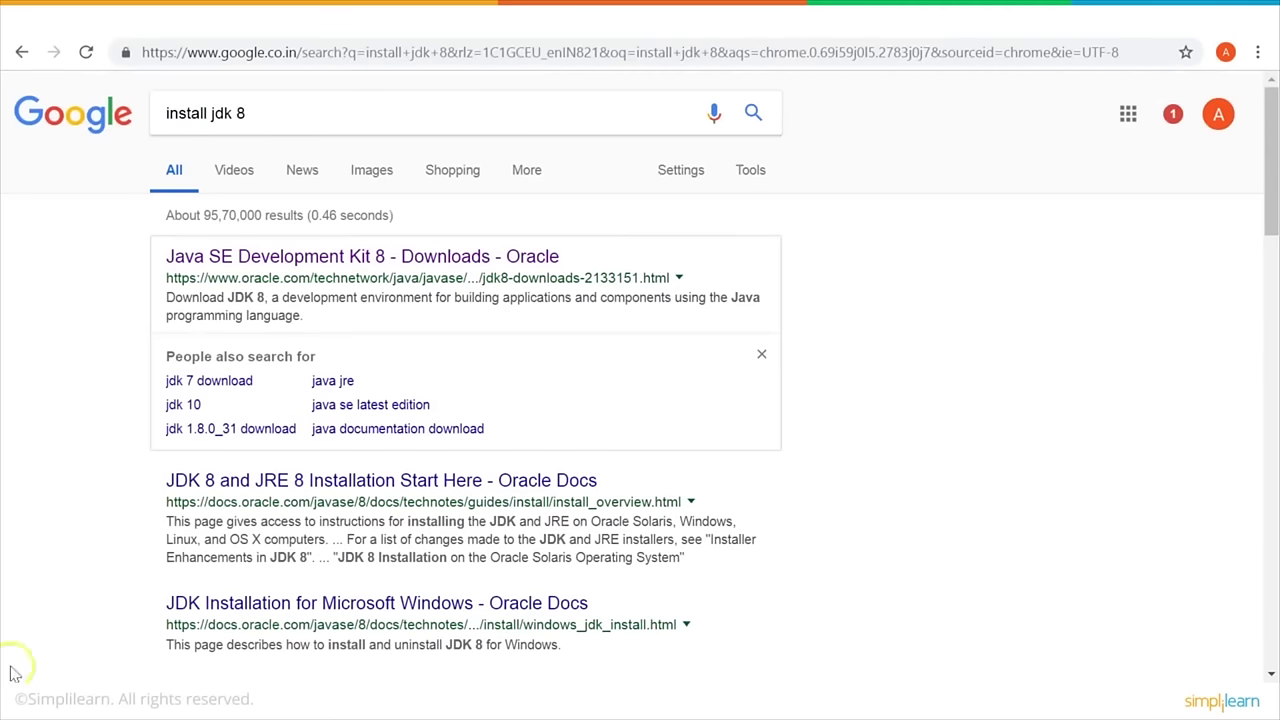
Step: Open Oracle's JDK 8 downloads page and scroll to the 8u191 Windows x64 installer row
click(300, 258)
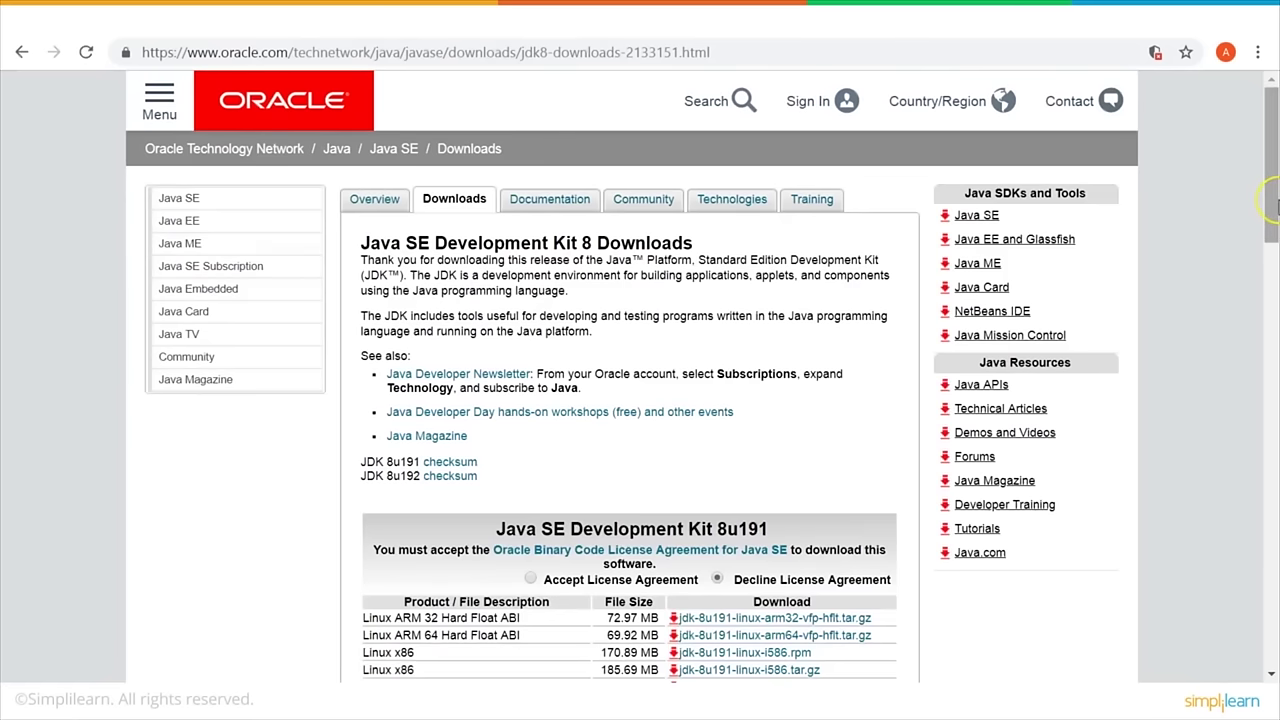
drag(1271, 200, 1276, 232)
scroll(390, 594, down, 1)
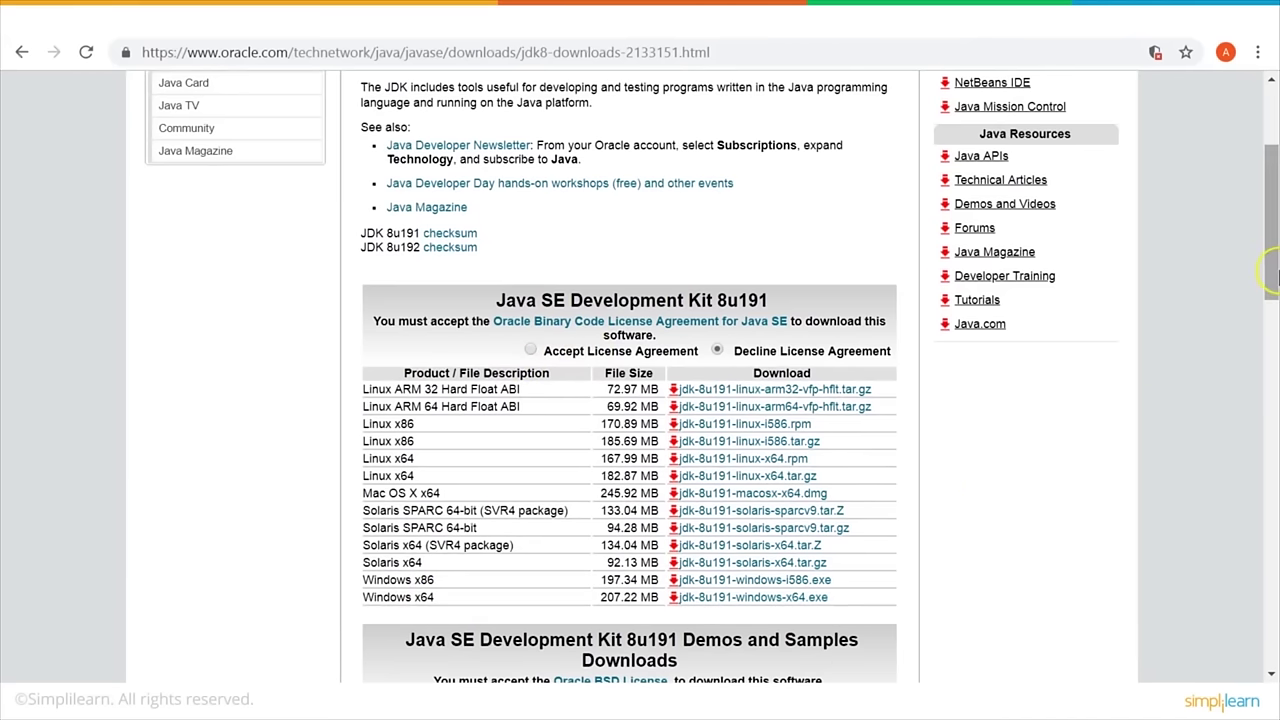
Step: Browse Explorer to C:\Program Files\Java to view the jdk1.8.0_191 and jre1.8.0_191 folders
mouse_move(170, 712)
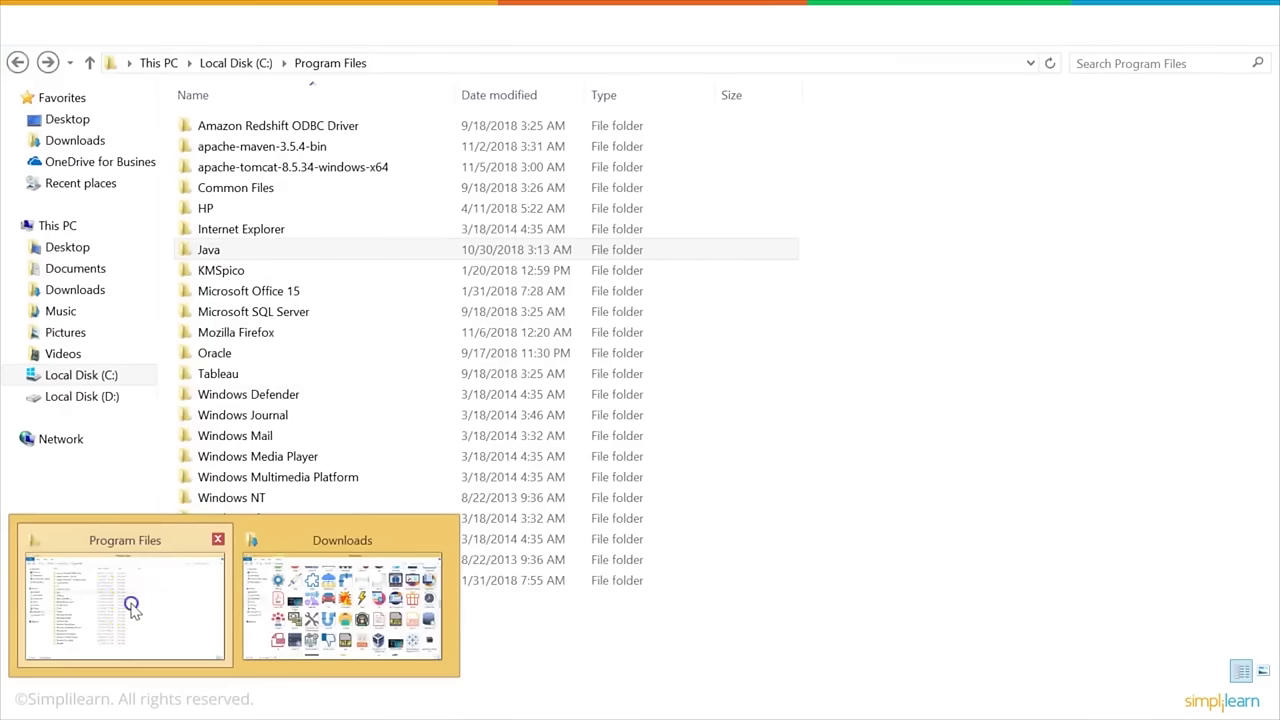
click(129, 606)
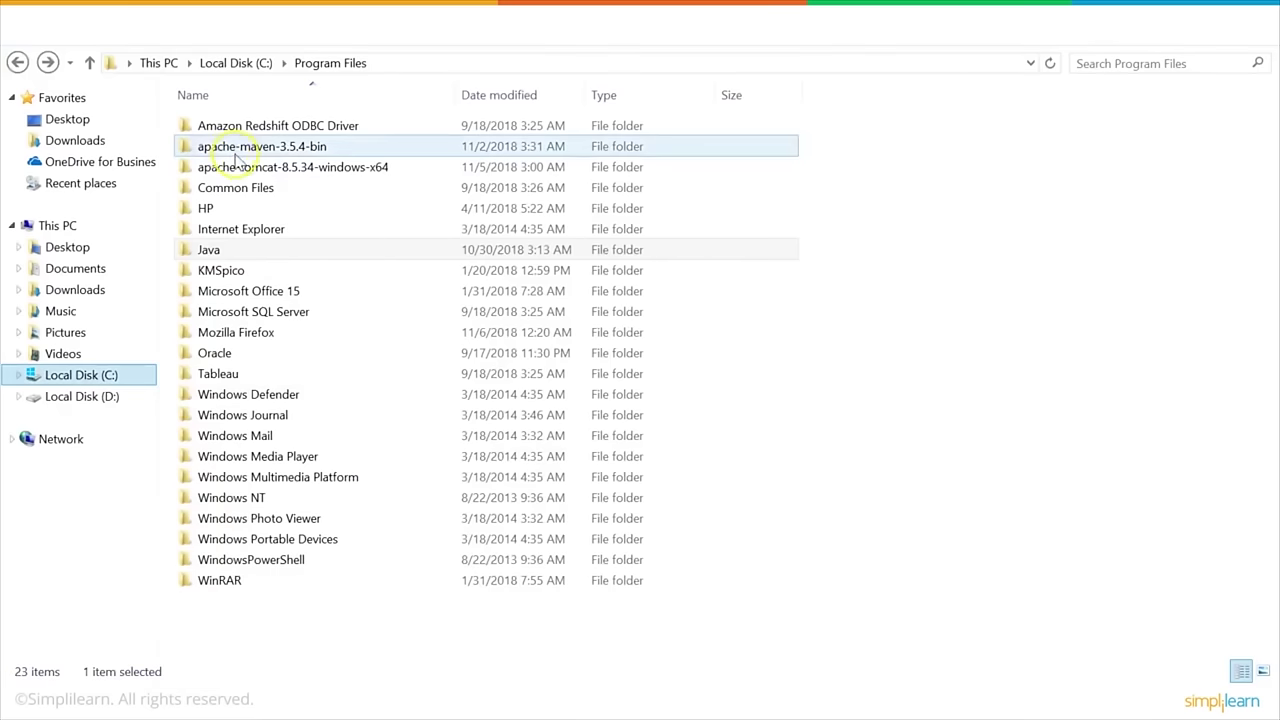
click(225, 64)
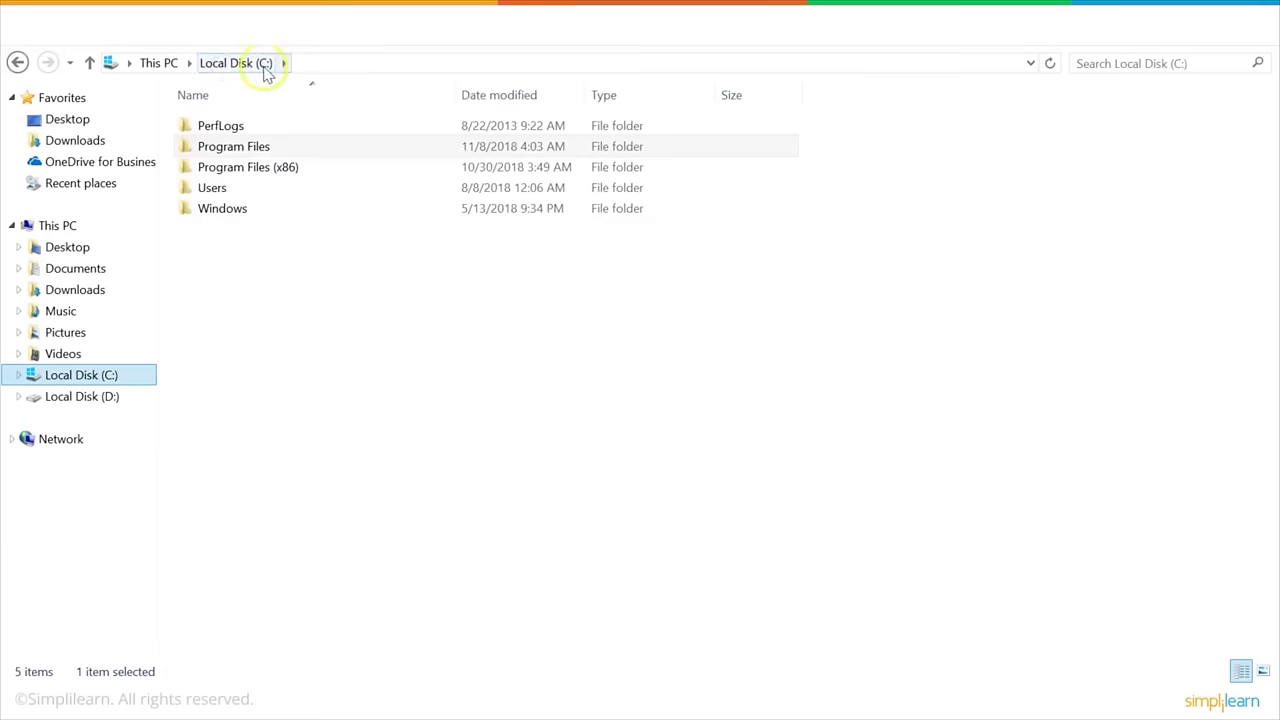
double_click(234, 148)
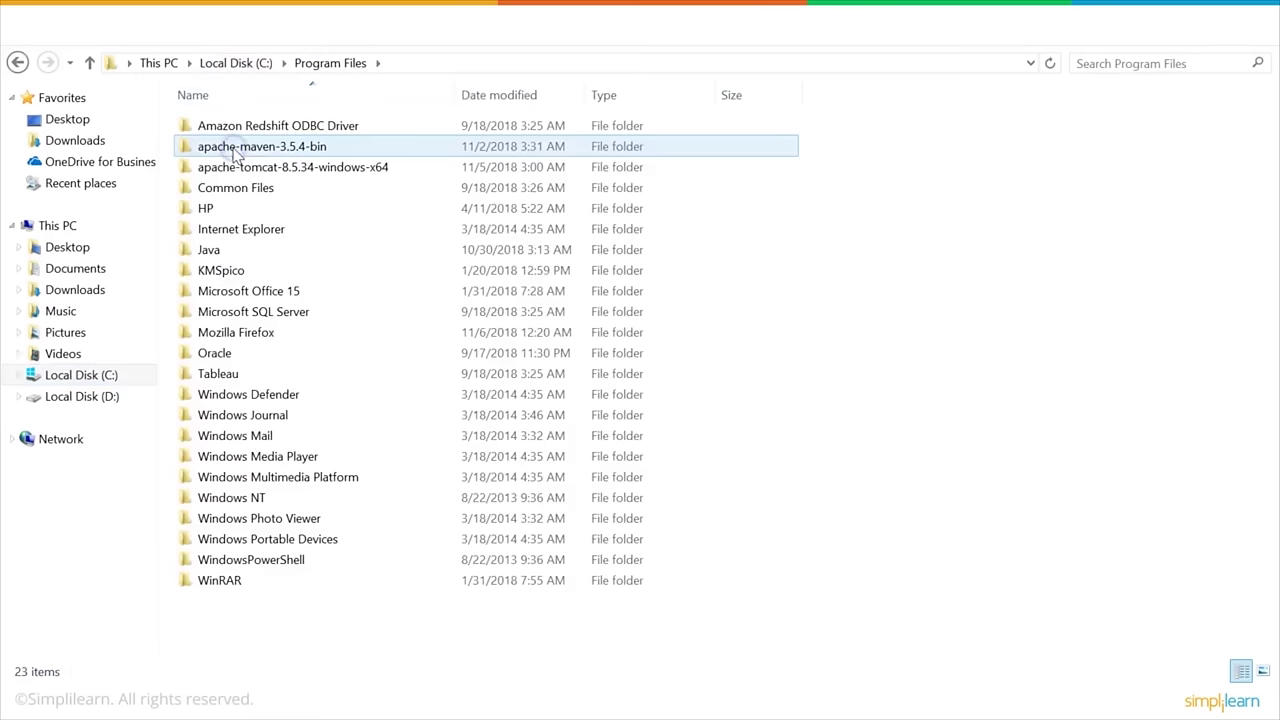
double_click(222, 251)
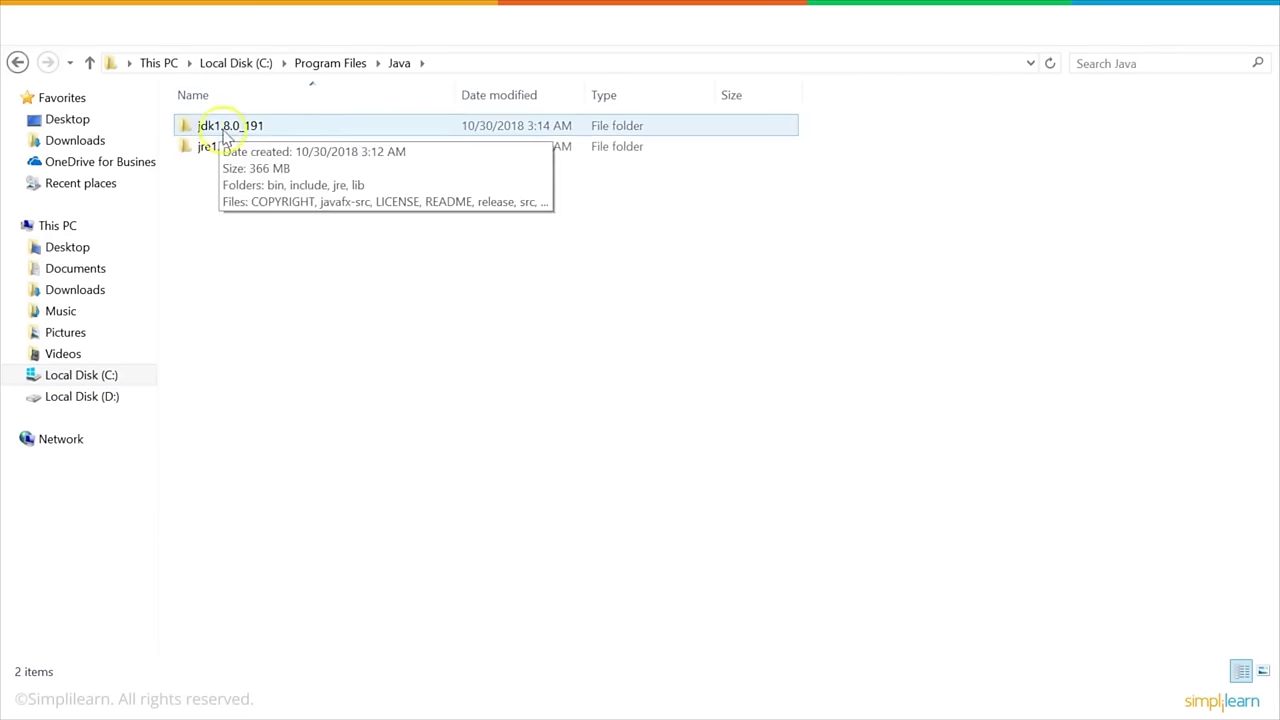
click(207, 152)
click(388, 665)
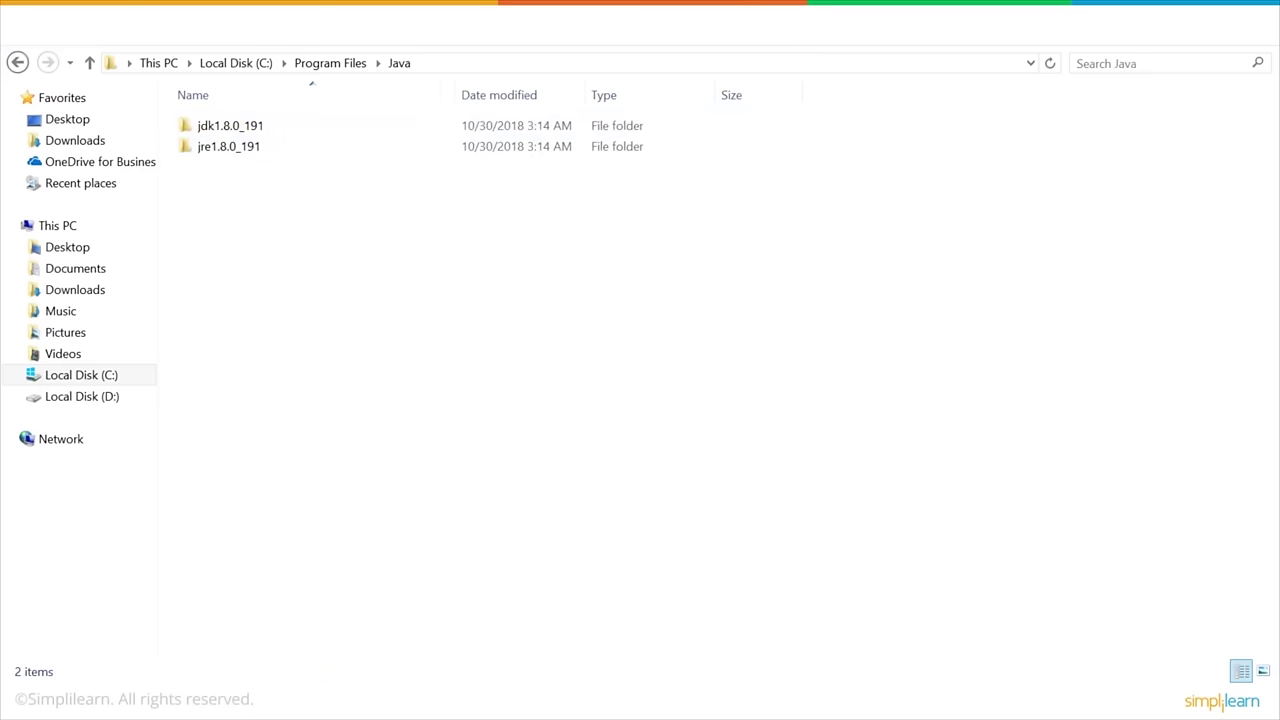
Step: Bring System Properties forward on its Advanced tab and open Environment Variables
mouse_move(345, 677)
click(354, 597)
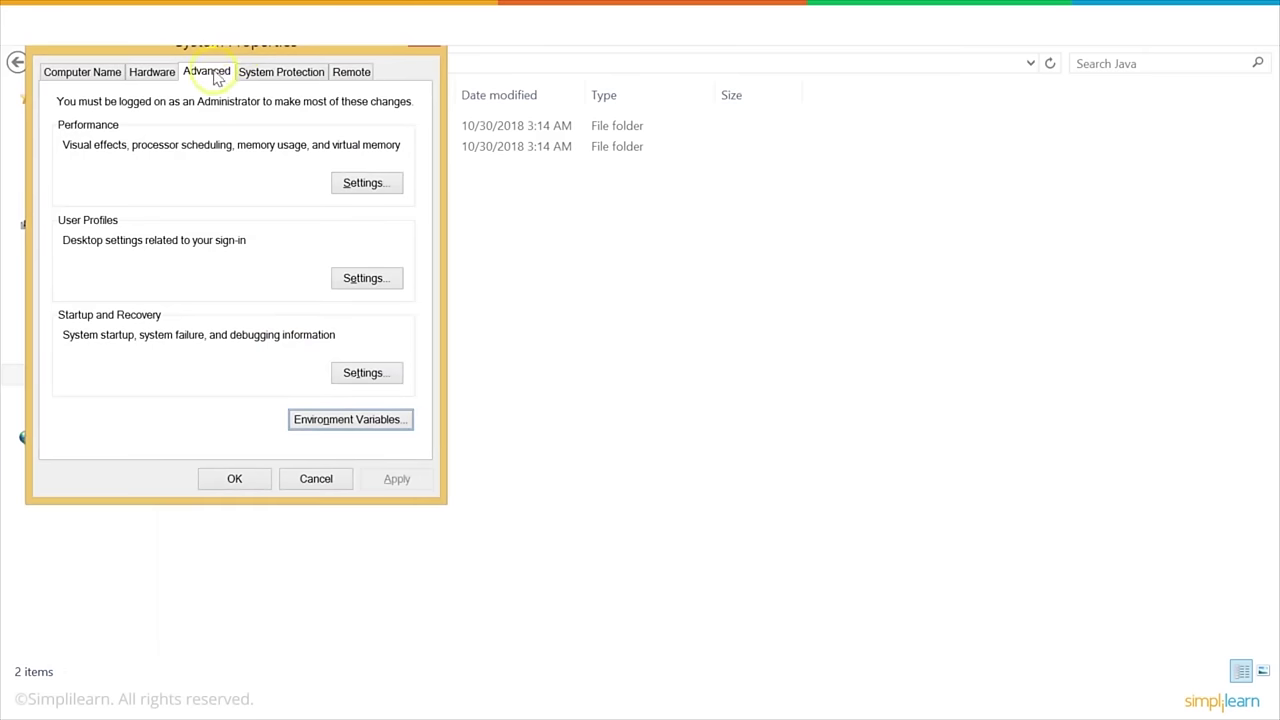
click(372, 420)
Step: Compare the JAVA_HOME value with the full path of the jdk1.8.0_191 folder
scroll(115, 366, down, 1)
click(117, 362)
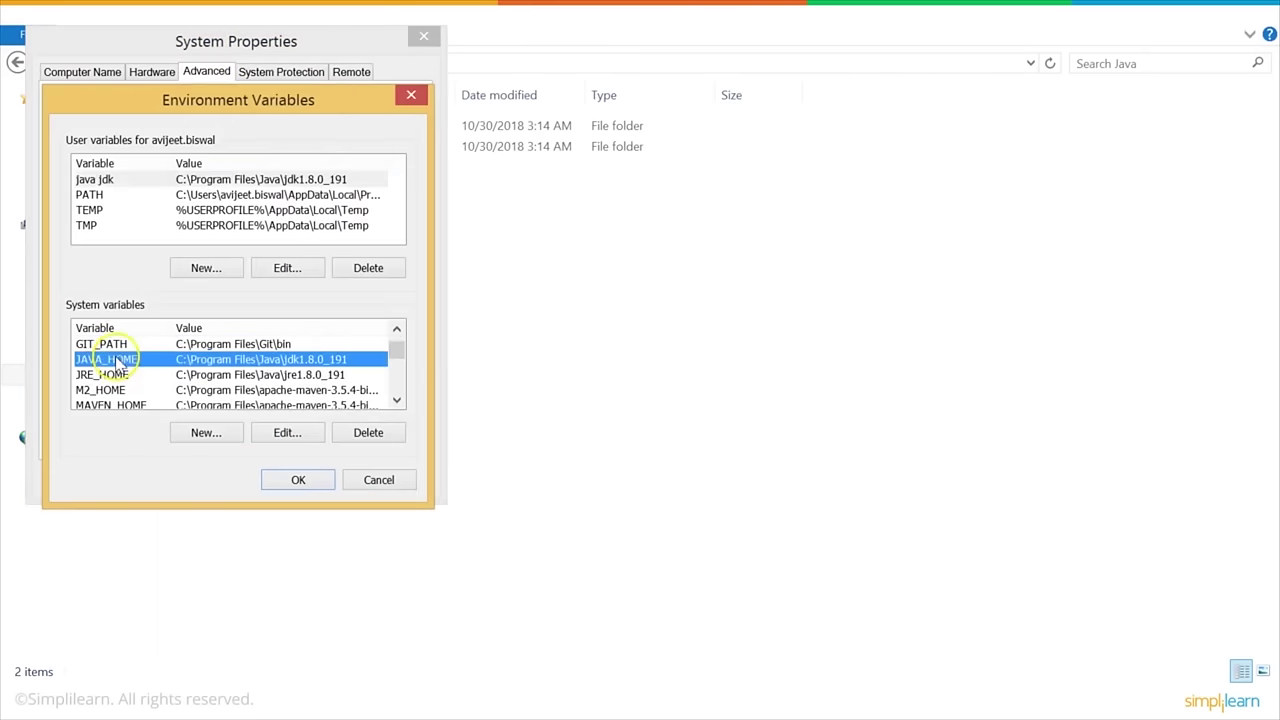
click(115, 378)
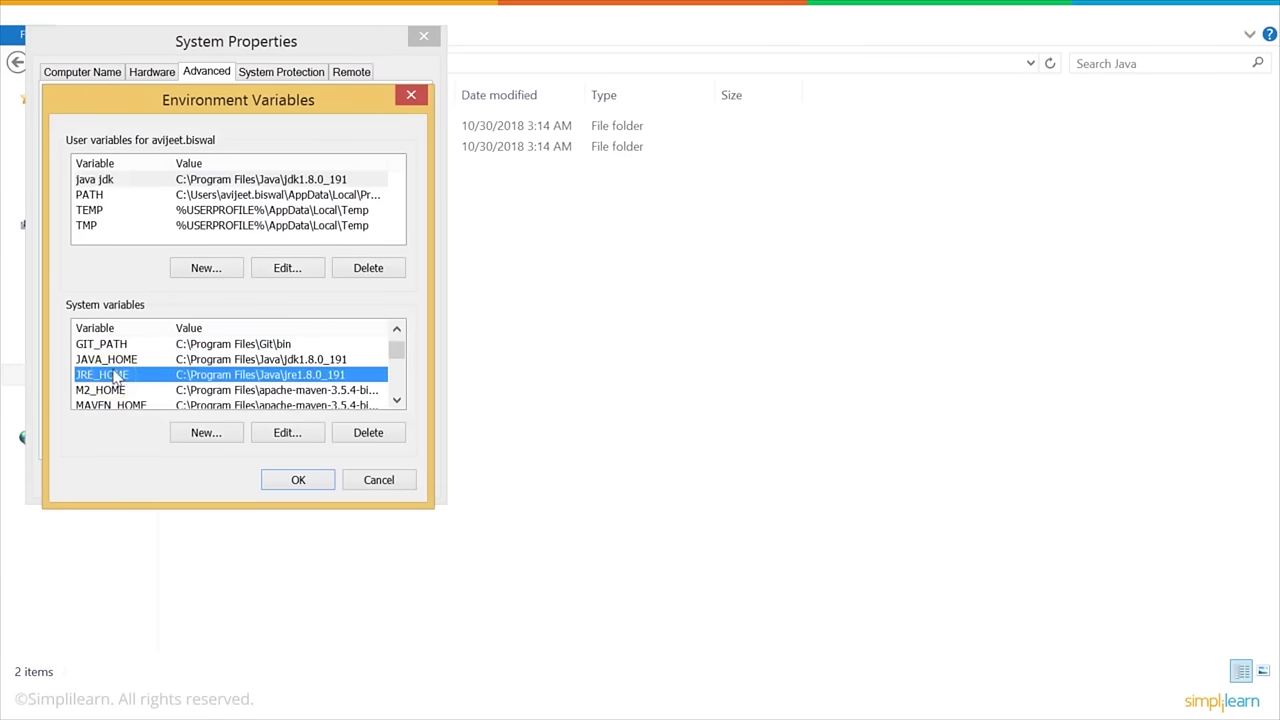
click(111, 362)
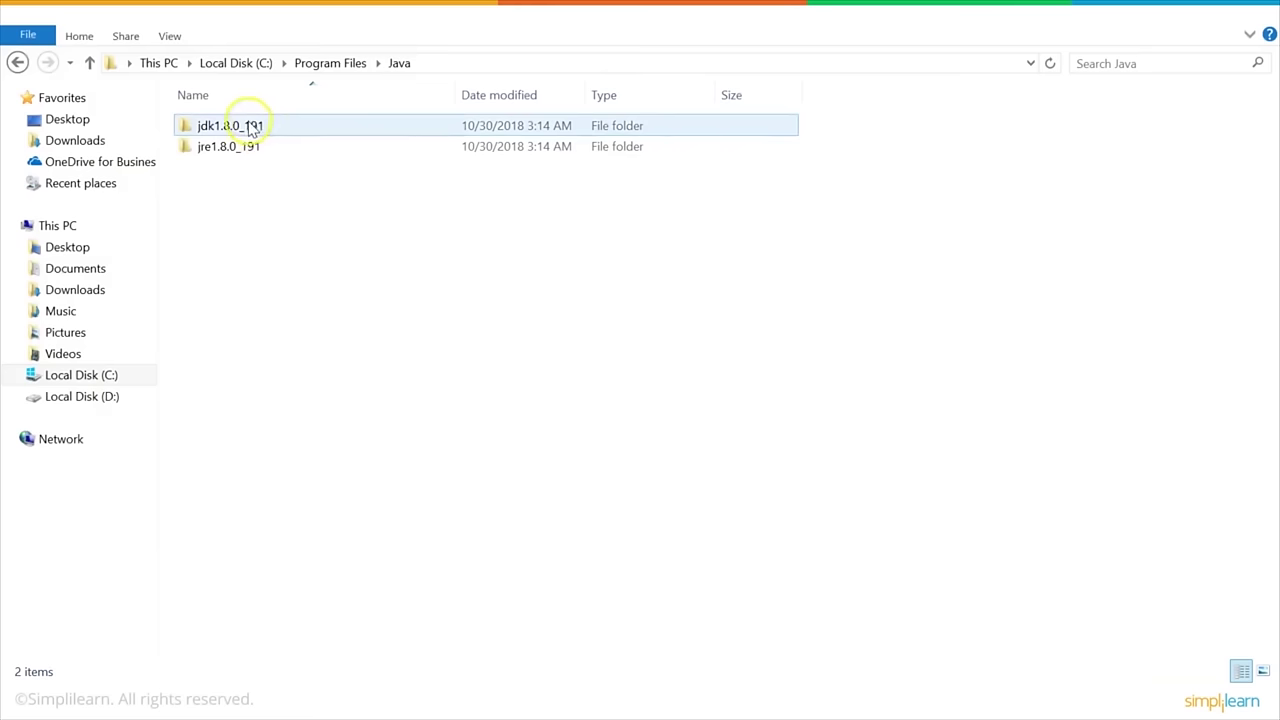
double_click(250, 128)
click(571, 61)
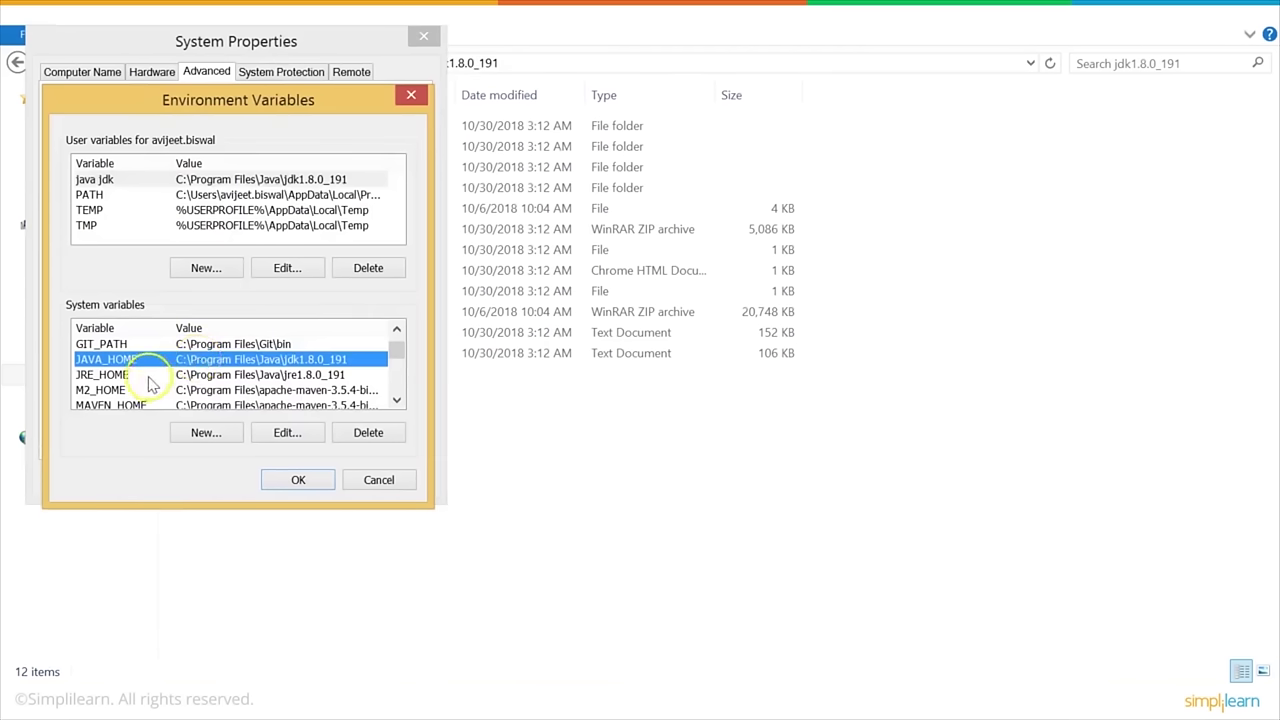
Step: Compare the JRE_HOME value with the full path of the jre1.8.0_191 folder
click(150, 375)
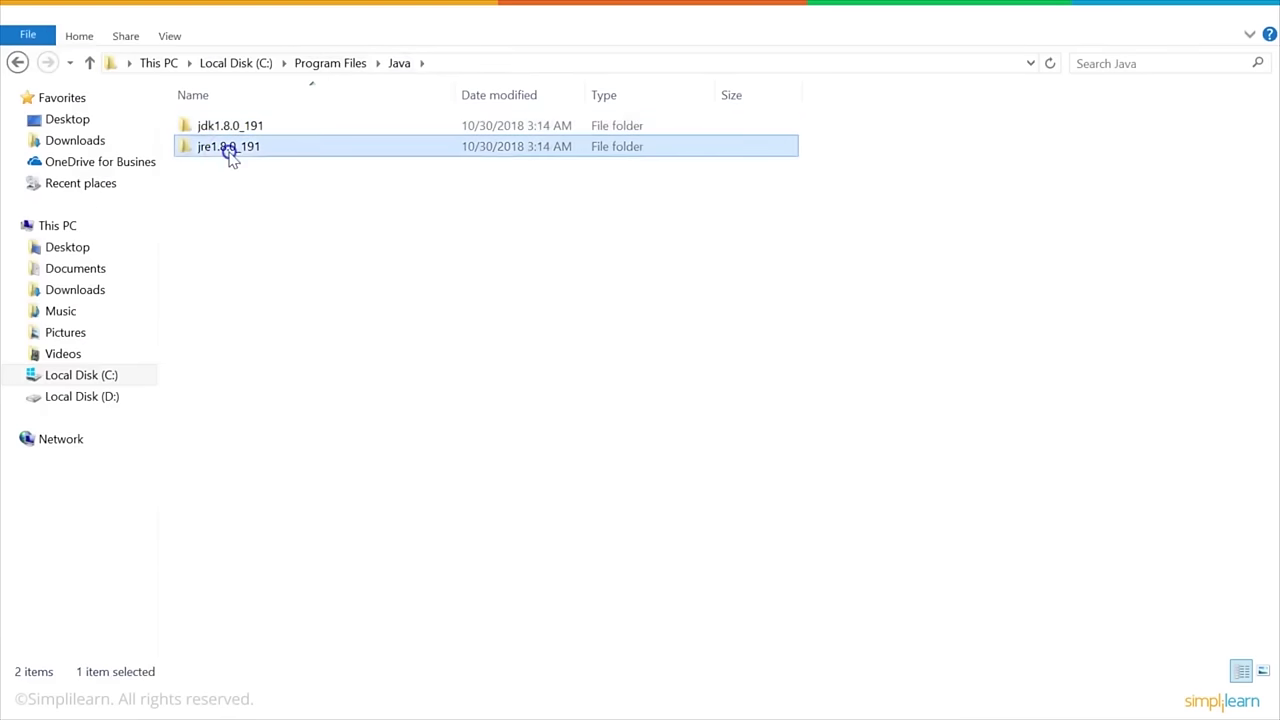
double_click(229, 150)
click(571, 62)
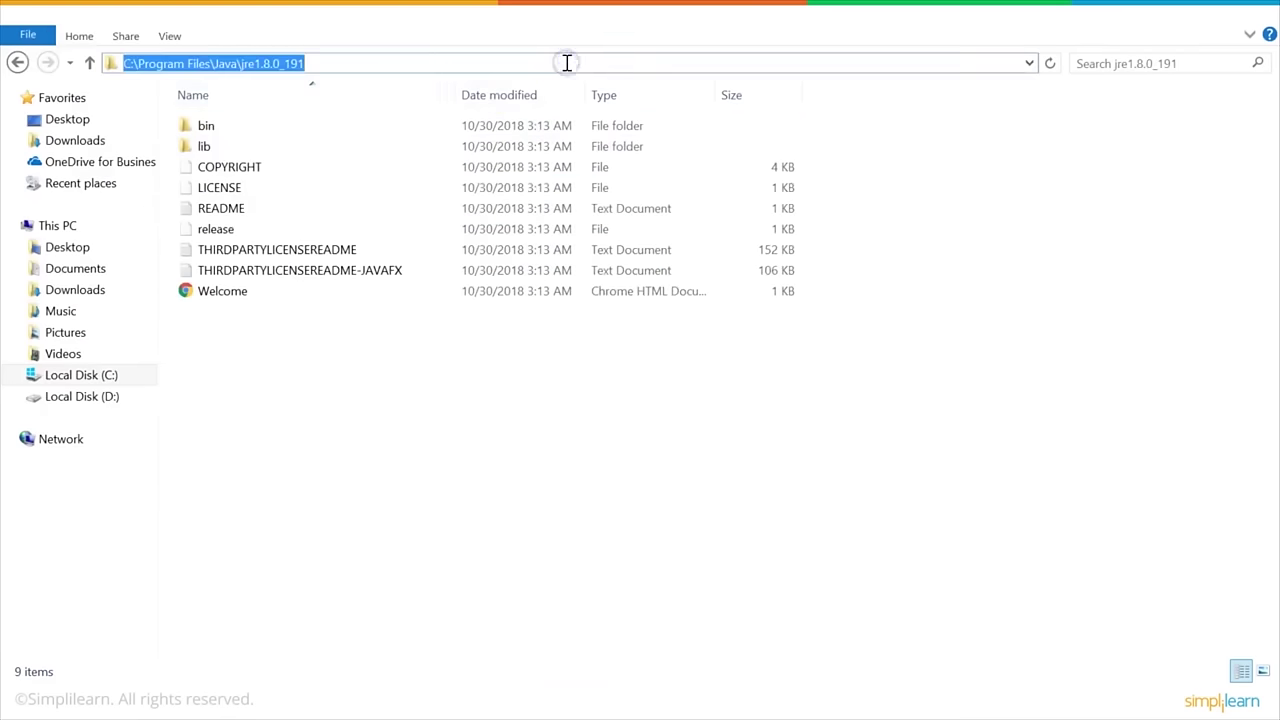
key(alt+Tab)
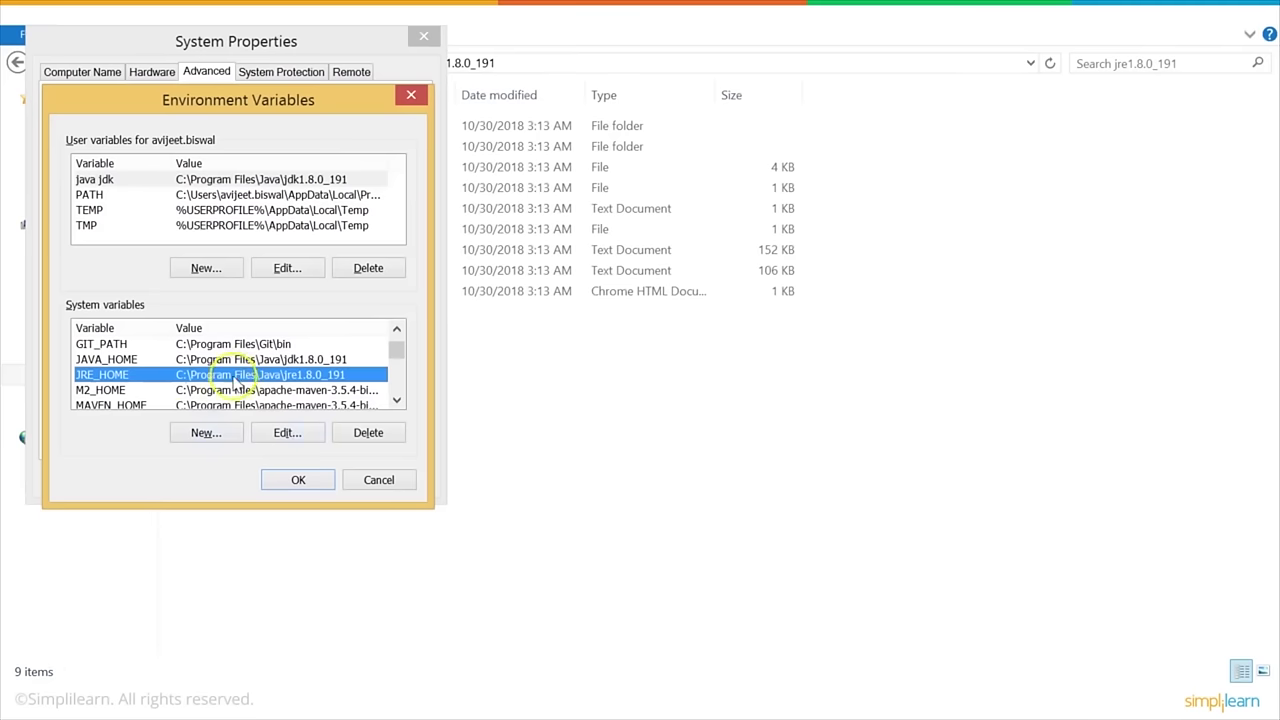
click(397, 400)
Step: Confirm the system Path includes the jdk1.8.0_191\bin entry, then open jre1.8.0_191\bin in Explorer
click(397, 400)
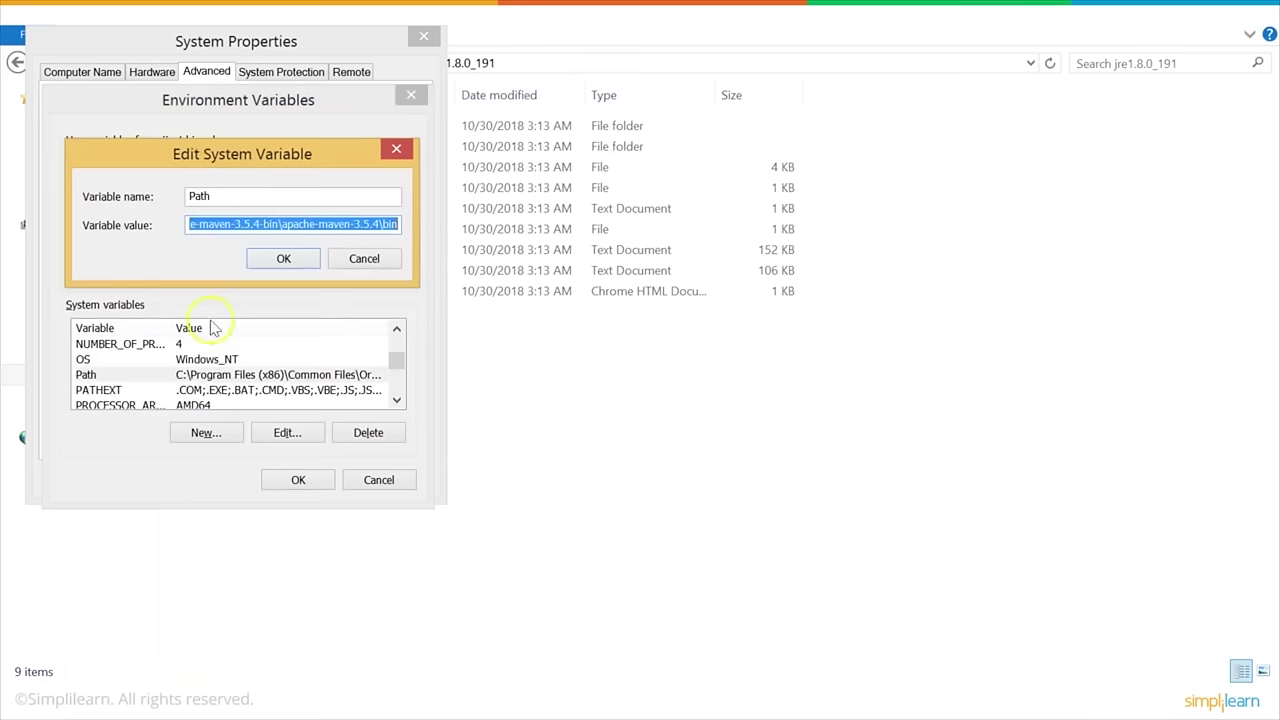
click(253, 226)
click(255, 227)
key(Left)
key(Left)
key(Left)
key(Left)
key(Left)
key(Left)
key(Left)
key(Left)
key(Left)
key(Left)
key(Left)
key(Left)
key(Left)
key(Left)
key(Left)
key(Left)
key(Left)
key(Left)
key(Left)
key(Left)
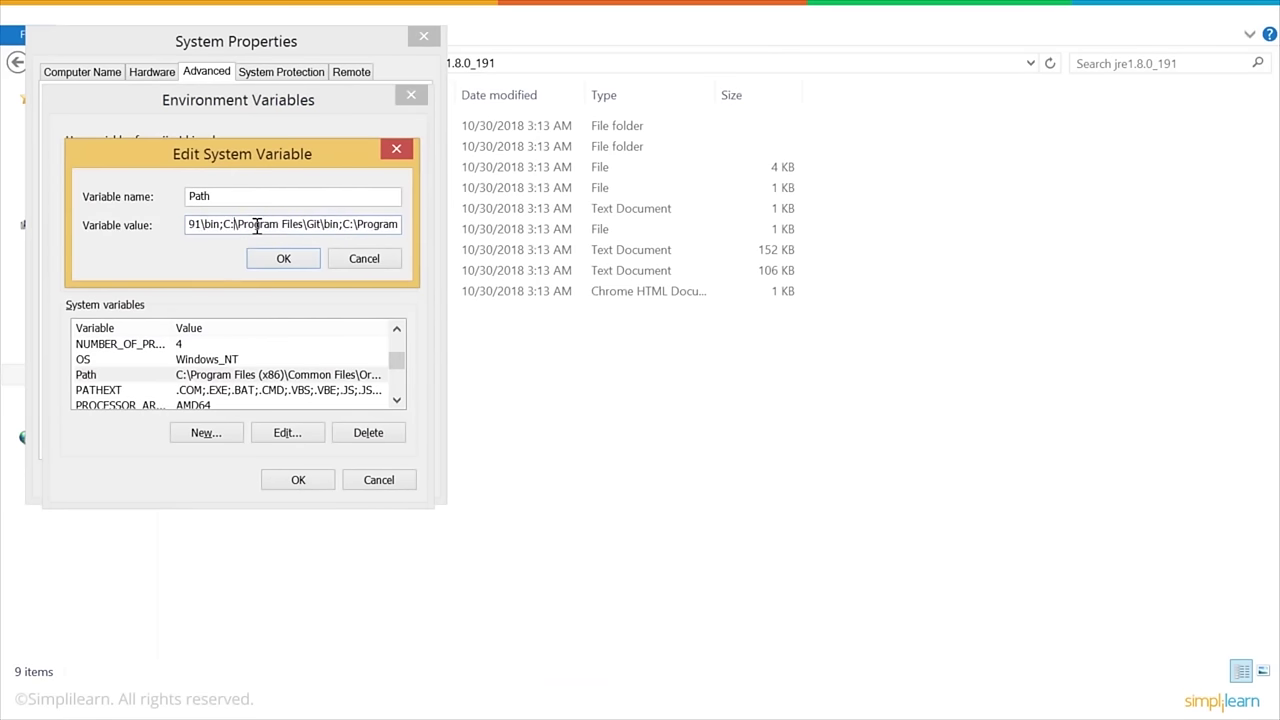
key(Left)
key(Left)
key(Left)
key(Left)
key(Left)
key(Left)
key(Left)
key(Left)
key(Left)
key(Left)
key(Left)
key(Left)
key(Left)
key(Left)
key(Left)
key(Left)
key(Left)
key(Left)
key(Left)
key(Left)
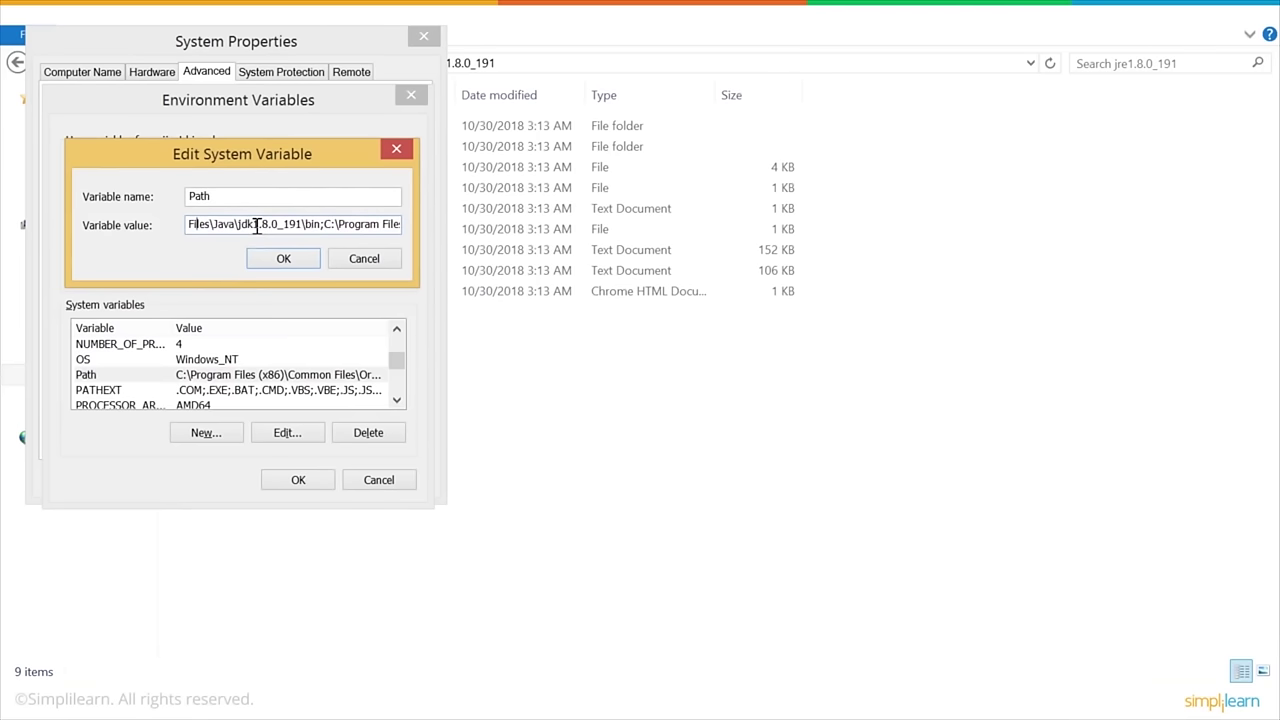
key(shift+Right)
key(shift+Right)
key(shift+Right)
key(shift+Right)
key(shift+Right)
key(shift+Right)
key(shift+Right)
key(shift+Right)
key(shift+Right)
key(shift+Right)
key(shift+Right)
key(shift+Right)
key(shift+Right)
key(shift+Right)
key(shift+Right)
key(shift+Right)
key(shift+Right)
key(shift+Right)
key(shift+Right)
key(shift+Right)
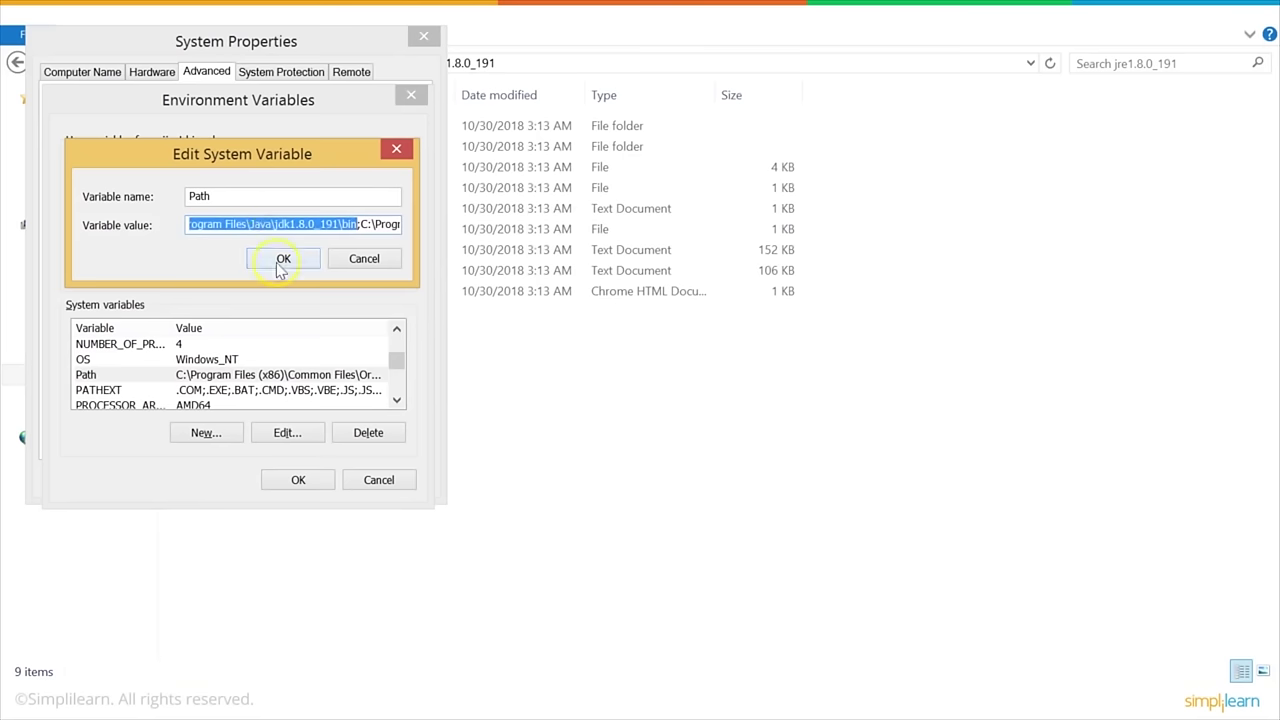
click(280, 260)
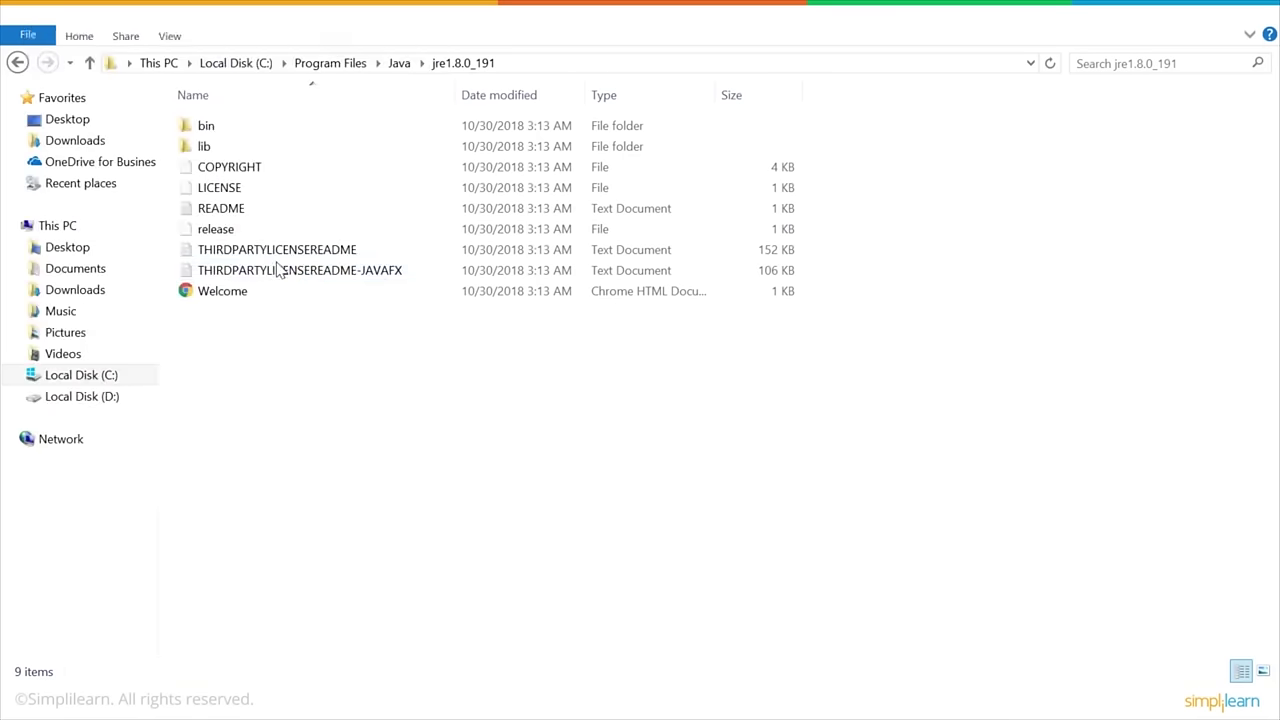
double_click(214, 125)
click(585, 63)
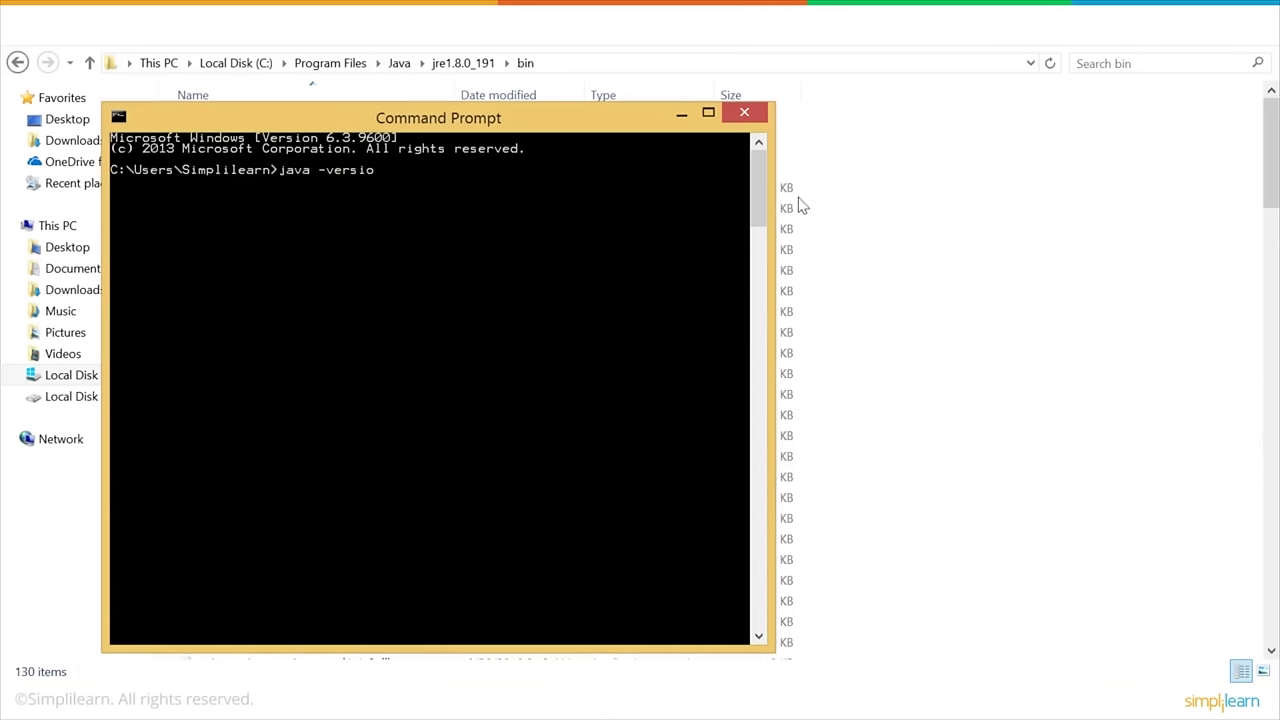
Step: Run 'java -version' in Command Prompt to confirm Java 1.8.0_191 is installed
key(Return)
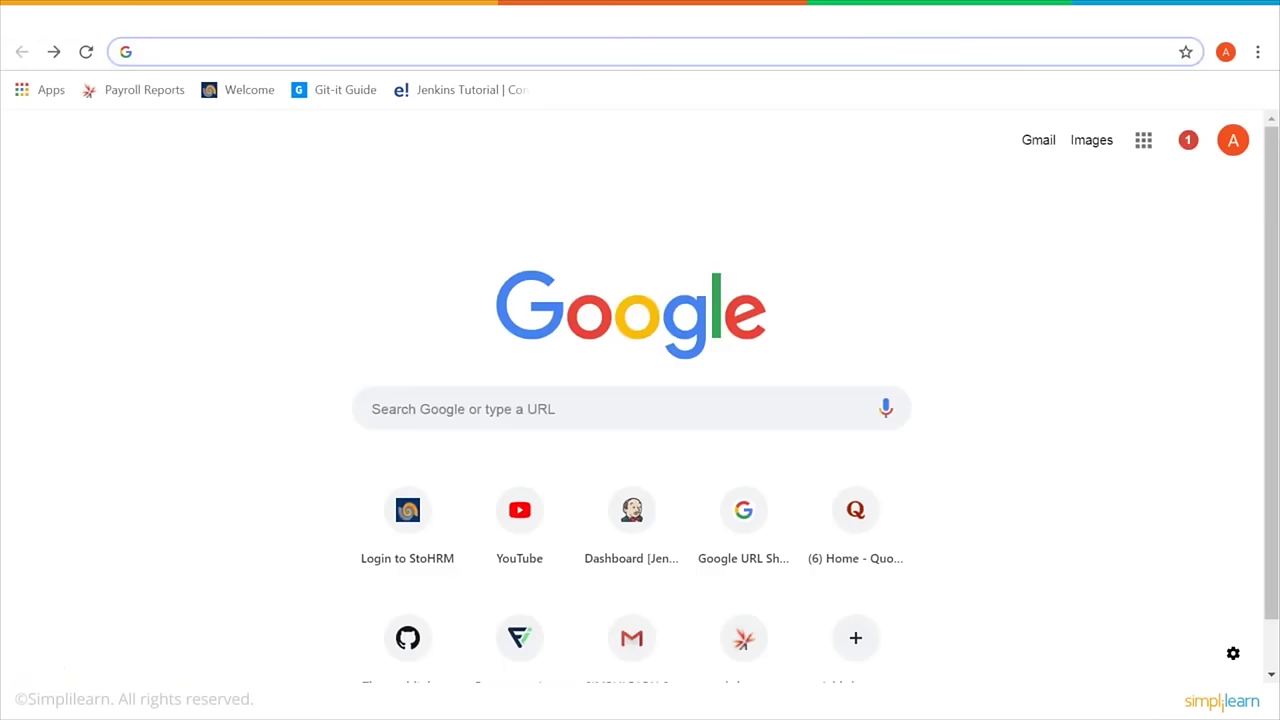
Step: Search the web for 'download jenkins' and open the official Jenkins download page
text(do)
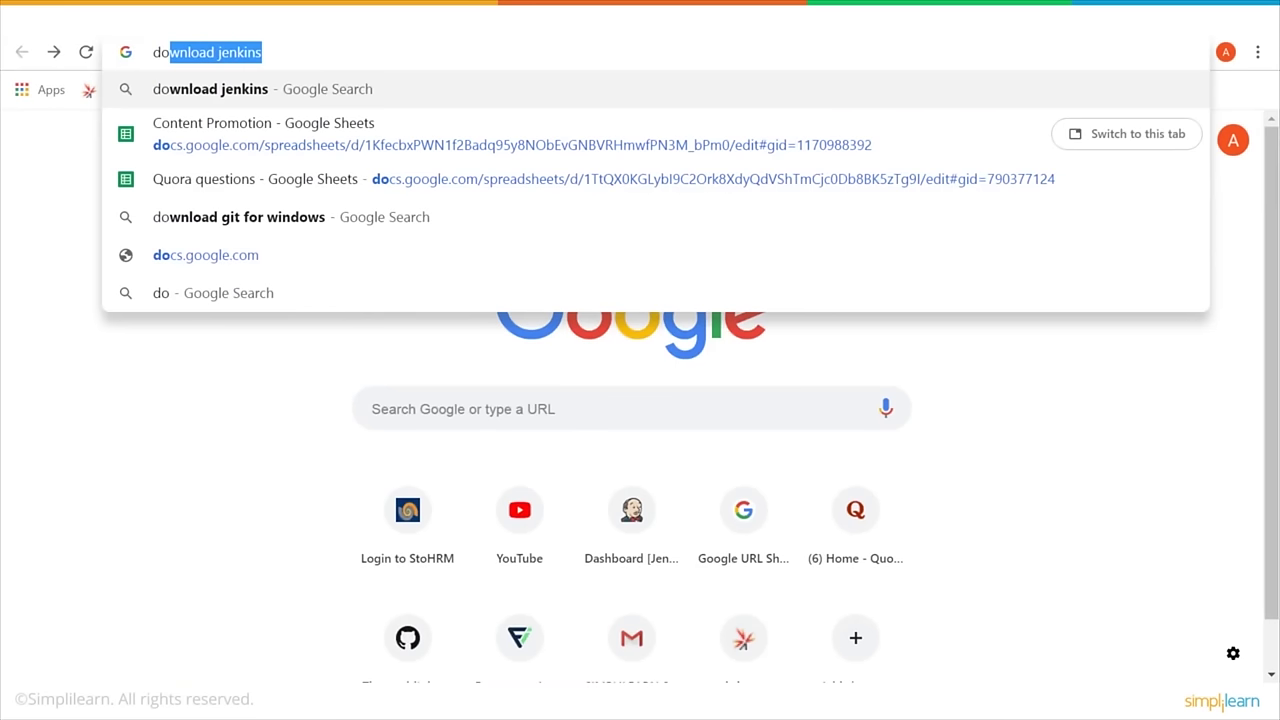
key(Right)
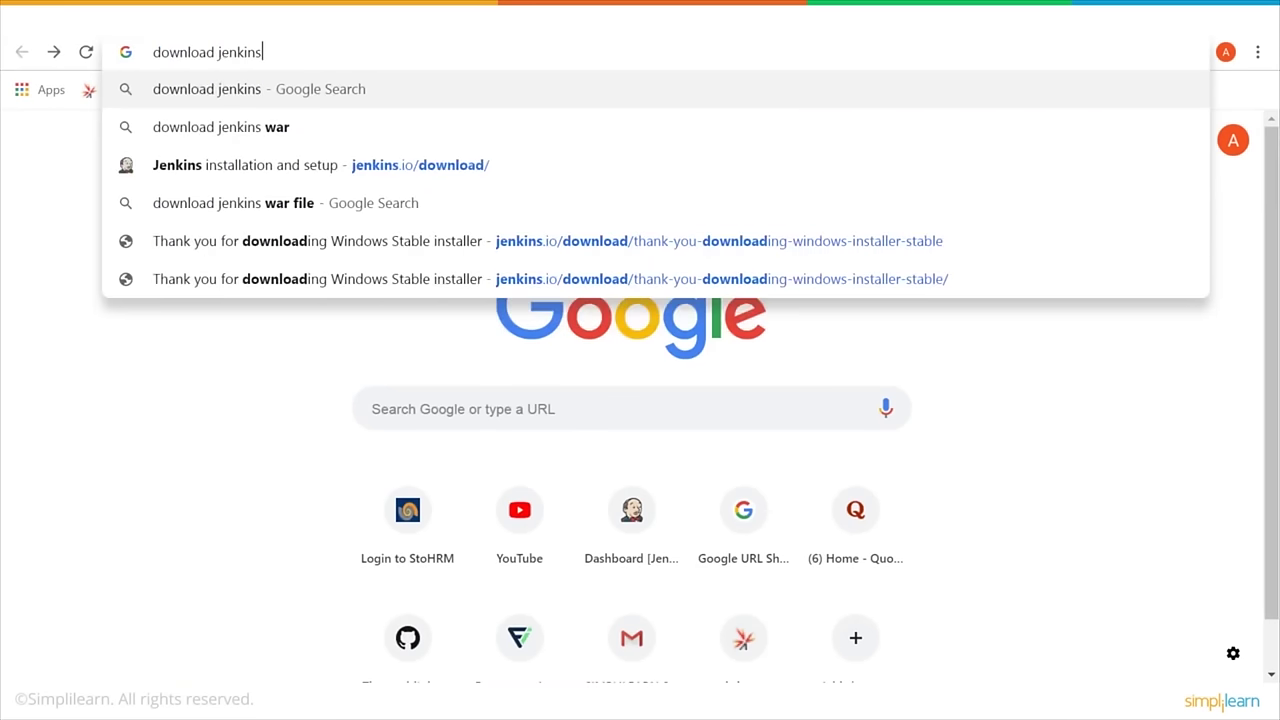
key(Return)
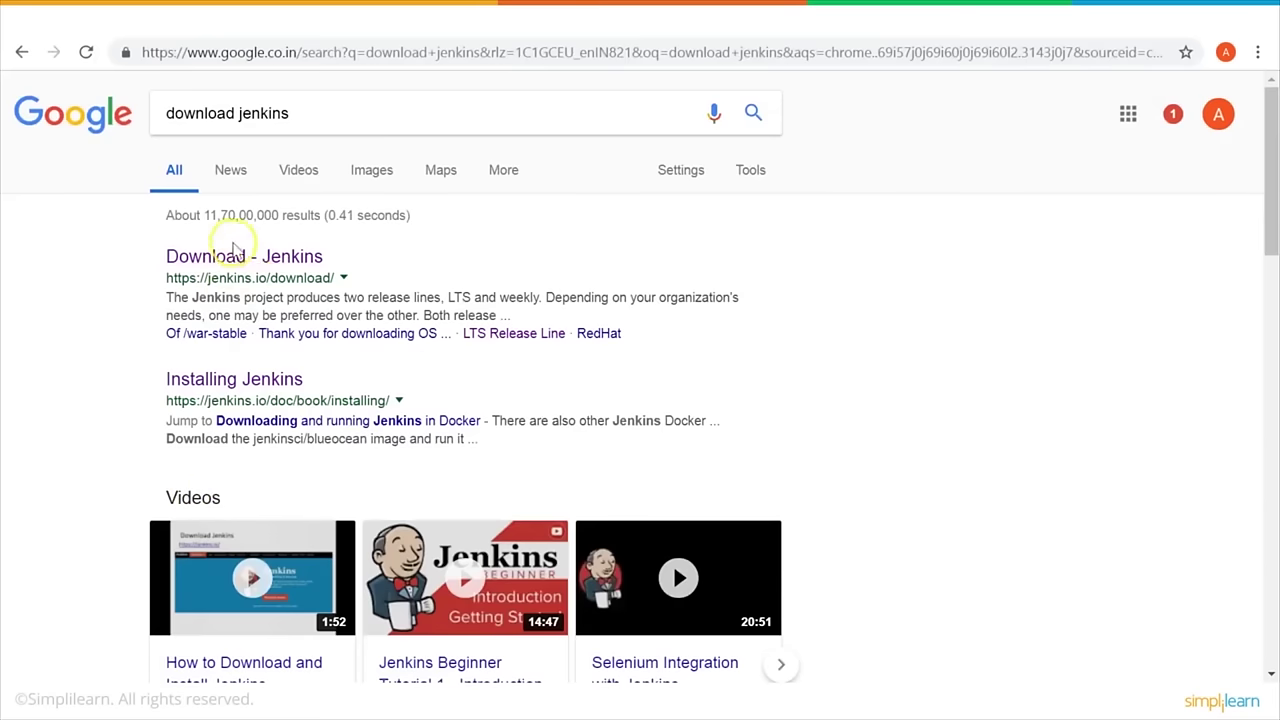
click(245, 256)
Step: Download the Jenkins 2.138.2 LTS Windows zip and open it from Local Disk (D:)
scroll(246, 263, down, 4)
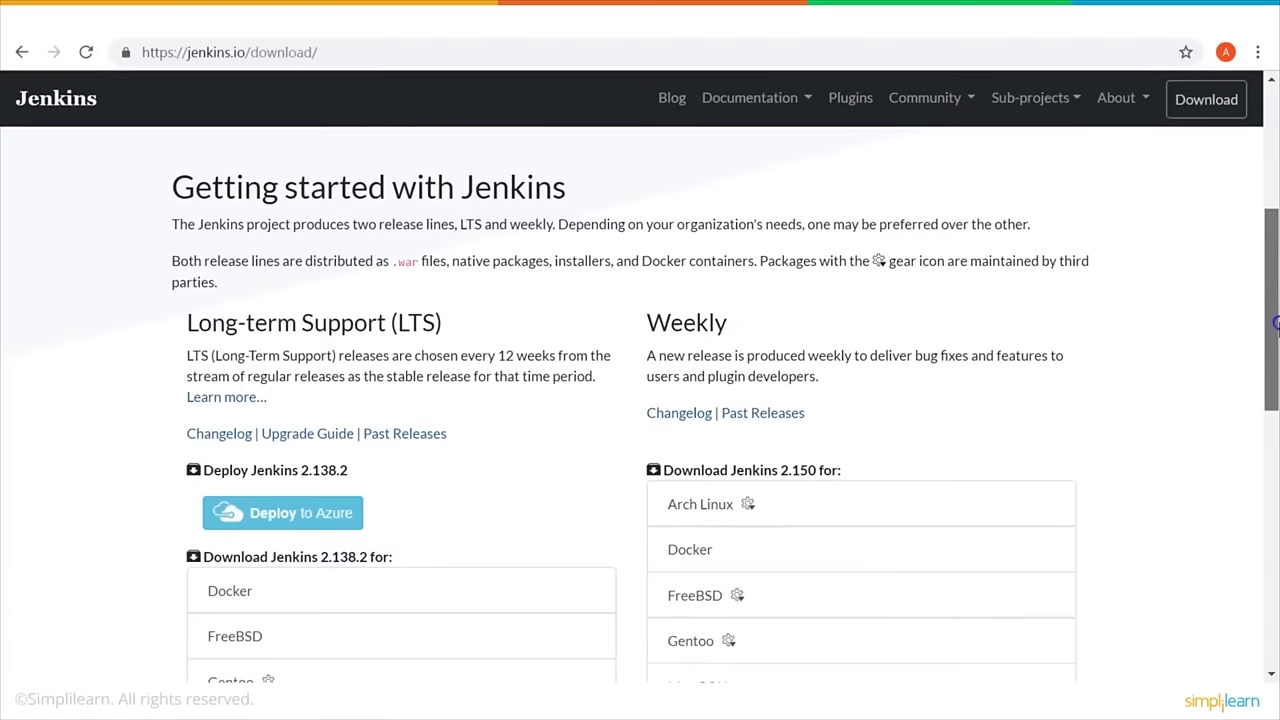
drag(1275, 340, 1276, 345)
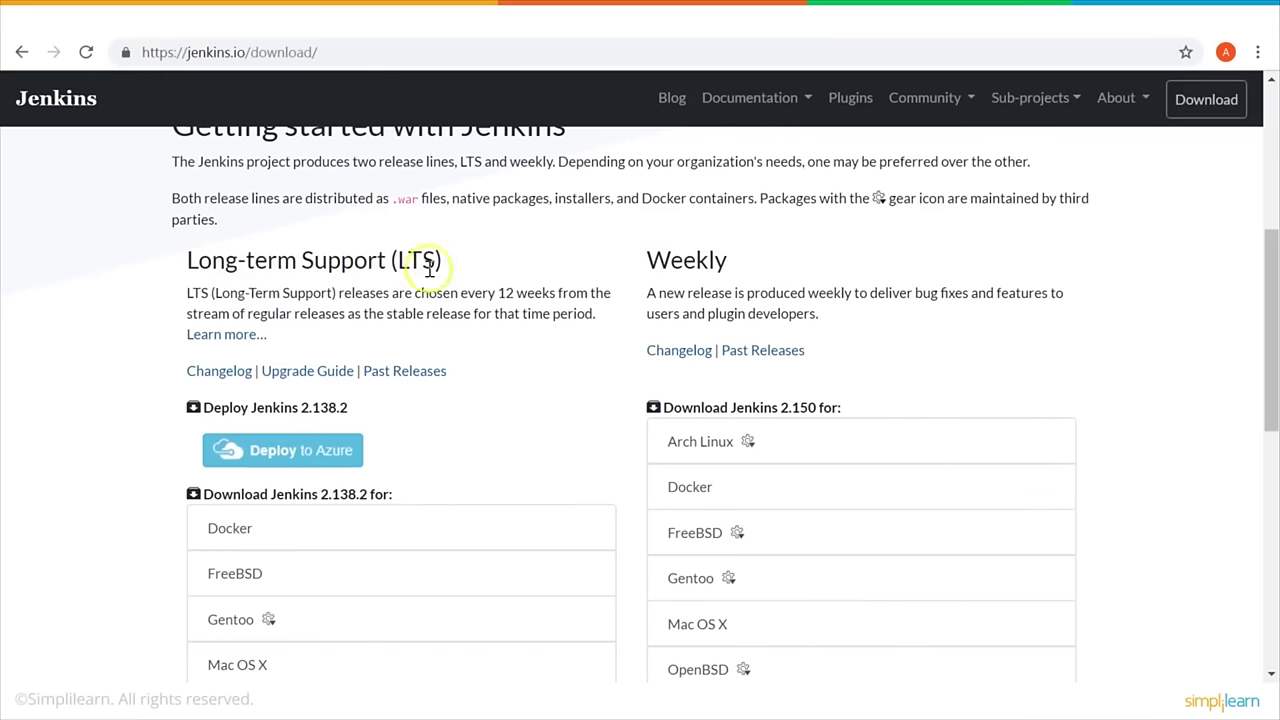
drag(1274, 314, 1270, 429)
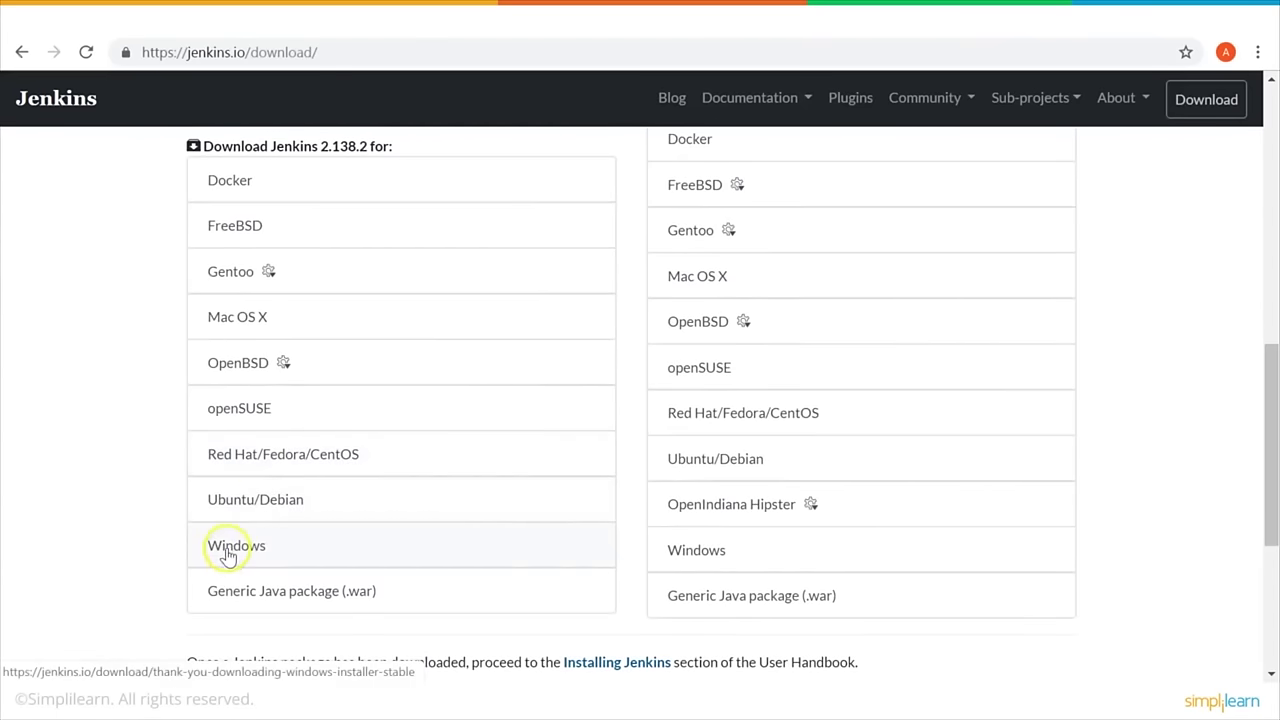
click(230, 552)
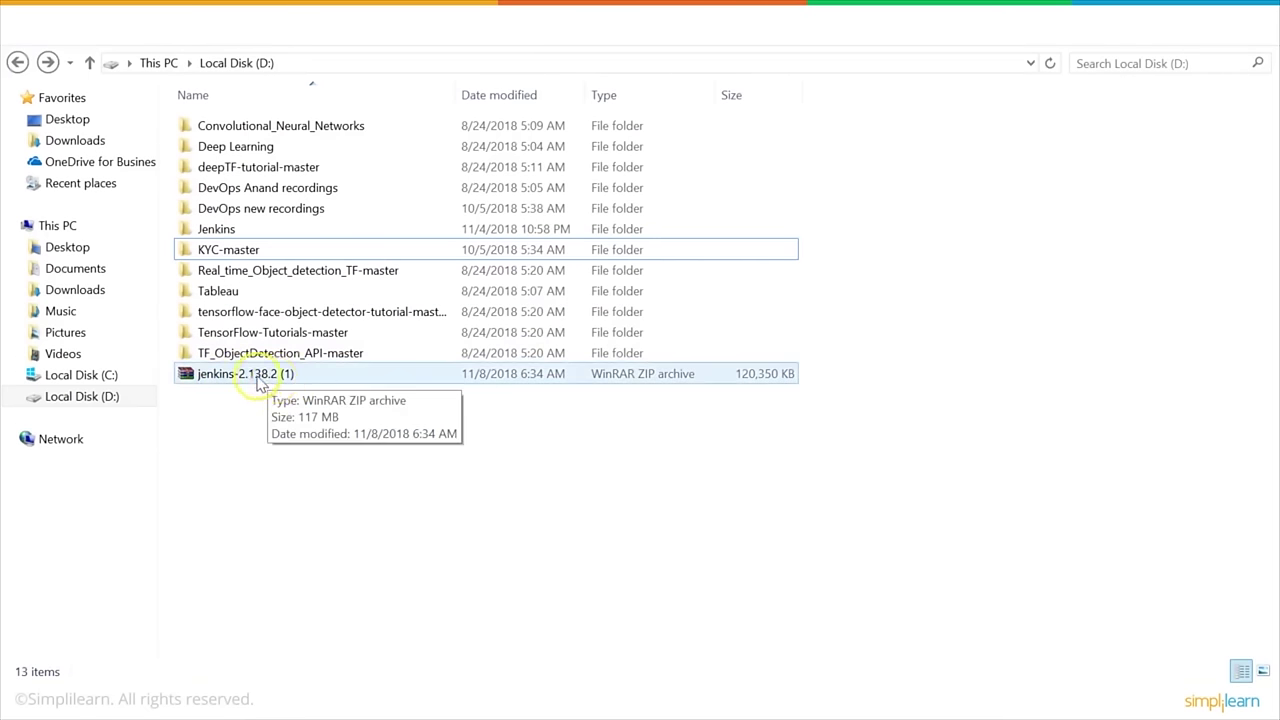
double_click(268, 376)
Step: Extract the Jenkins zip with WinRAR into jenkins-2.138.2 (1) on D: and open that folder
click(120, 128)
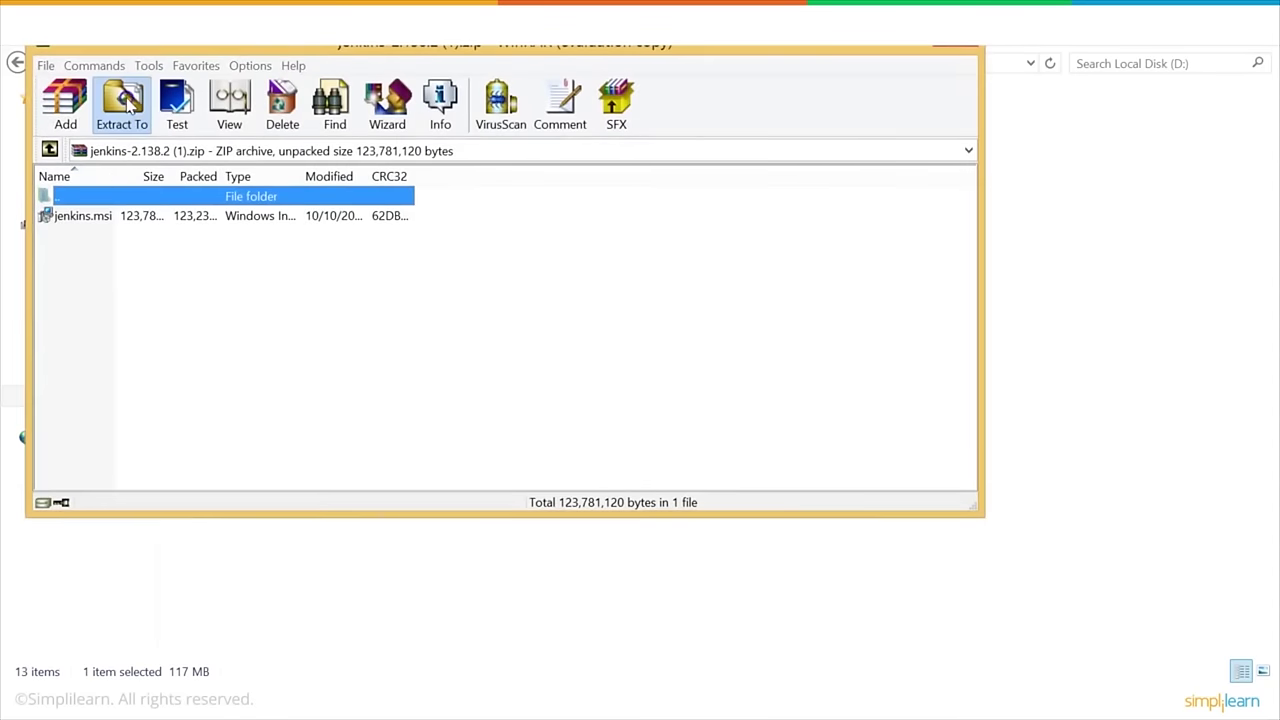
click(572, 286)
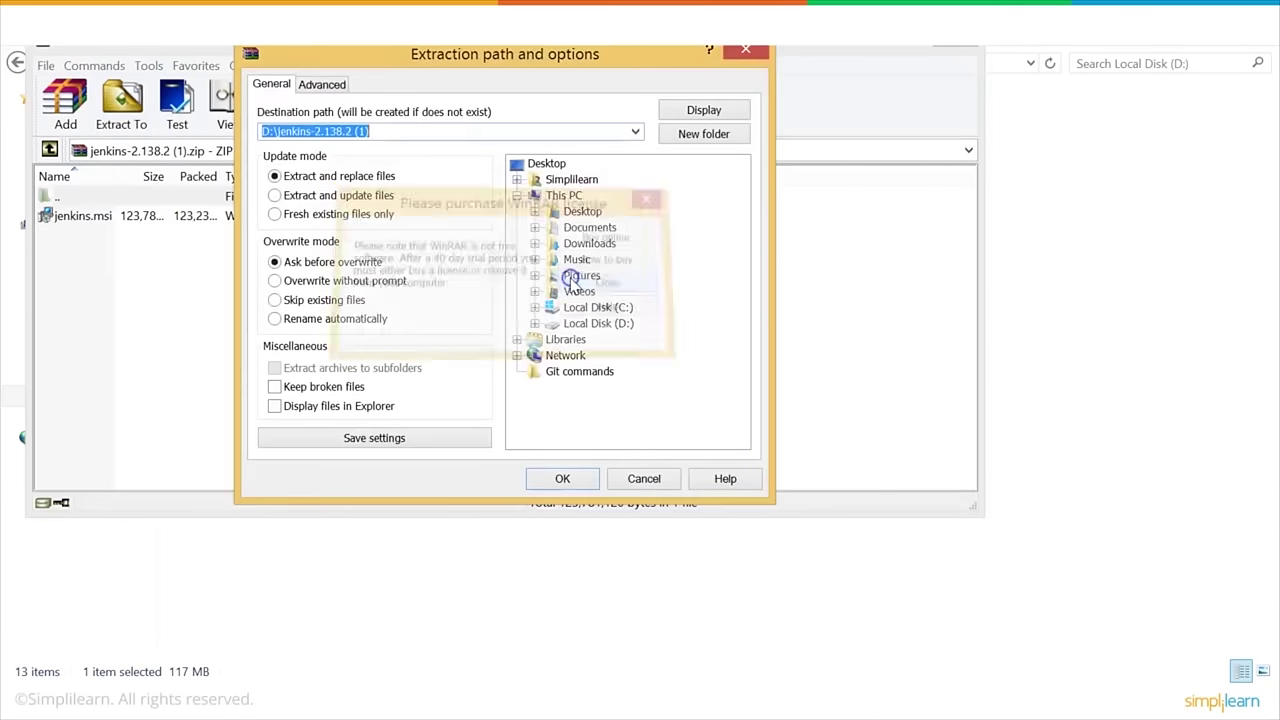
click(550, 482)
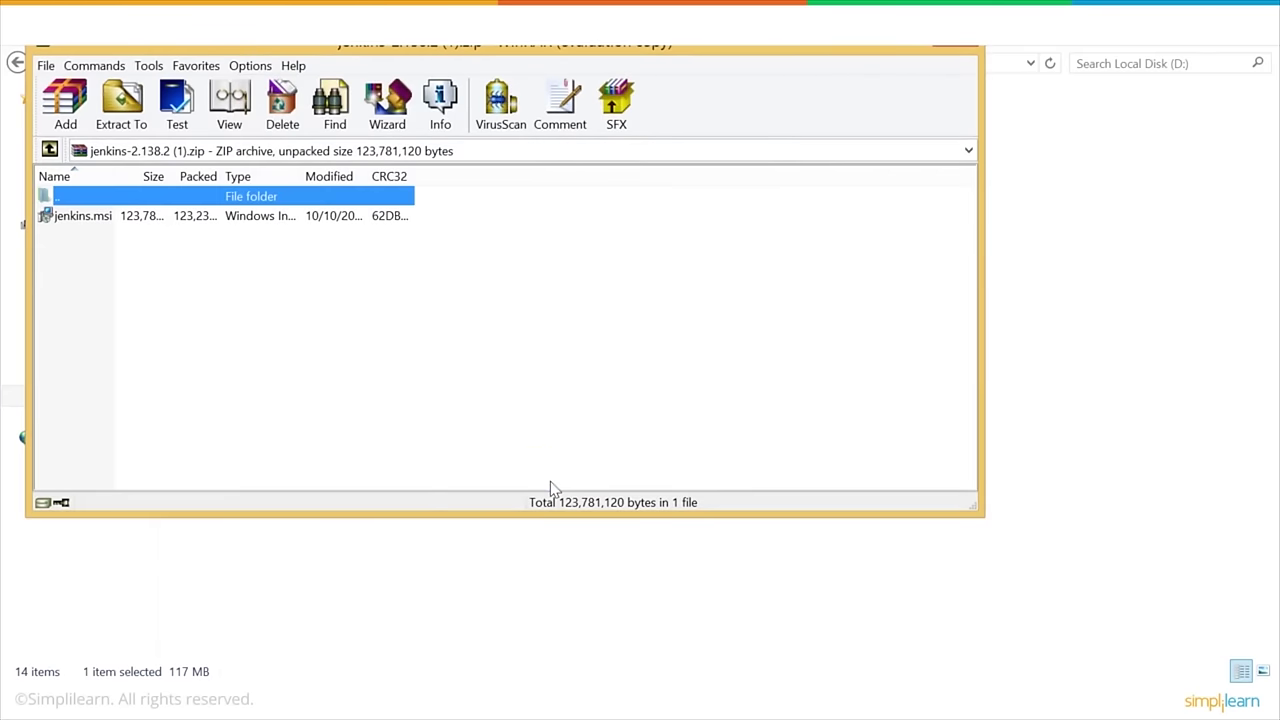
click(394, 376)
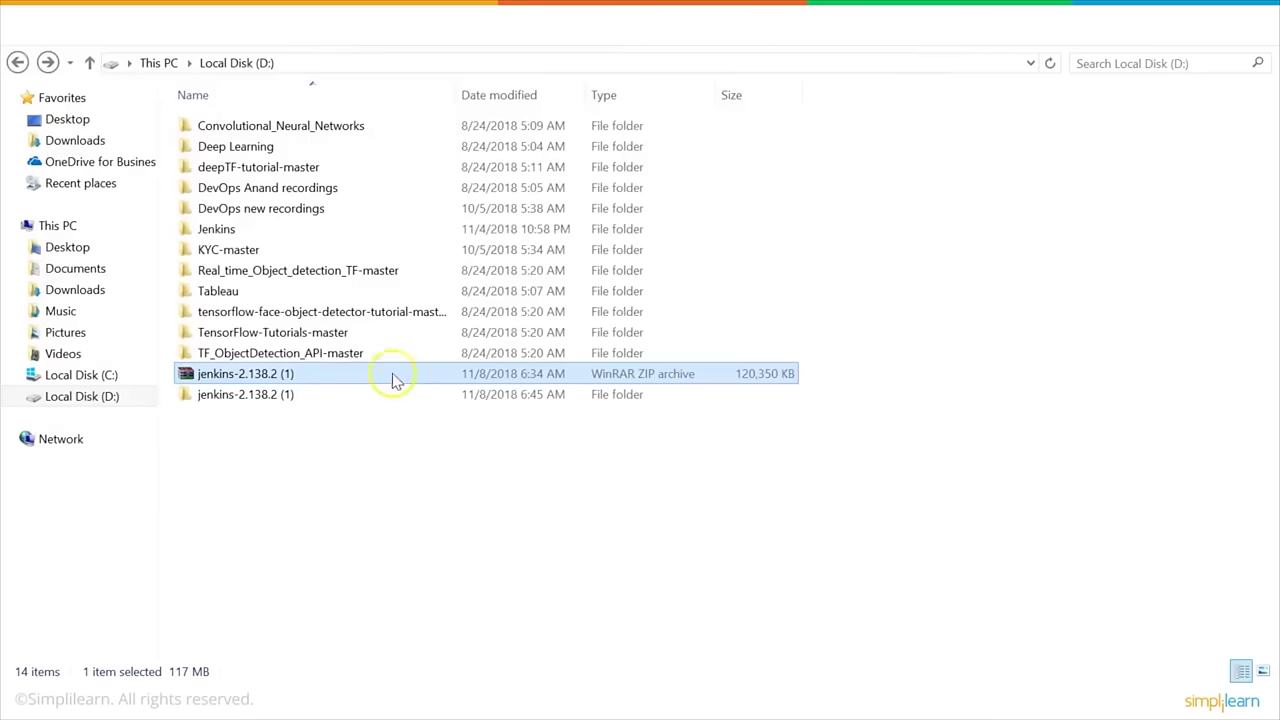
double_click(251, 396)
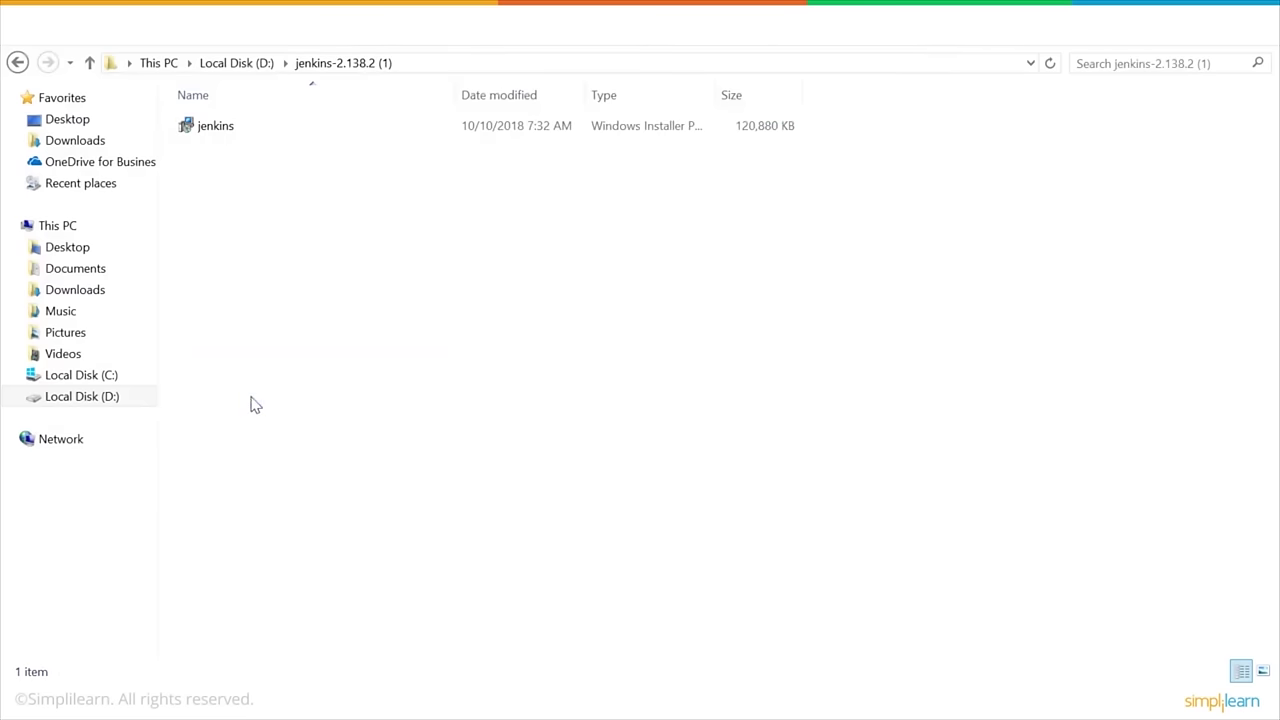
Step: Run jenkins.msi and install Jenkins 2.138.2 into C:\Program Files (x86)\Jenkins\ with default settings
double_click(220, 128)
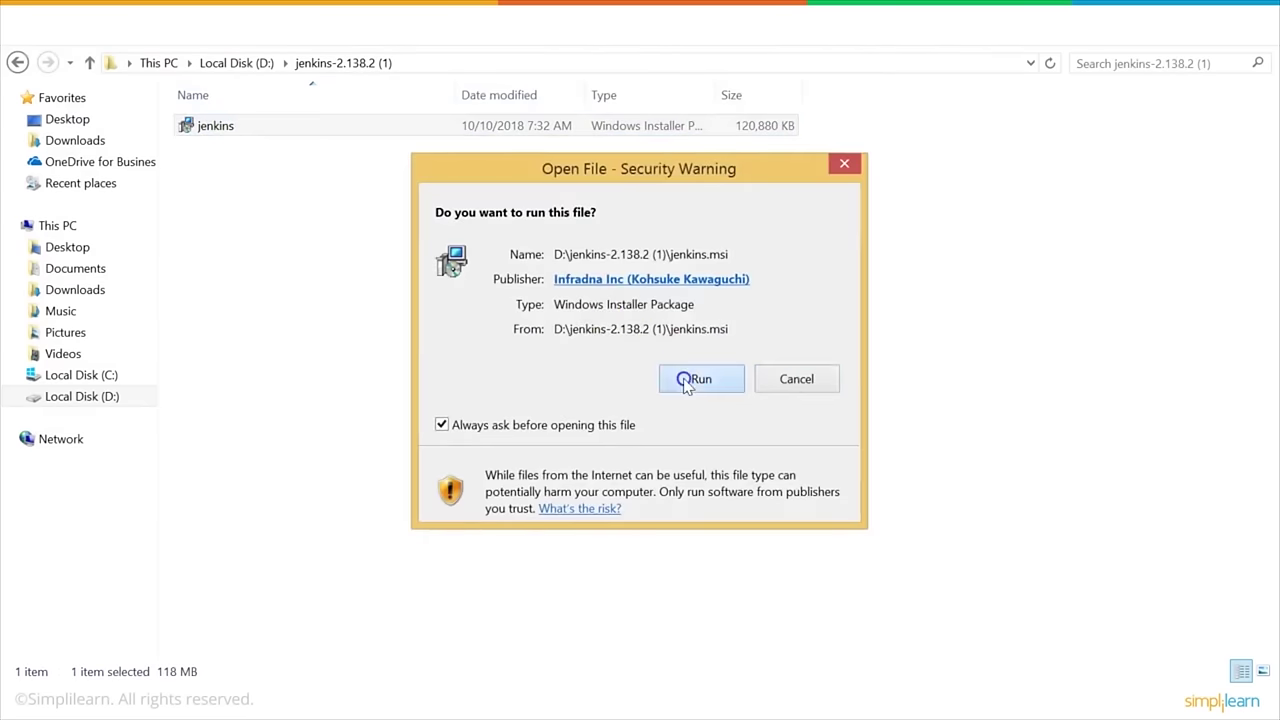
click(685, 384)
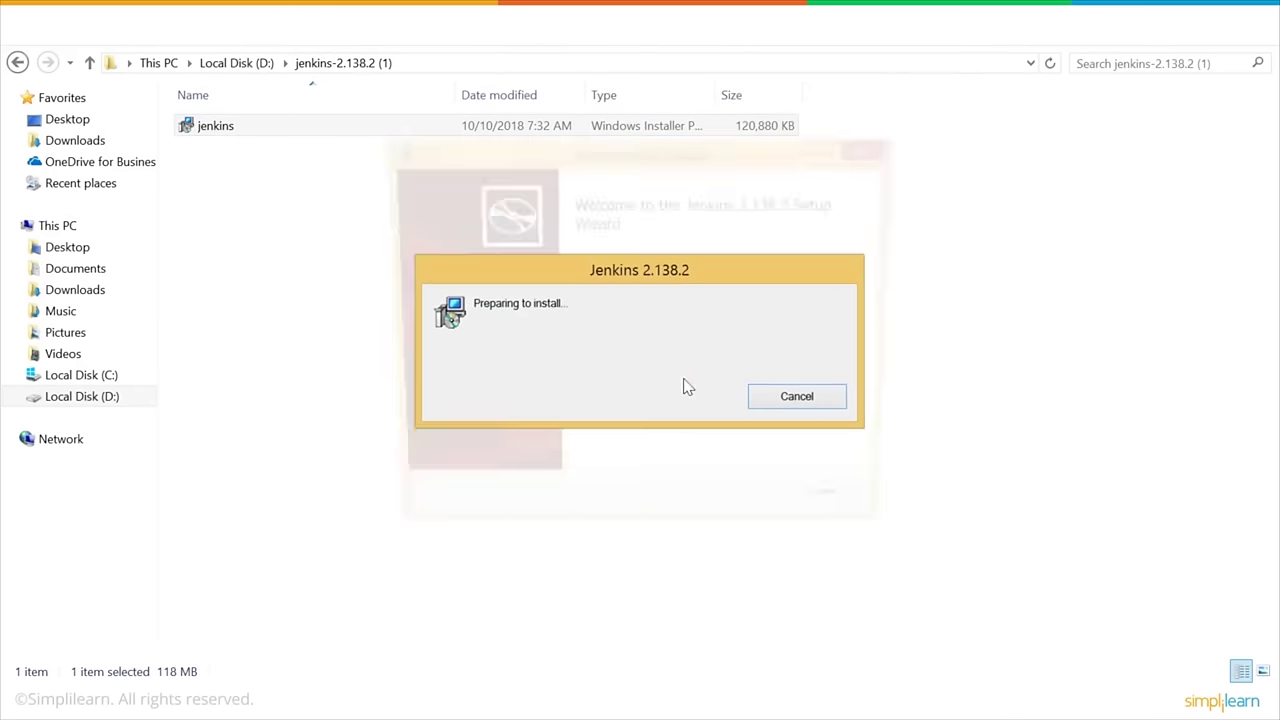
click(733, 517)
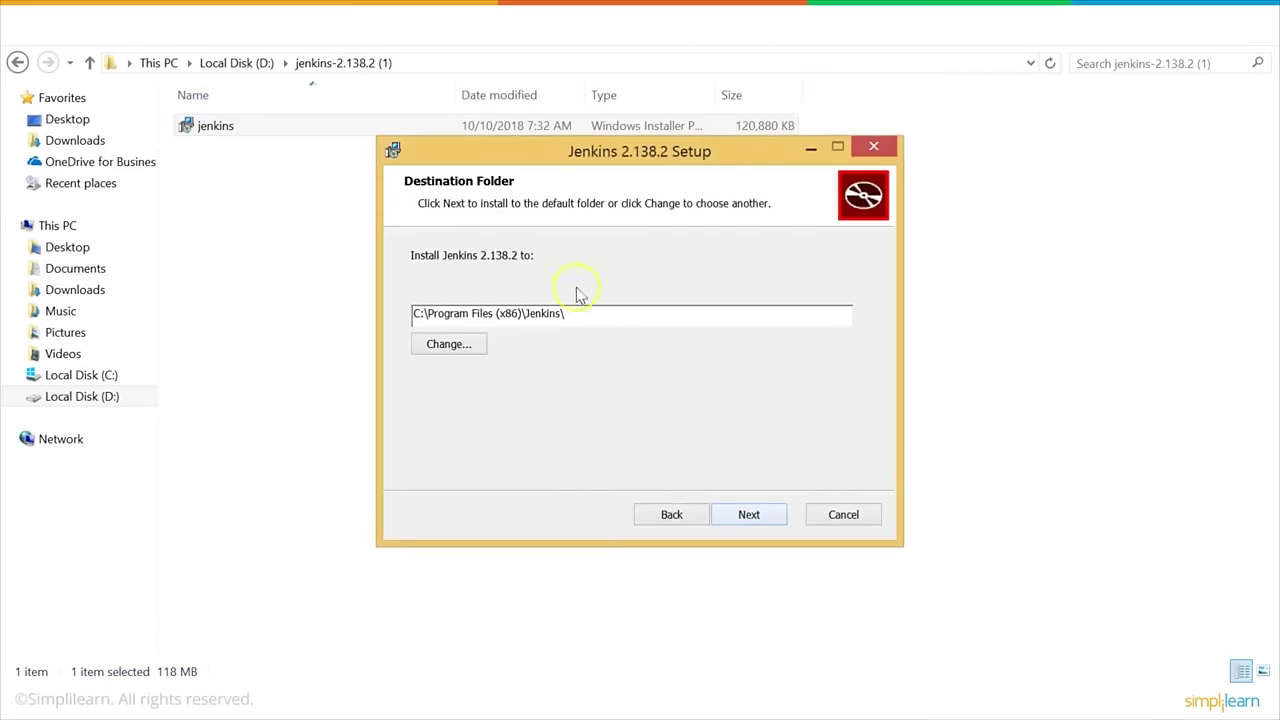
click(762, 517)
click(745, 519)
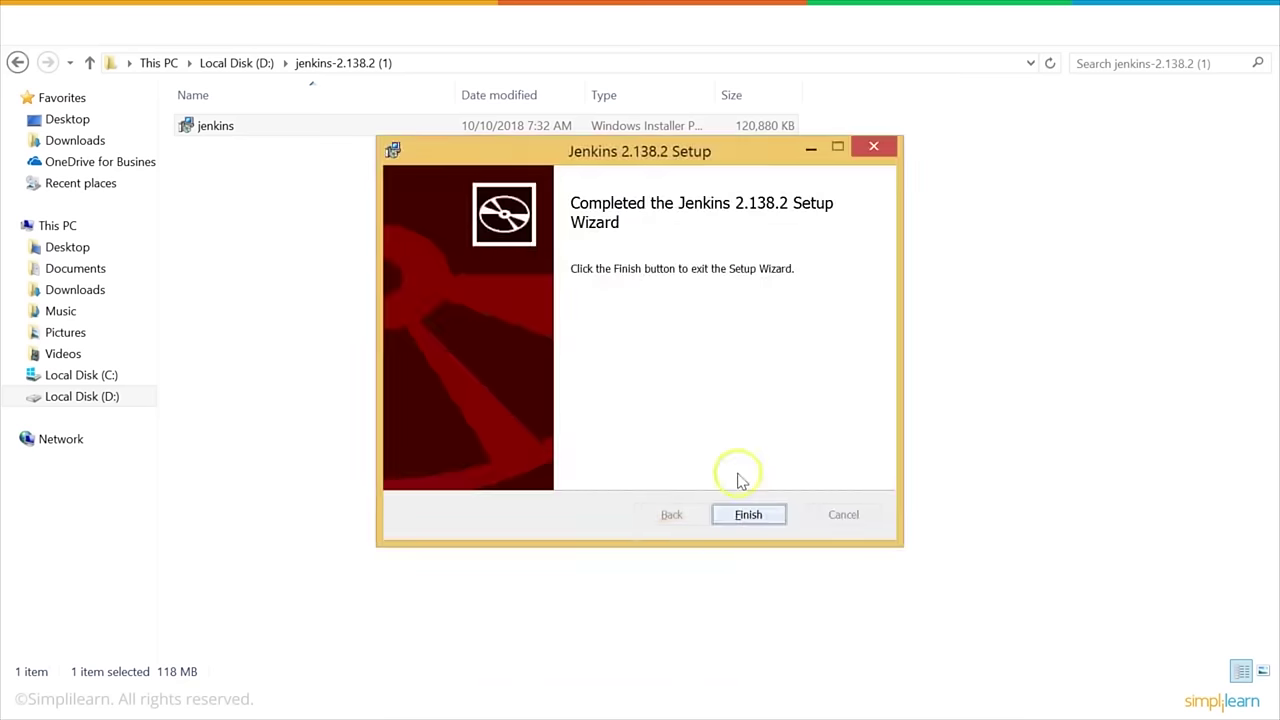
click(740, 516)
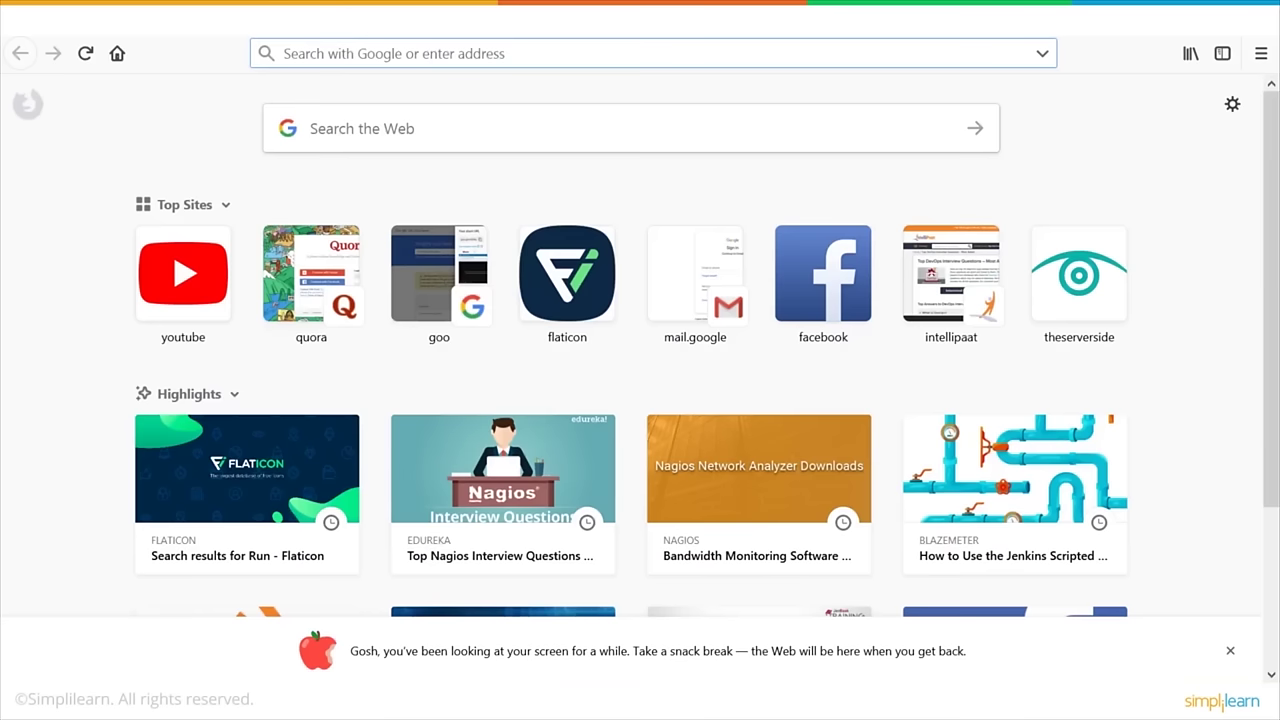
Step: Load localhost:8080 in Firefox to reach the Welcome to Jenkins sign-in page
text(loca)
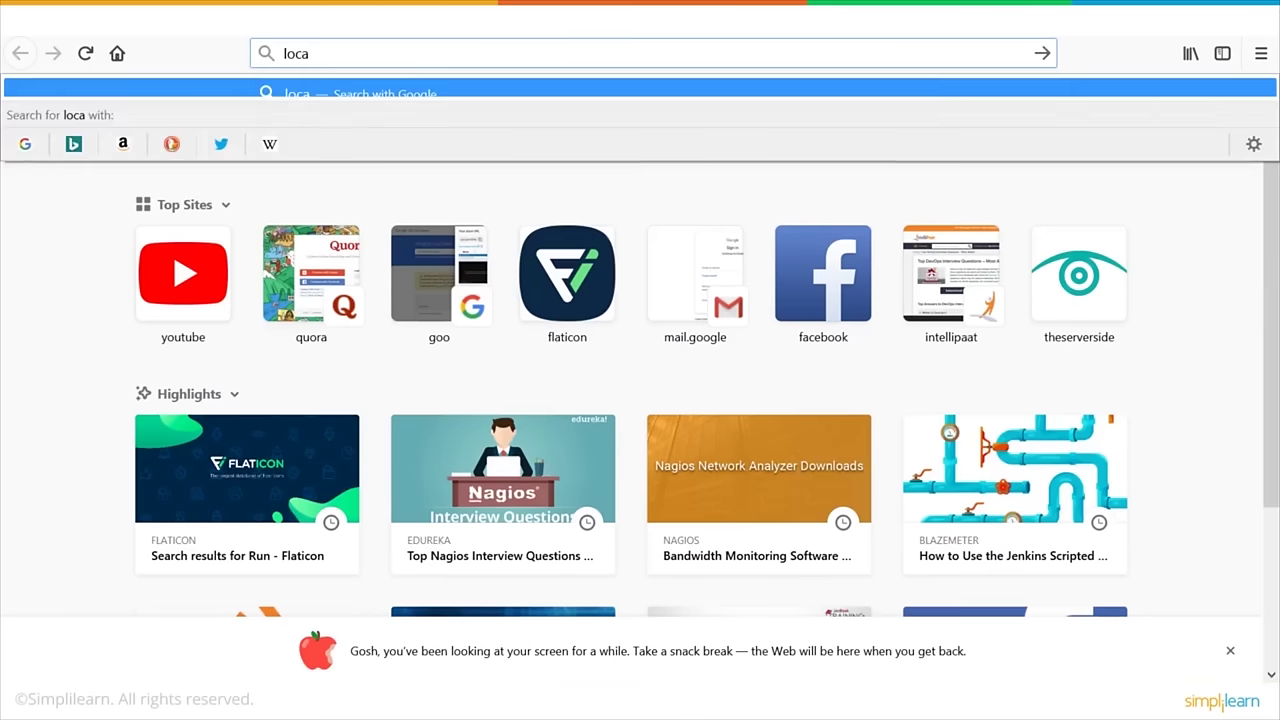
text(lhos)
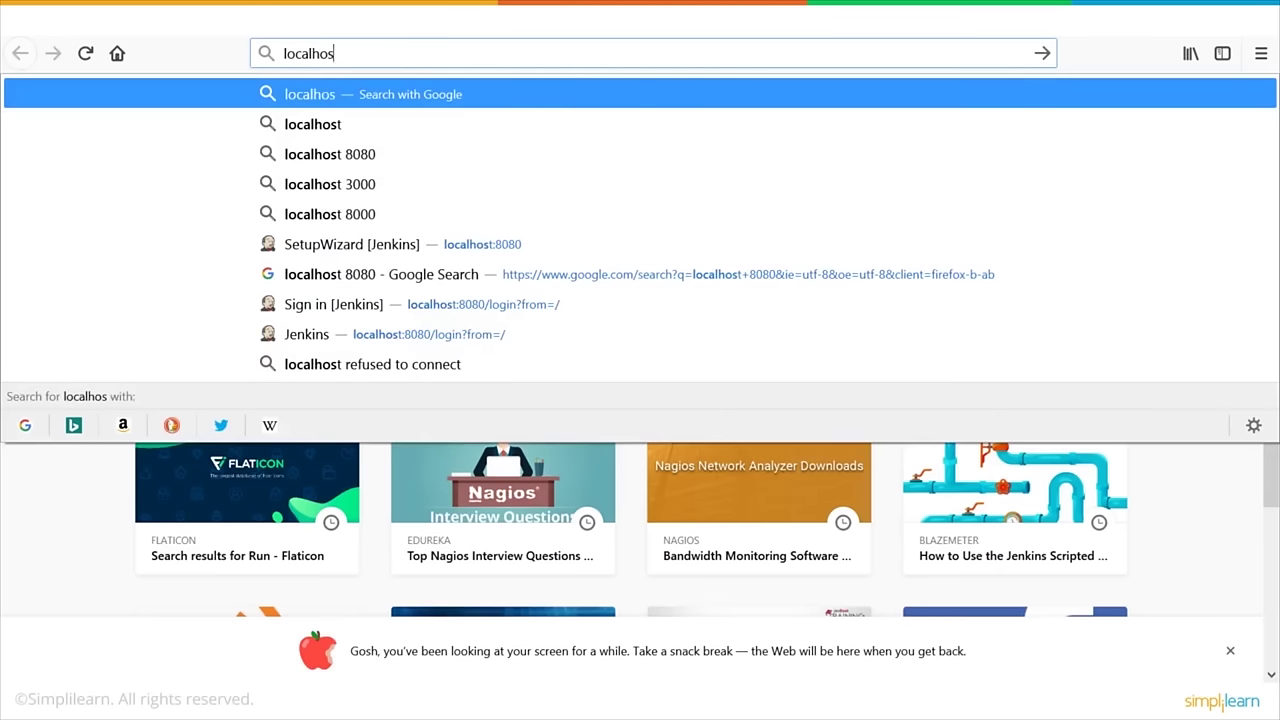
text(t:808)
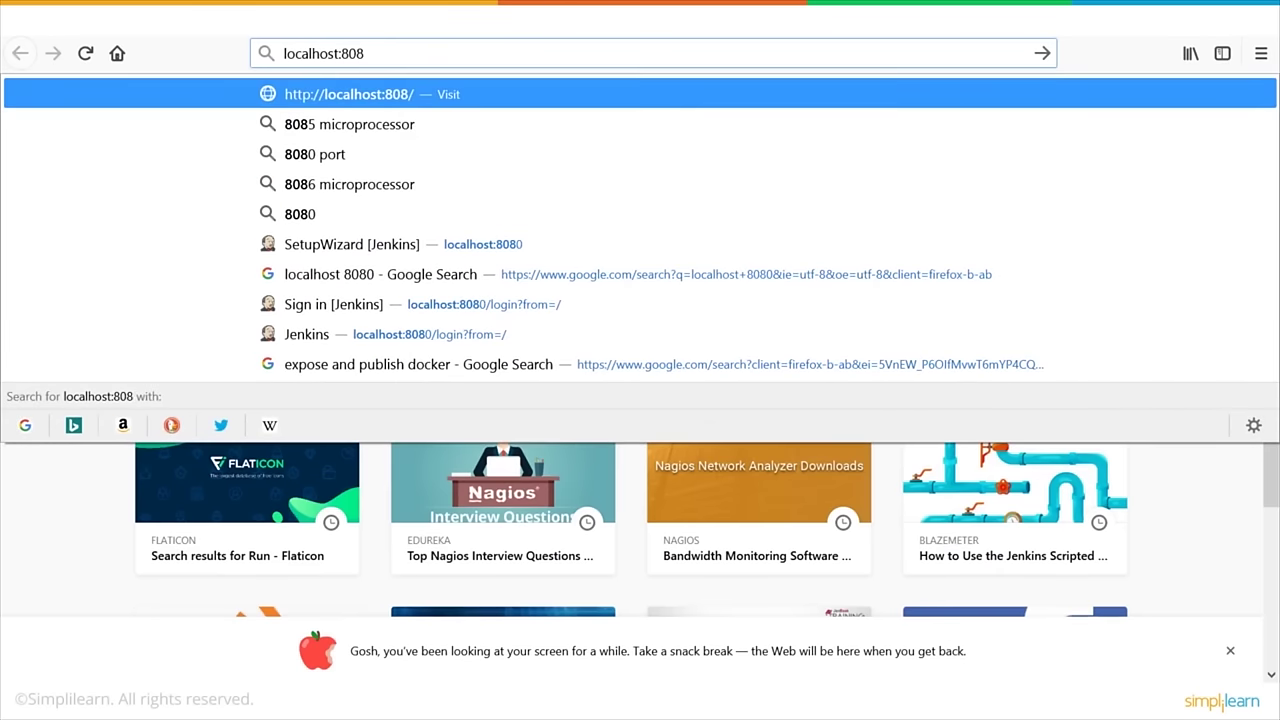
text(0)
key(Return)
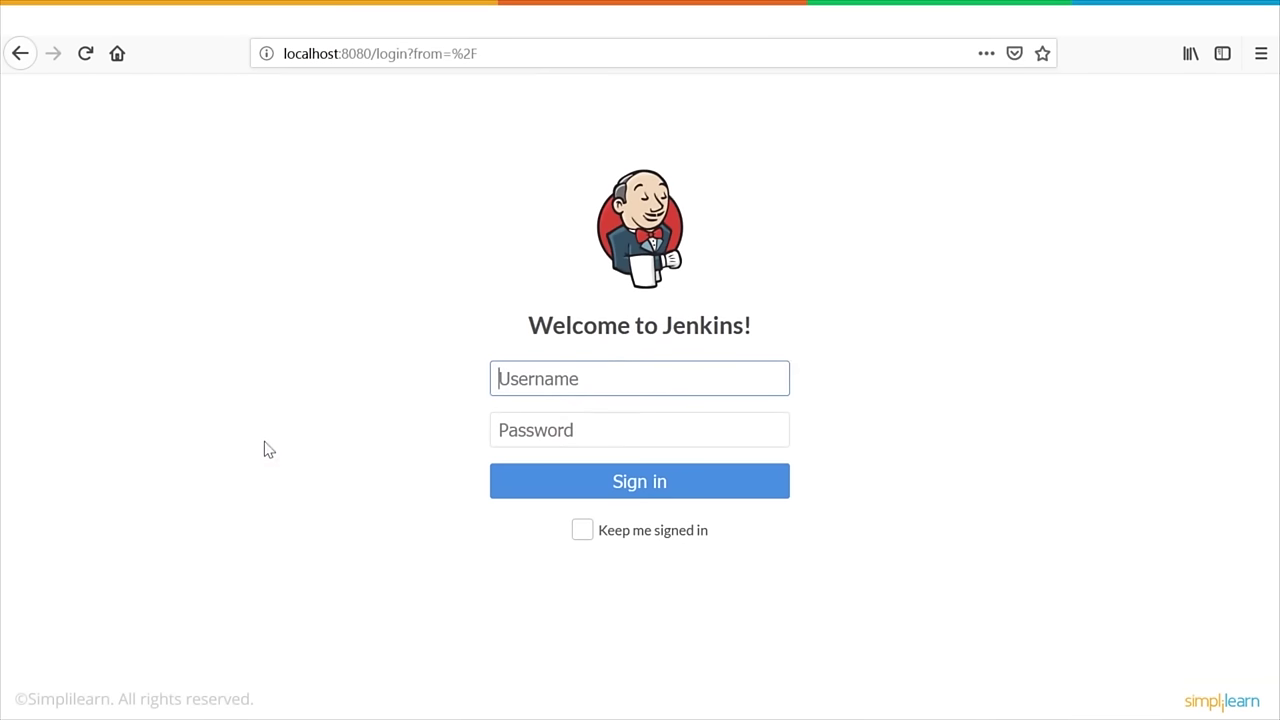
Step: Sign in to Jenkins with the account username and password to reach the job dashboard
key(Tab)
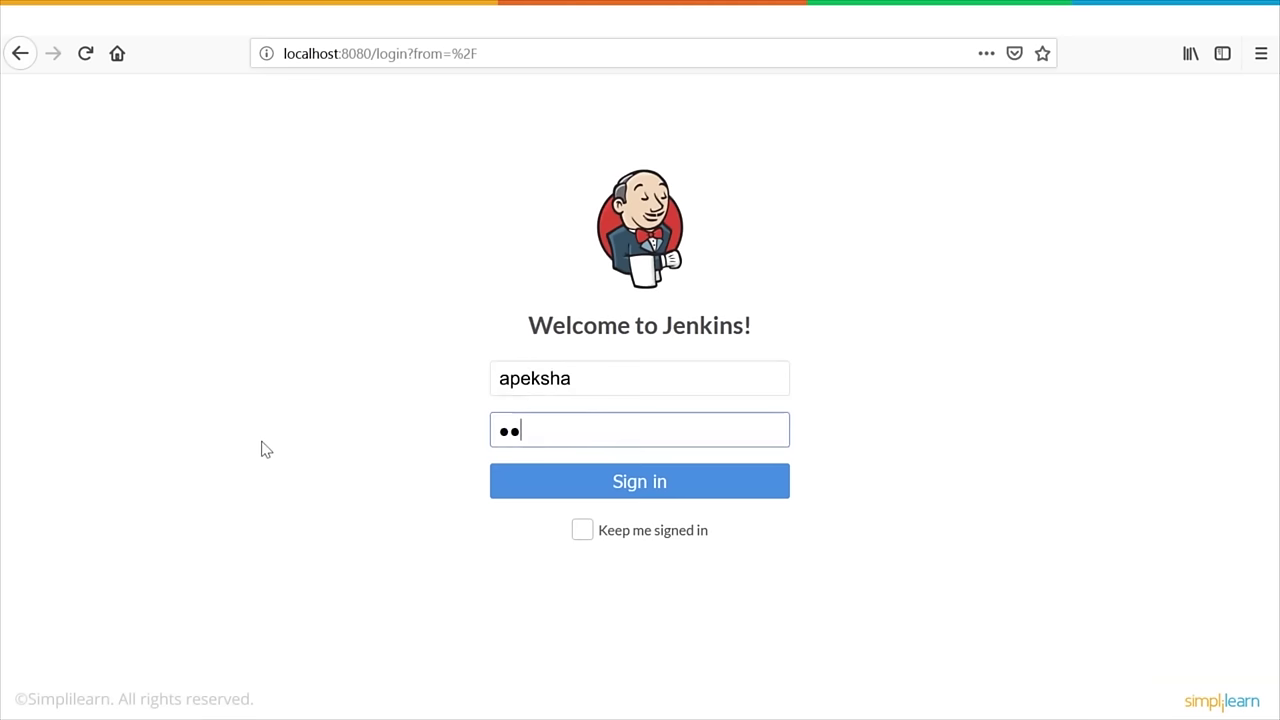
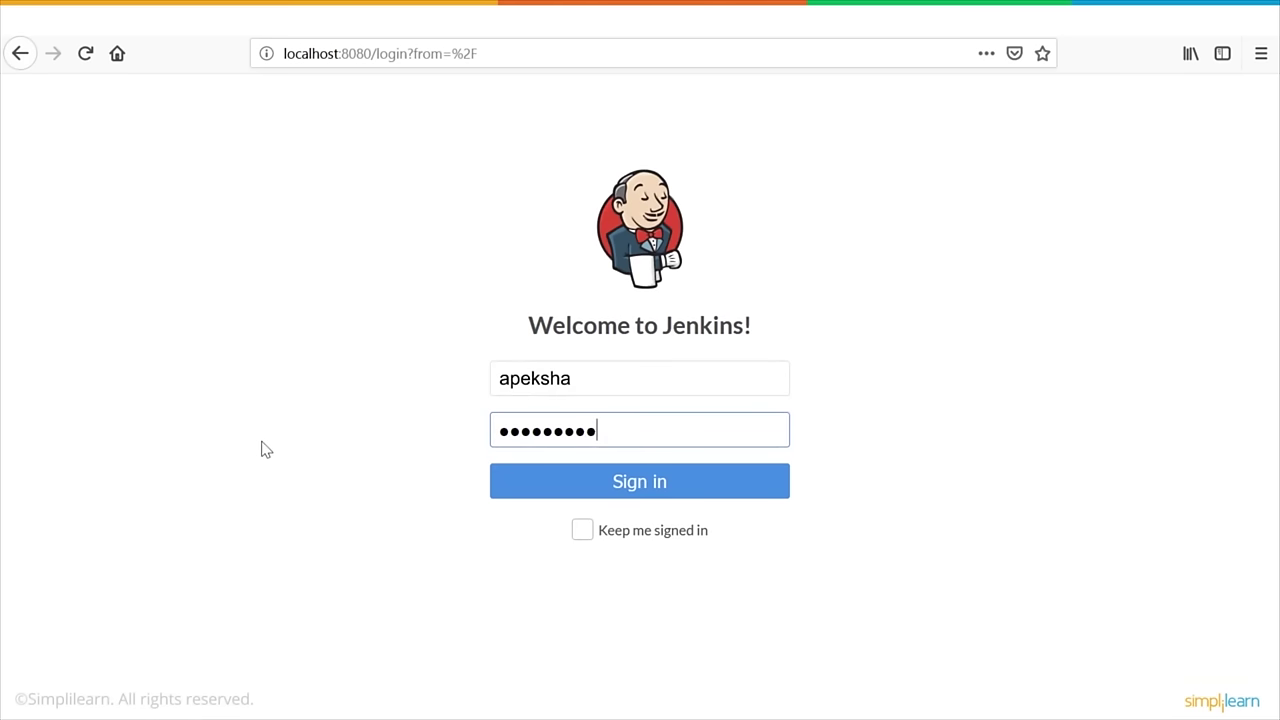
click(551, 492)
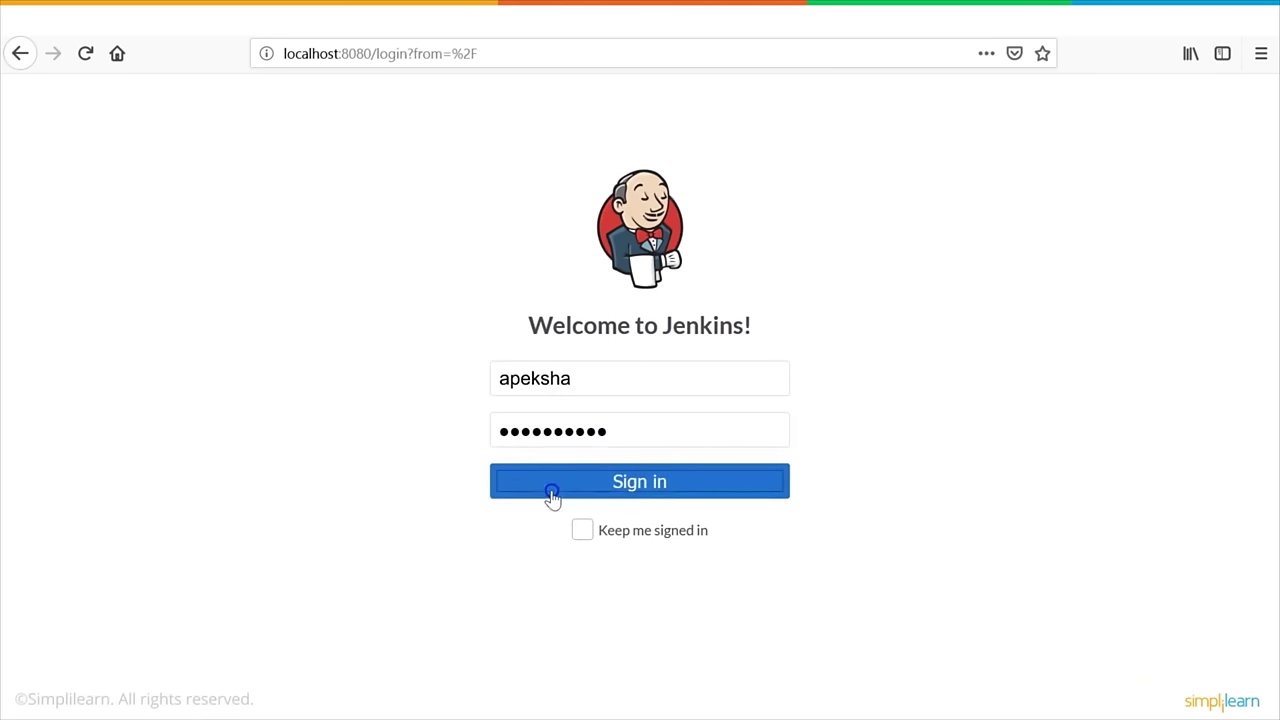
click(551, 492)
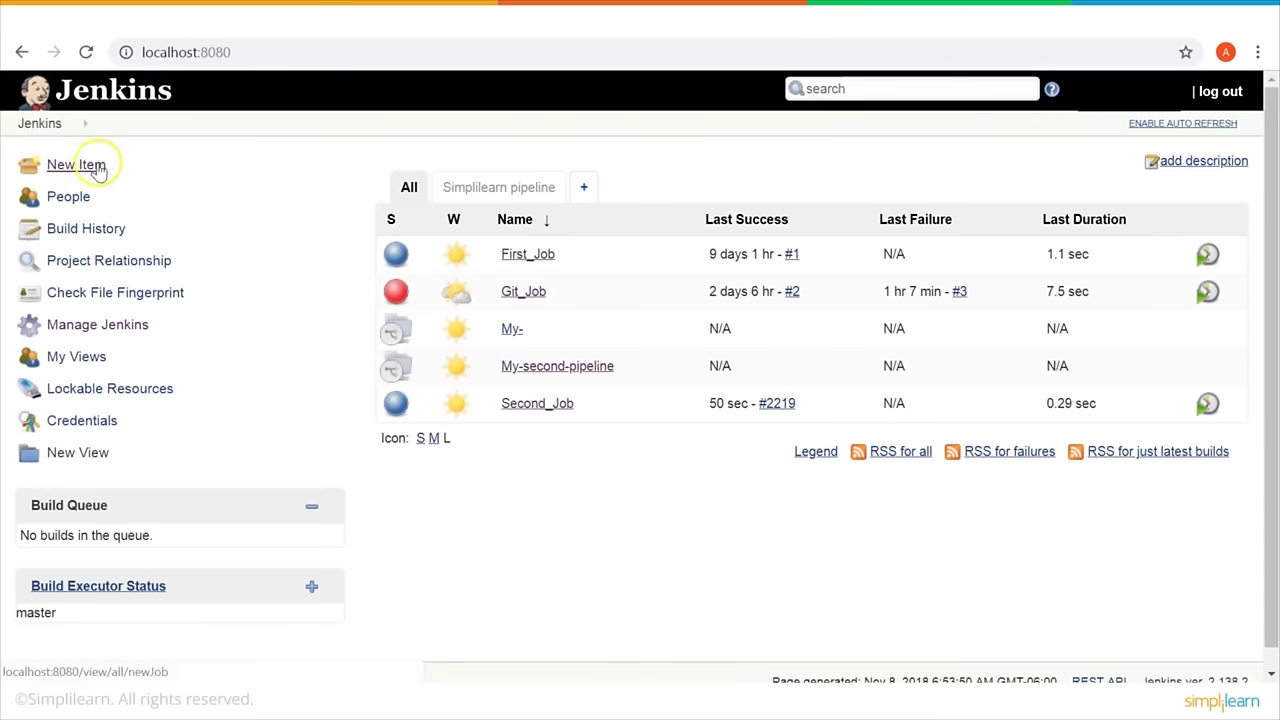
Step: Look over the New Item page, then return to the Jenkins dashboard
click(70, 166)
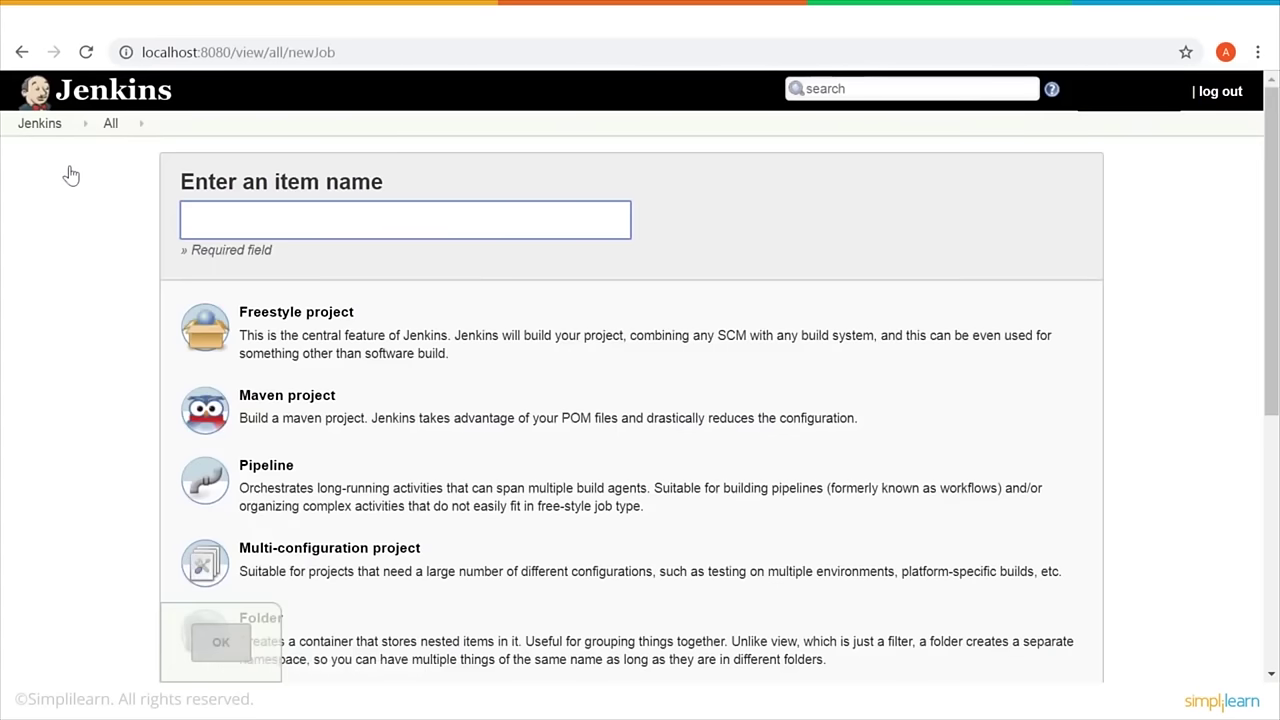
scroll(447, 317, down, 1)
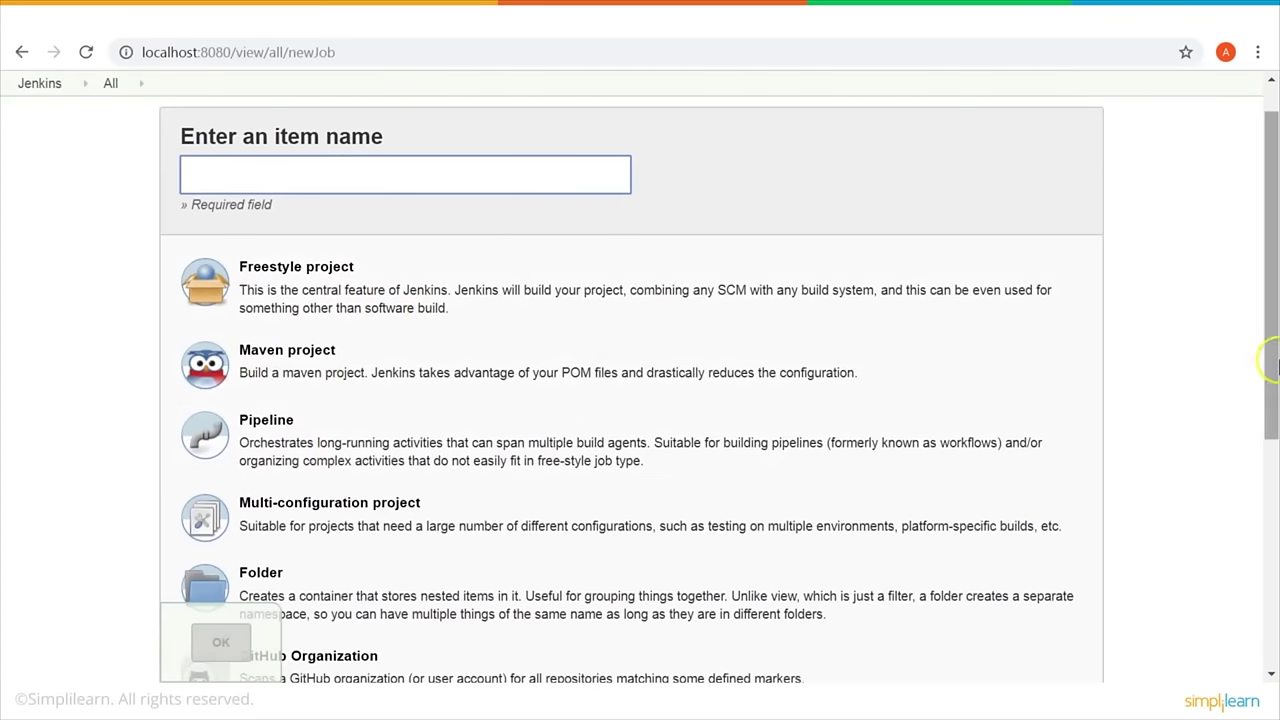
drag(1270, 360, 1275, 420)
drag(1266, 300, 1266, 216)
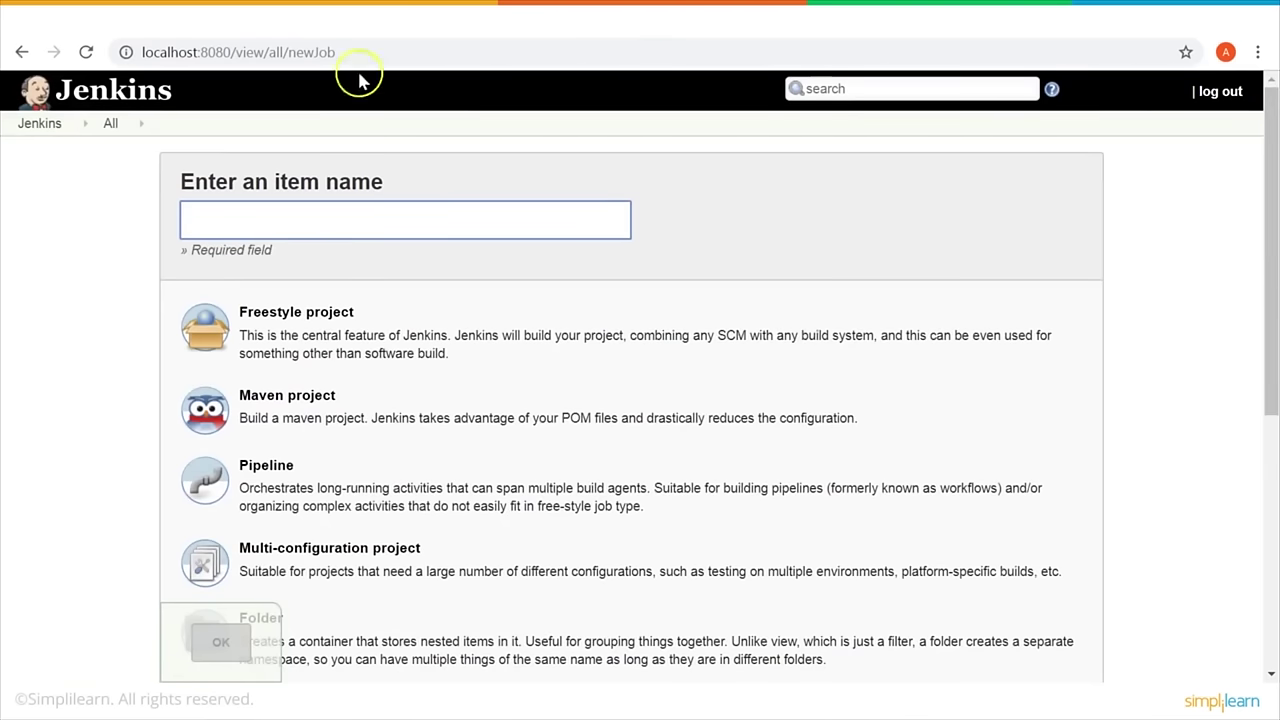
click(22, 53)
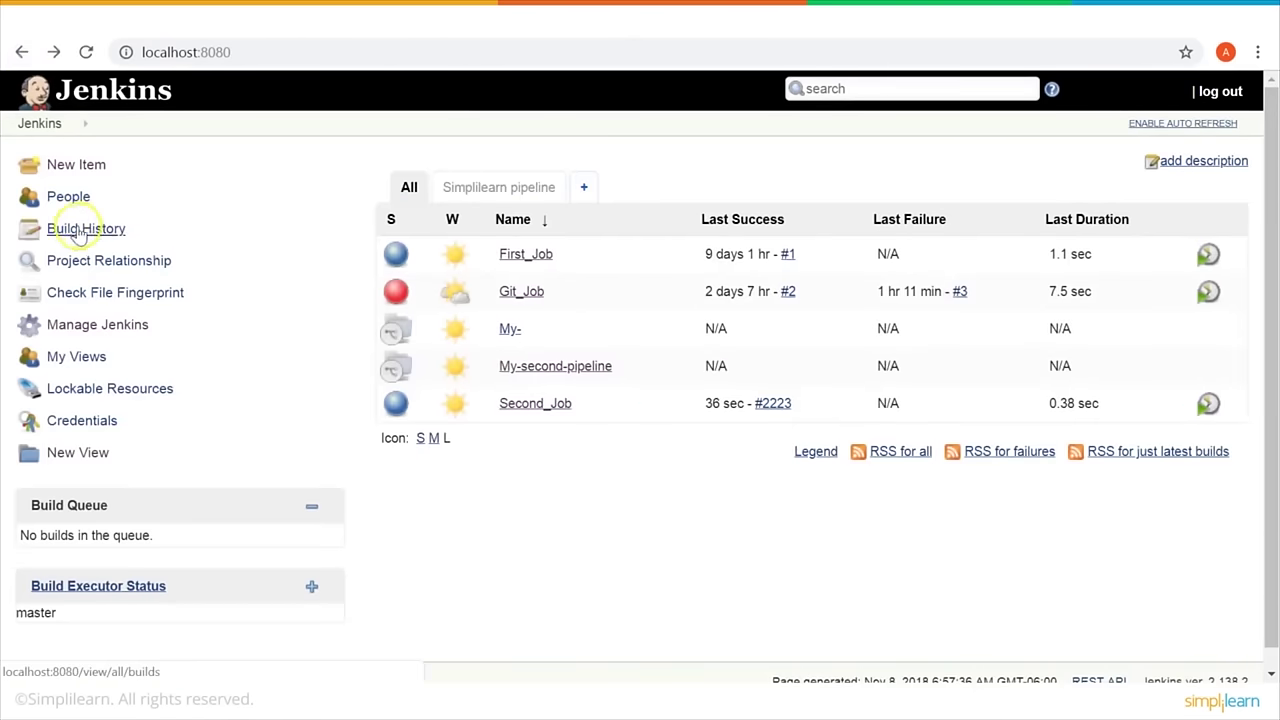
Step: Review the build history of all jobs and go back to the dashboard
click(88, 230)
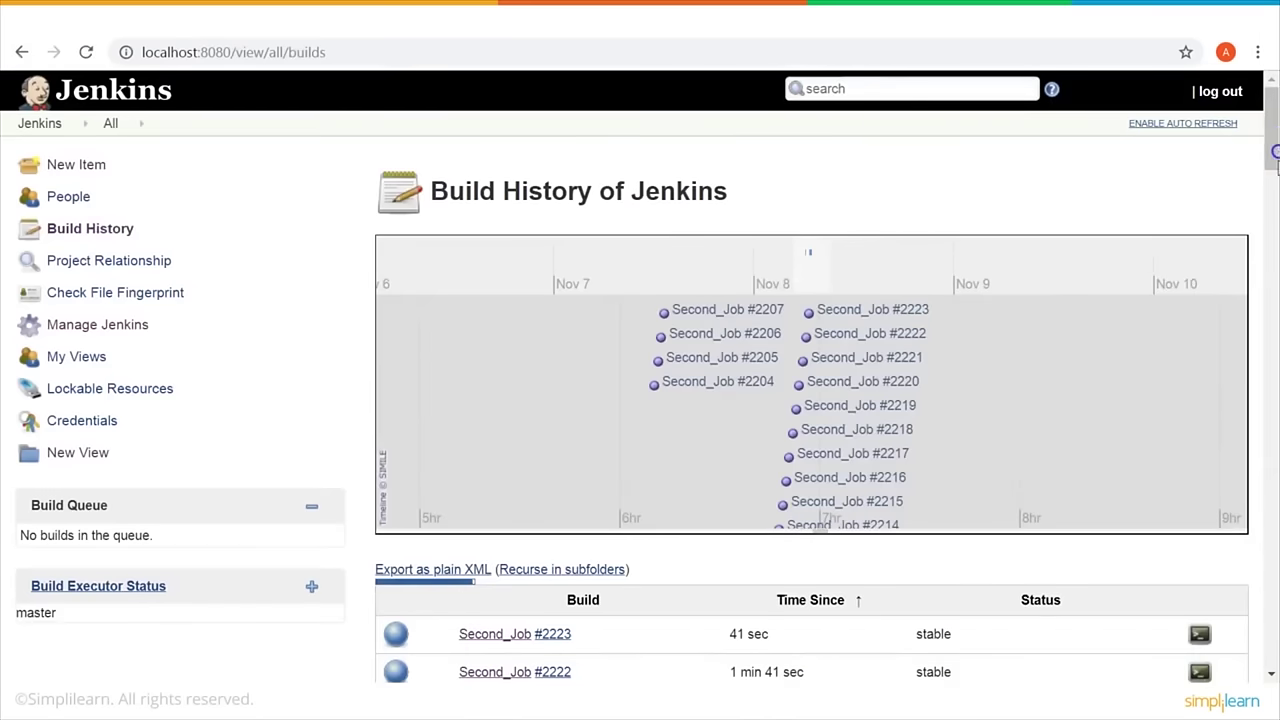
click(1272, 158)
click(22, 52)
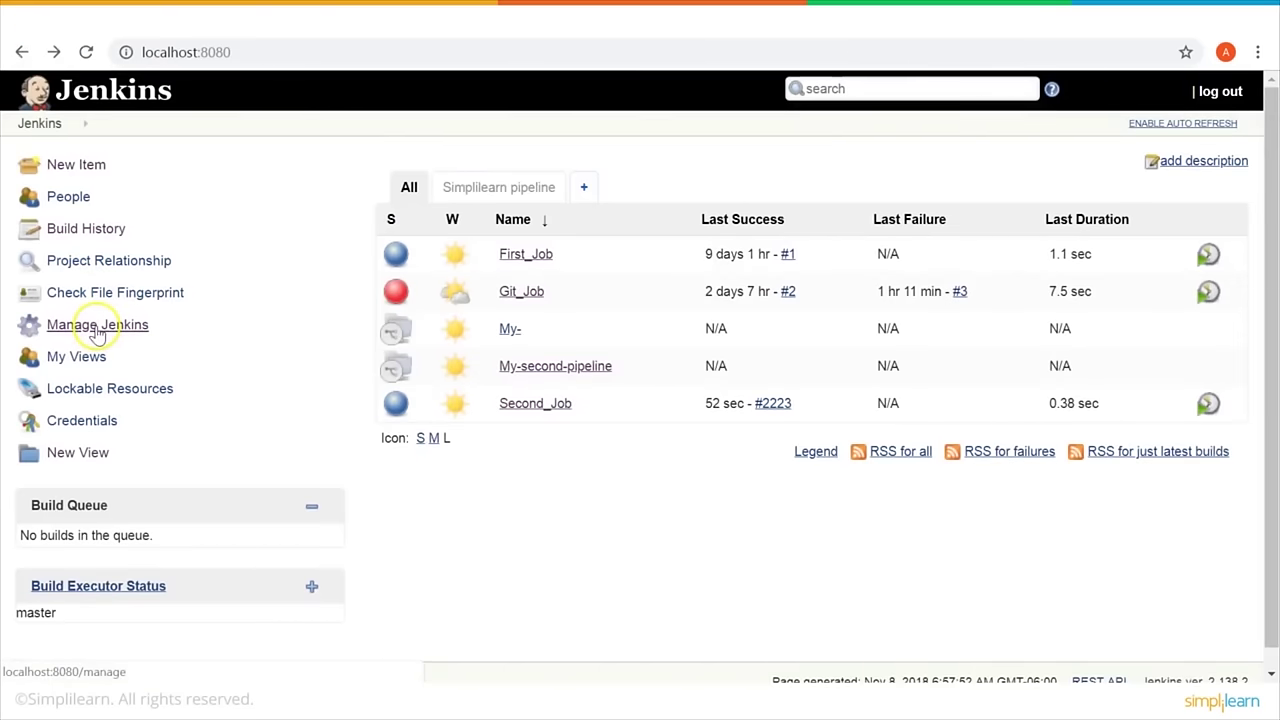
Step: Open Manage Plugins from Manage Jenkins and browse the Available and Installed plugin lists
click(97, 334)
scroll(1134, 240, down, 1)
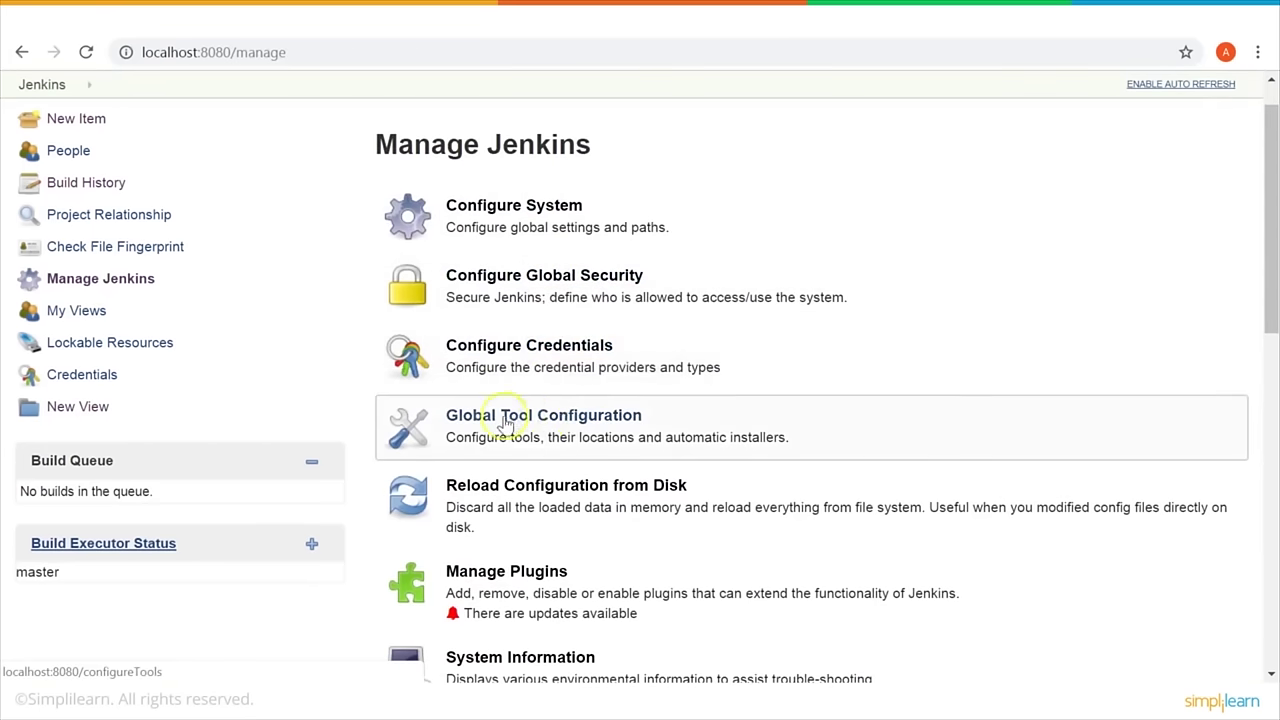
drag(1276, 276, 1276, 335)
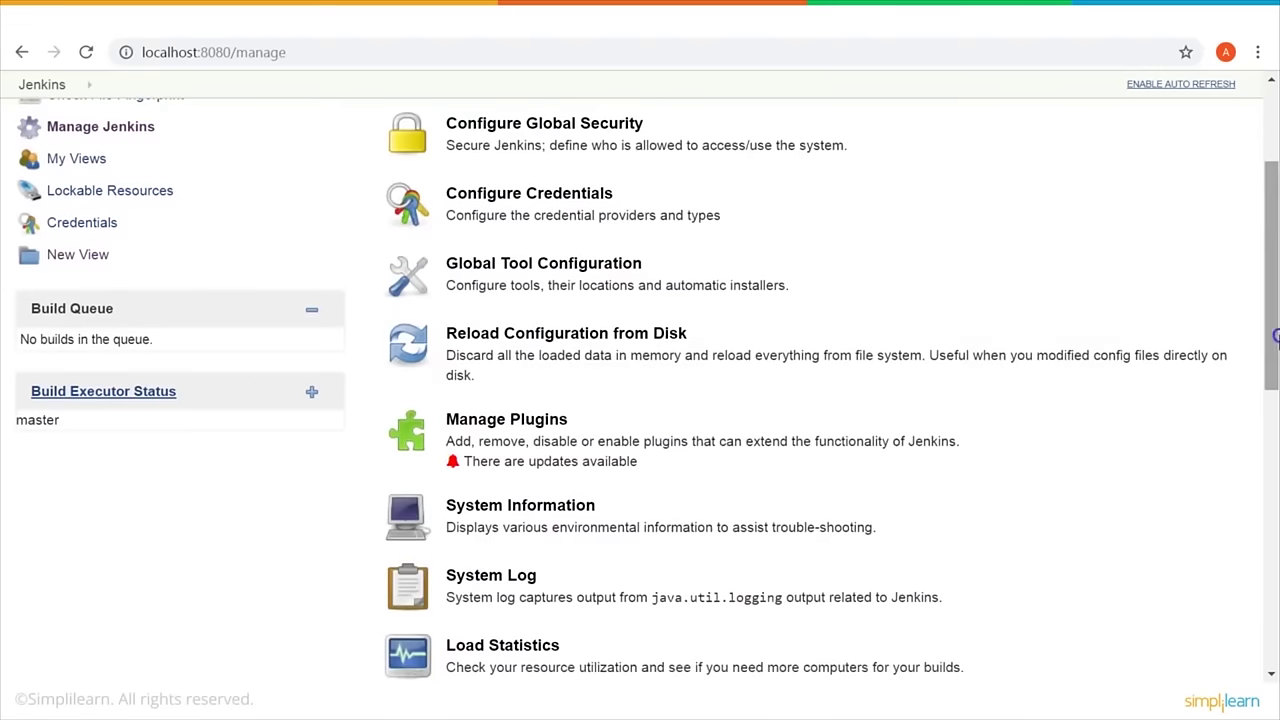
click(549, 447)
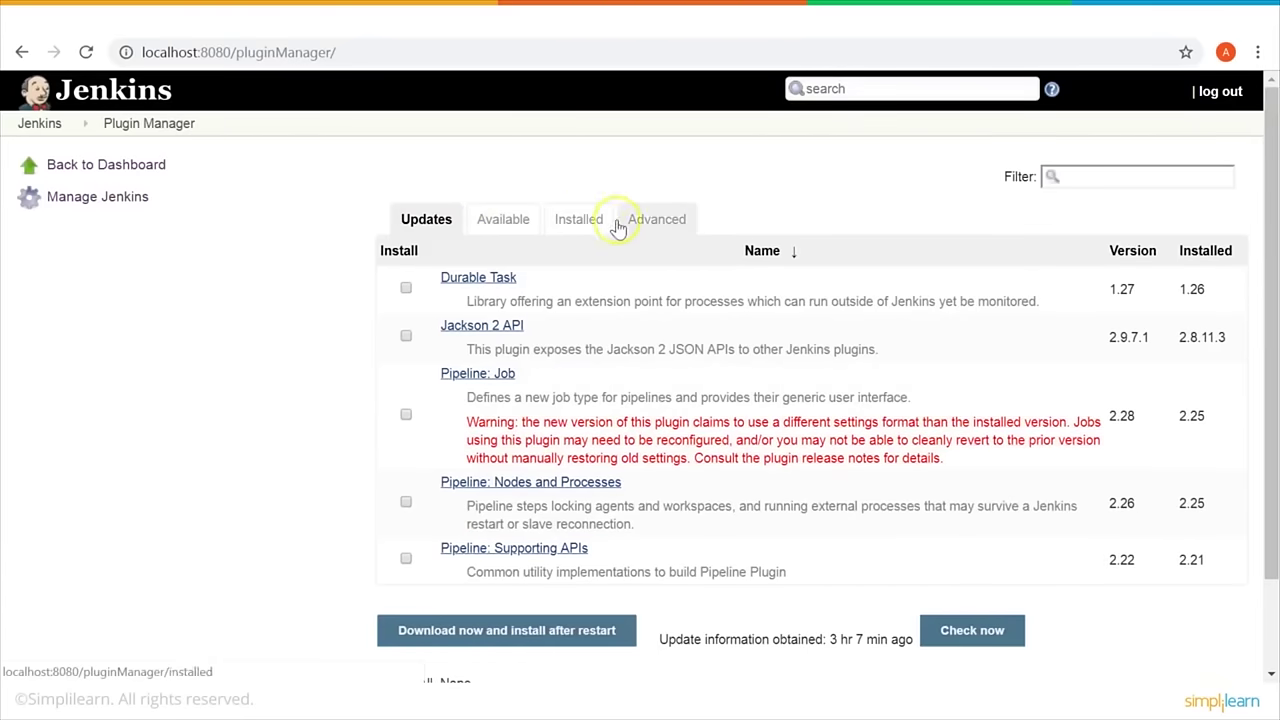
click(505, 221)
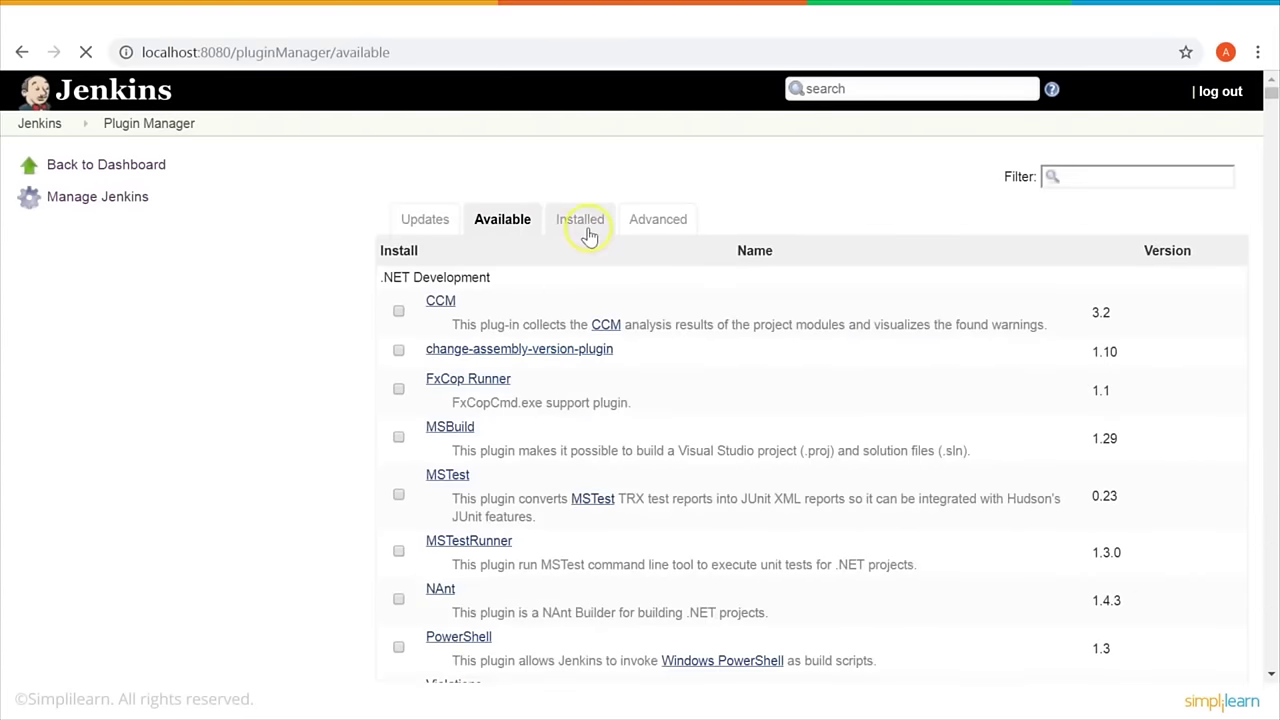
click(580, 220)
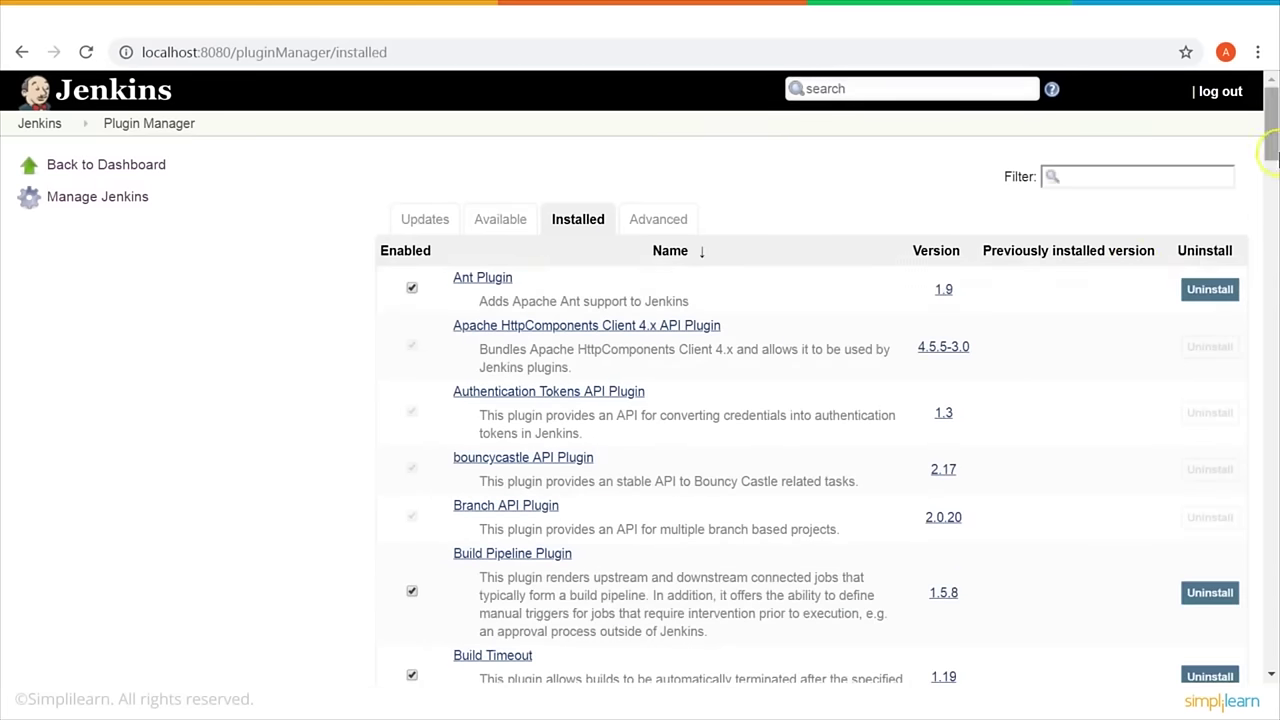
Step: Check the plugin manager's Advanced HTTP proxy settings, then go back to the dashboard
scroll(1270, 180, down, 1)
scroll(810, 420, down, 10)
scroll(810, 420, up, 10)
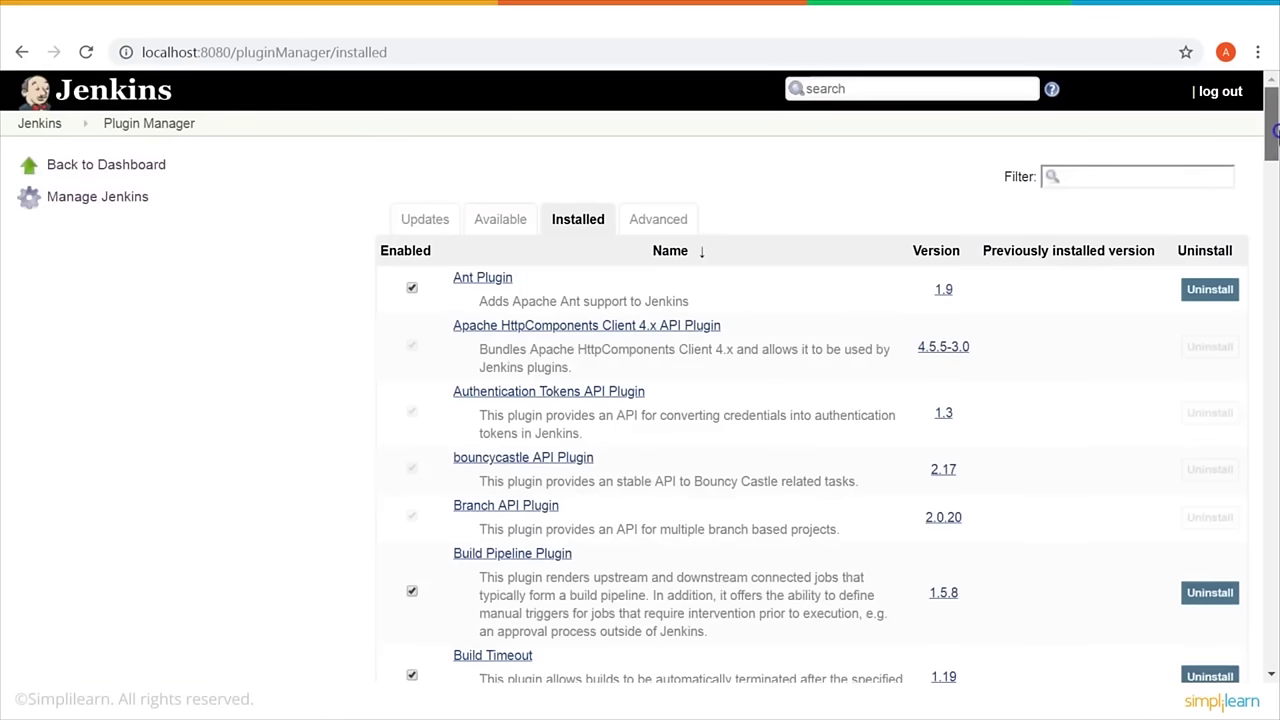
click(667, 228)
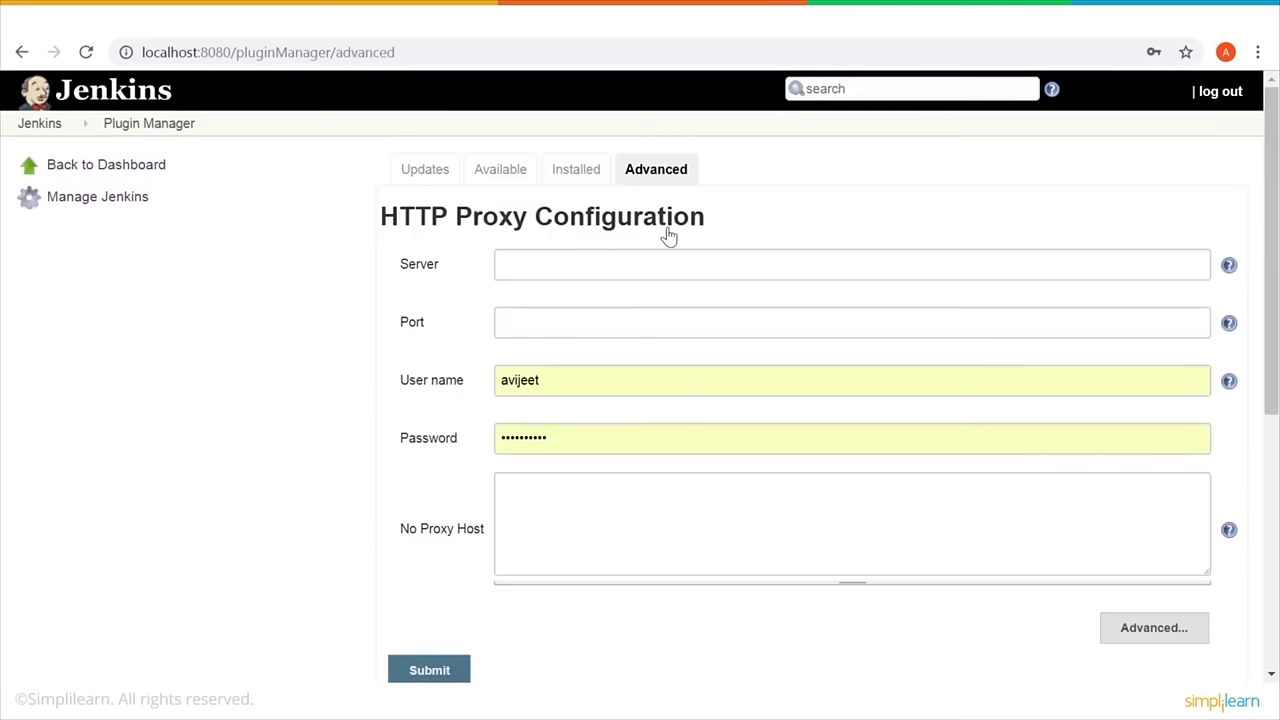
click(22, 54)
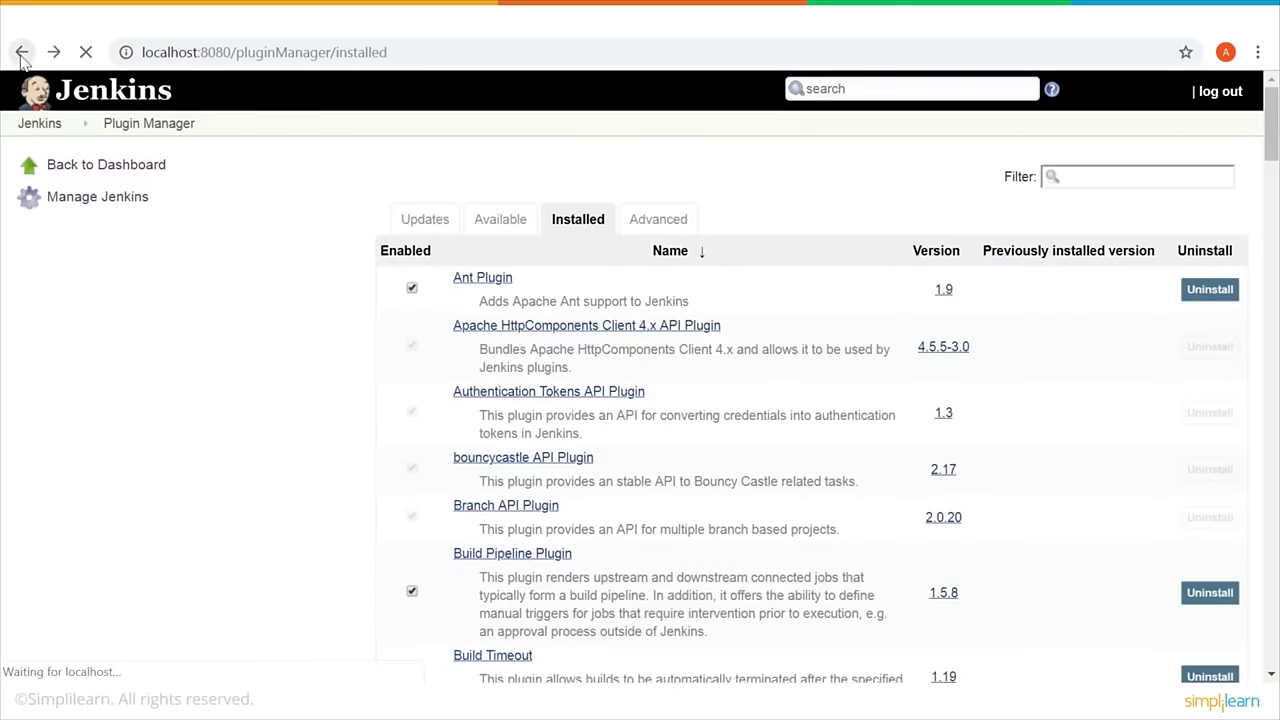
click(22, 54)
click(86, 166)
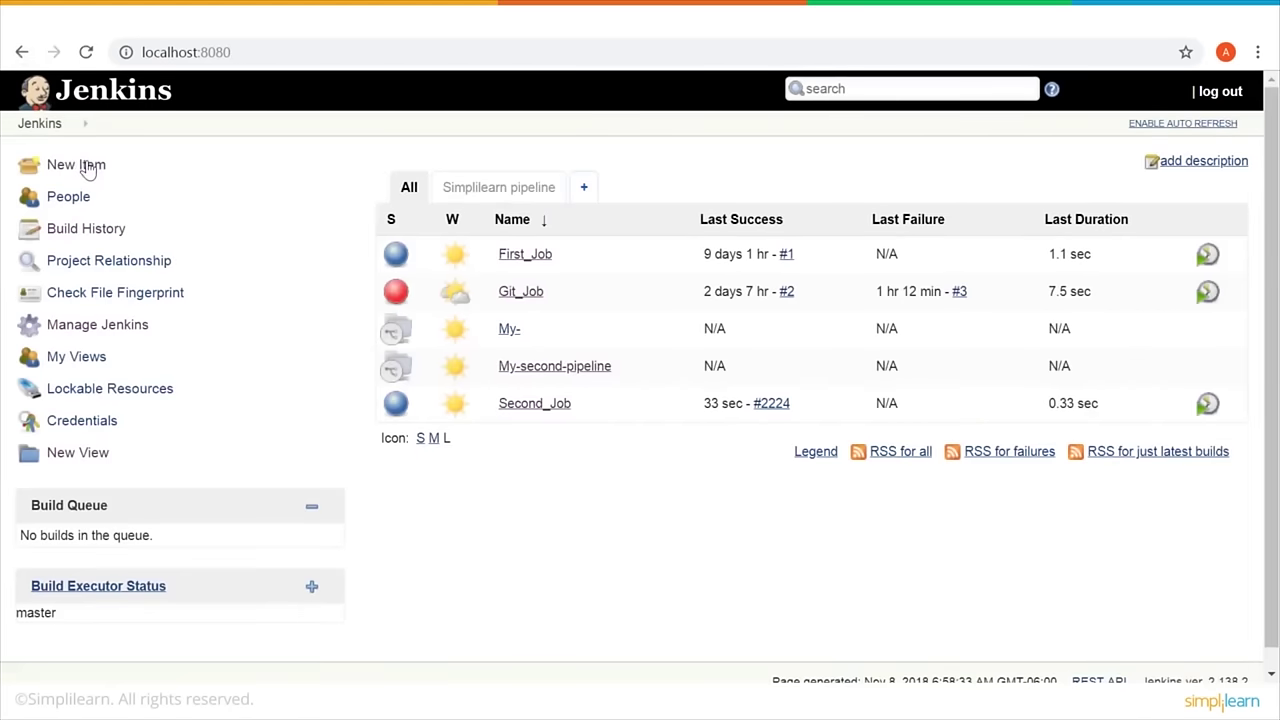
Step: Create a new Freestyle project item named Jenkins_demo
click(88, 166)
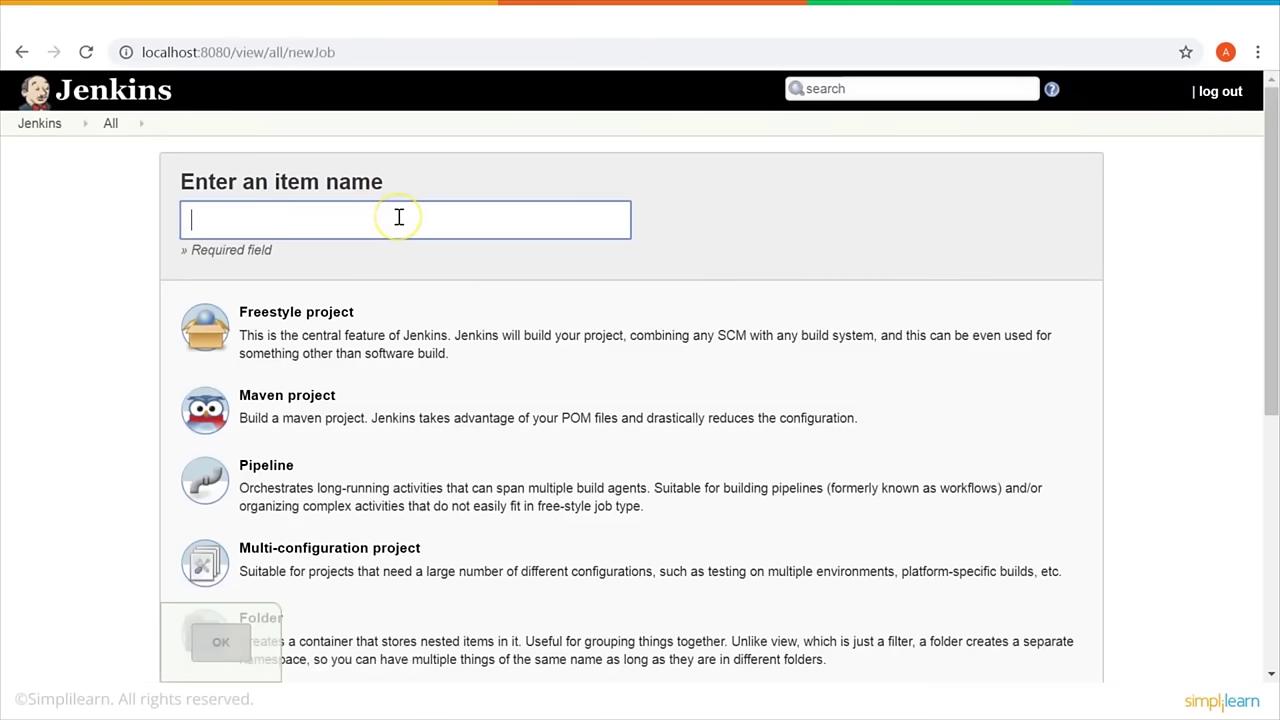
text(Jenkuns_demo)
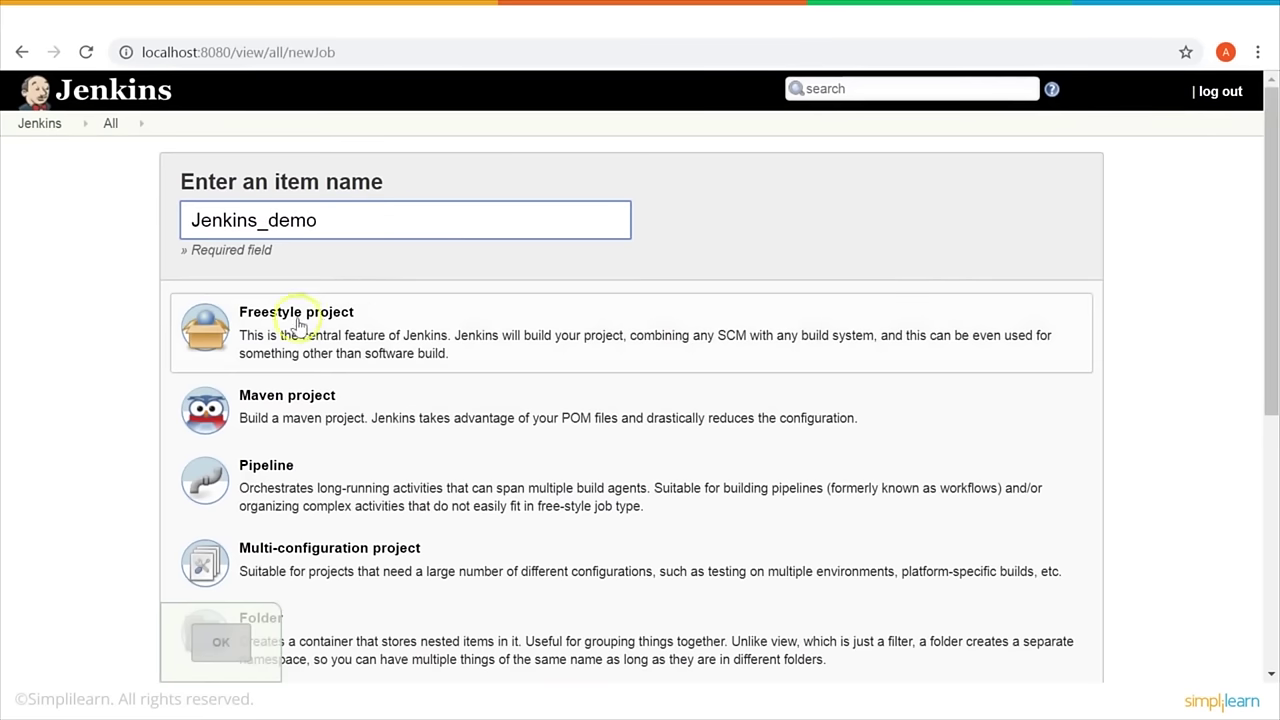
click(328, 320)
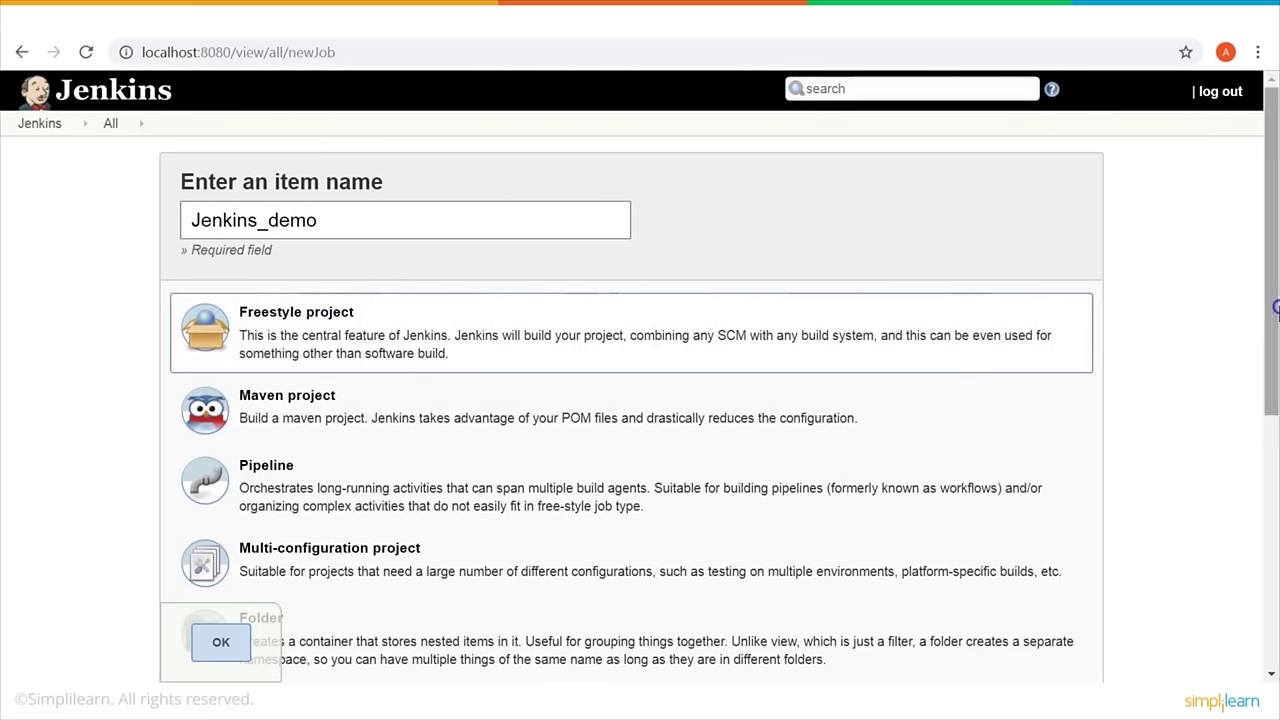
drag(1272, 250, 1272, 310)
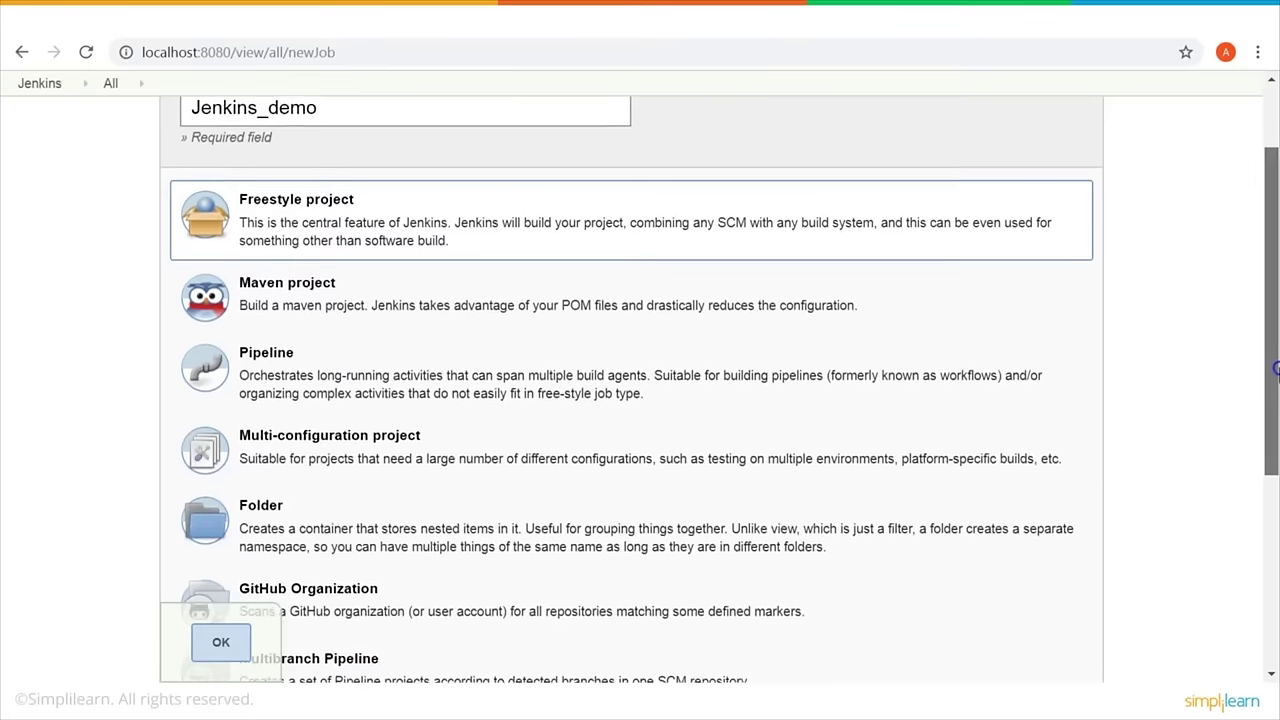
click(220, 643)
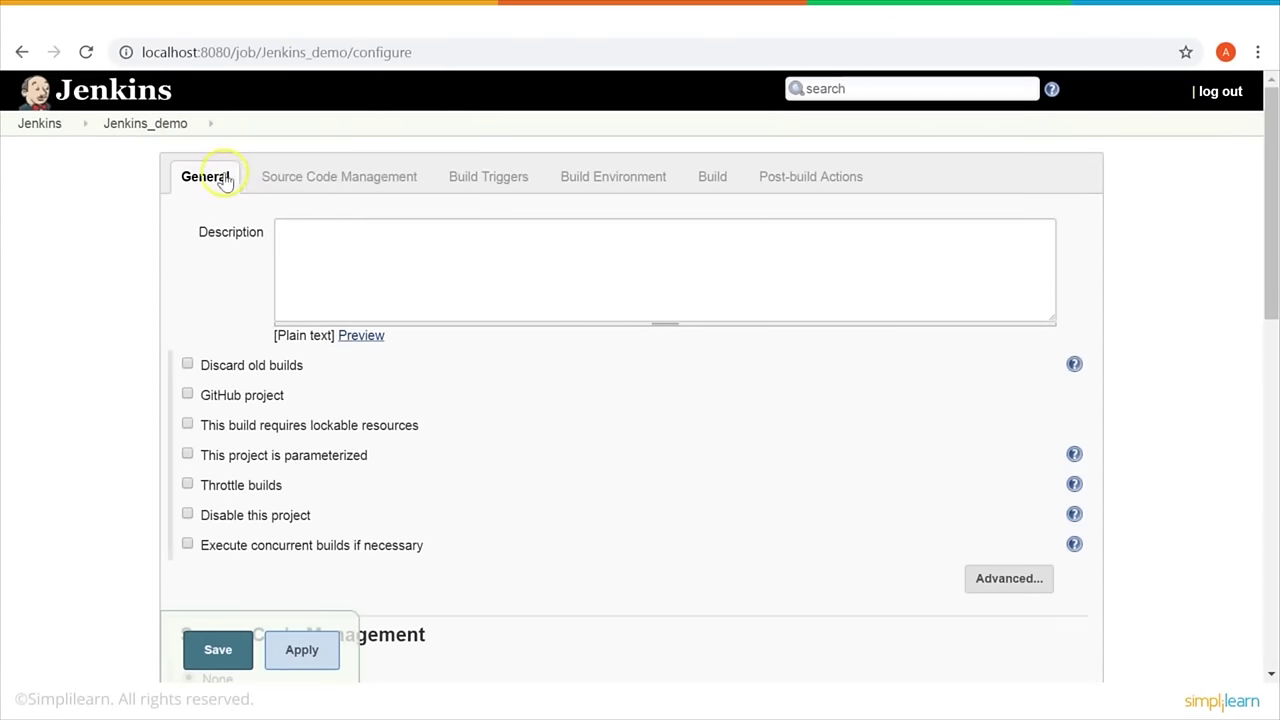
Step: Skim the job's configuration sections and enter a description for Jenkins_demo
click(363, 186)
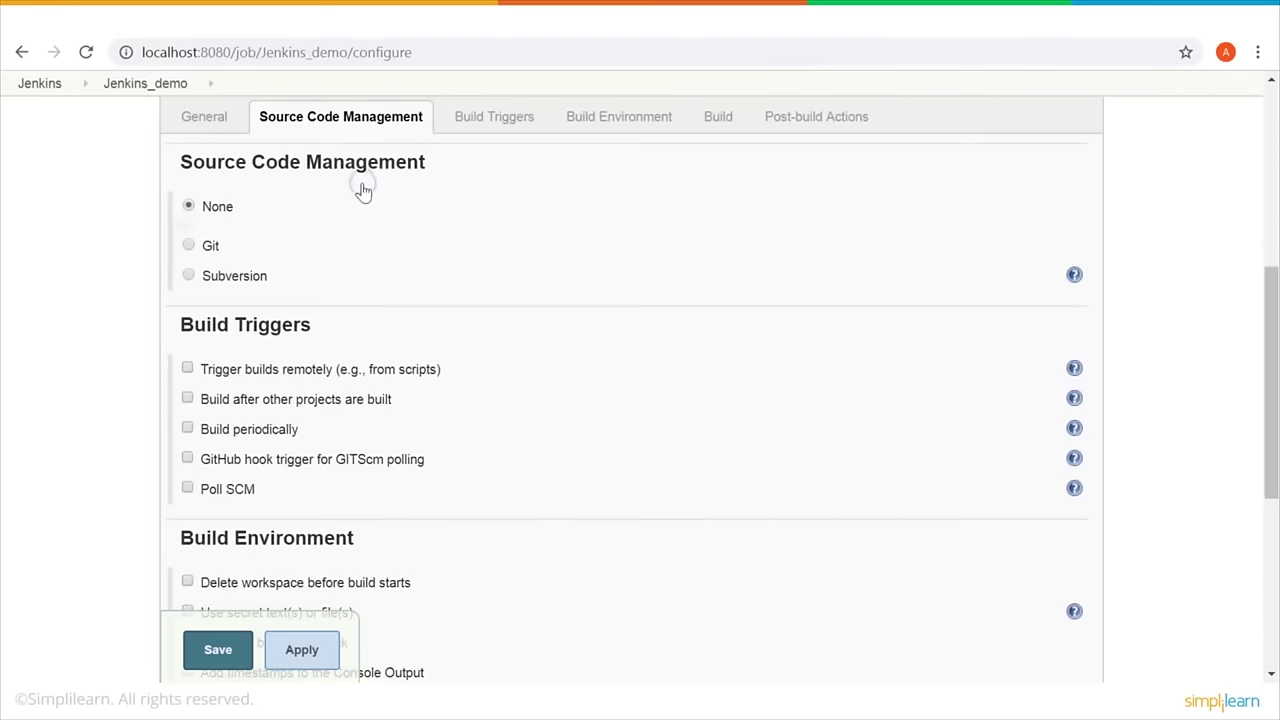
click(503, 128)
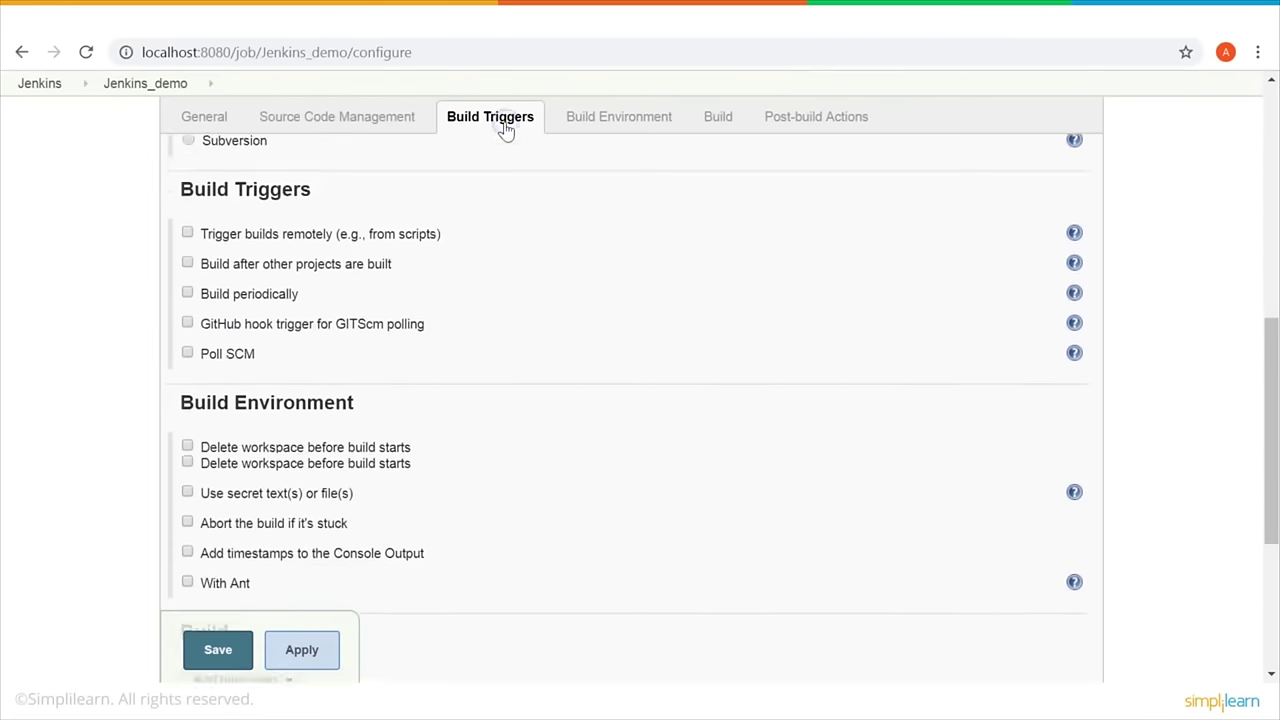
click(620, 122)
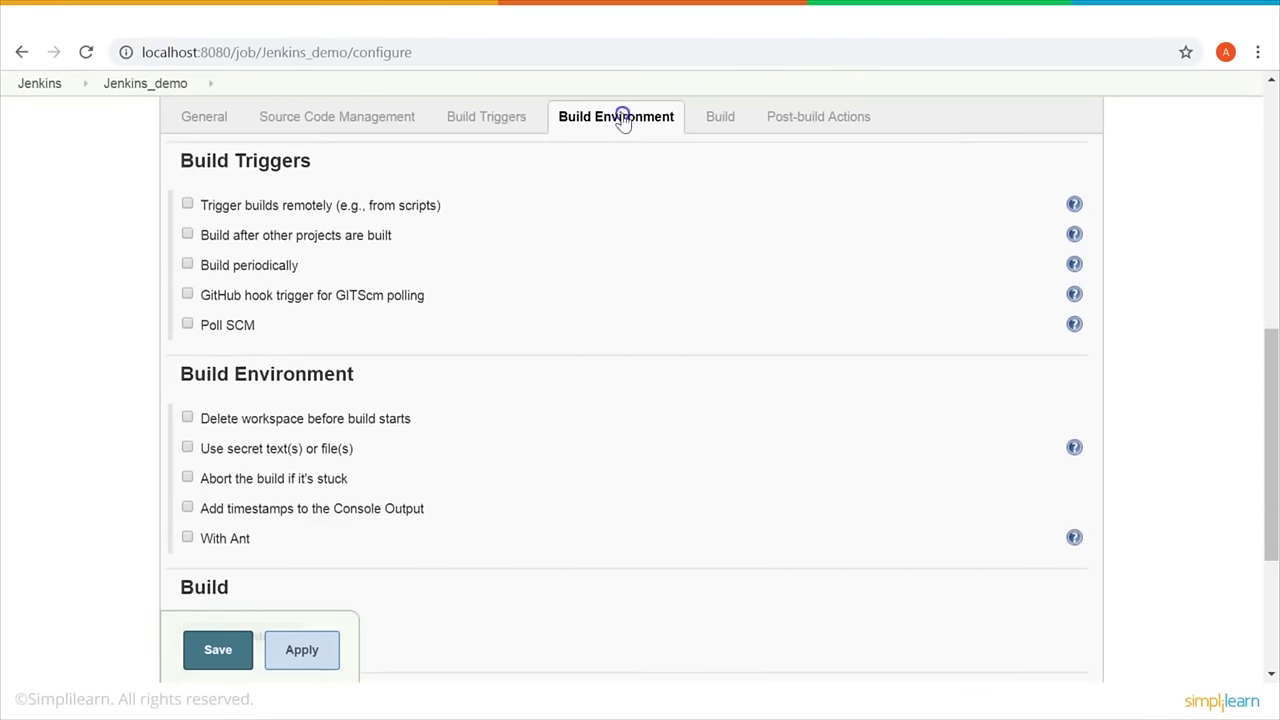
click(699, 121)
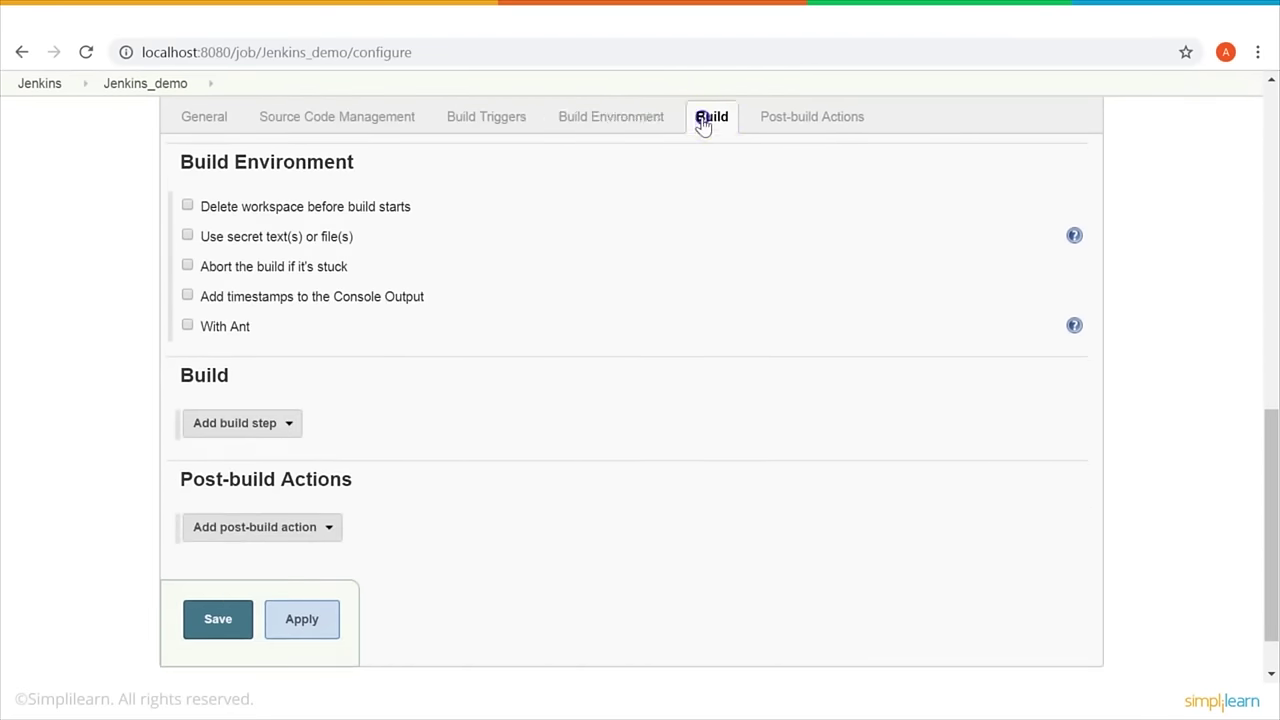
click(772, 118)
click(246, 122)
click(236, 655)
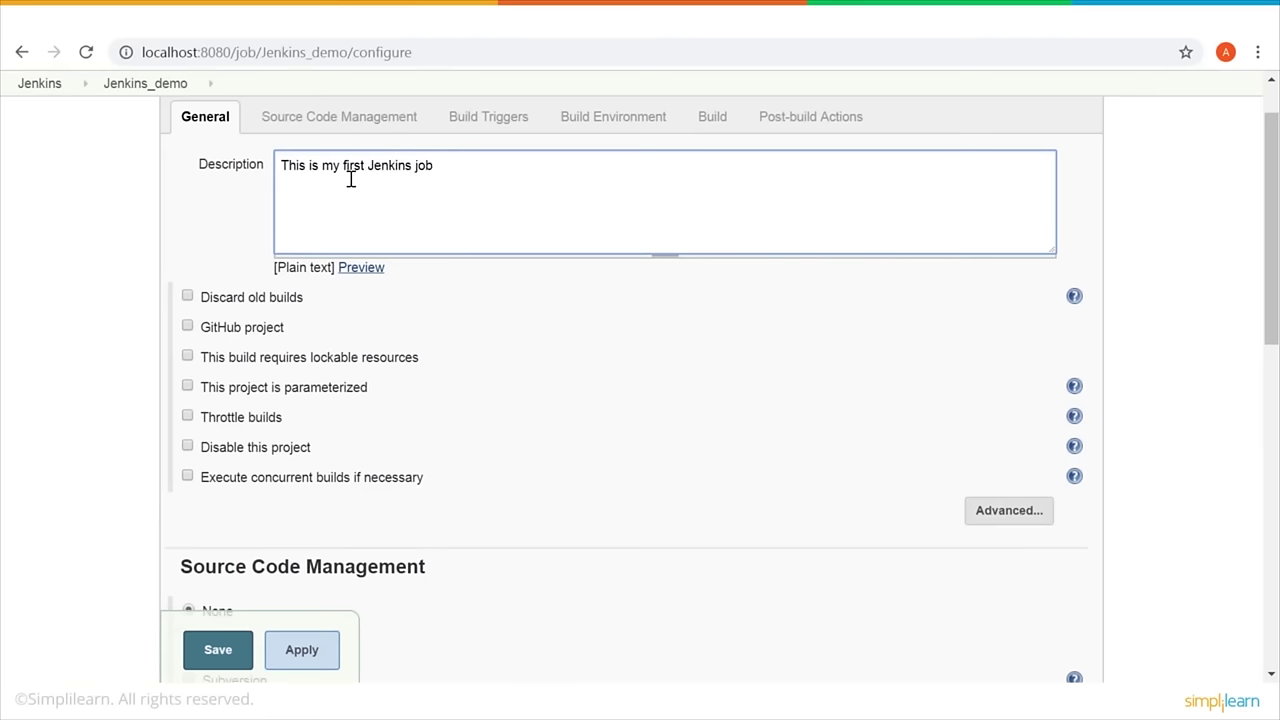
drag(1271, 205, 1276, 527)
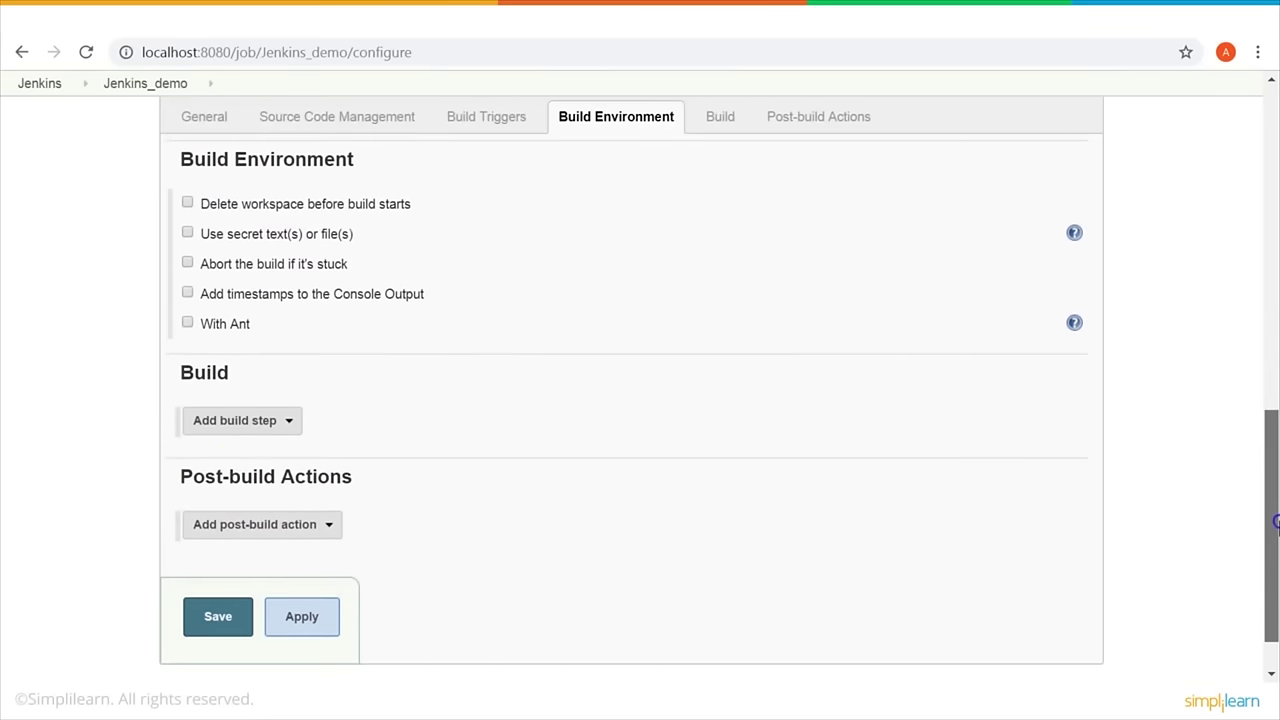
Step: Add a Windows batch step: echo "Hello..this is my frrst Jenkins demo : %date% : %time% ", then apply and save
click(287, 420)
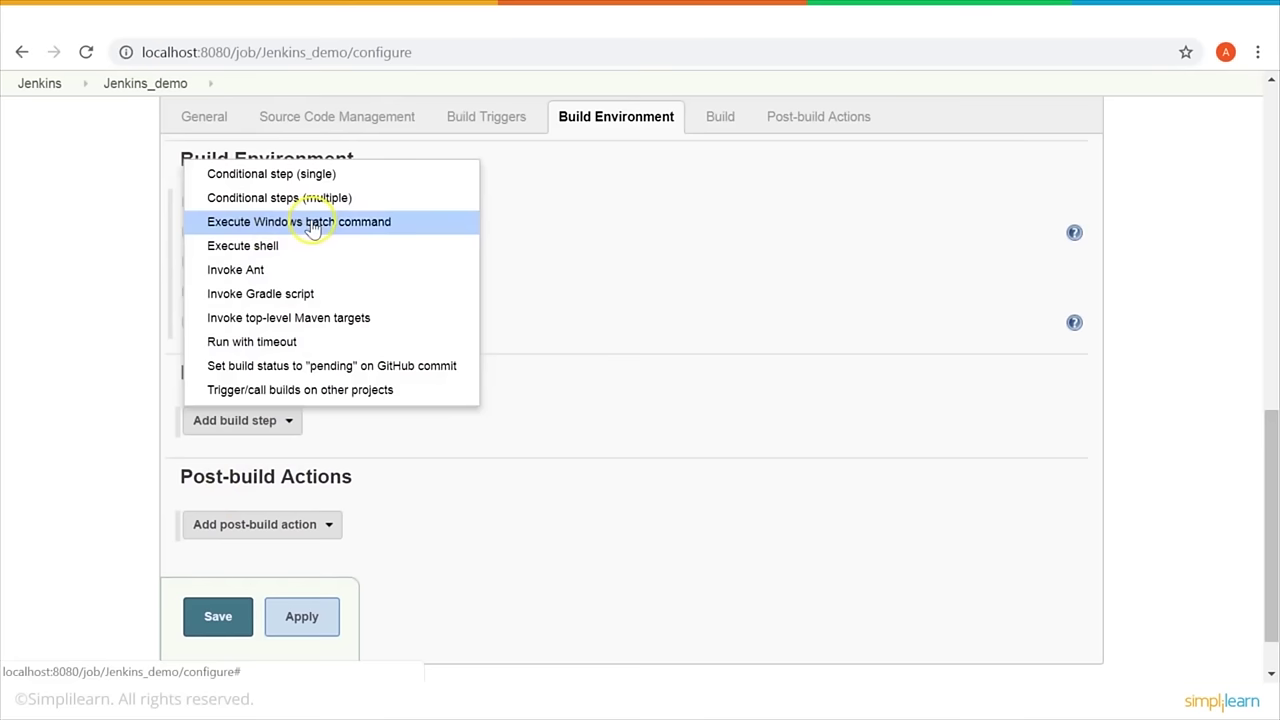
click(312, 222)
click(331, 483)
text(echo)
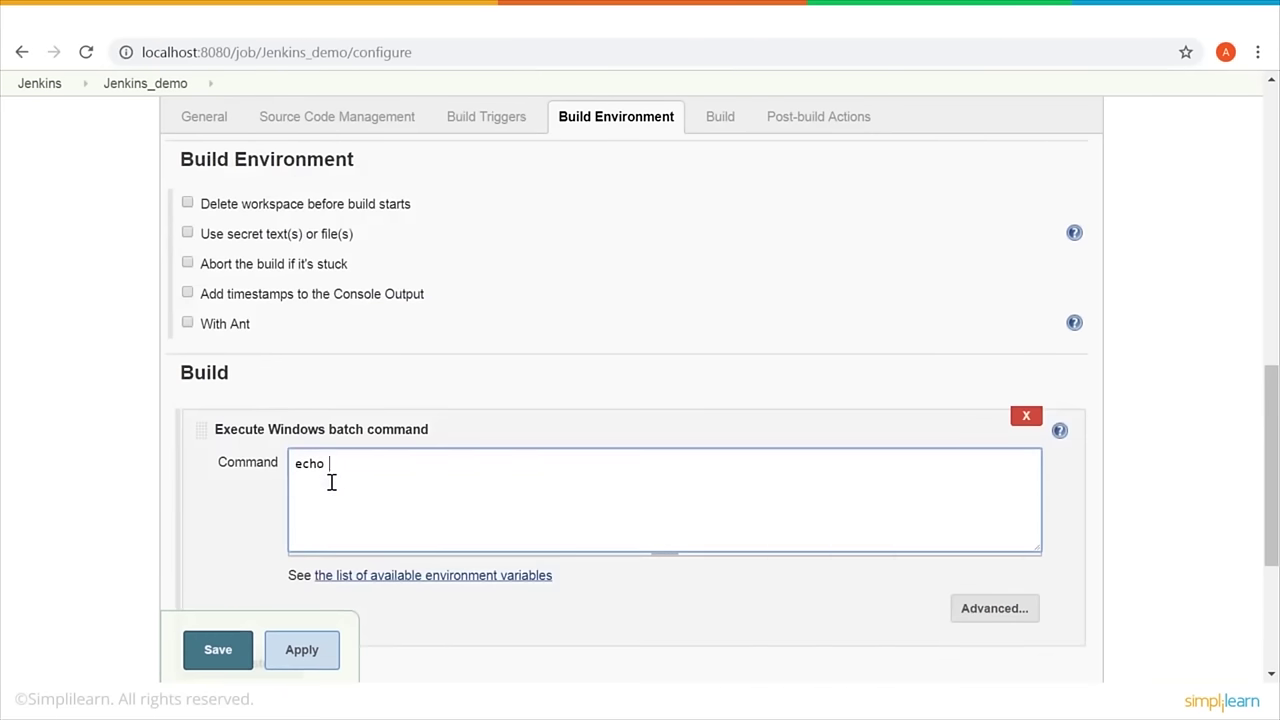
text( "Hello..this is my fr)
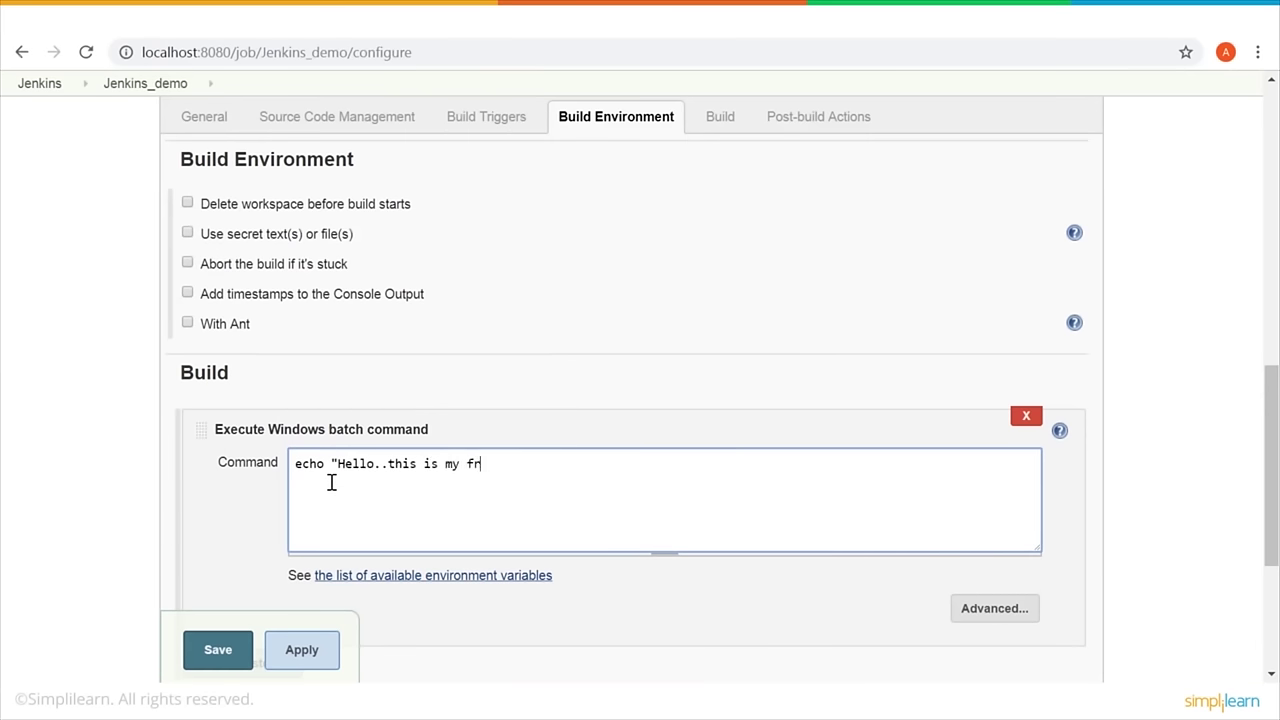
key(BackSpace)
text(irst Jenkins demo : %date%)
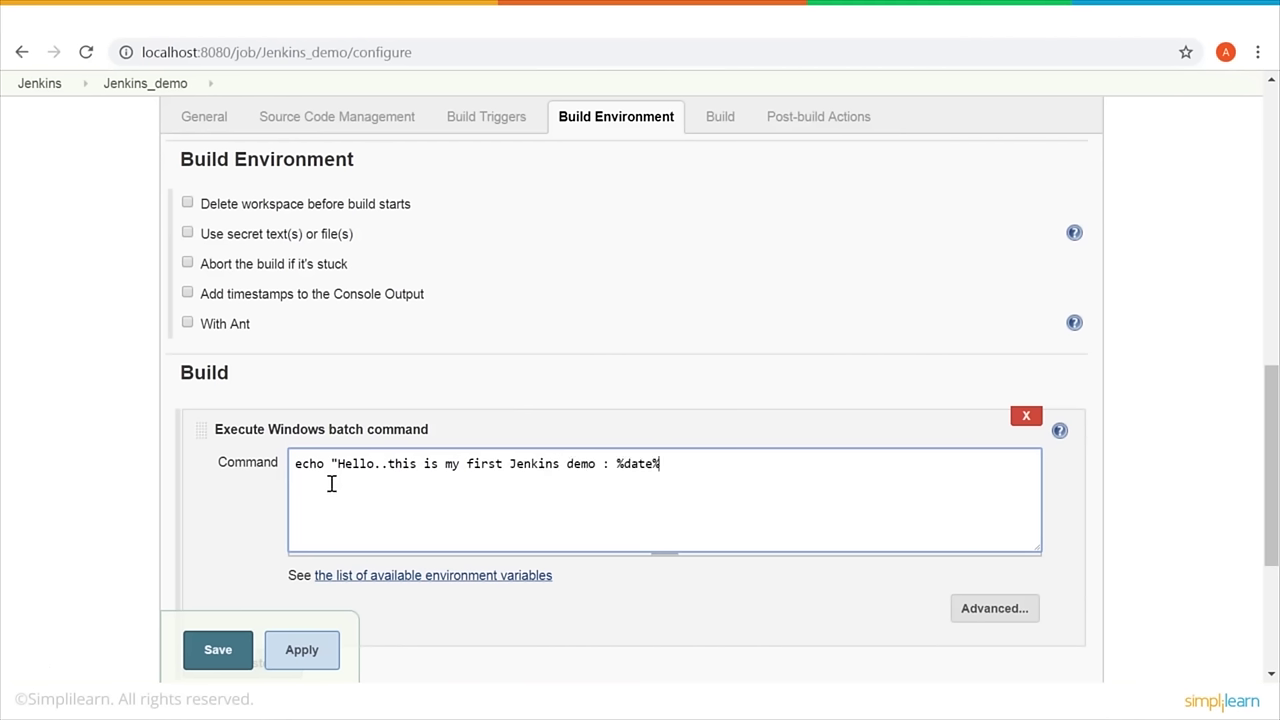
text( : %time% ")
scroll(600, 560, down, 1)
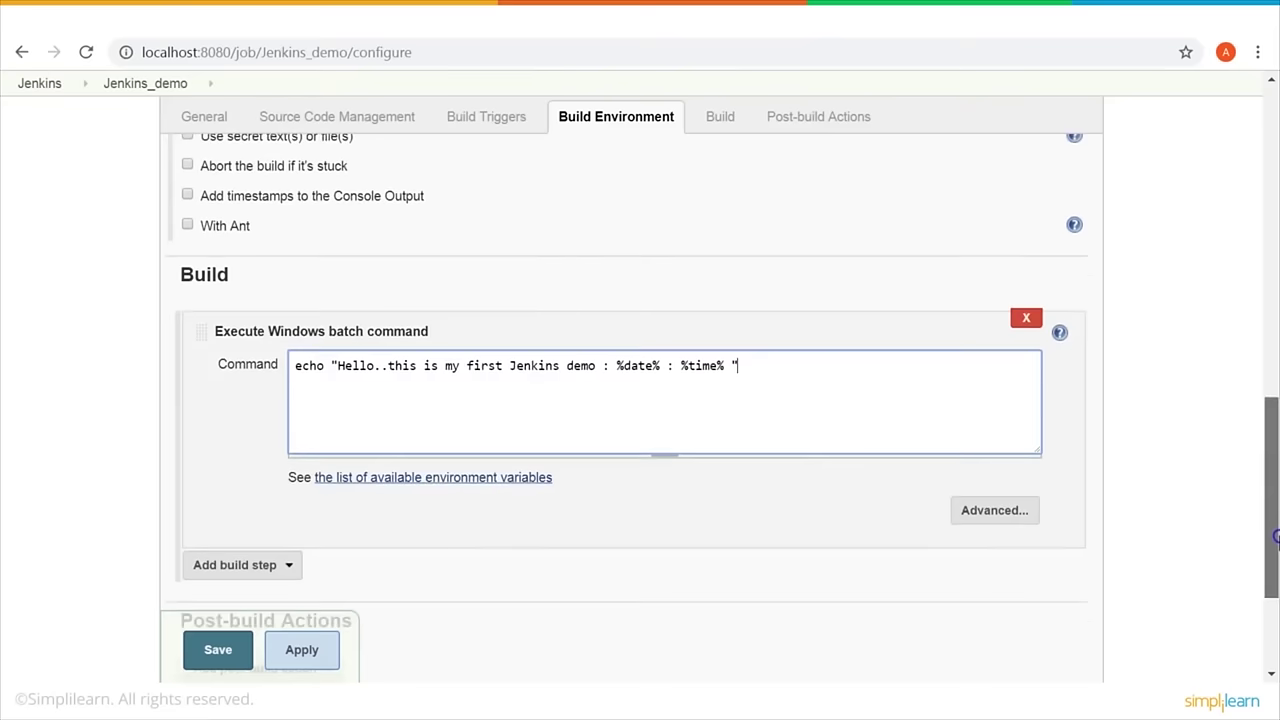
click(298, 651)
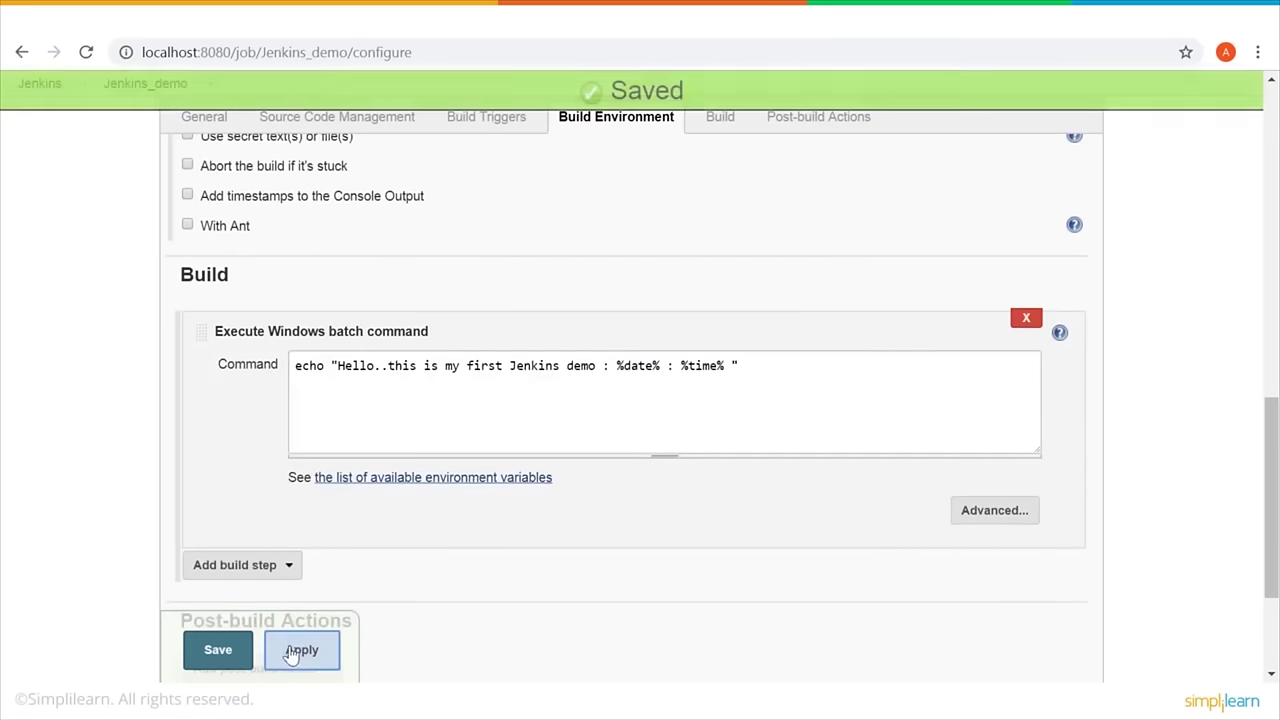
click(215, 650)
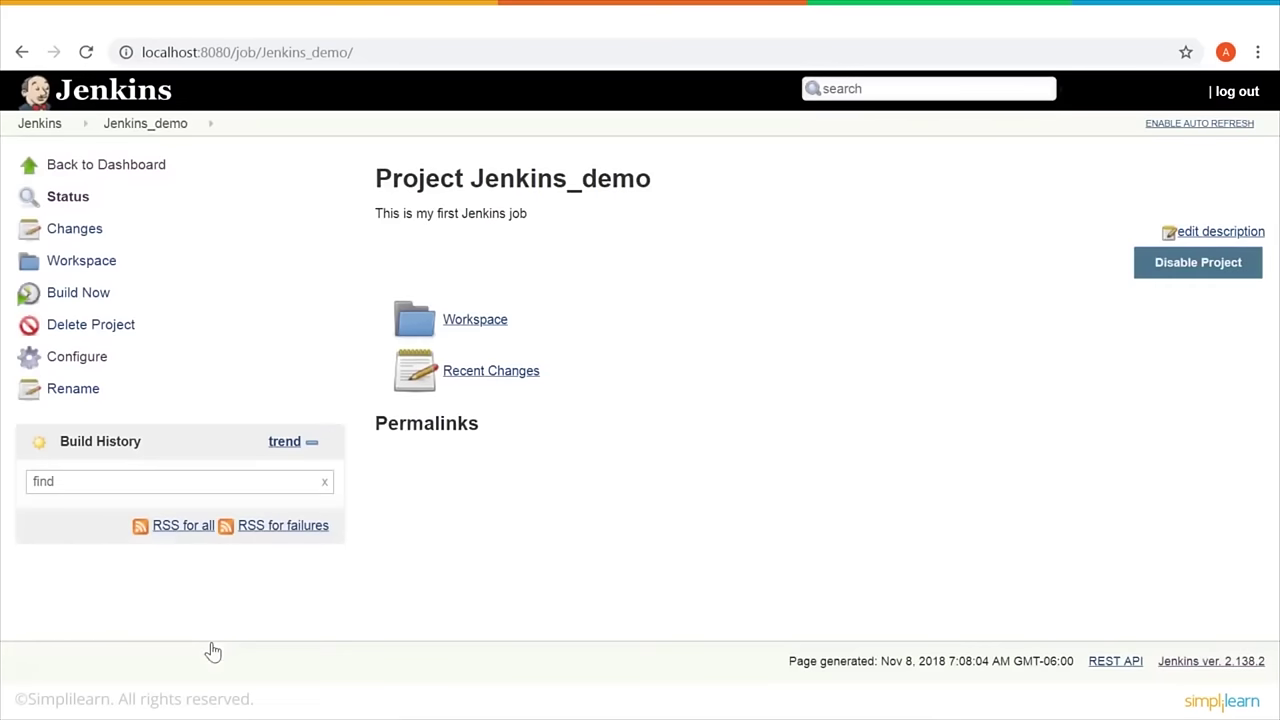
Step: Trigger a build of Jenkins_demo and open build #1
click(48, 295)
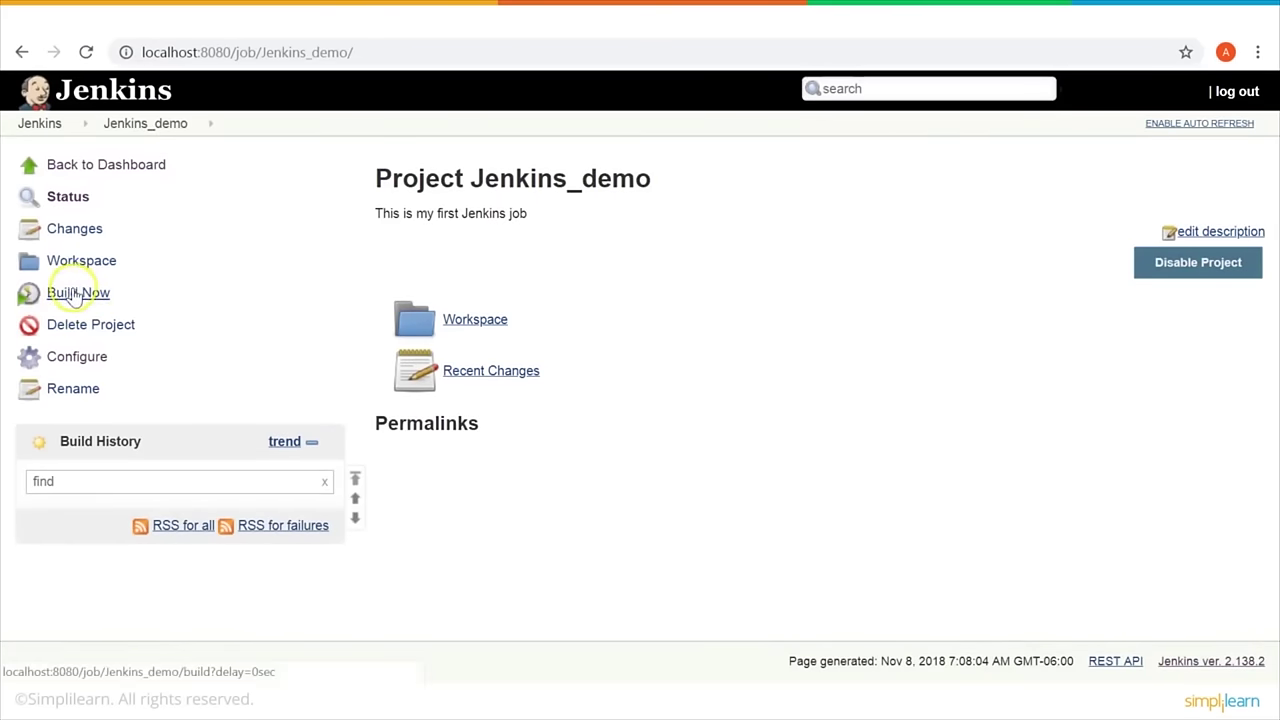
click(76, 298)
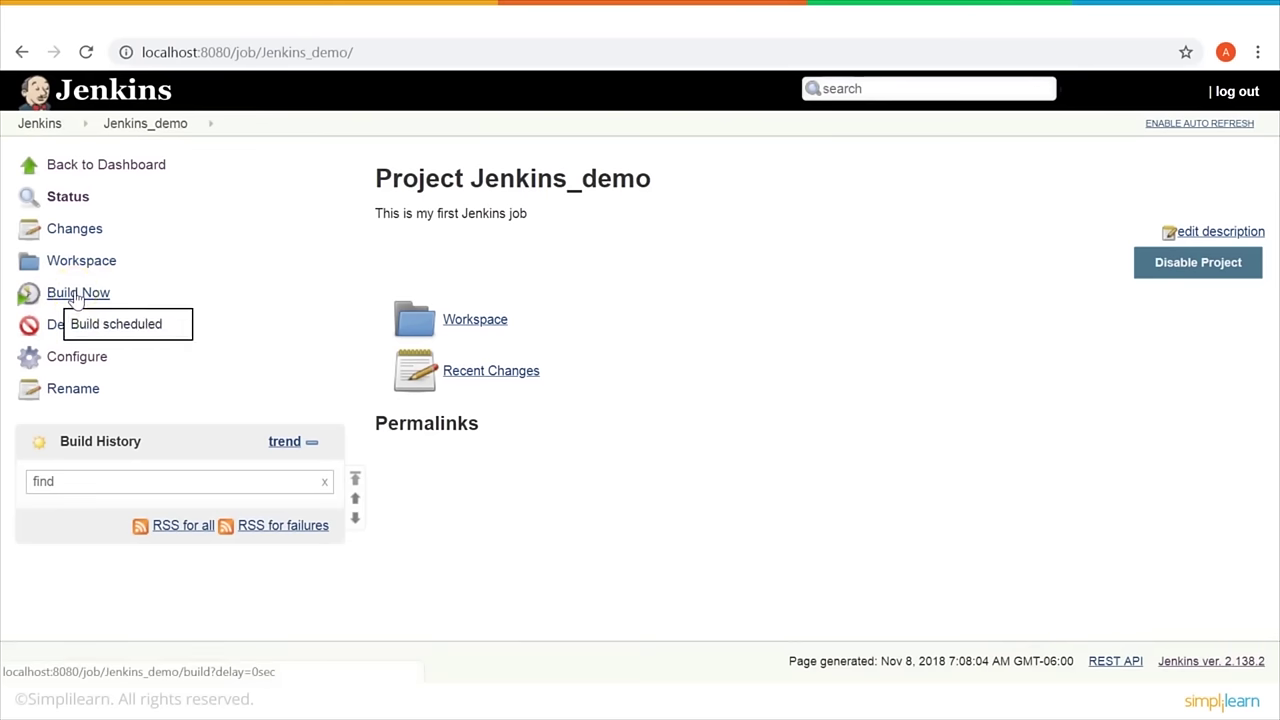
click(113, 455)
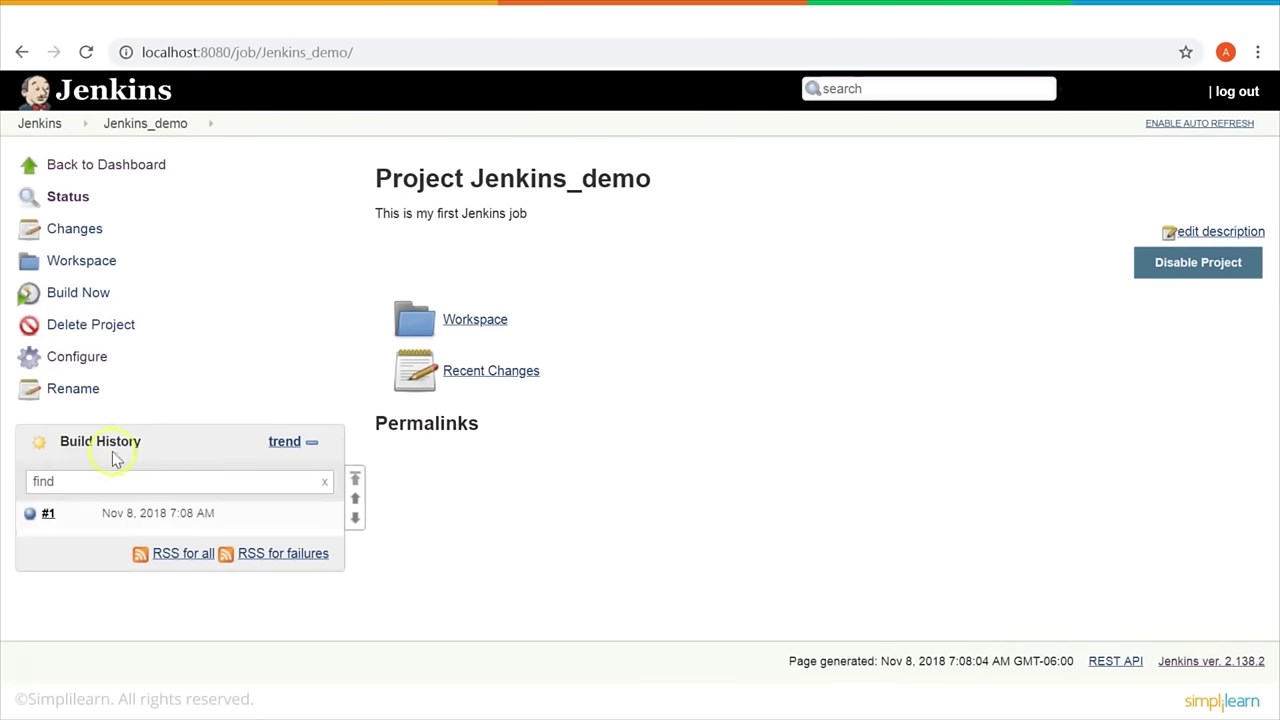
click(128, 516)
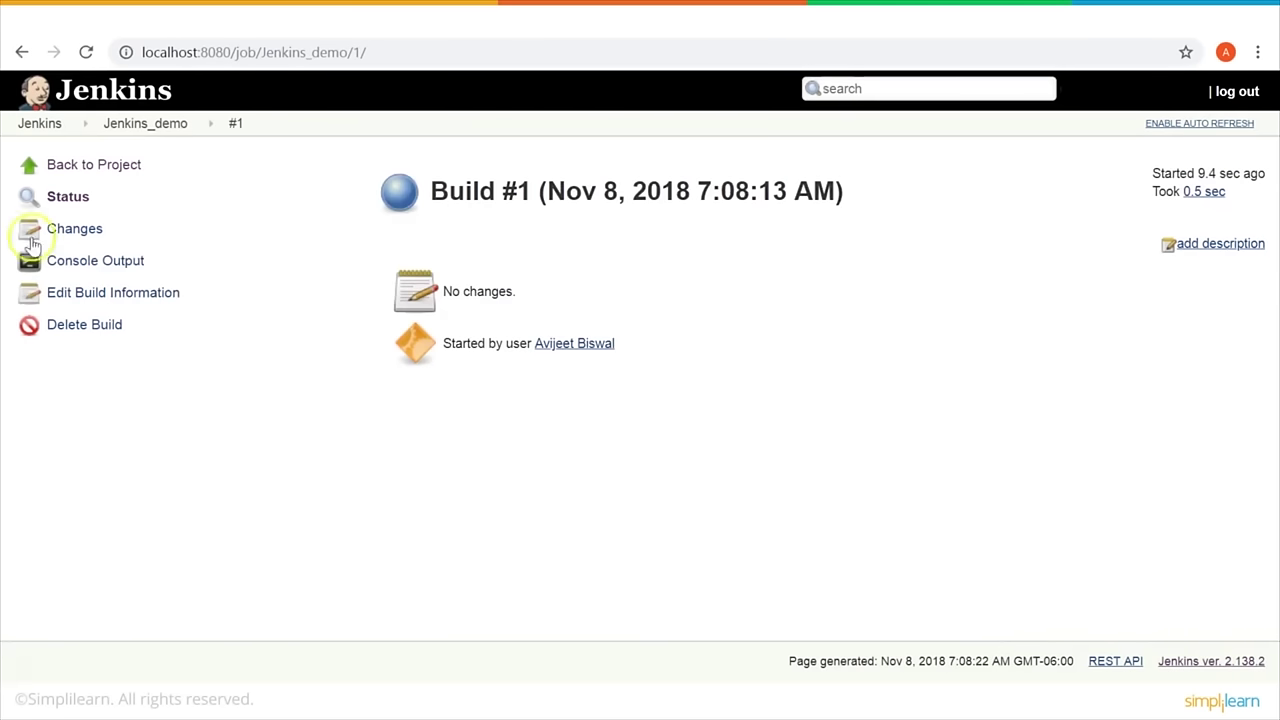
Step: View build #1's console output showing the echoed greeting and Finished: SUCCESS
click(104, 262)
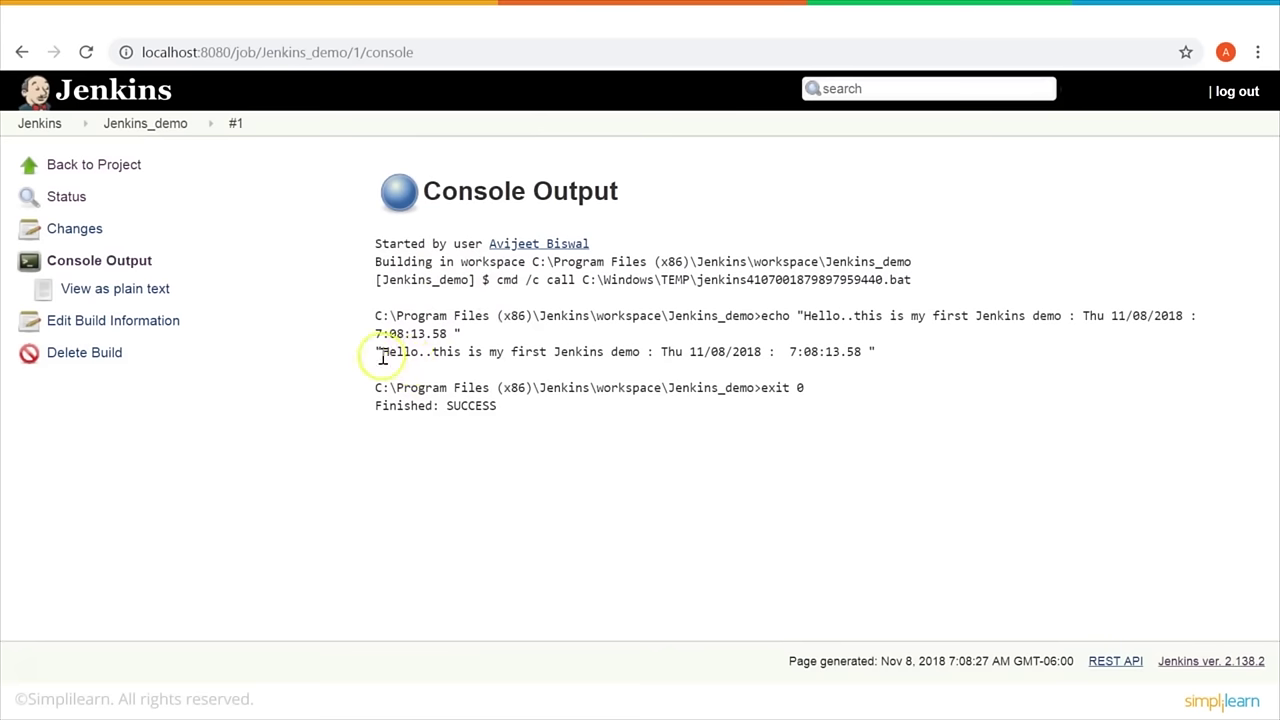
drag(381, 352, 882, 354)
click(684, 350)
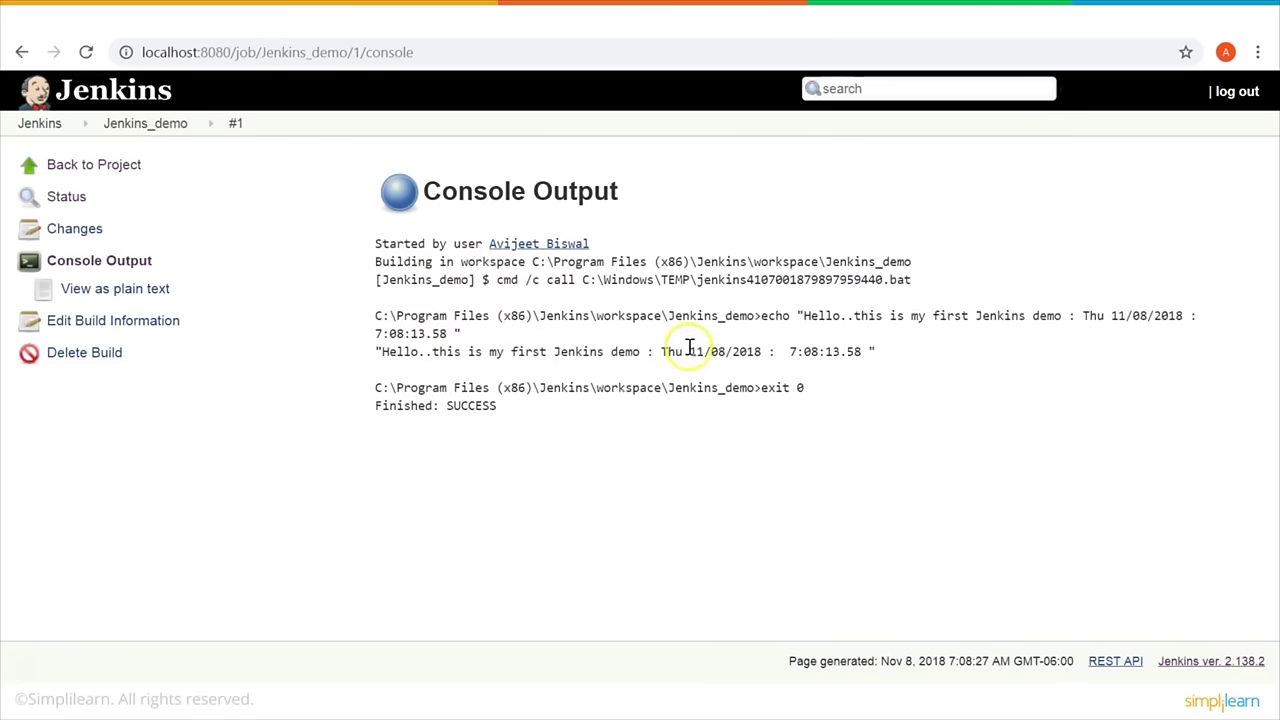
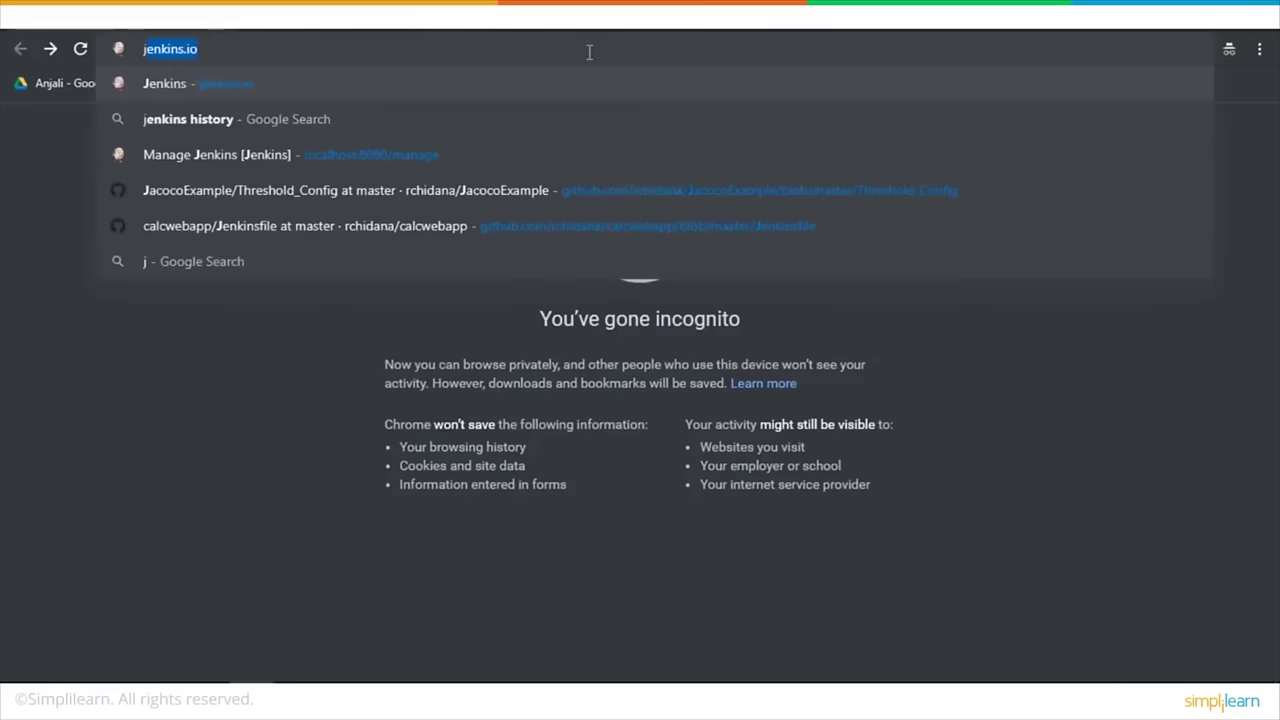
Step: Search 'install jdk 1.8', open Oracle's JDK 8 downloads page and scroll through the 8u181 table
text(1.8)
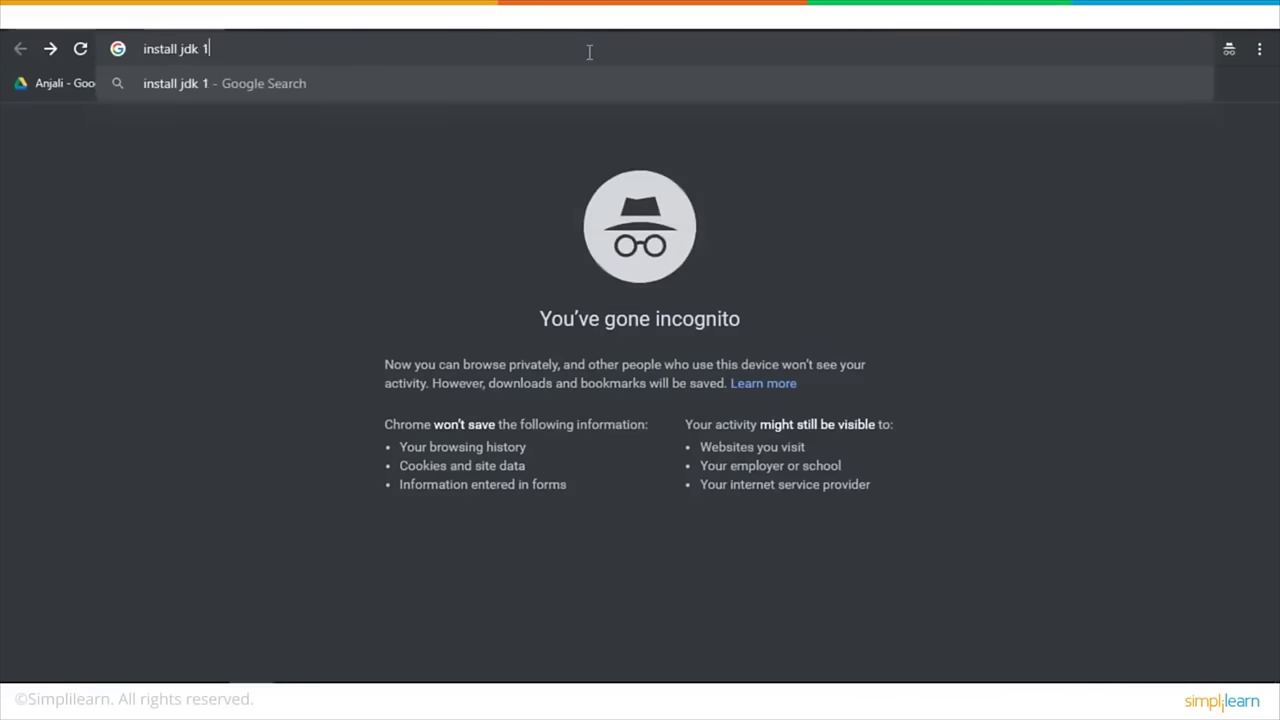
key(Return)
click(430, 240)
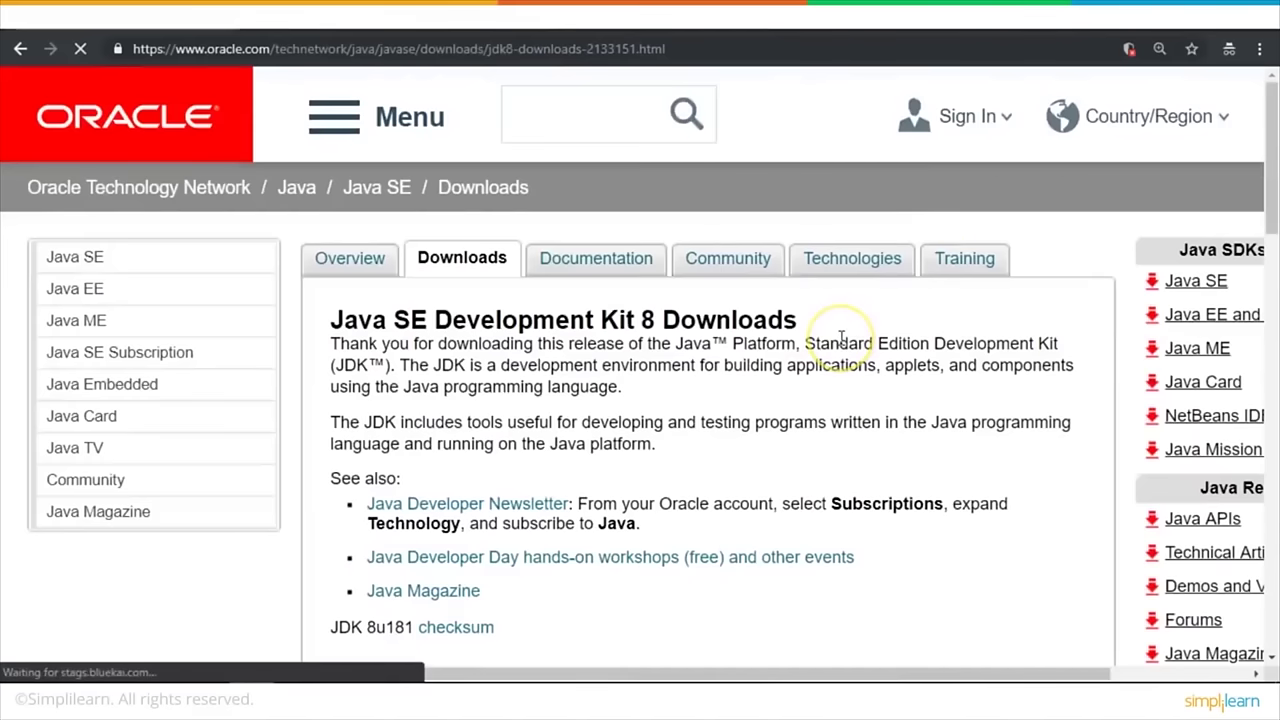
scroll(832, 345, down, 5)
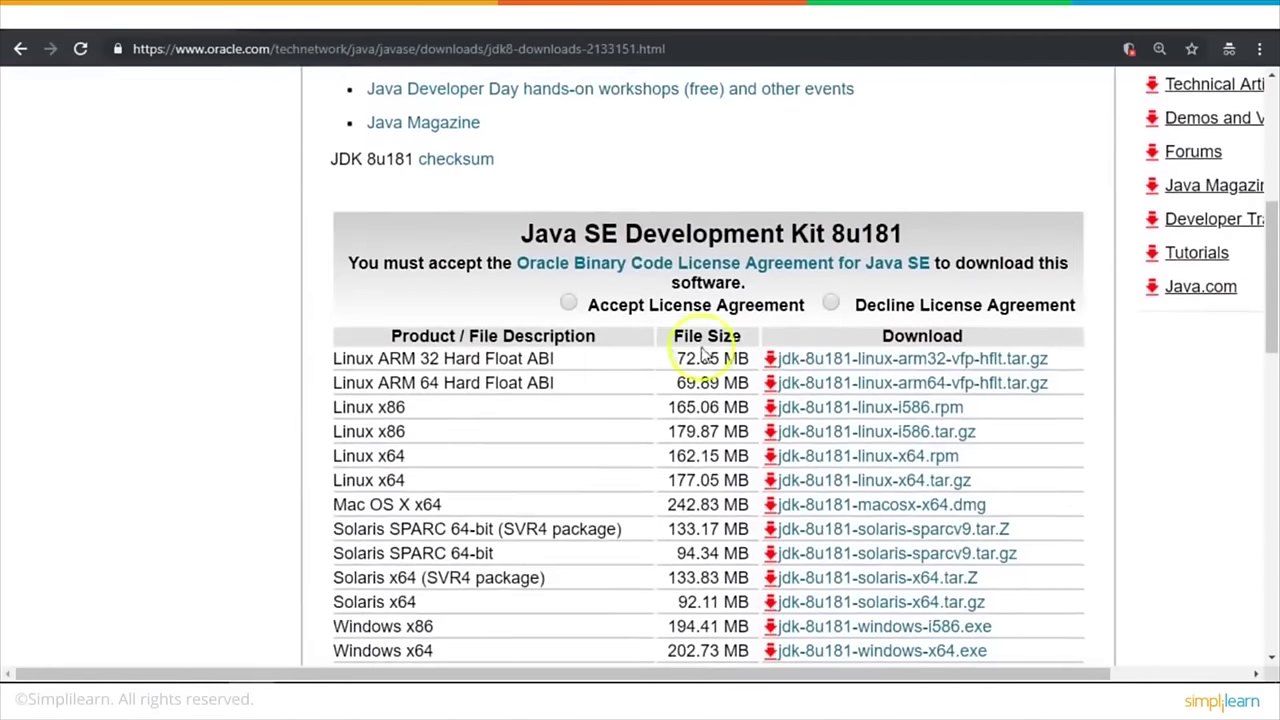
scroll(790, 285, down, 1)
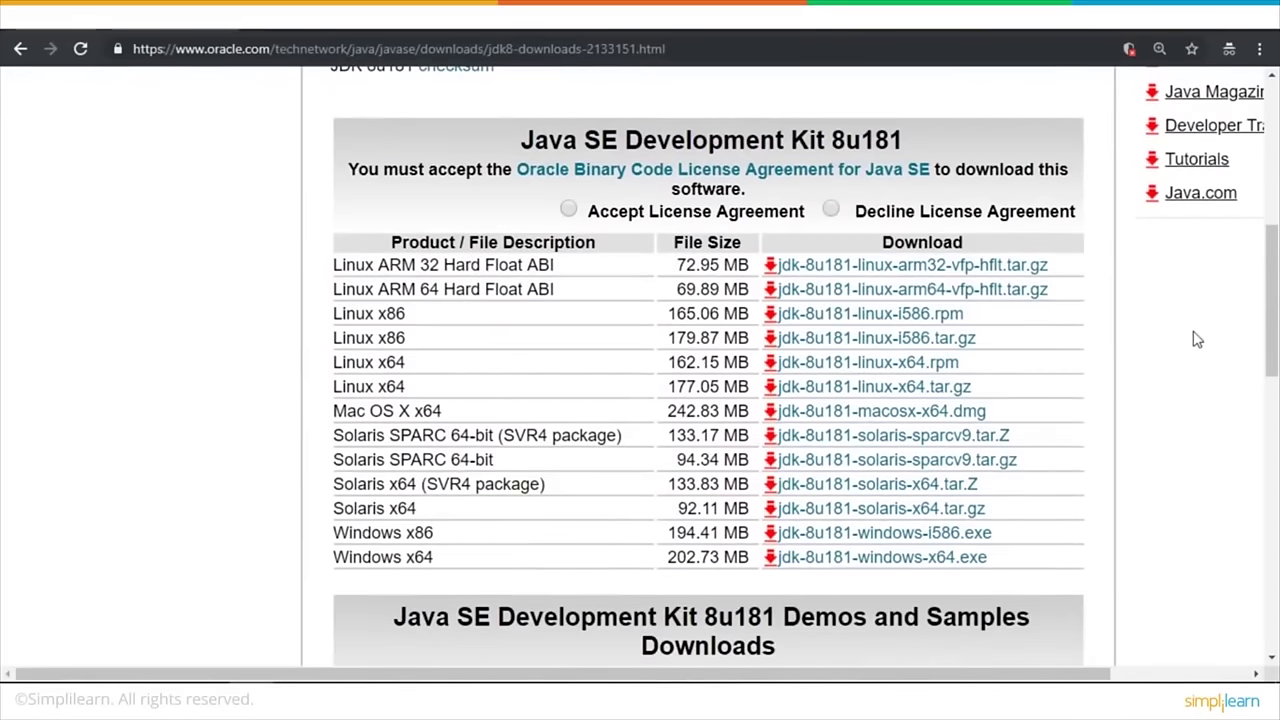
scroll(1197, 340, down, 2)
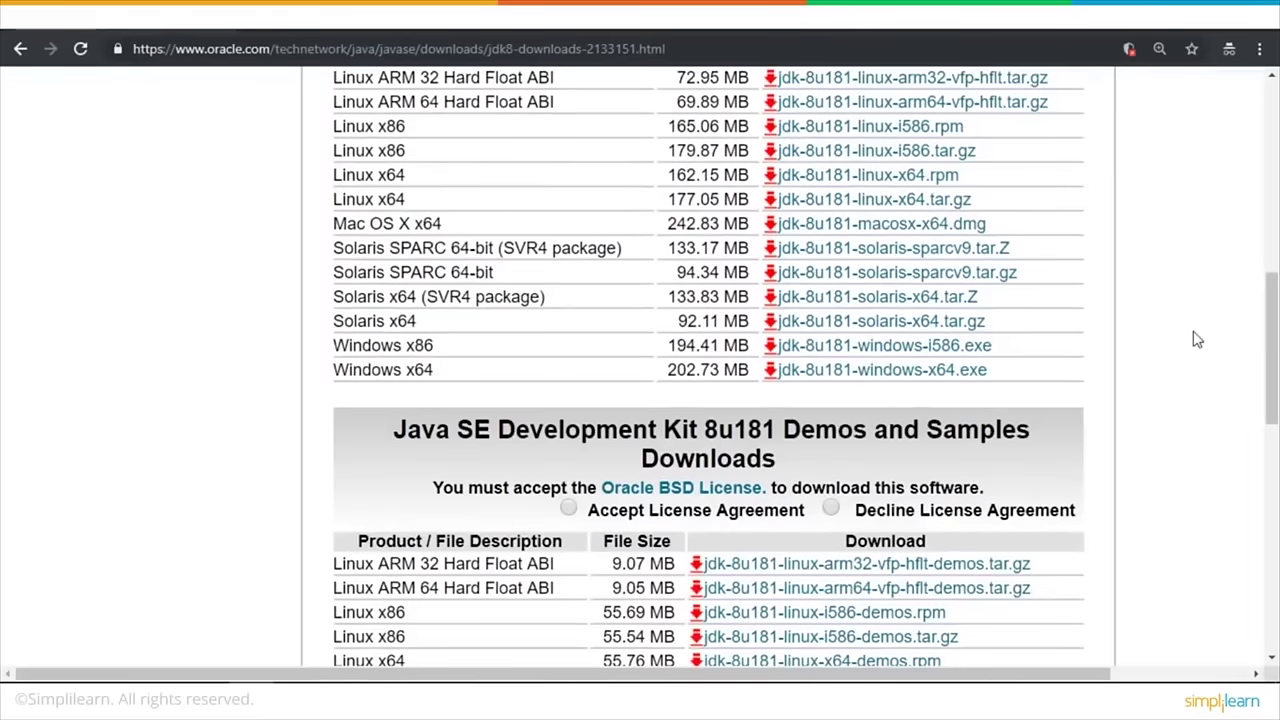
scroll(1197, 340, up, 2)
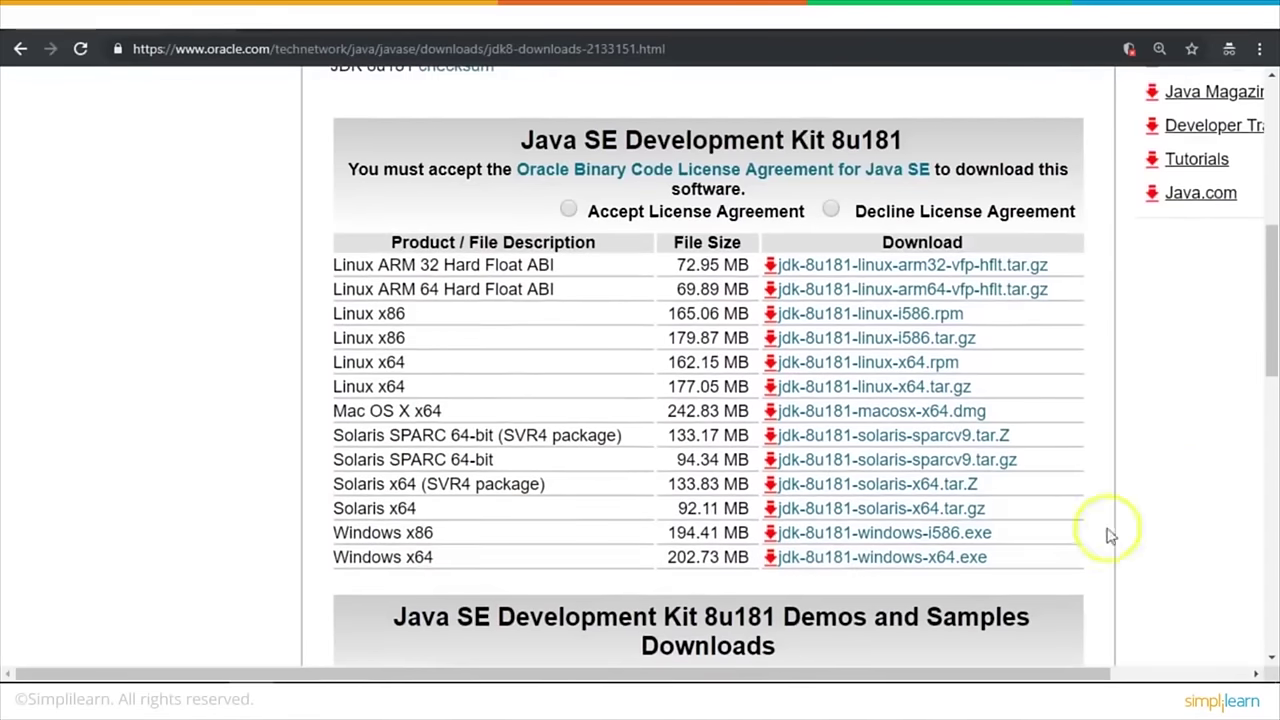
scroll(1236, 450, down, 3)
scroll(1236, 450, up, 6)
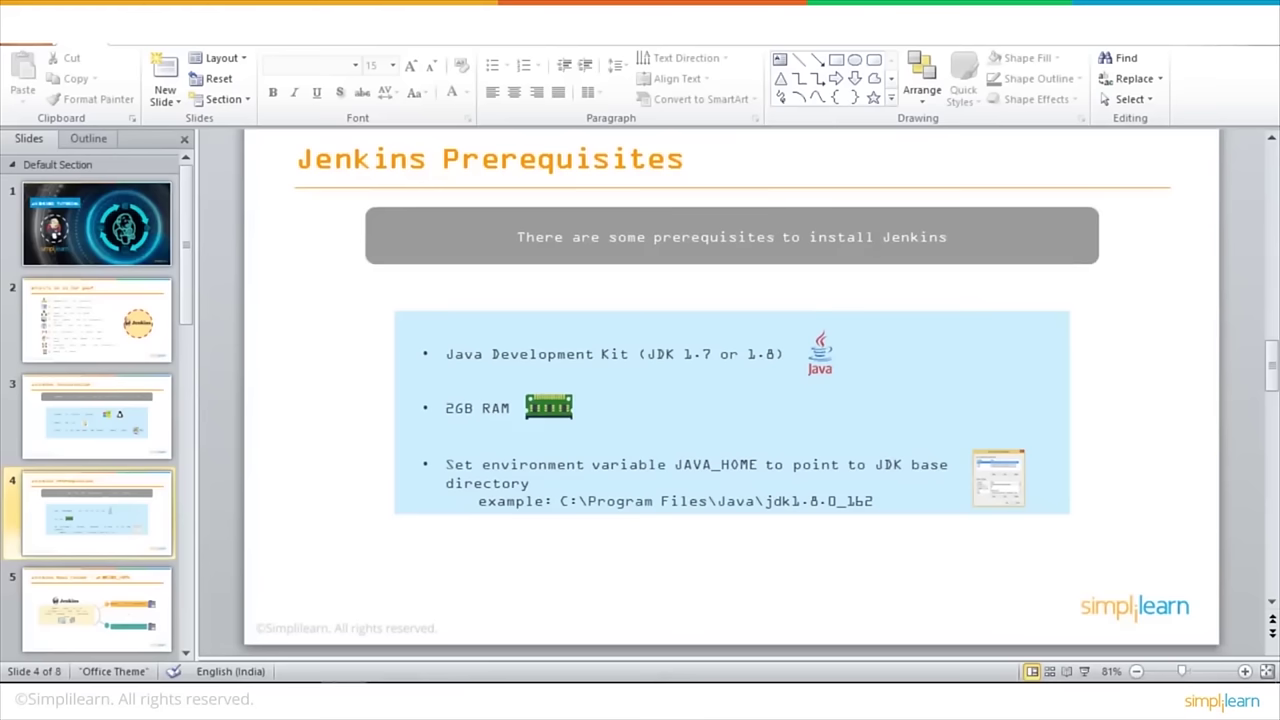
Step: Open the Environment Variables and select JAVA_HOME, set to C:\Program Files\Java\jdk1.8.0_162
key(super)
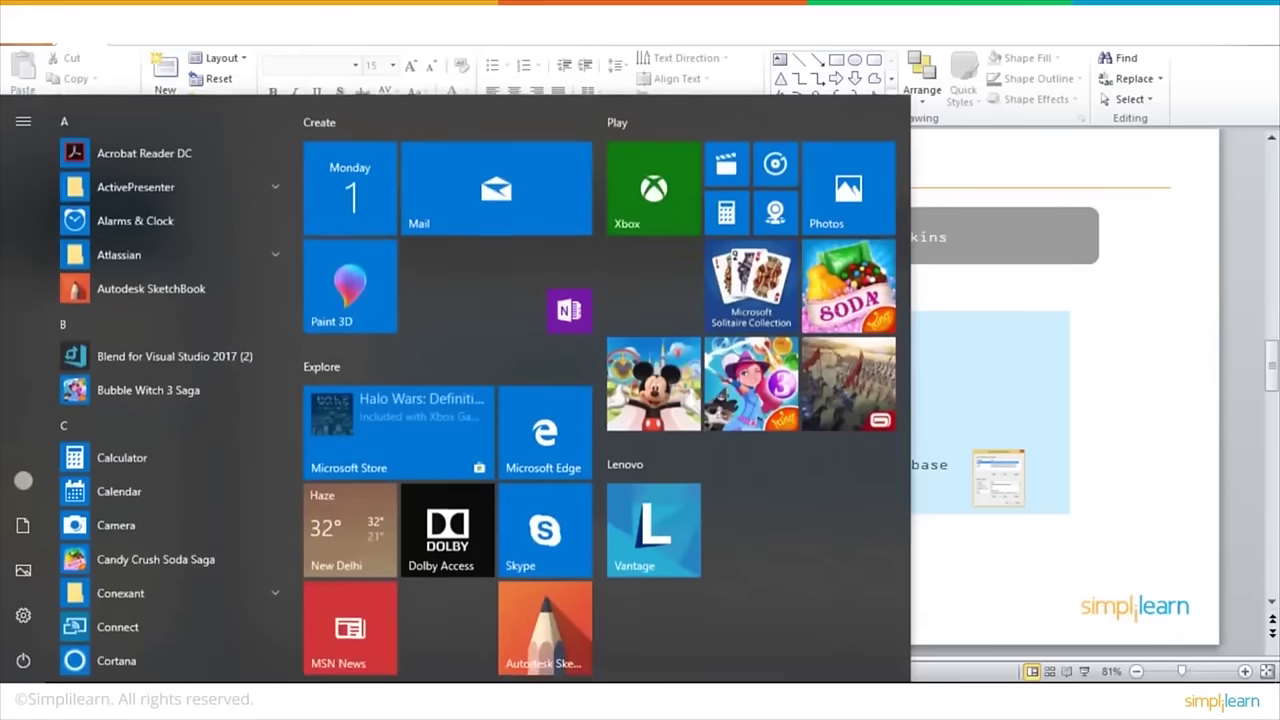
text(enviro)
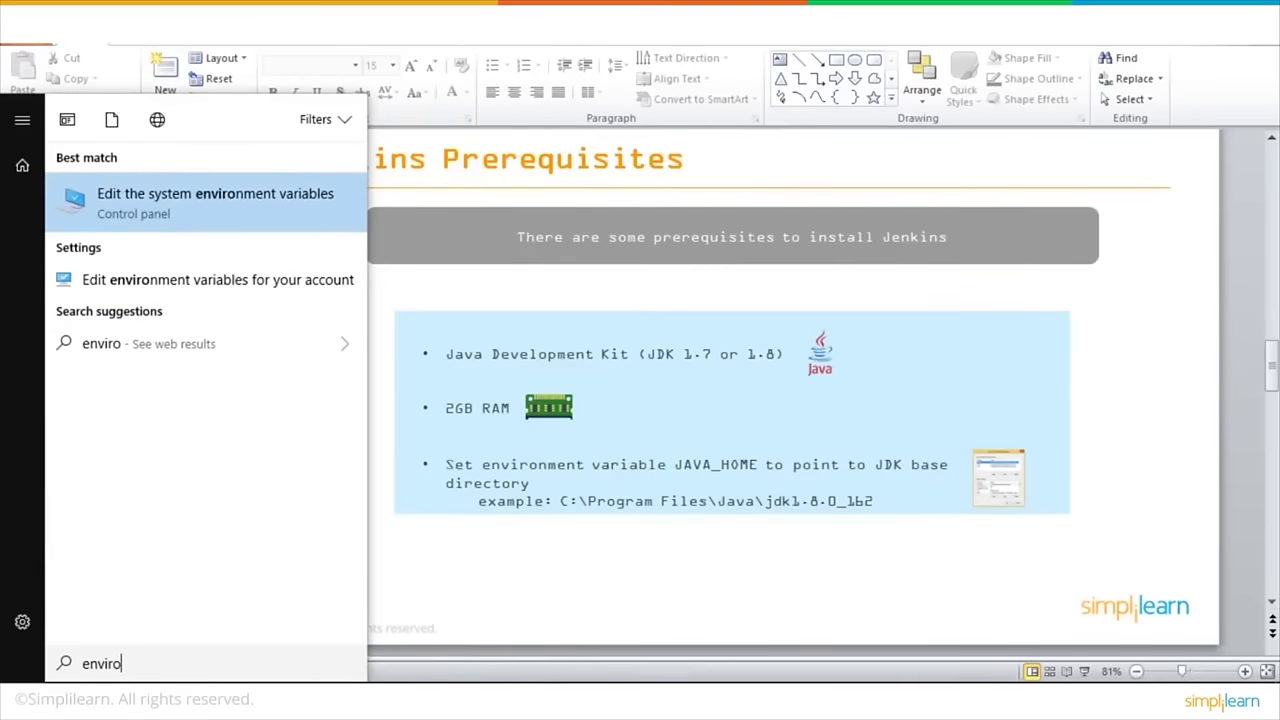
click(216, 212)
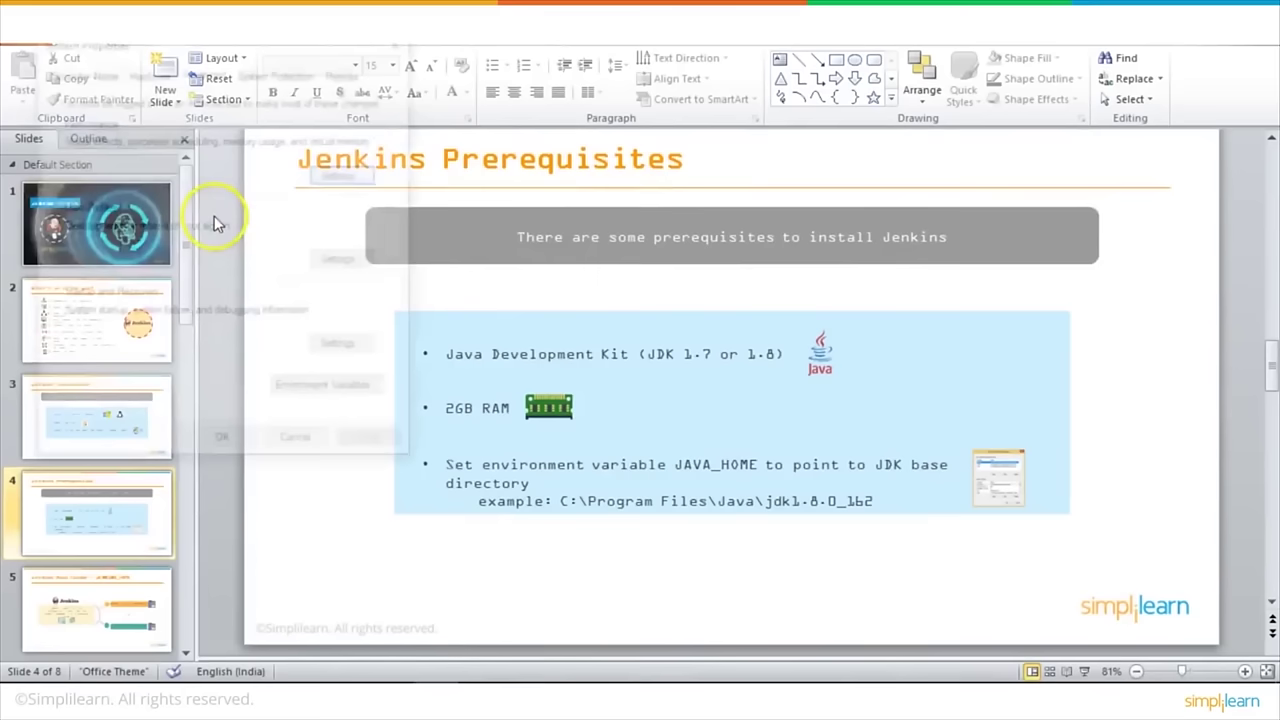
click(326, 390)
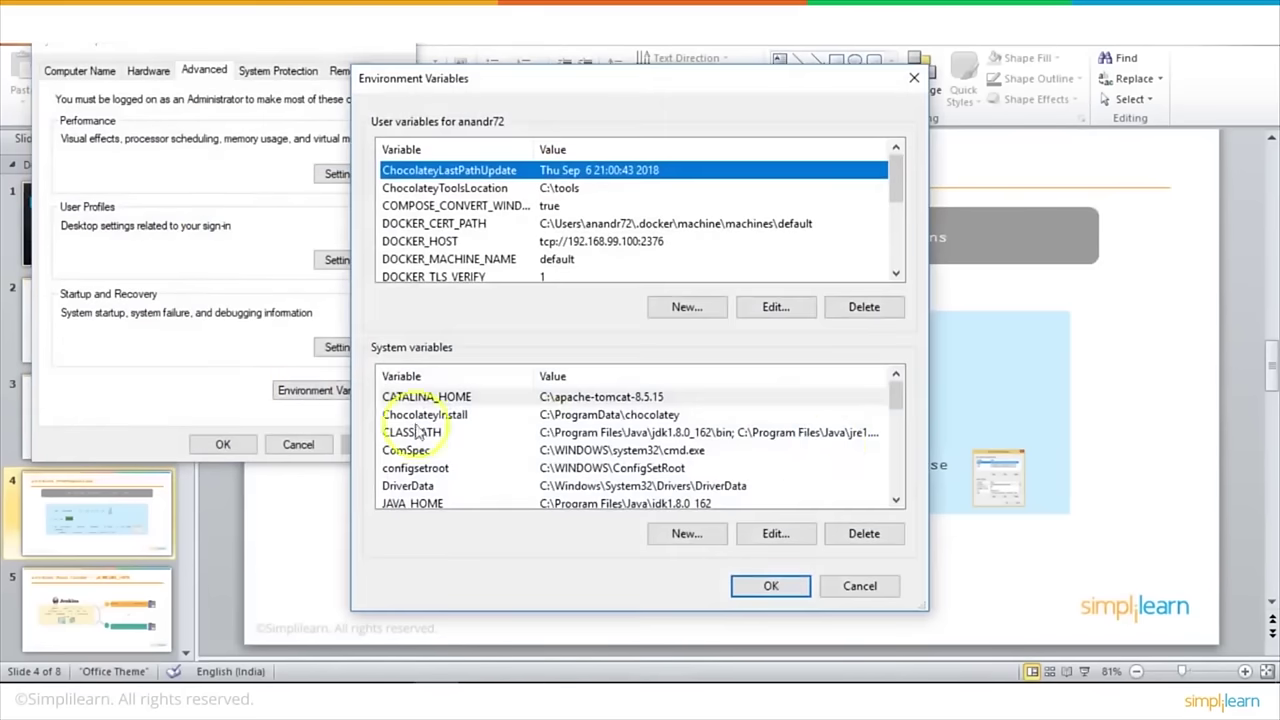
click(896, 500)
click(896, 500)
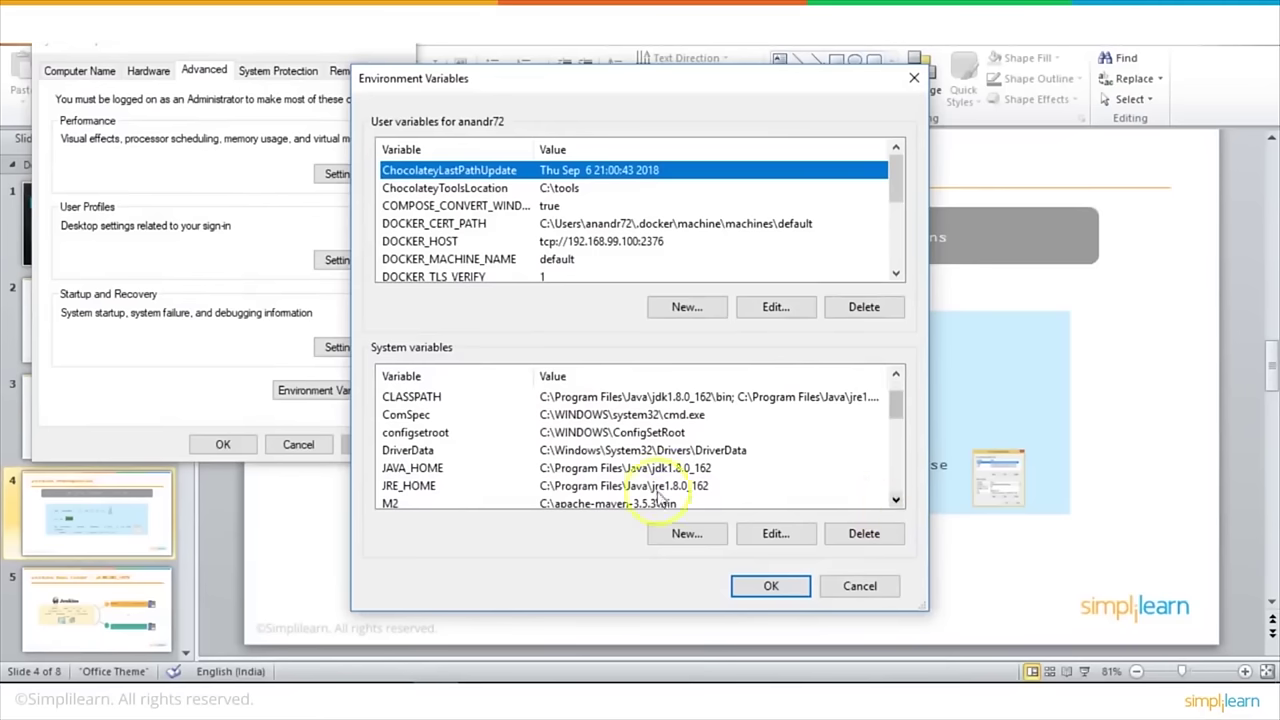
click(610, 468)
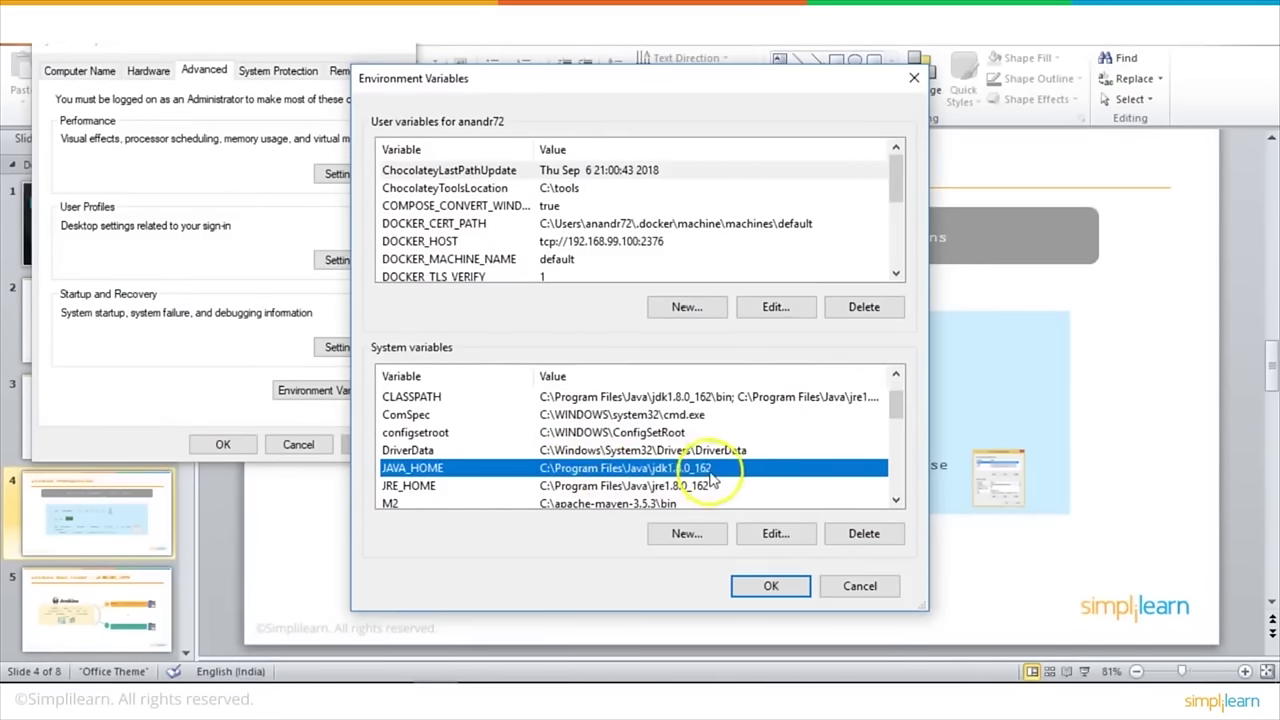
Step: In the jenkins-2.107.3 Explorer window, go to the Windows (C:) drive
click(214, 690)
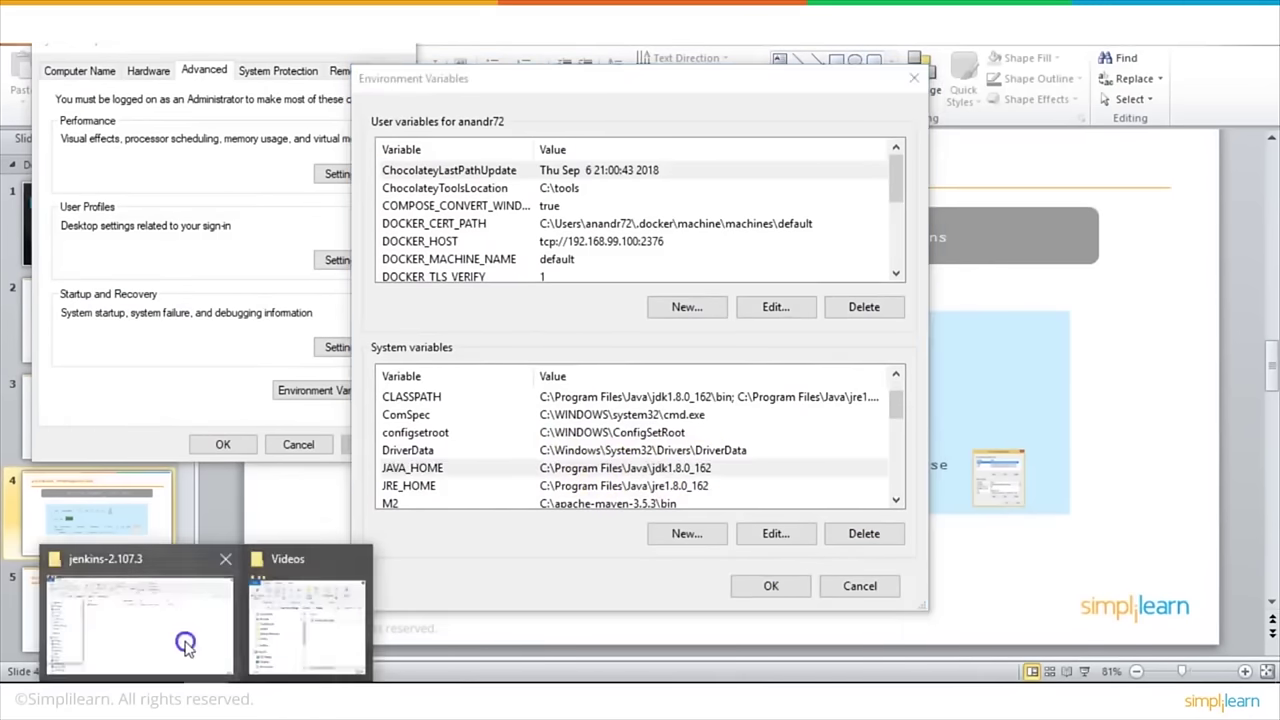
click(188, 640)
click(106, 608)
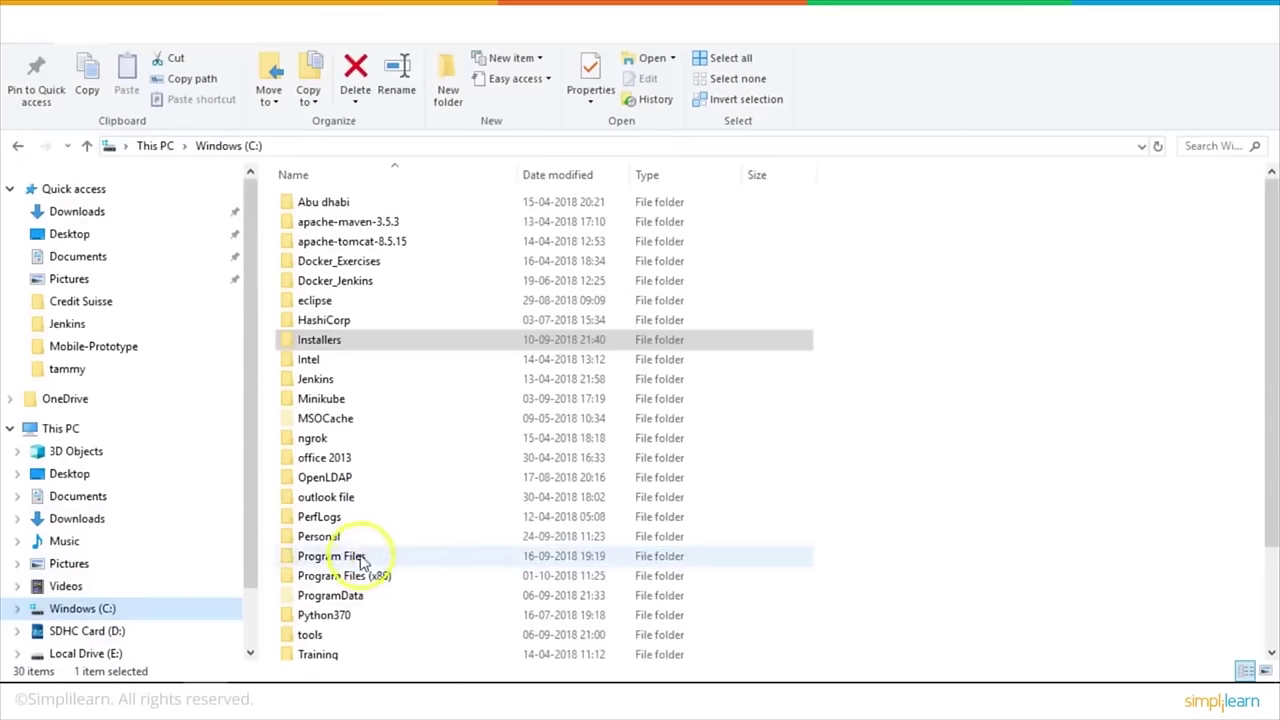
Step: Browse to C:\Program Files\Java\jdk1.8.0_162 and select its full path in the address bar
double_click(371, 560)
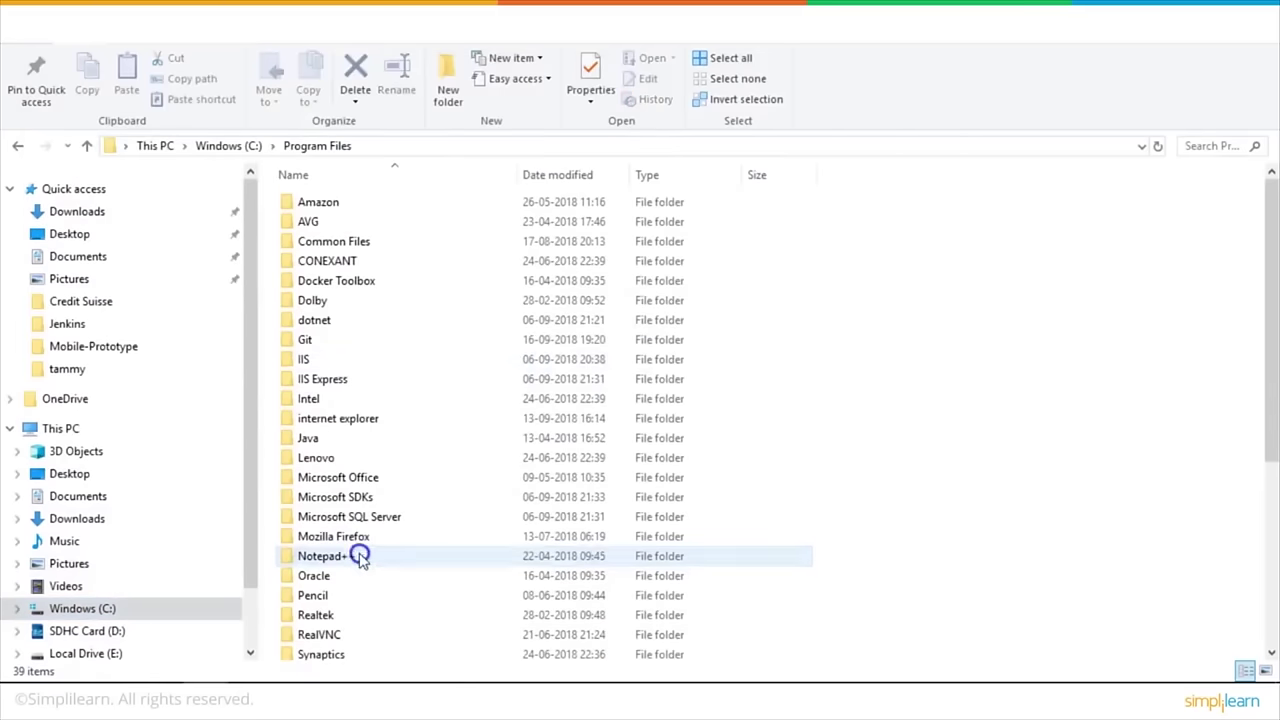
double_click(360, 437)
click(340, 206)
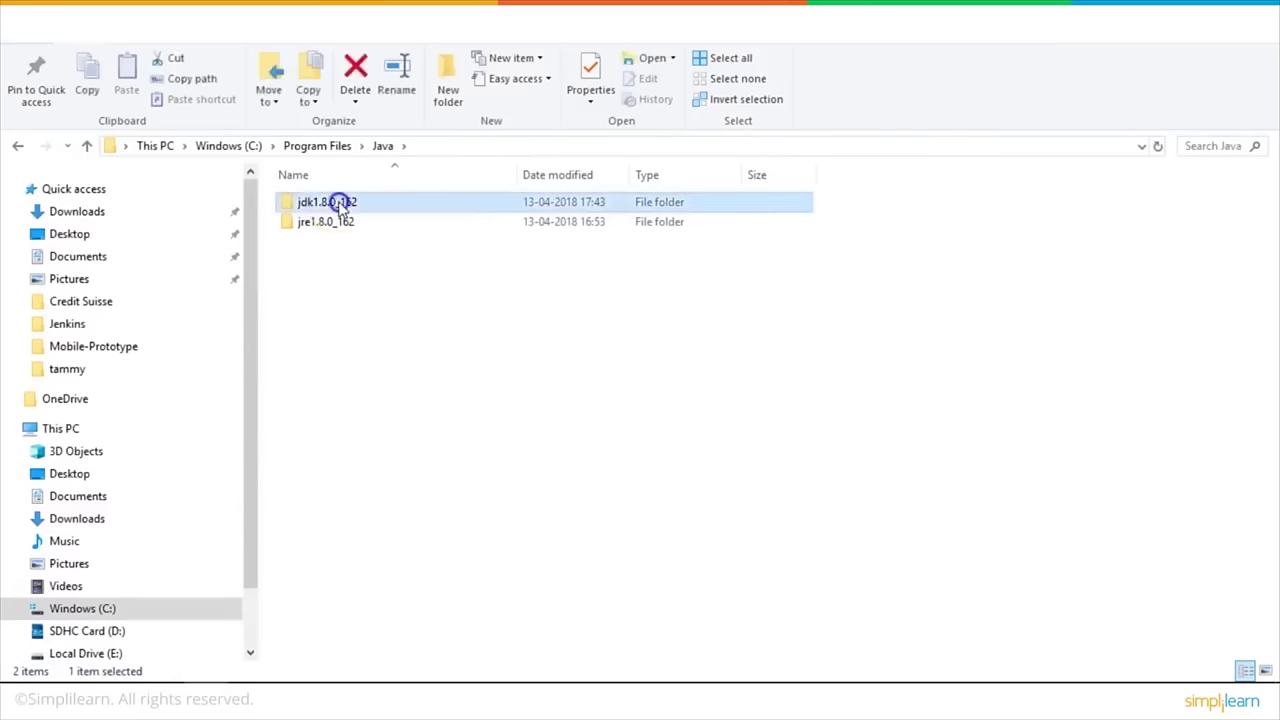
double_click(340, 204)
click(551, 146)
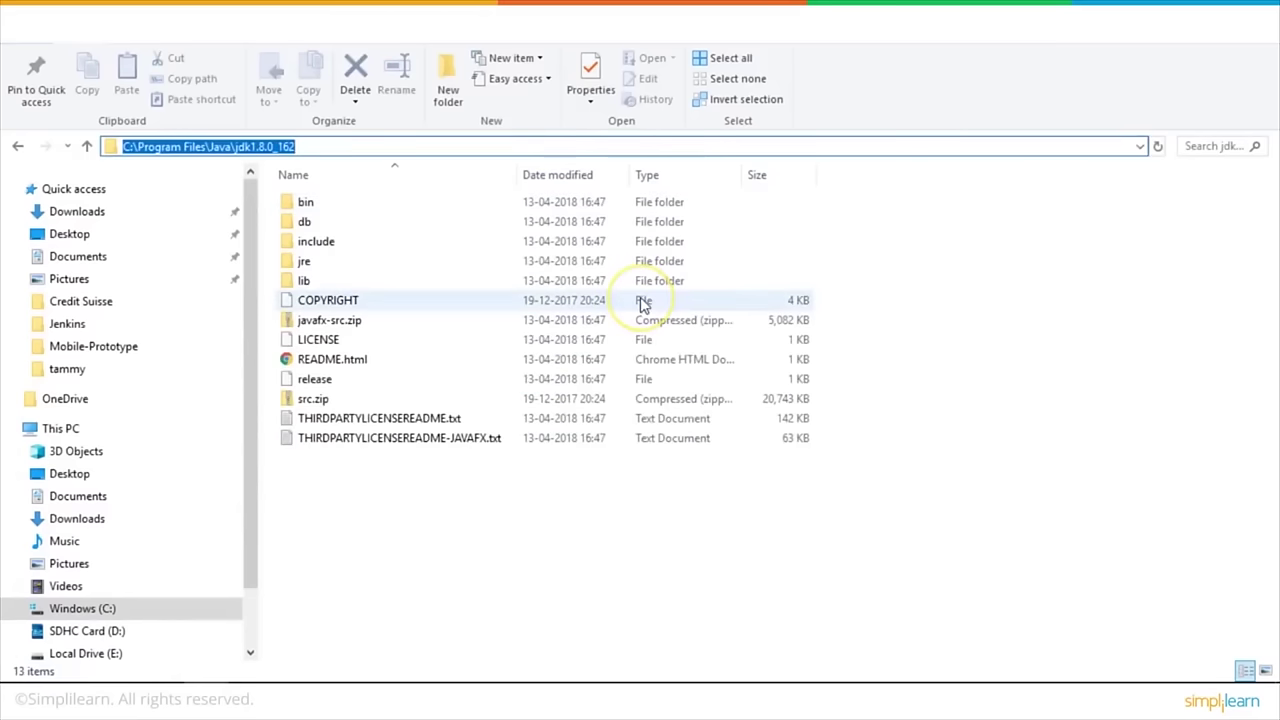
Step: Reopen the system Environment Variables and select the JAVA_HOME system variable
click(20, 680)
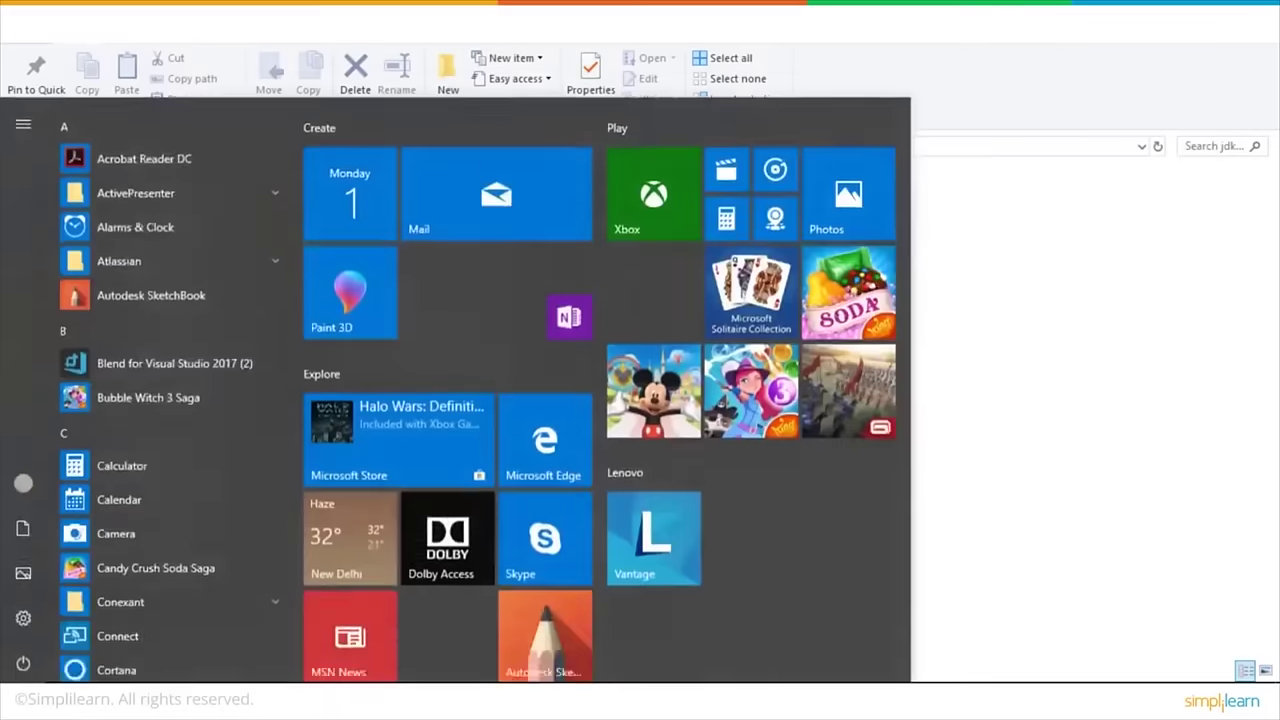
text(envi)
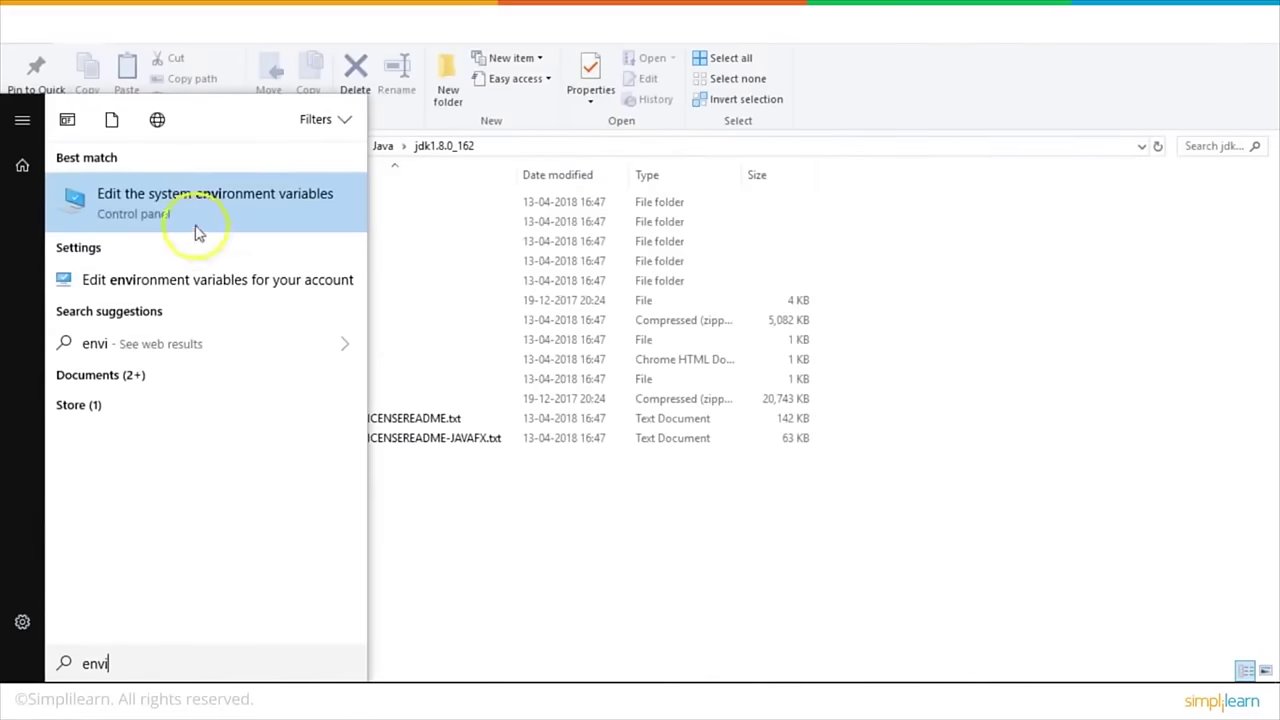
click(220, 203)
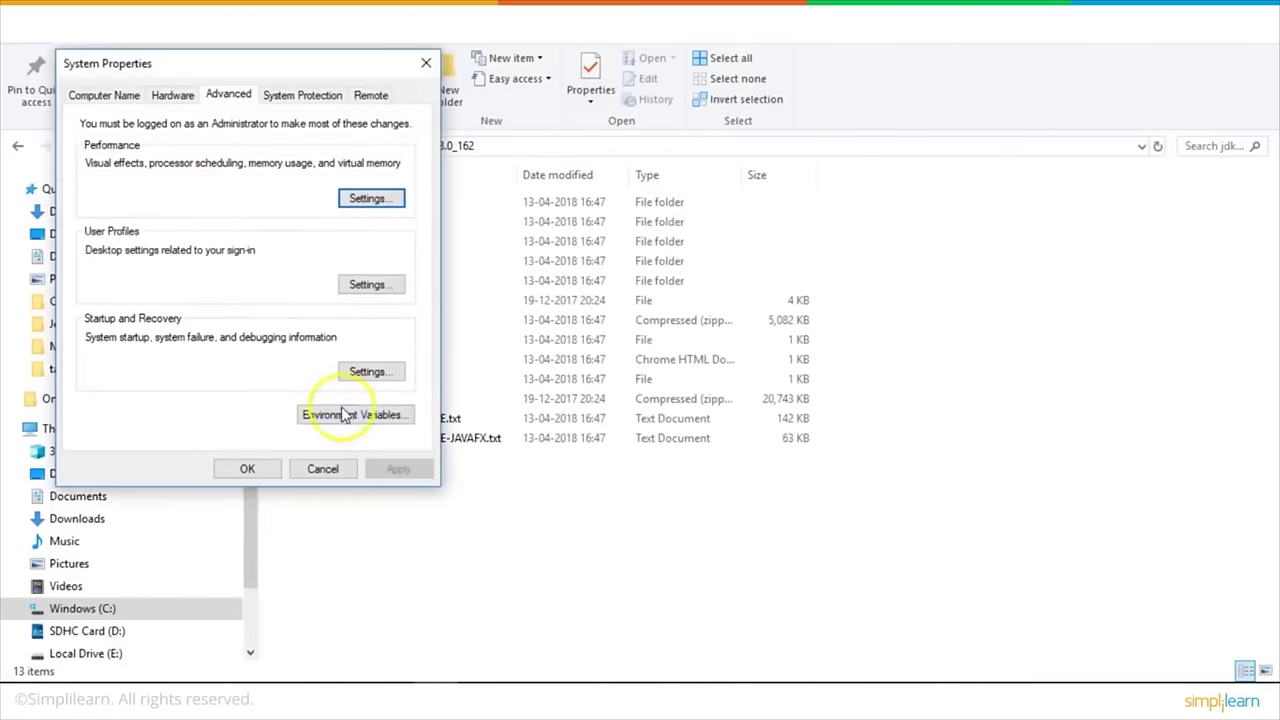
click(343, 414)
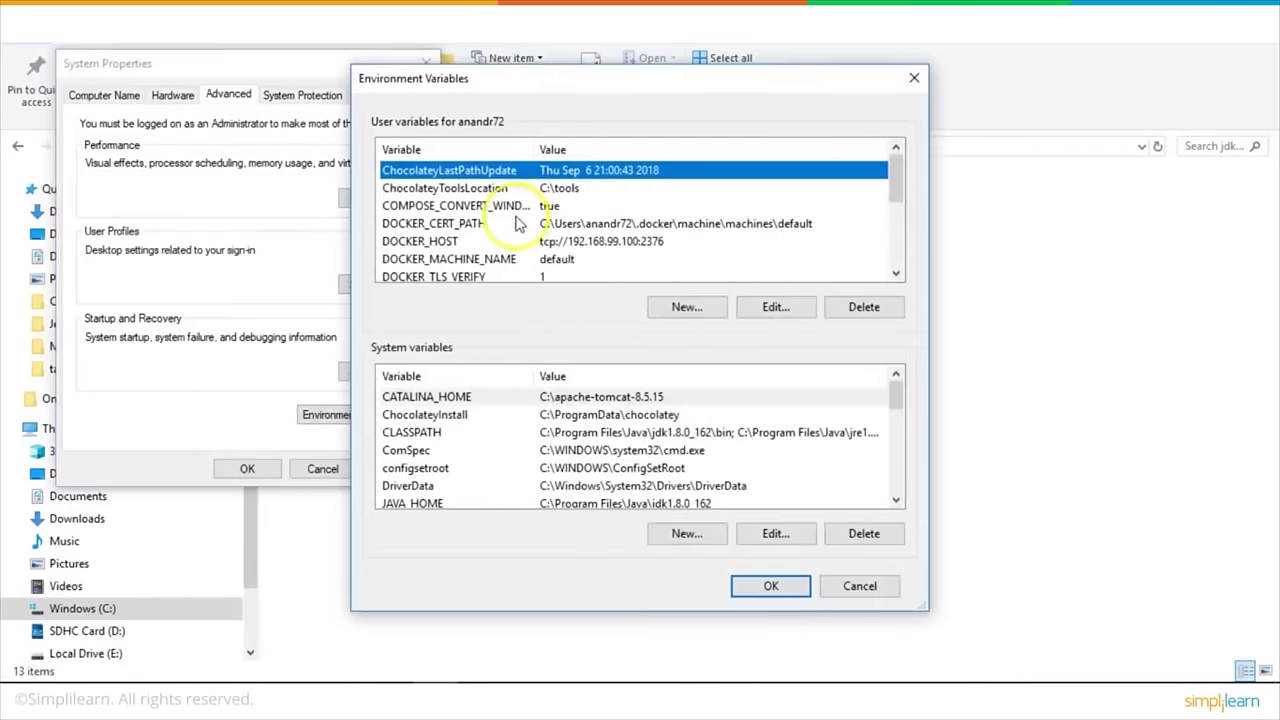
click(895, 499)
click(895, 499)
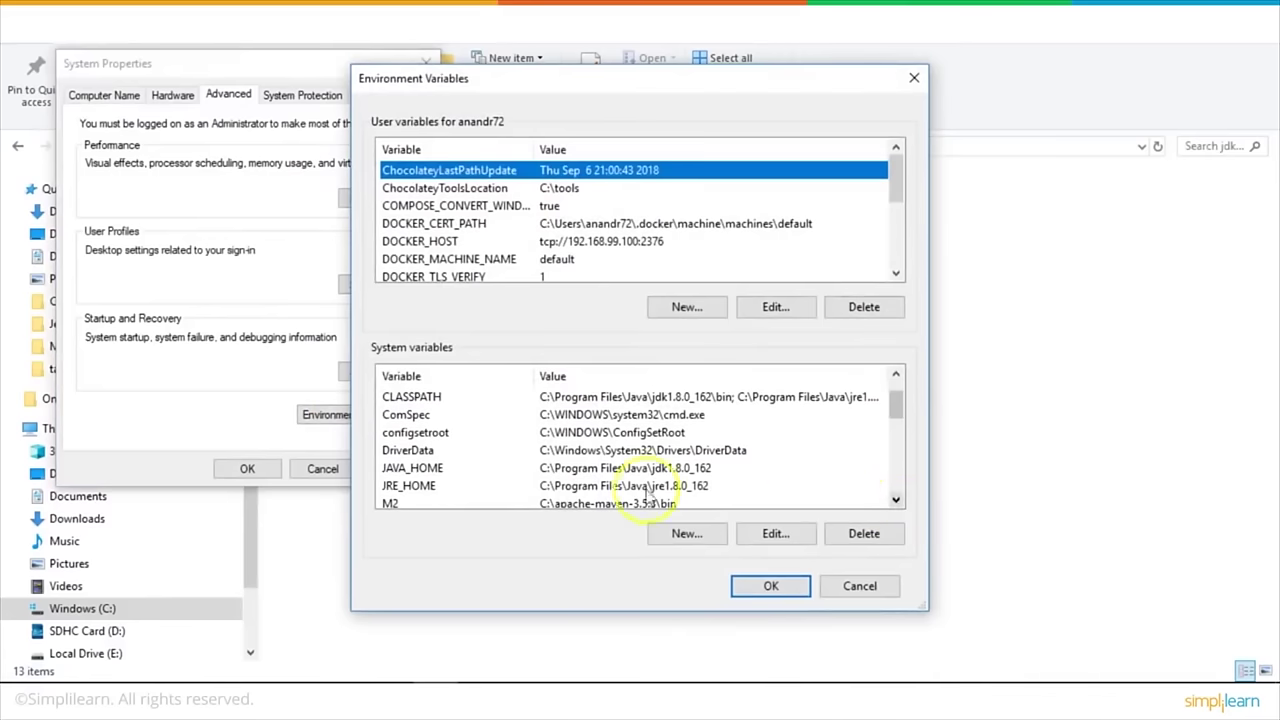
click(505, 470)
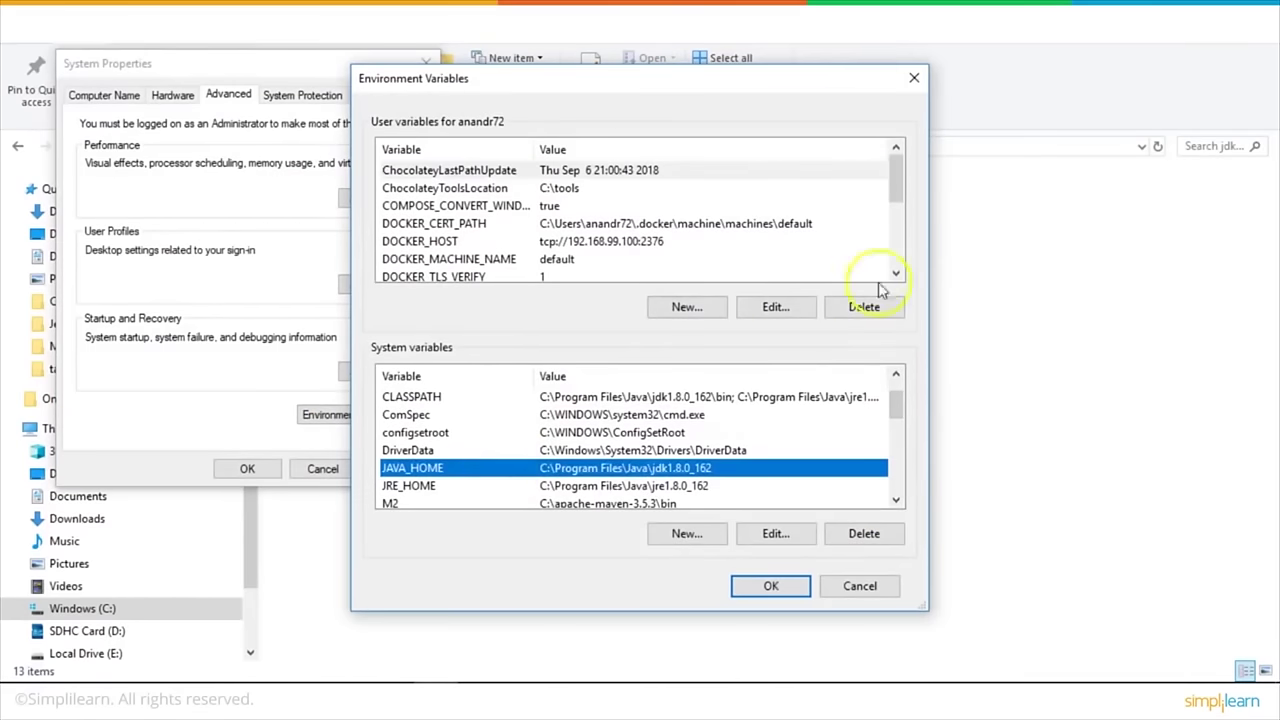
Step: Edit the Path system variable and locate the jdk1.8.0_162\bin entry
click(895, 501)
click(895, 501)
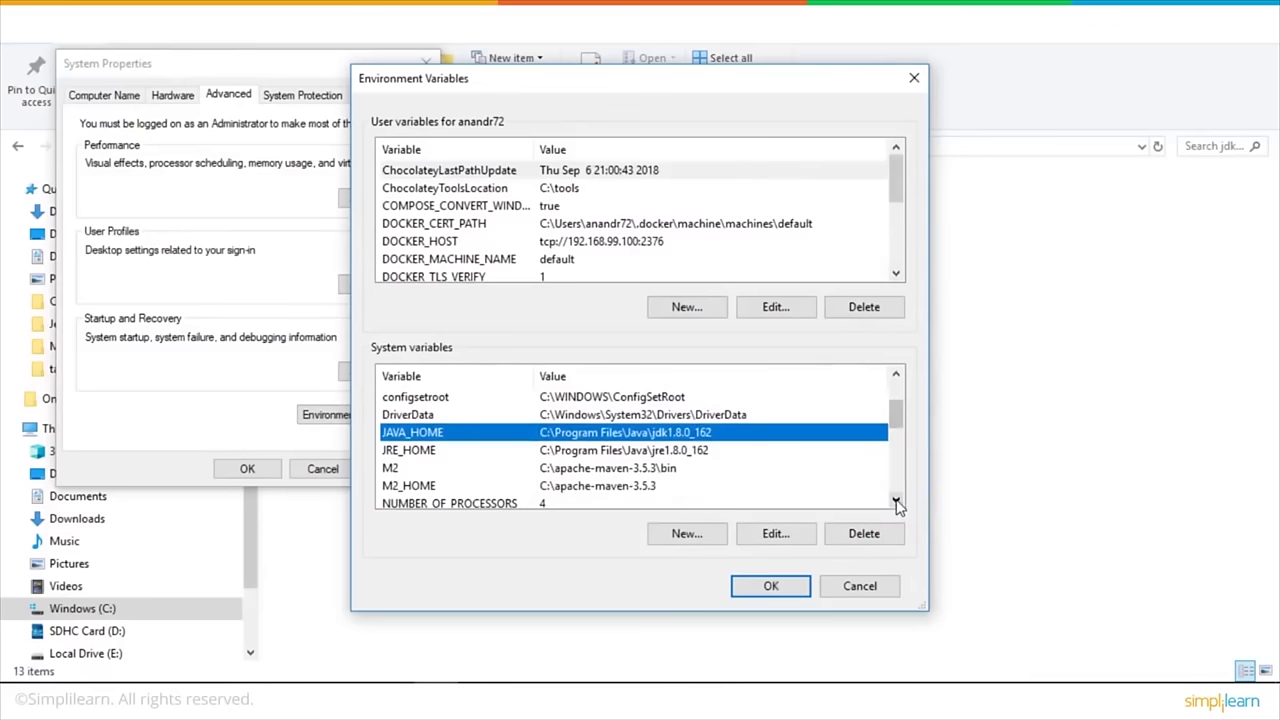
click(895, 501)
click(895, 501)
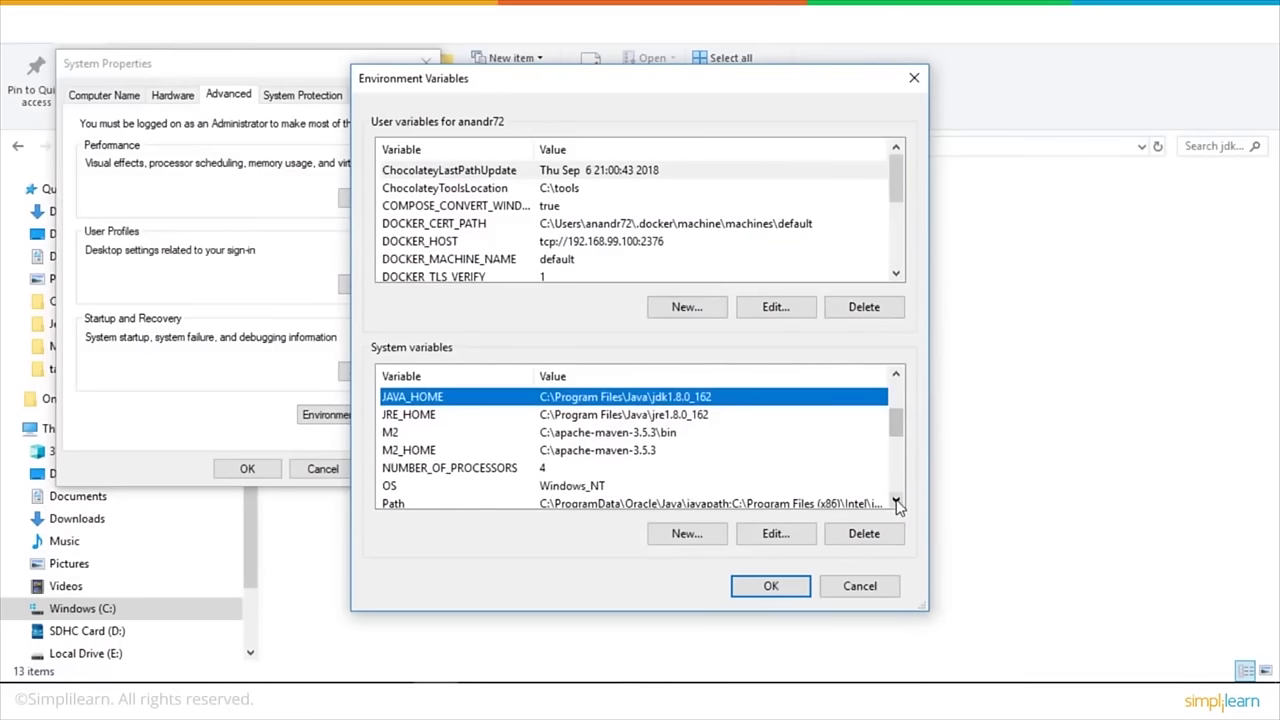
click(895, 501)
click(796, 487)
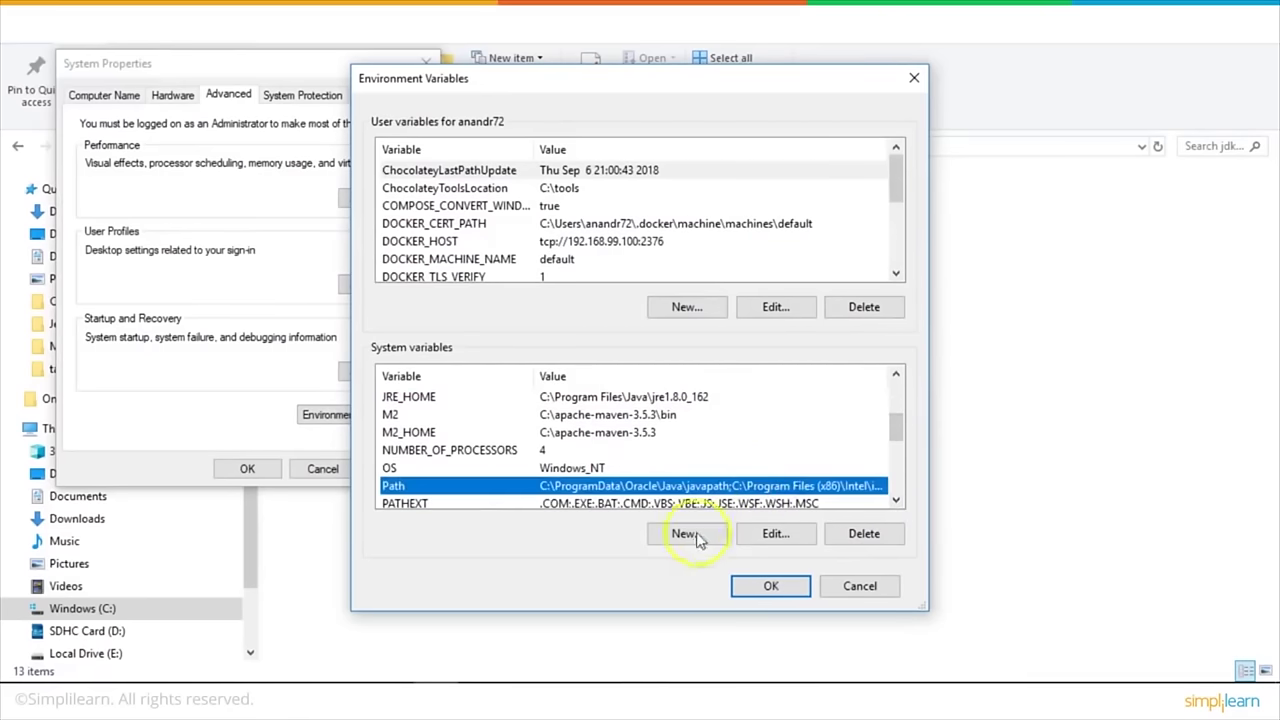
click(775, 533)
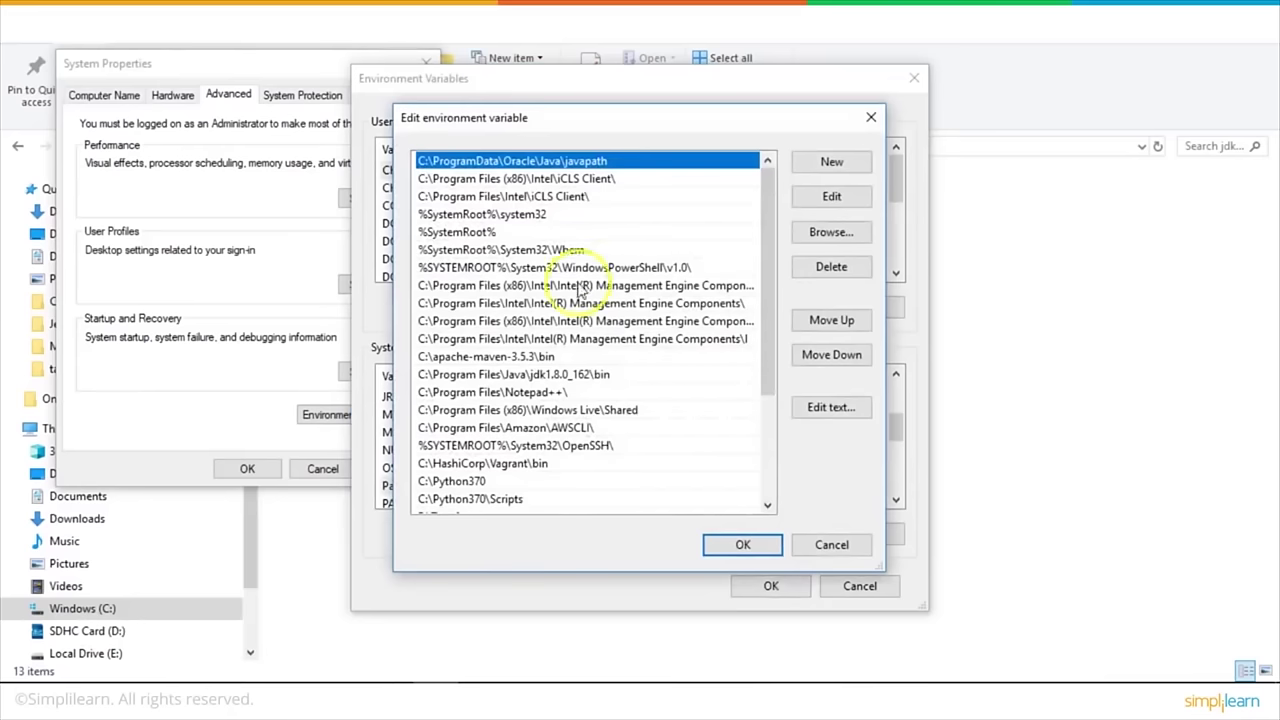
click(543, 378)
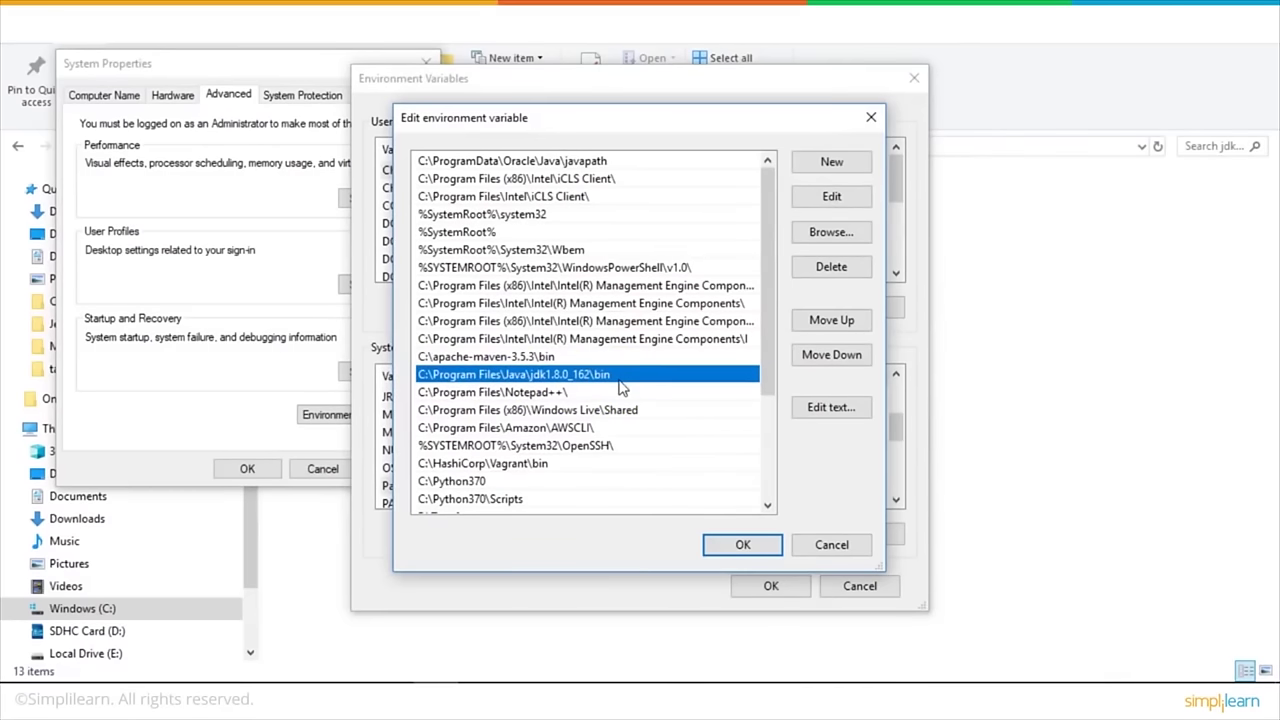
Step: Close the Path editor, Environment Variables and System Properties dialogs with OK
click(741, 544)
click(775, 589)
click(247, 469)
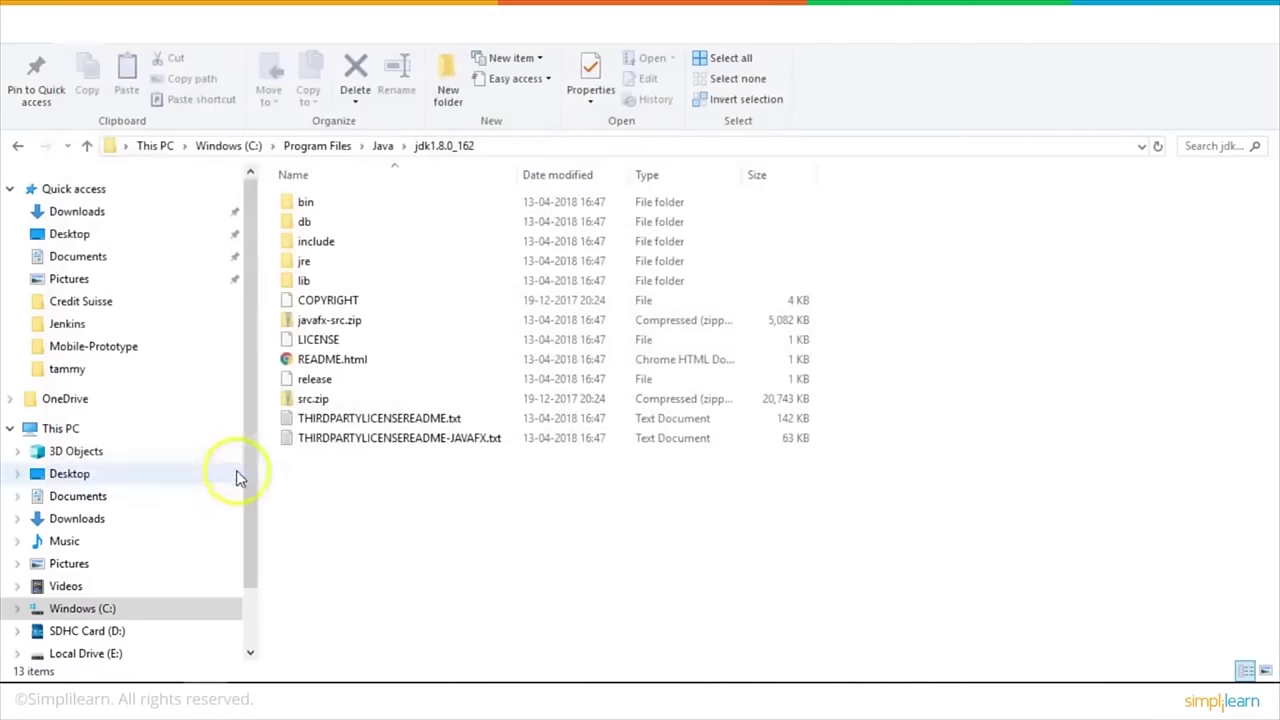
Step: Launch Command Prompt via 'cm' and run java -version, javac -version and echo %JAVA_HOME%
click(20, 700)
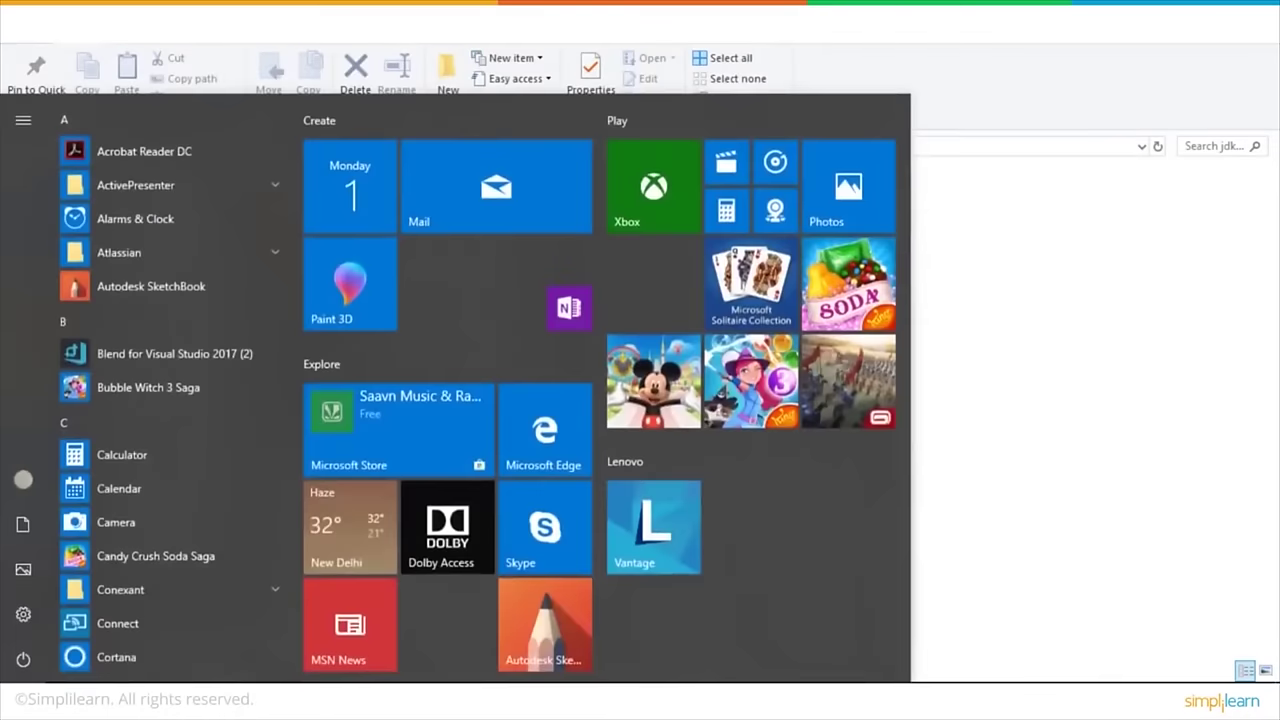
text(cm)
key(Return)
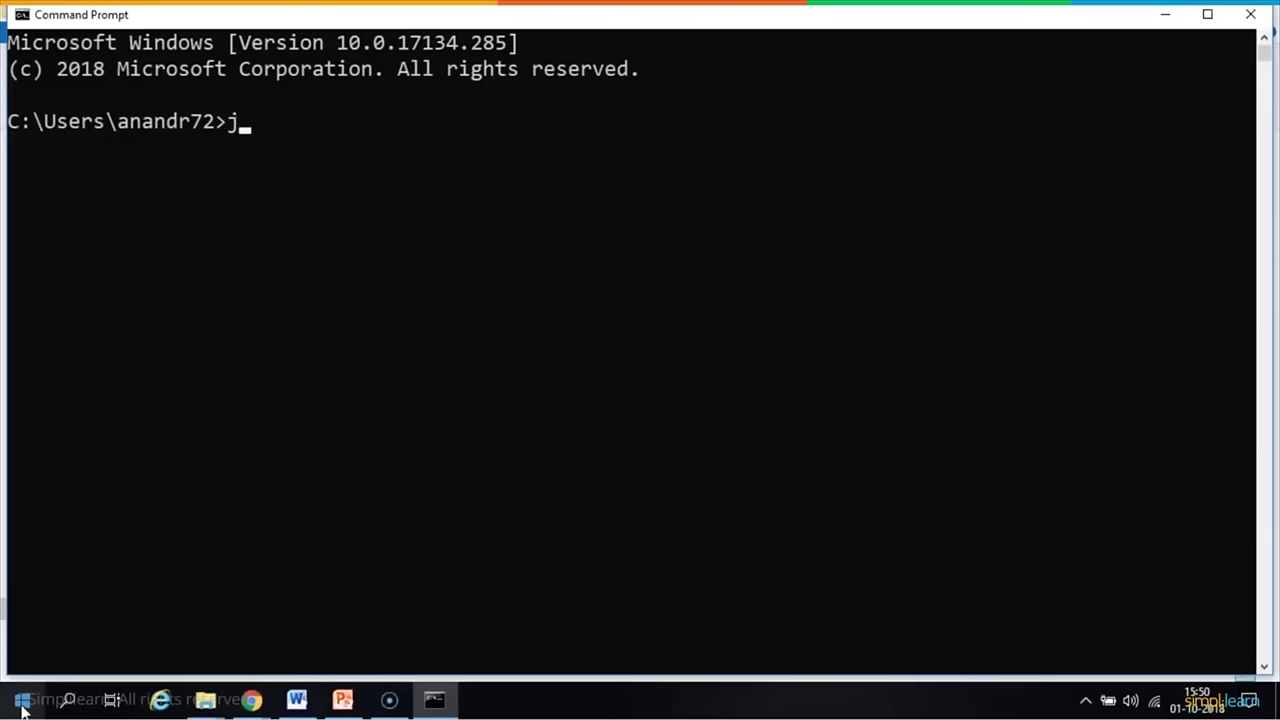
text(java -version)
key(Return)
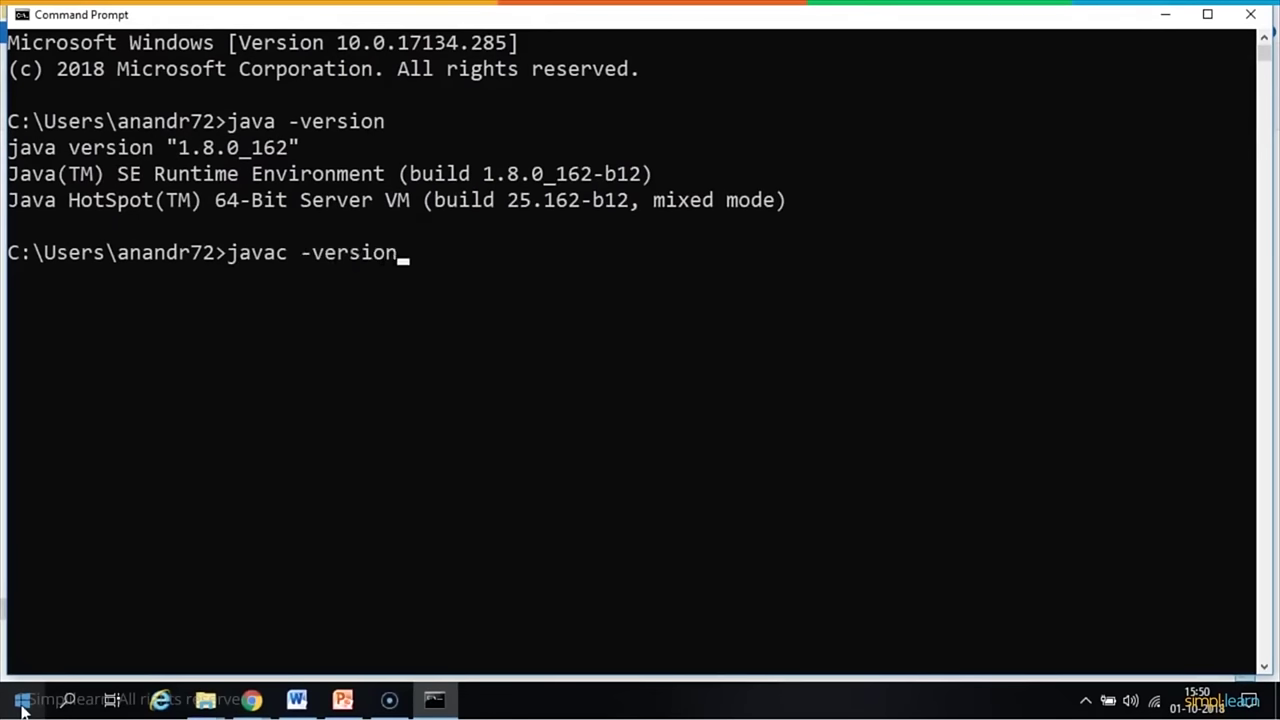
key(Return)
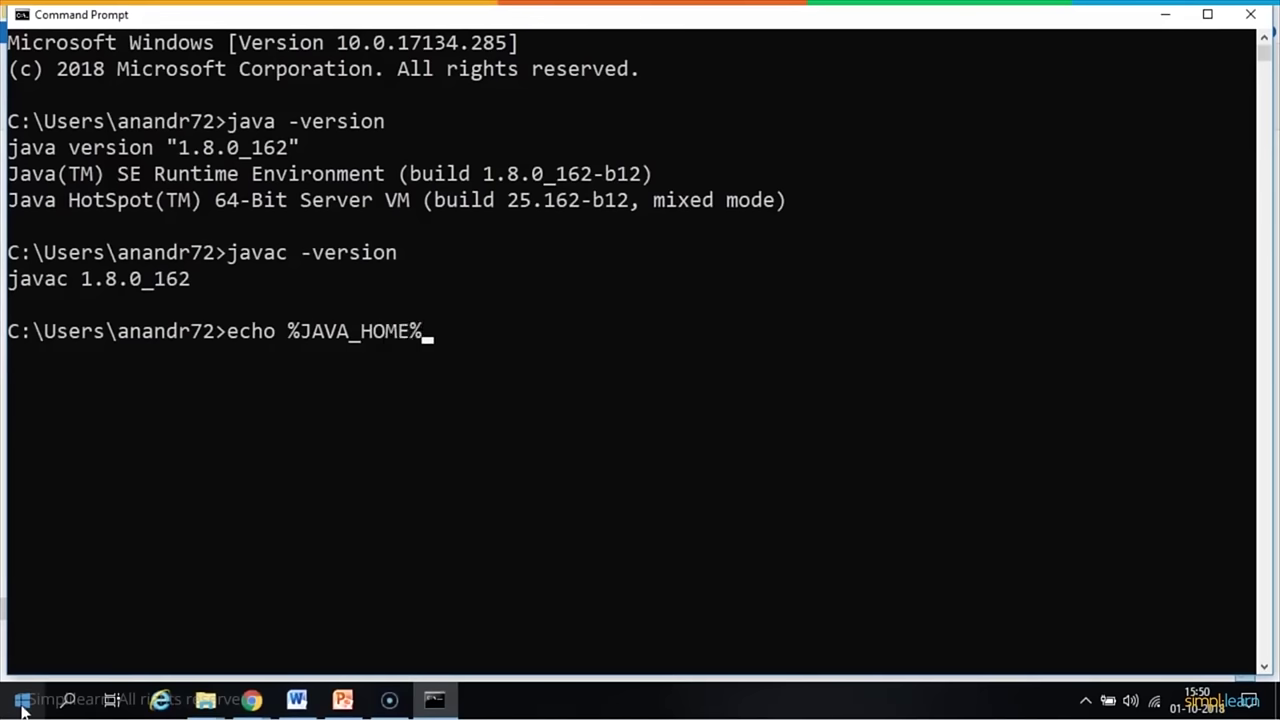
key(Return)
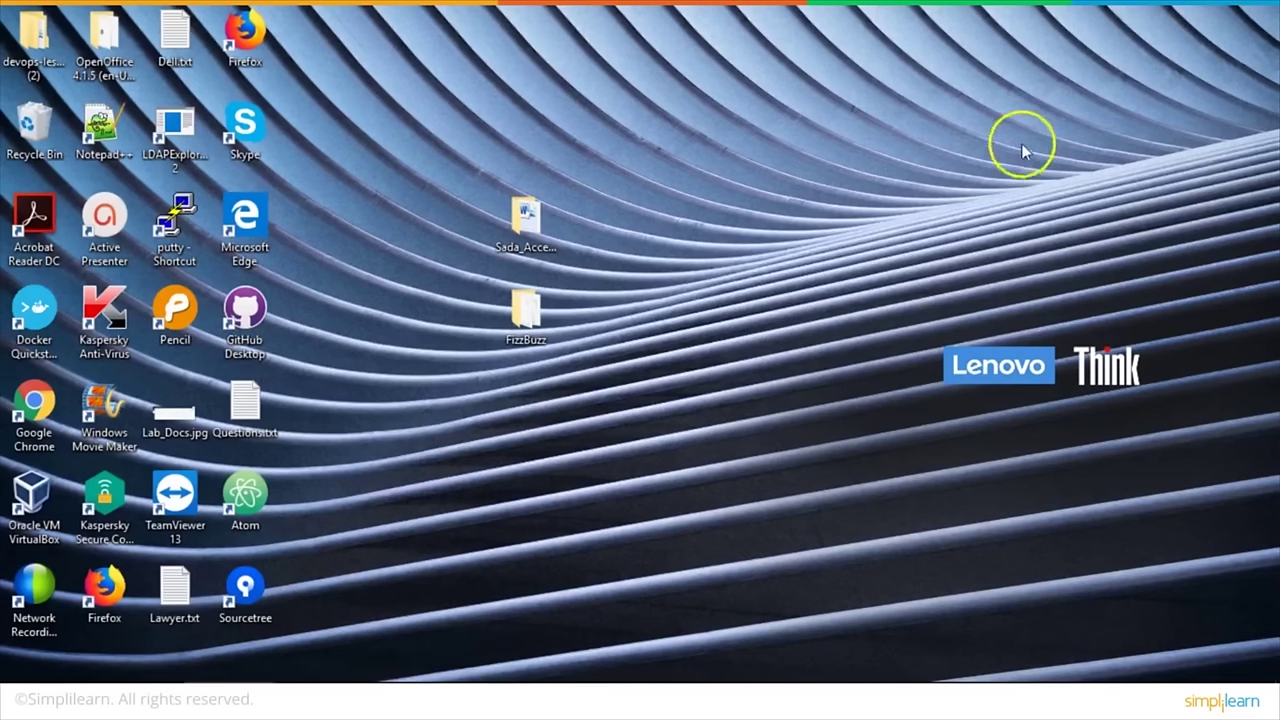
Step: In the incognito Chrome window, search 'download jenkins' and open the jenkins.io download page
mouse_move(256, 688)
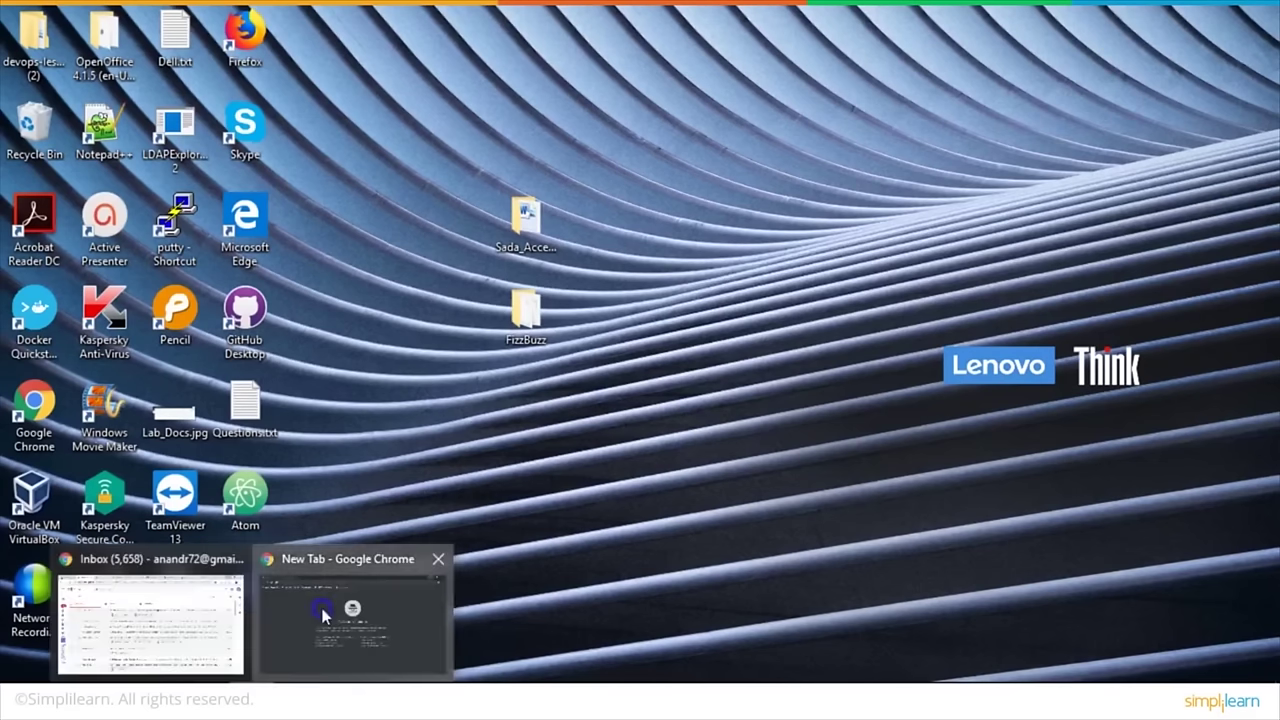
click(322, 615)
text(download)
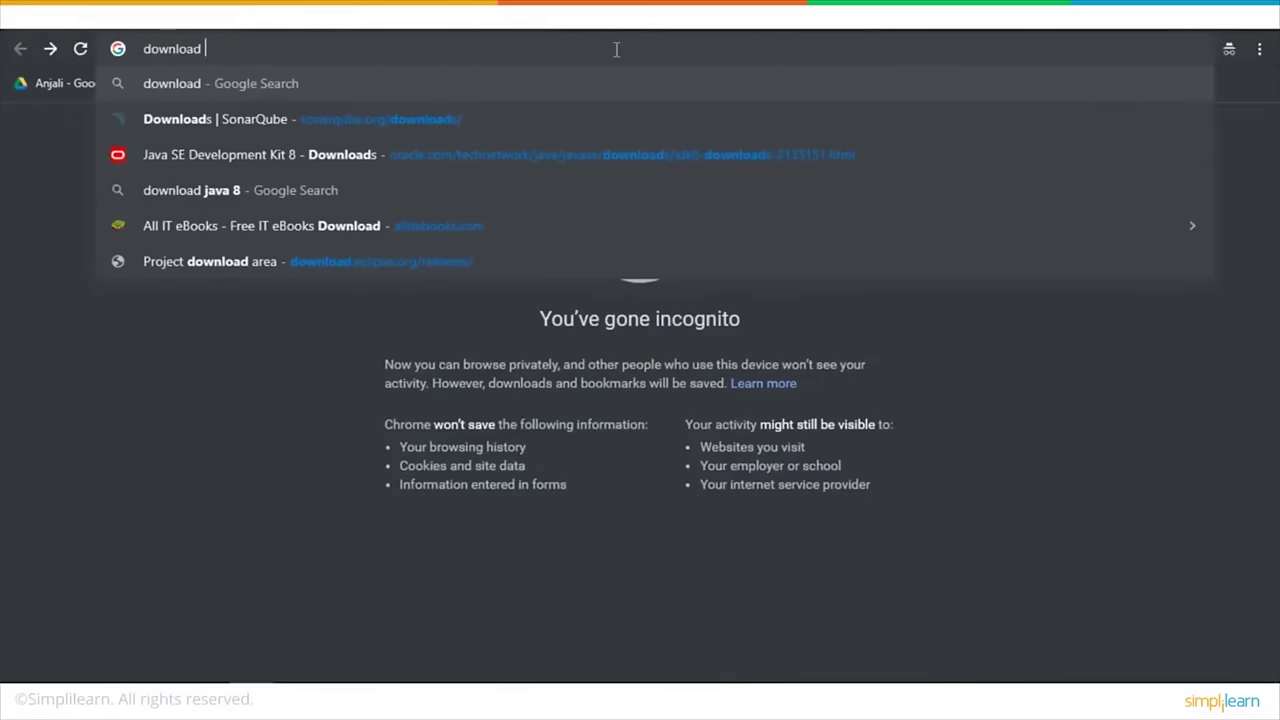
text( jenkins)
key(Return)
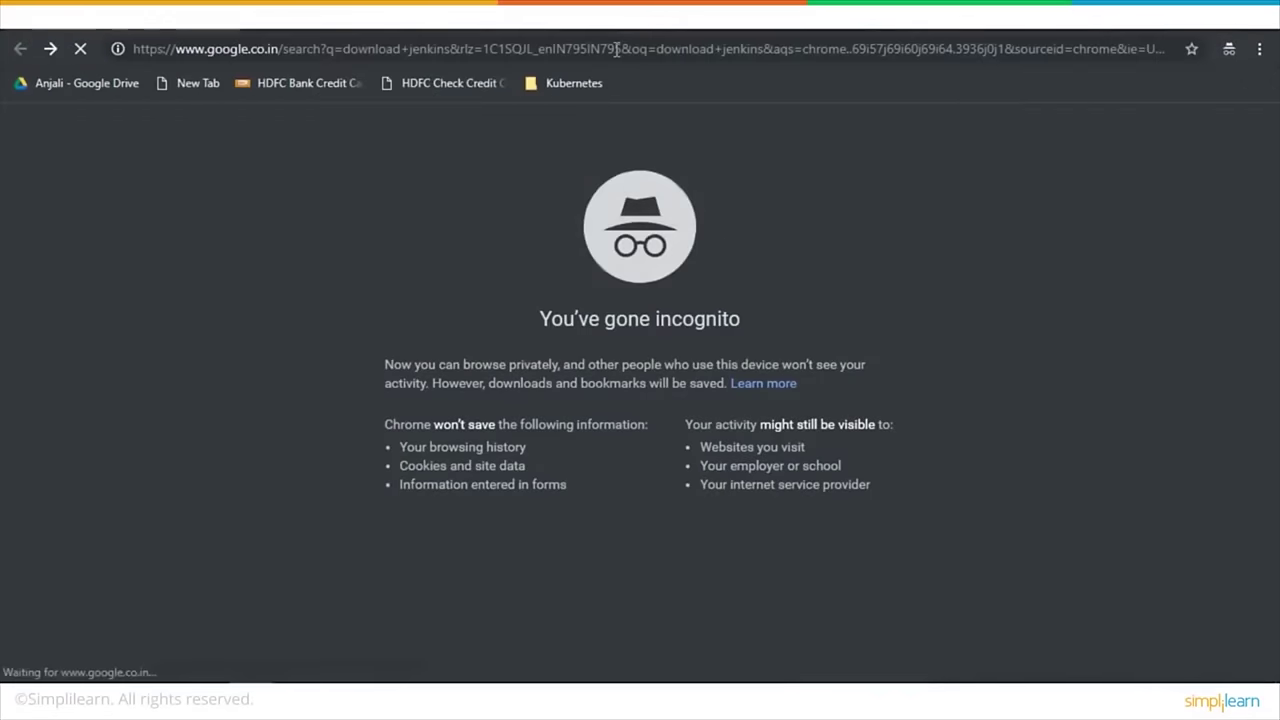
click(266, 240)
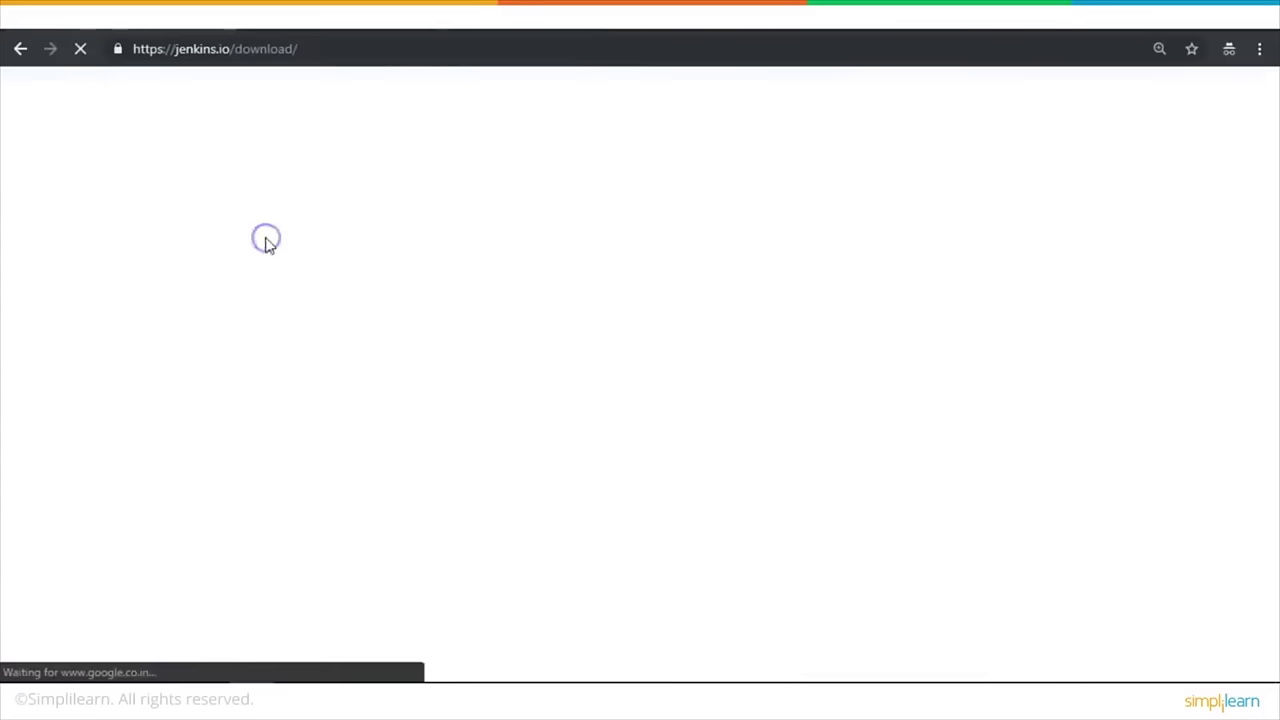
Step: Highlight the Long-term Support (LTS) and Weekly release headings on the download page
scroll(1104, 330, down, 3)
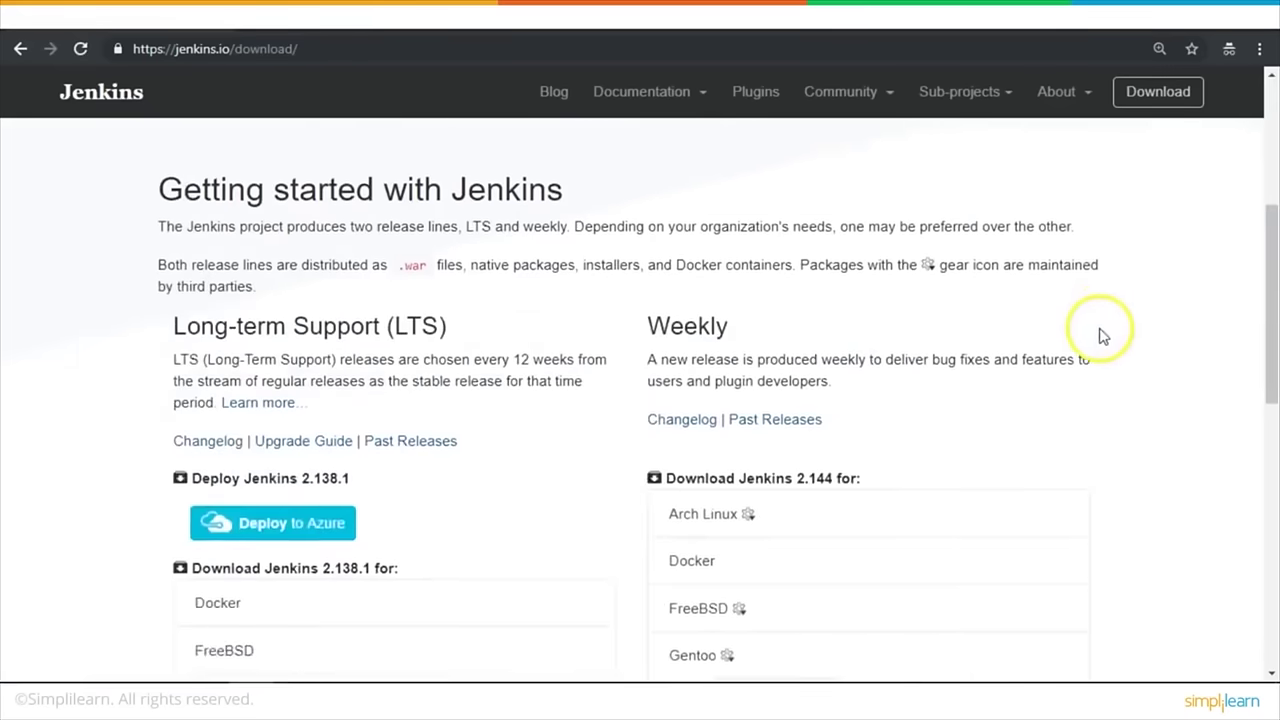
scroll(1100, 334, down, 2)
scroll(250, 245, up, 1)
drag(197, 238, 415, 240)
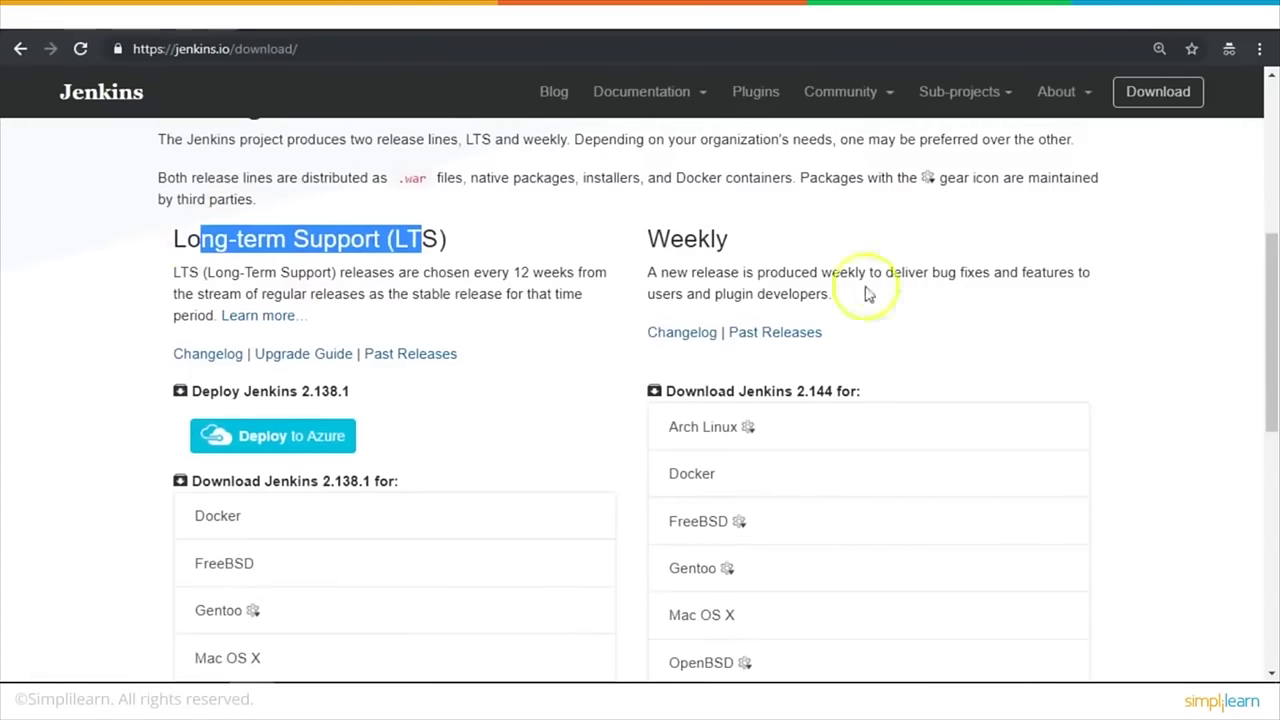
double_click(677, 239)
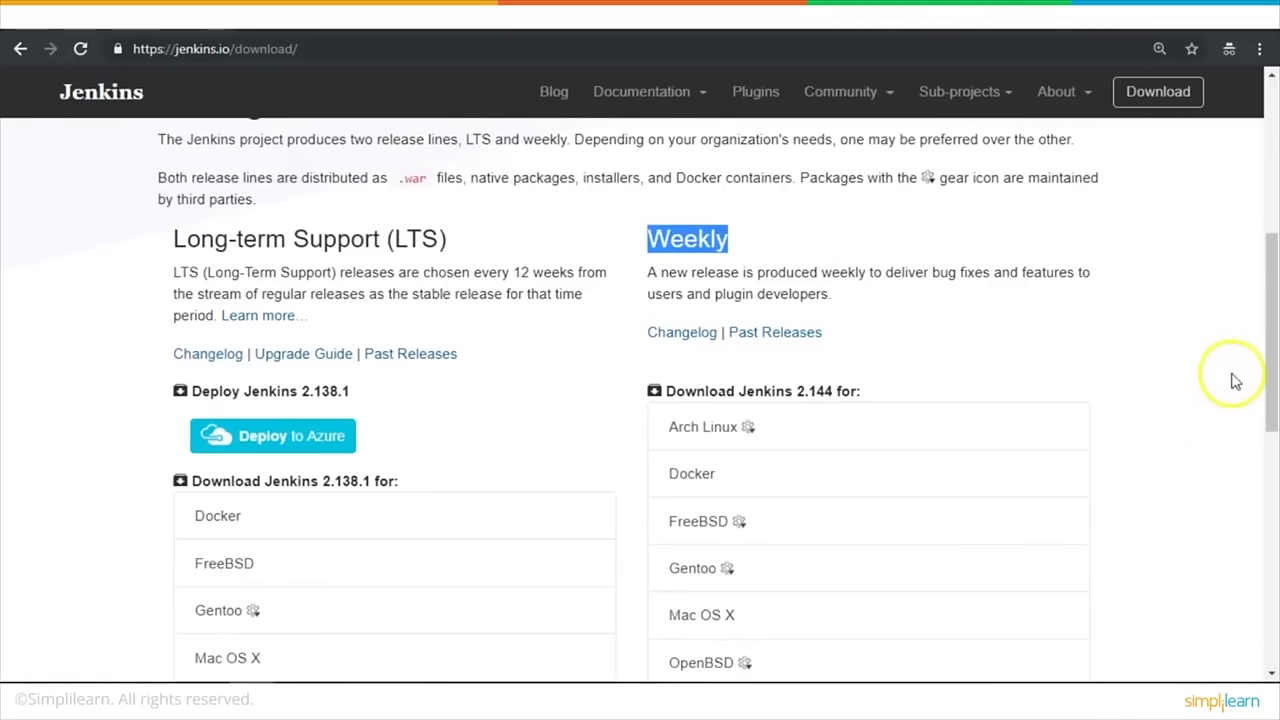
Step: Review the LTS 2.138.1 and Weekly 2.144 package lists and choose Windows under LTS
scroll(414, 255, down, 1)
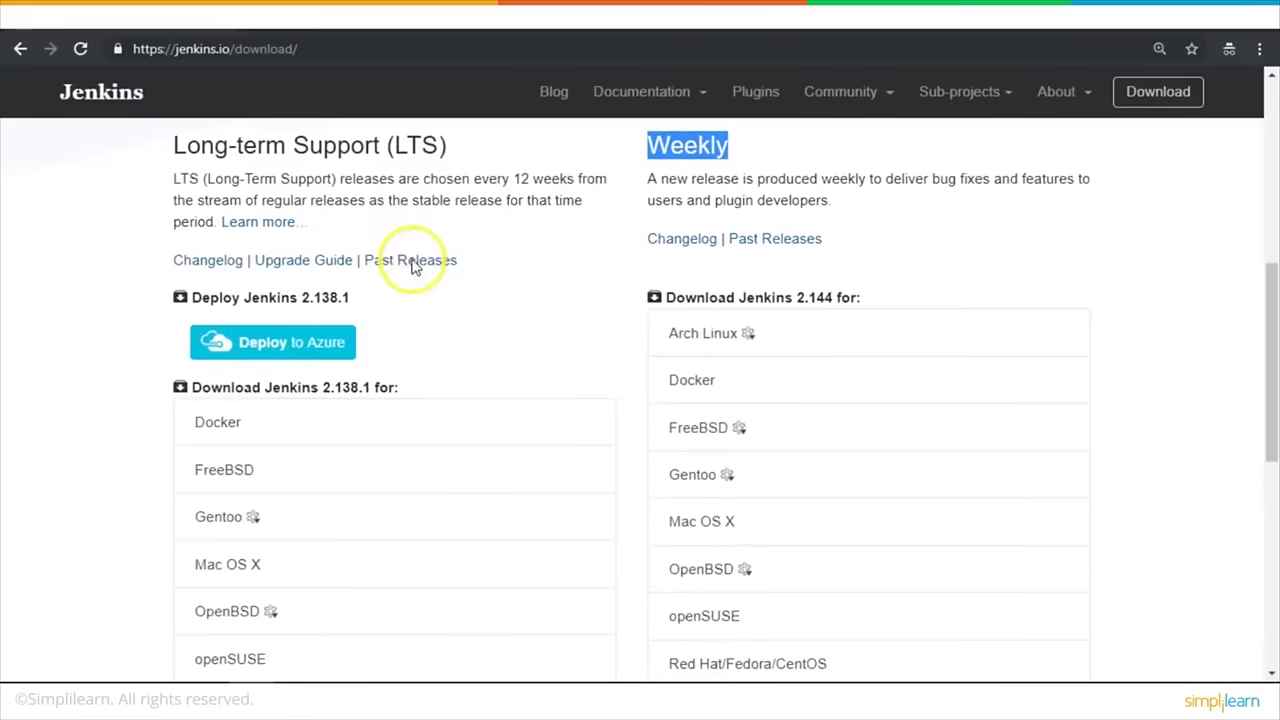
scroll(530, 343, down, 2)
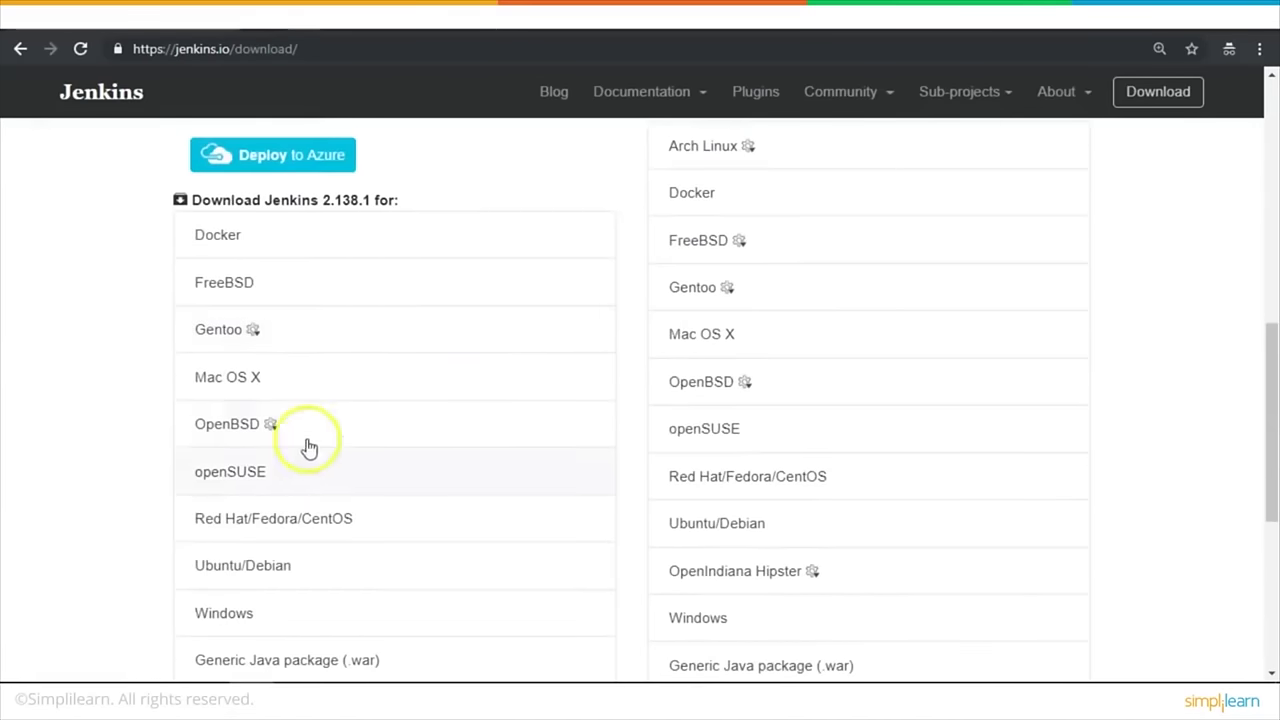
scroll(1188, 373, down, 1)
scroll(1188, 373, up, 1)
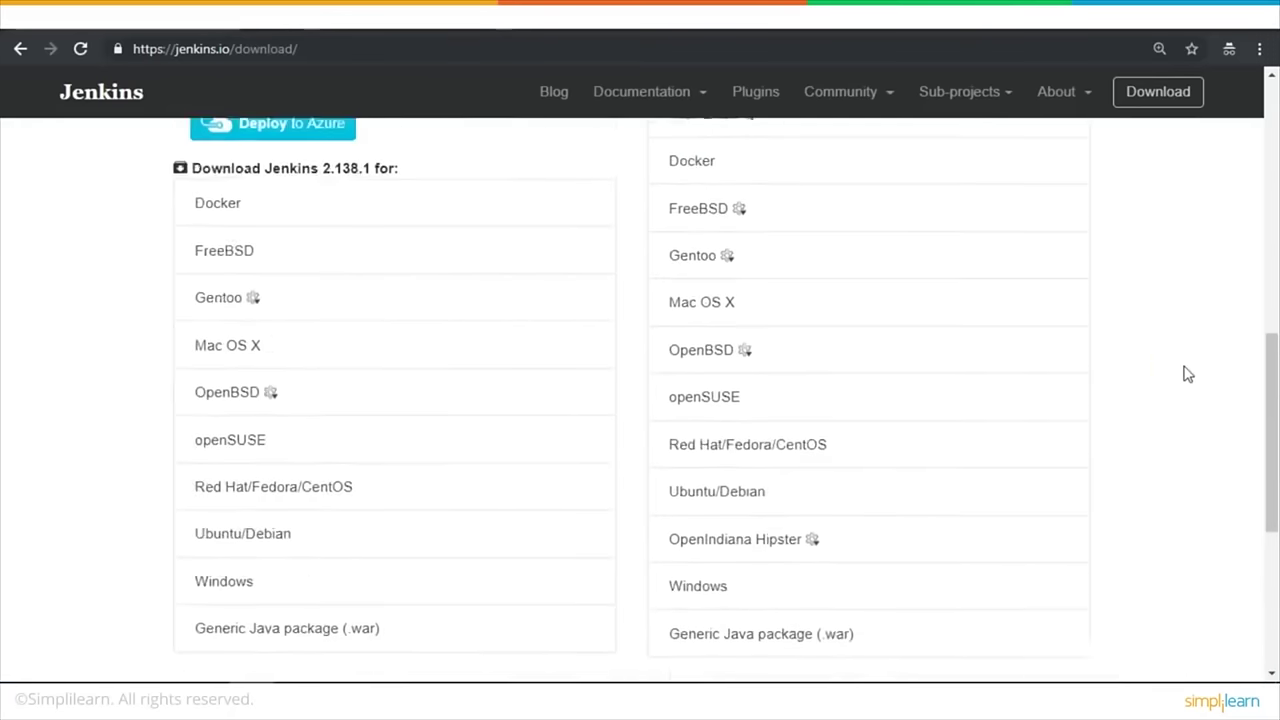
click(1190, 331)
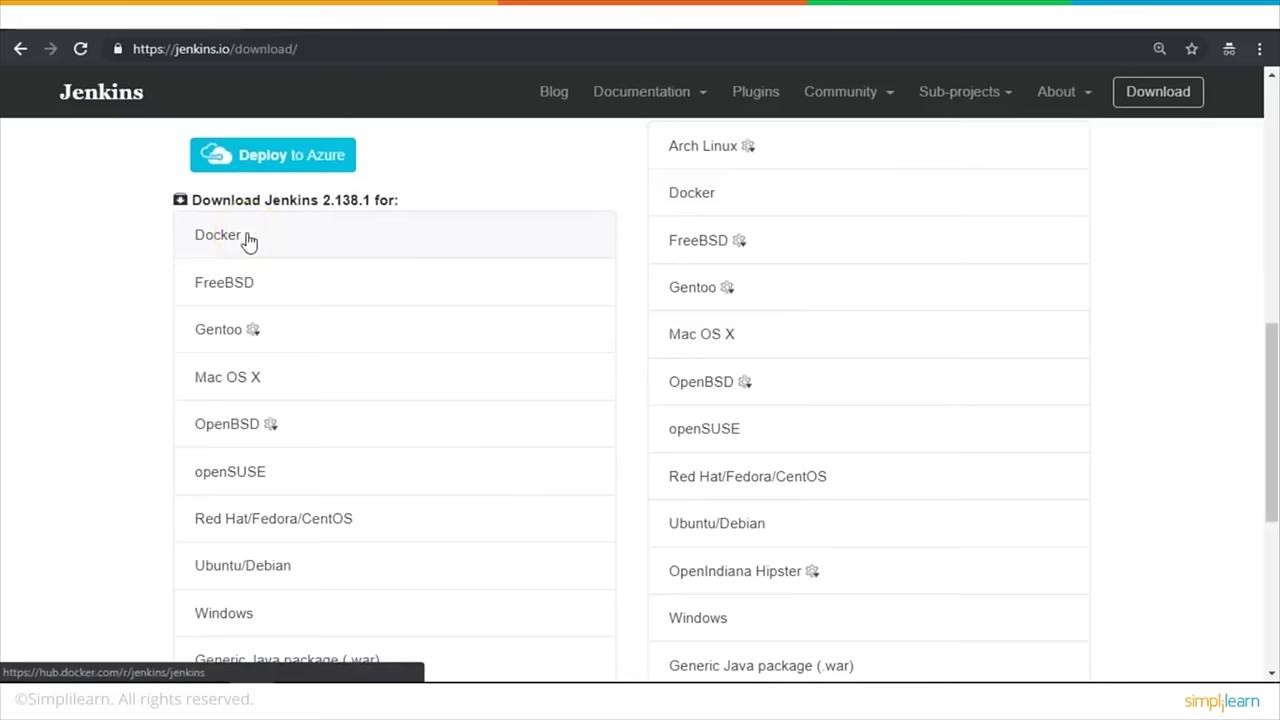
click(1123, 323)
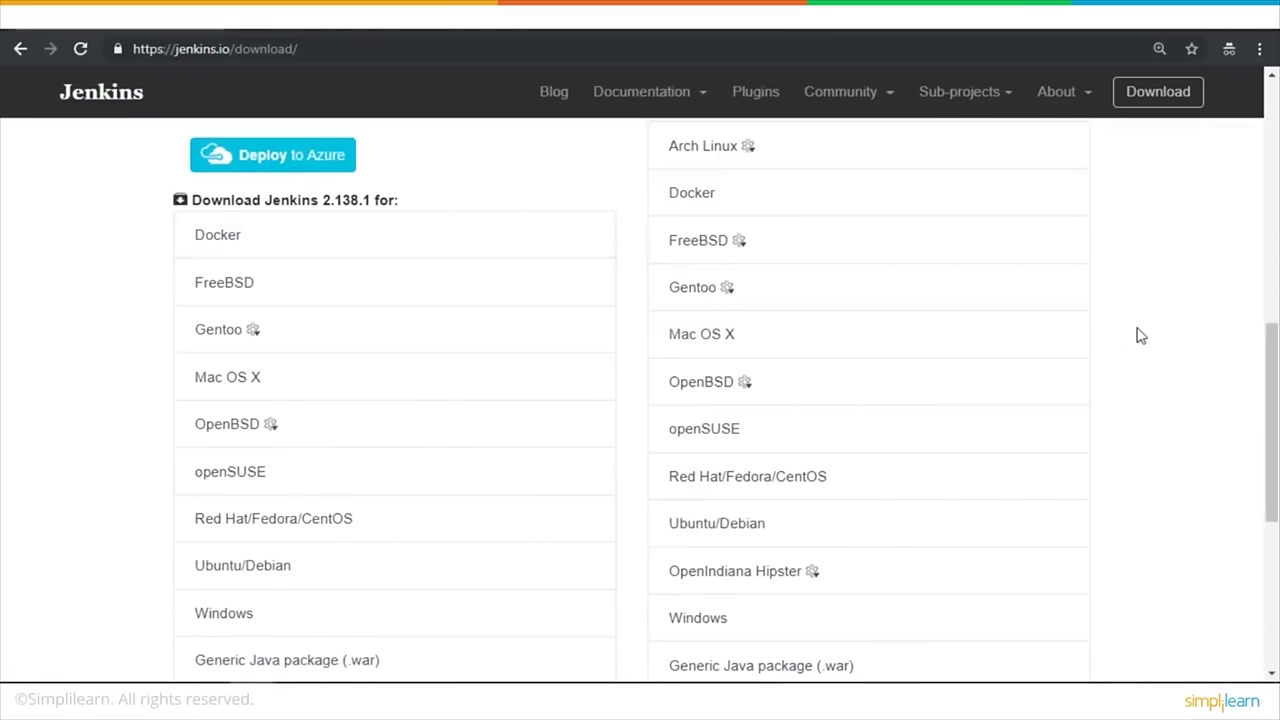
scroll(262, 480, down, 1)
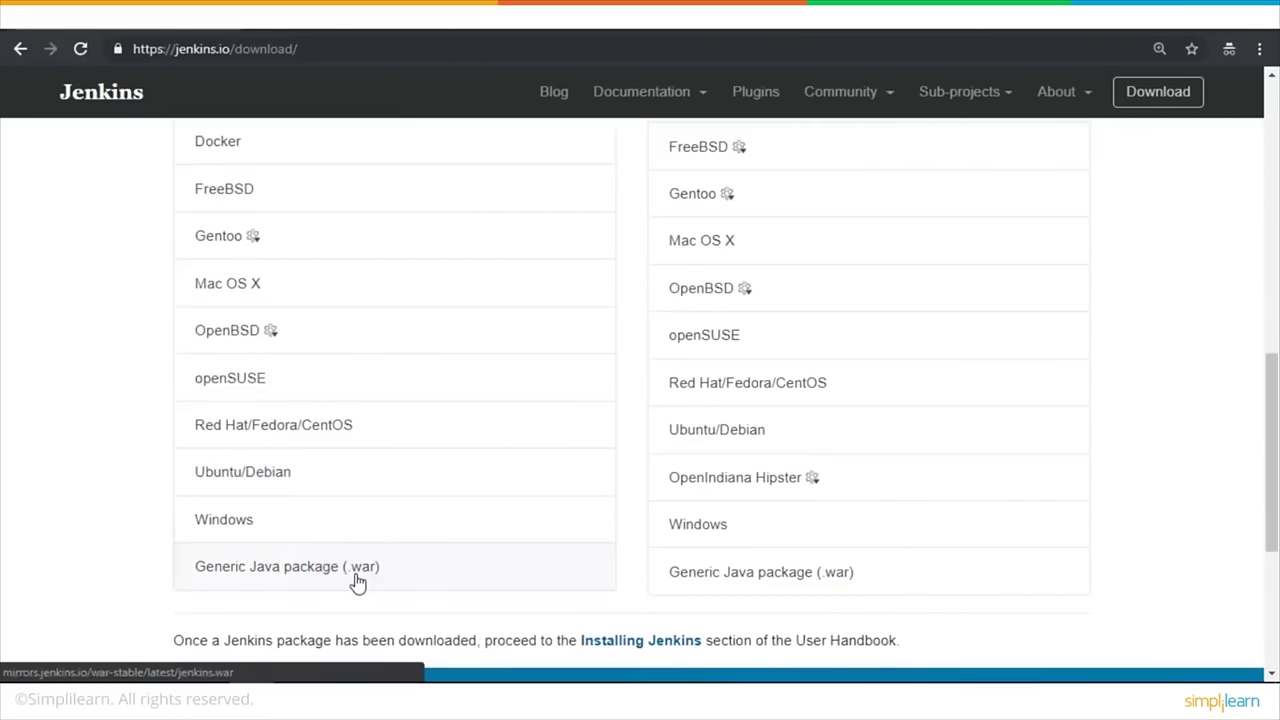
click(220, 533)
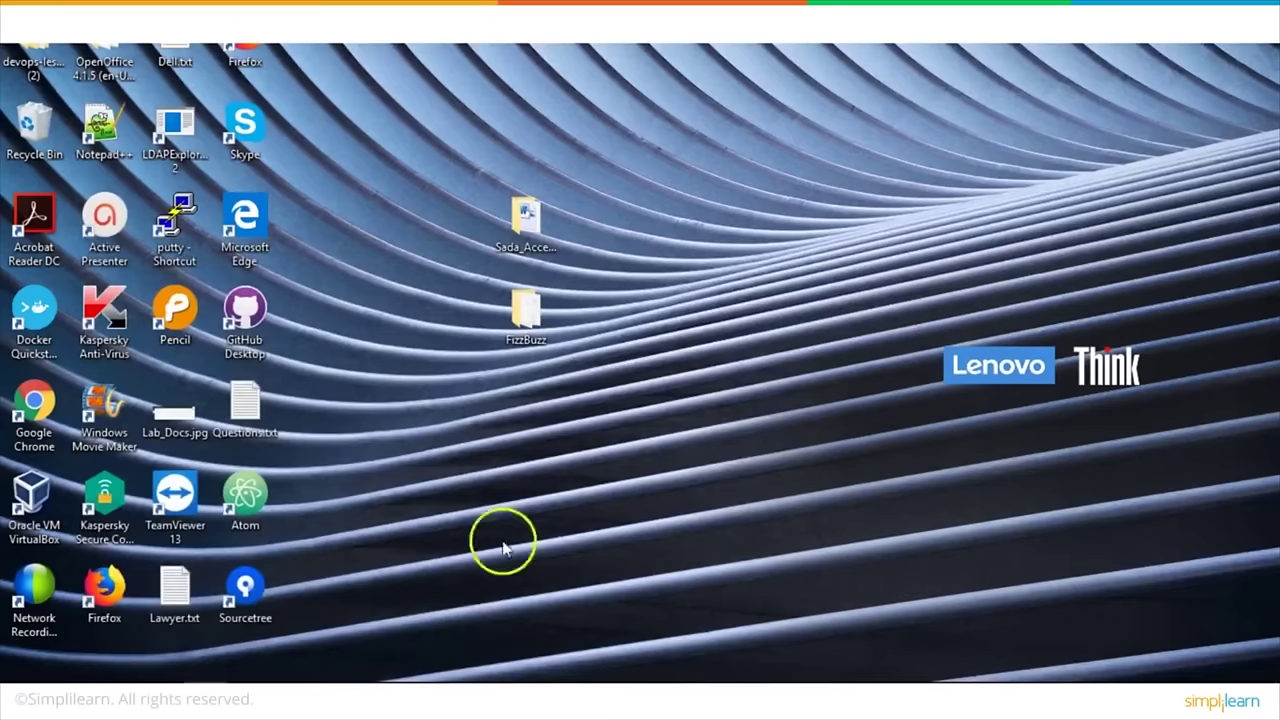
Step: Show the C:\Installers\jenkins-2.107.3 folder and select, then deselect, jenkins.msi
mouse_move(223, 691)
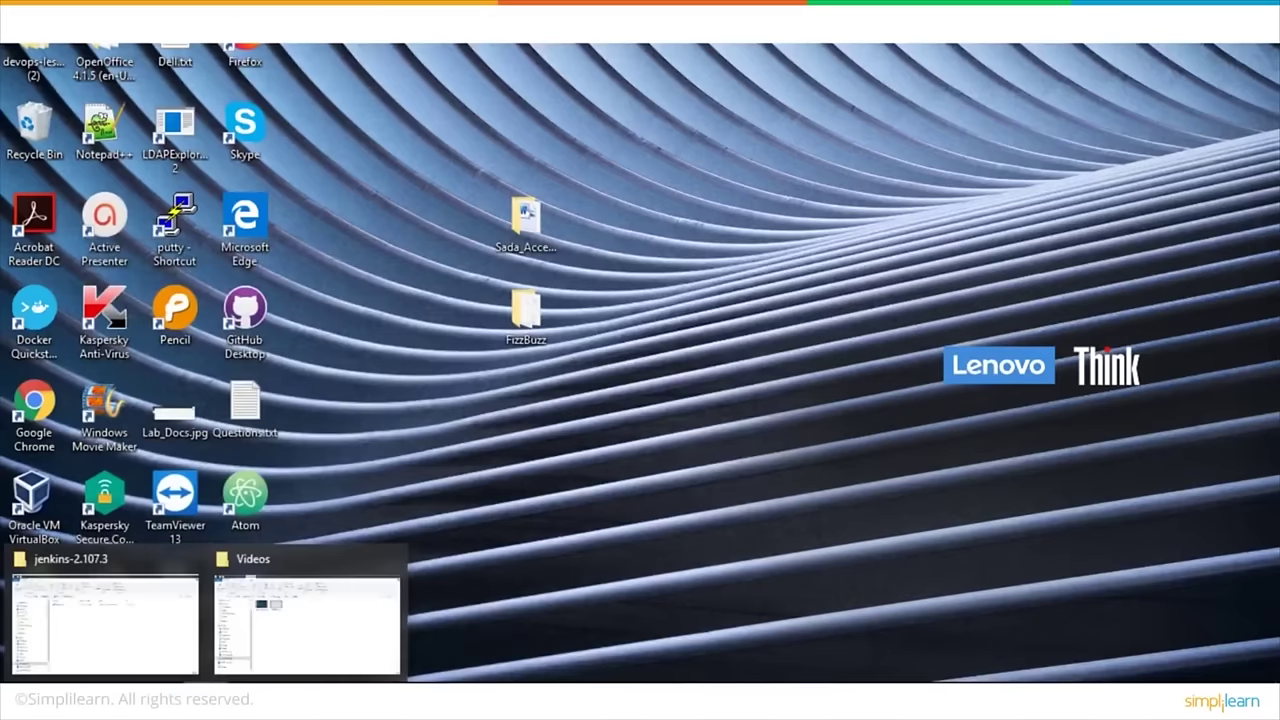
click(148, 650)
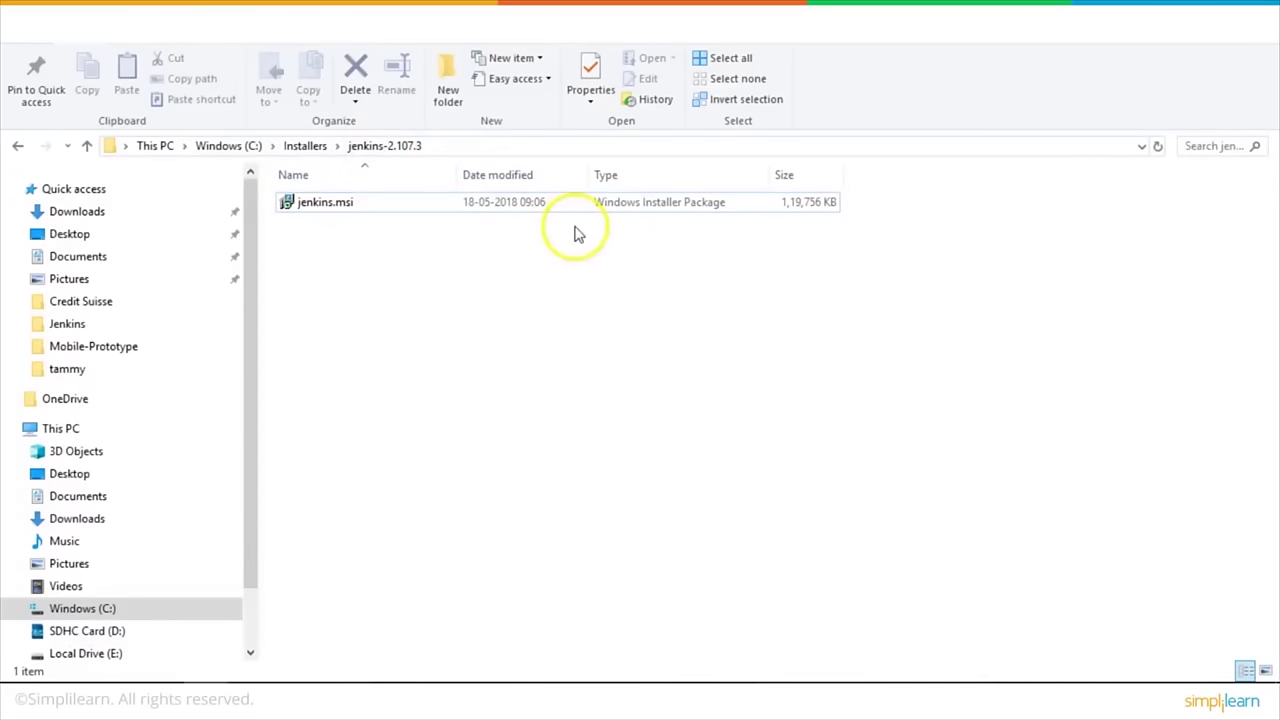
click(686, 210)
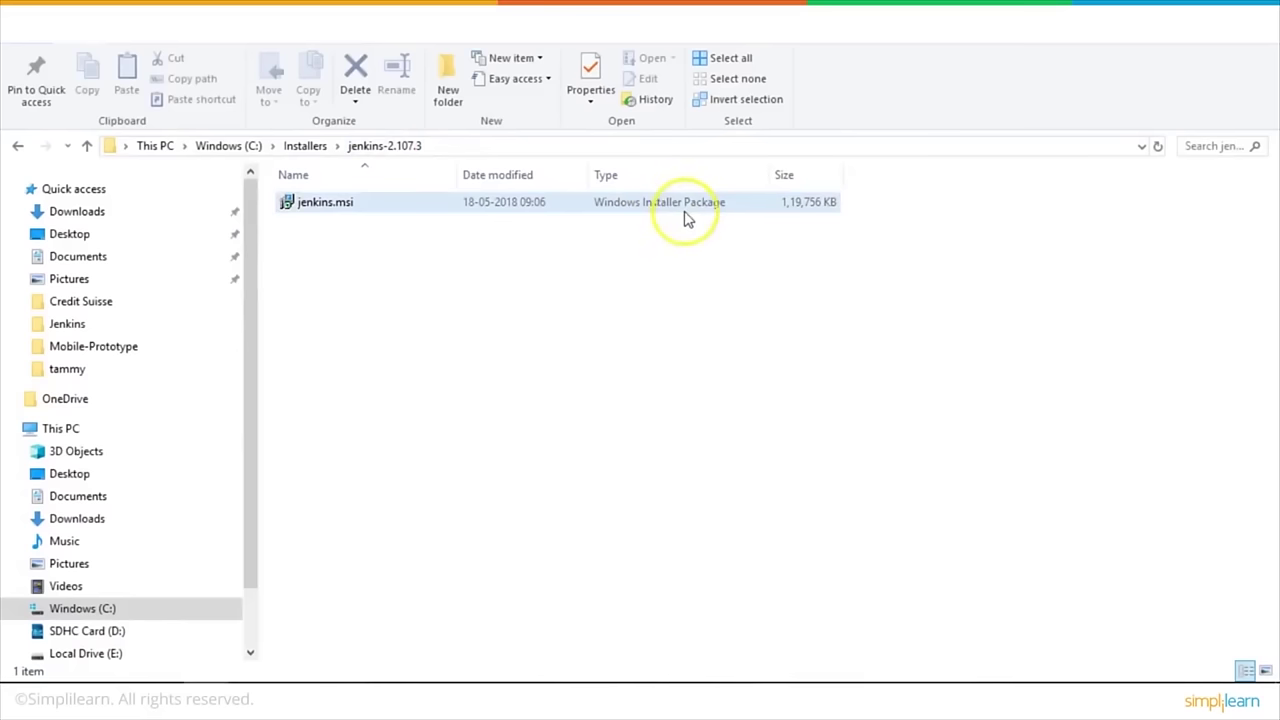
click(643, 237)
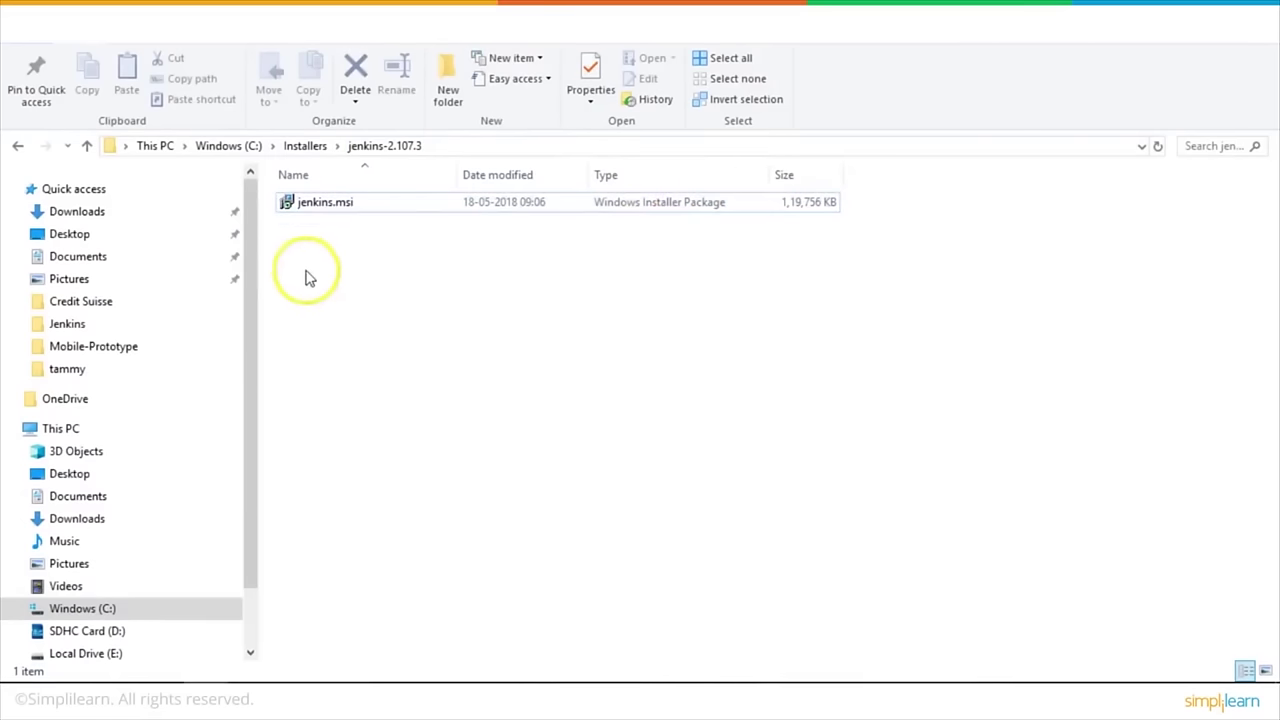
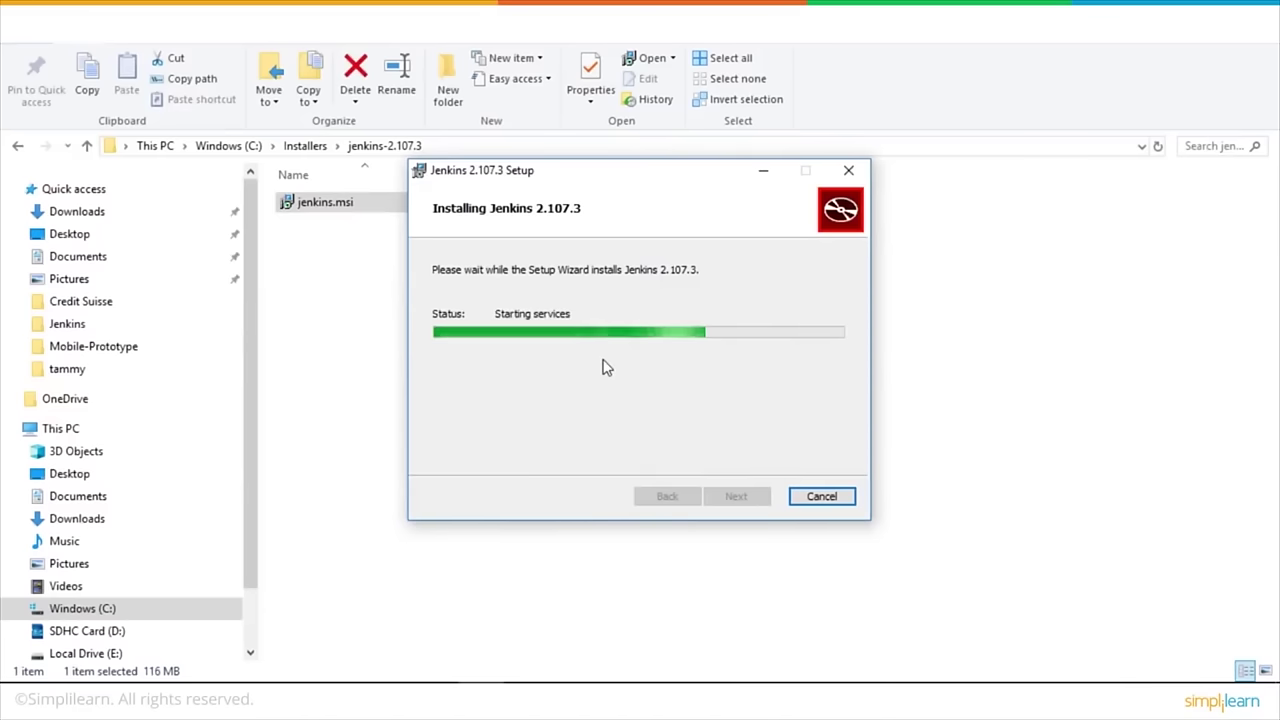
Step: Close the finished Jenkins installer and switch to the Chrome window
click(736, 496)
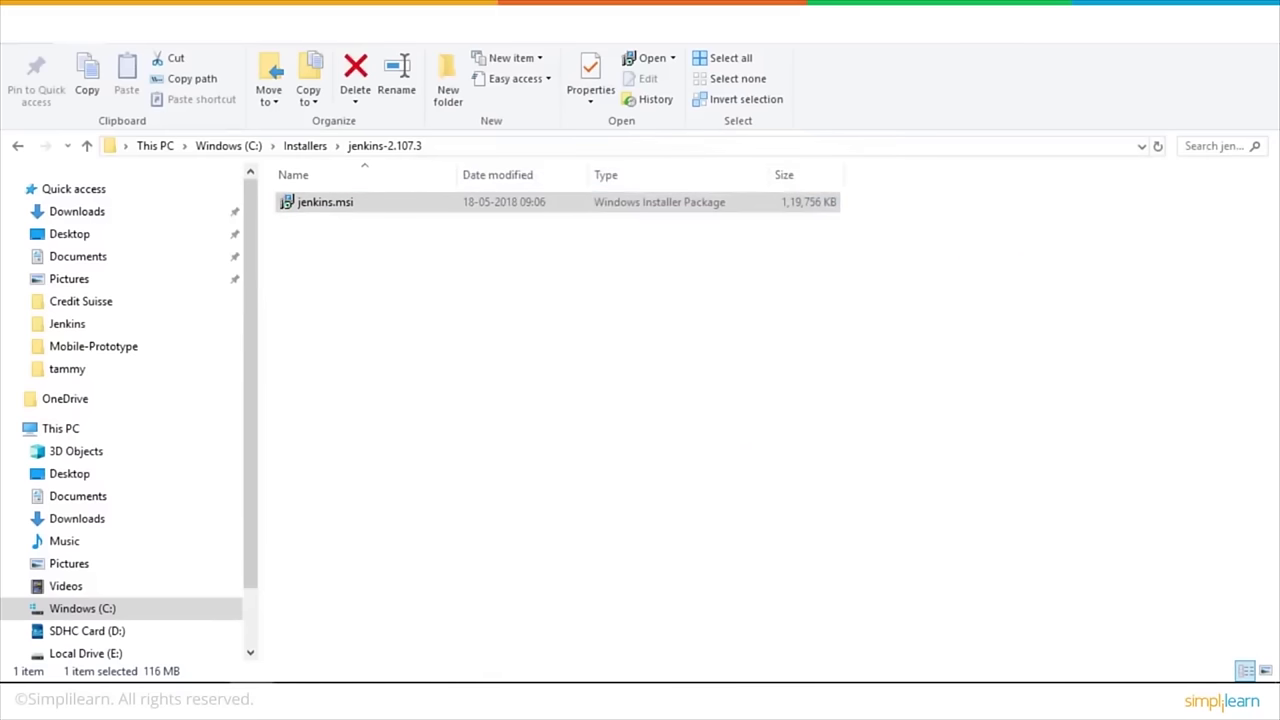
mouse_move(250, 678)
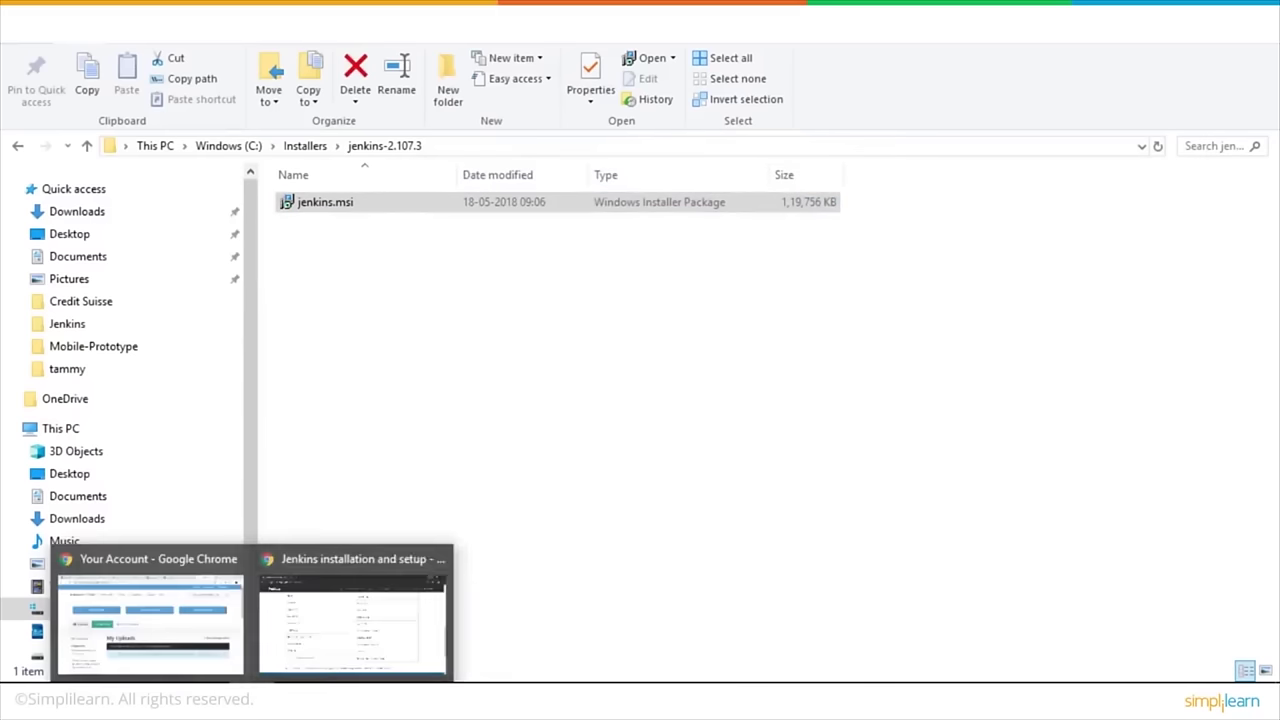
click(355, 630)
scroll(363, 126, up, 3)
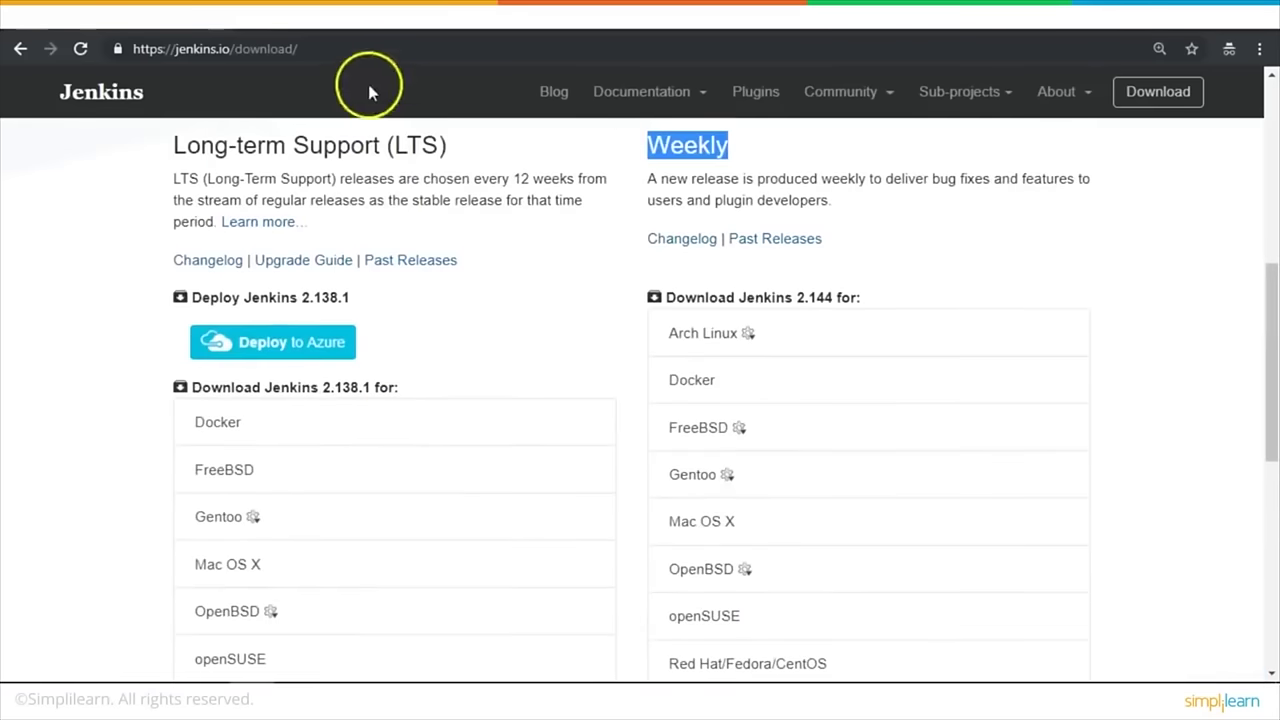
Step: Load localhost:8080 and copy the initialAdminPassword file path shown on the Unlock page
click(355, 54)
text(localhost:8080)
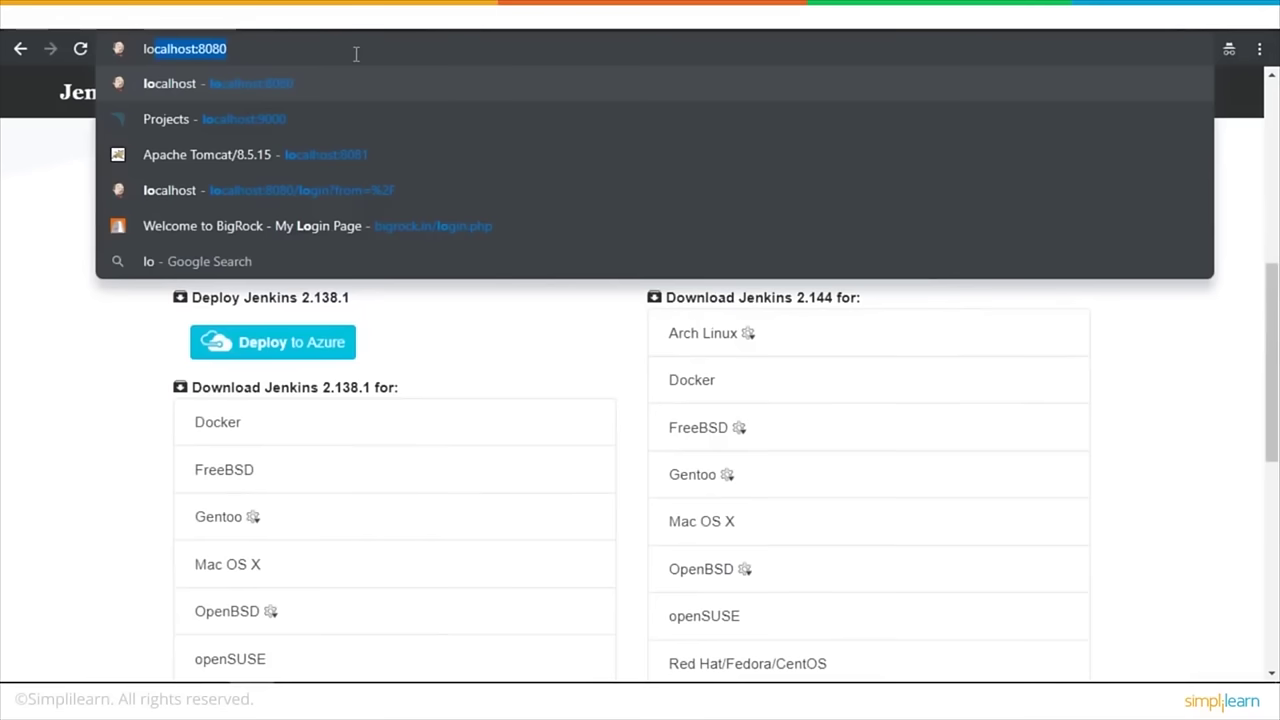
key(Down)
key(Up)
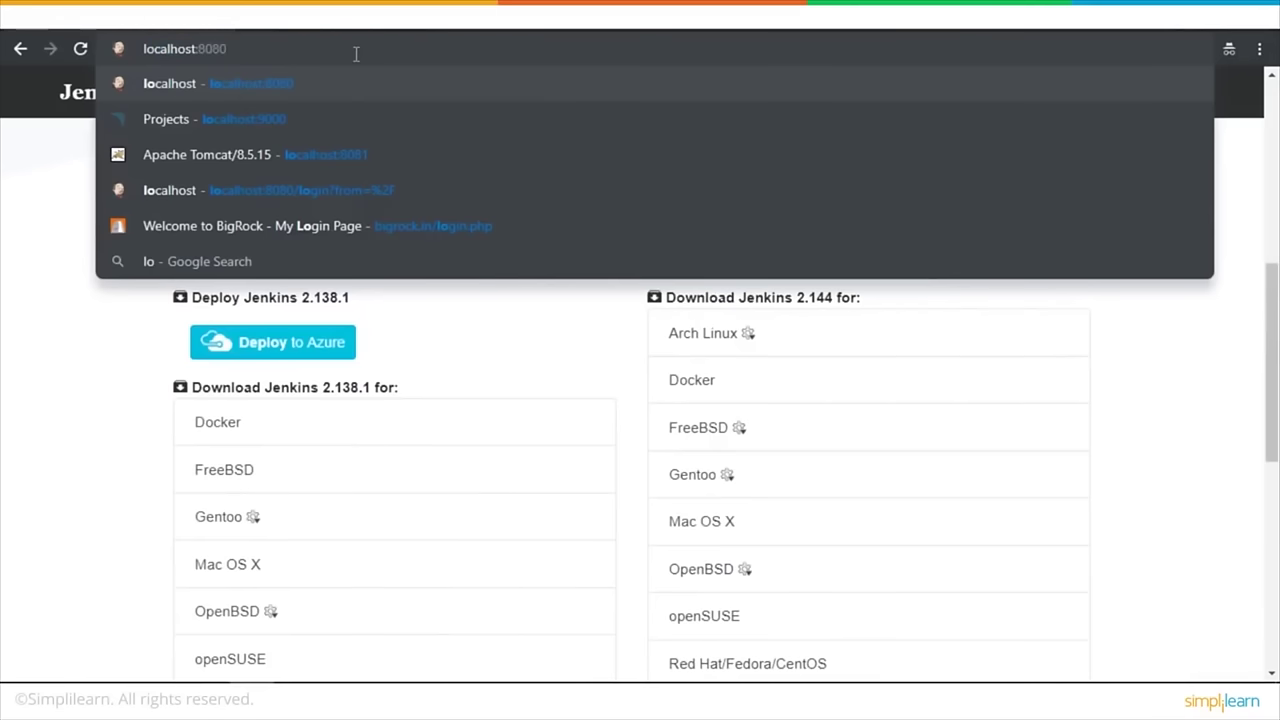
key(Return)
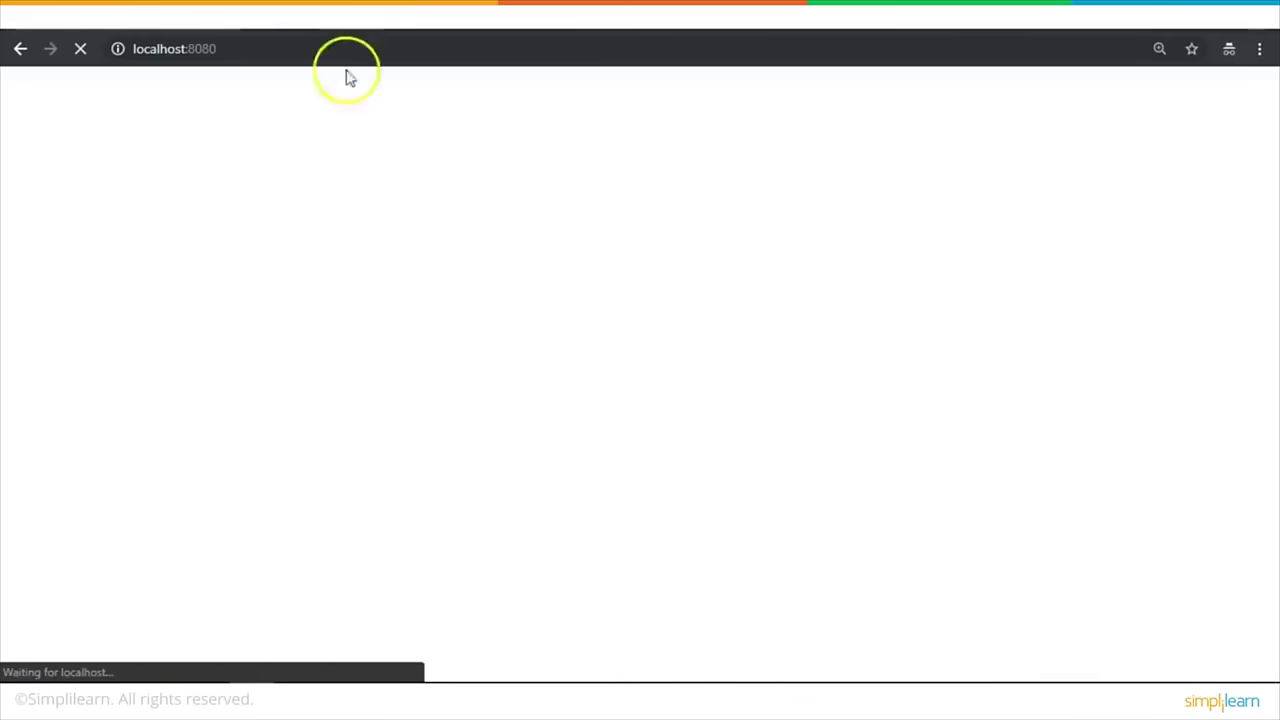
click(615, 193)
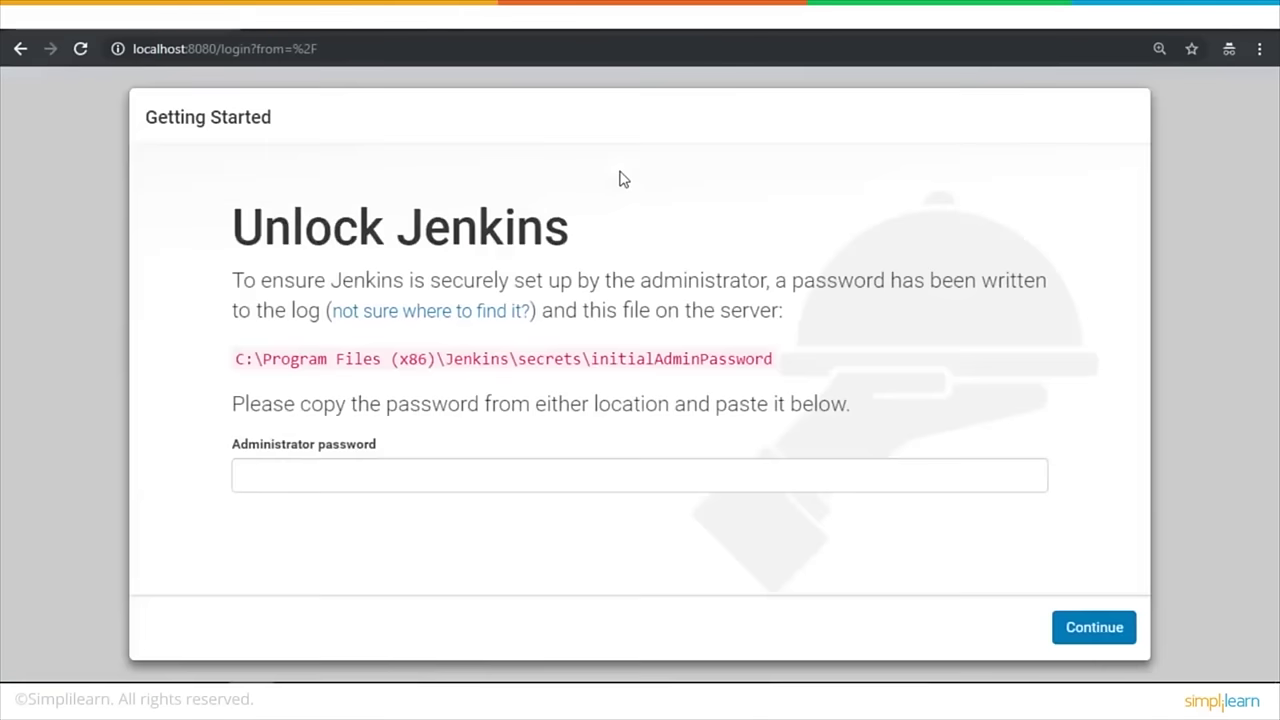
drag(231, 359, 783, 358)
key(ctrl+c)
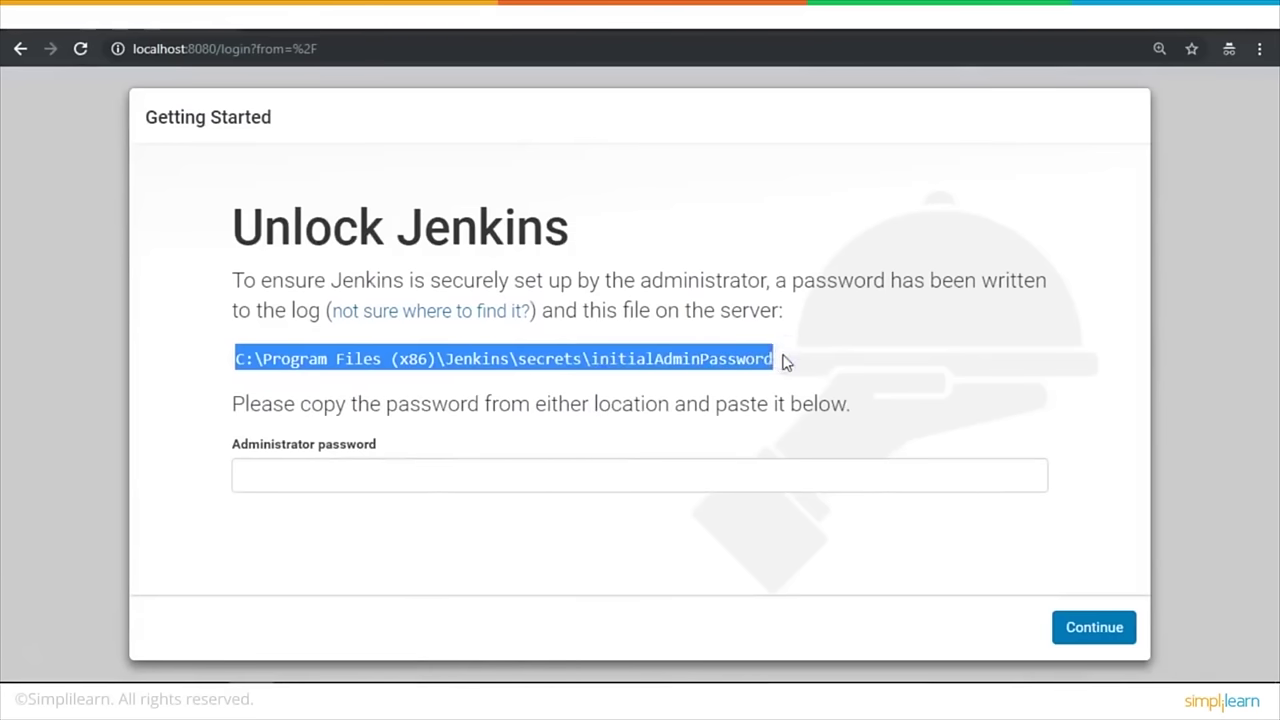
Step: Open the initialAdminPassword file in Notepad via File Explorer and copy the password
click(100, 614)
click(491, 146)
key(ctrl+v)
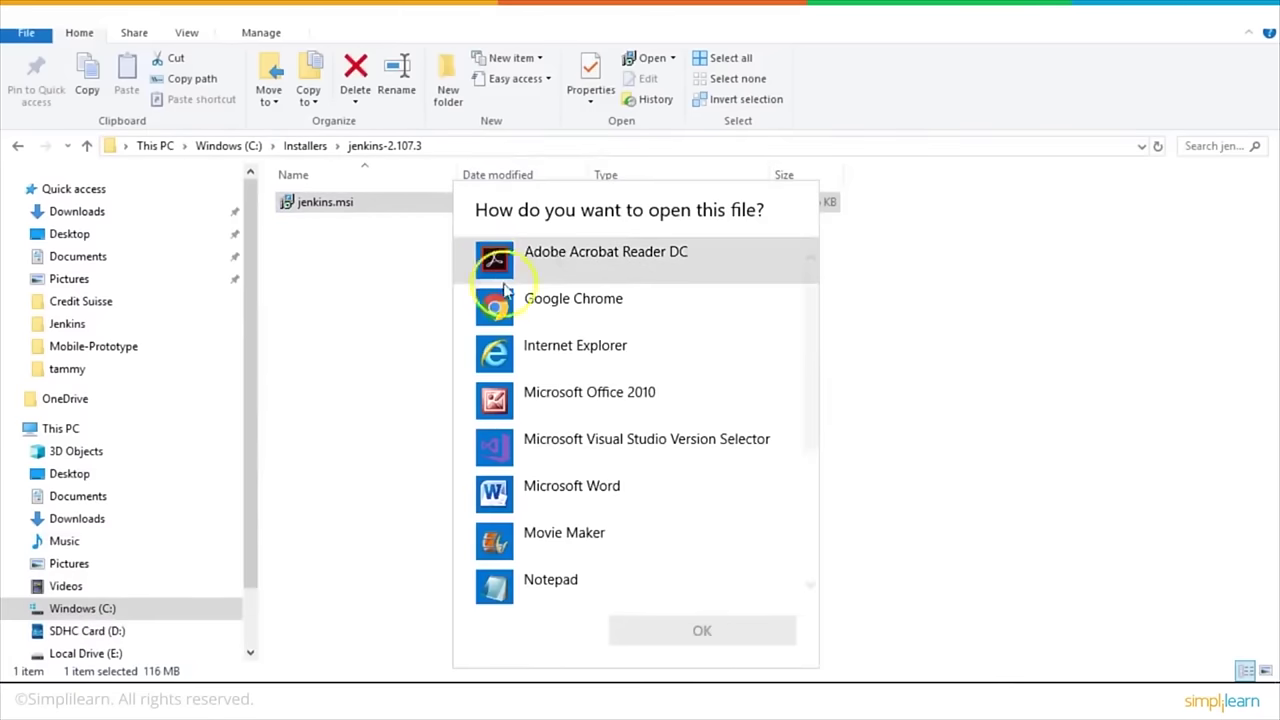
click(563, 590)
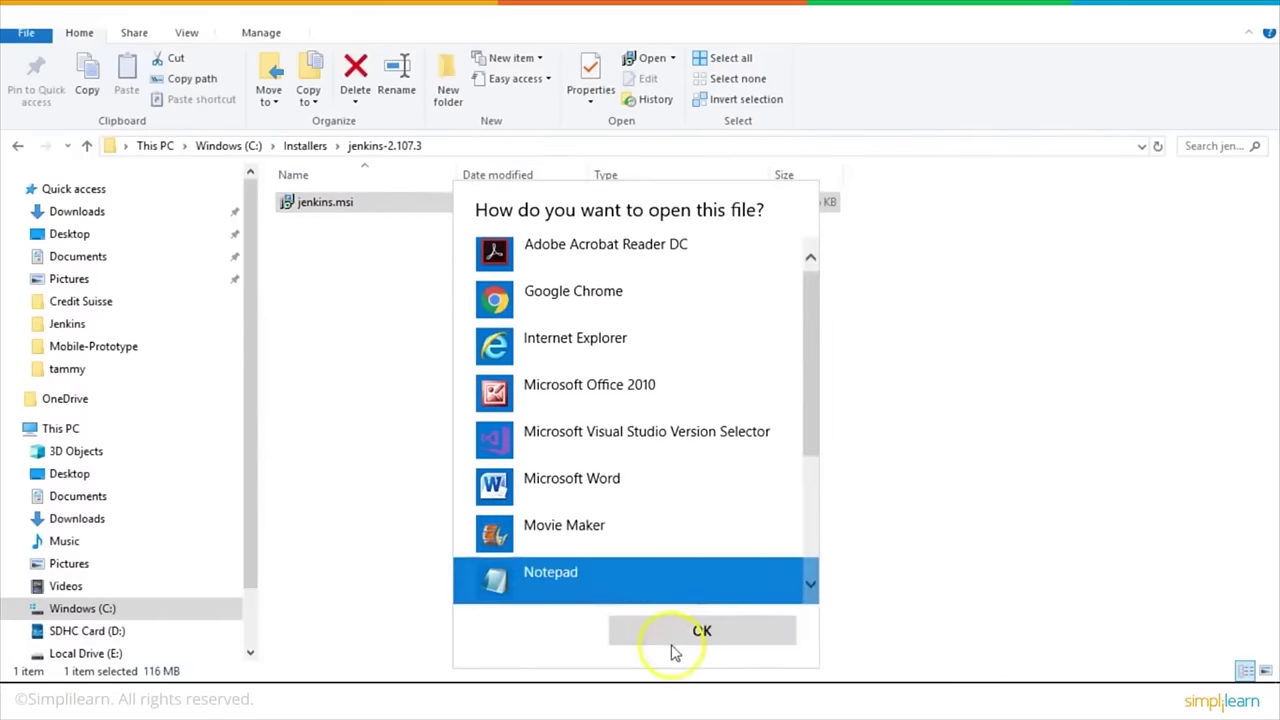
click(685, 632)
double_click(231, 70)
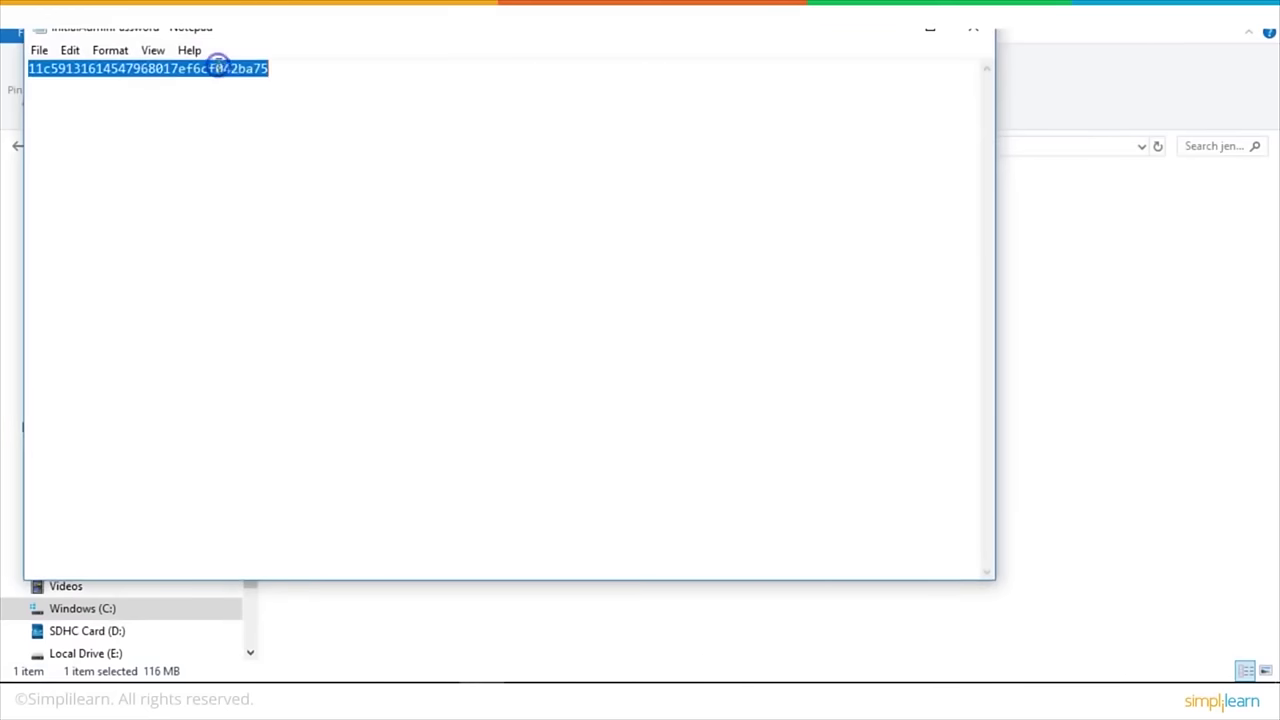
Step: Close Notepad, return to the Jenkins unlock page, and focus the password field
click(884, 33)
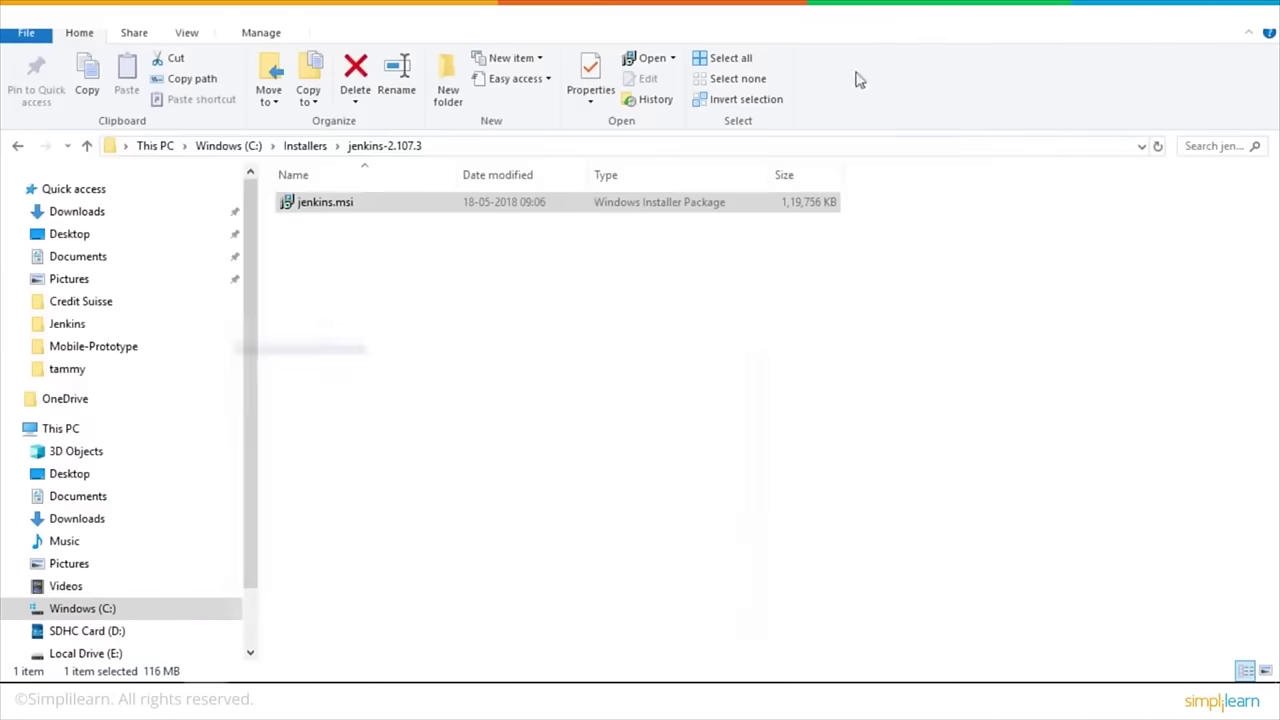
mouse_move(255, 680)
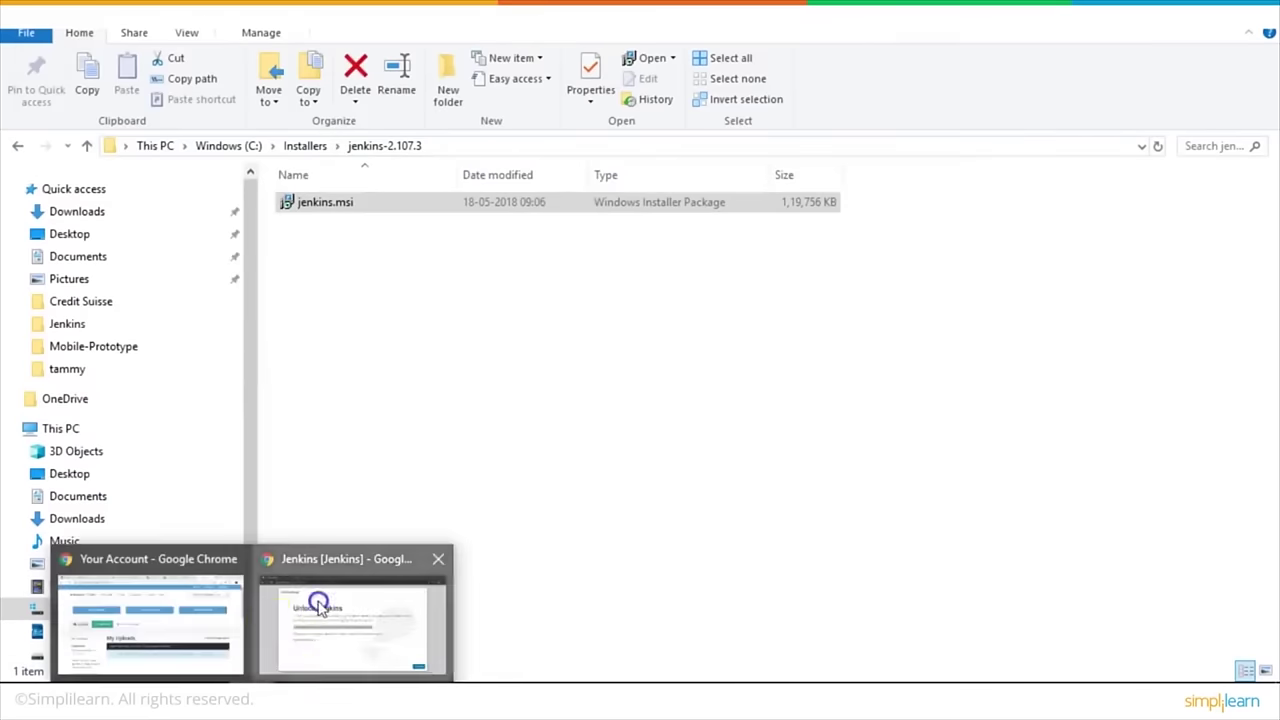
click(318, 600)
click(393, 473)
Step: Paste the copied admin password and continue to unlock Jenkins
key(ctrl+v)
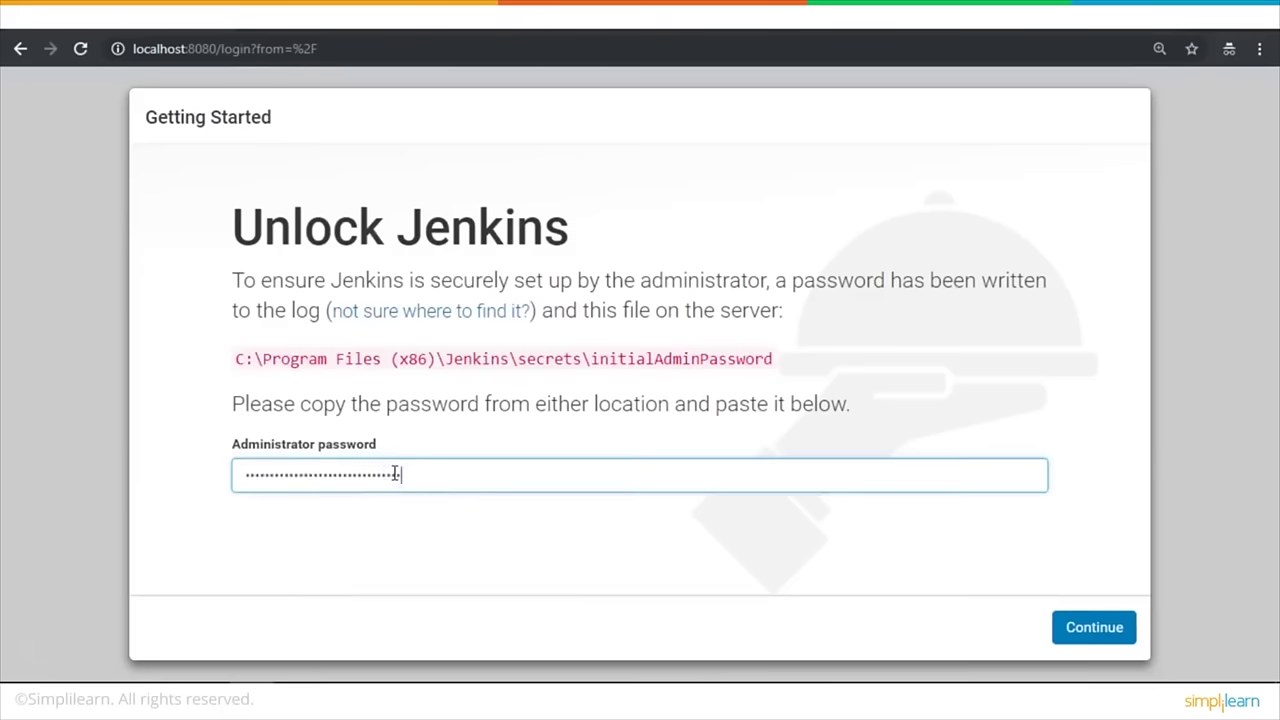
click(1094, 627)
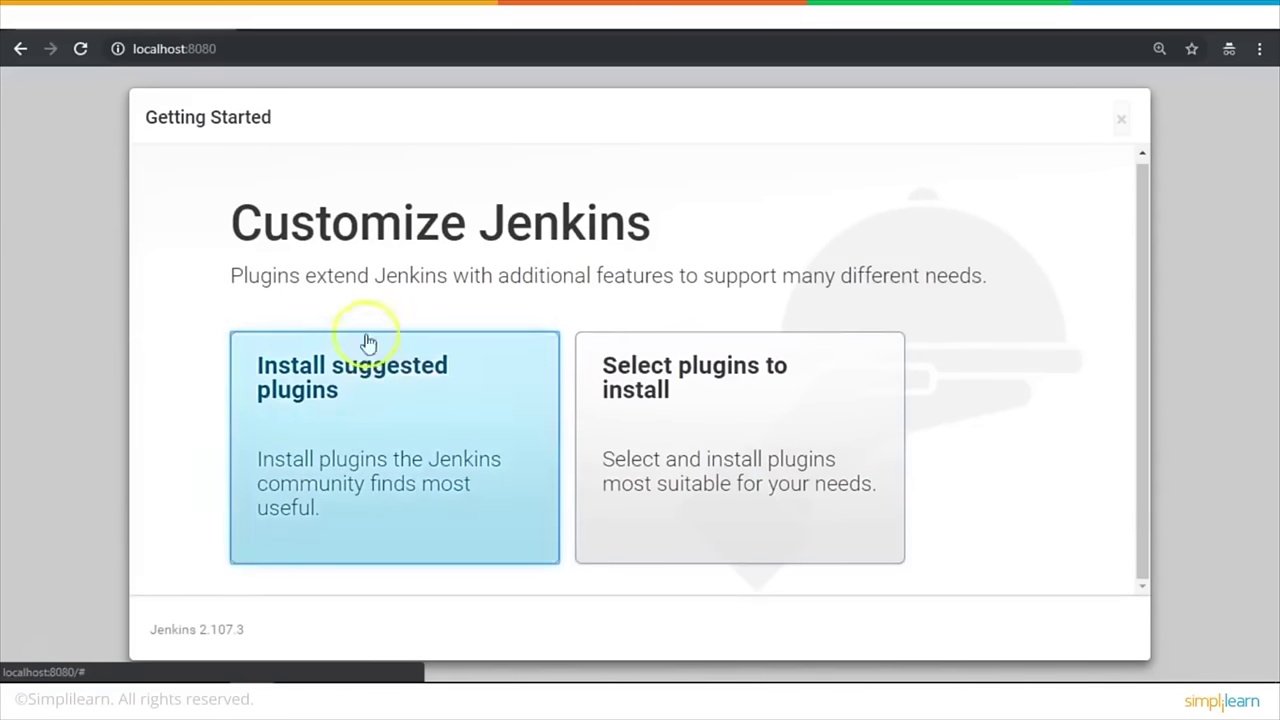
Step: Install the suggested plugins and wait until the Create First Admin User form appears
click(338, 375)
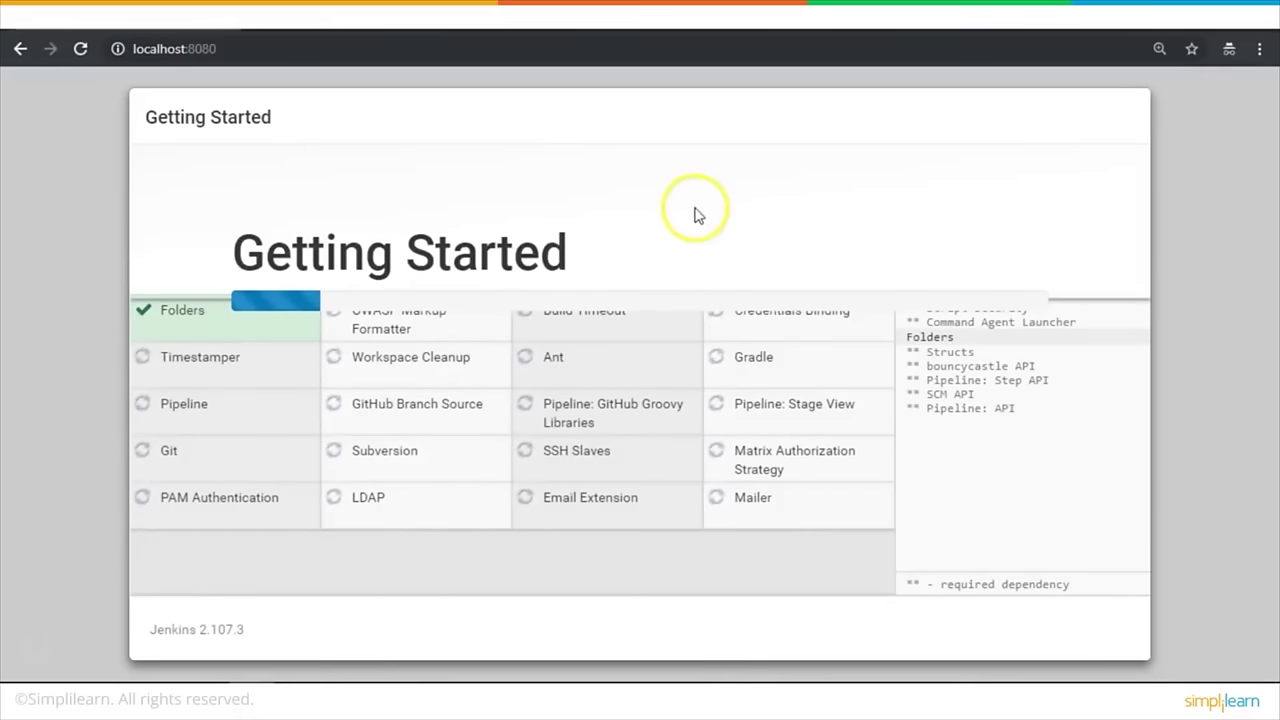
click(347, 383)
click(486, 223)
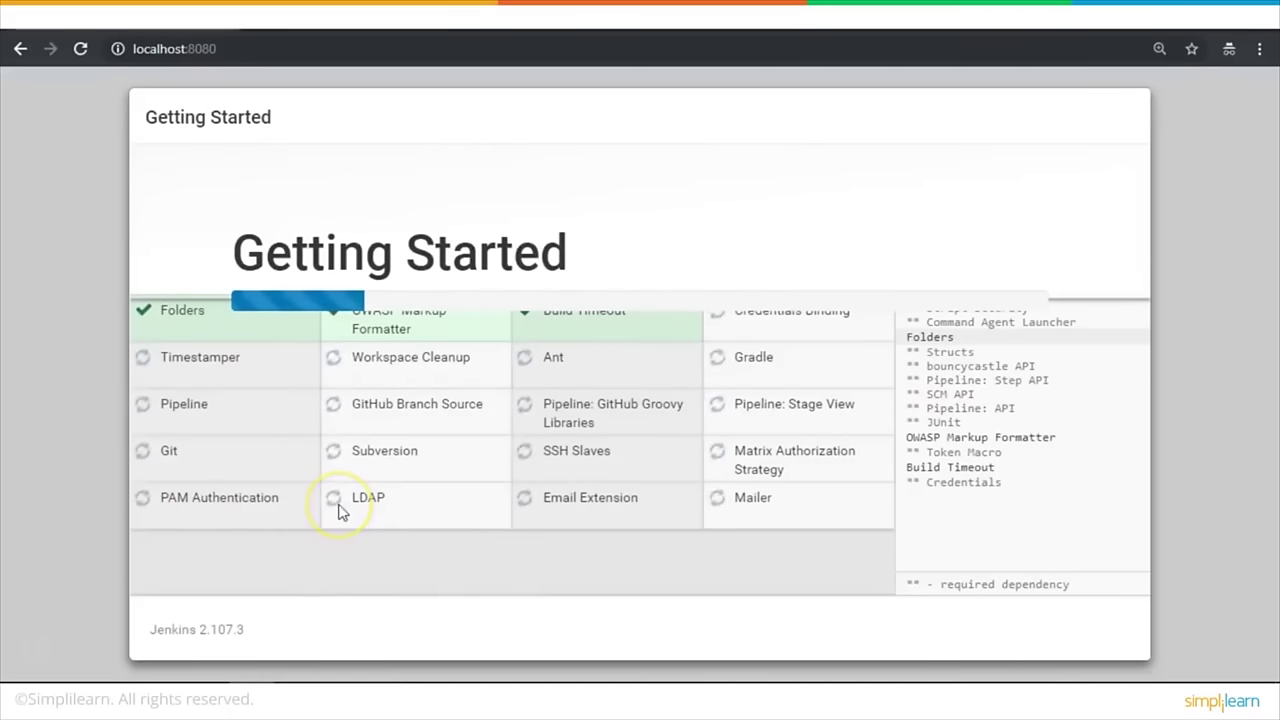
click(811, 244)
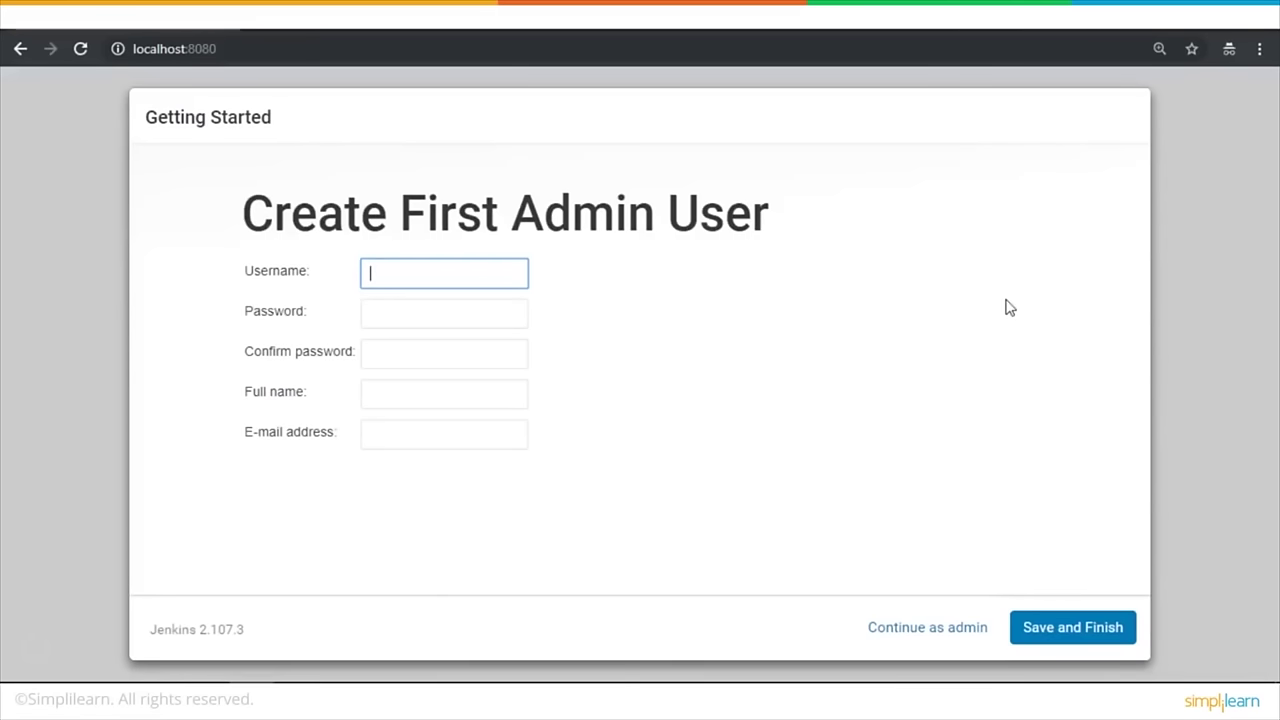
Step: Create admin user 'admin' with a password, full name and e-mail, then Save and Finish
text(admin)
key(Tab)
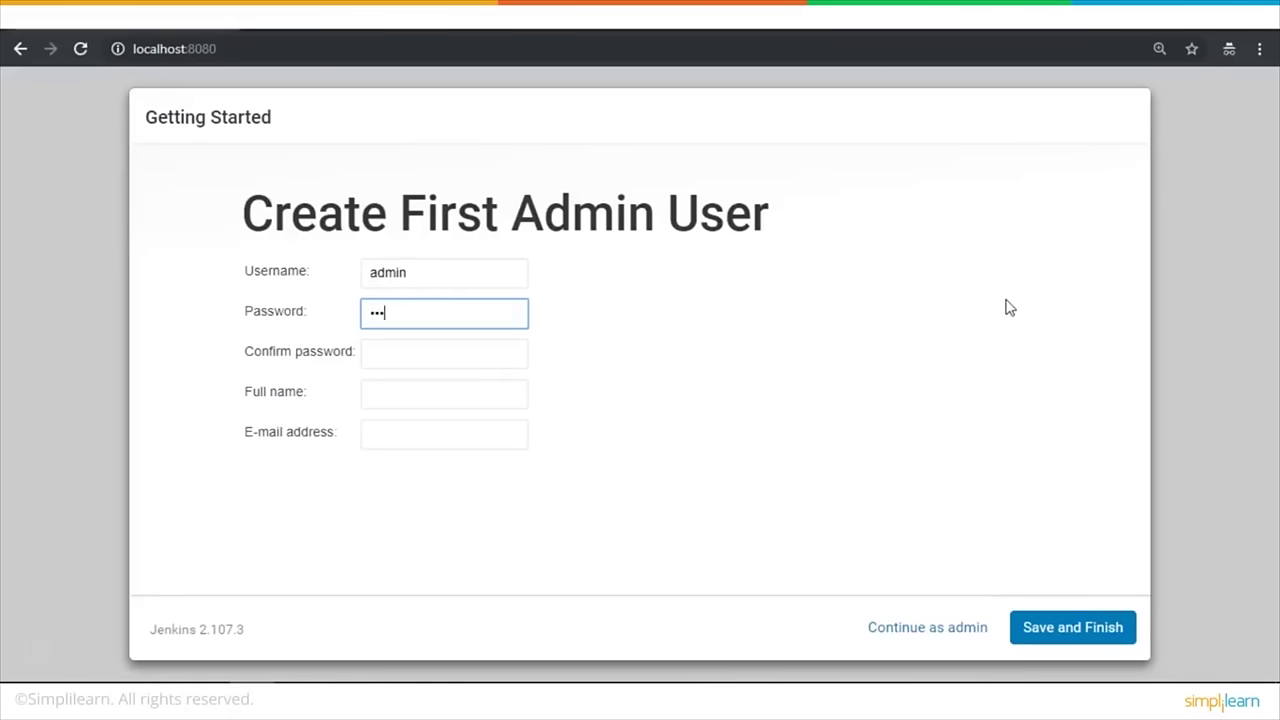
text(3)
key(Tab)
key(Tab)
text(Anand R)
key(Tab)
text(a@)
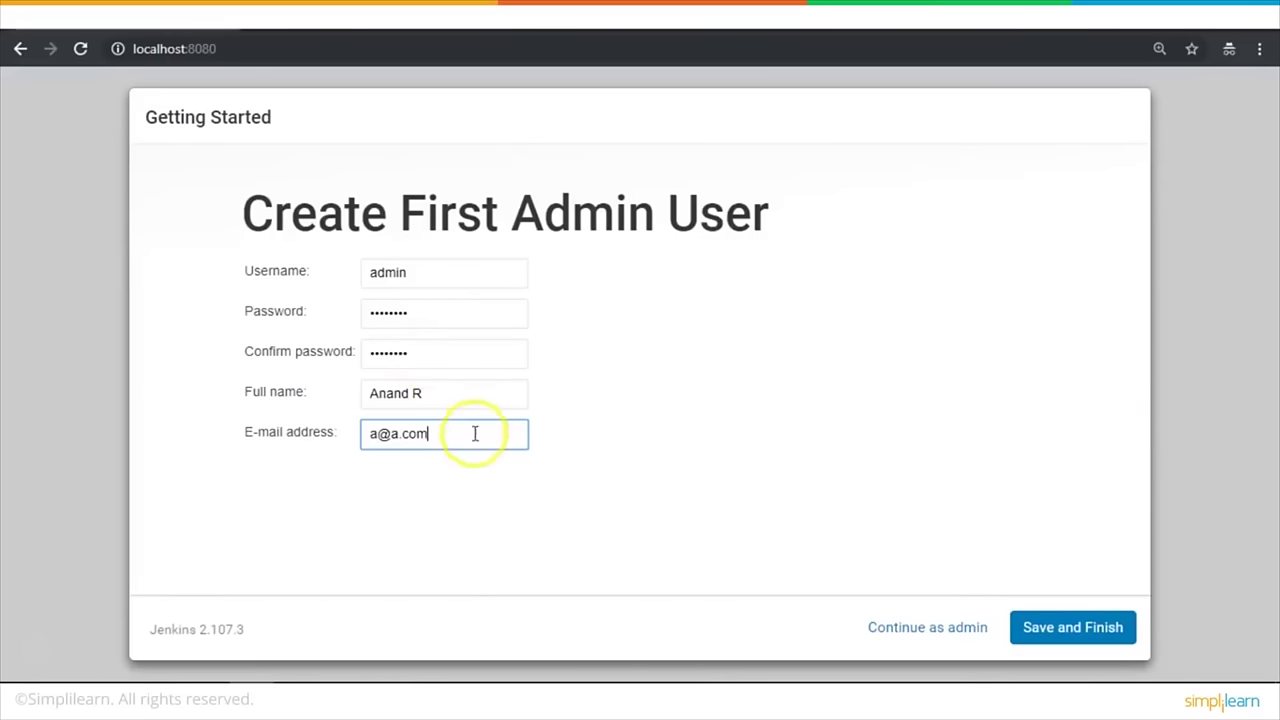
click(1059, 640)
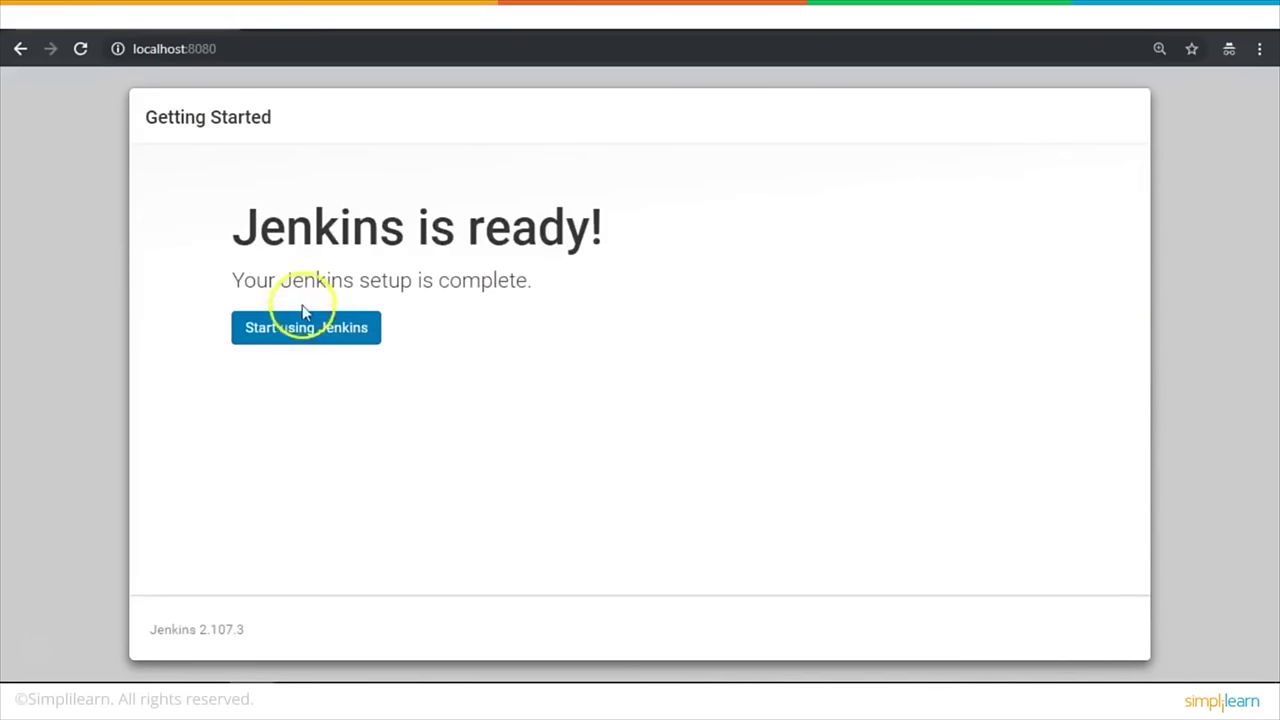
Step: Start using Jenkins, go to Manage Jenkins, and scroll through its configuration options
click(300, 335)
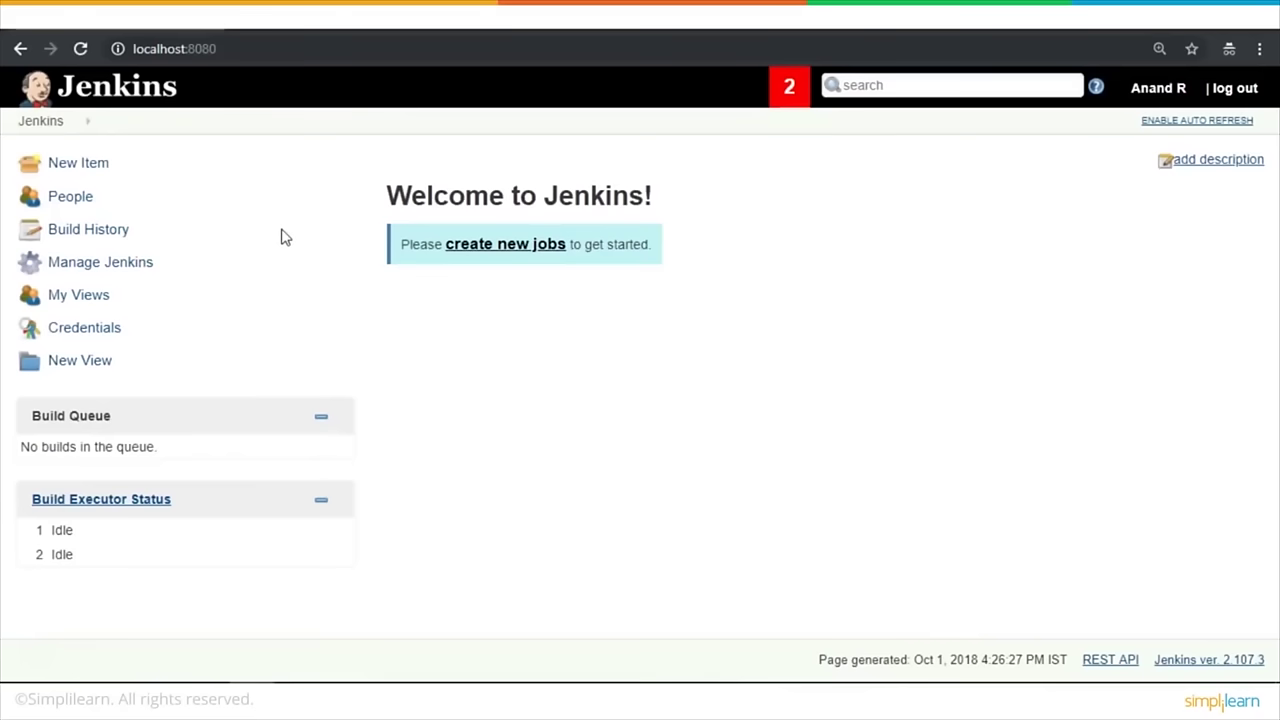
click(114, 266)
scroll(971, 383, down, 5)
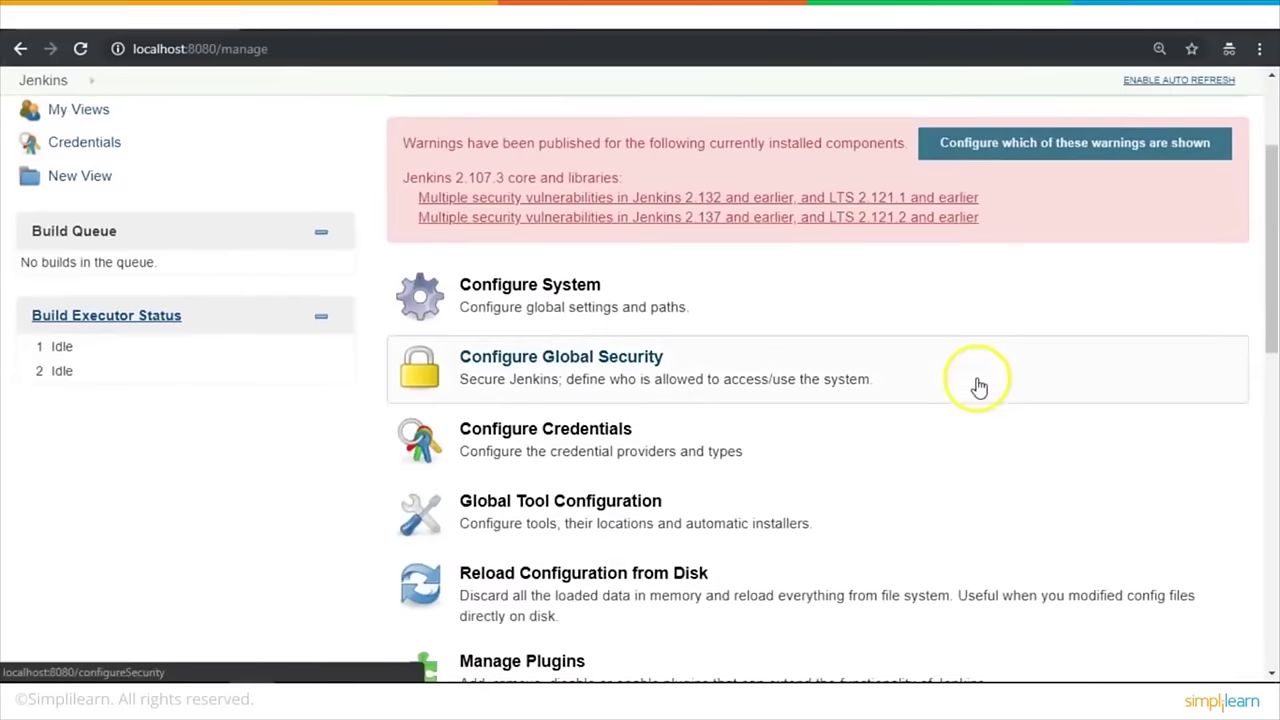
scroll(976, 379, up, 2)
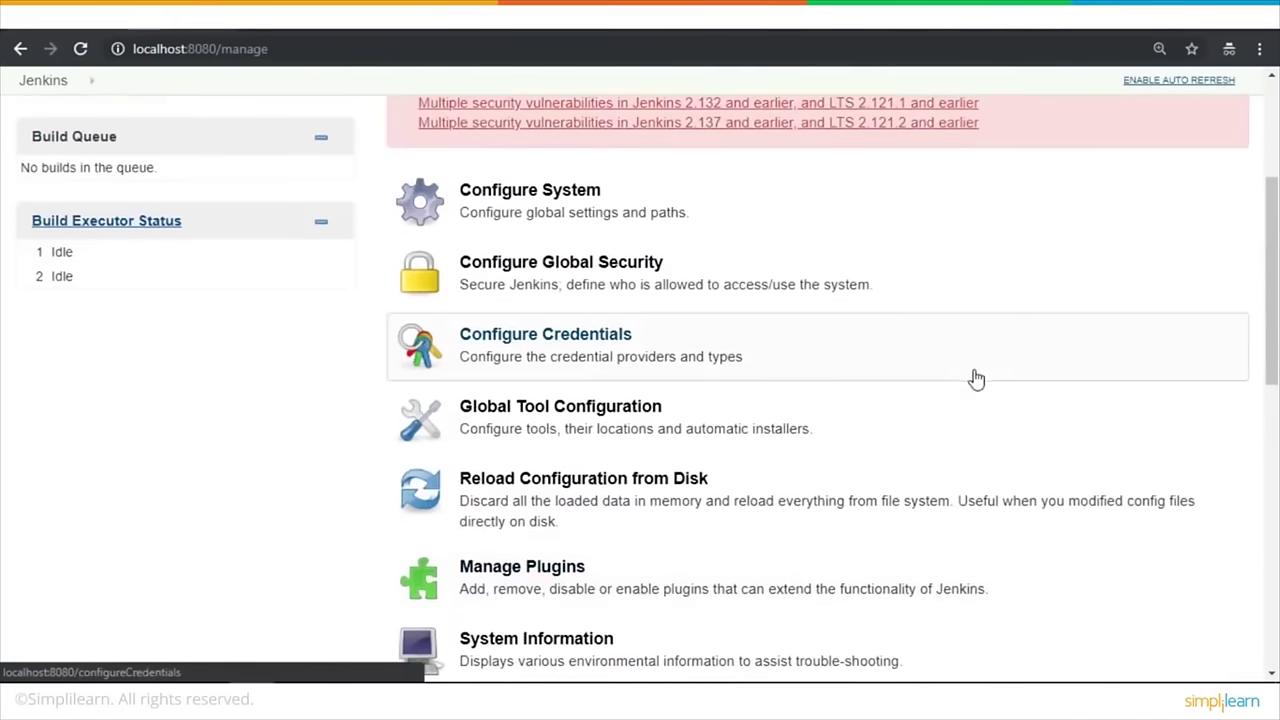
scroll(976, 379, down, 3)
scroll(1100, 349, down, 6)
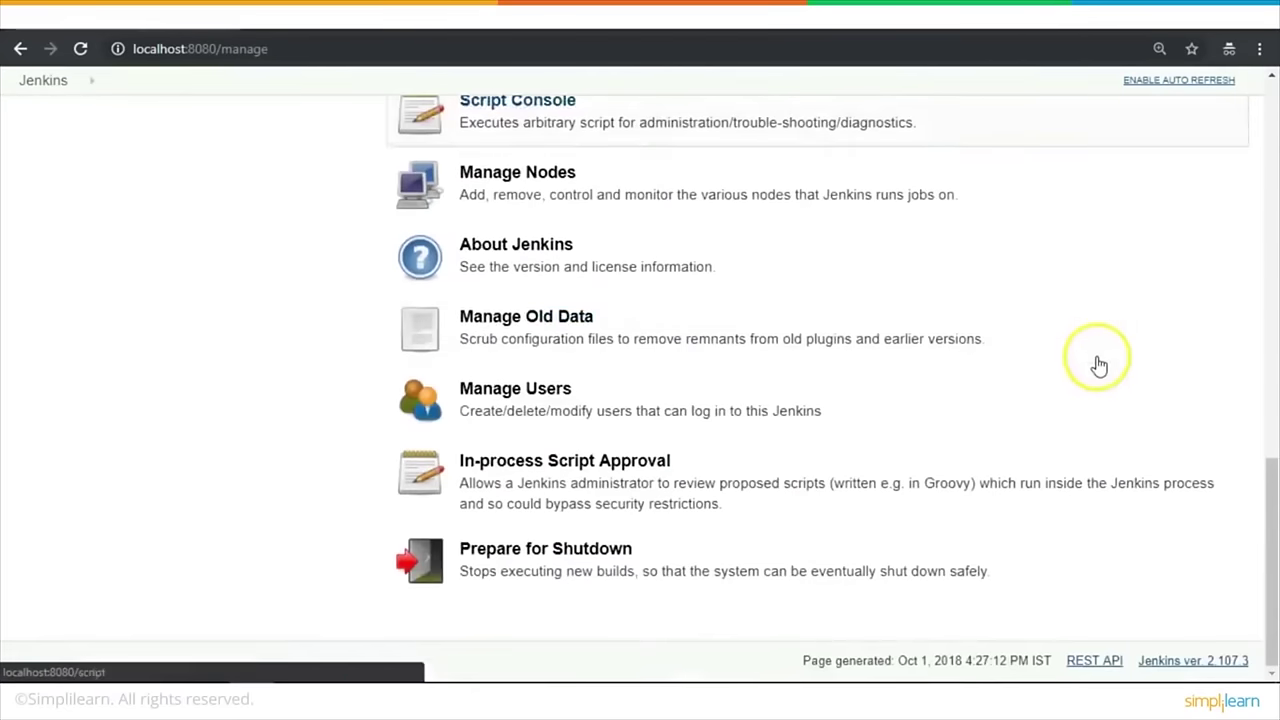
scroll(1100, 363, up, 10)
scroll(1091, 452, down, 2)
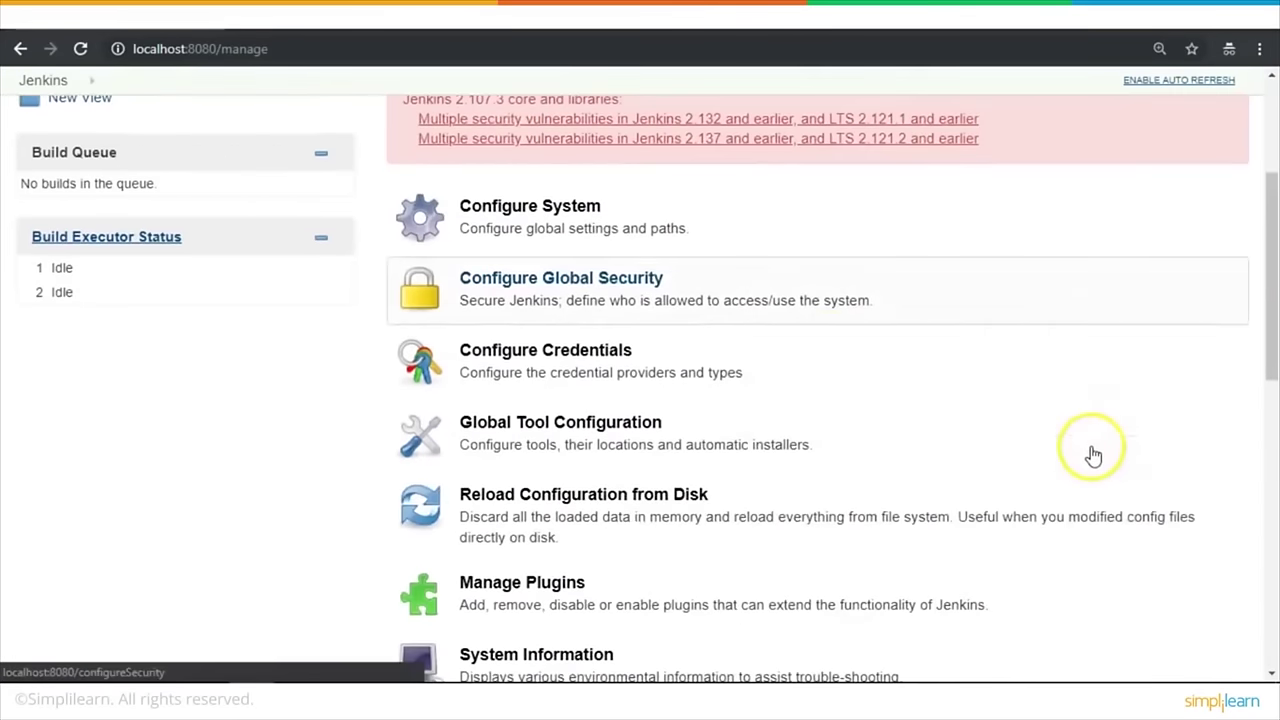
click(590, 236)
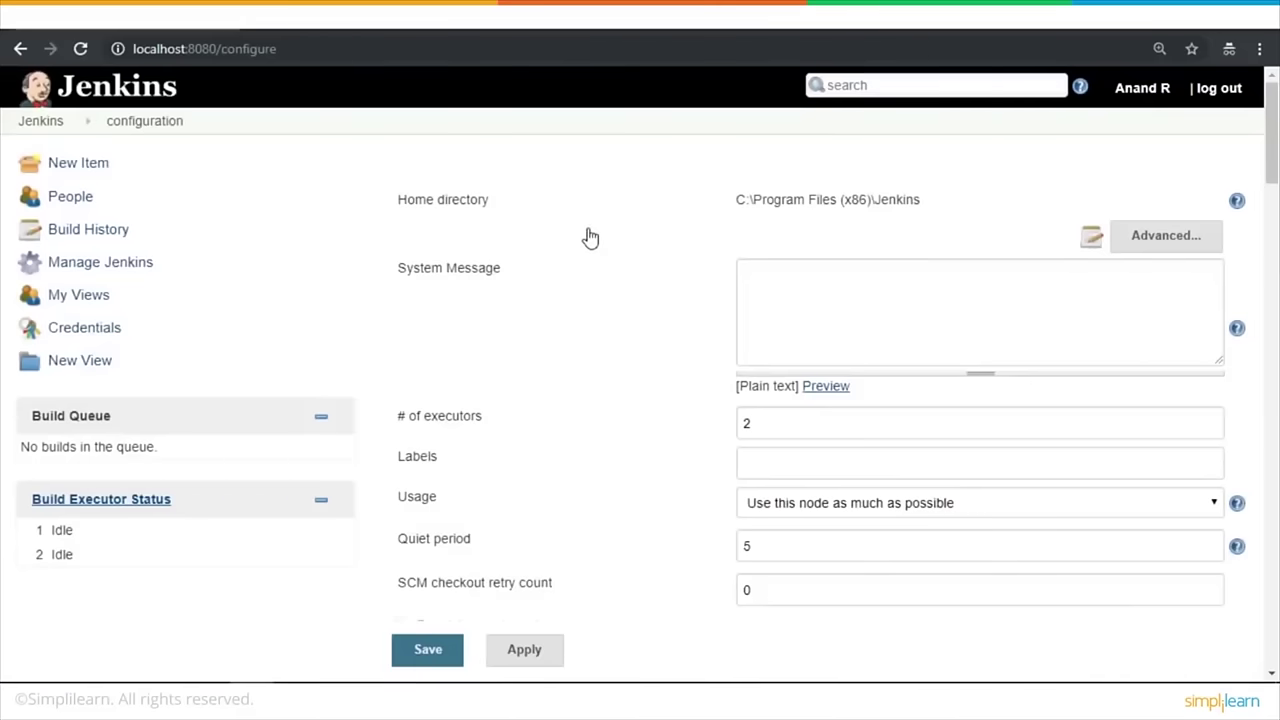
click(597, 337)
click(603, 340)
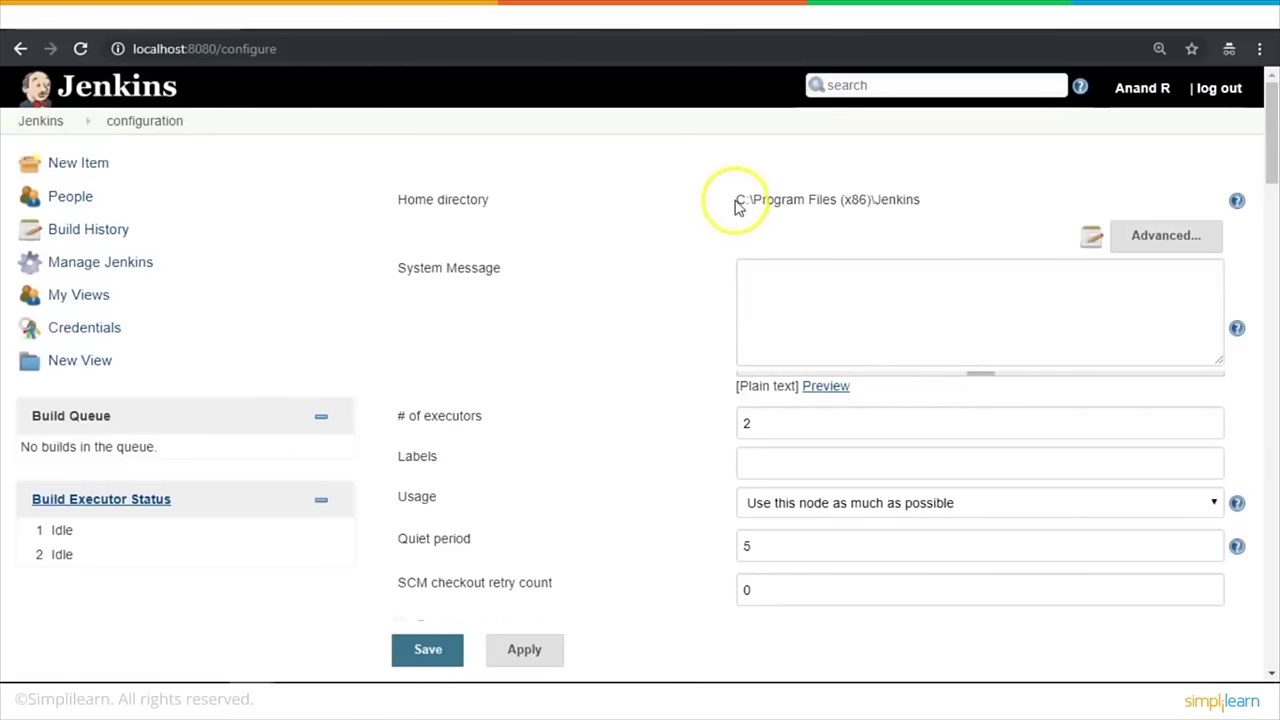
triple_click(915, 185)
triple_click(943, 211)
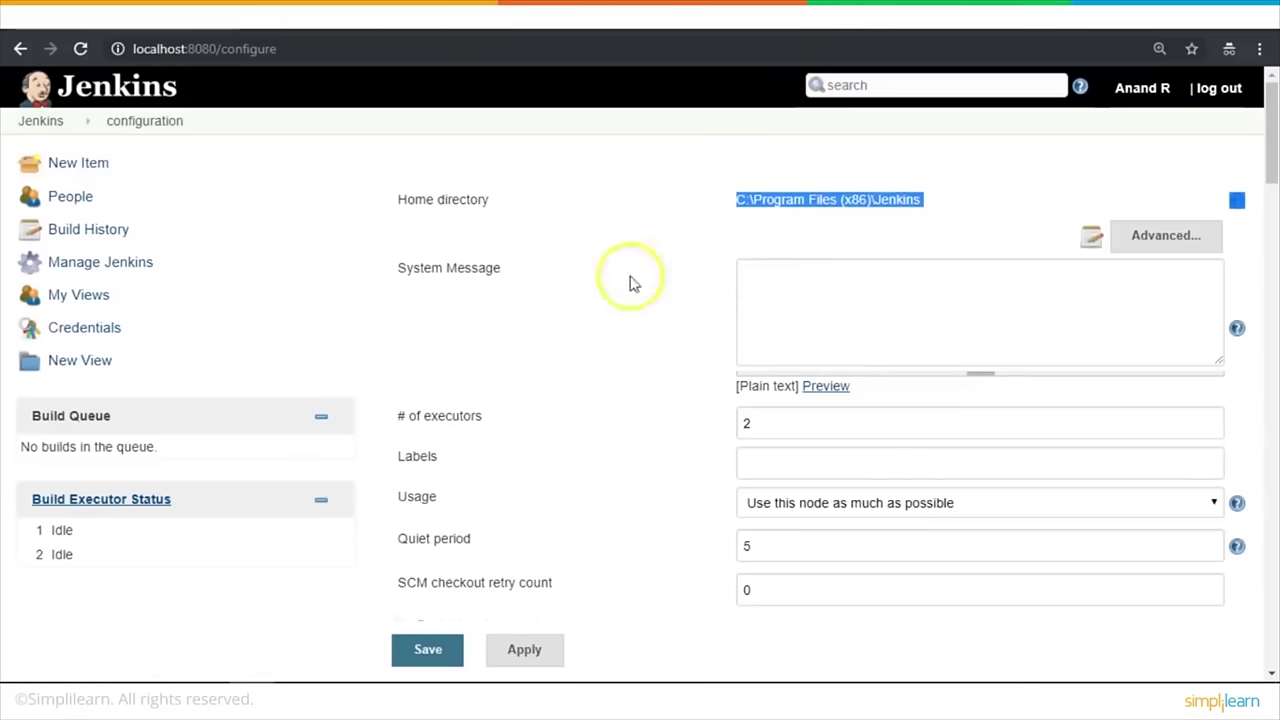
drag(398, 268, 503, 280)
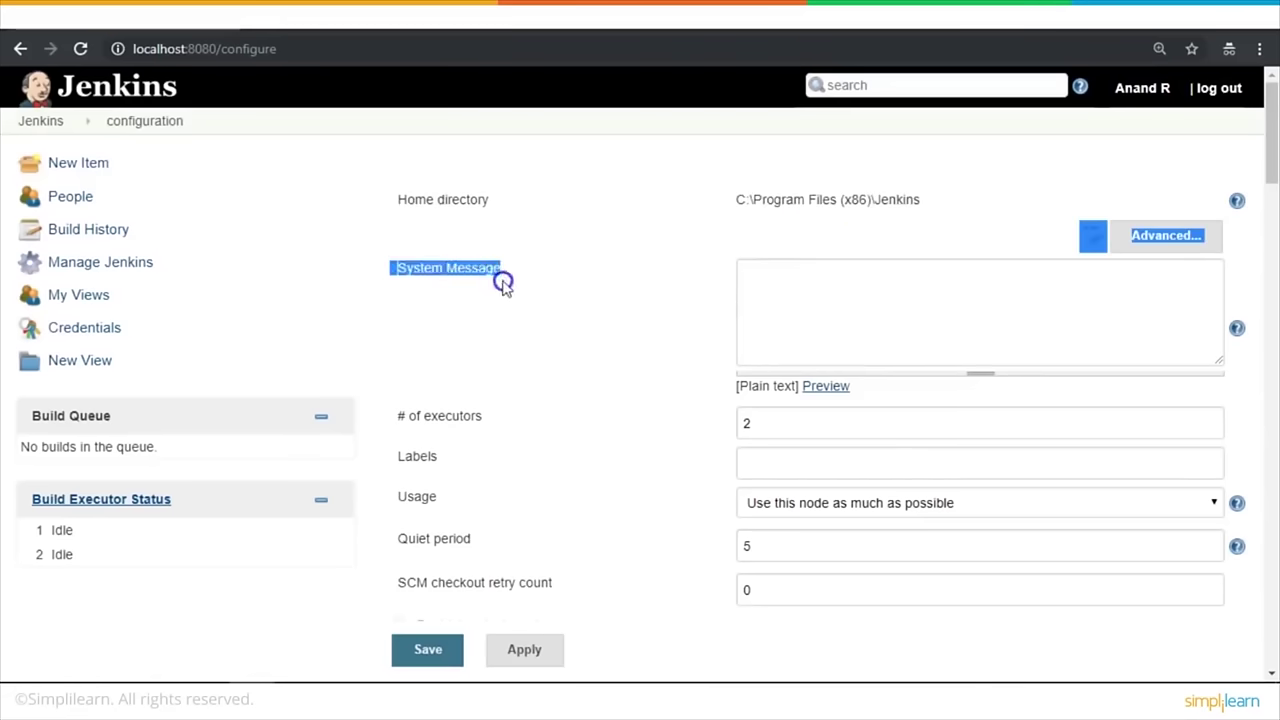
click(800, 286)
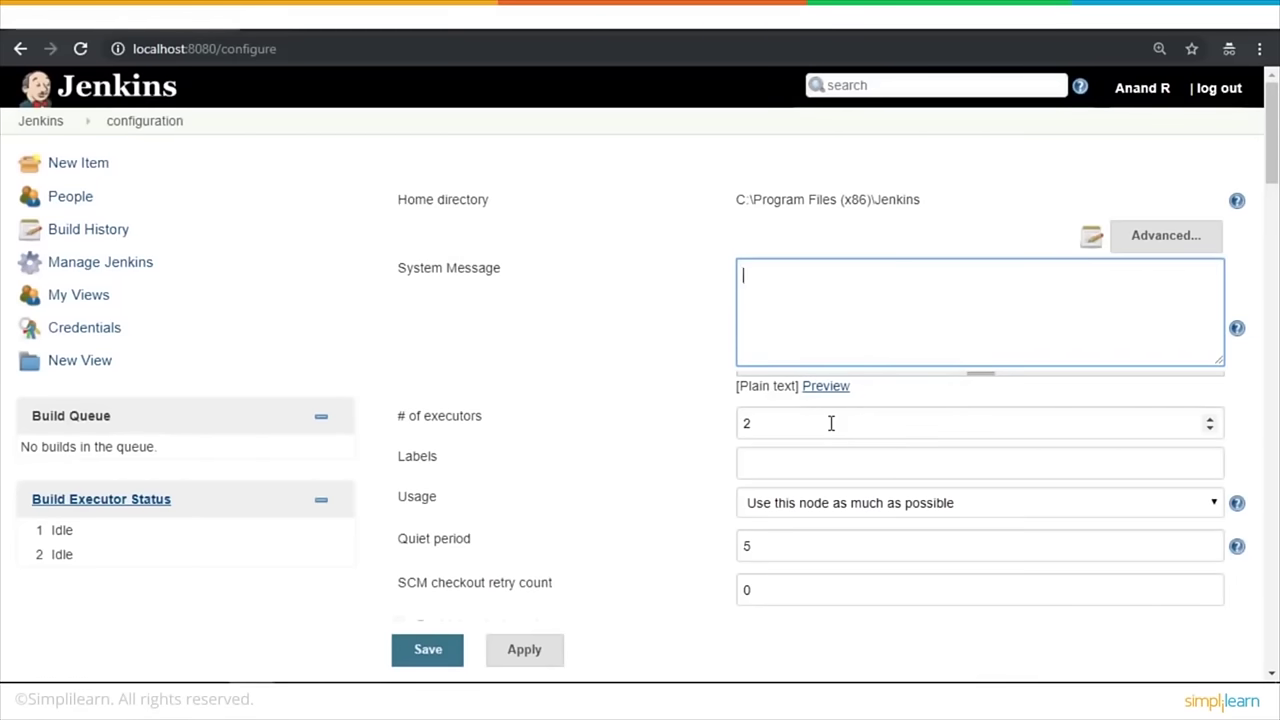
click(824, 412)
drag(760, 423, 603, 418)
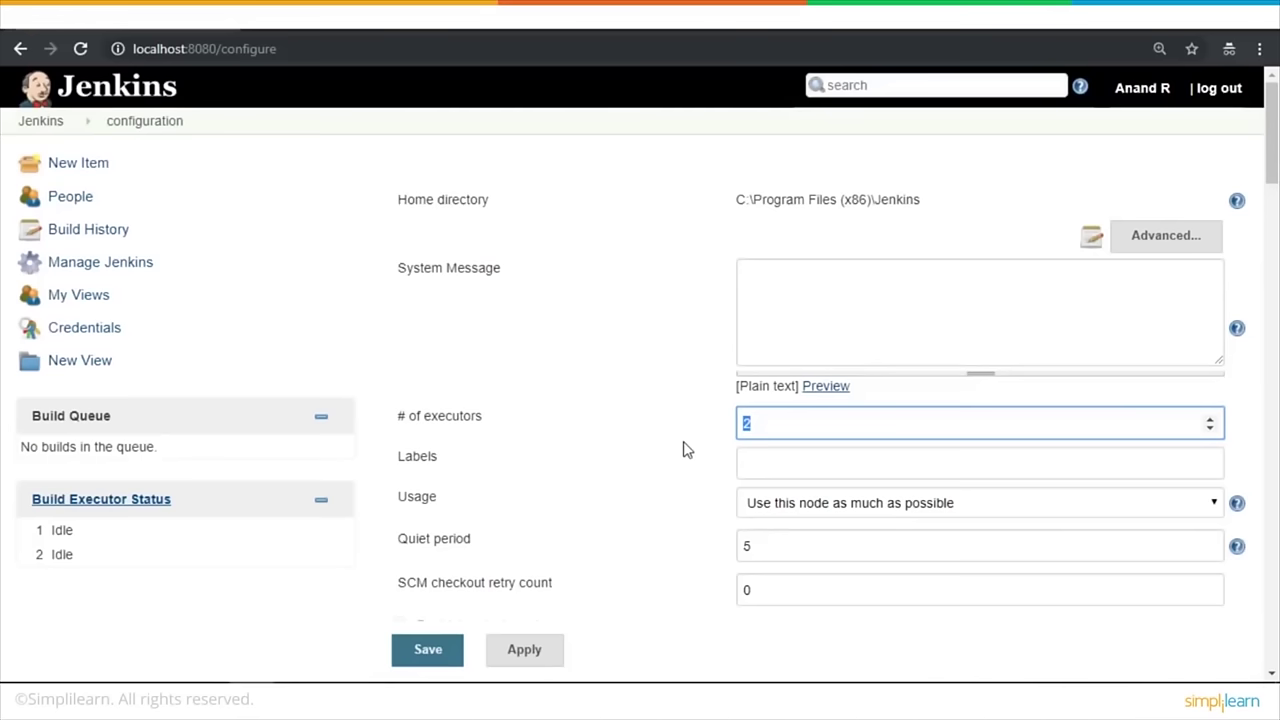
click(686, 351)
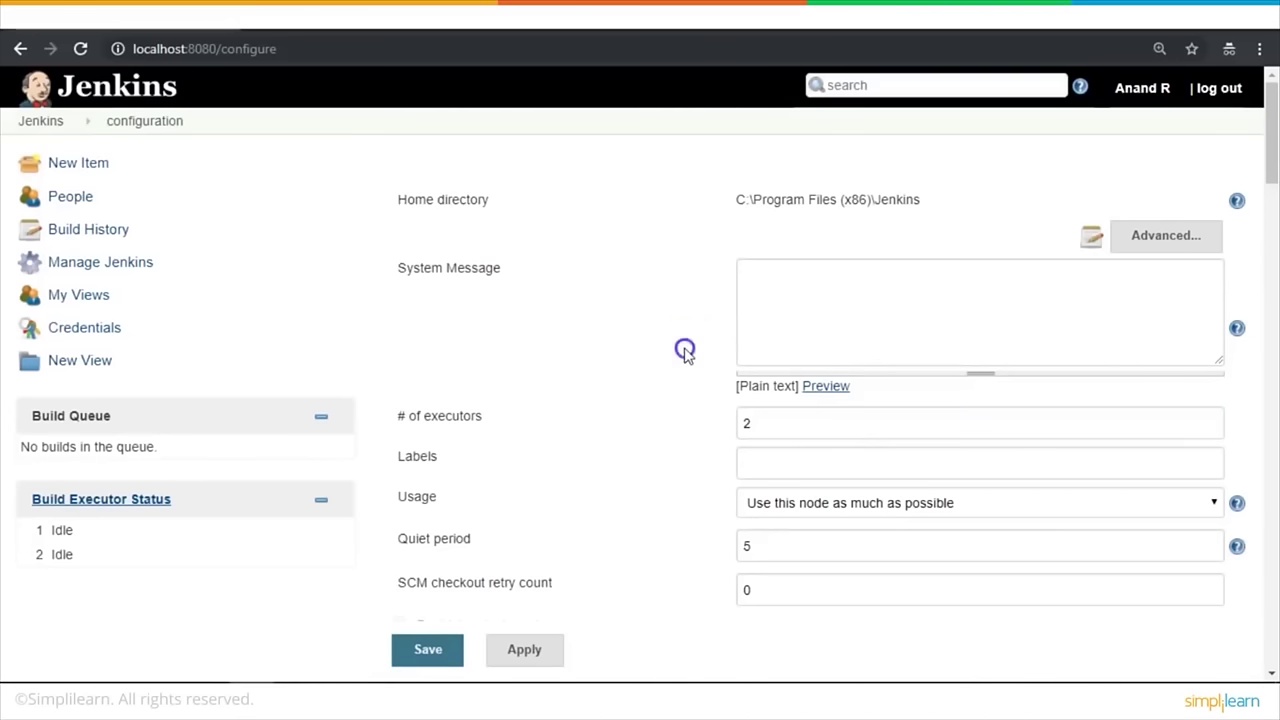
double_click(762, 422)
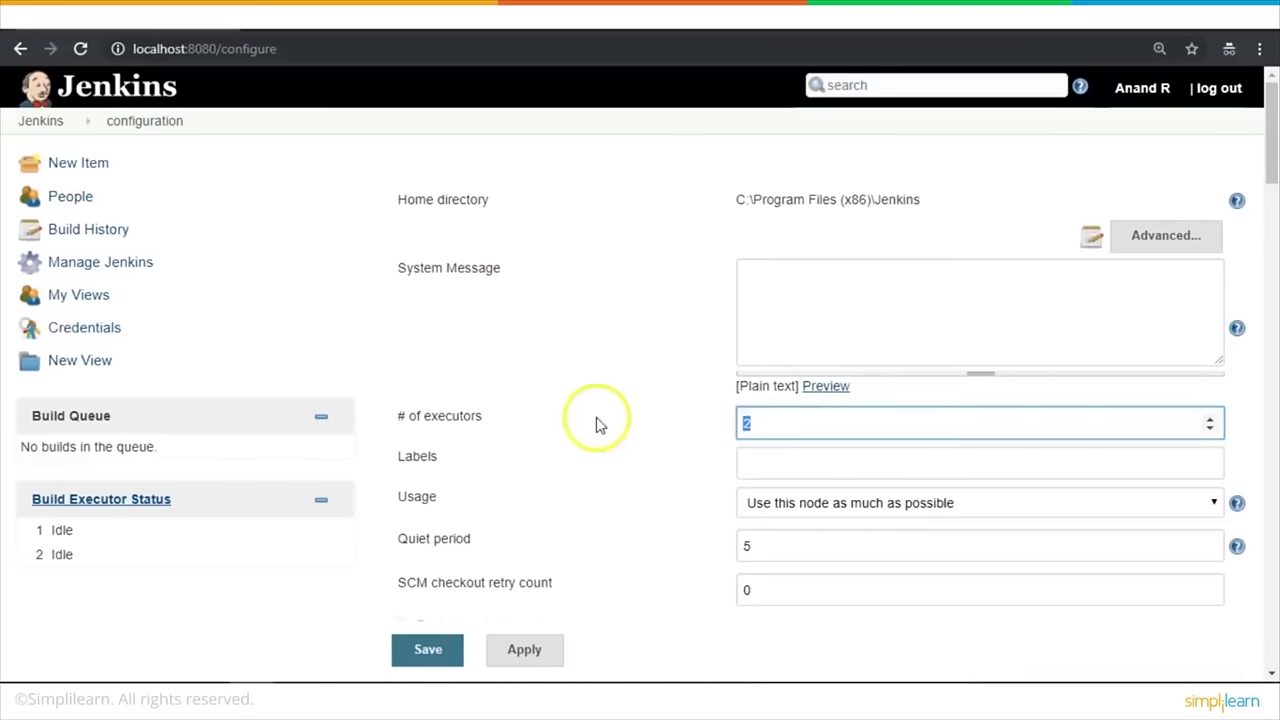
scroll(595, 425, down, 1)
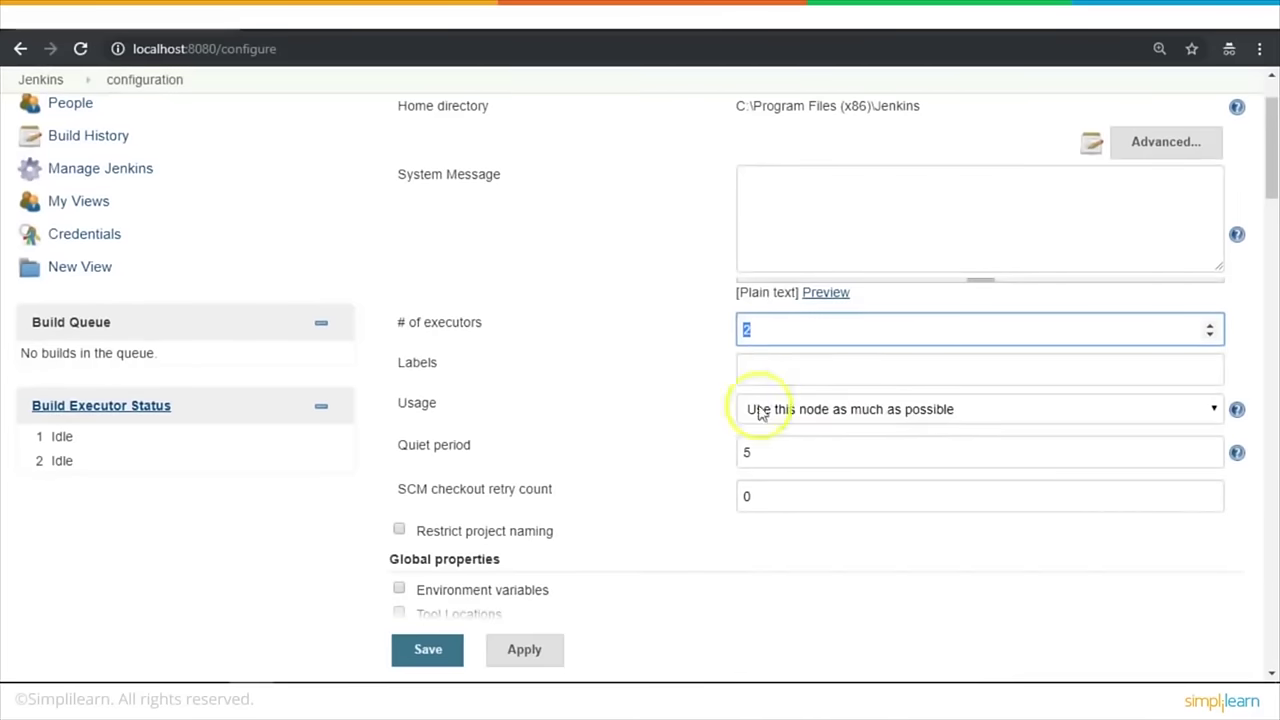
scroll(617, 428, down, 1)
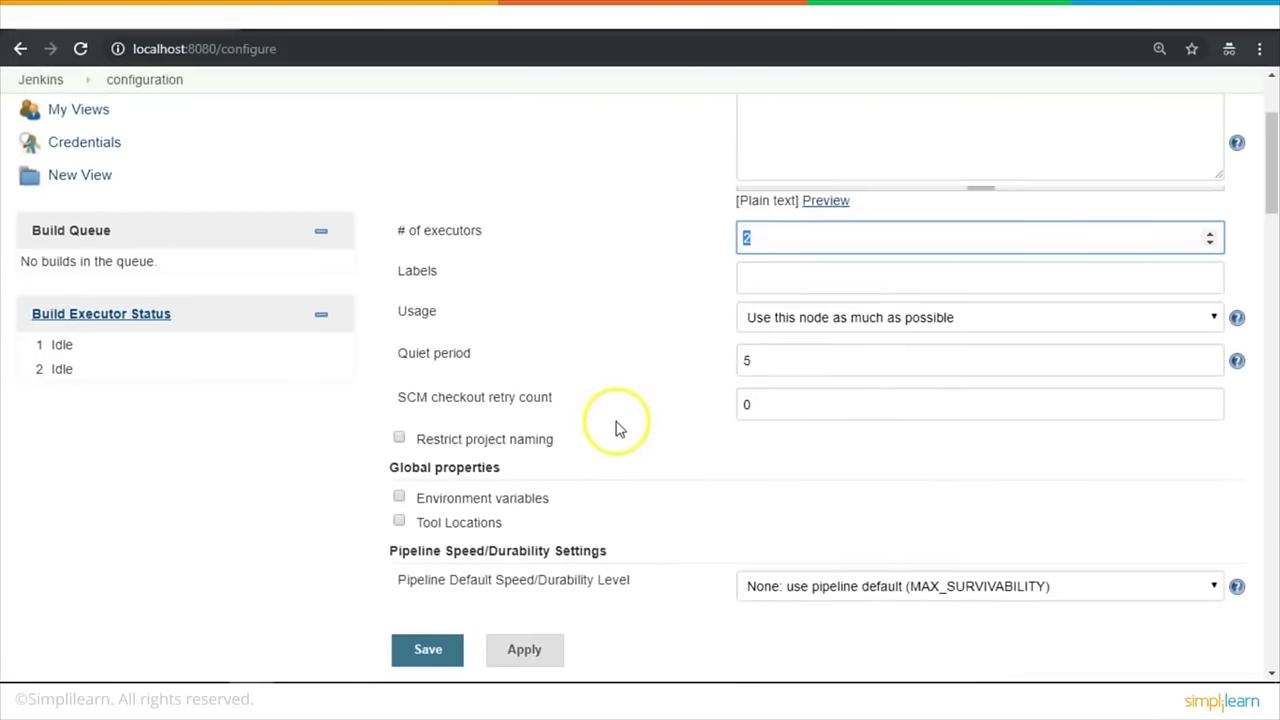
click(884, 316)
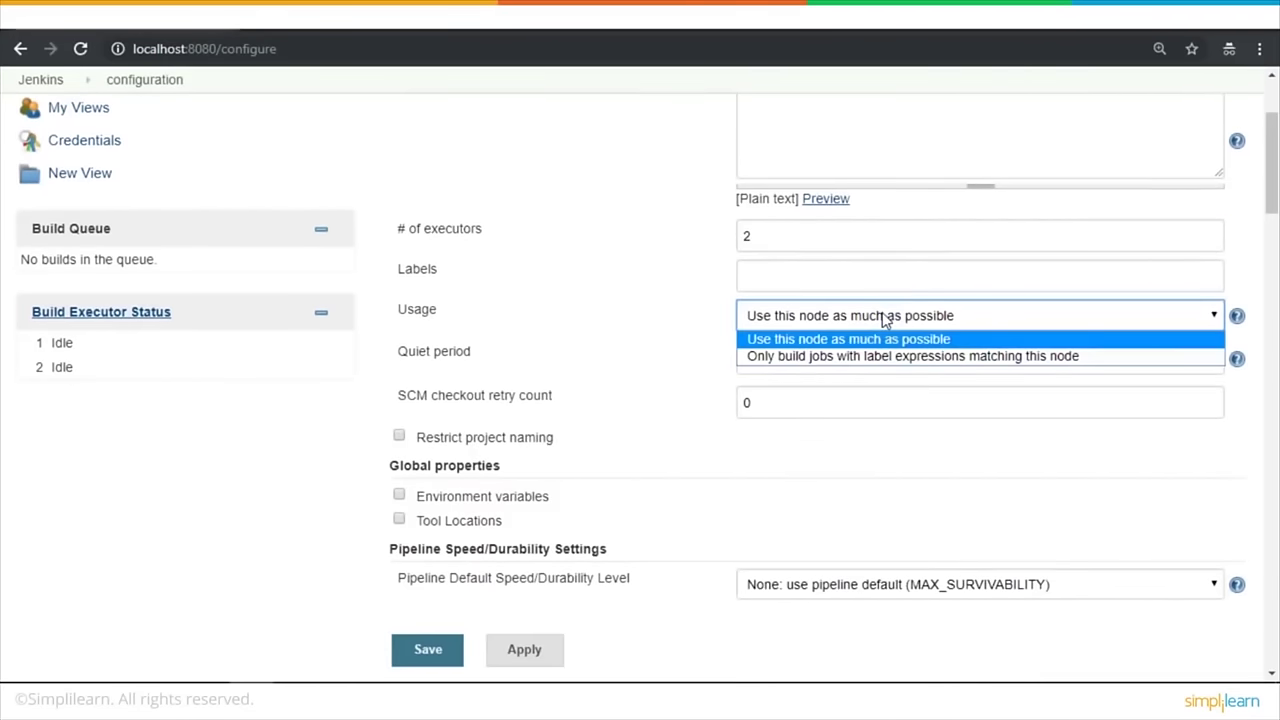
click(872, 339)
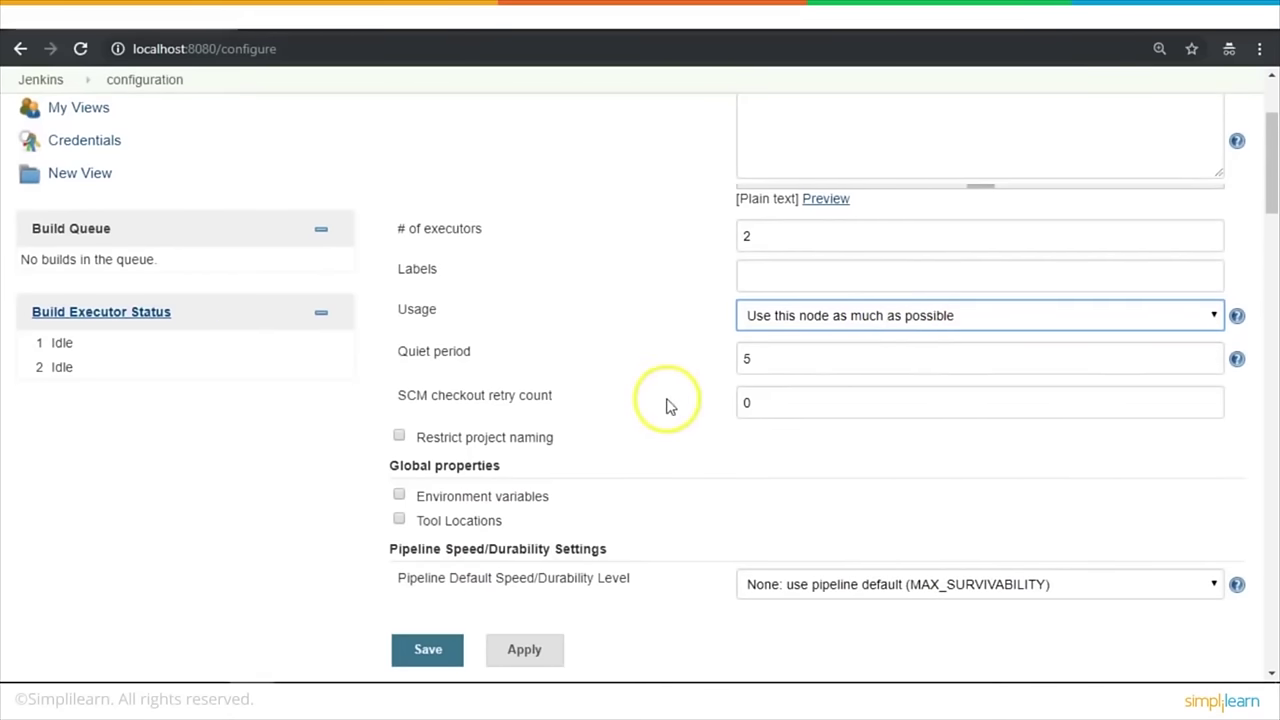
scroll(664, 405, down, 1)
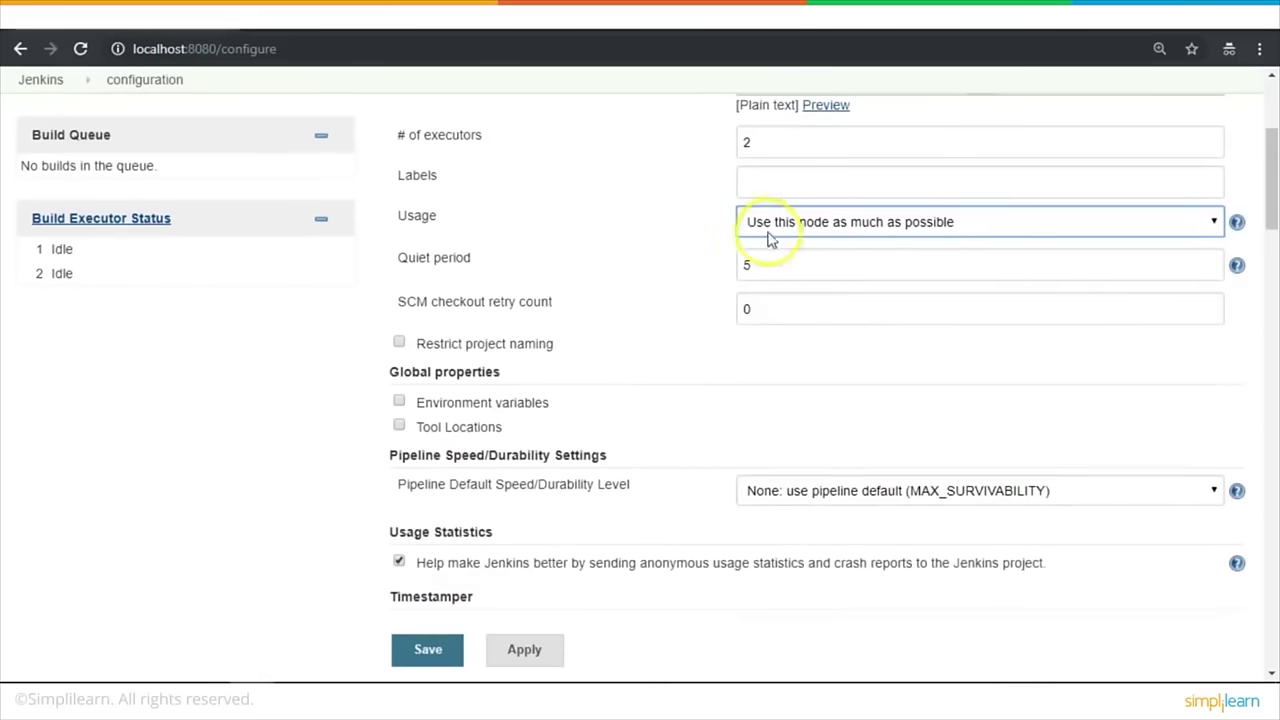
scroll(1171, 343, up, 2)
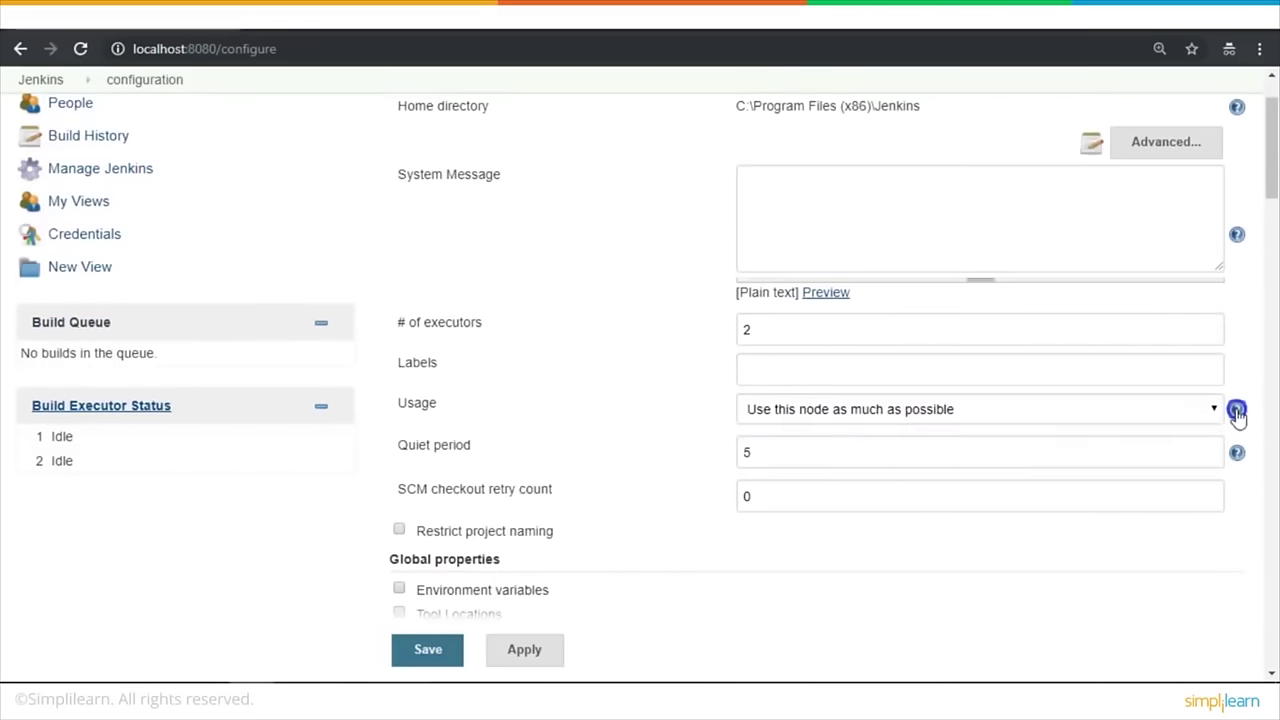
click(1237, 411)
scroll(748, 375, down, 2)
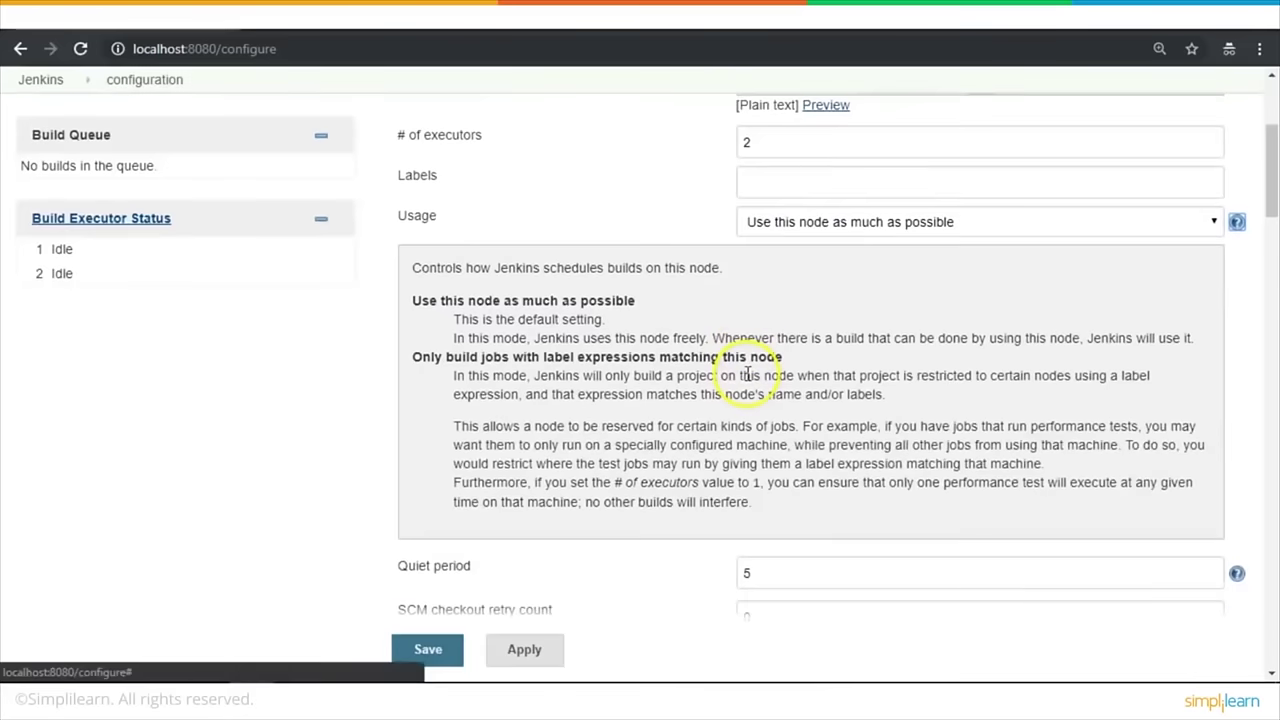
click(1237, 223)
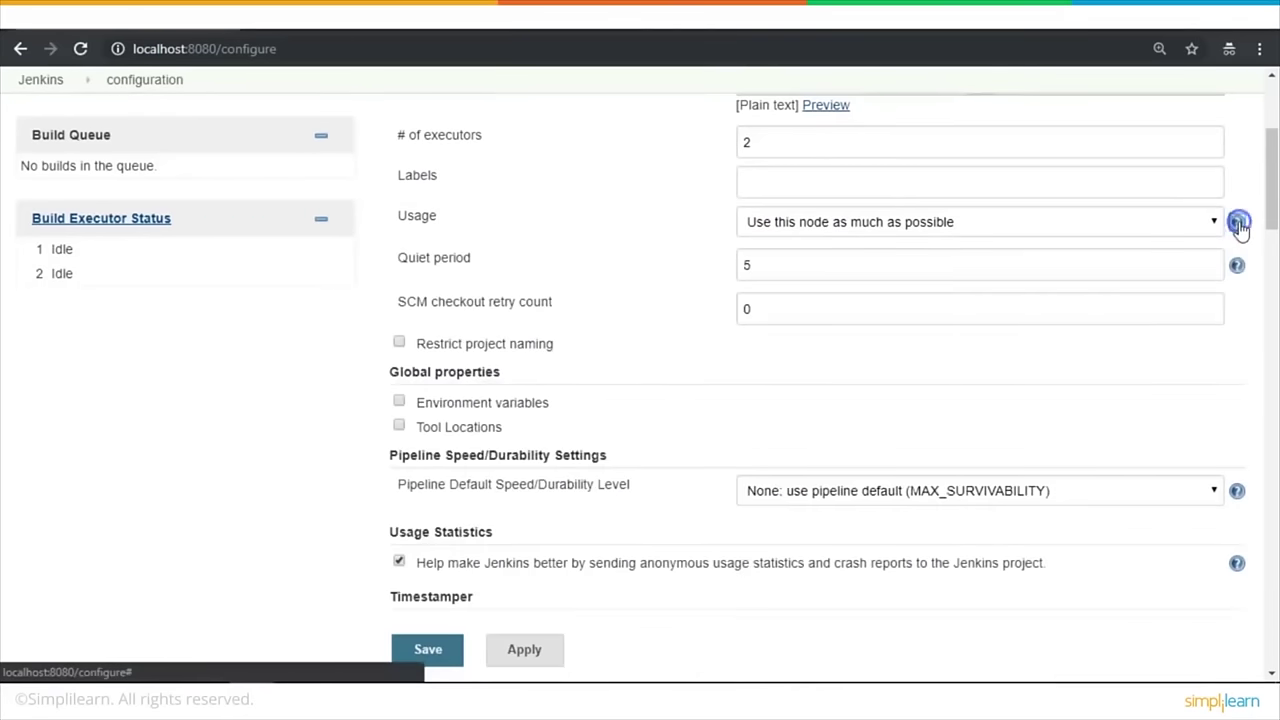
click(1238, 265)
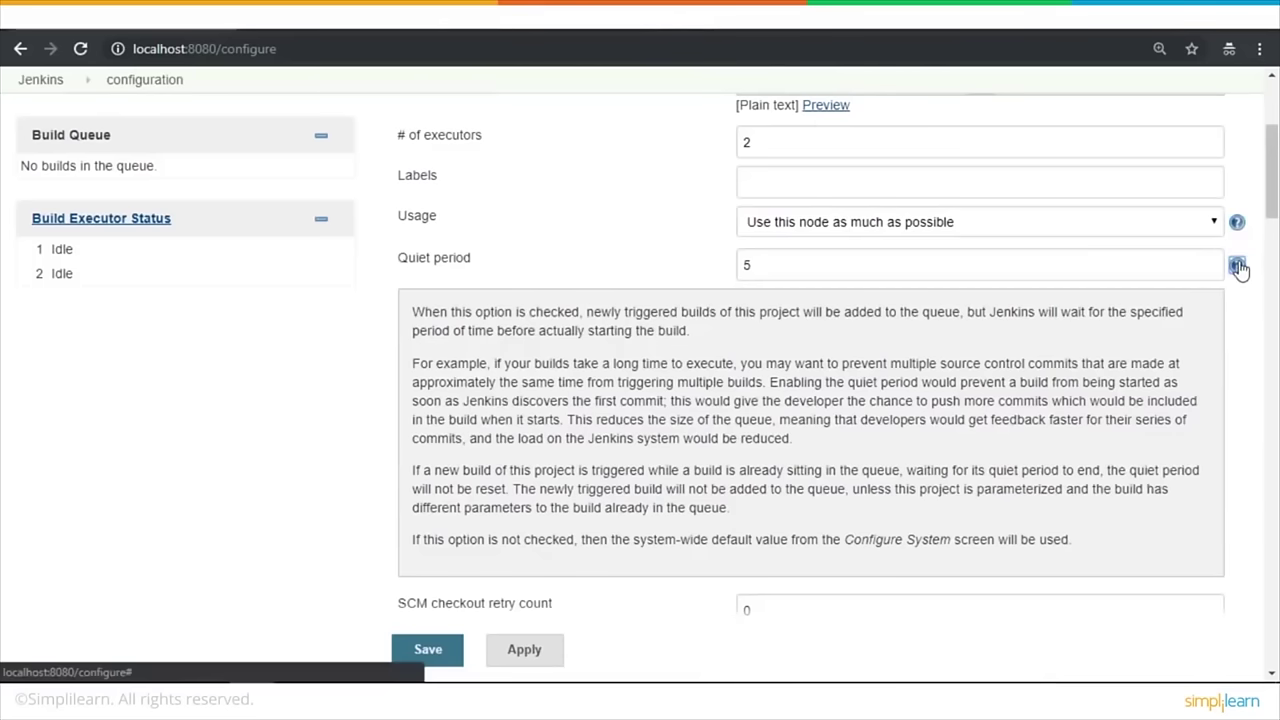
click(1238, 265)
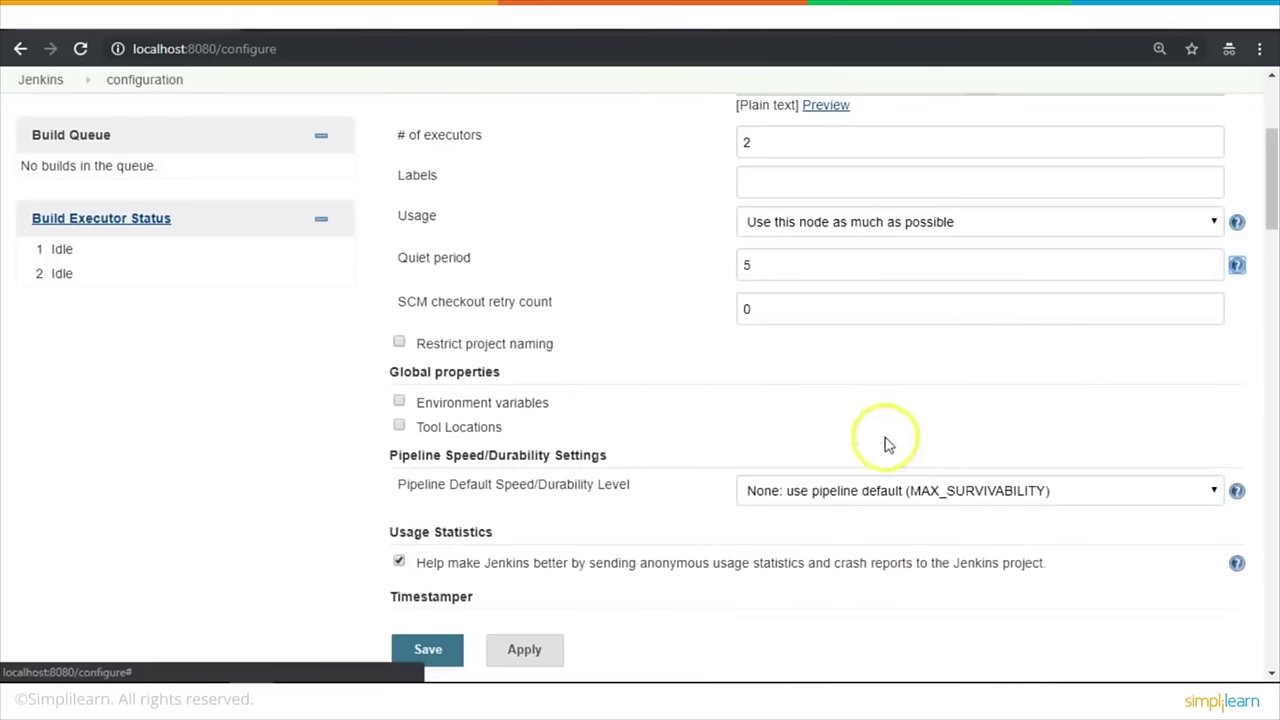
scroll(886, 437, down, 2)
scroll(905, 406, down, 2)
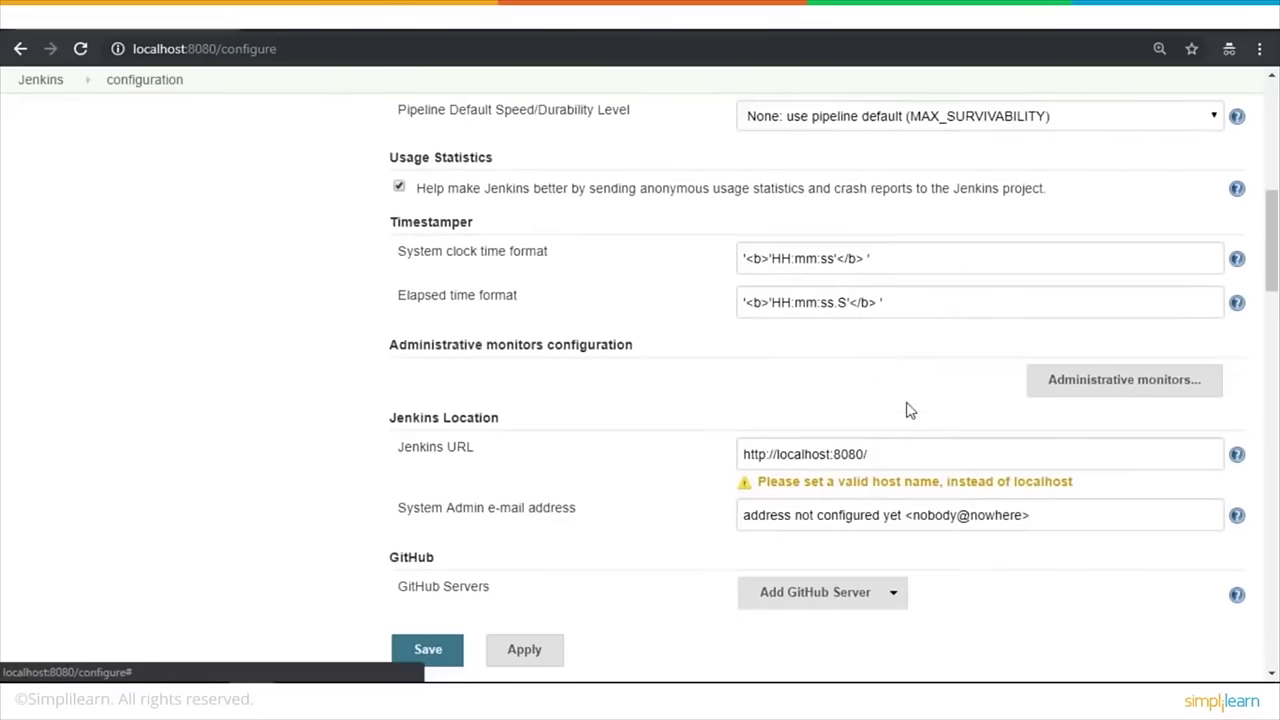
scroll(908, 410, down, 2)
scroll(932, 425, down, 2)
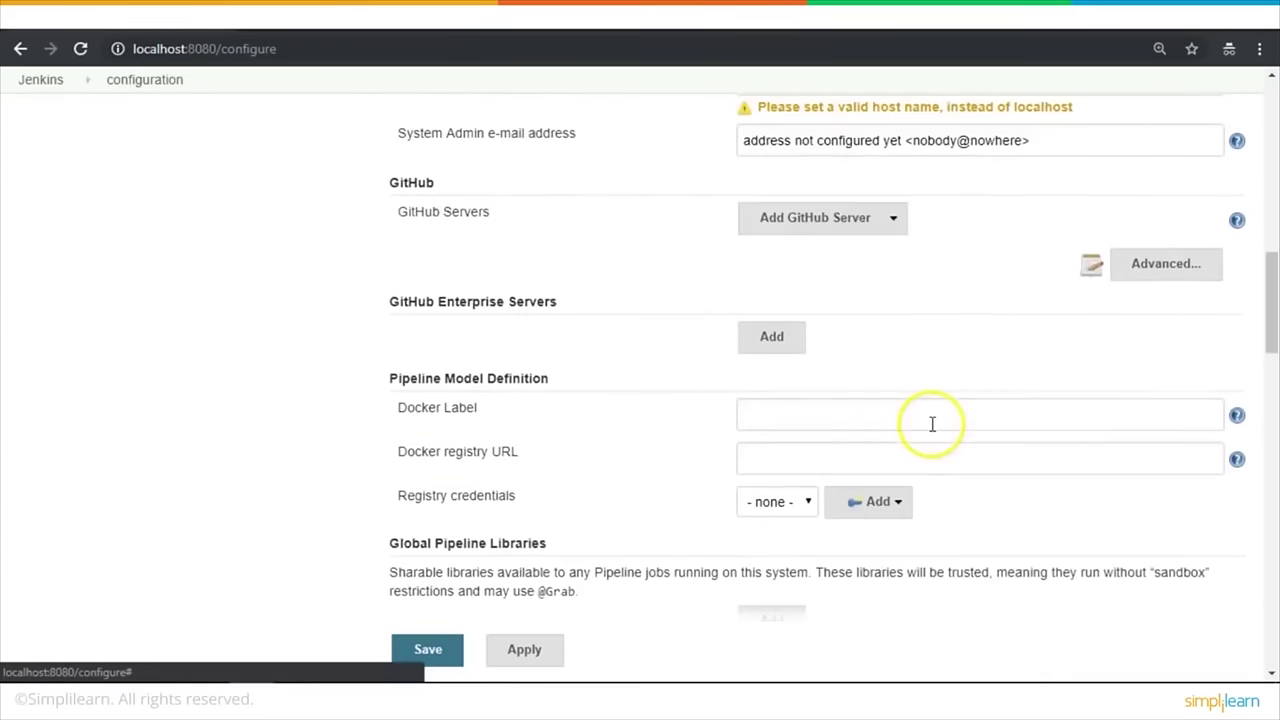
scroll(930, 430, down, 2)
scroll(957, 455, down, 2)
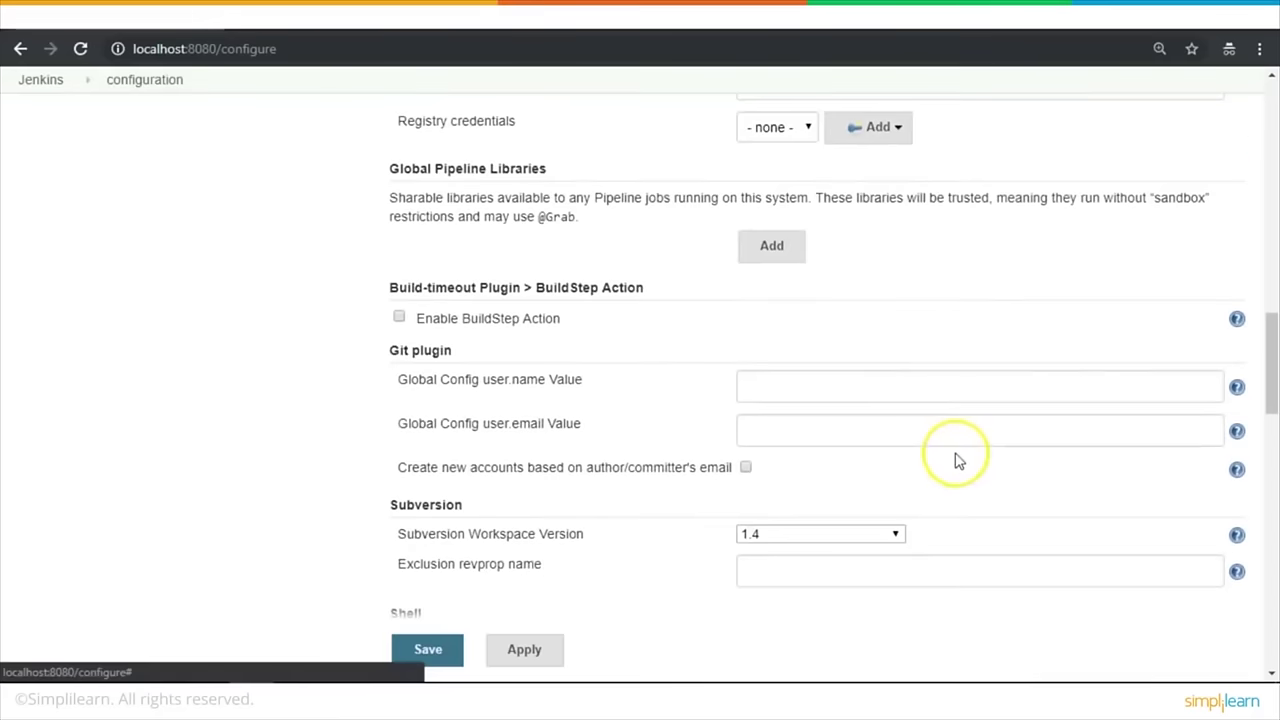
scroll(957, 460, down, 5)
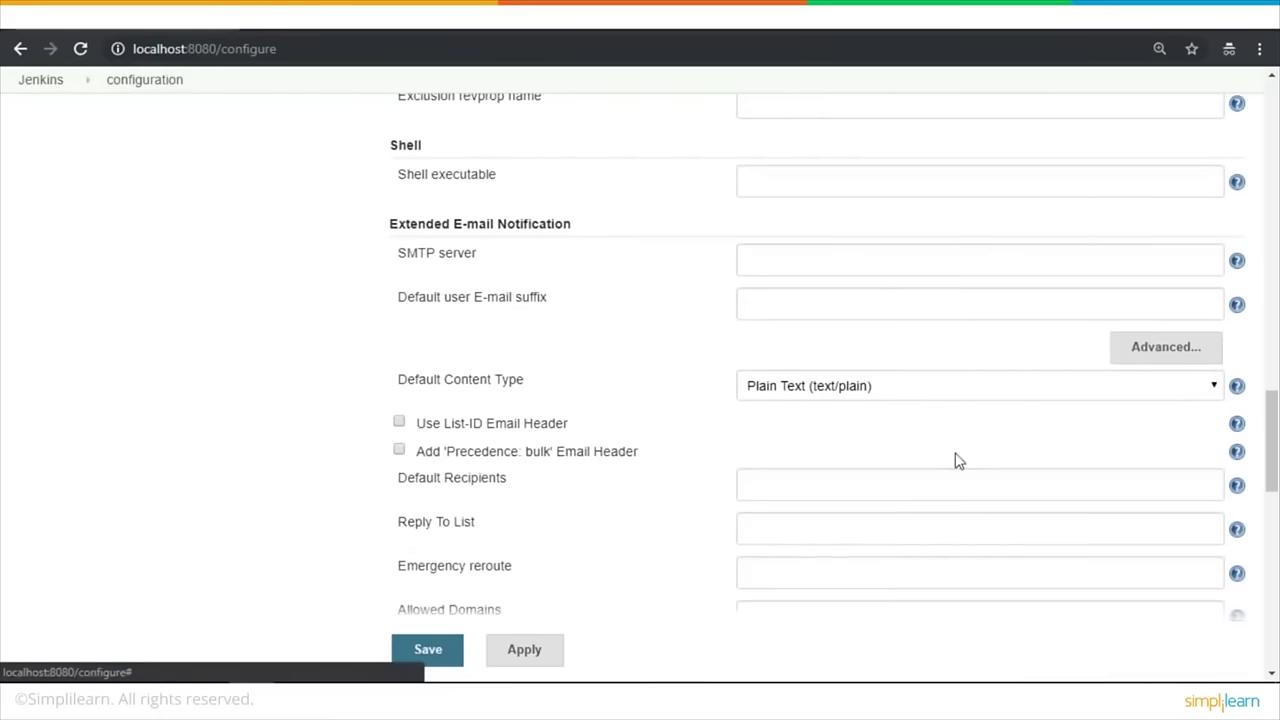
scroll(957, 460, down, 7)
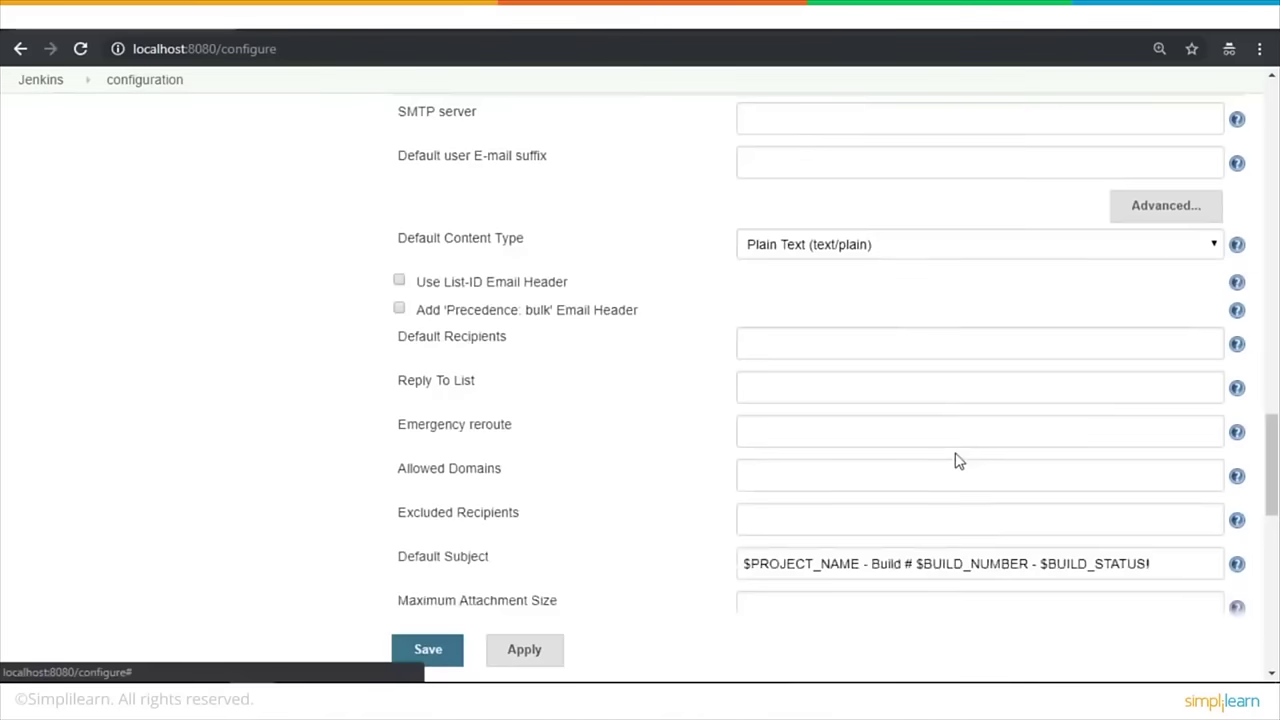
scroll(957, 460, down, 4)
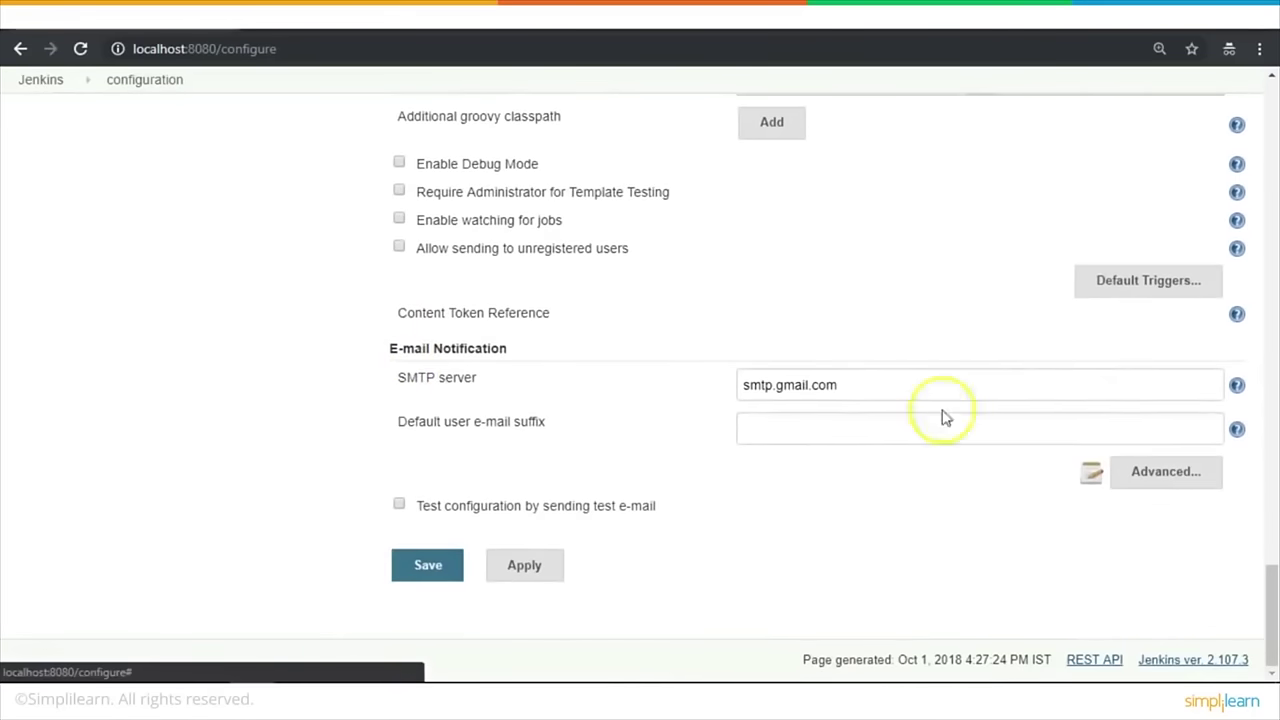
Step: Expand advanced e-mail settings, check smtp.gmail.com on port 465, and enable test e-mail sending
click(1150, 473)
scroll(877, 289, down, 1)
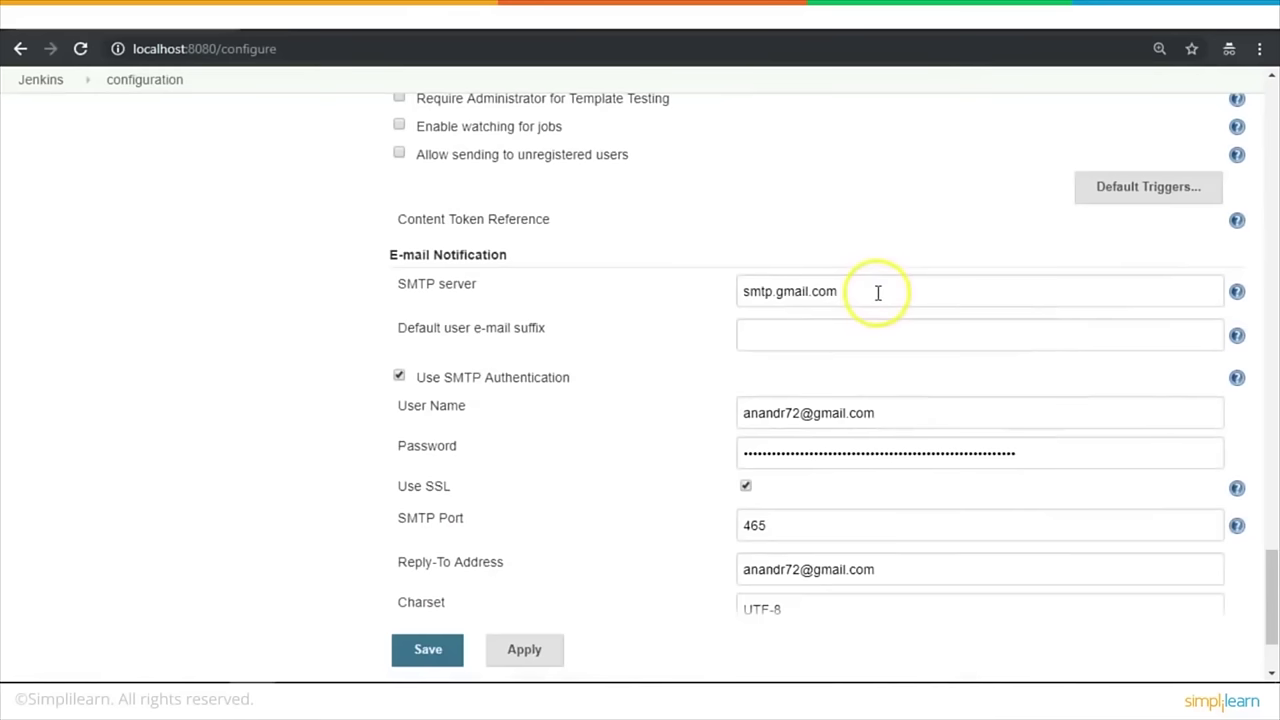
scroll(873, 297, down, 1)
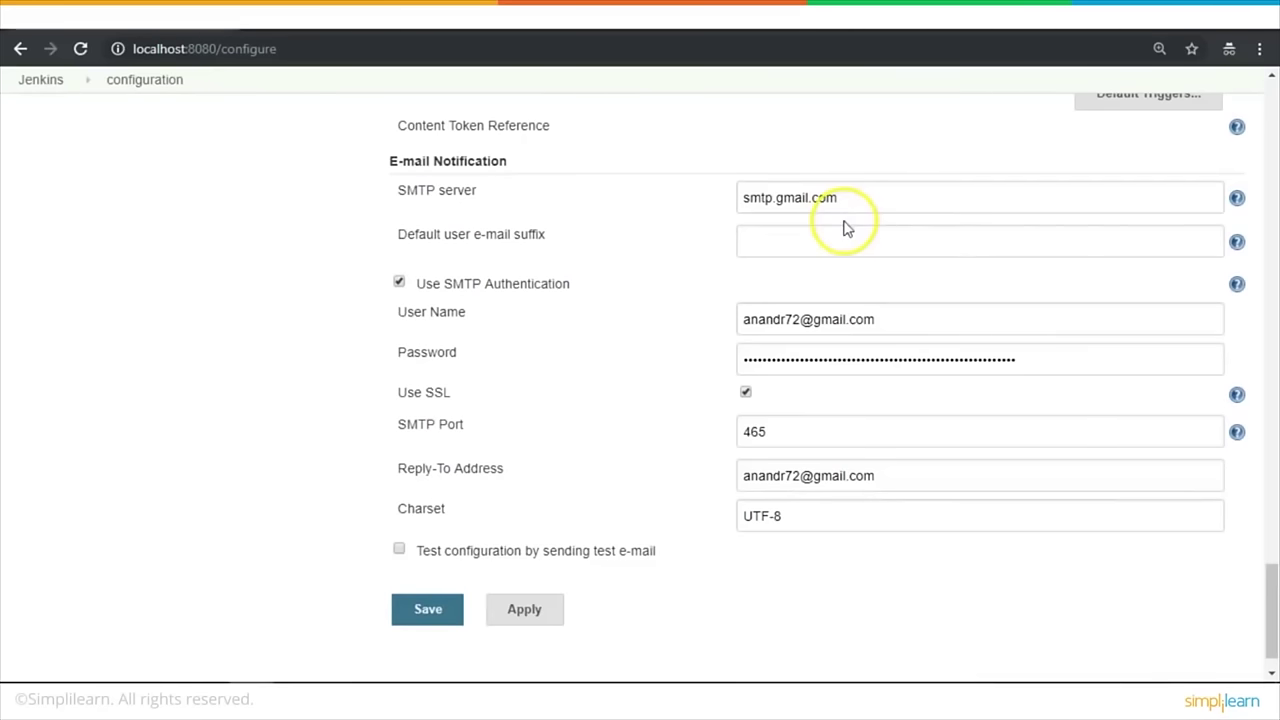
click(848, 197)
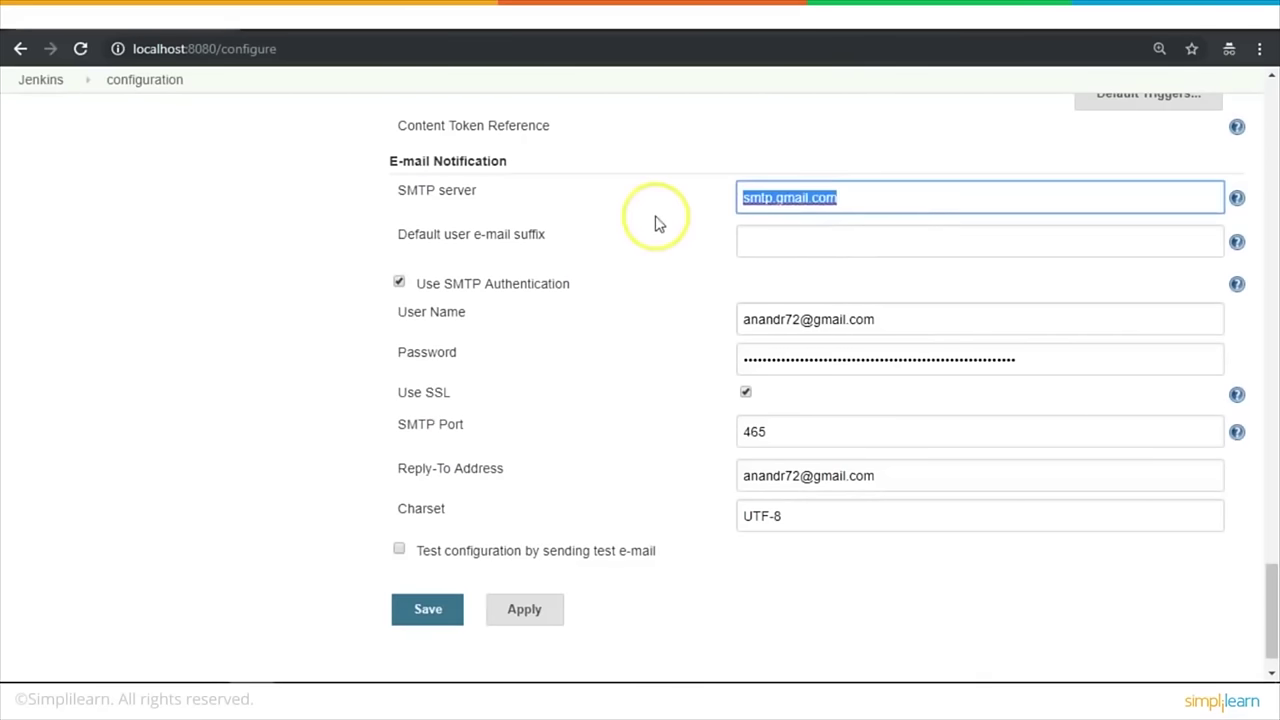
click(540, 208)
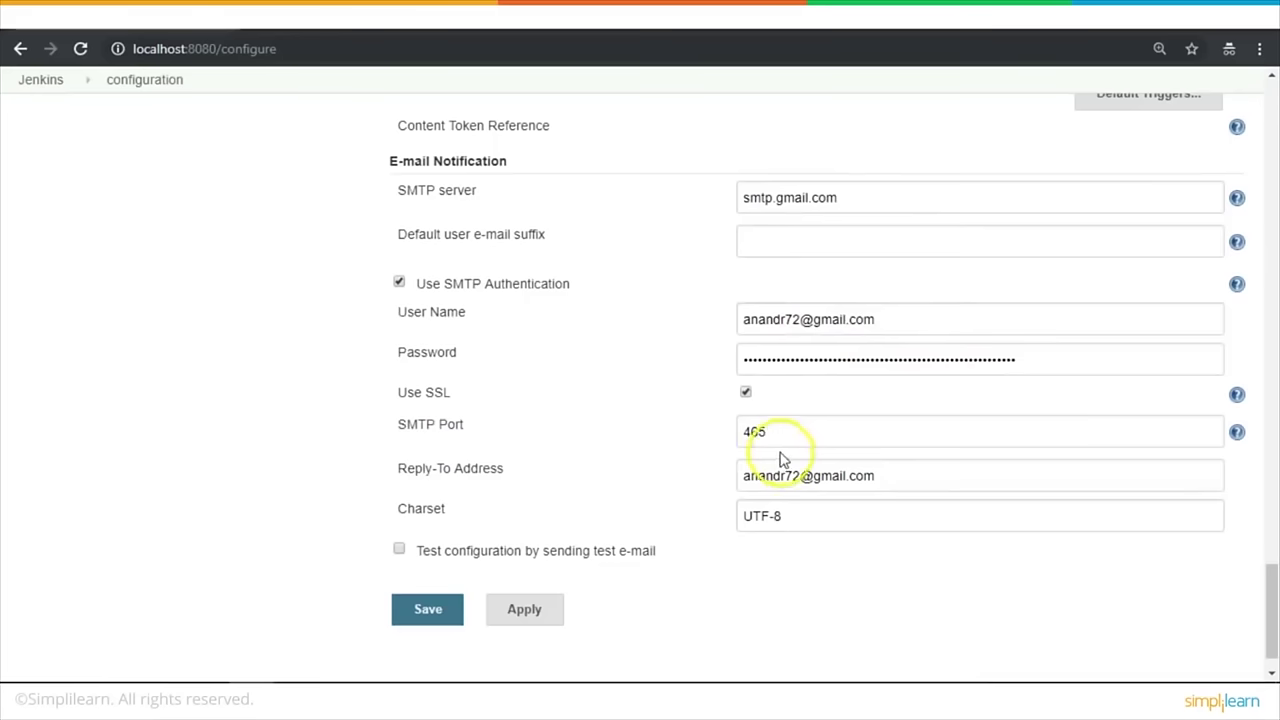
click(755, 432)
double_click(753, 431)
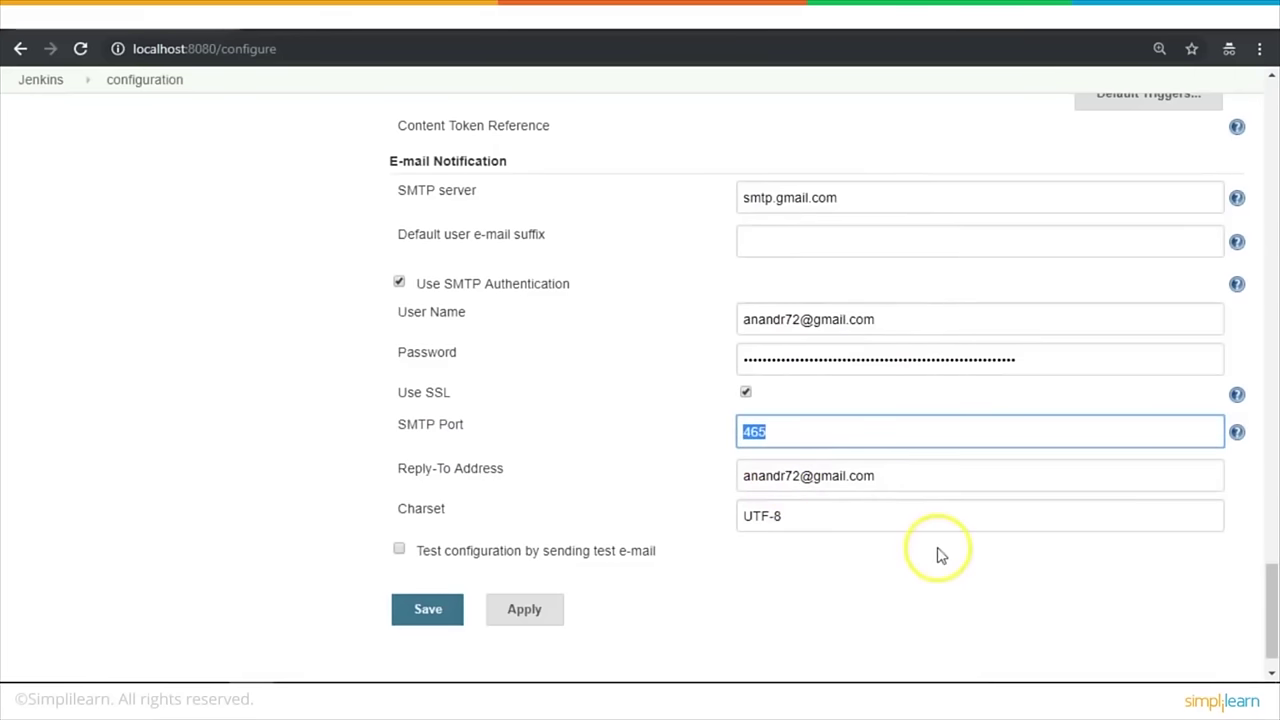
scroll(520, 520, down, 1)
click(399, 503)
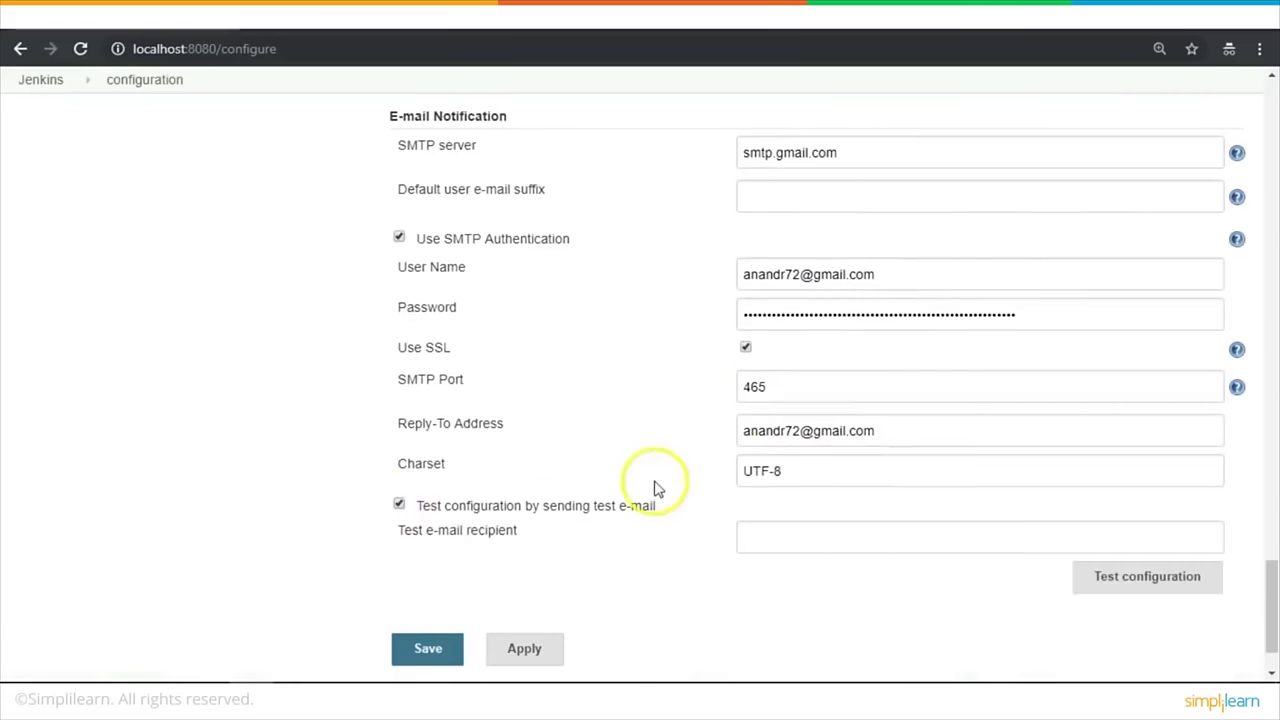
scroll(654, 486, down, 2)
click(767, 460)
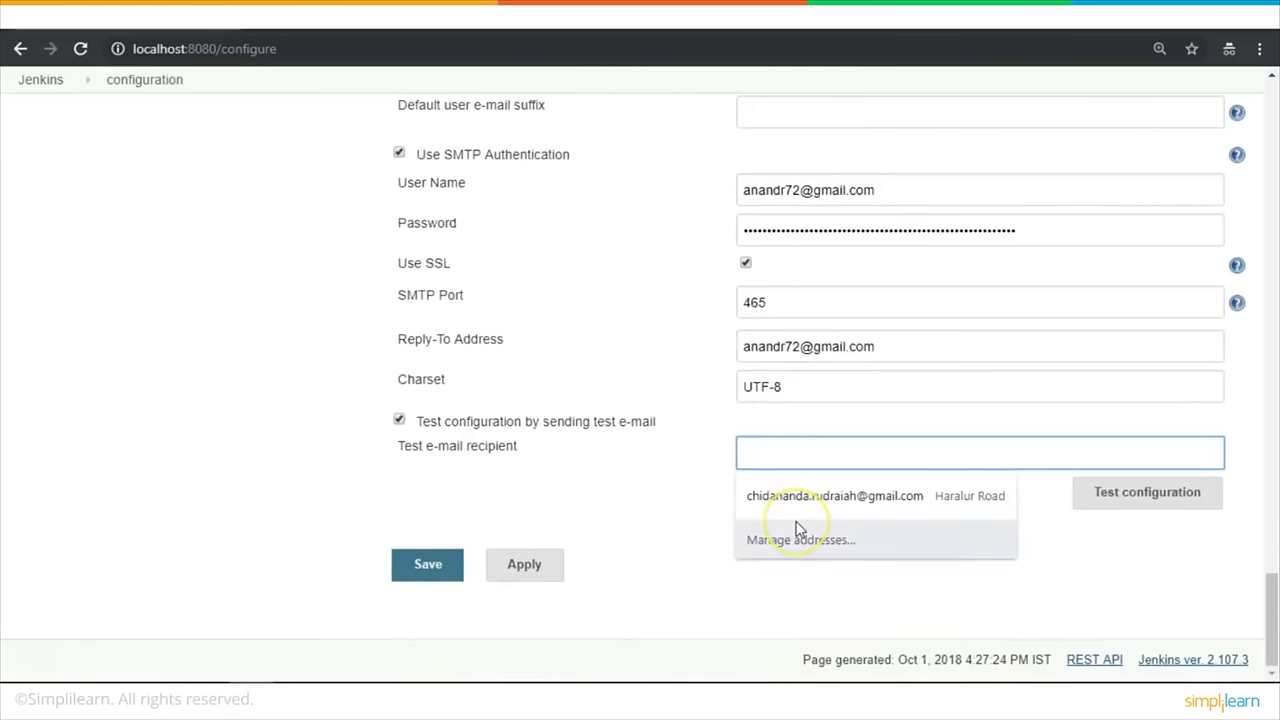
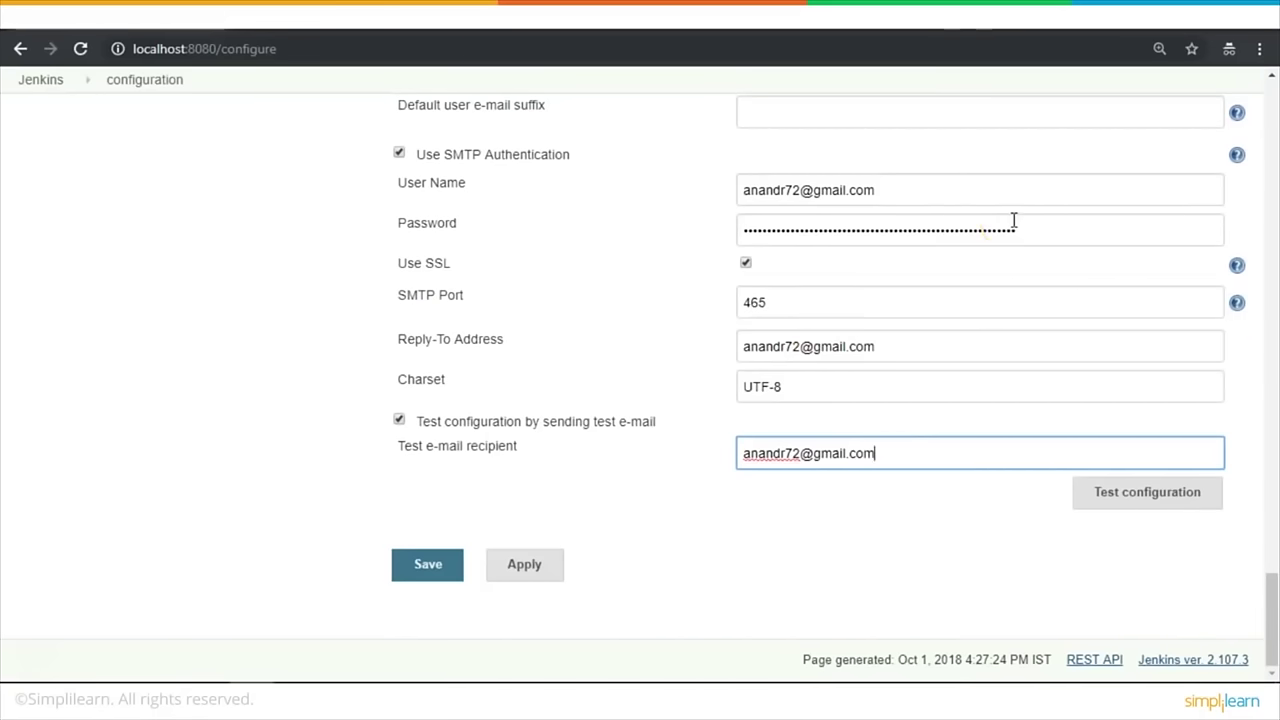
scroll(1029, 264, up, 1)
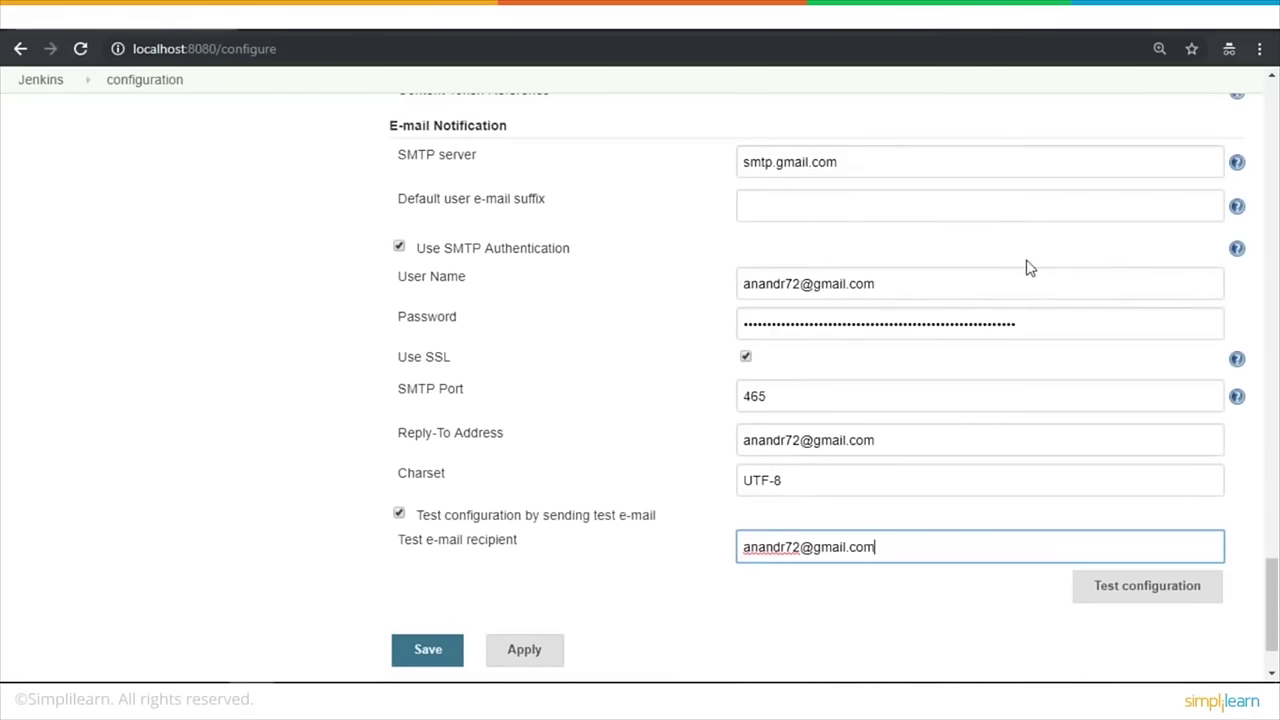
scroll(1031, 314, down, 1)
click(1147, 492)
click(606, 303)
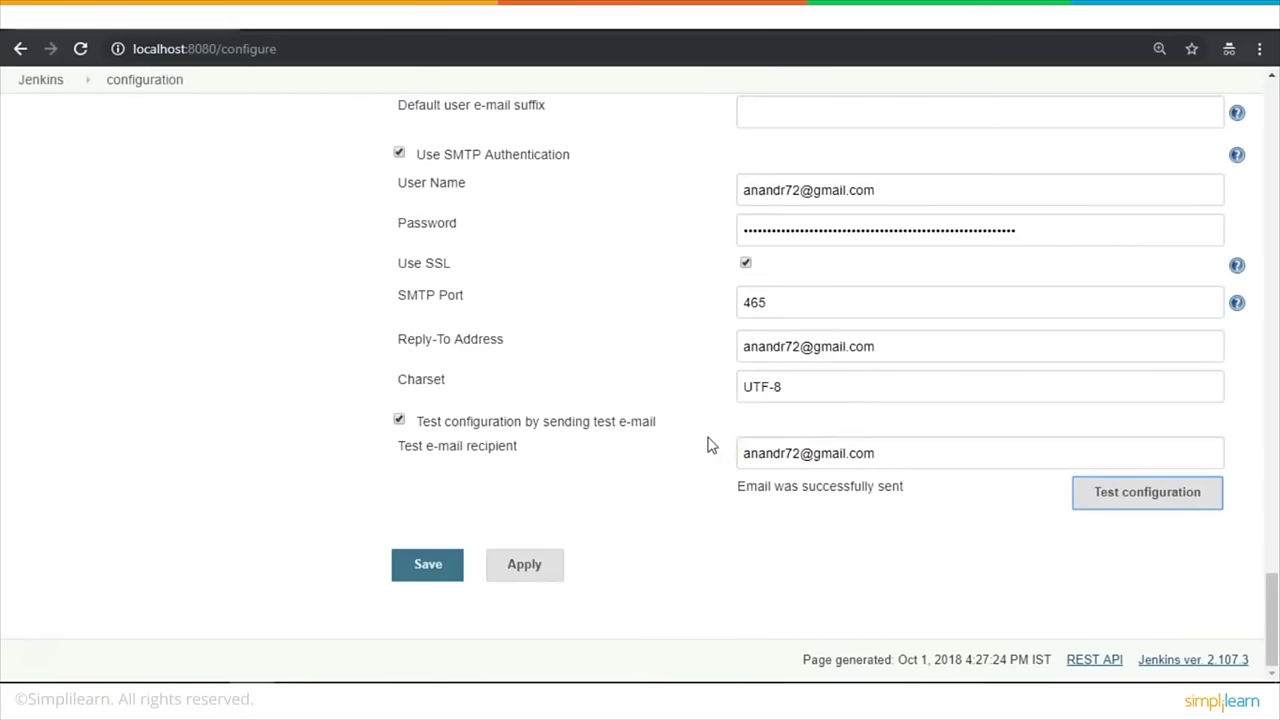
scroll(707, 445, up, 6)
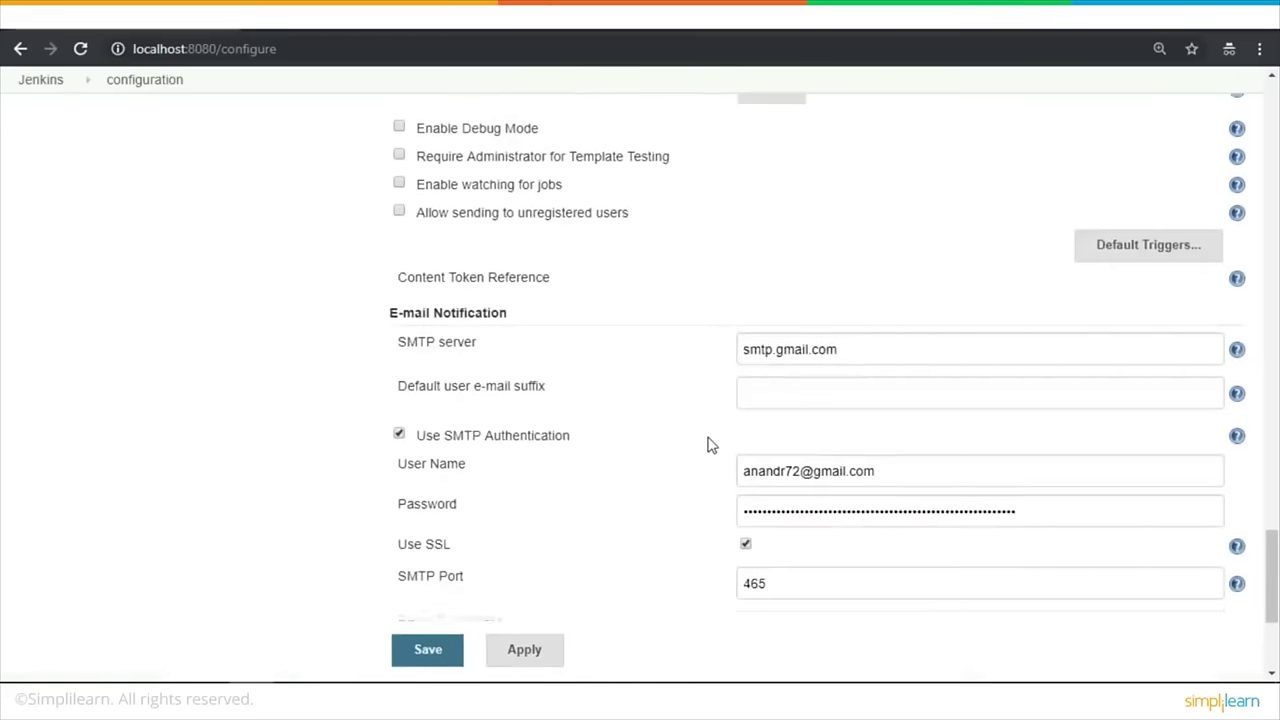
scroll(707, 445, down, 6)
scroll(707, 445, up, 2)
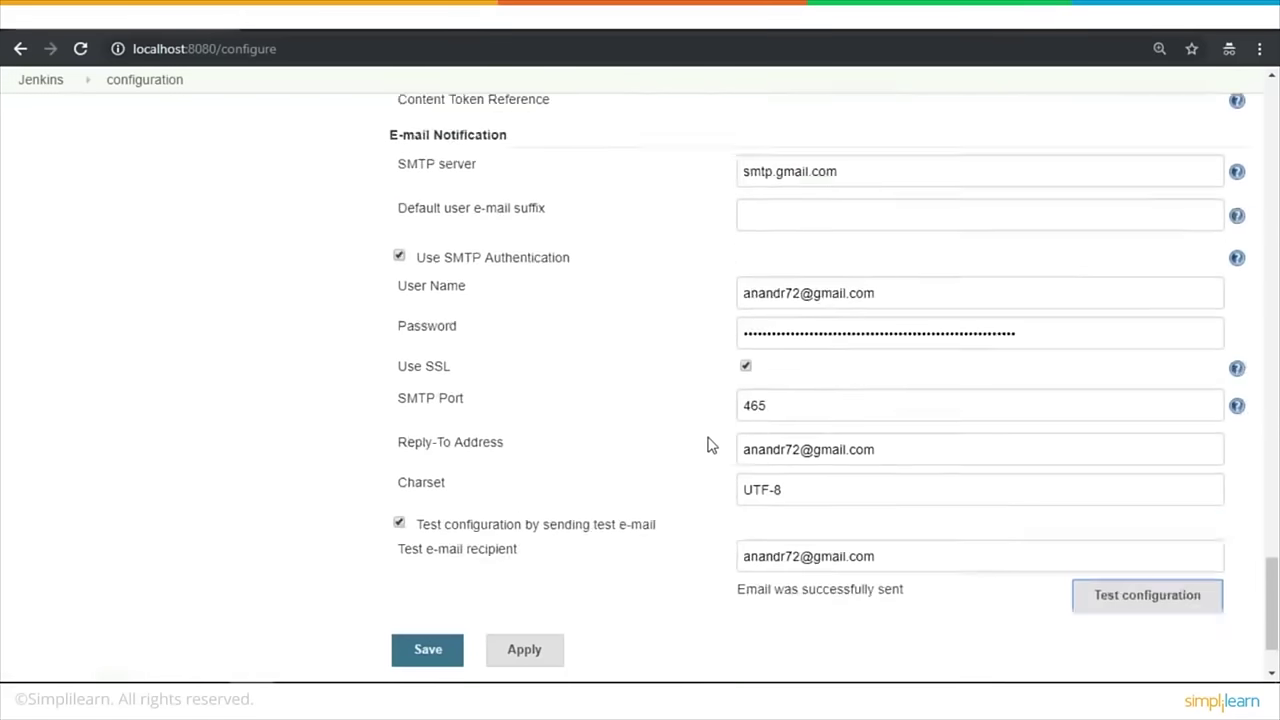
scroll(648, 347, down, 1)
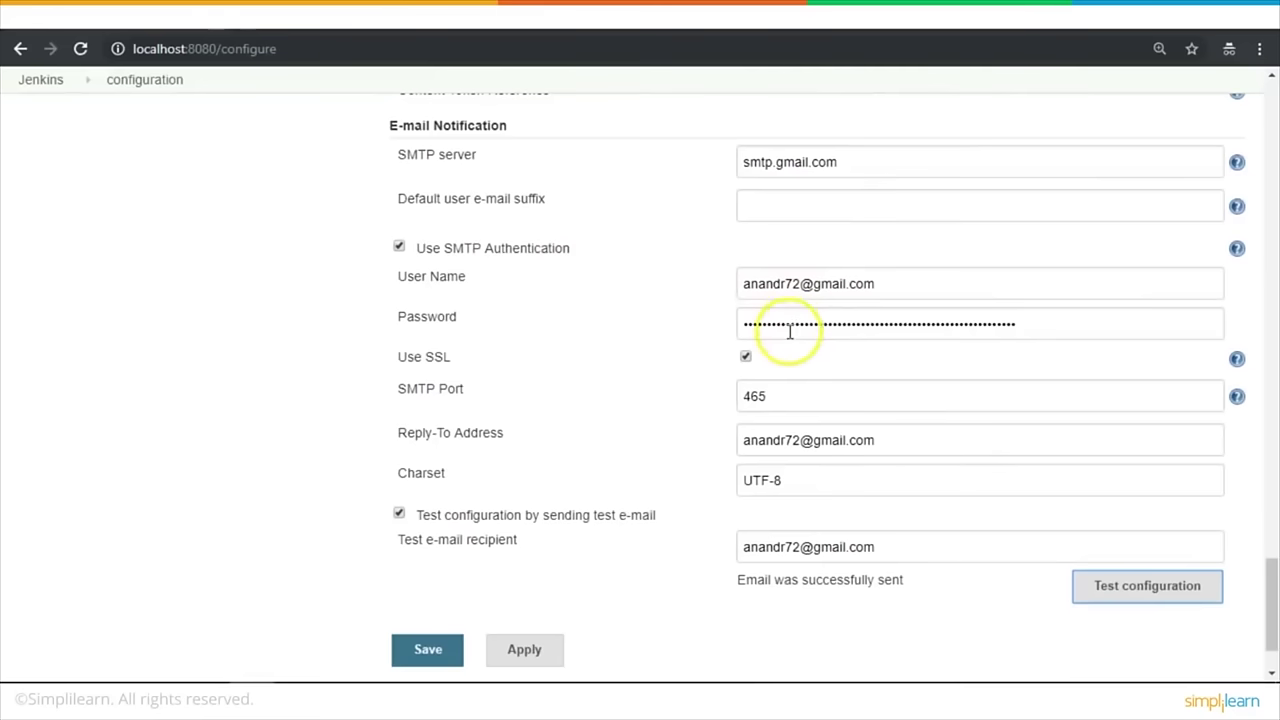
scroll(598, 390, up, 3)
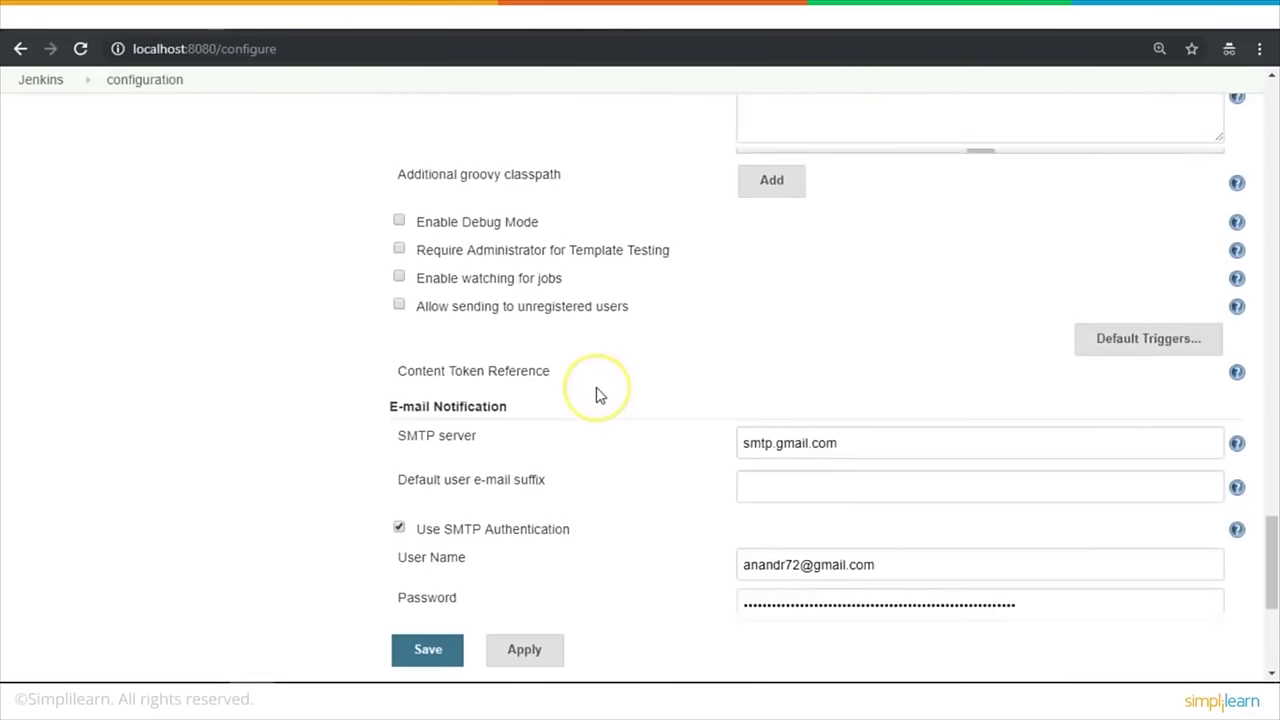
scroll(596, 393, up, 20)
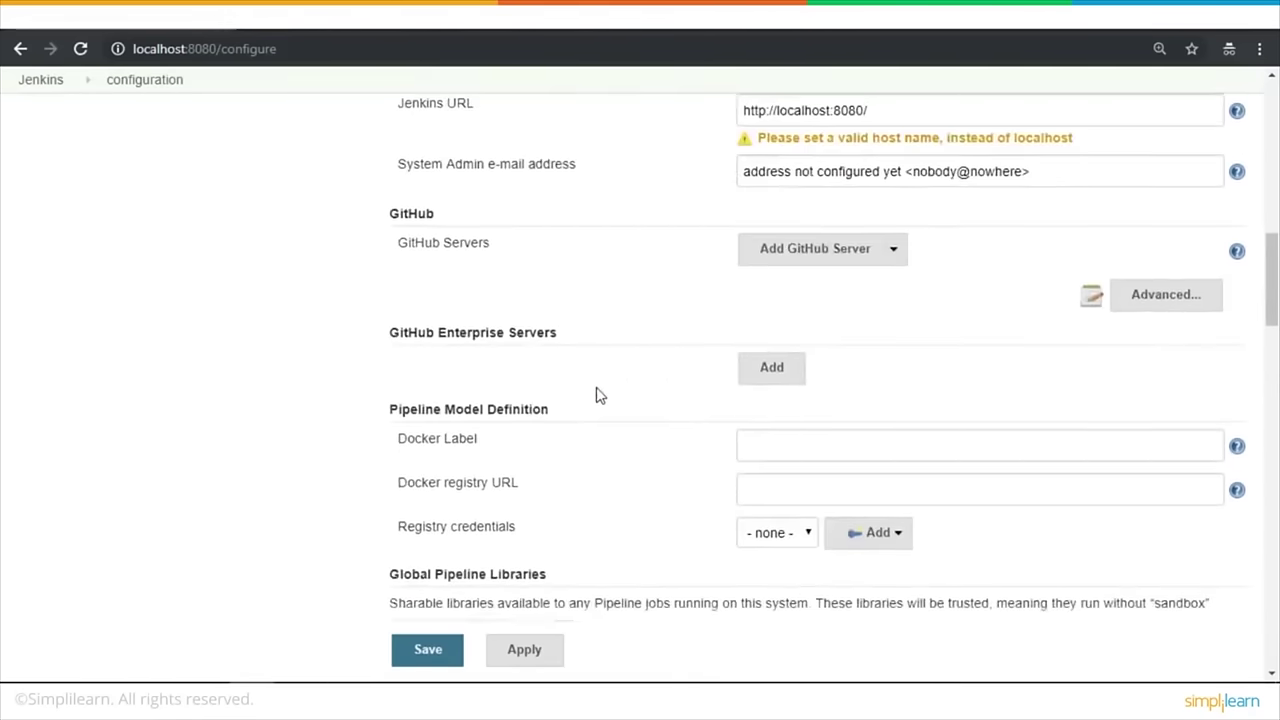
scroll(596, 394, up, 8)
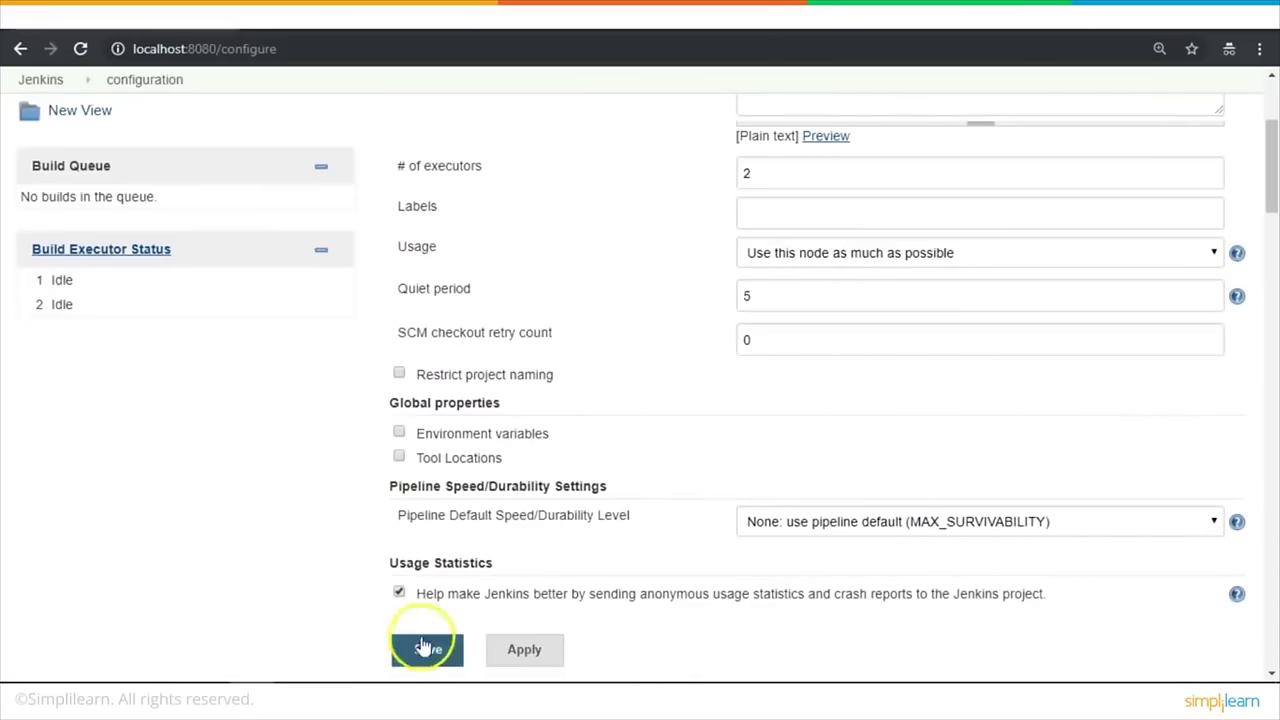
Step: Save the system configuration and return to Manage Jenkins
click(427, 650)
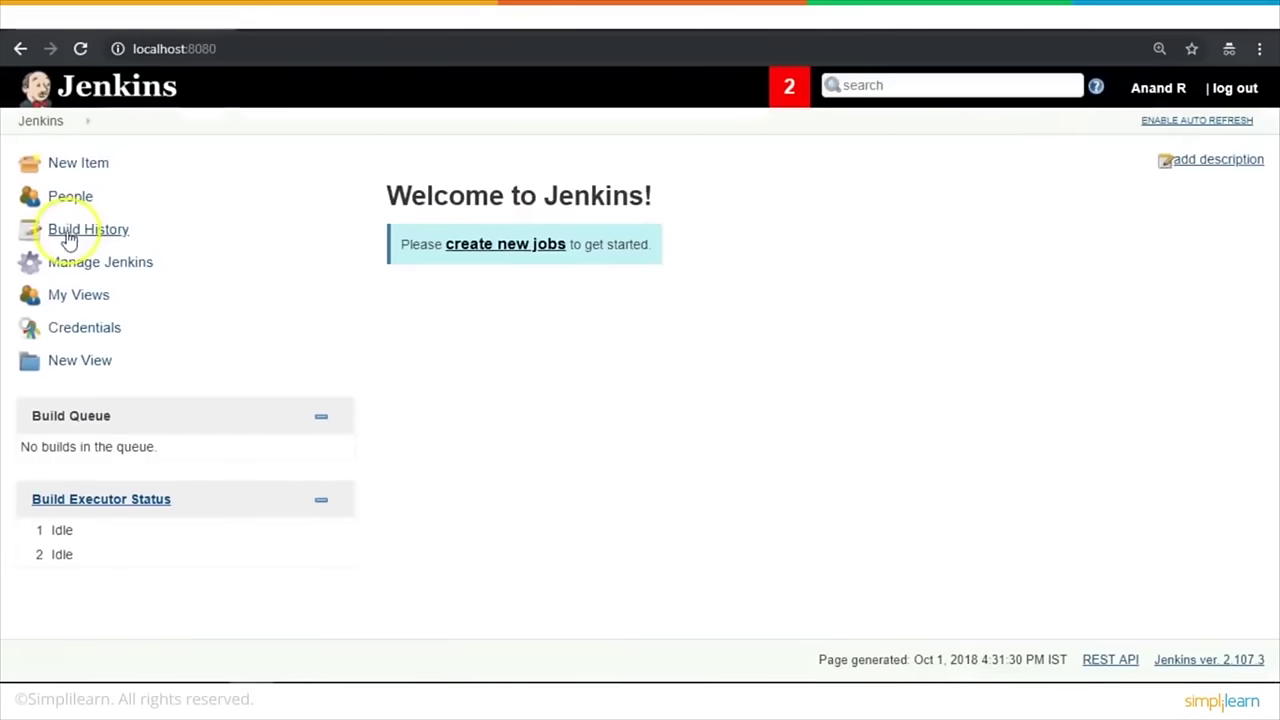
click(86, 264)
scroll(780, 416, down, 3)
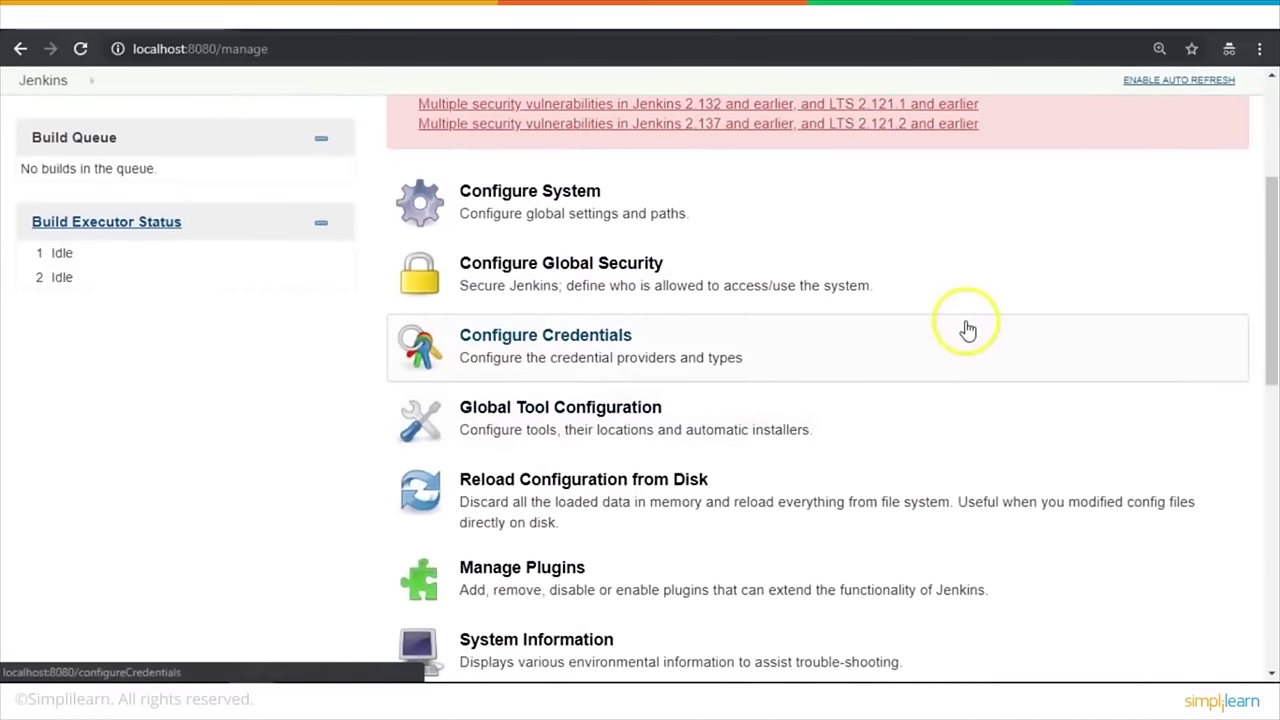
scroll(966, 331, down, 1)
Step: Open Global Tool Configuration and review its Maven, JDK and Git settings
click(595, 338)
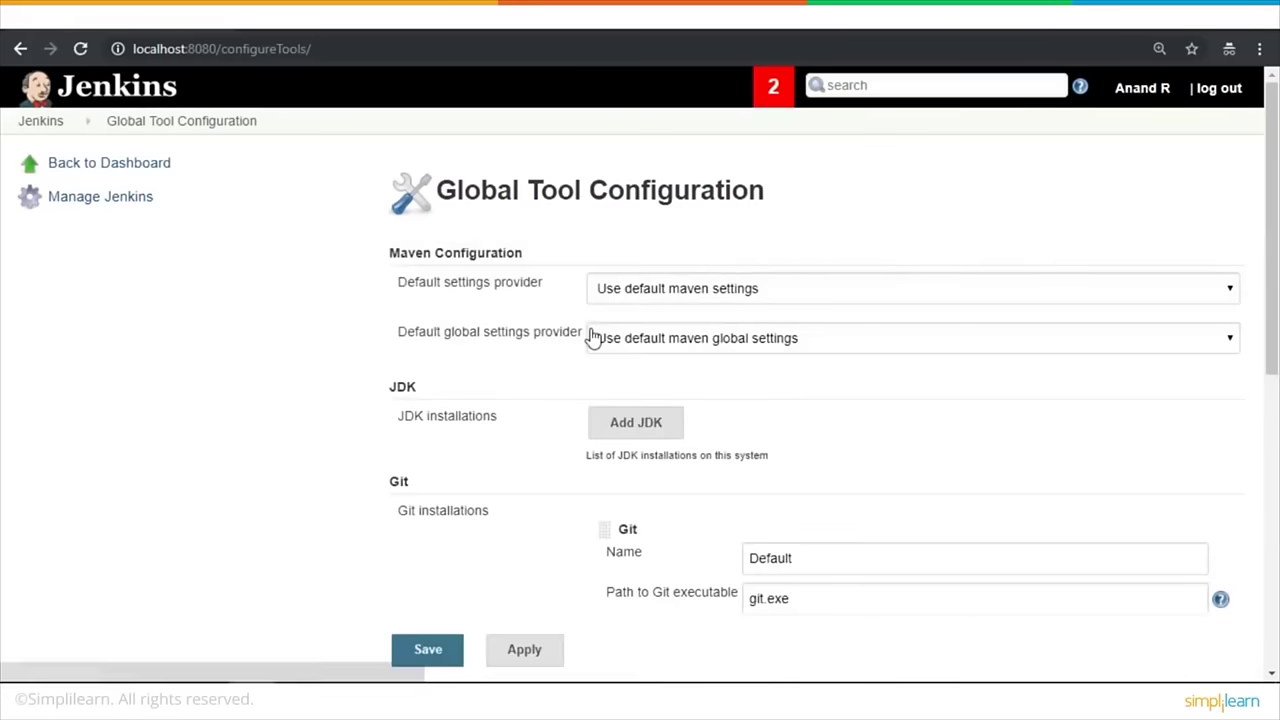
click(889, 396)
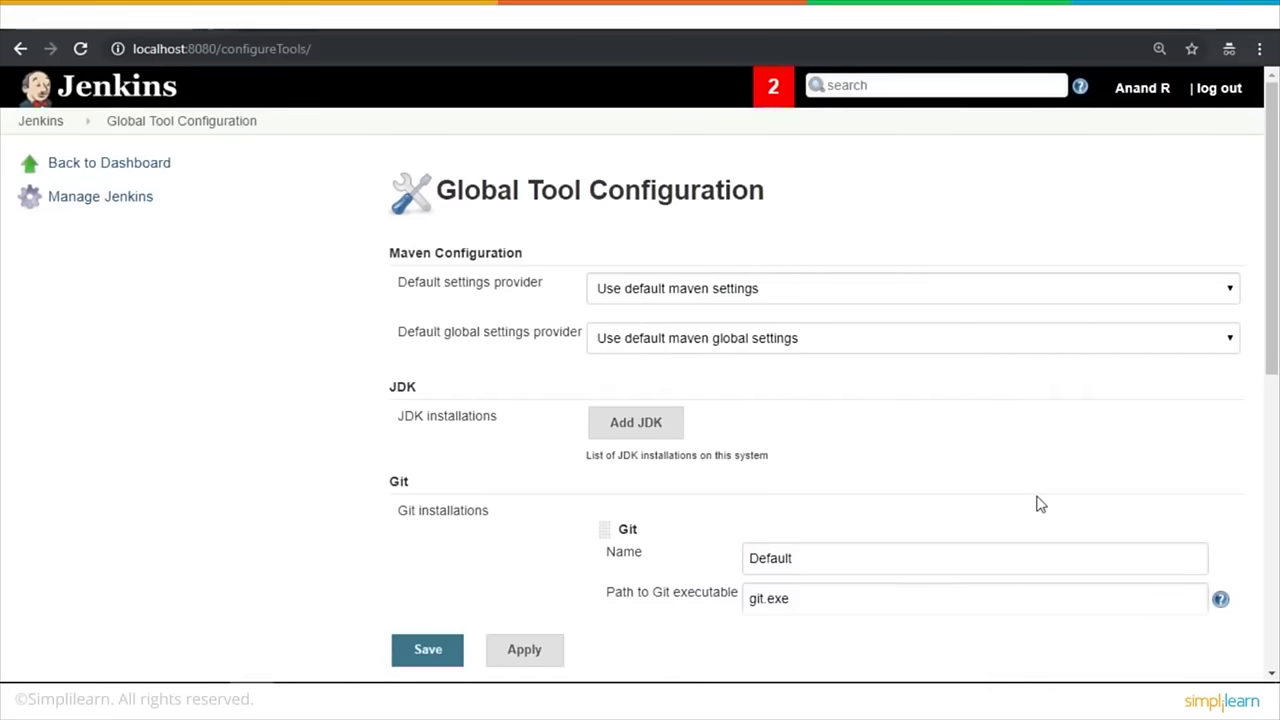
click(1015, 515)
scroll(1034, 409, down, 1)
scroll(1037, 413, up, 1)
scroll(1034, 411, down, 1)
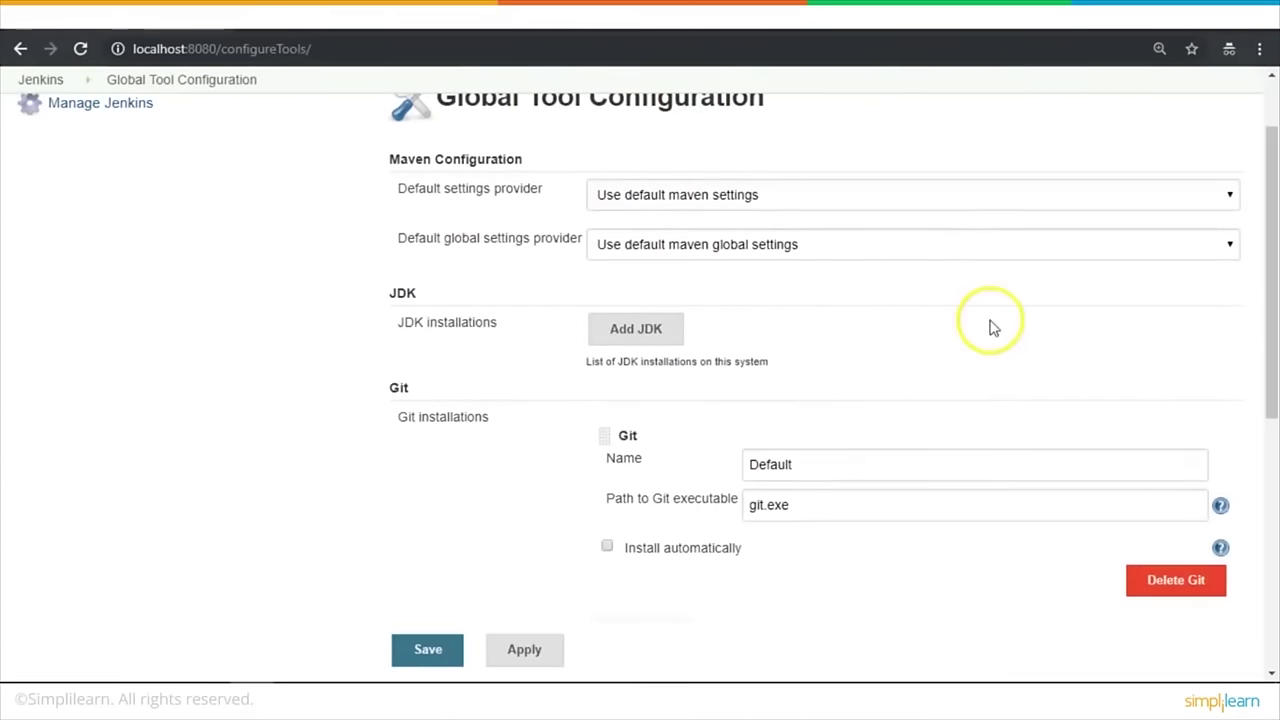
click(654, 332)
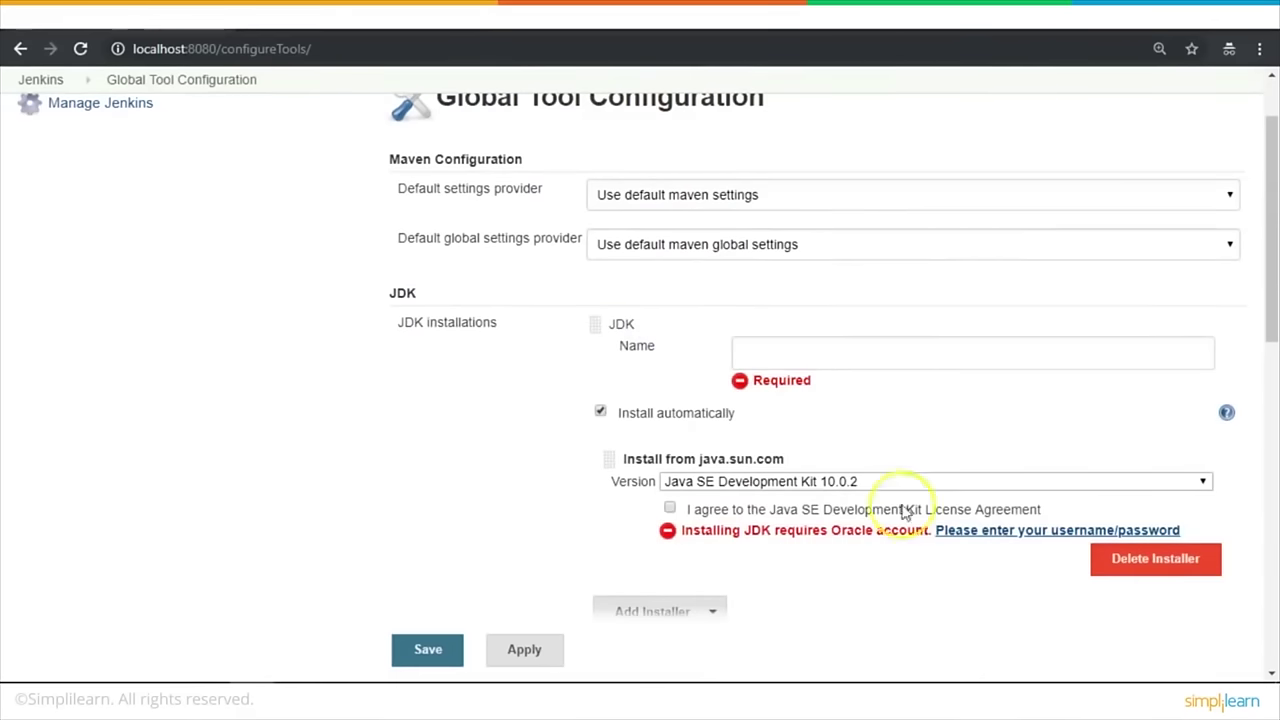
scroll(1040, 478, down, 1)
click(1170, 557)
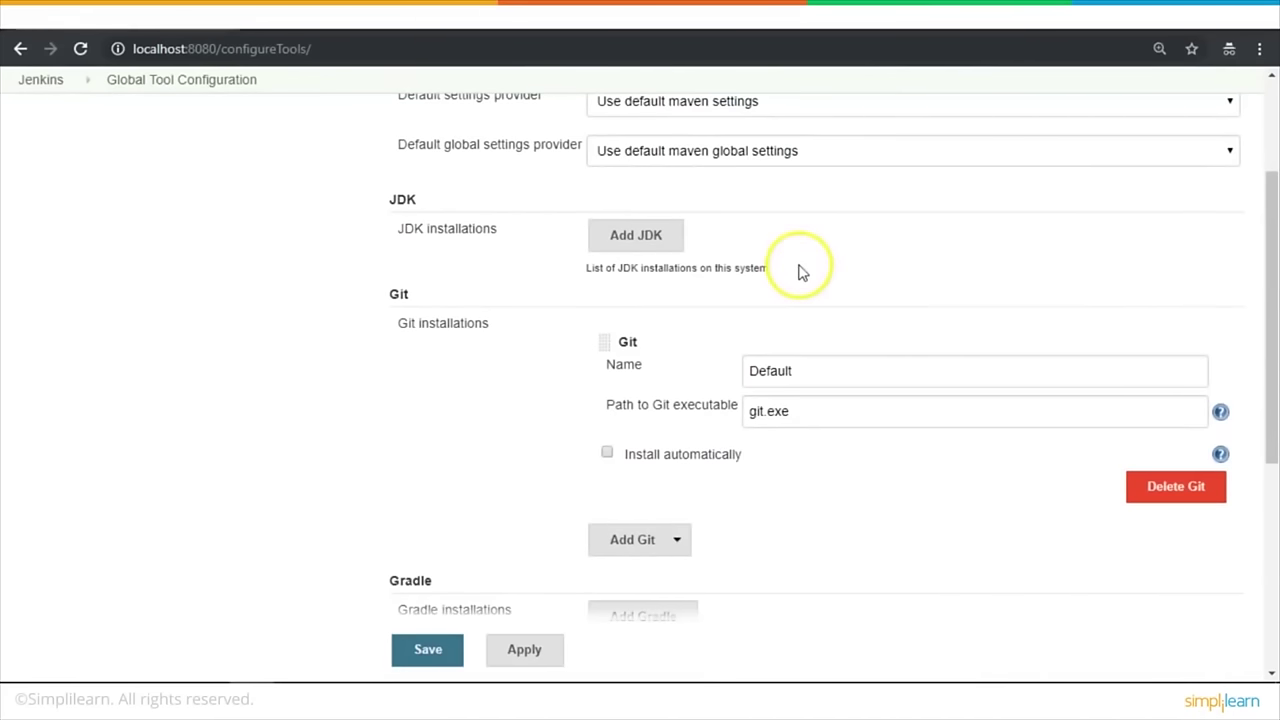
double_click(399, 293)
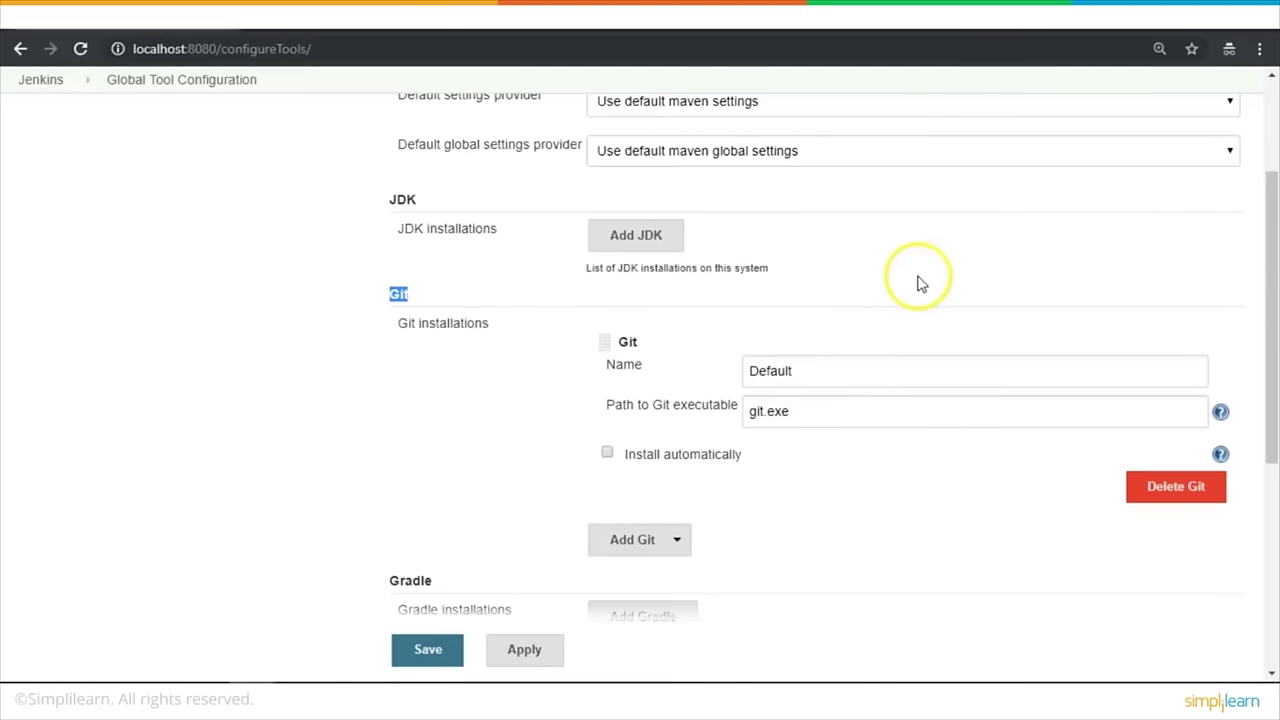
click(831, 413)
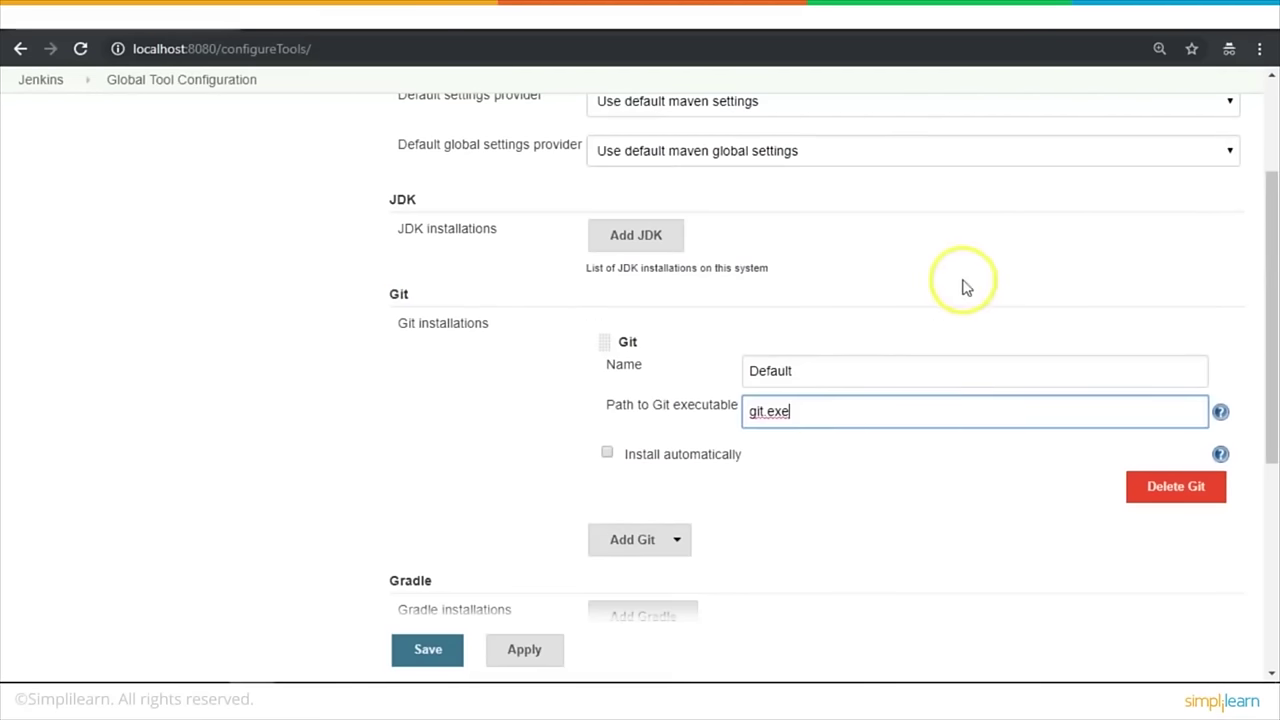
scroll(949, 297, down, 2)
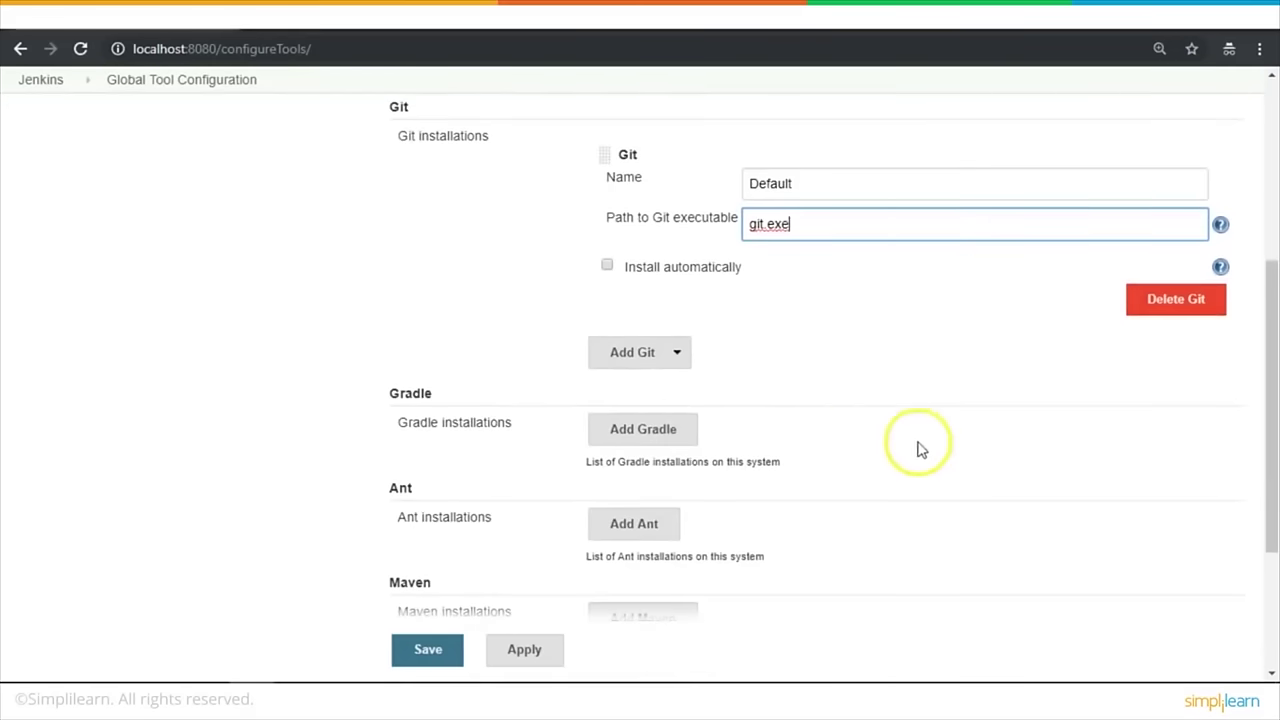
scroll(915, 453, down, 2)
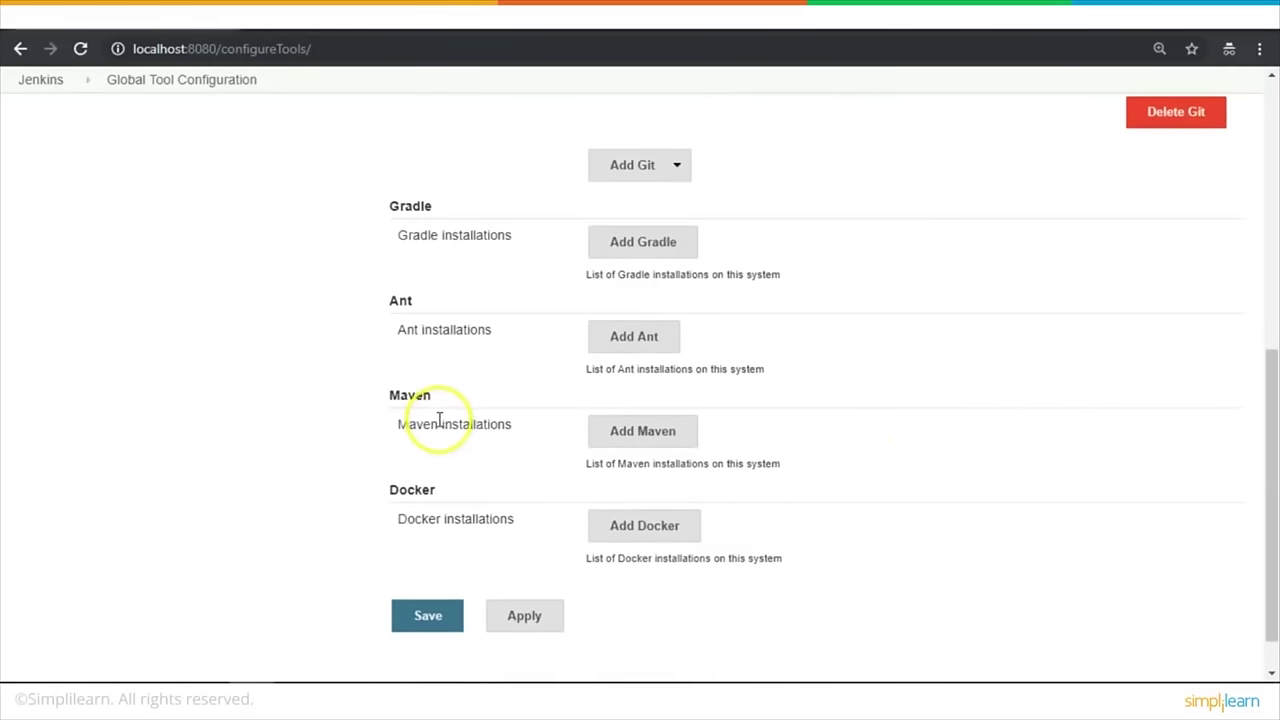
scroll(1076, 425, down, 1)
scroll(1072, 423, up, 10)
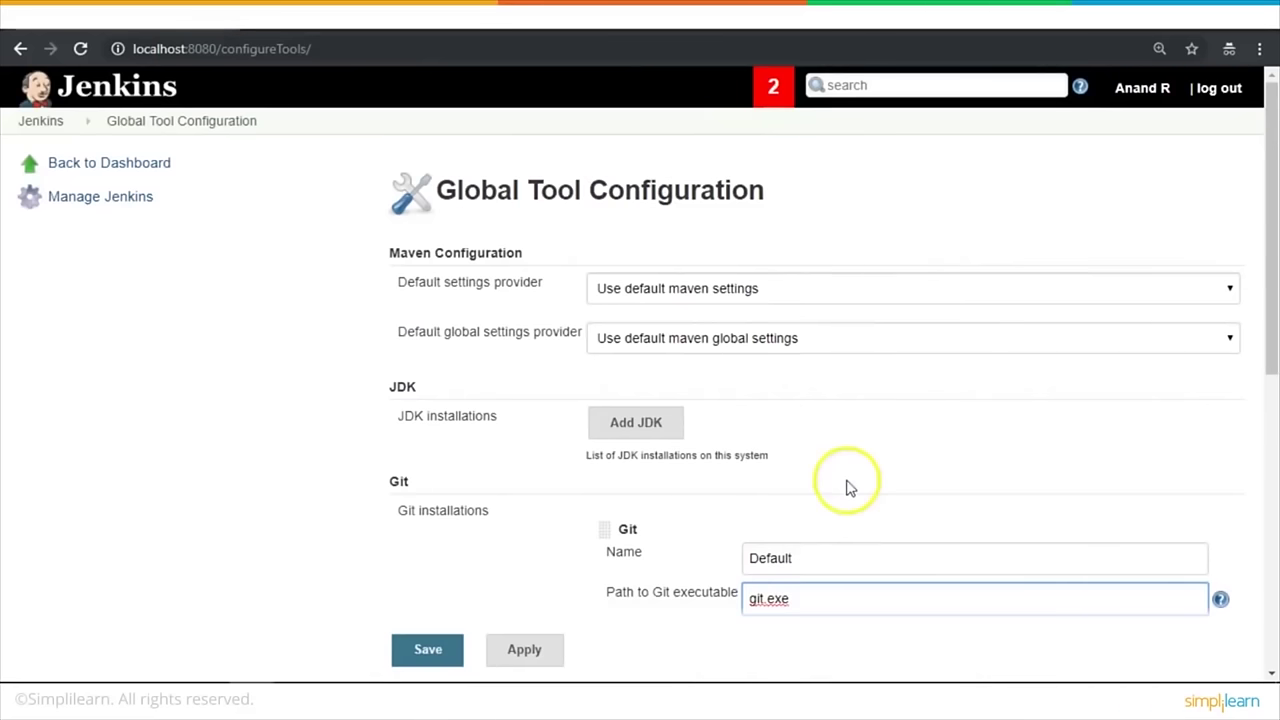
Step: Leave the tool configuration without saving and return to Manage Jenkins
click(98, 166)
click(731, 154)
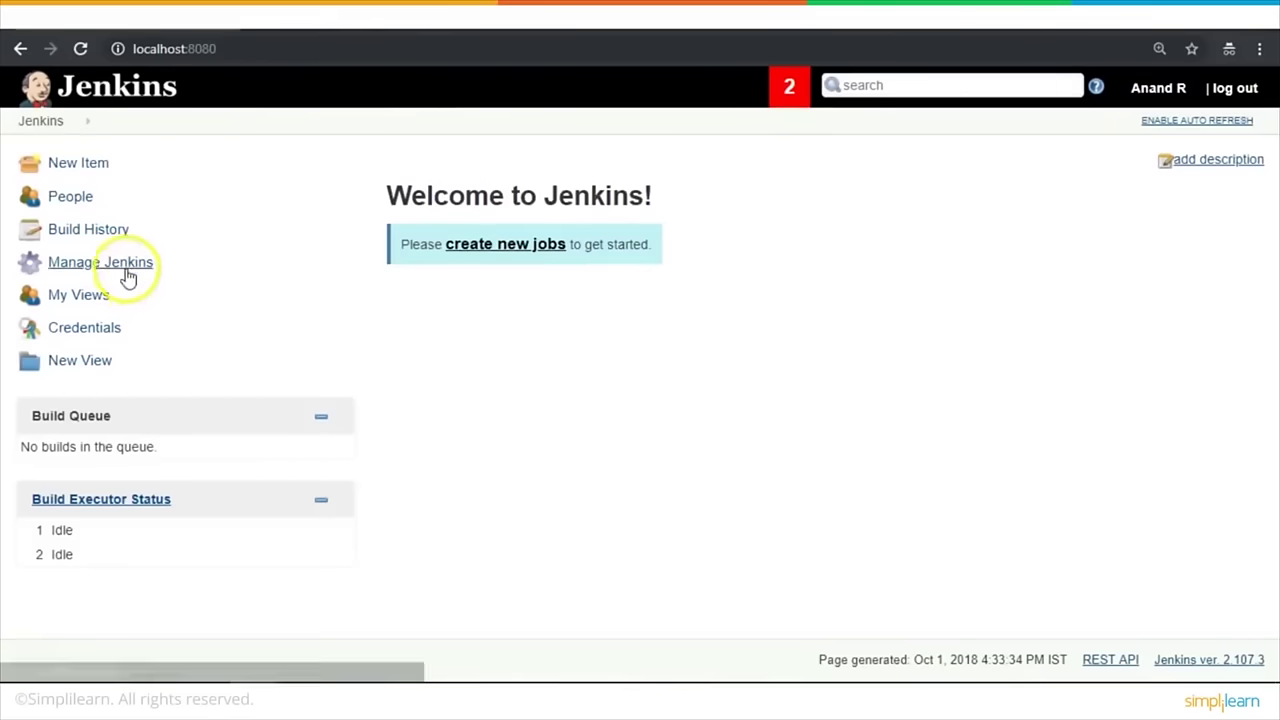
click(127, 266)
scroll(923, 486, down, 3)
scroll(923, 486, down, 3)
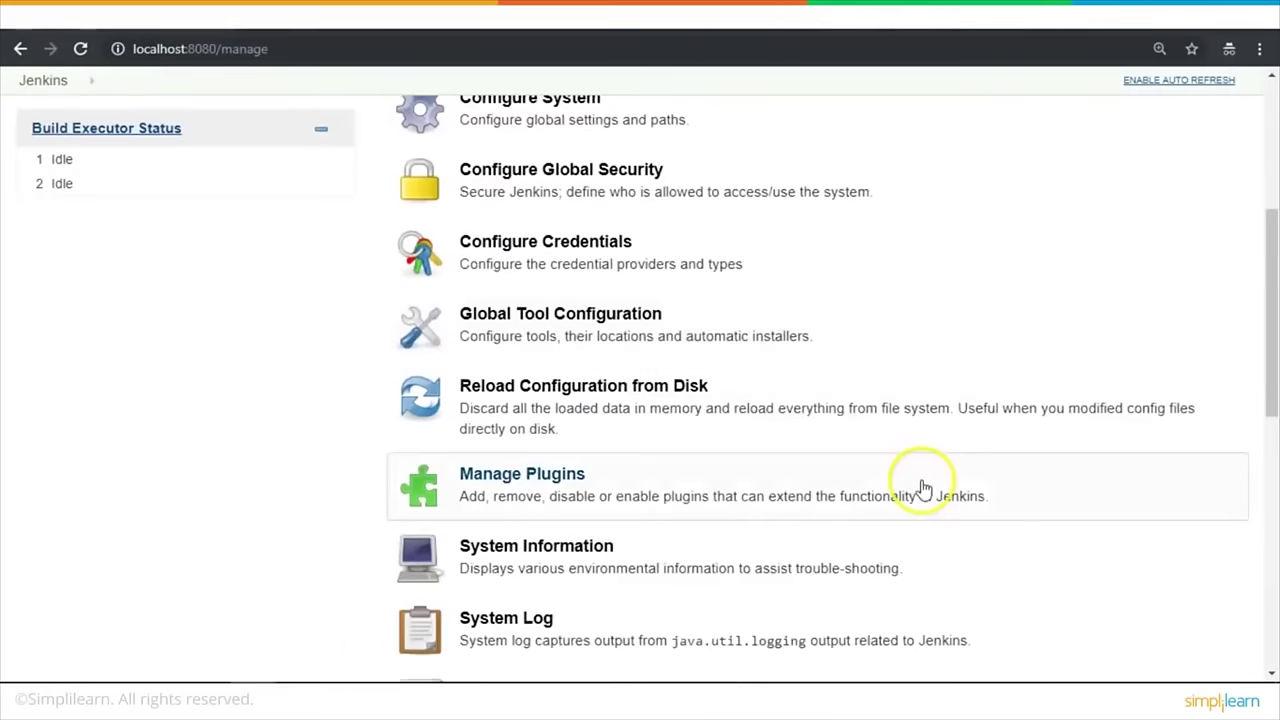
scroll(920, 482, up, 2)
Step: Open Configure Global Security and show the help for Jenkins' own user database
click(613, 278)
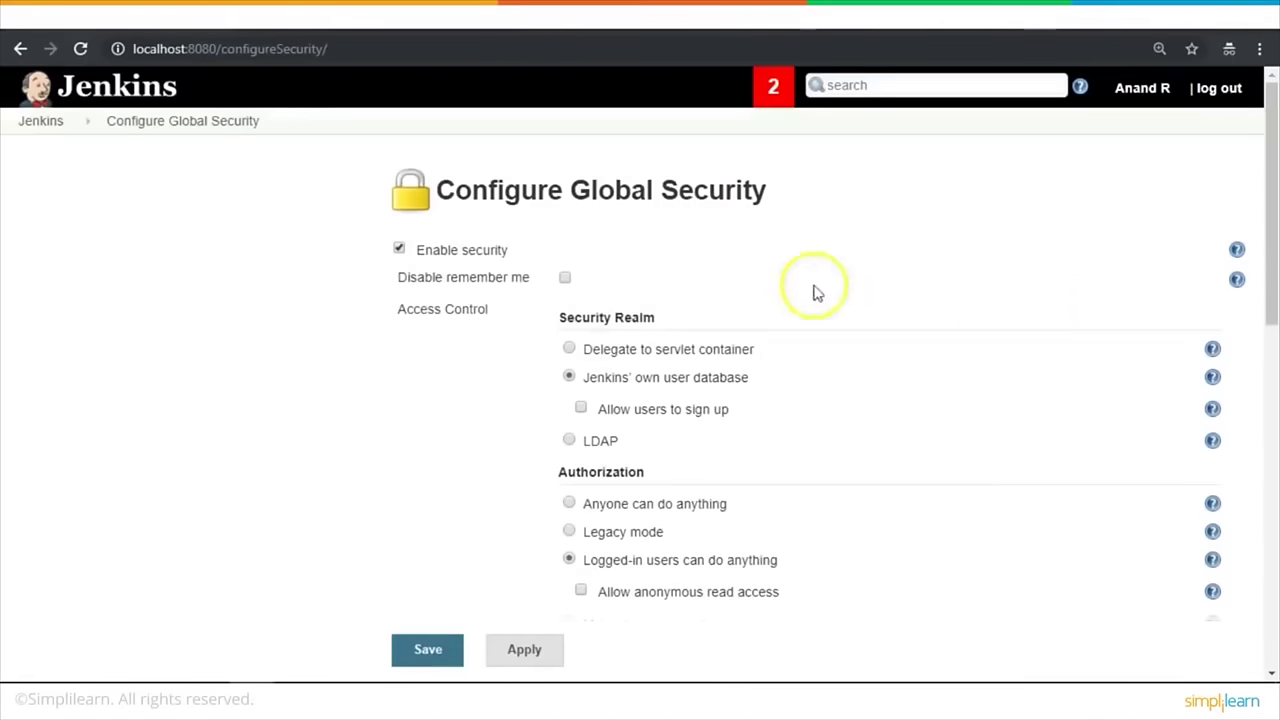
scroll(1063, 421, down, 1)
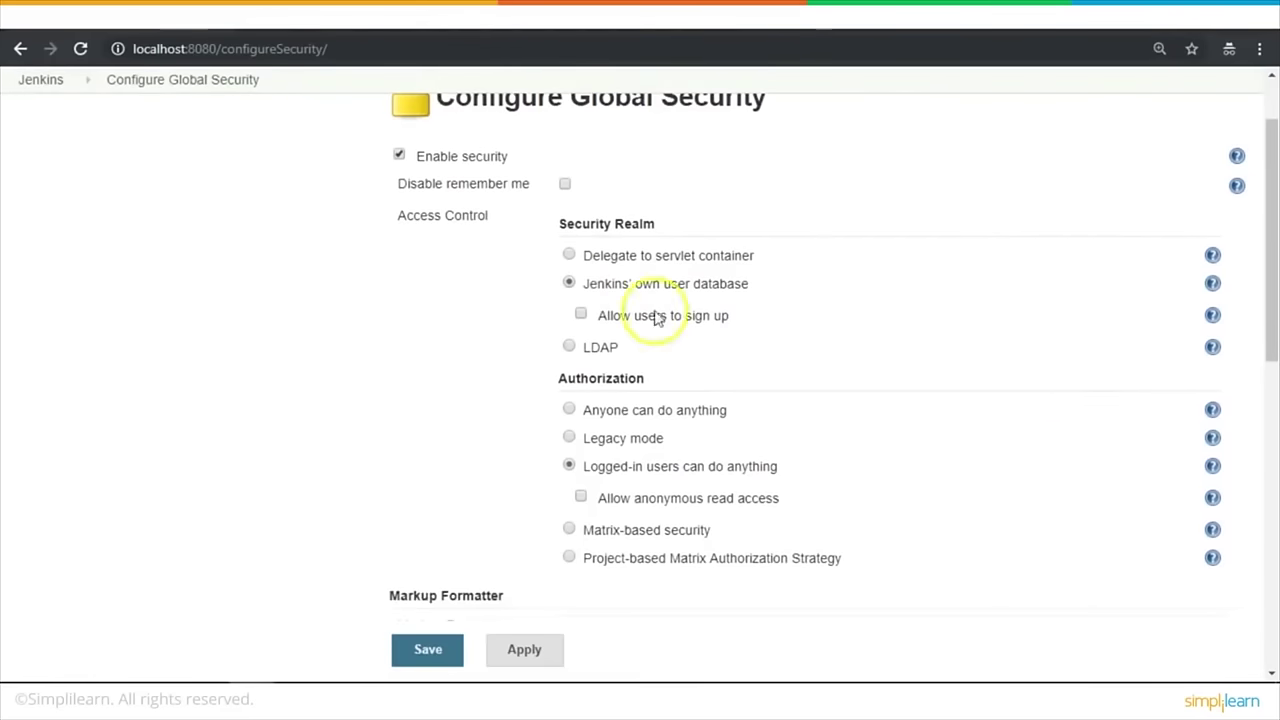
scroll(840, 337, up, 1)
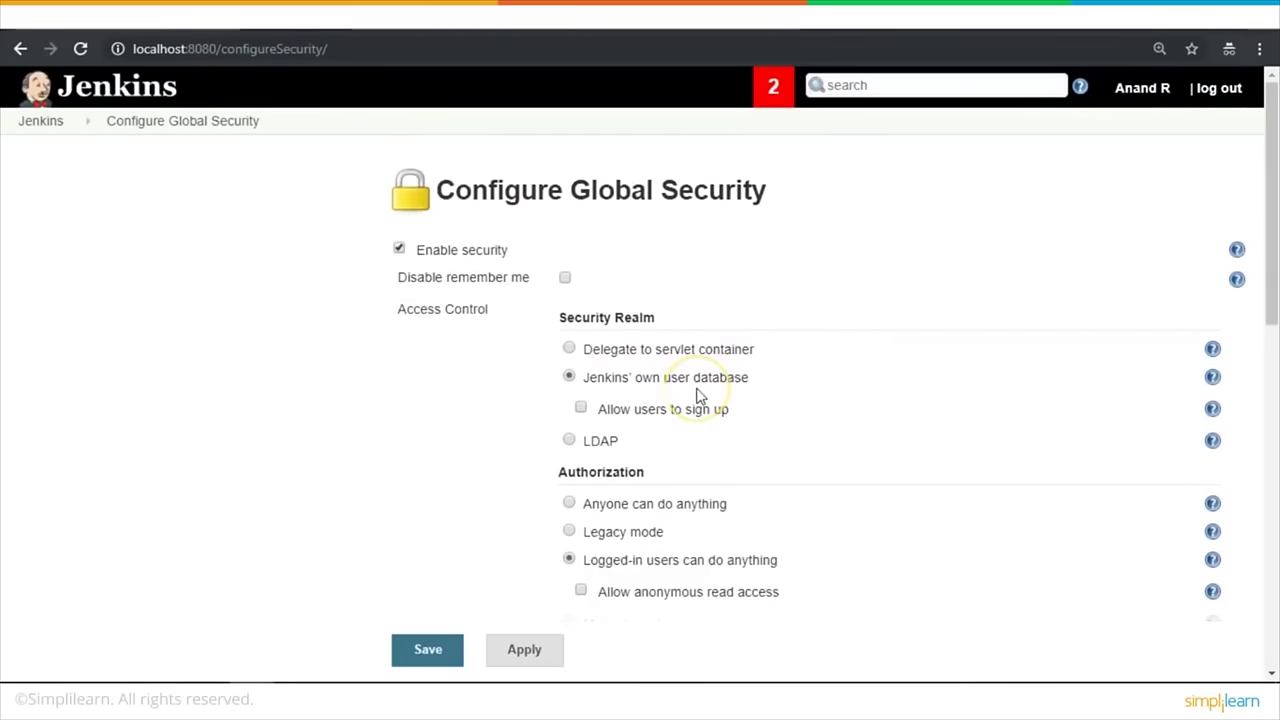
click(1212, 378)
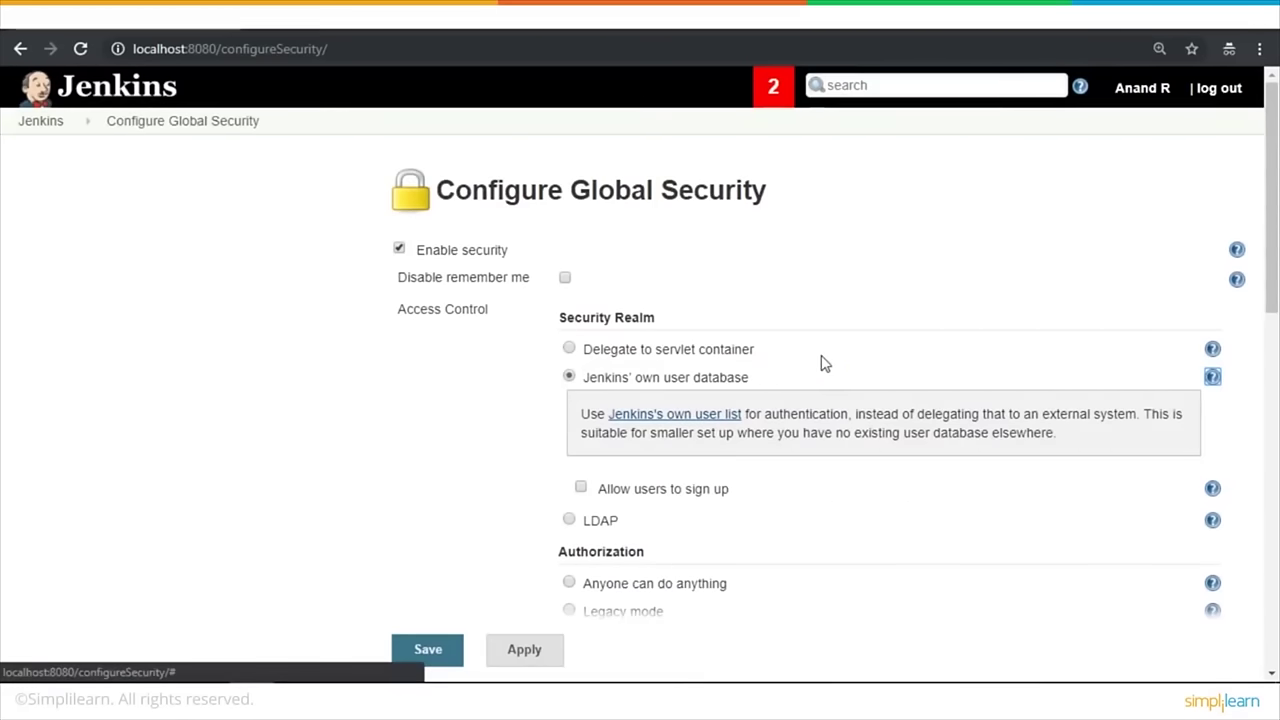
scroll(914, 489, down, 1)
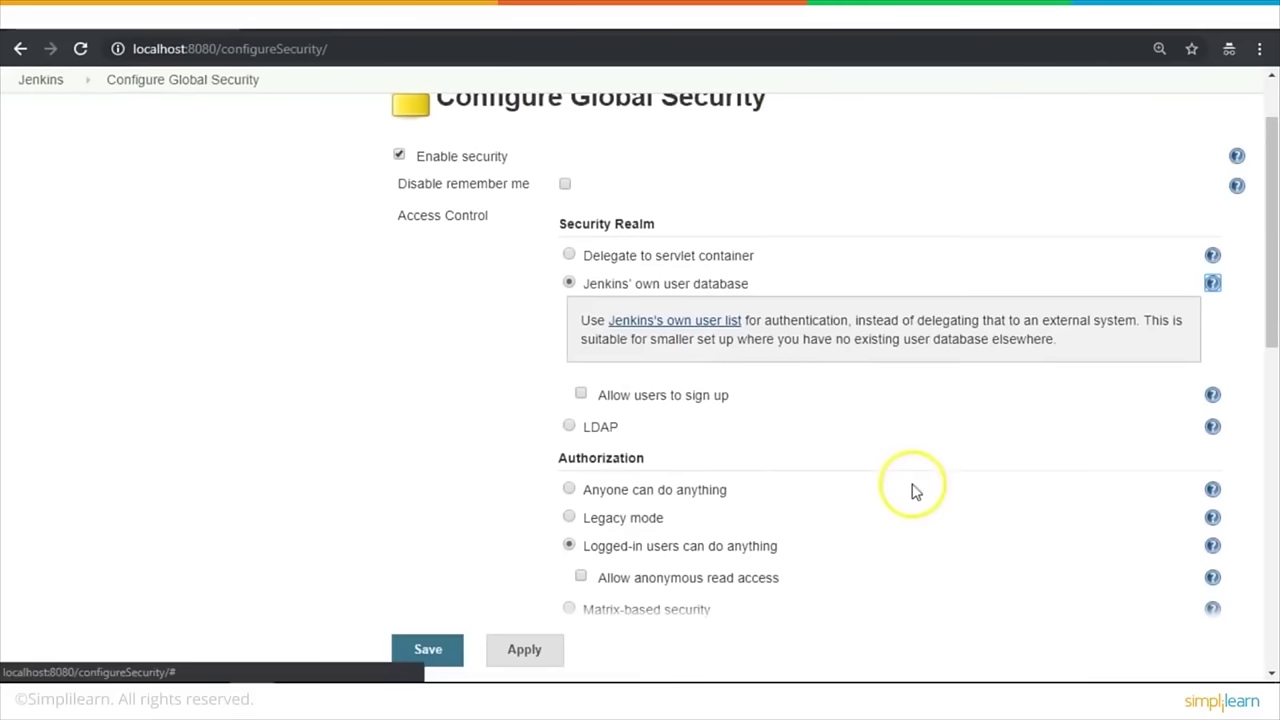
Step: Select LDAP as the security realm and look over its settings
click(569, 427)
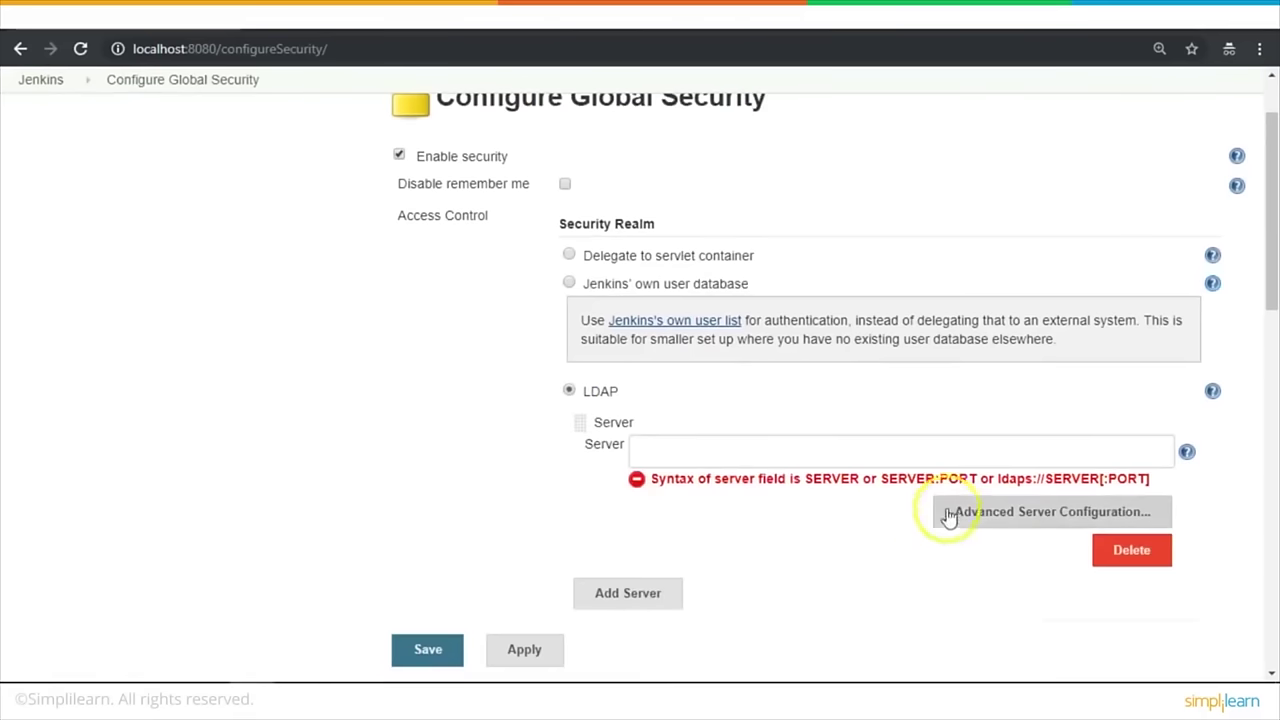
scroll(925, 408, down, 2)
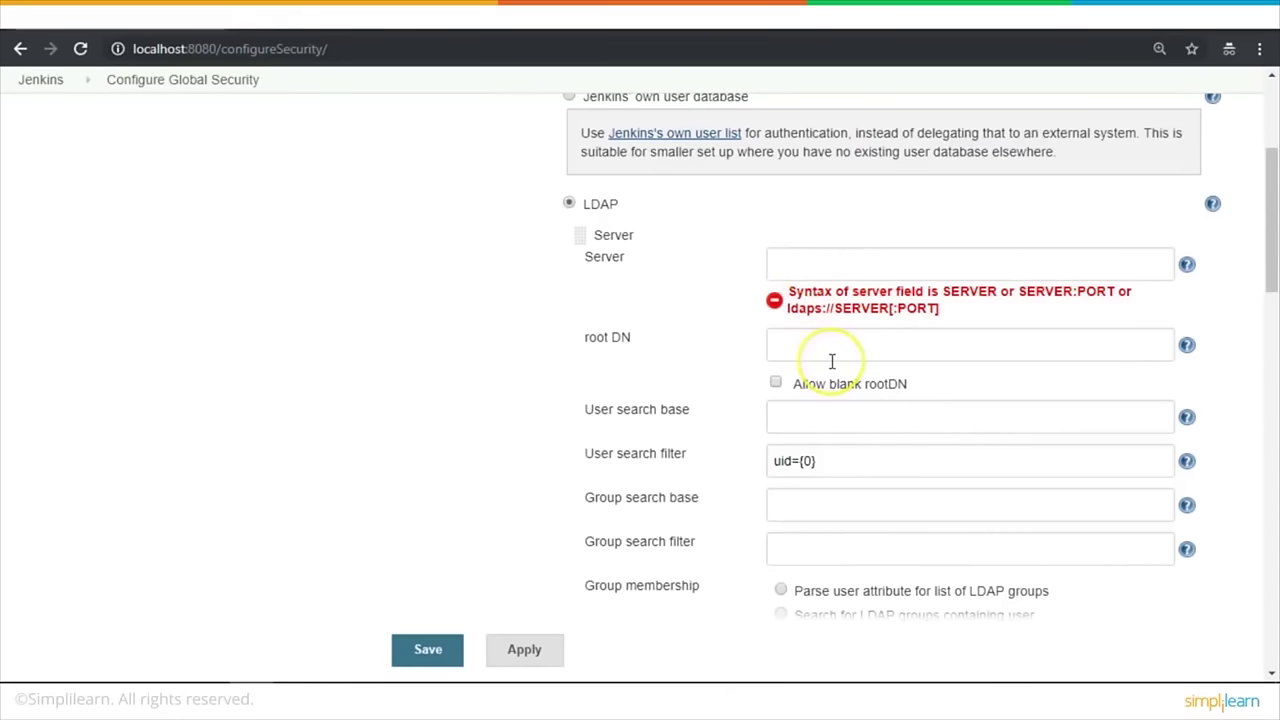
scroll(831, 440, down, 2)
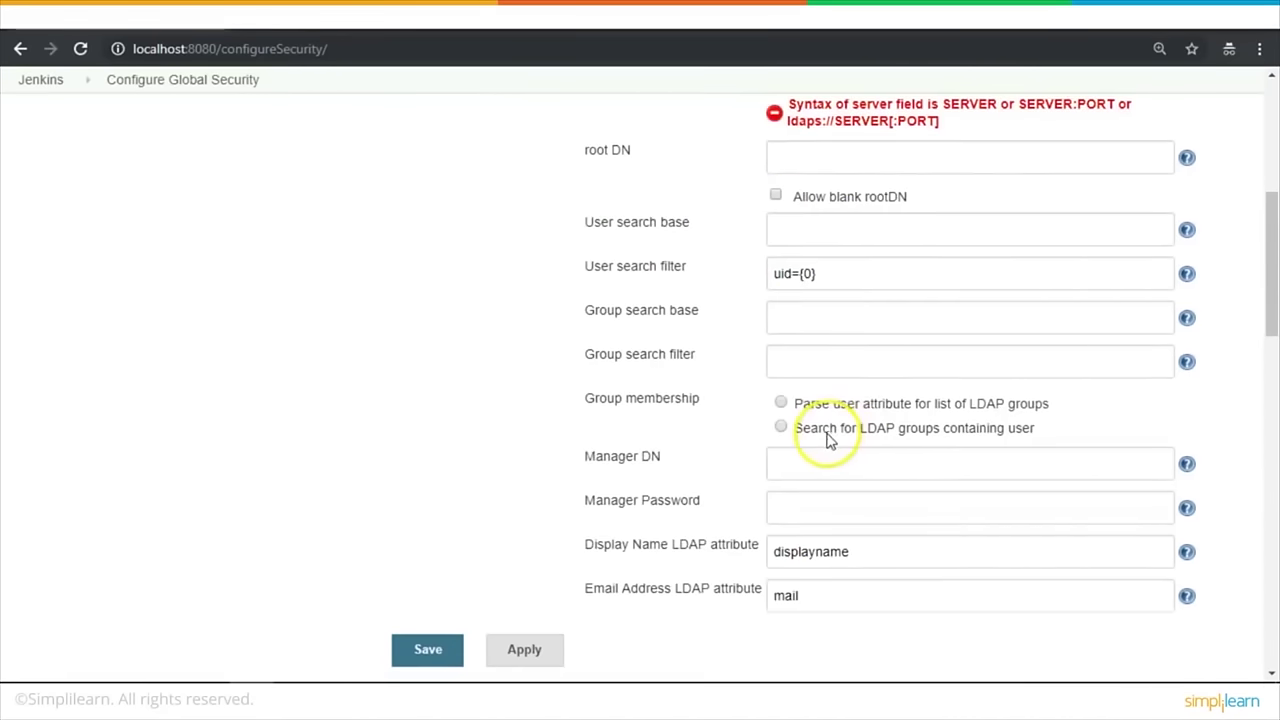
scroll(903, 414, up, 2)
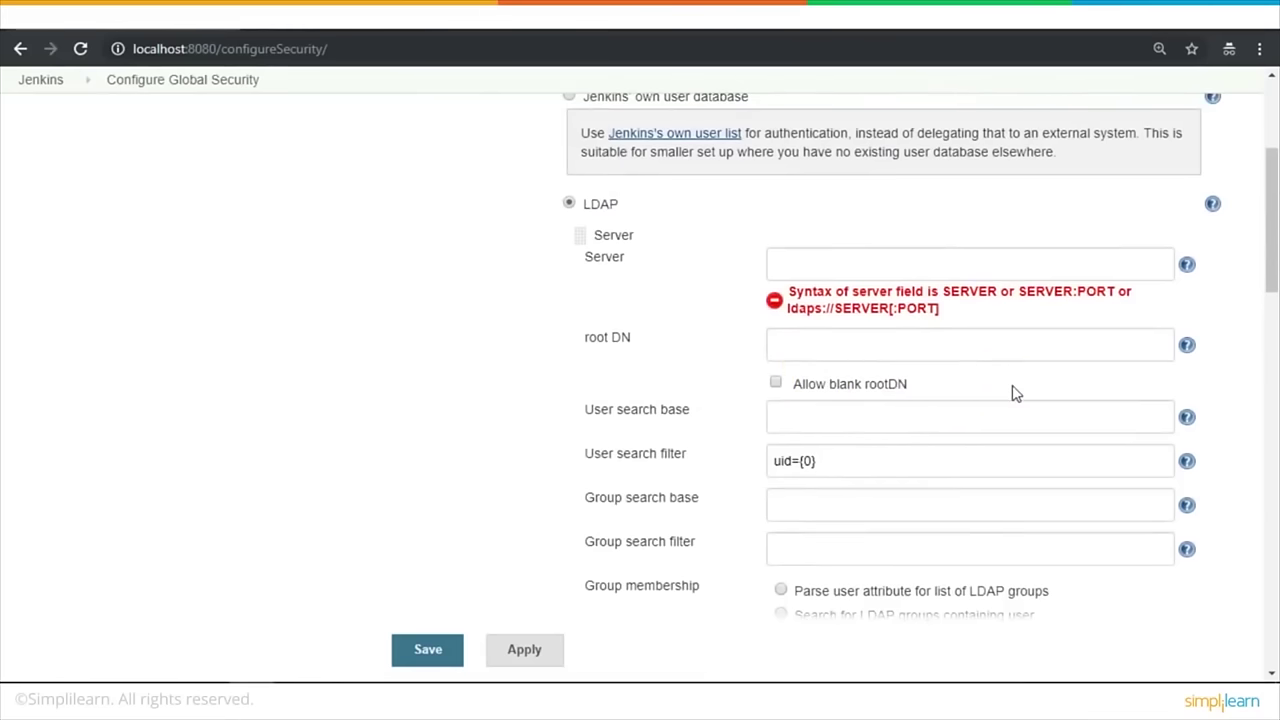
scroll(1015, 400, up, 2)
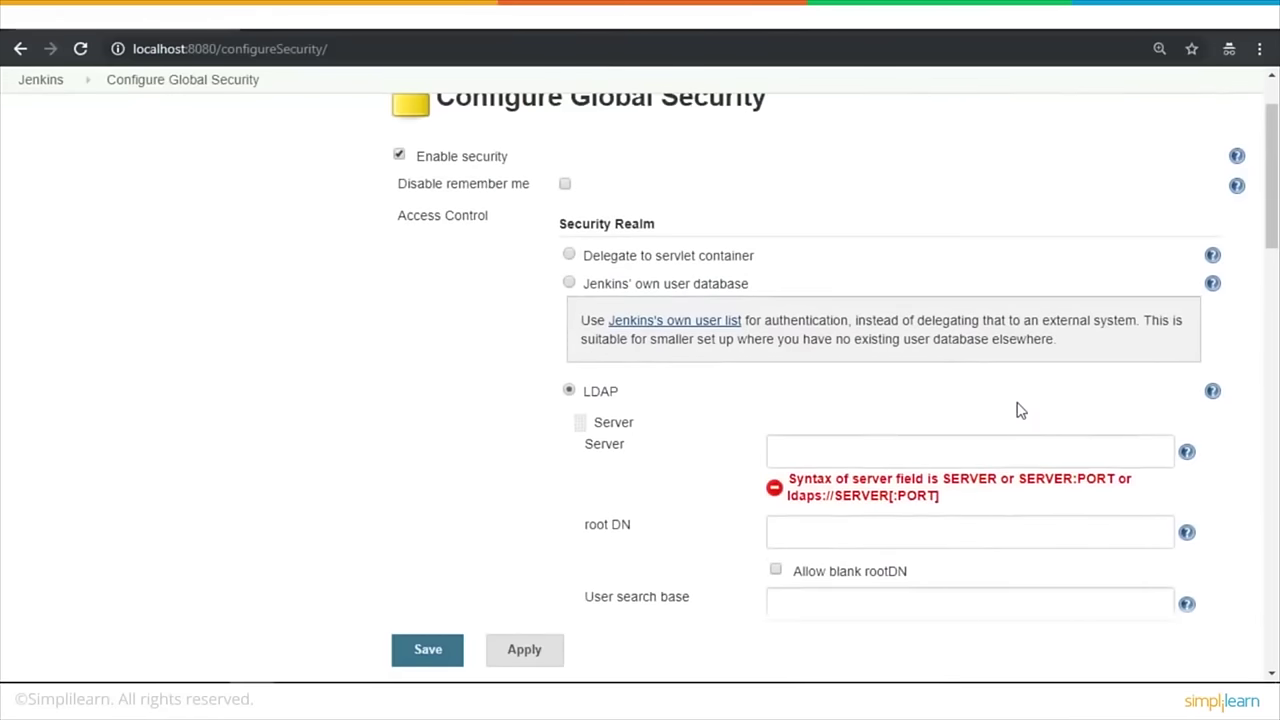
scroll(1017, 409, up, 1)
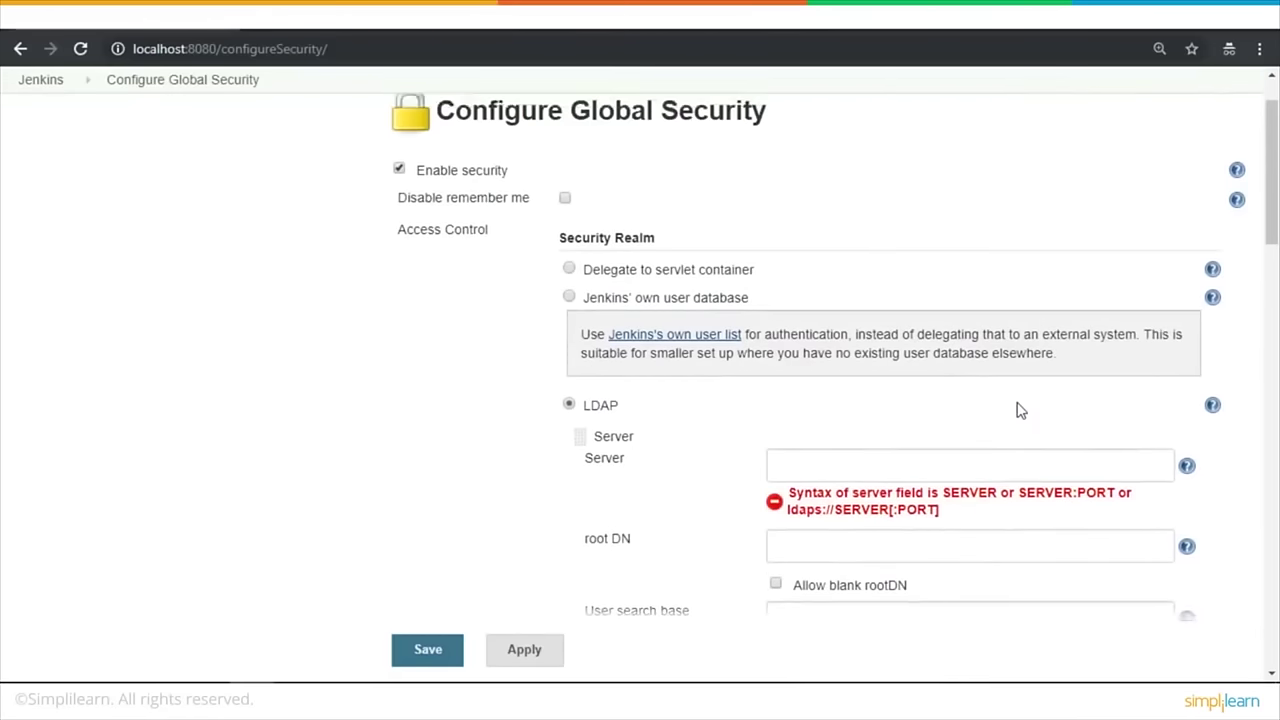
scroll(1017, 409, down, 2)
scroll(1017, 410, up, 1)
Step: Switch back to Jenkins' own user database, keeping logged-in users allowed to do anything
click(569, 284)
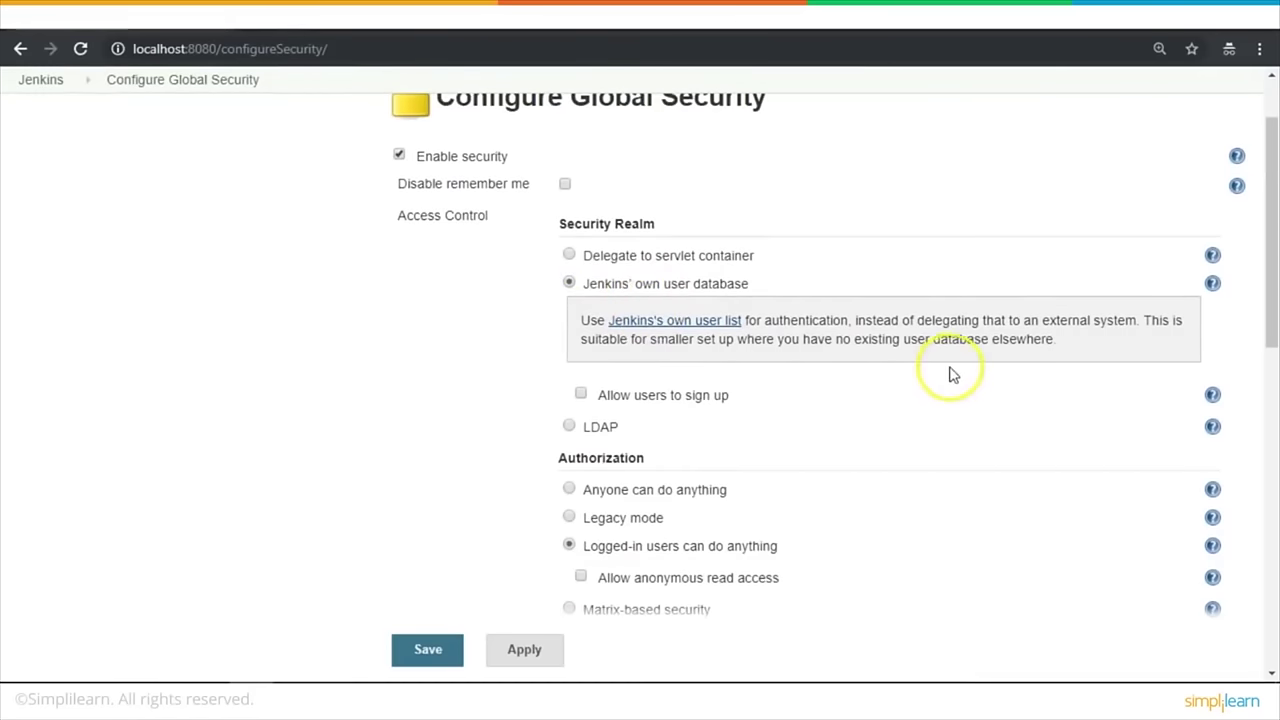
scroll(949, 370, down, 2)
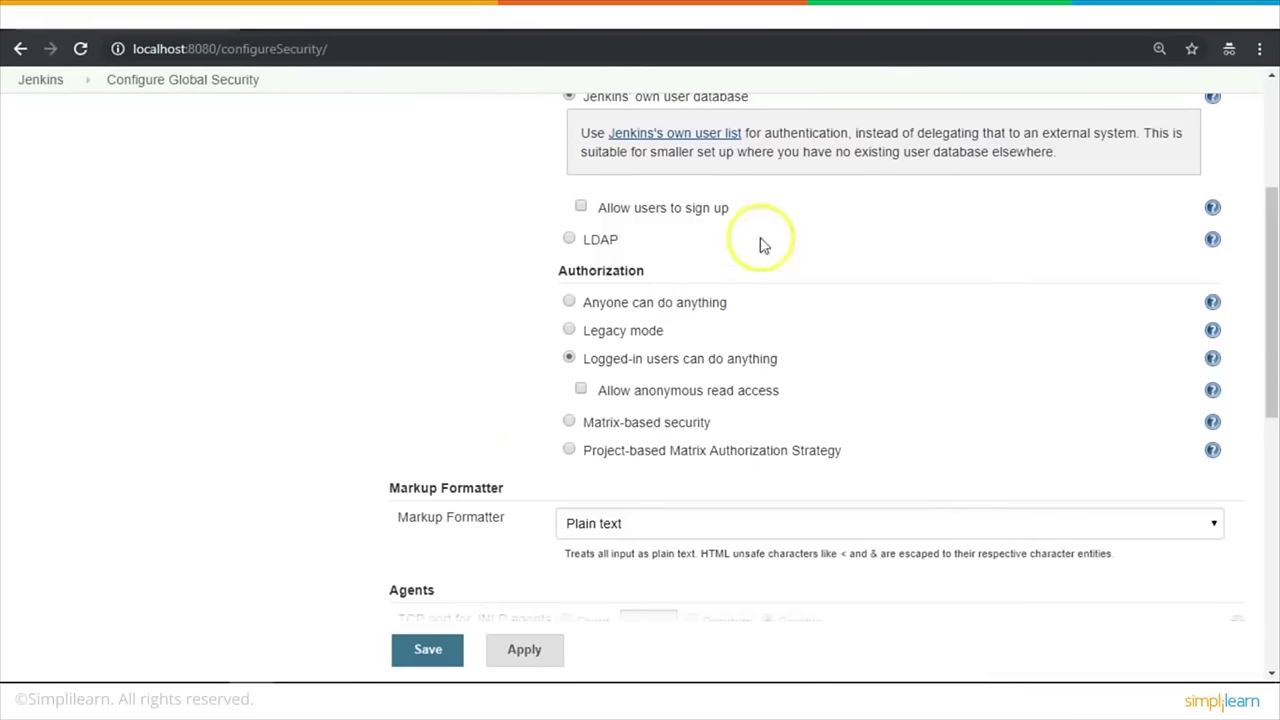
scroll(774, 260, up, 3)
scroll(774, 260, down, 2)
scroll(665, 248, up, 2)
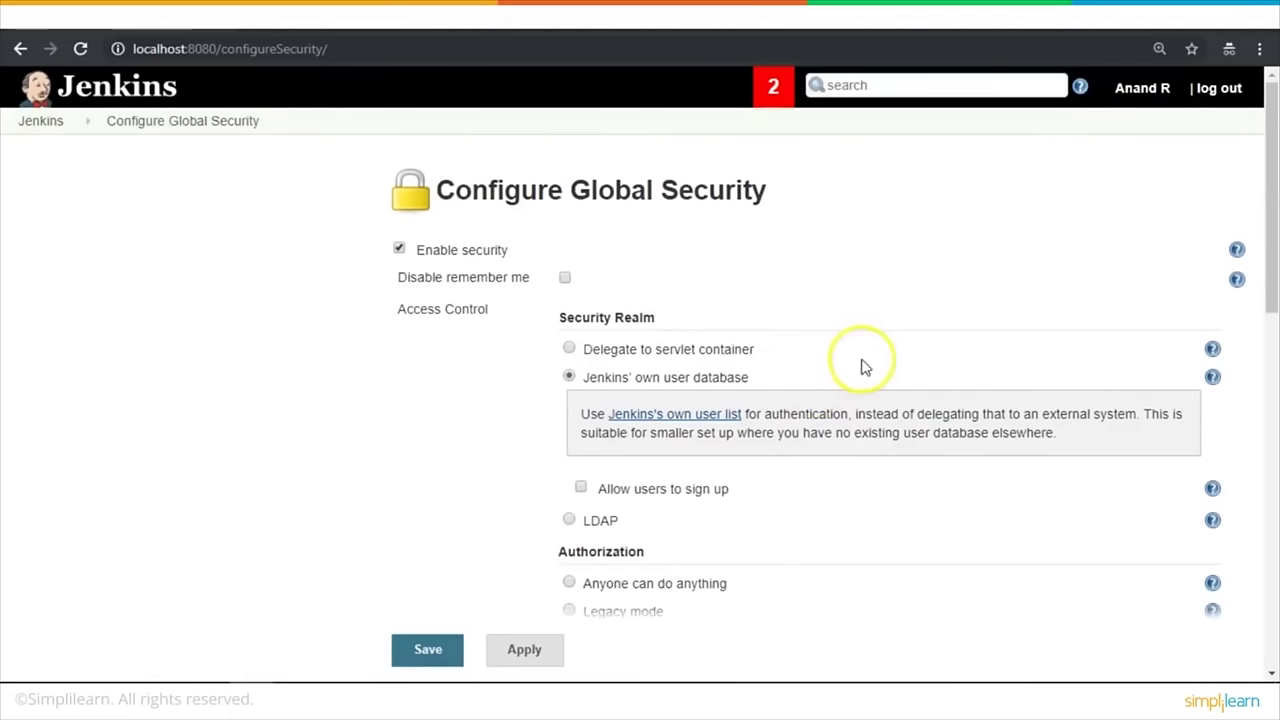
Step: Save the Configure Global Security settings and return to the Manage Jenkins page
click(428, 650)
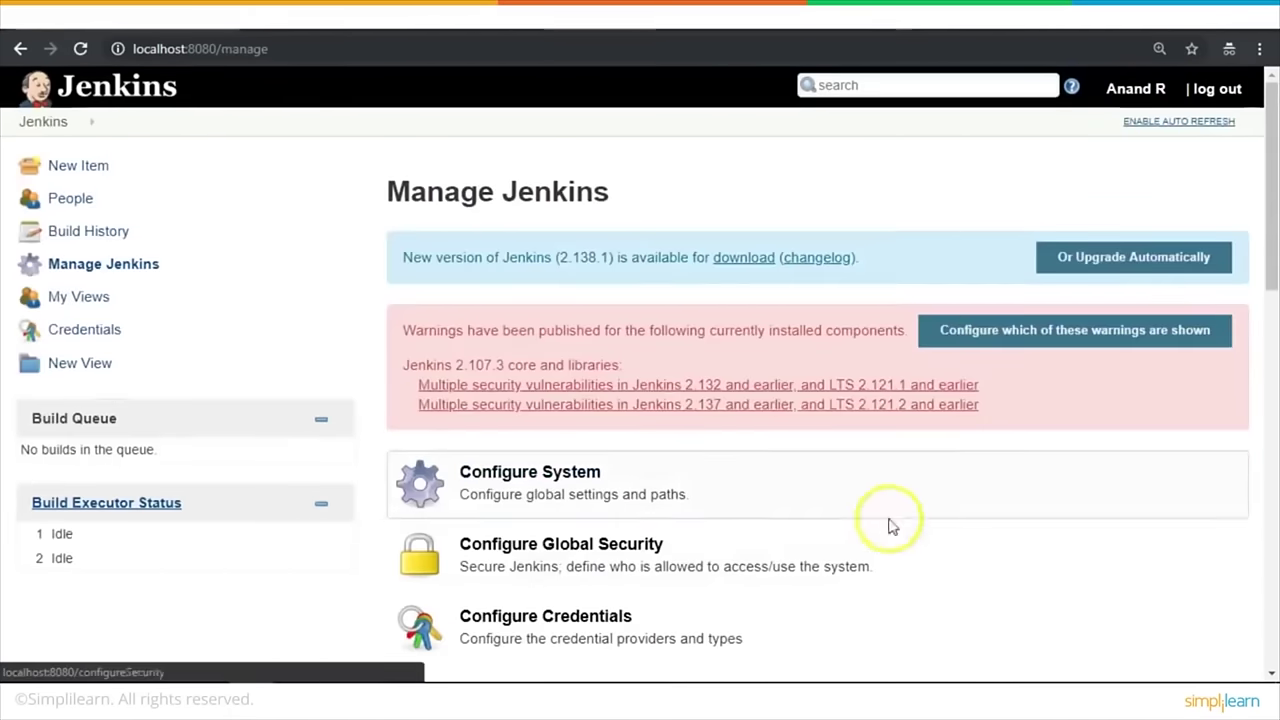
scroll(890, 520, down, 6)
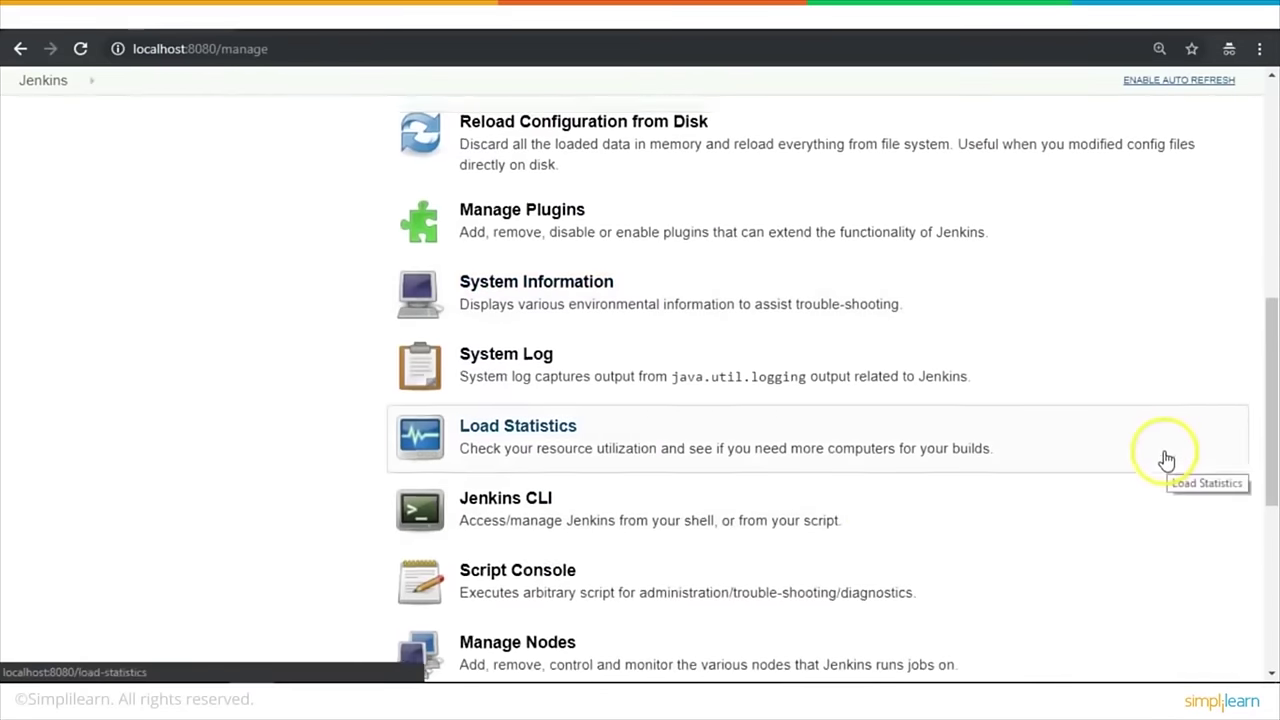
scroll(1166, 460, up, 6)
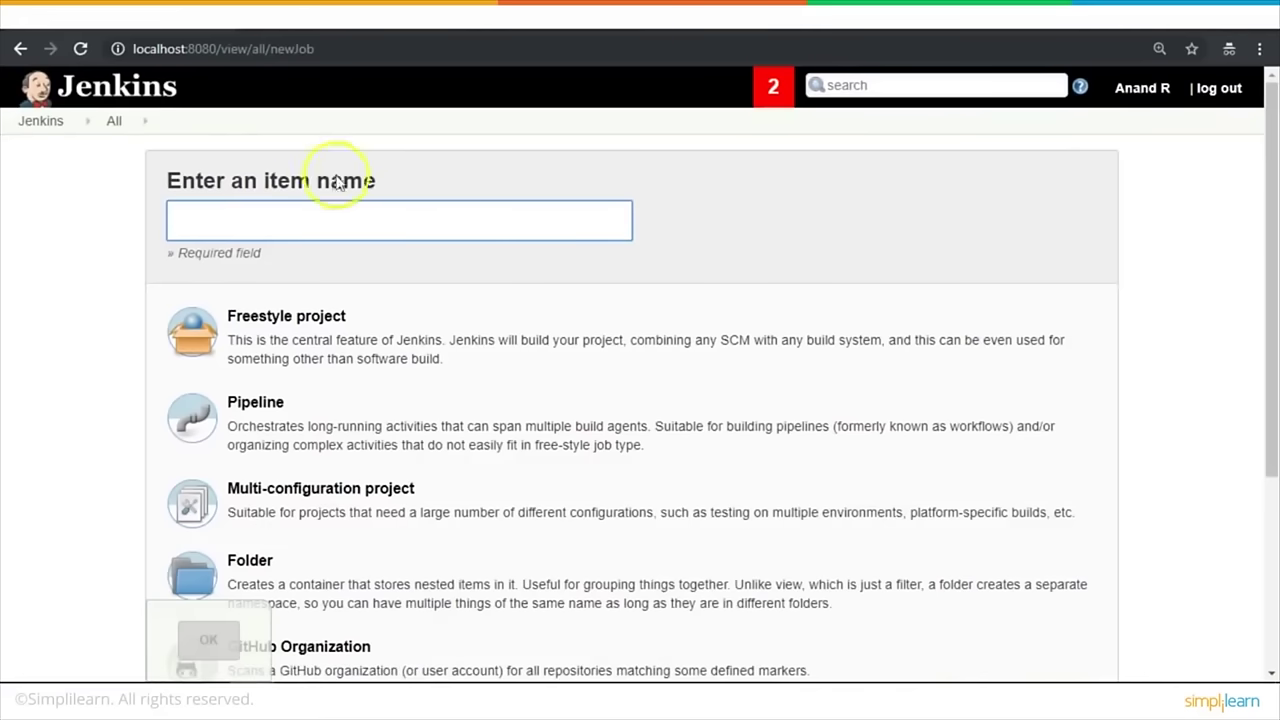
Step: Create a new Freestyle project item named First_Job
click(327, 216)
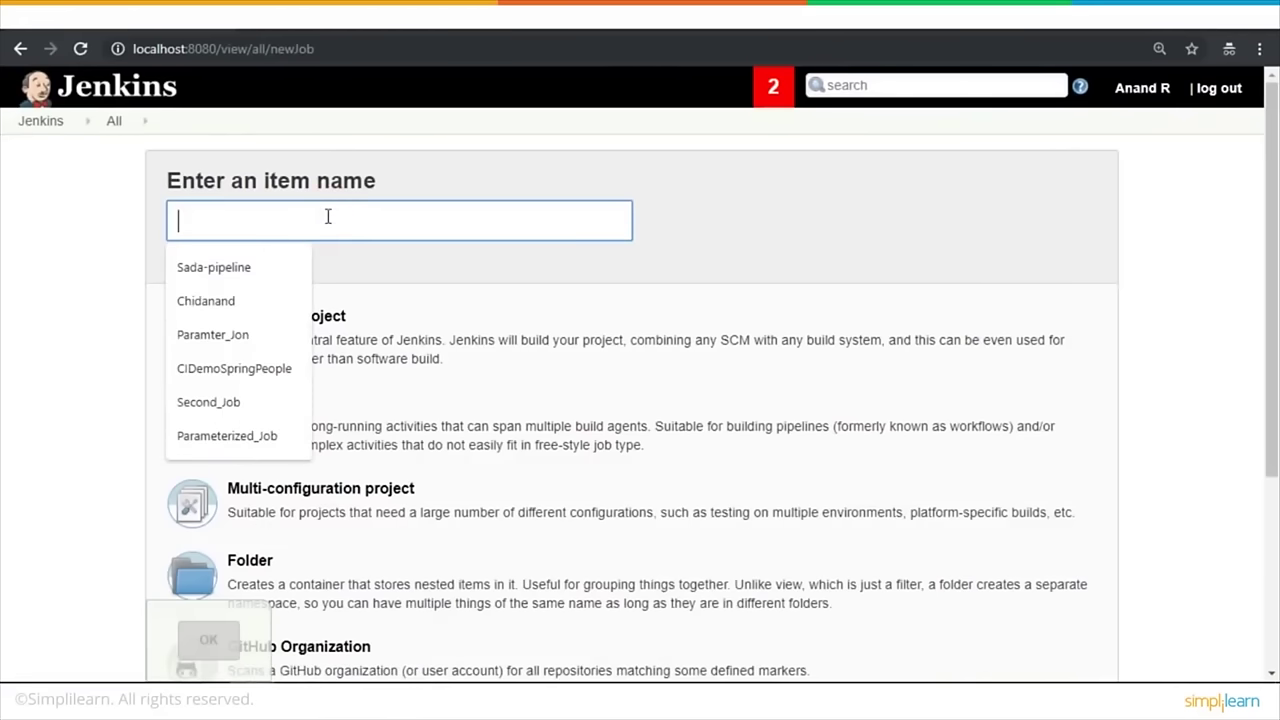
text(First_Job)
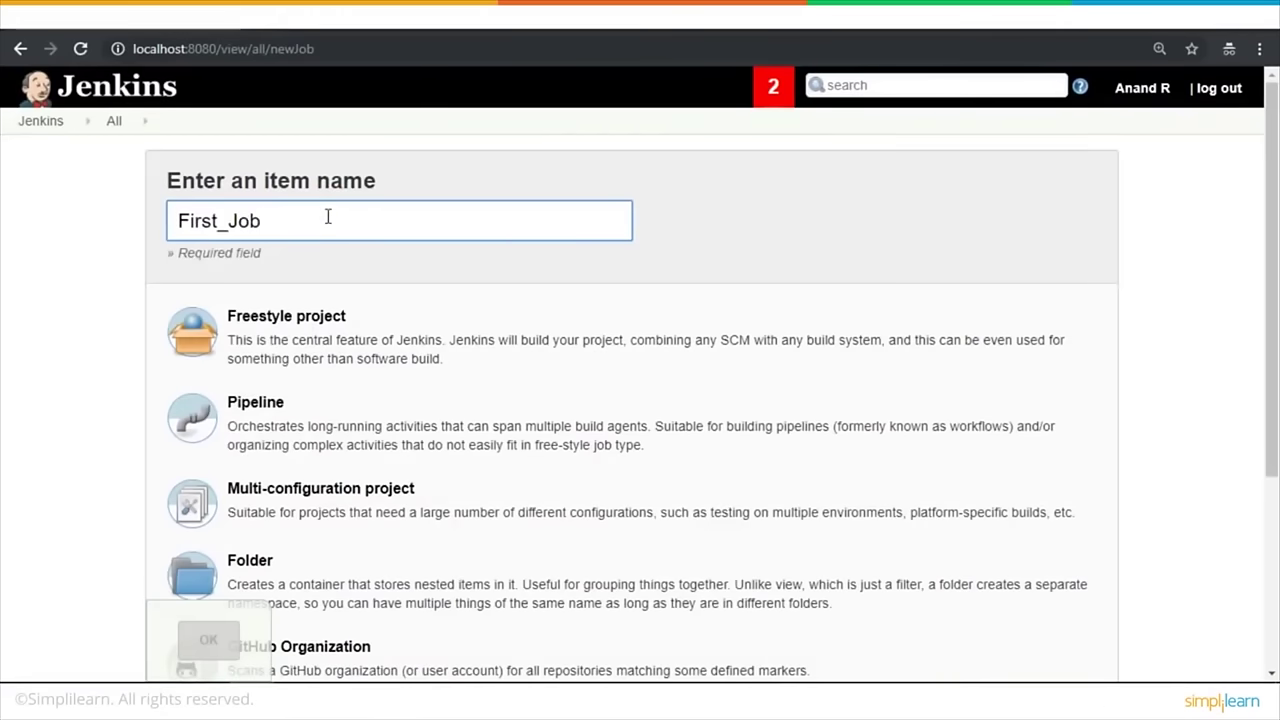
scroll(583, 289, down, 1)
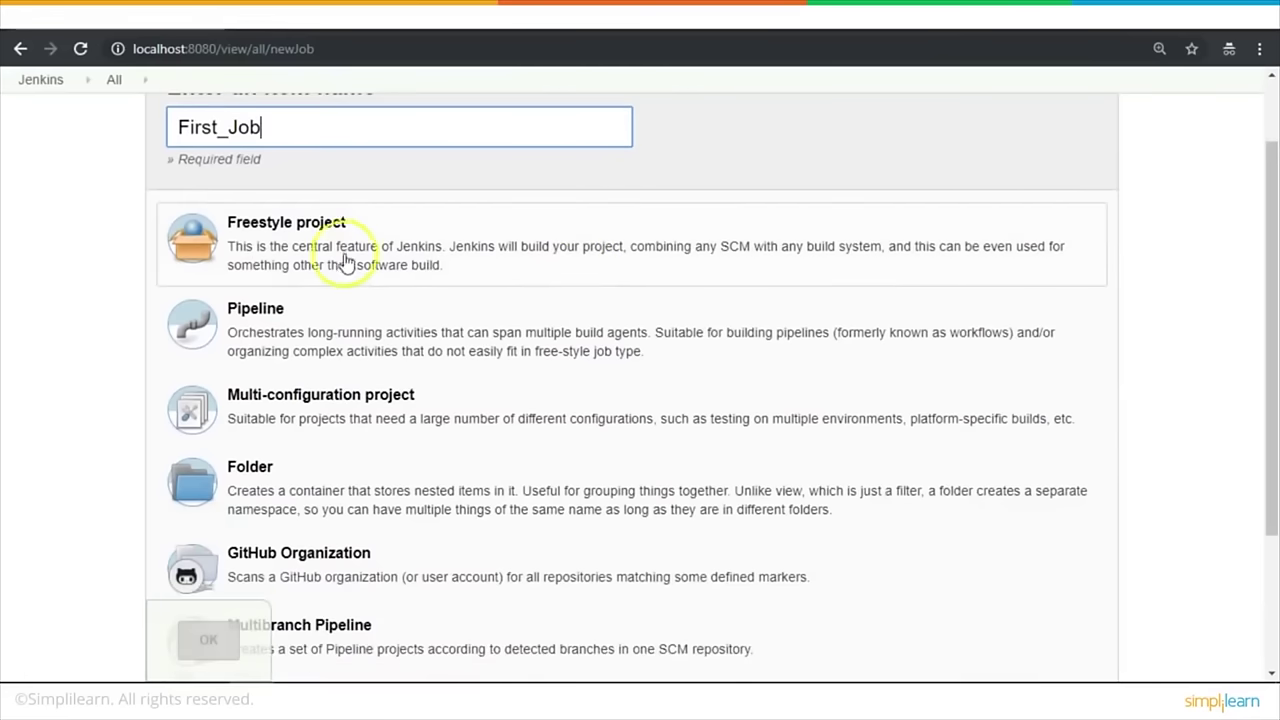
click(307, 255)
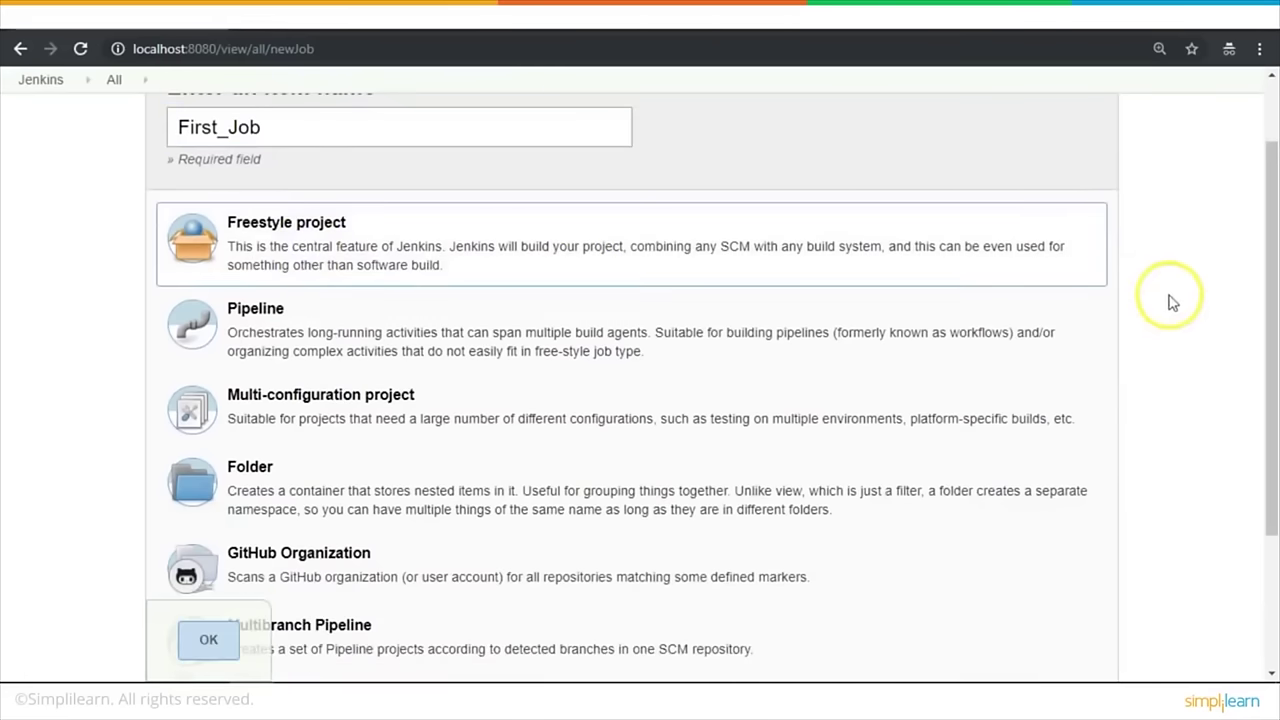
scroll(1180, 290, down, 2)
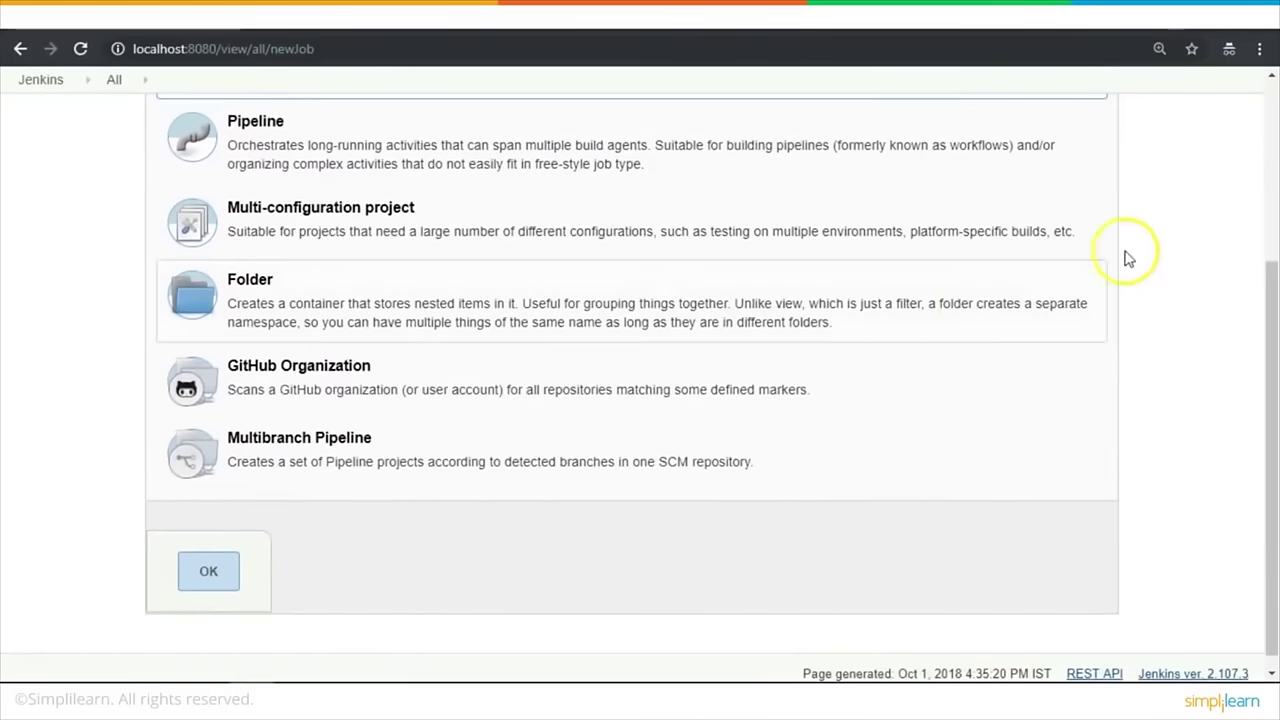
scroll(1140, 256, up, 3)
scroll(1148, 254, down, 2)
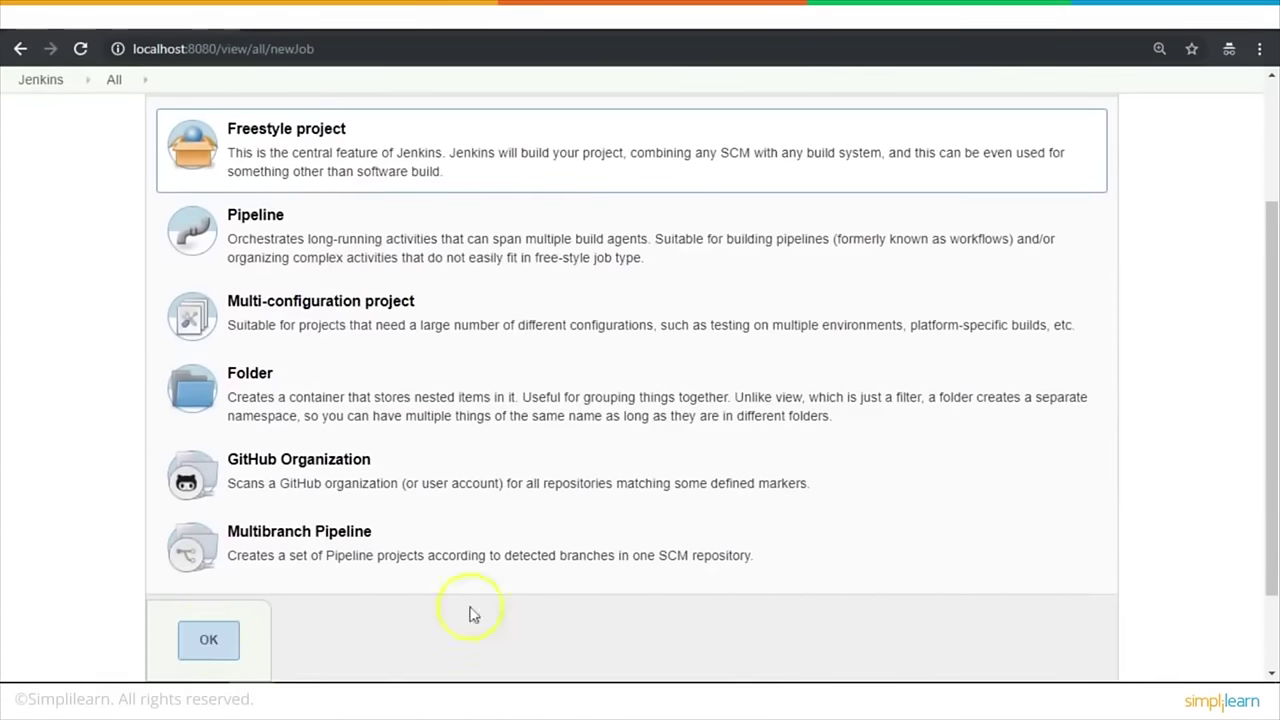
scroll(1197, 340, up, 2)
scroll(1197, 340, down, 2)
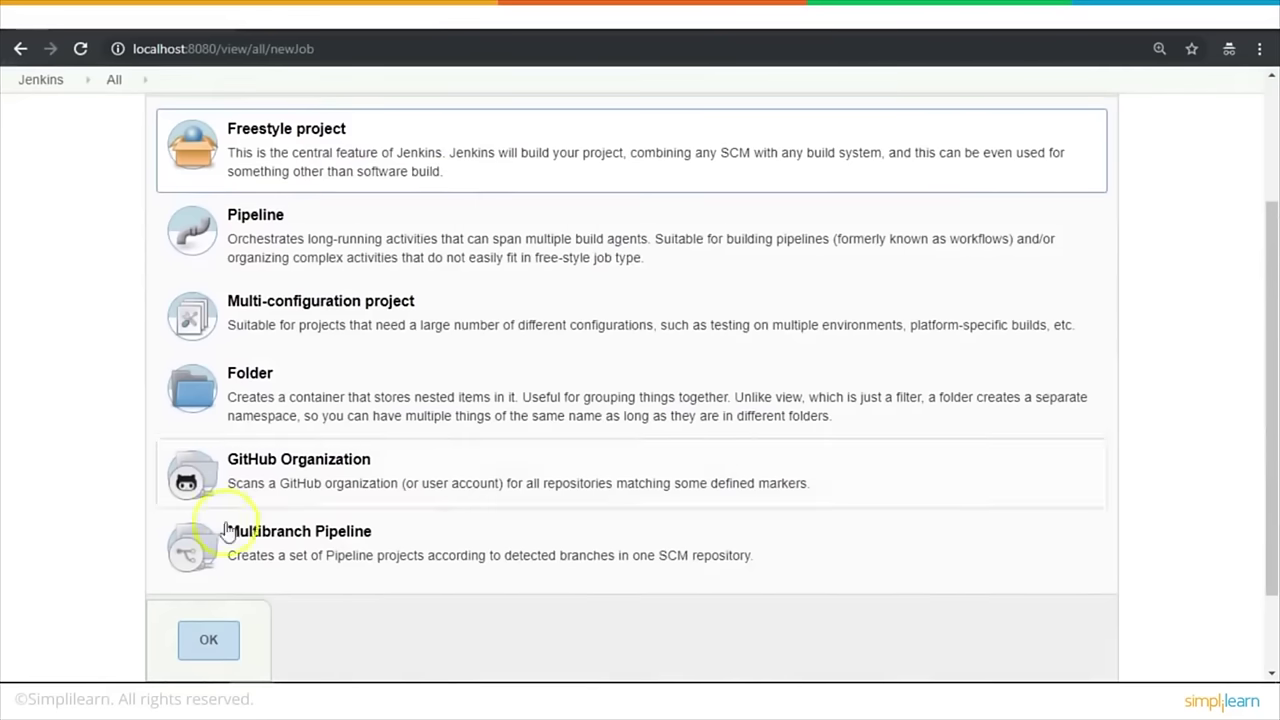
click(216, 643)
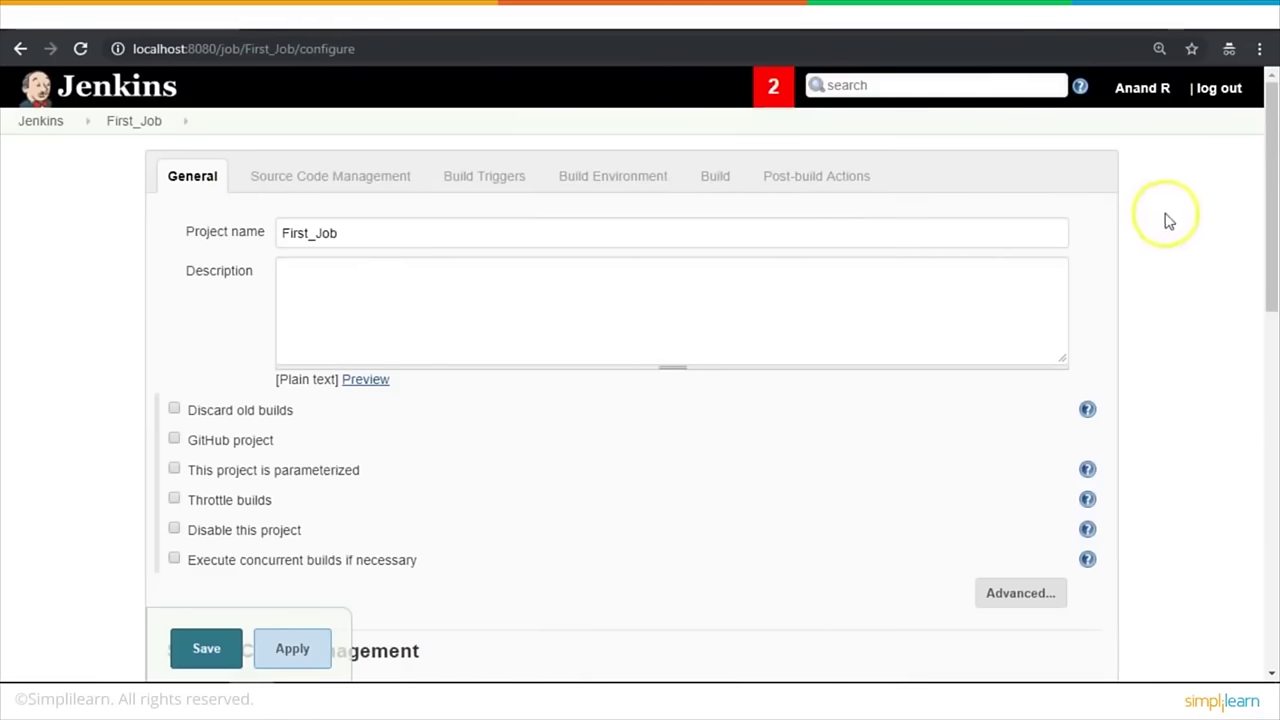
Step: Enter the First_Job description 'This is my First Jenkins Job!!'
scroll(1181, 219, down, 2)
scroll(1181, 219, up, 2)
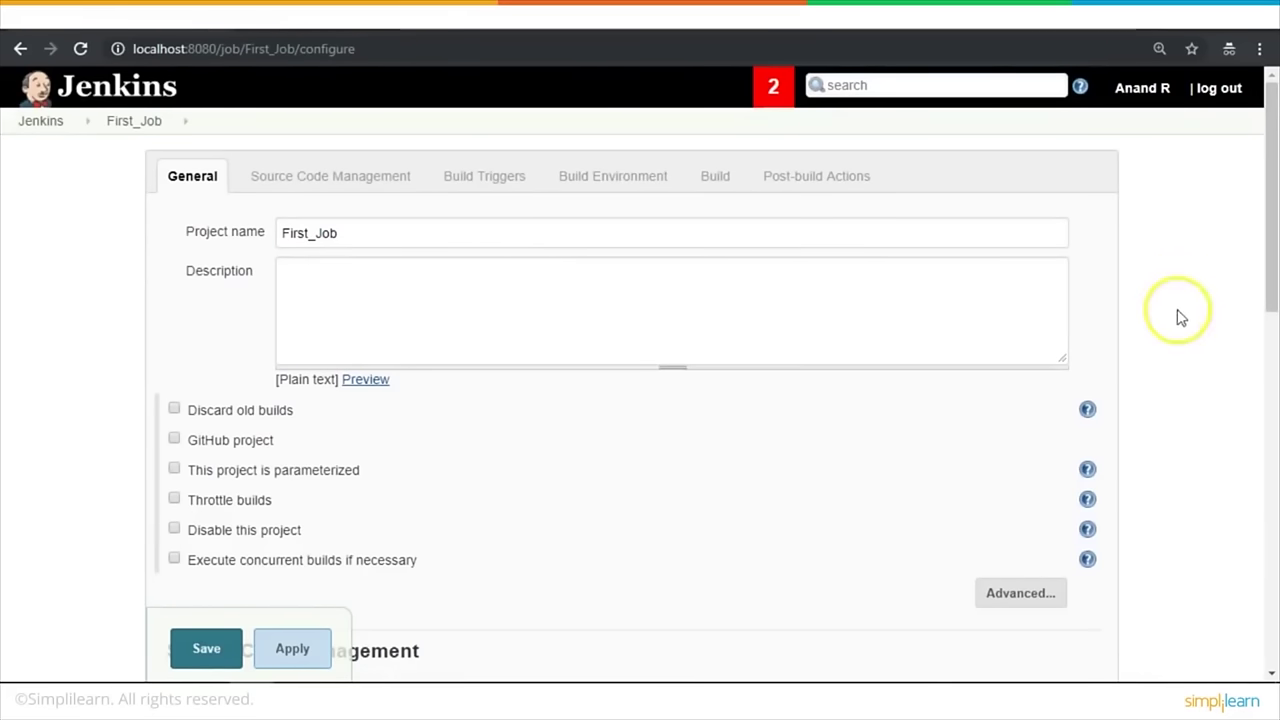
click(532, 280)
click(569, 363)
text(This is my First Jenkins Job!!)
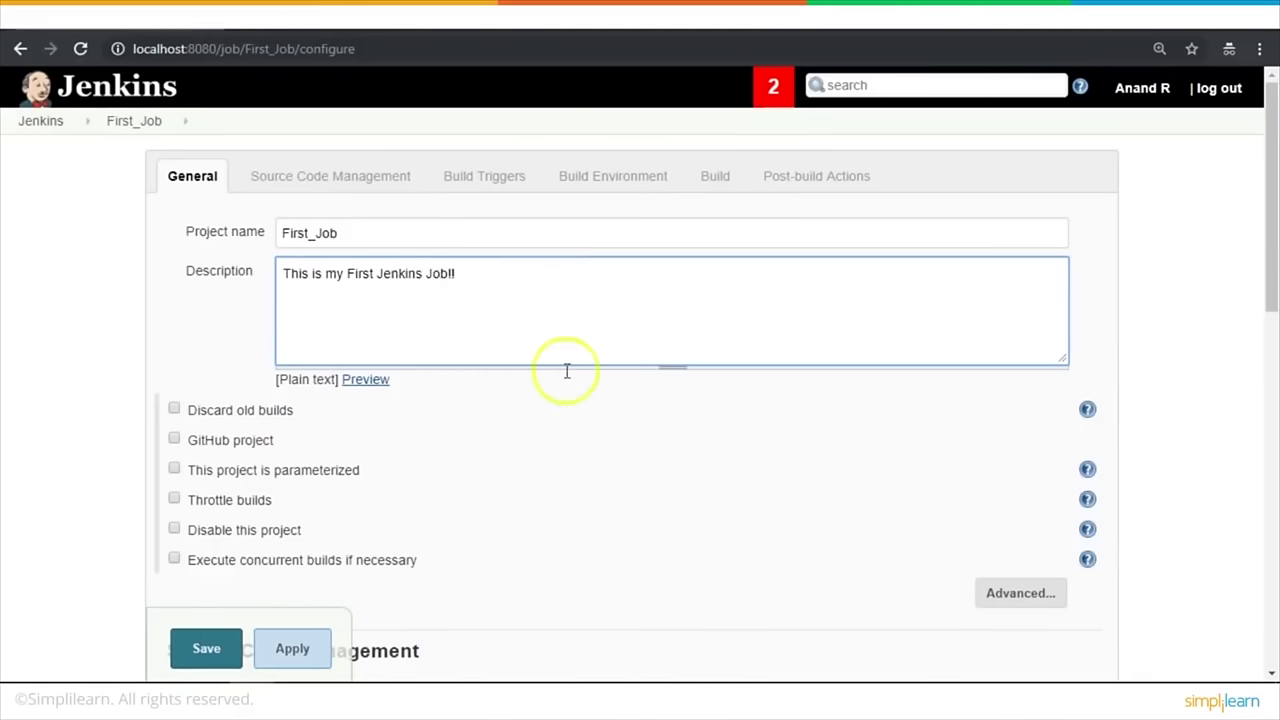
Step: Review the help for Discard old builds and parameterized projects, then scroll through the configuration
scroll(471, 477, down, 1)
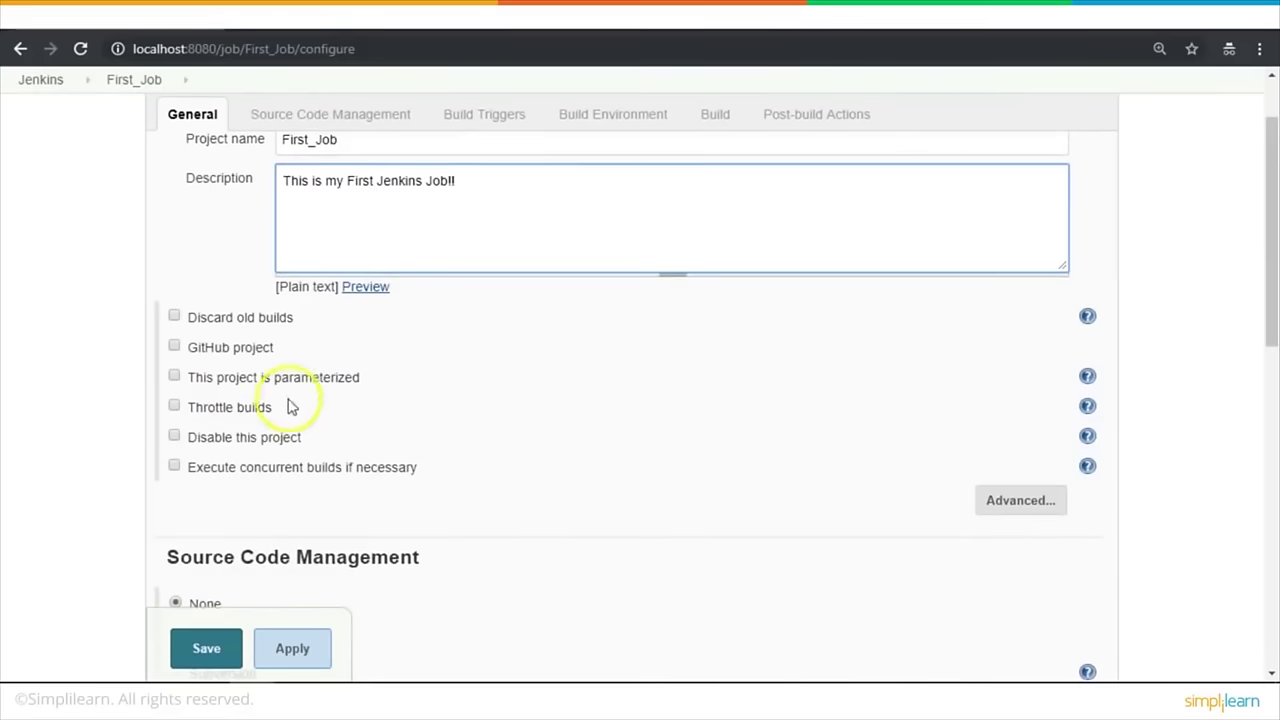
click(1087, 316)
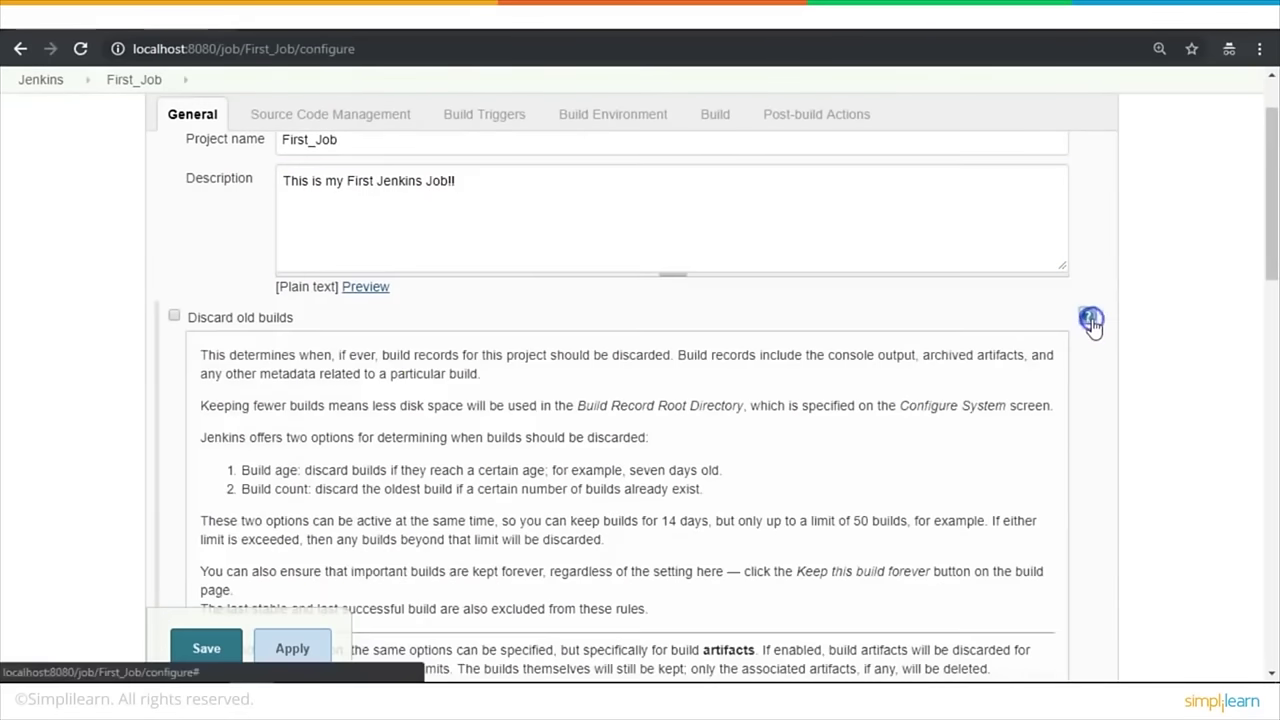
click(1087, 316)
click(1087, 376)
click(1087, 376)
scroll(1180, 343, down, 3)
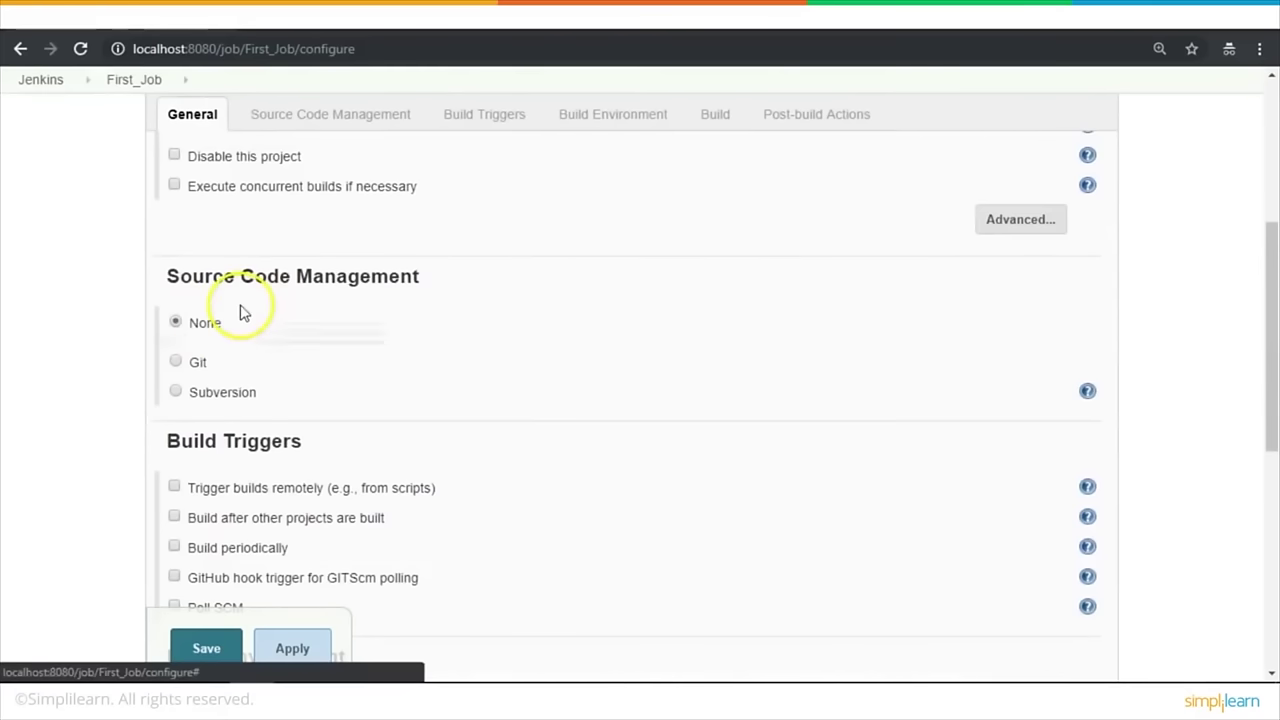
scroll(1235, 405, down, 2)
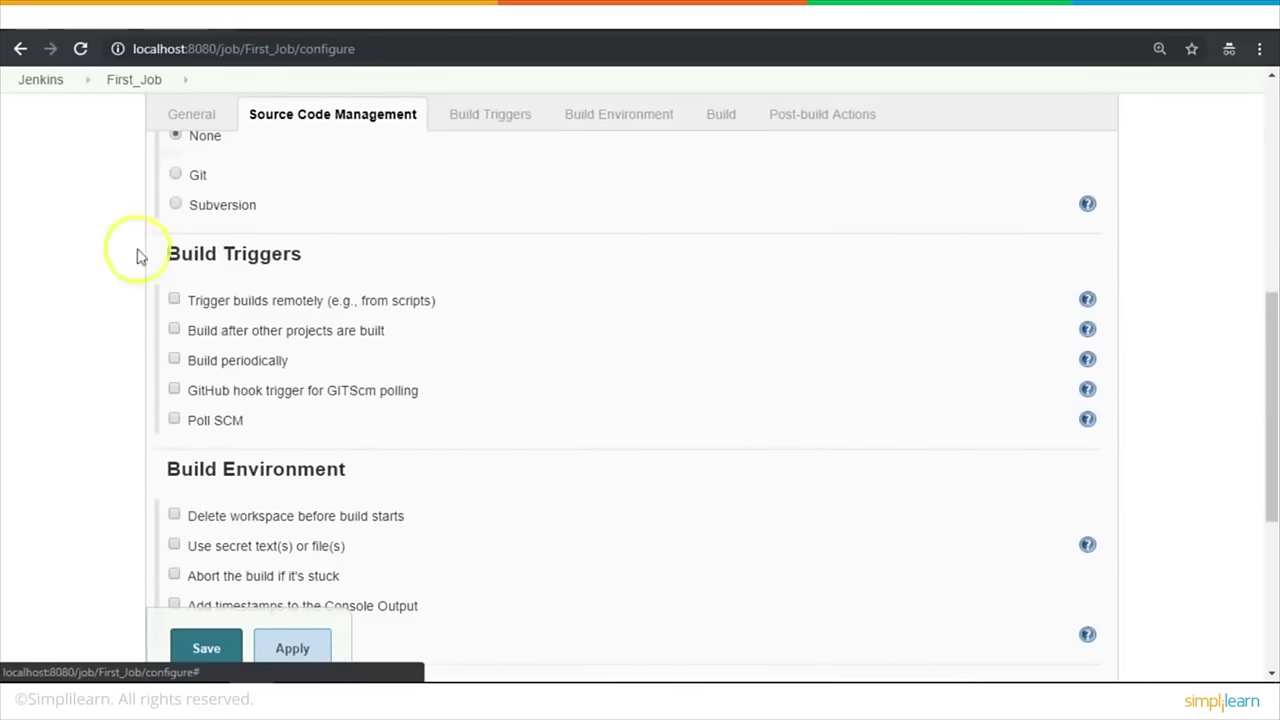
scroll(900, 270, down, 2)
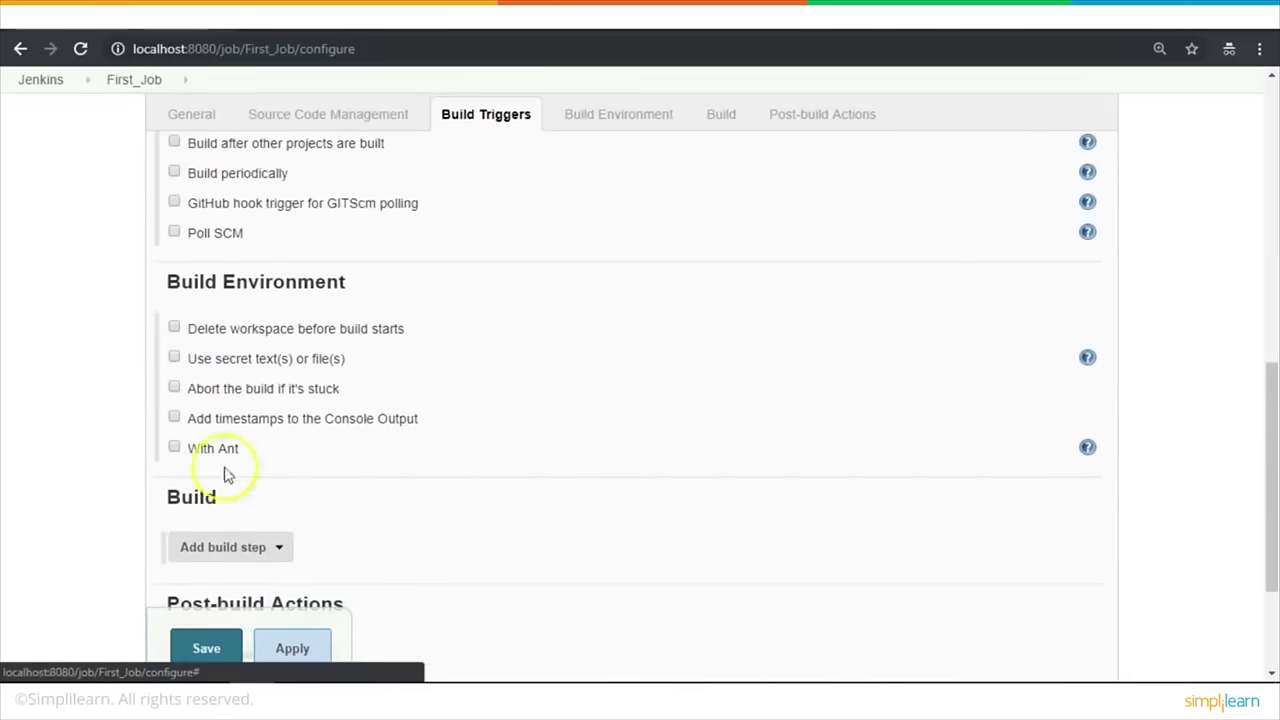
scroll(1194, 409, down, 2)
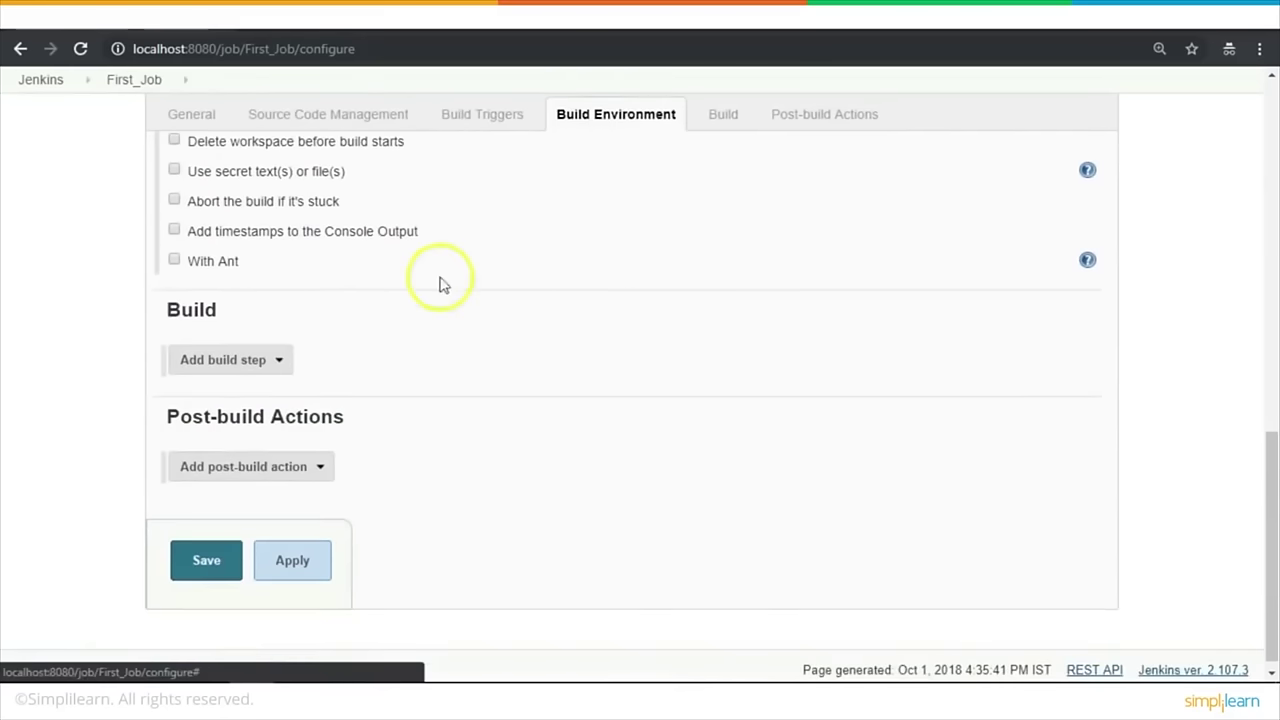
Step: Add an Execute Windows batch command build step echoing a hello message with %date% and %time%
click(281, 360)
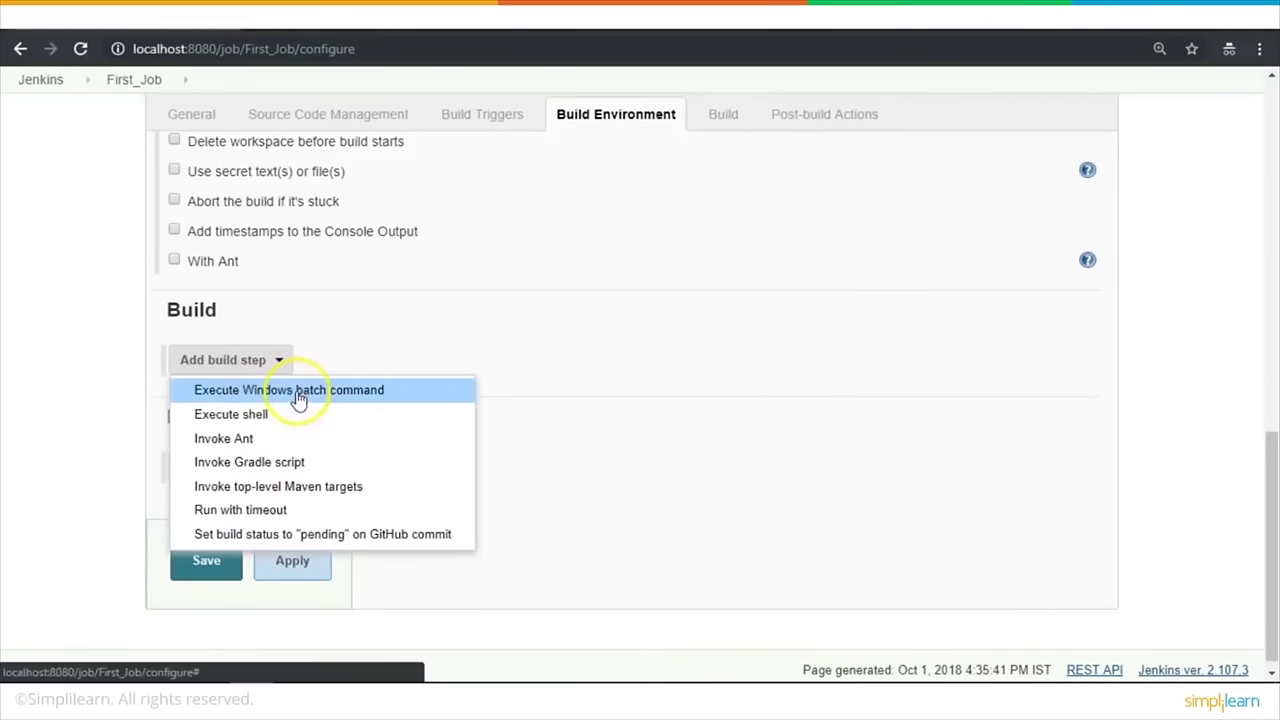
click(298, 392)
click(326, 400)
text(e)
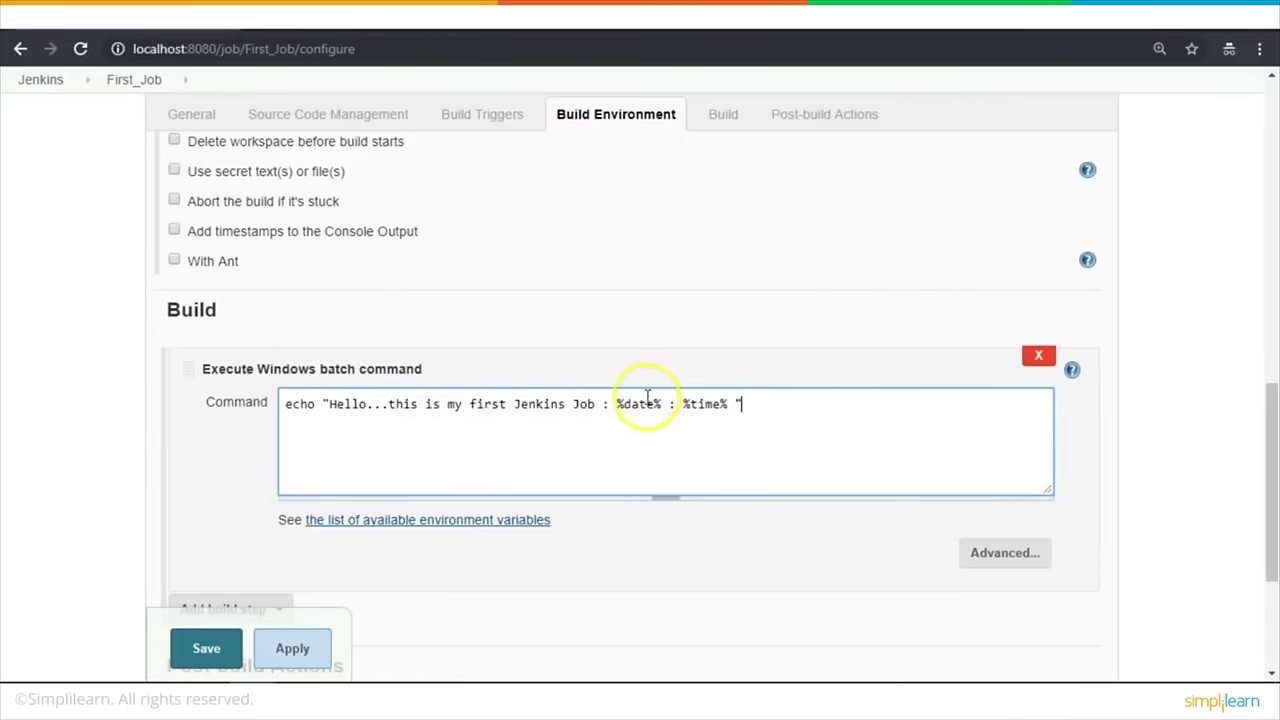
Step: Save the First_Job configuration
scroll(1177, 366, down, 3)
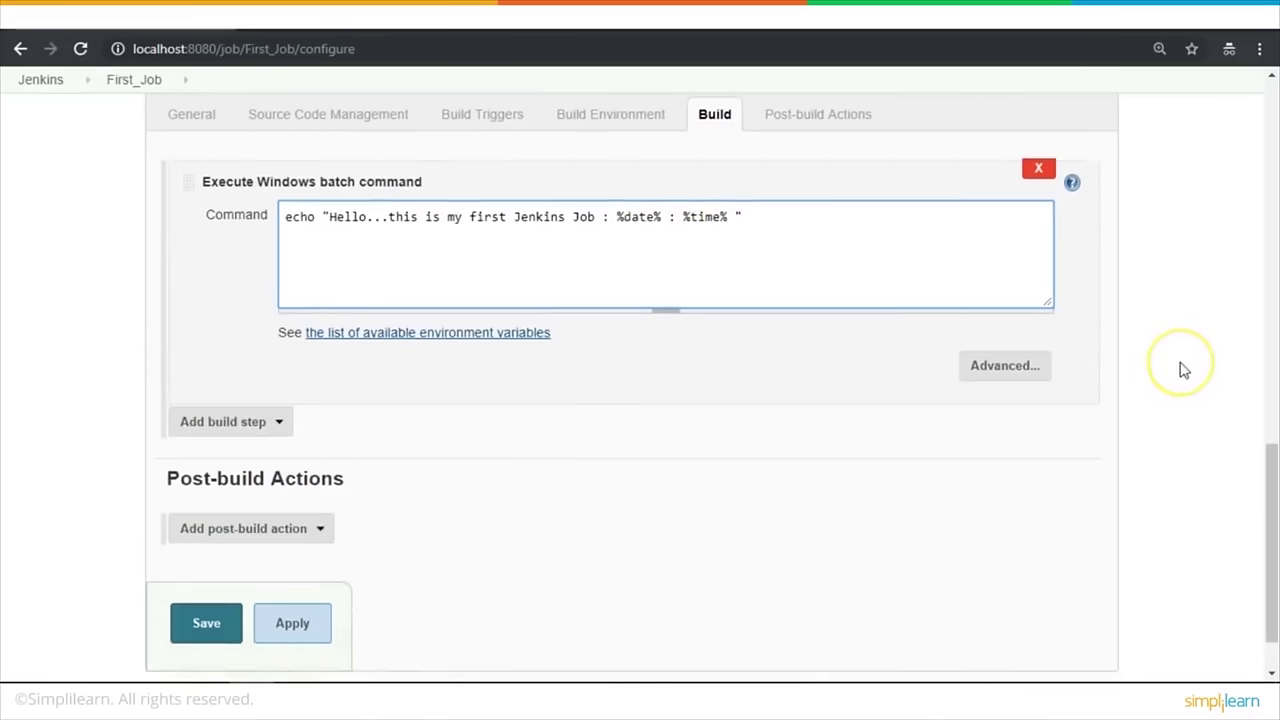
scroll(1200, 294, up, 6)
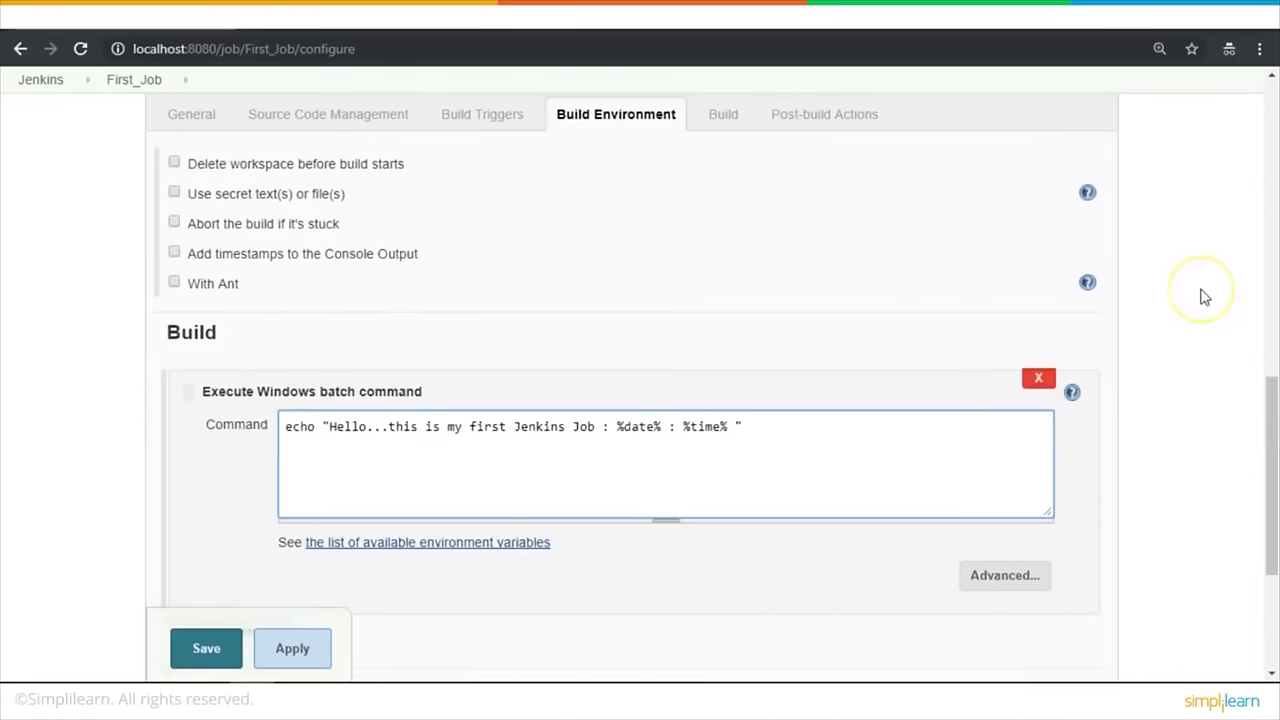
scroll(1200, 294, down, 4)
scroll(1203, 299, down, 3)
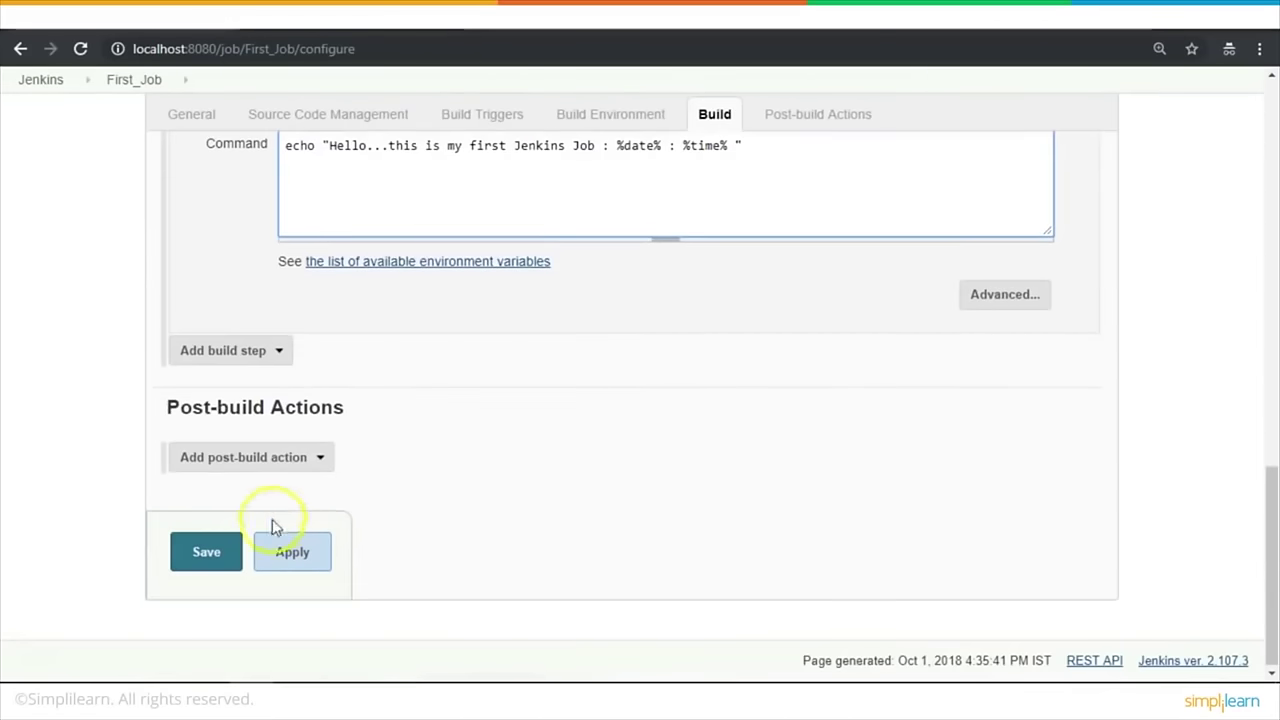
click(218, 563)
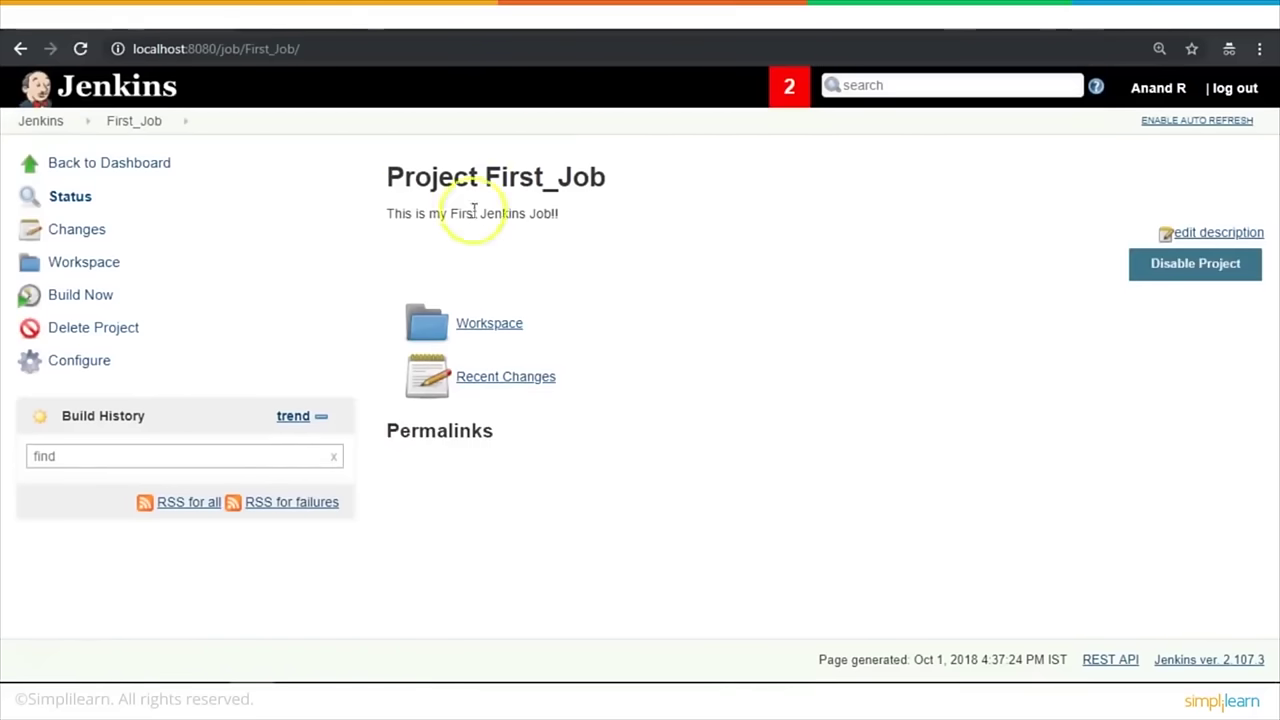
Step: Run the first build of First_Job and open build #1 from Build History
drag(403, 177, 649, 197)
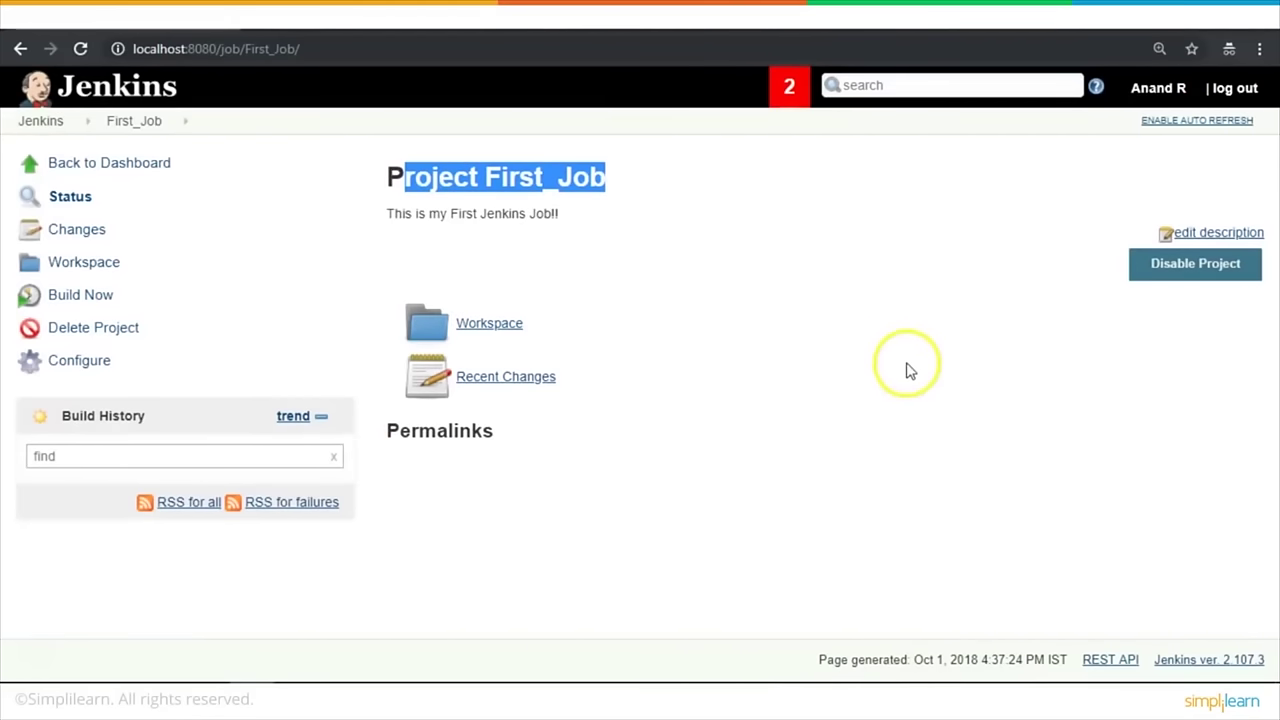
click(86, 300)
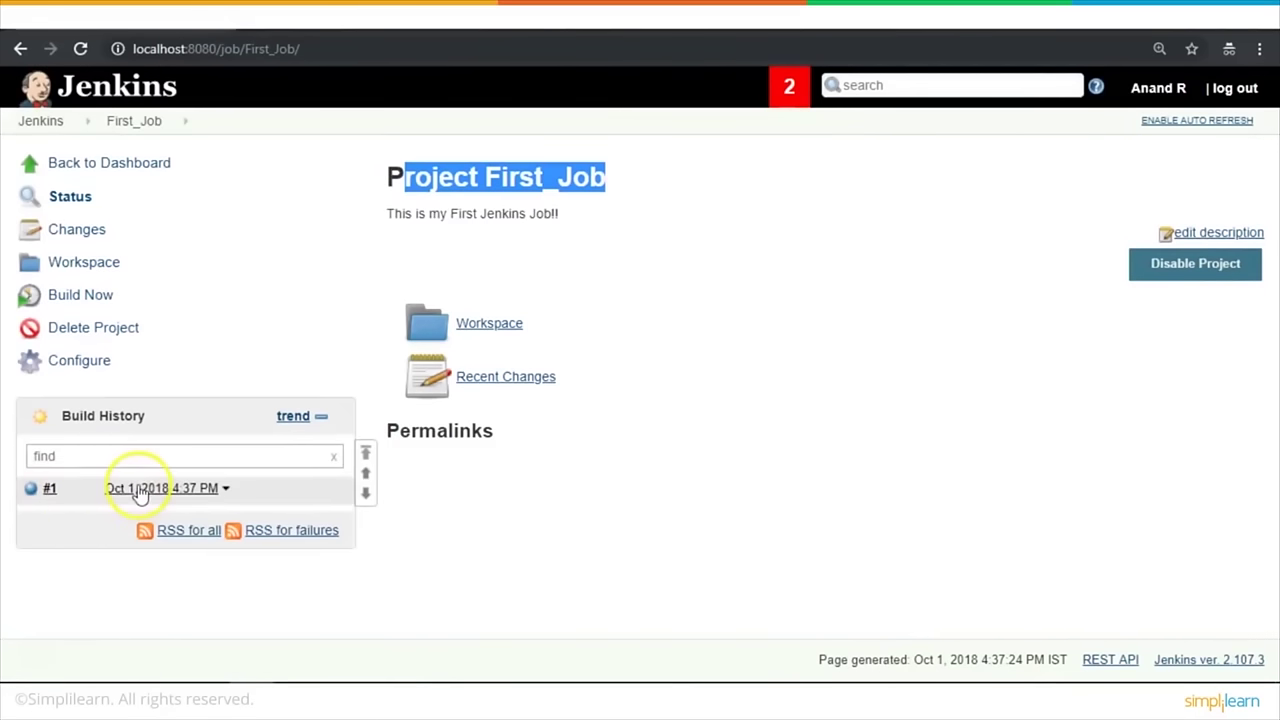
click(49, 492)
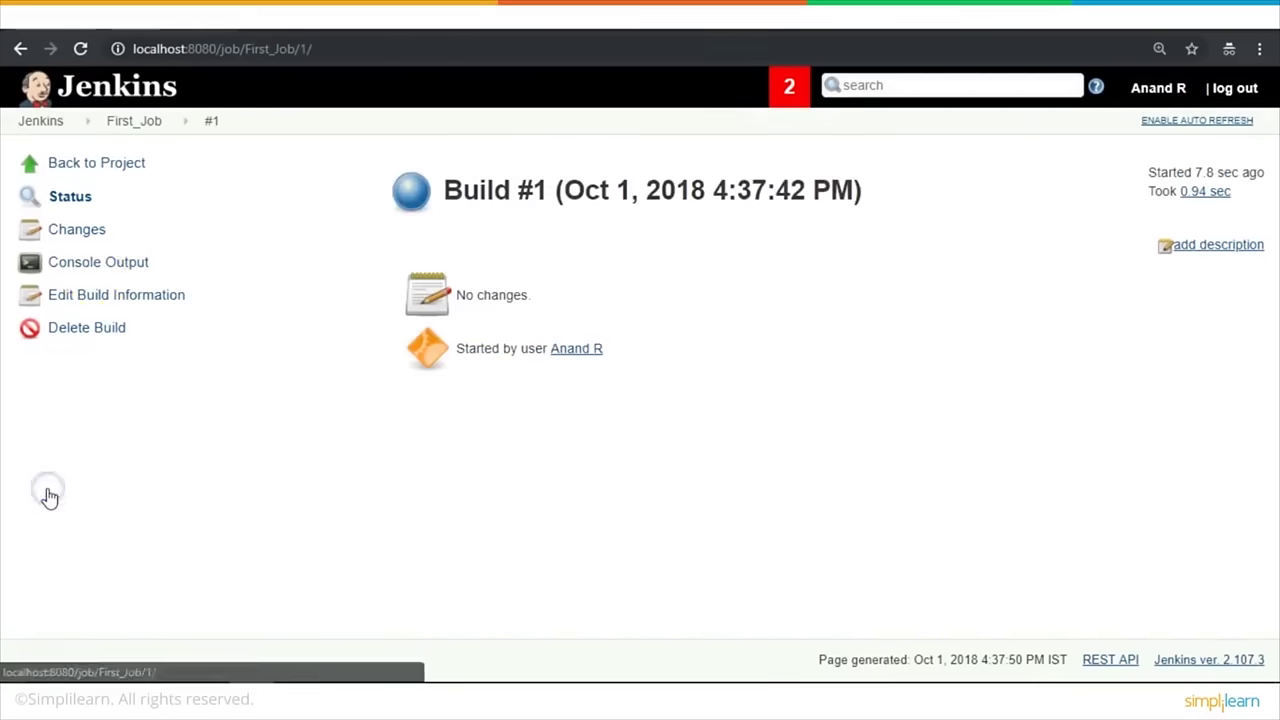
Step: In build #1's console output, copy the C:\Program Files (x86)\Jenkins\ path for File Explorer's address bar
click(101, 264)
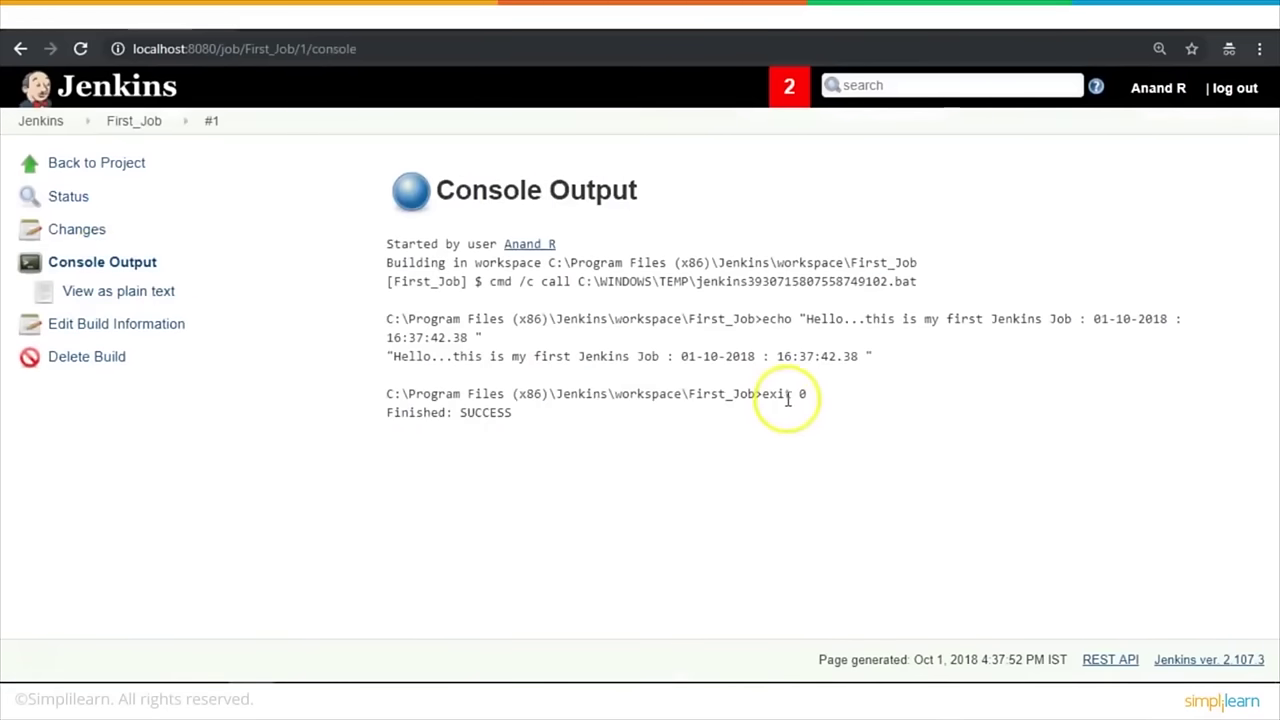
drag(398, 358, 884, 355)
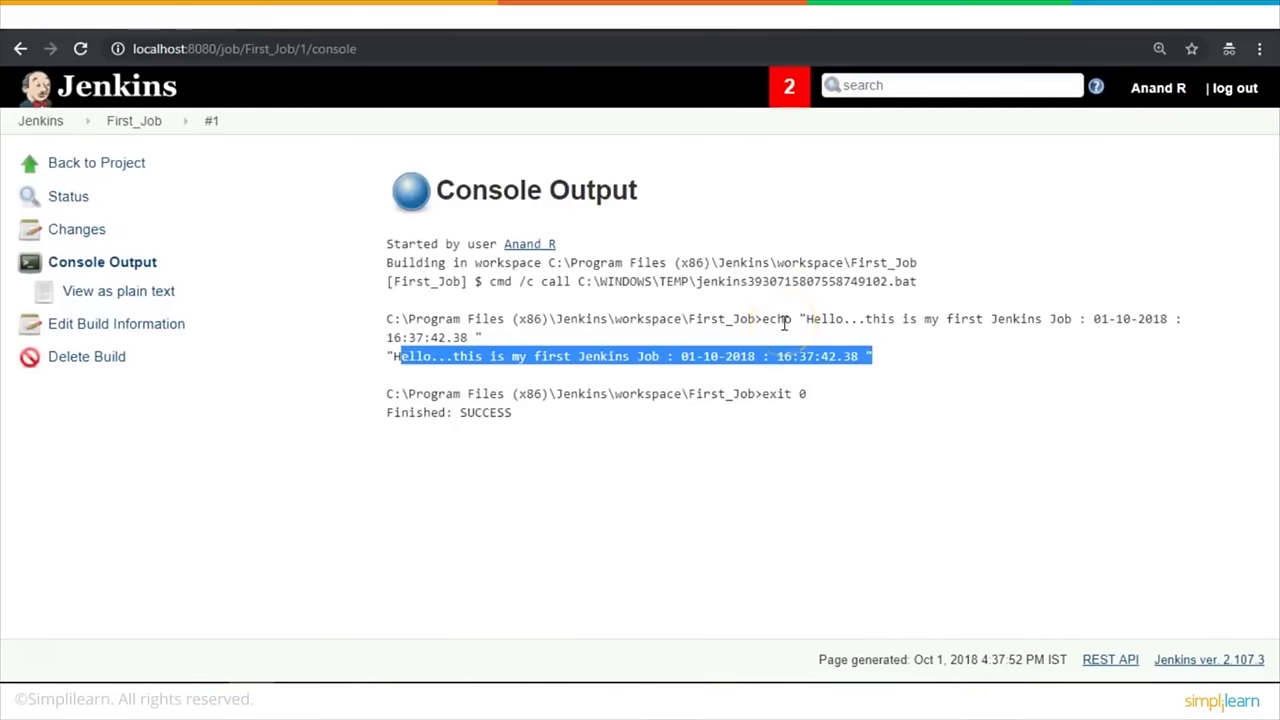
drag(548, 262, 776, 262)
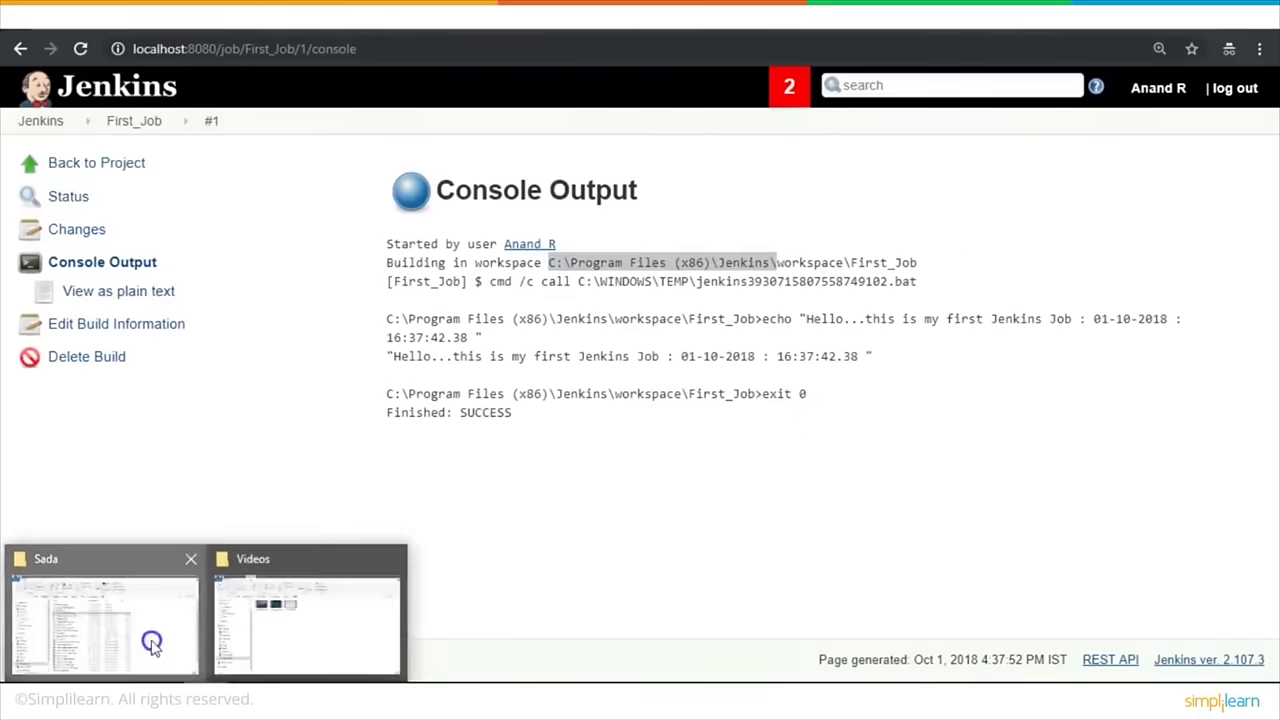
click(157, 643)
click(712, 146)
Step: Navigate File Explorer to C:\Program Files (x86)\Jenkins and look inside the plugins folder
text(C:\Program Files (x86)\Jenkins\)
key(Return)
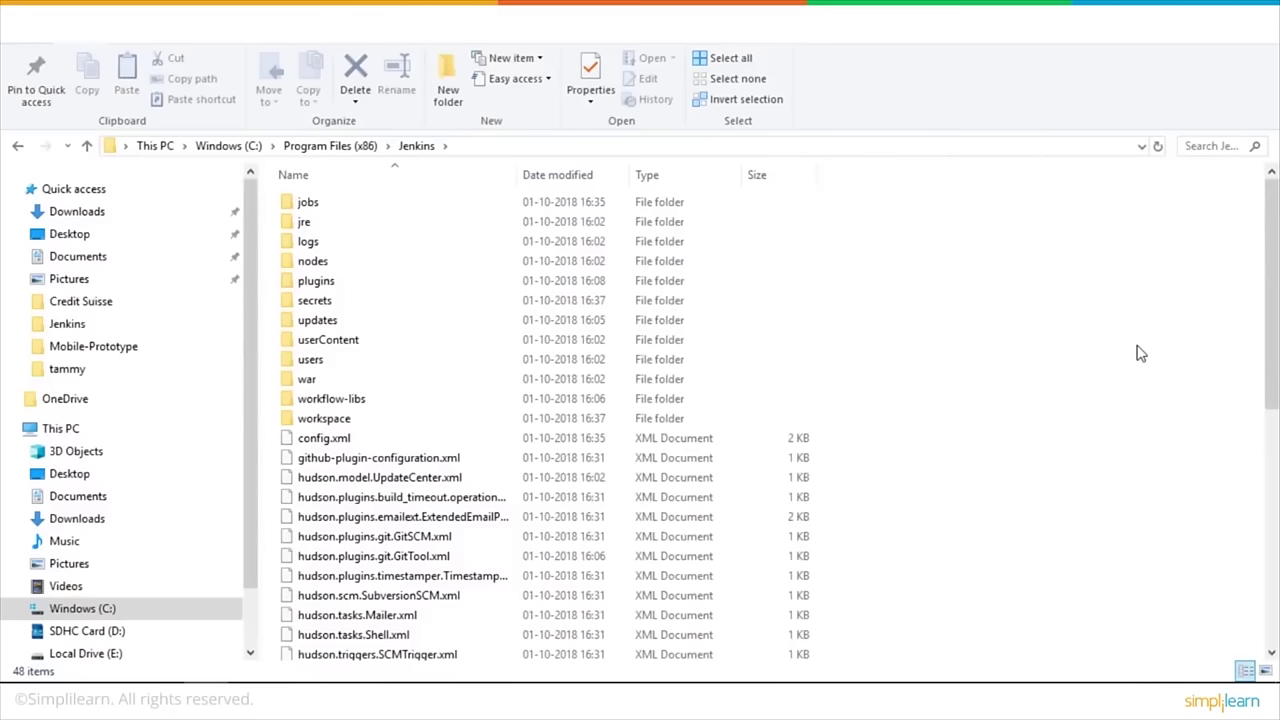
double_click(316, 280)
scroll(943, 336, down, 20)
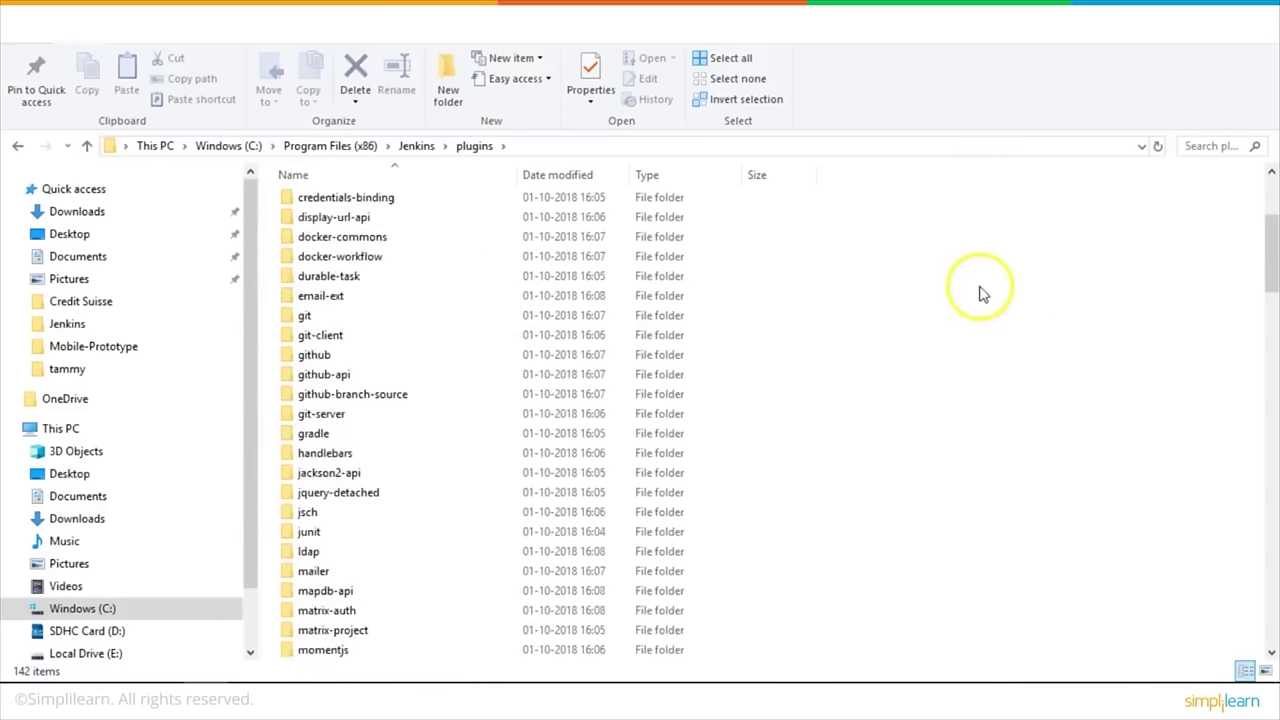
Step: Go back to the Jenkins folder and open workspace, which contains First_Job
click(414, 146)
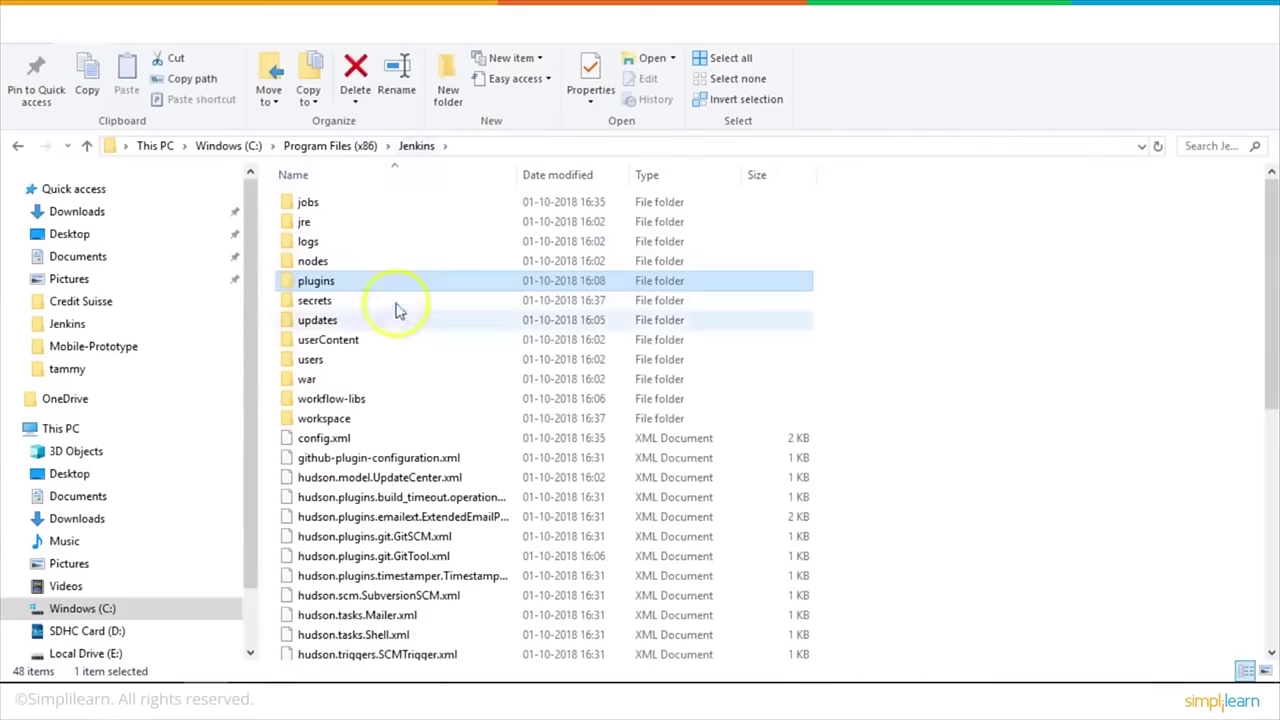
double_click(345, 417)
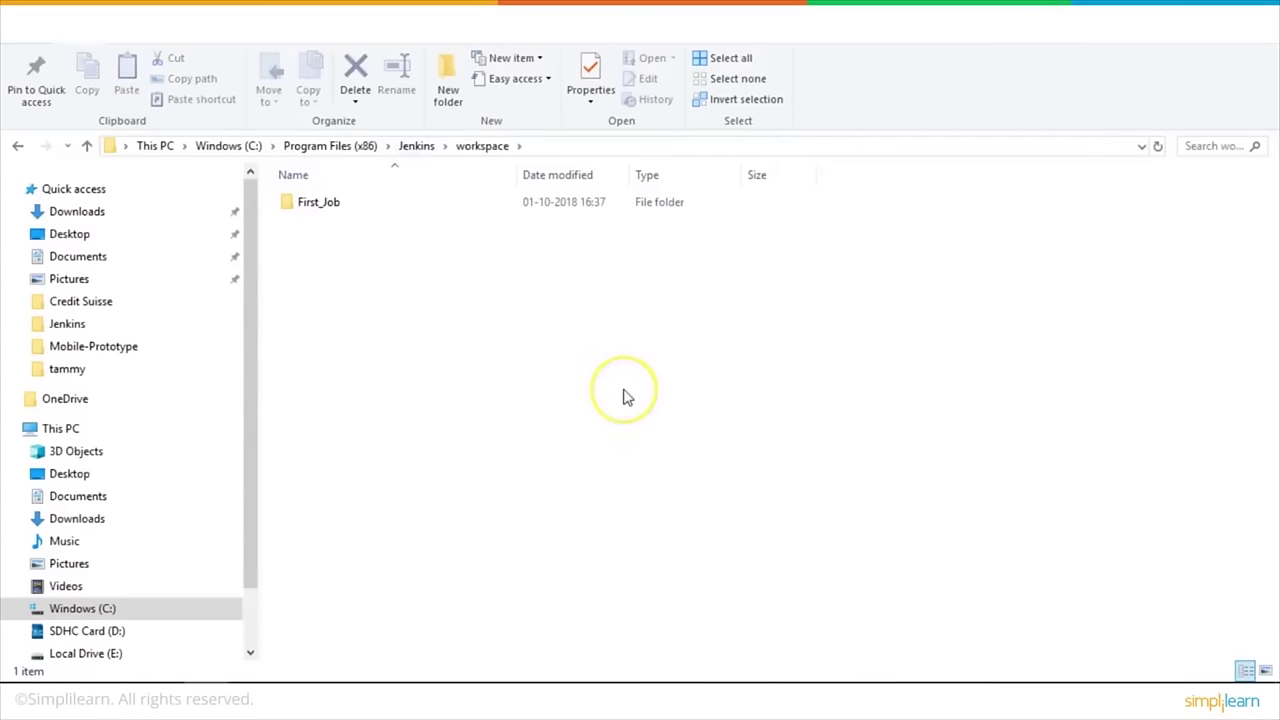
click(425, 243)
click(368, 251)
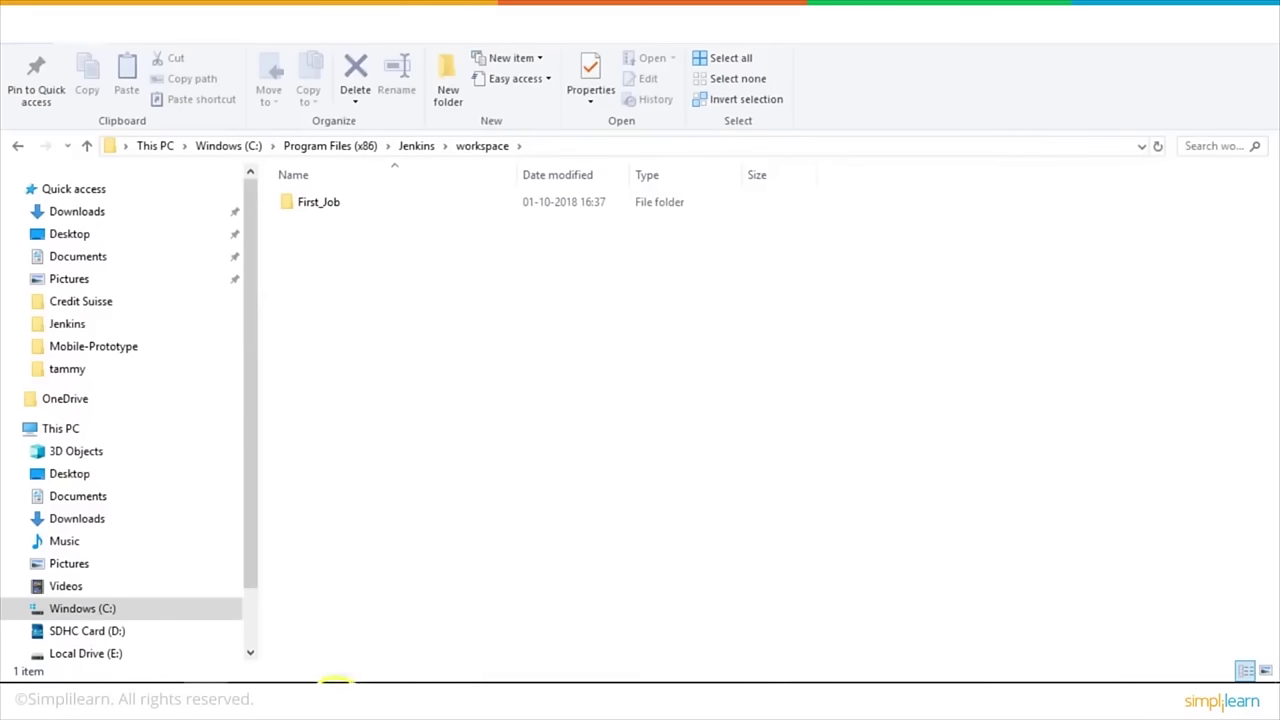
Step: Return from File Explorer to the Jenkins dashboard
mouse_move(265, 682)
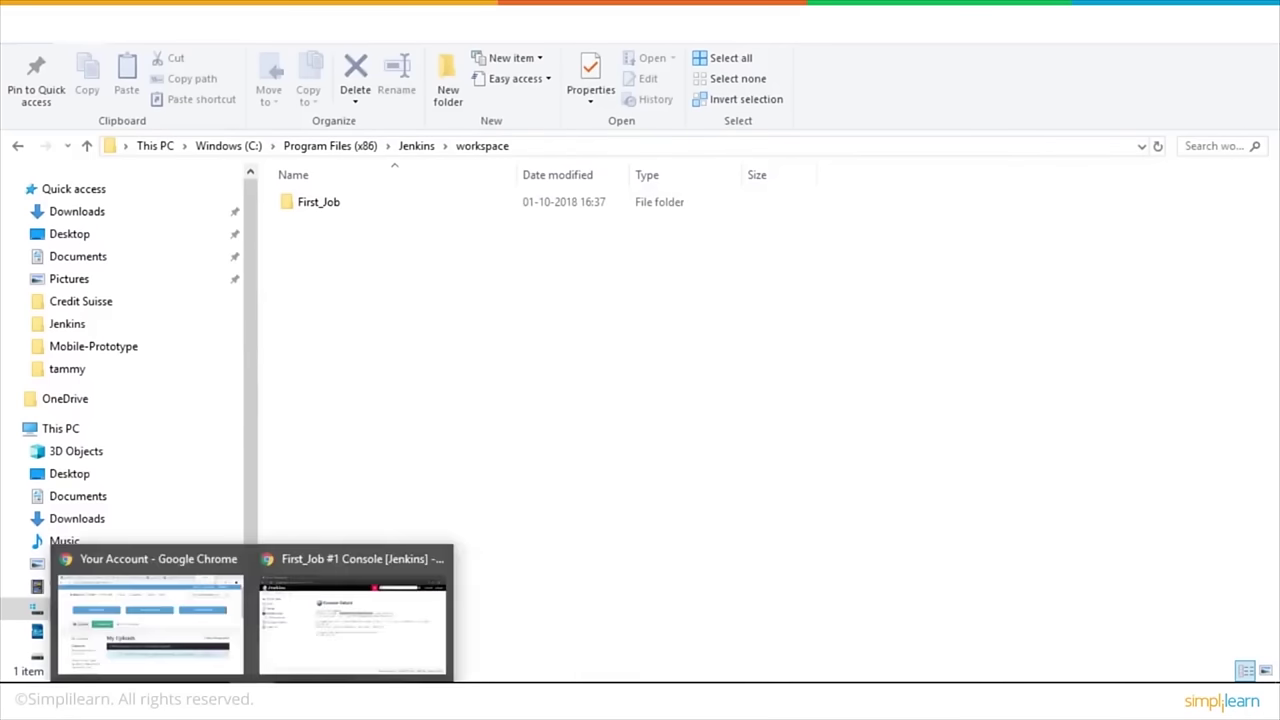
click(362, 616)
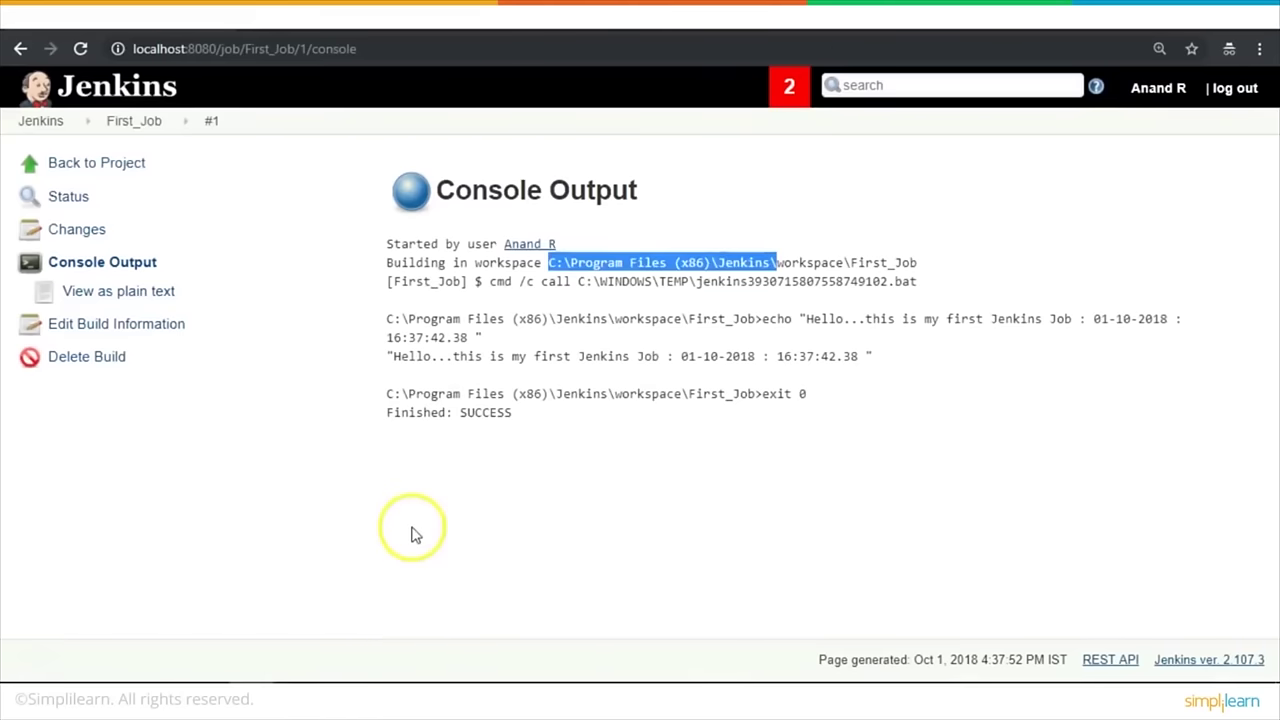
click(112, 165)
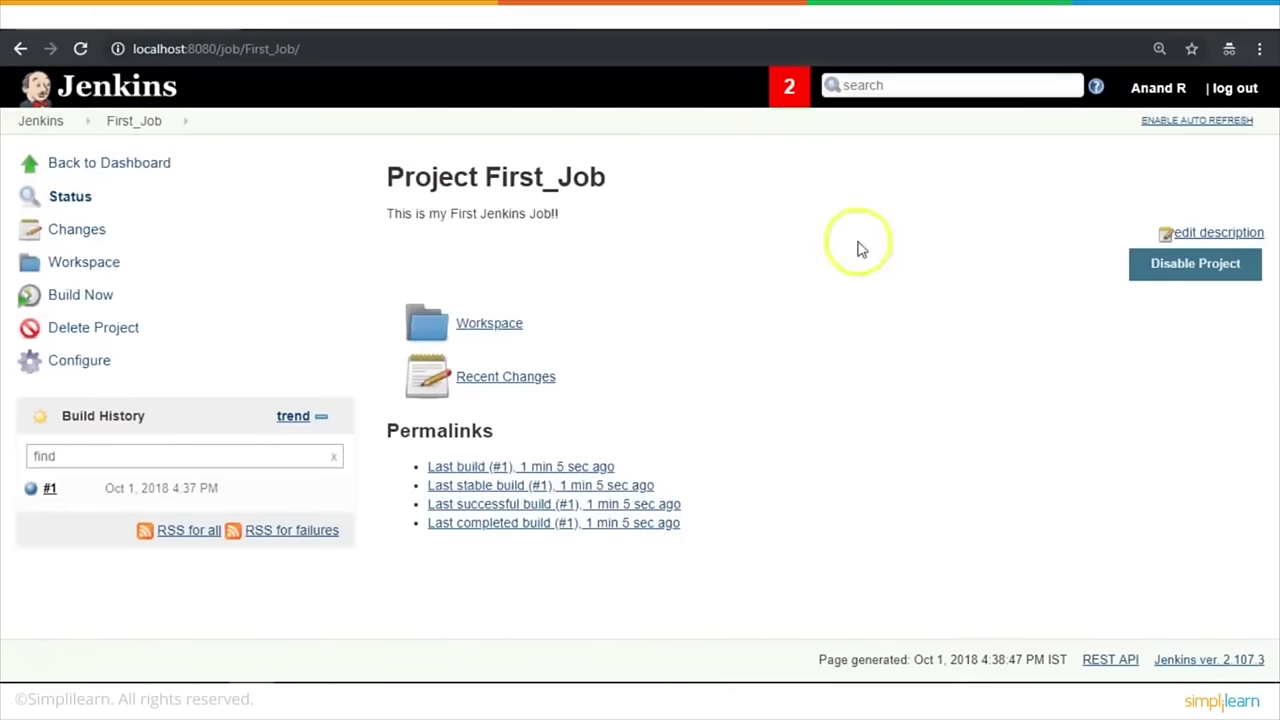
click(113, 166)
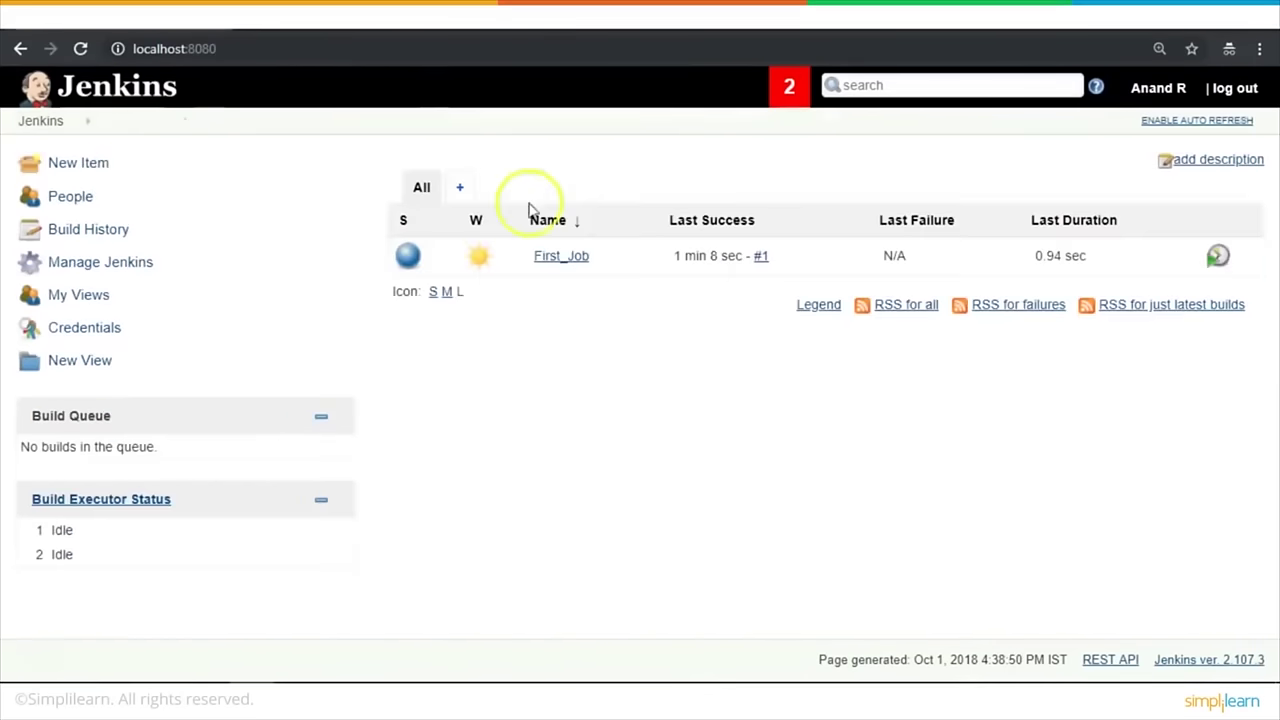
Step: Create a new Freestyle project item named Second_Job
click(89, 163)
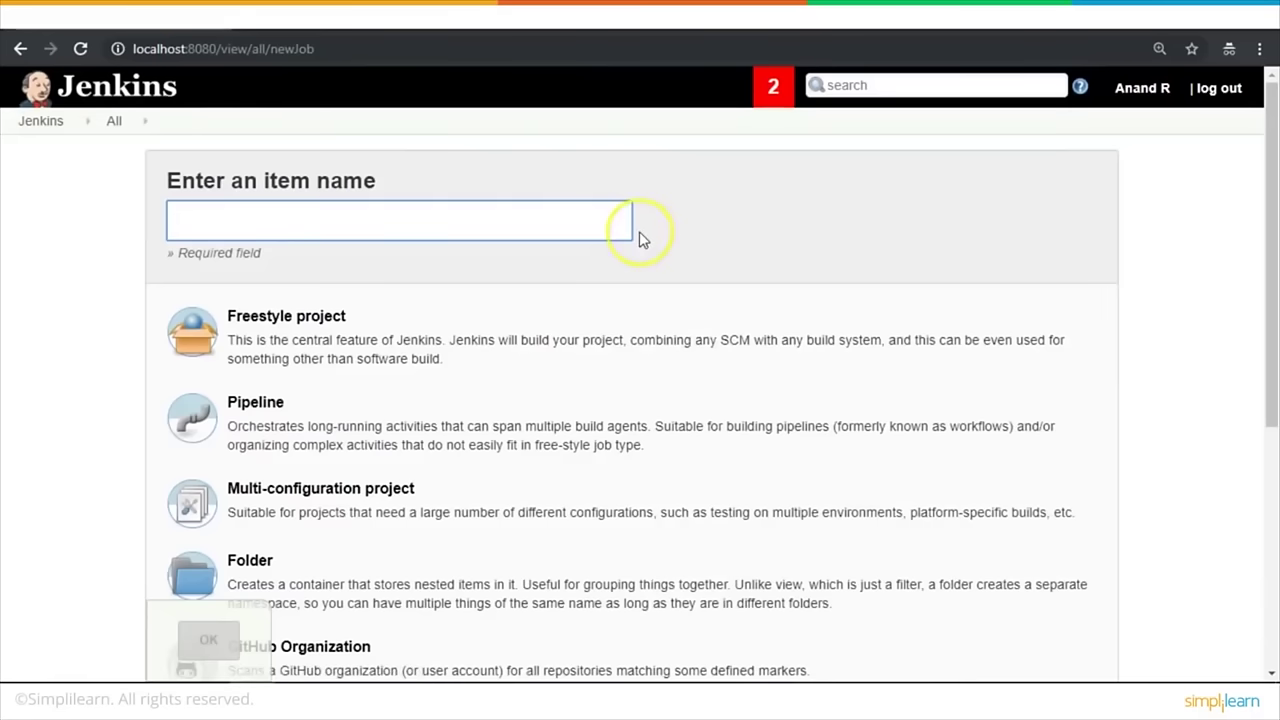
text(Second_Job)
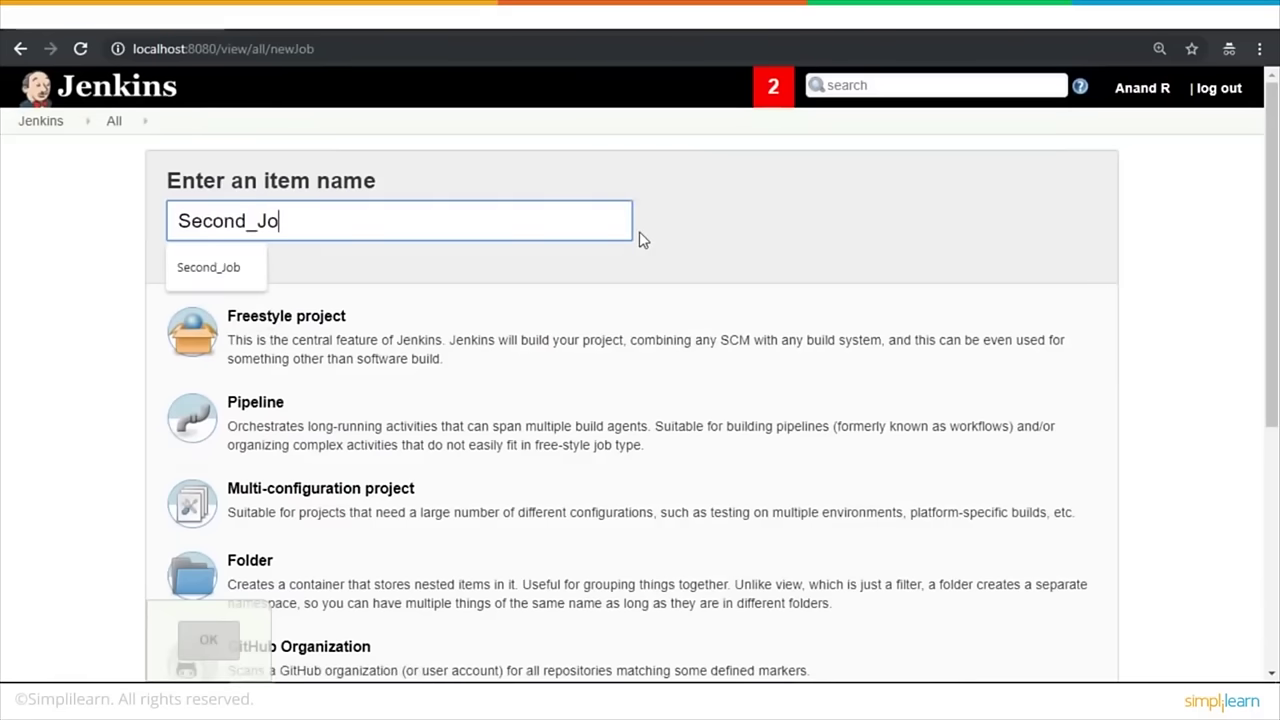
click(340, 344)
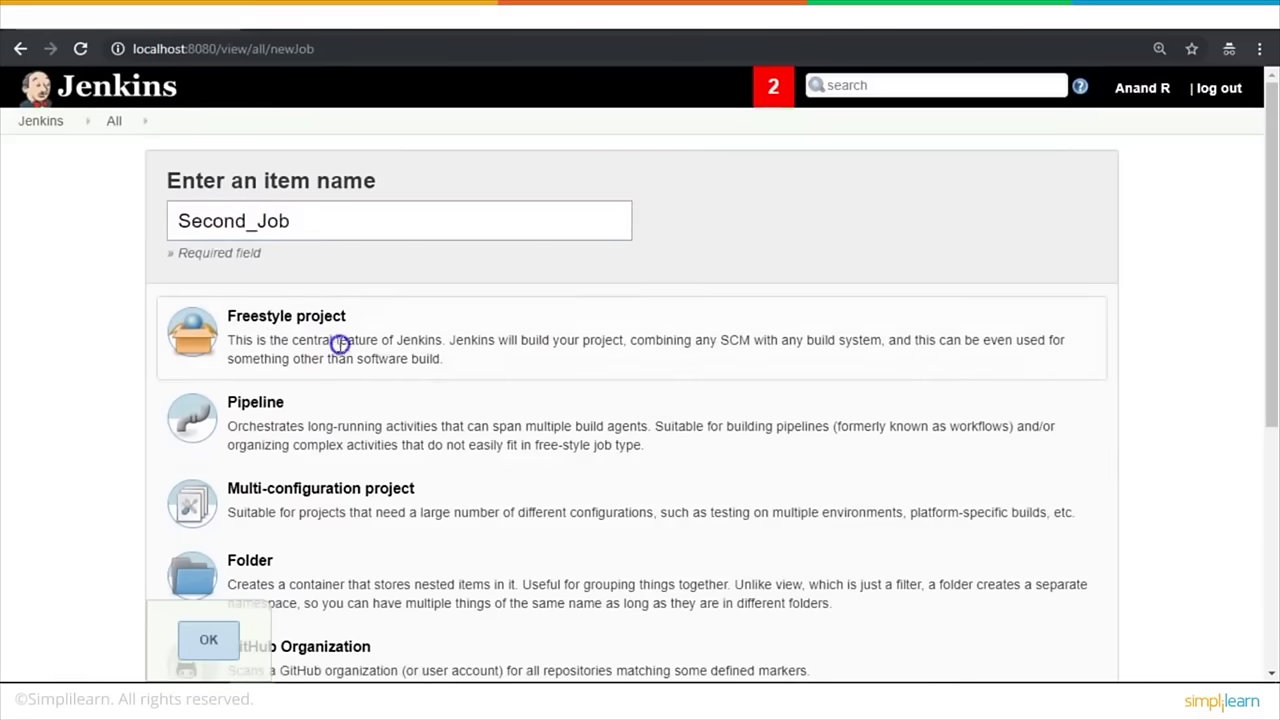
click(207, 645)
click(617, 278)
Step: Fill in Second_Job's description: 'This is my Second Job which will be triggered automatically!!'
text(This is my Second)
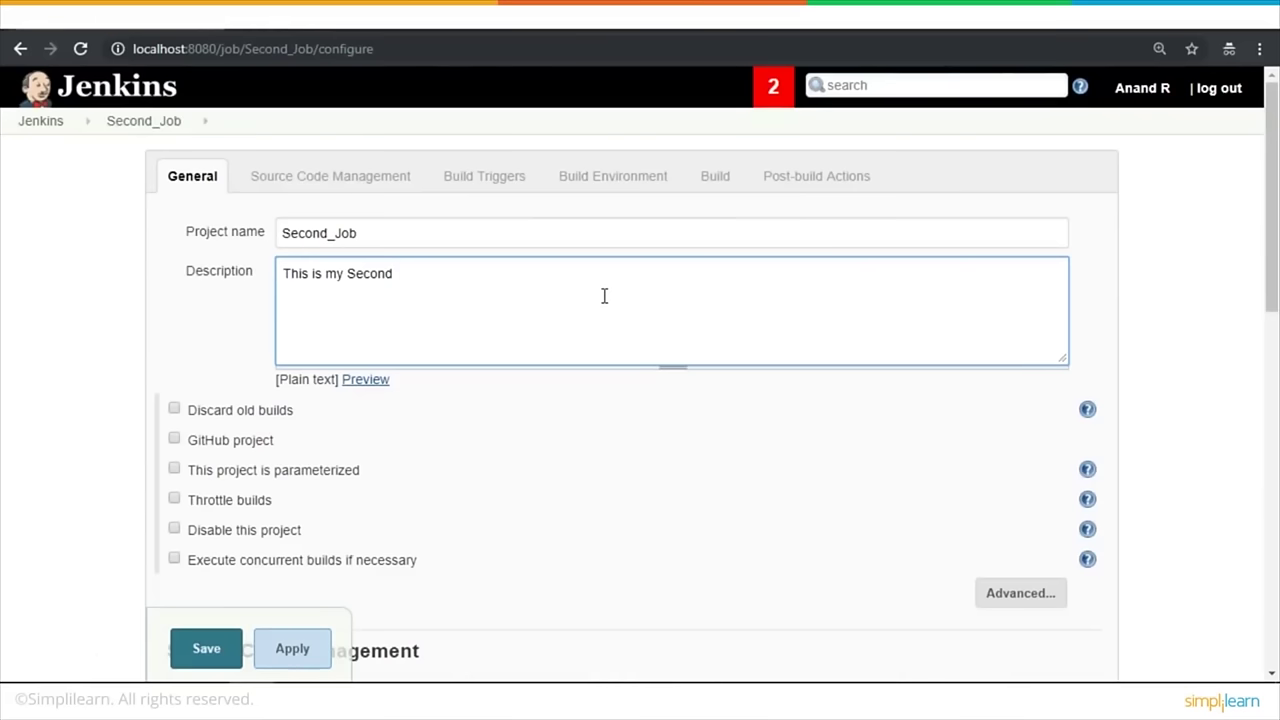
text(which will be triggered automai)
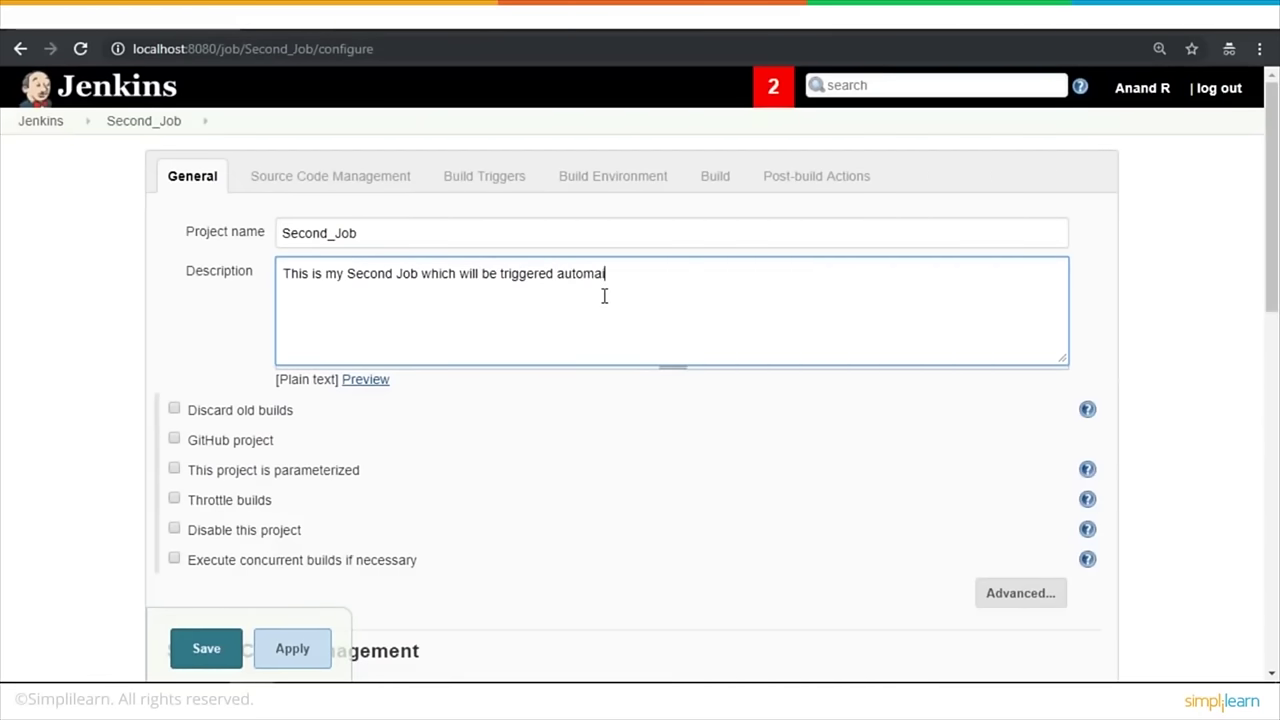
text(!!)
Step: Add a Windows batch step echoing the 'Second Job ... triggered Automatically every minute!!' message with %date% and %time%
scroll(1156, 408, down, 3)
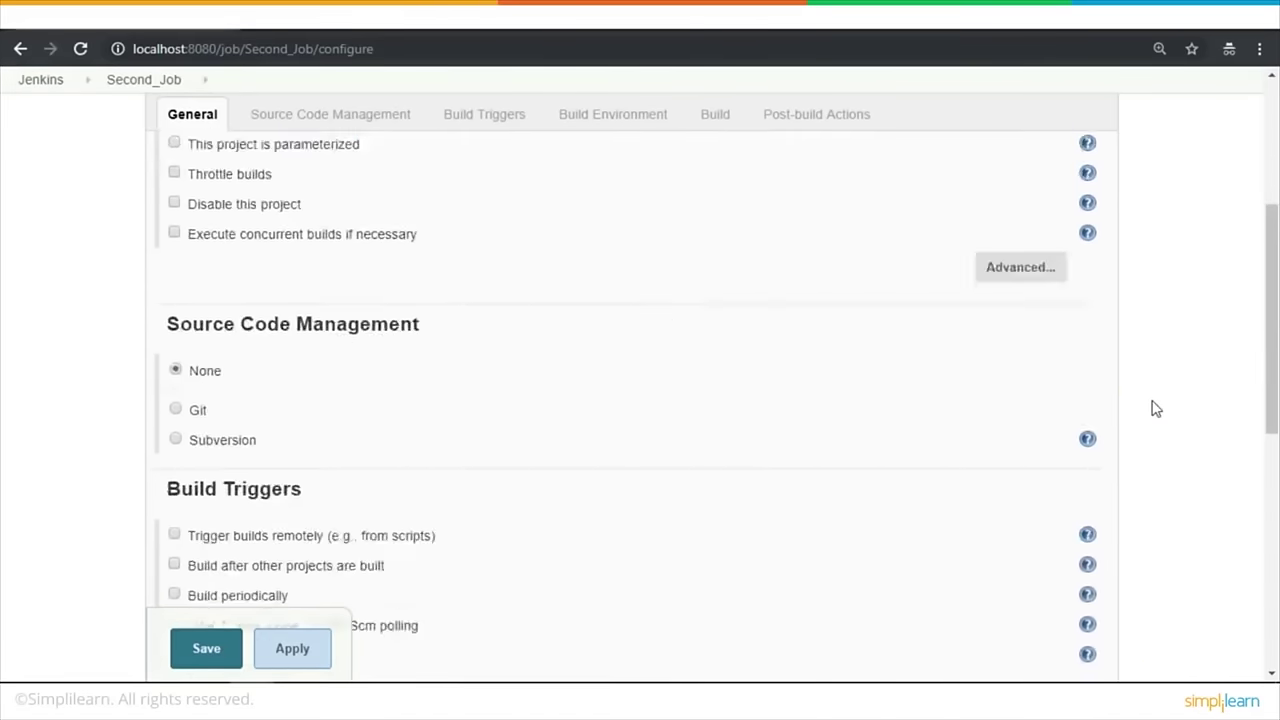
scroll(1152, 406, down, 5)
click(258, 349)
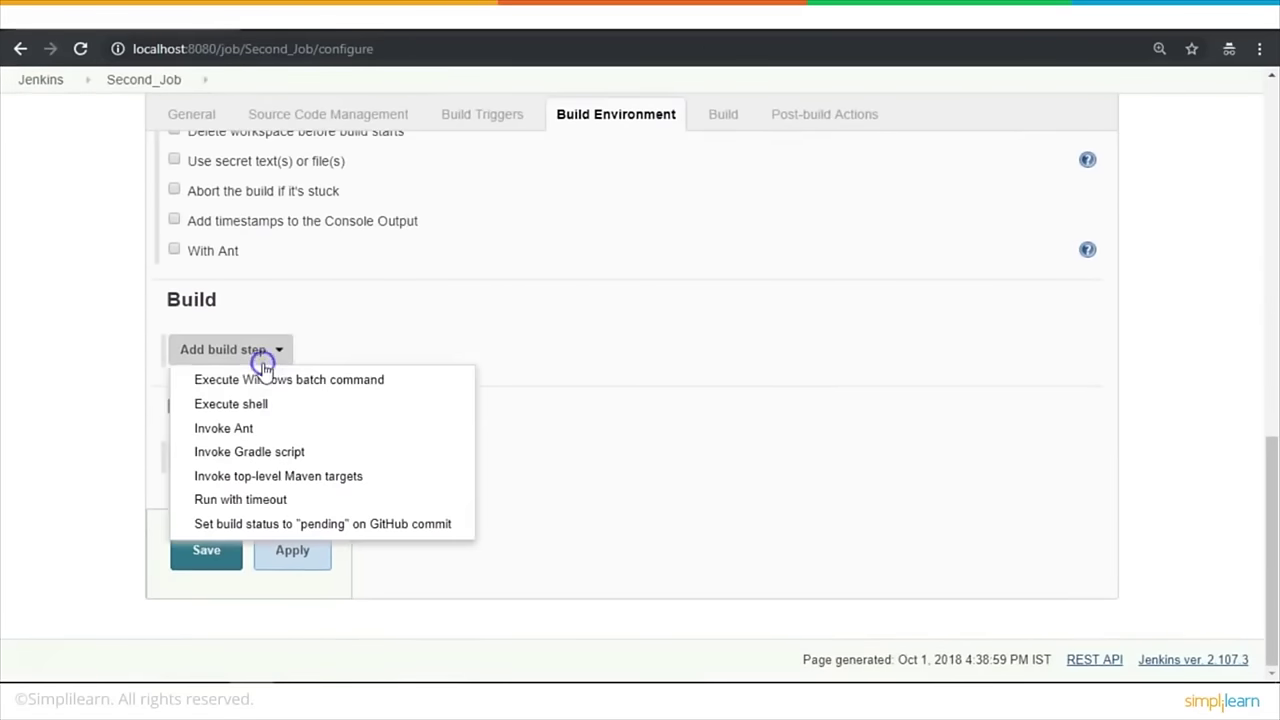
click(285, 381)
click(405, 399)
text(echo "Se)
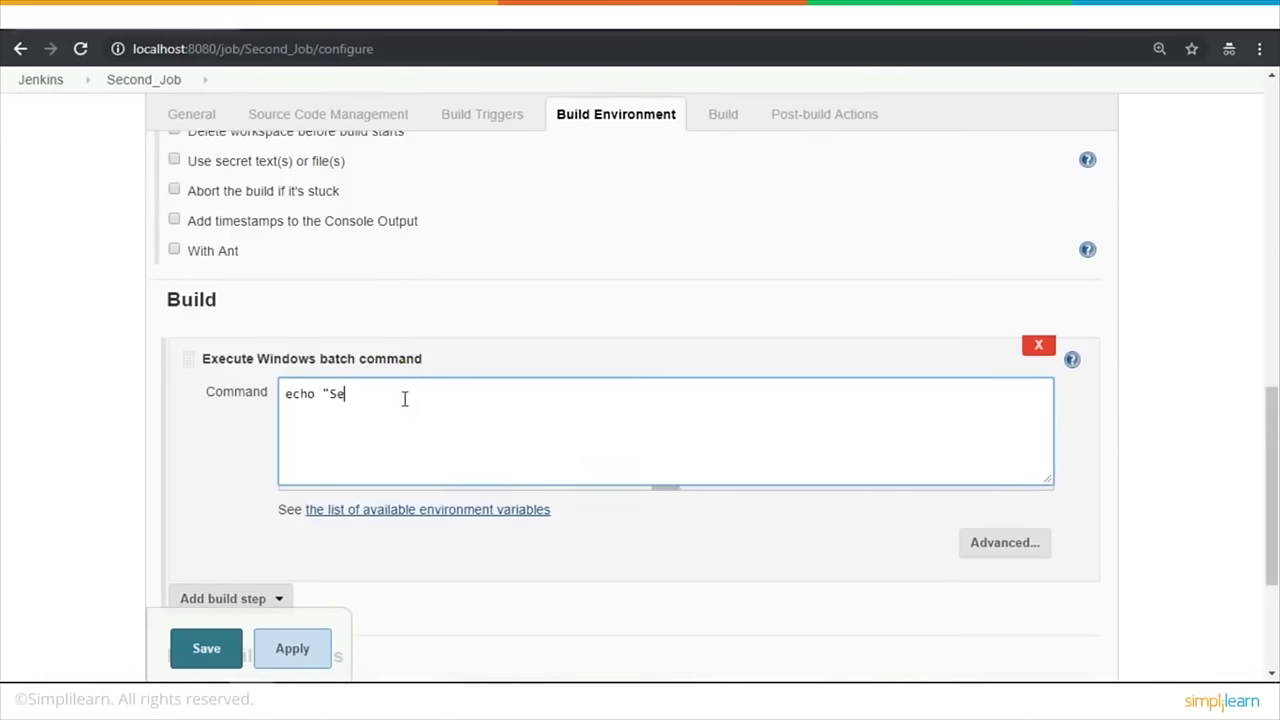
text(cond Job that gets triggered Automatically every minute!)
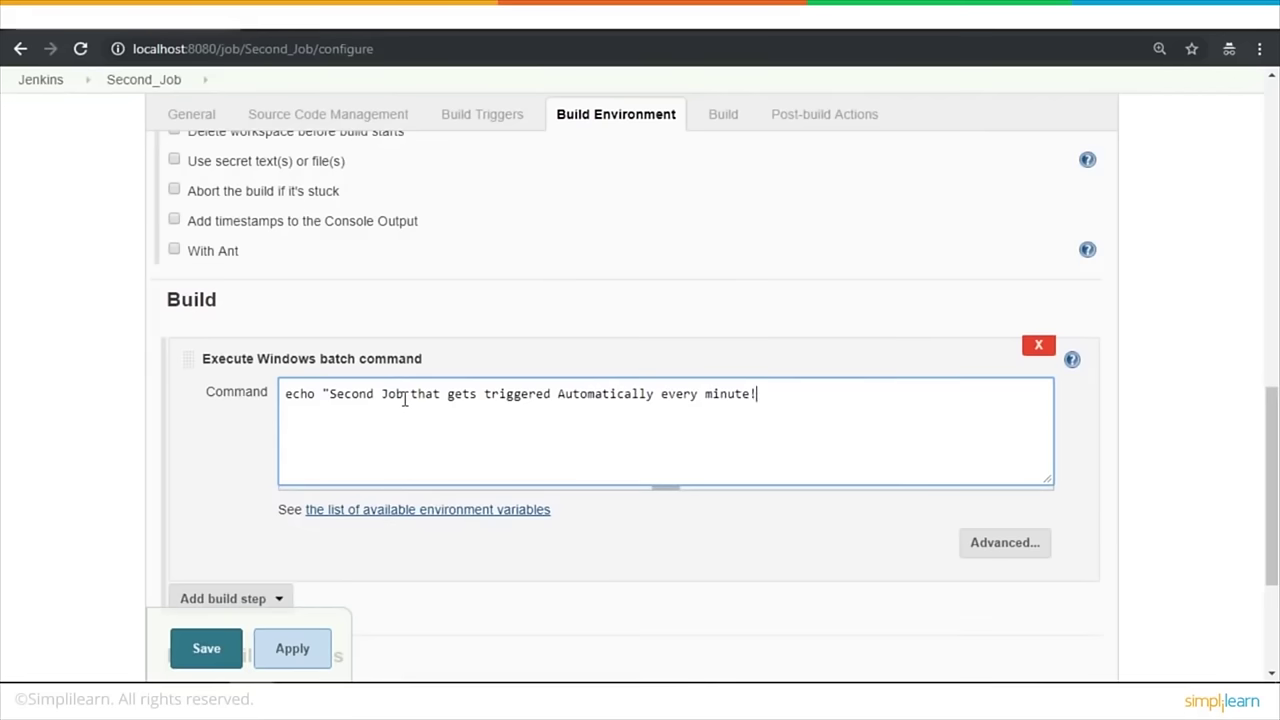
text(ate% : %time%")
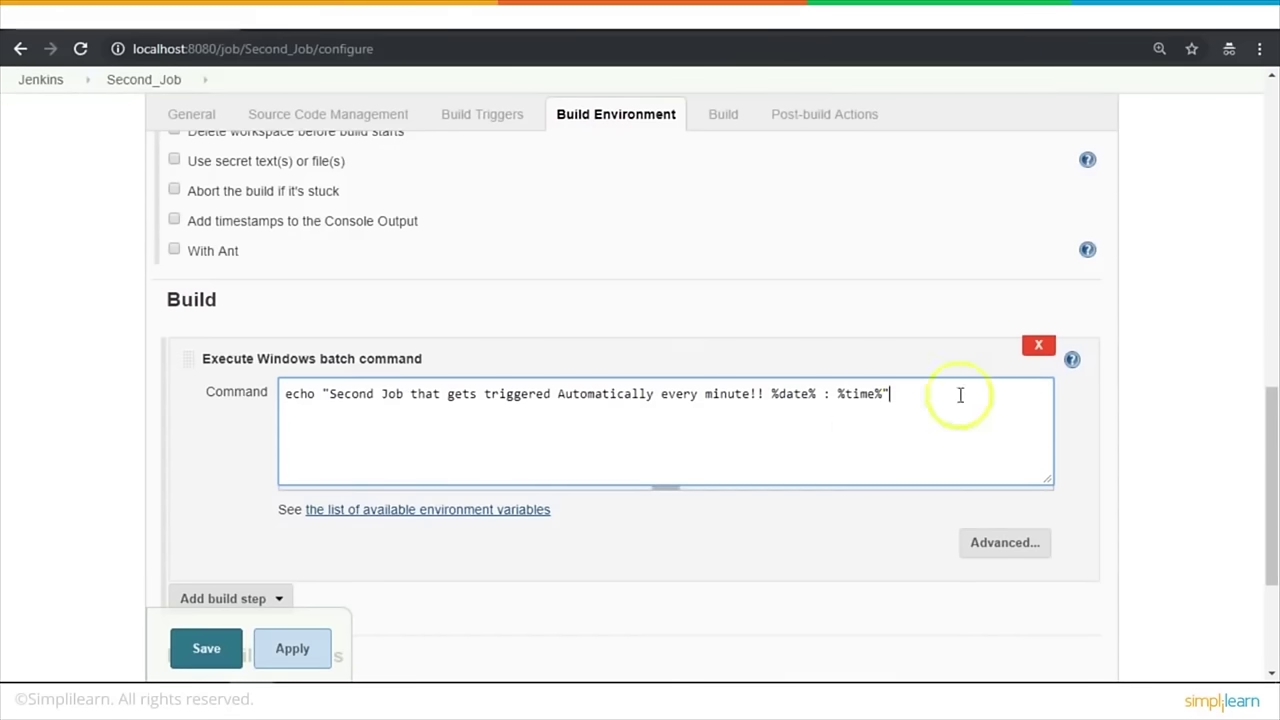
scroll(1236, 360, up, 1)
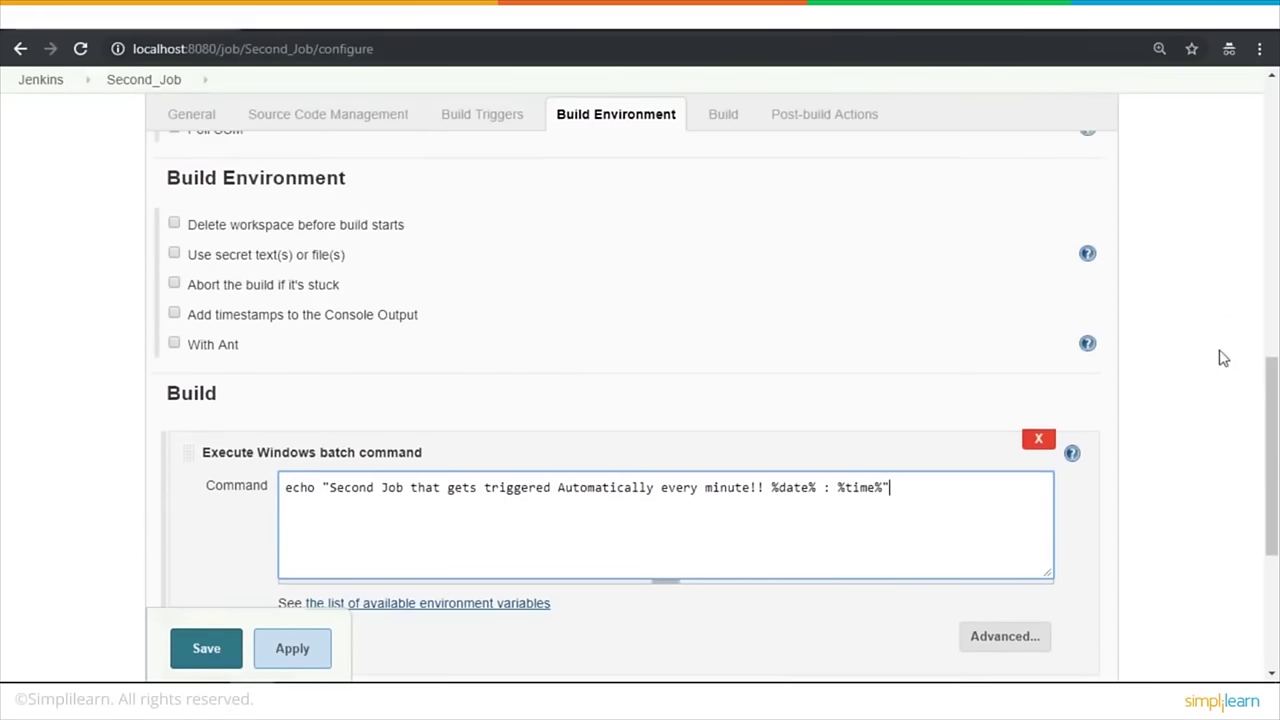
double_click(791, 487)
click(860, 488)
double_click(860, 488)
scroll(1168, 374, up, 2)
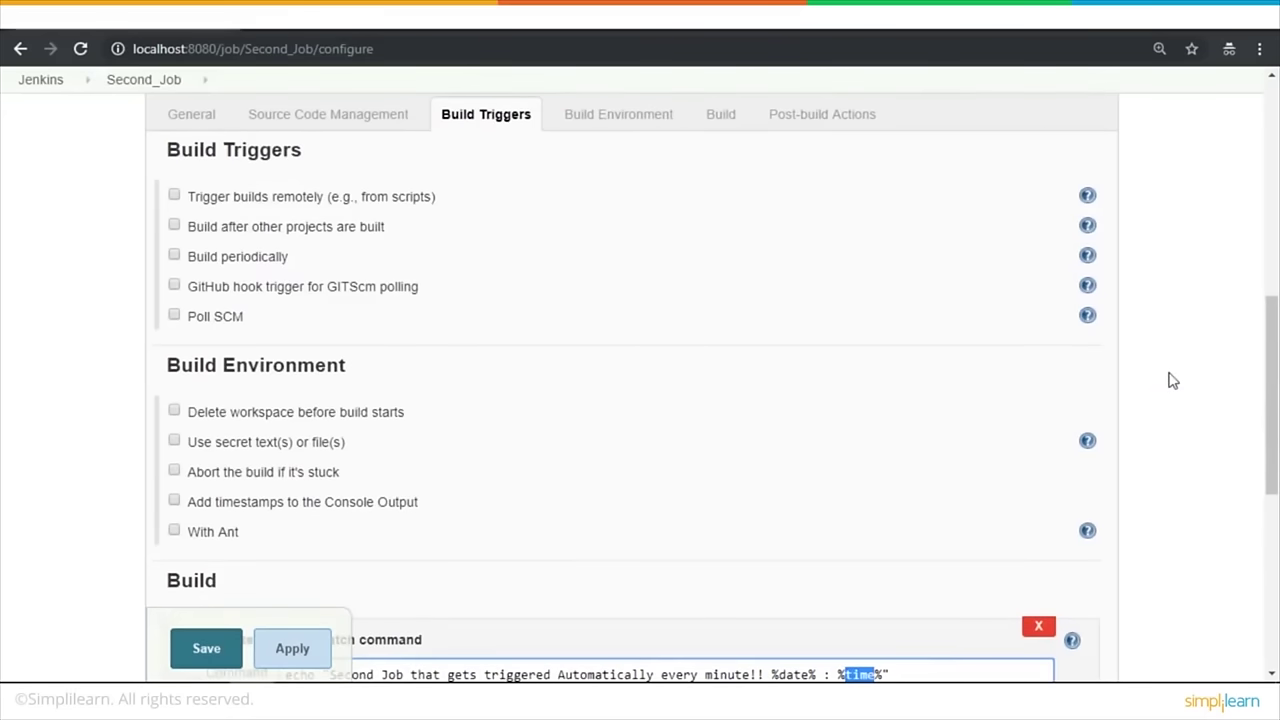
scroll(1172, 380, up, 2)
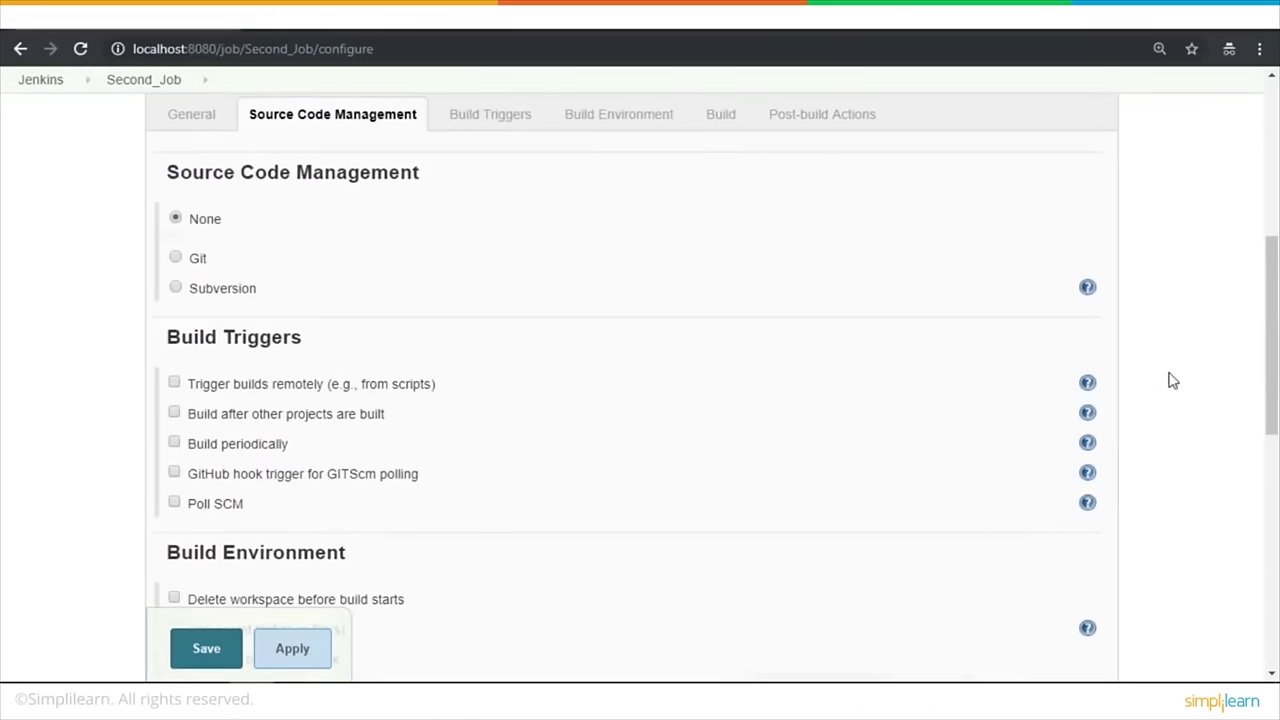
scroll(1172, 380, down, 2)
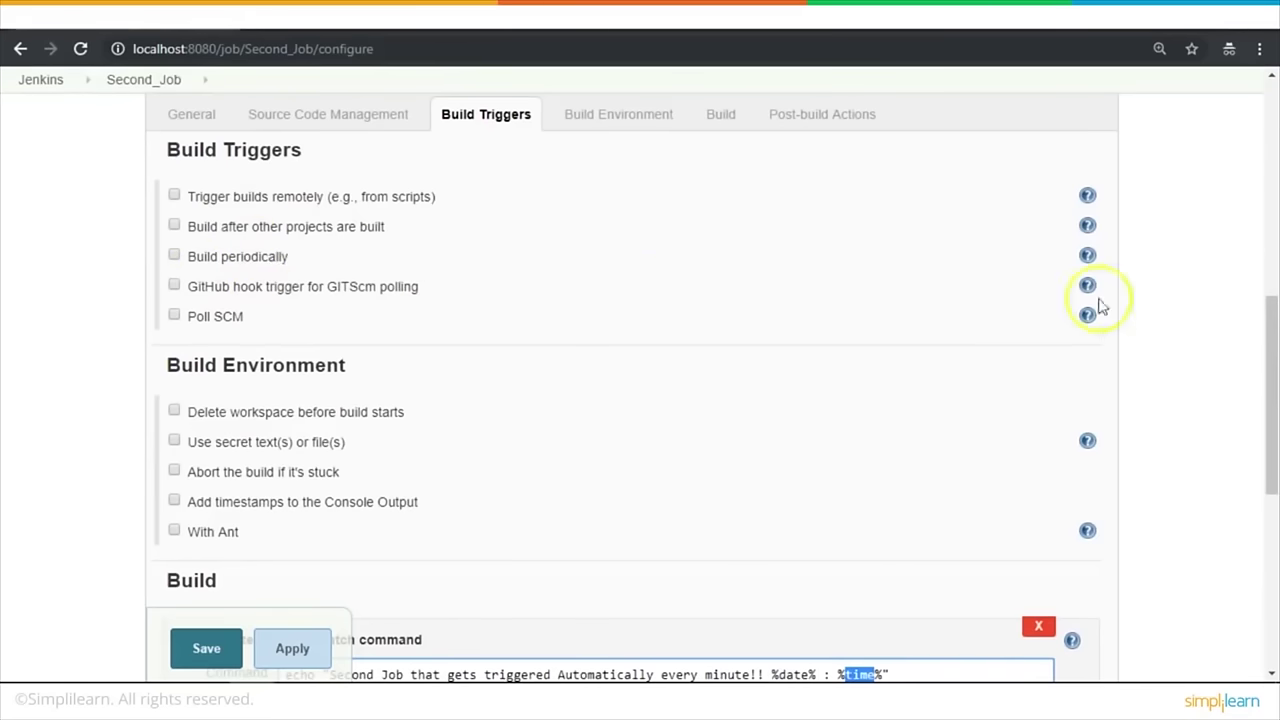
scroll(1200, 306, down, 3)
click(960, 391)
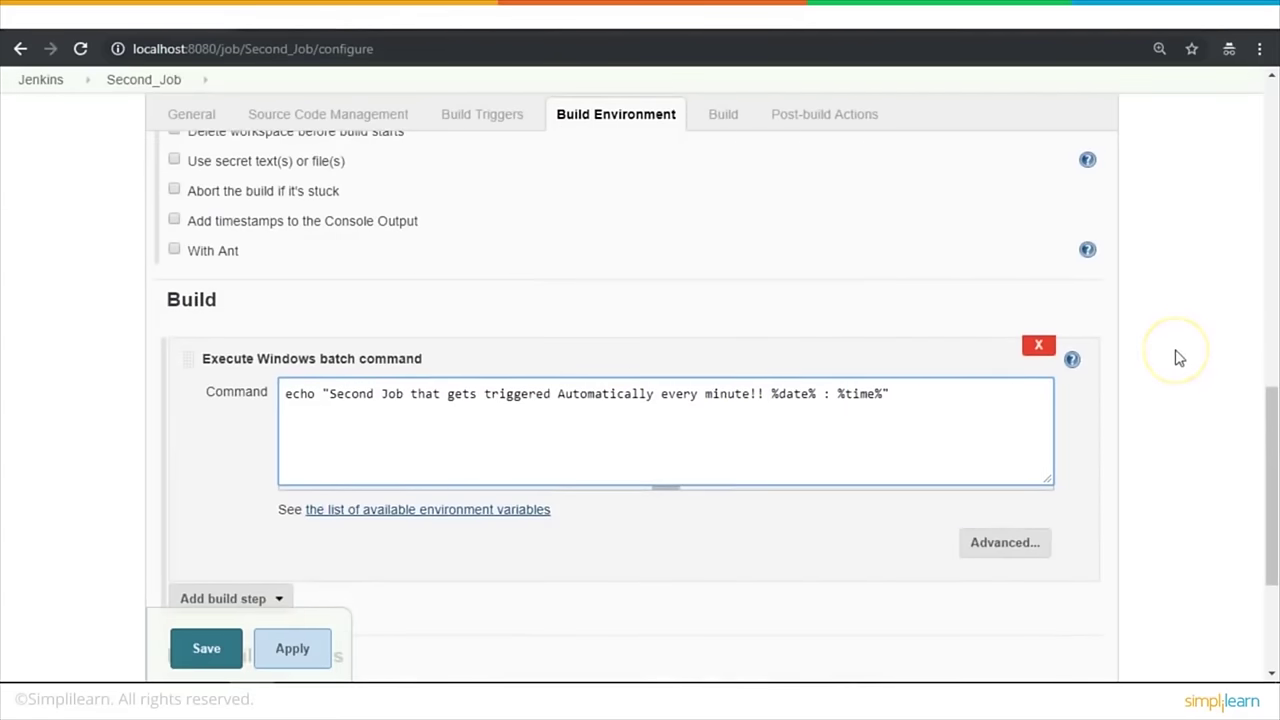
scroll(1180, 358, up, 2)
scroll(1178, 359, up, 1)
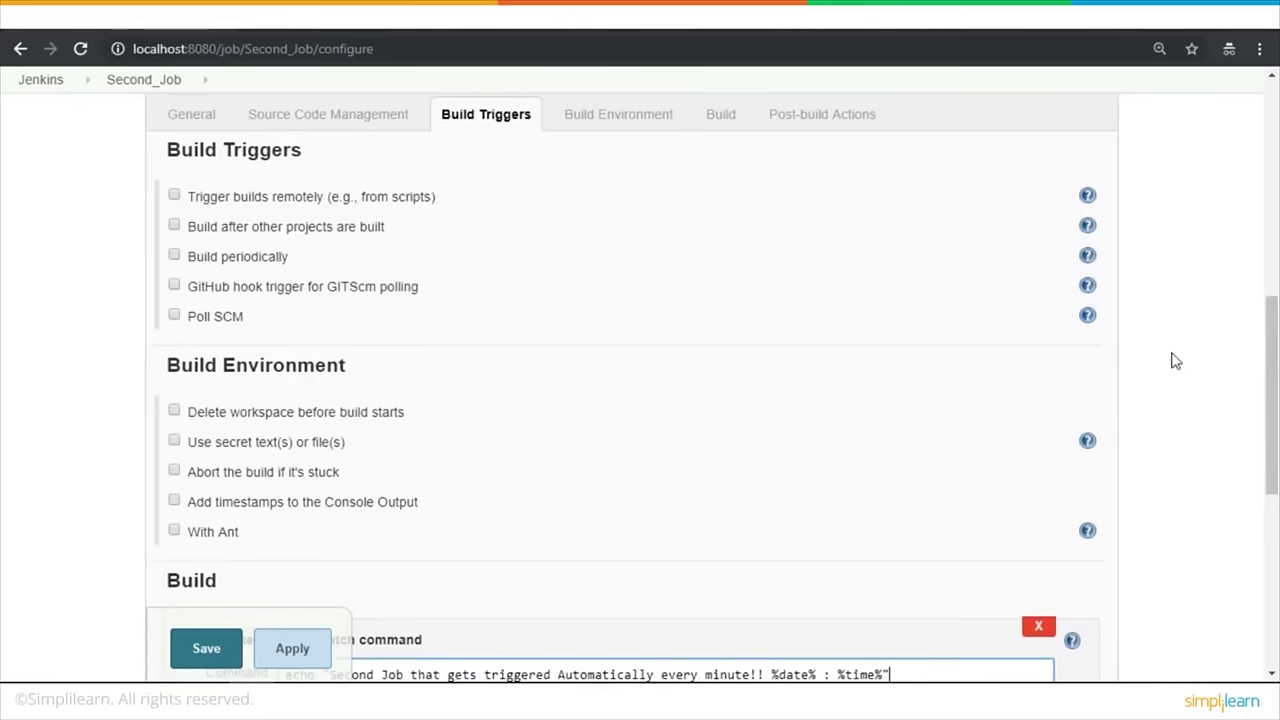
Step: Enable Build periodically on Second_Job and read the Schedule cron syntax help
click(174, 256)
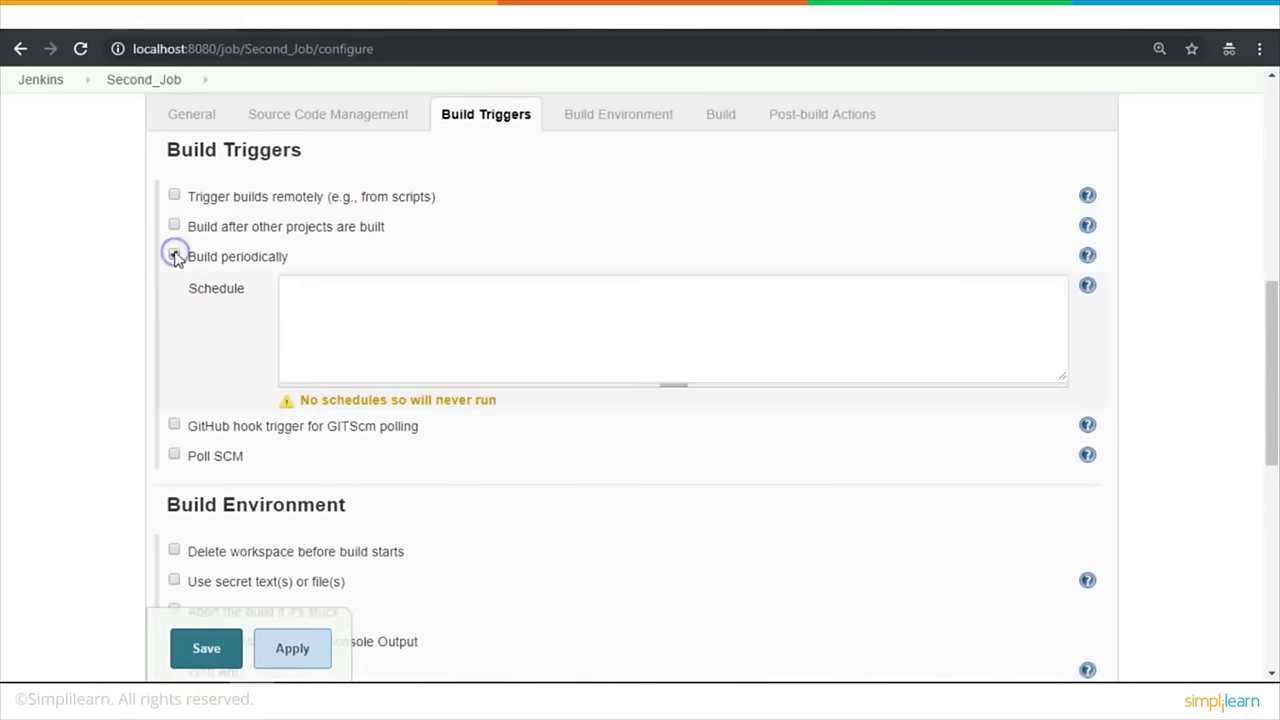
click(326, 297)
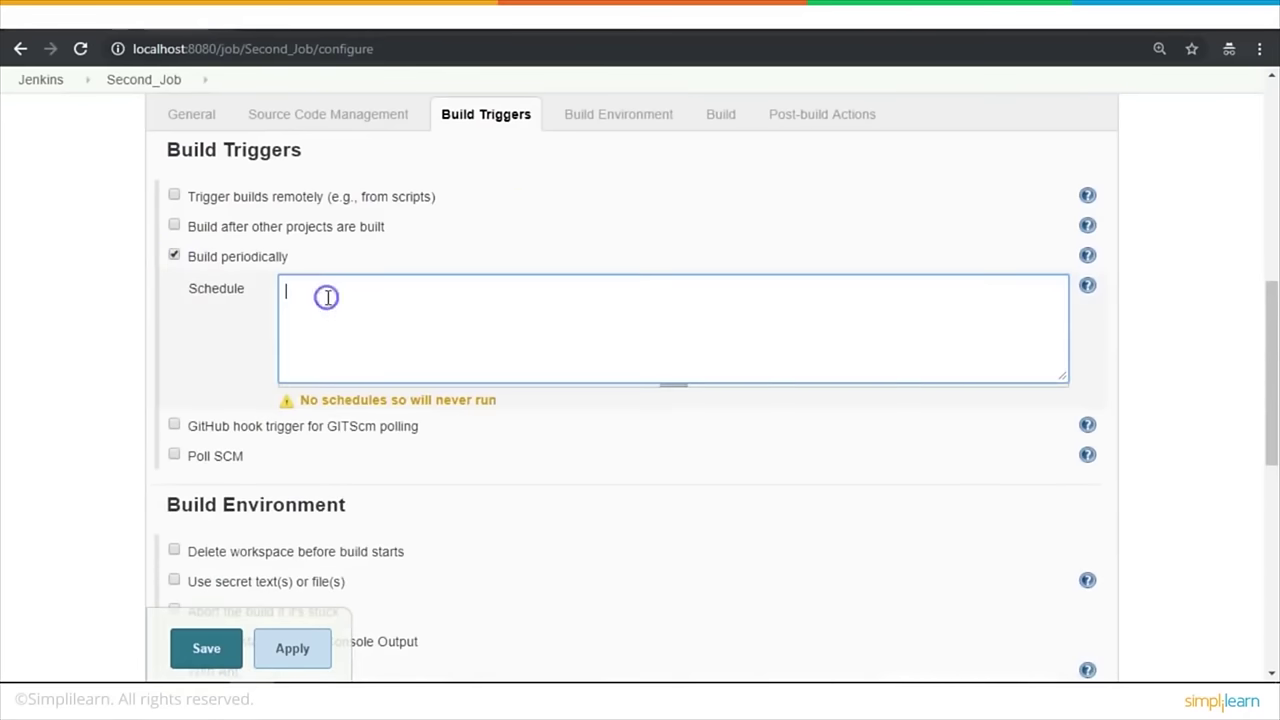
click(1088, 288)
scroll(1212, 378, down, 2)
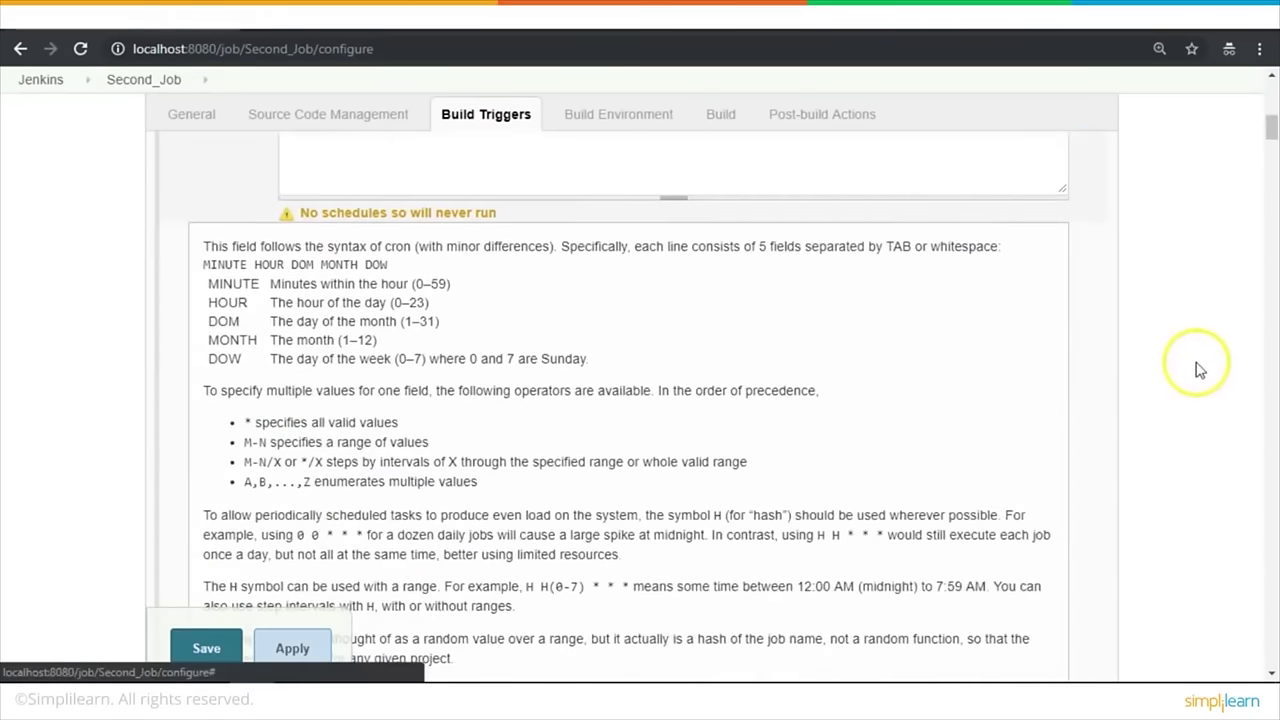
scroll(1200, 370, down, 5)
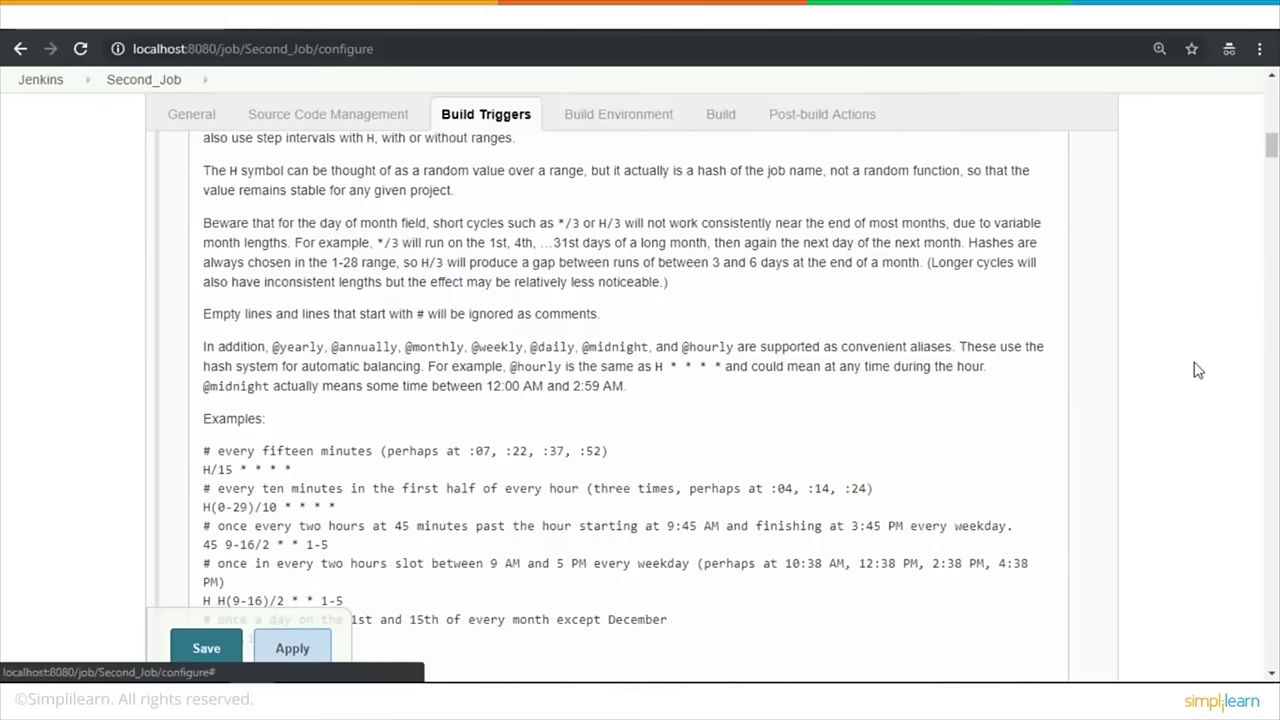
scroll(580, 448, up, 1)
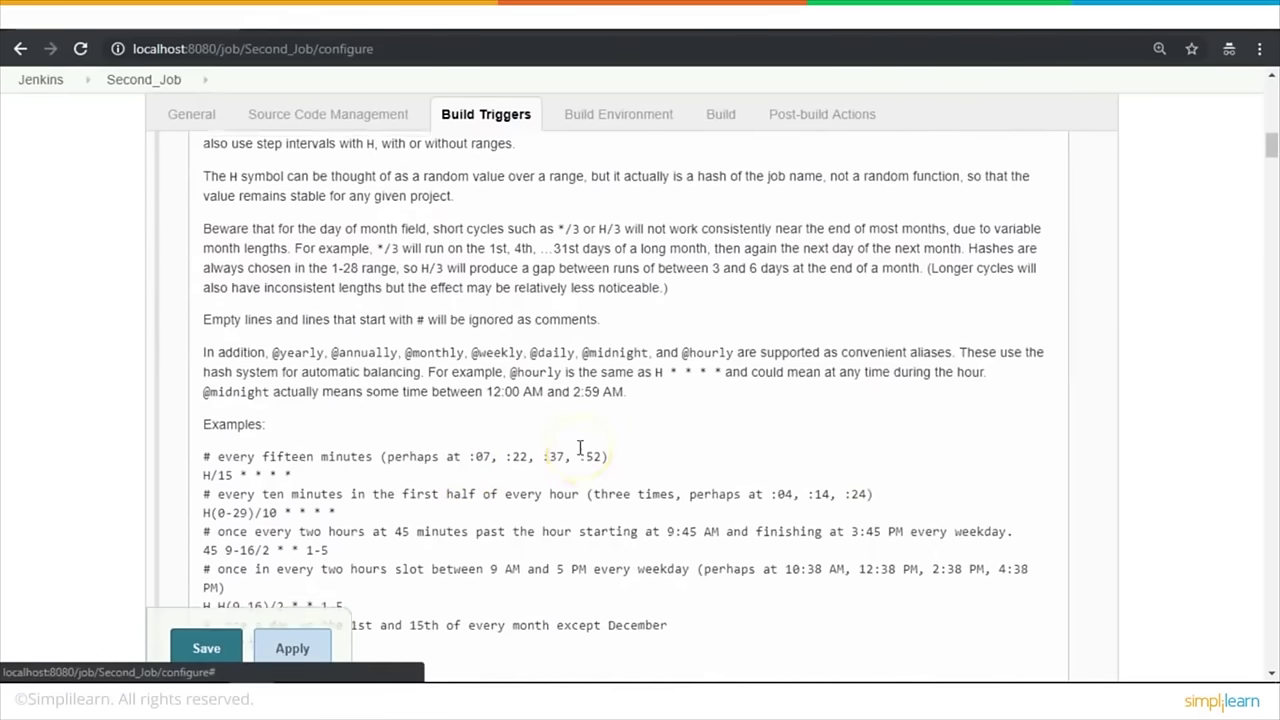
scroll(700, 386, up, 3)
scroll(1020, 337, up, 3)
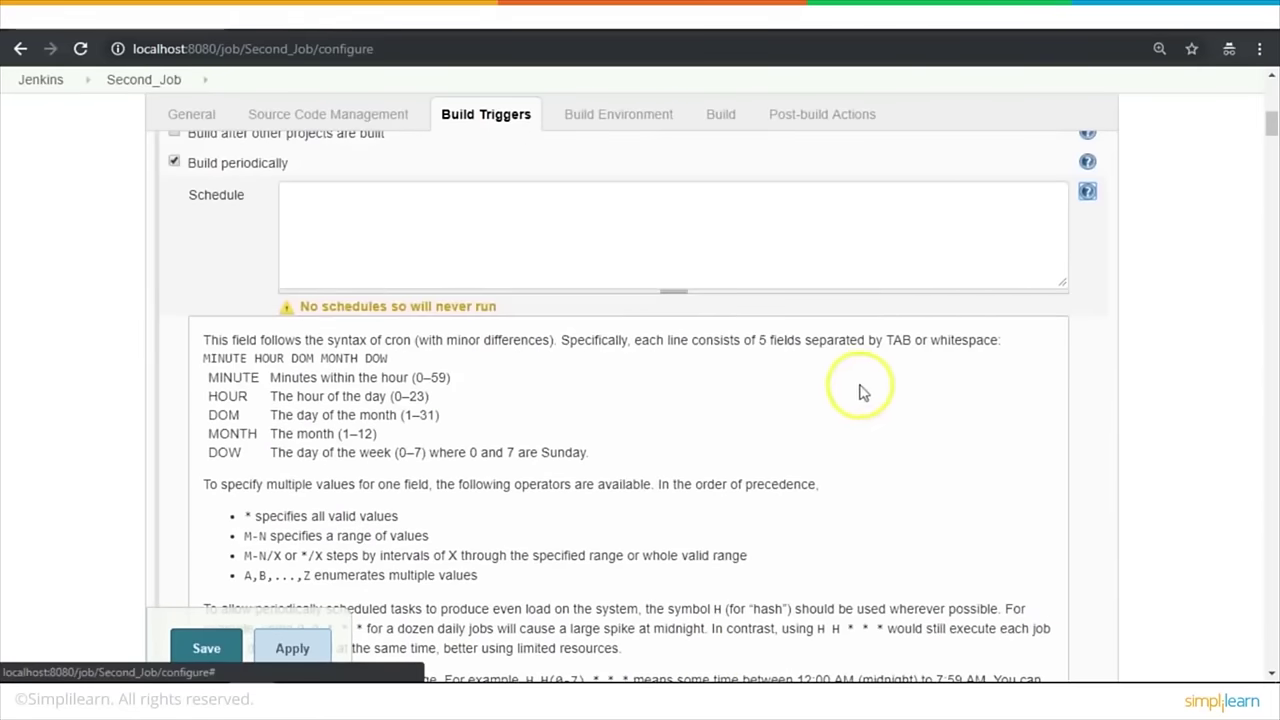
Step: Enter the every-minute schedule * * * * * in the Schedule box
click(403, 210)
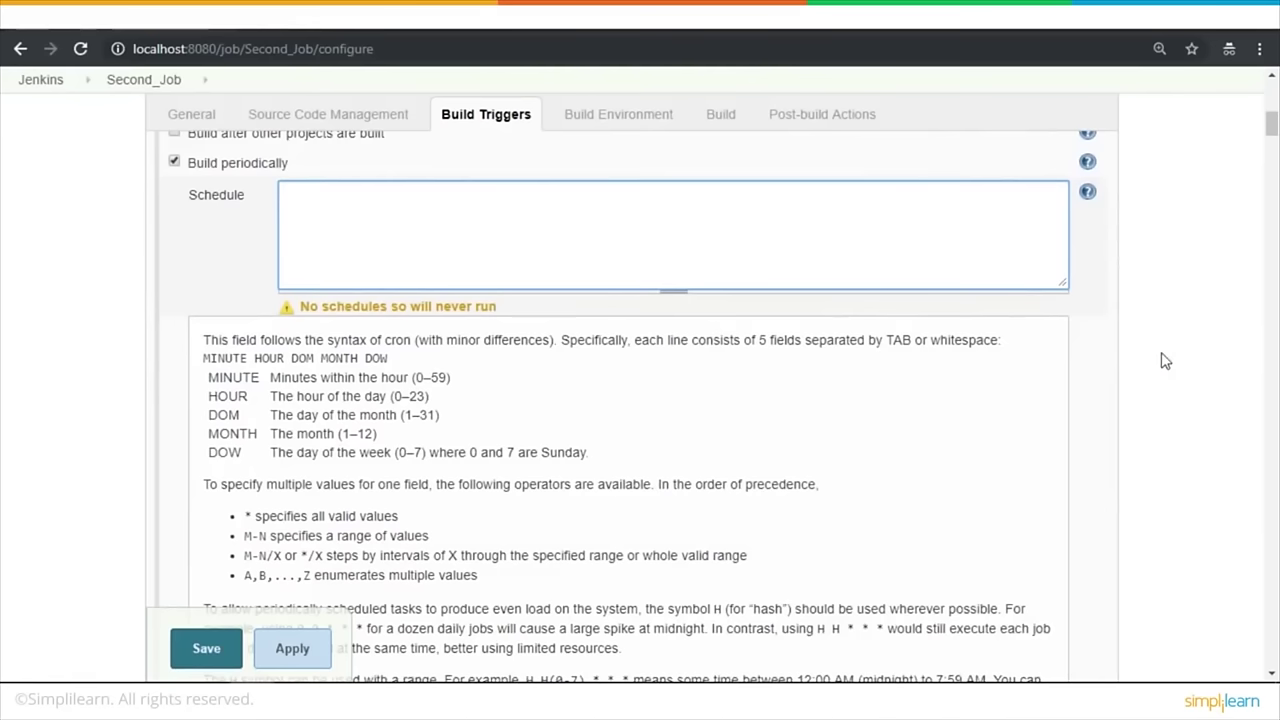
text(* * * * *)
key(Tab)
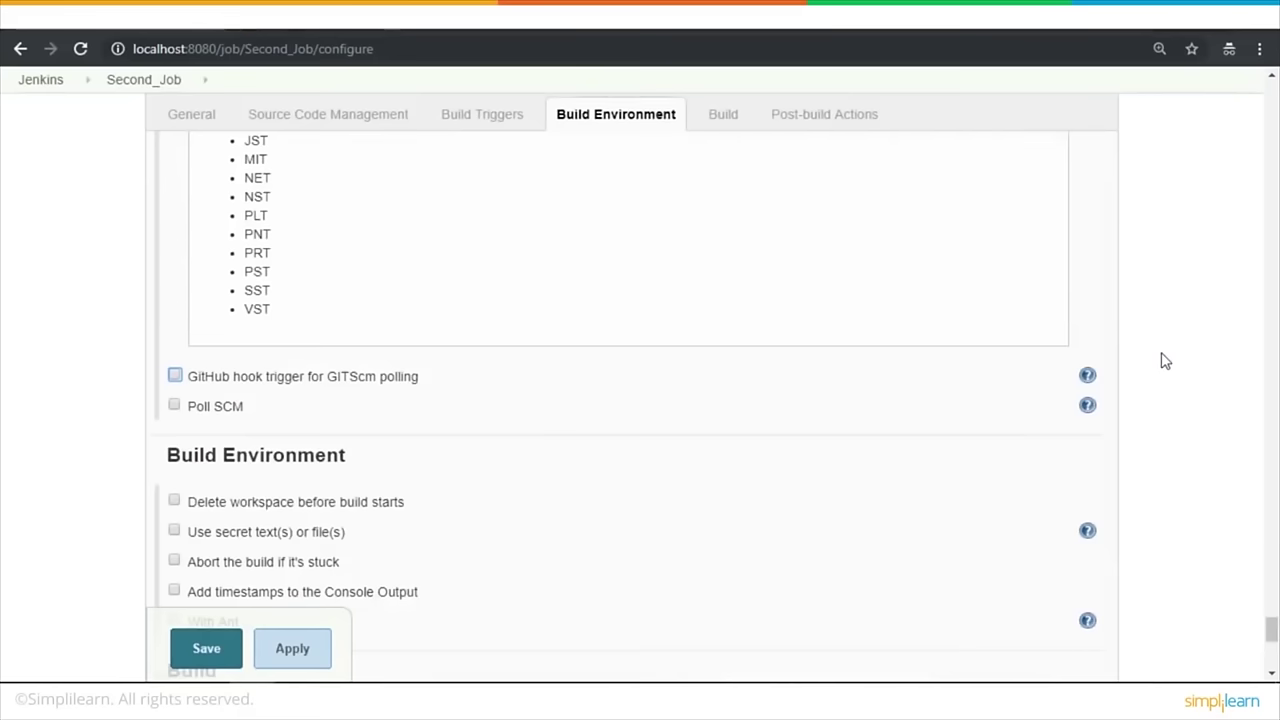
scroll(1165, 360, up, 20)
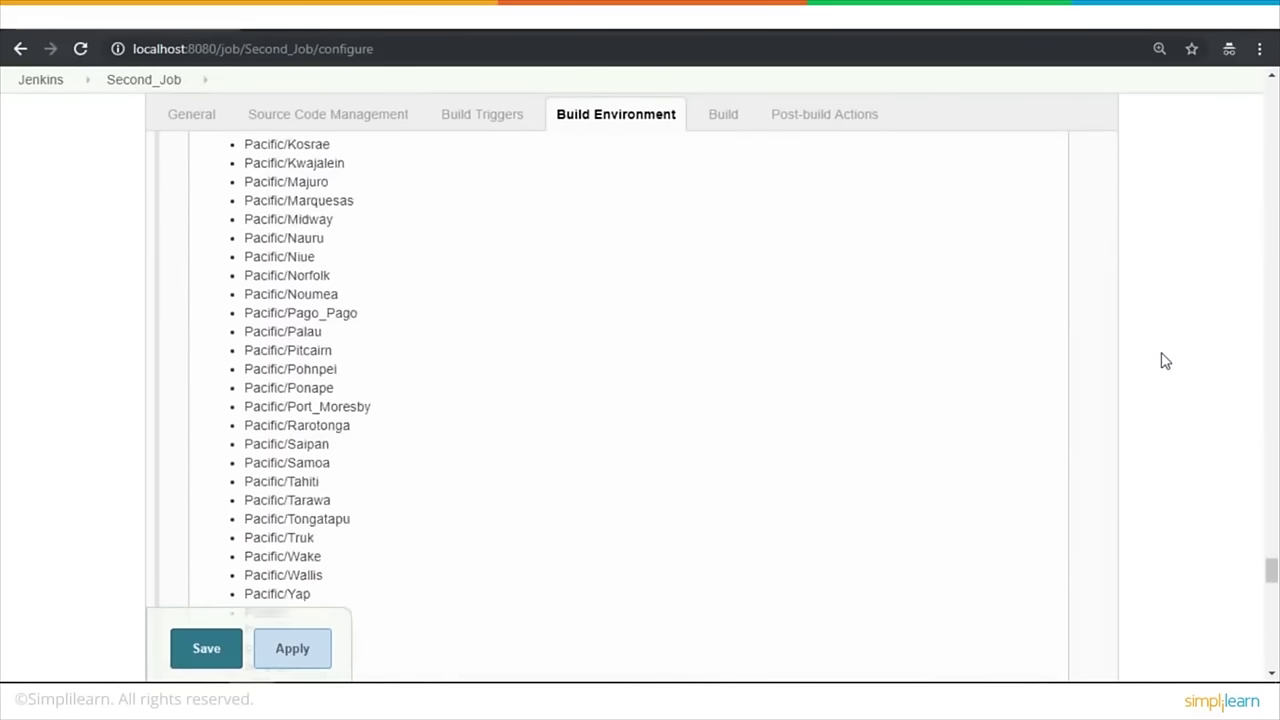
scroll(1165, 360, up, 20)
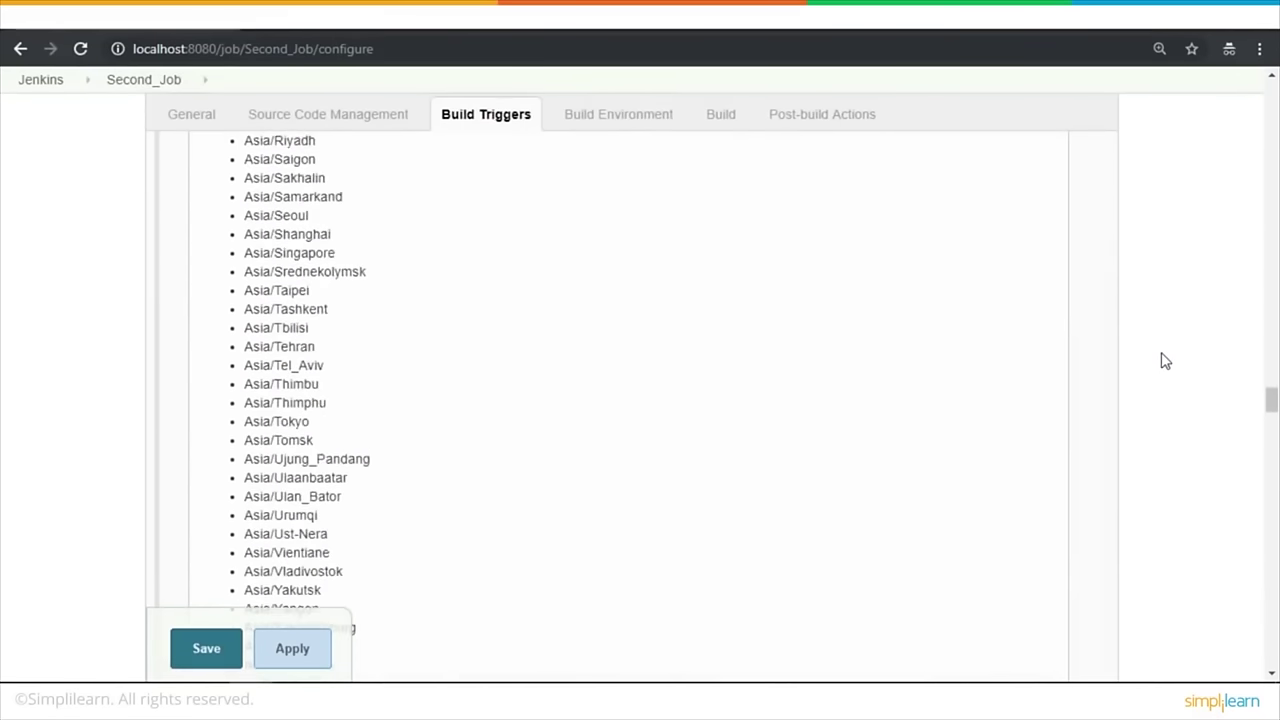
scroll(1165, 360, up, 20)
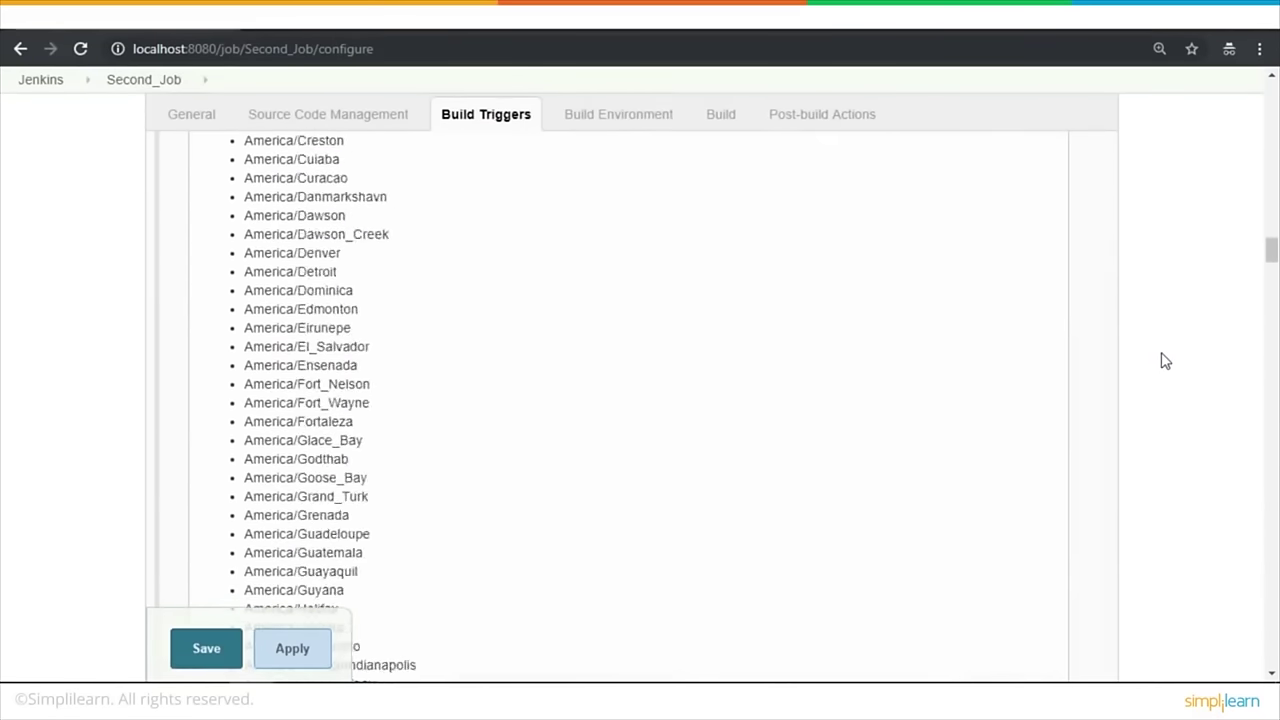
scroll(1165, 360, up, 20)
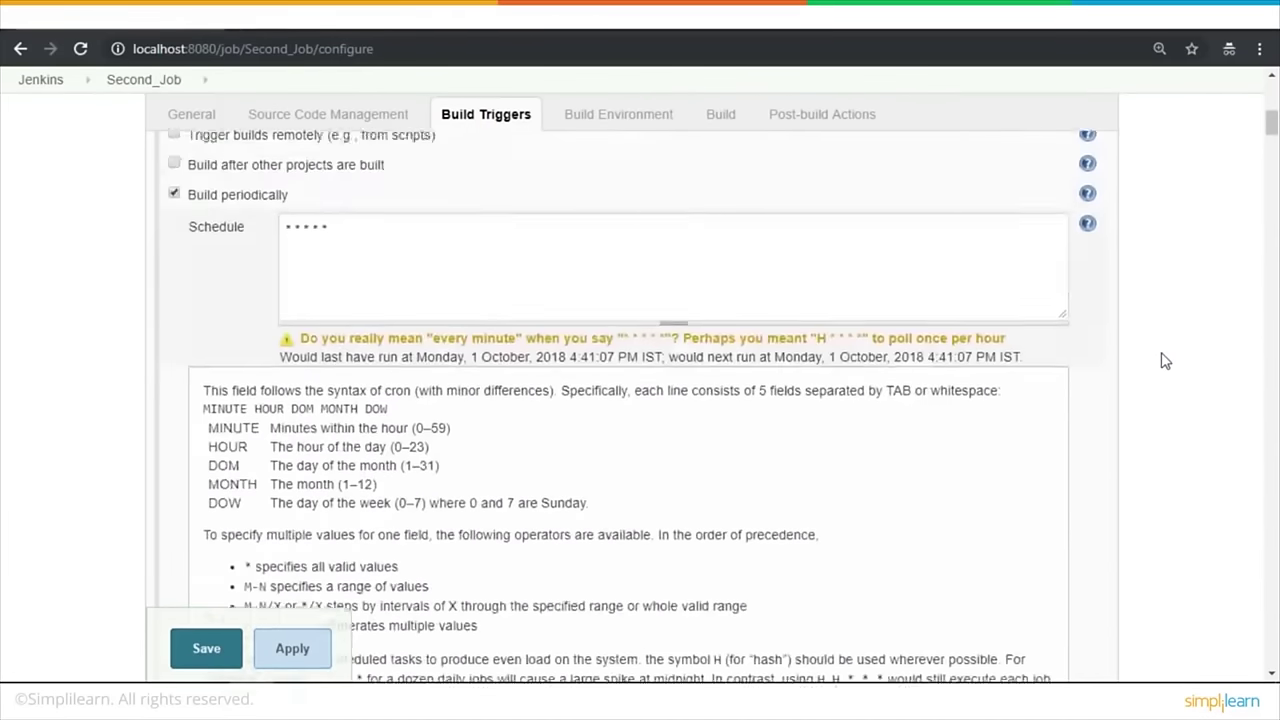
Step: Review the every-minute warning under Schedule and save Second_Job's configuration
click(981, 485)
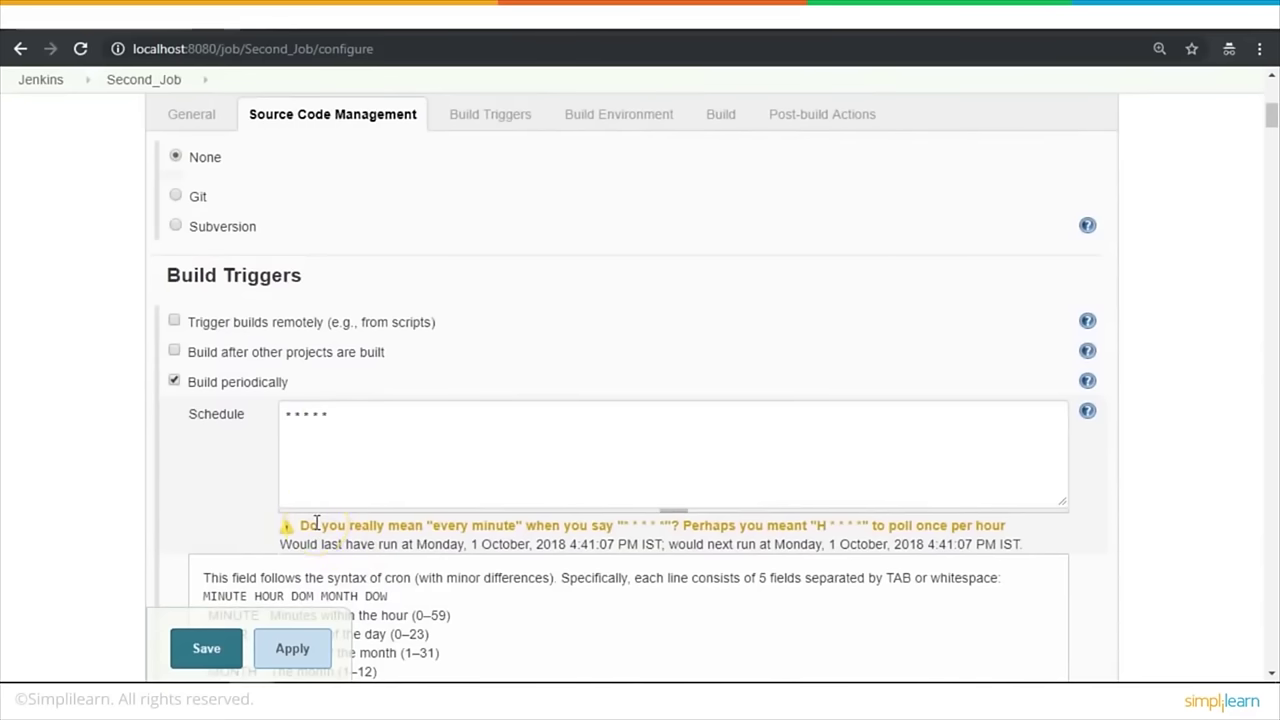
drag(298, 525, 700, 523)
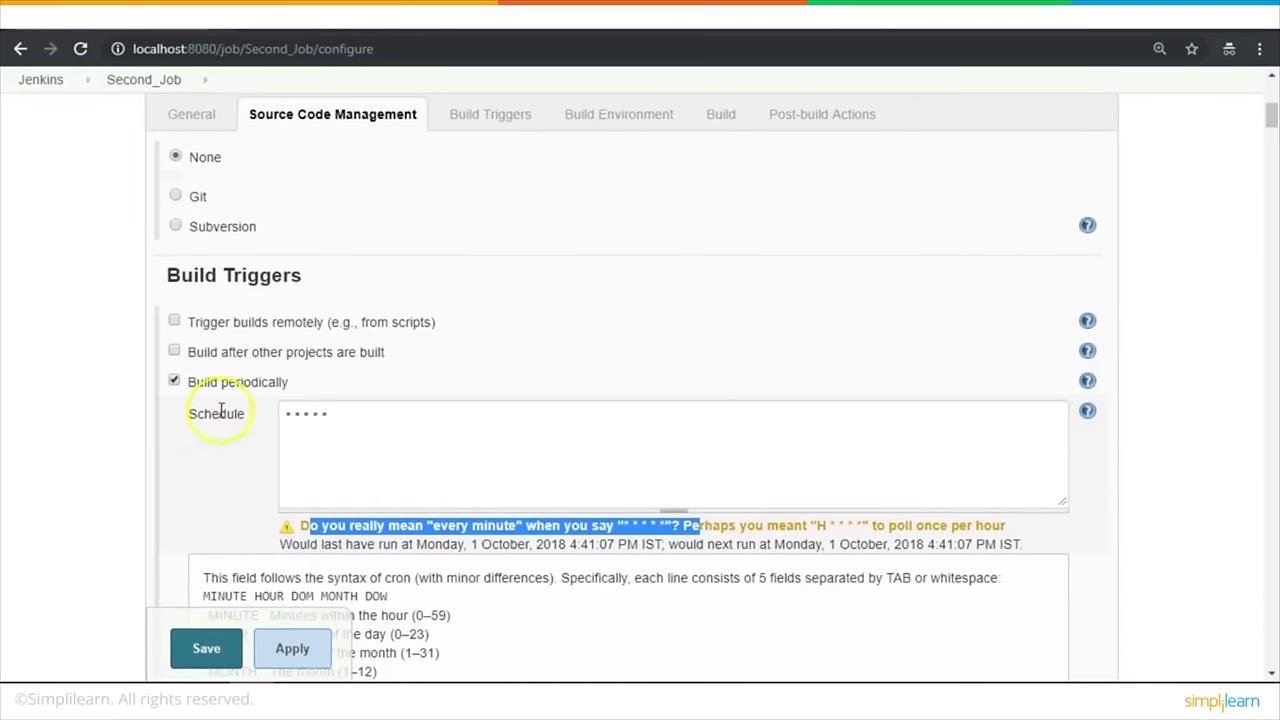
click(207, 649)
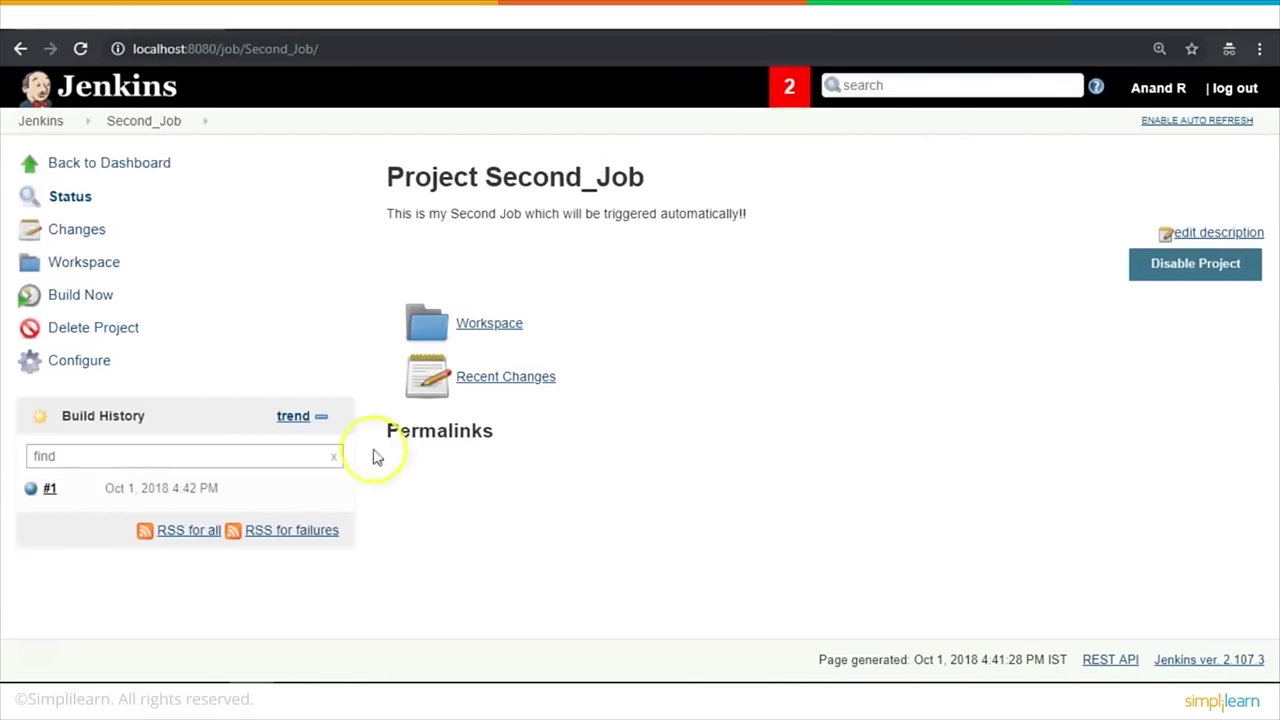
Step: Check build #1's console log for the timer trigger and 16:42:01.02 timestamp, then return to Second_Job
click(52, 492)
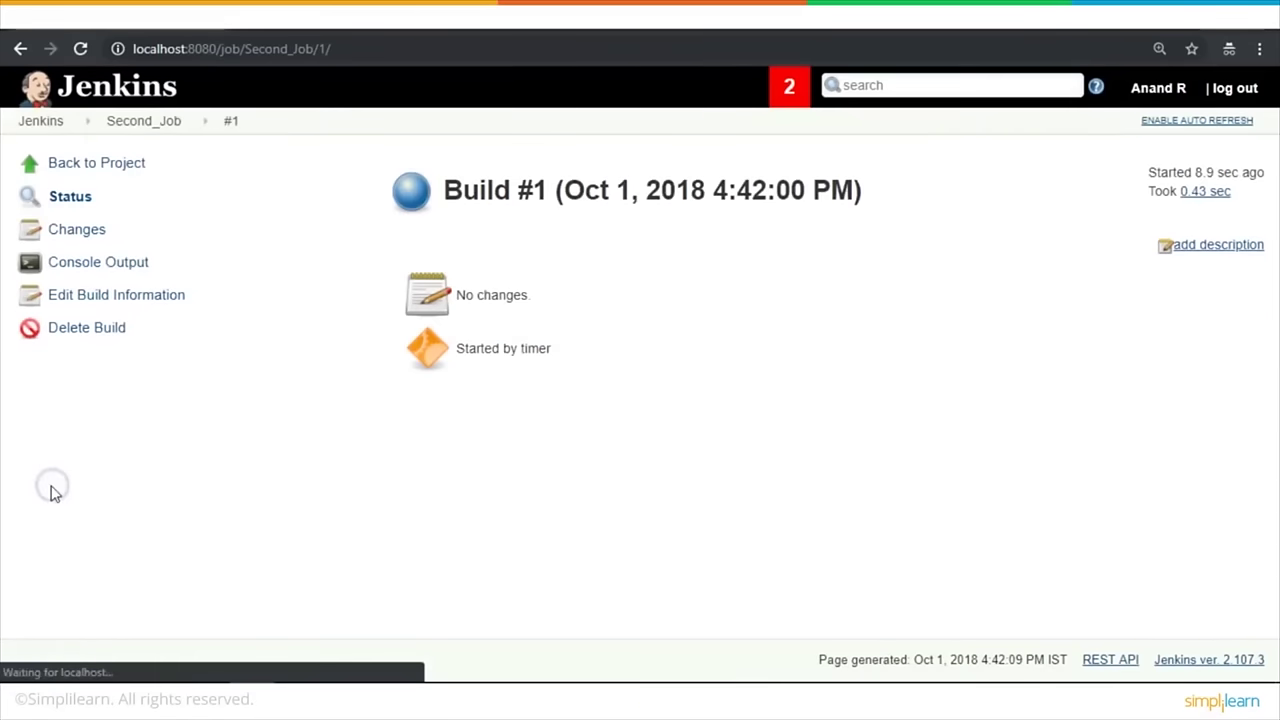
click(80, 262)
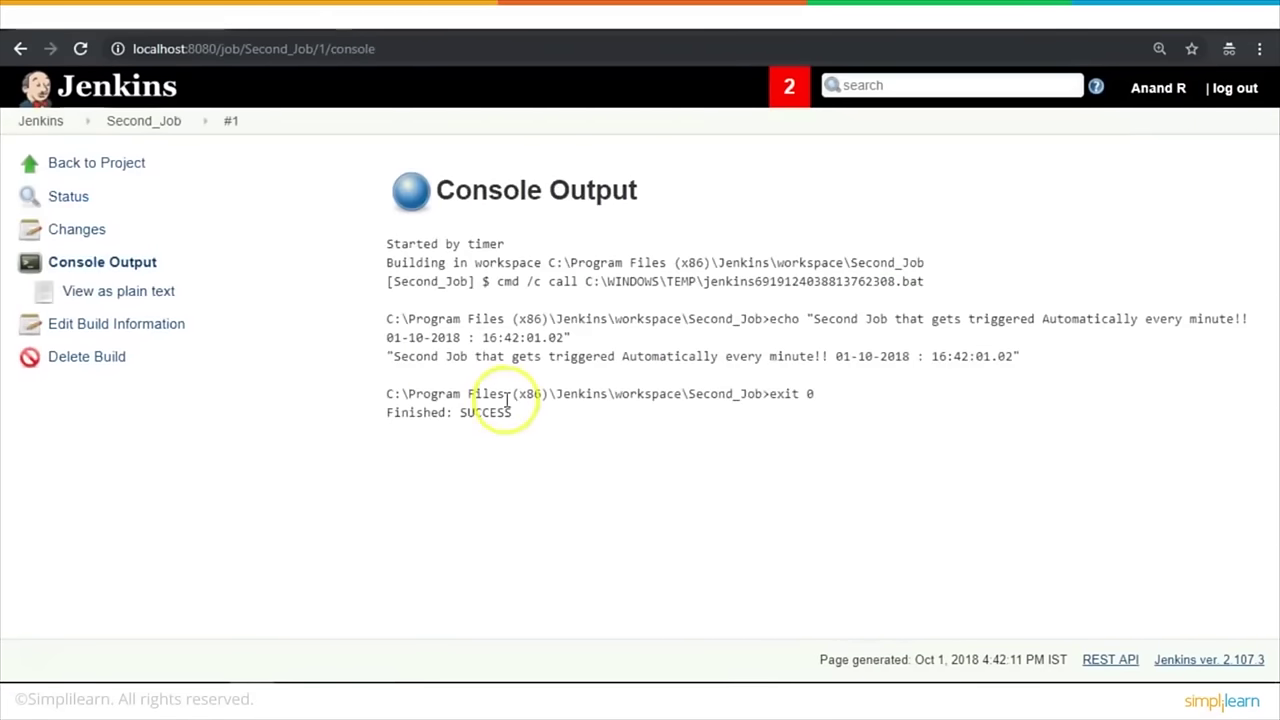
drag(548, 356, 762, 356)
click(565, 357)
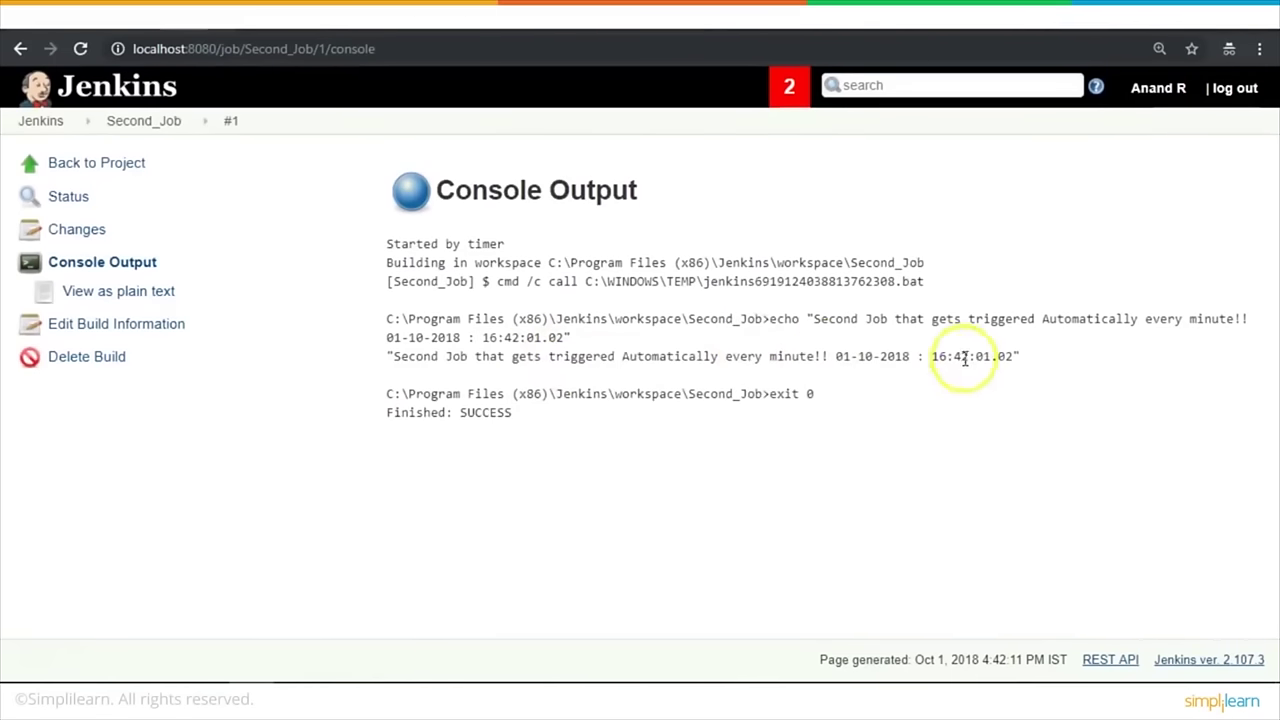
drag(936, 356, 1014, 357)
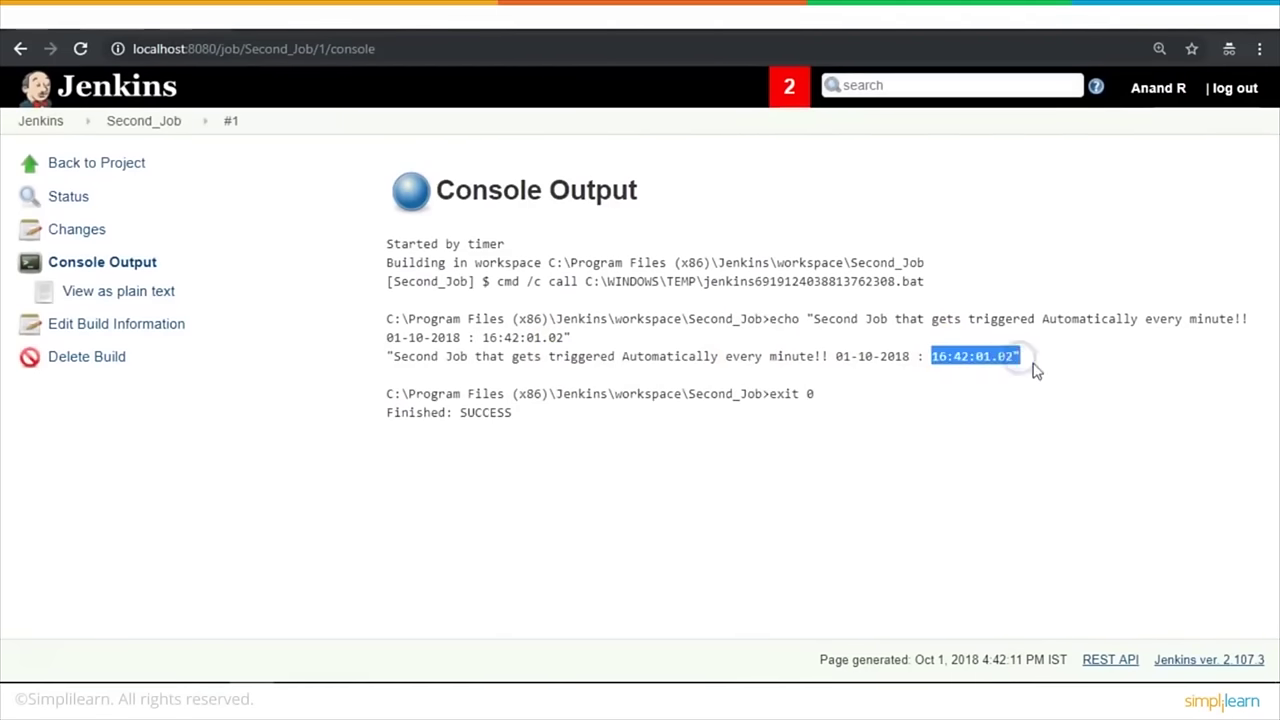
click(70, 165)
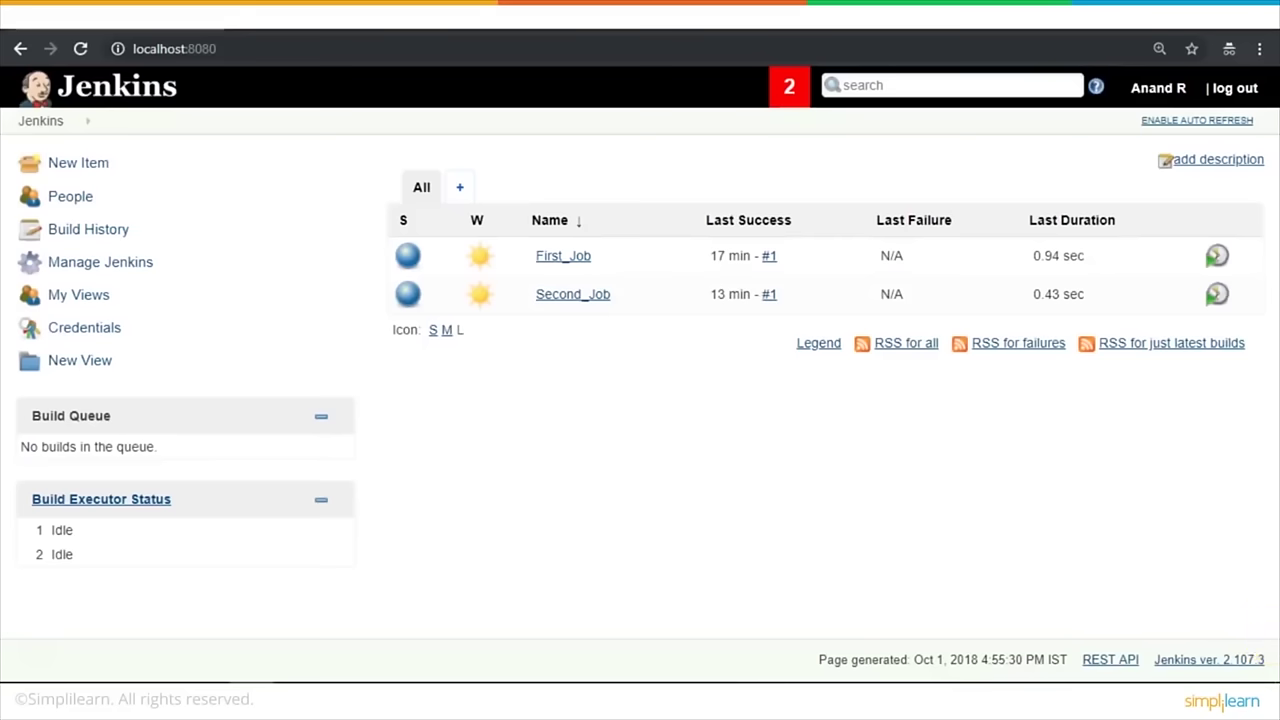
Step: Open Manage Plugins from Manage Jenkins and browse the Available and Installed plugin tabs
click(106, 266)
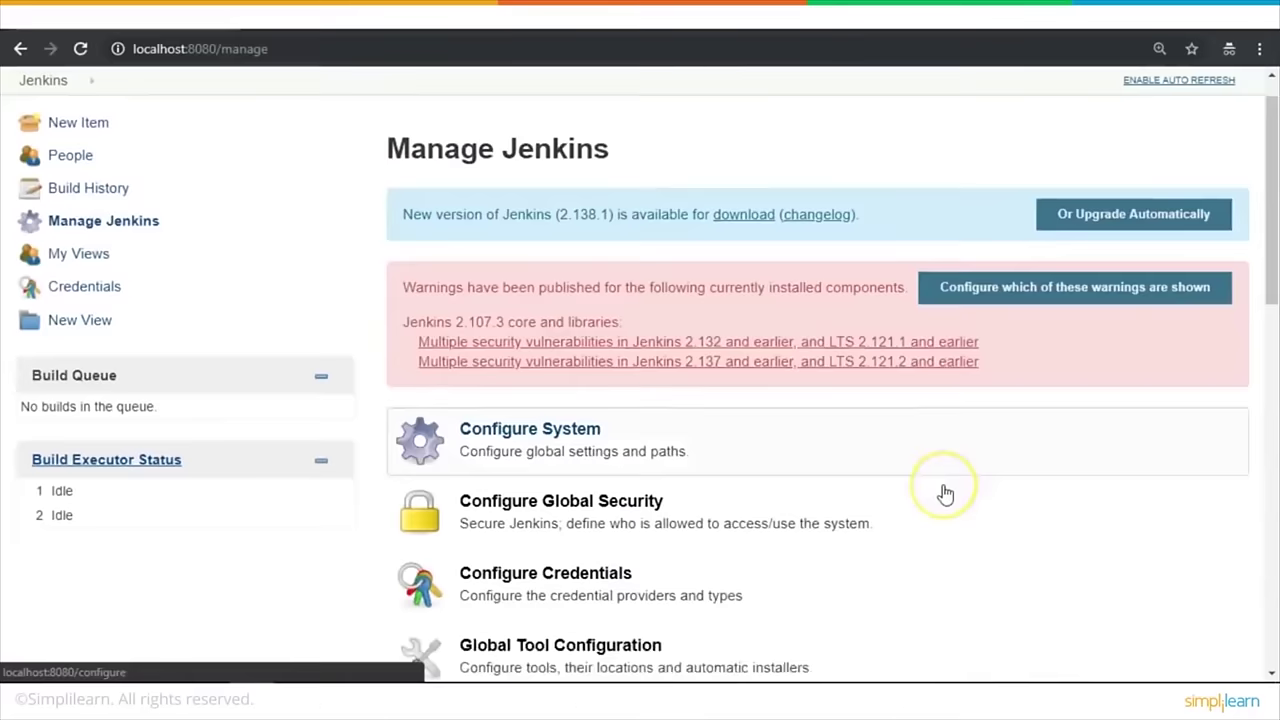
scroll(943, 491, down, 5)
click(571, 288)
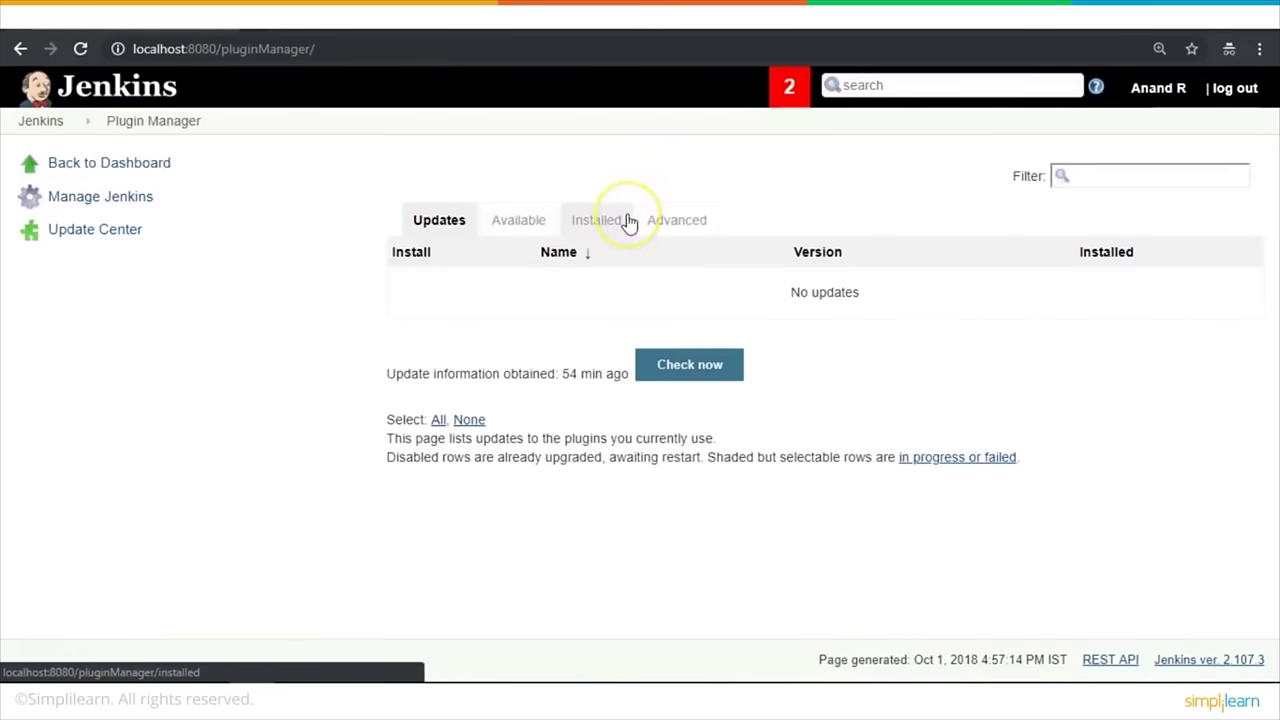
click(517, 222)
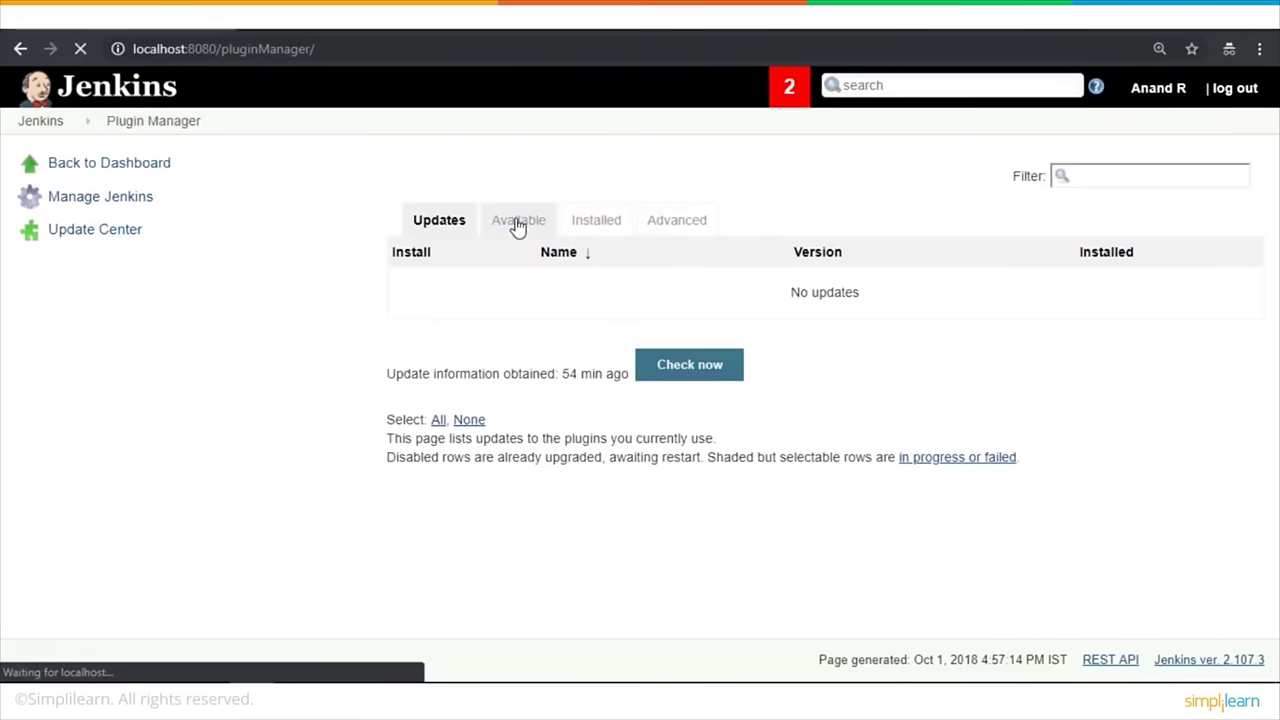
click(619, 404)
scroll(1220, 339, down, 3)
scroll(1220, 339, up, 3)
click(592, 224)
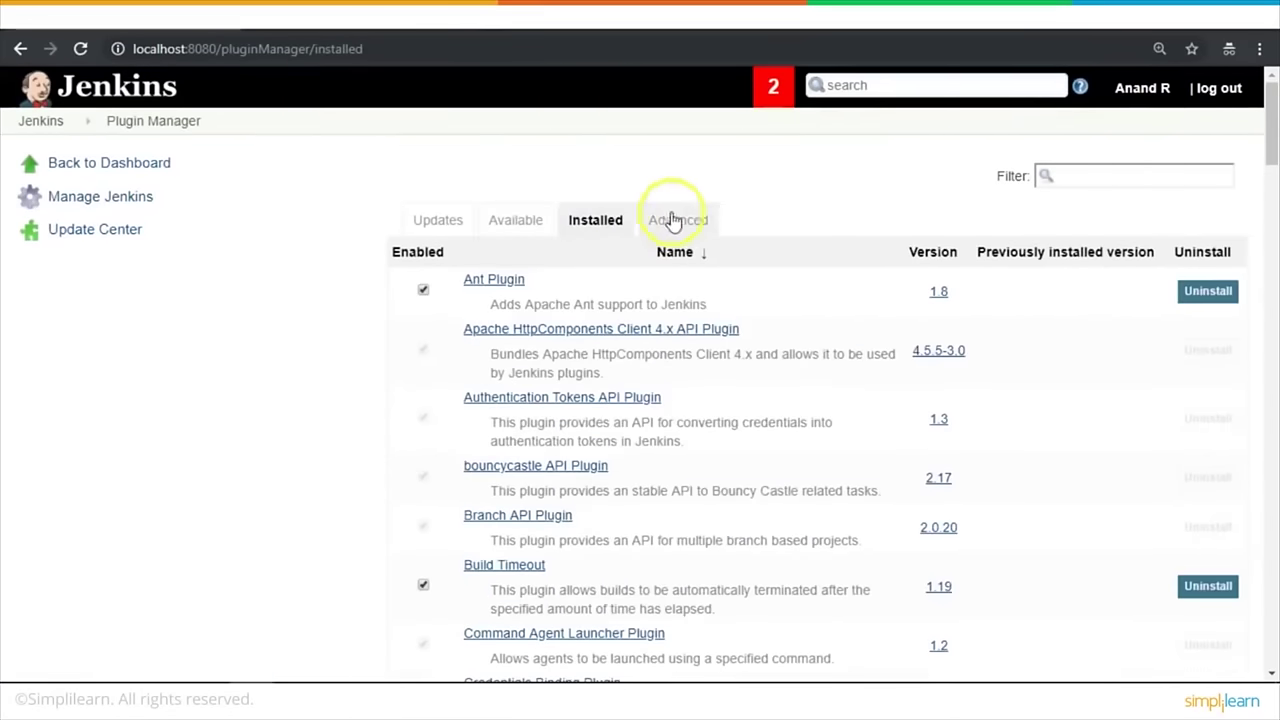
click(517, 220)
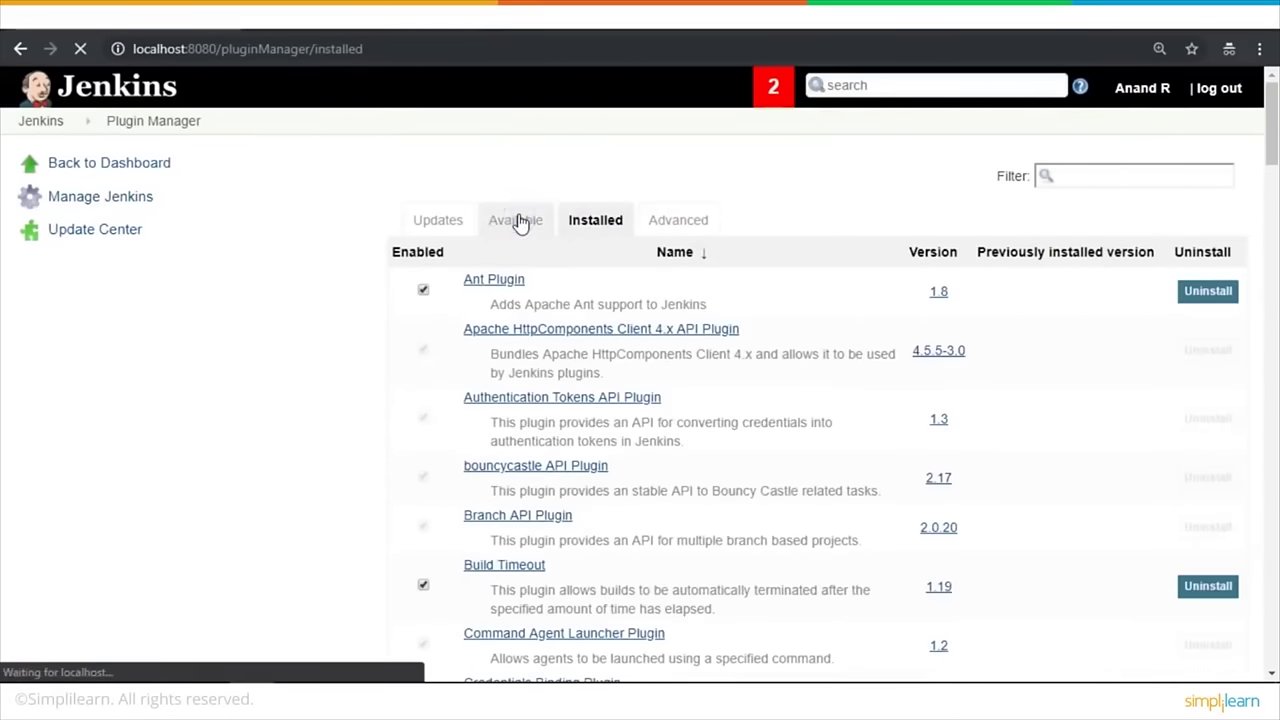
Step: Filter available plugins for 'Role' and install Role-based Authorization Strategy without restarting
click(1094, 177)
text(Role)
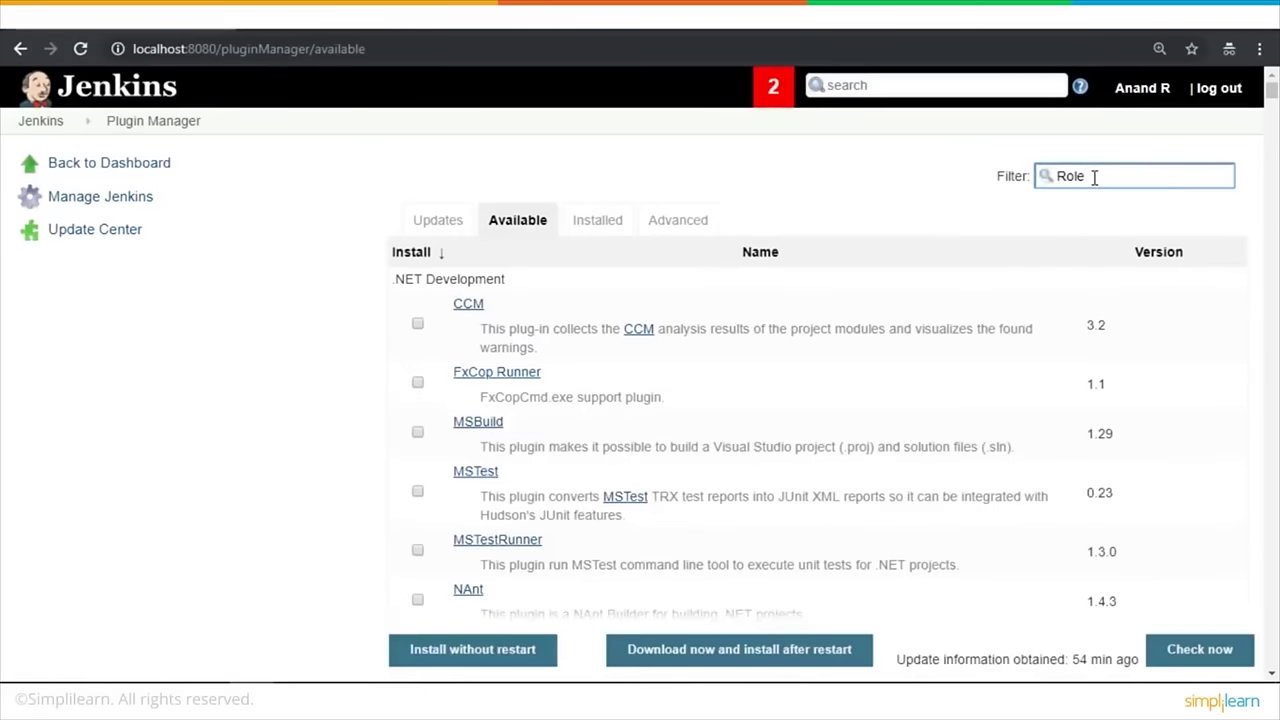
text(bas)
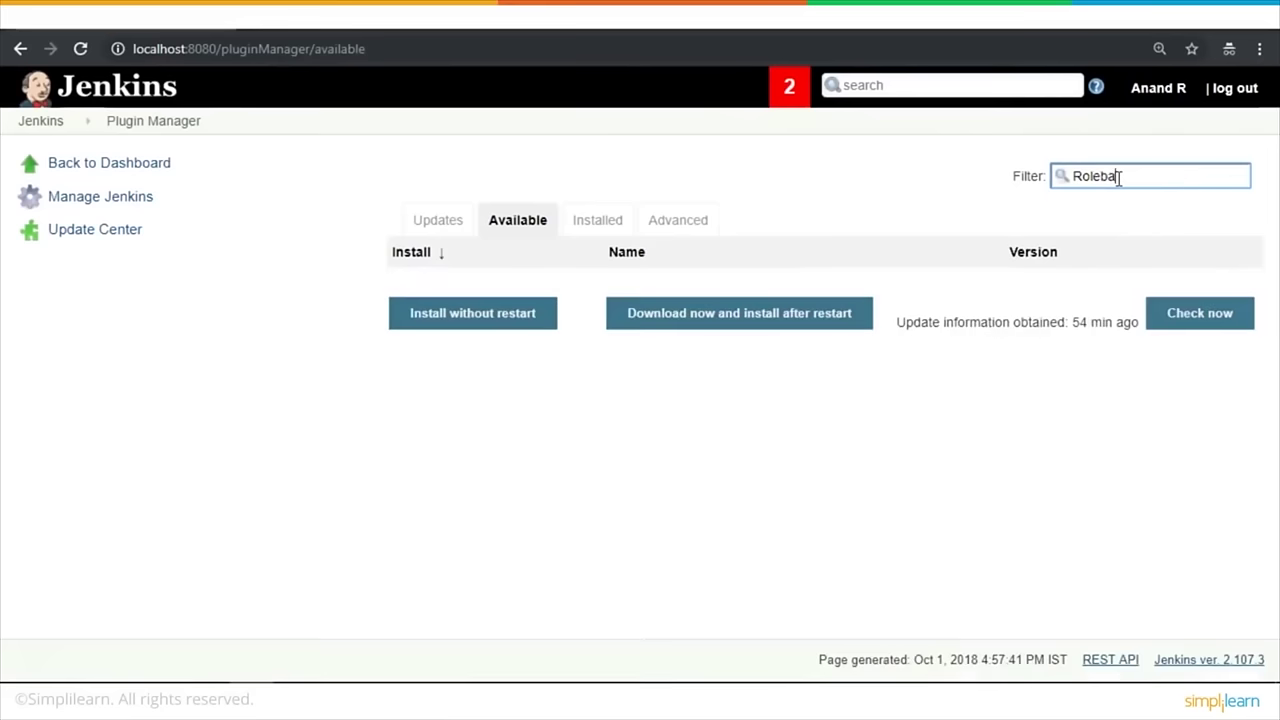
key(BackSpace)
key(BackSpace)
key(BackSpace)
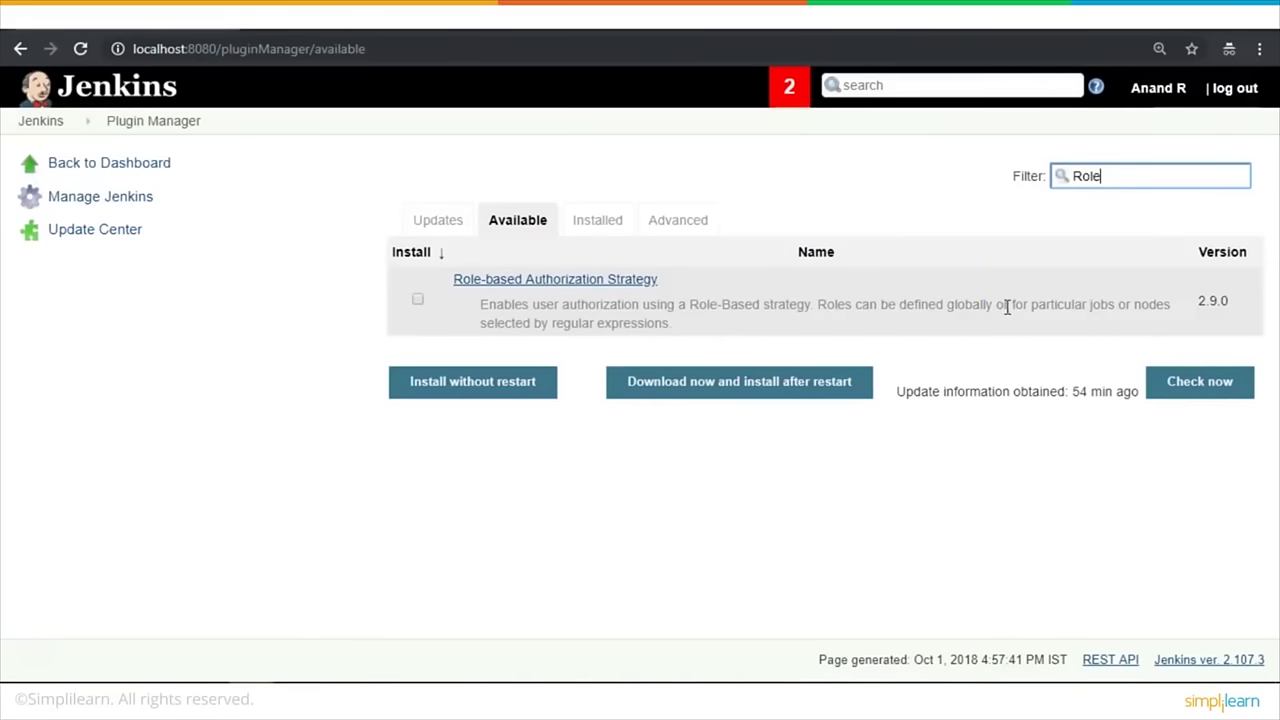
click(417, 299)
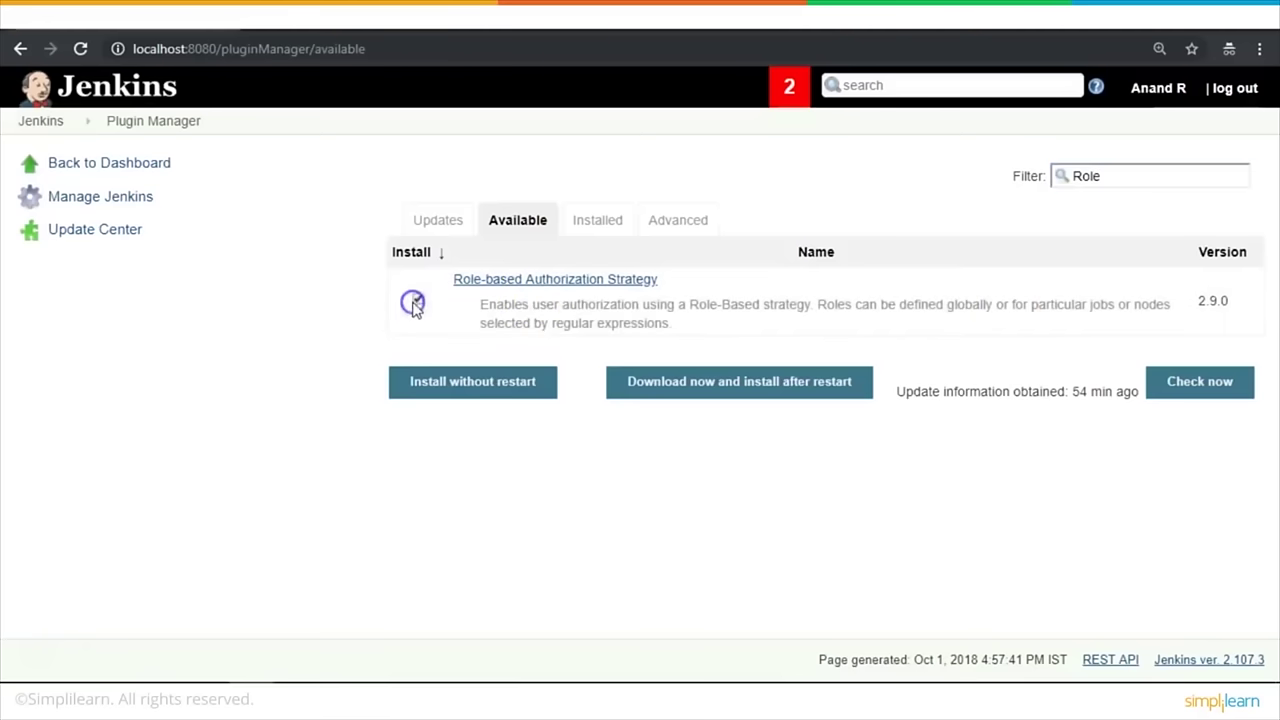
click(505, 384)
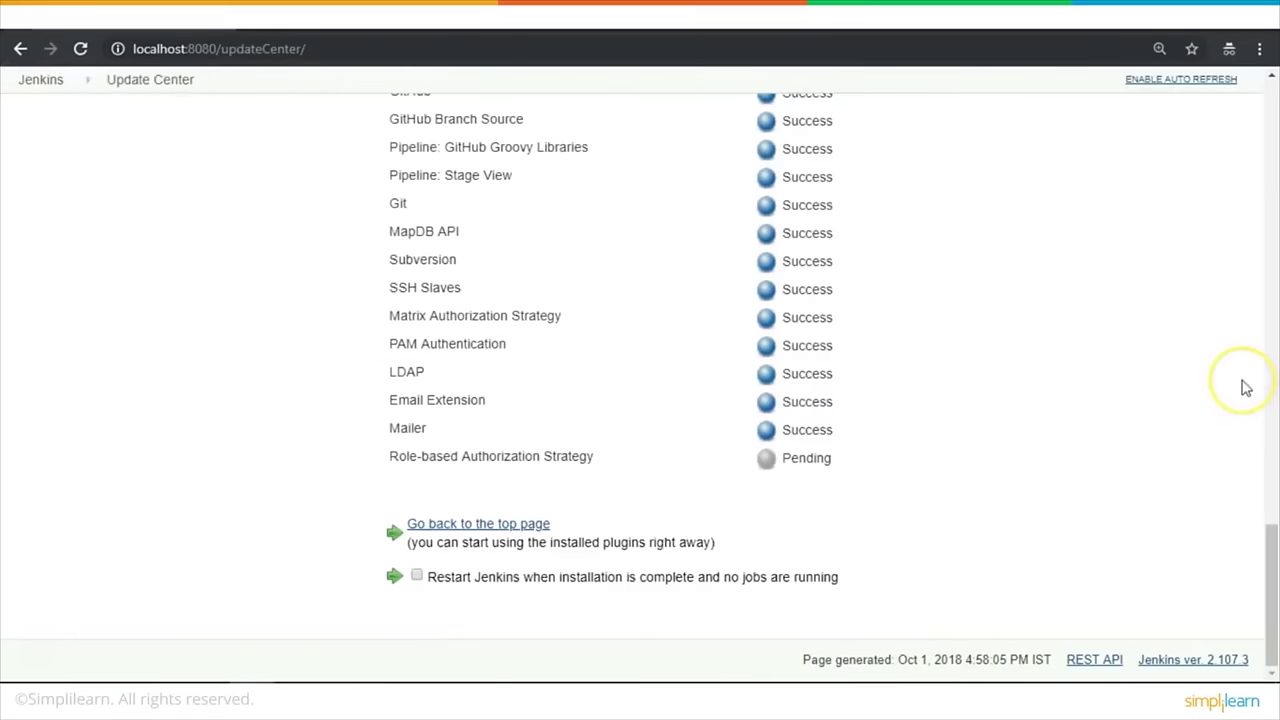
Step: Review the installation results and go back to the Jenkins dashboard
scroll(1246, 388, up, 3)
scroll(1246, 388, up, 10)
scroll(1246, 388, down, 7)
scroll(1246, 388, down, 10)
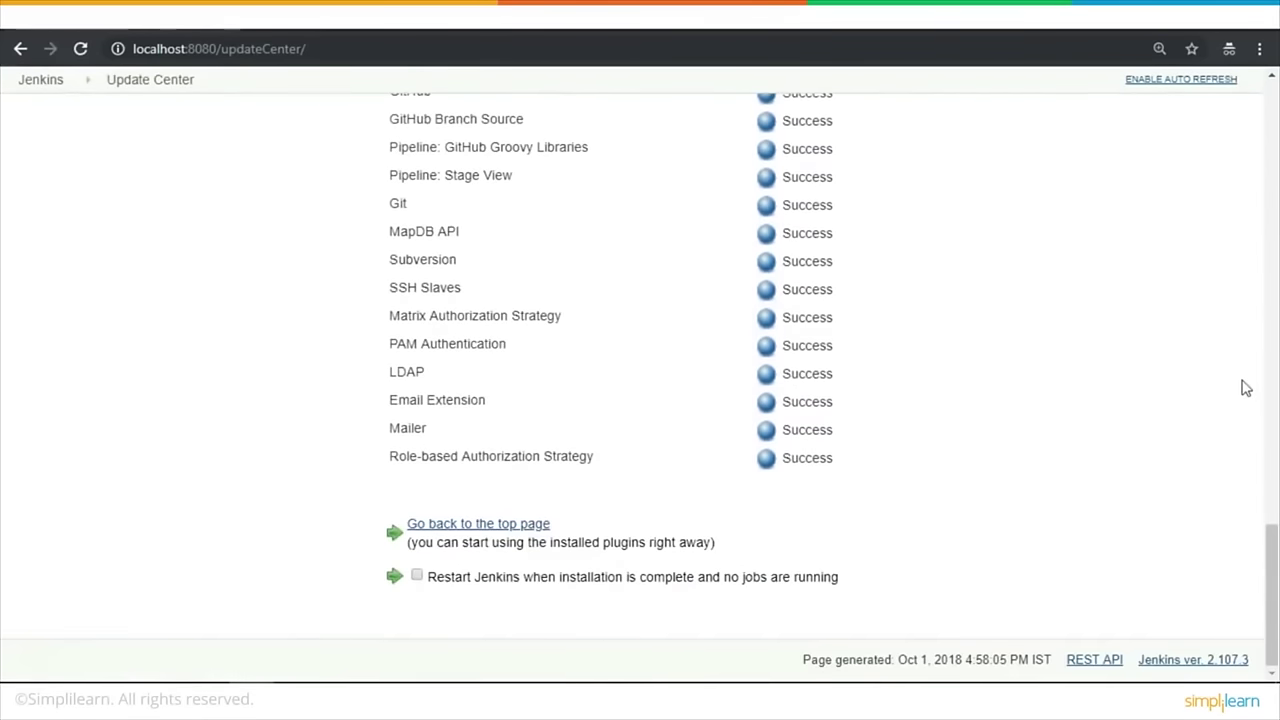
click(468, 524)
click(609, 486)
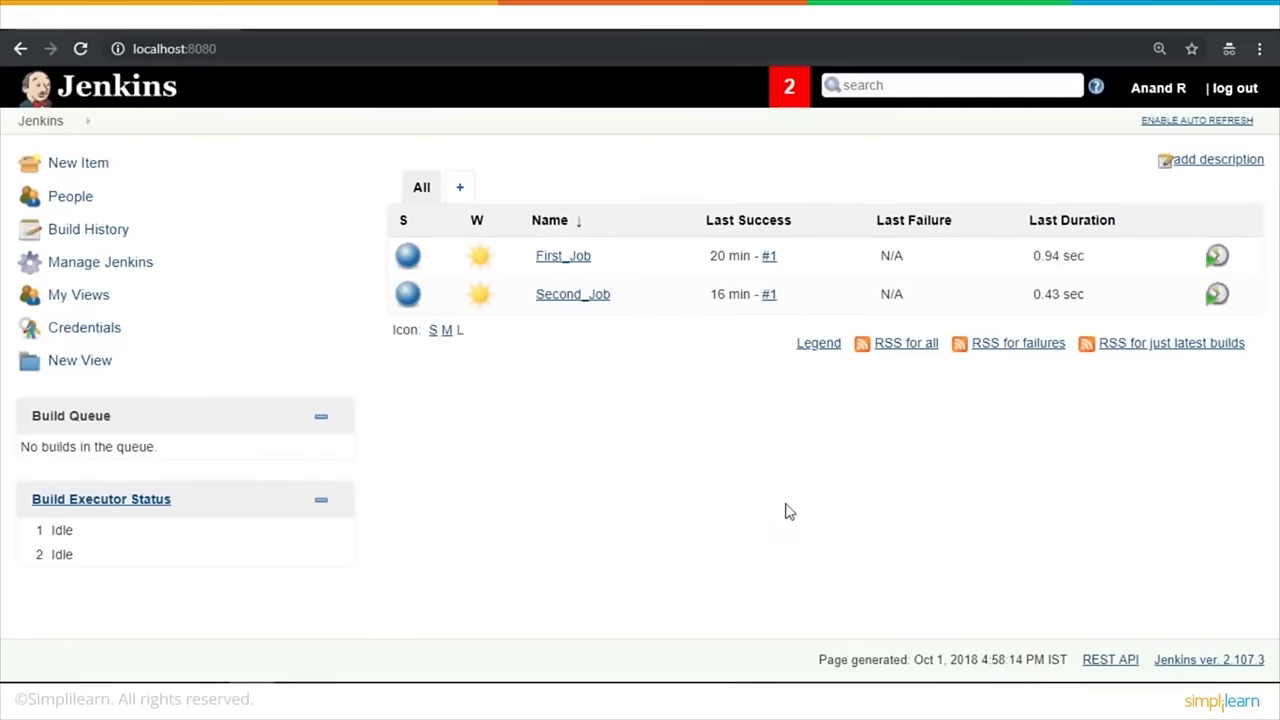
Step: Select Role-Based Strategy under Authorization in Configure Global Security and save
click(80, 261)
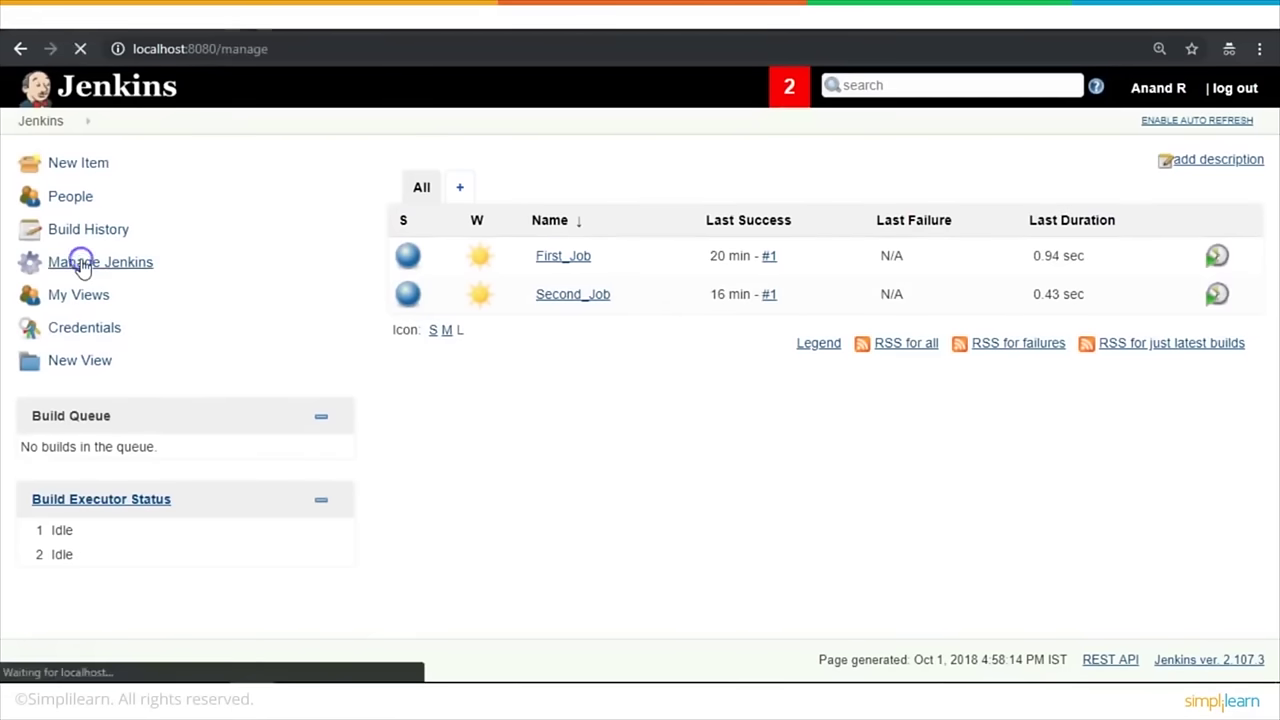
scroll(1186, 560, down, 3)
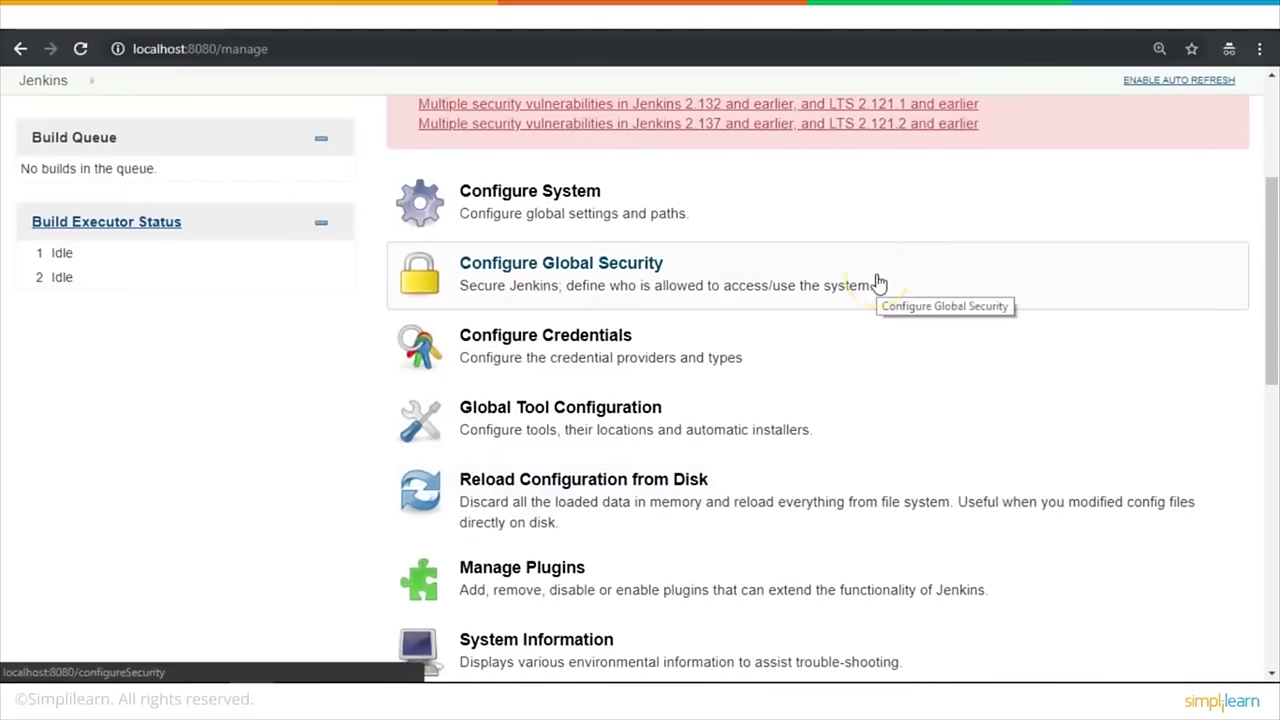
click(683, 264)
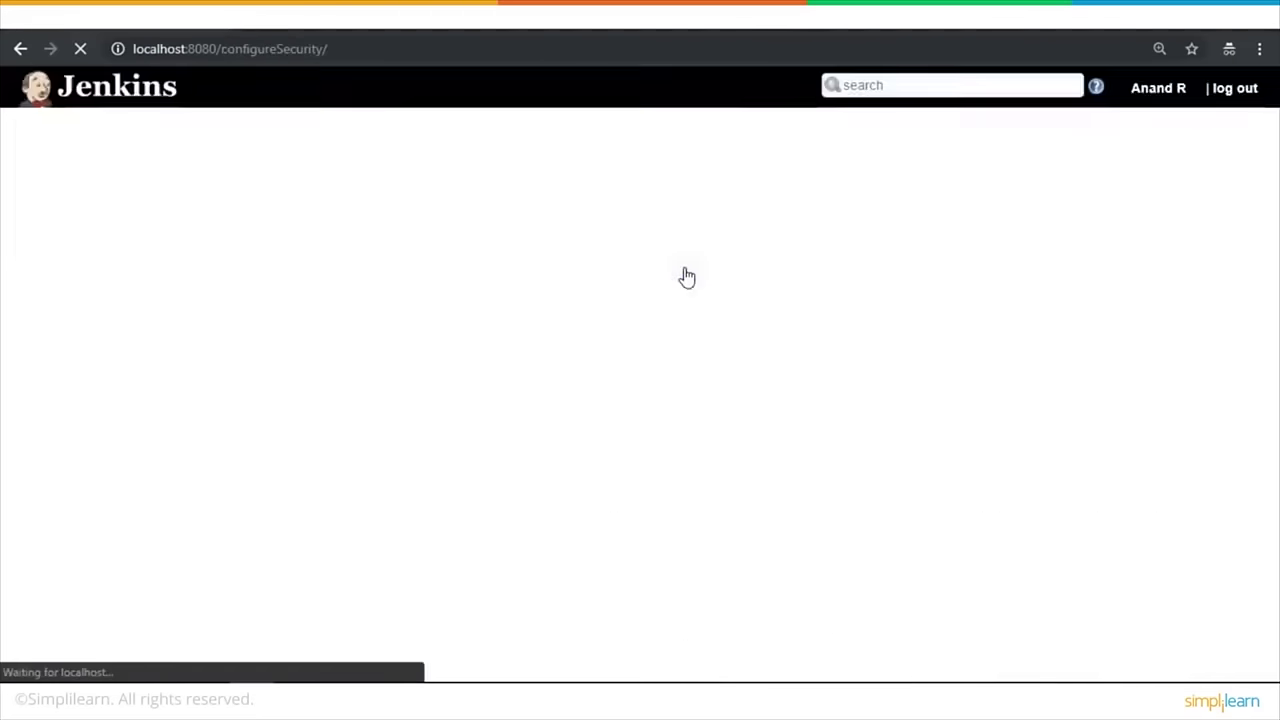
scroll(1017, 374, down, 2)
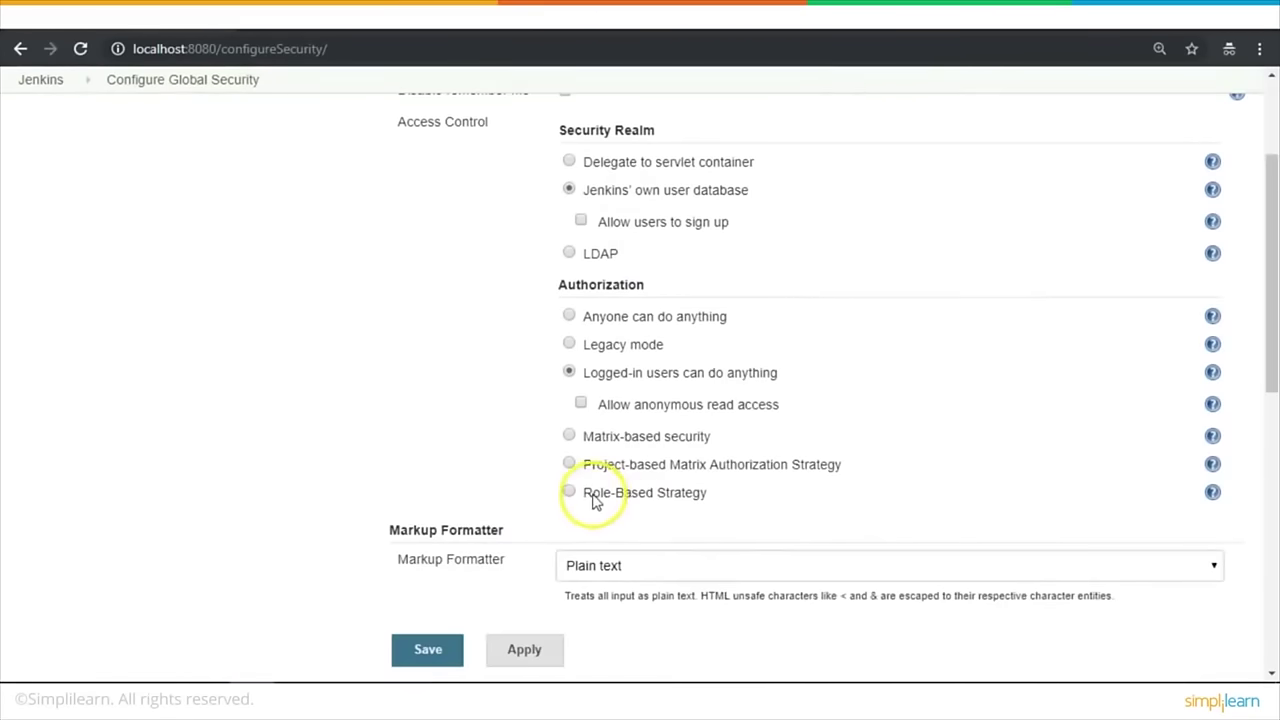
click(1212, 493)
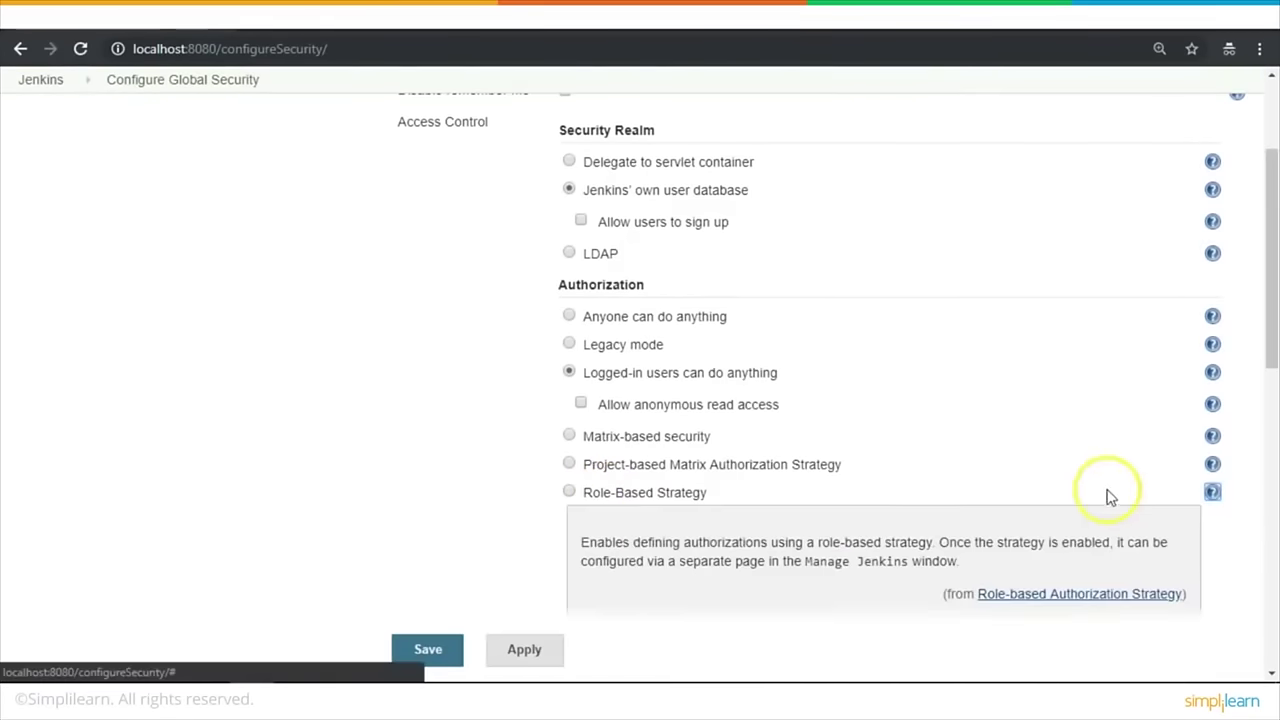
scroll(1100, 490, down, 2)
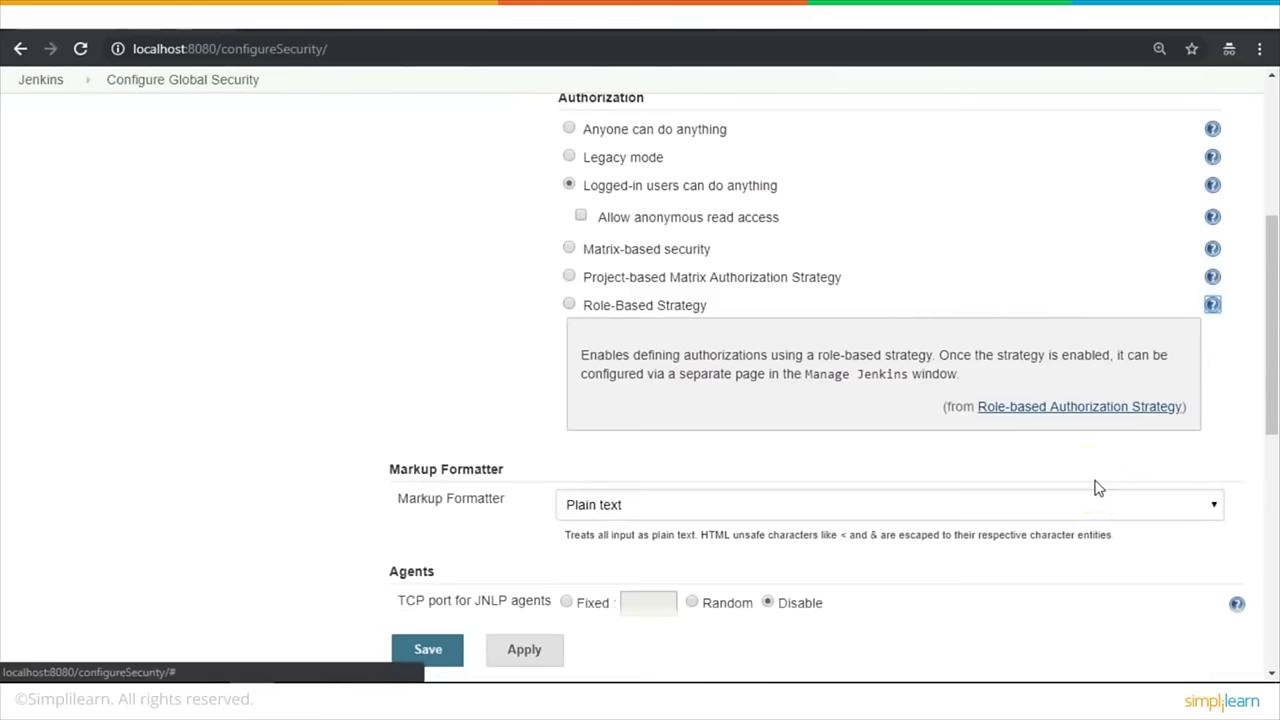
click(570, 307)
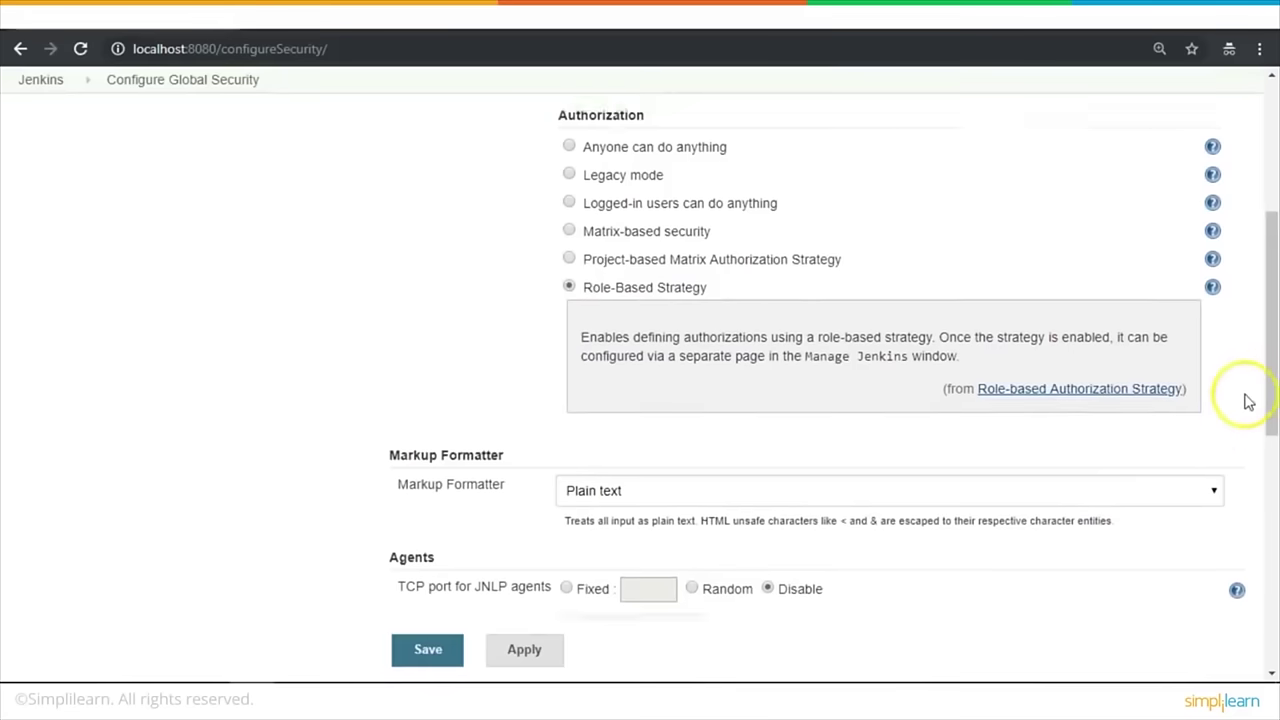
scroll(1246, 400, up, 3)
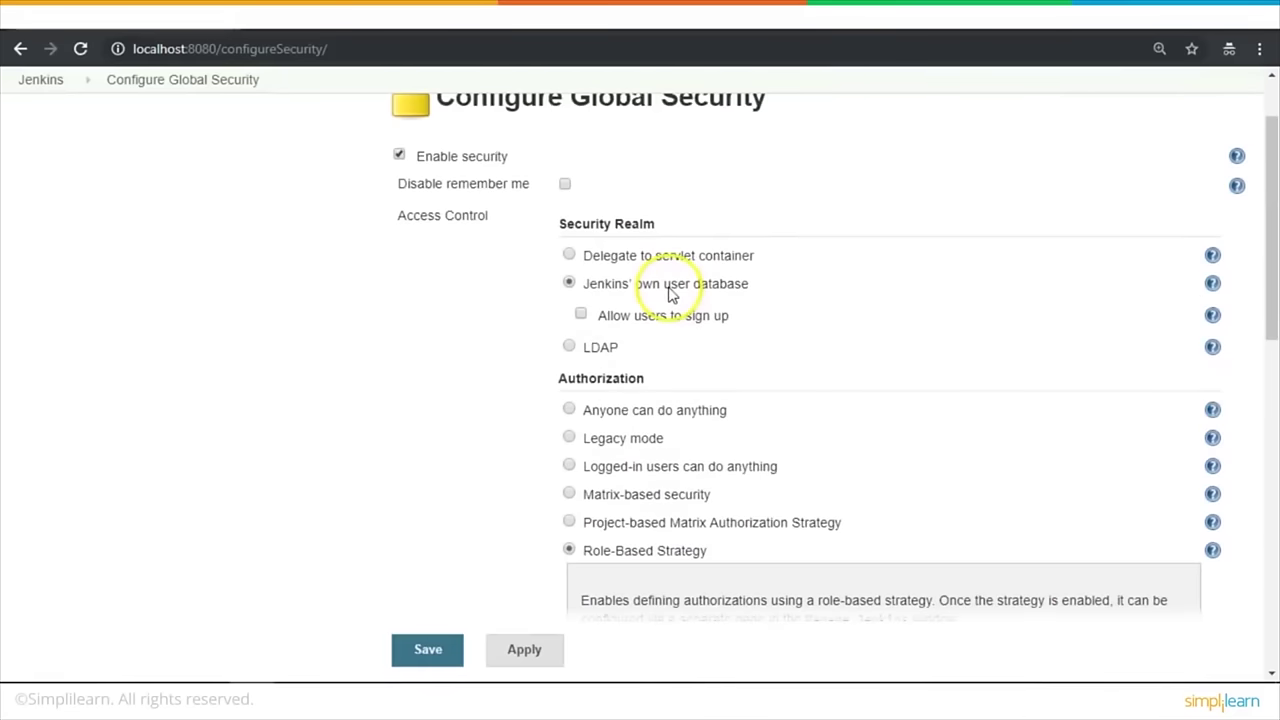
scroll(877, 314, down, 1)
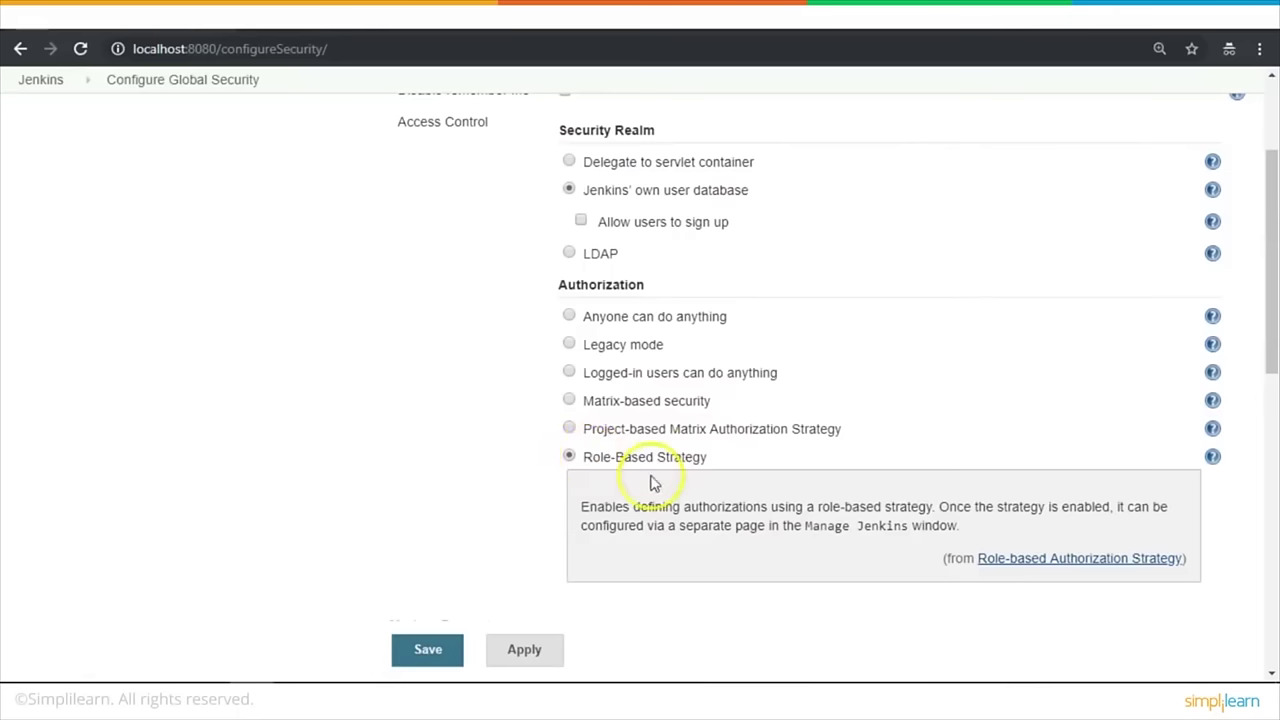
click(437, 648)
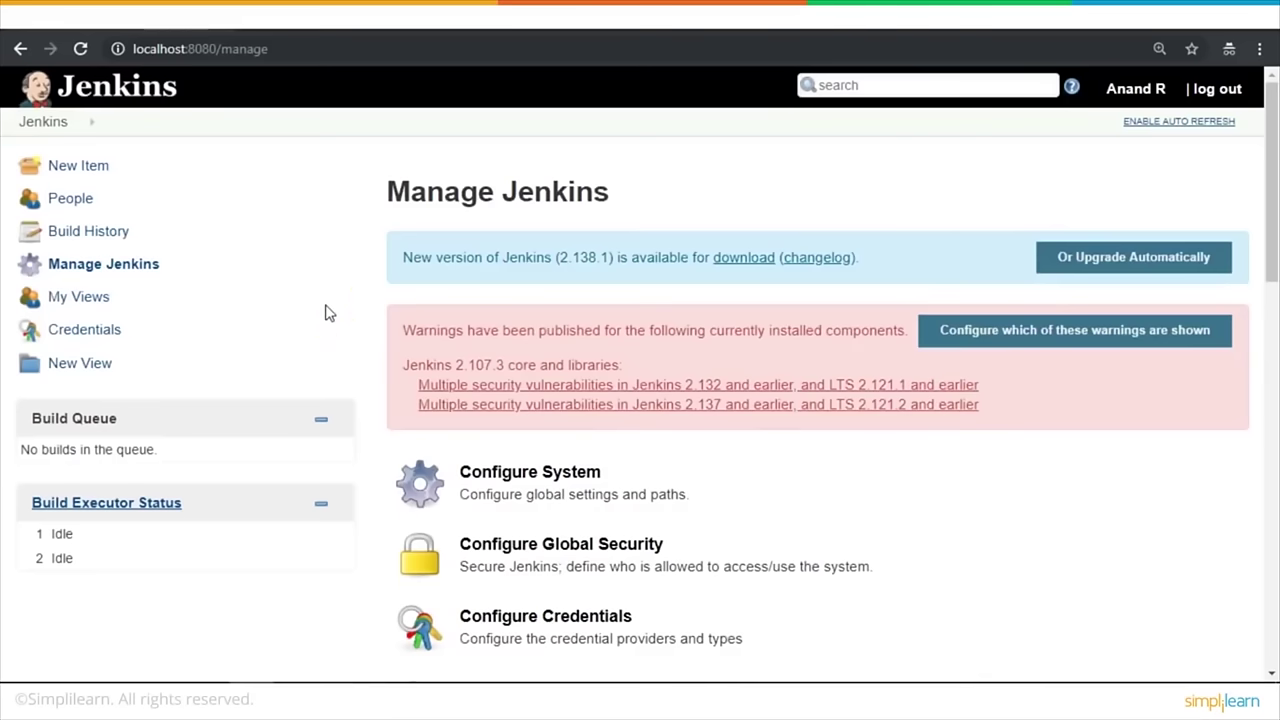
Step: Reopen Configure Global Security, confirm Role-Based Strategy, save, and scroll to Manage and Assign Roles
click(131, 267)
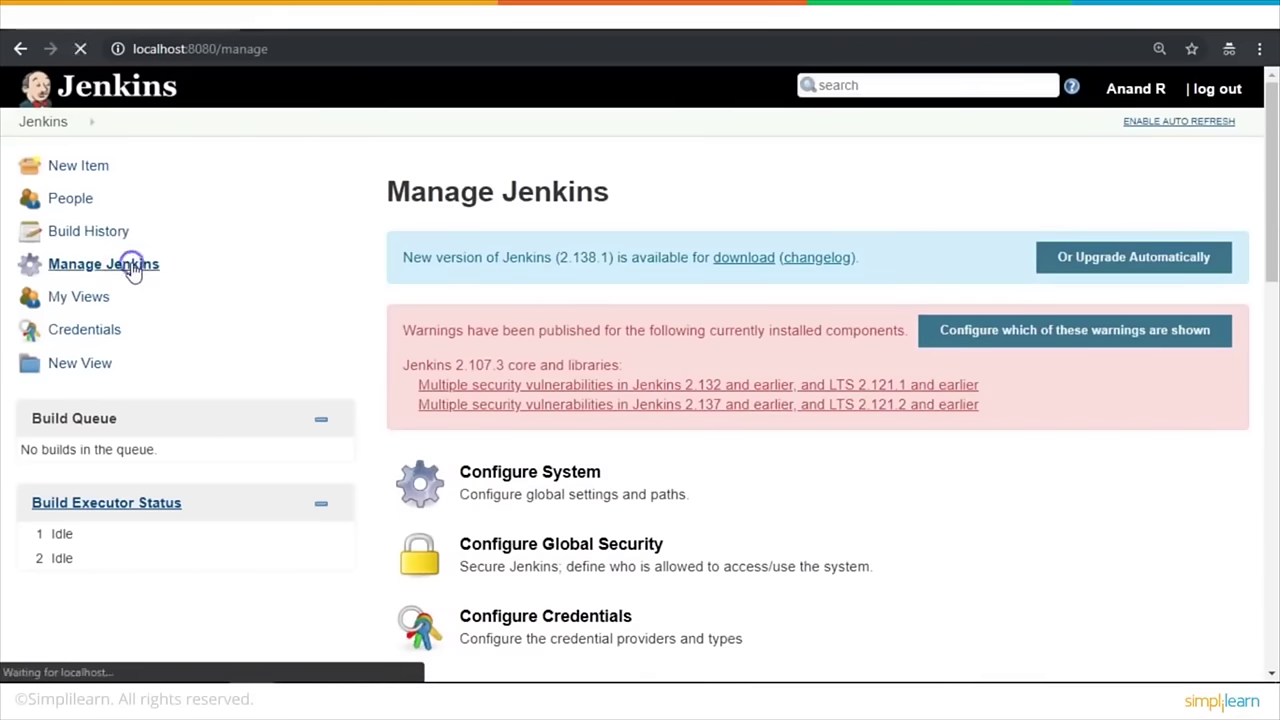
scroll(809, 560, down, 1)
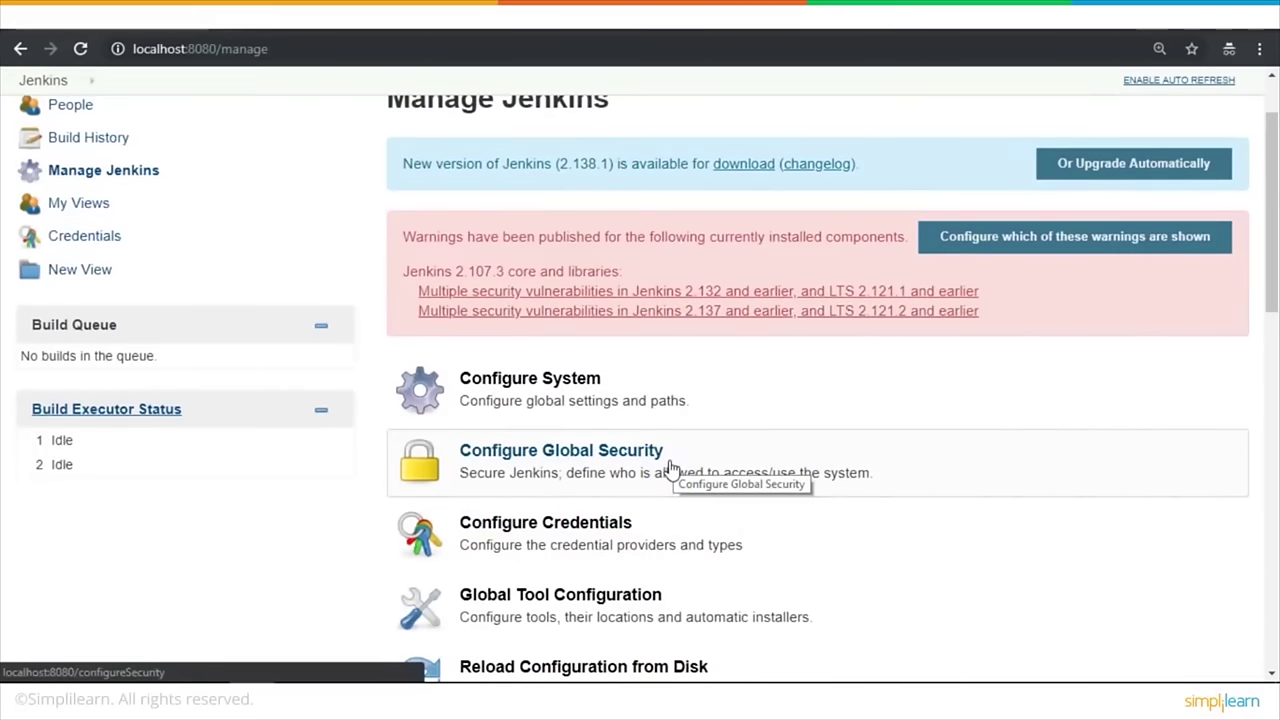
scroll(670, 468, down, 1)
click(622, 380)
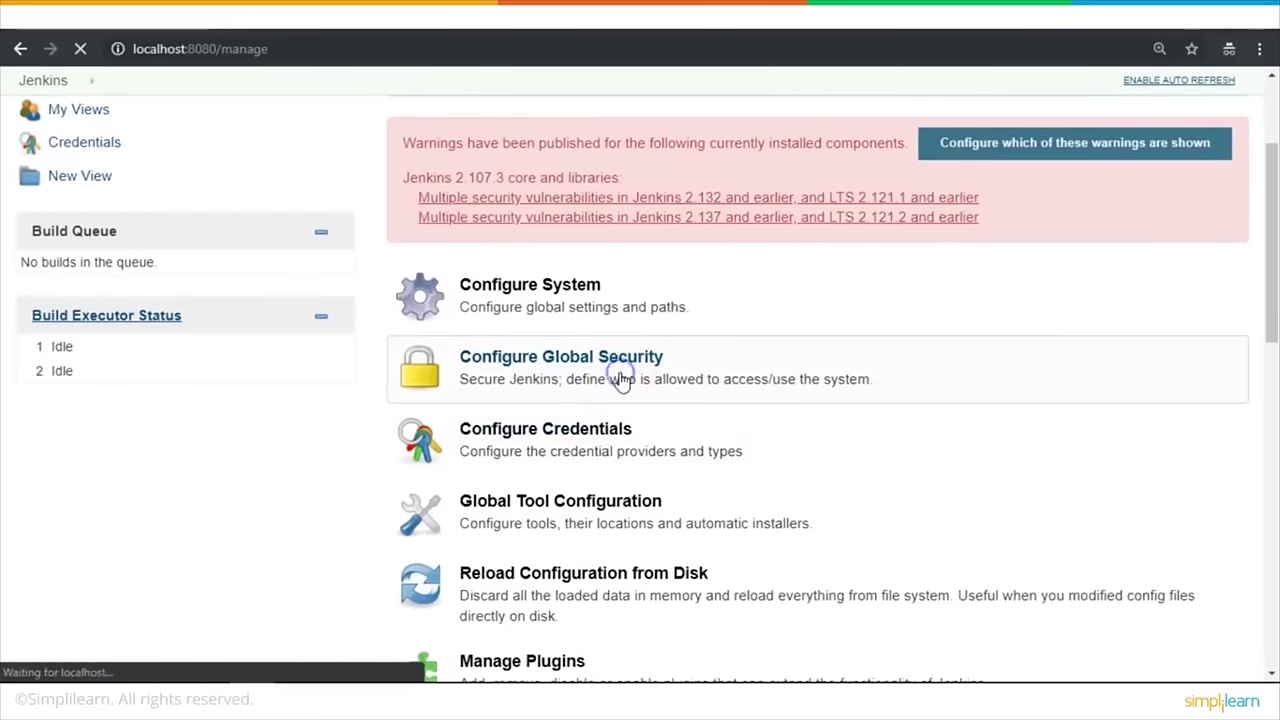
scroll(330, 436, down, 5)
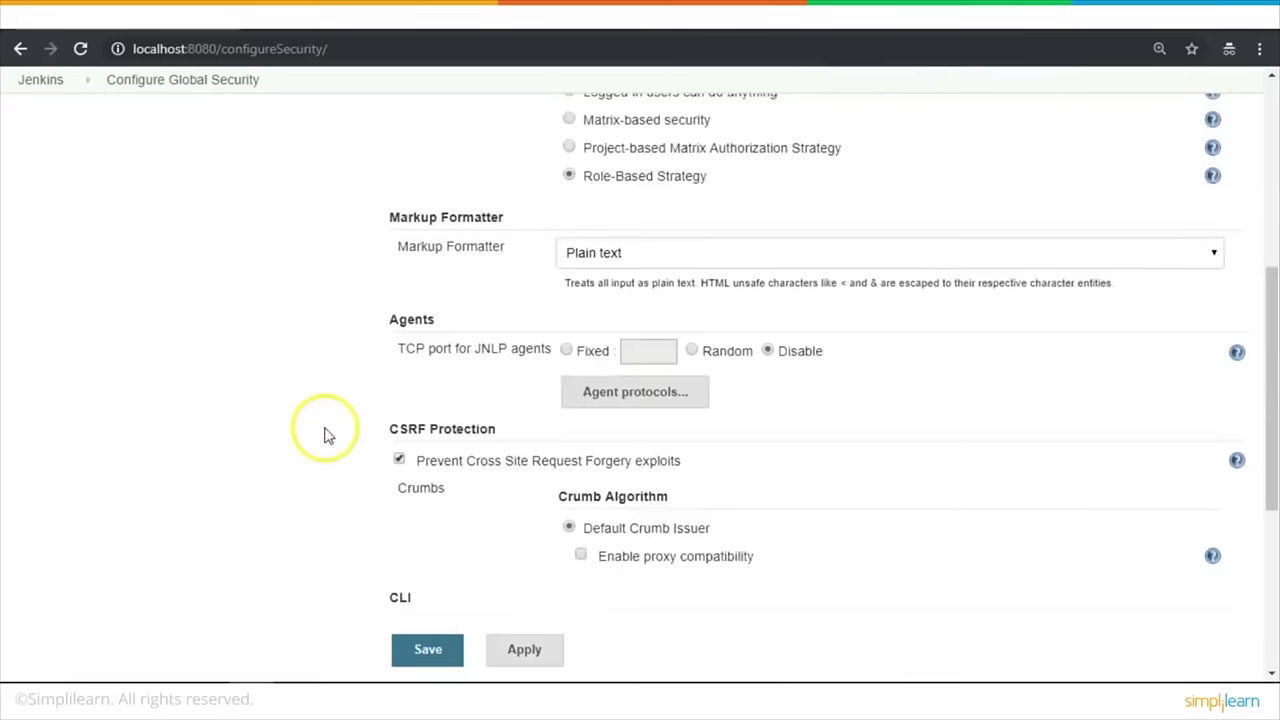
scroll(324, 436, down, 4)
scroll(324, 436, up, 10)
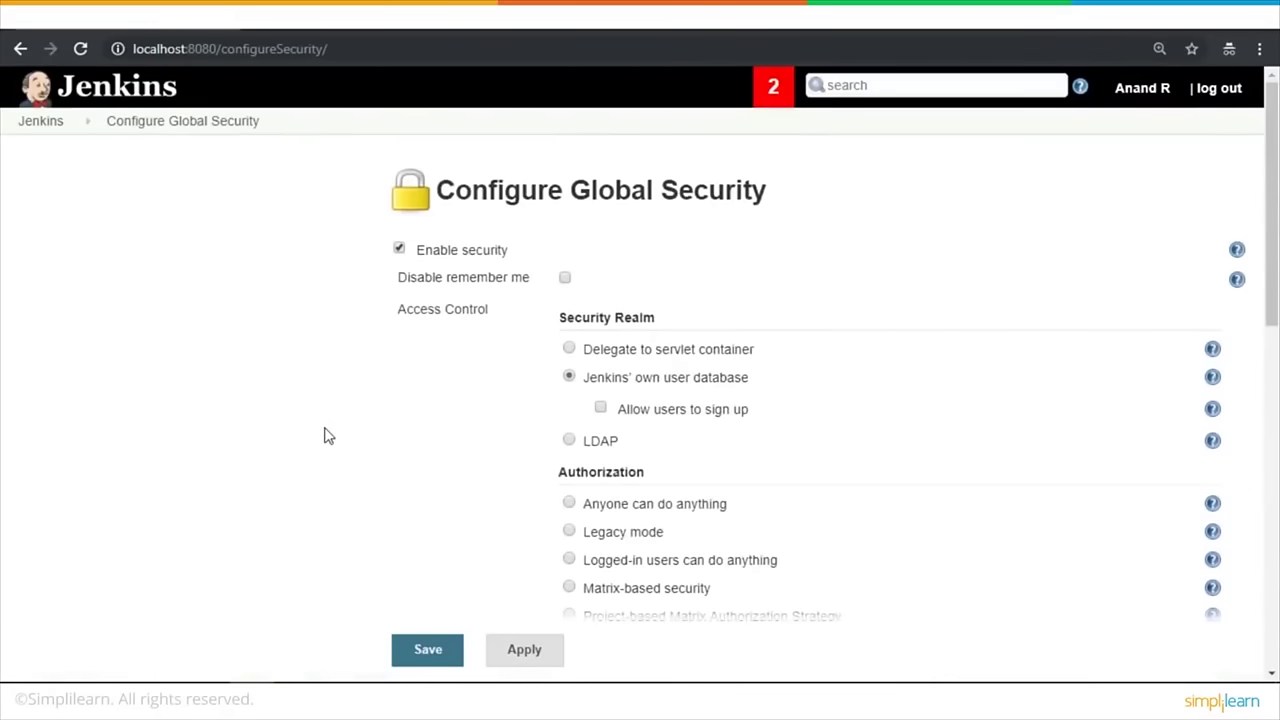
click(434, 649)
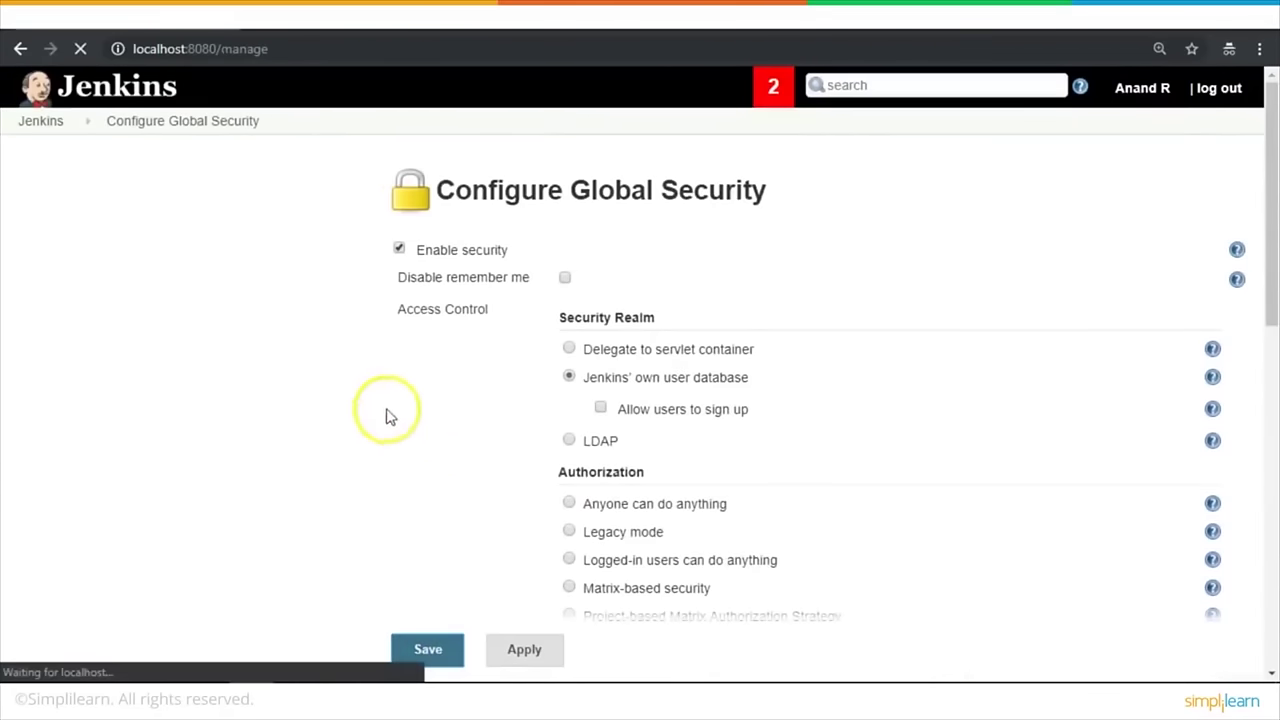
scroll(1040, 511, down, 2)
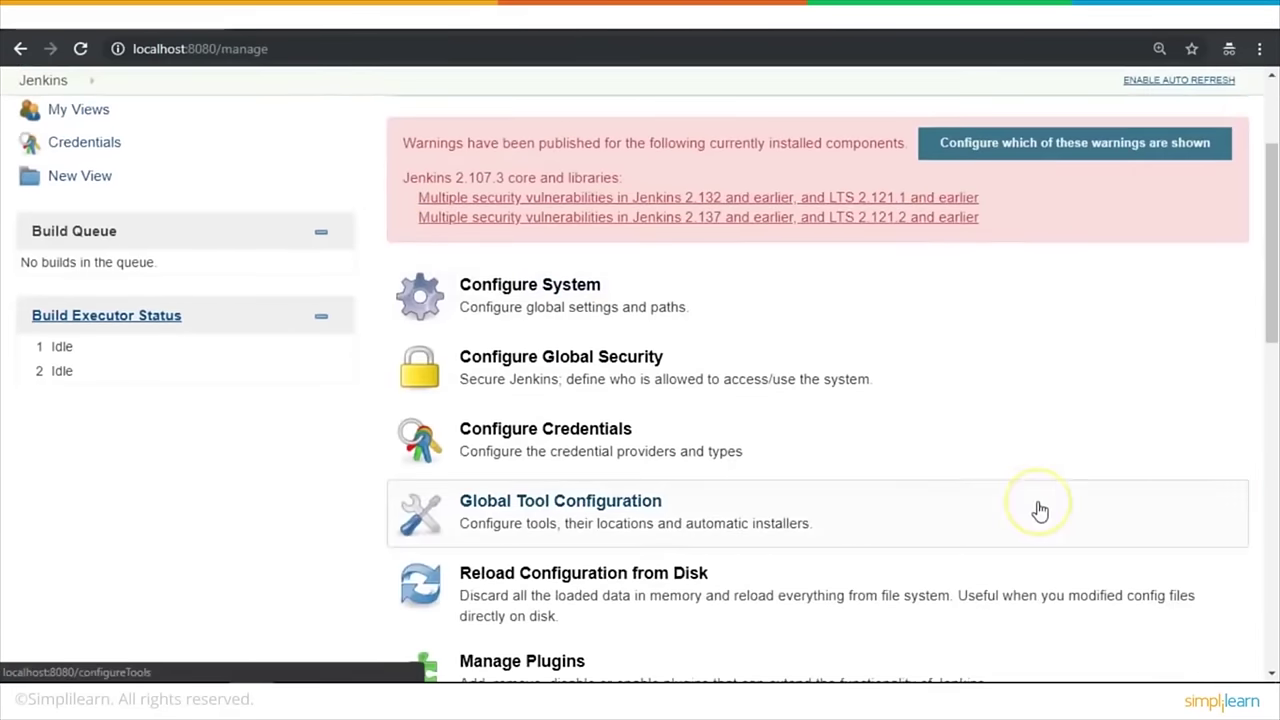
scroll(1040, 511, down, 9)
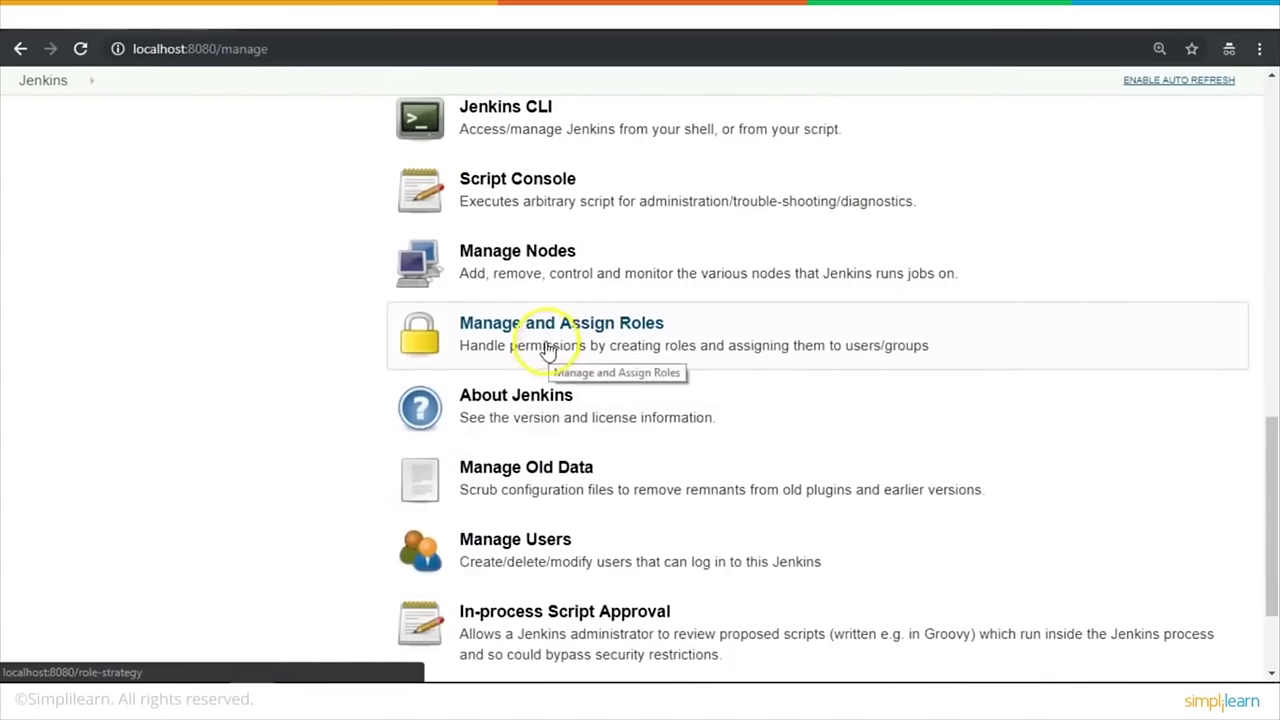
Step: Open Manage and Assign Roles and go to its Manage Roles page
click(547, 354)
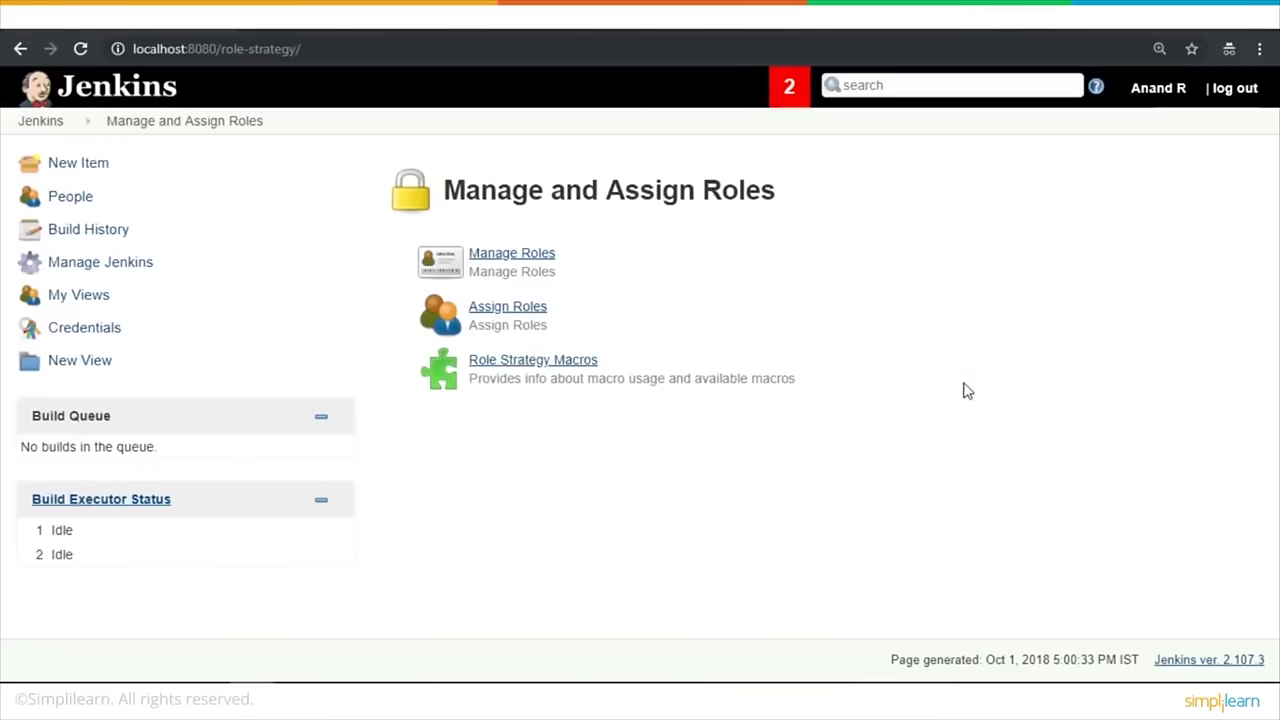
drag(446, 190, 808, 215)
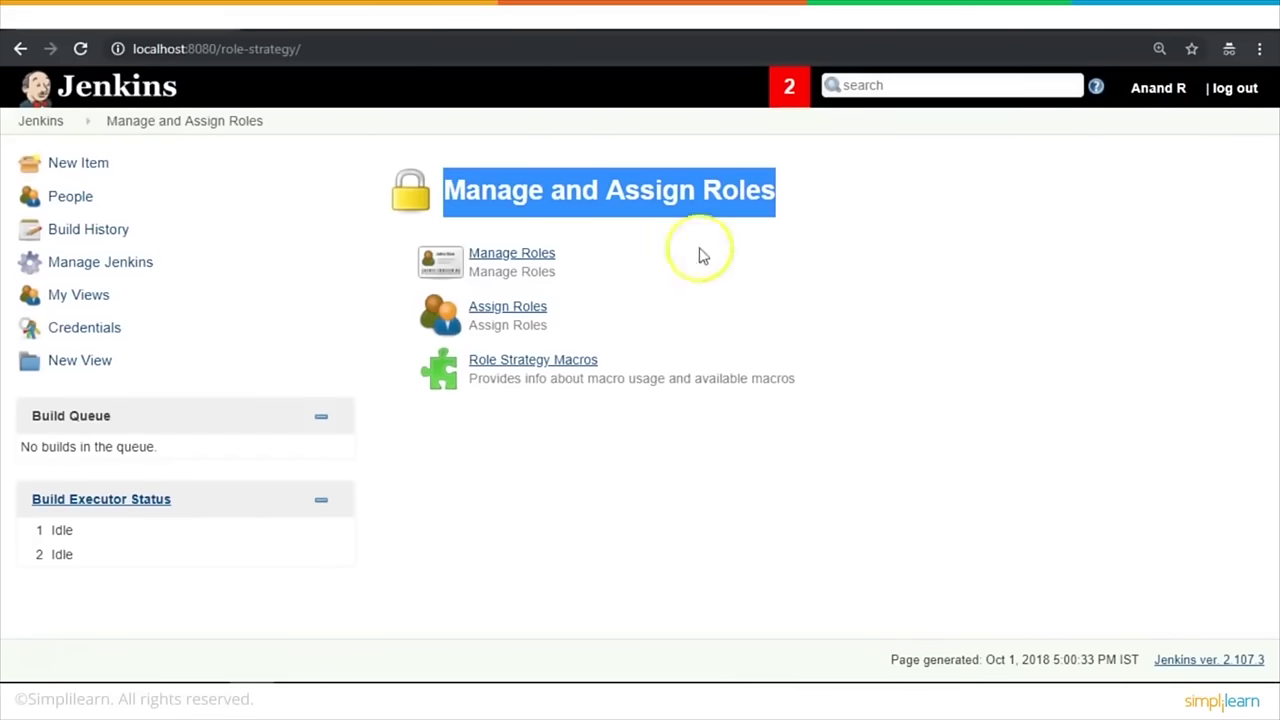
click(521, 256)
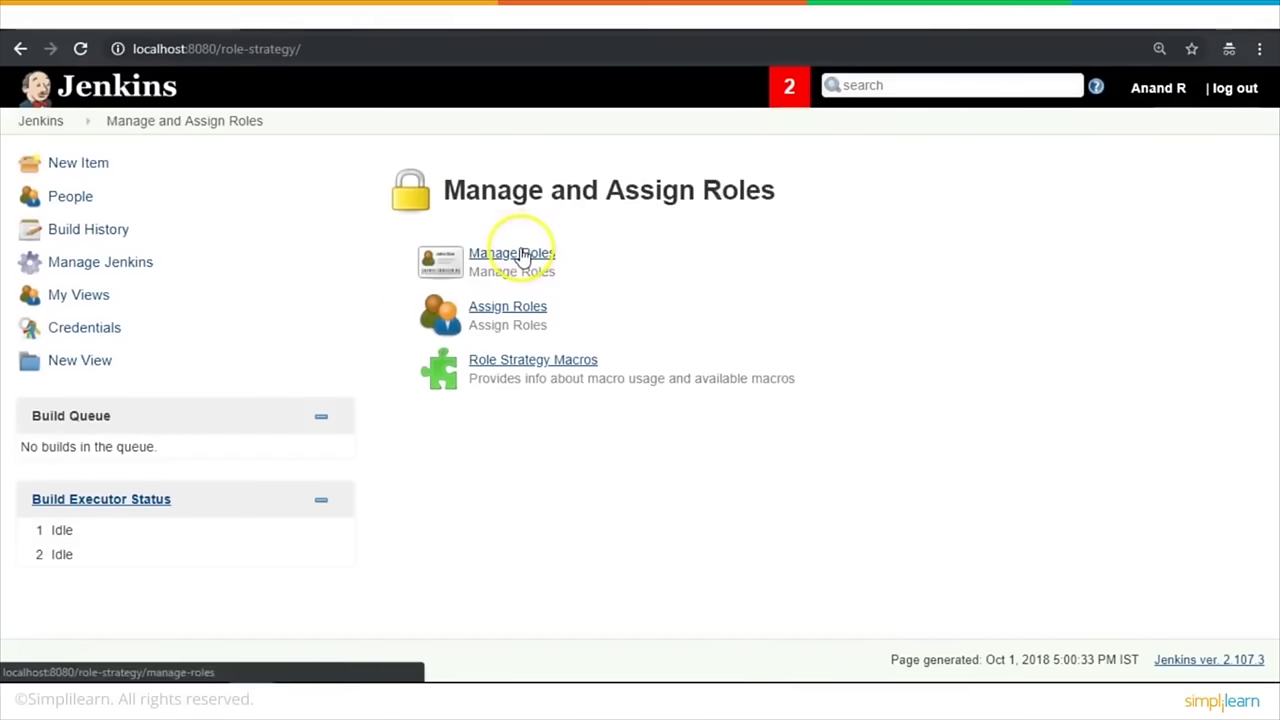
Step: Review the Global, Project and Slave roles tables, where only the admin role exists
drag(737, 674, 878, 673)
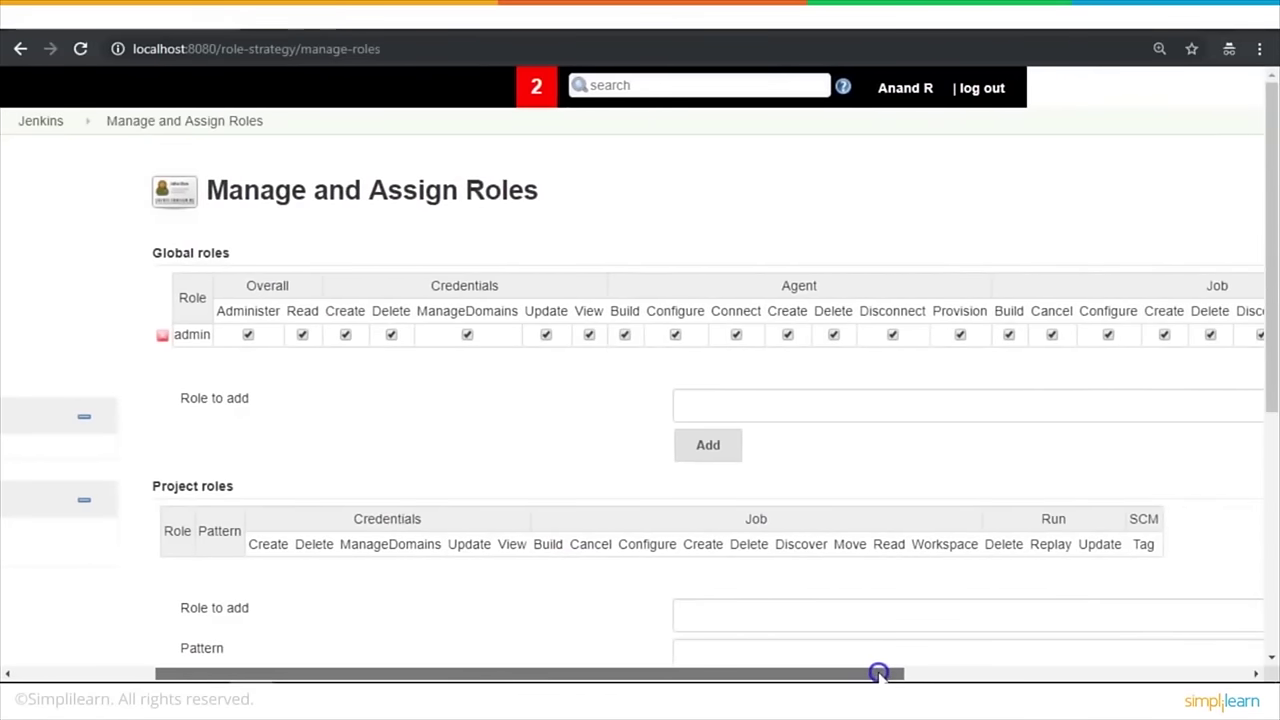
drag(150, 251, 233, 257)
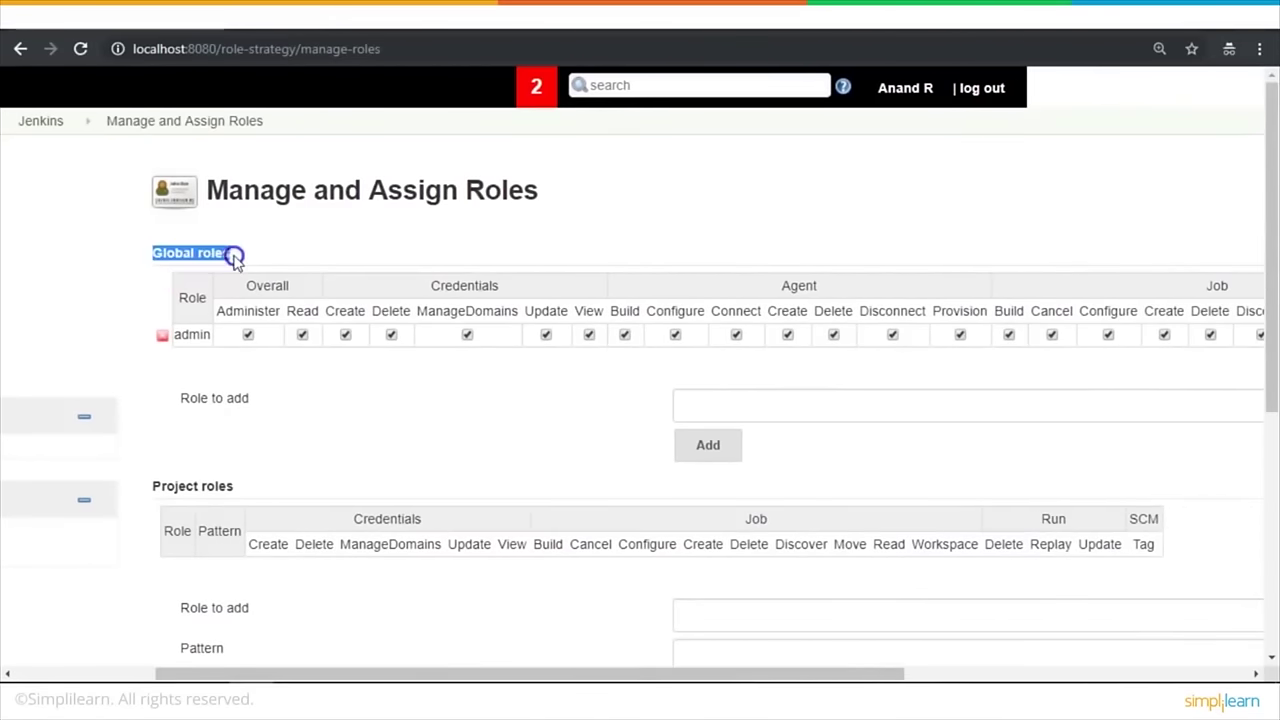
scroll(630, 283, down, 1)
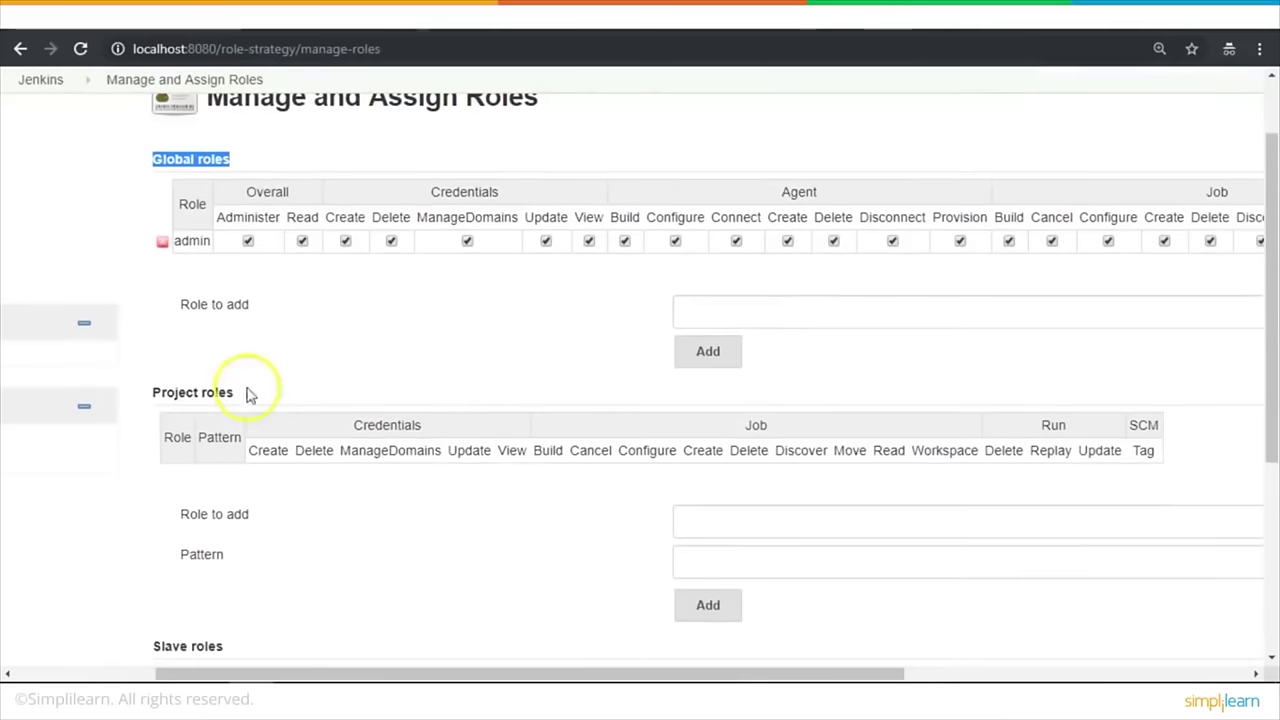
drag(132, 393, 281, 394)
scroll(340, 385, down, 3)
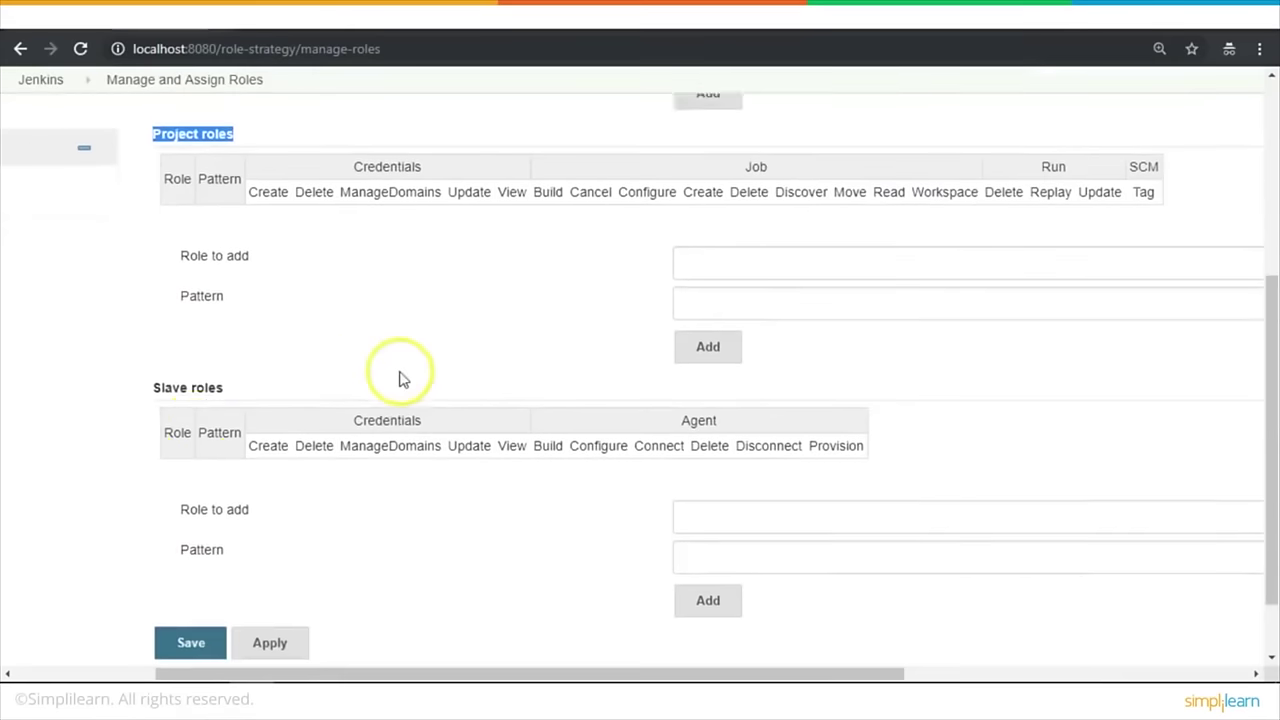
click(157, 362)
drag(157, 362, 434, 332)
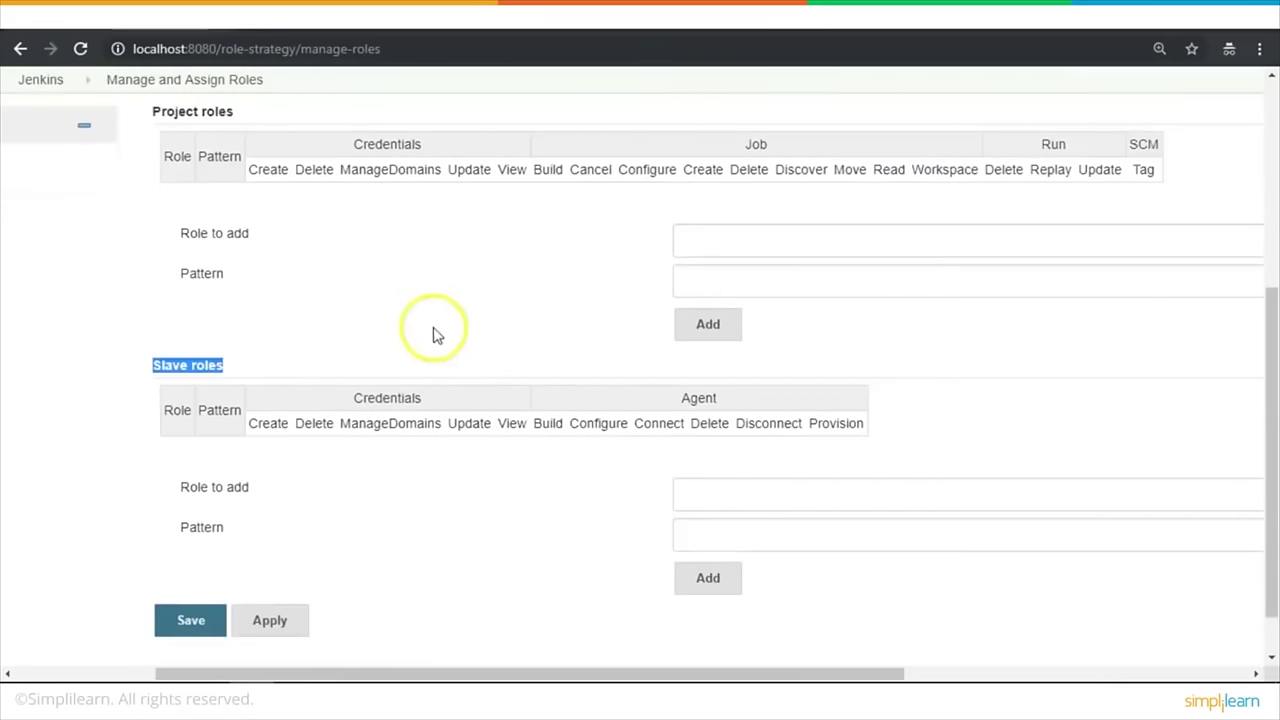
scroll(434, 332, up, 4)
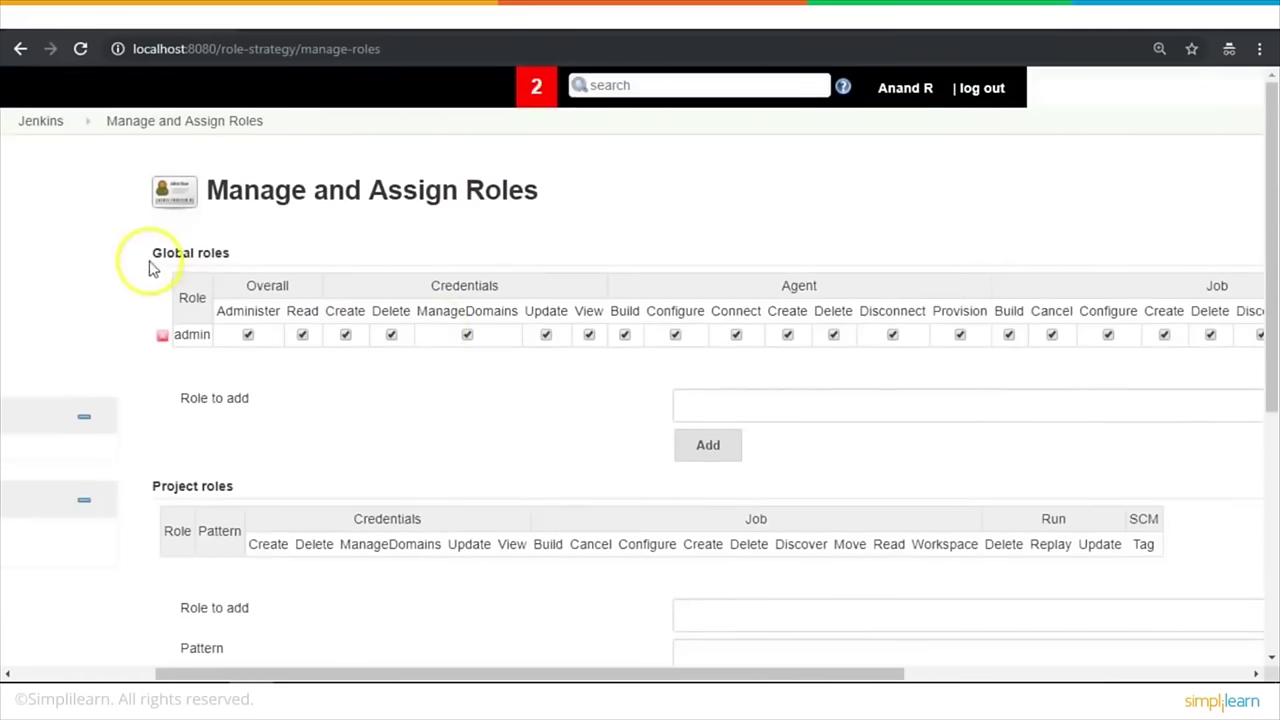
drag(149, 251, 230, 246)
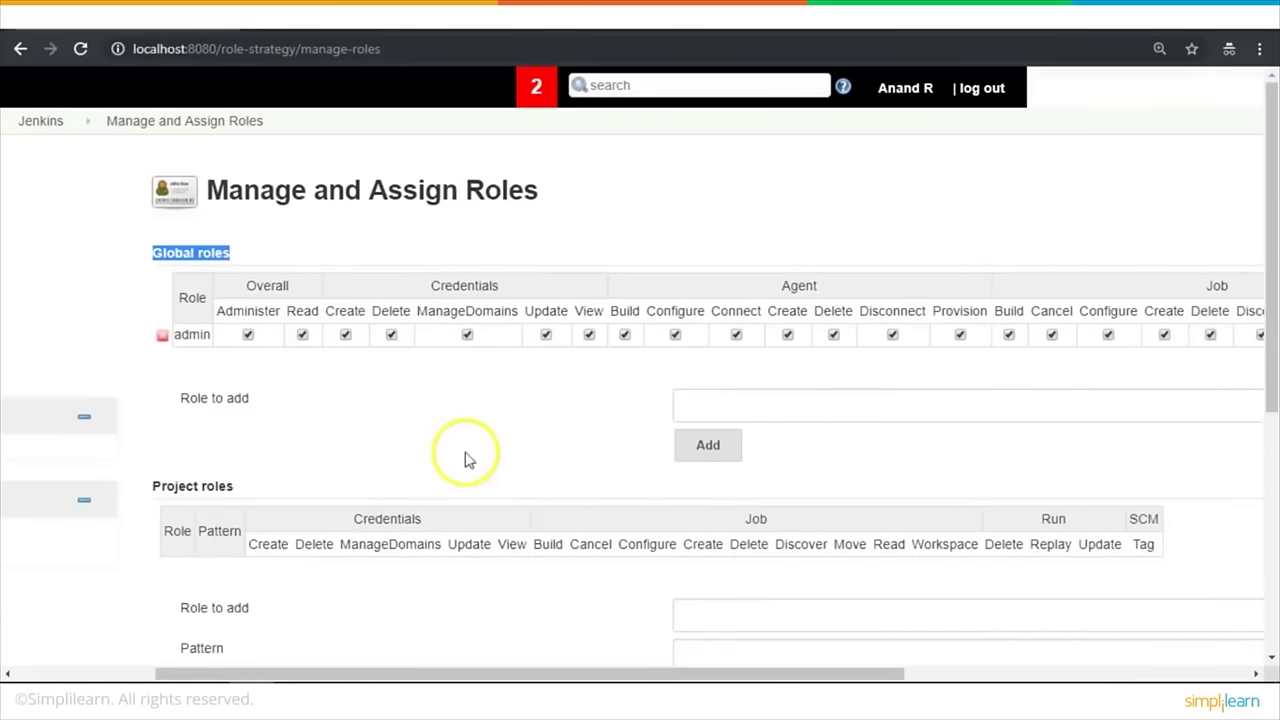
Step: Enter Developer in the global 'Role to add' field and add it beneath admin
click(745, 410)
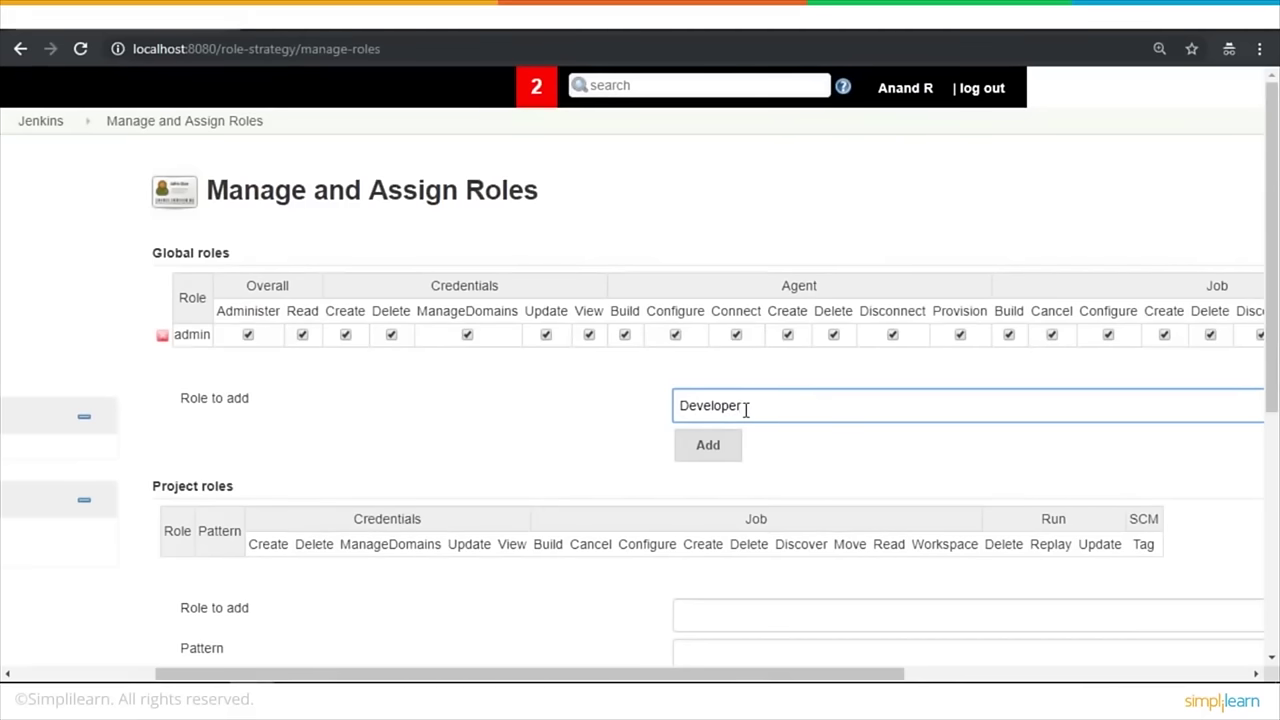
click(729, 406)
click(194, 400)
click(716, 403)
double_click(716, 404)
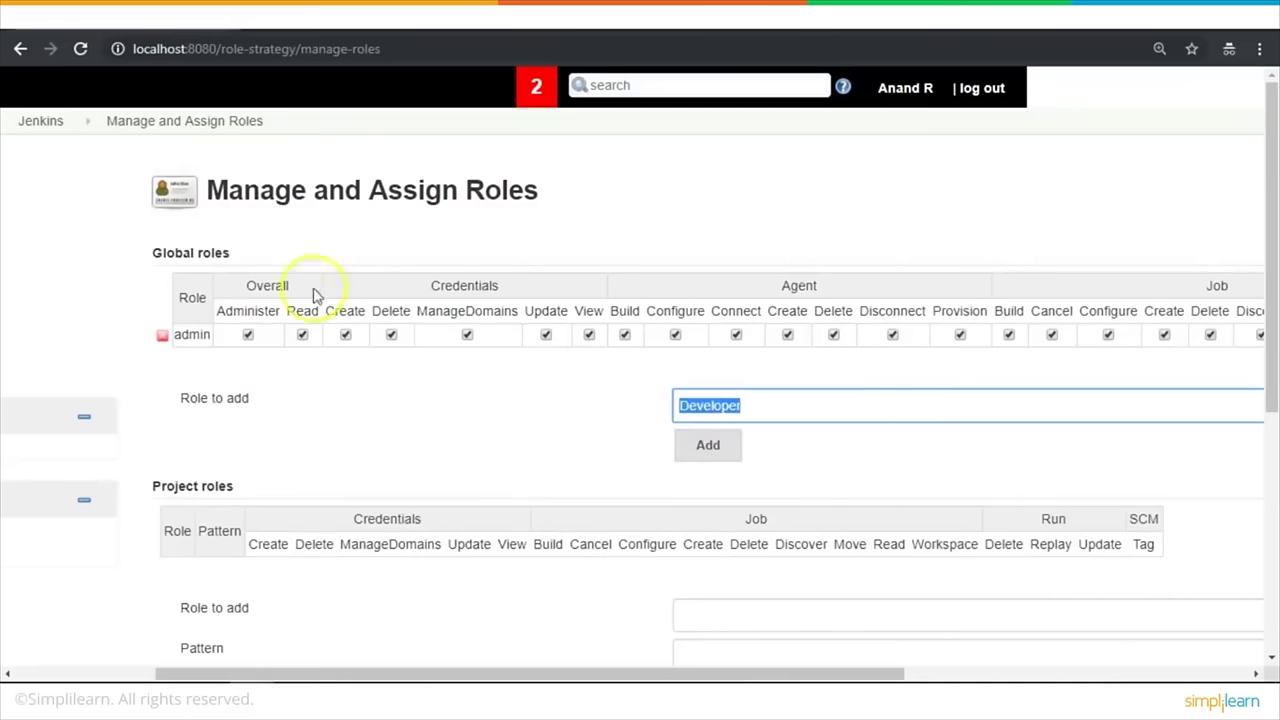
drag(160, 243, 280, 266)
click(710, 447)
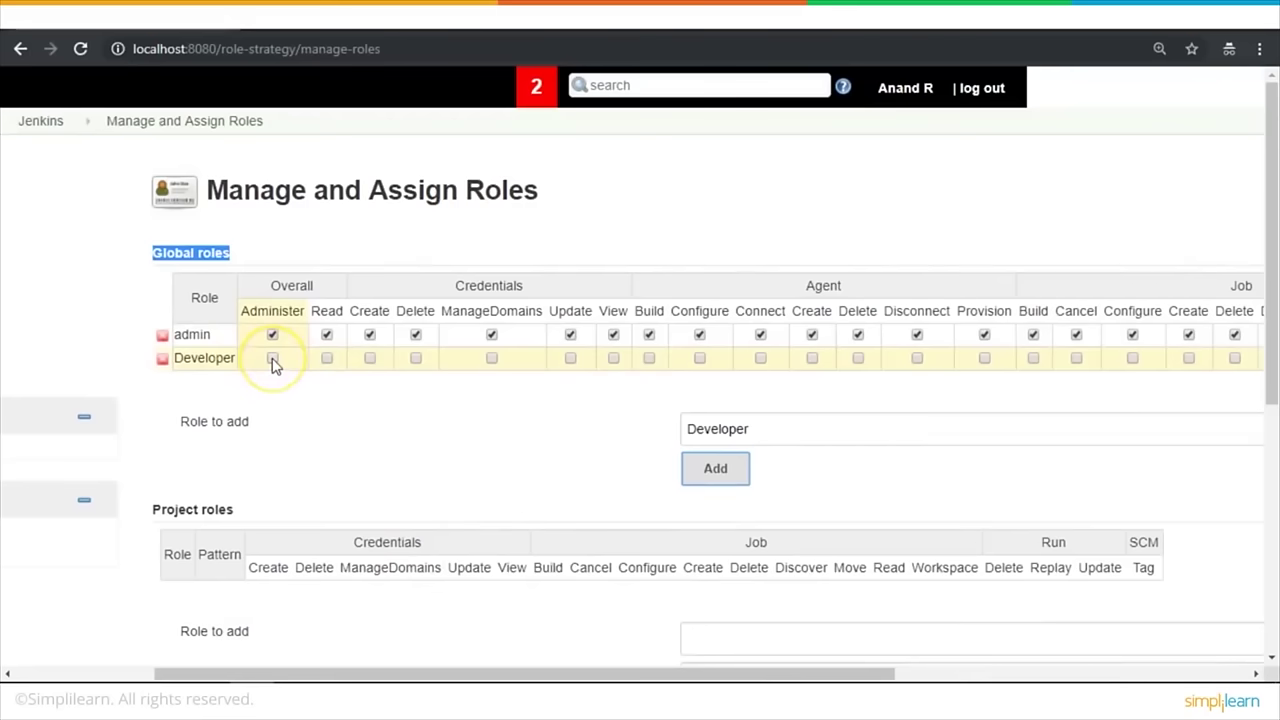
mouse_move(281, 314)
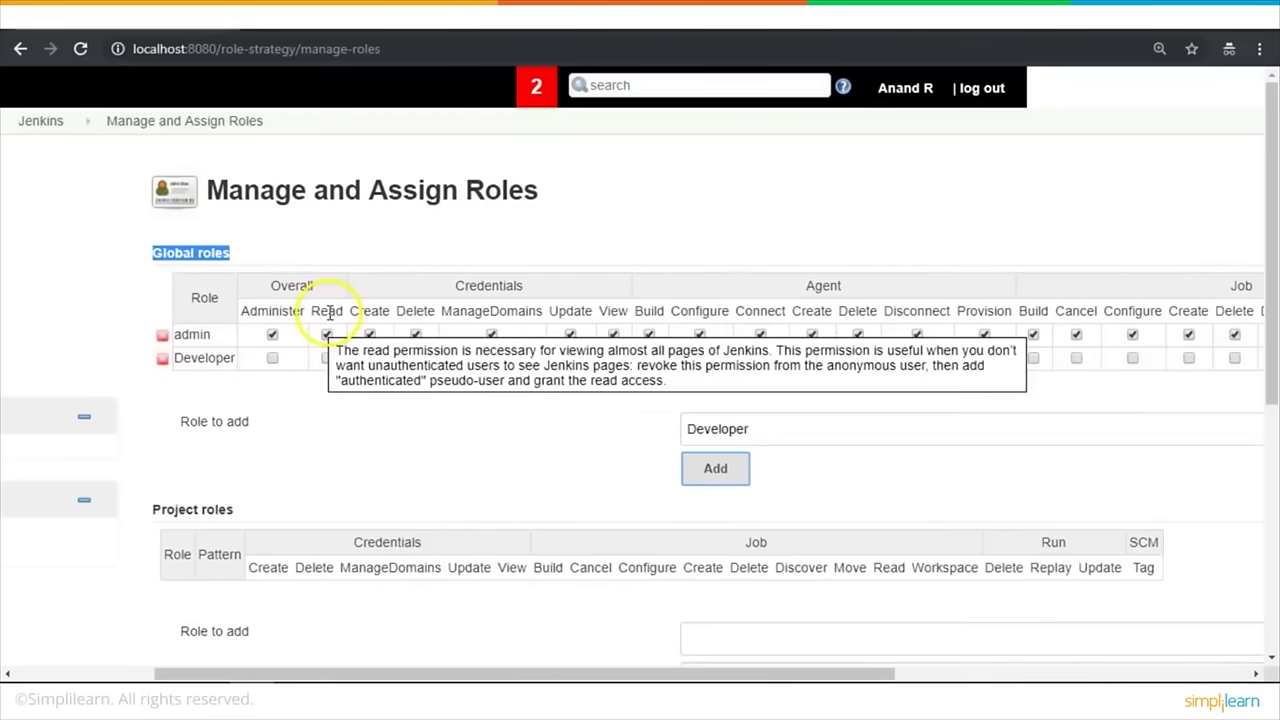
mouse_move(381, 314)
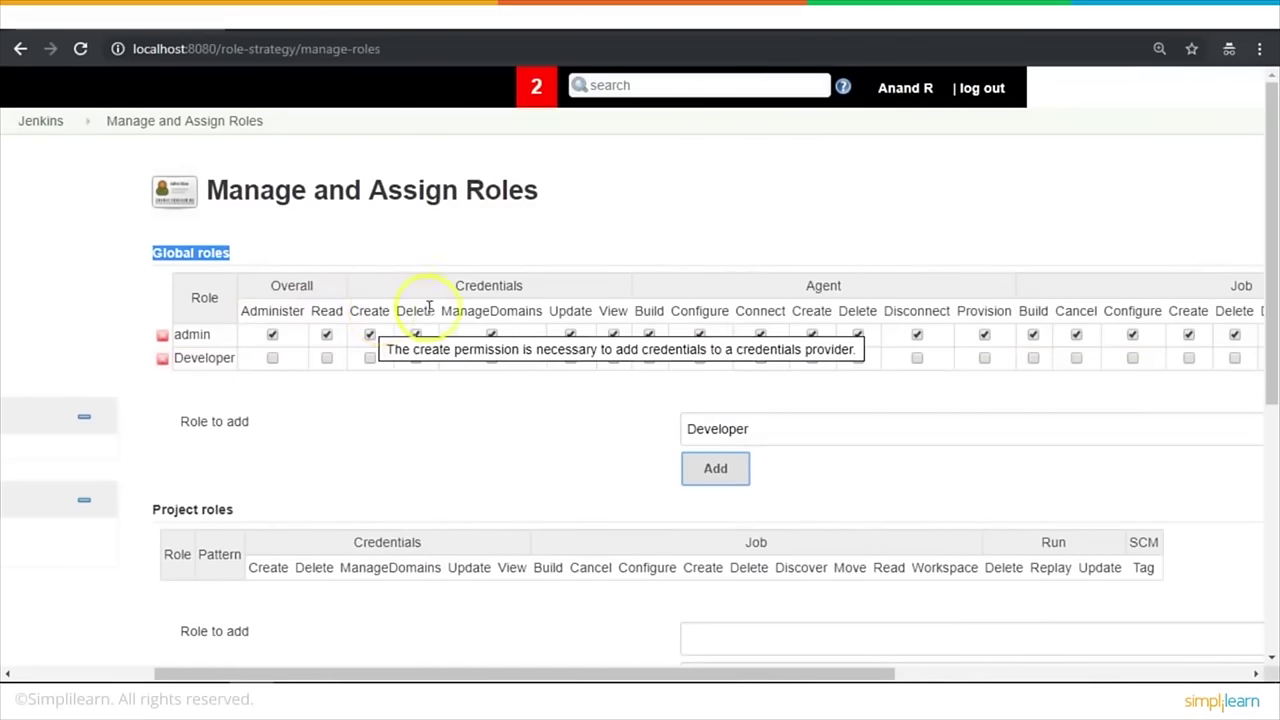
mouse_move(810, 310)
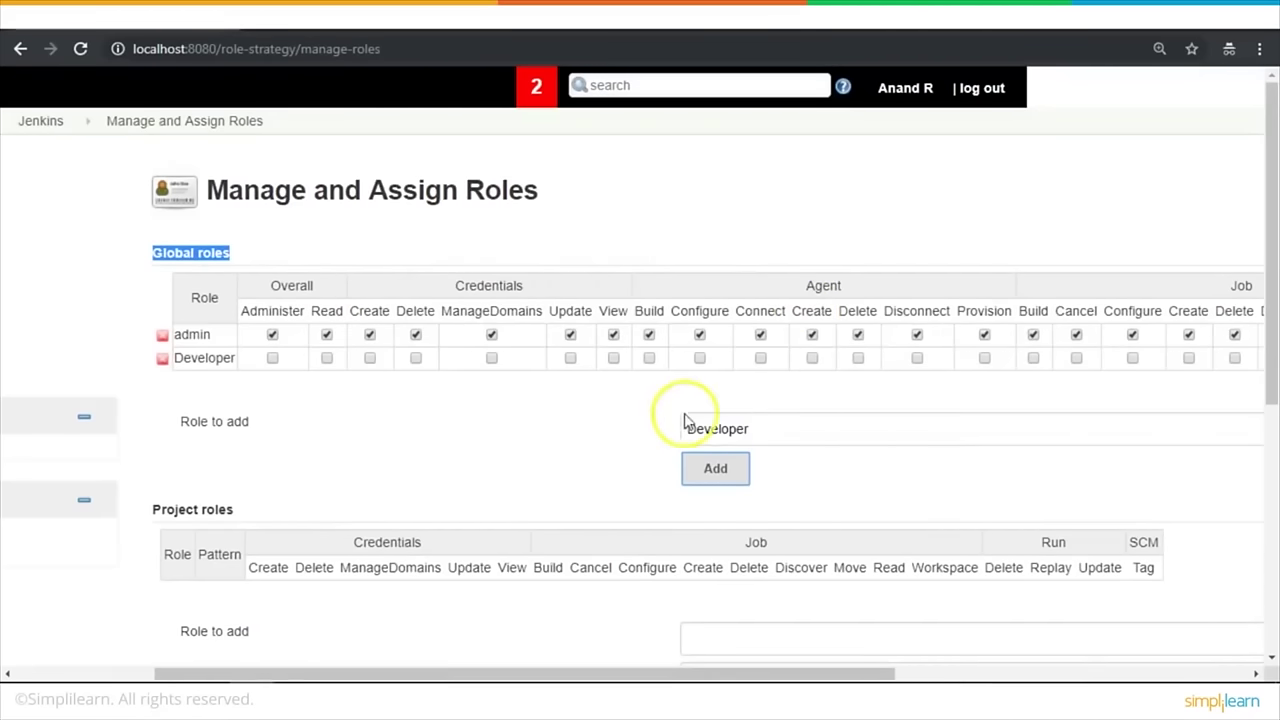
double_click(717, 429)
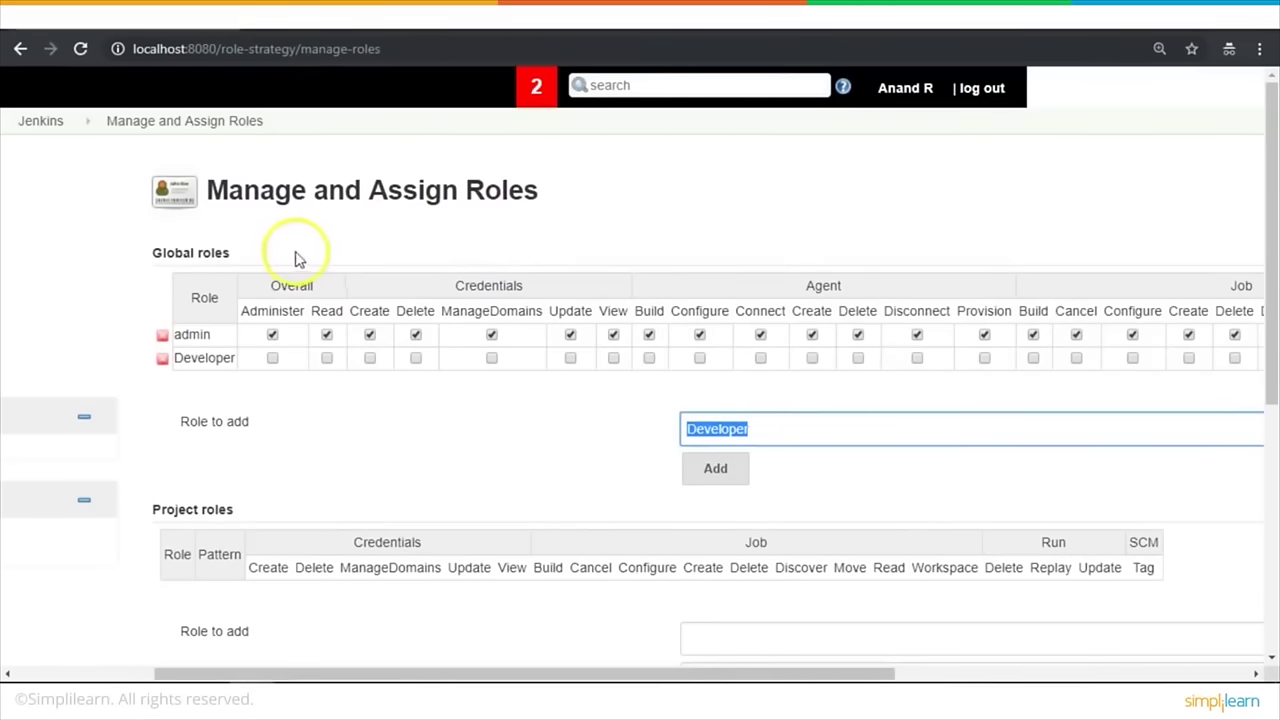
Step: Grant the Developer role Overall Read, Credentials View and Job Read
click(327, 358)
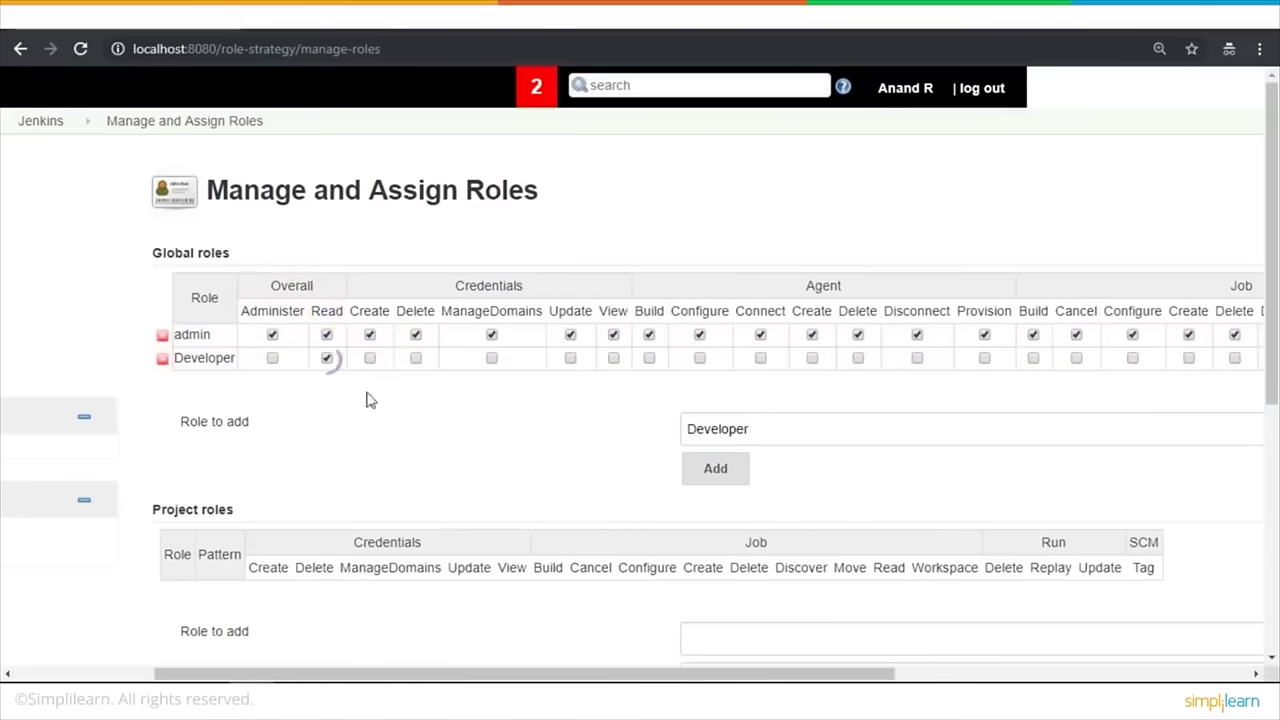
click(613, 358)
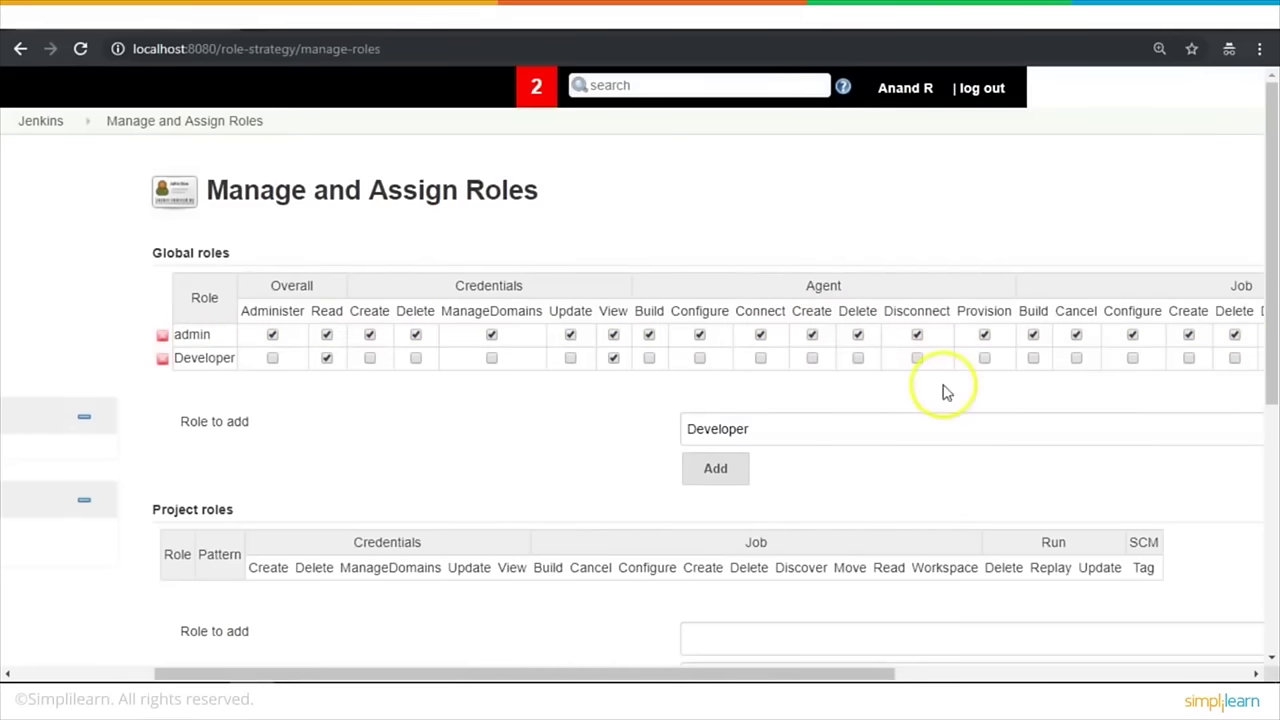
drag(880, 676, 1077, 655)
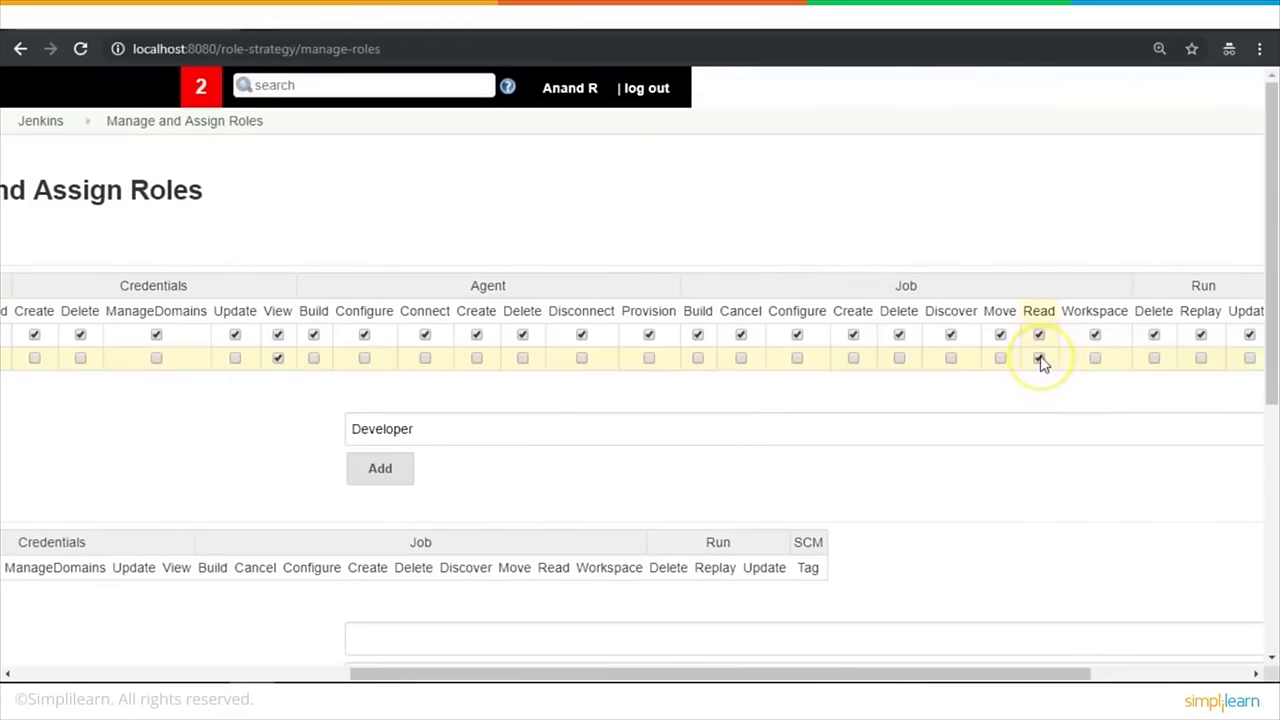
click(1095, 358)
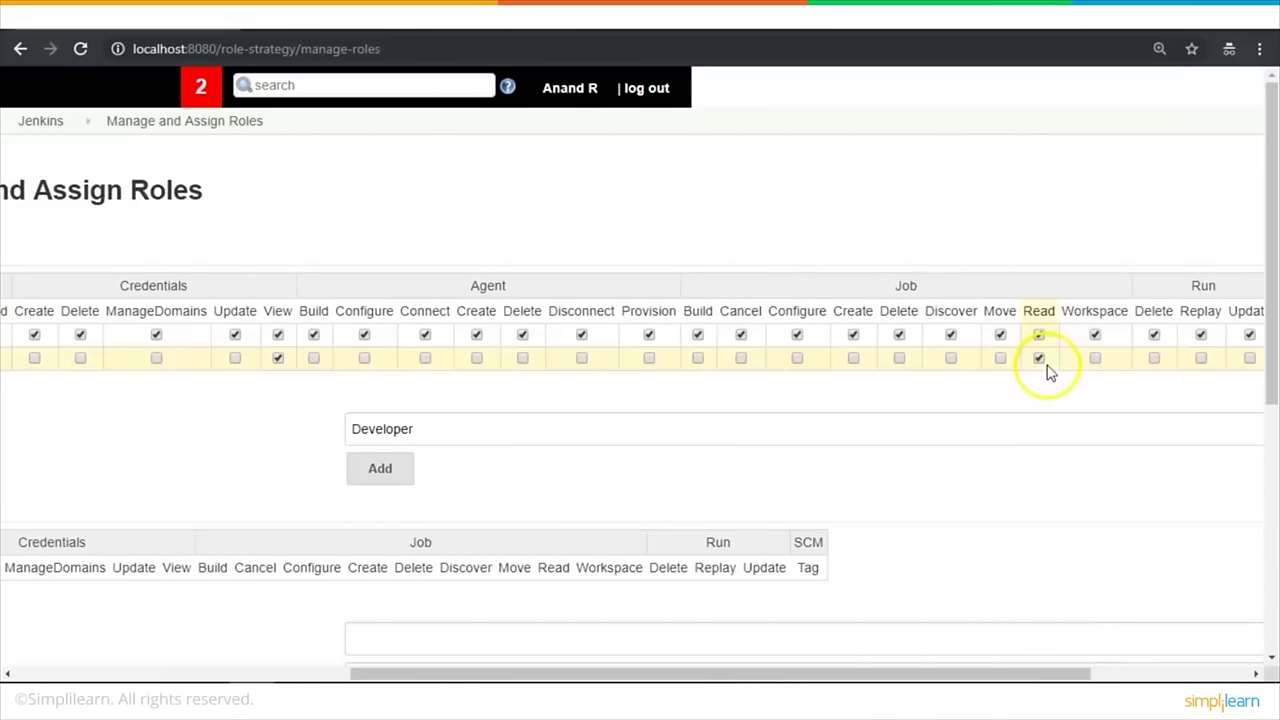
drag(1060, 672, 1209, 672)
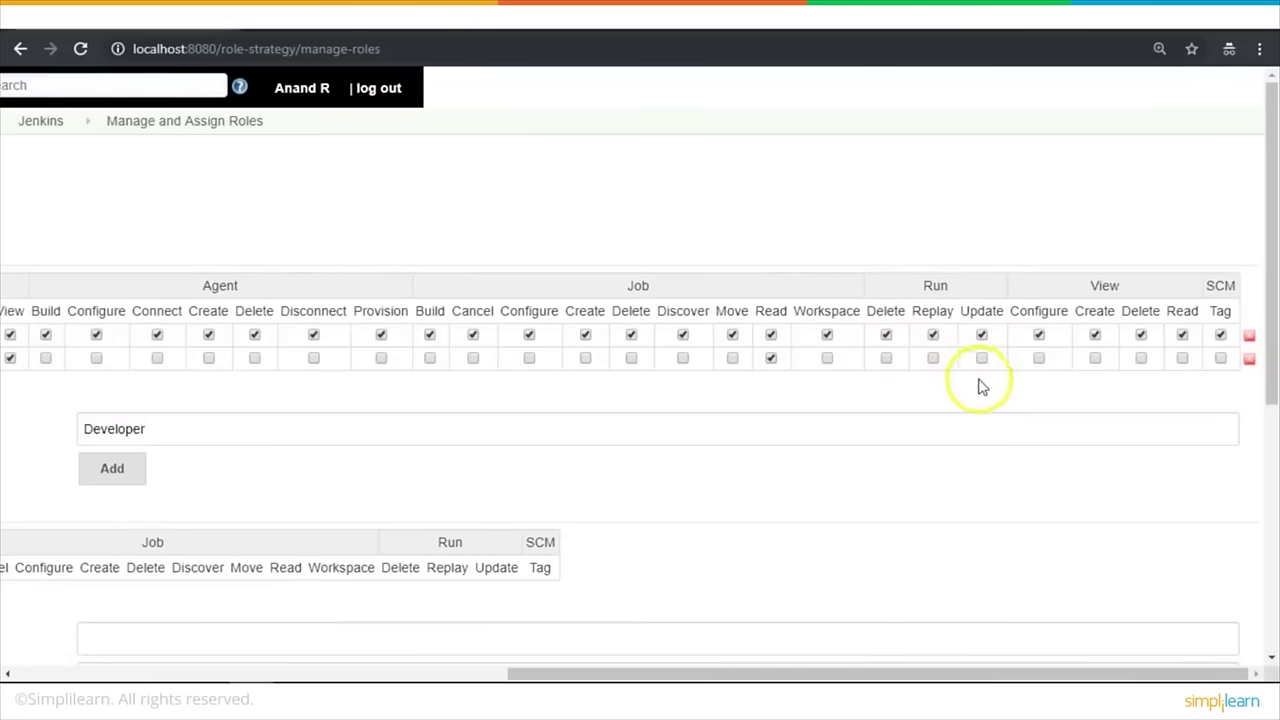
Step: Grant Developer View Configure, View Create and View Read, then save the role permissions
click(1039, 360)
click(1096, 360)
click(1182, 358)
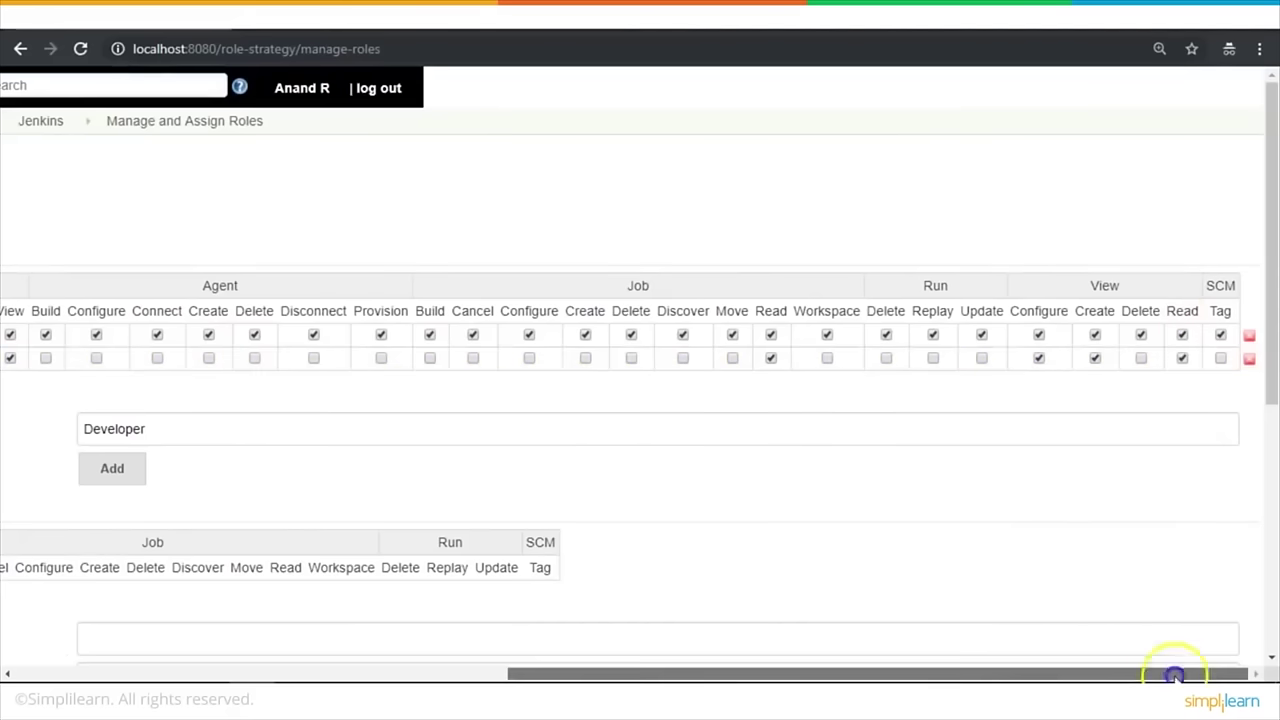
drag(1128, 669, 829, 620)
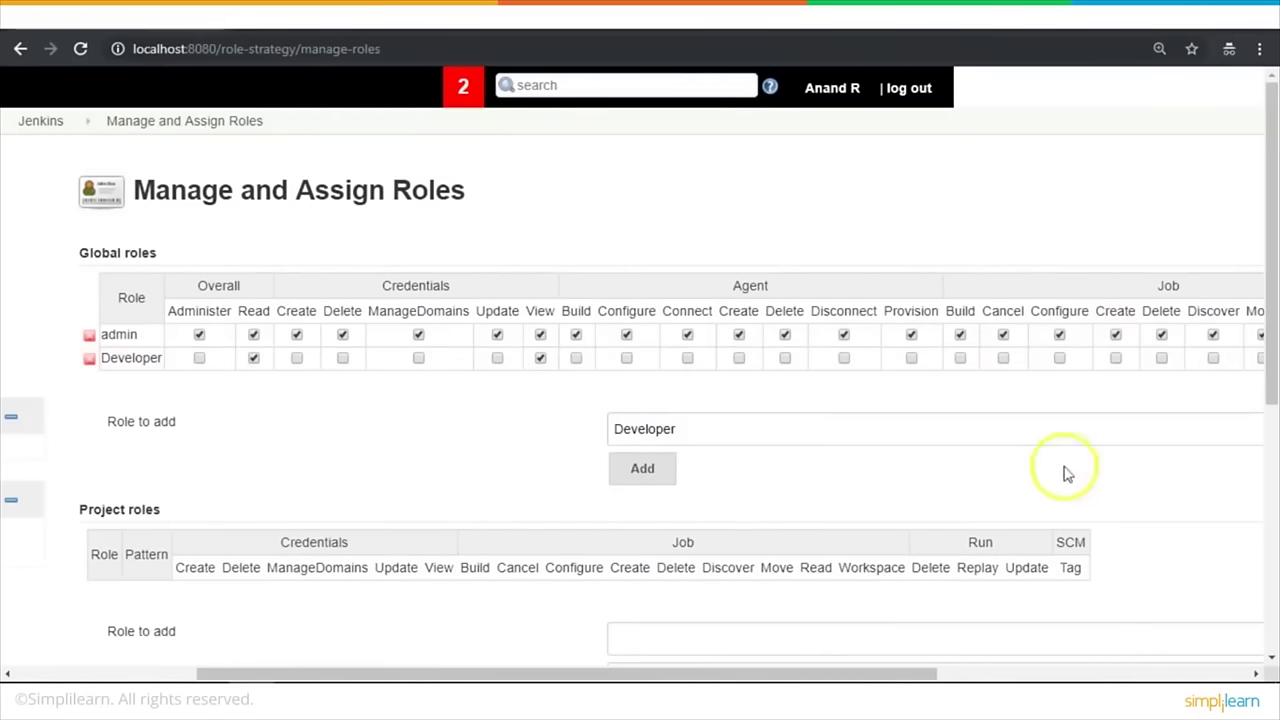
drag(929, 672, 1079, 673)
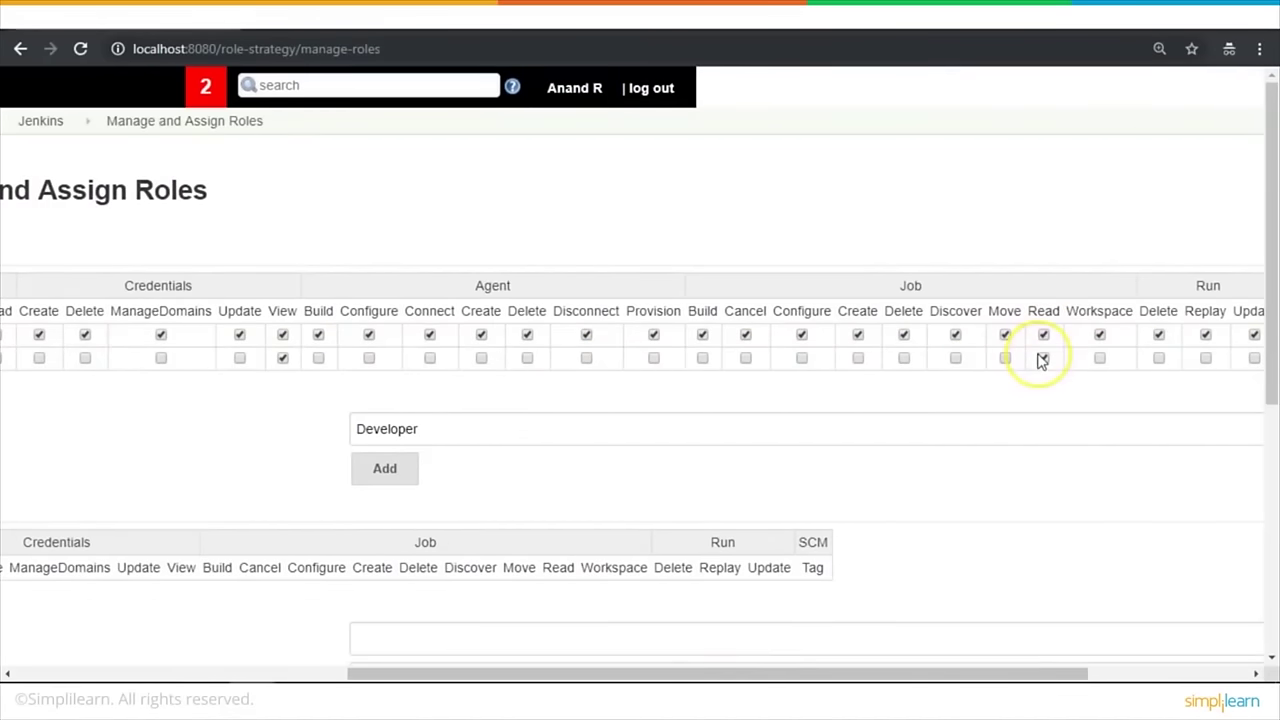
drag(1055, 672, 717, 673)
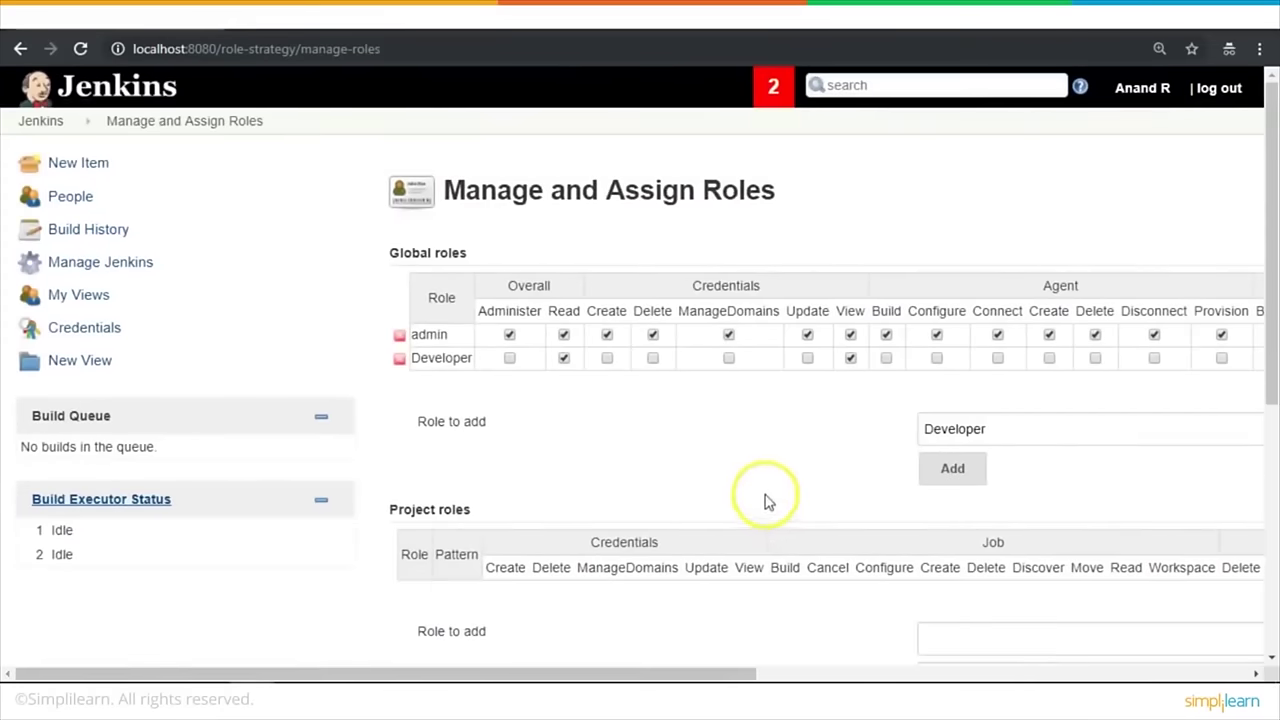
scroll(766, 509, down, 4)
click(425, 656)
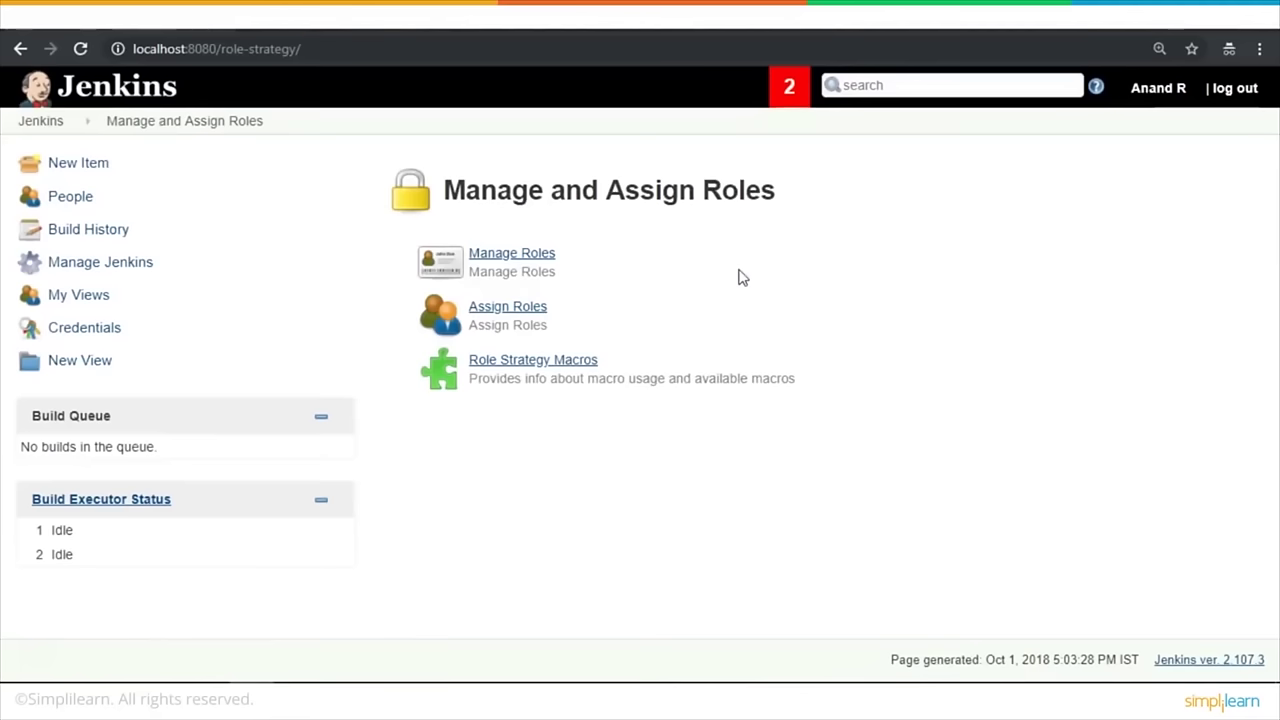
click(68, 197)
Step: Go from Manage Jenkins to Manage Users and start a new user
click(91, 258)
scroll(734, 314, down, 4)
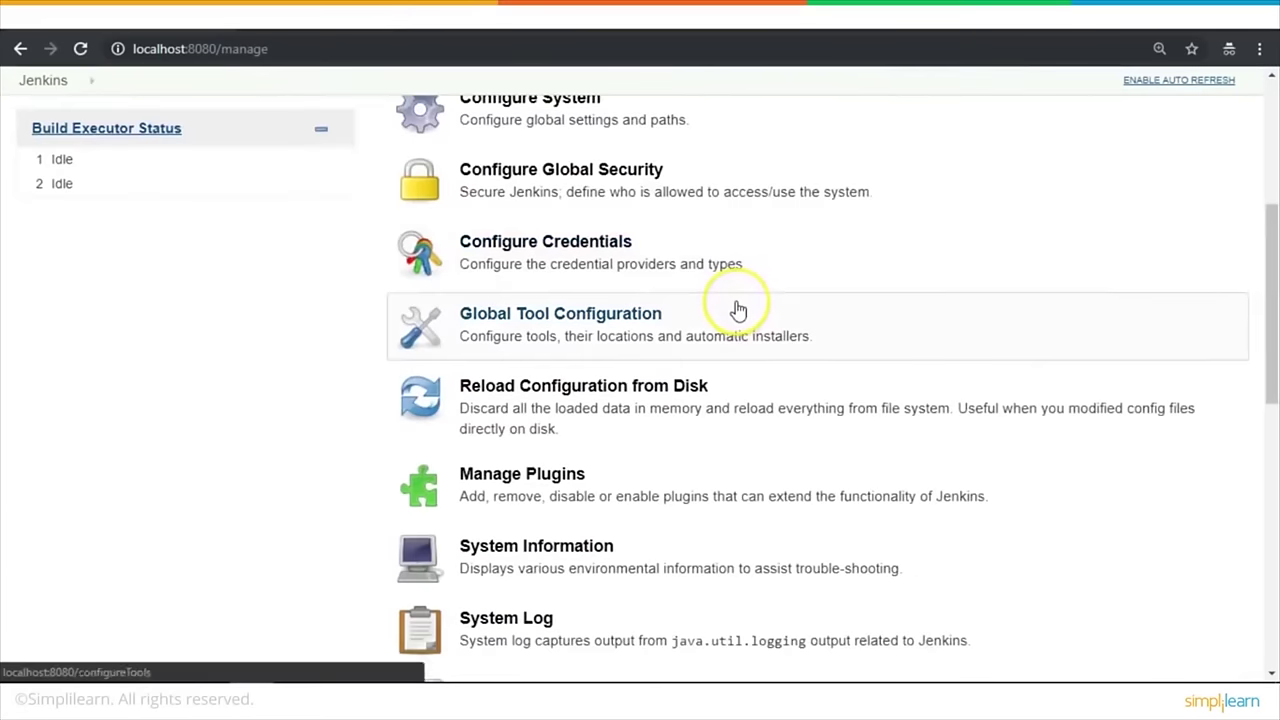
scroll(738, 311, down, 3)
scroll(738, 311, down, 2)
scroll(737, 308, down, 3)
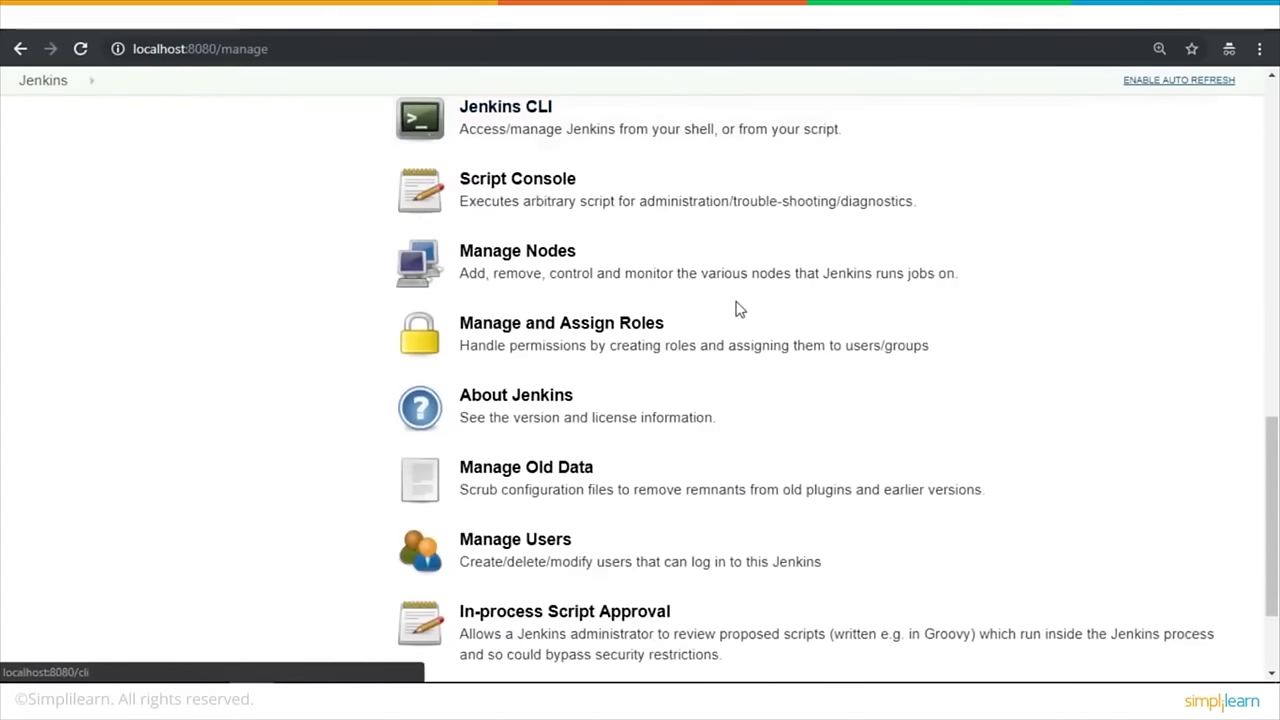
click(510, 463)
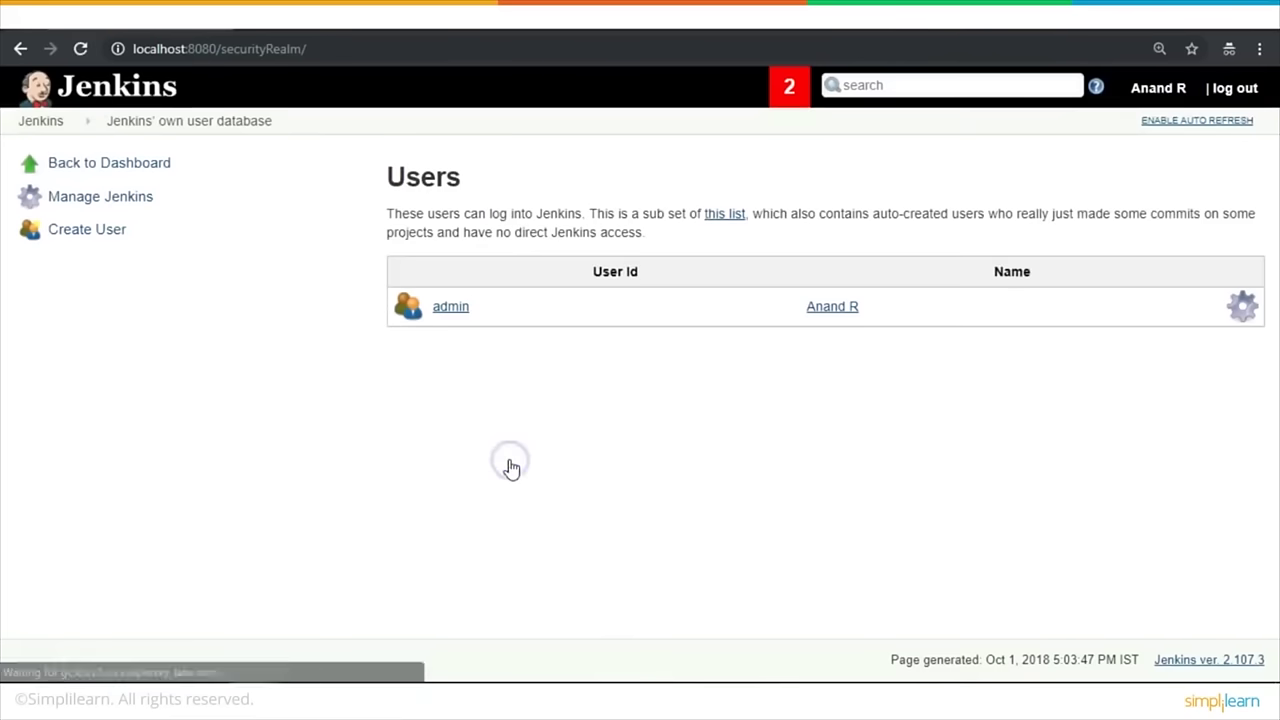
click(88, 238)
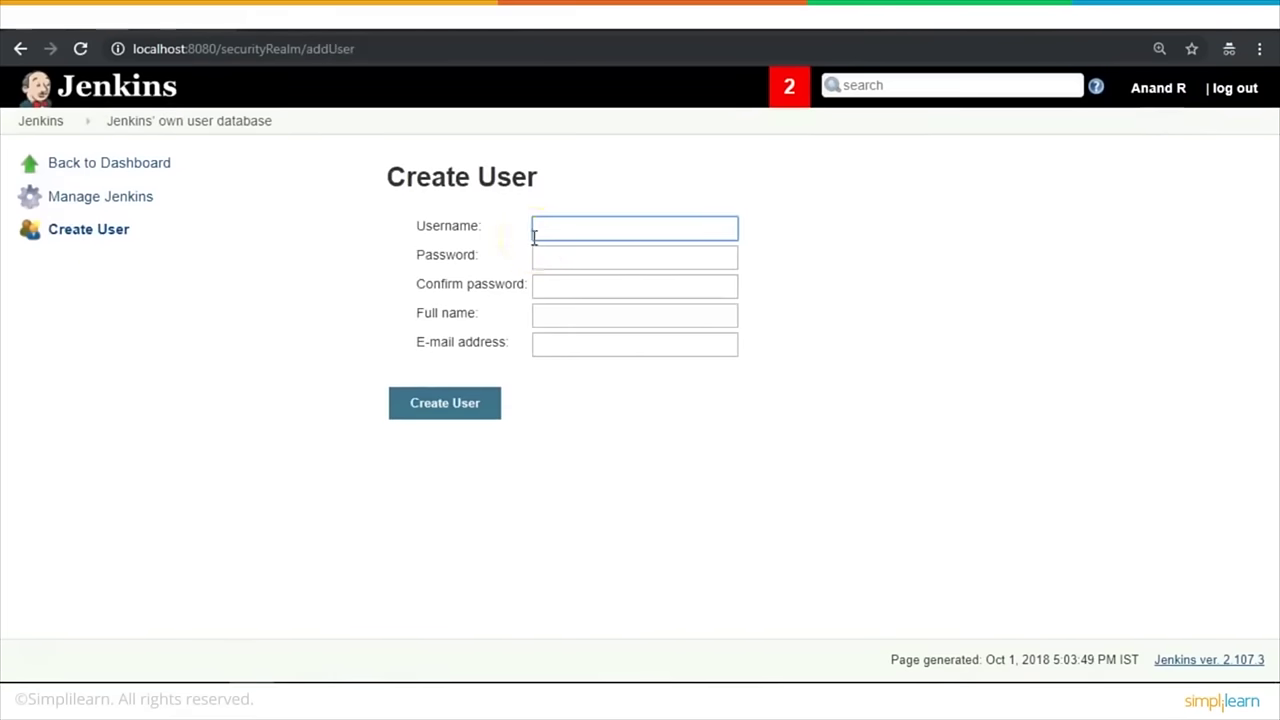
Step: Create user developer1 with a password, full name Developer1 and an e-mail address
text(developer1)
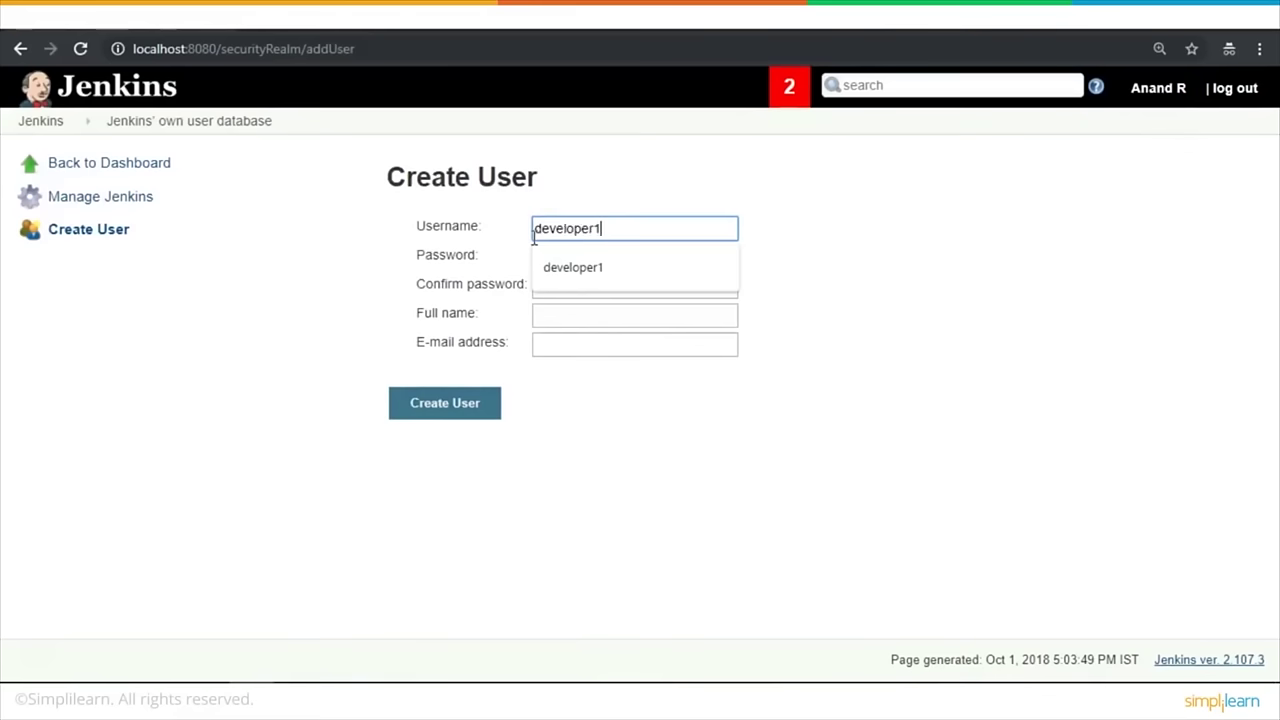
key(Tab)
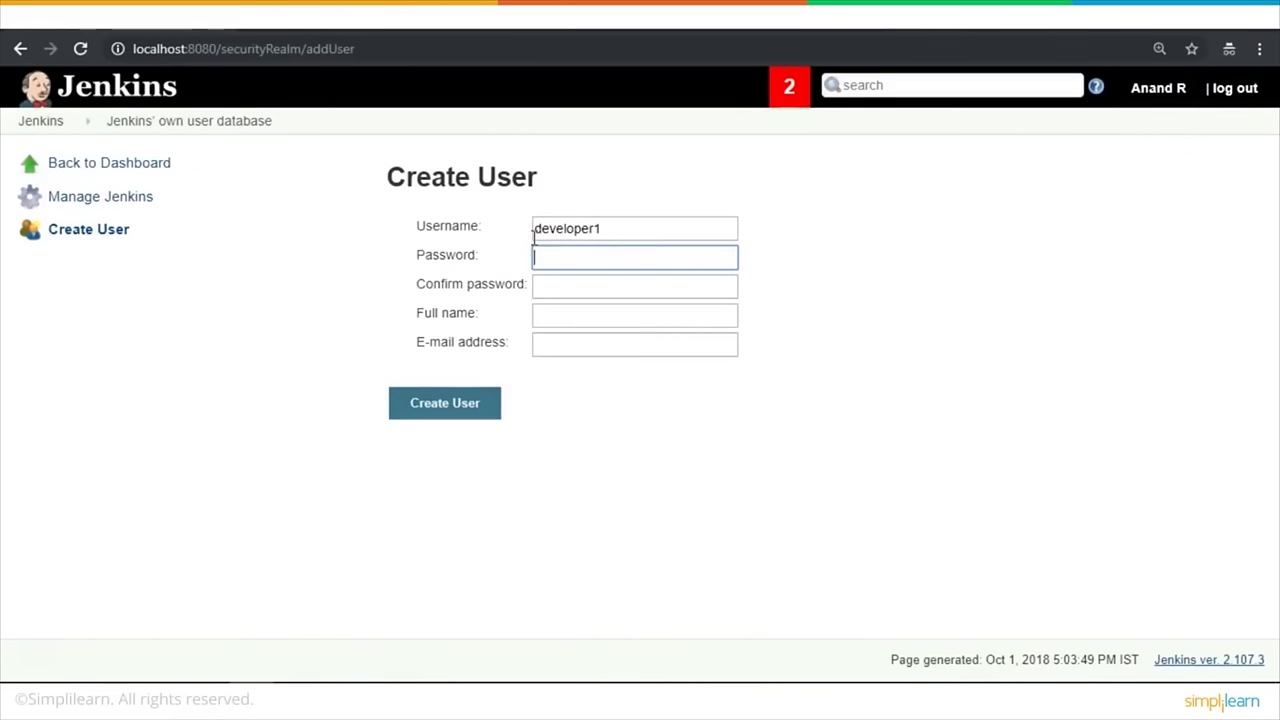
text(password)
key(Tab)
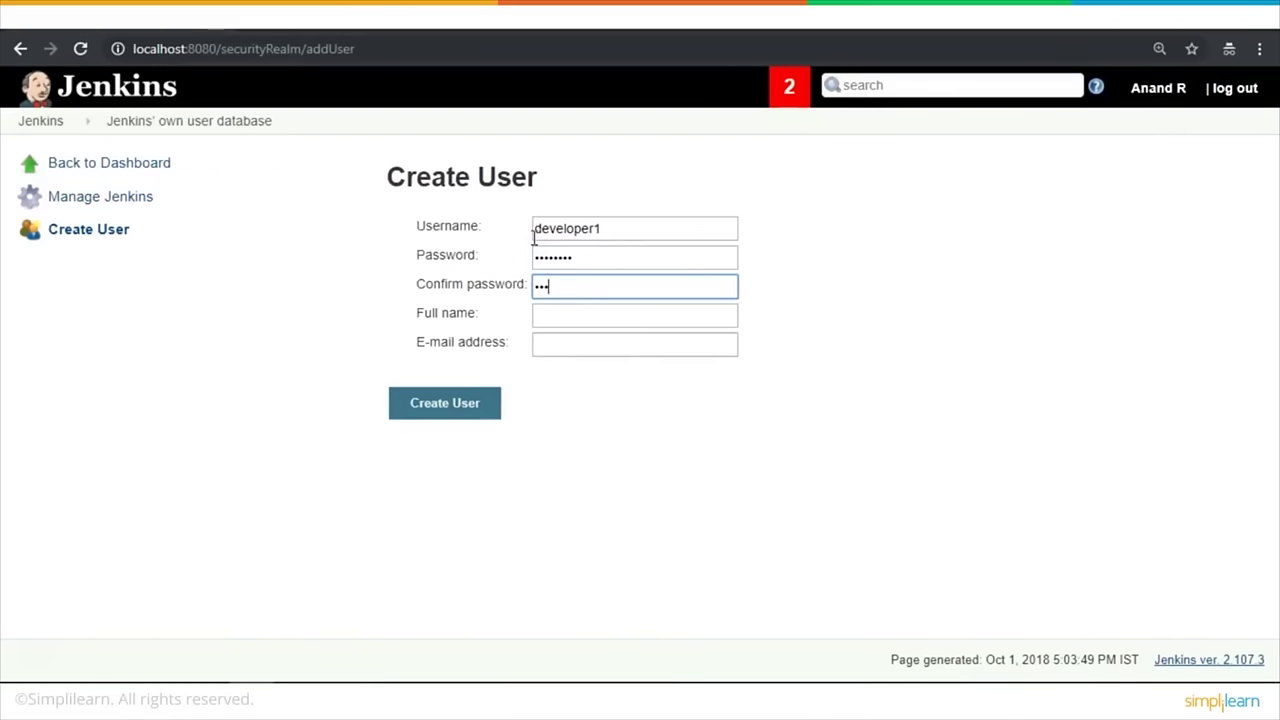
text(password)
key(Tab)
text(Developer1)
key(Tab)
text(d@)
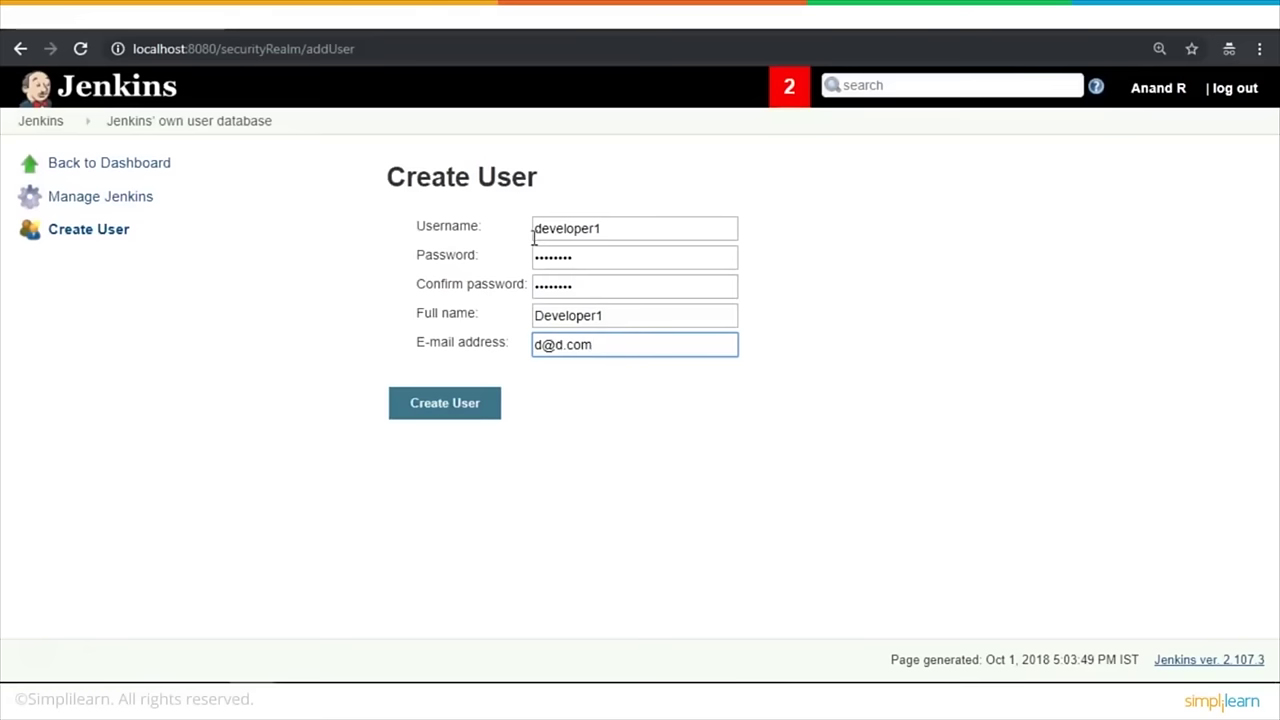
click(443, 405)
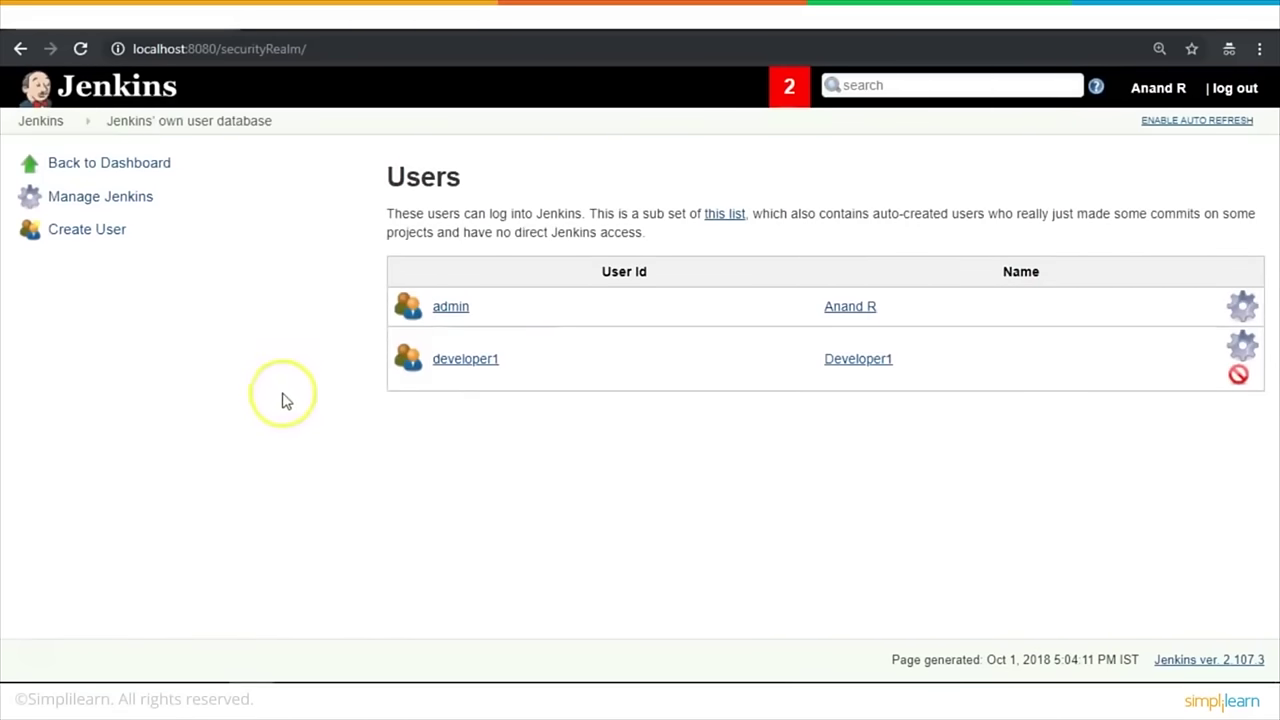
Step: From the dashboard, open Manage and Assign Roles and its Assign Roles page
click(94, 165)
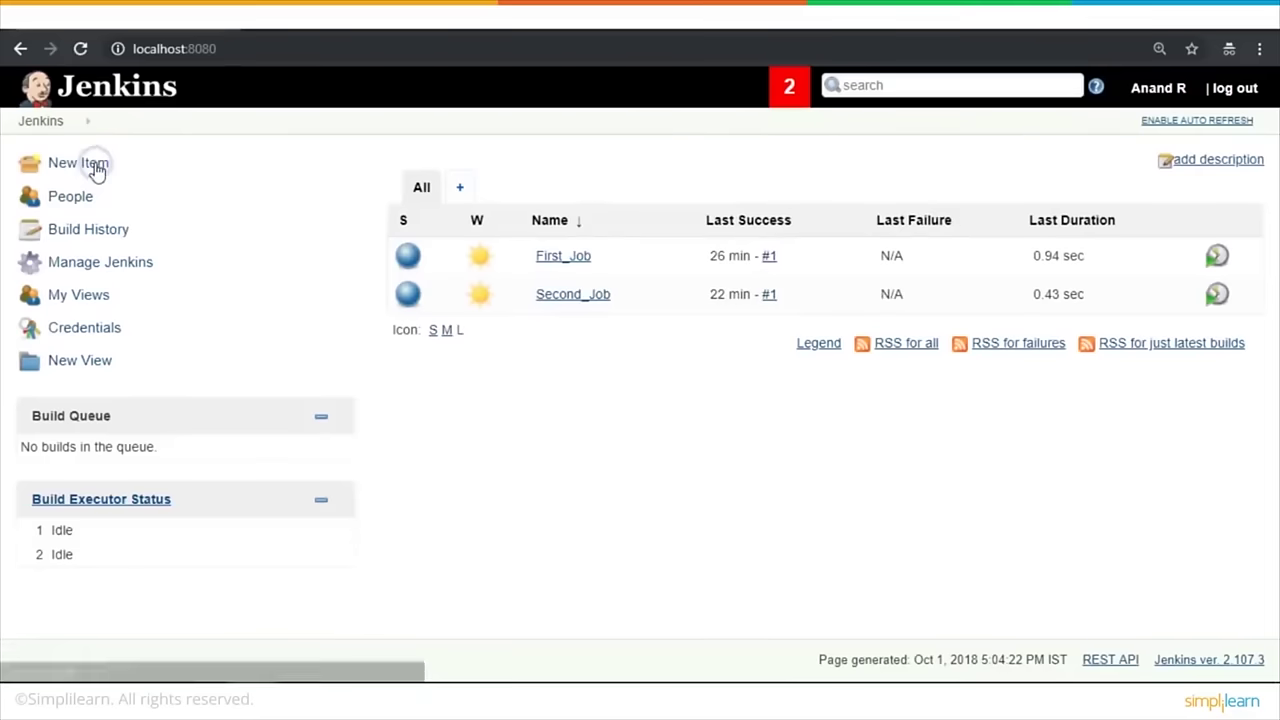
click(87, 262)
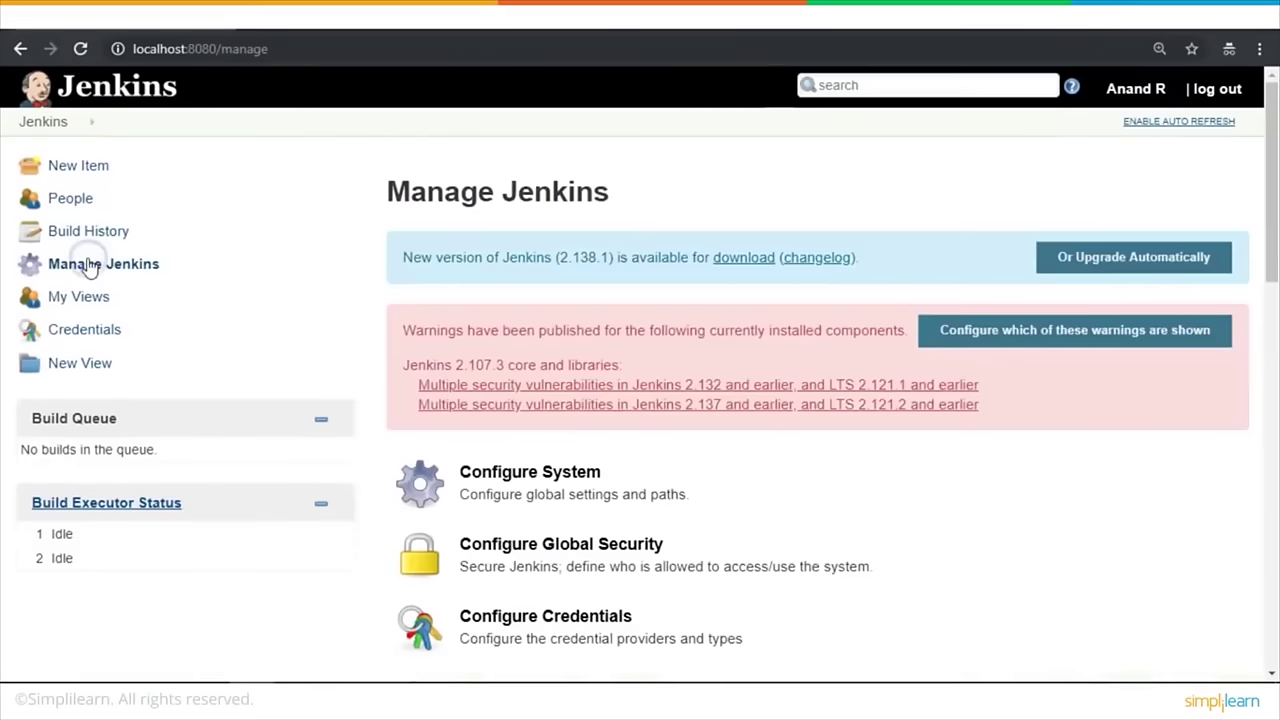
scroll(1007, 494, down, 2)
scroll(1004, 498, down, 6)
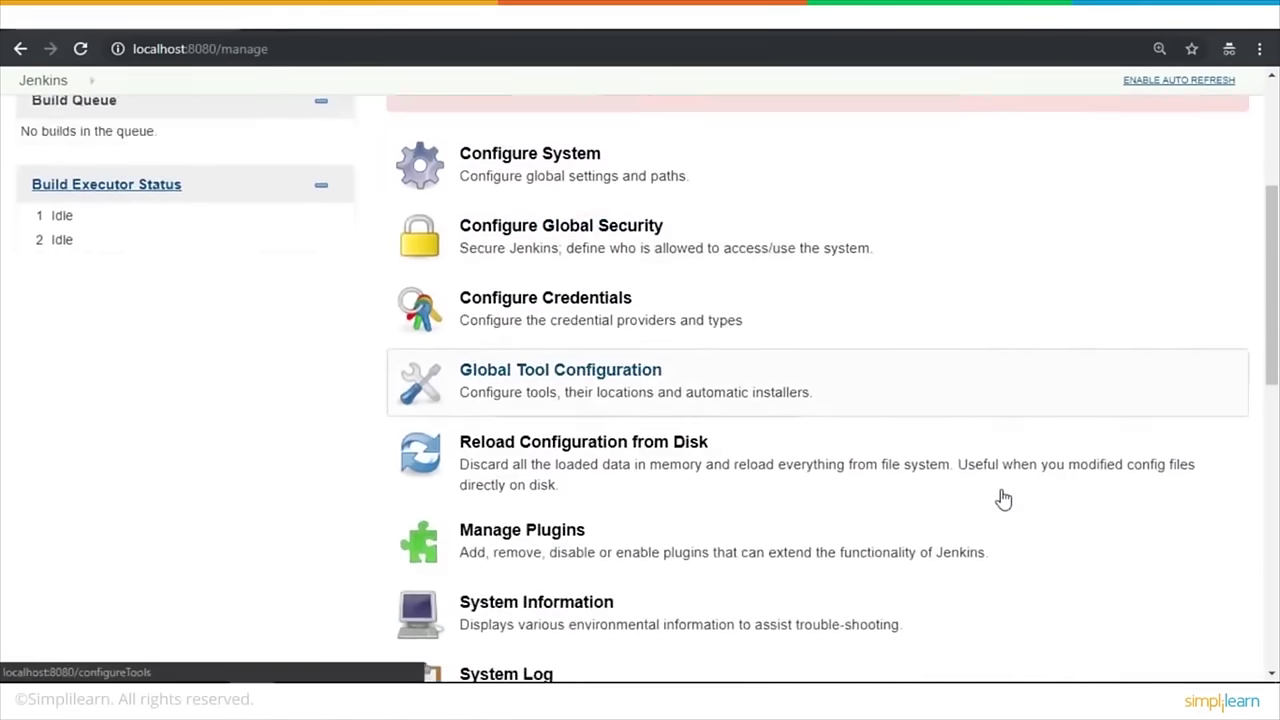
scroll(1004, 498, down, 3)
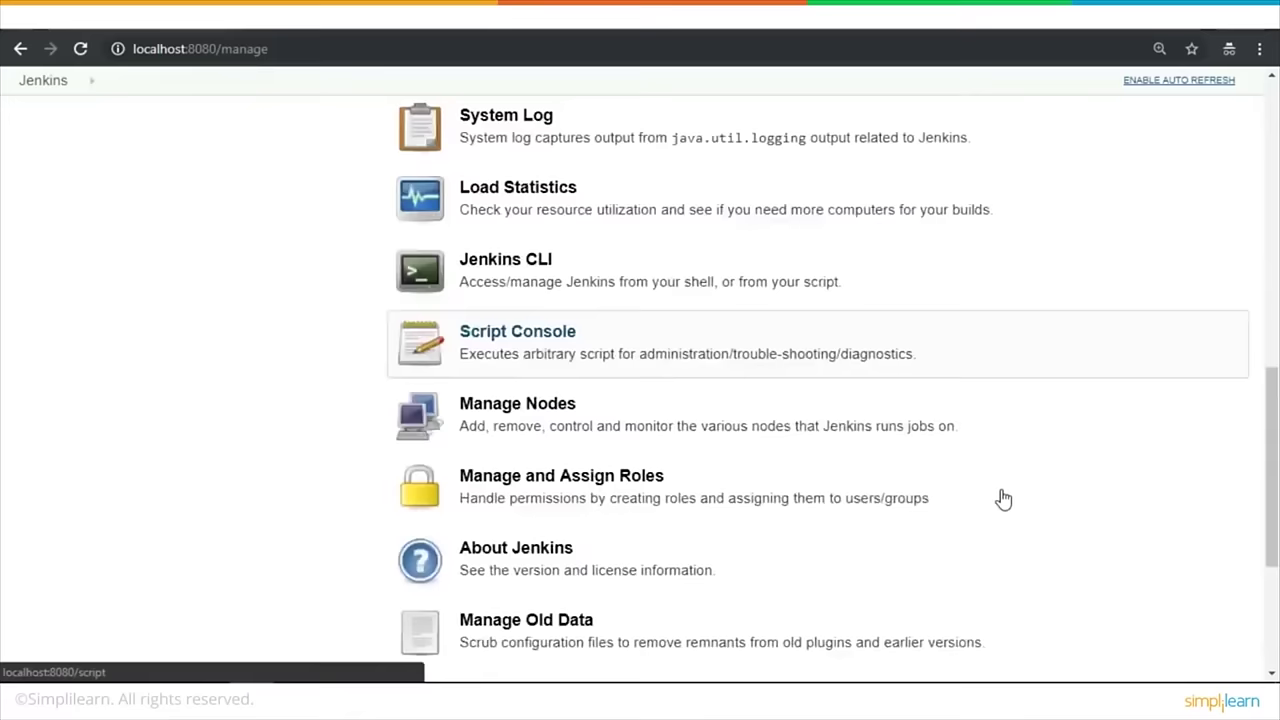
click(615, 330)
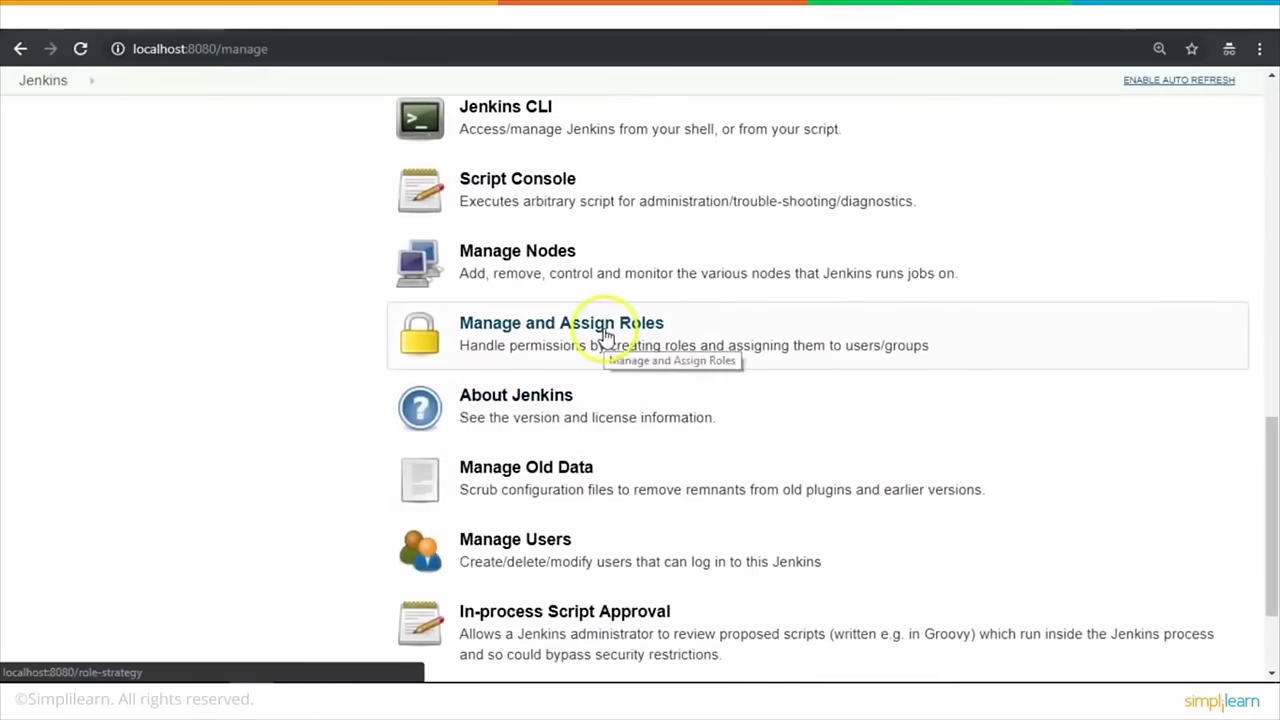
click(615, 330)
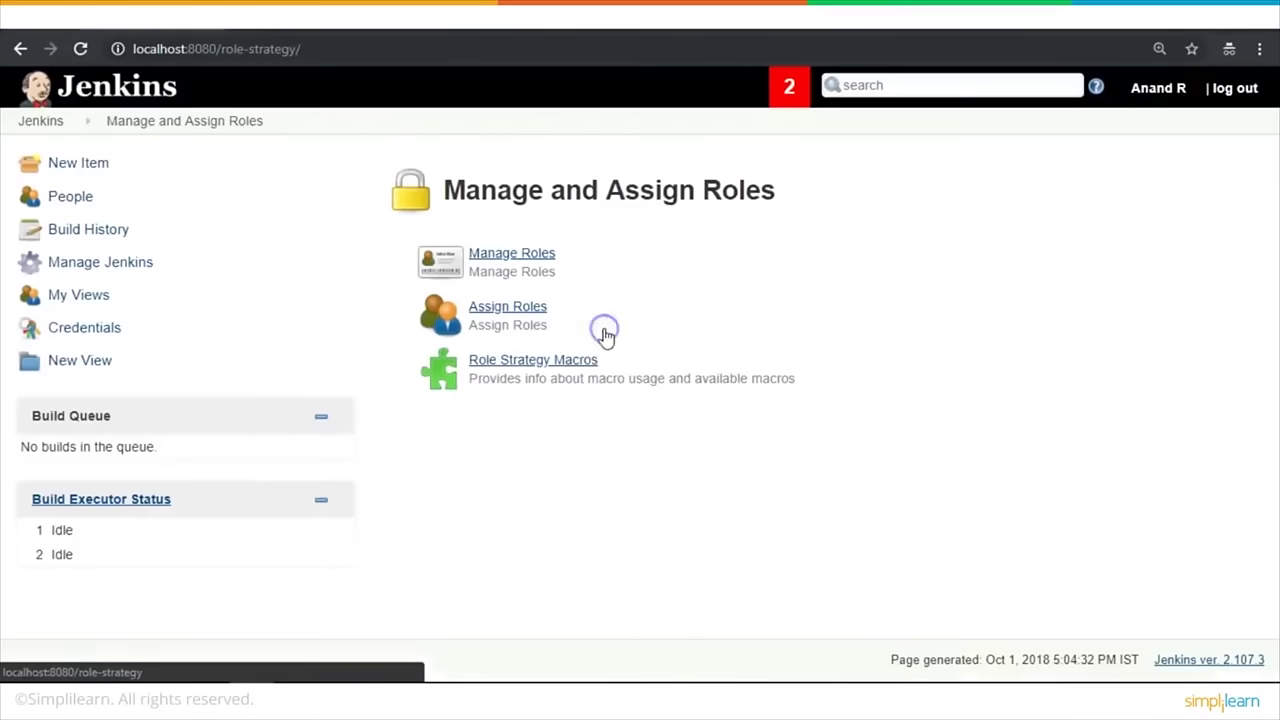
click(515, 310)
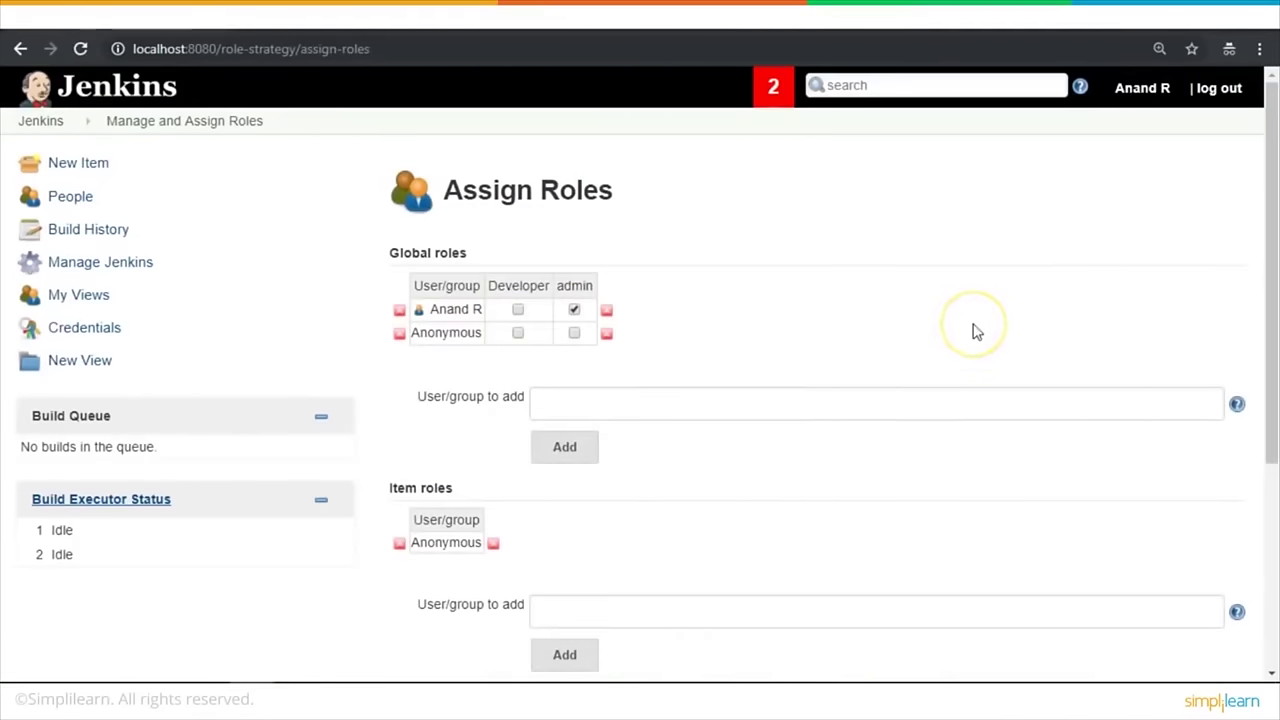
scroll(977, 332, down, 1)
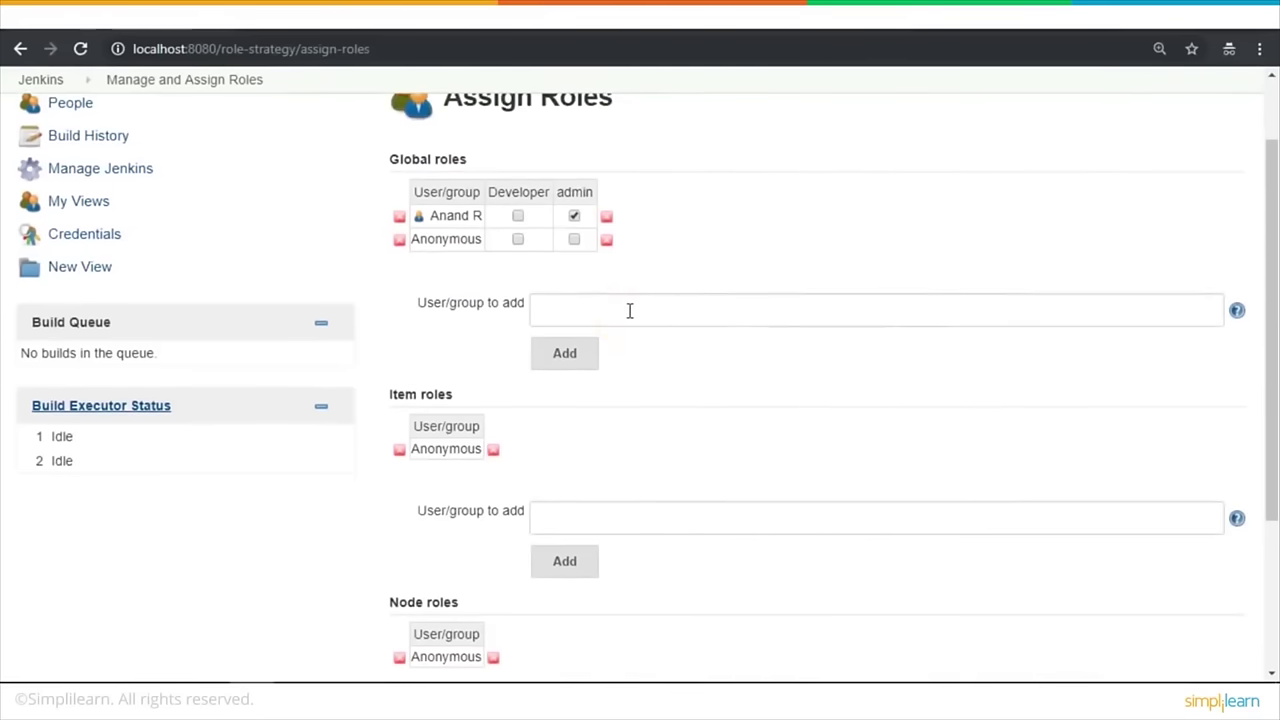
scroll(940, 281, up, 1)
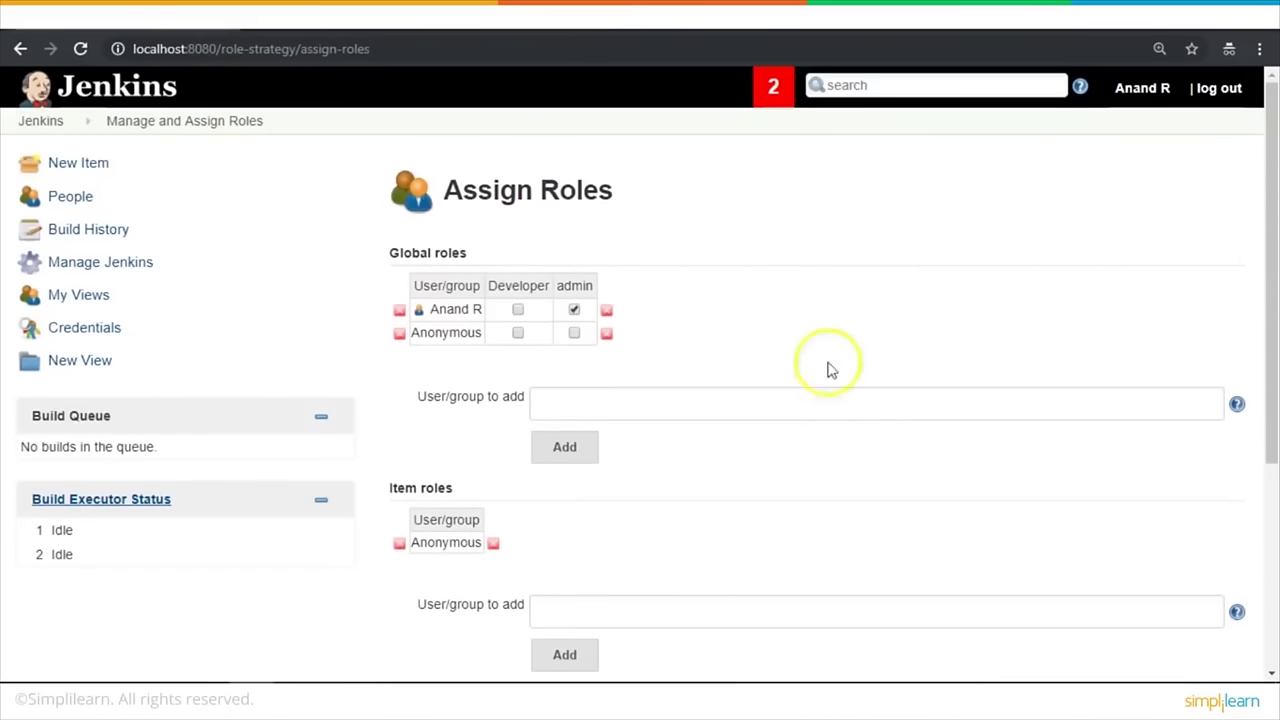
scroll(1005, 230, down, 1)
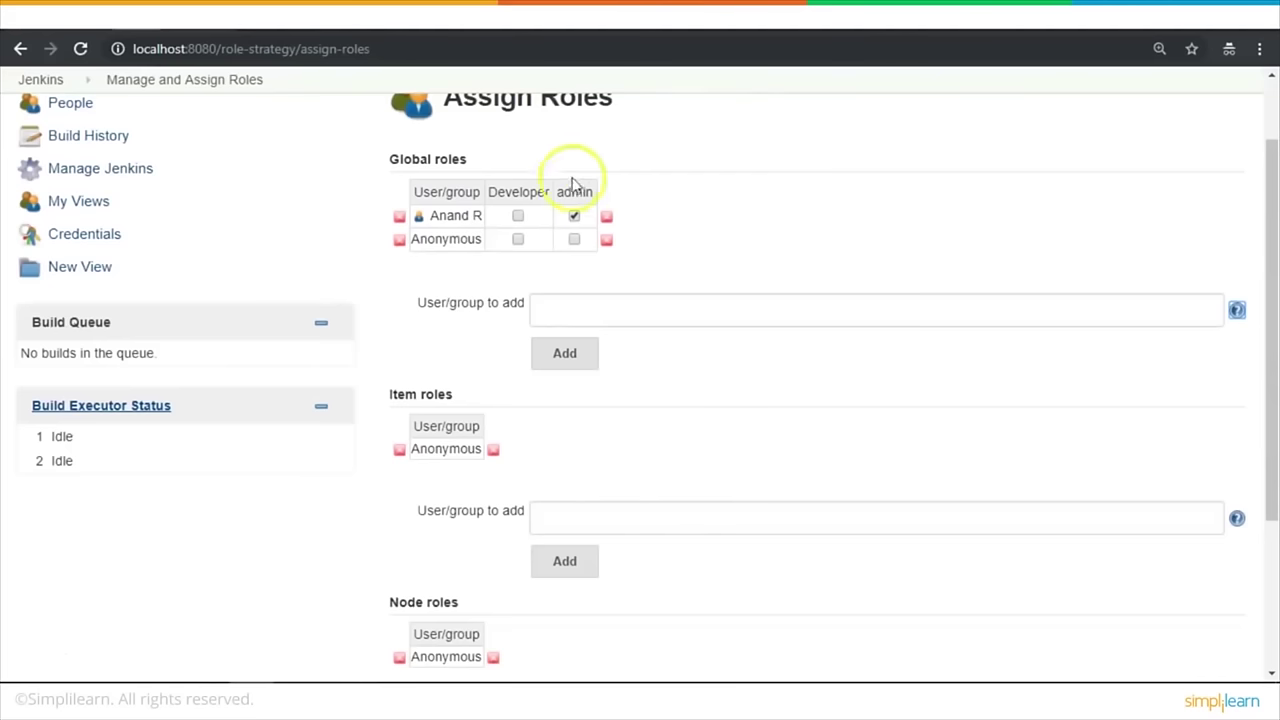
Step: Add developer1 to the global roles, tick its Developer role, and save
click(589, 312)
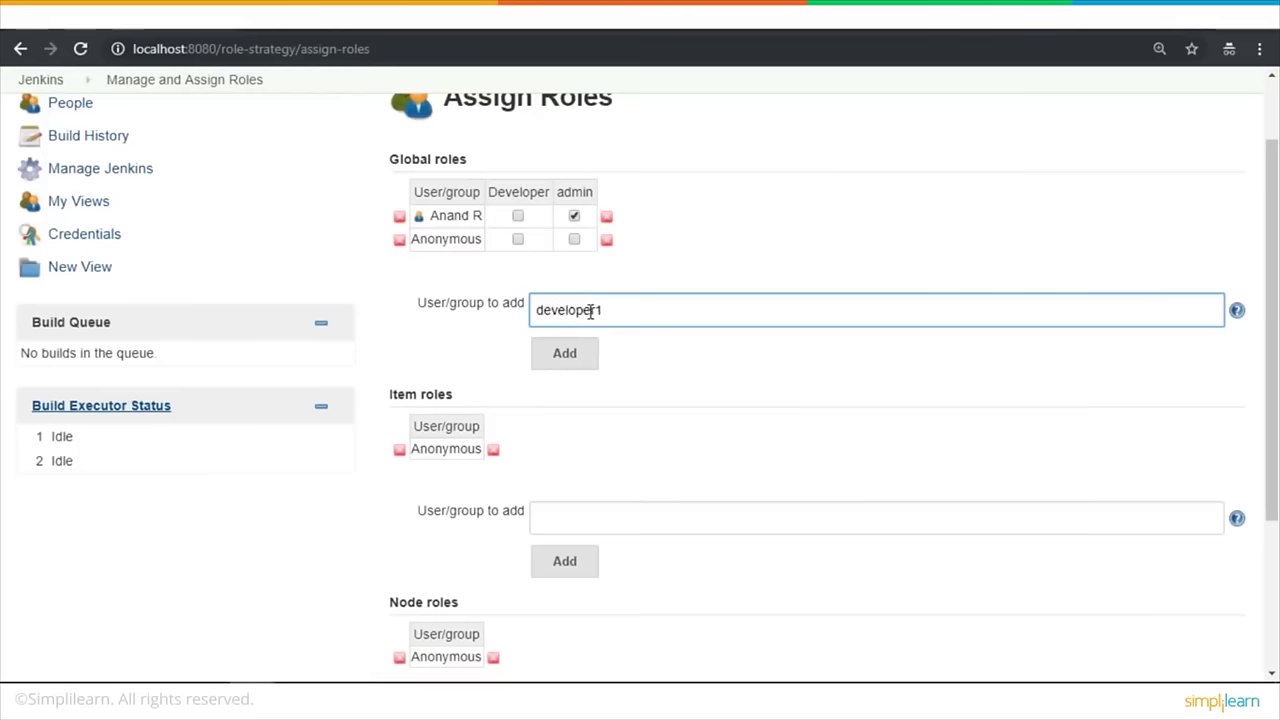
click(565, 352)
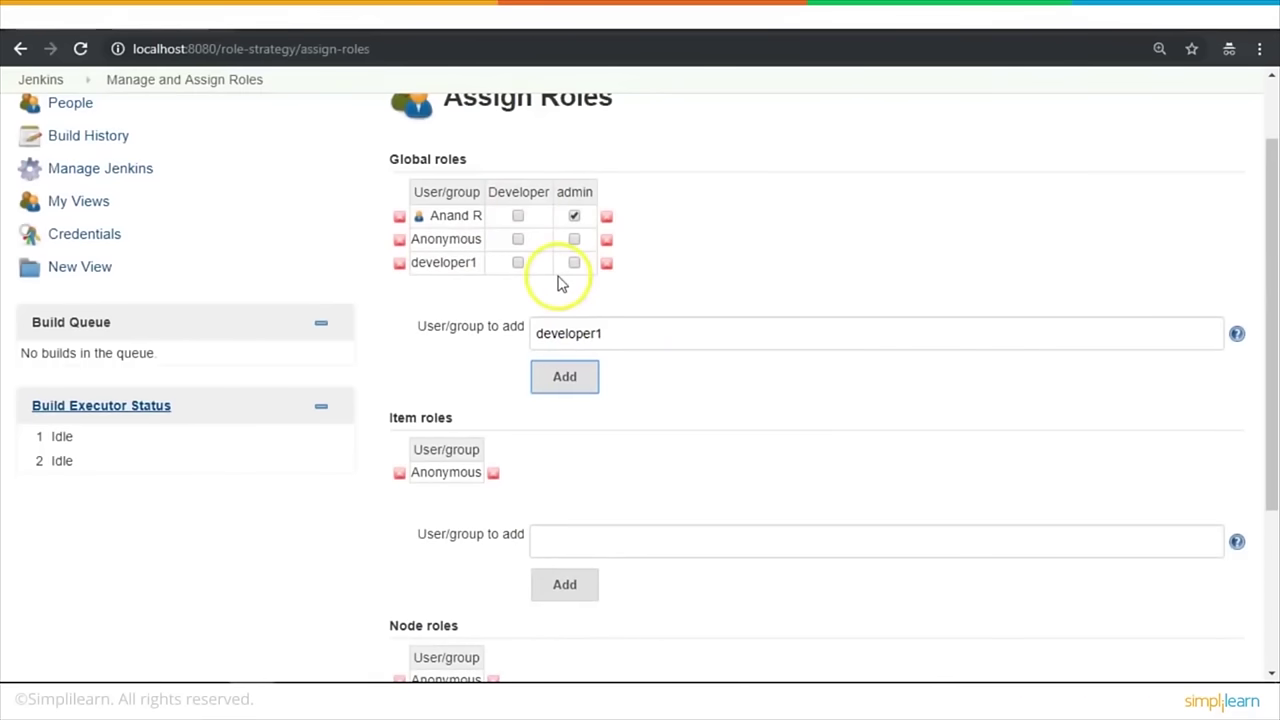
drag(488, 191, 544, 200)
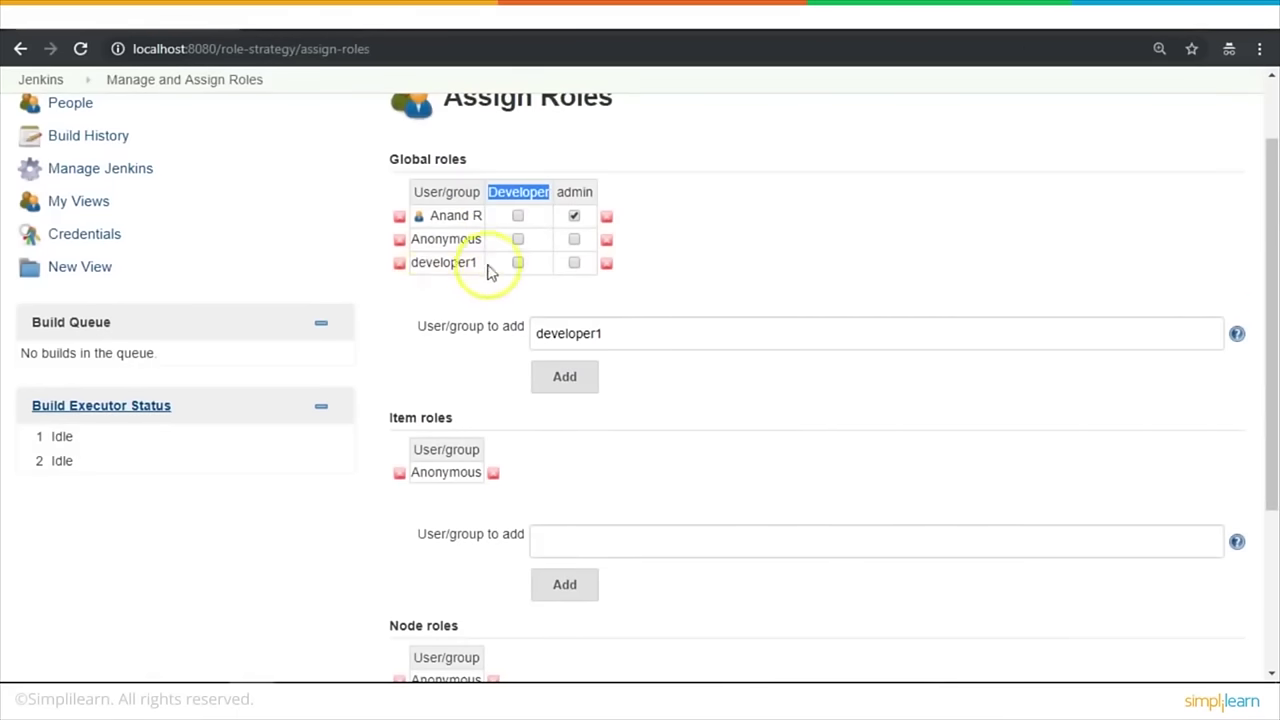
click(518, 263)
click(914, 262)
scroll(917, 268, down, 3)
click(425, 584)
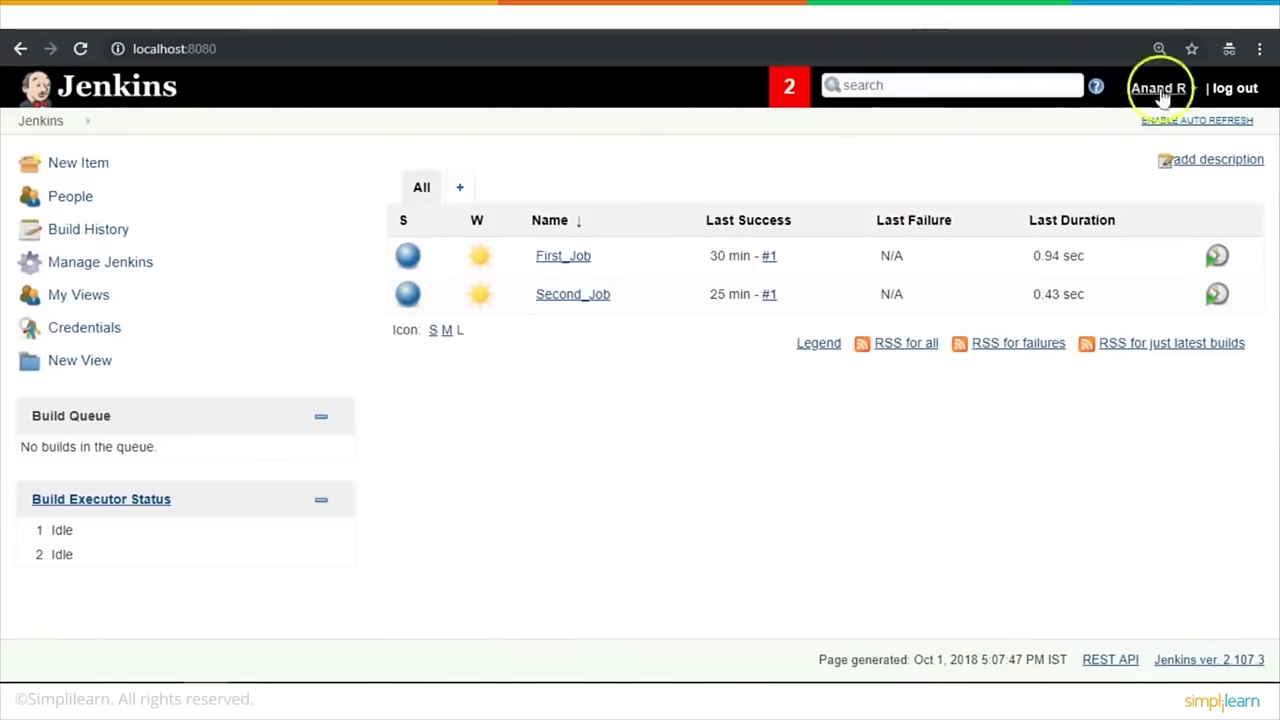
Step: Log out of admin and log in as developer1
click(1236, 90)
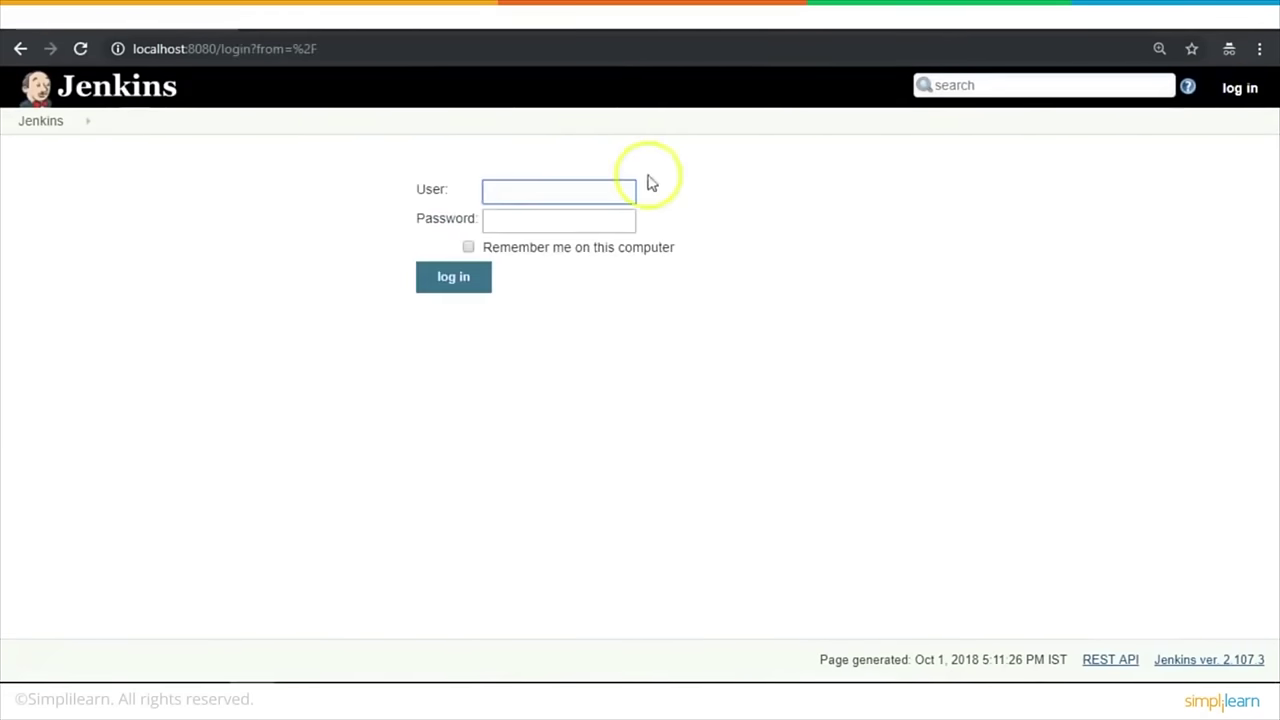
click(572, 188)
click(541, 266)
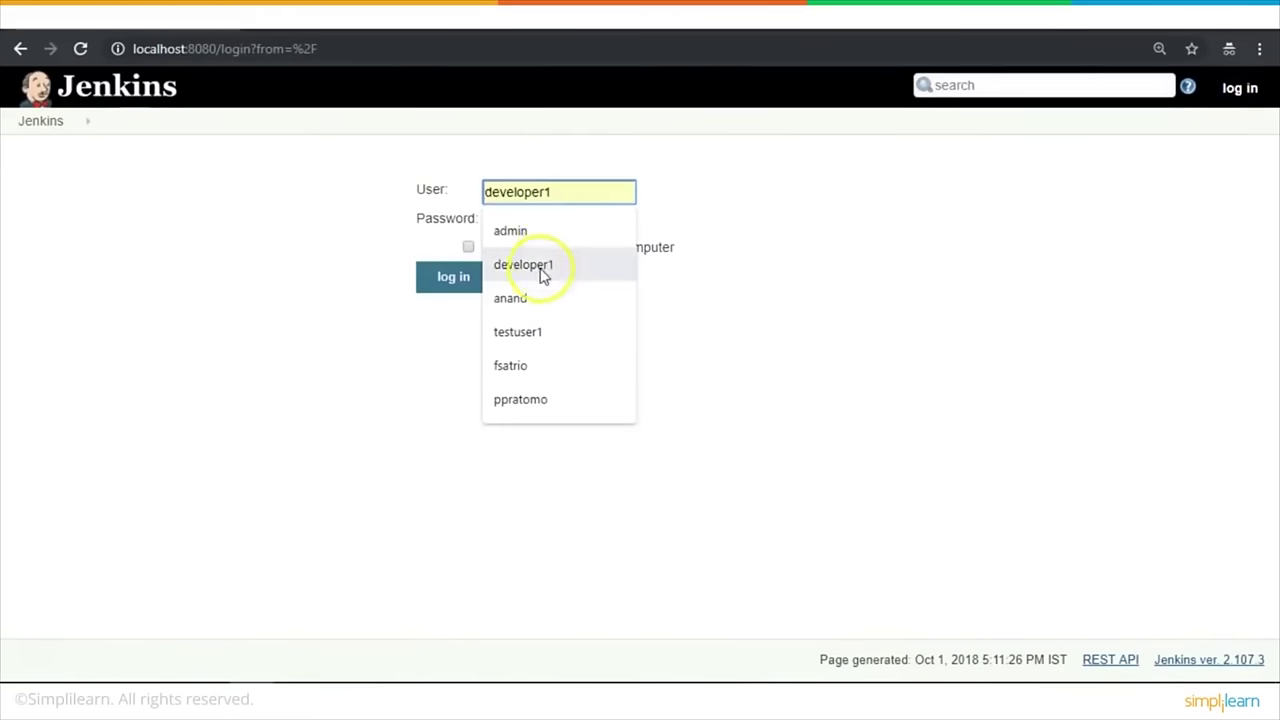
click(523, 221)
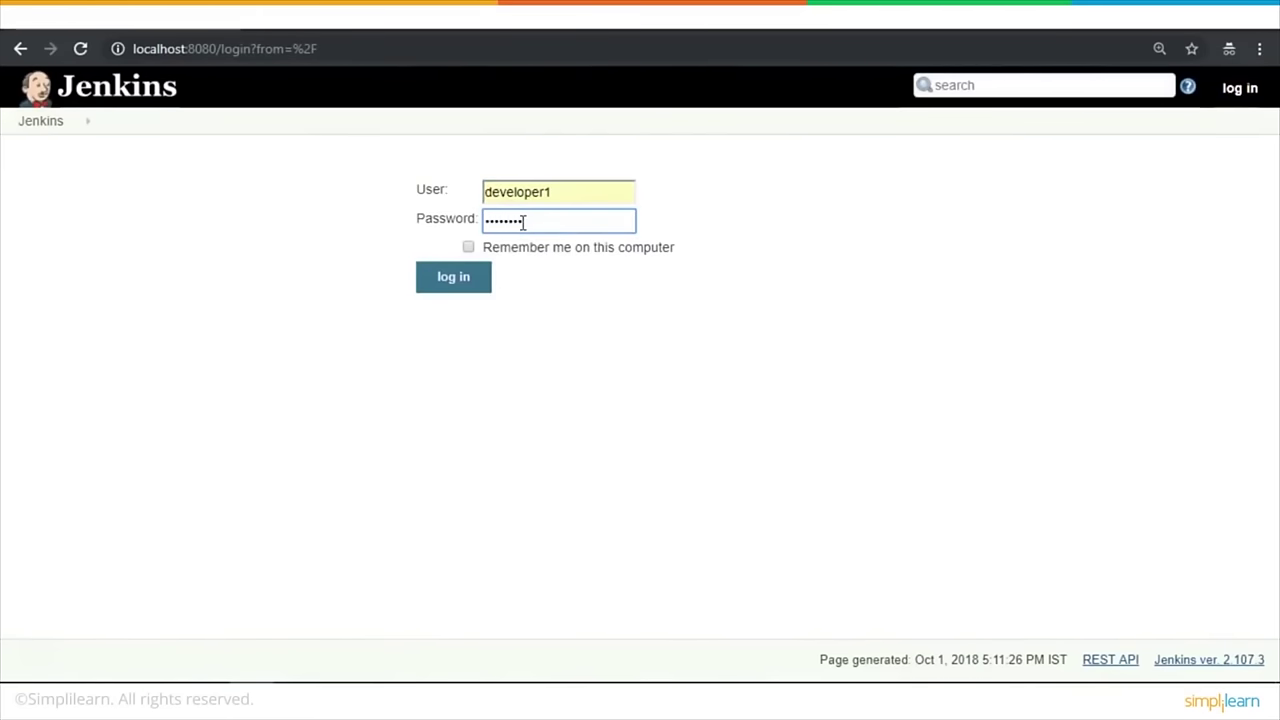
click(460, 283)
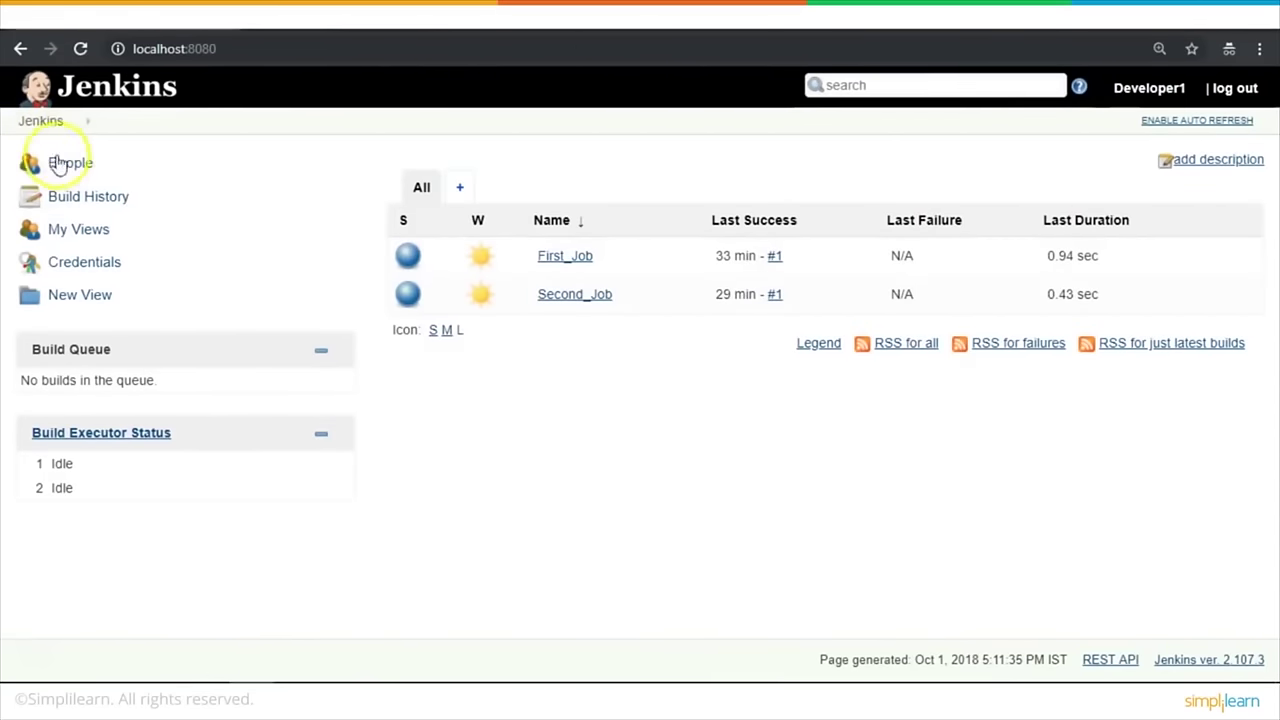
Step: Check First_Job, its build #1 and Console Output, then return to the dashboard
click(599, 256)
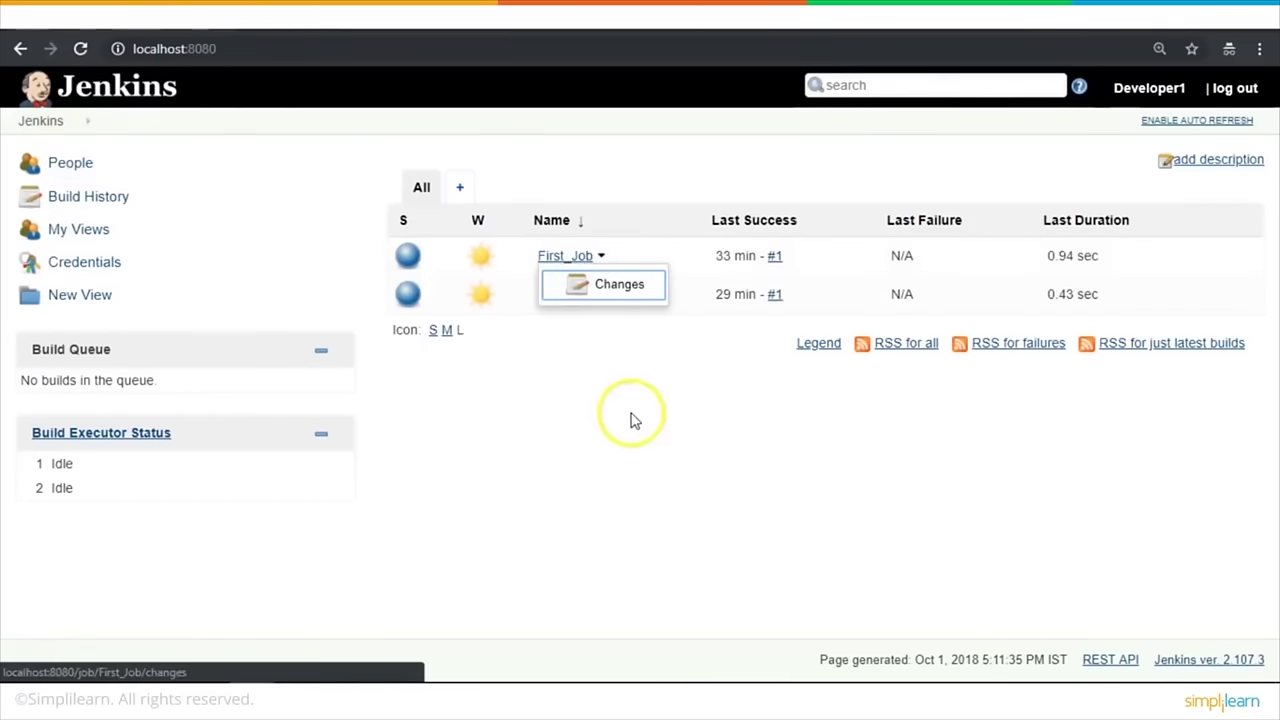
click(632, 423)
click(563, 258)
click(35, 387)
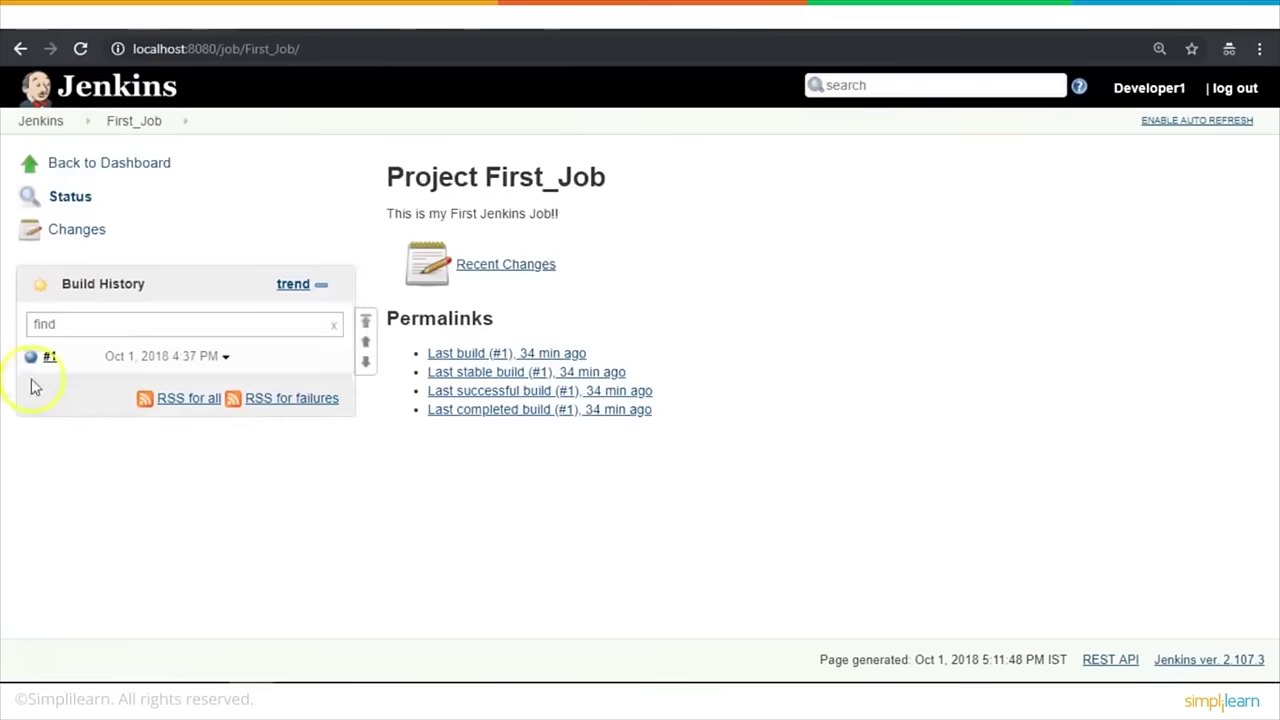
click(50, 357)
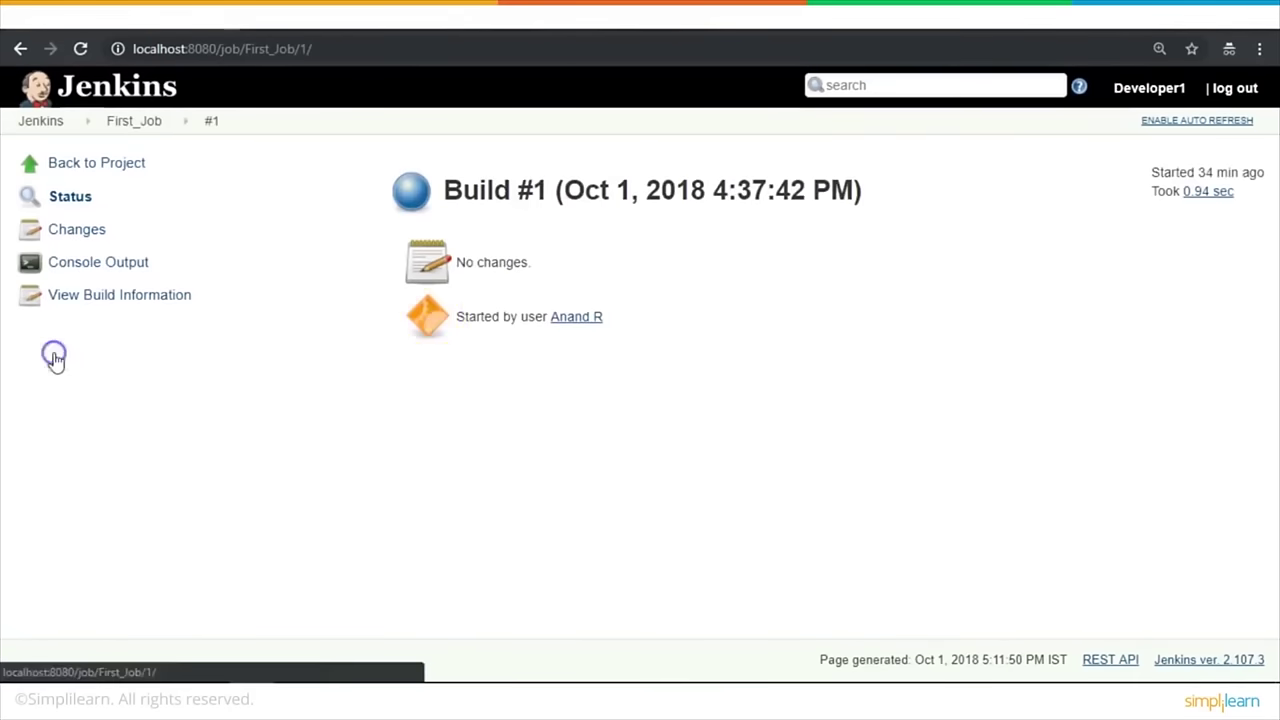
click(74, 266)
click(105, 163)
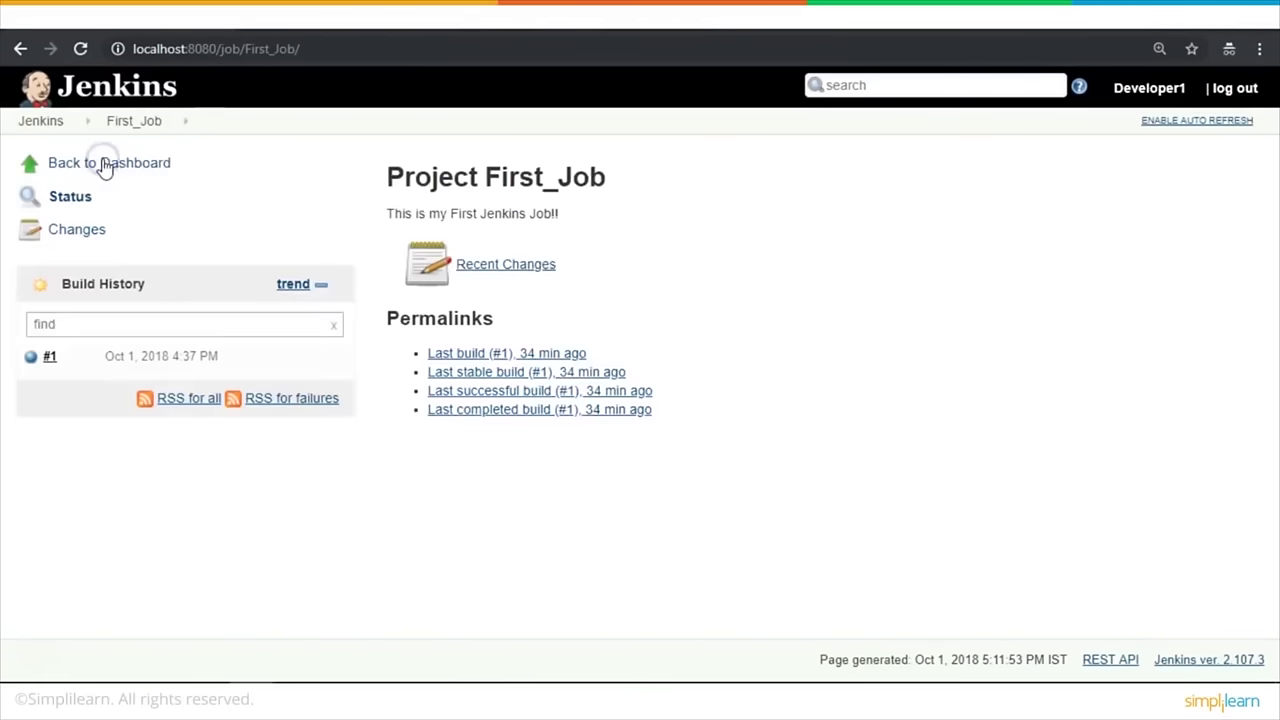
click(107, 165)
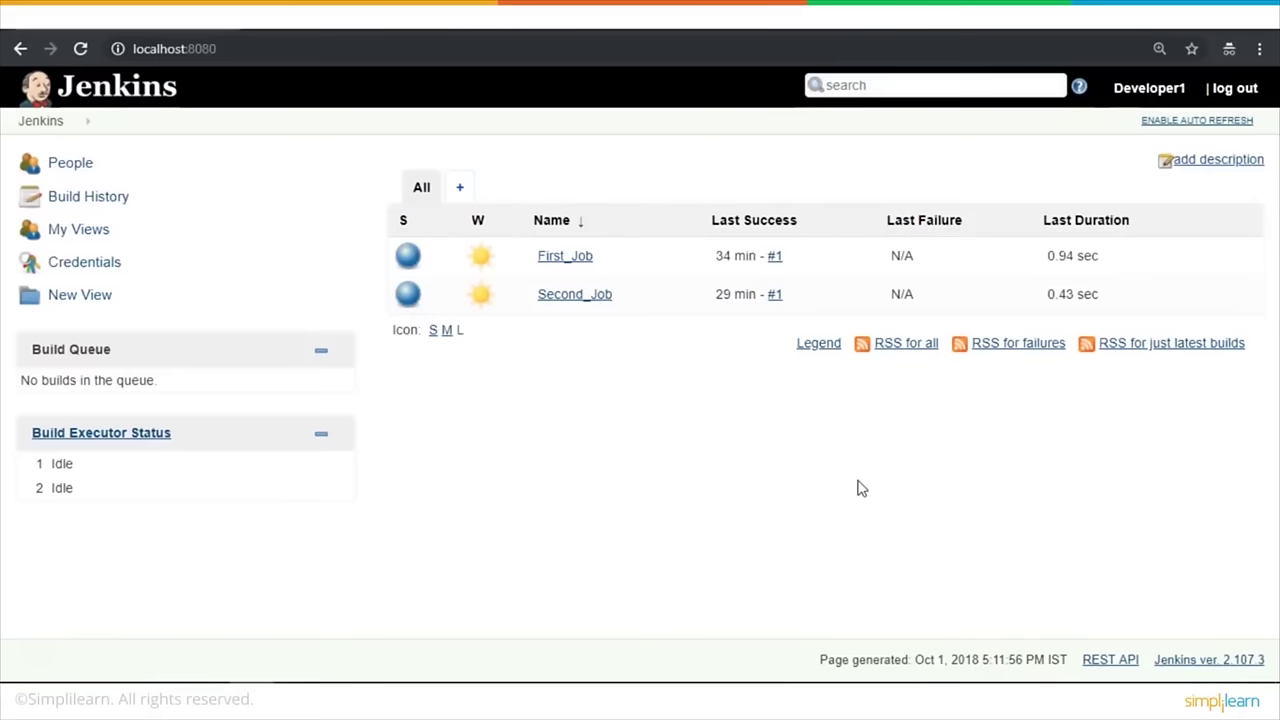
Step: Log out of developer1, log back in as admin, and open an incognito window
click(1238, 87)
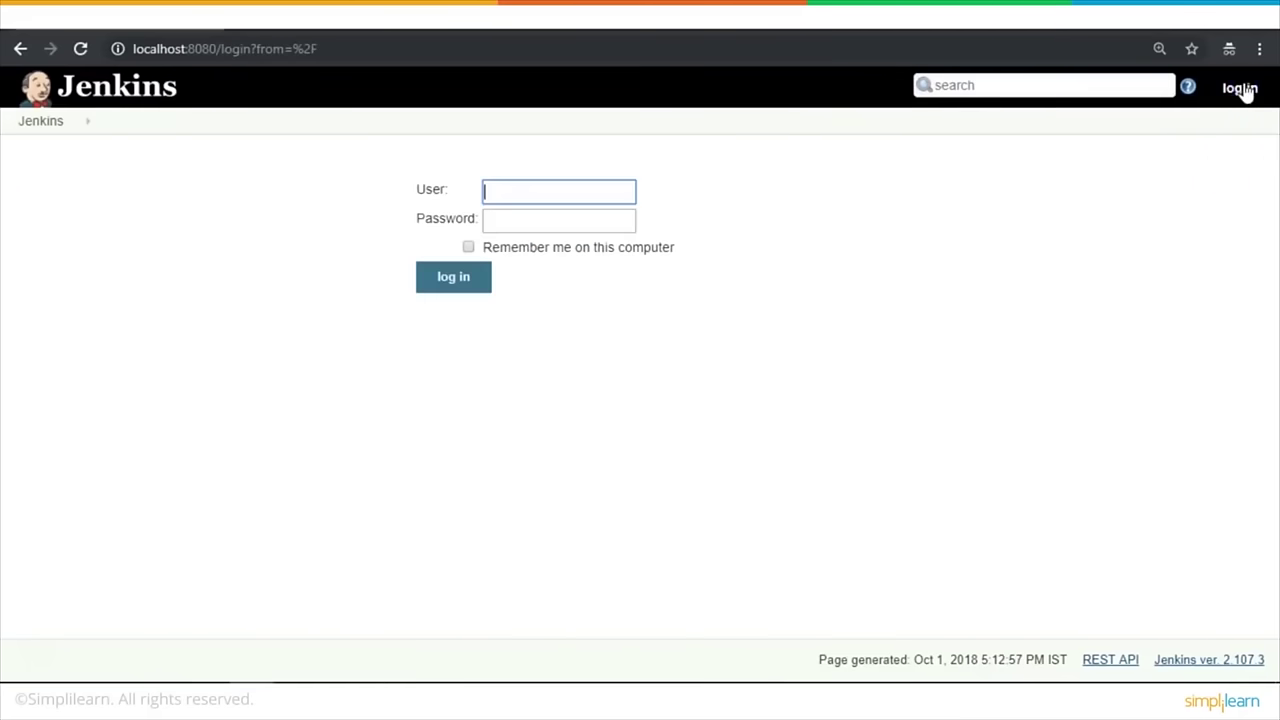
text(admin)
key(Tab)
text(*******)
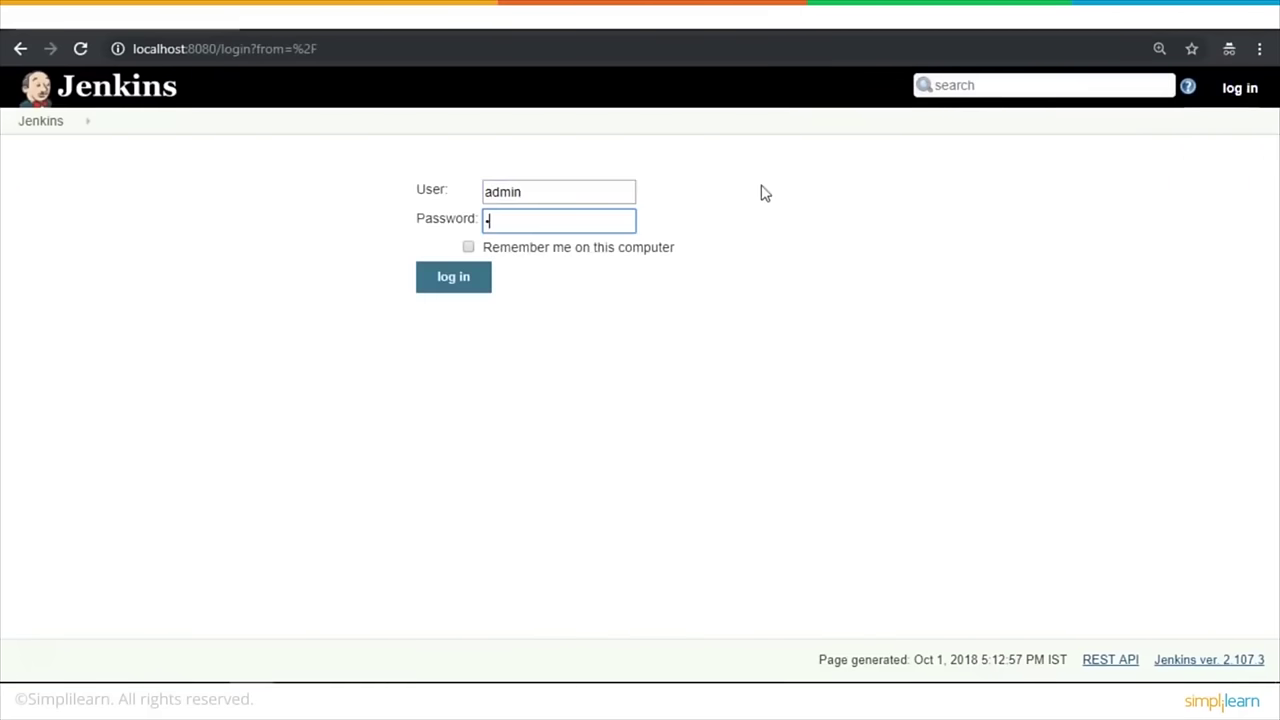
text(*)
click(466, 280)
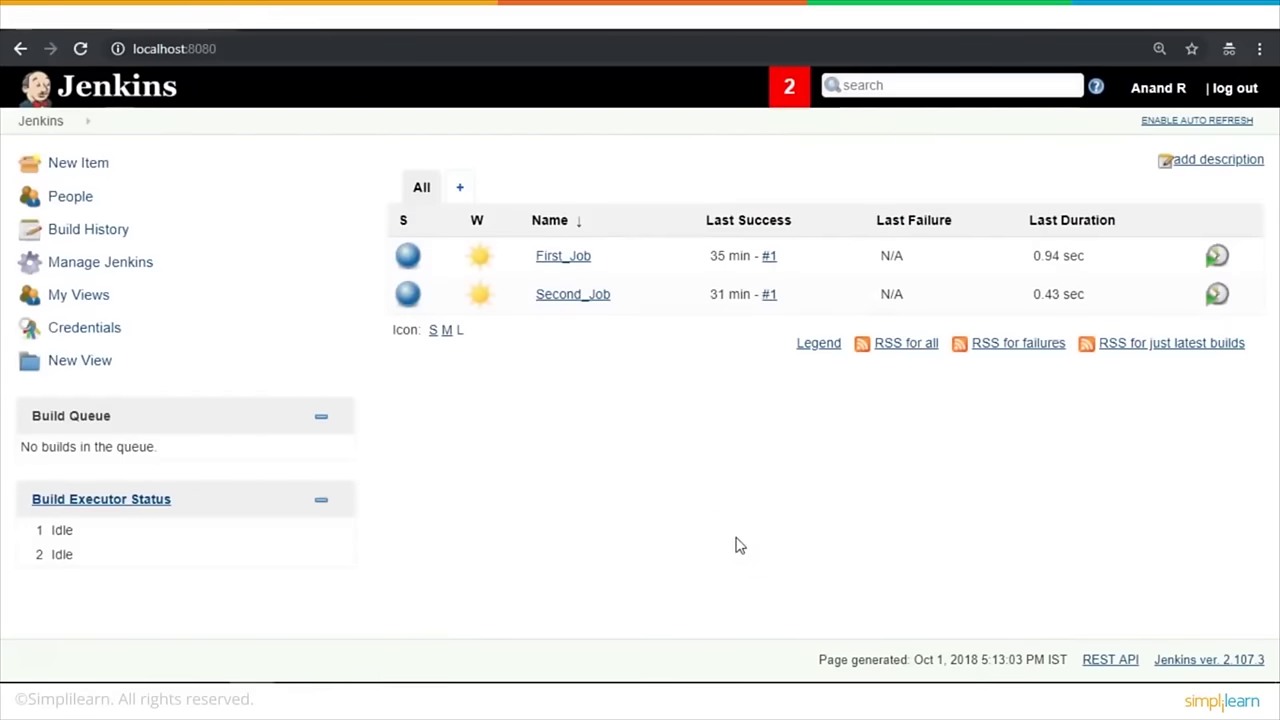
key(ctrl+shift+n)
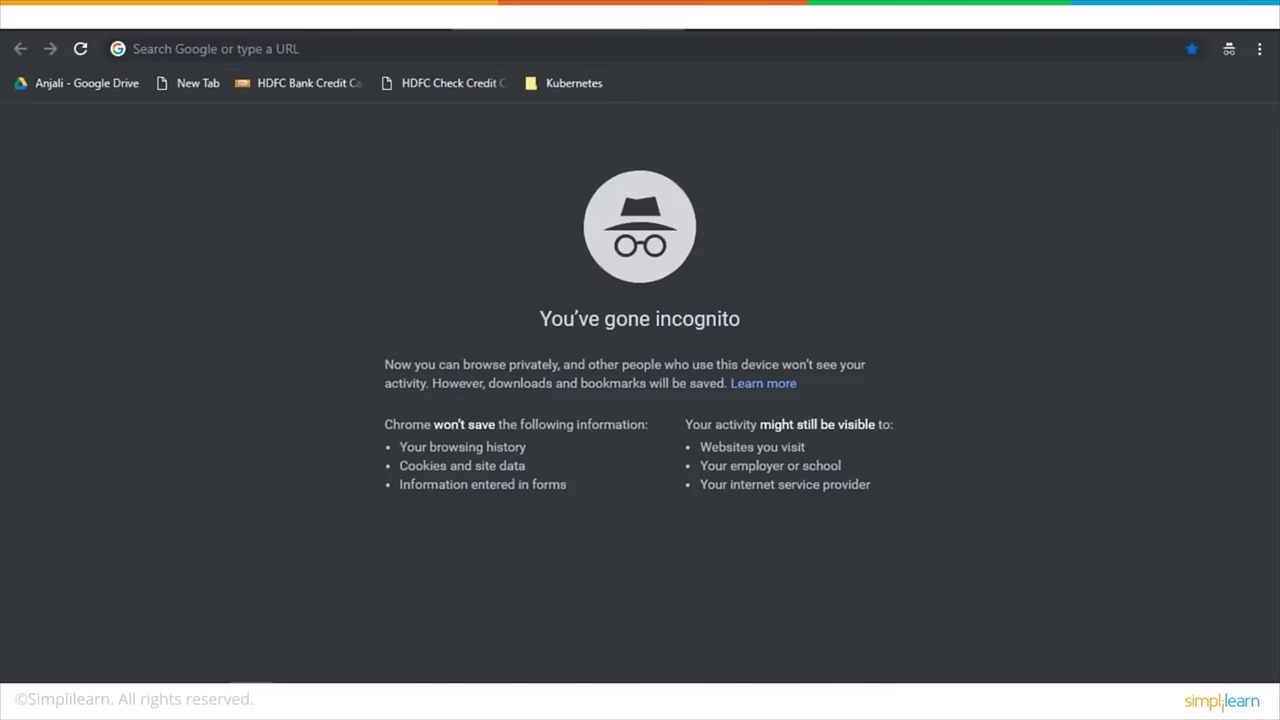
Step: Search the web for 'jenkins plugins' and open the plugins.jenkins.io index
click(933, 50)
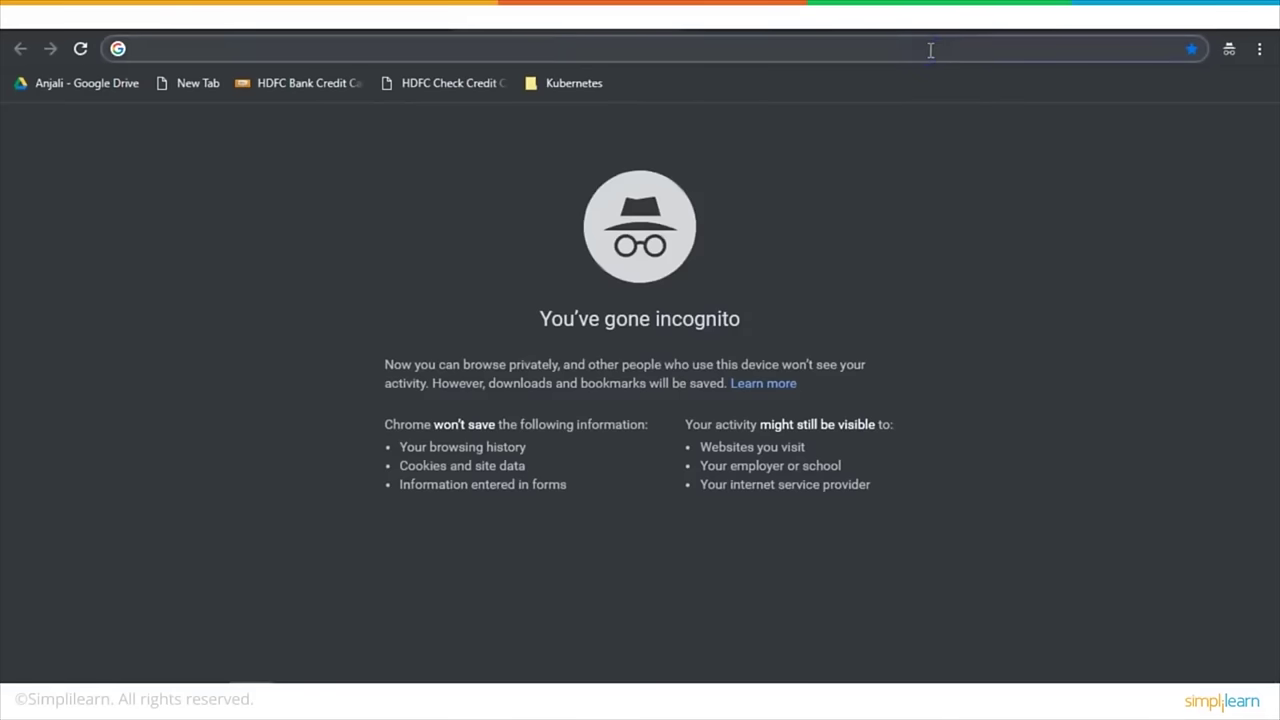
text(jenkins plugins)
key(Return)
click(252, 241)
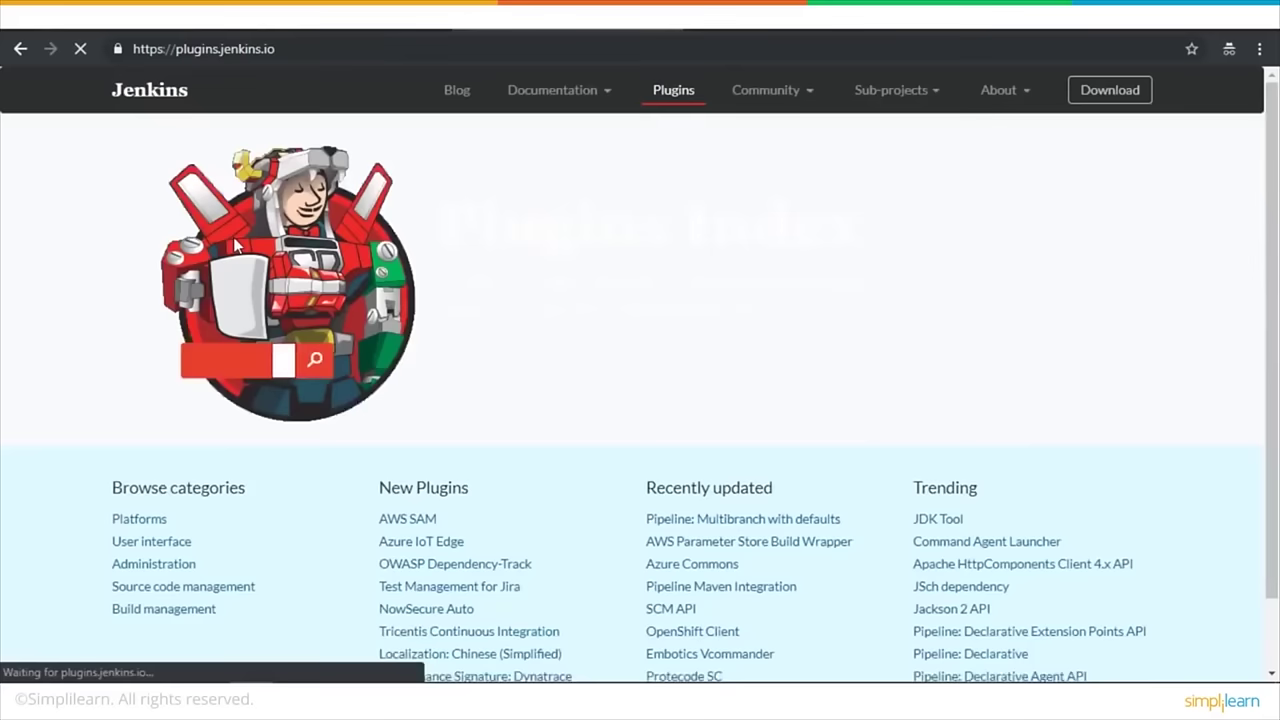
drag(467, 285, 776, 308)
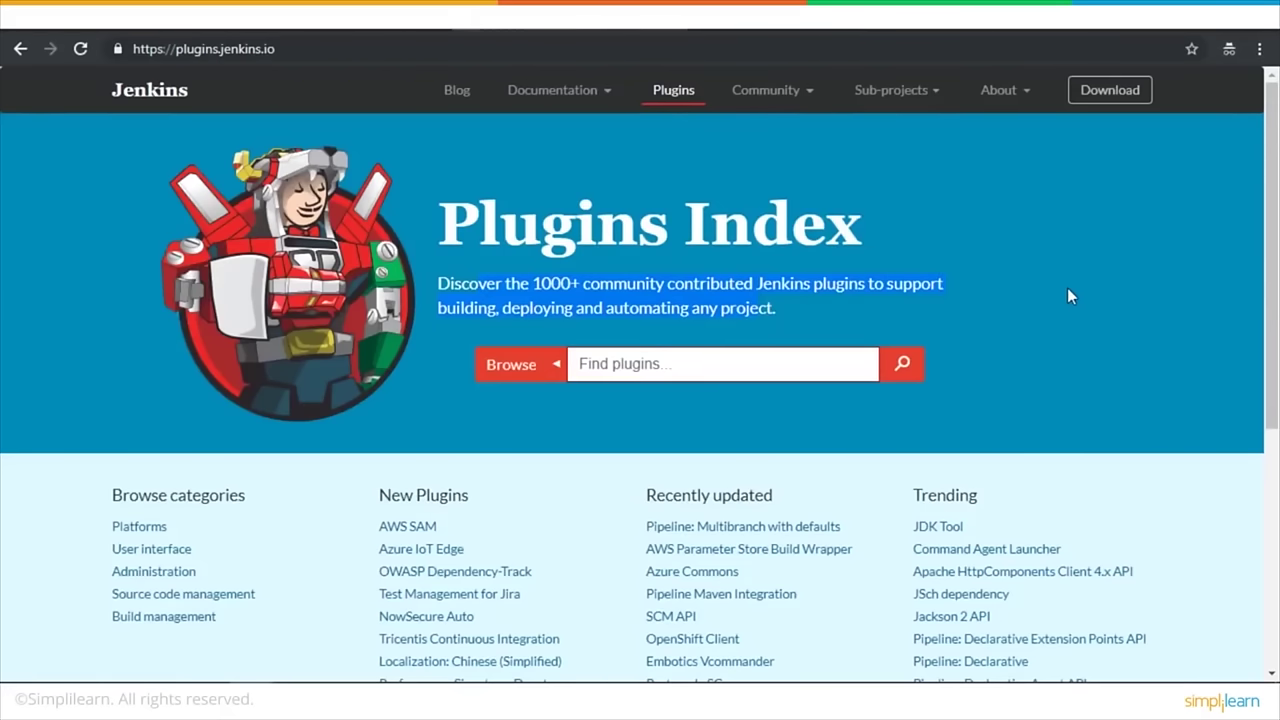
Step: Search the plugin index for BitBucket and review the 14 results
click(609, 362)
text(B)
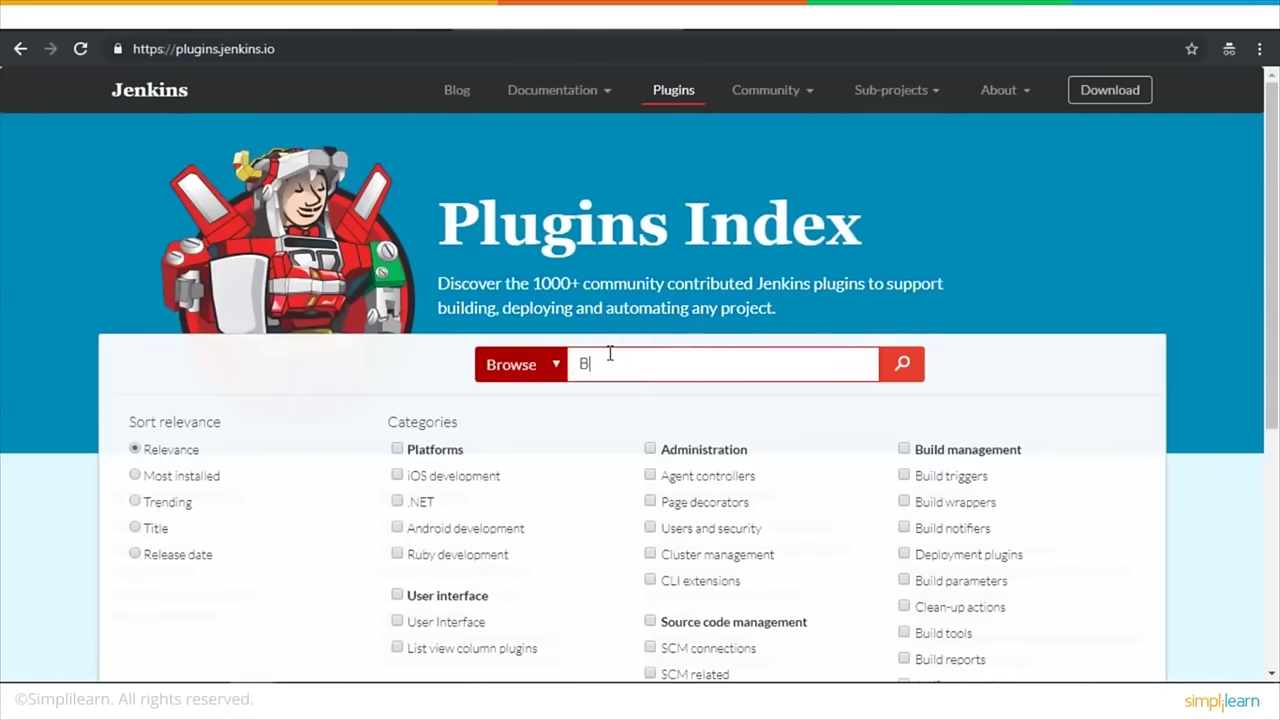
text(itBucket)
key(Return)
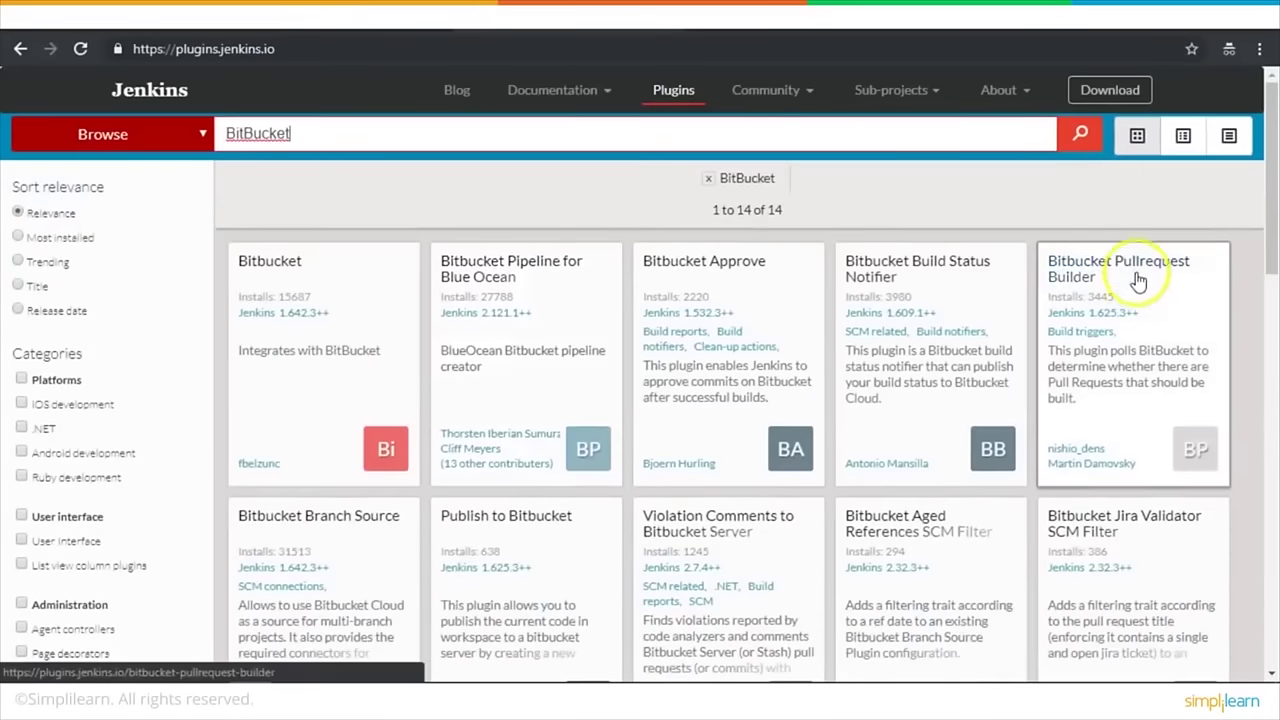
scroll(1128, 290, down, 2)
scroll(1128, 290, down, 1)
scroll(1120, 286, up, 3)
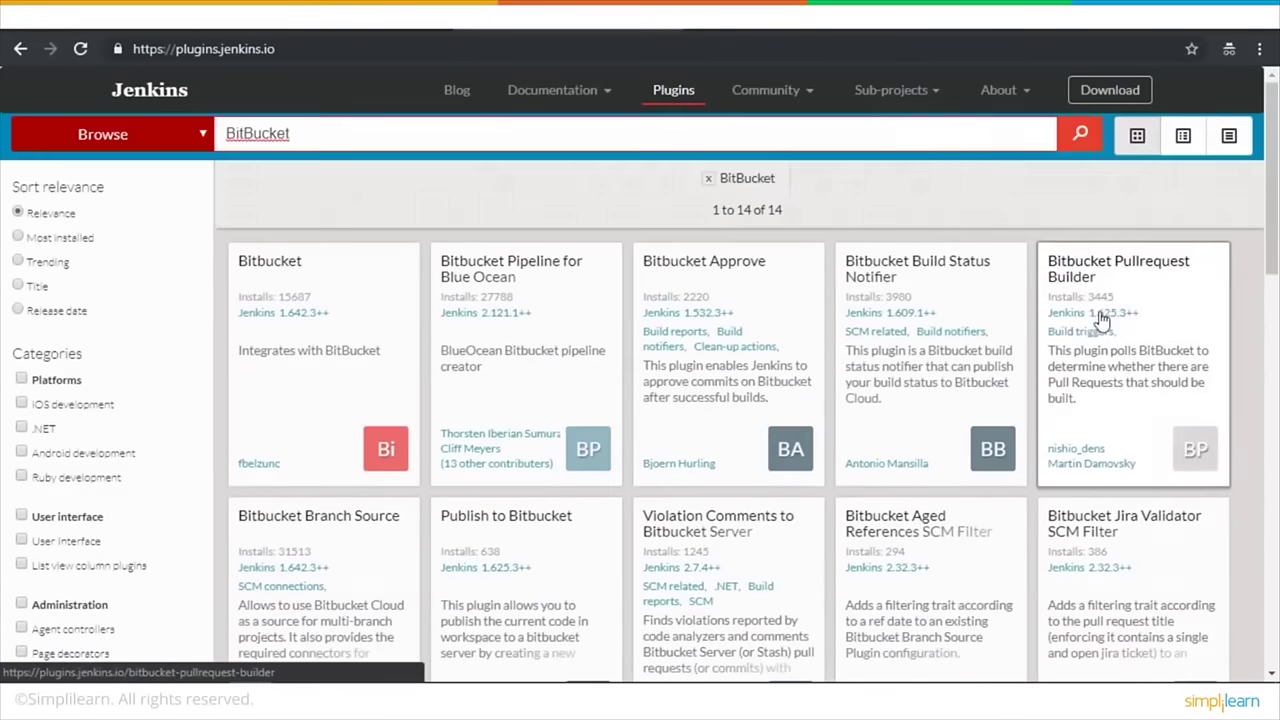
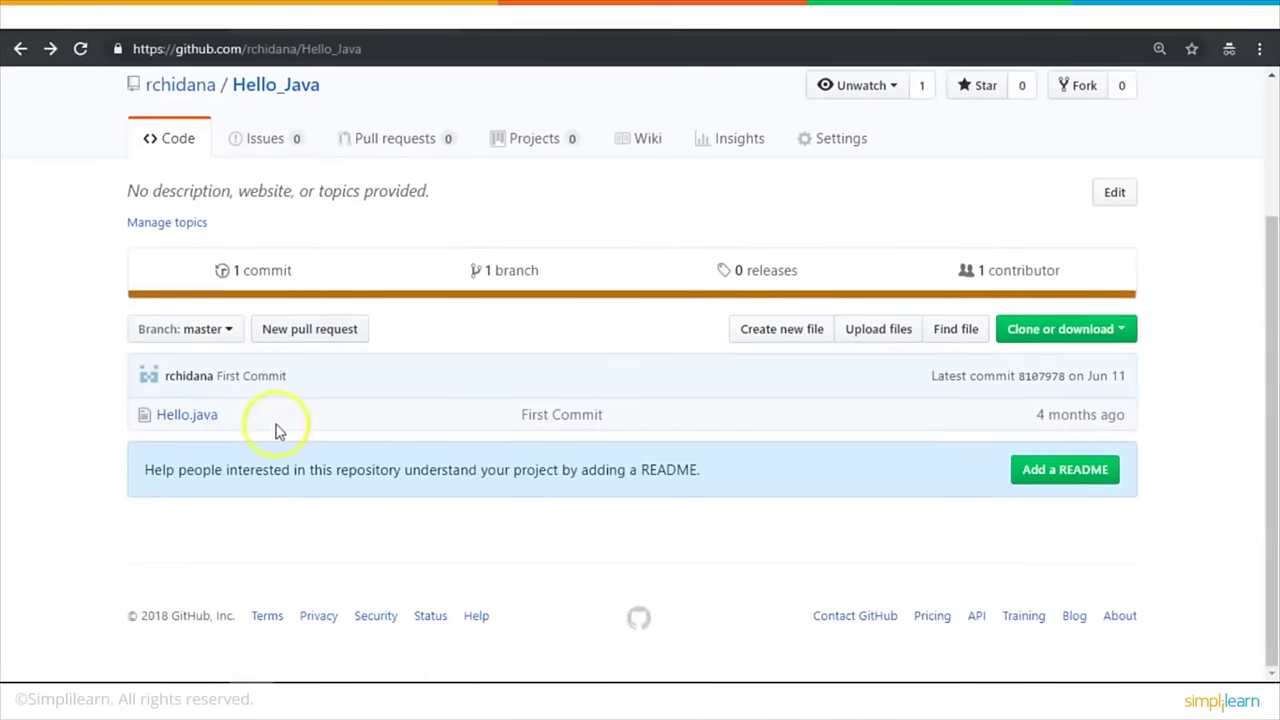
Step: Review Hello.java, highlighting its file name and the line that prints Hello, World
scroll(294, 257, up, 2)
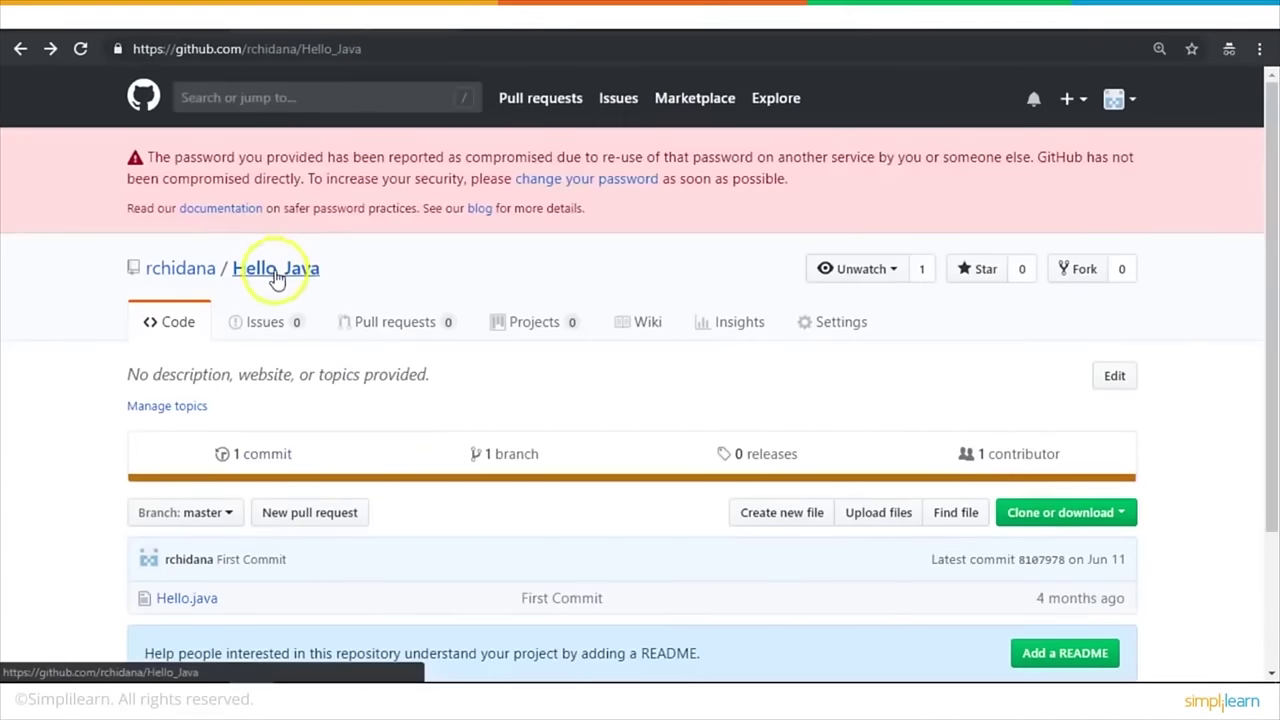
scroll(429, 330, down, 2)
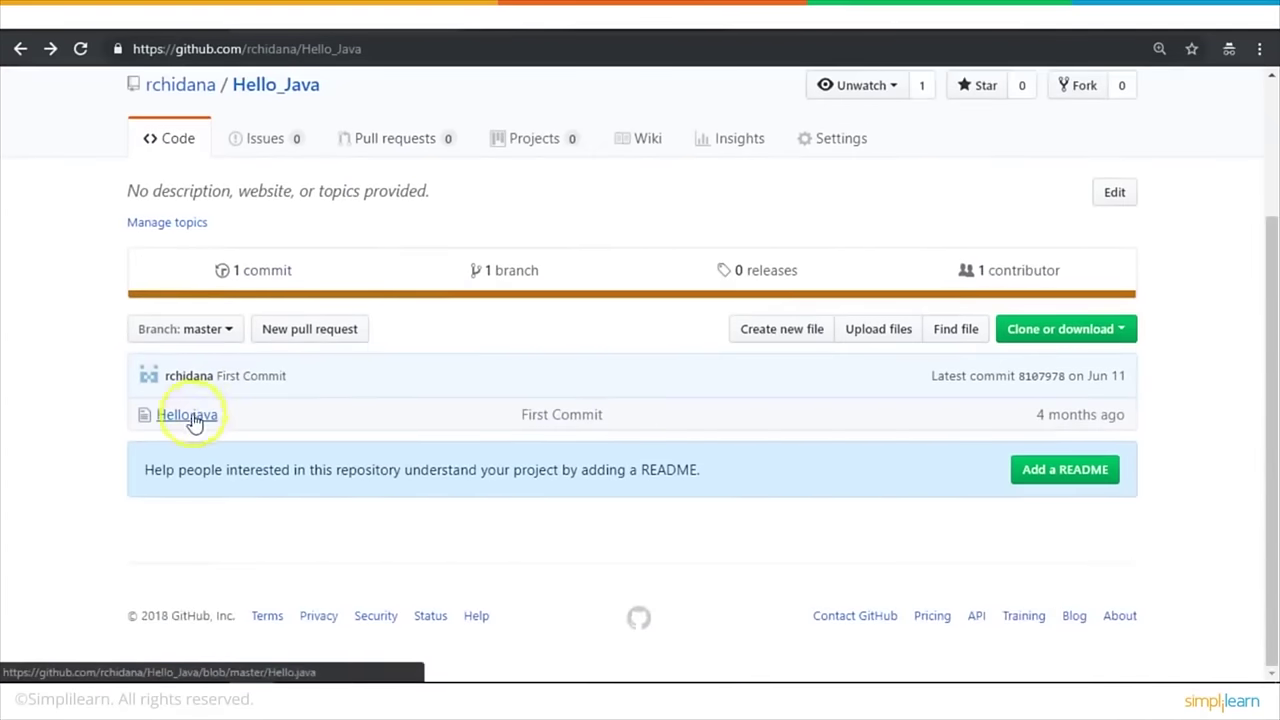
click(187, 415)
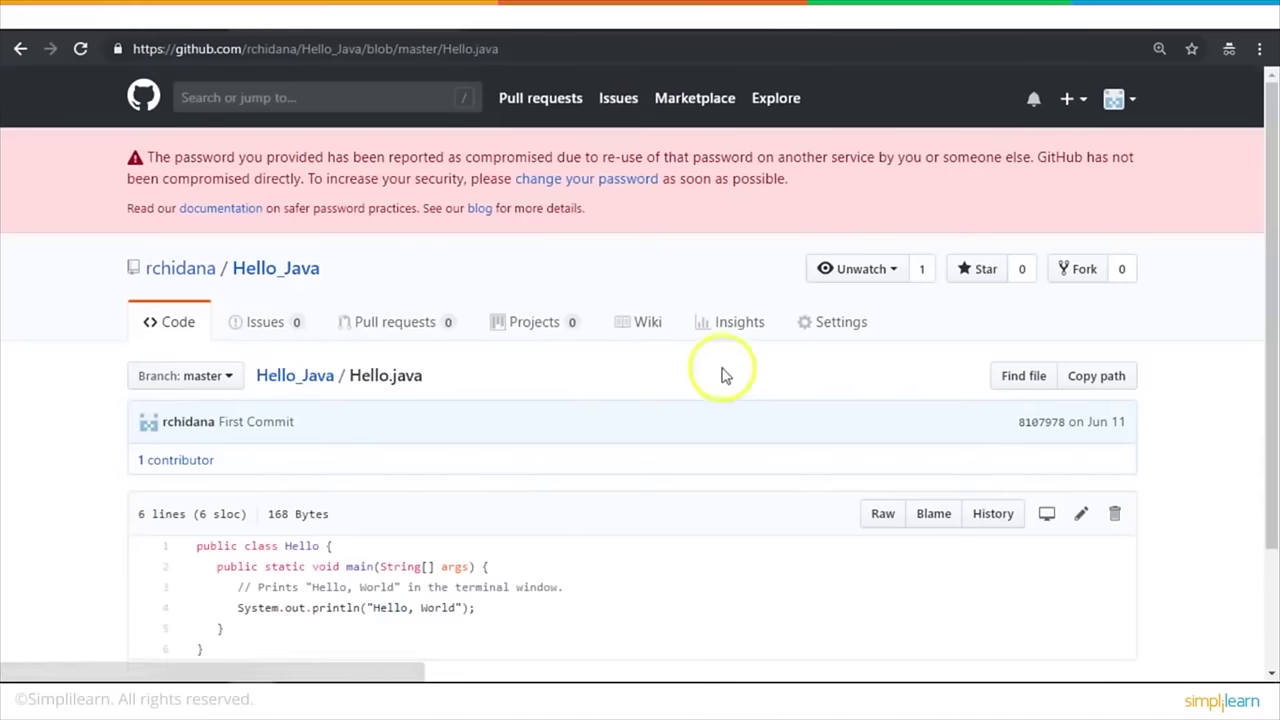
scroll(620, 466, down, 1)
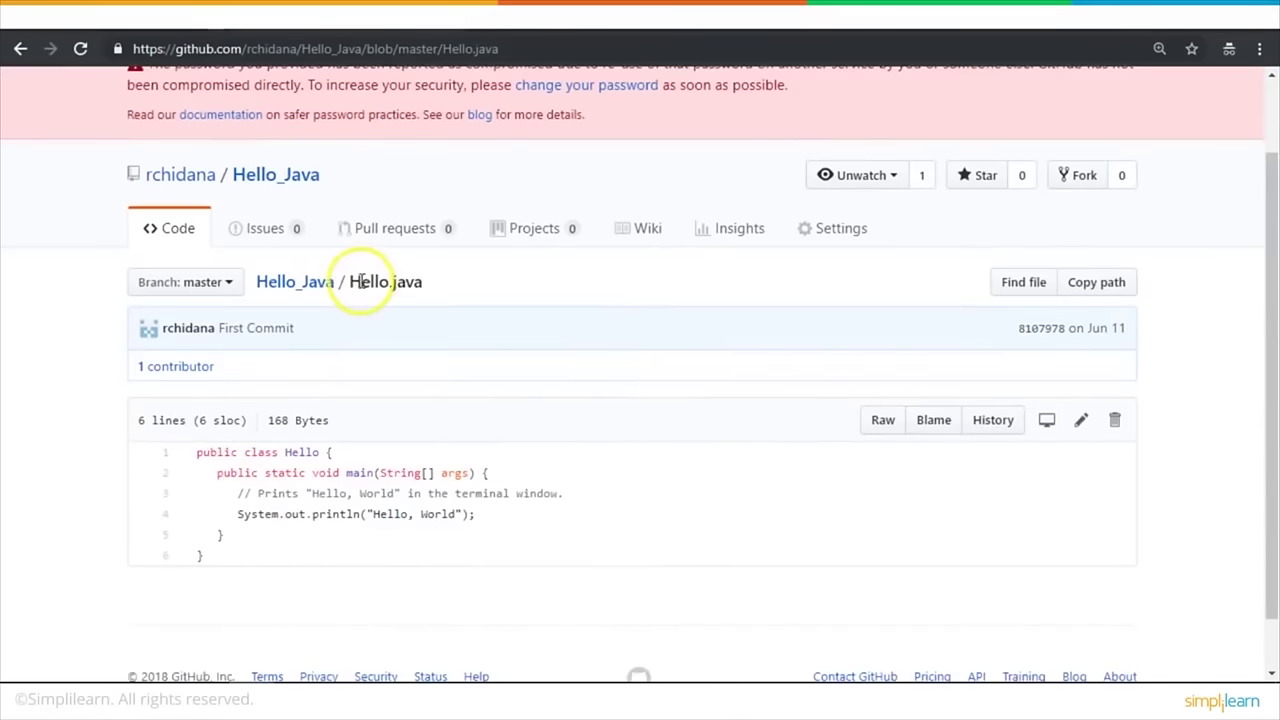
drag(345, 278, 463, 303)
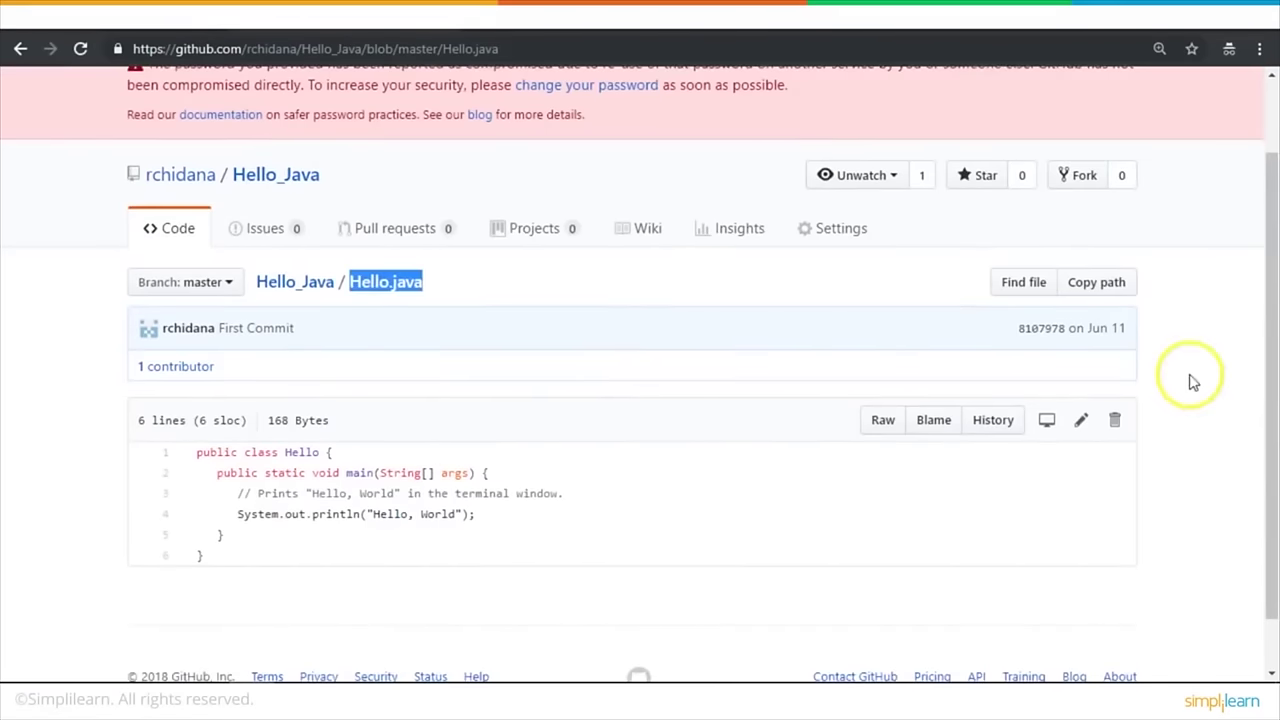
scroll(1187, 376, down, 1)
drag(237, 453, 500, 460)
scroll(500, 460, up, 3)
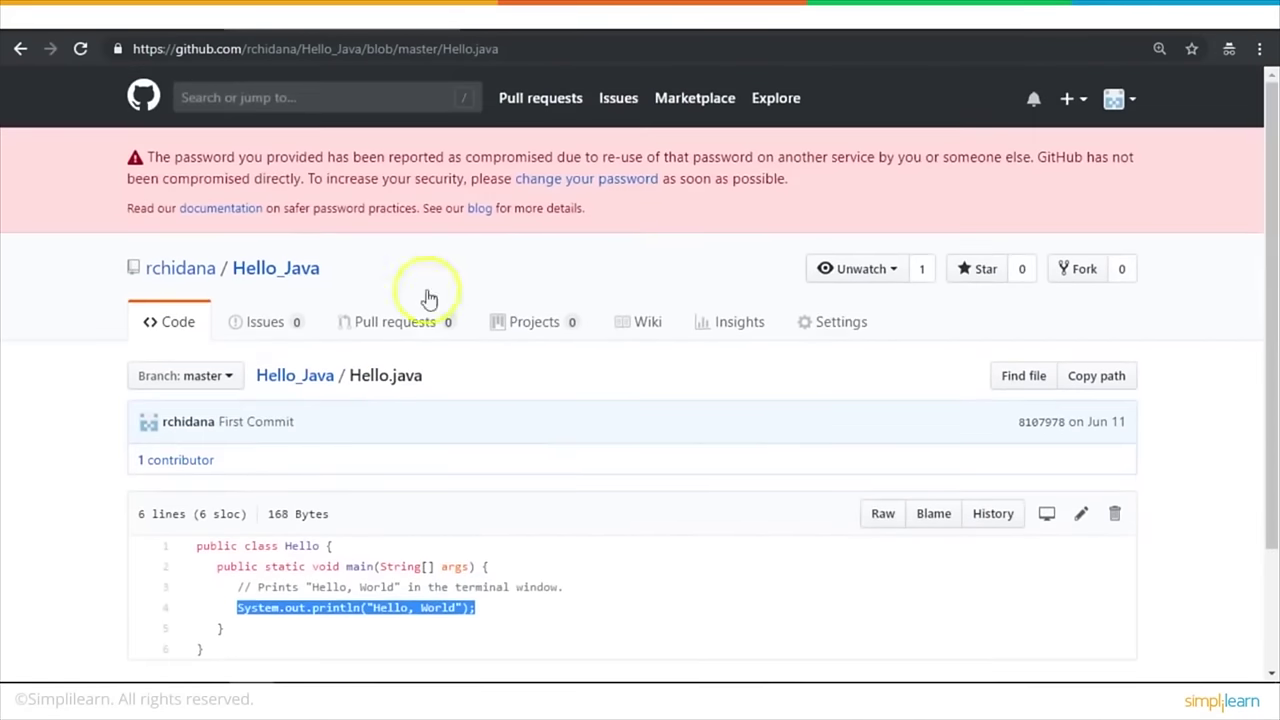
double_click(194, 49)
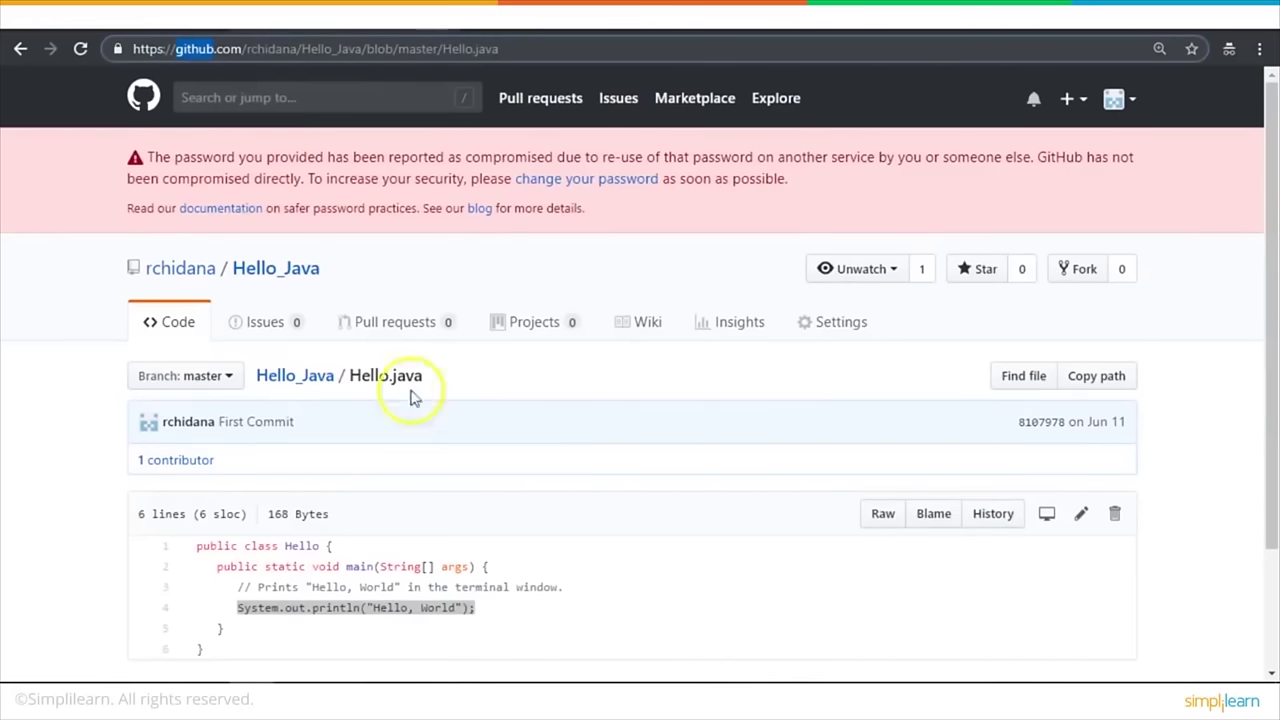
Step: Copy the Hello_Java repository's HTTPS clone URL and return to the Jenkins tab
click(300, 270)
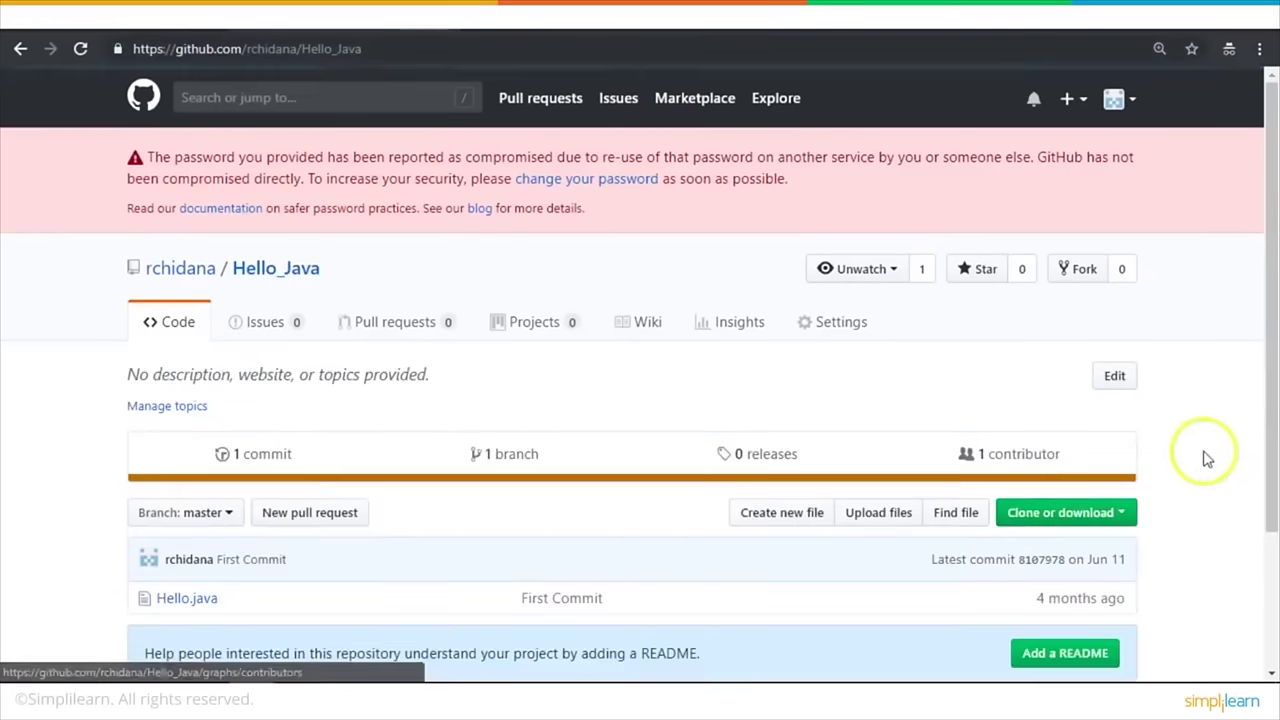
scroll(1209, 463, down, 2)
click(1115, 329)
click(1101, 385)
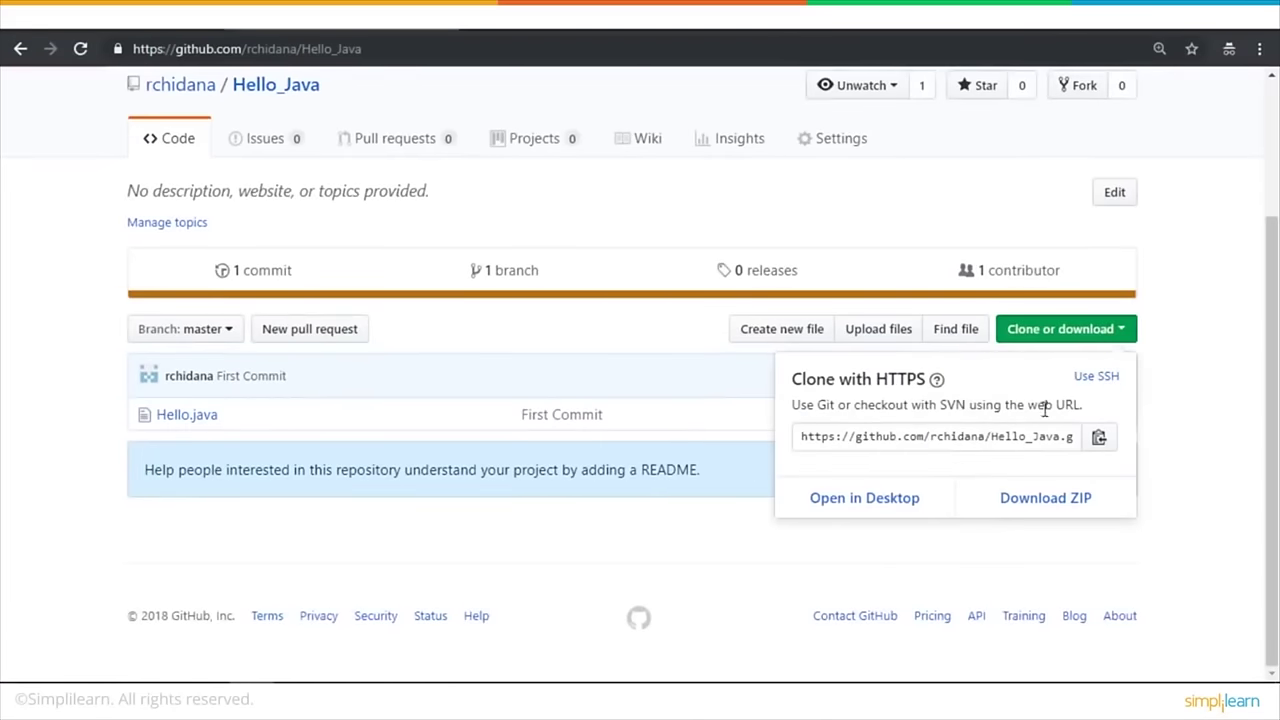
click(938, 436)
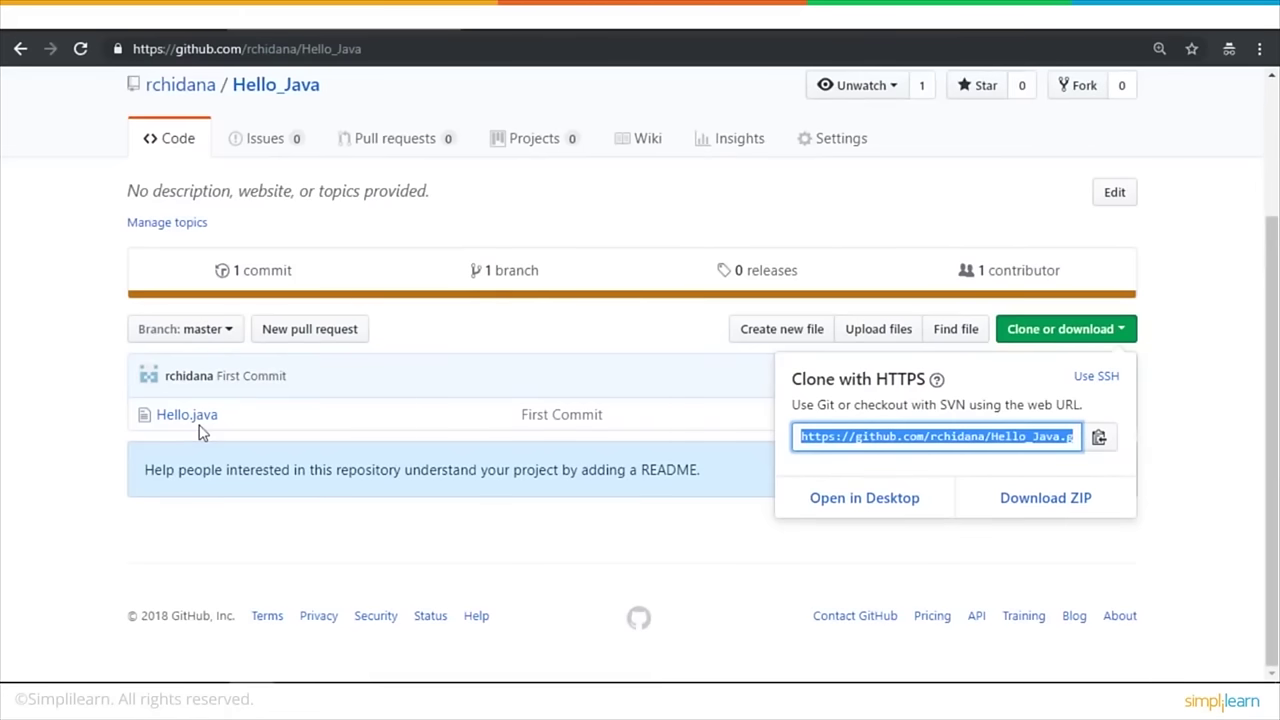
click(140, 45)
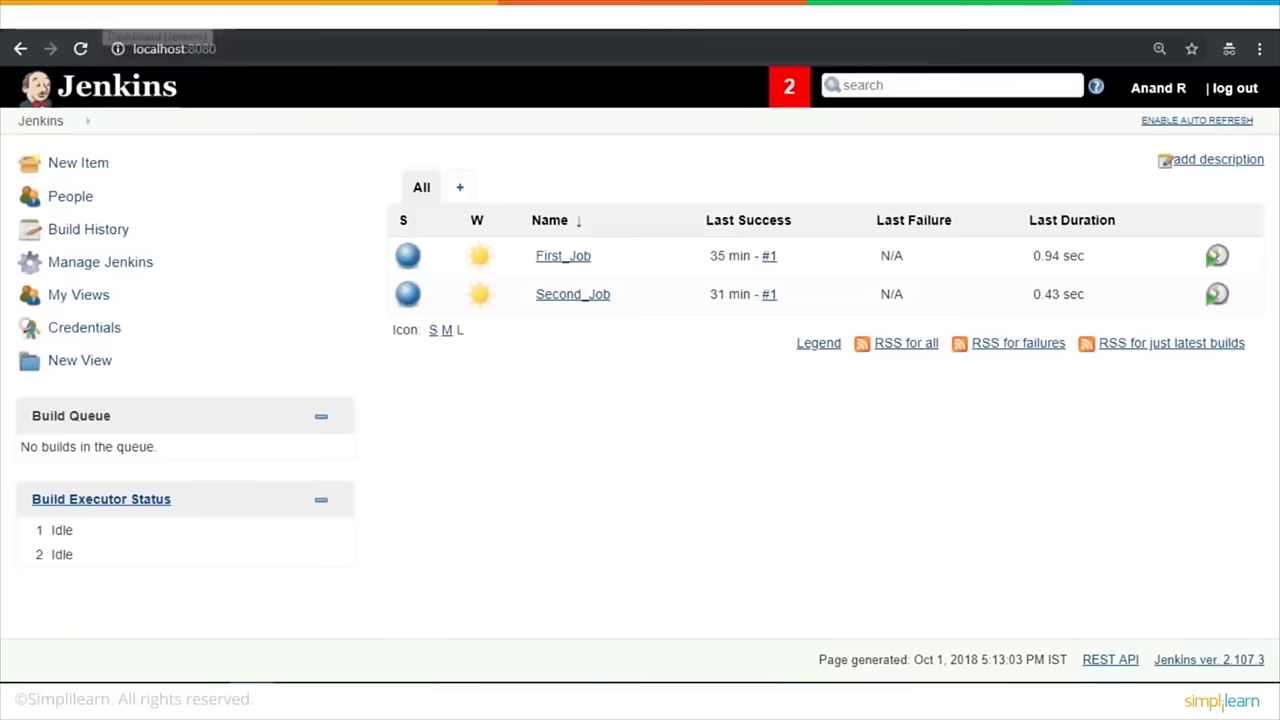
Step: Create a new freestyle project named Git_Job from the Jenkins dashboard
click(322, 24)
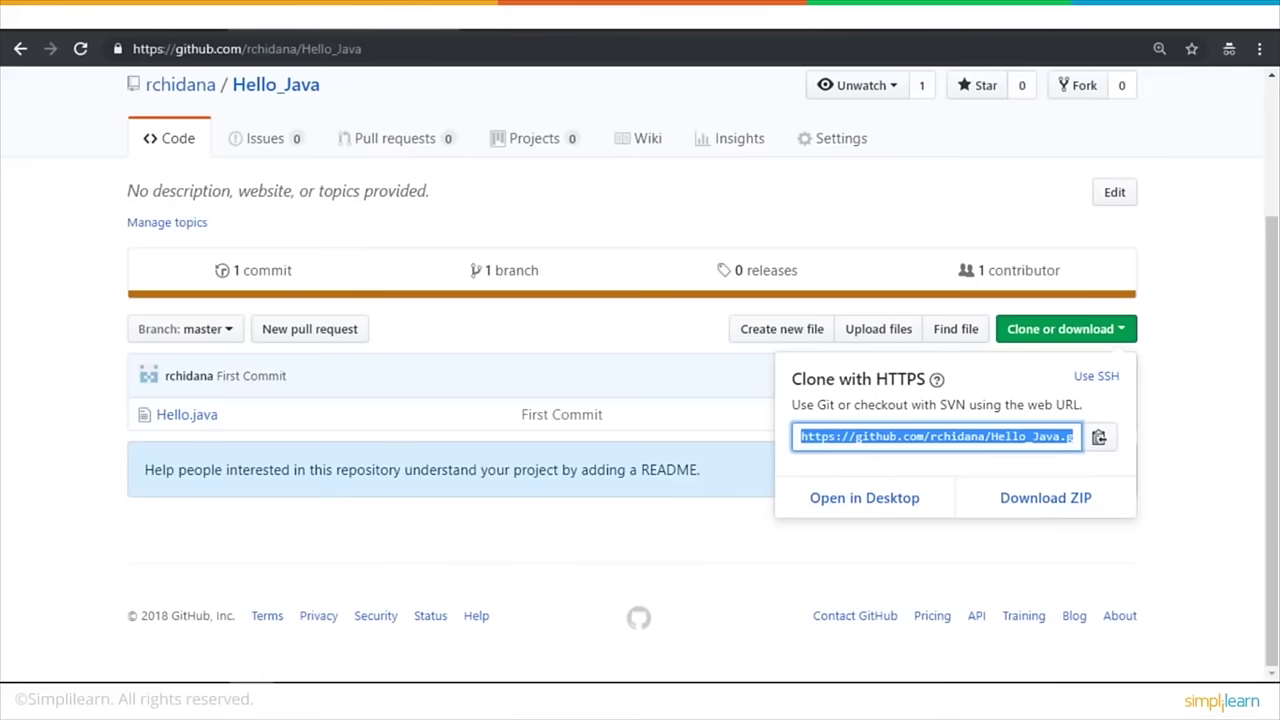
scroll(1231, 330, up, 2)
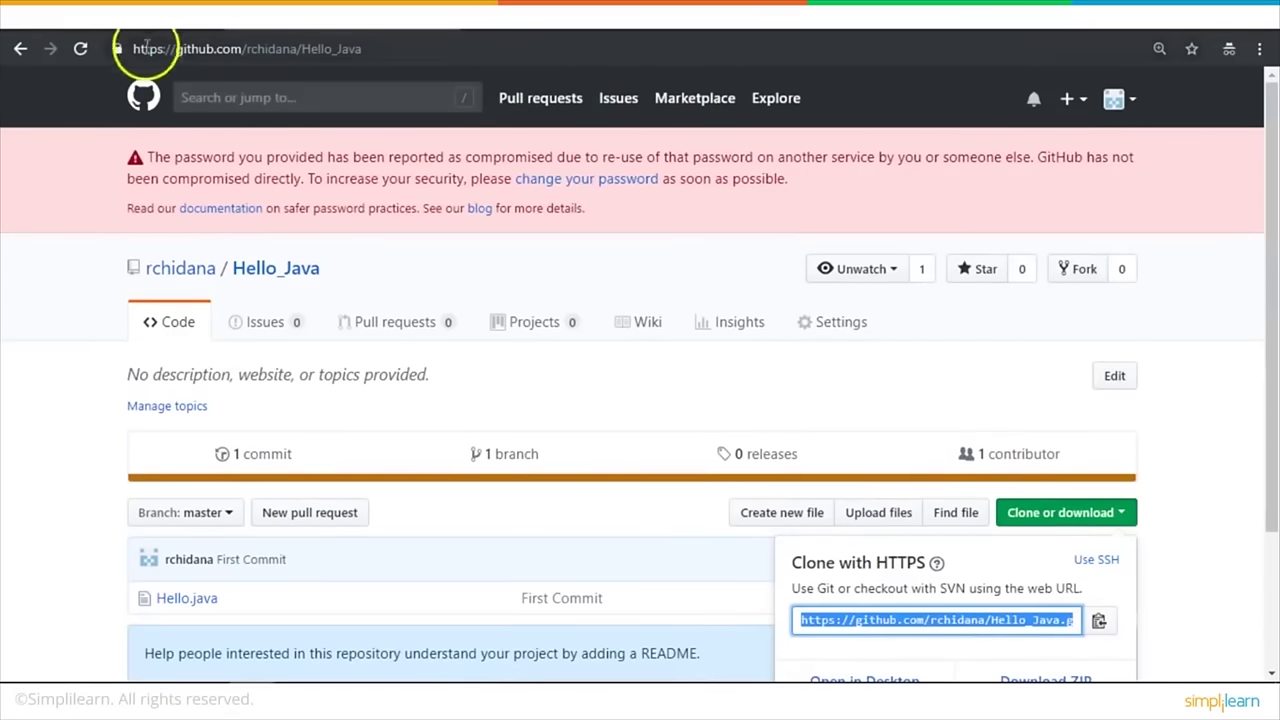
click(30, 20)
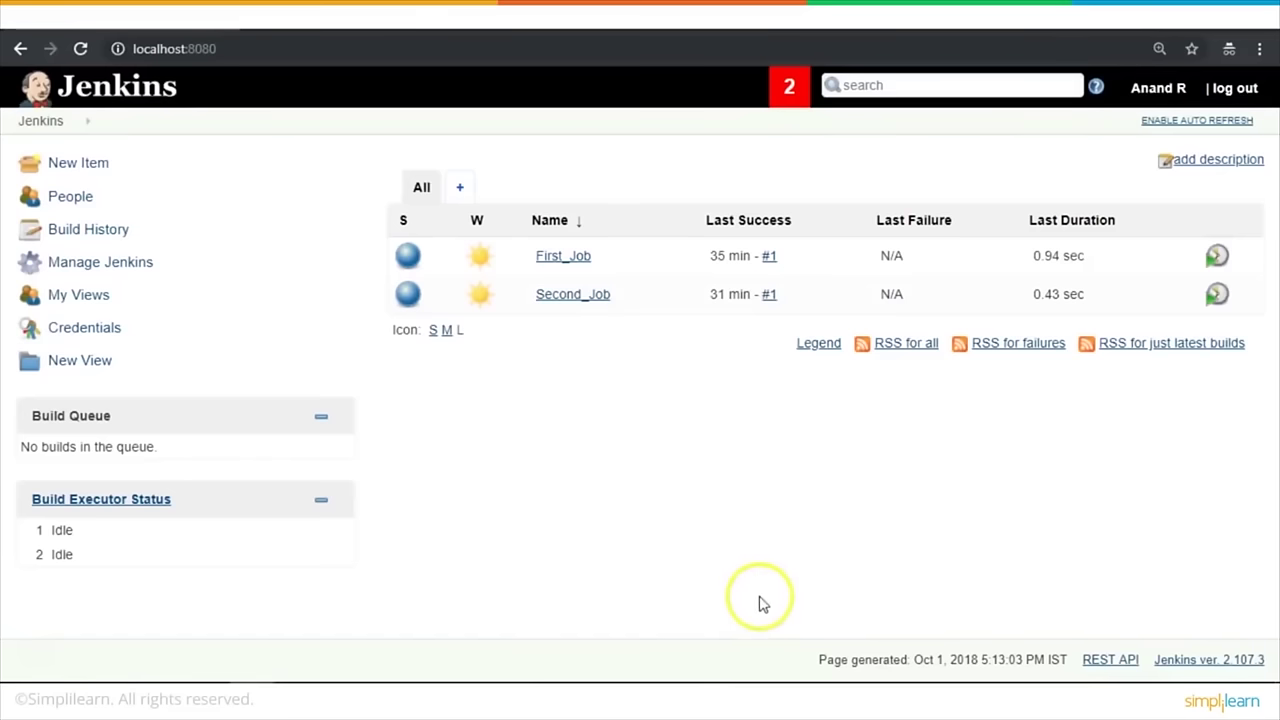
click(80, 163)
text(Git_Job)
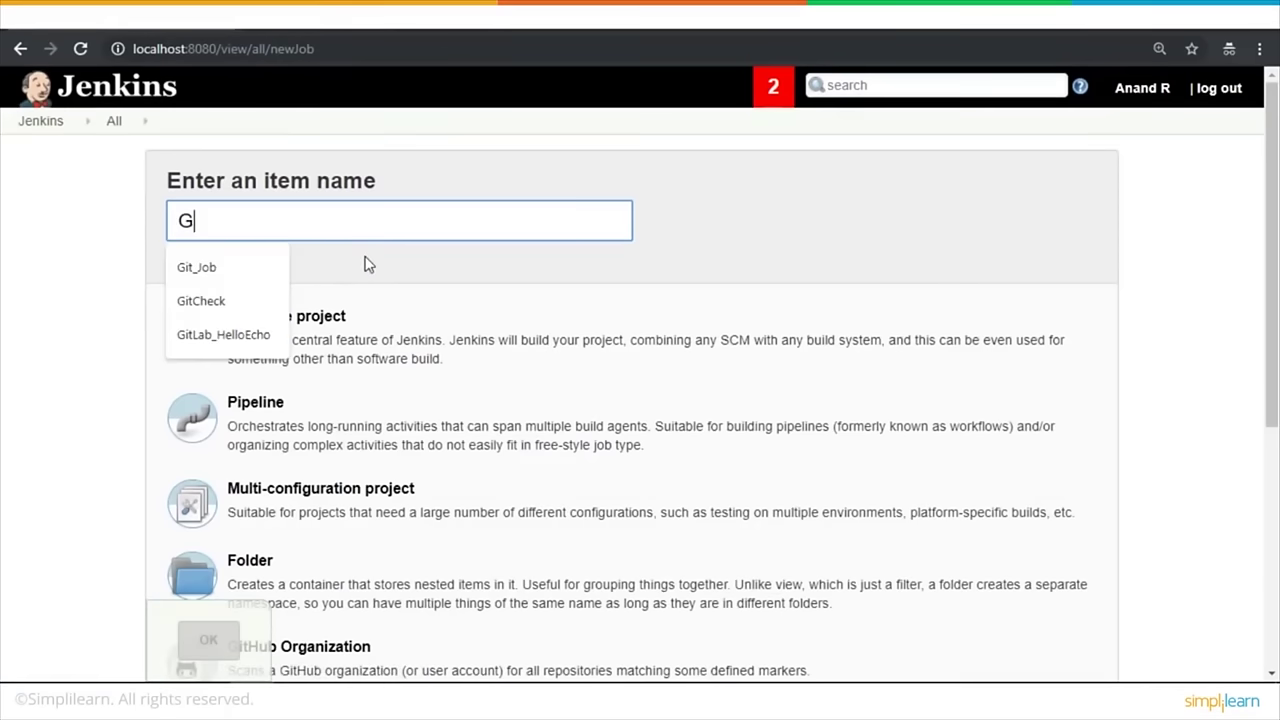
click(318, 332)
scroll(1237, 371, down, 3)
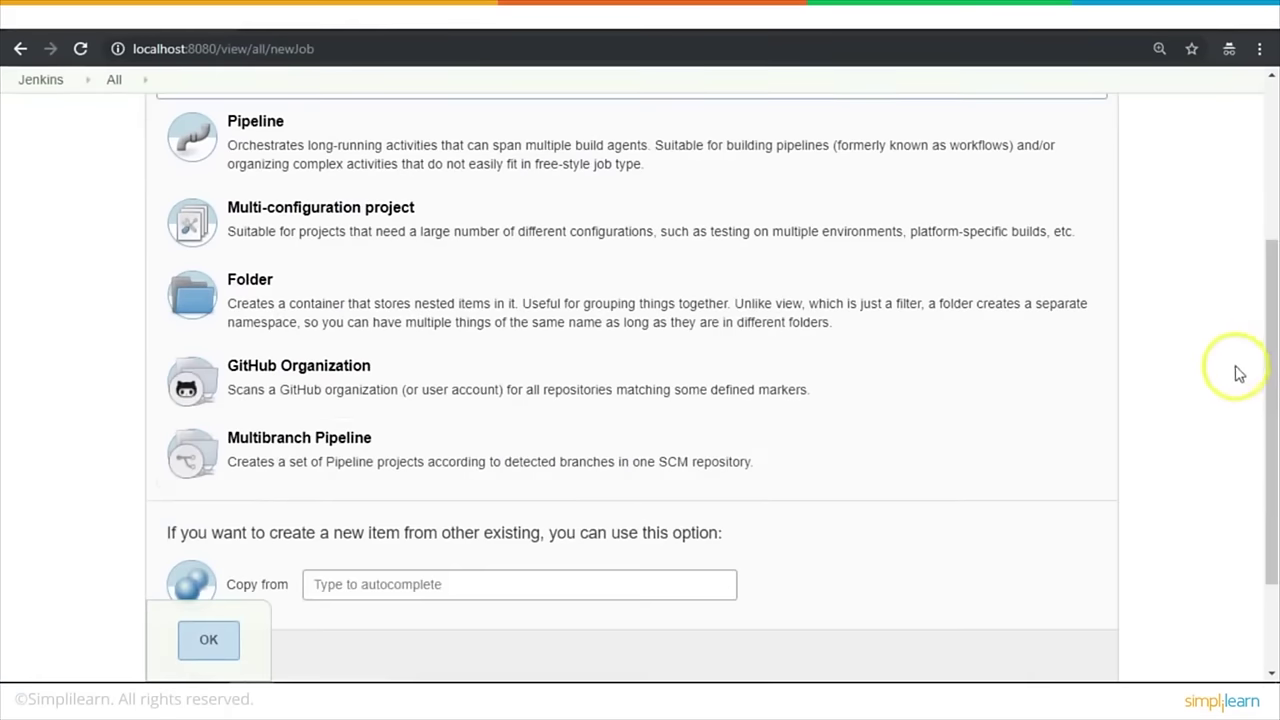
click(208, 638)
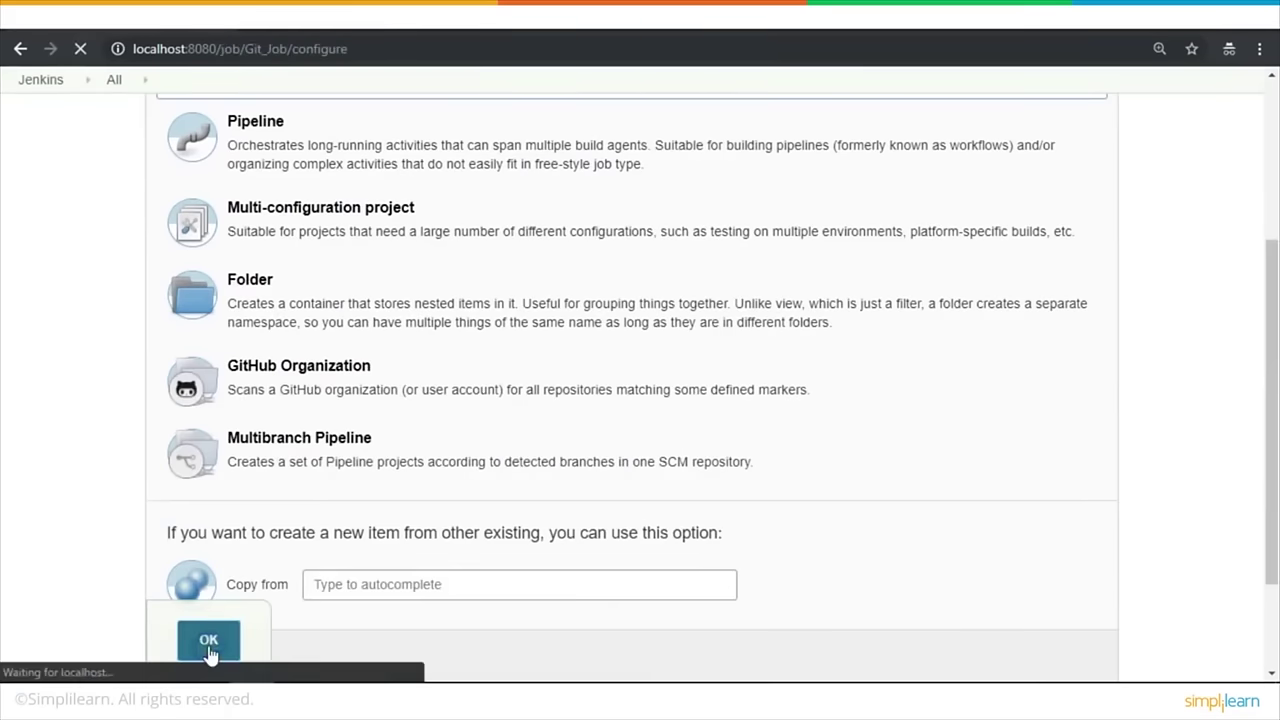
scroll(1262, 329, down, 2)
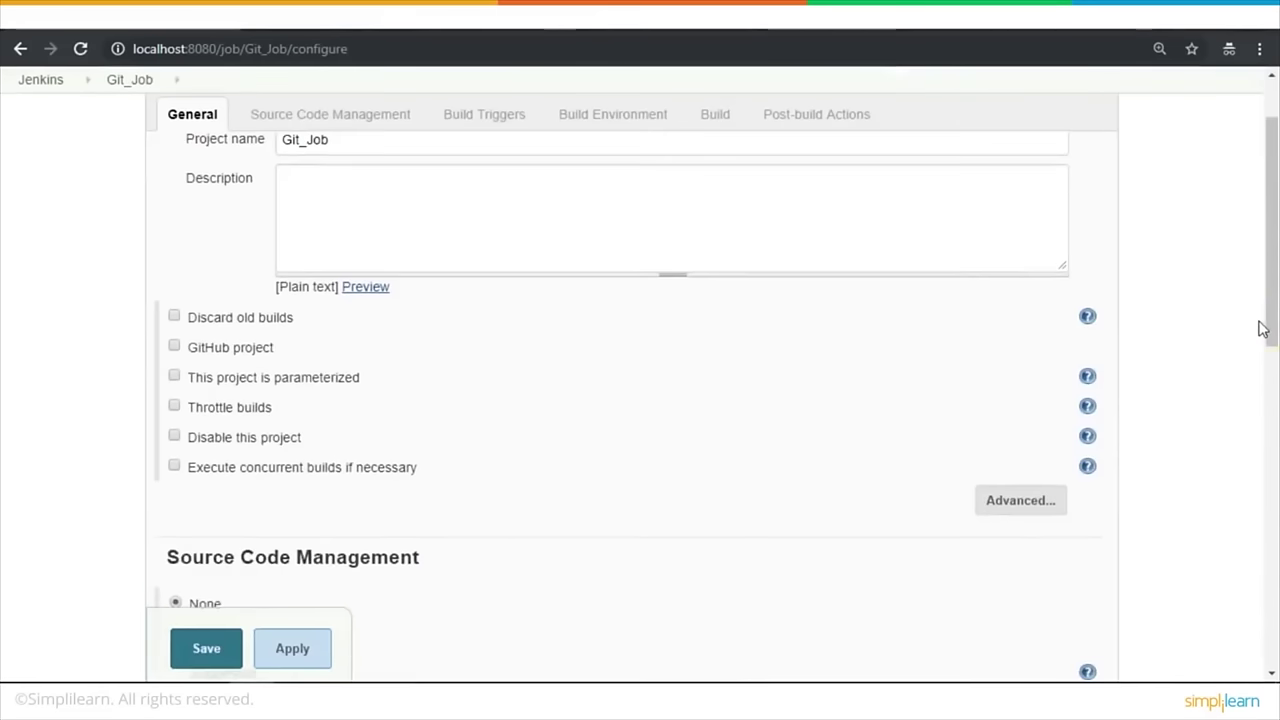
Step: Select Git as Git_Job's source code management
scroll(1262, 329, down, 2)
drag(297, 277, 419, 291)
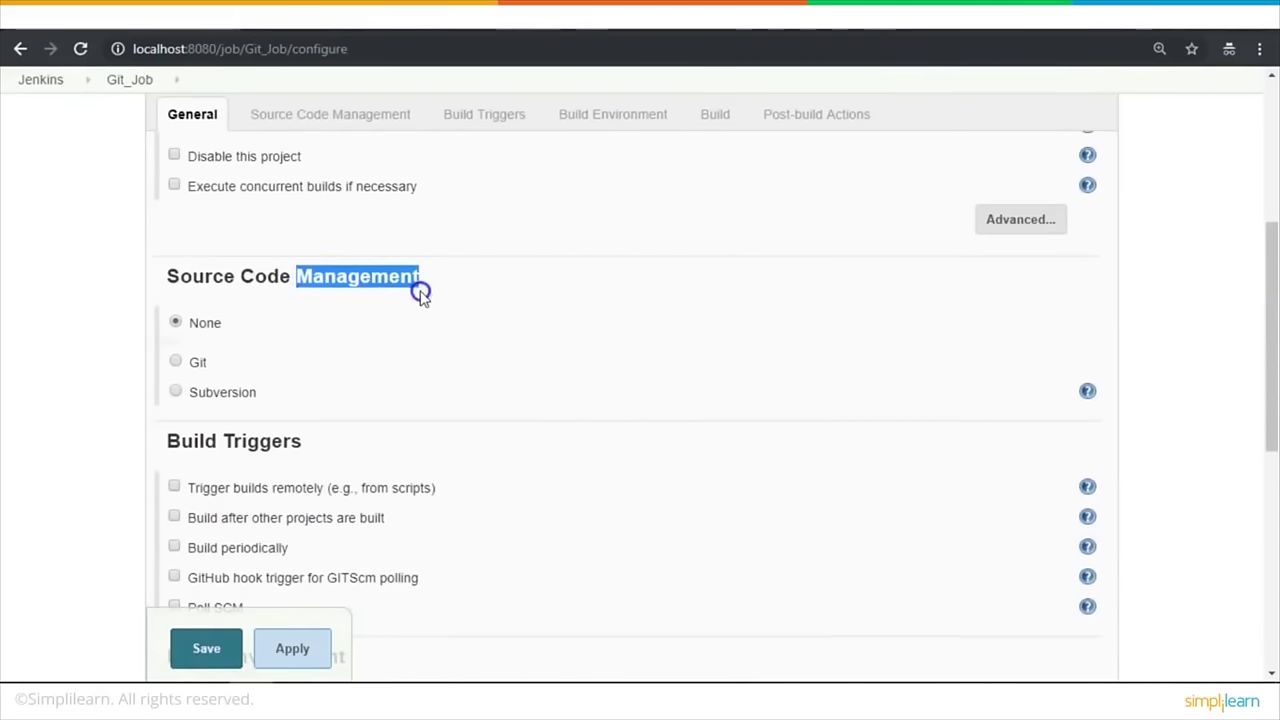
scroll(1180, 300, up, 3)
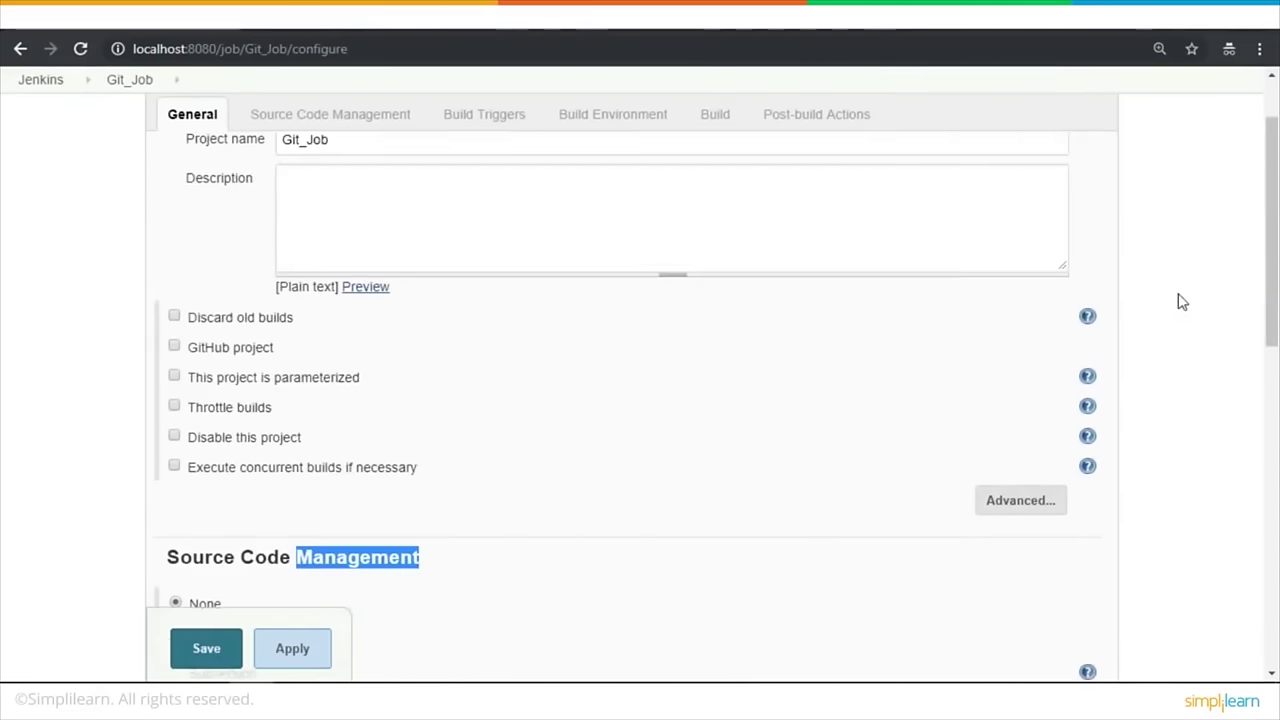
scroll(1180, 300, up, 1)
scroll(1180, 300, down, 3)
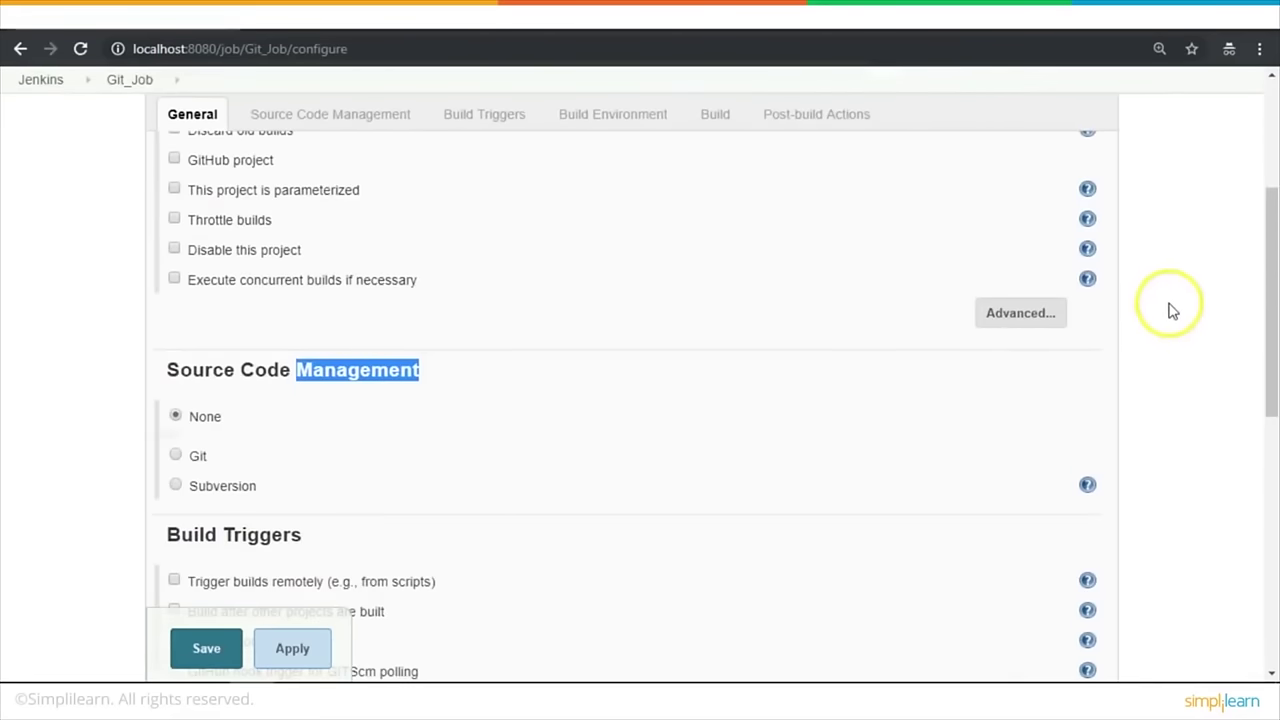
scroll(1172, 311, down, 2)
scroll(1172, 311, up, 1)
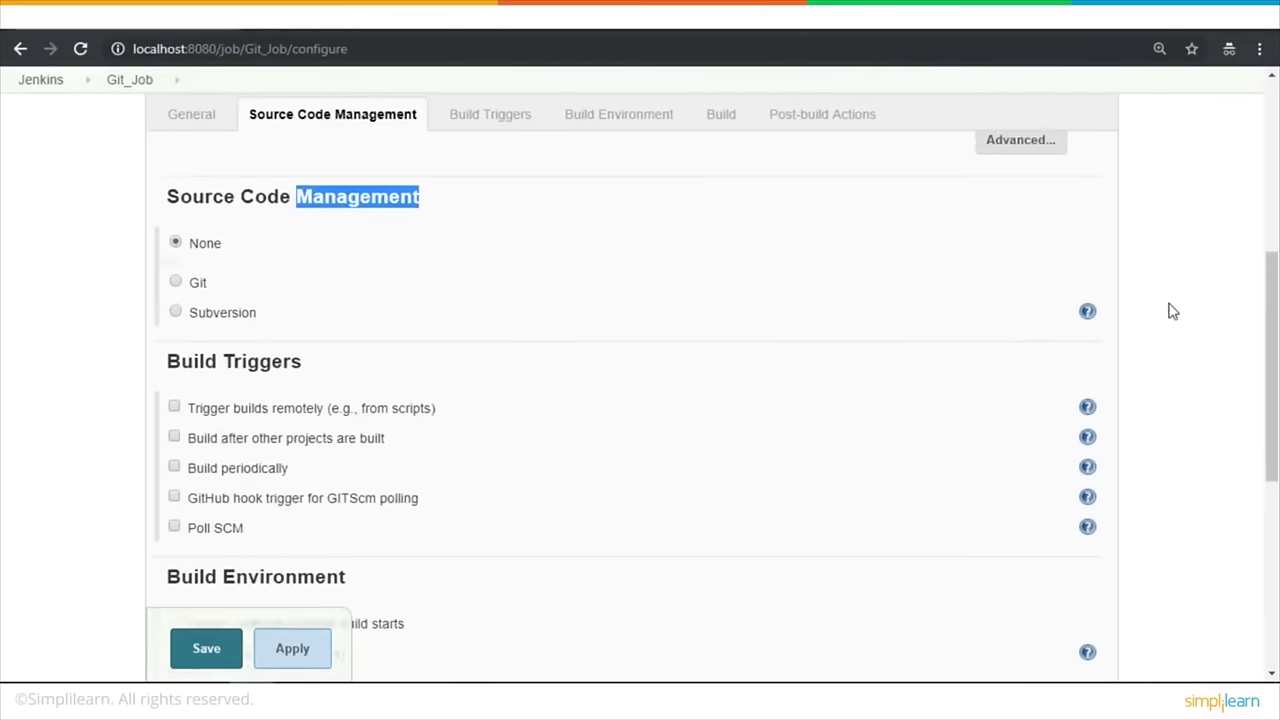
scroll(1172, 311, up, 1)
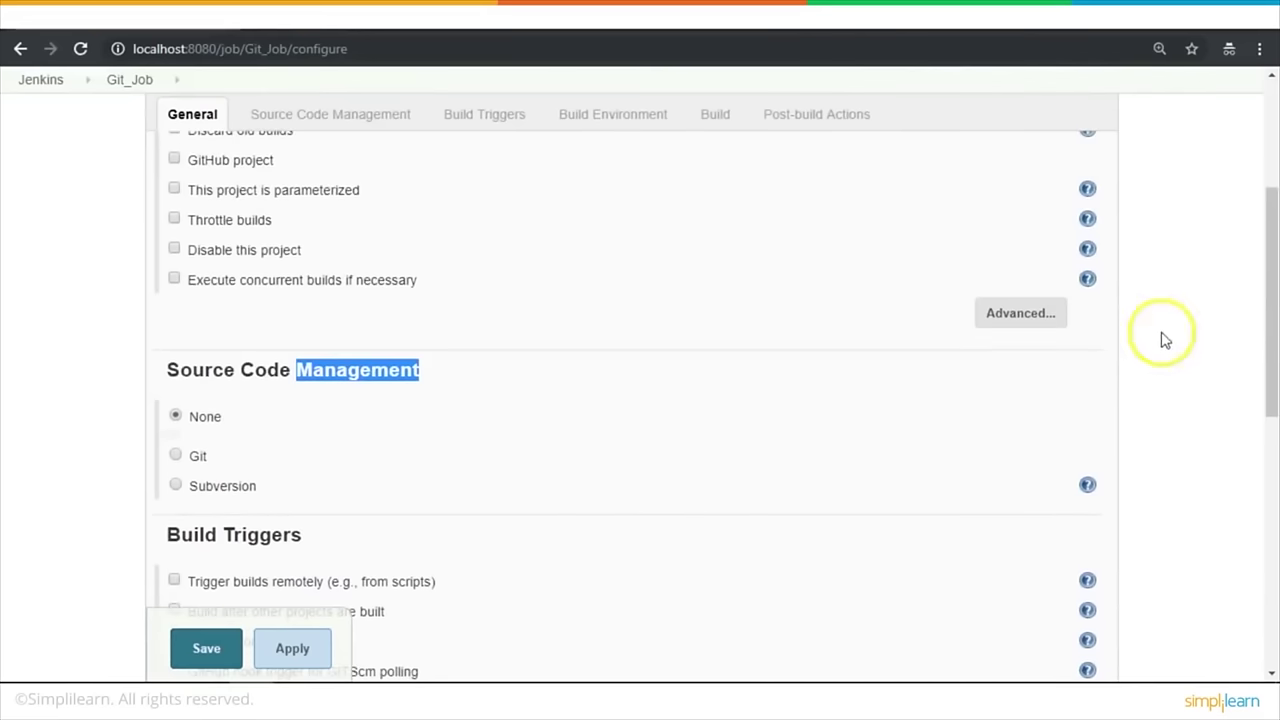
click(177, 456)
scroll(871, 391, down, 2)
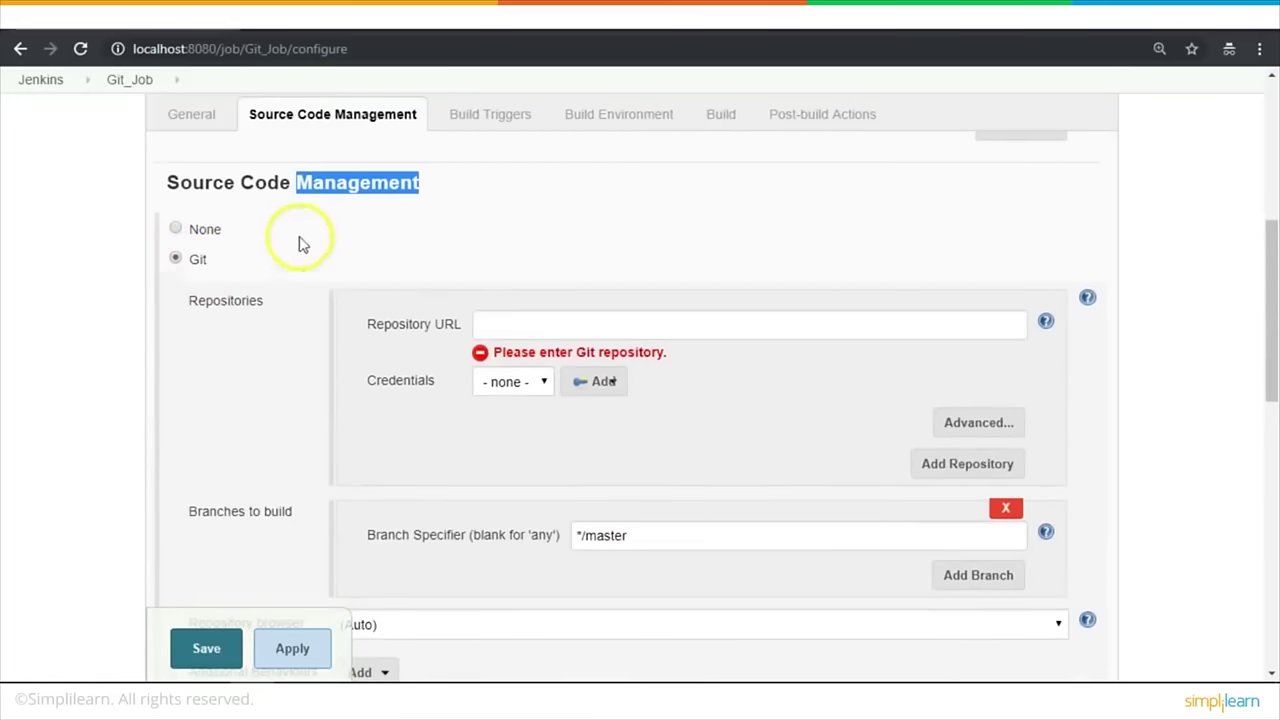
scroll(328, 271, down, 3)
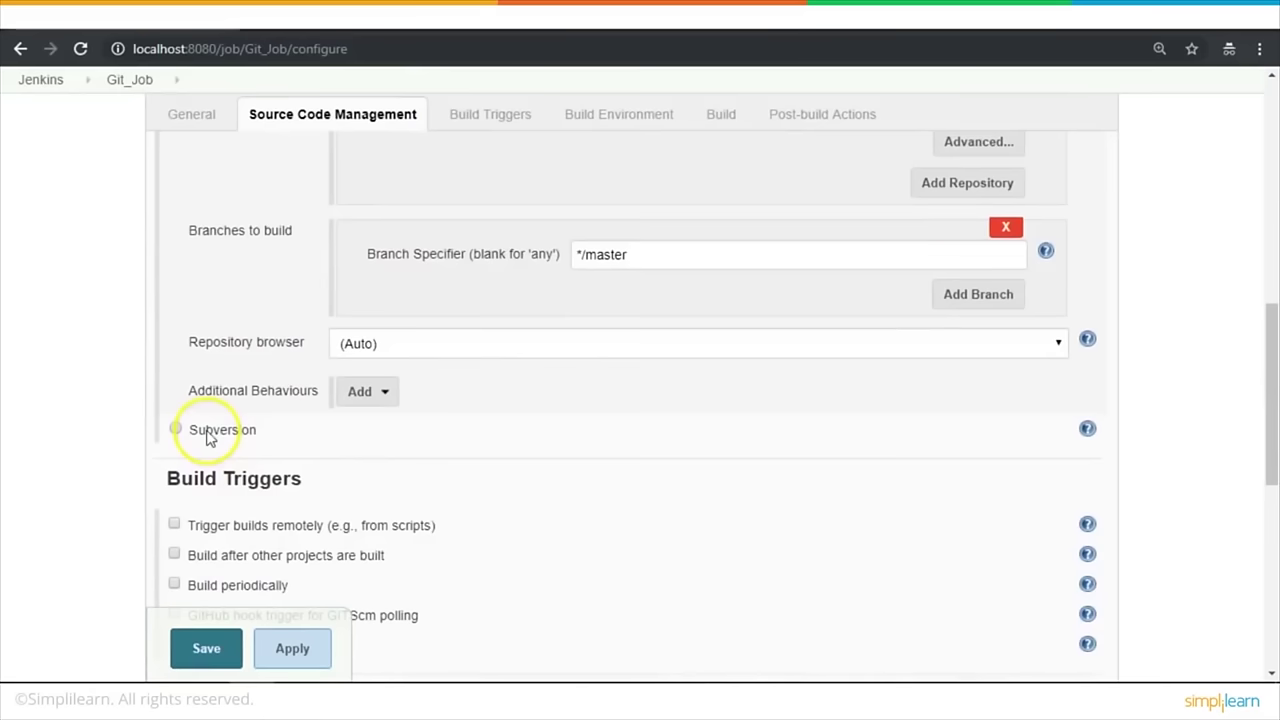
scroll(1178, 297, up, 4)
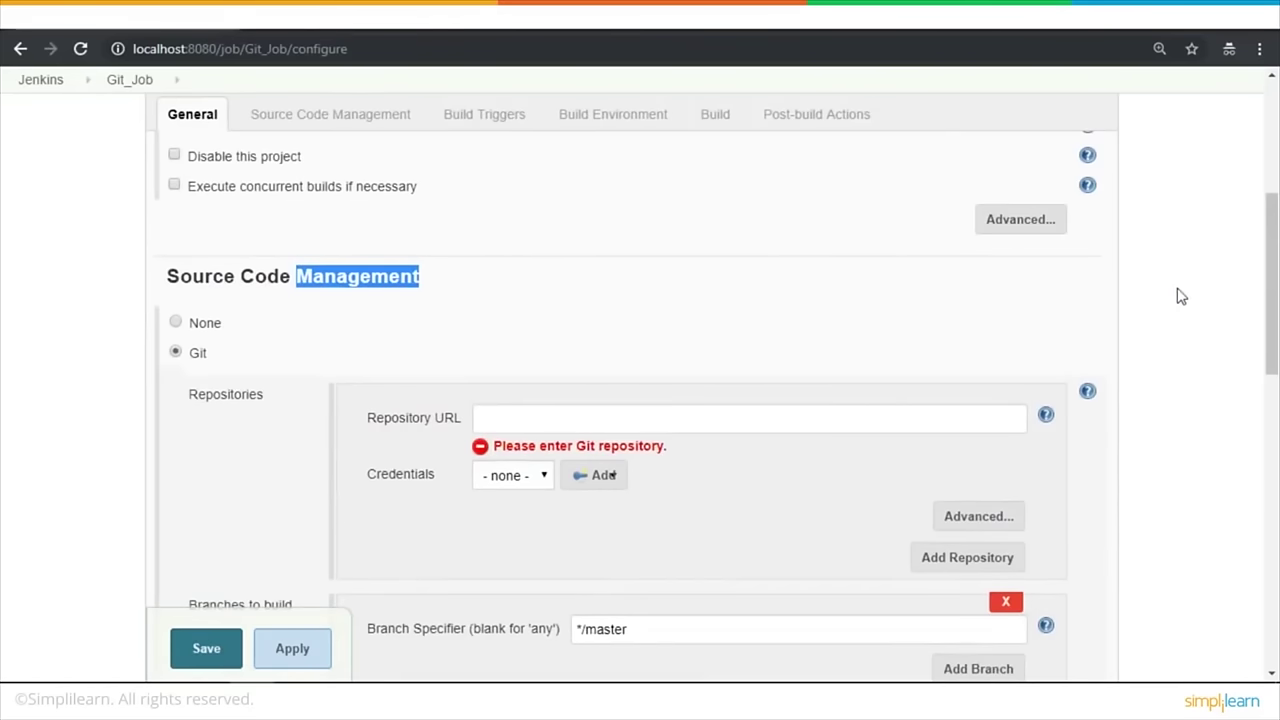
scroll(1178, 297, down, 2)
scroll(1178, 297, up, 1)
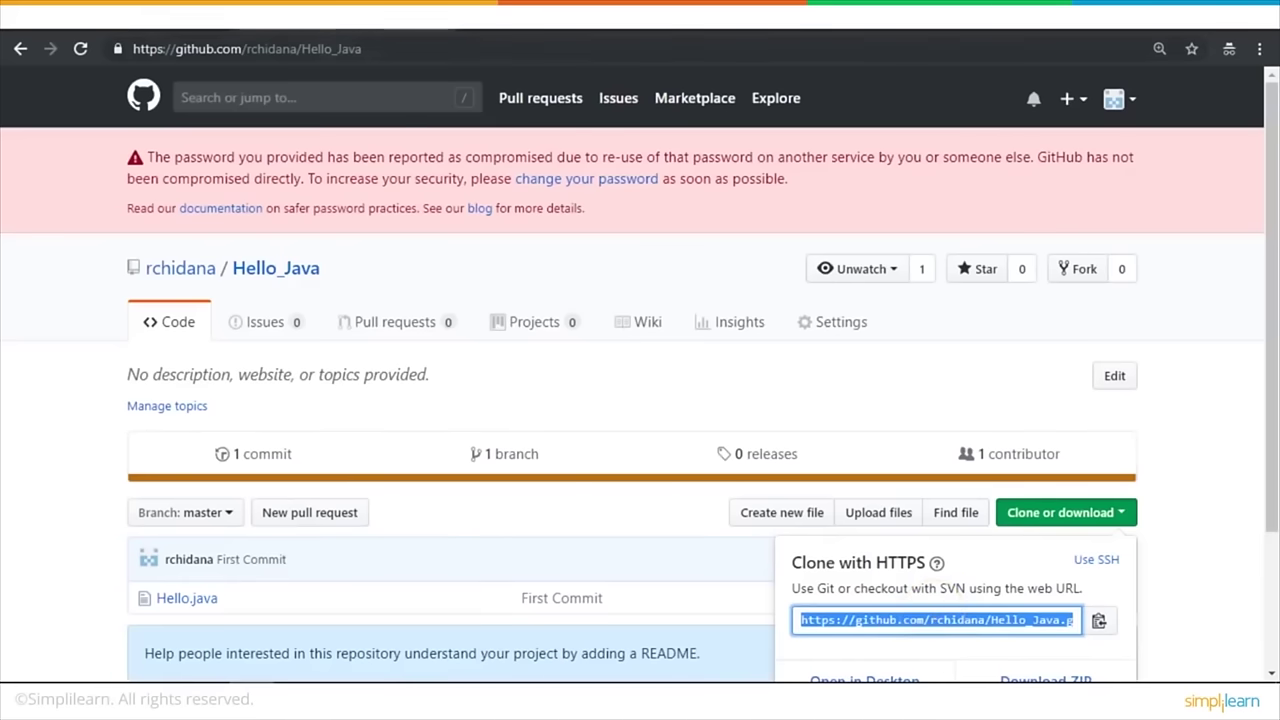
click(176, 28)
Step: Paste the Hello_Java.git clone URL as Repository URL and start adding a credential
click(543, 313)
text(https://github.com/rchidana/Hello_Java.git)
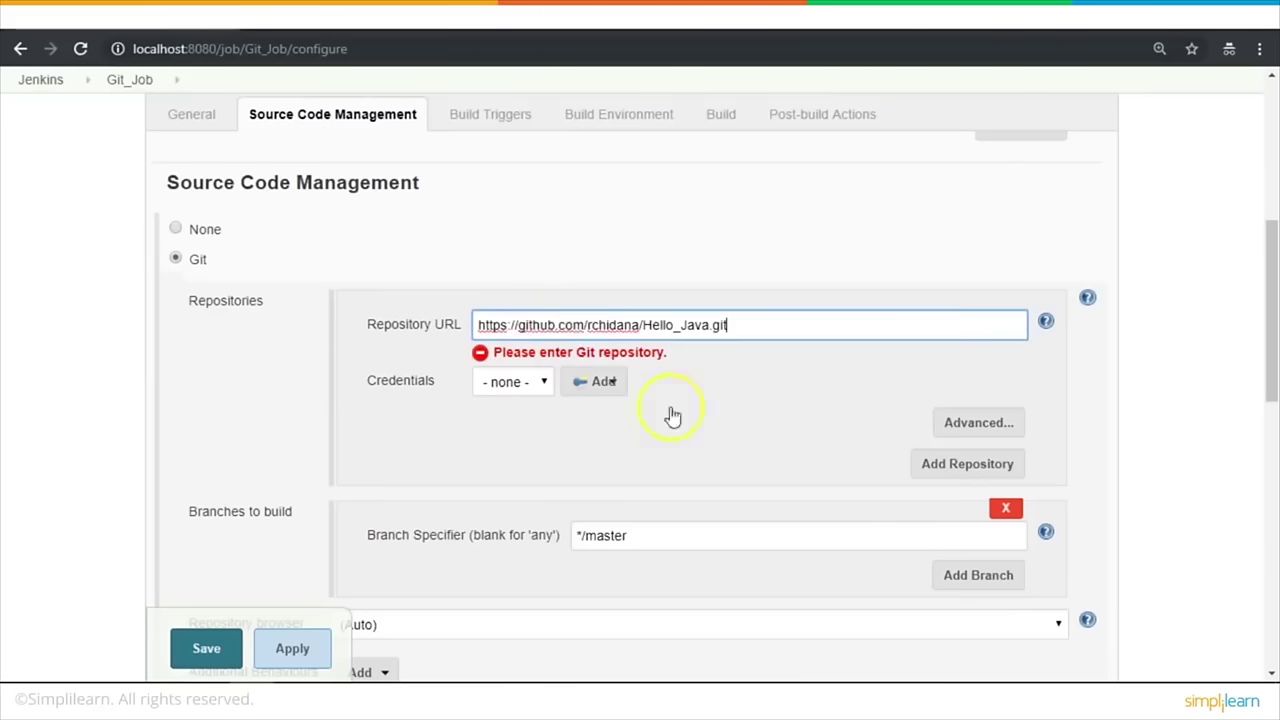
scroll(1196, 302, down, 1)
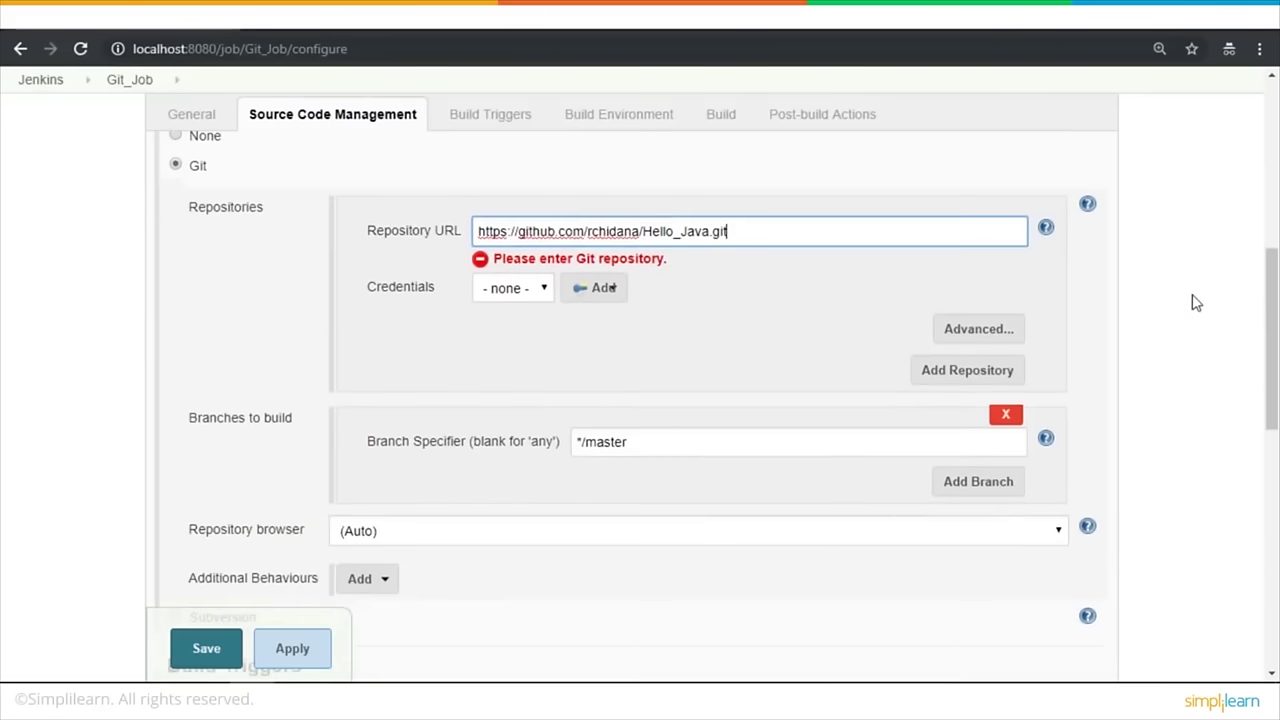
key(BackSpace)
text(t)
key(Tab)
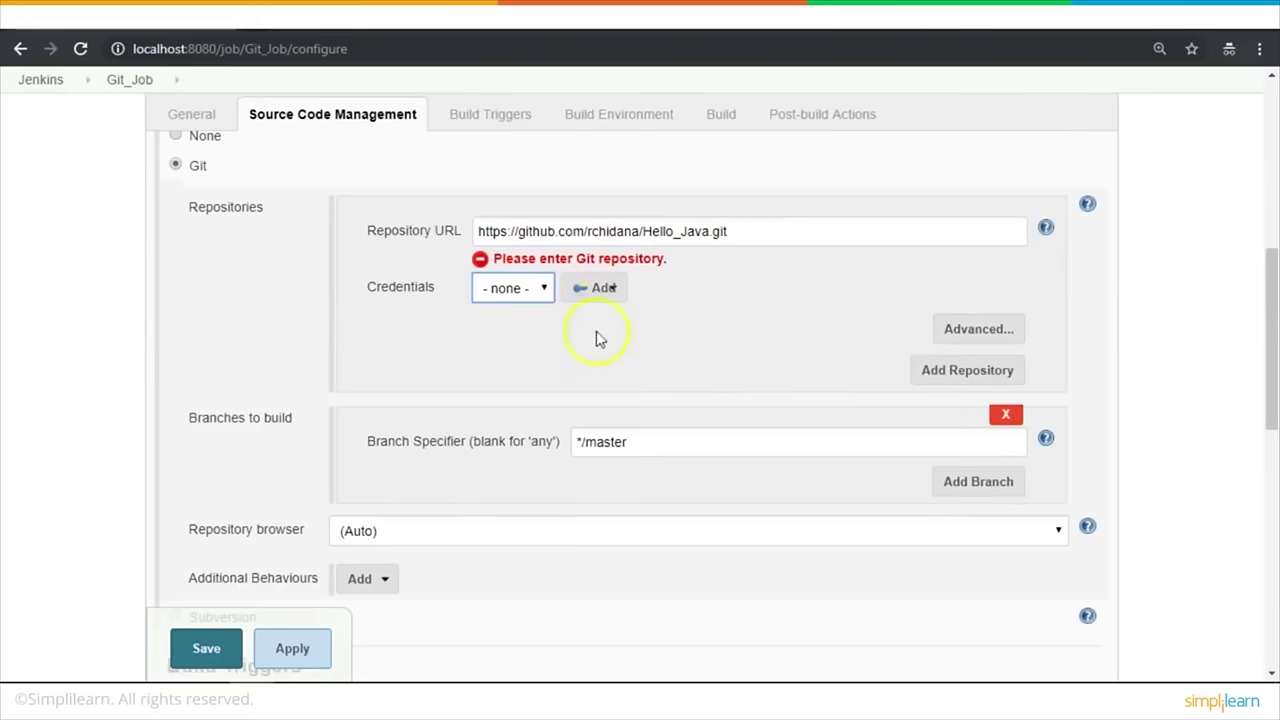
click(534, 287)
click(714, 286)
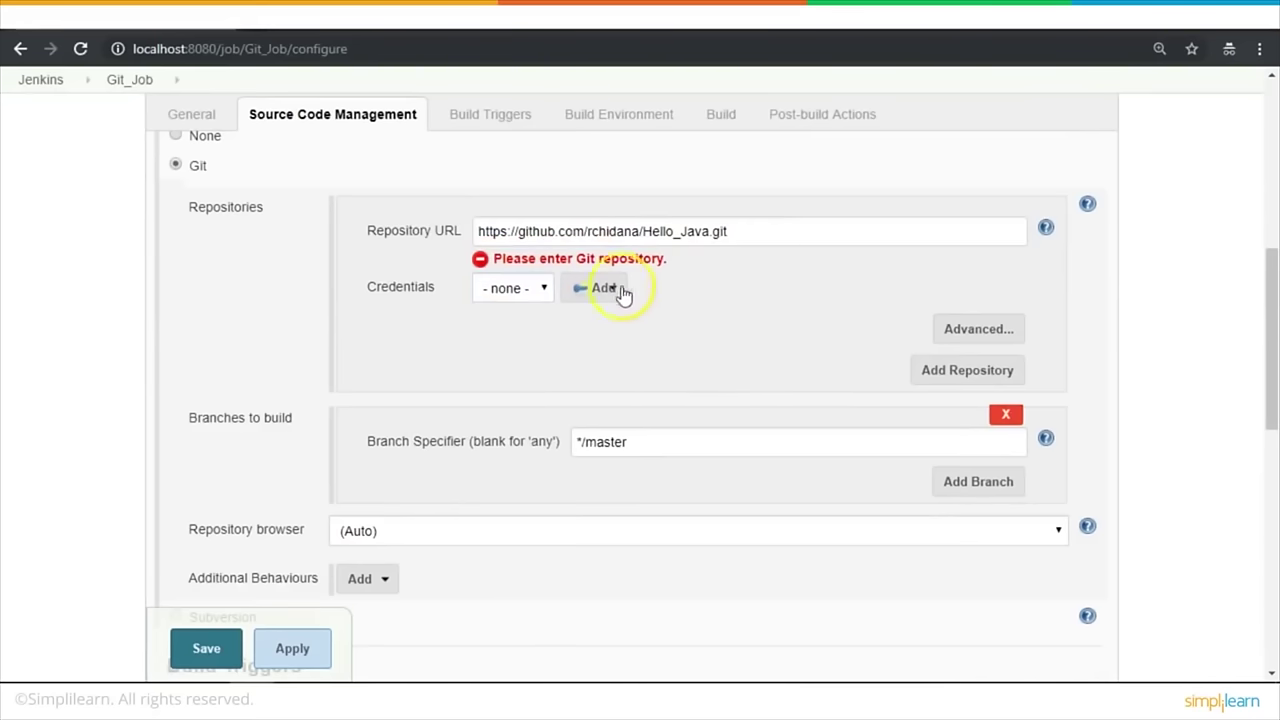
click(600, 287)
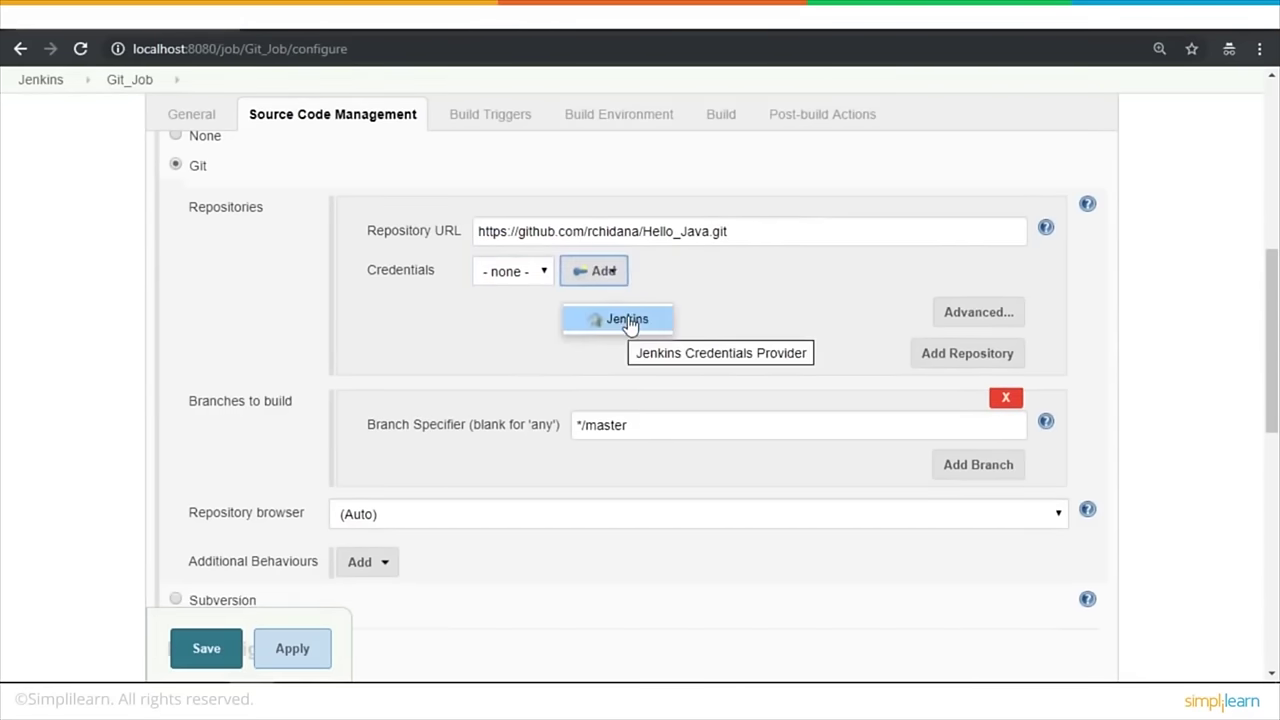
Step: Add a Jenkins username-and-password credential for the GitHub account and select it for the repository
click(626, 319)
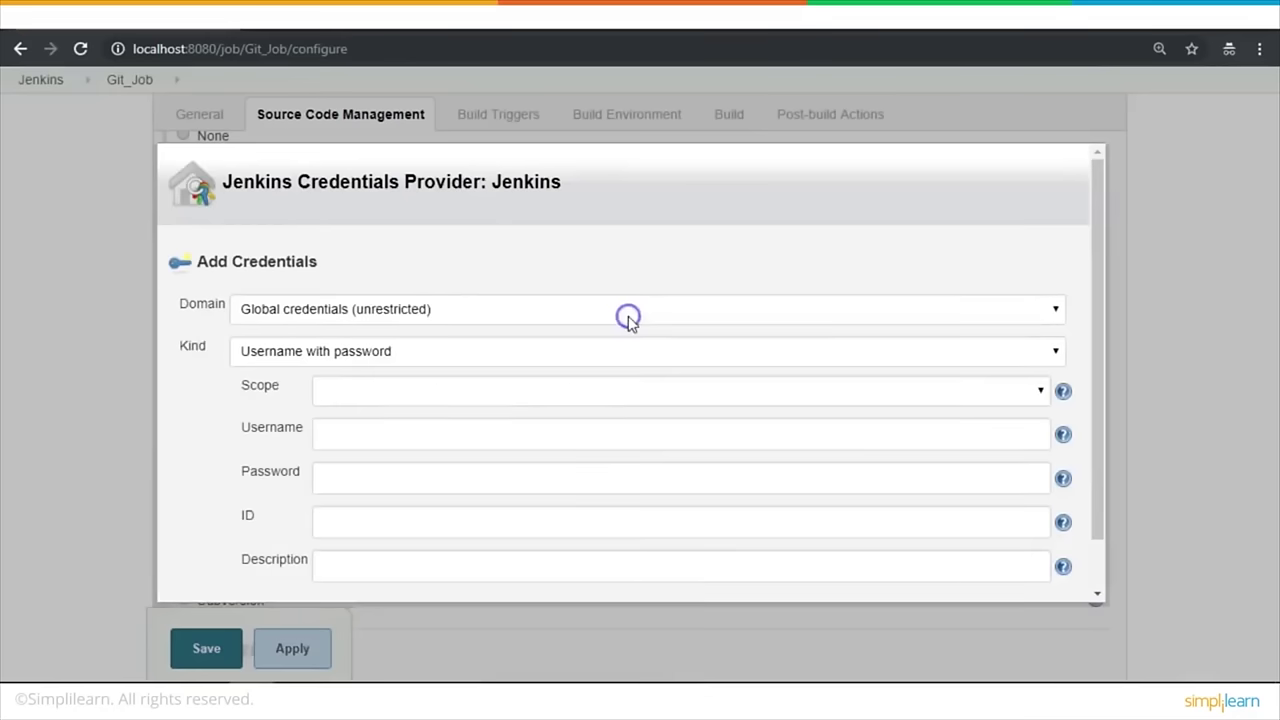
click(497, 430)
click(443, 476)
click(444, 476)
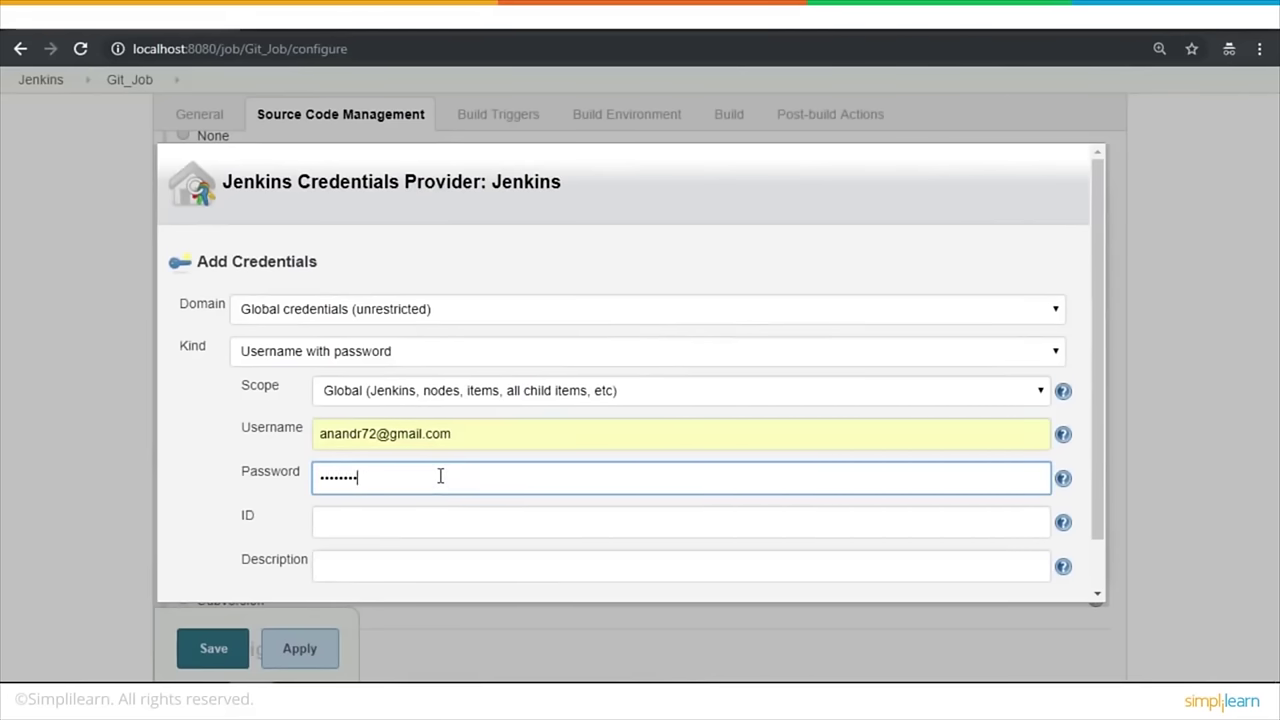
scroll(1084, 355, down, 1)
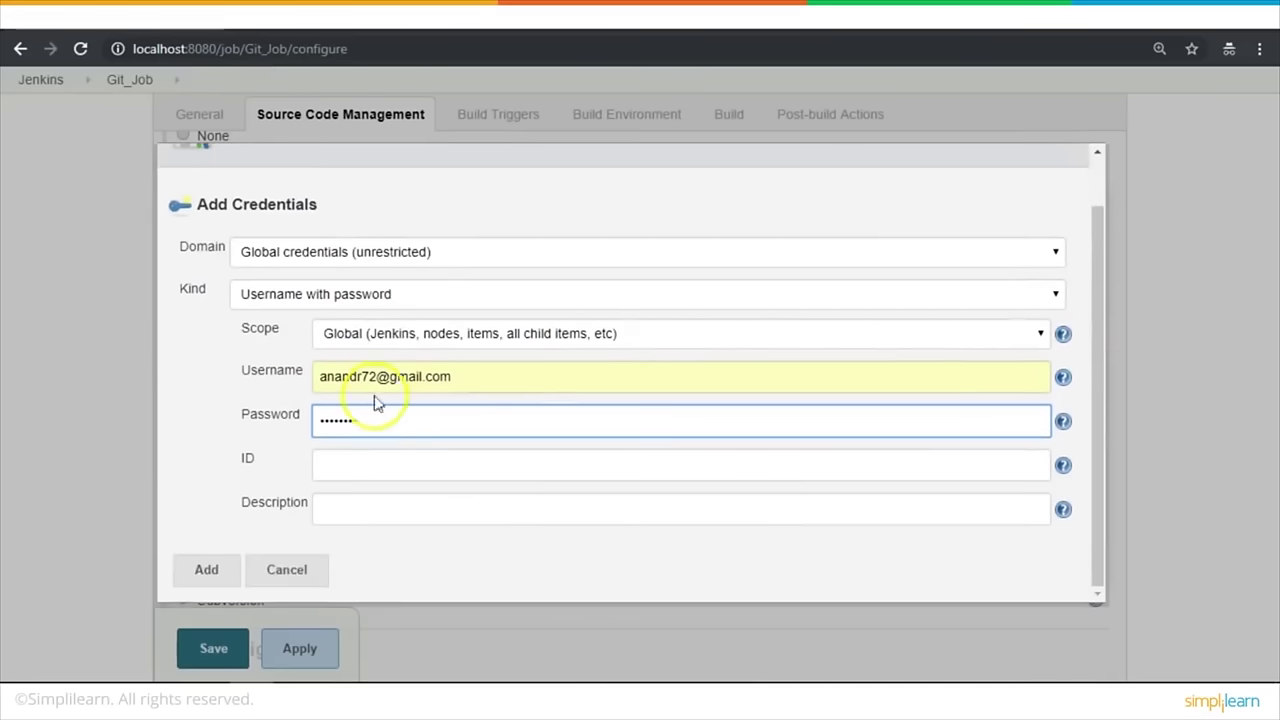
click(205, 570)
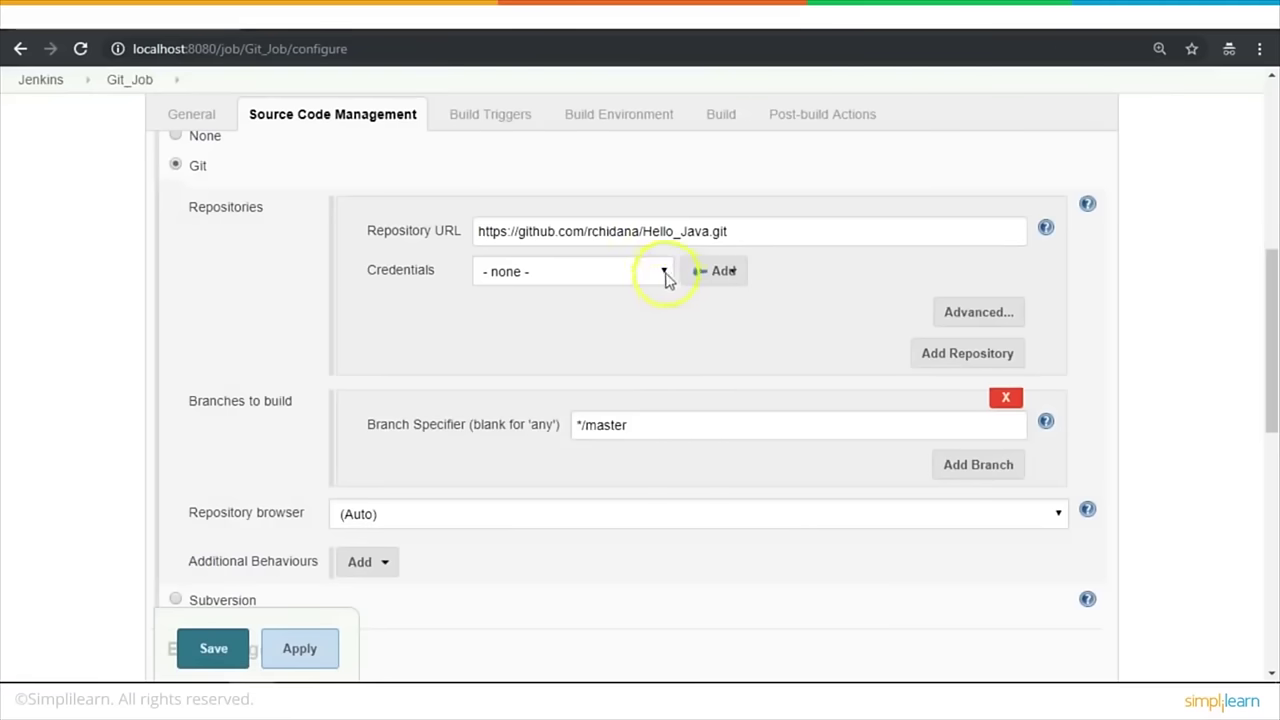
click(664, 272)
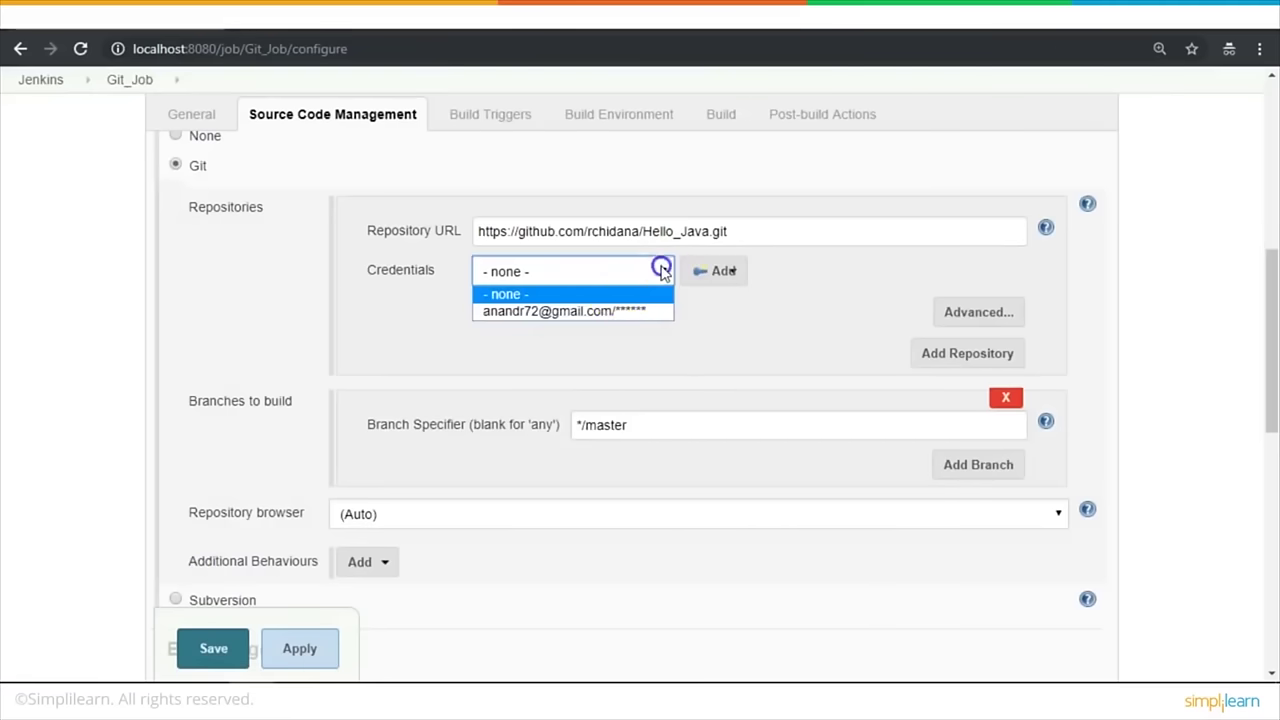
click(577, 312)
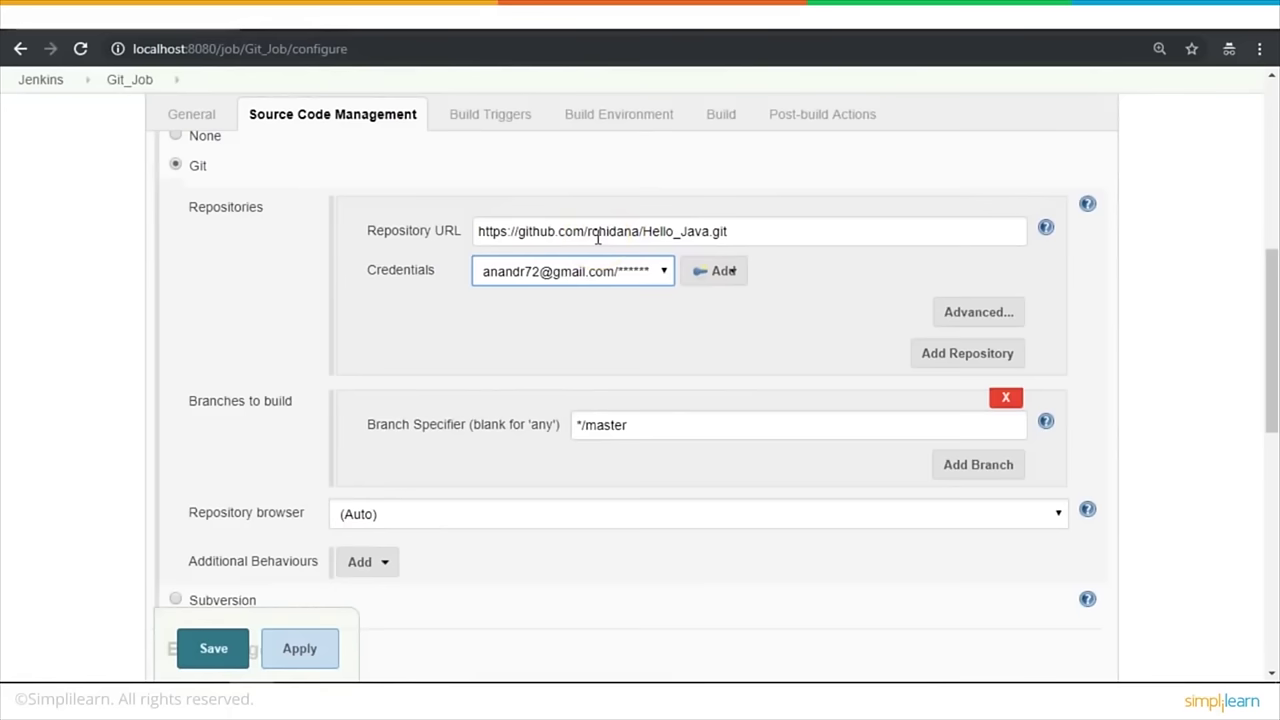
click(737, 254)
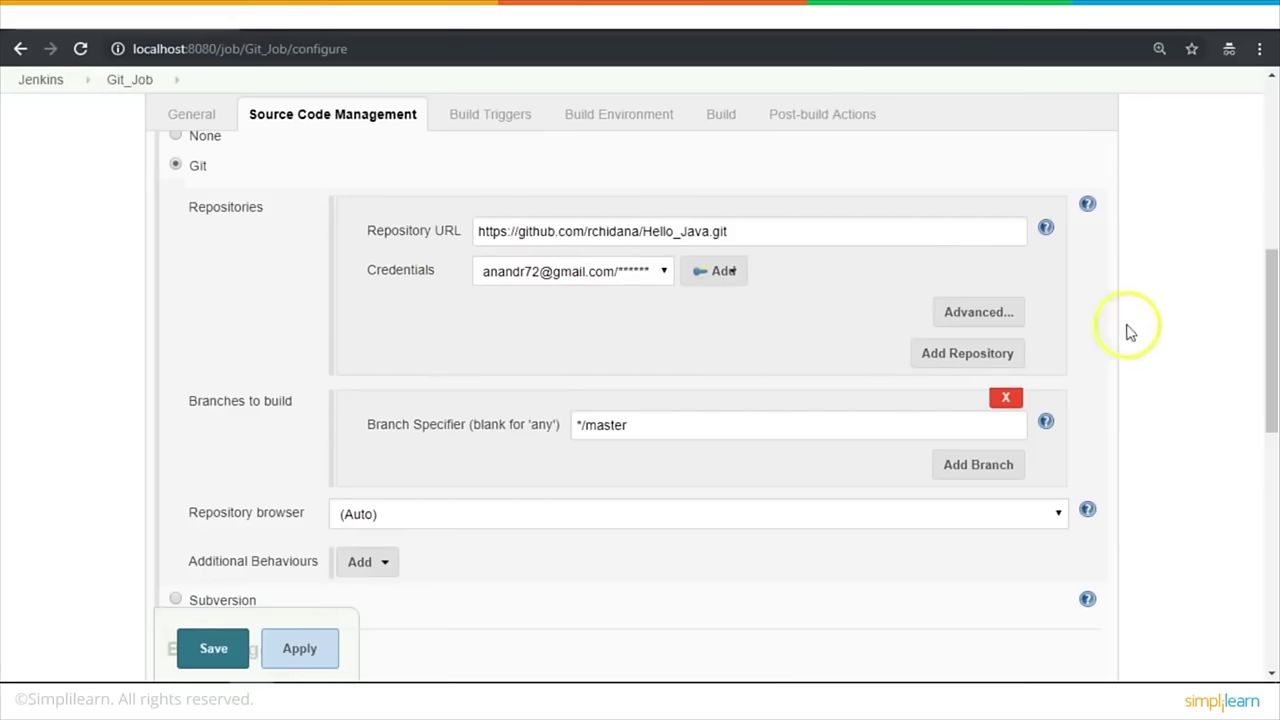
Step: Add an Execute Windows batch command build step to Git_Job
scroll(1154, 309, up, 1)
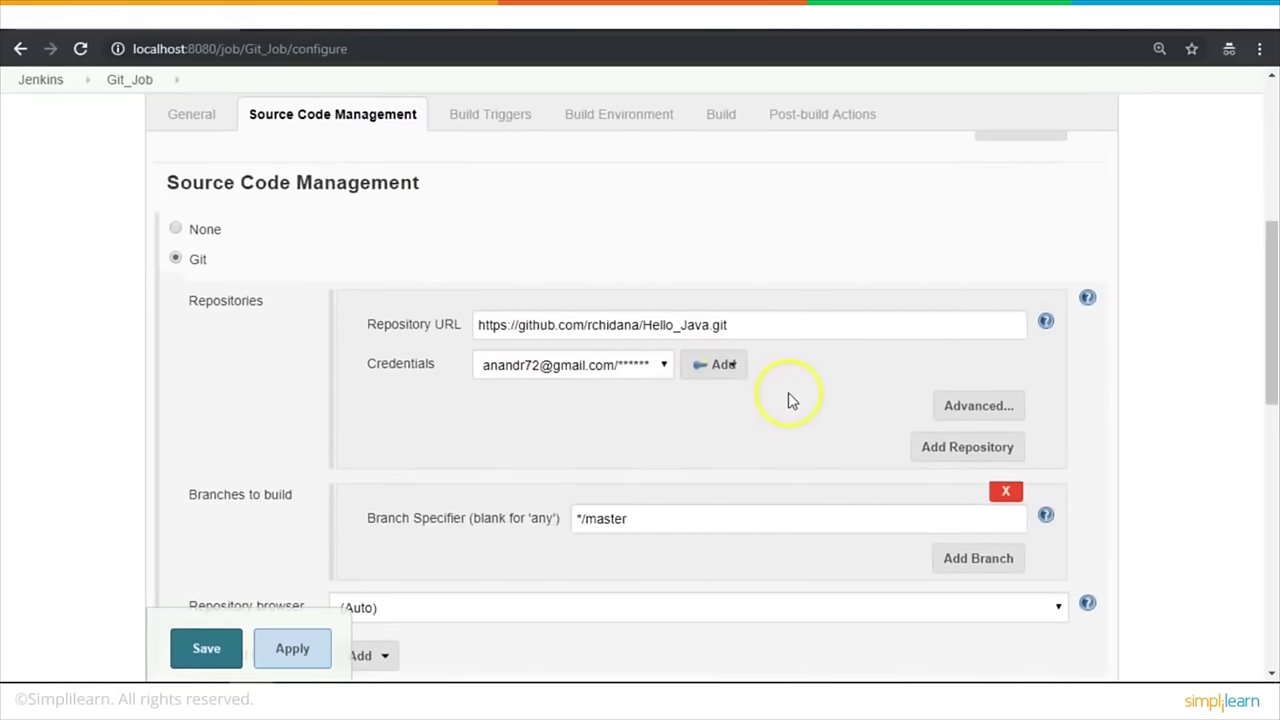
scroll(788, 394, down, 2)
scroll(786, 400, down, 2)
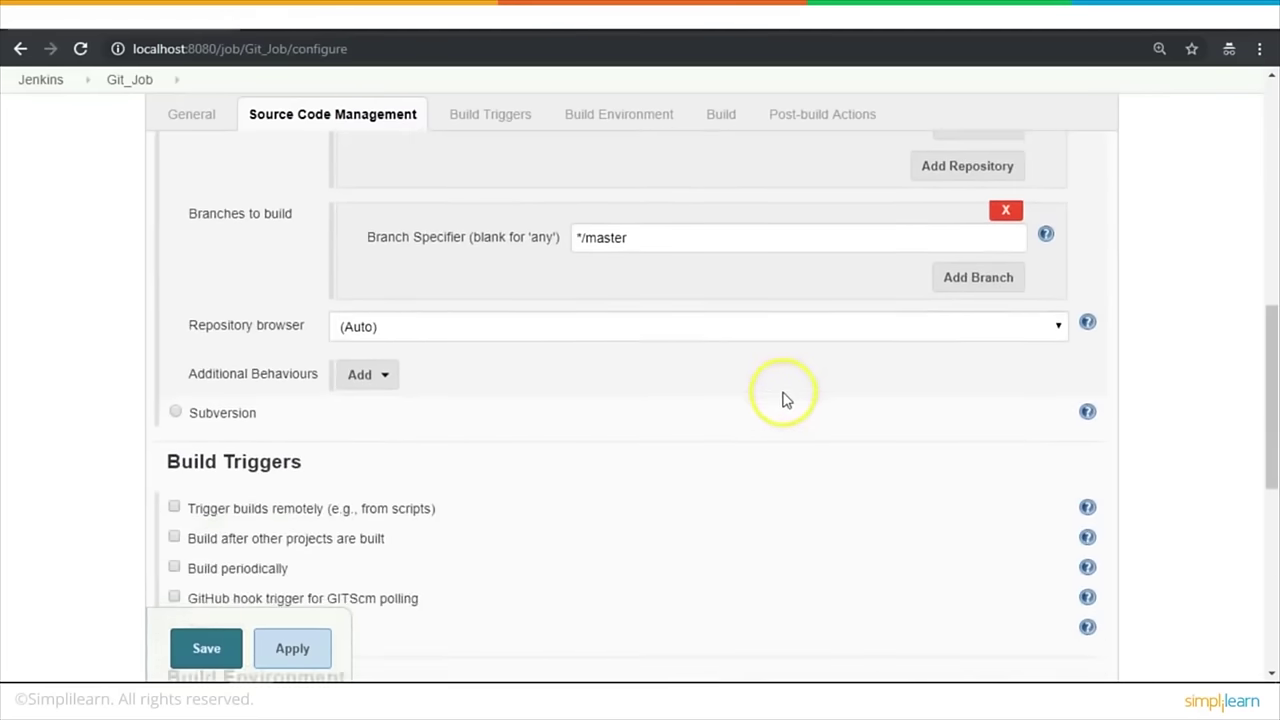
scroll(634, 371, up, 4)
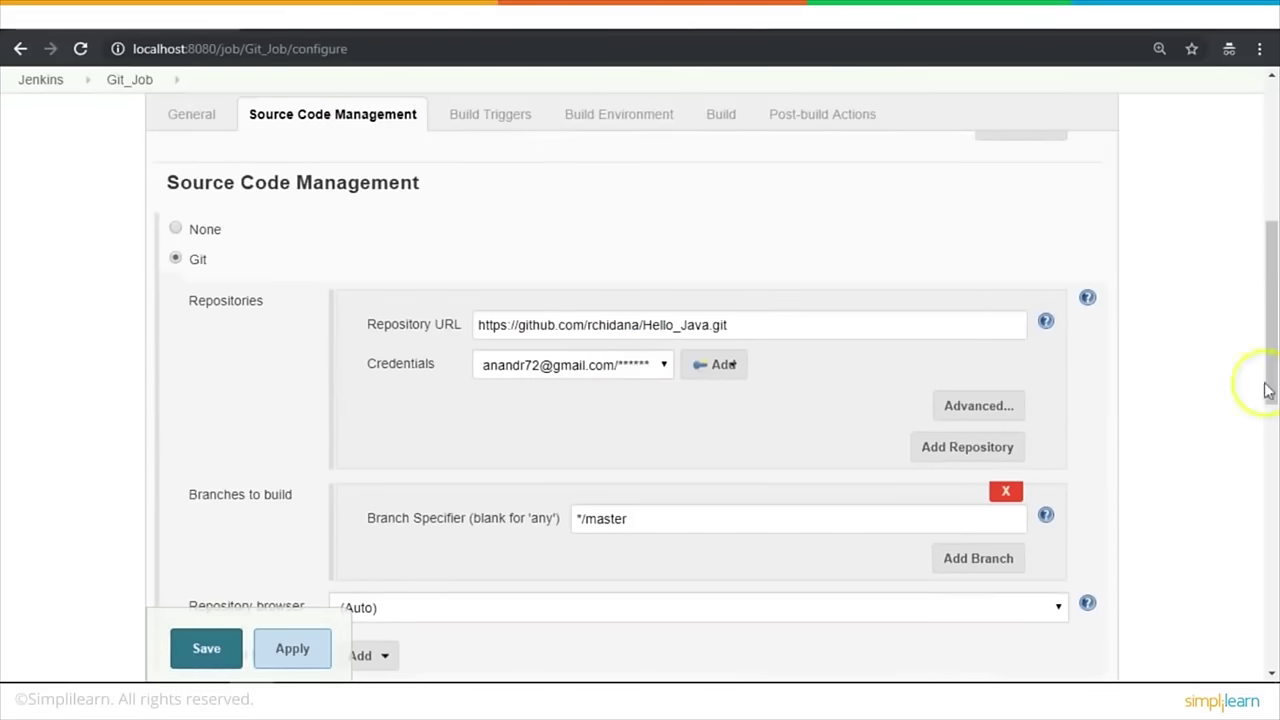
scroll(1215, 376, down, 1)
scroll(1207, 378, down, 9)
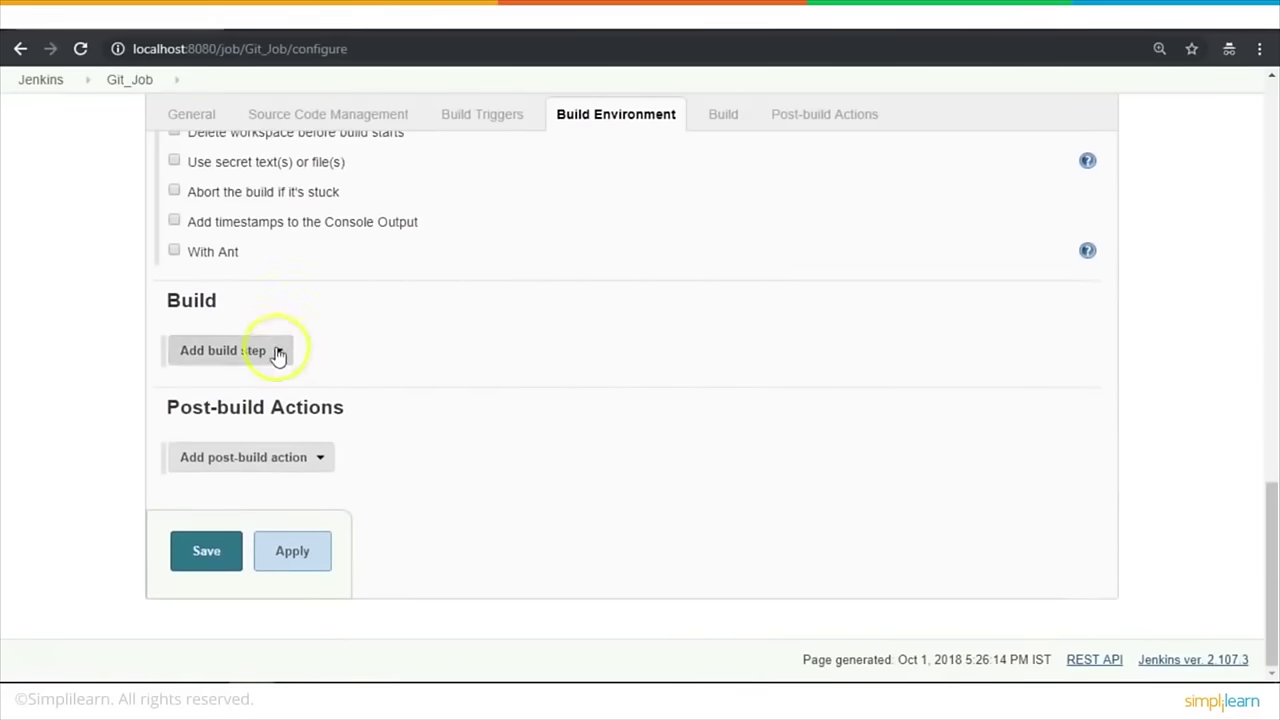
click(277, 352)
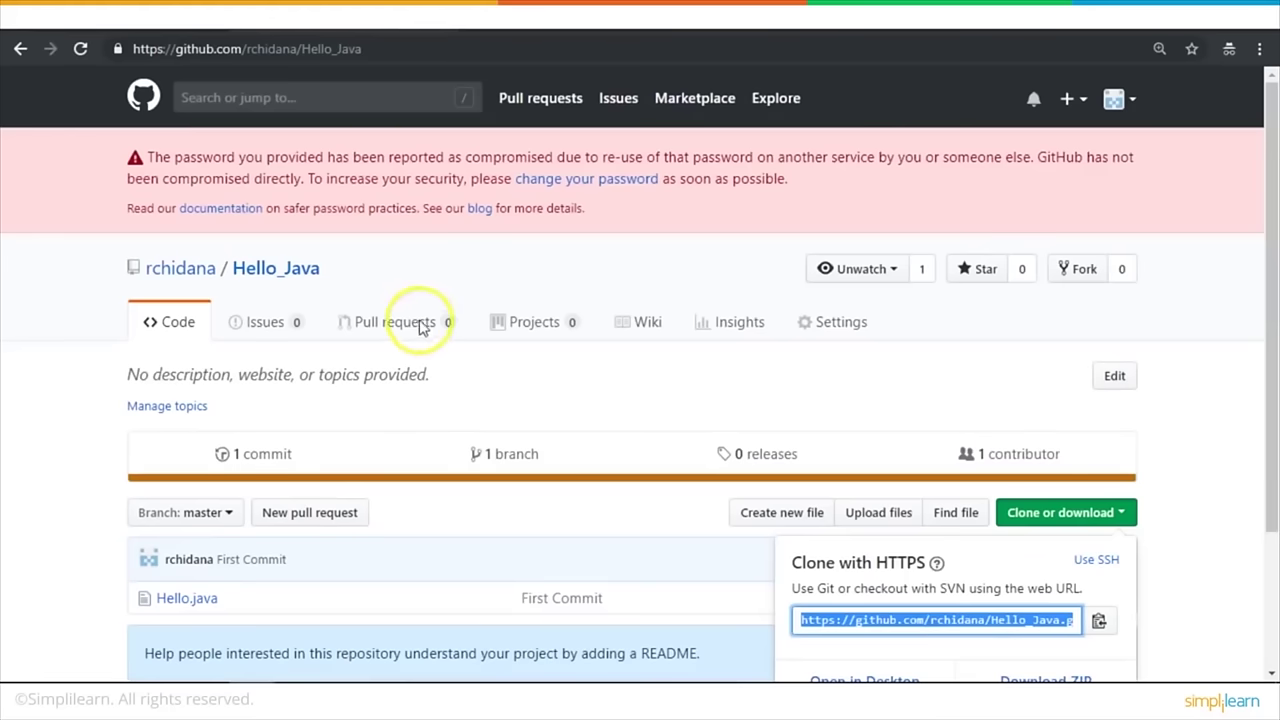
scroll(313, 372, down, 1)
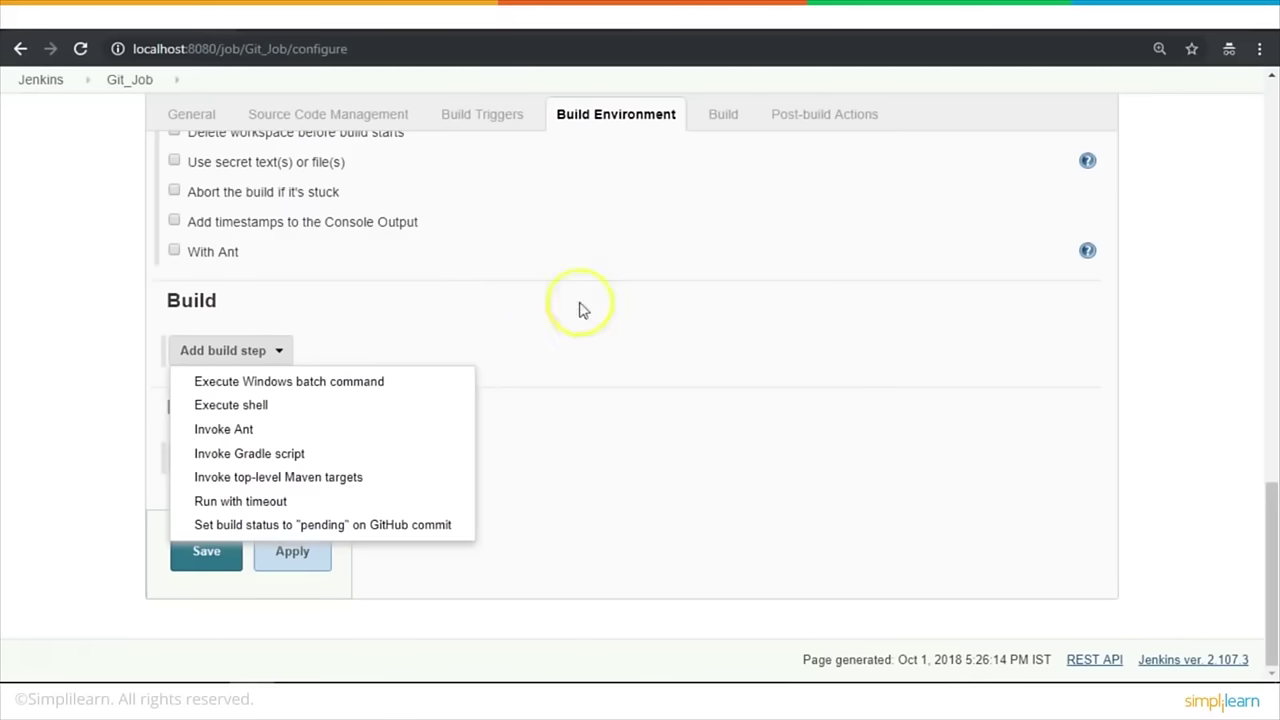
click(279, 386)
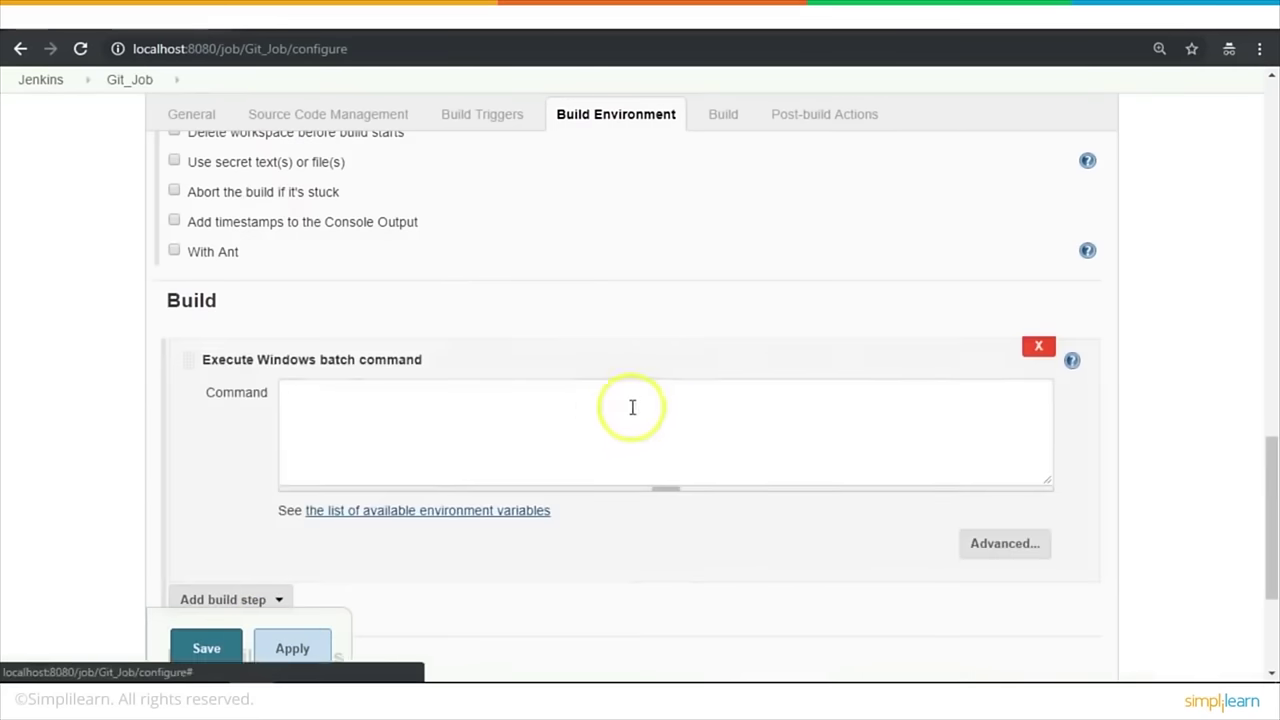
Step: Enter 'javac Hello.java' and 'java Hello' as the command and save the job
click(591, 410)
text(java Hello)
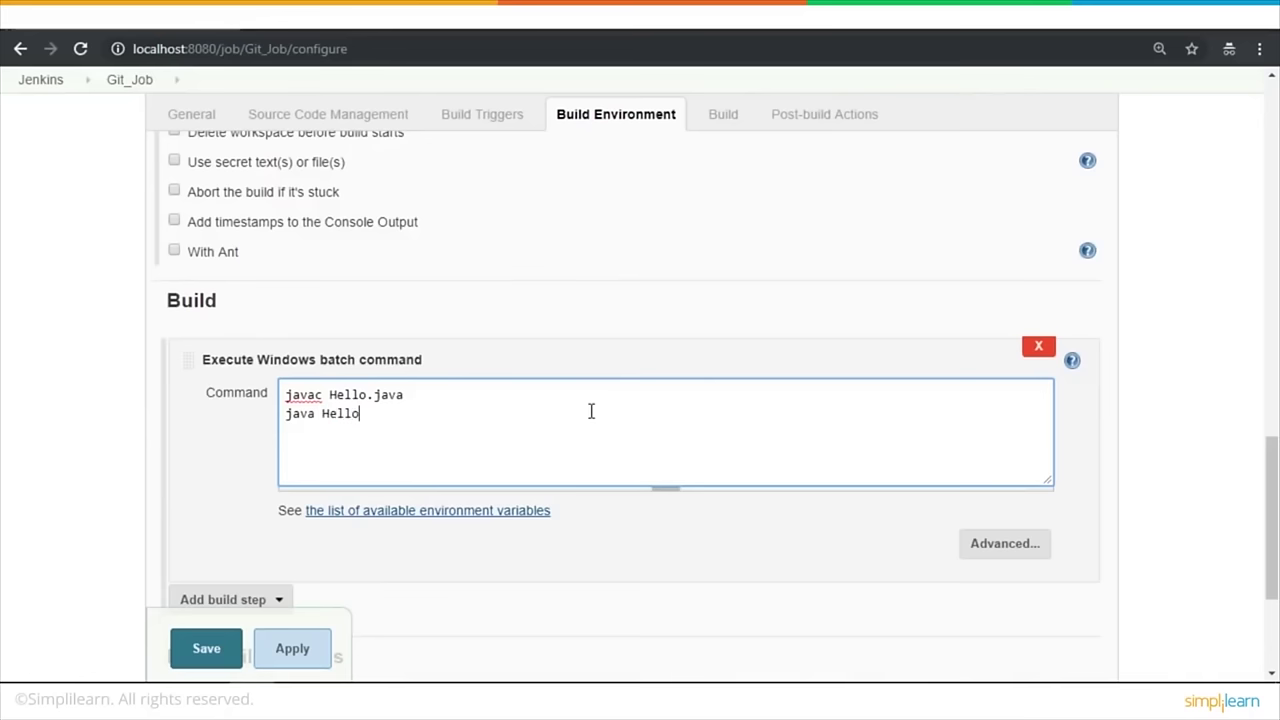
scroll(1234, 380, down, 1)
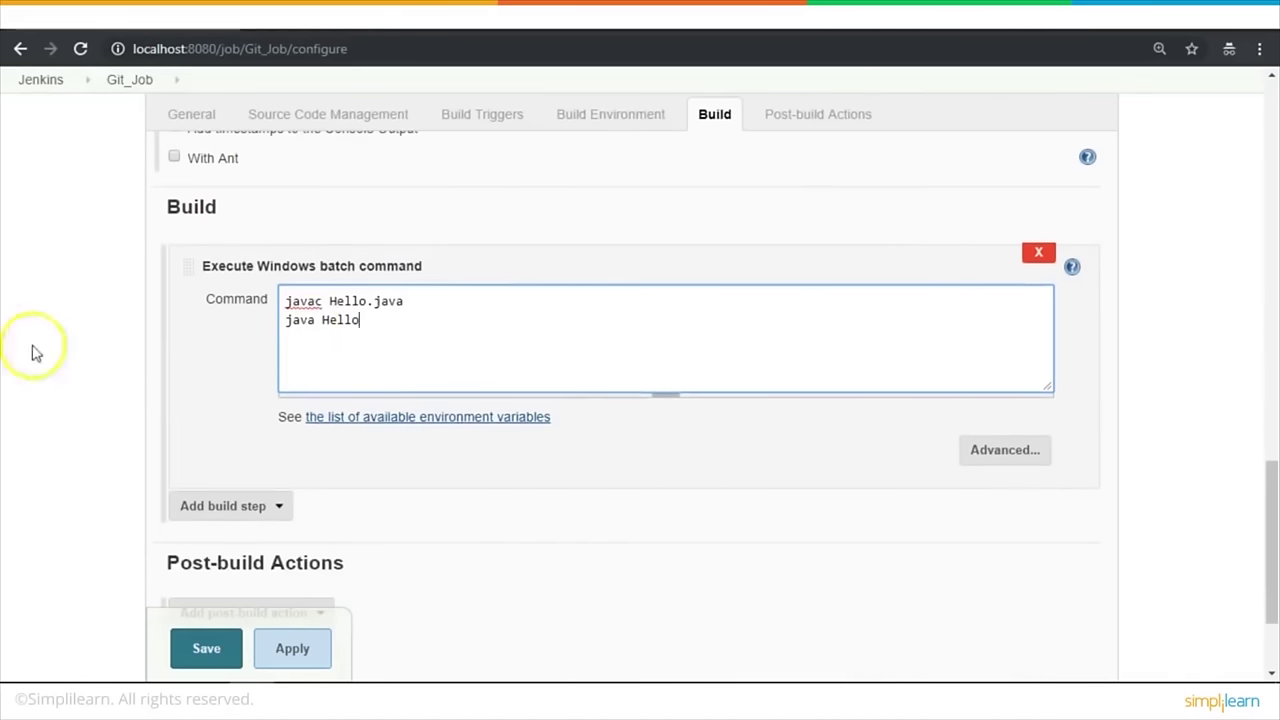
scroll(317, 325, up, 10)
scroll(317, 325, up, 1)
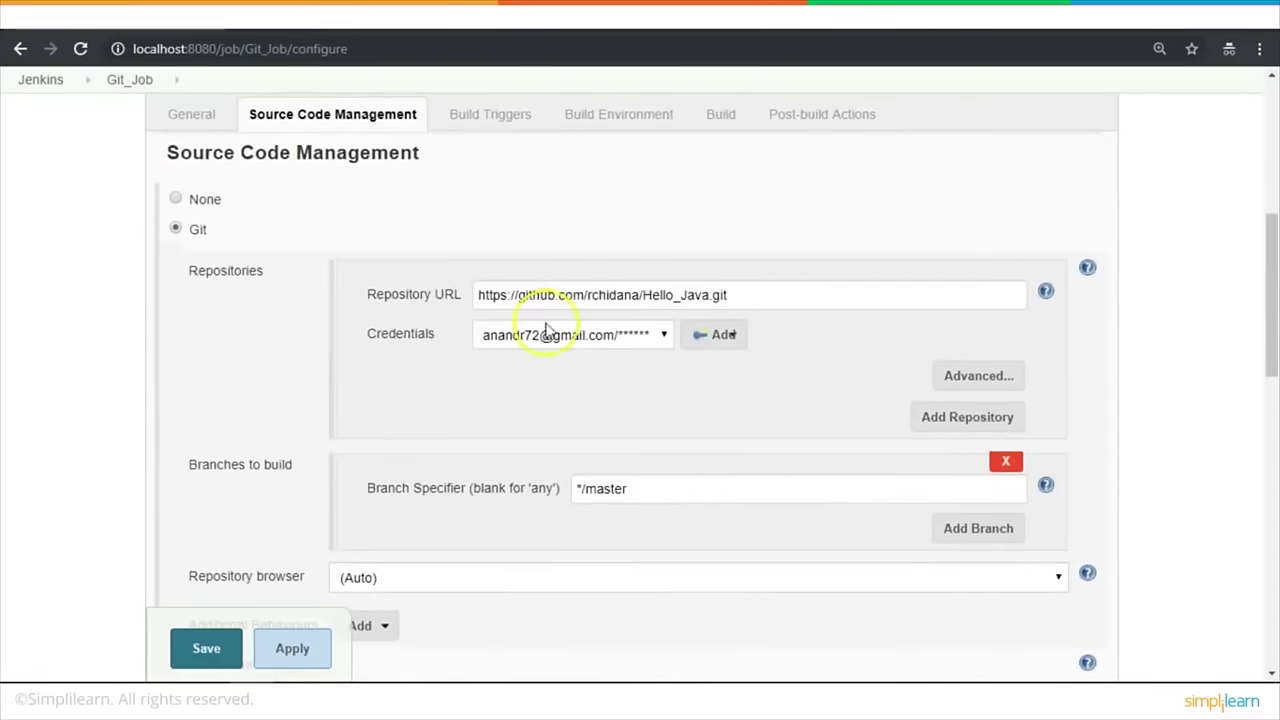
scroll(490, 385, down, 10)
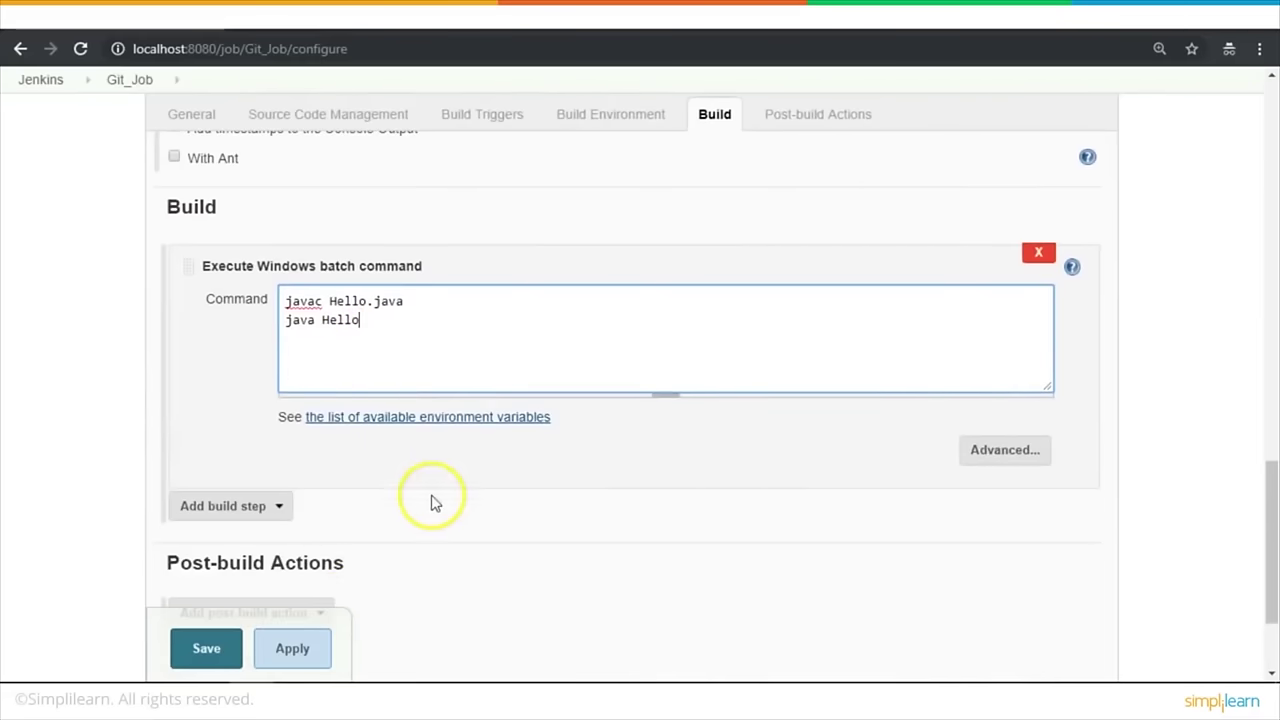
scroll(420, 505, down, 2)
click(210, 551)
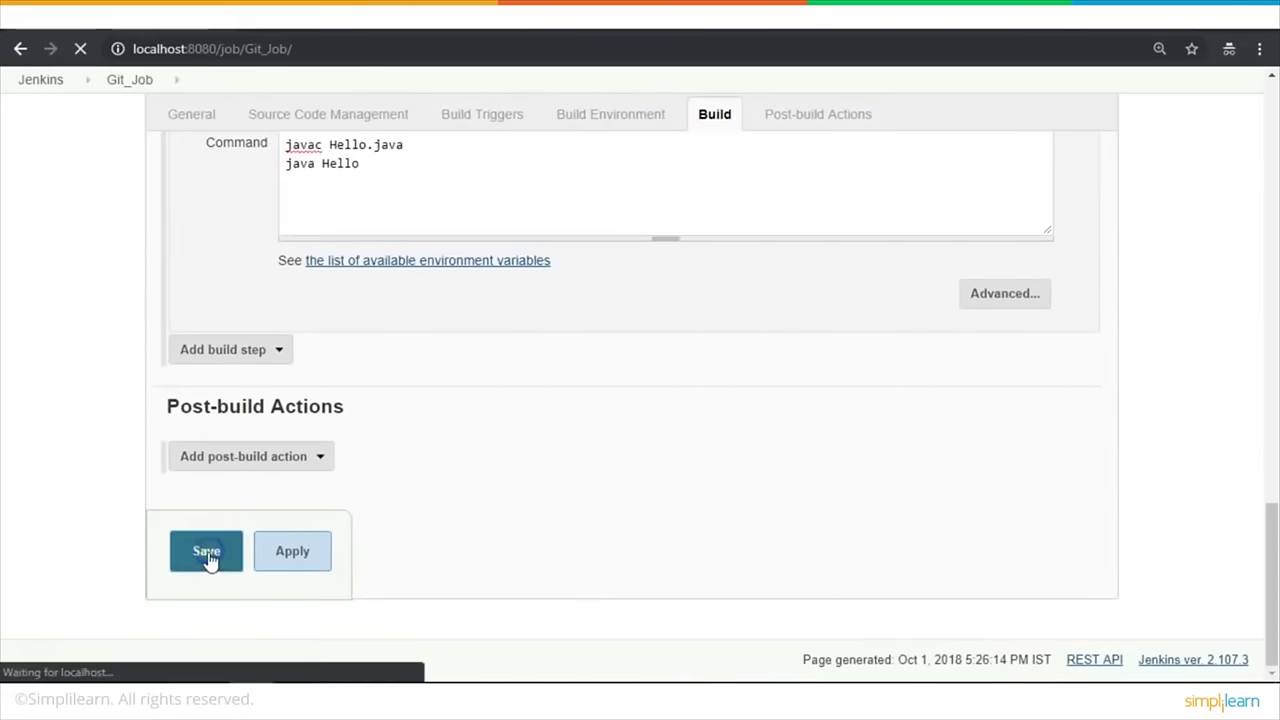
Step: Build Git_Job and open build #1's console output
click(74, 296)
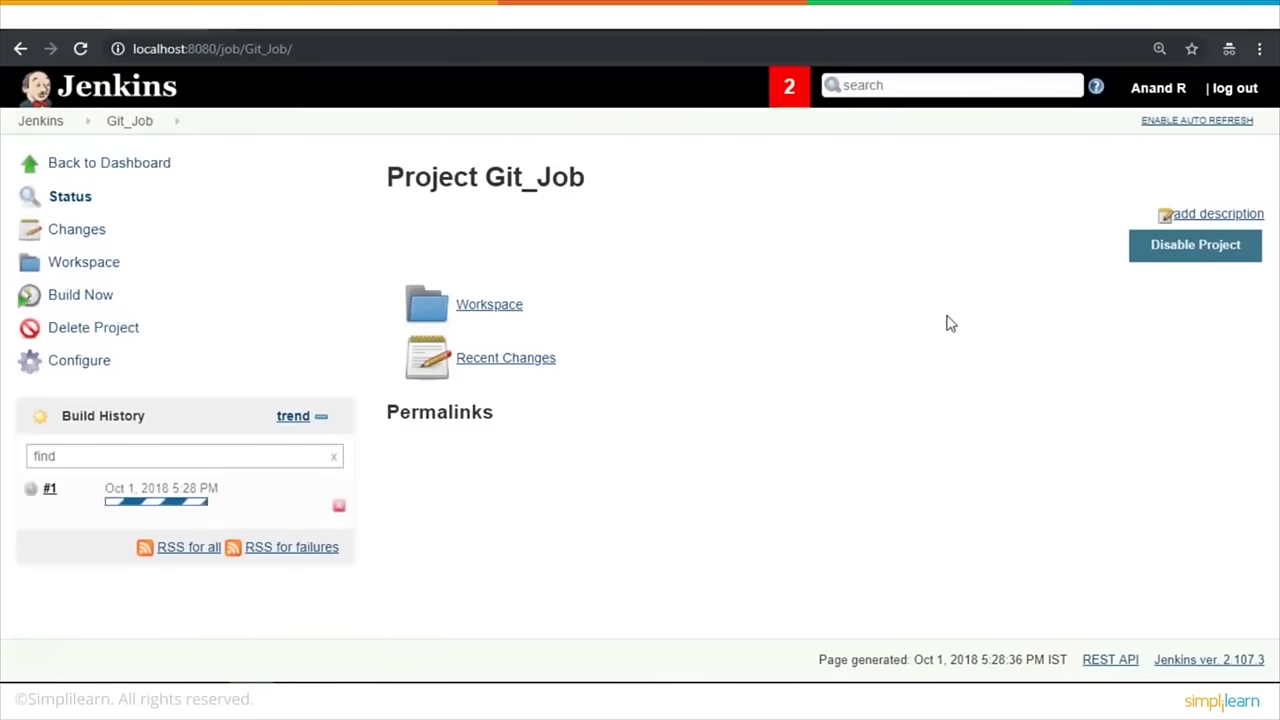
click(48, 490)
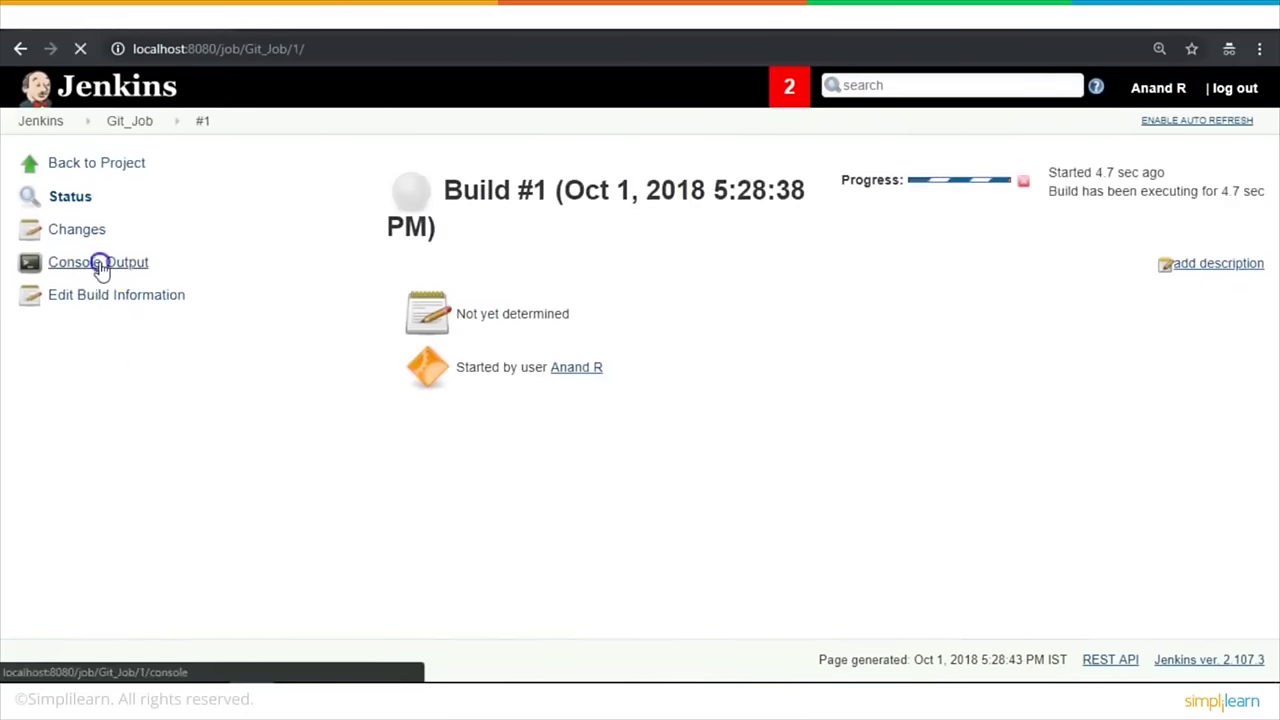
click(100, 262)
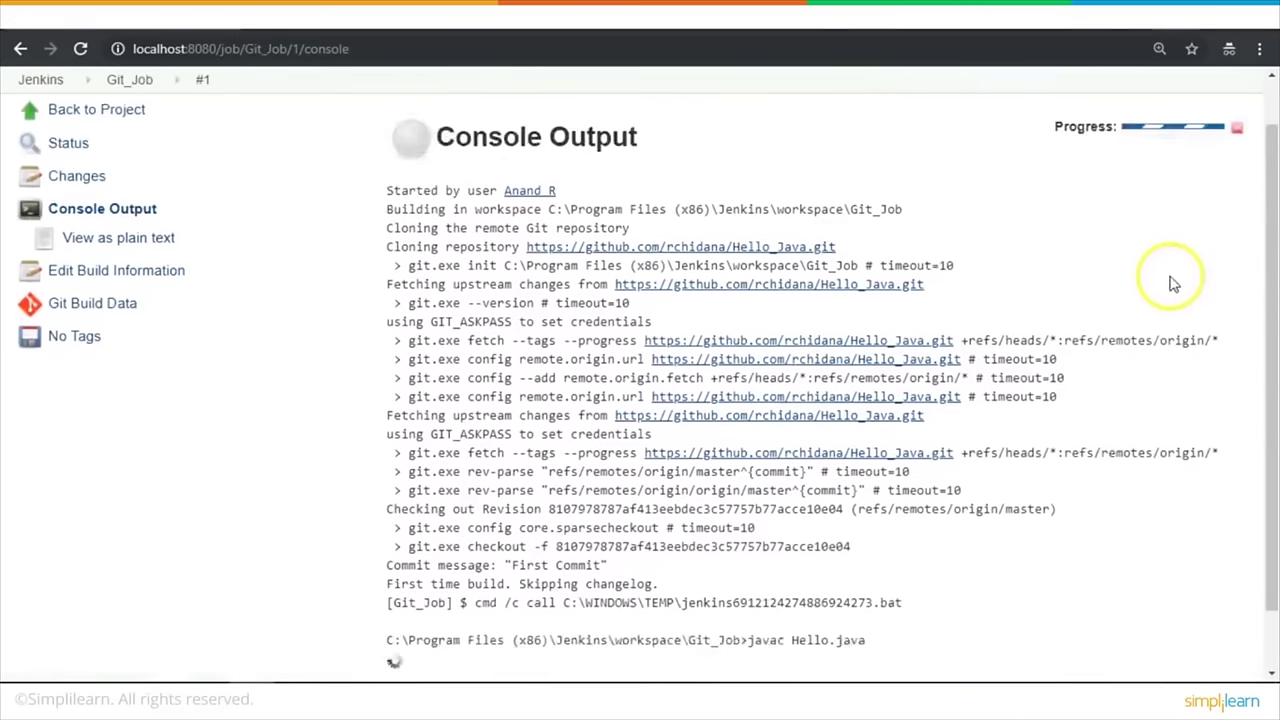
Step: Review the log's credentials, javac and java lines, and copy the Jenkins workspace path
drag(408, 214, 620, 212)
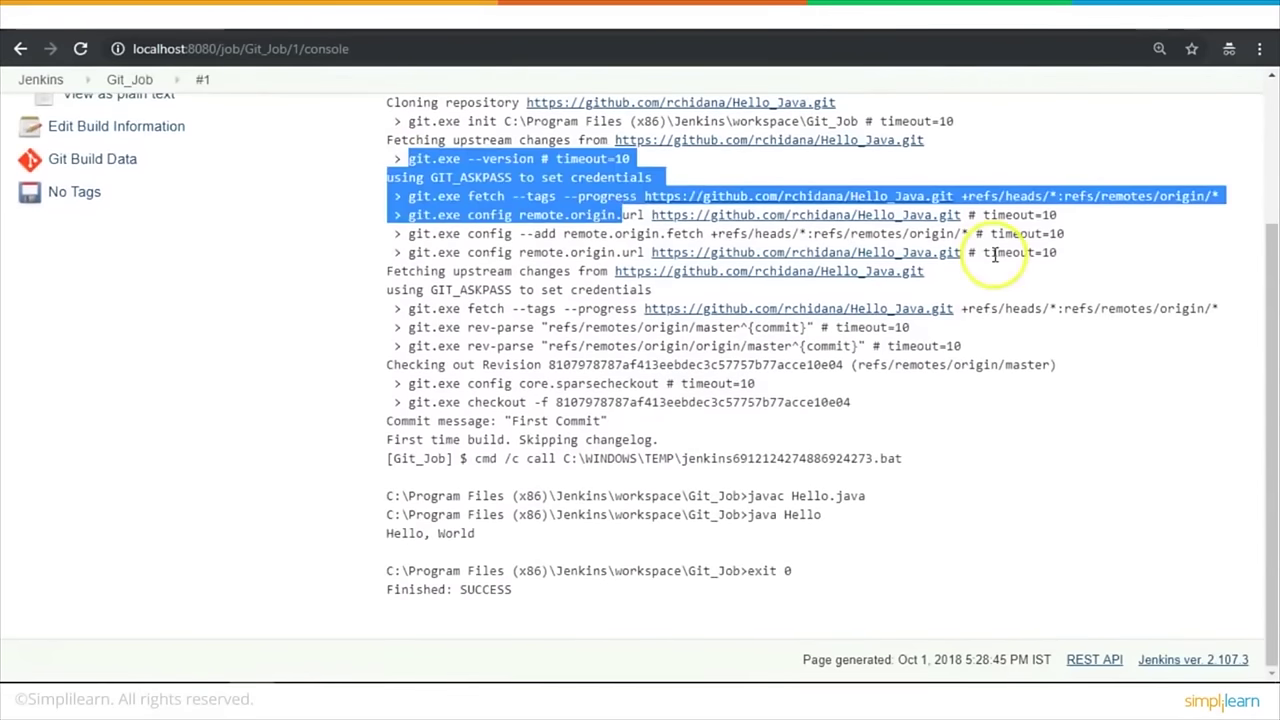
drag(431, 289, 672, 290)
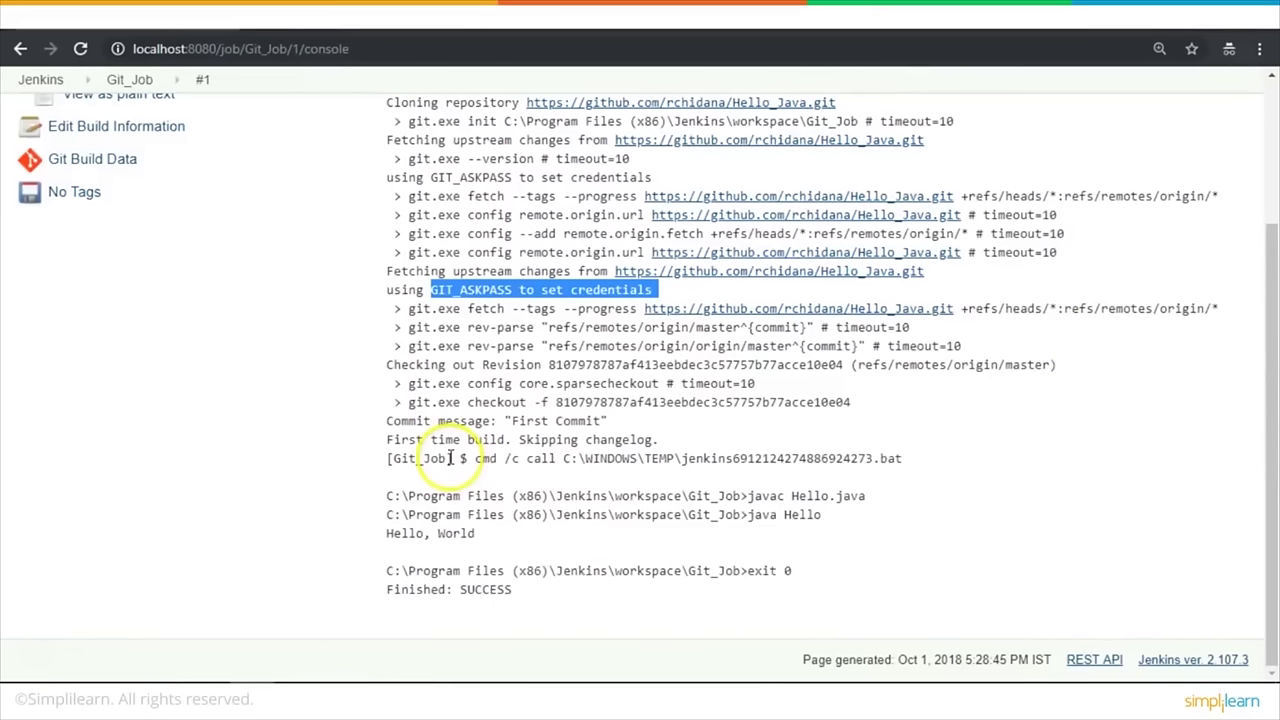
drag(751, 495, 891, 498)
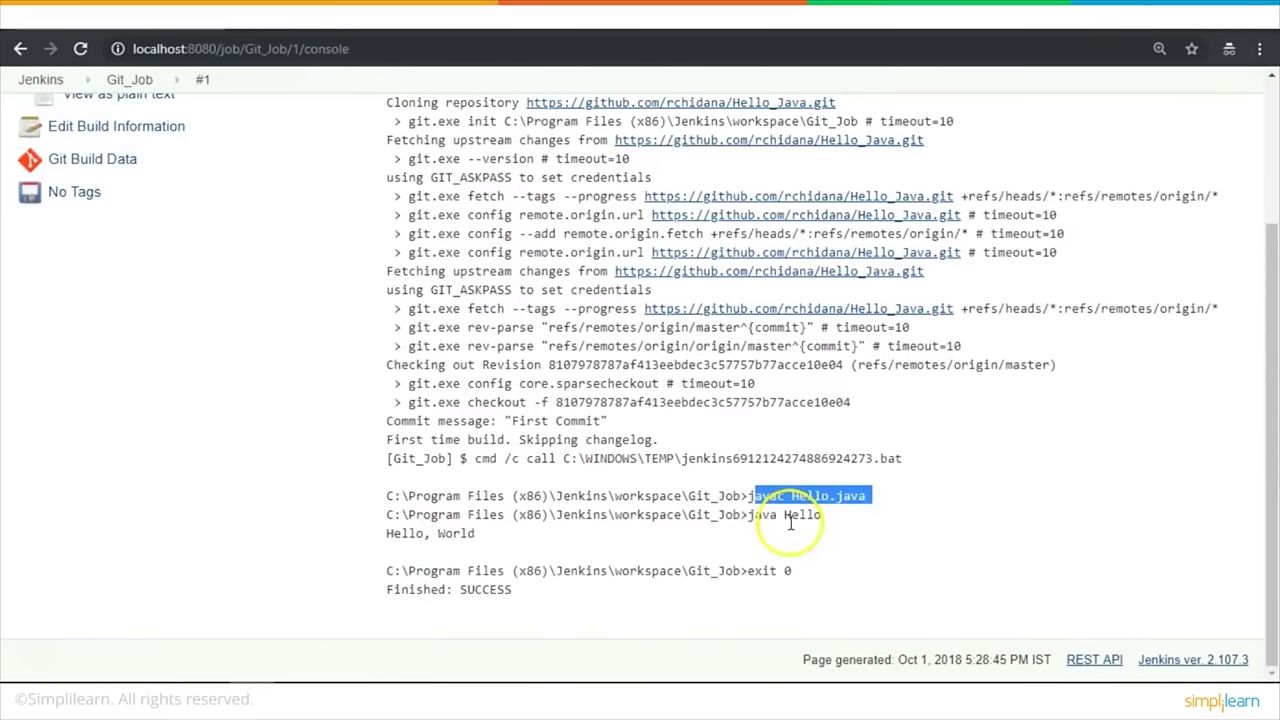
drag(749, 514, 816, 516)
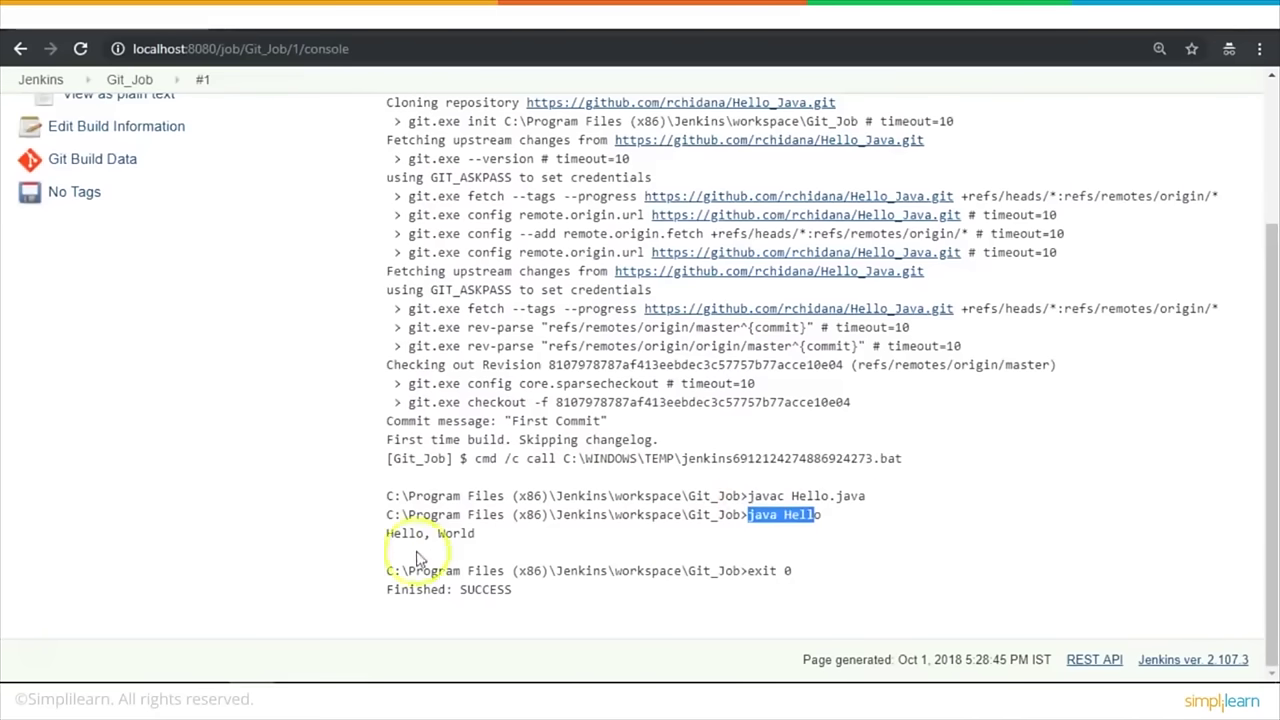
drag(388, 527, 489, 531)
scroll(548, 527, up, 2)
scroll(548, 527, down, 2)
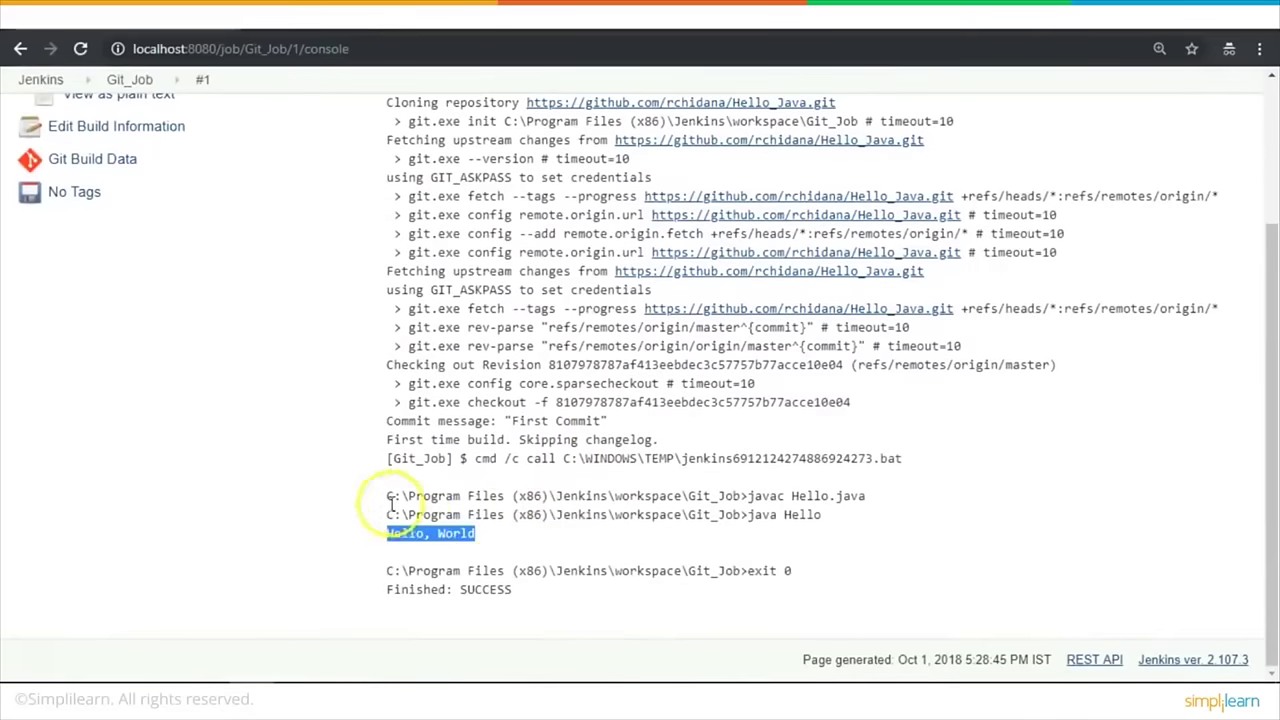
drag(387, 496, 740, 510)
key(ctrl+c)
Step: Navigate File Explorer to the pasted Jenkins workspace folder, correcting the path after an error
mouse_move(200, 682)
click(100, 580)
click(711, 146)
key(ctrl+v)
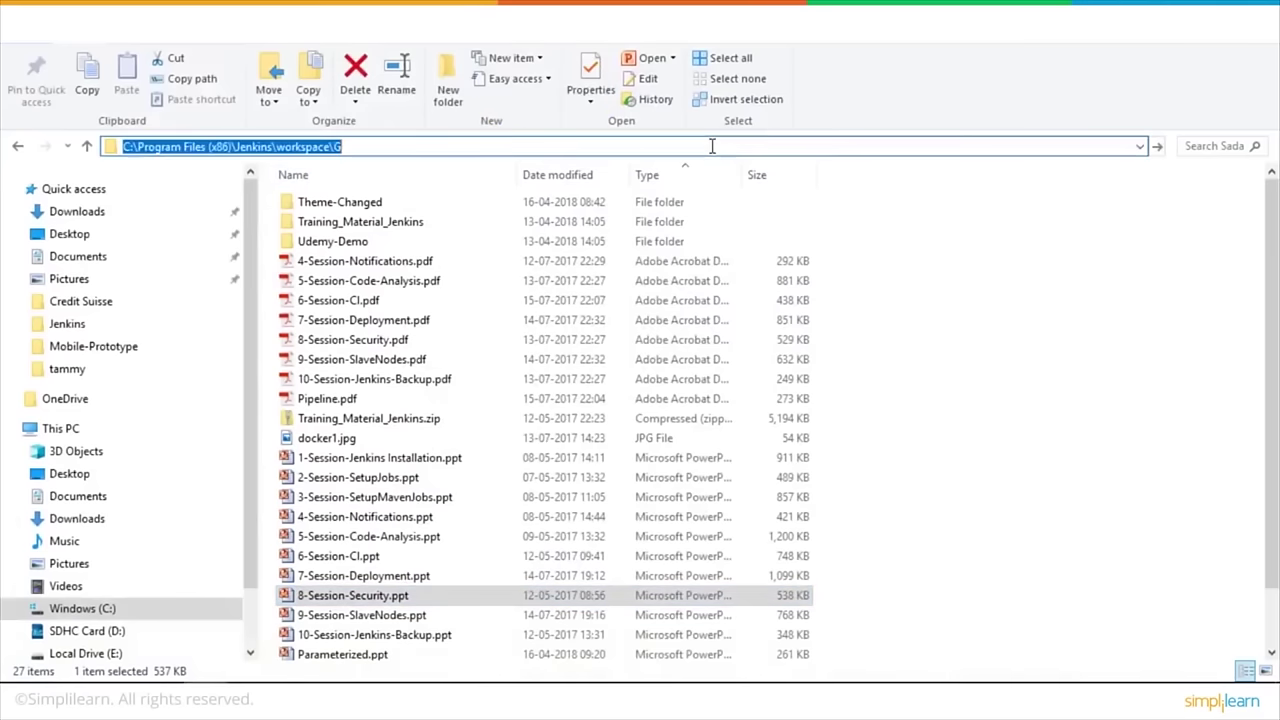
key(Return)
click(850, 346)
click(595, 148)
key(Return)
Step: Open Git_Job's checked-out Hello.java in Notepad++, then return to the browser
double_click(337, 221)
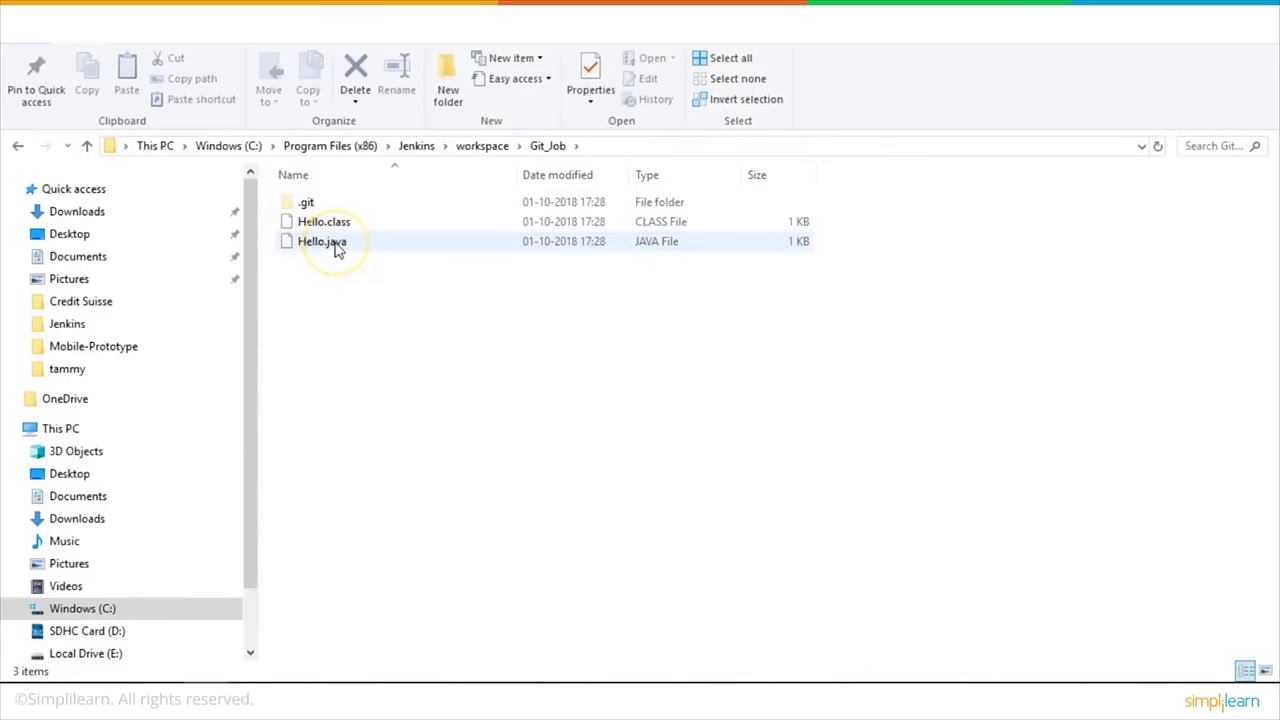
click(337, 245)
right_click(337, 245)
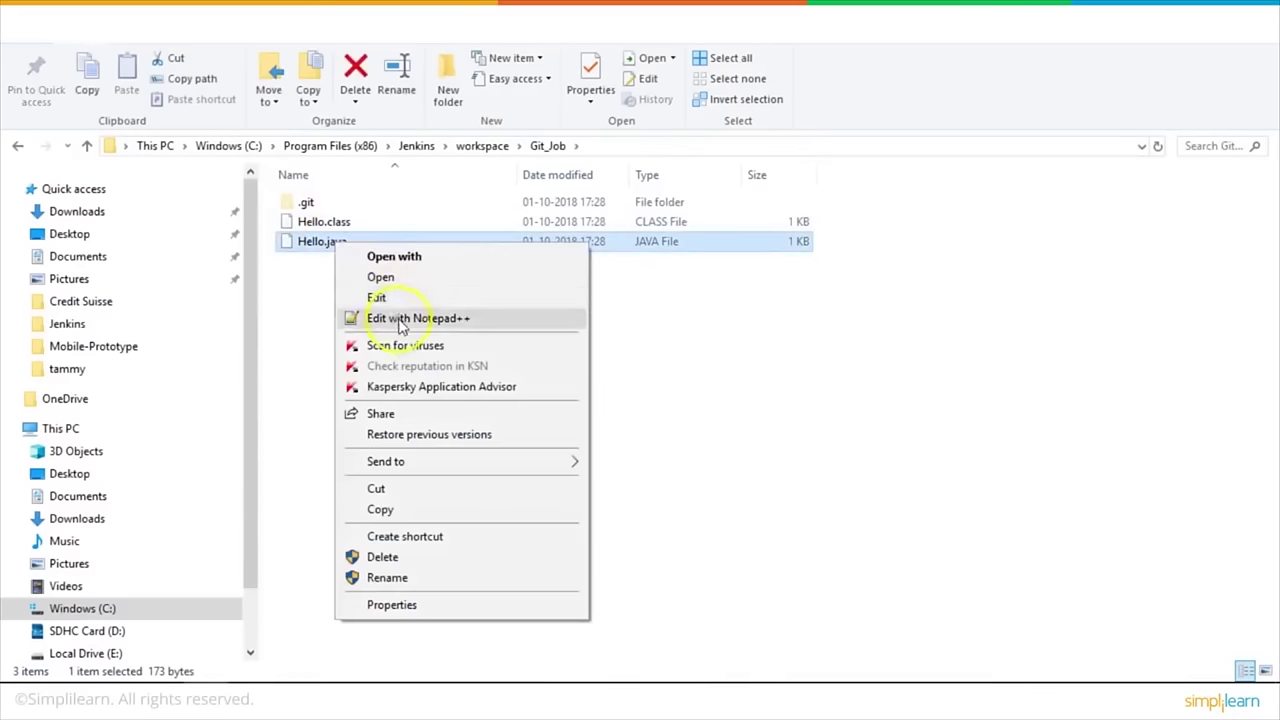
click(400, 318)
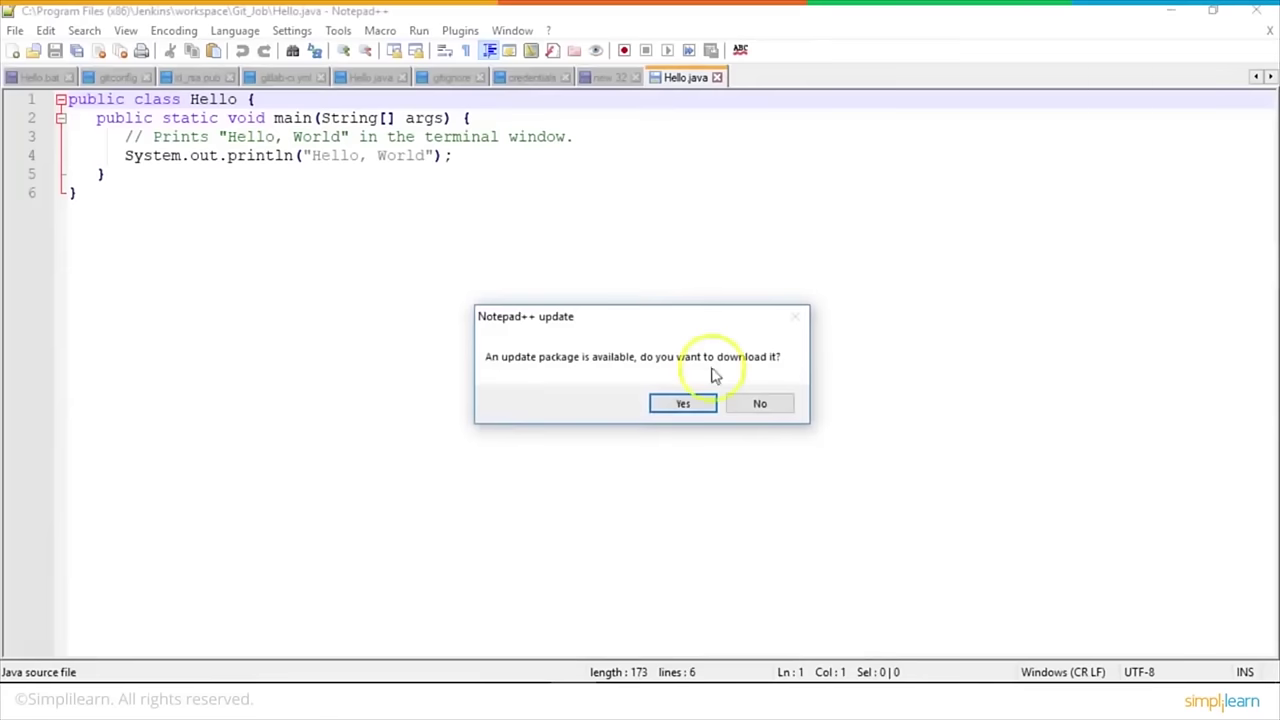
click(757, 402)
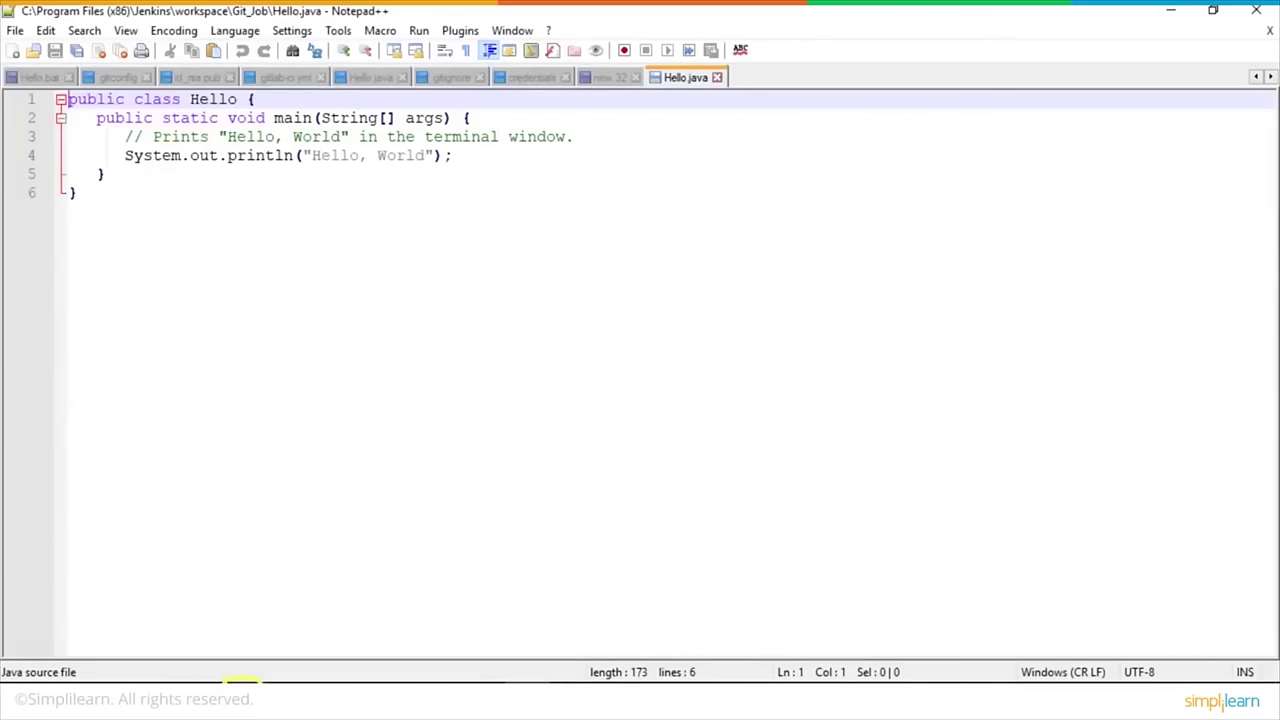
mouse_move(246, 700)
click(314, 650)
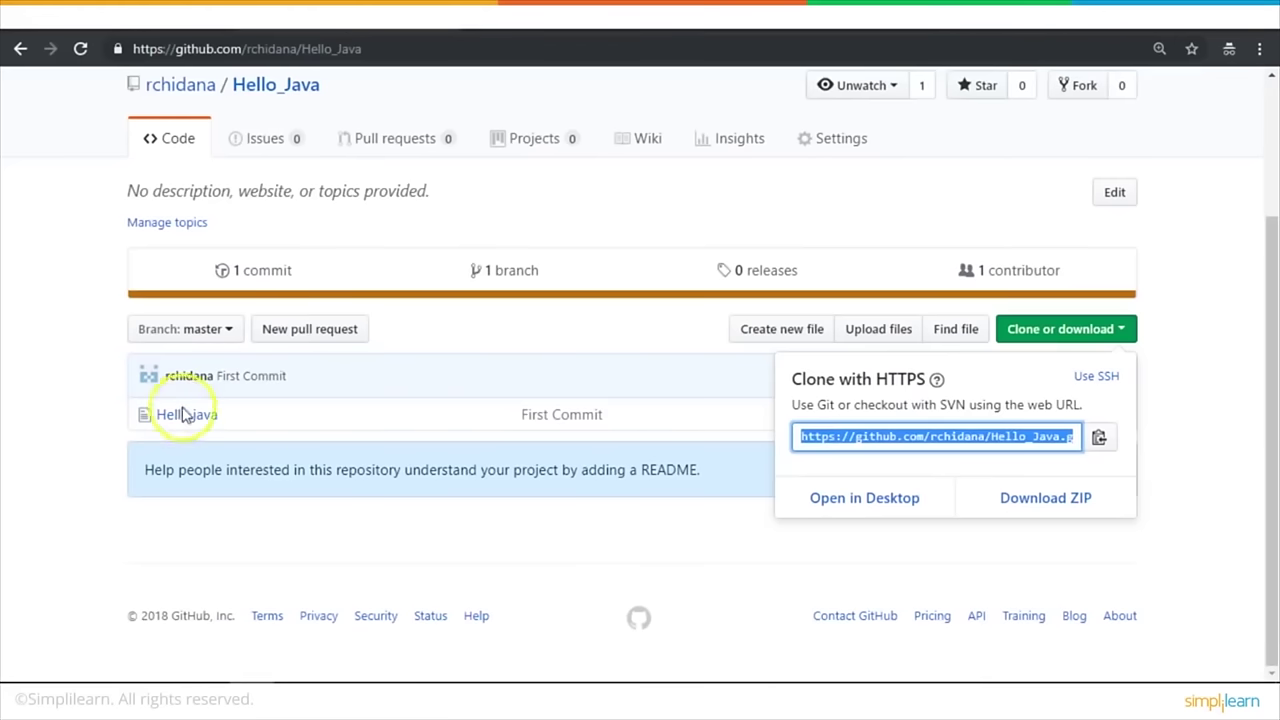
Step: View the Hello.java source in the Hello_Java repository
click(185, 414)
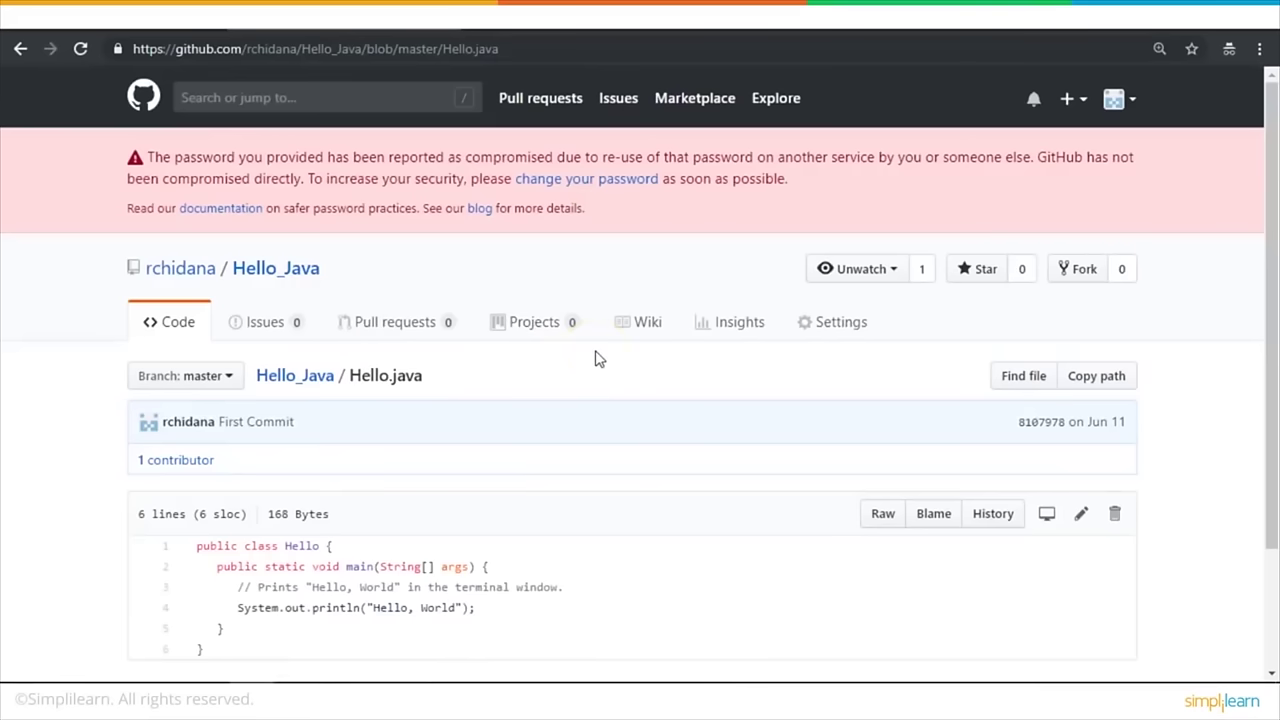
click(593, 438)
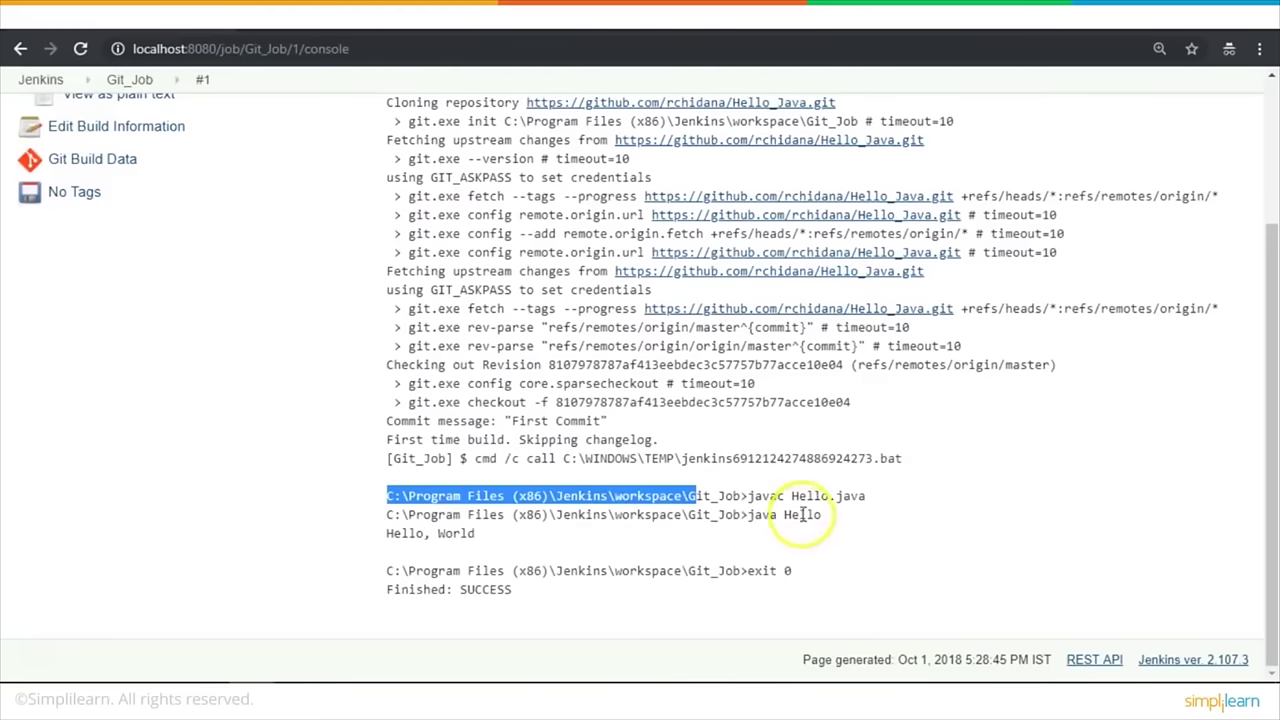
scroll(852, 425, up, 3)
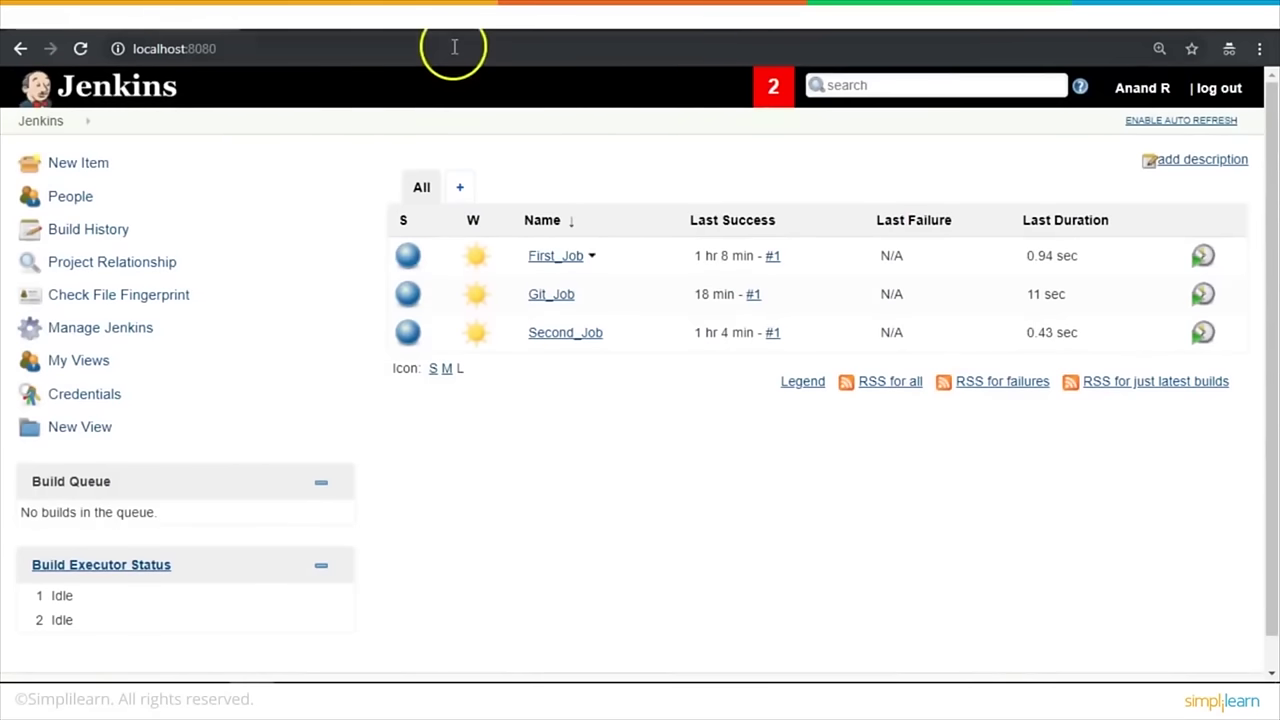
Step: Switch to the mvnwebapp repository and review its pom.xml
click(333, 36)
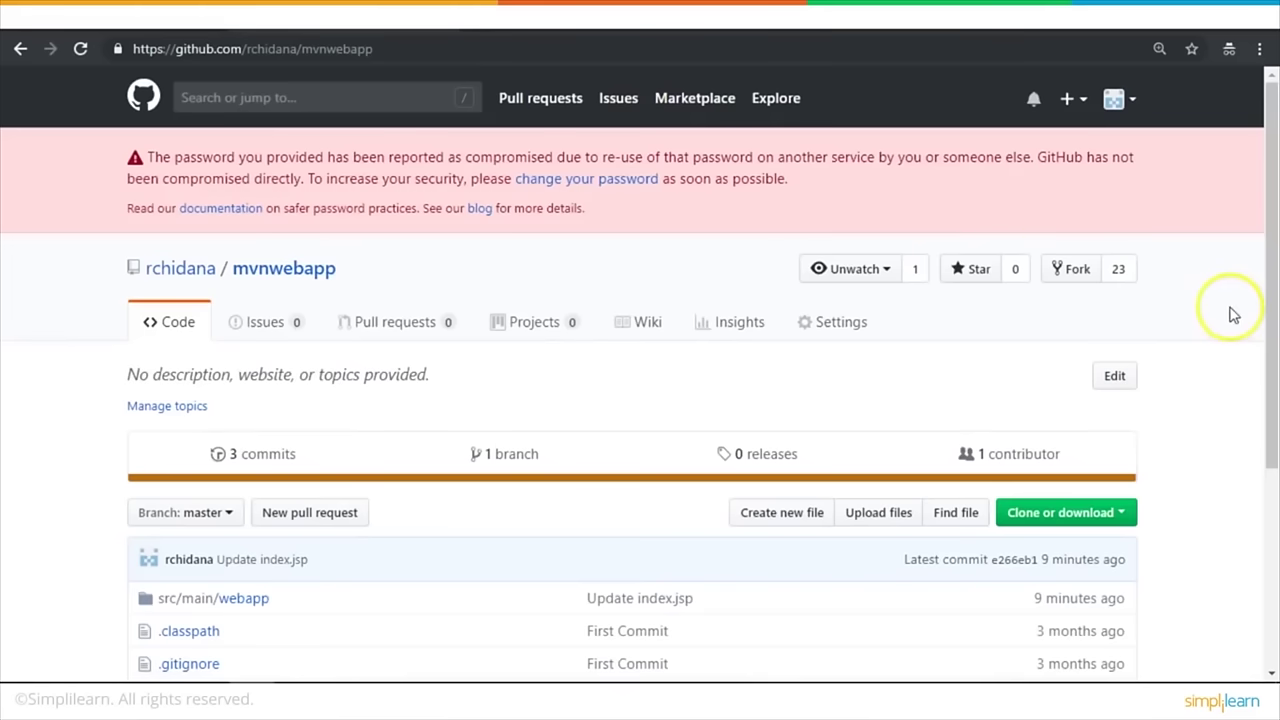
scroll(1200, 322, down, 3)
scroll(1205, 327, up, 1)
scroll(1205, 327, up, 1)
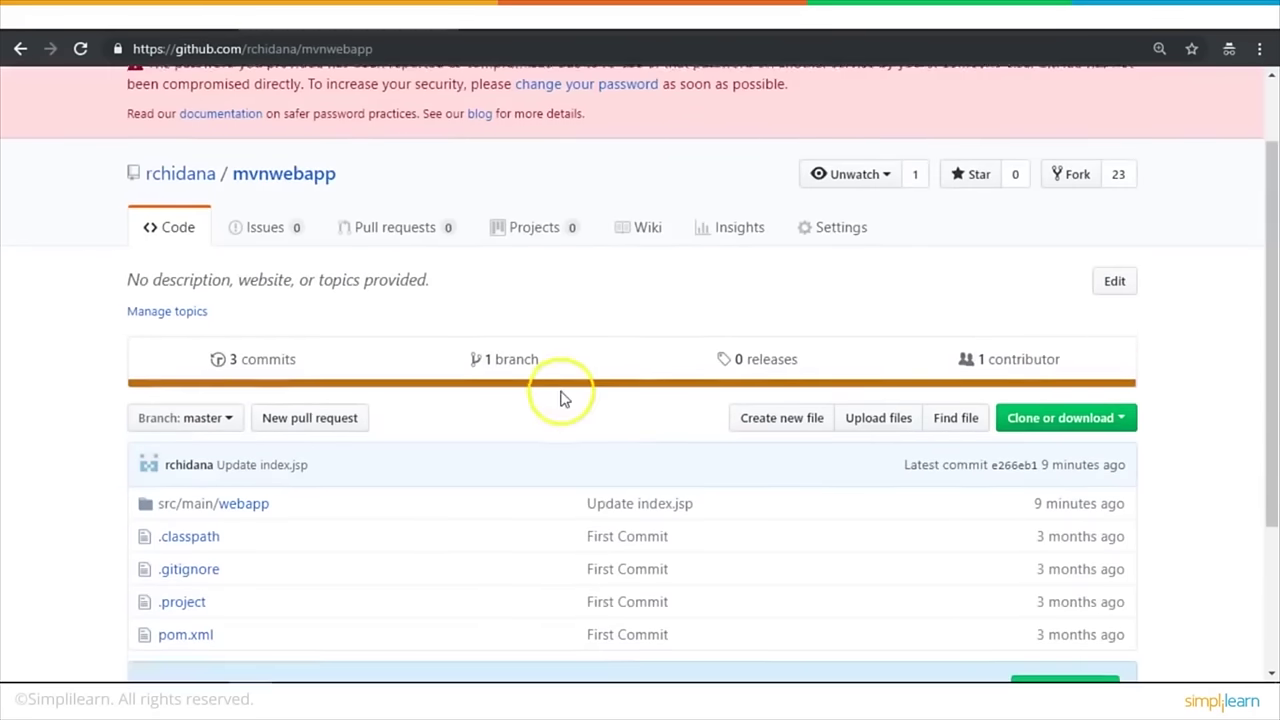
scroll(563, 397, down, 3)
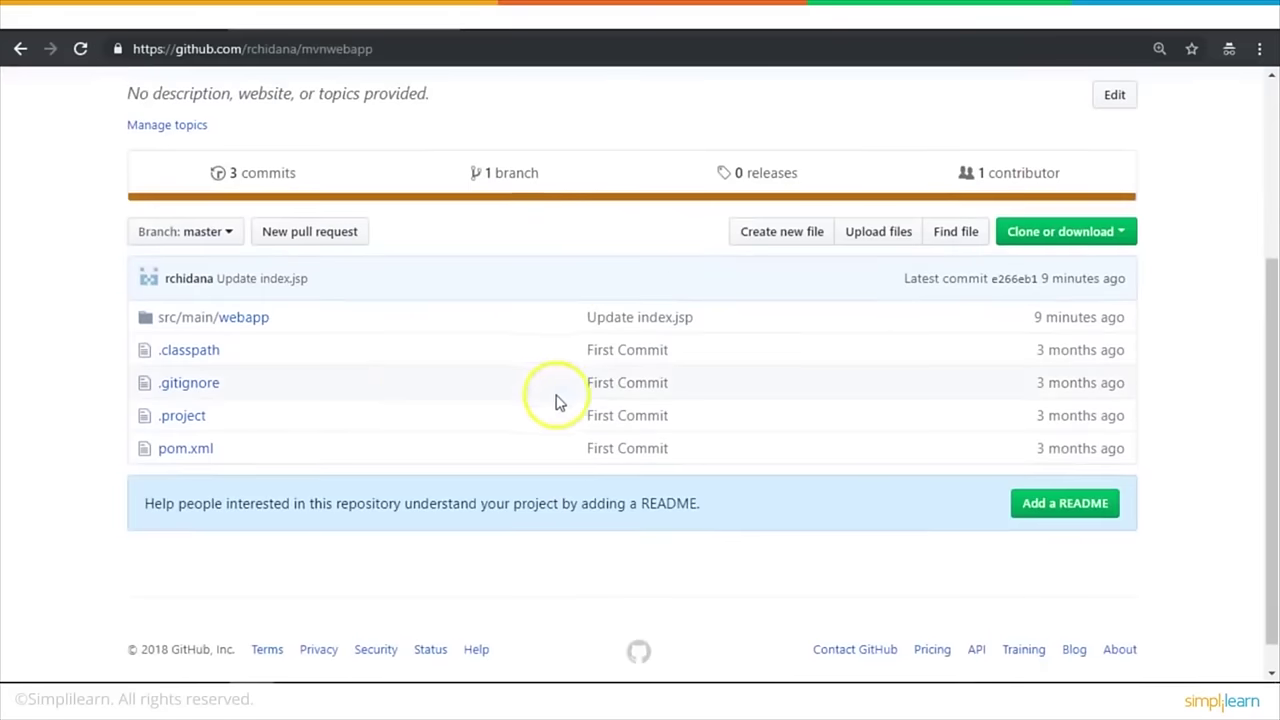
click(186, 449)
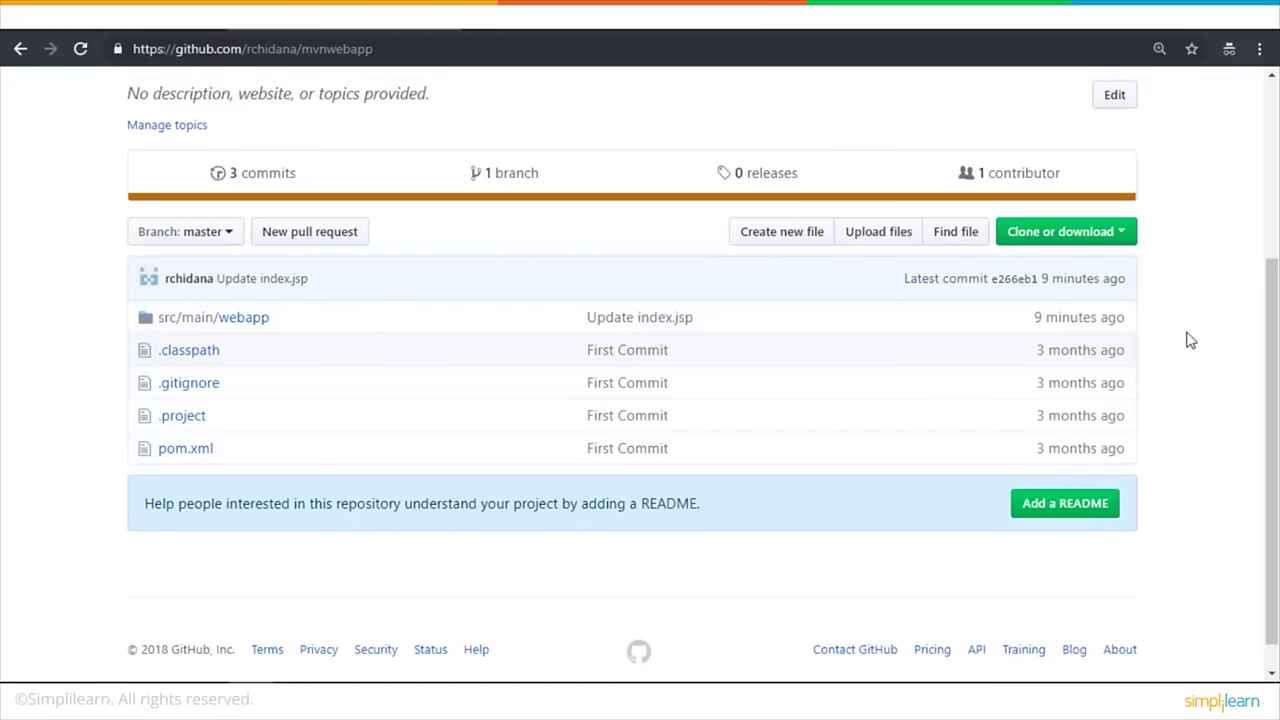
scroll(1184, 300, up, 2)
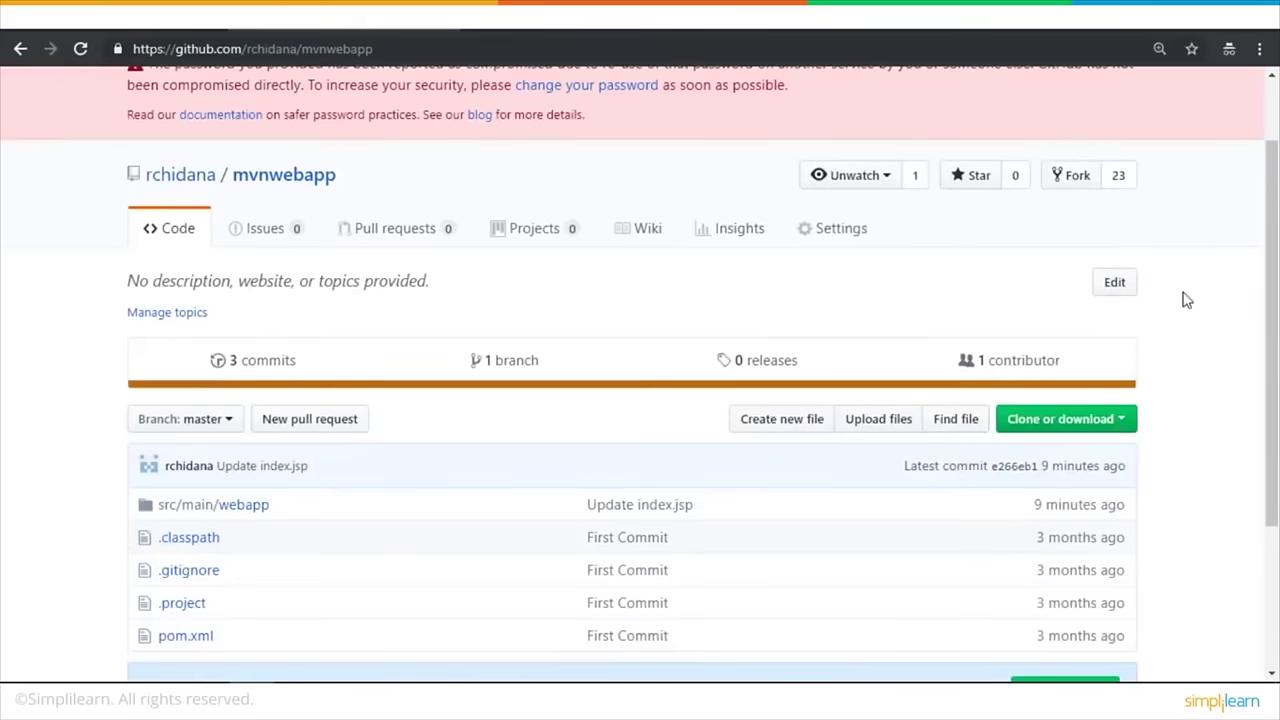
scroll(1184, 300, down, 2)
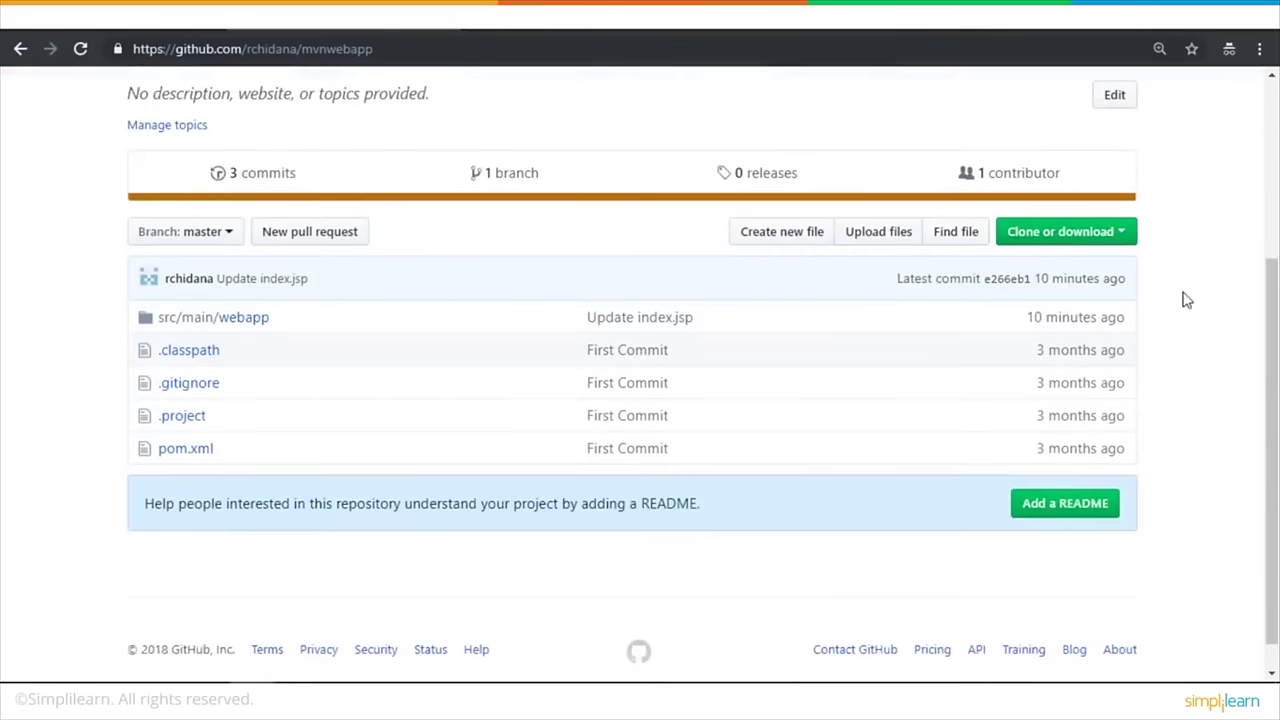
scroll(1184, 300, up, 1)
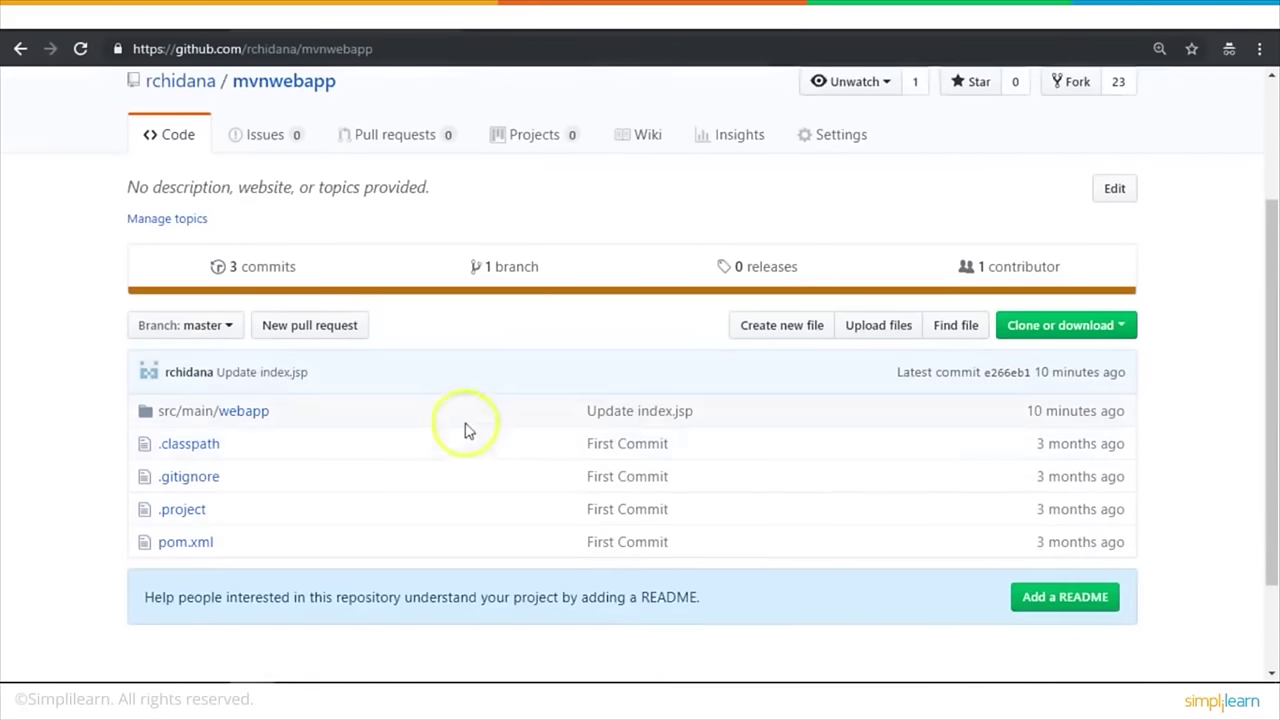
Step: Review the six-line index.jsp in src/main/webapp, then return to the repository root
click(235, 413)
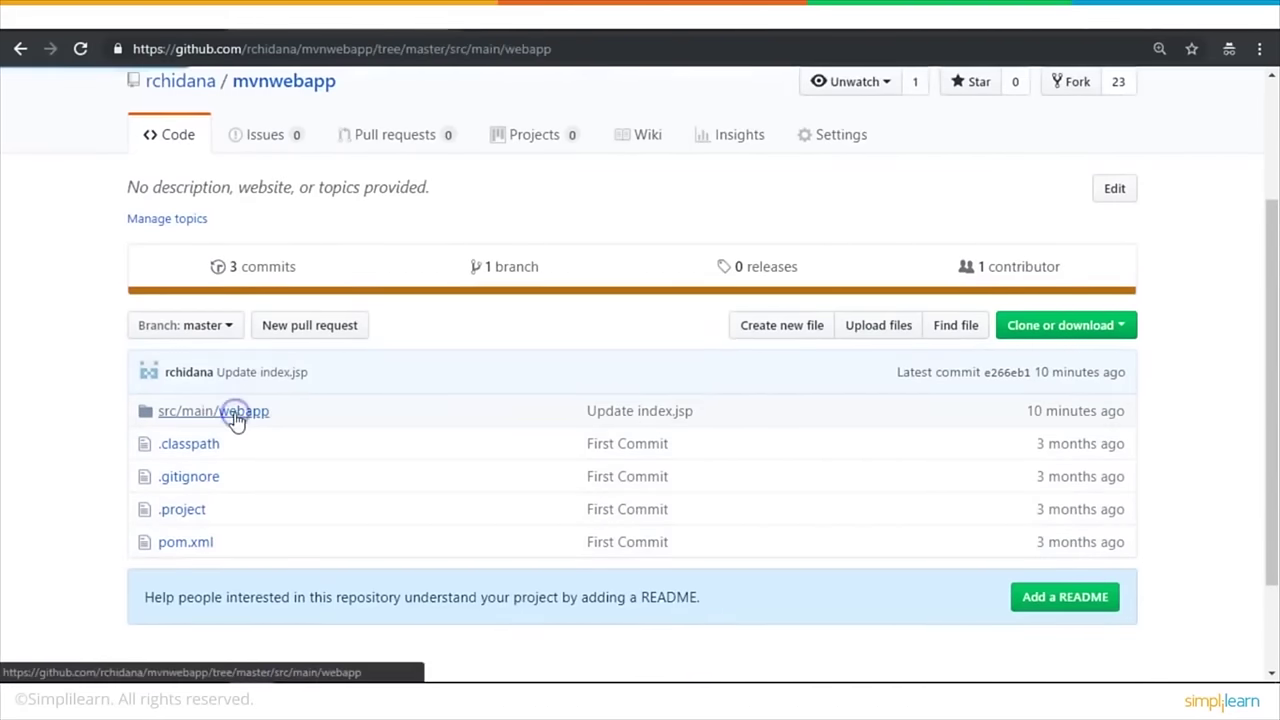
click(172, 527)
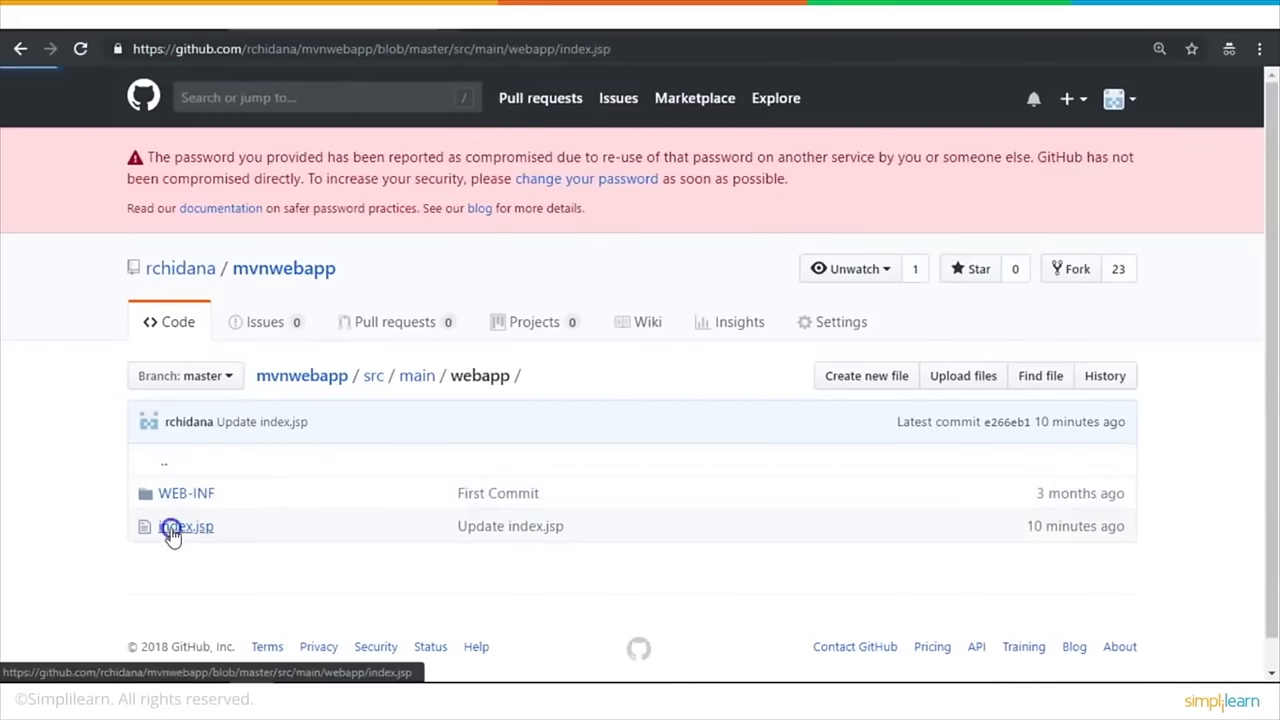
scroll(463, 519, down, 2)
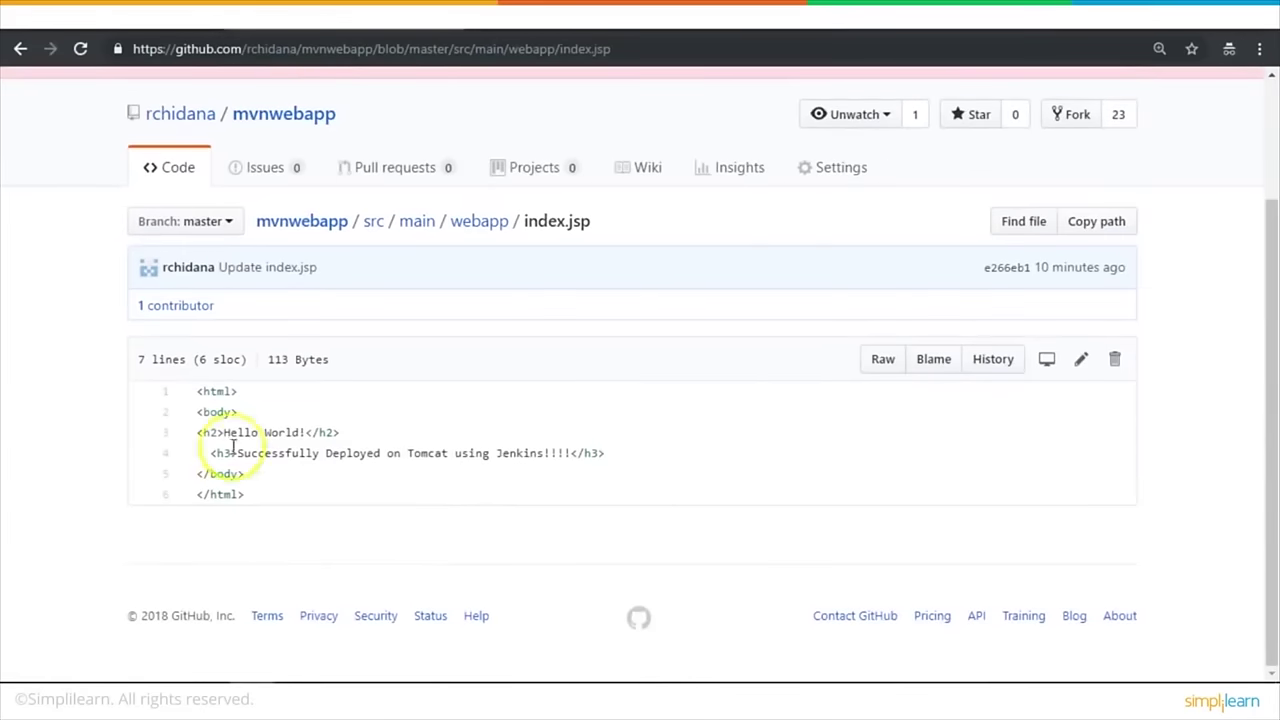
drag(217, 385, 311, 483)
click(360, 486)
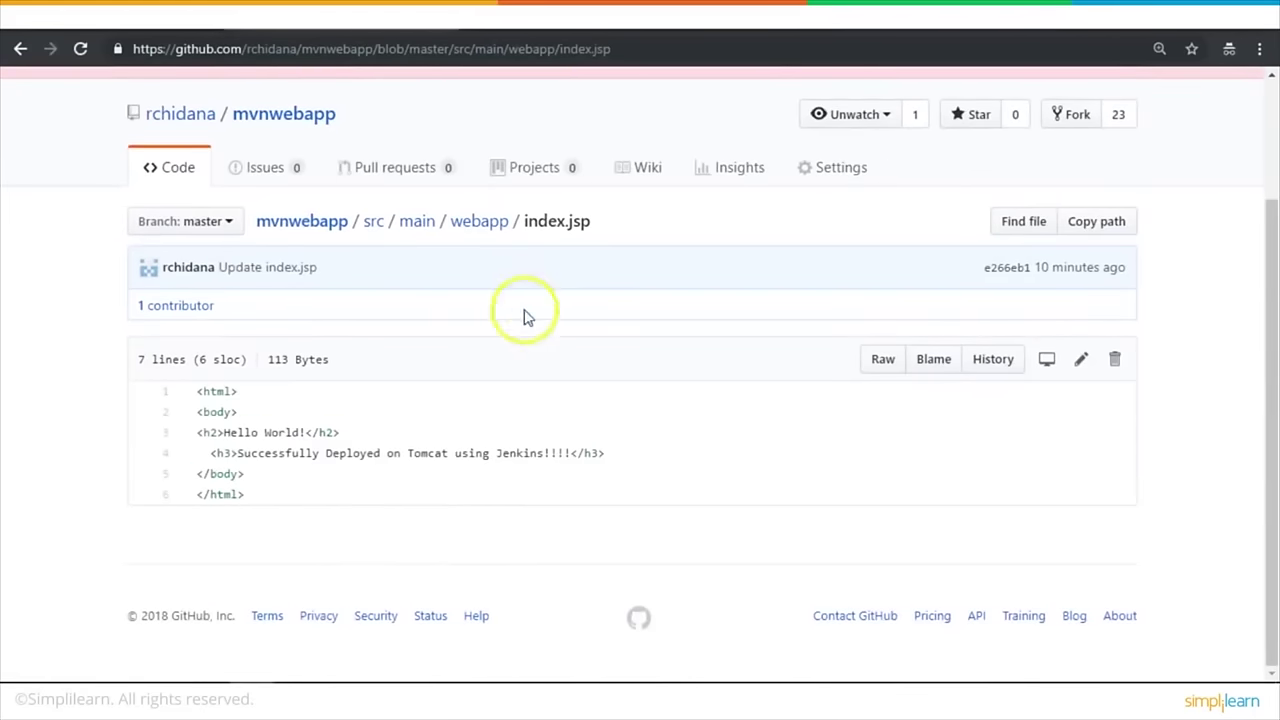
click(295, 117)
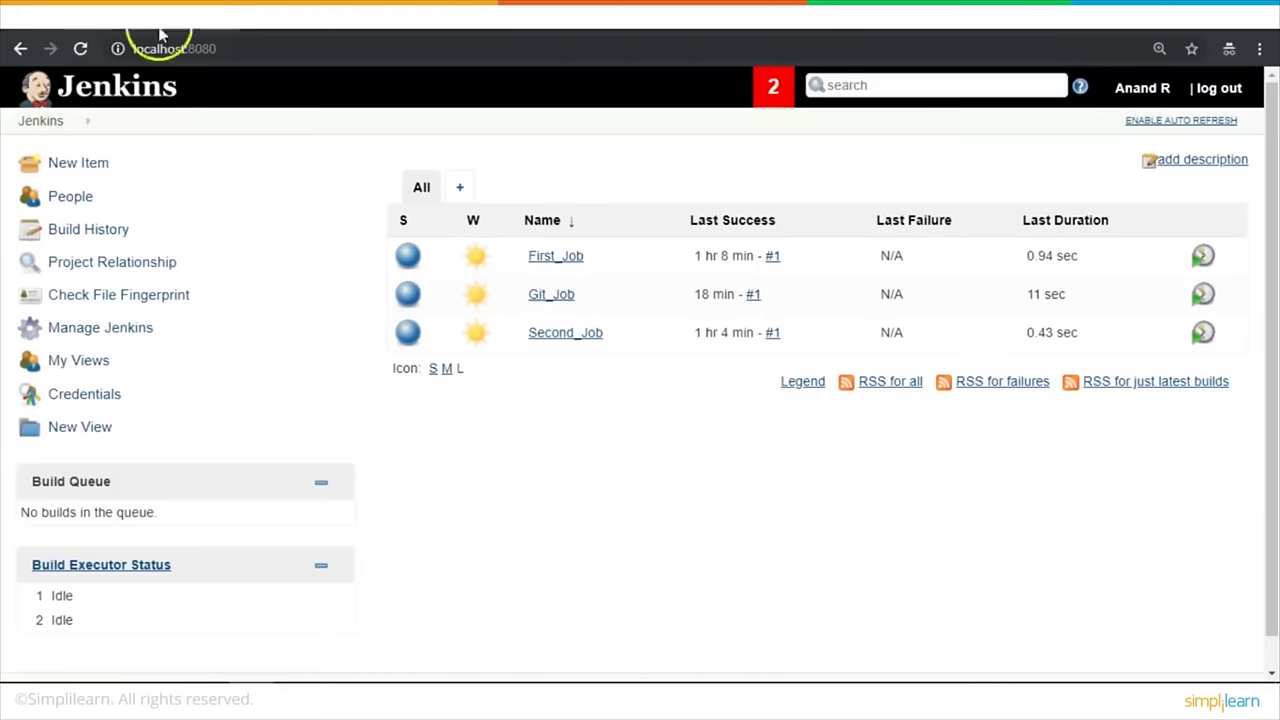
Step: Search 'download maven' in a private window and view the Apache Maven 3.5.4 Files table
key(ctrl+shift+n)
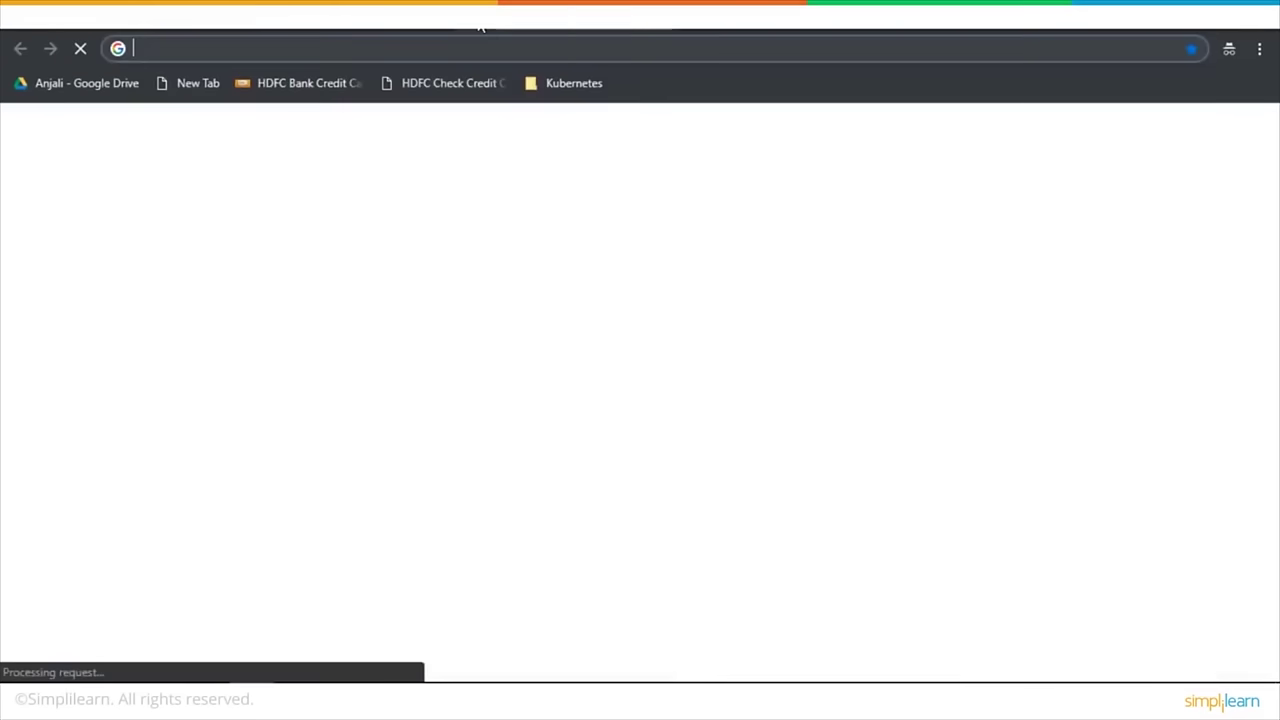
text(download maven)
key(Return)
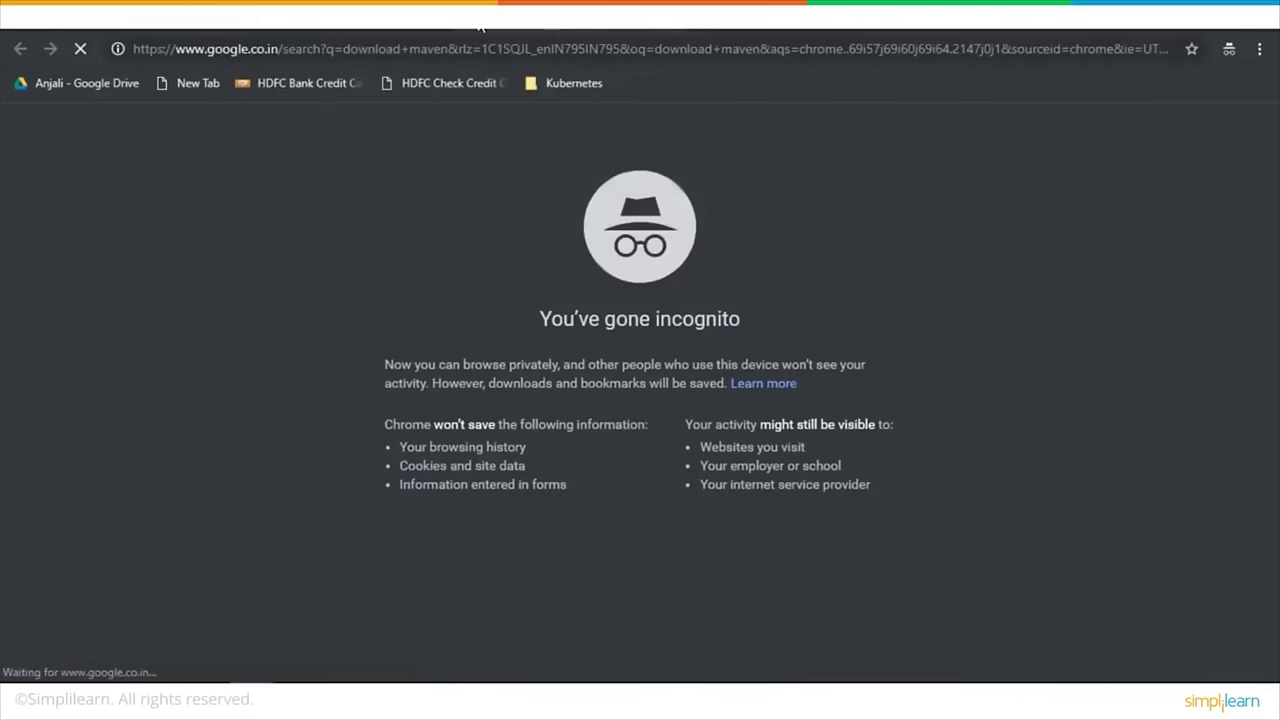
click(338, 319)
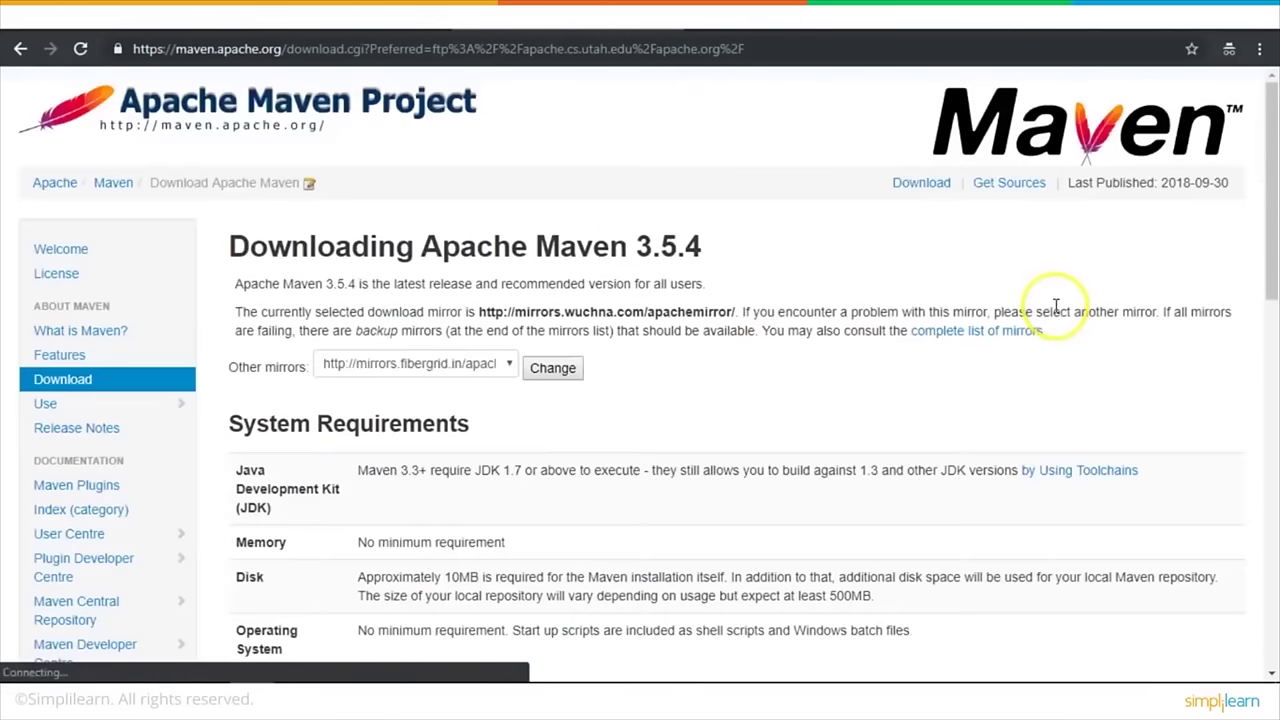
scroll(985, 360, down, 4)
scroll(985, 365, down, 3)
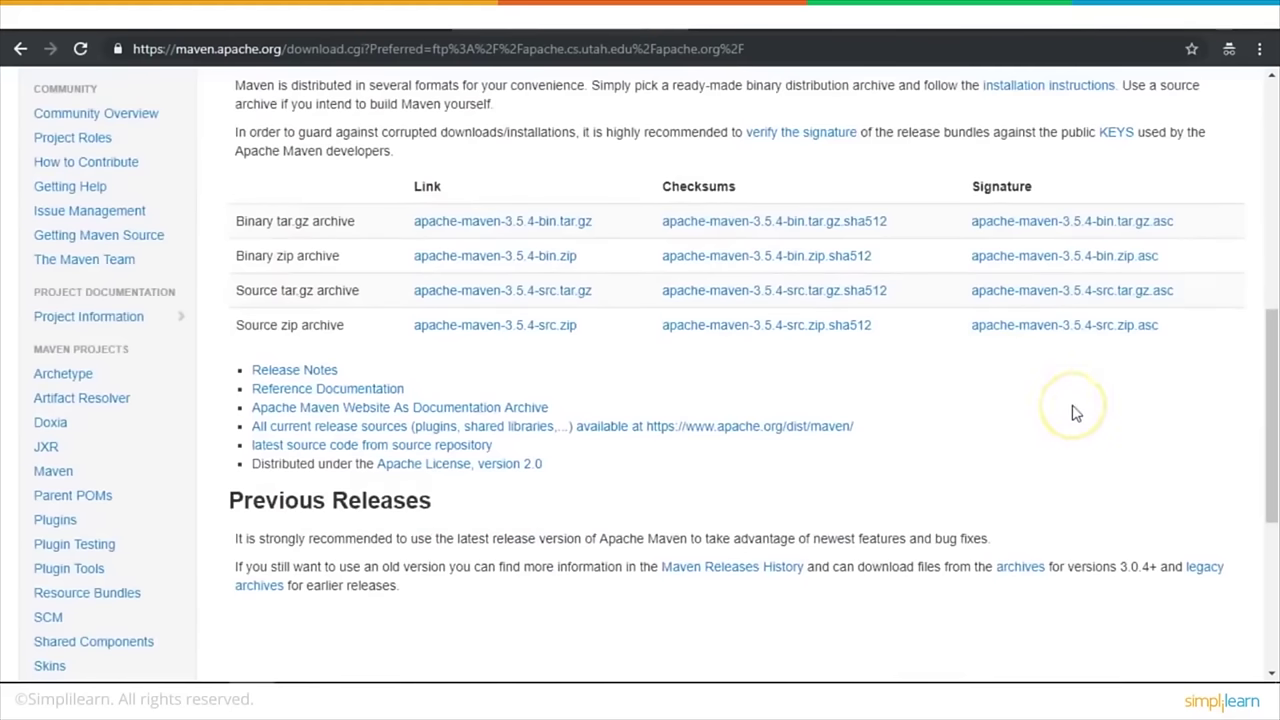
scroll(1074, 410, up, 2)
click(1162, 36)
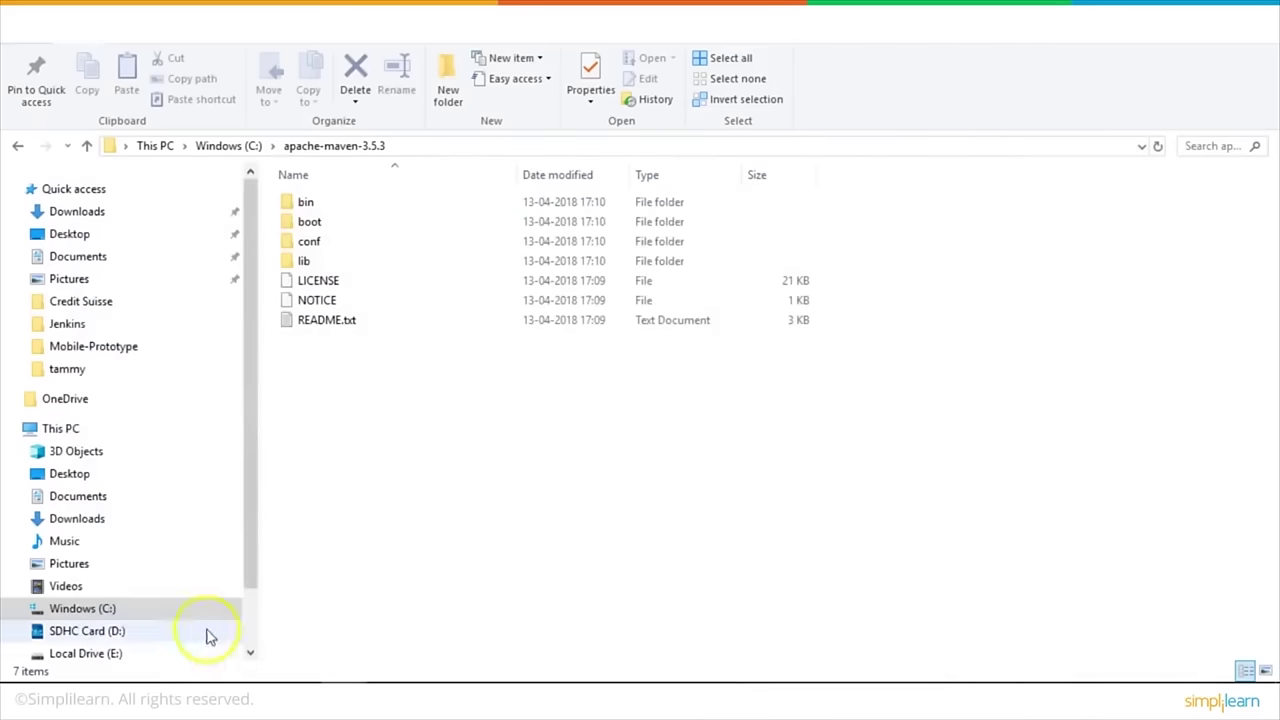
Step: Navigate File Explorer to C:\apache-maven-3.5.3 and select its folder path
click(87, 610)
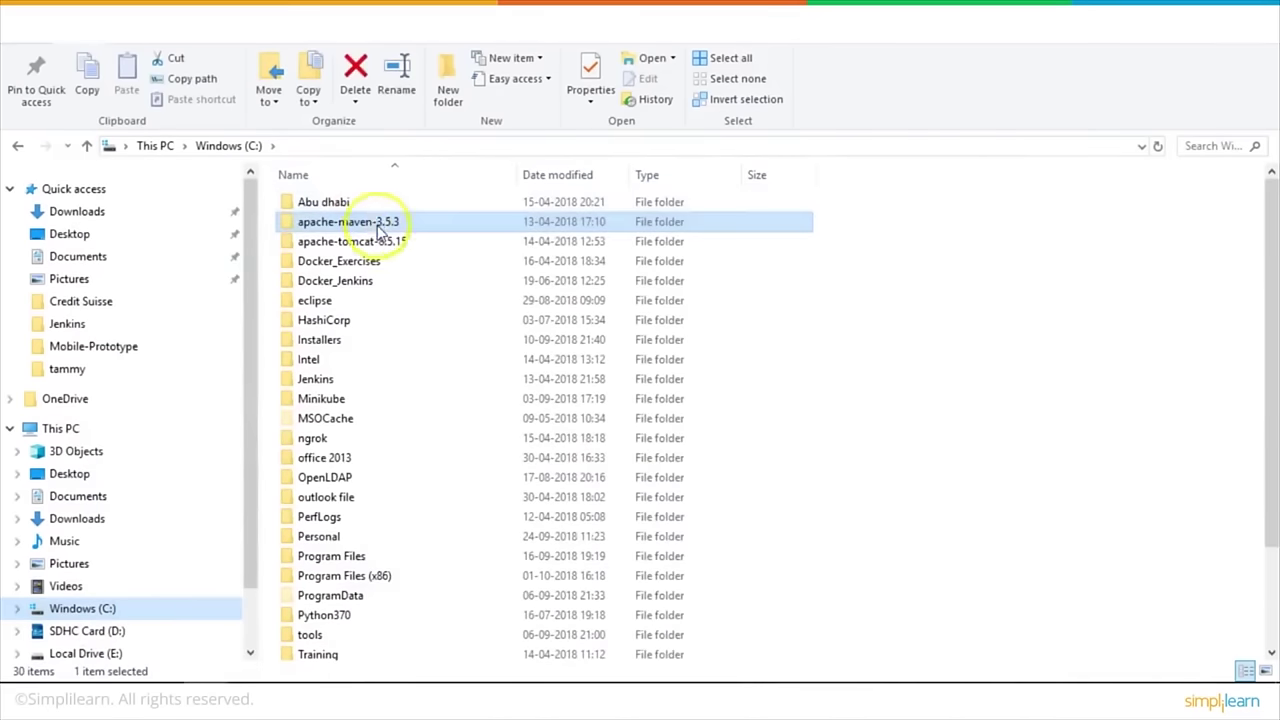
double_click(382, 221)
click(432, 146)
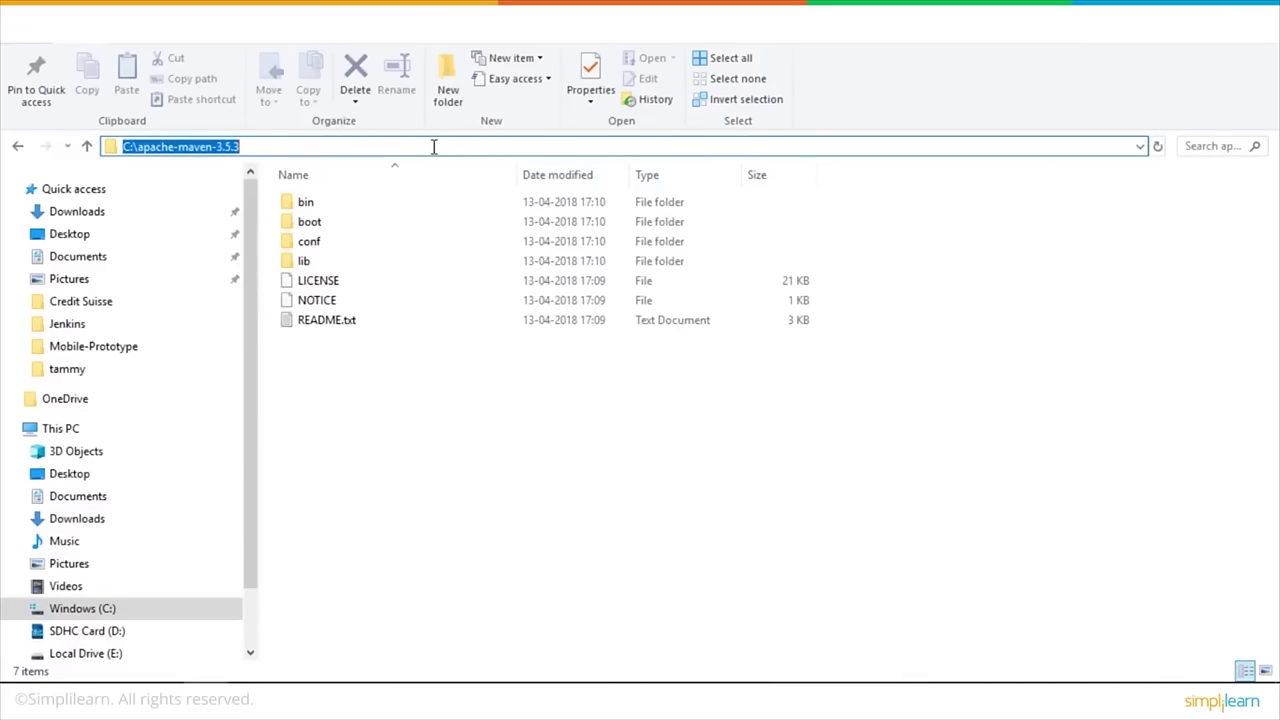
Step: Run mvn and echo %M2_HOME% to confirm Maven 3.5.3 and M2_HOME at C:\apache-maven-3.5.3
click(432, 684)
text(mvn --version)
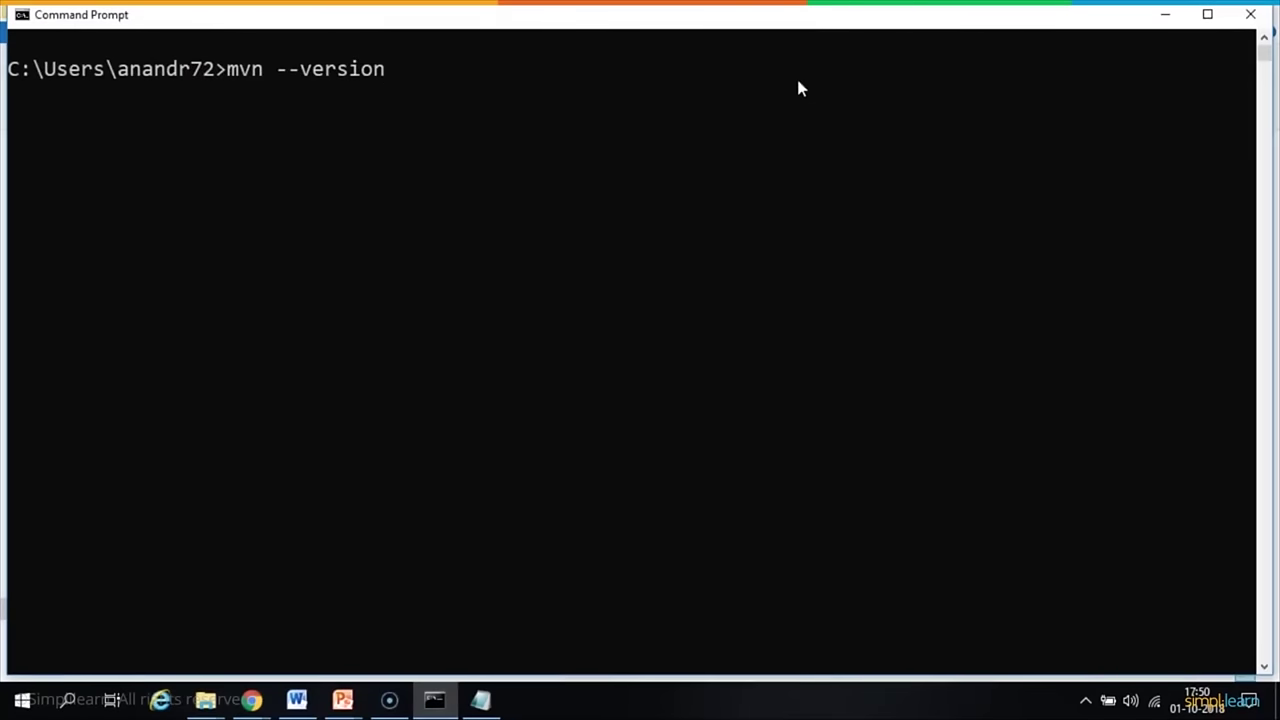
key(Return)
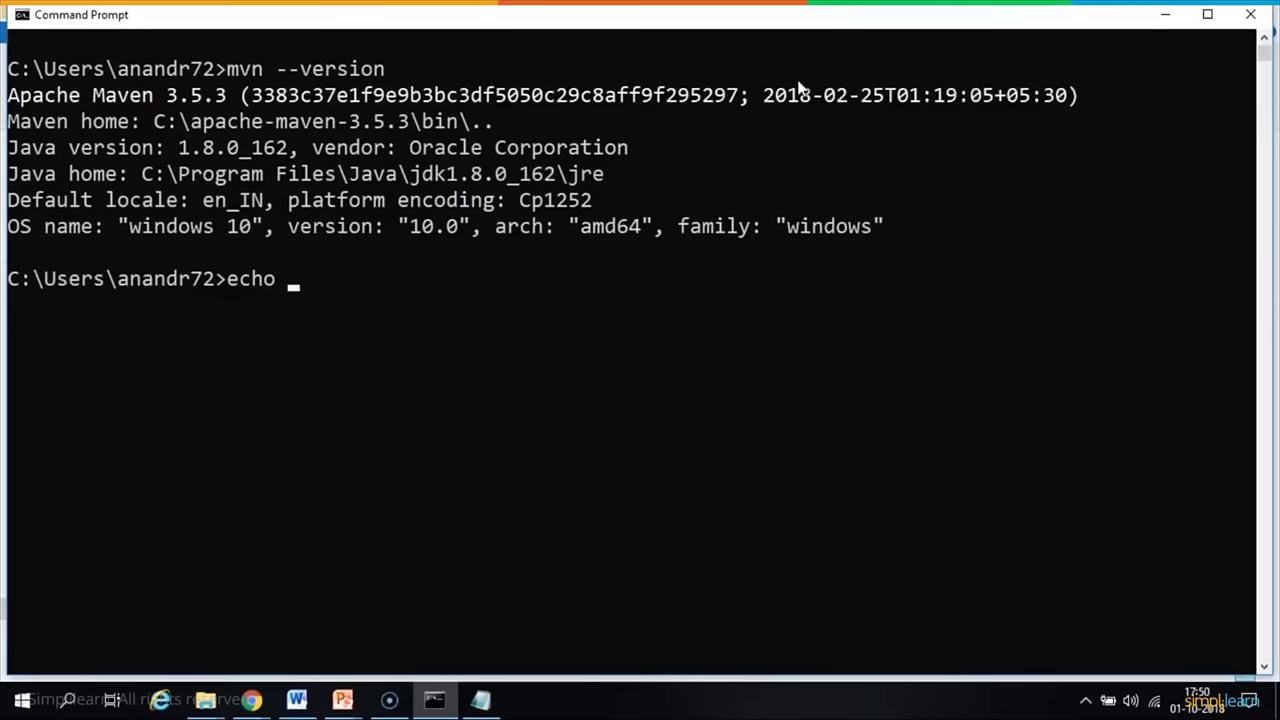
text(echo %M2_HOME%)
key(Return)
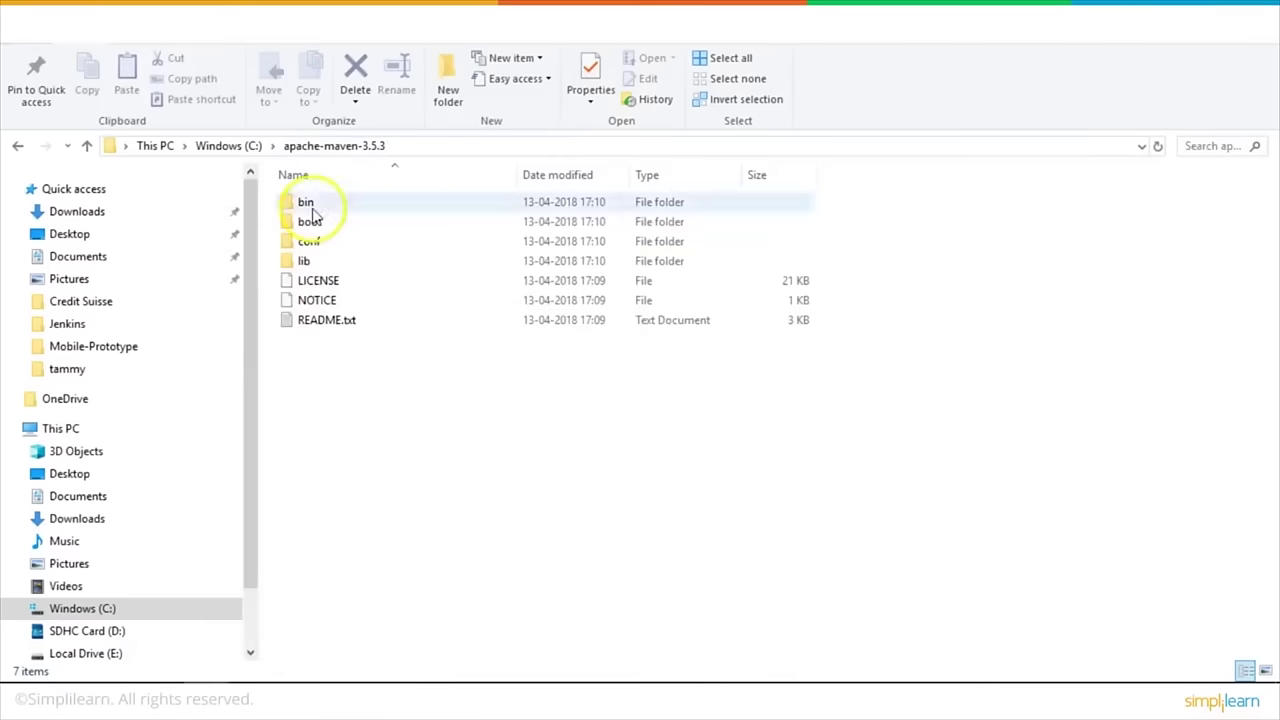
Step: Inspect the Maven bin folder's mvn and mvn.cmd, then return to the Windows (C:) drive listing
double_click(305, 202)
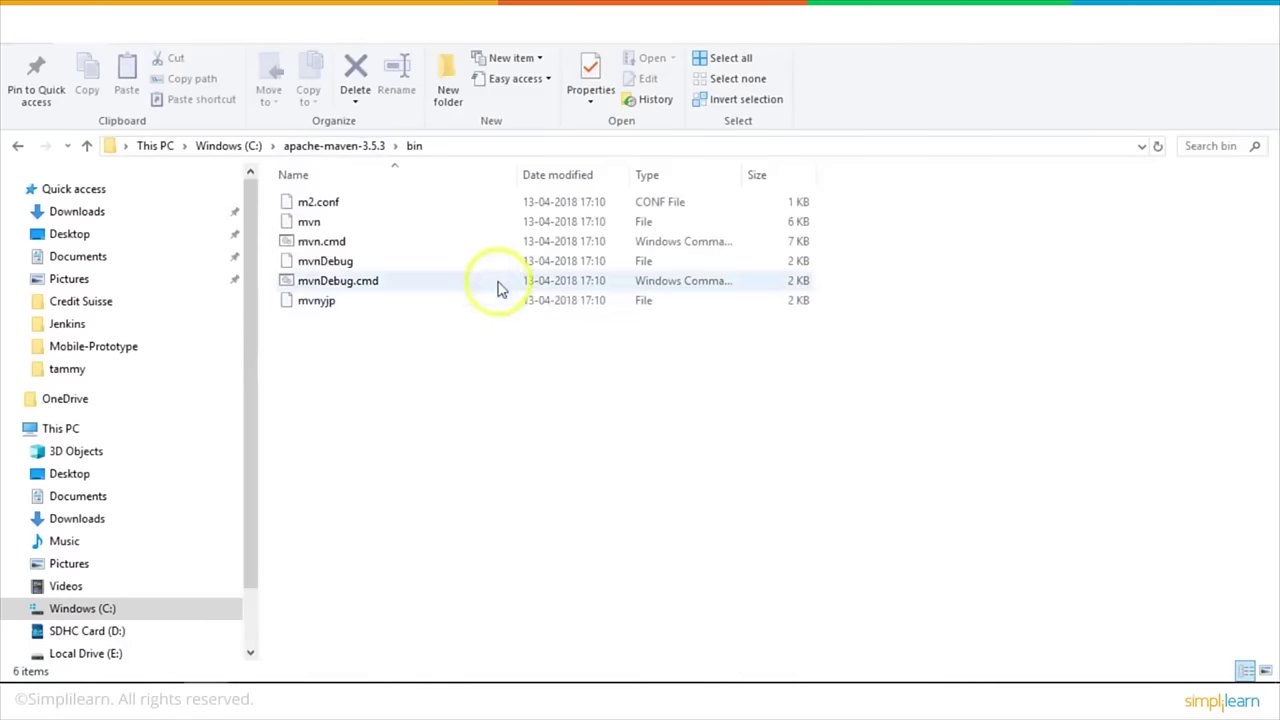
click(229, 148)
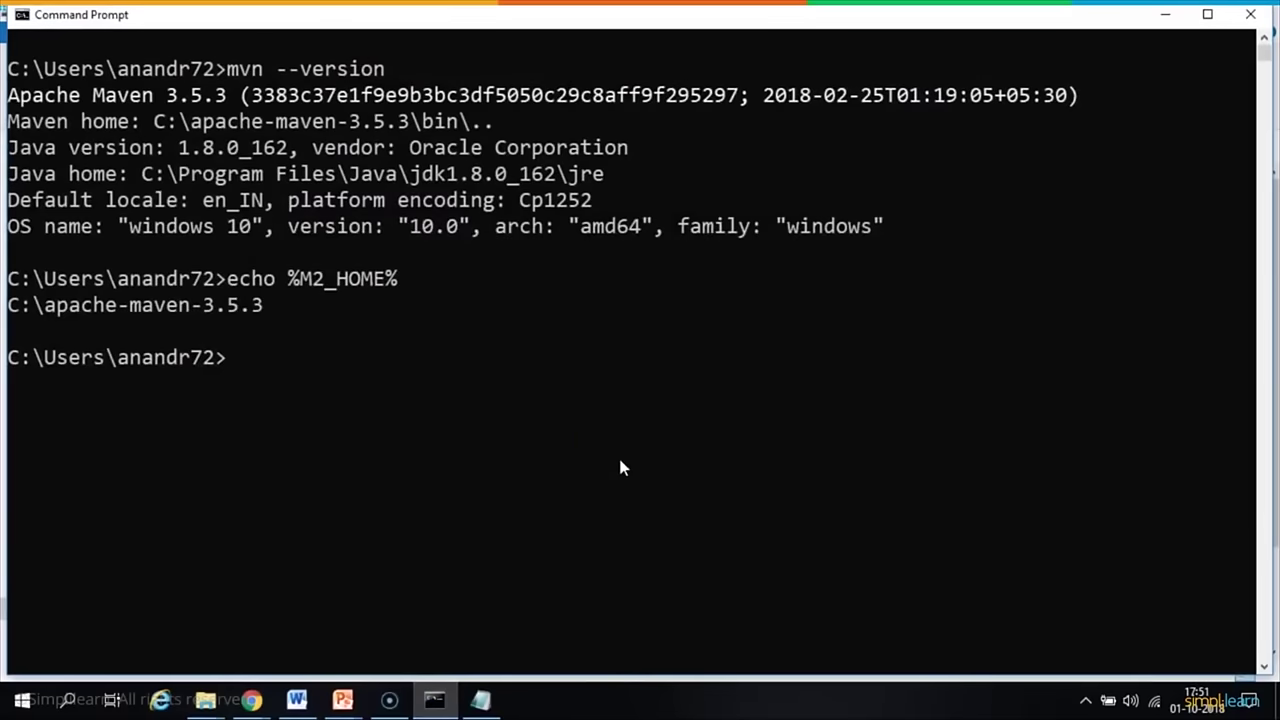
click(1164, 15)
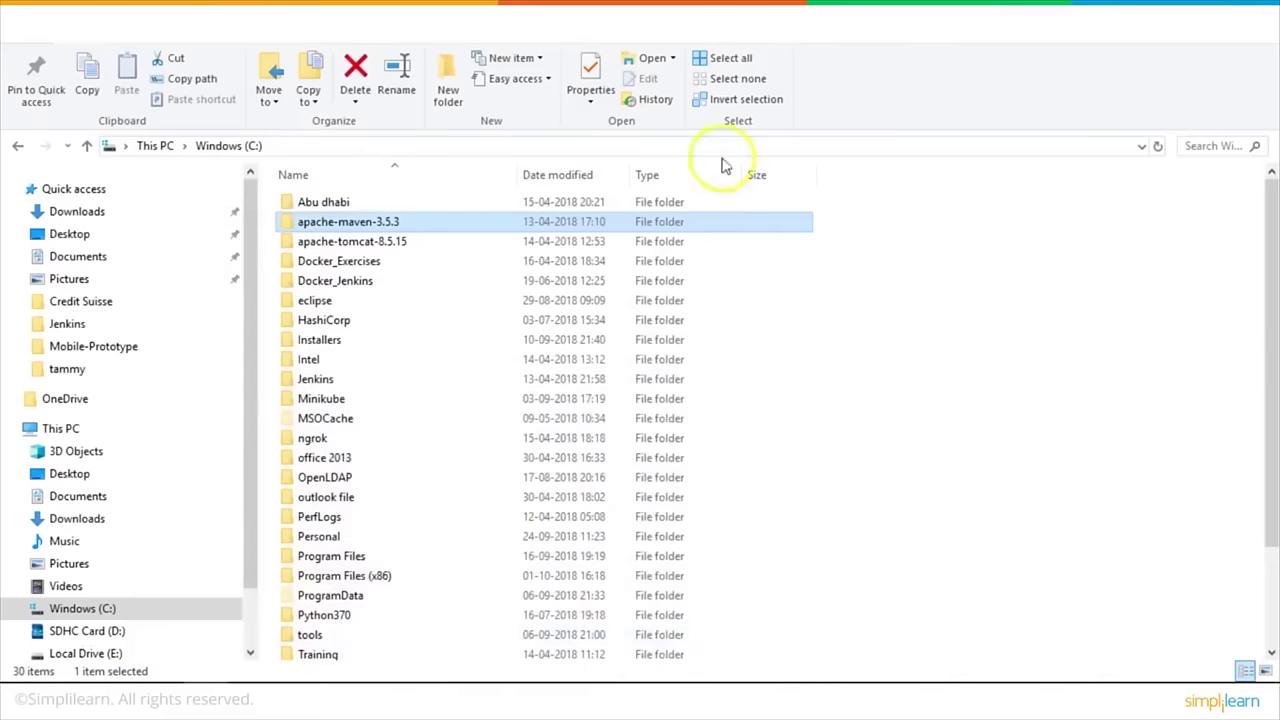
mouse_move(300, 684)
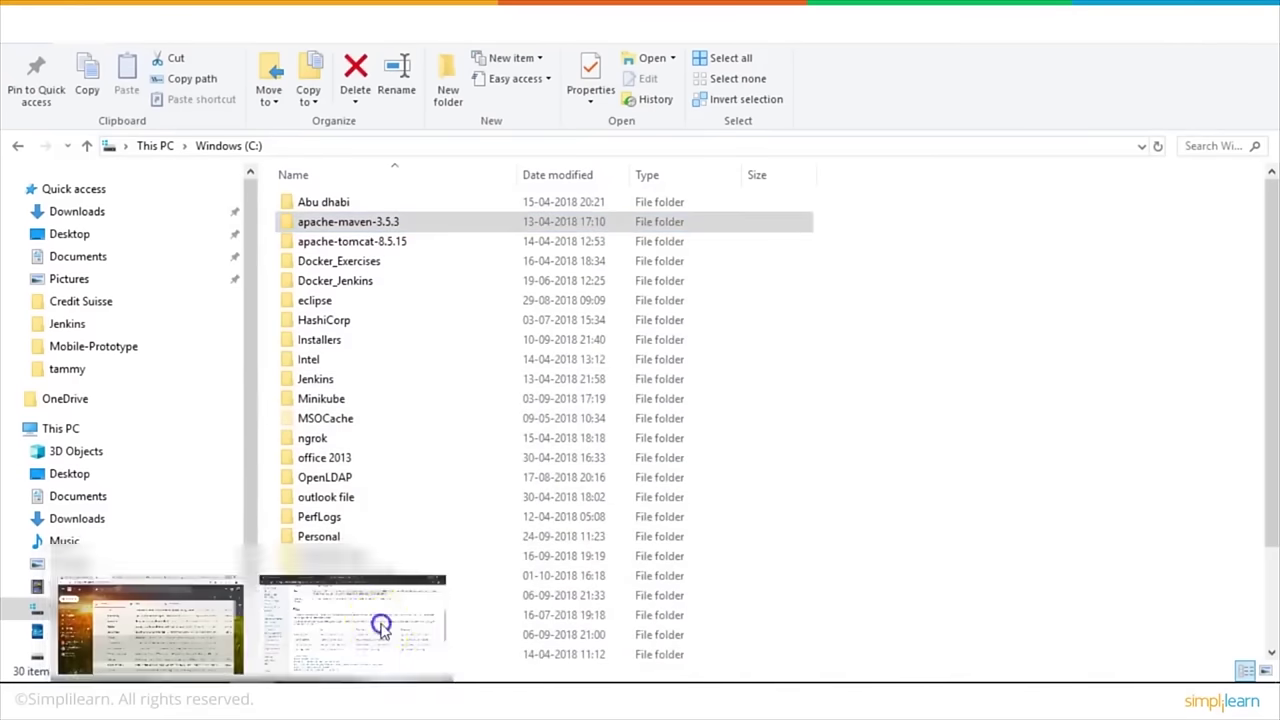
click(360, 660)
Step: Search 'download apache tomcat server 8.5' in a new tab and view the Tomcat 8.5.34 downloads
click(705, 22)
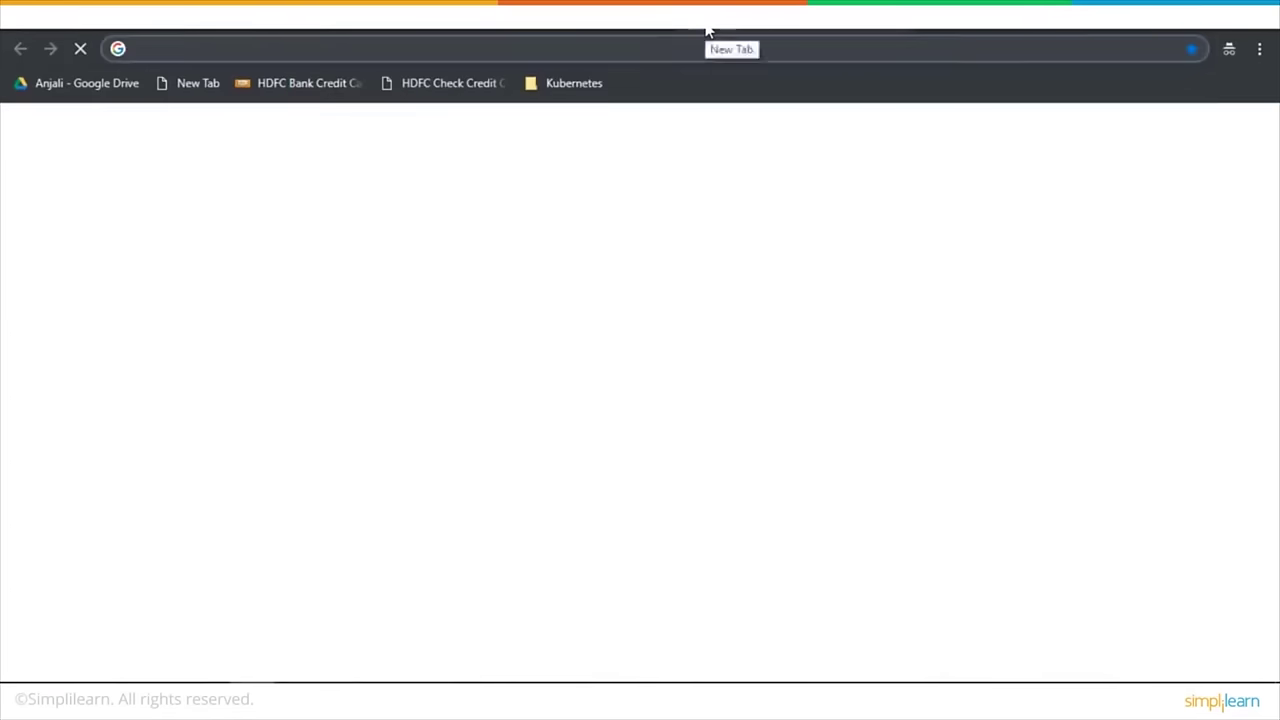
text(download apach)
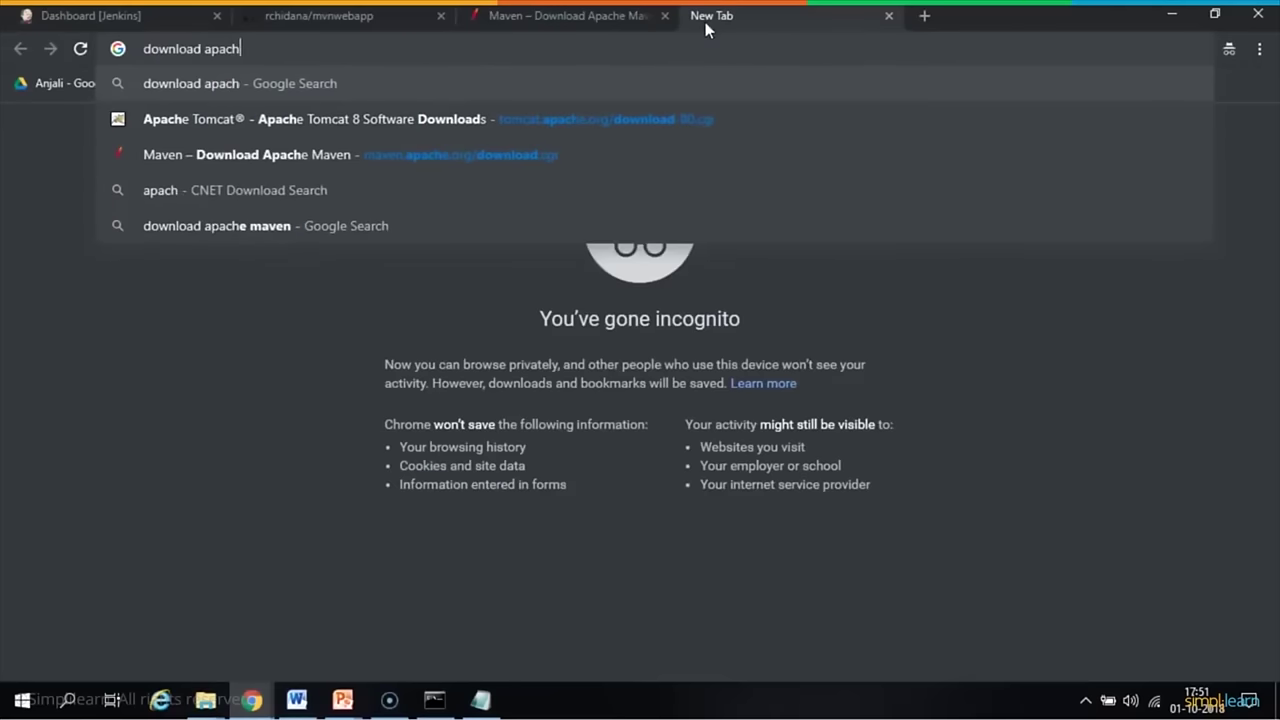
text(e tomcat serv)
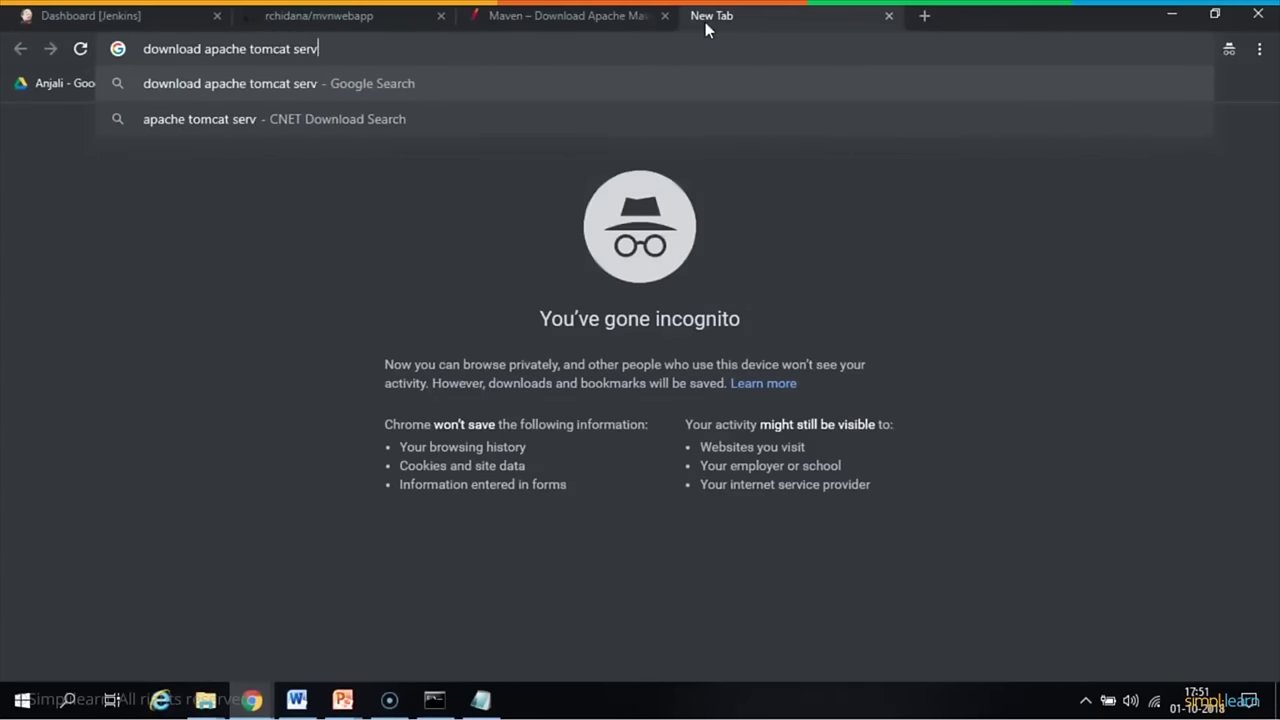
text(er 8.5)
key(Return)
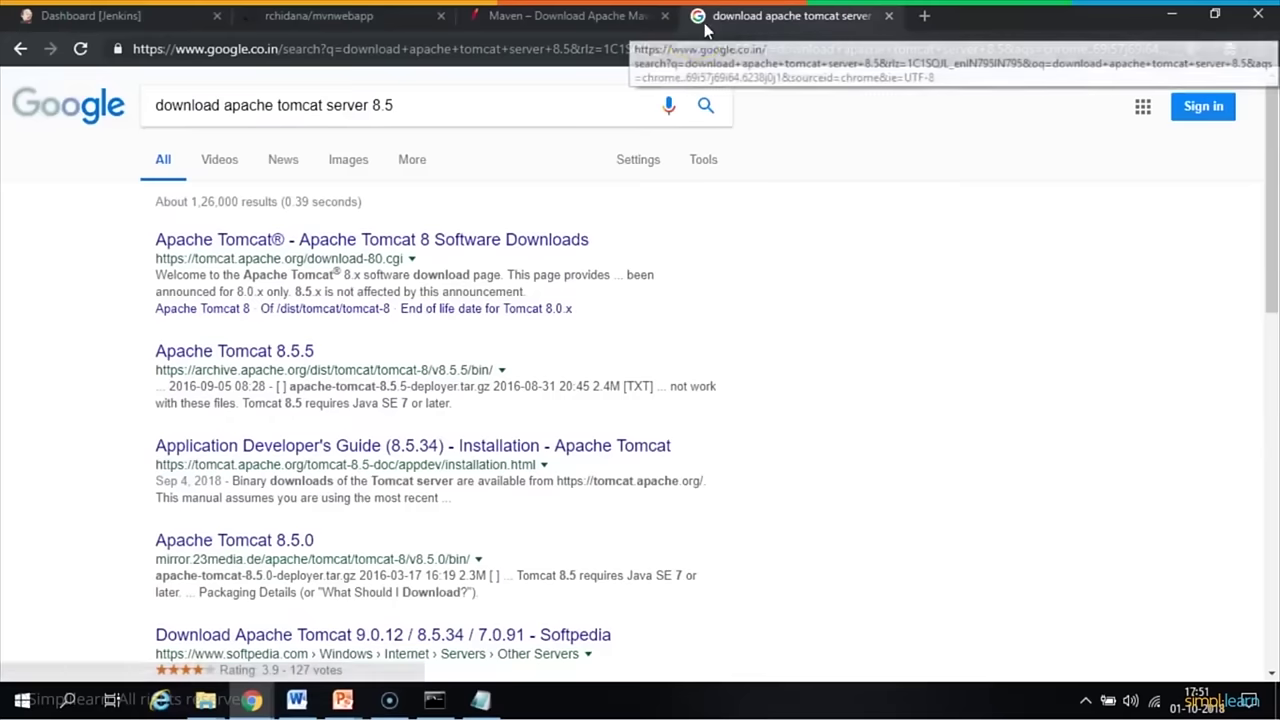
click(494, 238)
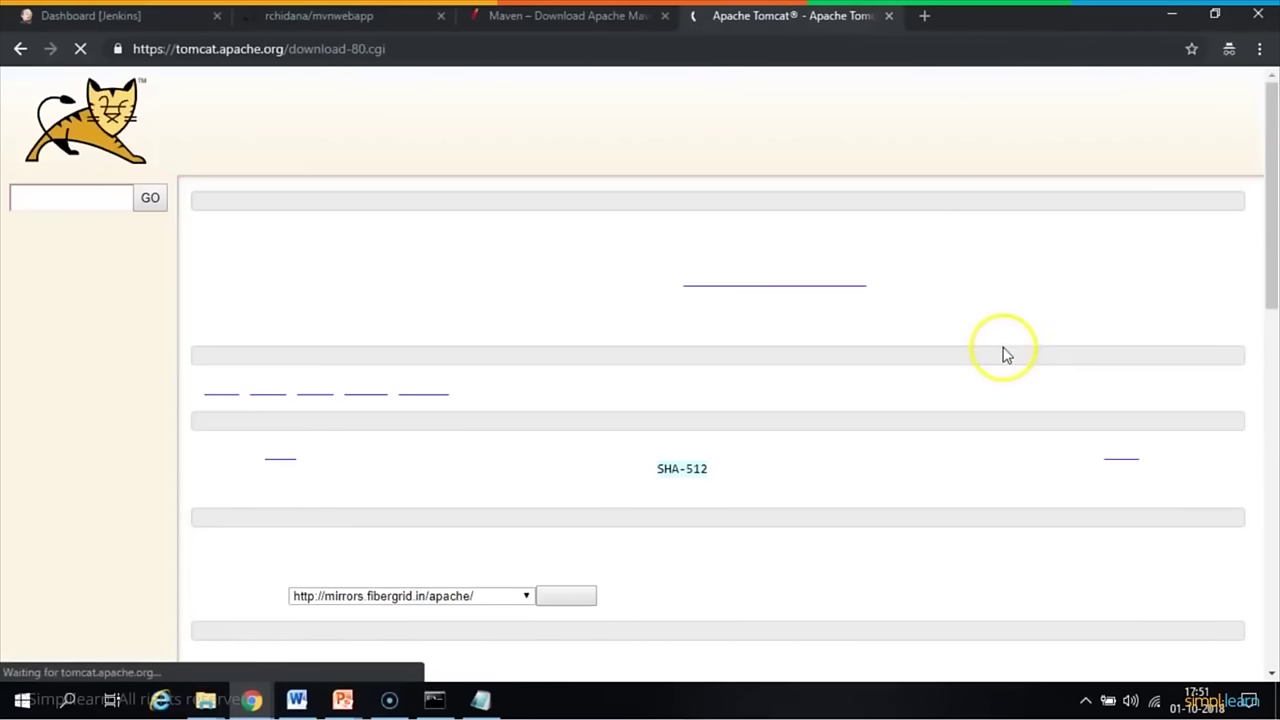
scroll(1003, 349, down, 3)
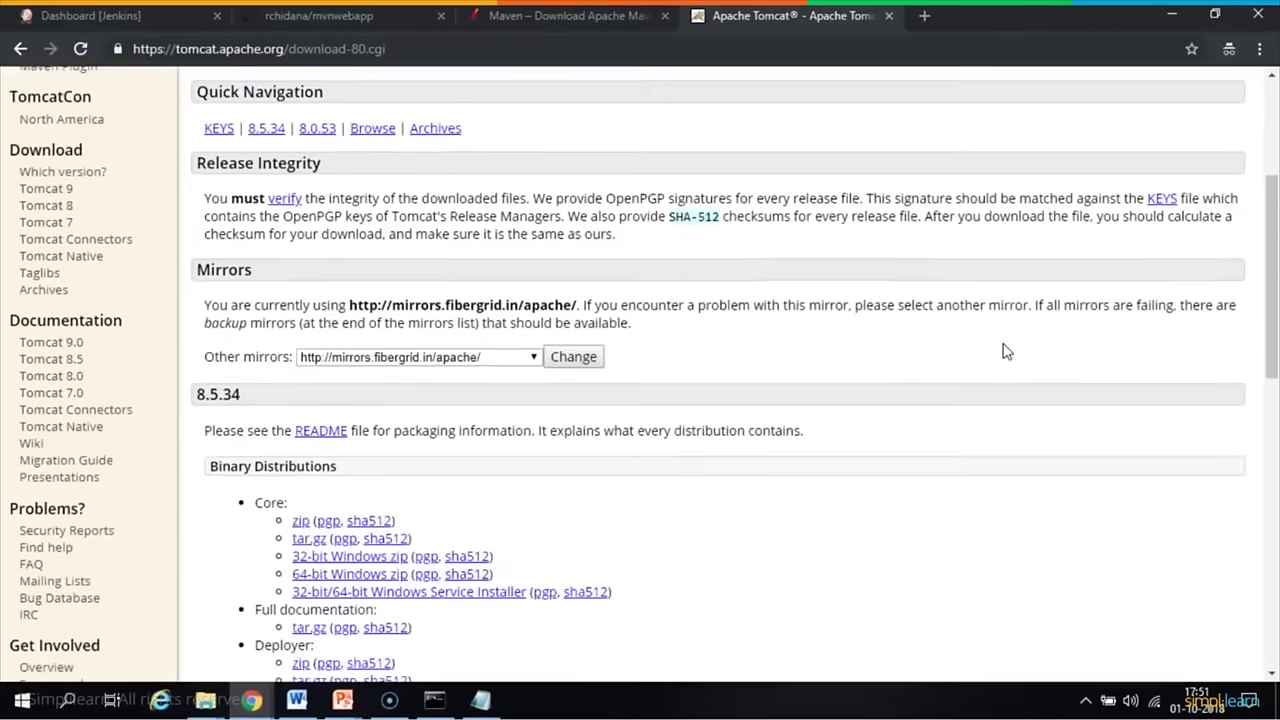
scroll(838, 368, up, 2)
scroll(838, 368, down, 9)
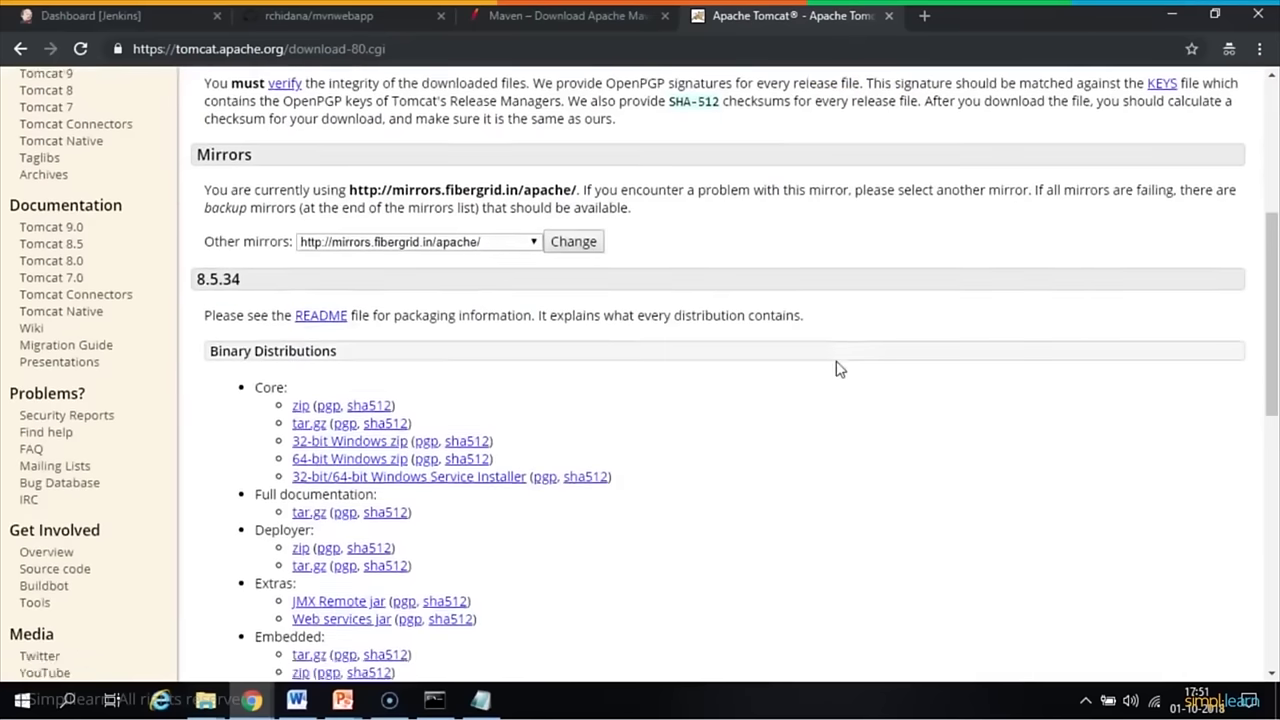
click(1174, 18)
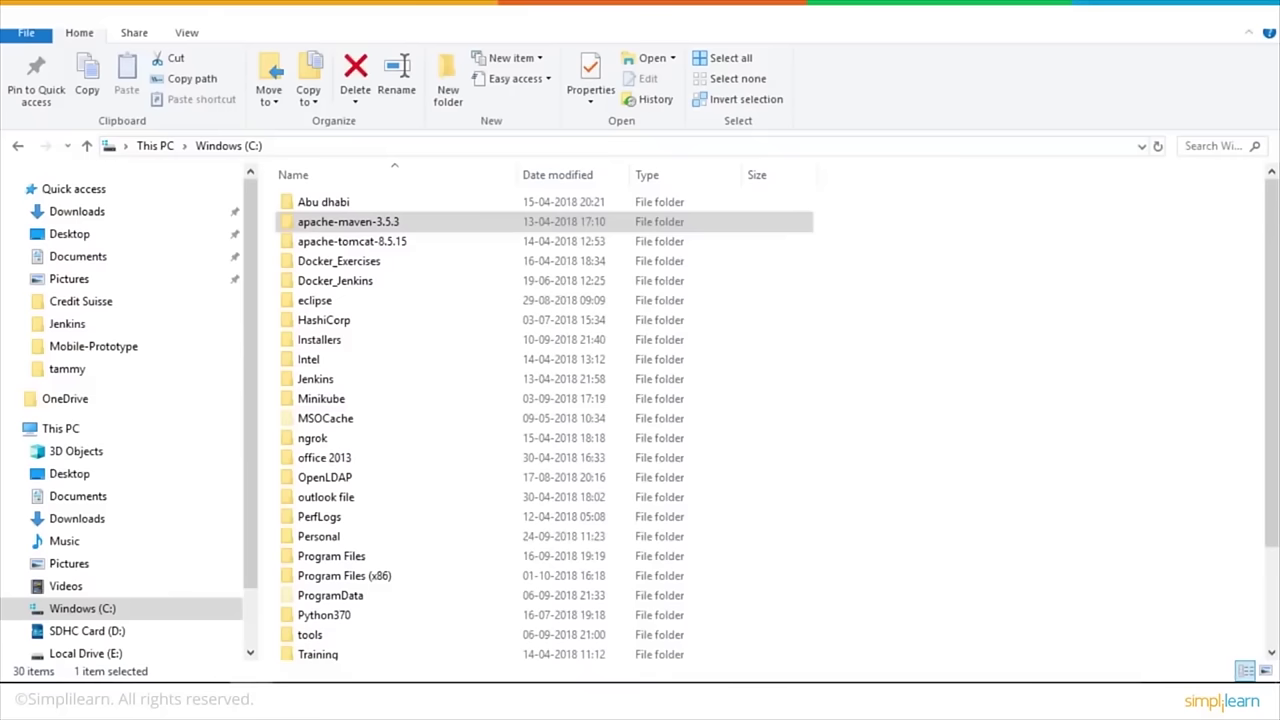
Step: Open apache-tomcat-8.5.15, note Jenkins uses port 8080, then open Tomcat's conf folder
double_click(403, 242)
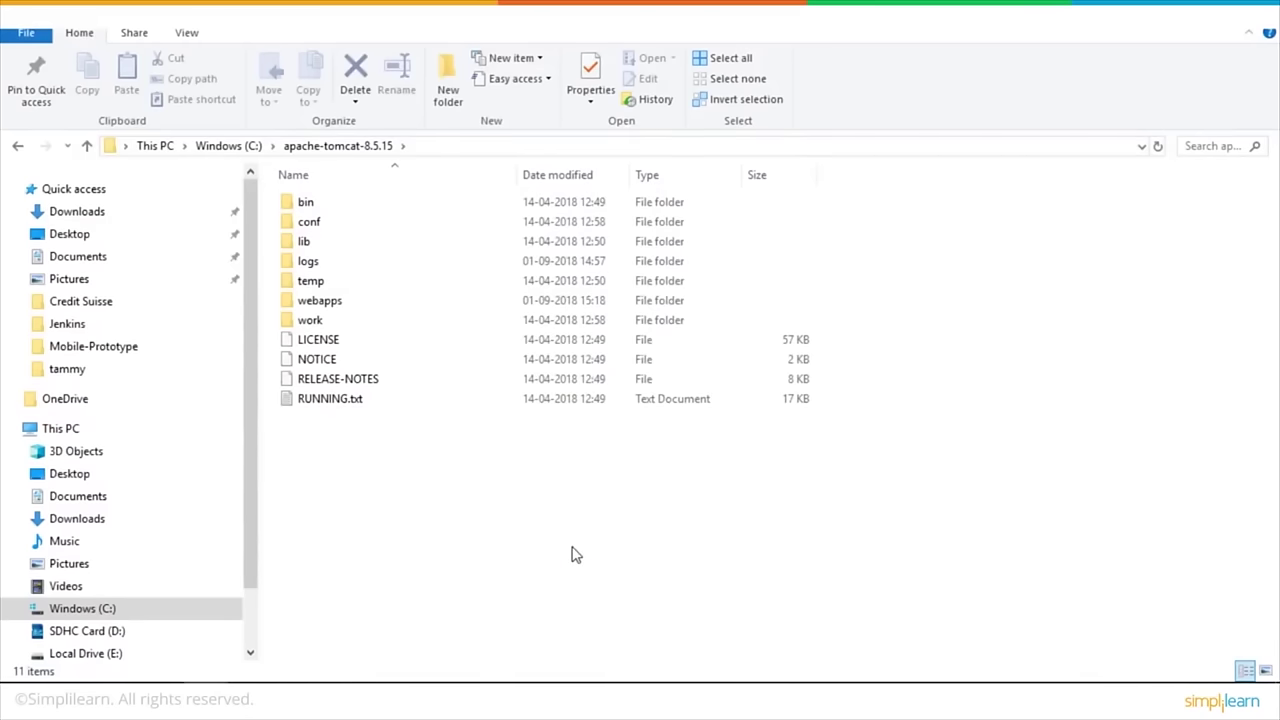
mouse_move(256, 682)
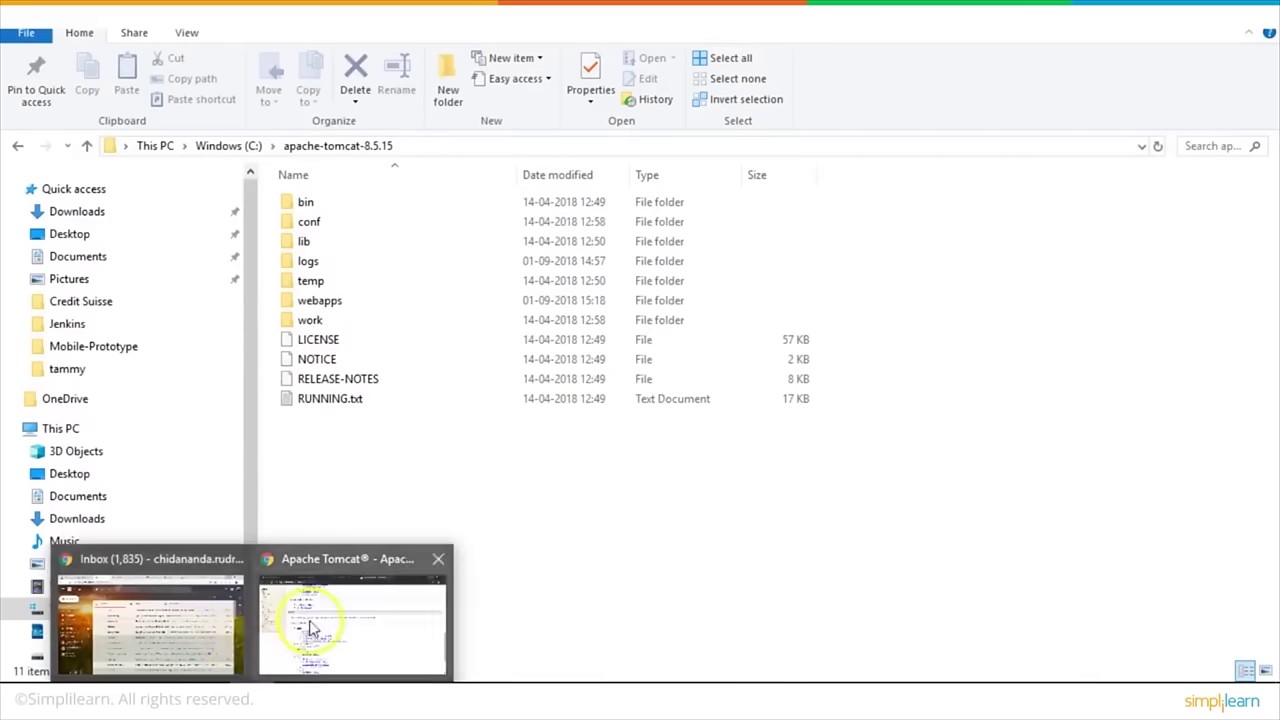
click(310, 628)
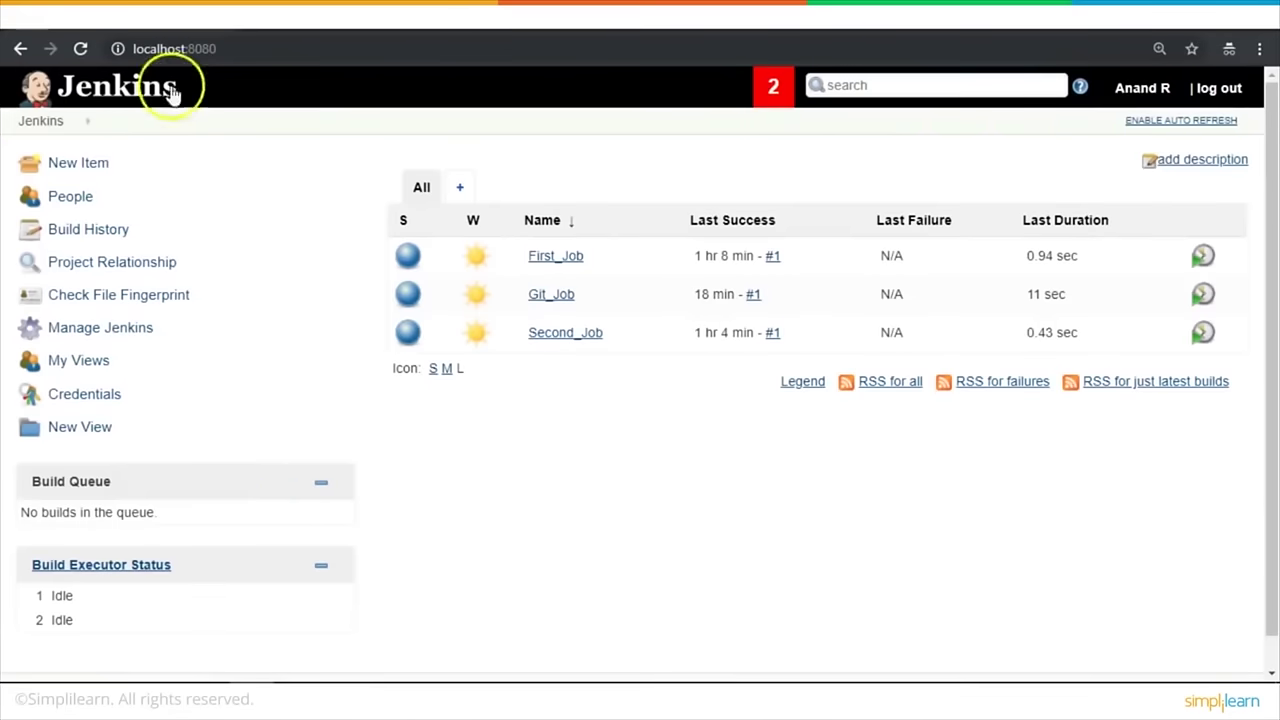
double_click(204, 48)
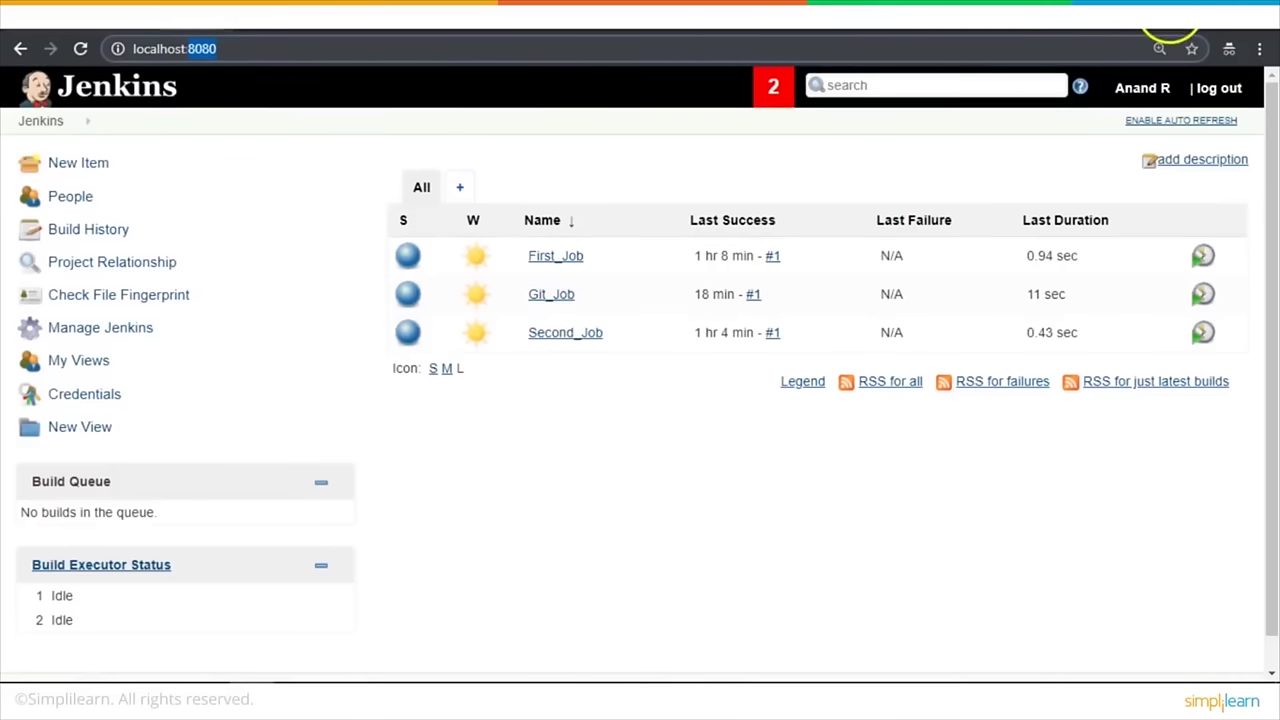
click(1170, 22)
double_click(332, 223)
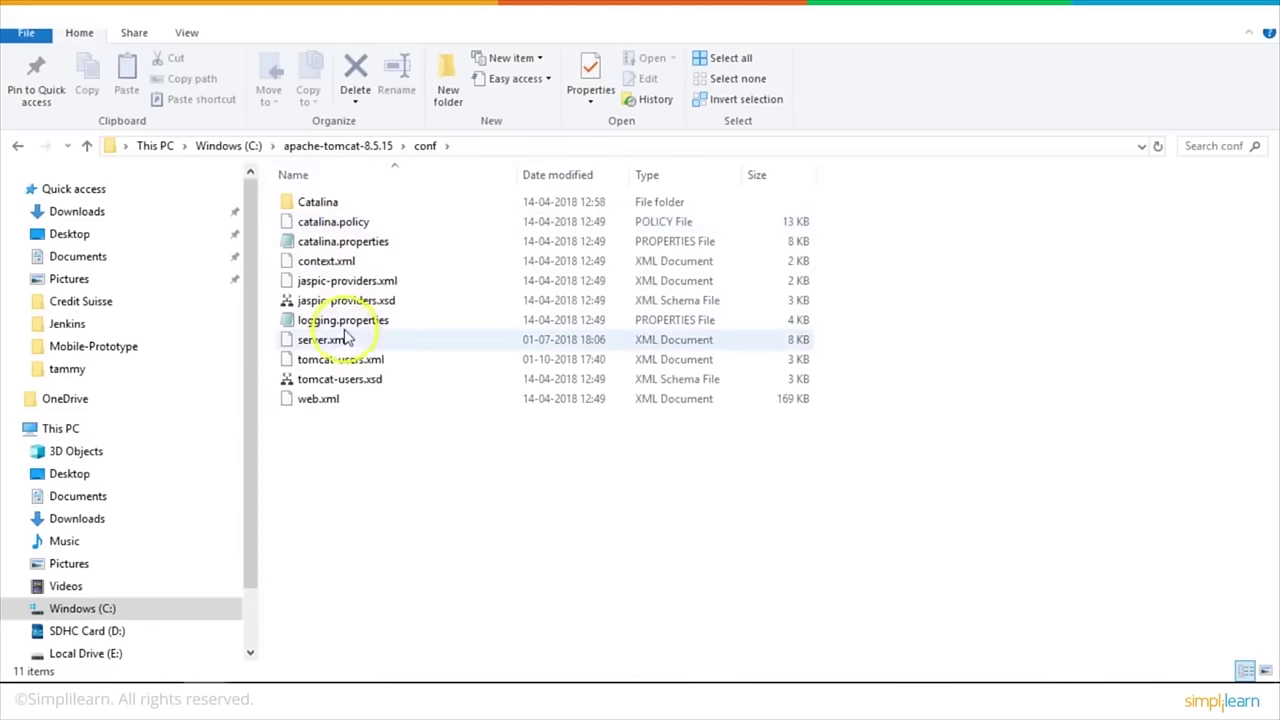
right_click(343, 343)
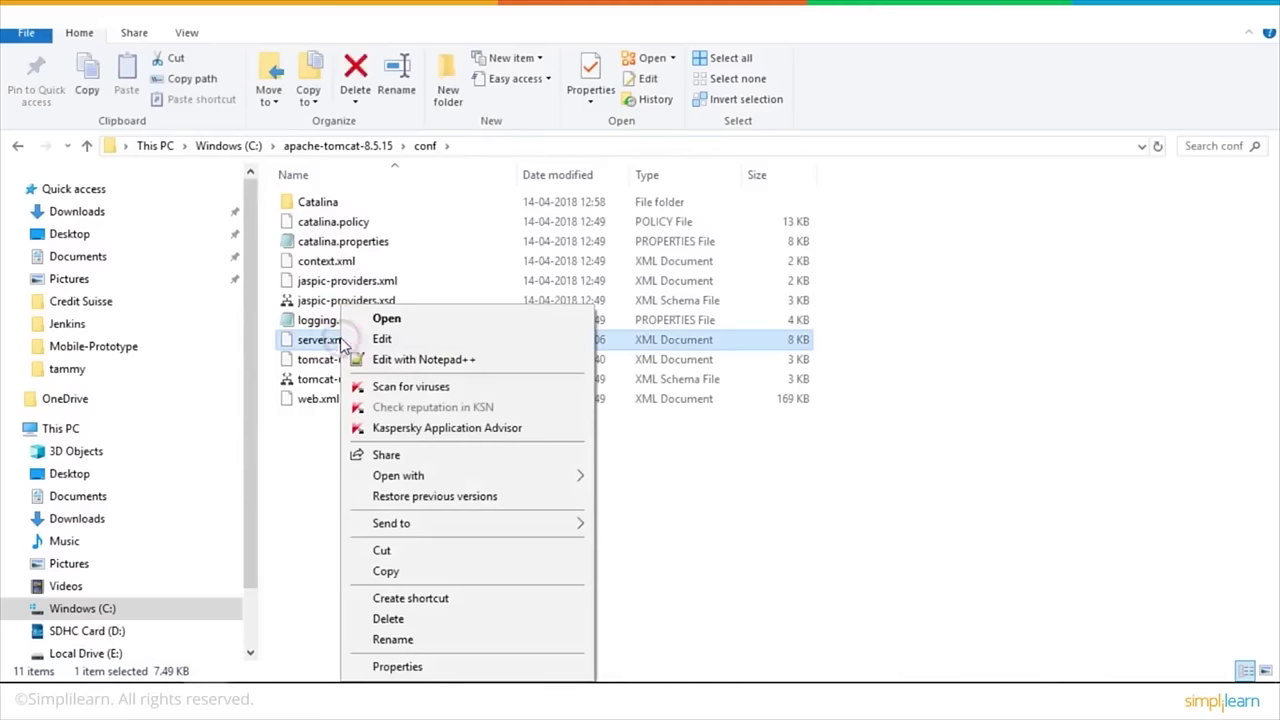
click(400, 359)
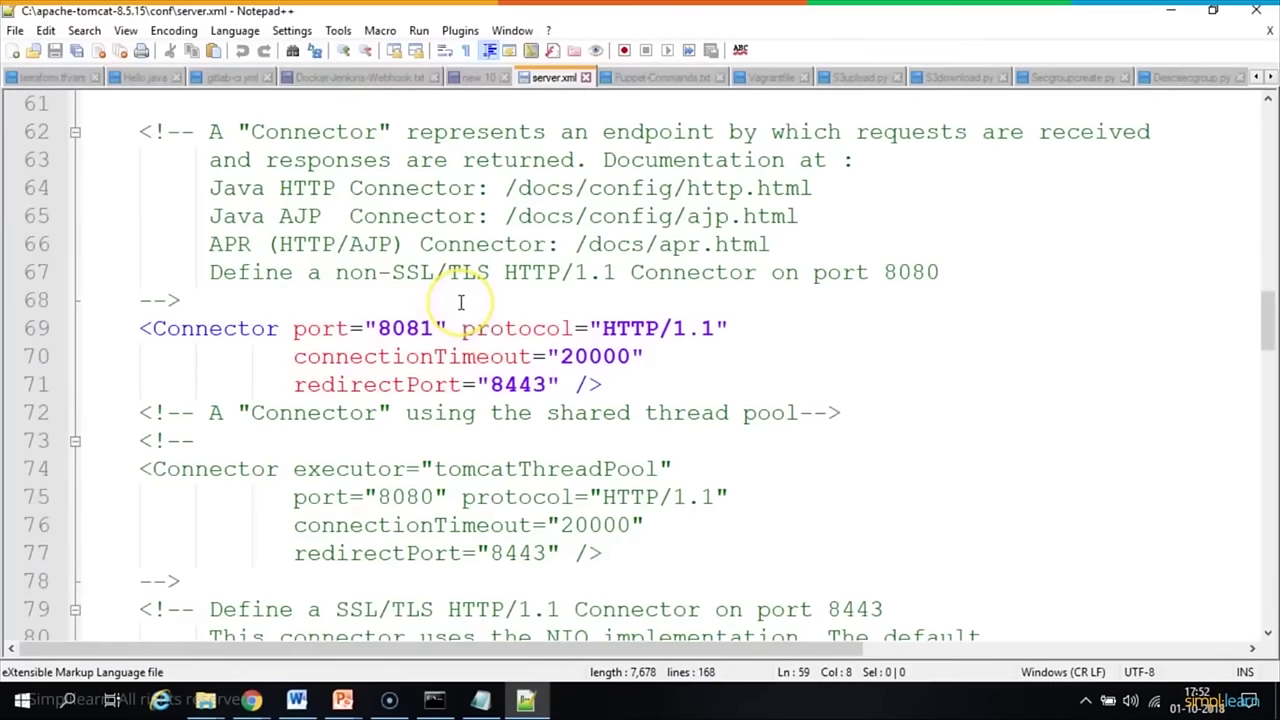
scroll(460, 302, down, 3)
scroll(420, 420, up, 4)
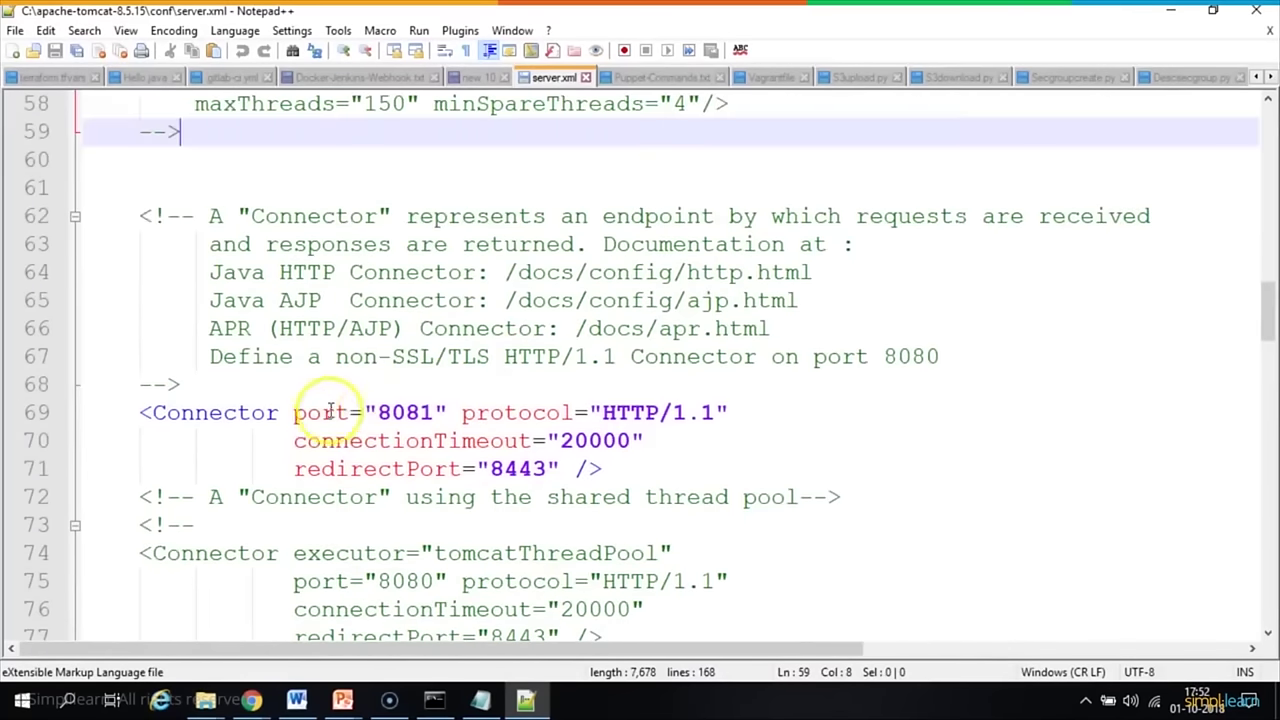
double_click(405, 581)
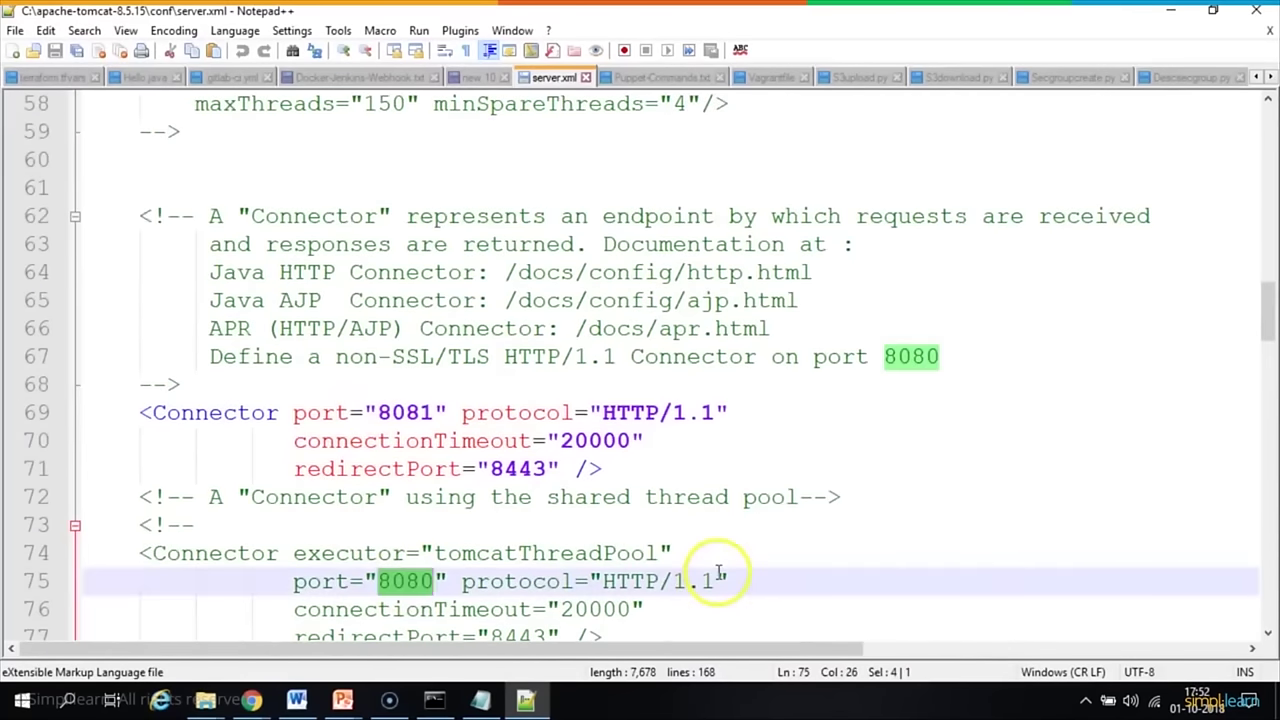
double_click(405, 412)
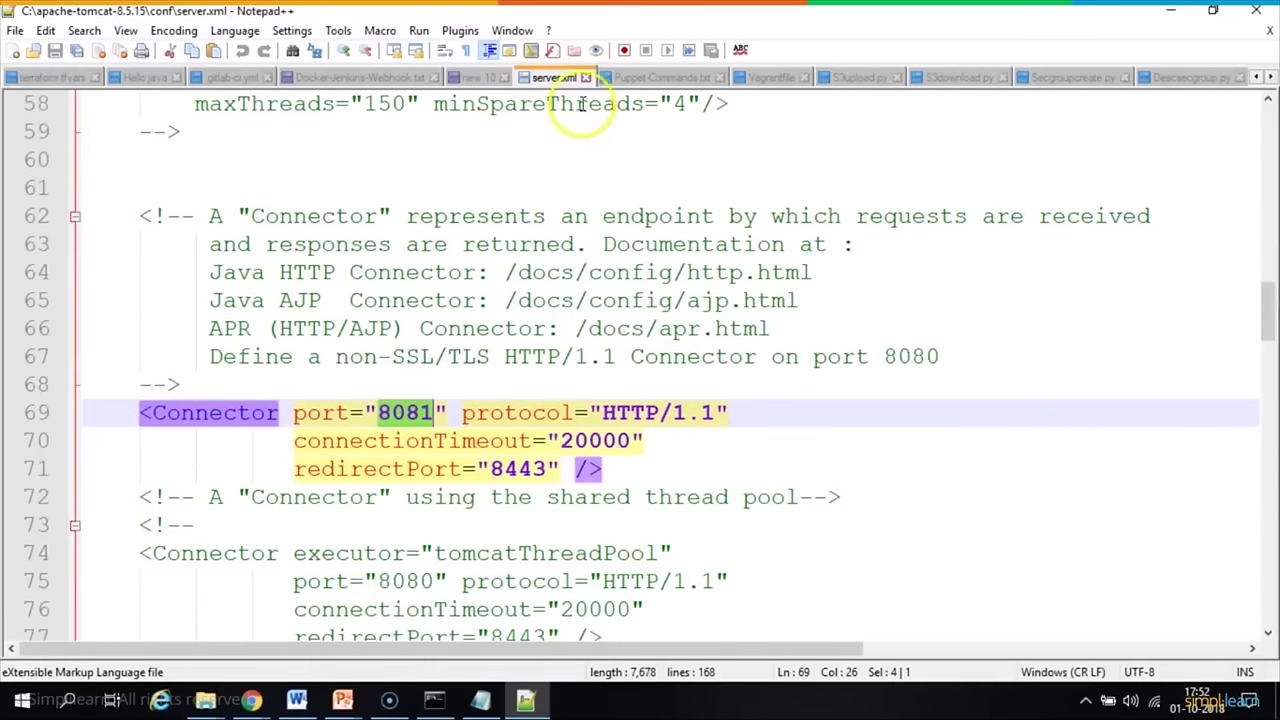
click(1257, 18)
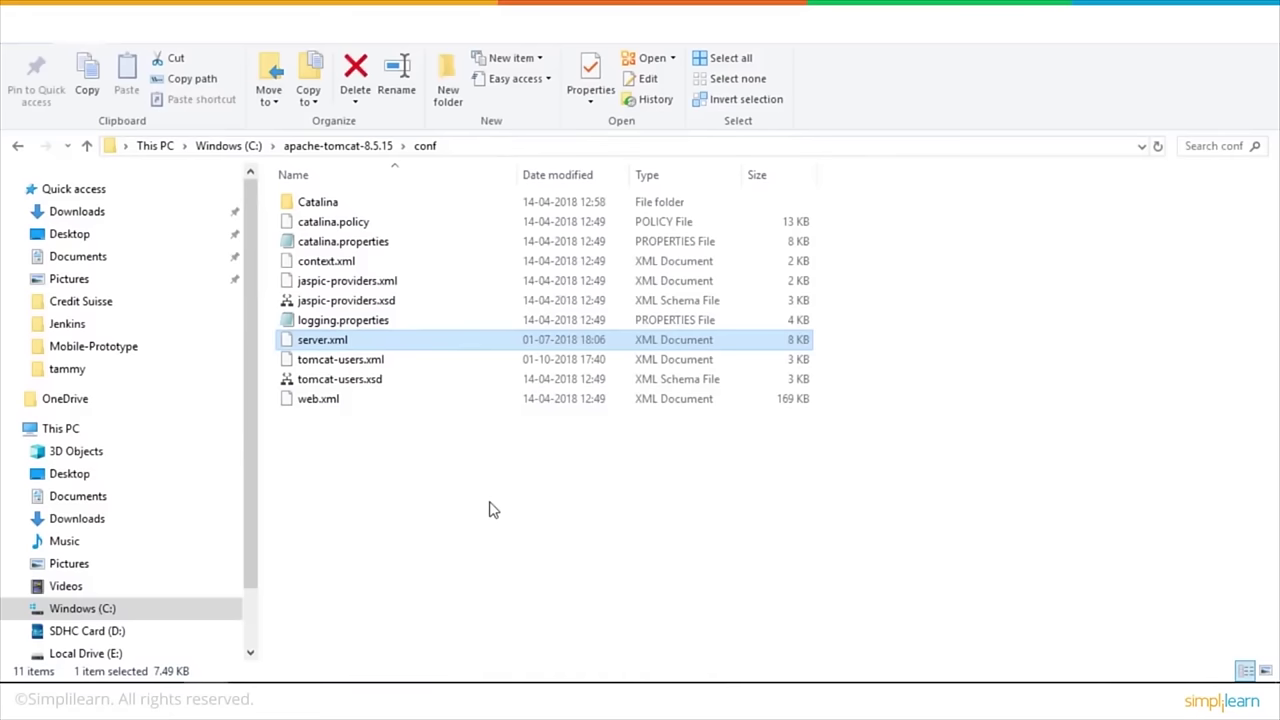
Step: Review tomcat-users.xml in Notepad++ for the manager-script role and deployment user, then close it
right_click(368, 360)
click(422, 357)
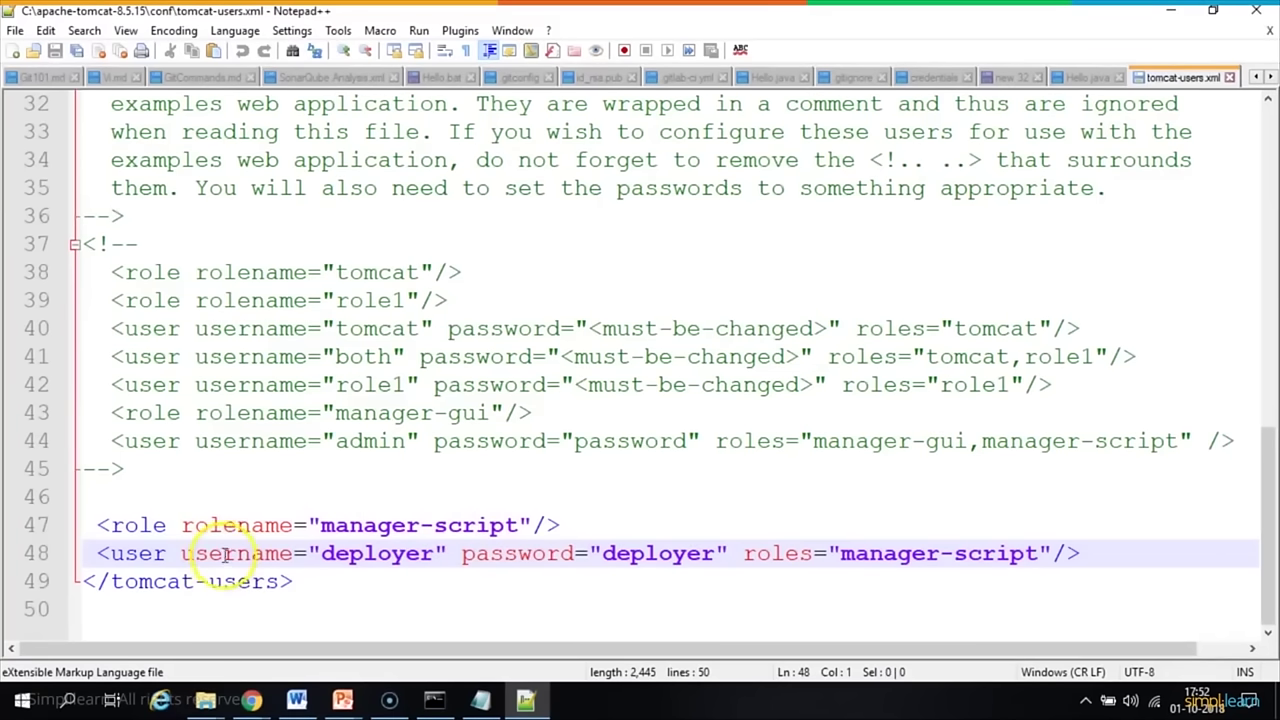
double_click(371, 551)
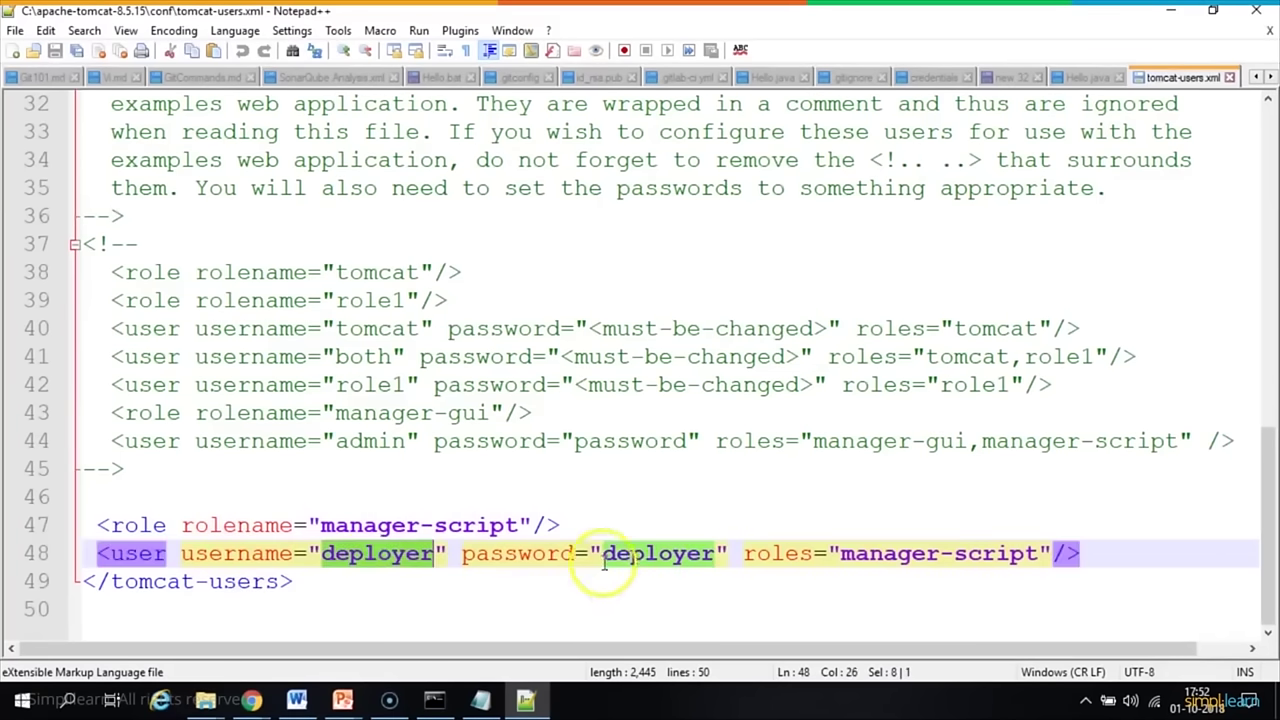
double_click(658, 562)
drag(843, 556, 1037, 560)
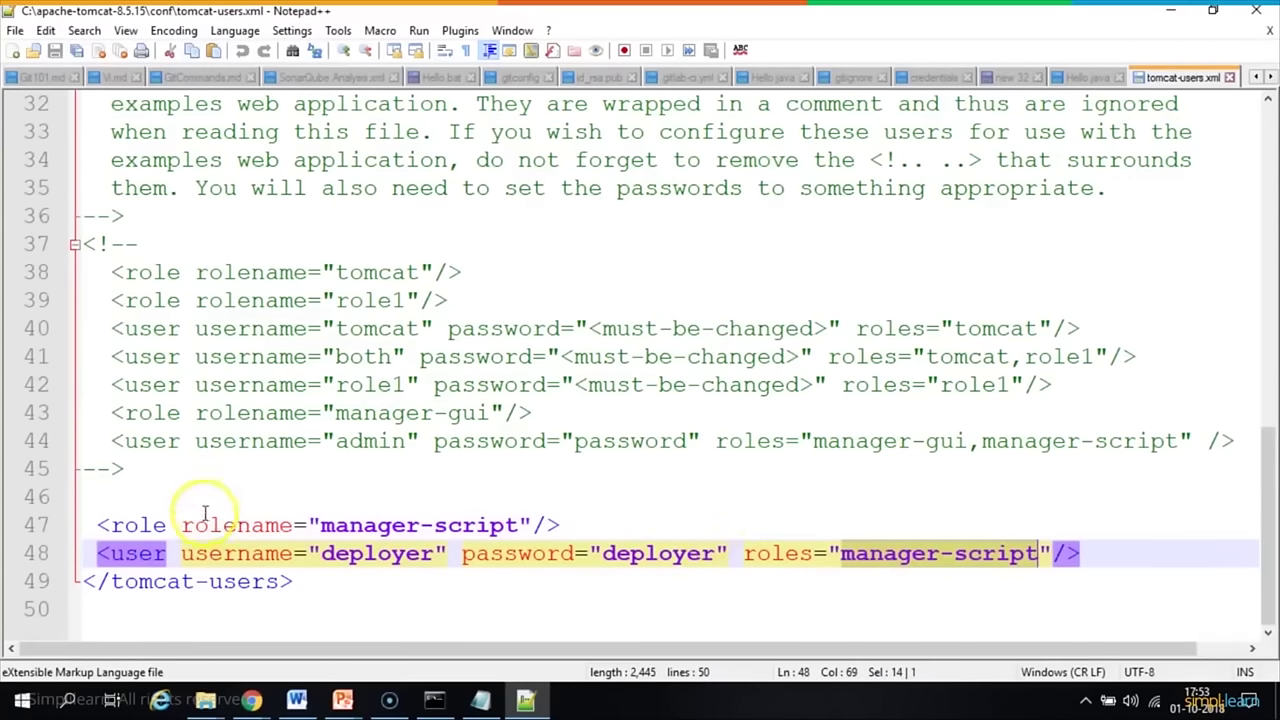
double_click(368, 555)
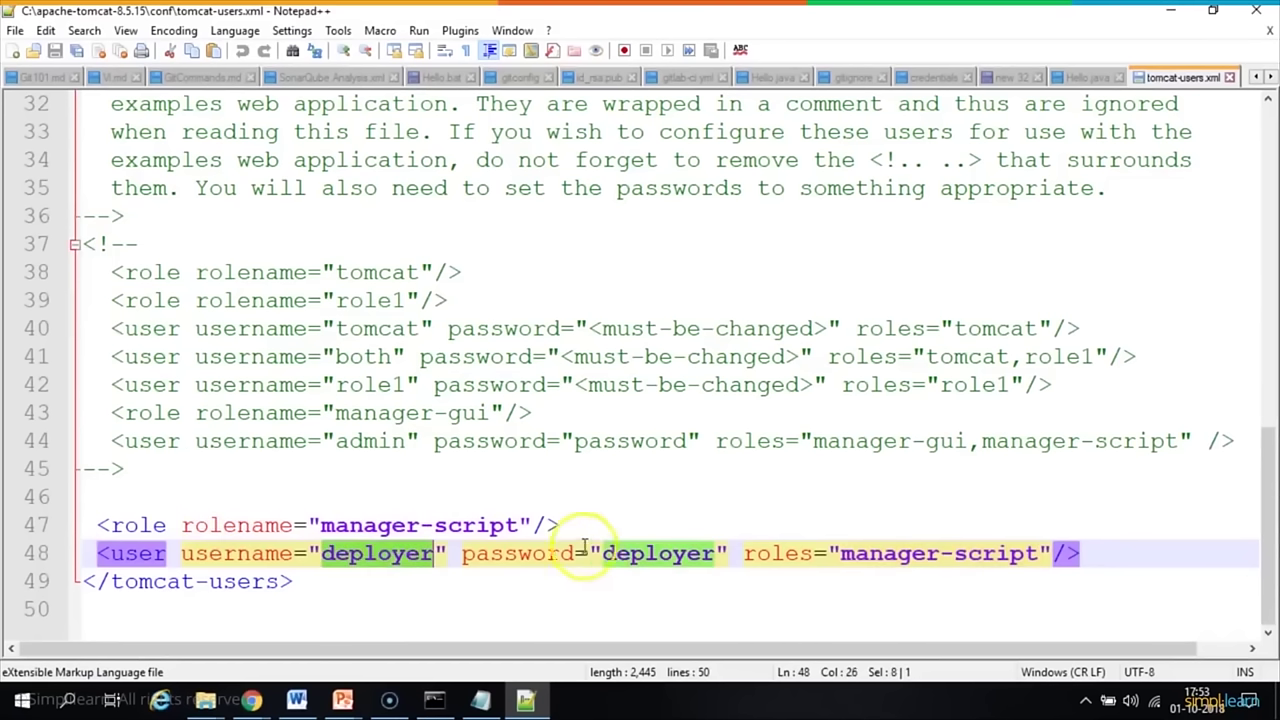
double_click(640, 555)
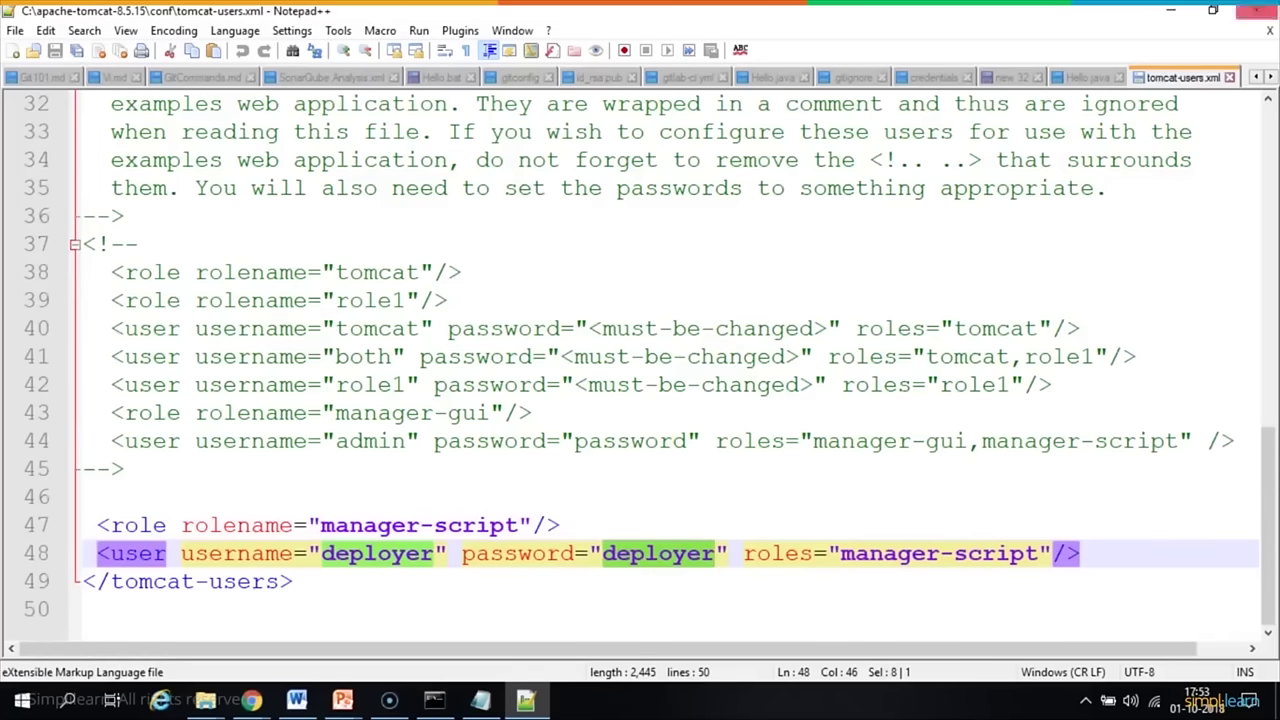
click(1256, 10)
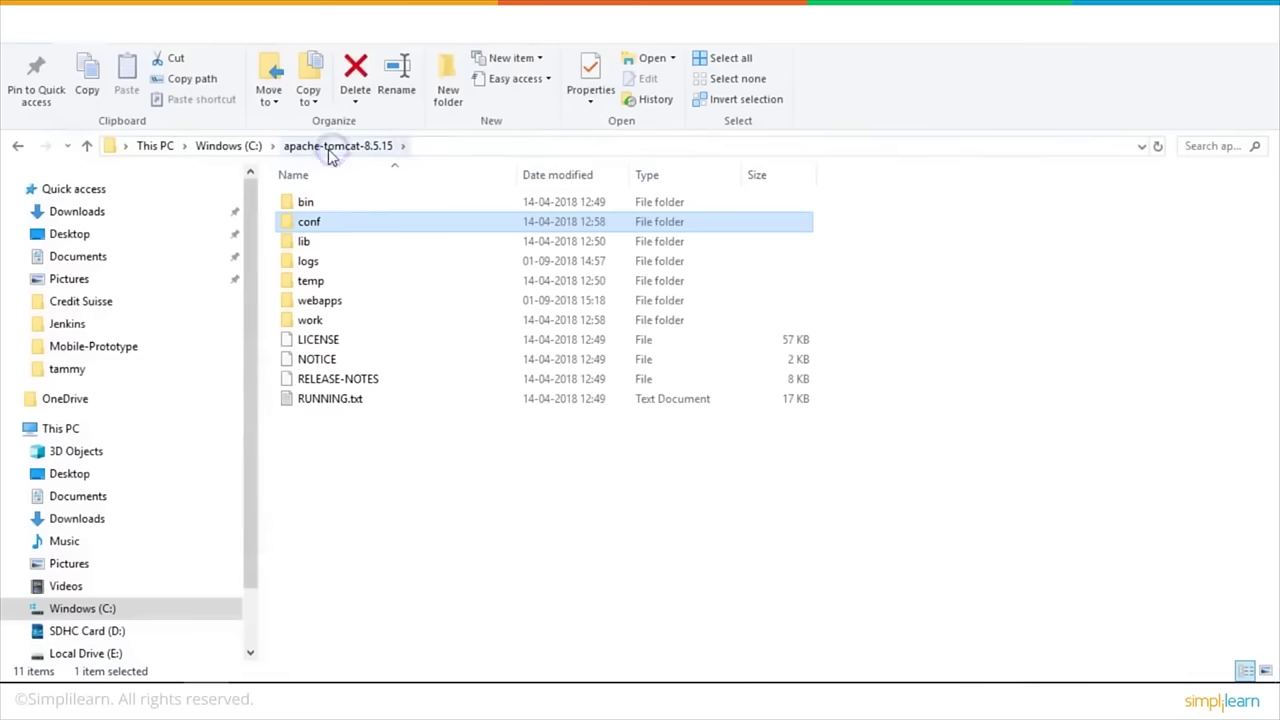
Step: Open a command prompt in Tomcat's bin folder and run startup.bat
double_click(326, 205)
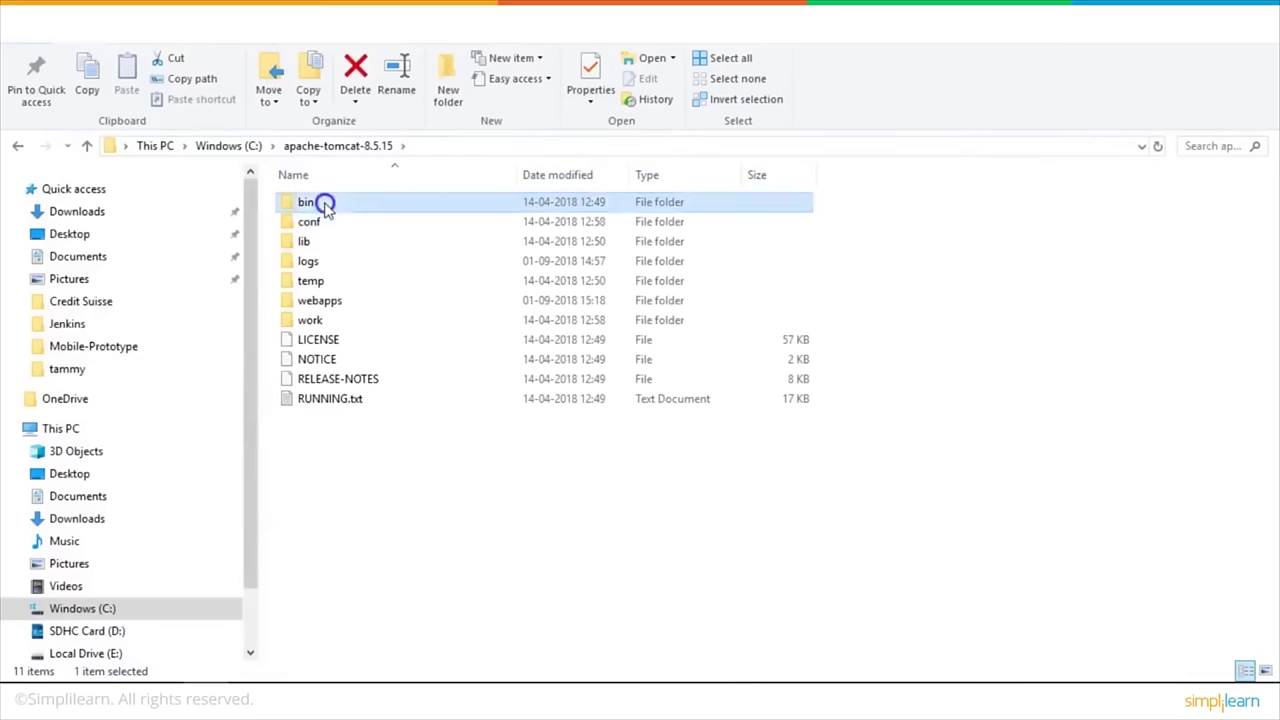
click(489, 146)
text(cmd)
key(Return)
text(startup.bat)
key(Return)
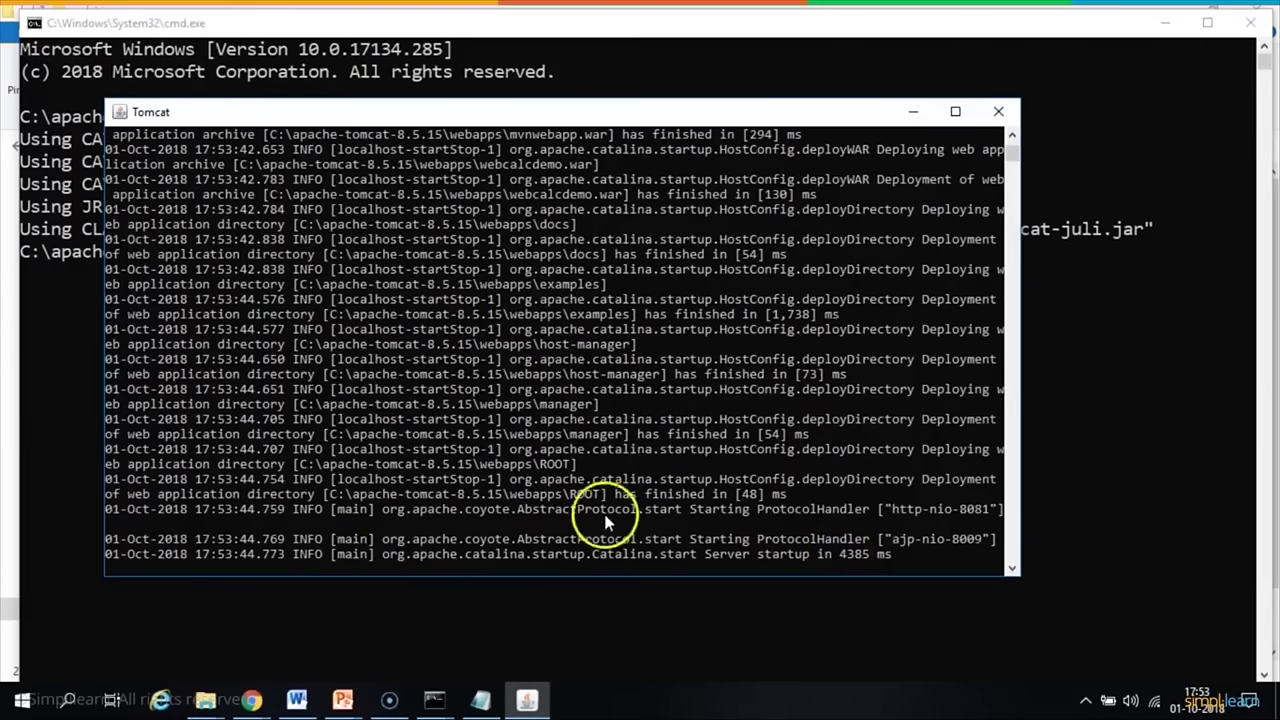
Step: Load localhost:8081 in Chrome to confirm Tomcat 8.5.15 responds, then minimize the consoles
click(254, 696)
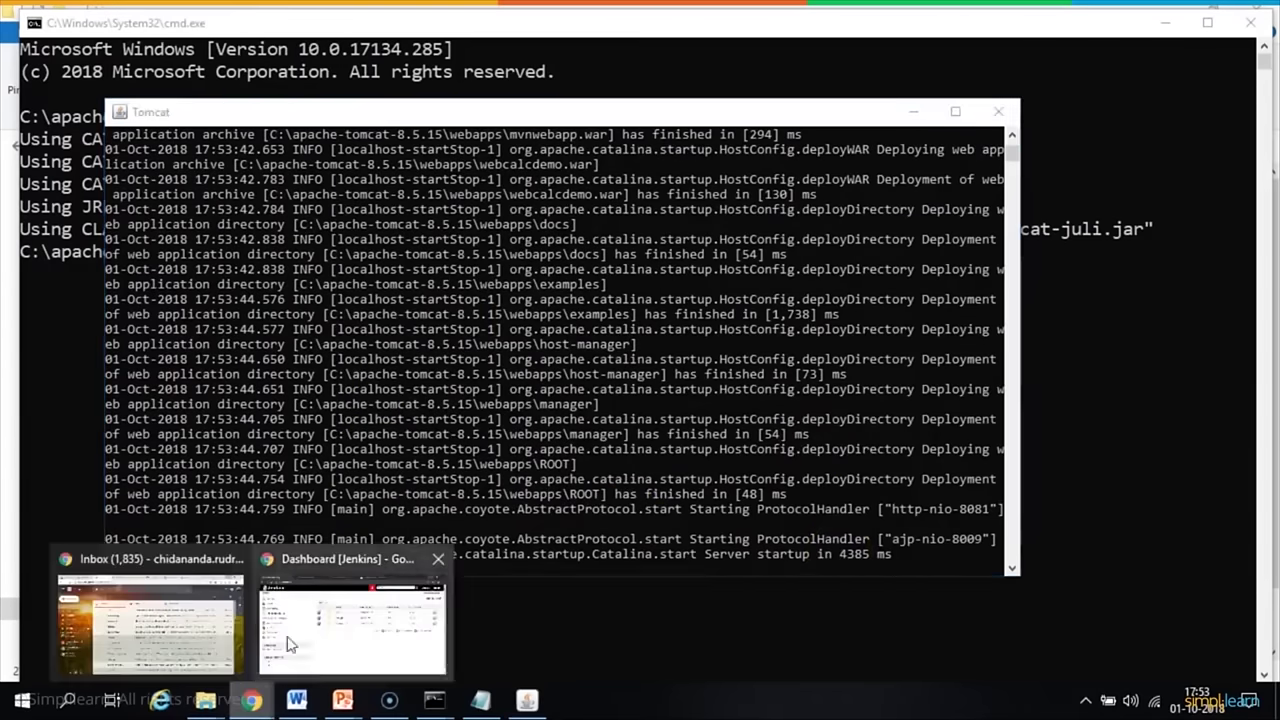
click(352, 620)
click(850, 22)
click(828, 45)
text(localhost:808)
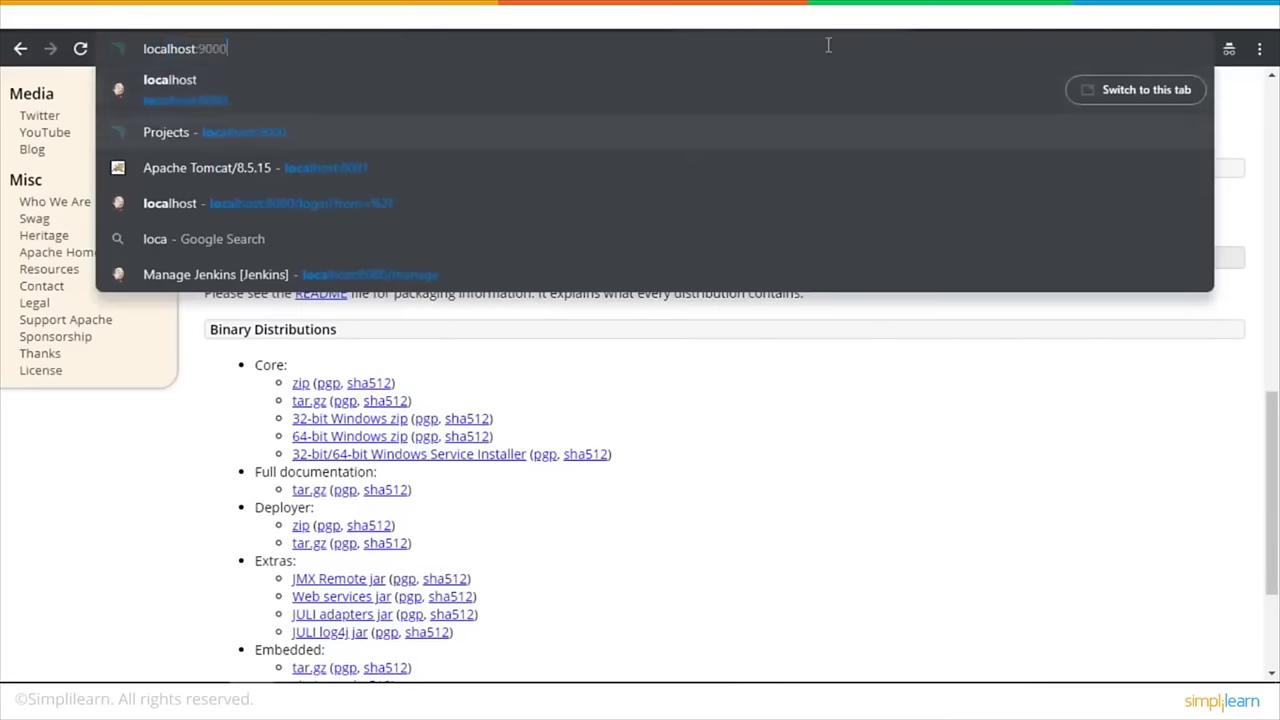
text(1)
key(Return)
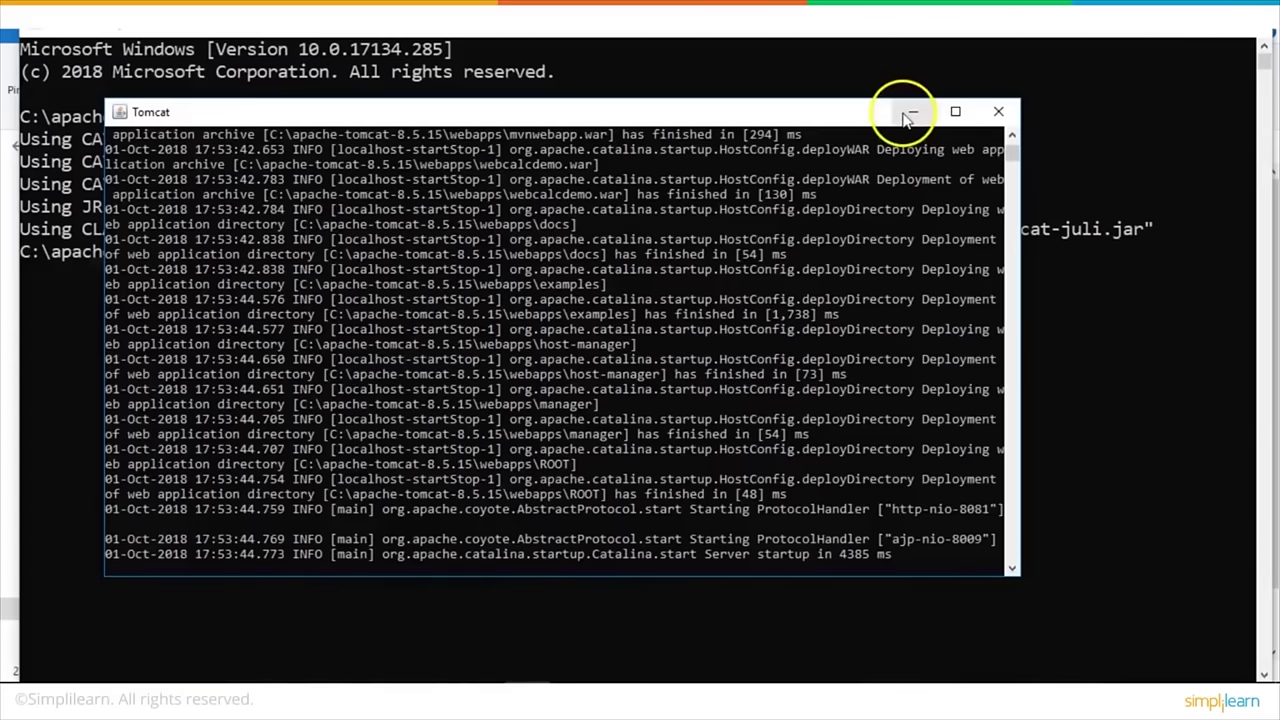
click(910, 112)
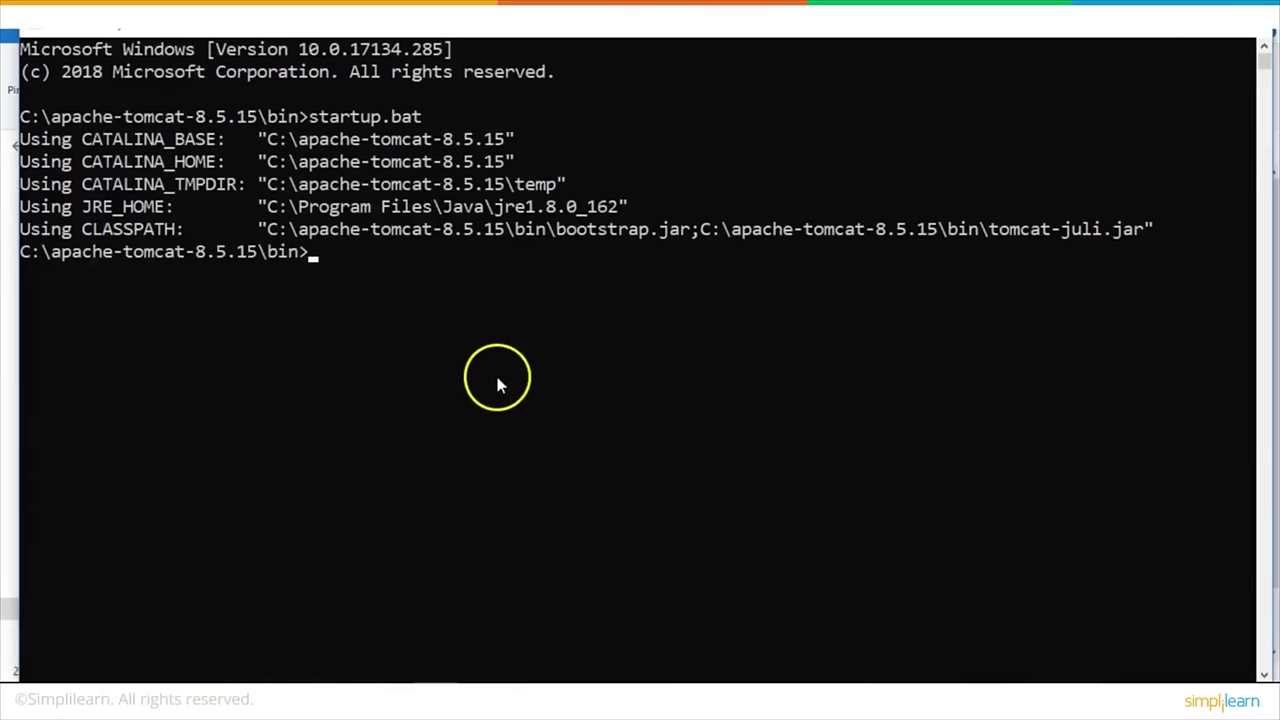
click(1176, 42)
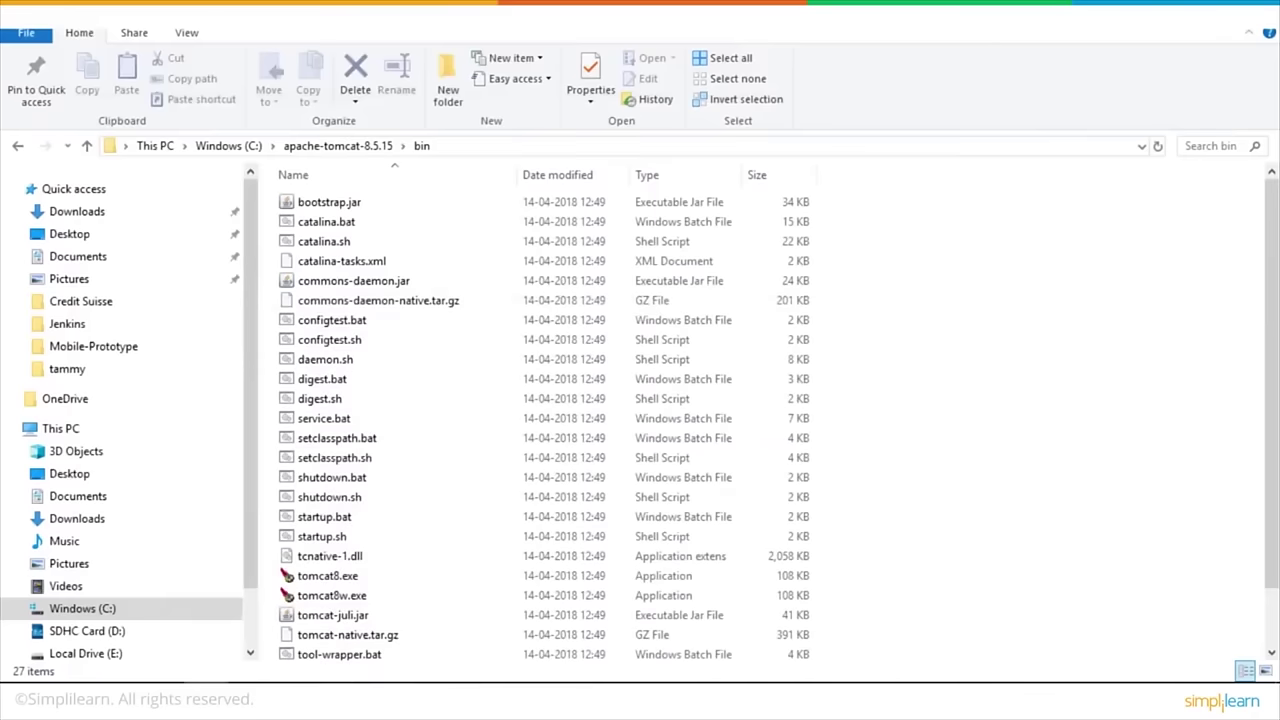
Step: Create a new freestyle project named Mvn_Web_App
click(355, 610)
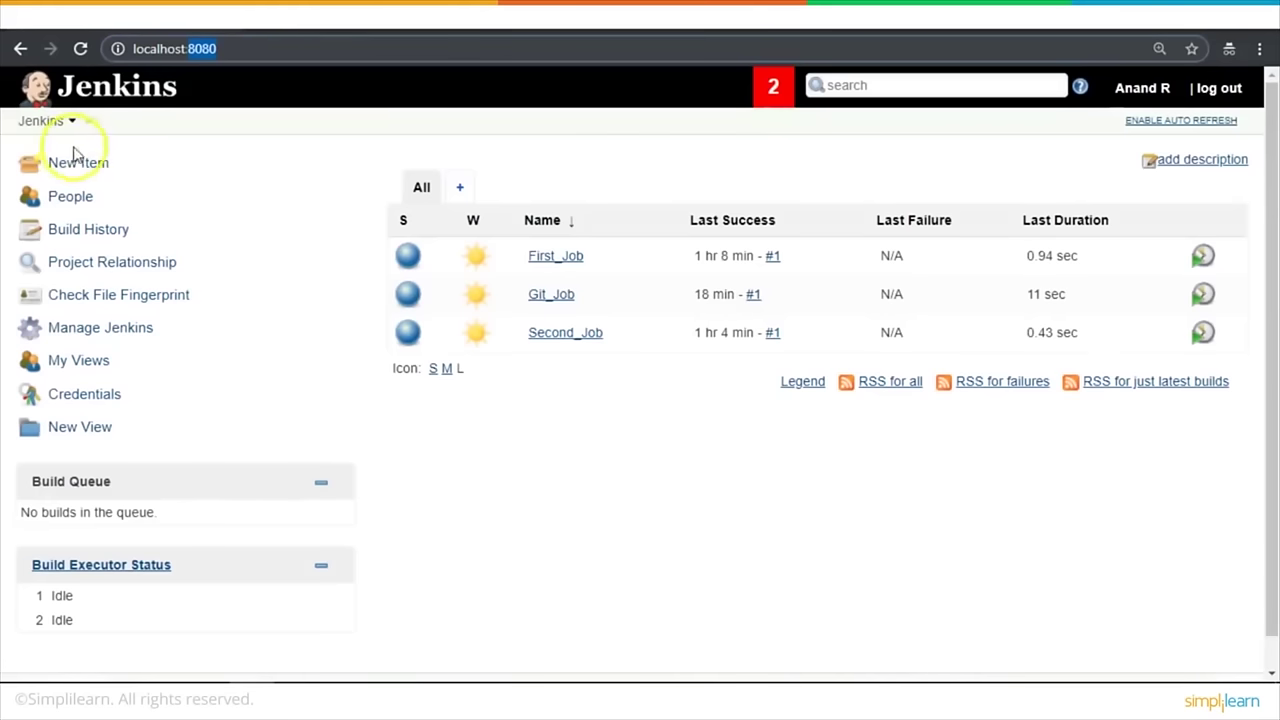
click(70, 164)
click(410, 222)
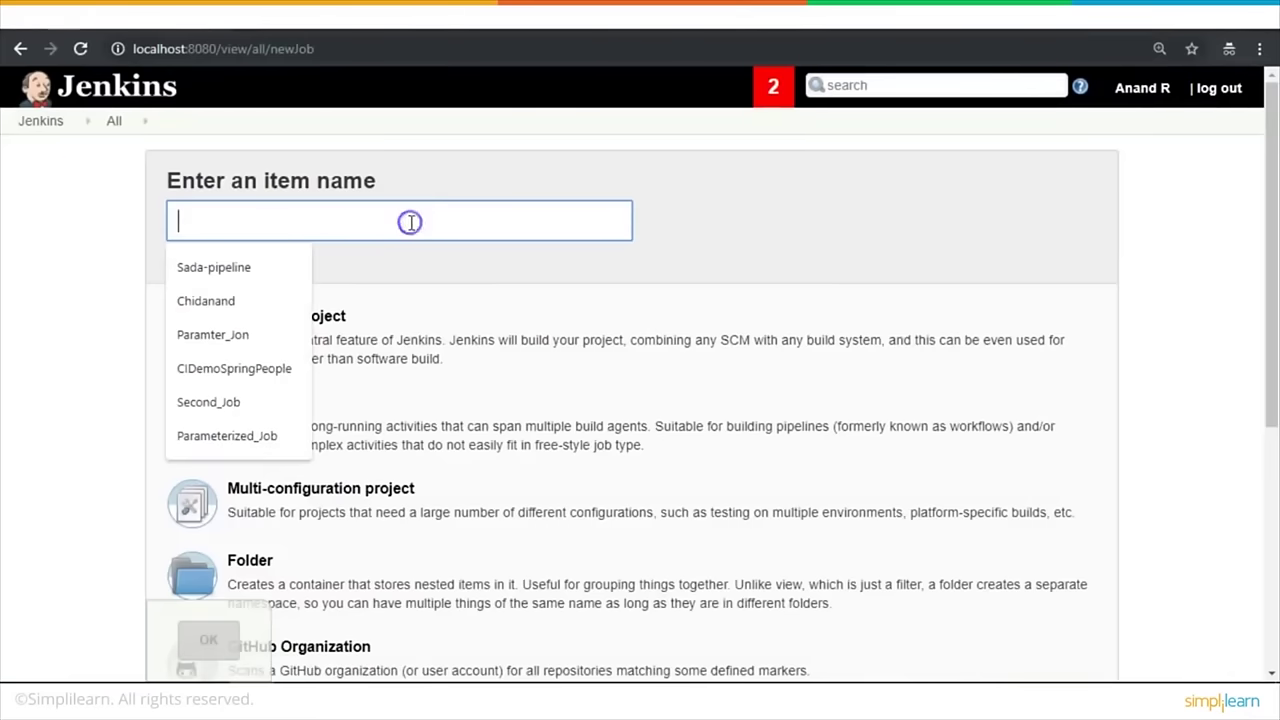
text(Mvn_Web_App)
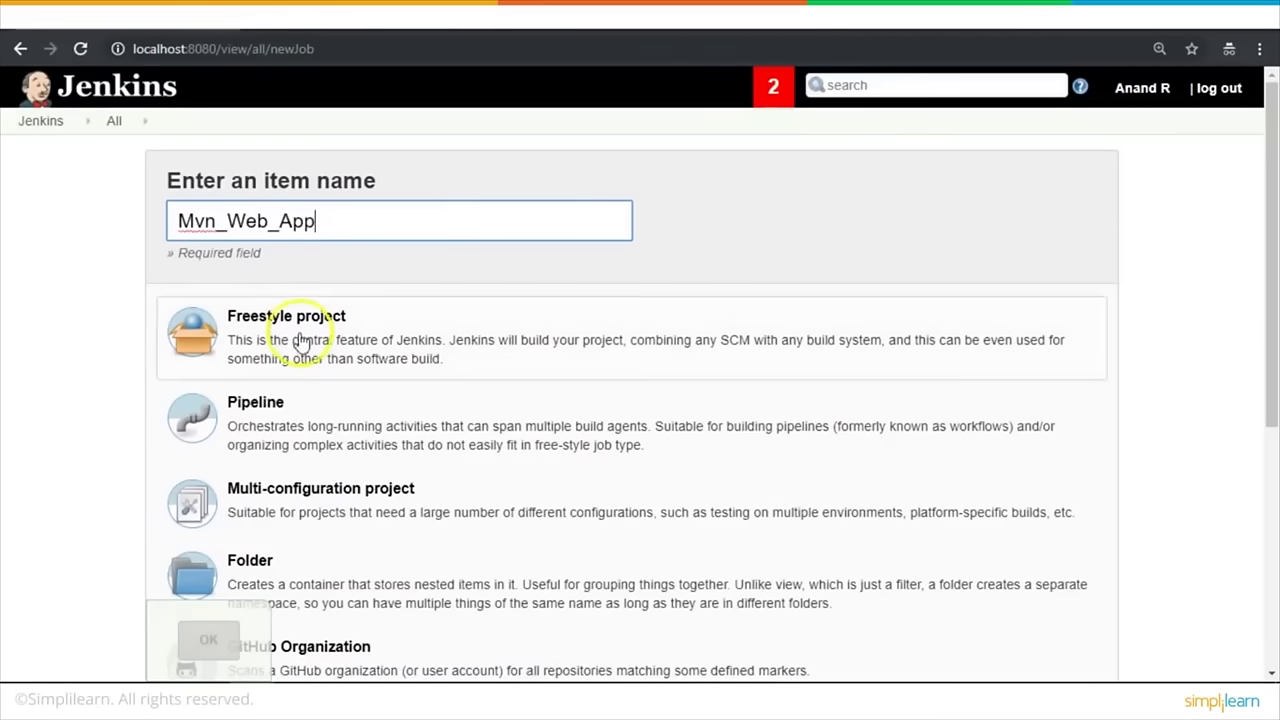
click(300, 336)
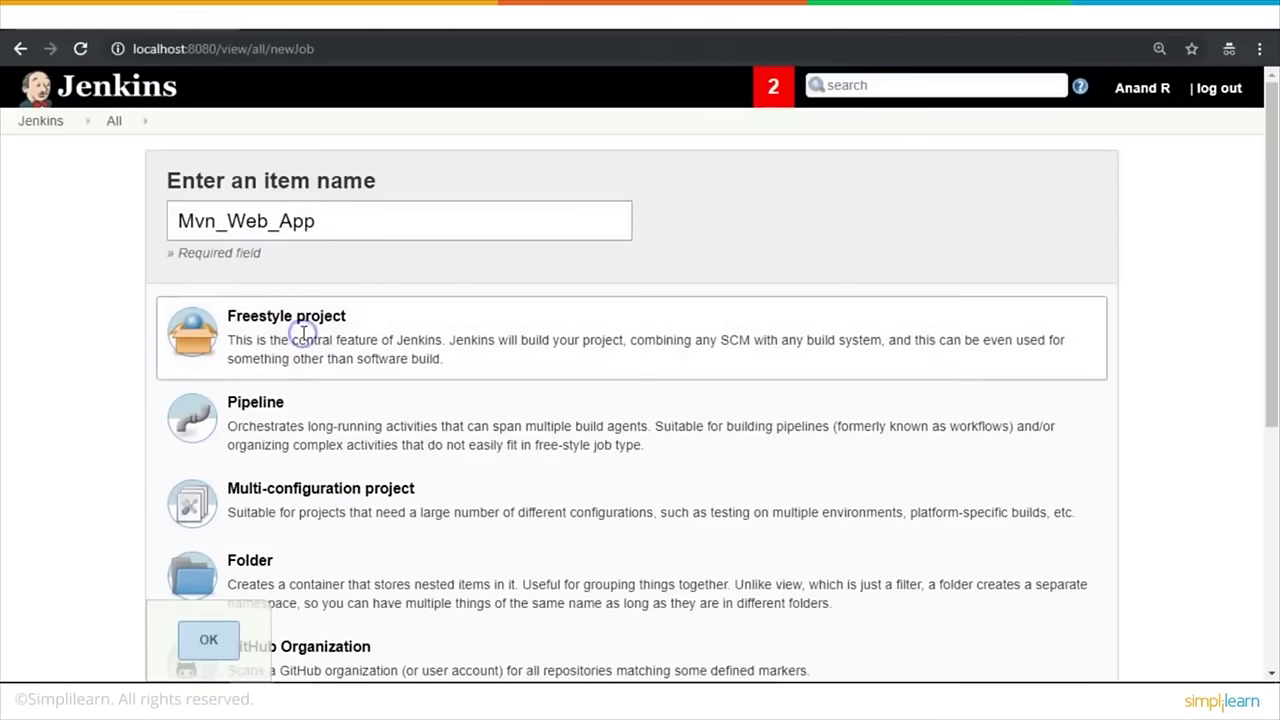
click(213, 641)
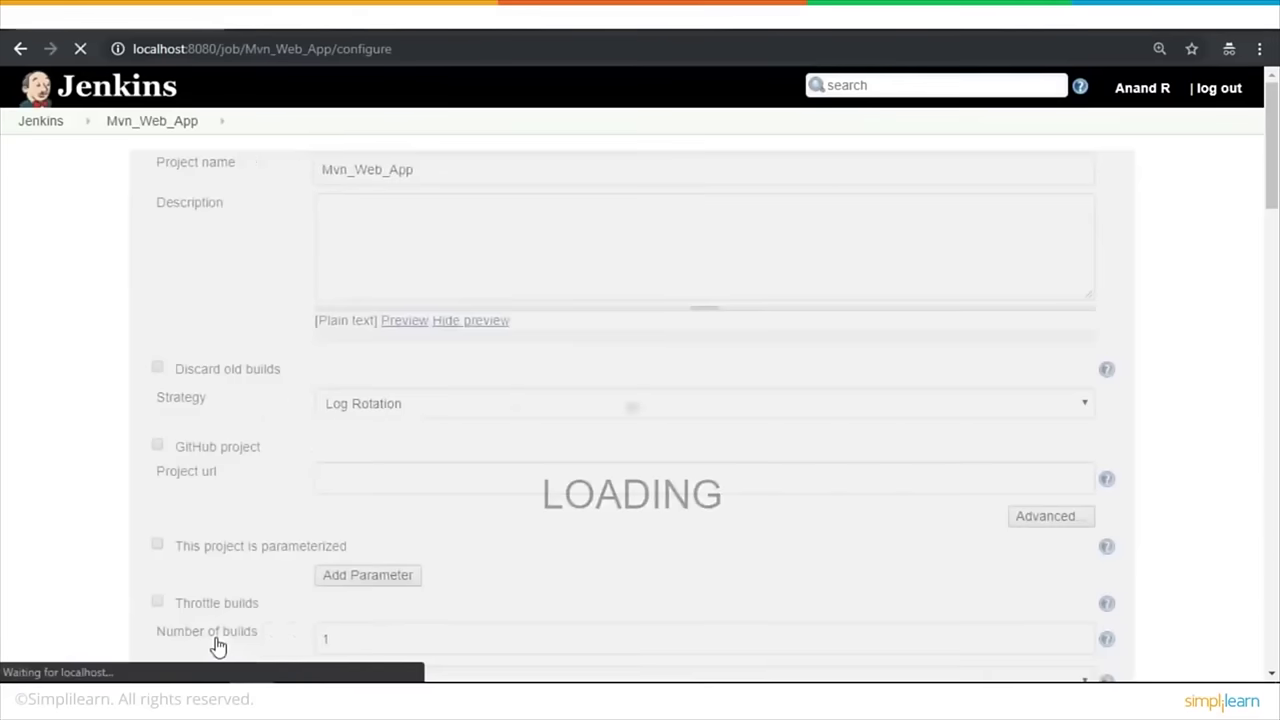
Step: Choose Git source control and paste the mvnwebapp HTTPS clone URL as the Repository URL
scroll(1112, 295, down, 3)
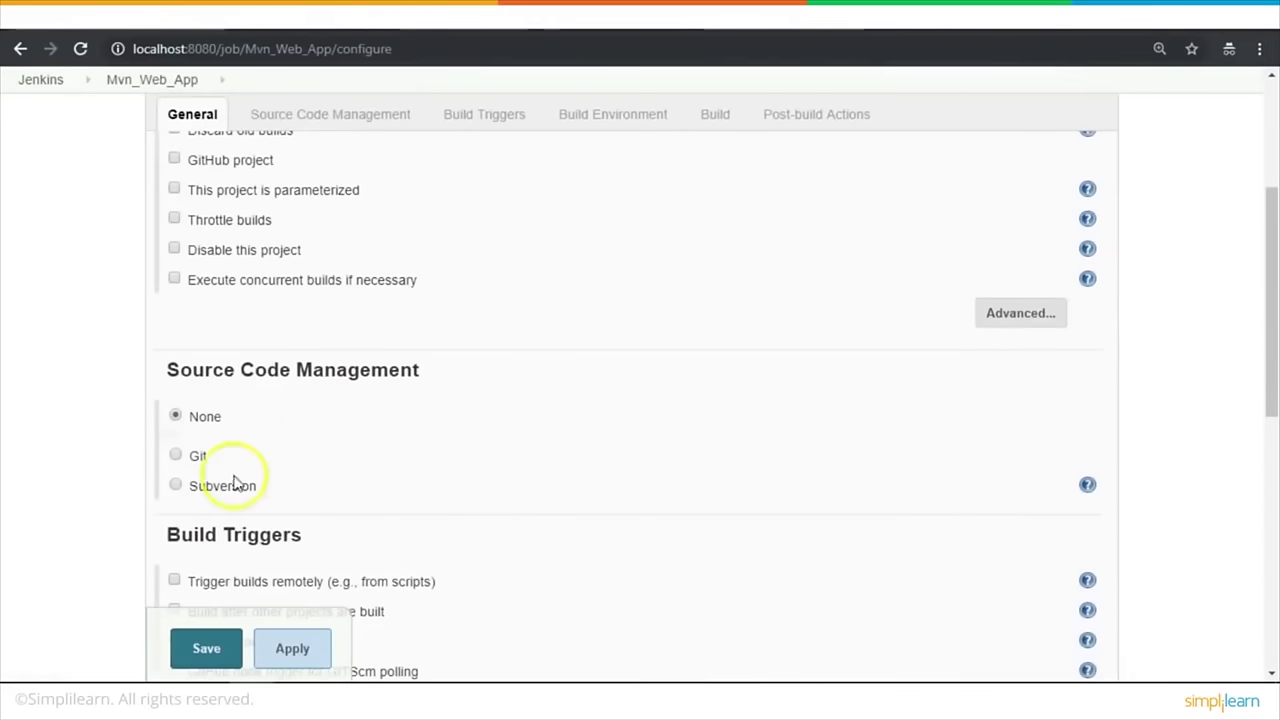
click(188, 447)
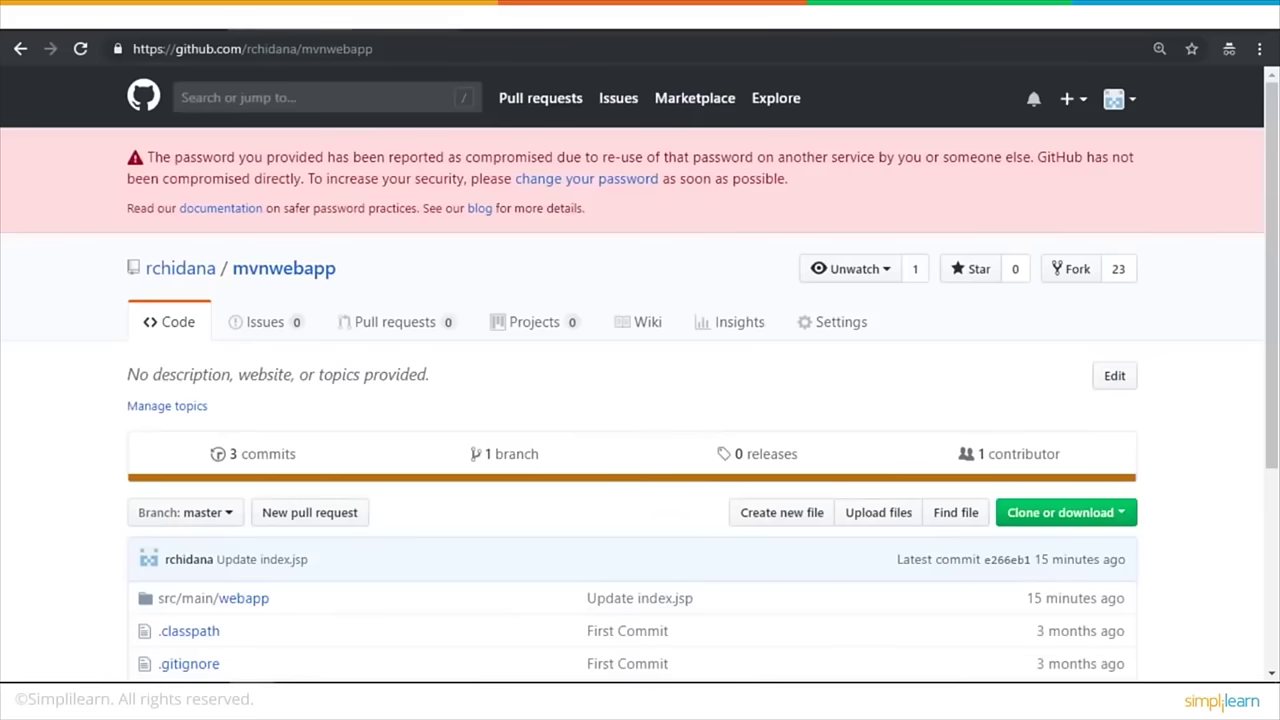
key(ctrl+Tab)
scroll(586, 480, down, 3)
click(1105, 238)
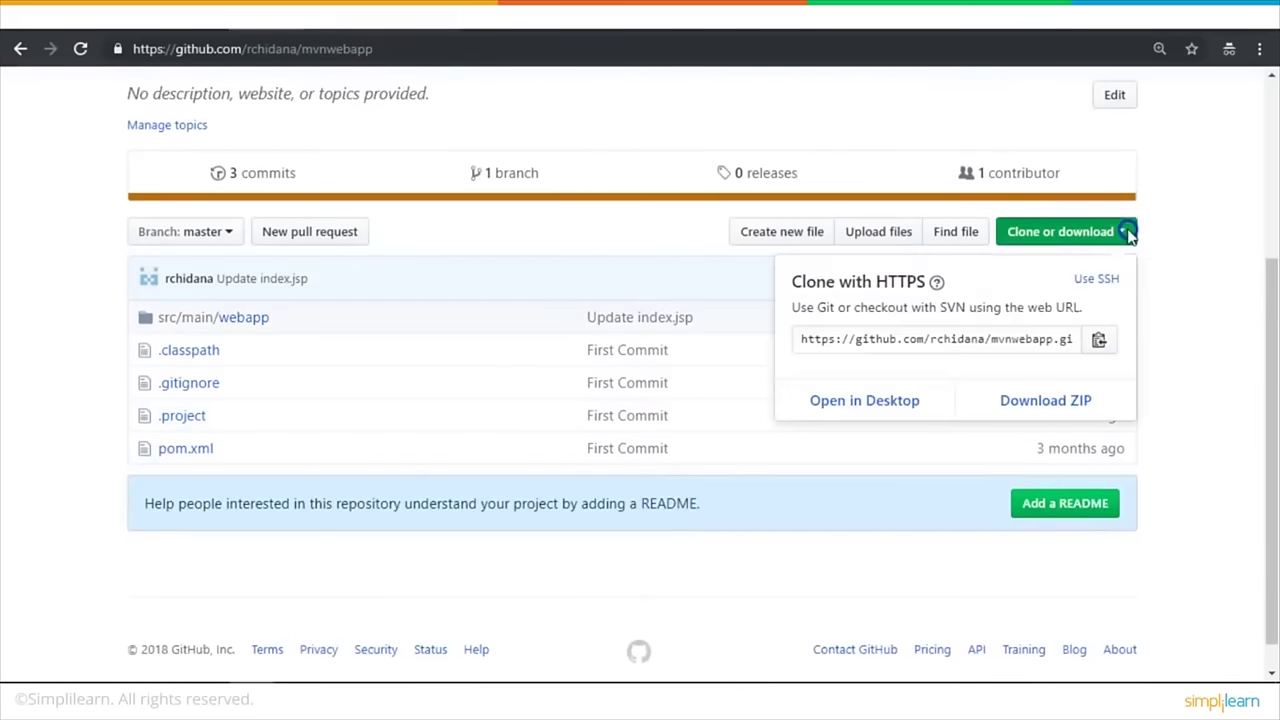
click(991, 339)
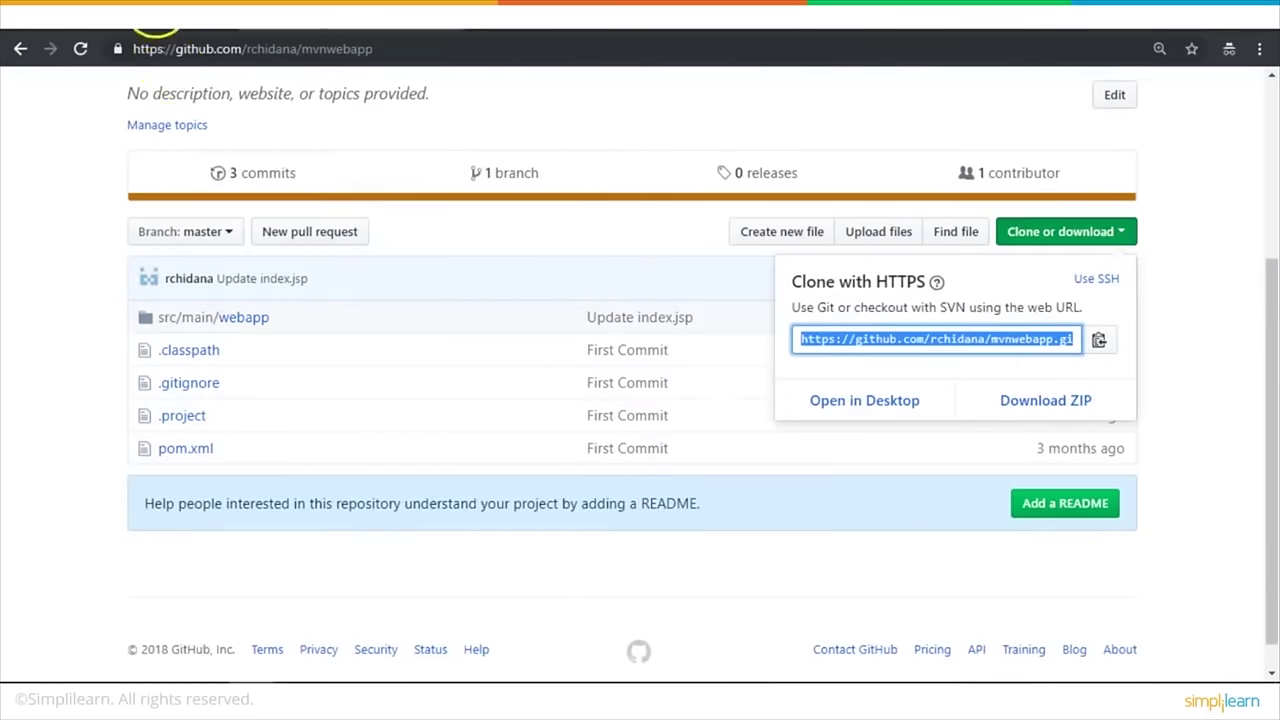
key(ctrl+Tab)
click(590, 512)
text(https://github.com/rchidana/mvnwebapp.git)
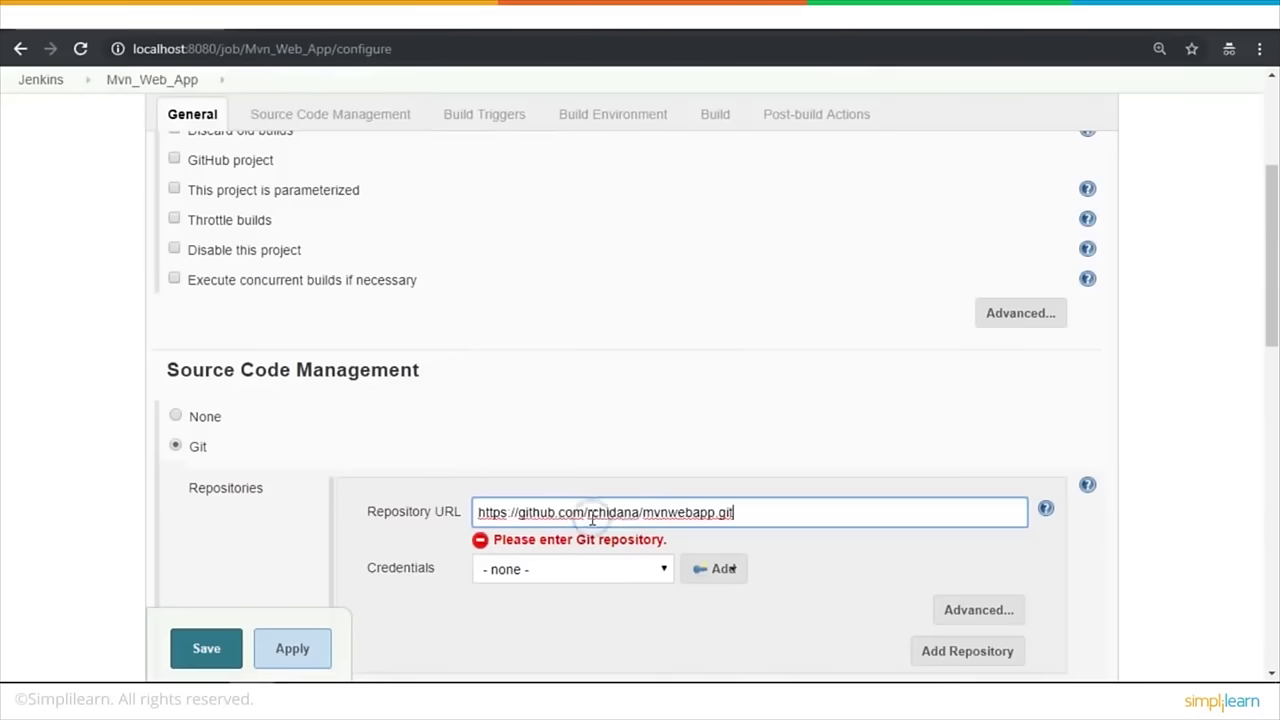
Step: Select the saved GitHub credential for the repository
scroll(1055, 420, down, 3)
click(665, 290)
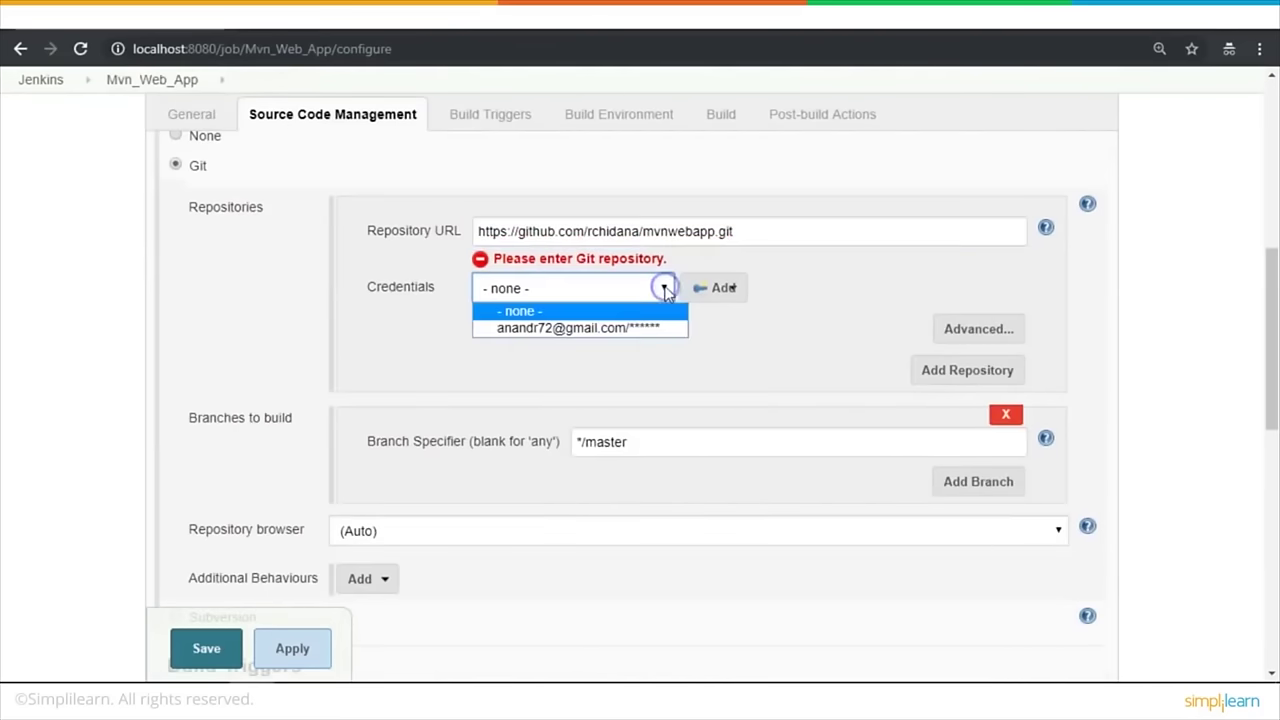
click(612, 329)
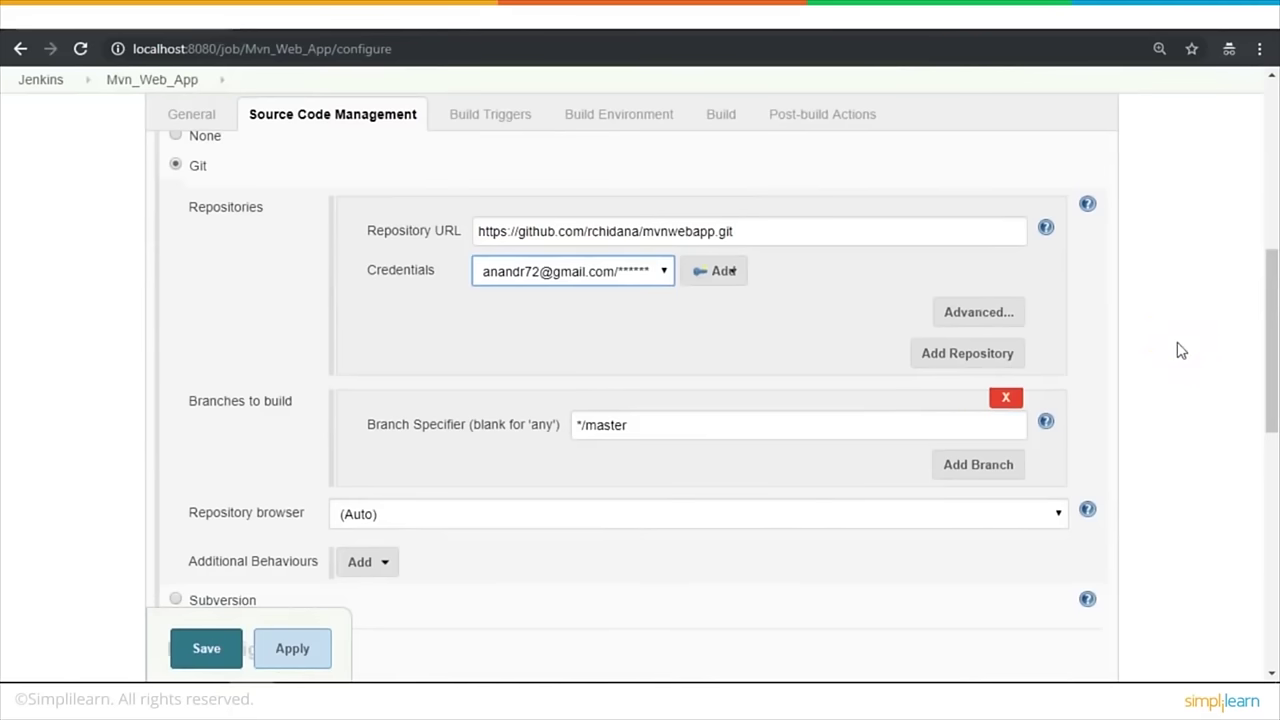
scroll(1178, 350, down, 2)
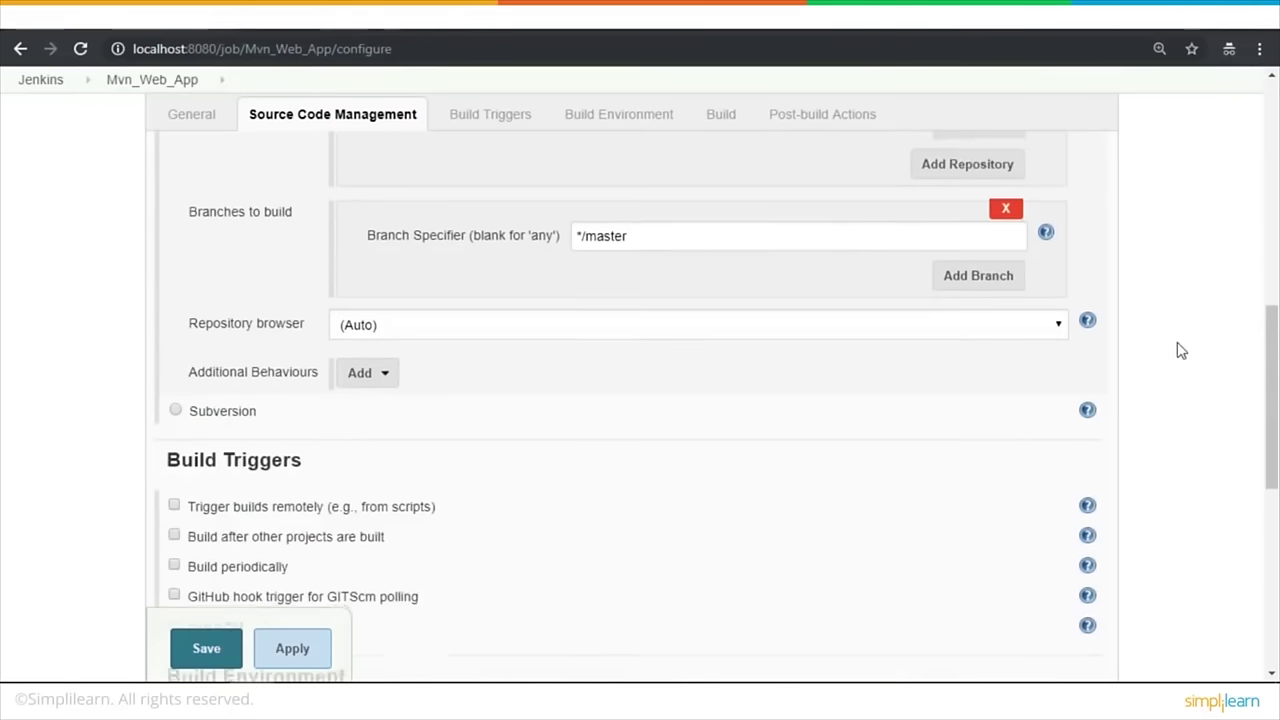
scroll(1100, 390, down, 2)
scroll(349, 500, down, 2)
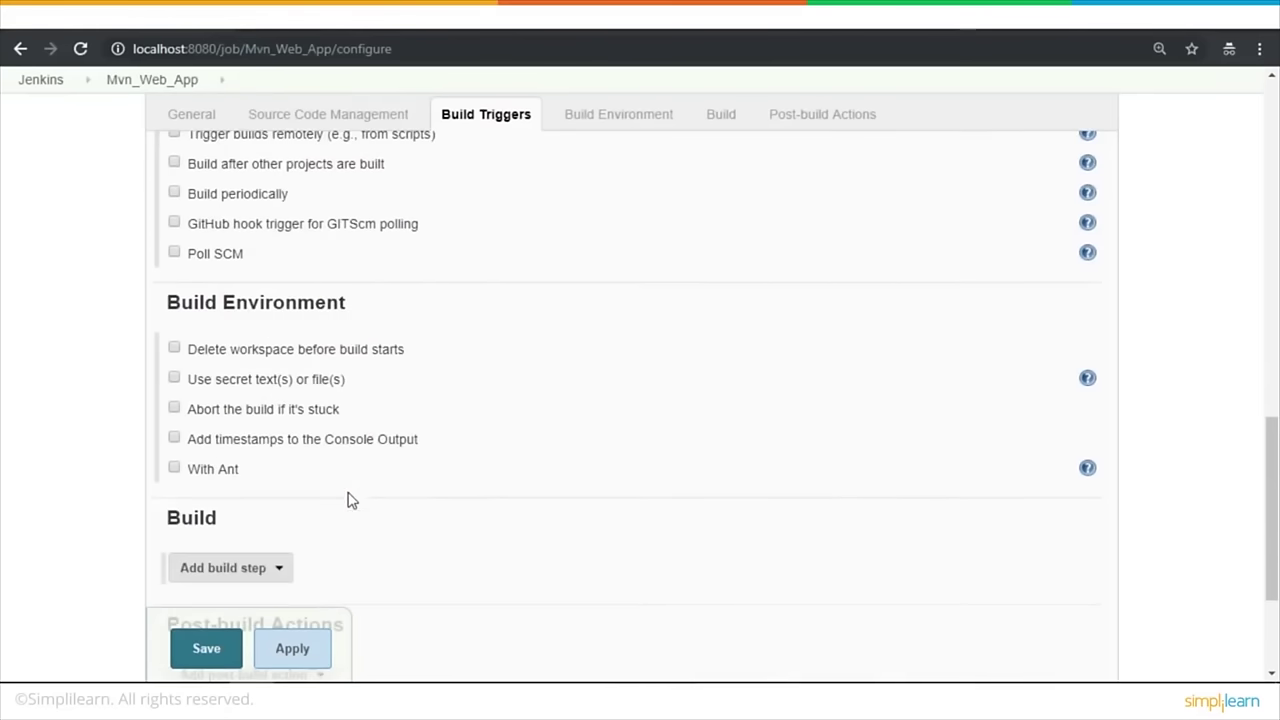
scroll(433, 519, down, 1)
scroll(720, 310, up, 10)
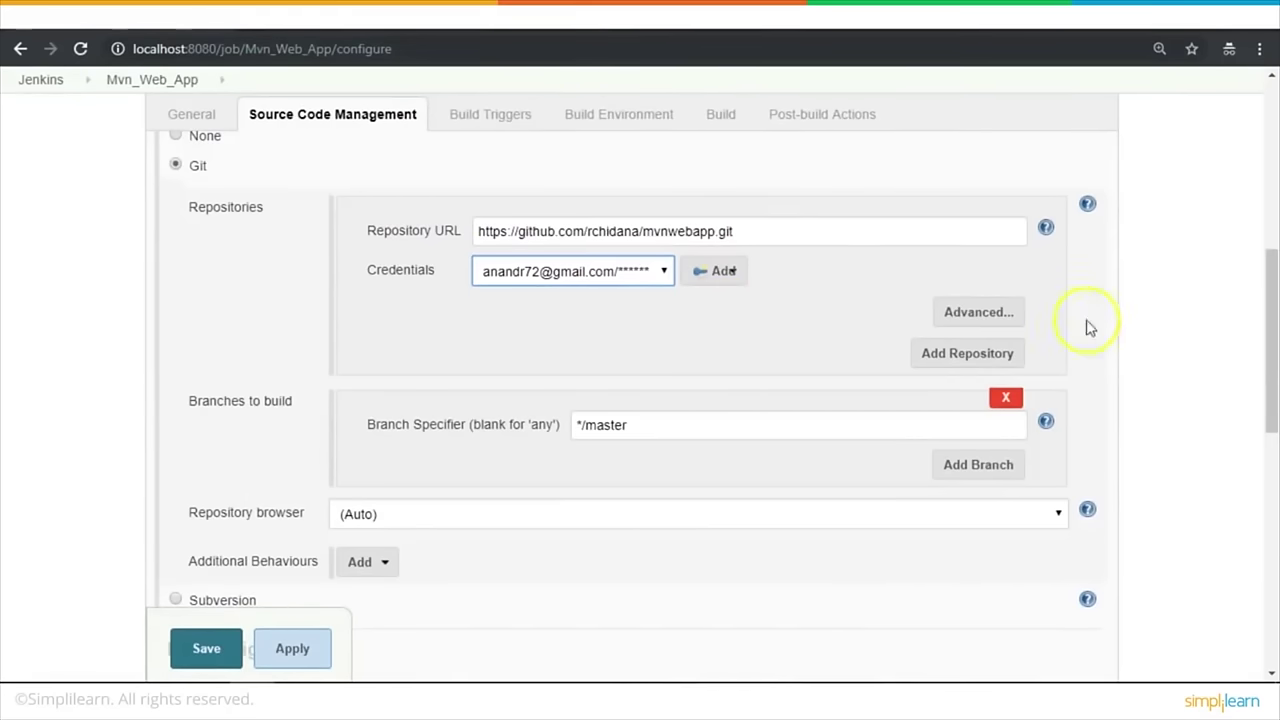
scroll(1178, 344, down, 1)
scroll(1178, 344, down, 10)
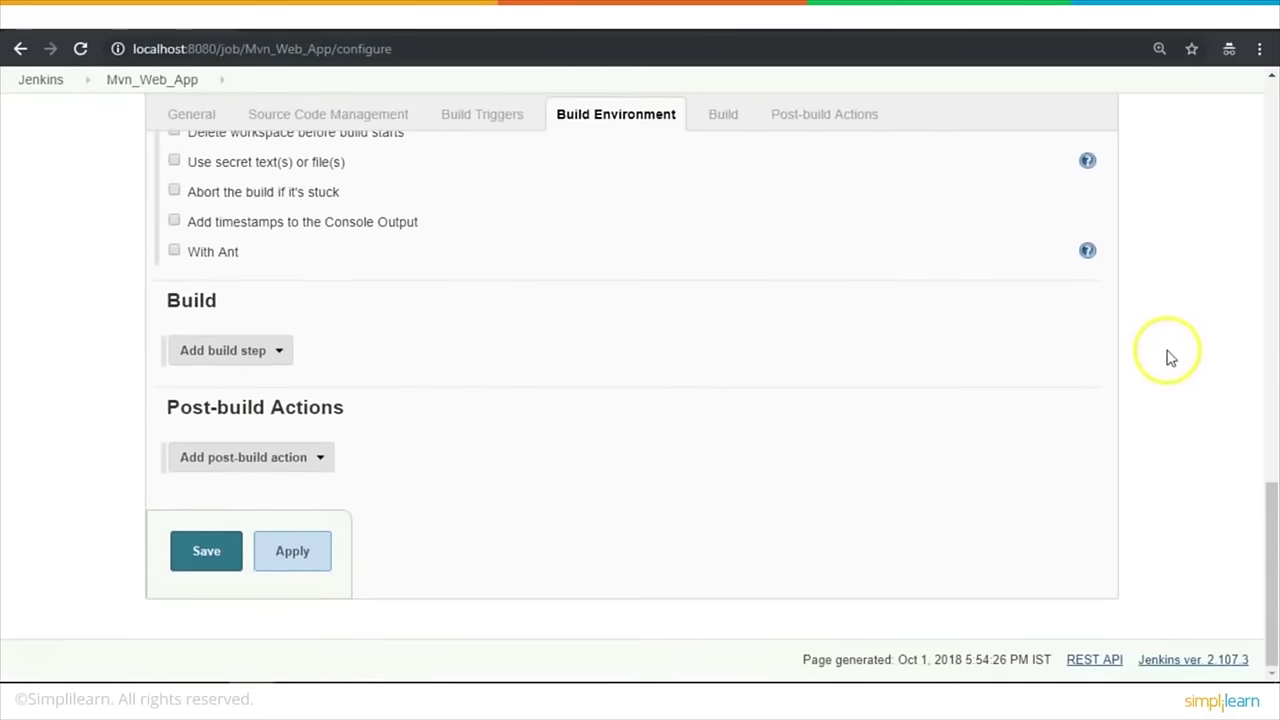
Step: Add an 'Execute Windows batch command' build step running mvn package and save the job
click(278, 352)
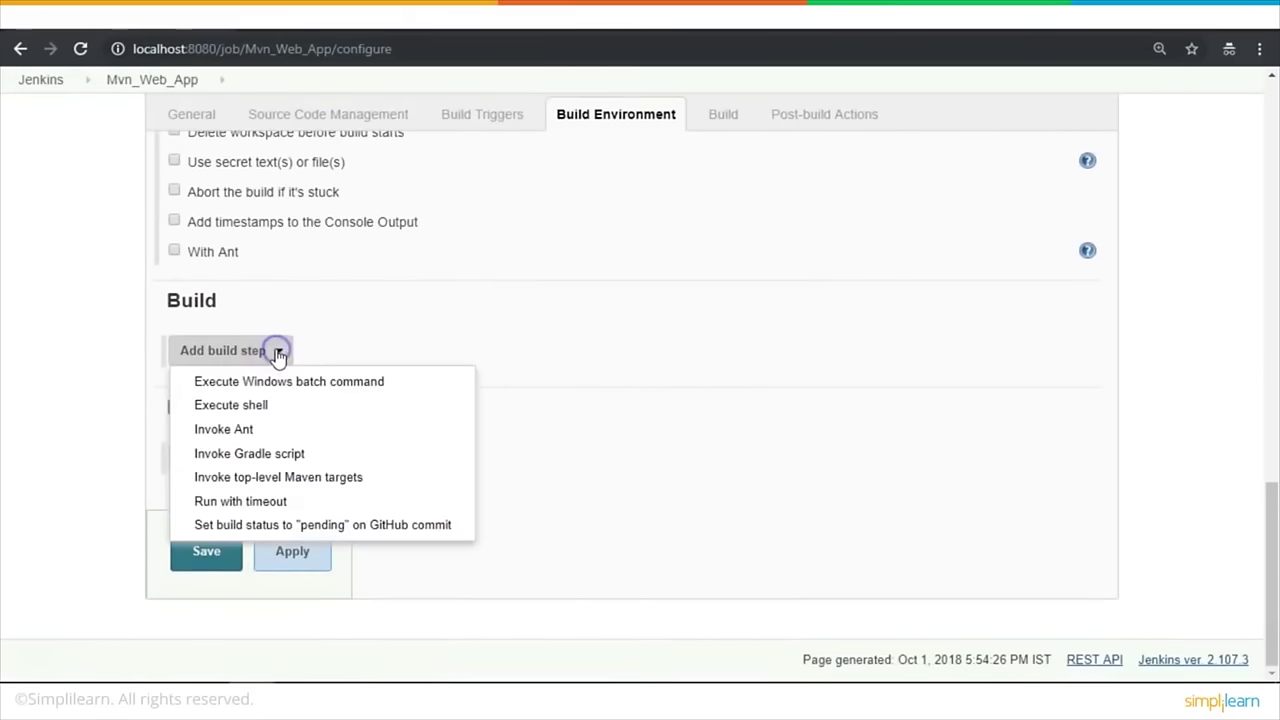
click(297, 378)
click(558, 421)
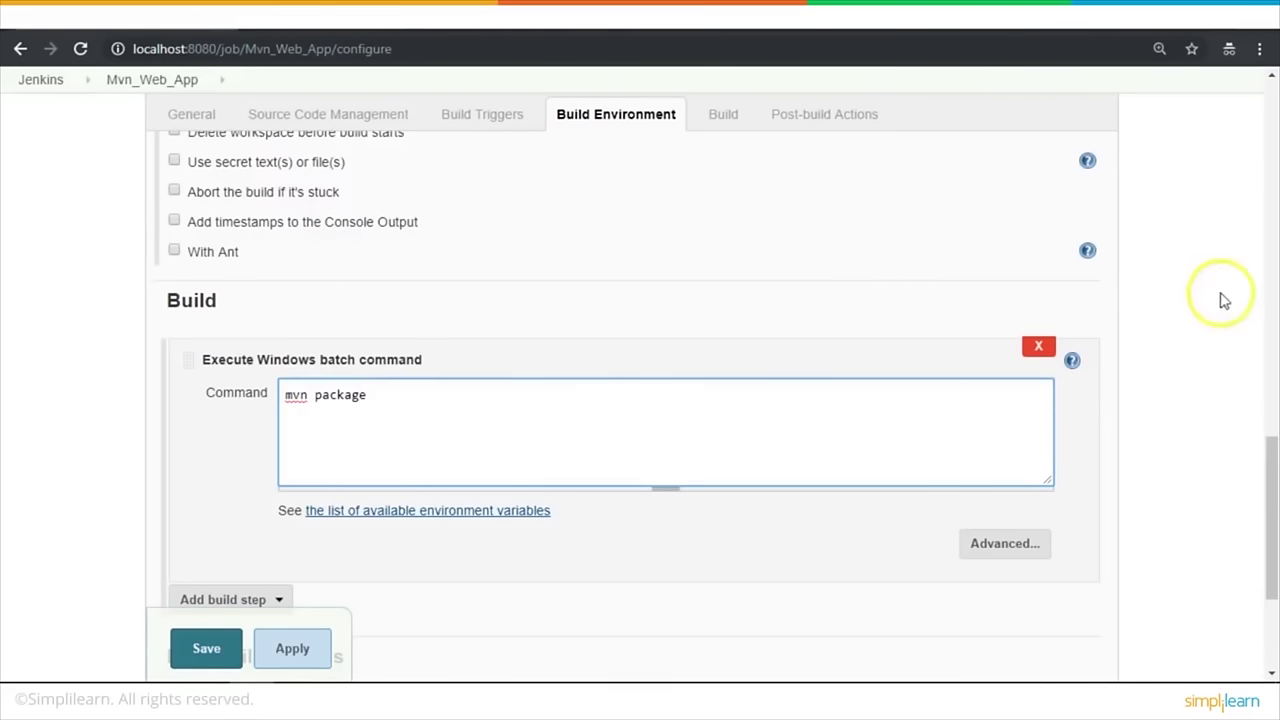
scroll(1180, 340, down, 2)
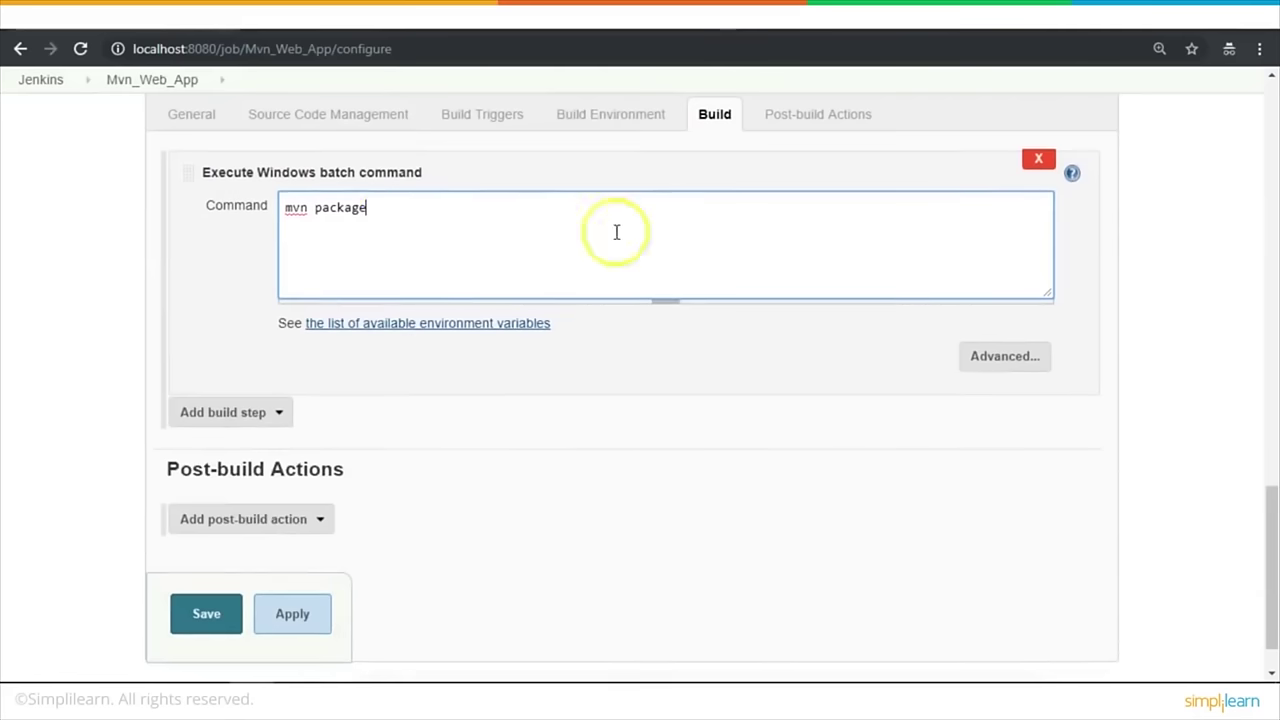
double_click(333, 208)
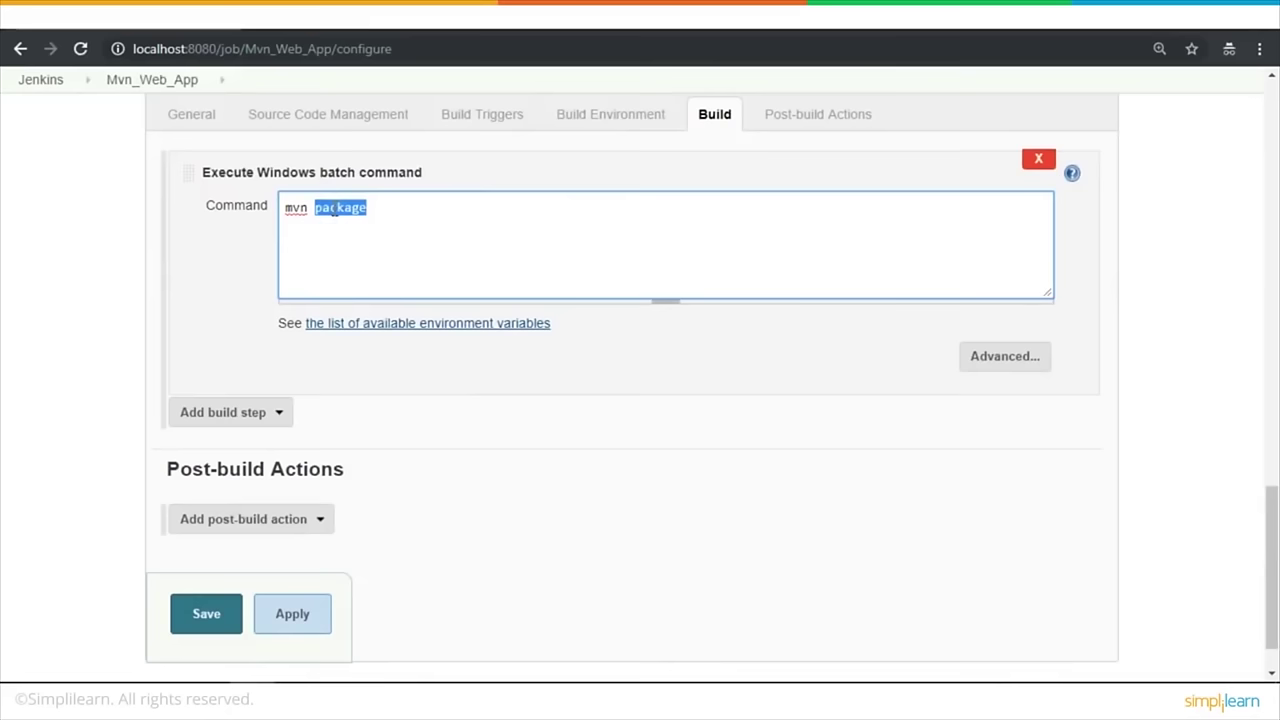
click(466, 220)
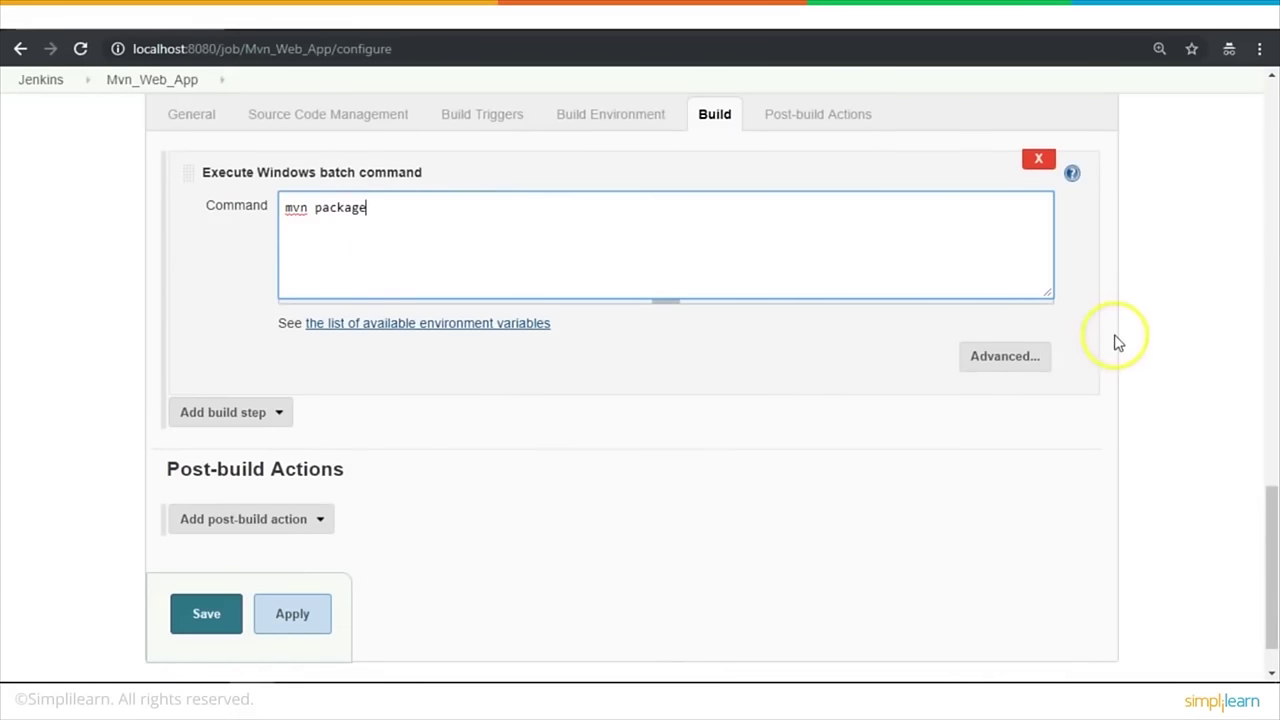
click(208, 614)
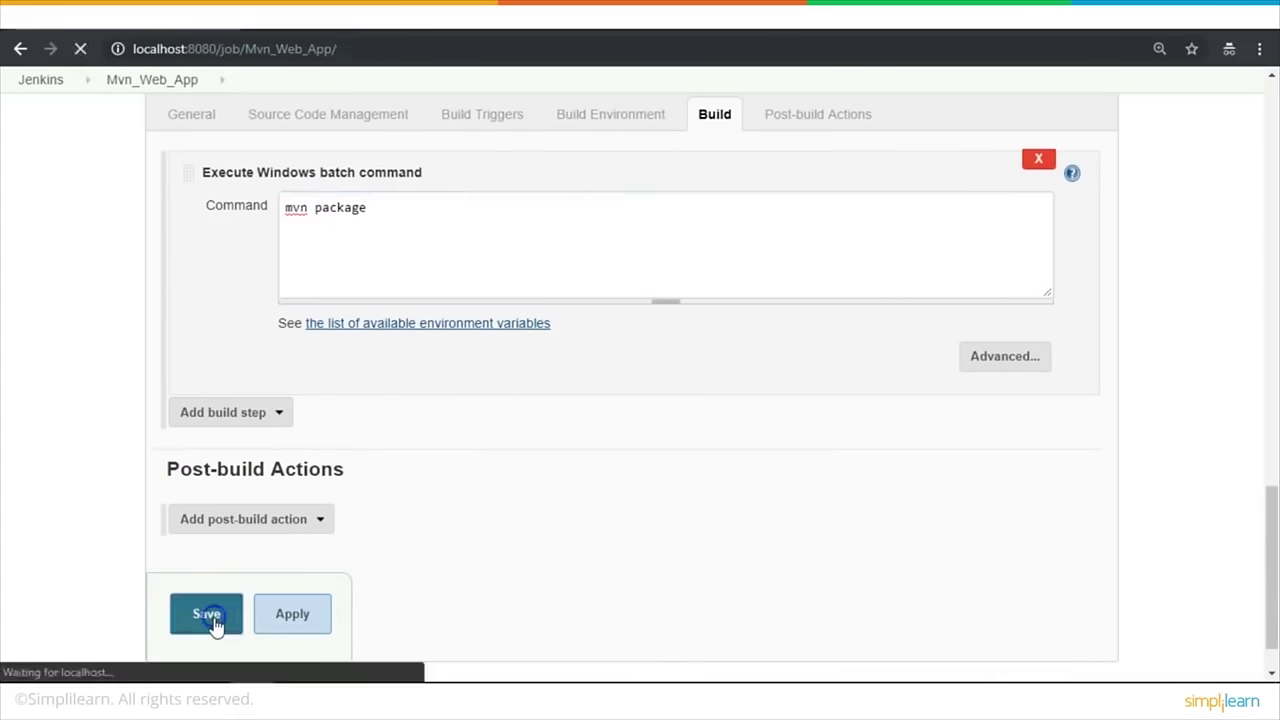
Step: Start build #1 of Mvn_Web_App and view its console output
click(82, 296)
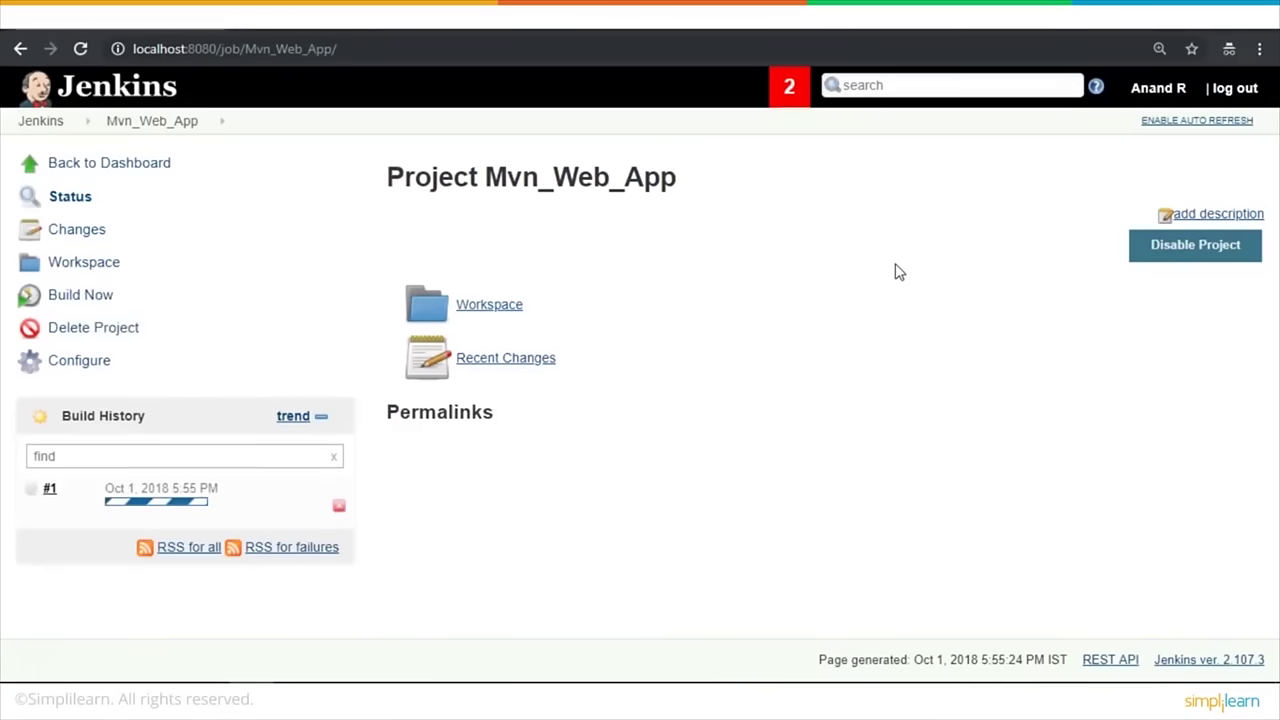
click(49, 489)
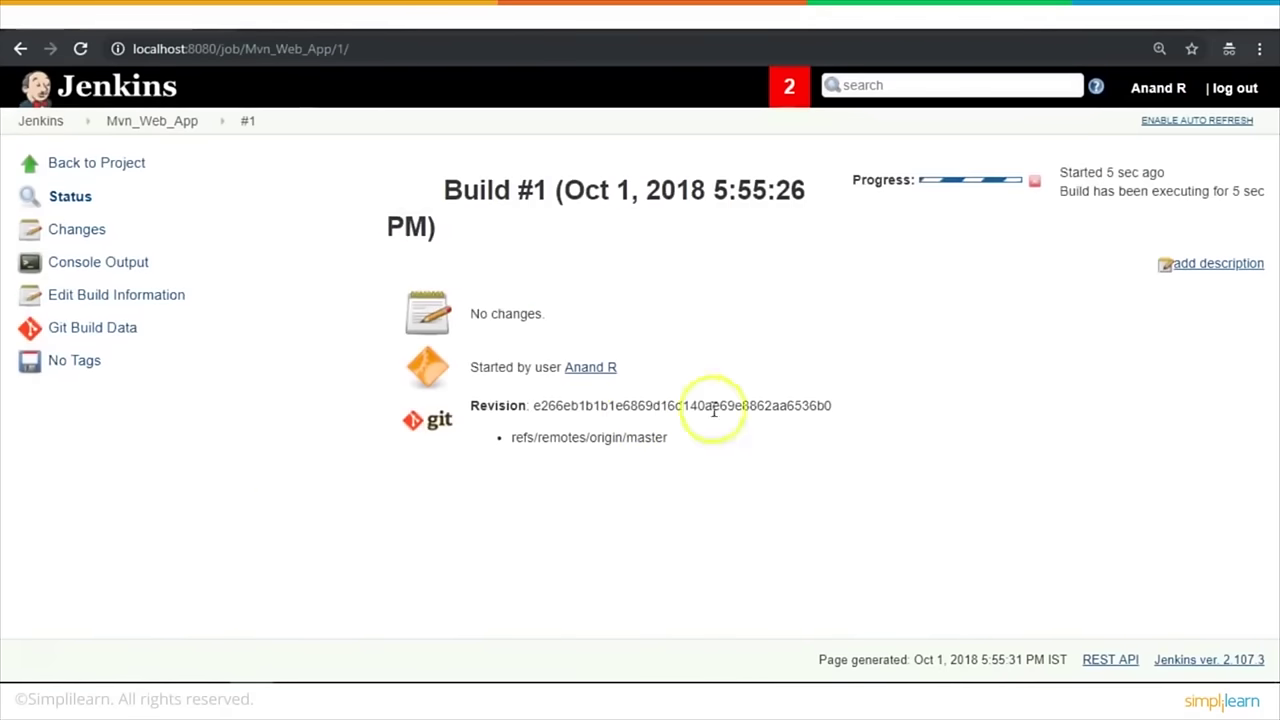
click(80, 261)
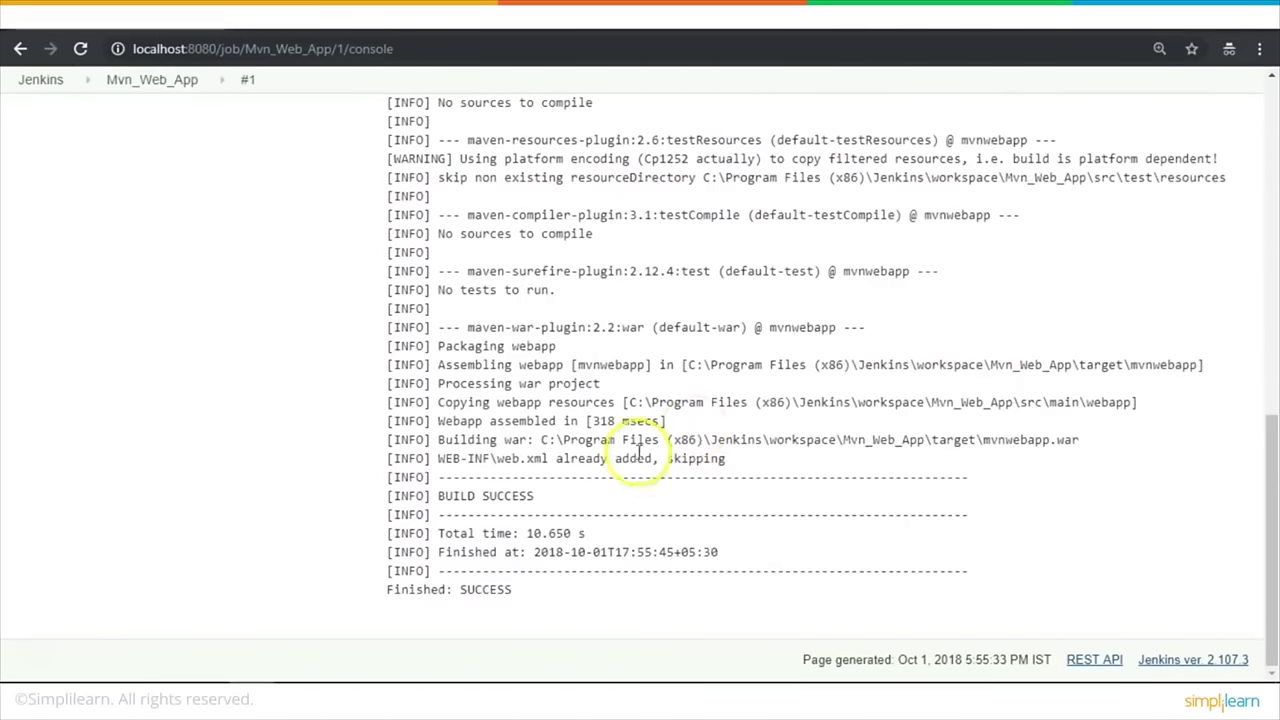
Step: Copy the target folder path from the 'Building war' line into the Tomcat bin Explorer window
drag(540, 440, 983, 440)
key(ctrl+c)
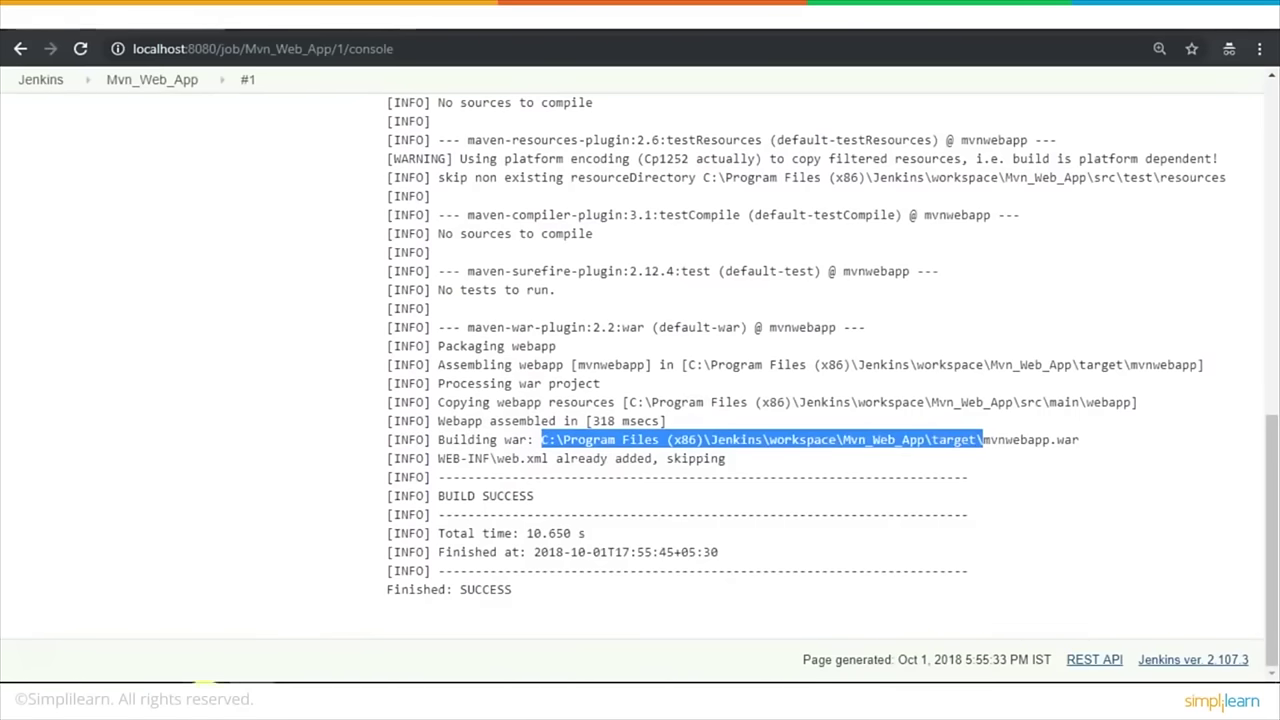
mouse_move(200, 680)
click(160, 645)
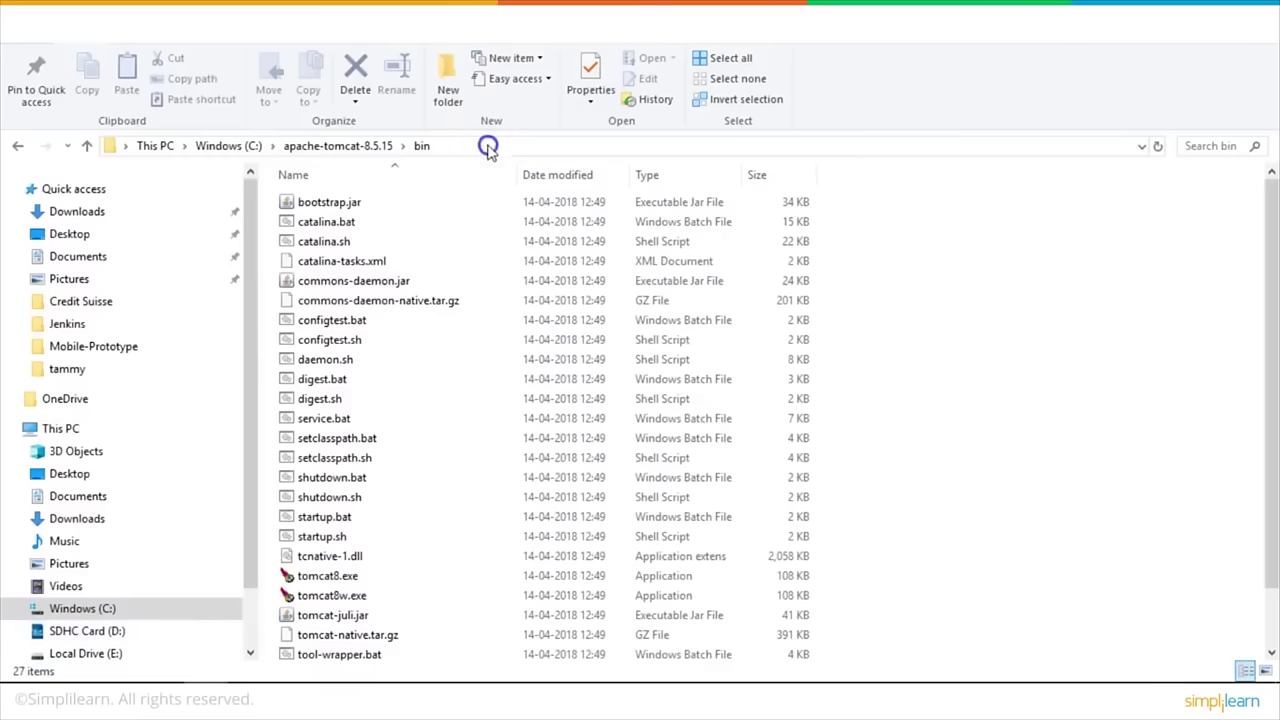
Step: Go to the copied Jenkins target path in File Explorer to see mvnwebapp.war (76 KB)
click(488, 146)
key(ctrl+v)
key(Return)
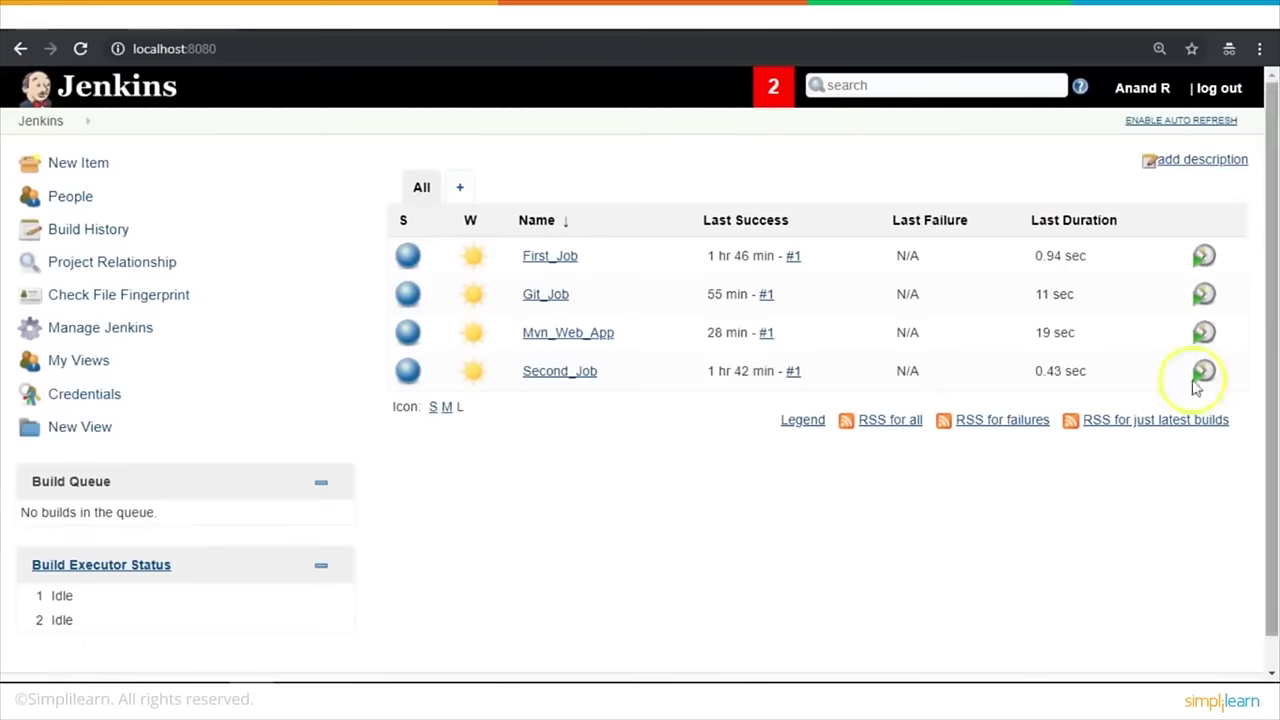
Step: Go to Manage Jenkins > Manage Plugins and show the Available plugins
click(116, 336)
scroll(1068, 425, down, 1)
scroll(1068, 425, down, 5)
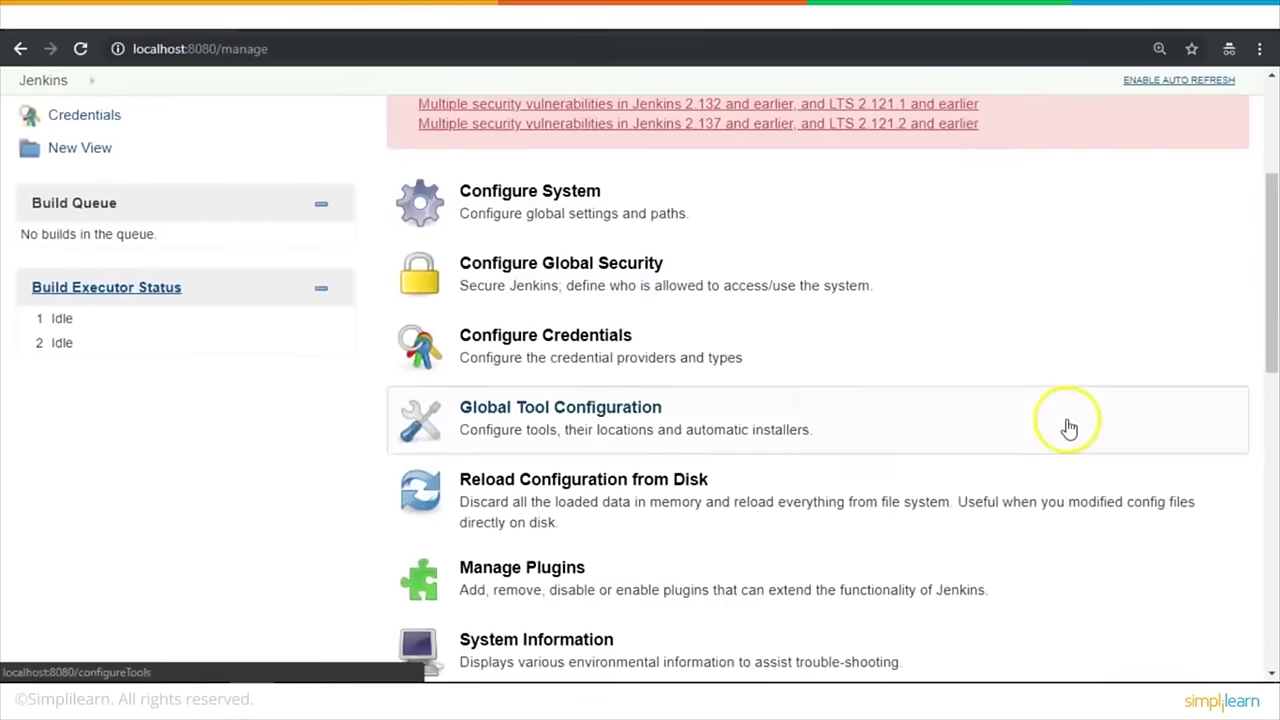
click(535, 394)
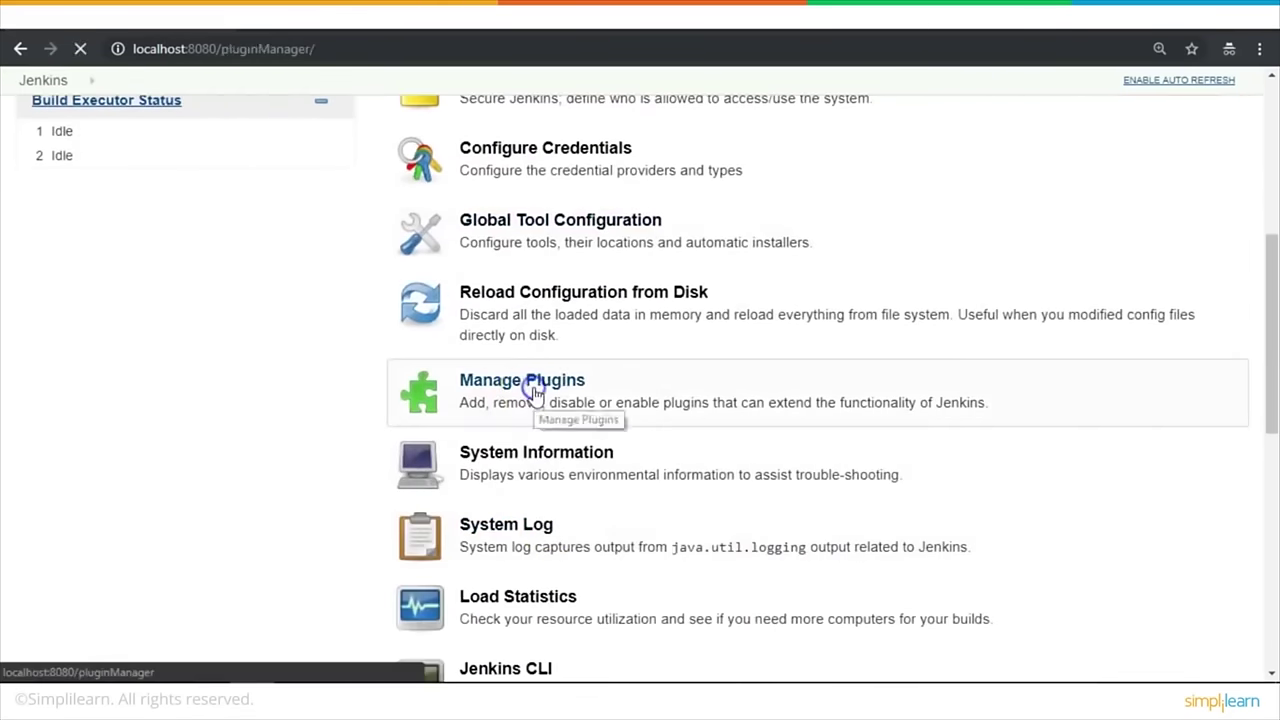
click(520, 221)
Step: Filter available plugins for 'deployme' and tick Deploy to container
click(1127, 170)
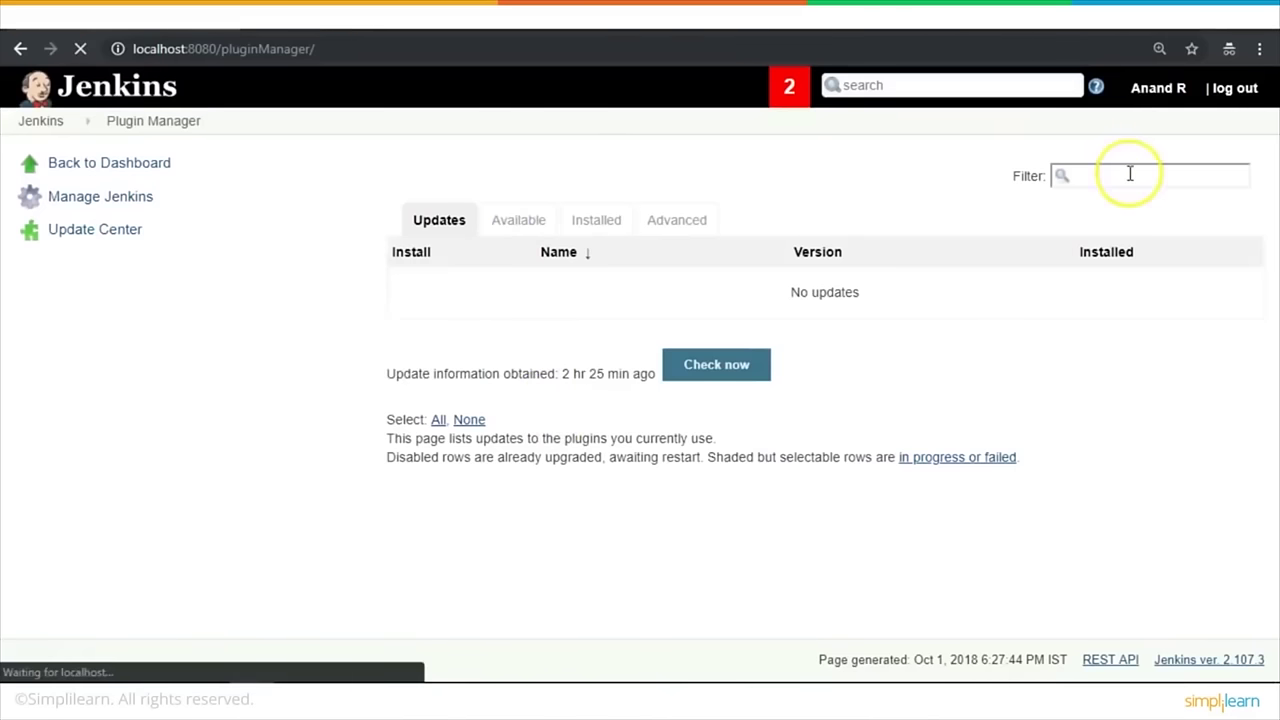
click(1130, 174)
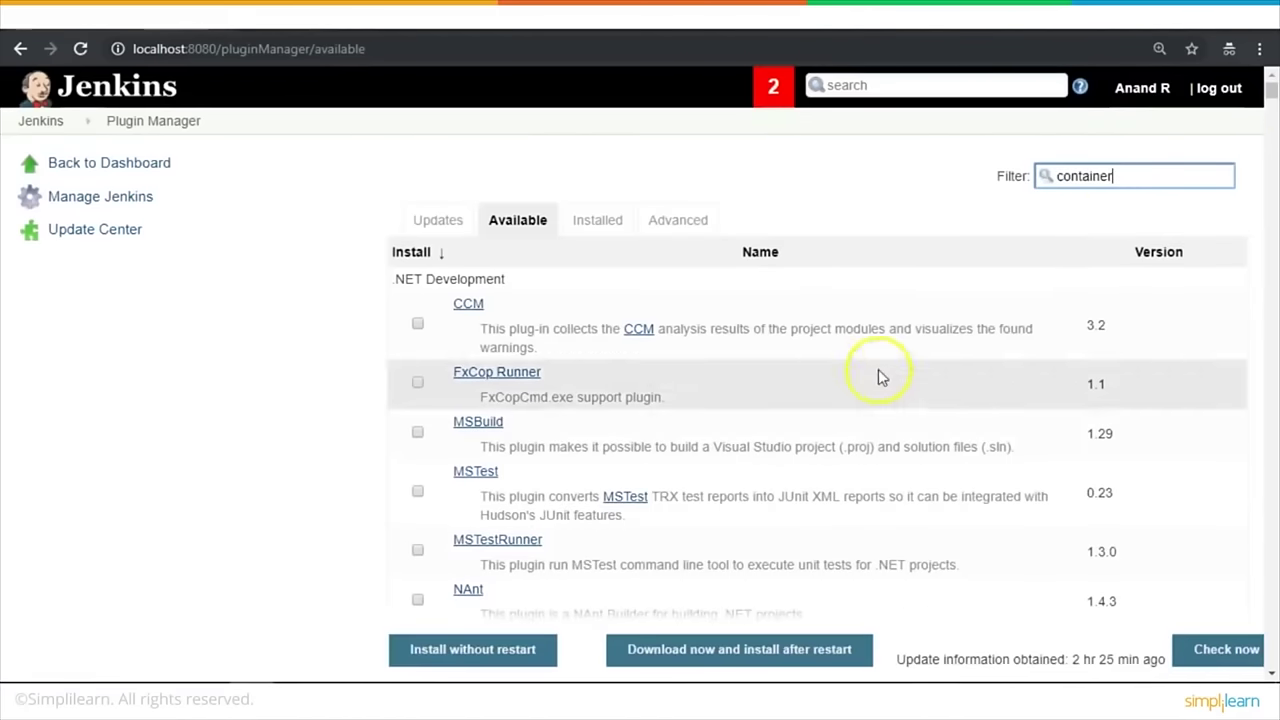
click(1157, 171)
scroll(1190, 355, down, 8)
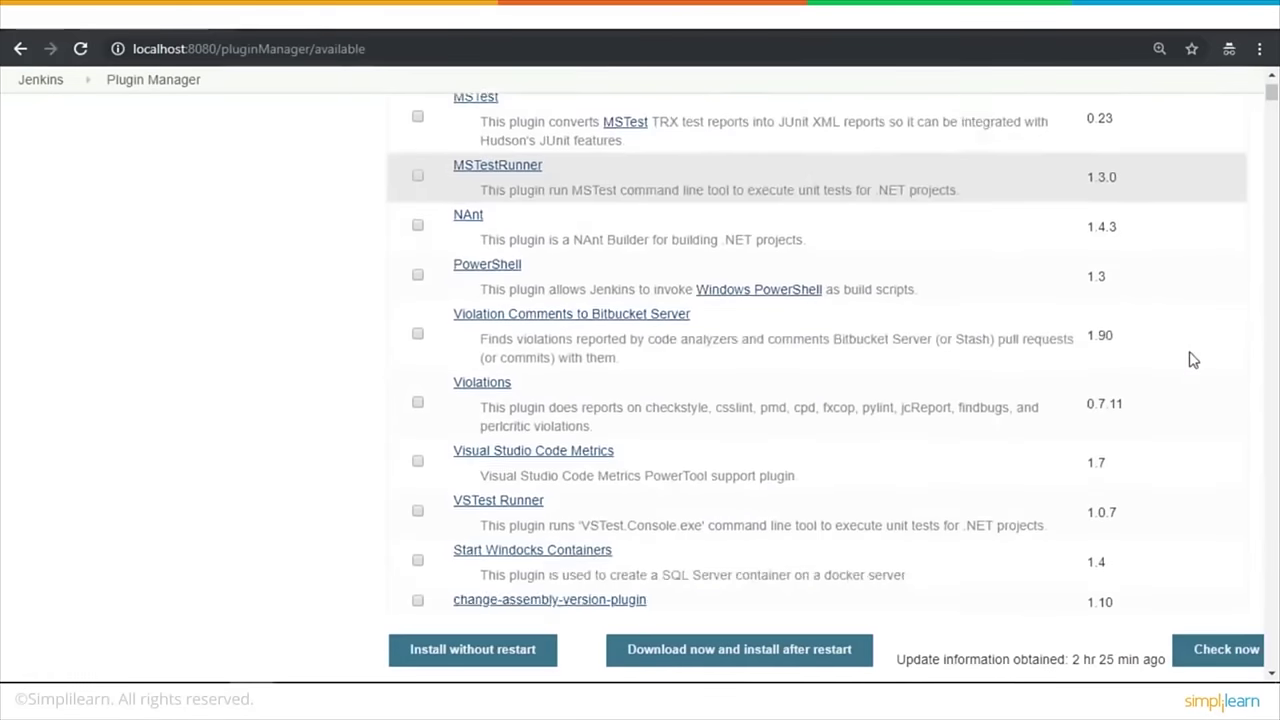
scroll(1190, 358, down, 8)
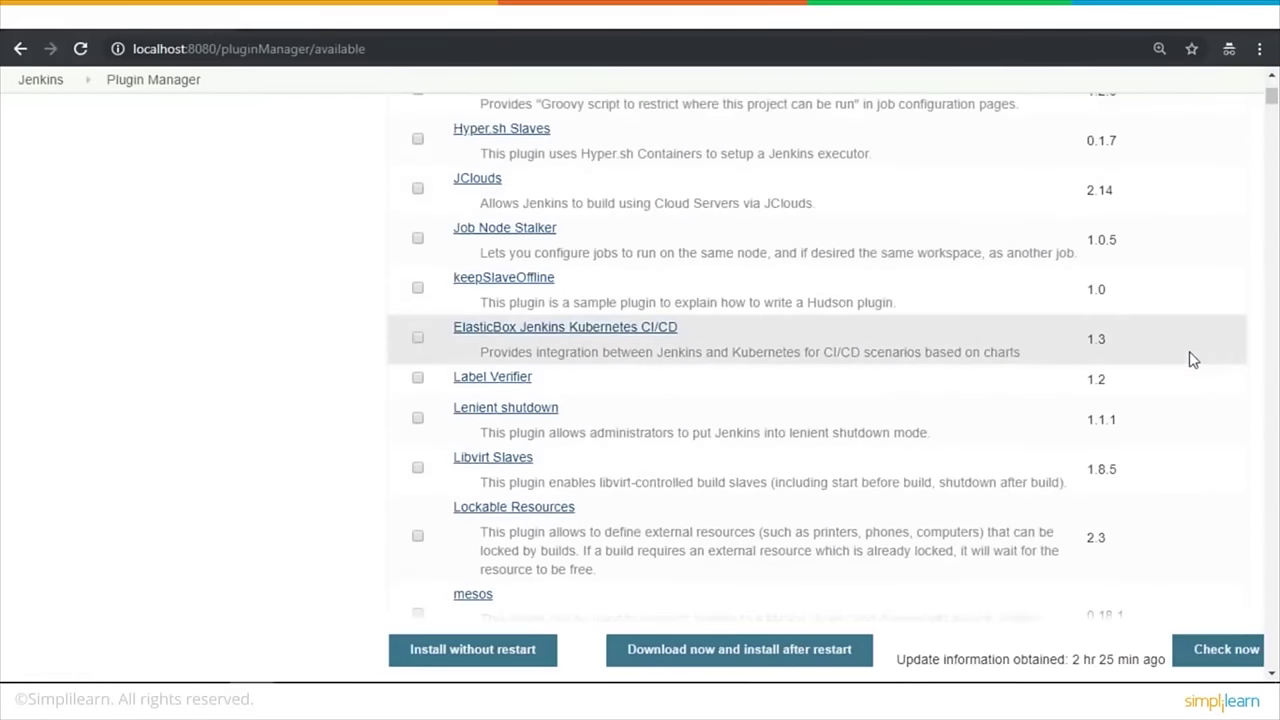
scroll(1189, 357, up, 16)
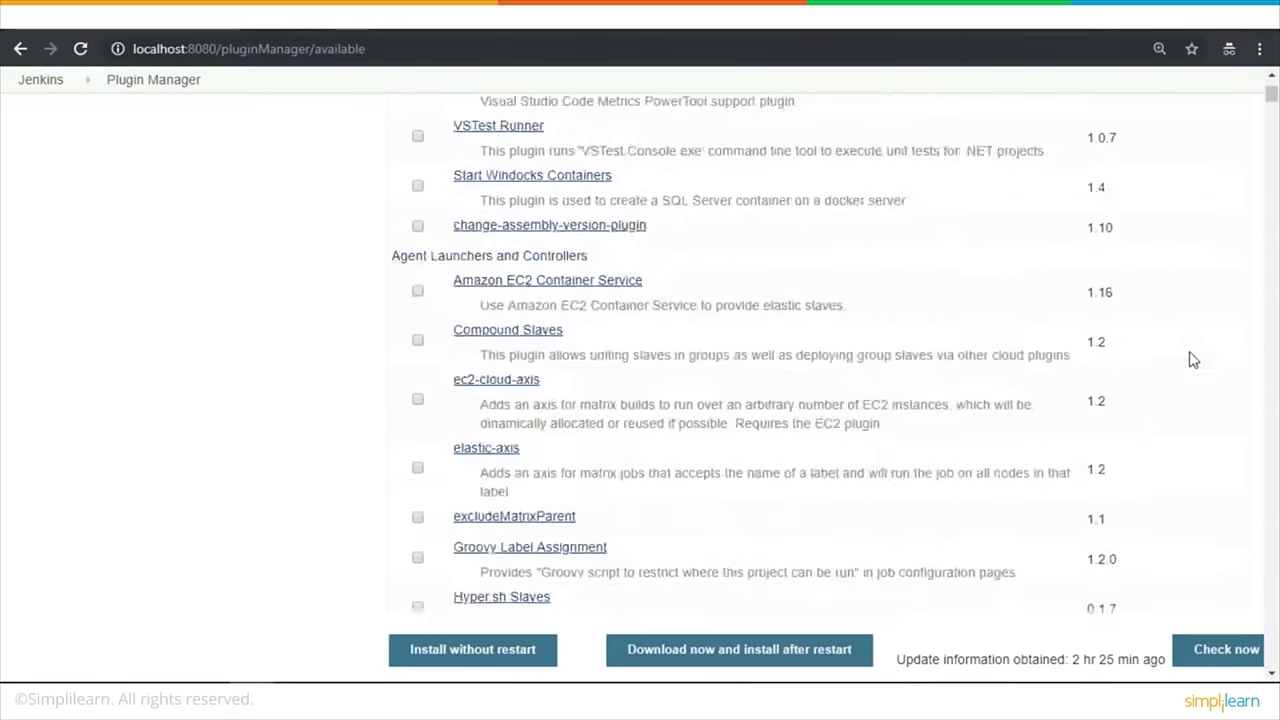
drag(1143, 185, 869, 203)
text(deploy)
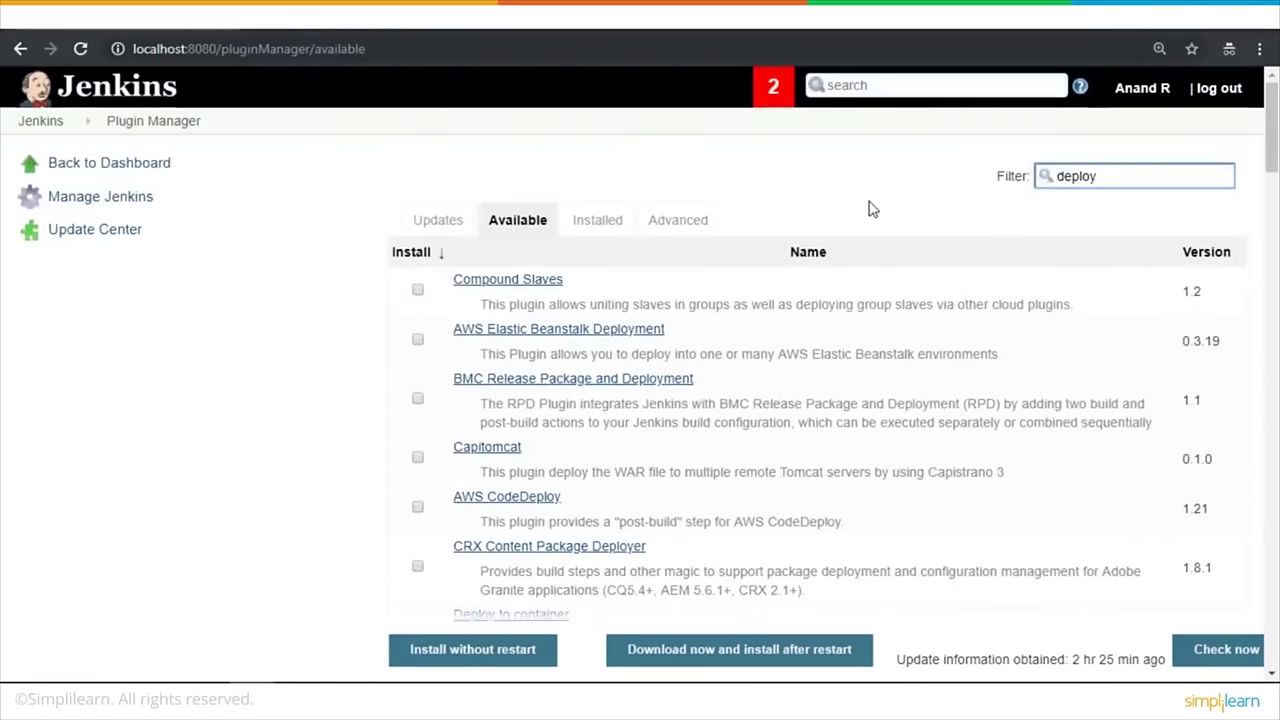
text(ment)
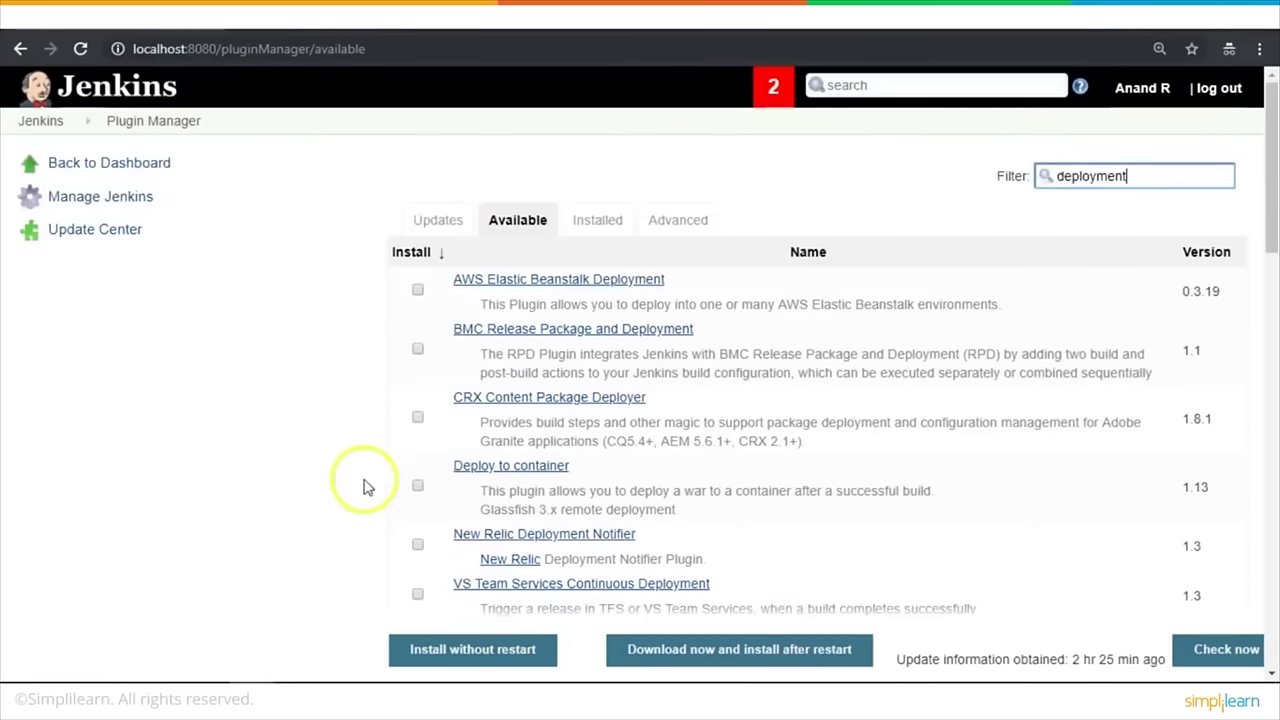
click(418, 486)
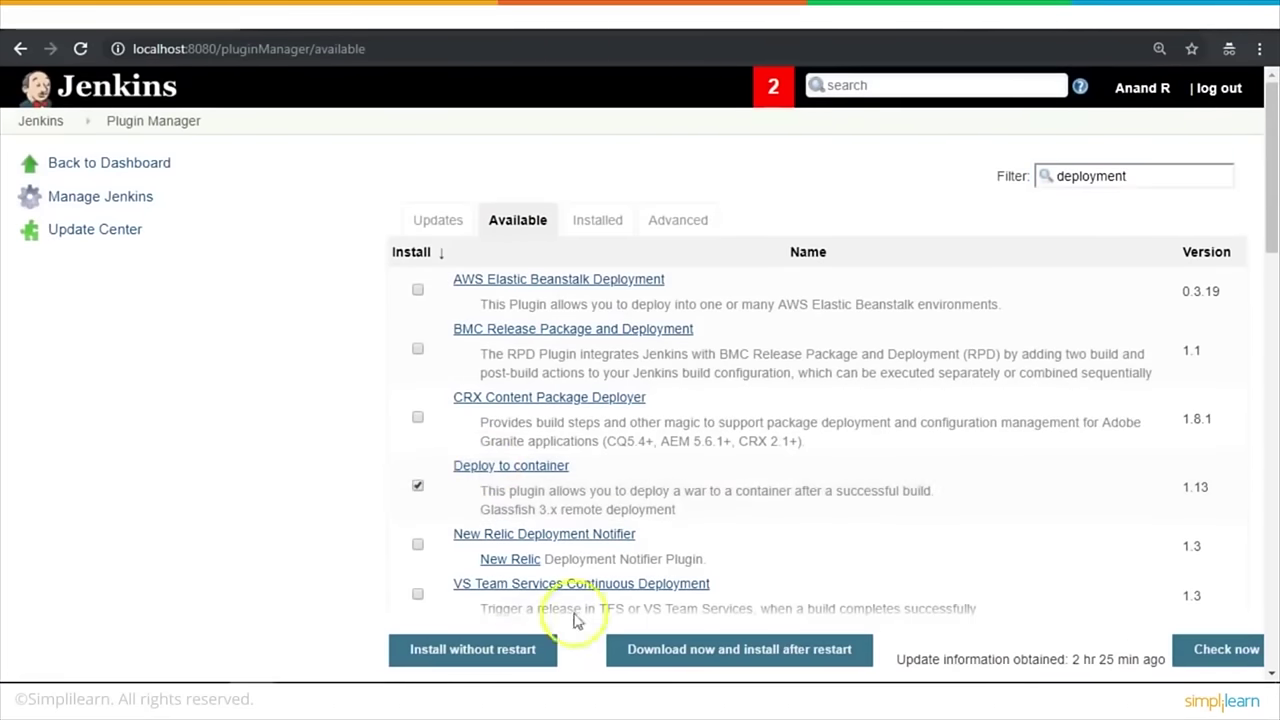
Step: Install Deploy to container without restart and return to the dashboard after Success
click(509, 650)
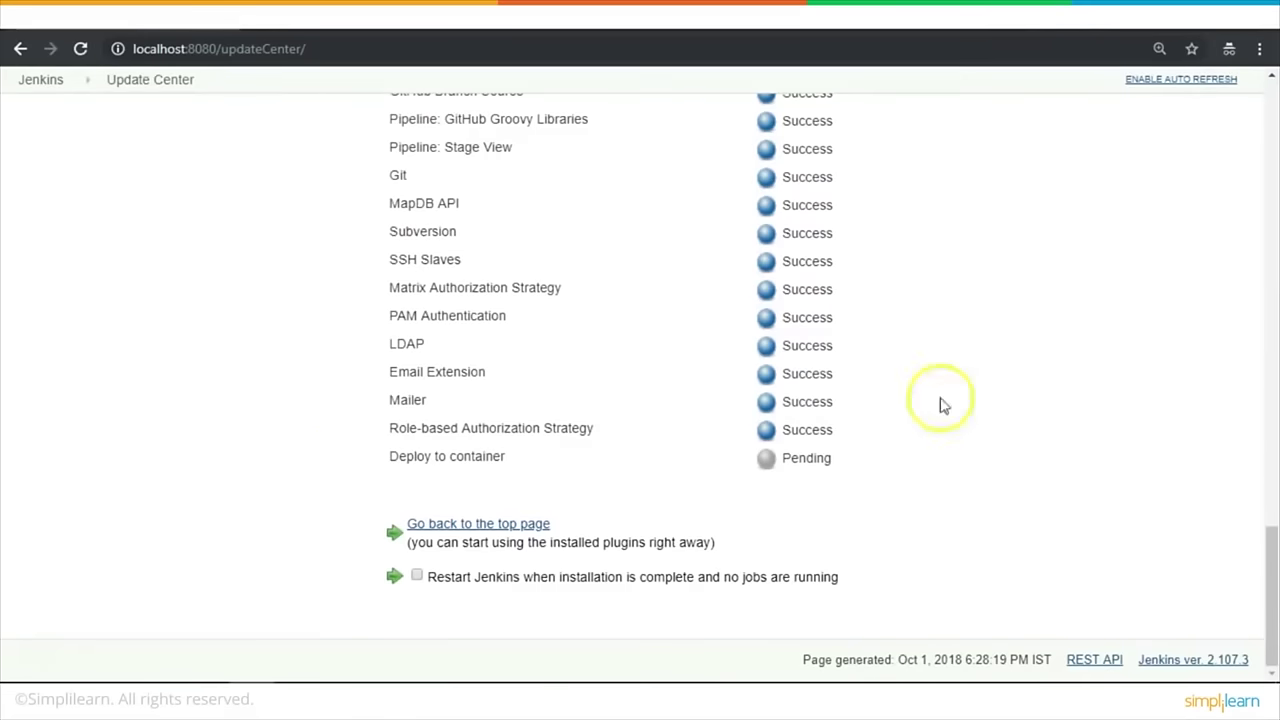
scroll(1046, 300, up, 10)
scroll(1046, 294, up, 5)
scroll(1046, 294, down, 15)
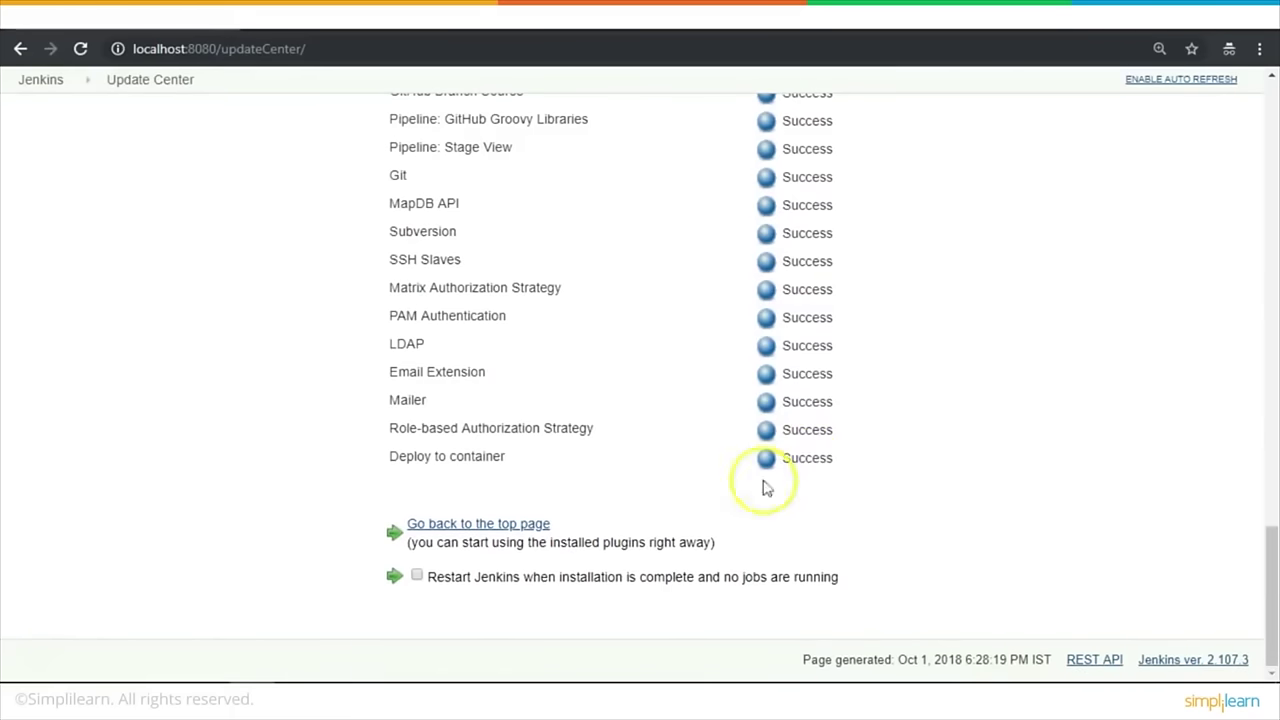
click(490, 524)
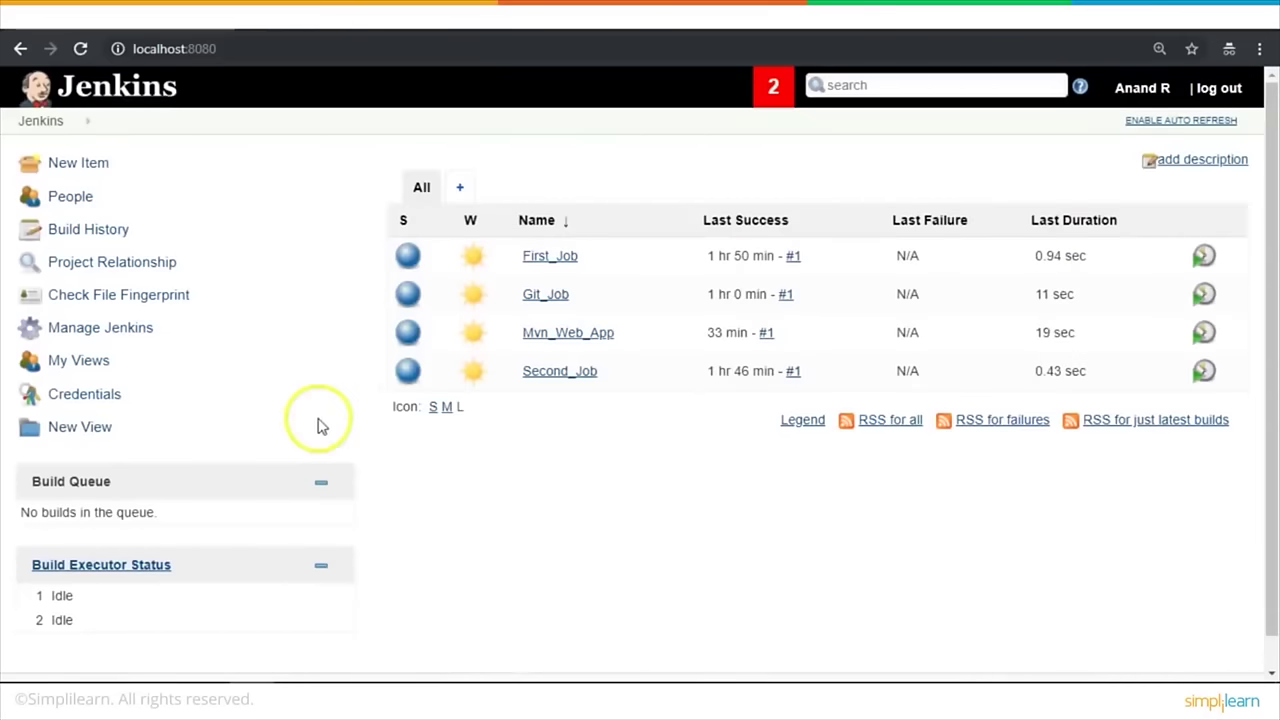
Step: Confirm mvnwebapp.war (75.75 KB) in Mvn_Web_App's workspace target folder, then open Configure
click(556, 334)
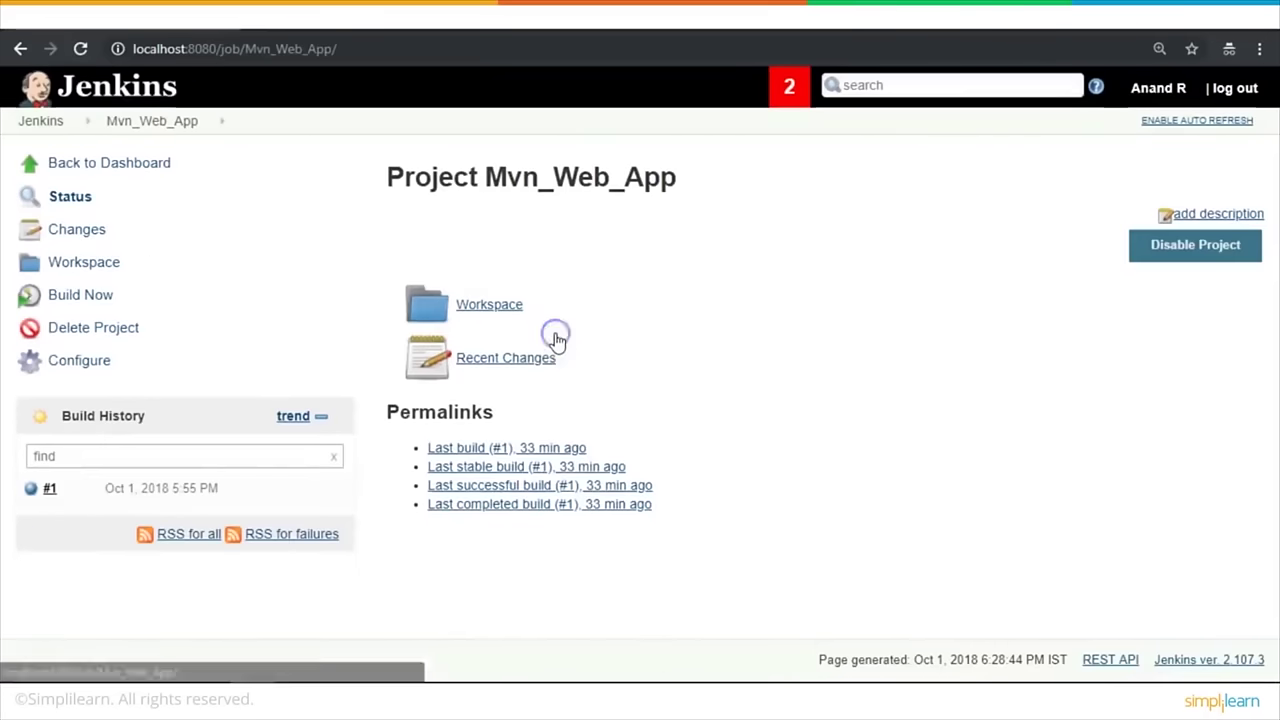
click(486, 306)
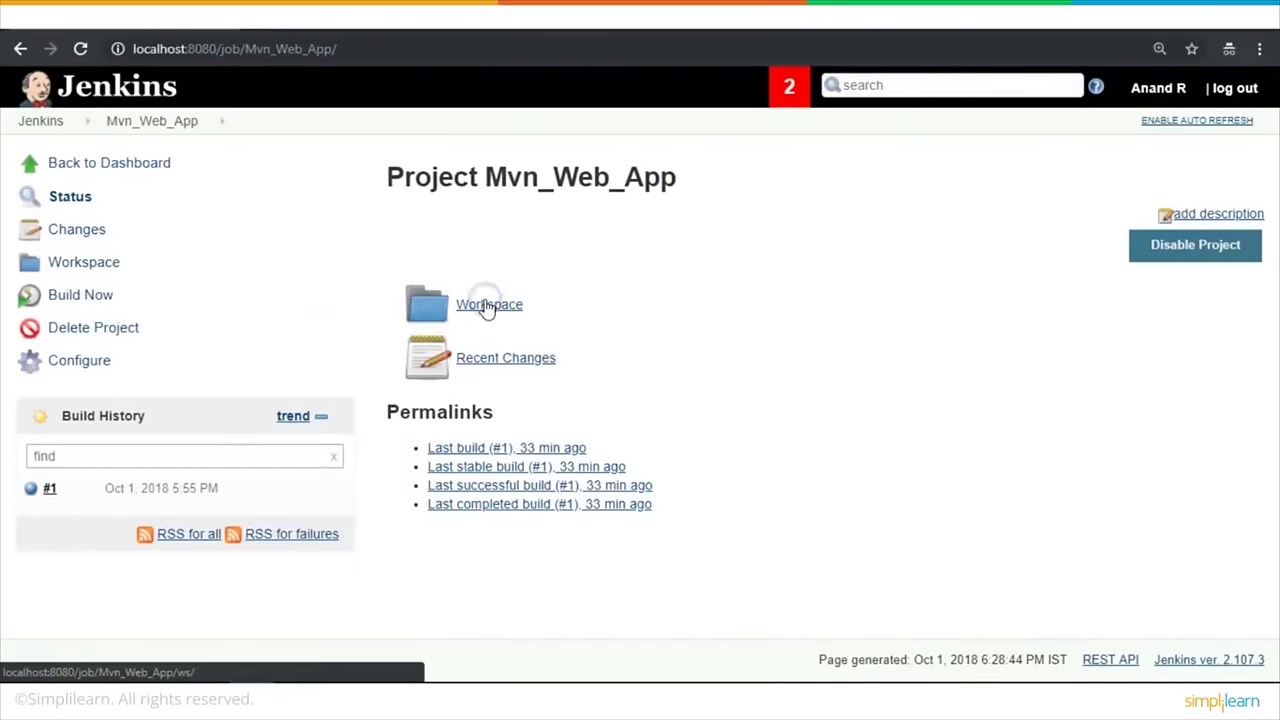
click(498, 305)
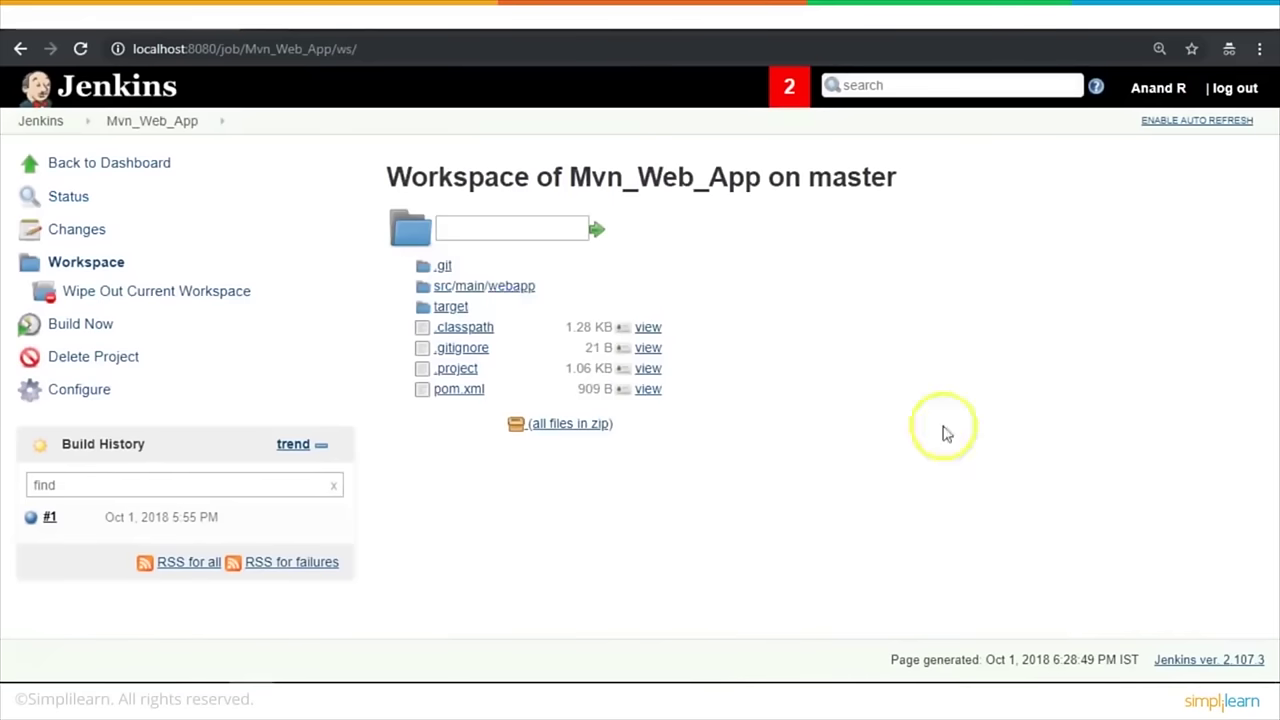
click(451, 308)
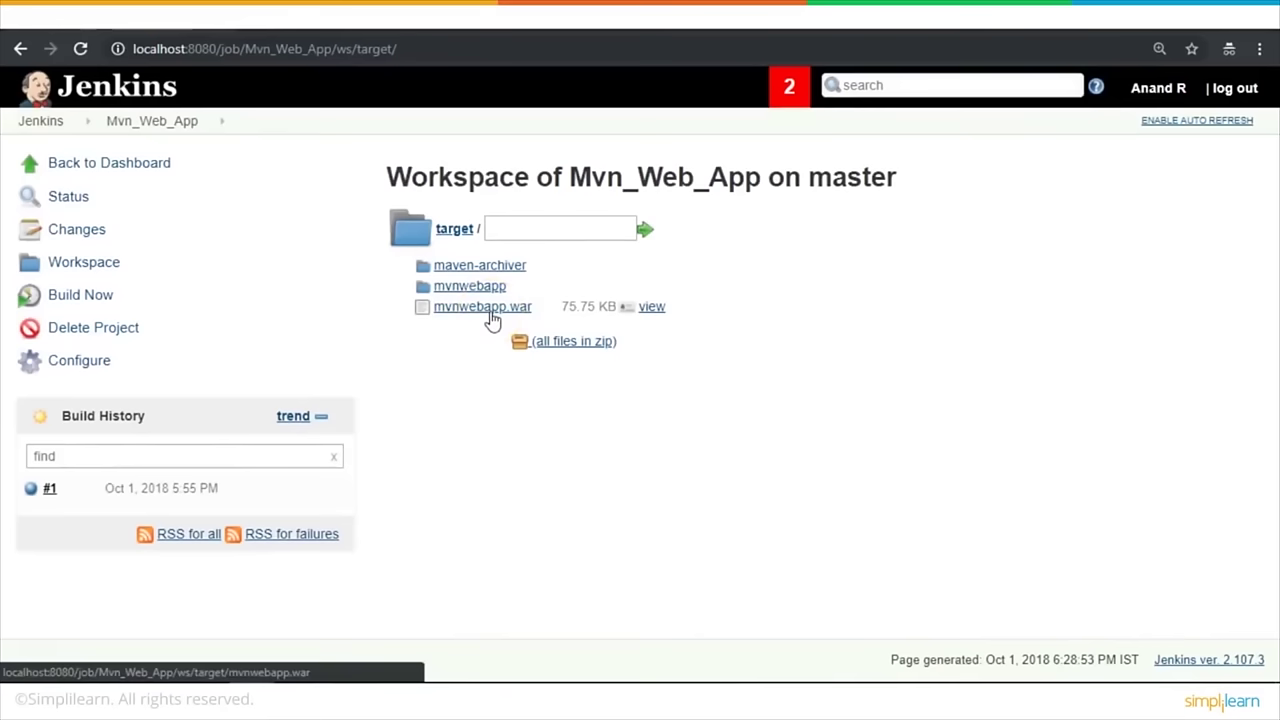
click(471, 314)
click(1020, 370)
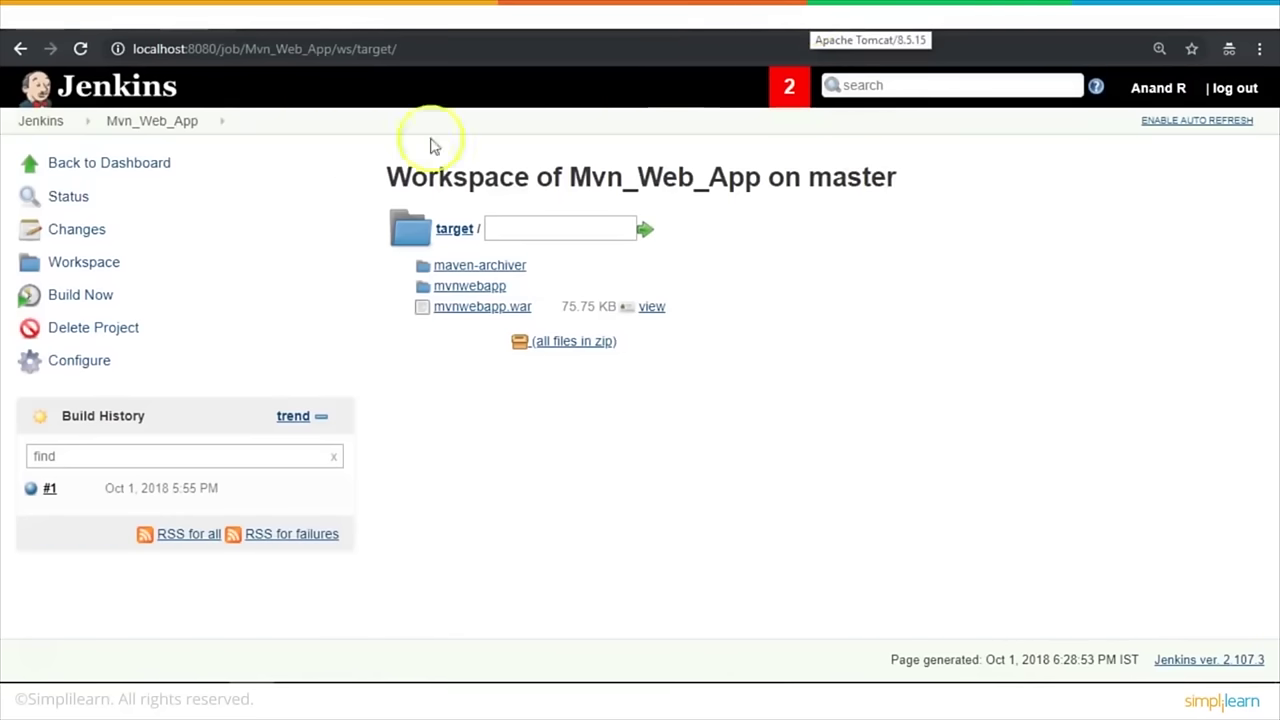
click(95, 362)
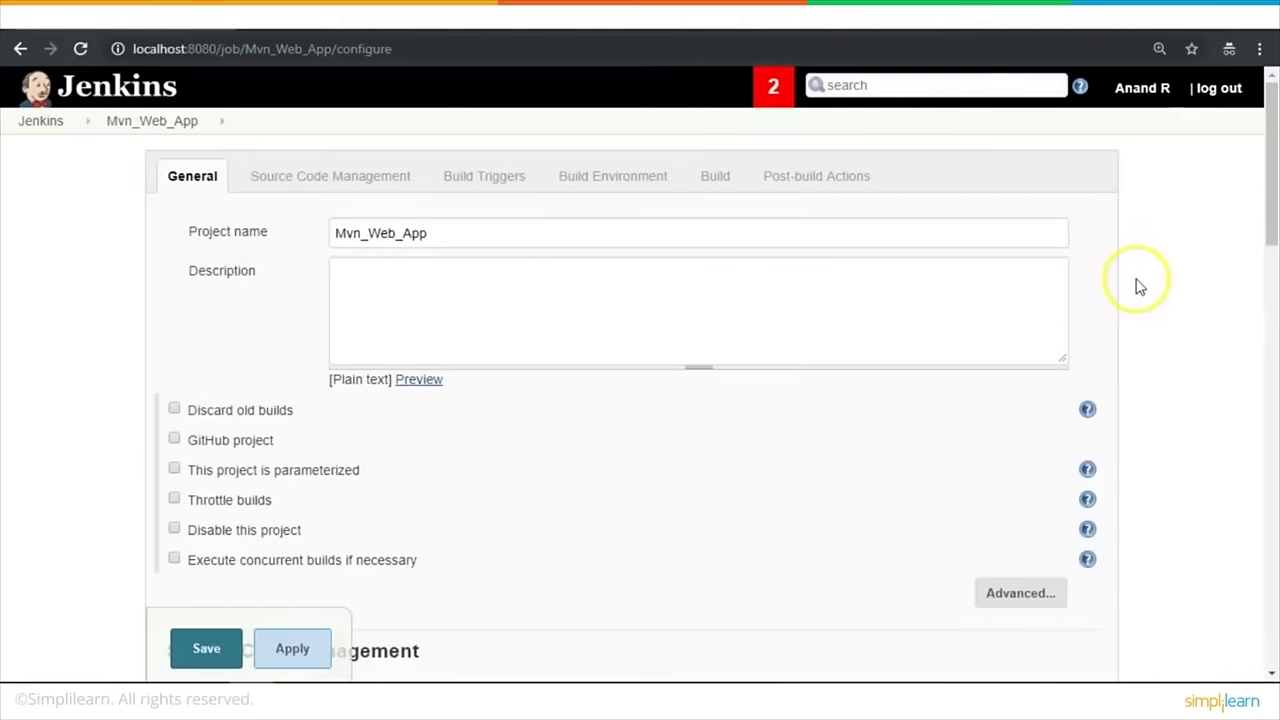
Step: Add a 'Deploy war/ear to a container' post-build action to Mvn_Web_App
scroll(1138, 287, down, 4)
scroll(1138, 287, down, 3)
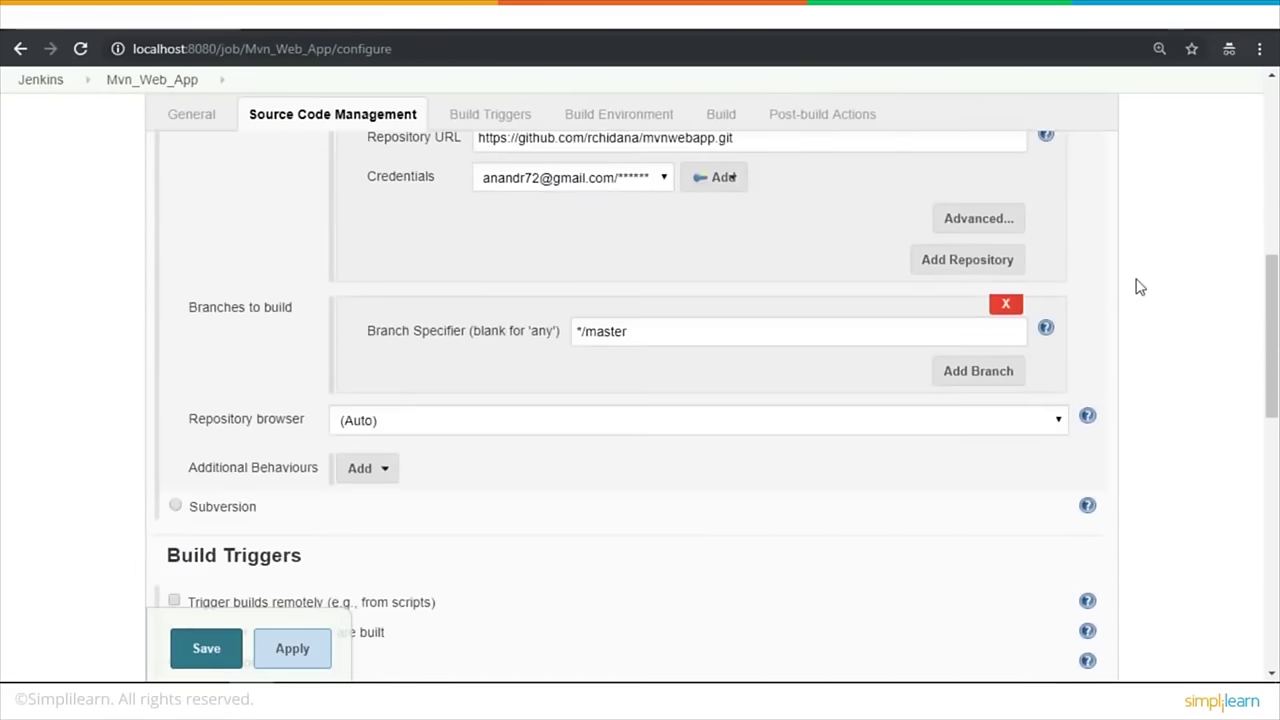
scroll(1138, 287, up, 7)
scroll(1138, 287, down, 5)
scroll(1138, 287, down, 4)
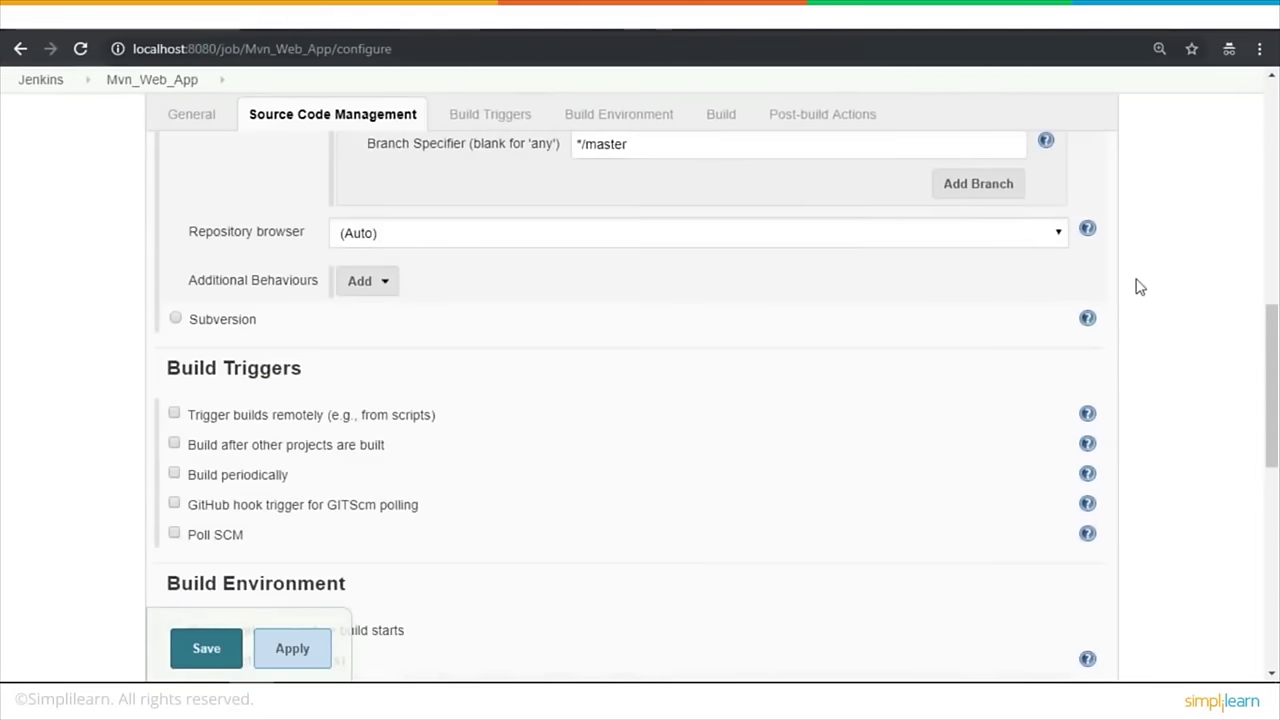
scroll(1134, 286, down, 6)
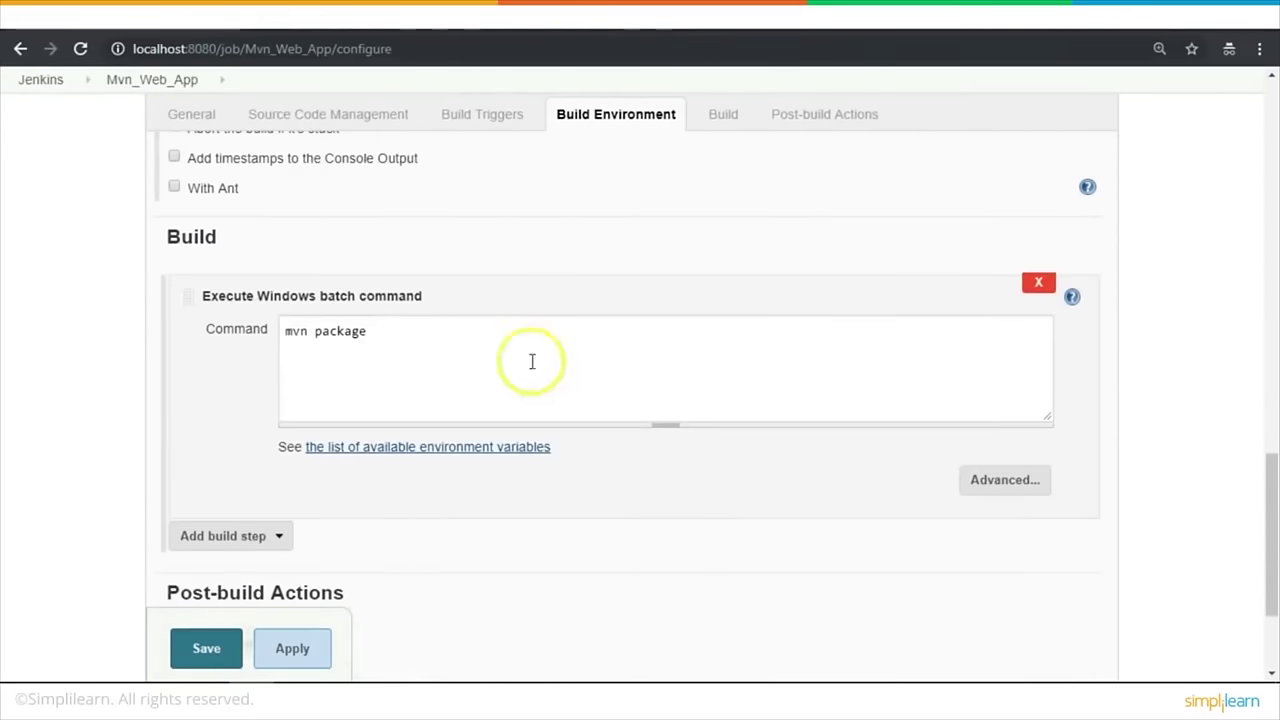
scroll(626, 466, down, 2)
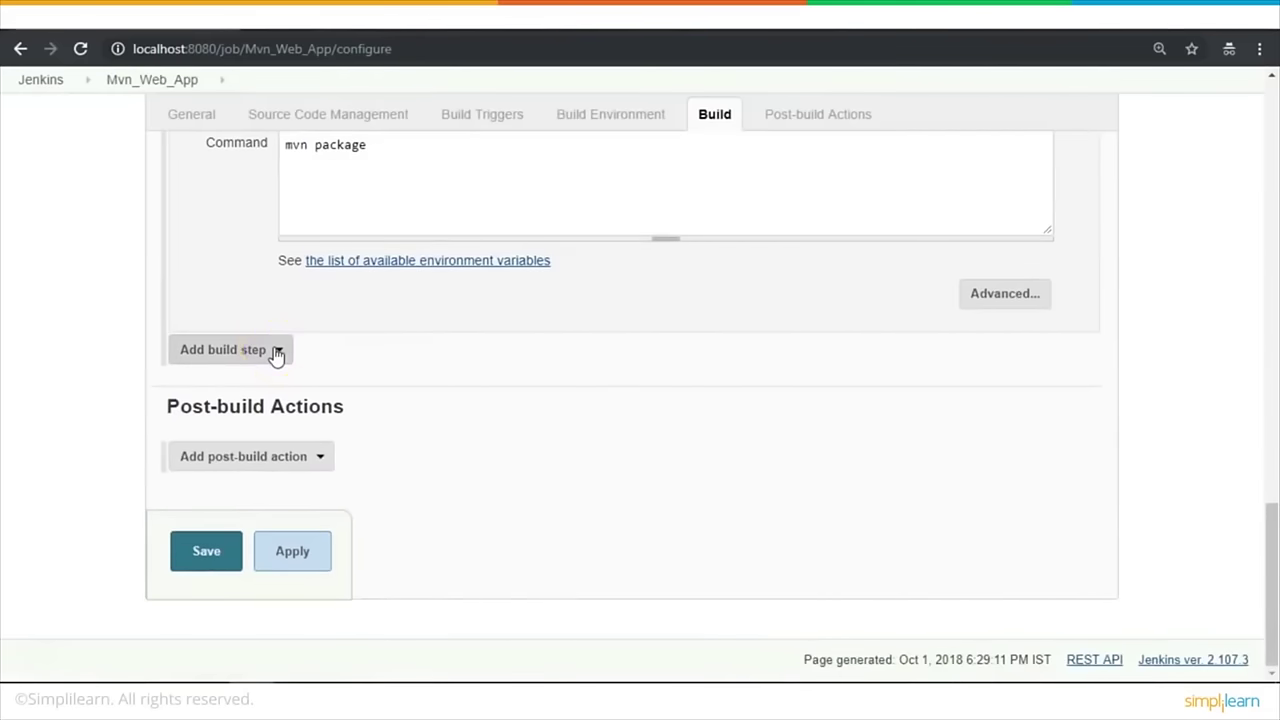
click(319, 453)
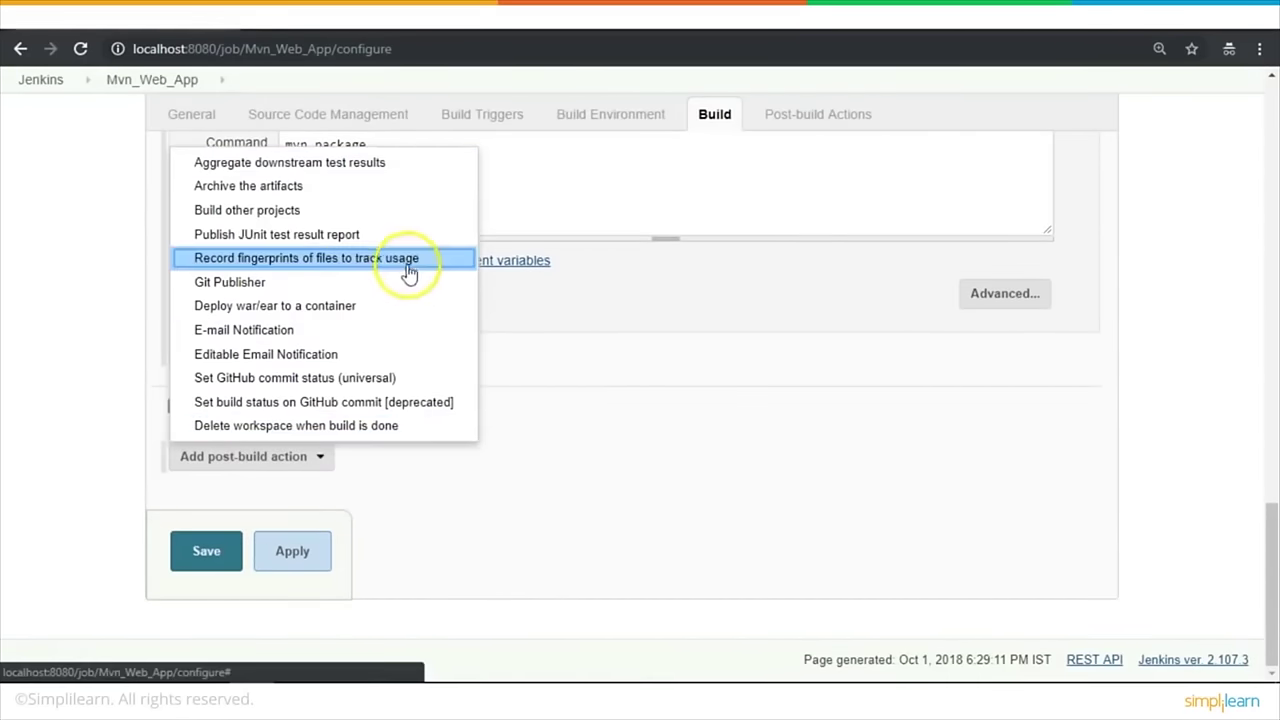
scroll(734, 354, up, 2)
scroll(686, 363, up, 1)
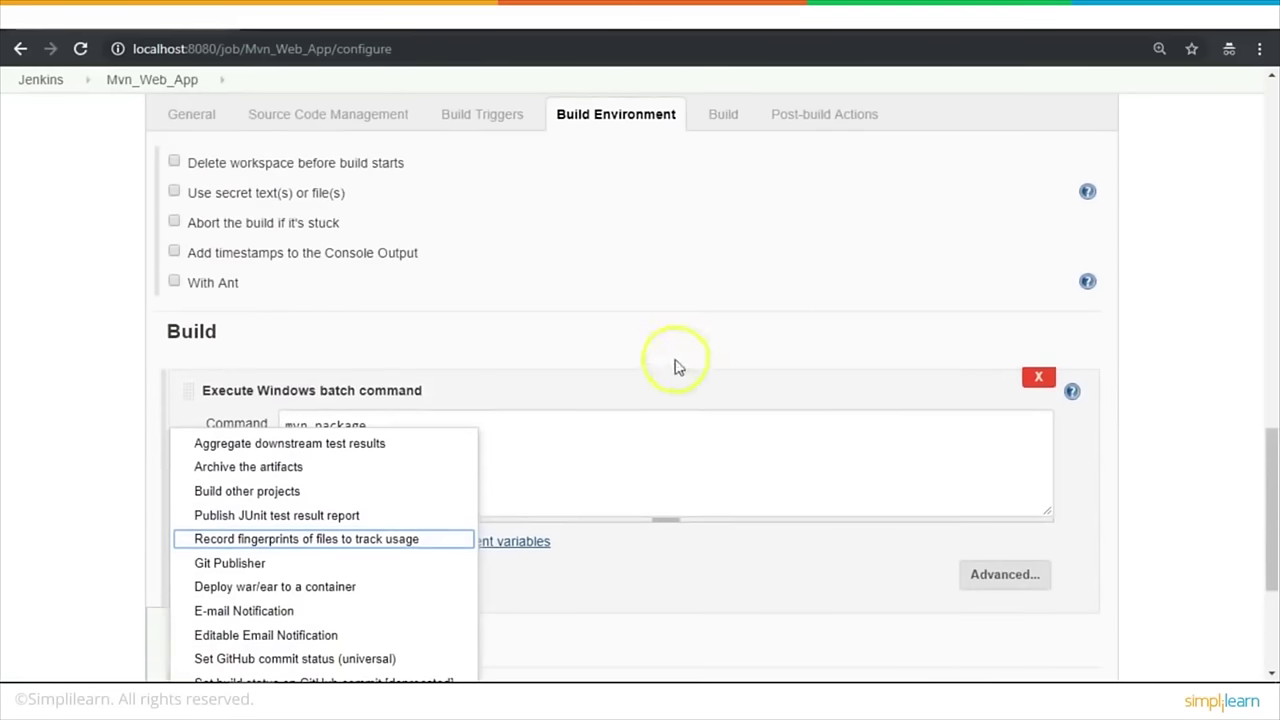
click(560, 452)
scroll(1178, 344, down, 3)
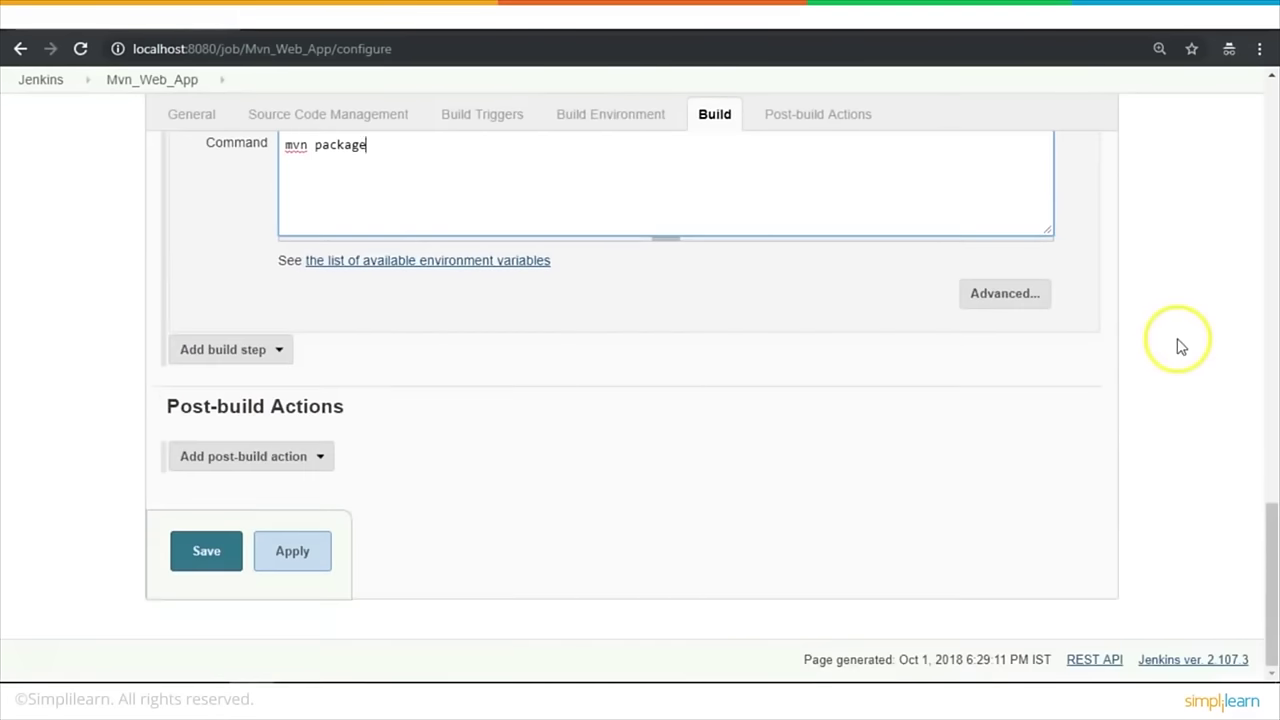
click(323, 456)
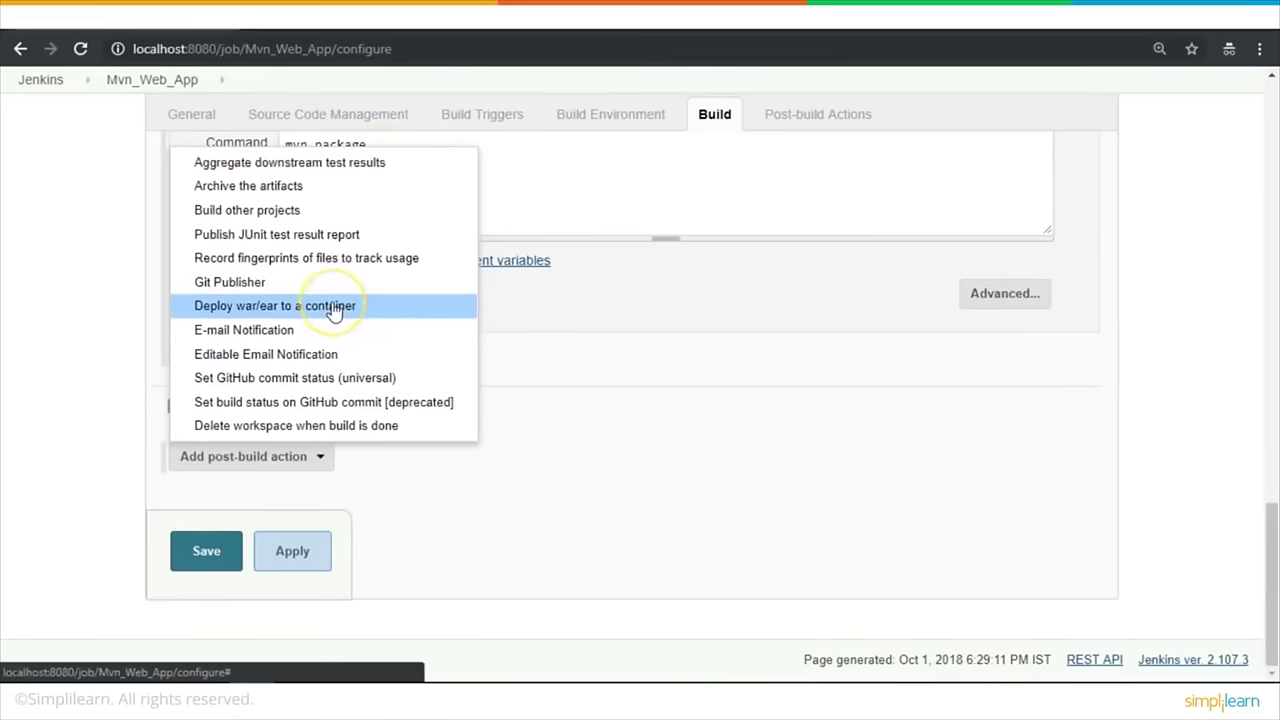
click(333, 306)
scroll(1212, 322, down, 2)
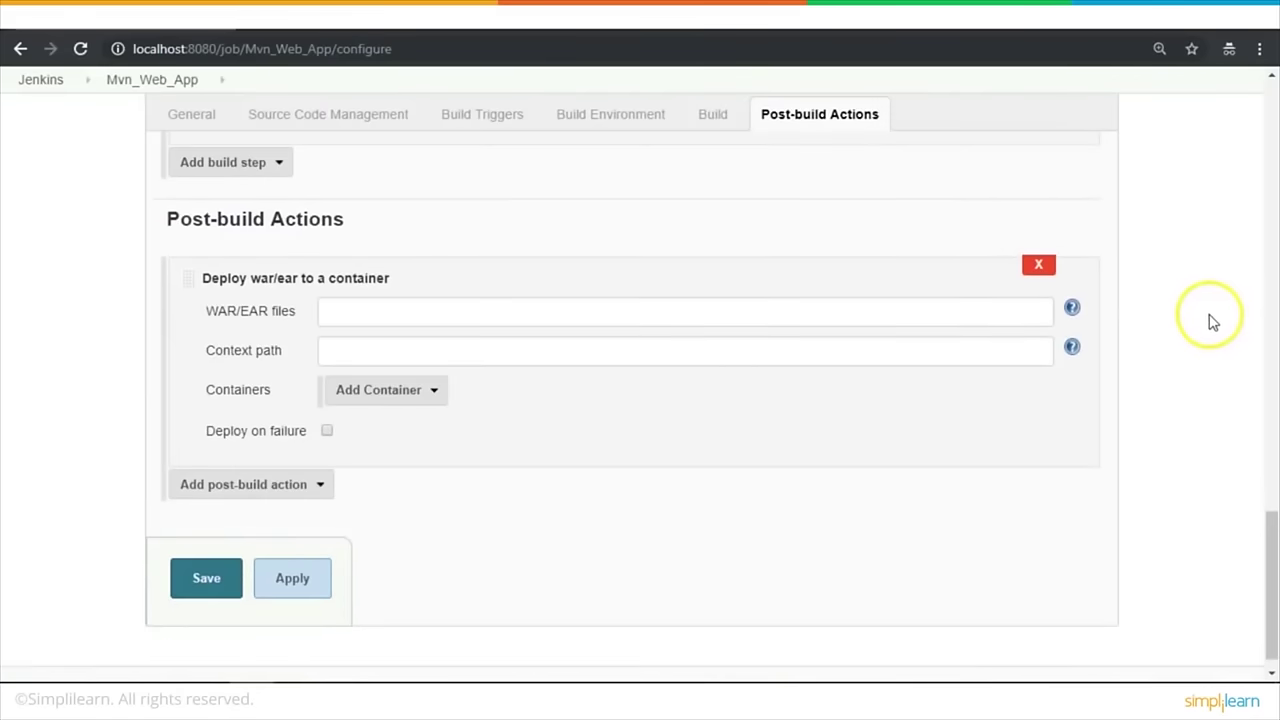
Step: Set WAR/EAR files to the **/*.war pattern copied from the field's help
click(574, 310)
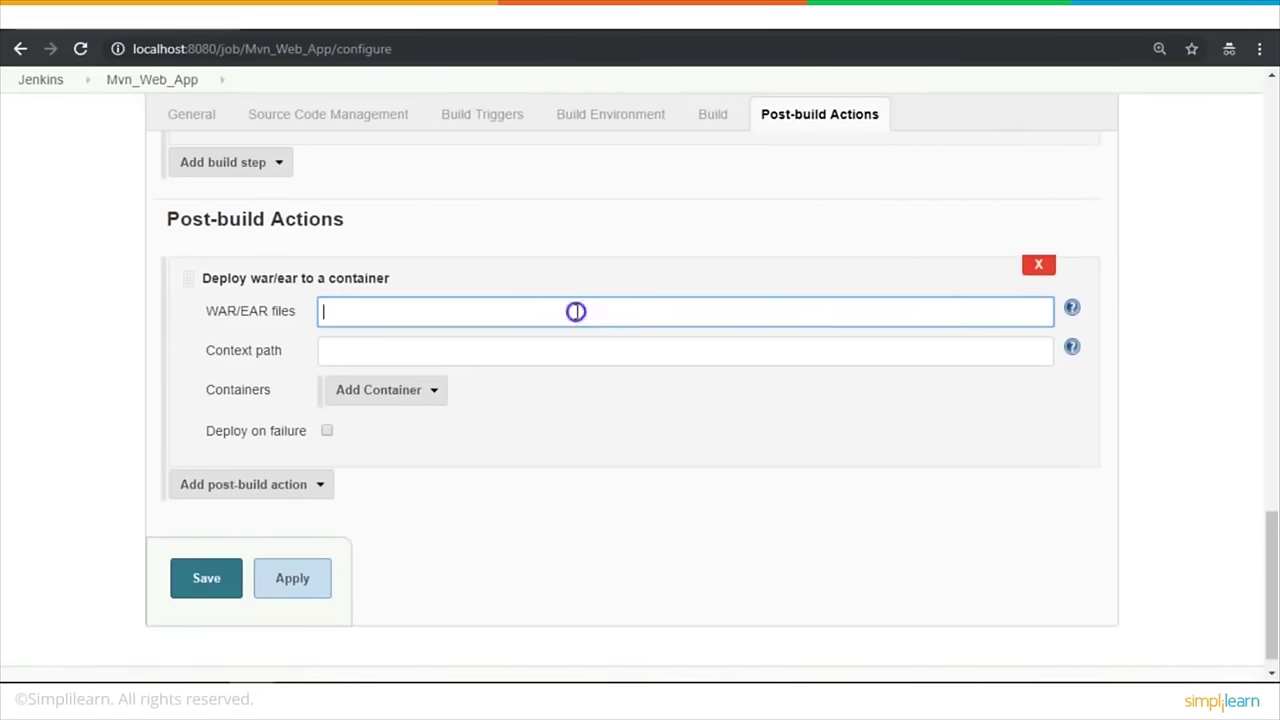
click(1073, 309)
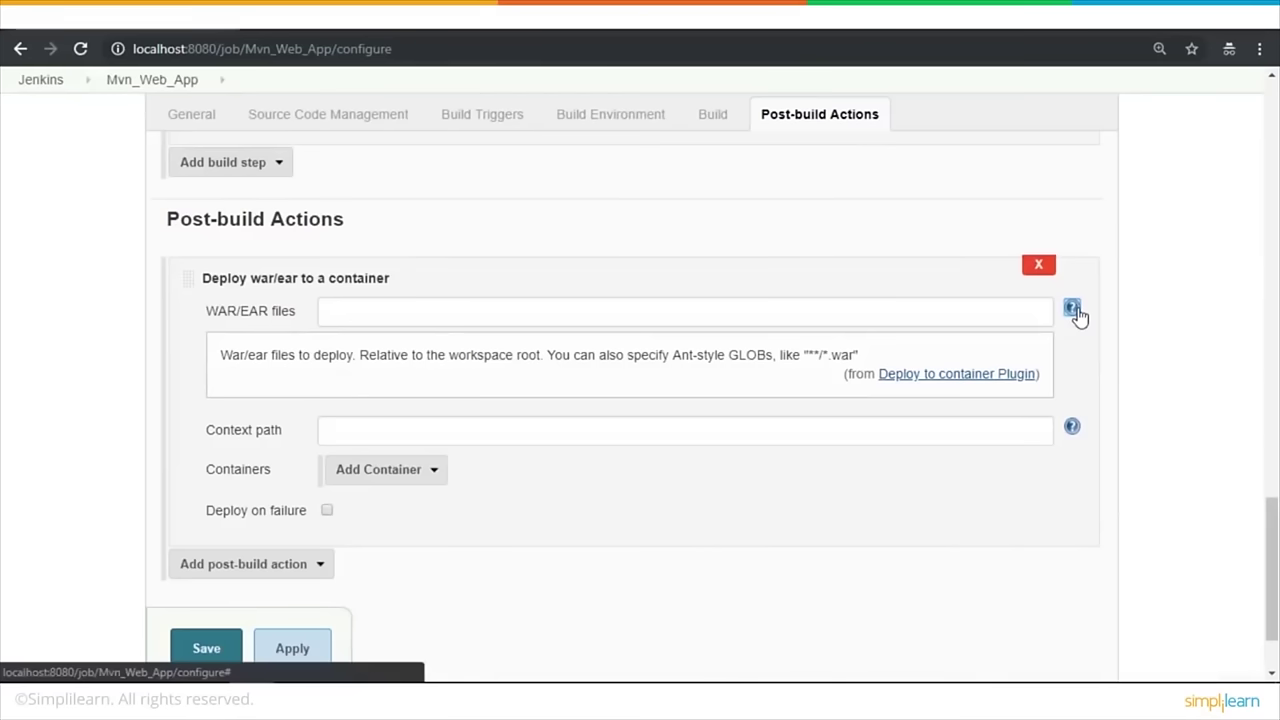
drag(808, 355, 845, 353)
key(ctrl+c)
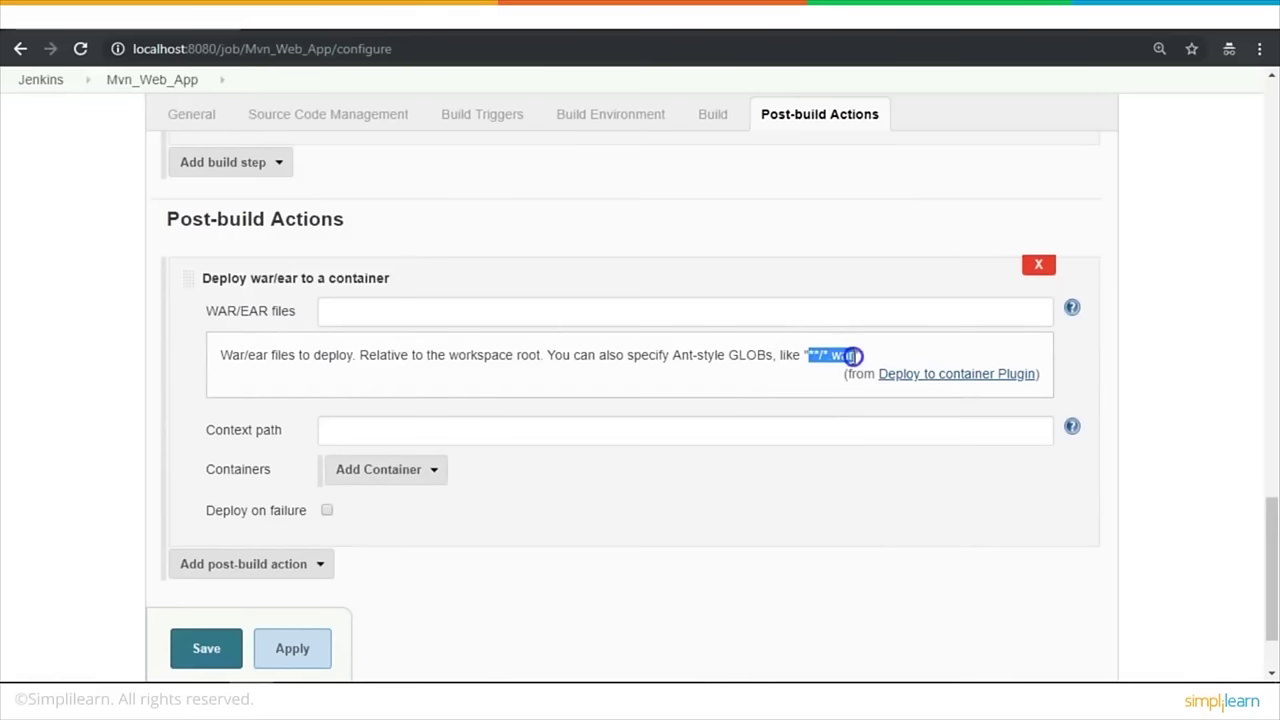
click(508, 311)
key(ctrl+v)
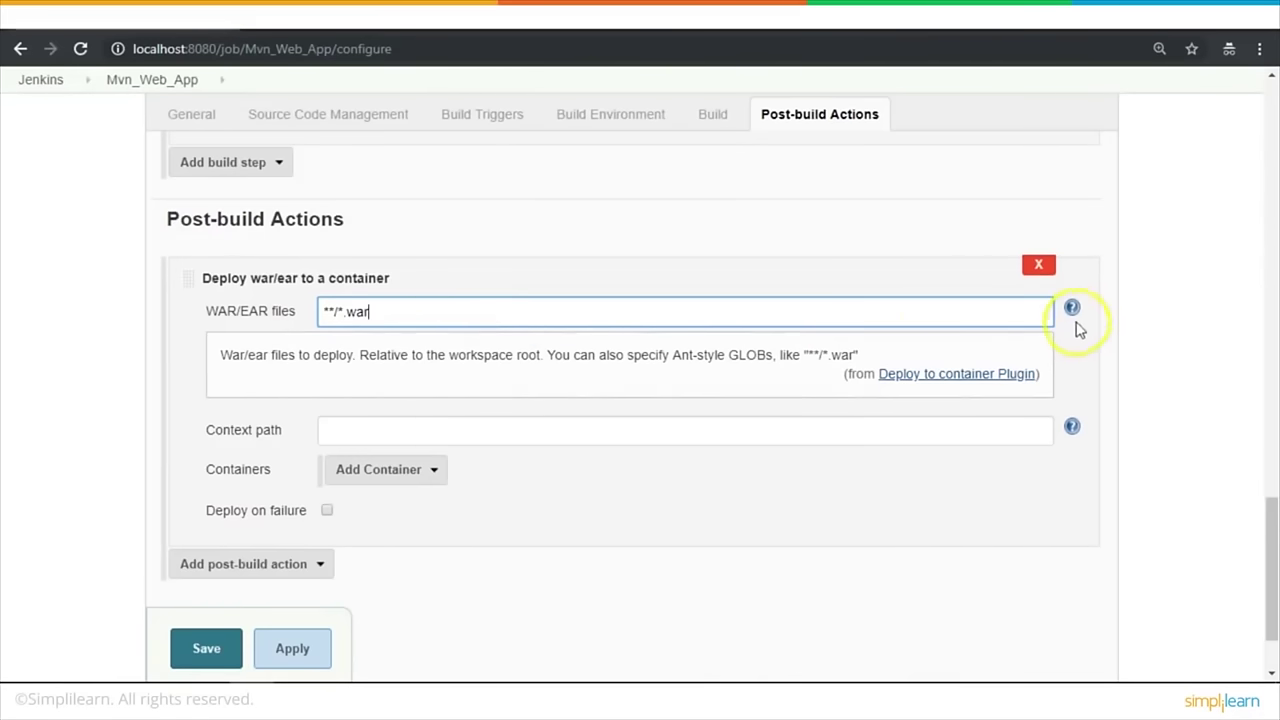
Step: Enter mvnwebapp as the deploy action's context path
click(1170, 347)
click(553, 421)
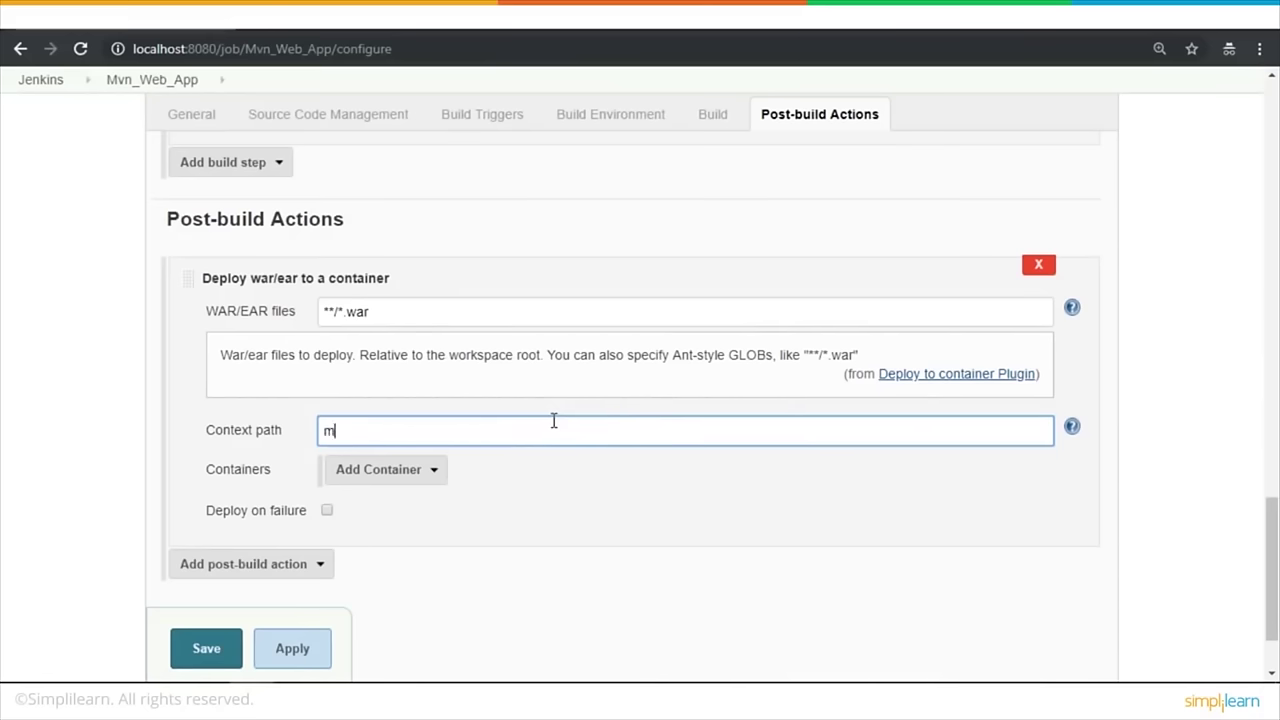
text(pp)
scroll(1180, 306, down, 2)
click(426, 378)
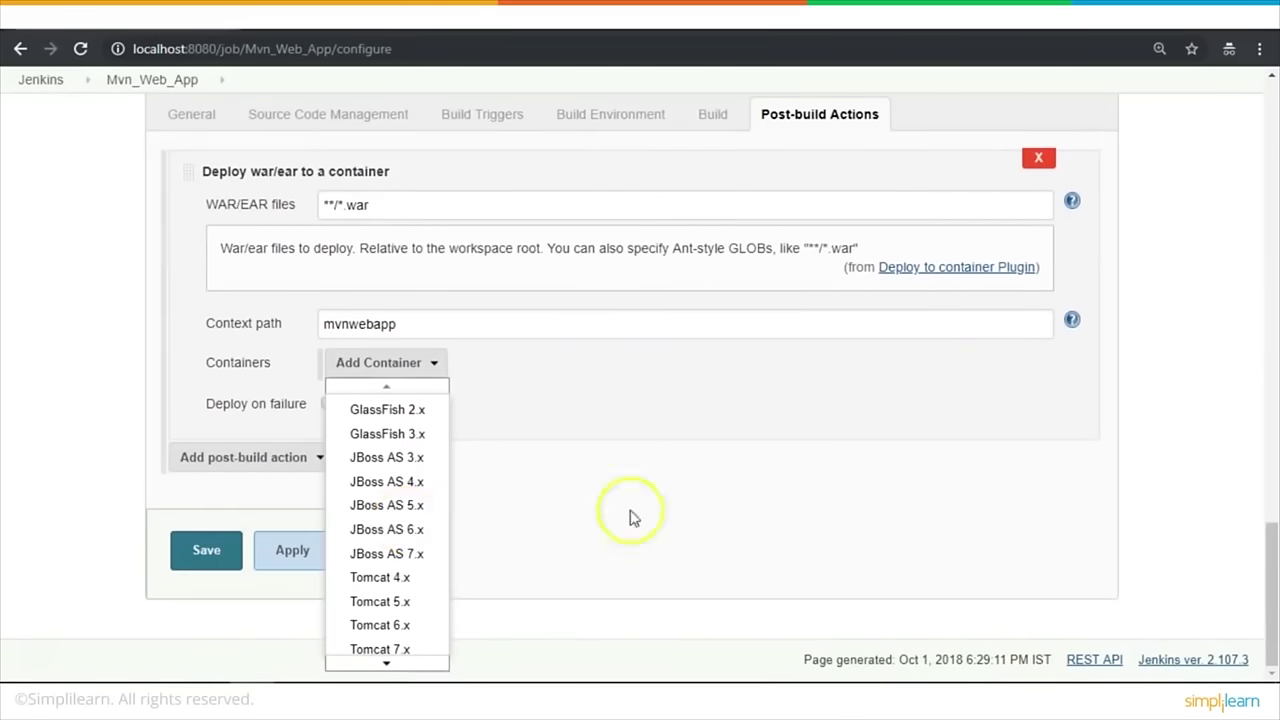
Step: Add a Tomcat 8.x container and check its saved credentials list
mouse_move(386, 663)
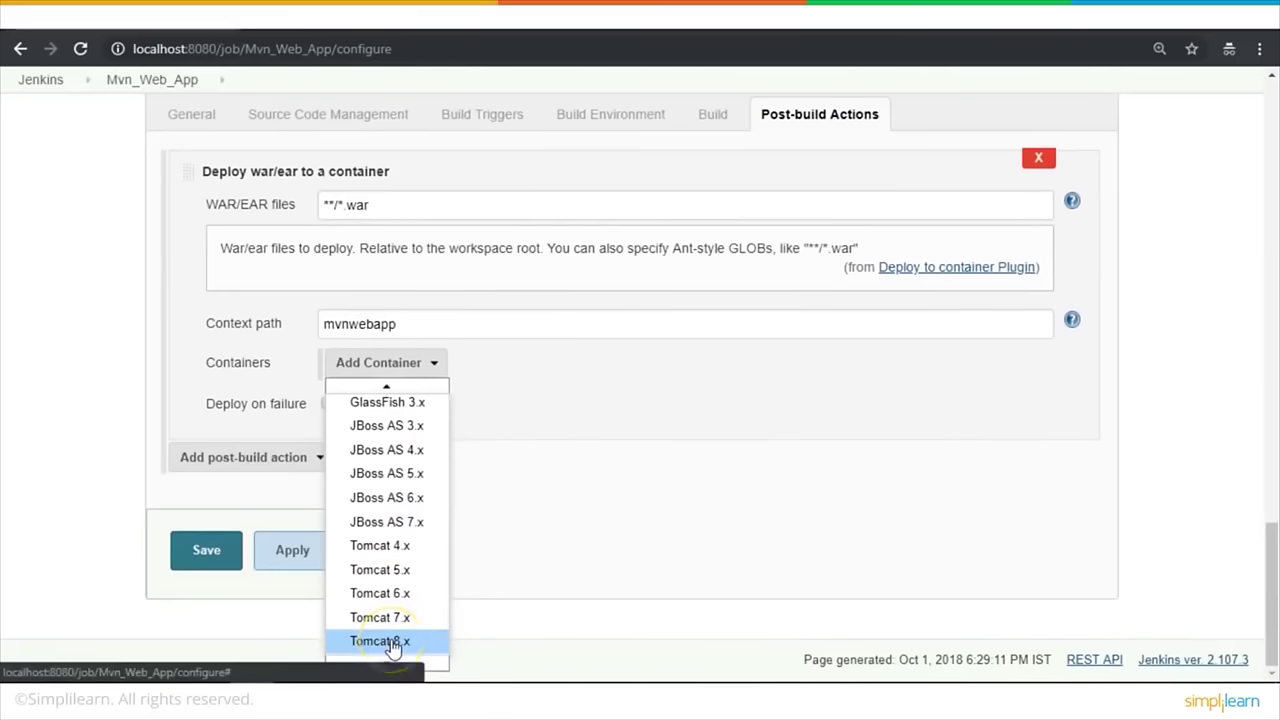
click(390, 643)
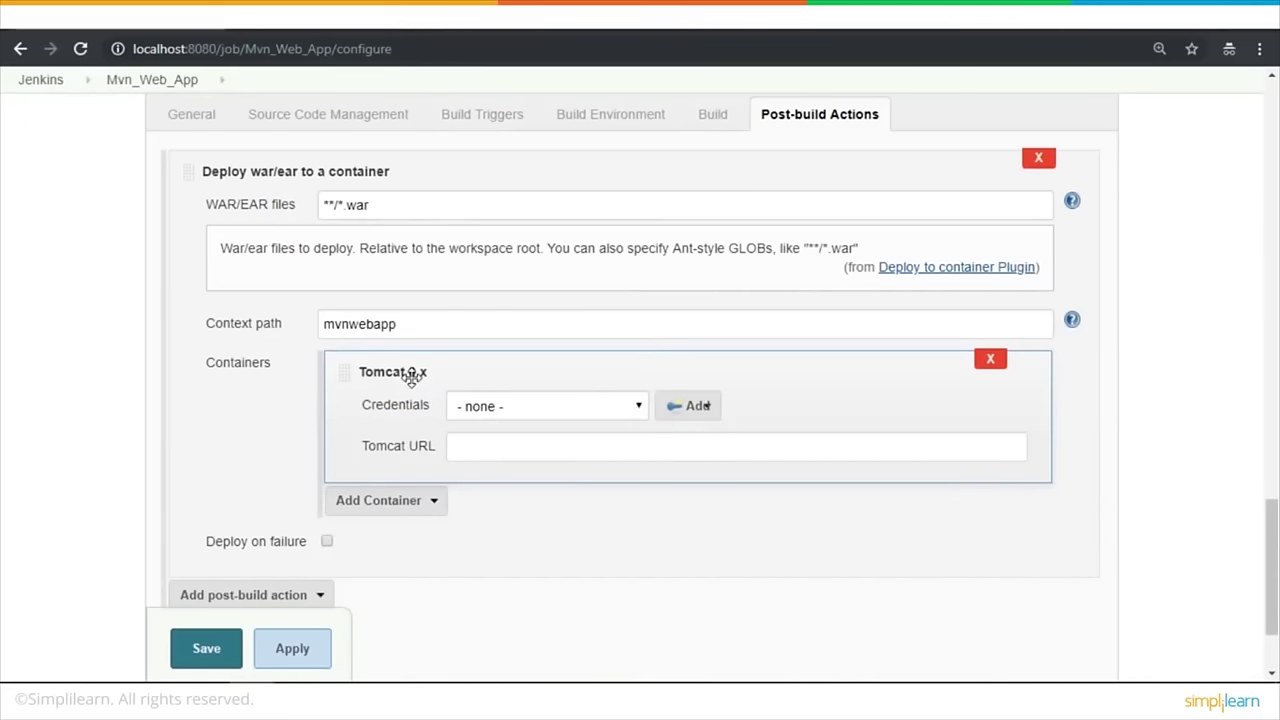
click(637, 406)
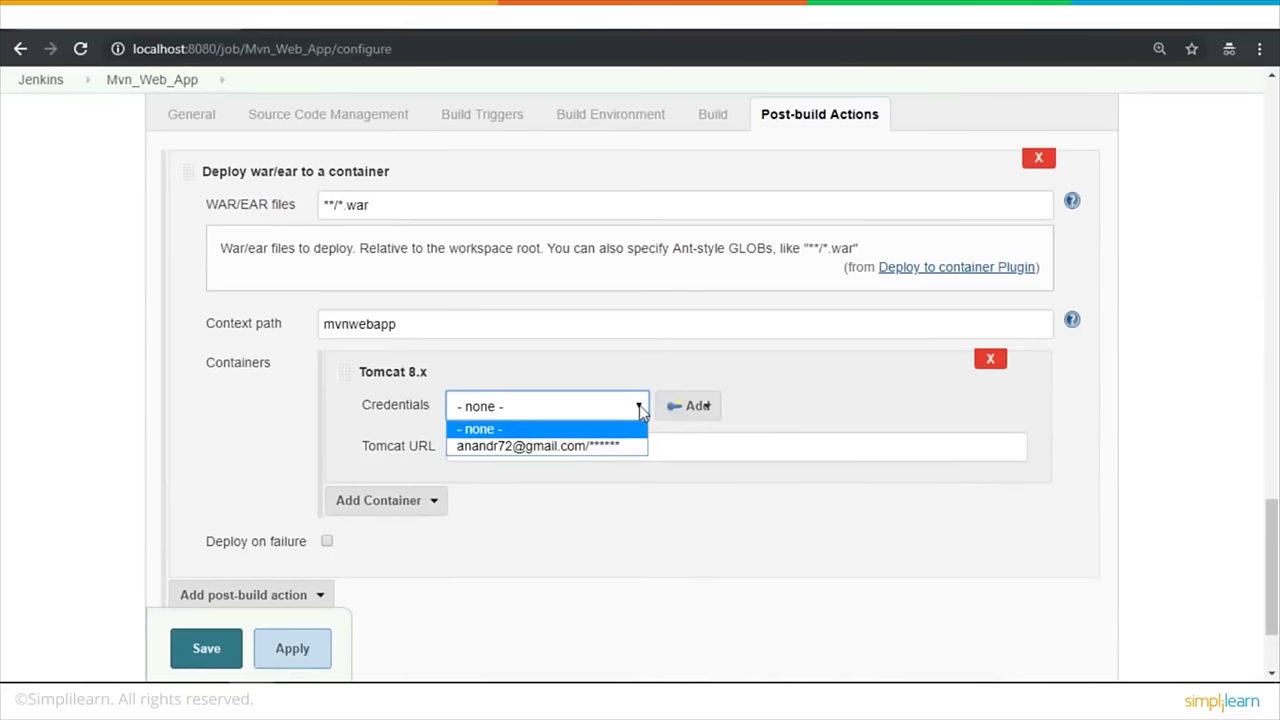
click(812, 392)
Step: Show the Windows (C:) drive's folders in File Explorer
mouse_move(205, 705)
click(129, 651)
click(124, 607)
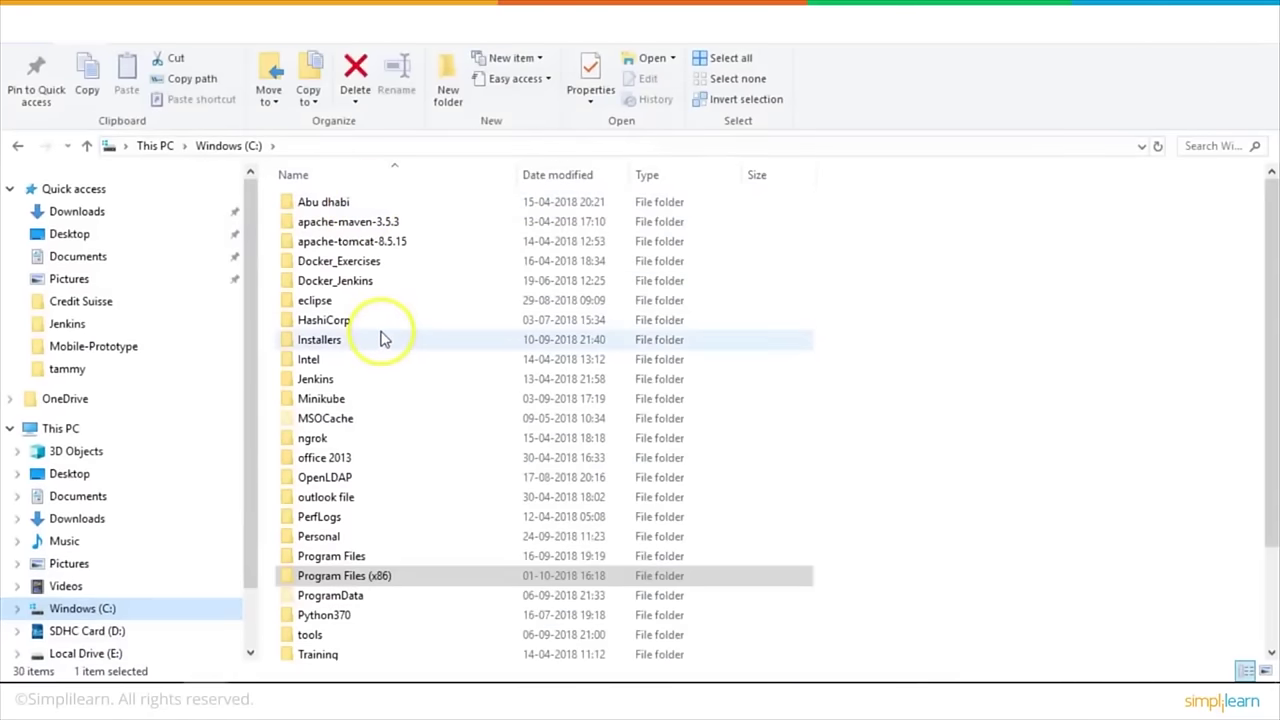
Step: Open apache-tomcat-8.5.15\conf\tomcat-users.xml in Notepad++
double_click(370, 241)
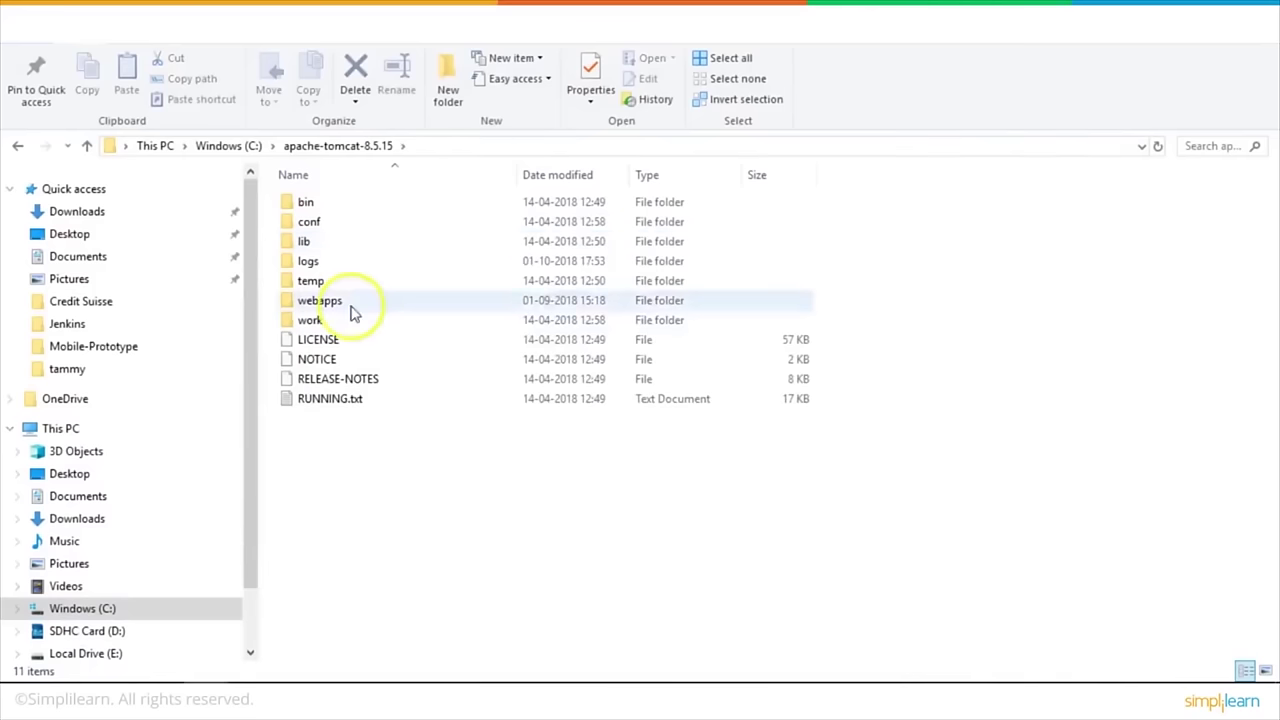
double_click(329, 222)
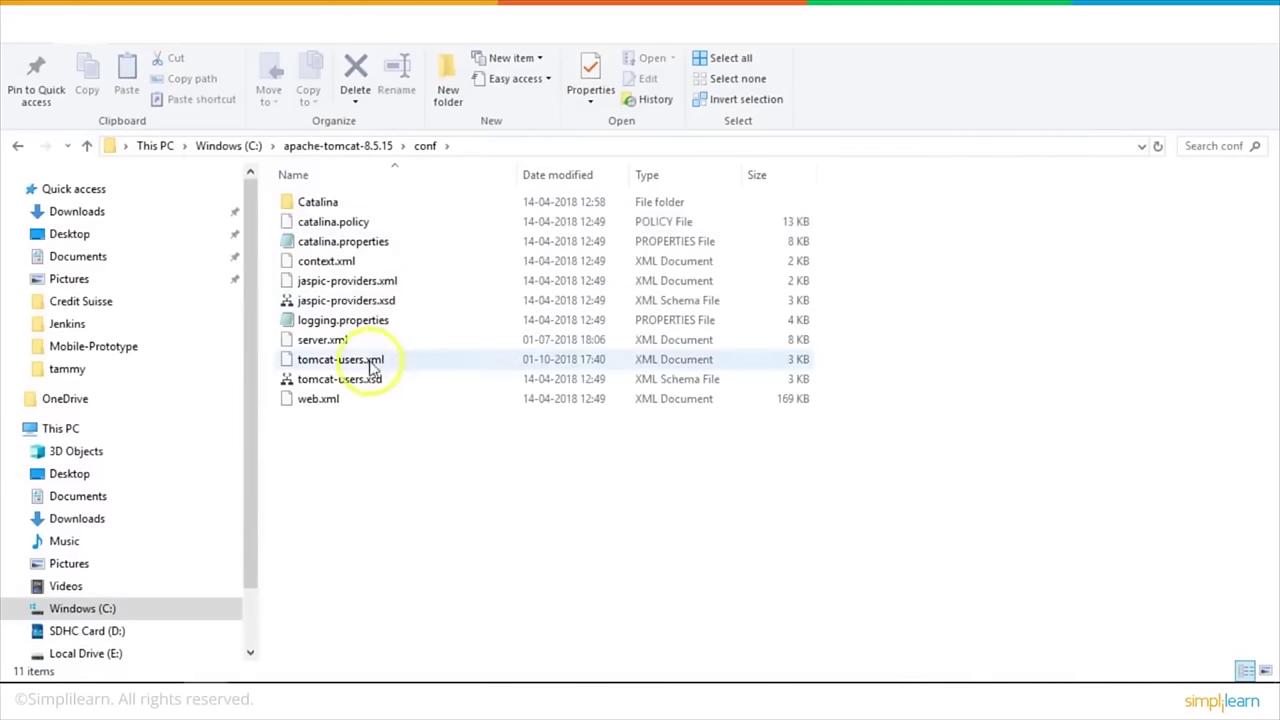
right_click(358, 362)
click(425, 360)
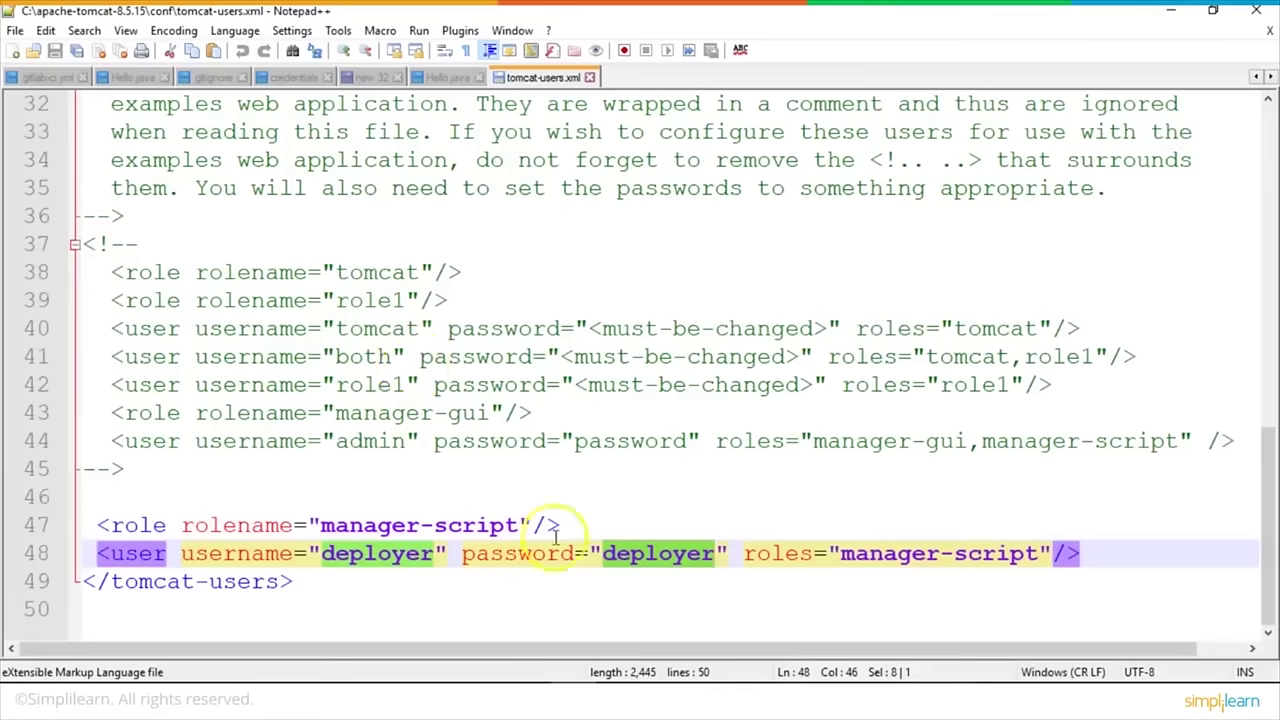
Step: Read the manager-script user's username and password on line 48, then return to Jenkins
double_click(375, 555)
click(655, 553)
double_click(655, 555)
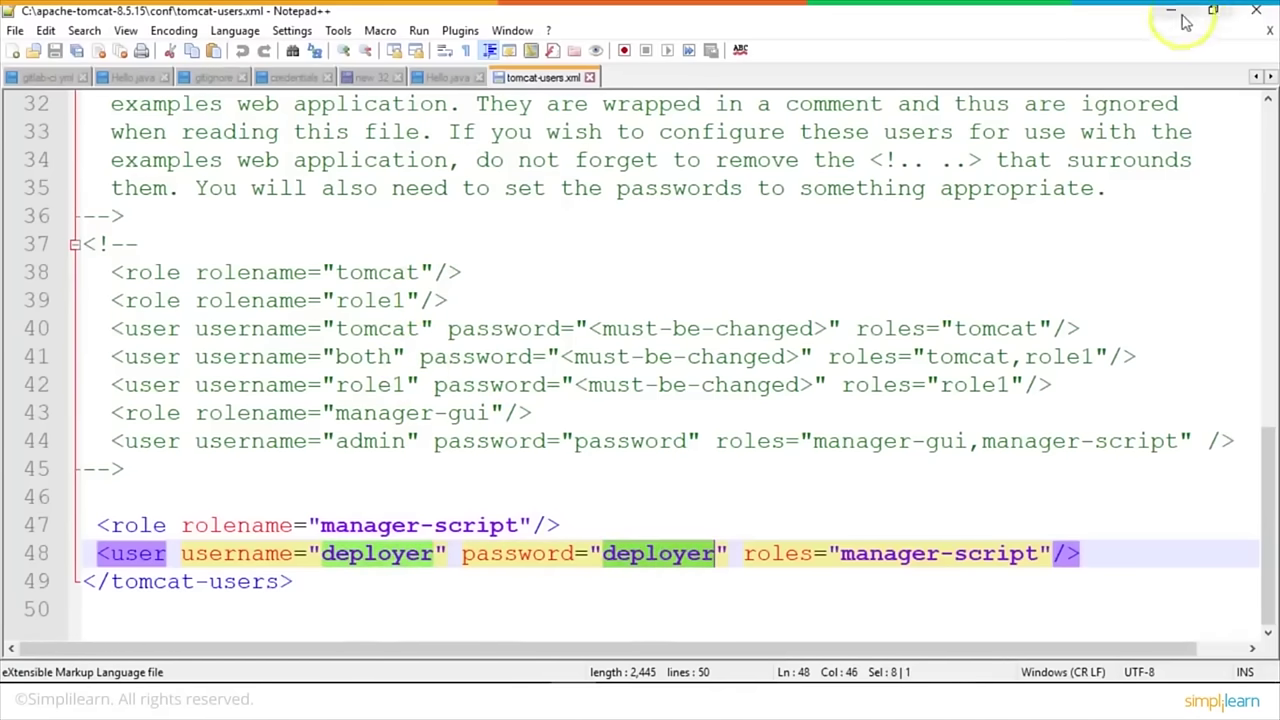
click(1172, 12)
mouse_move(320, 695)
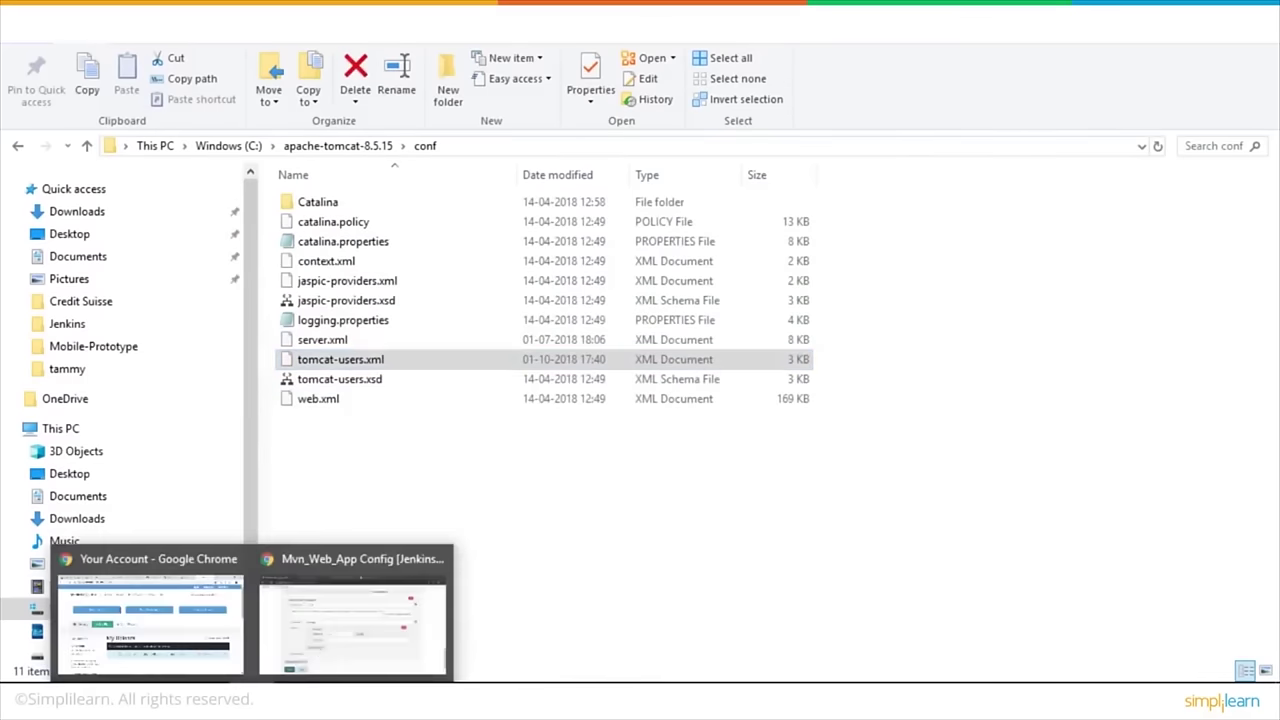
click(340, 615)
Step: Add a Jenkins username/password credential with the Tomcat deployment user's username and password
click(640, 406)
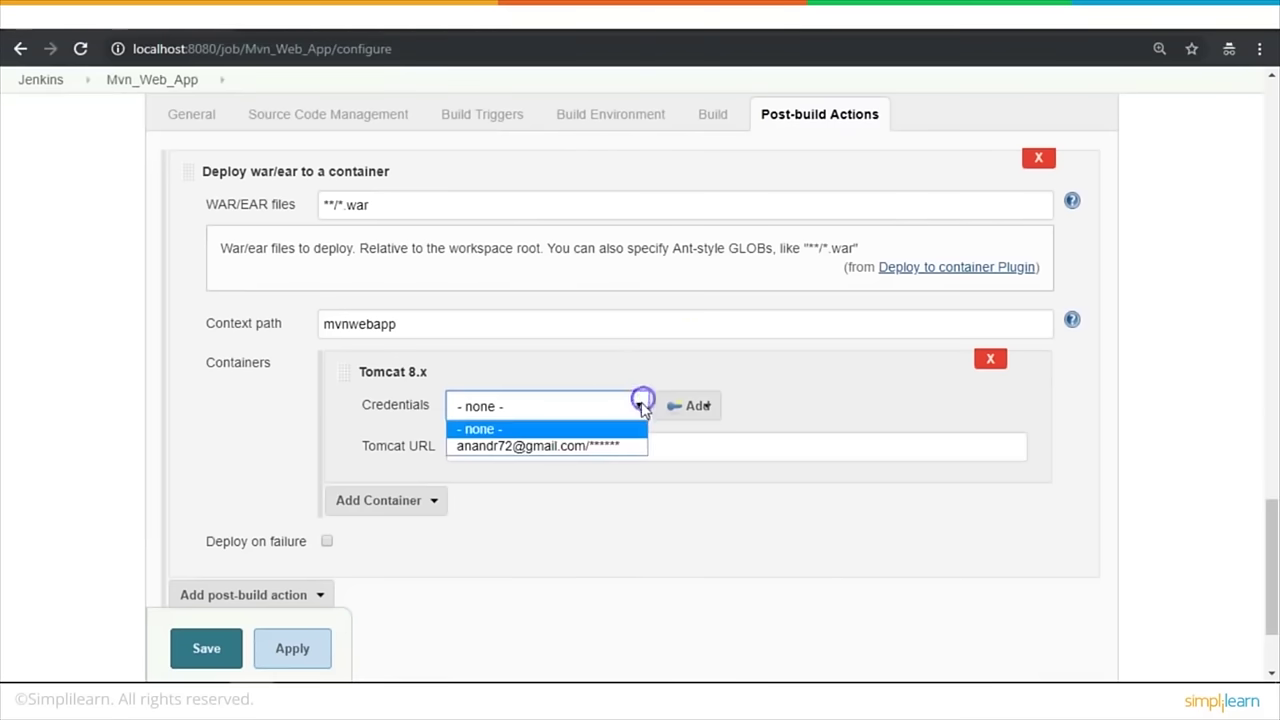
click(751, 417)
click(700, 406)
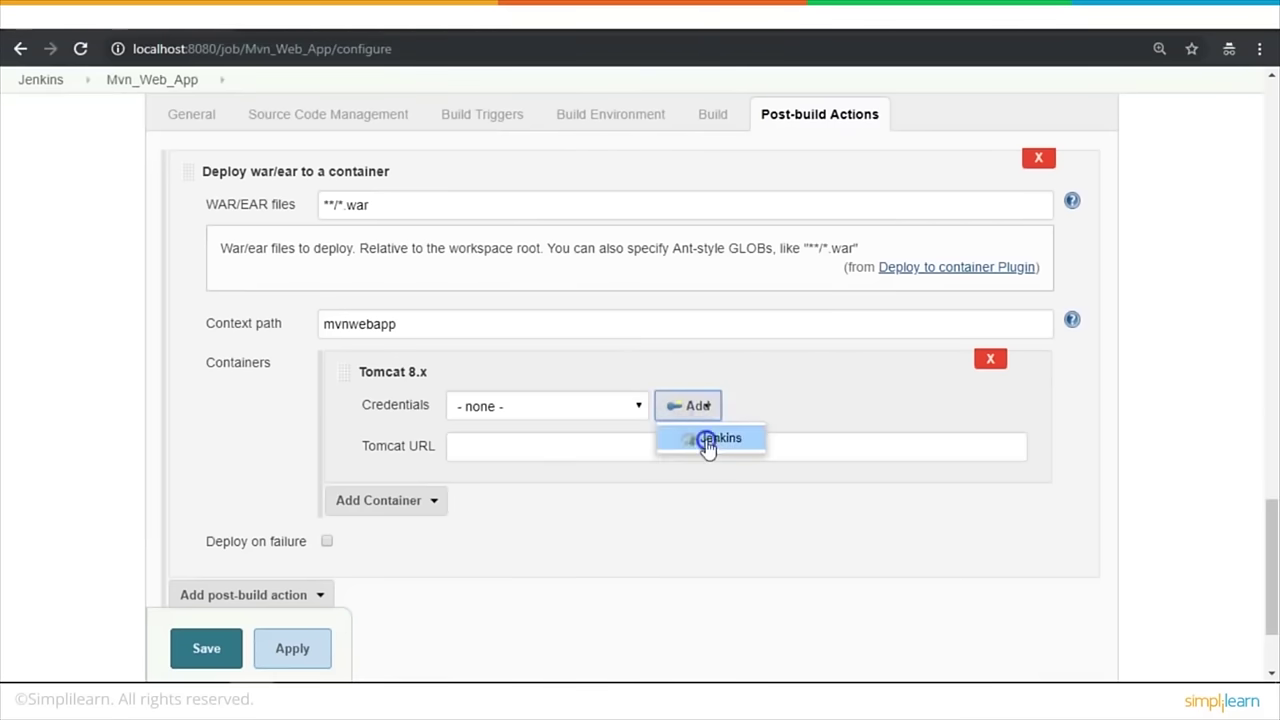
click(709, 441)
click(446, 440)
text(deployer)
key(Tab)
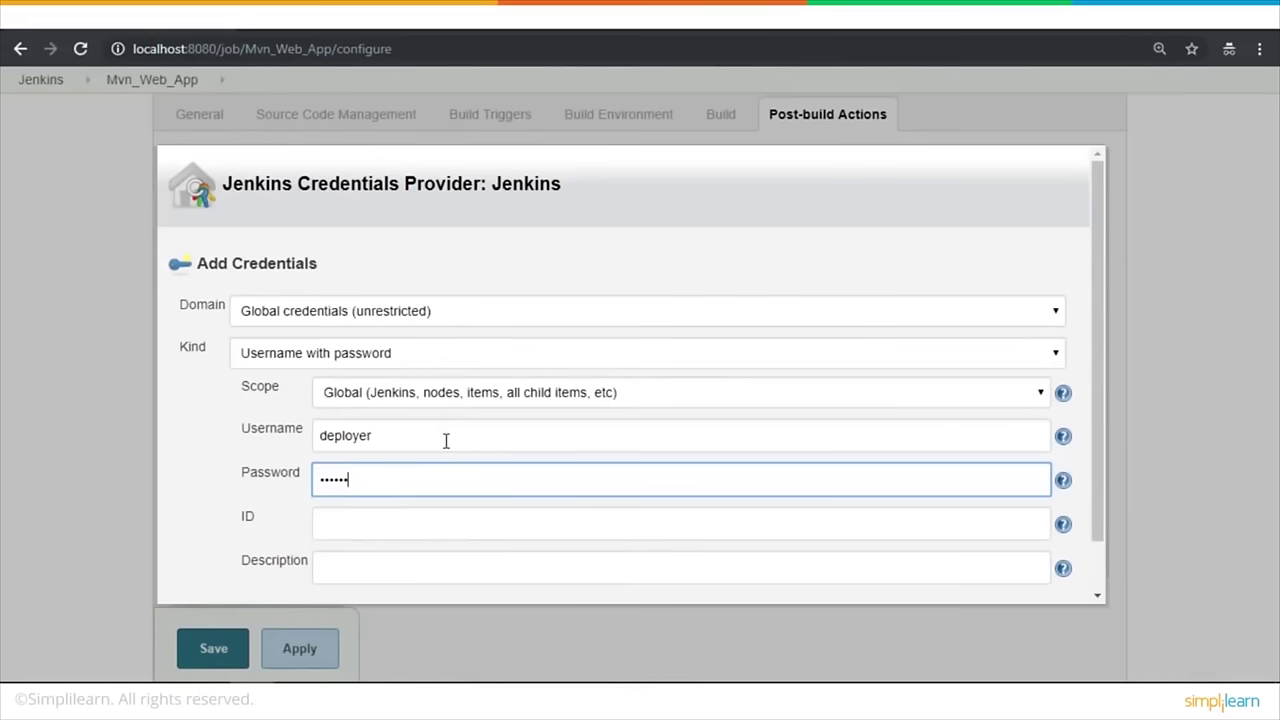
click(213, 648)
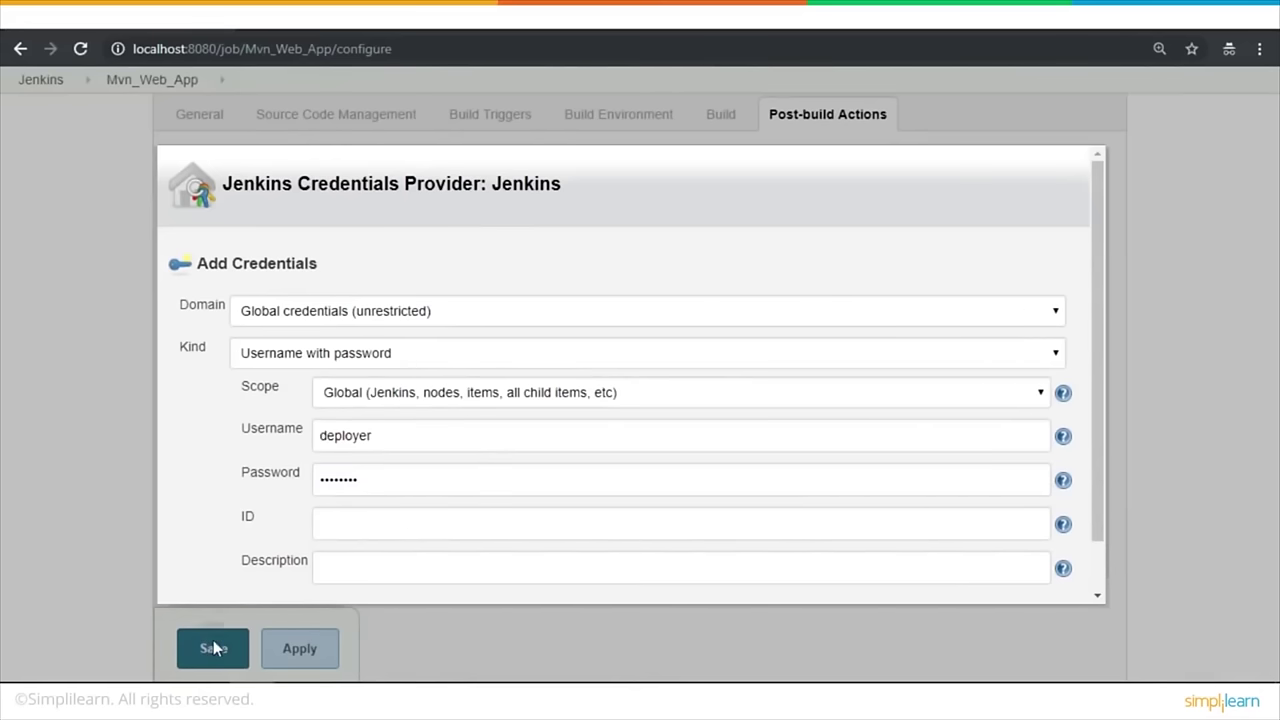
drag(1097, 430, 1097, 477)
click(206, 569)
Step: Select the new deployment credential for the Tomcat 8.x container
click(628, 406)
click(500, 463)
click(492, 446)
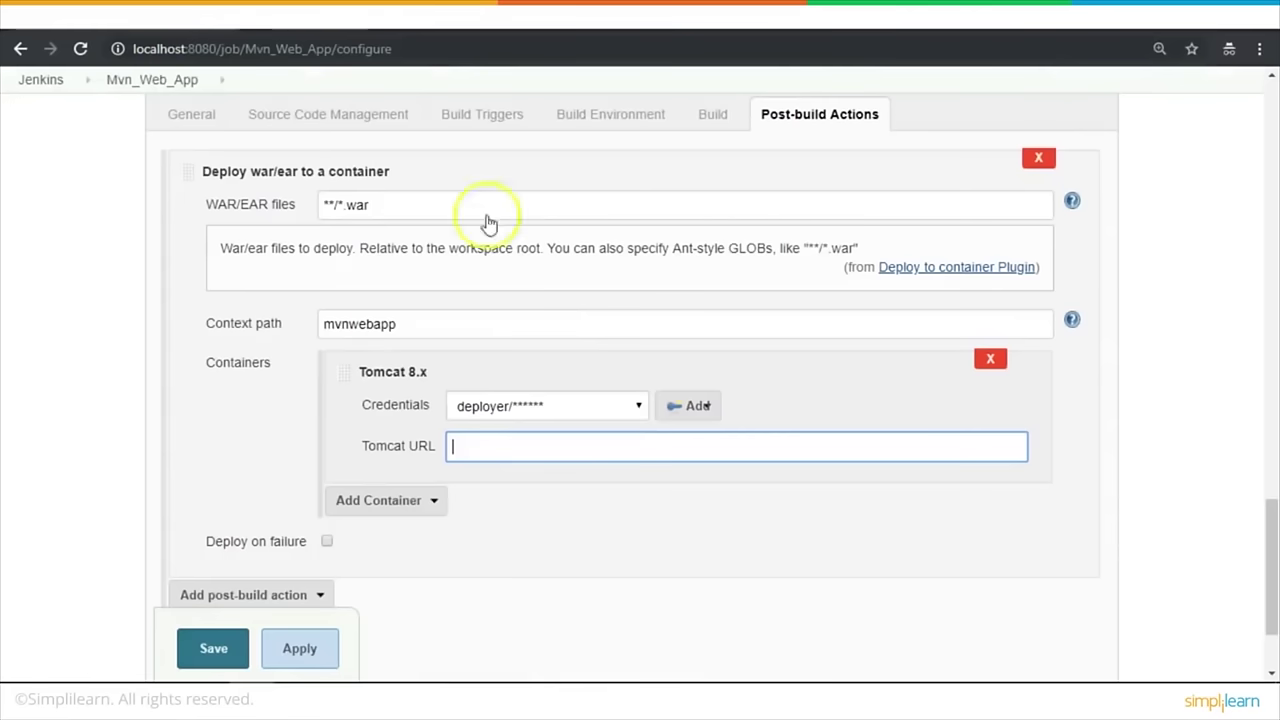
text(http://localhost:8081/)
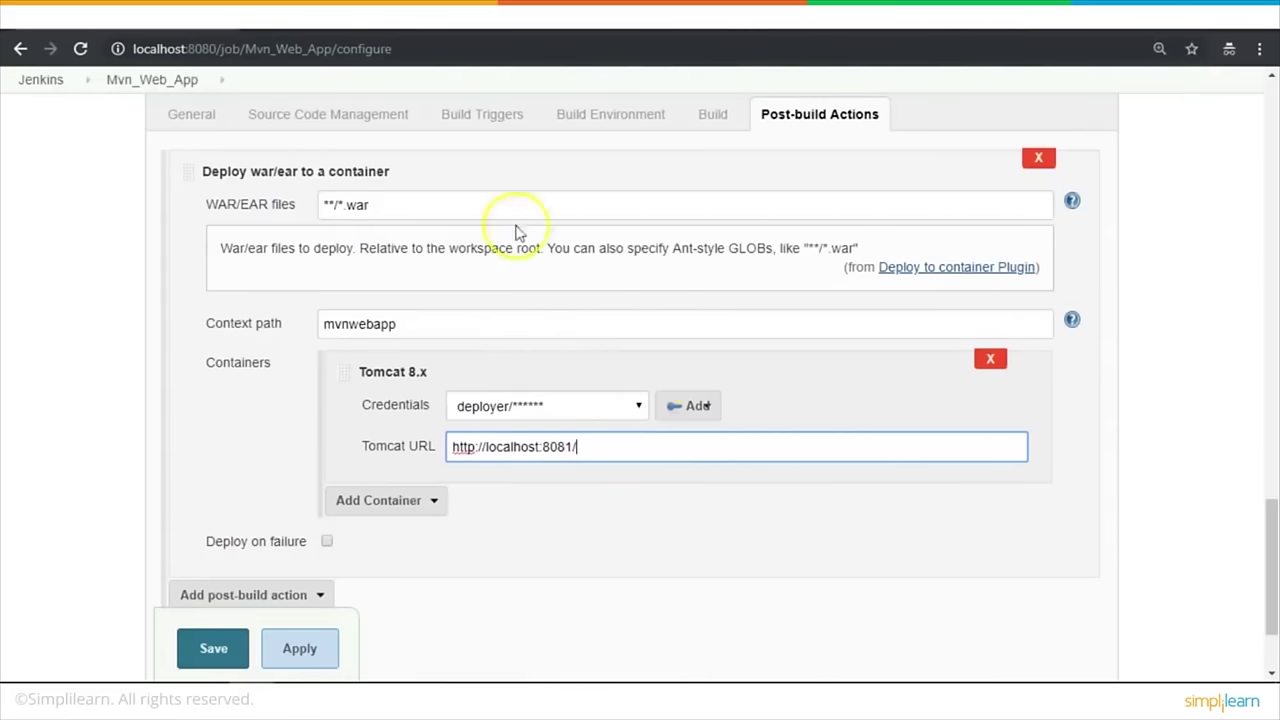
scroll(1228, 410, up, 1)
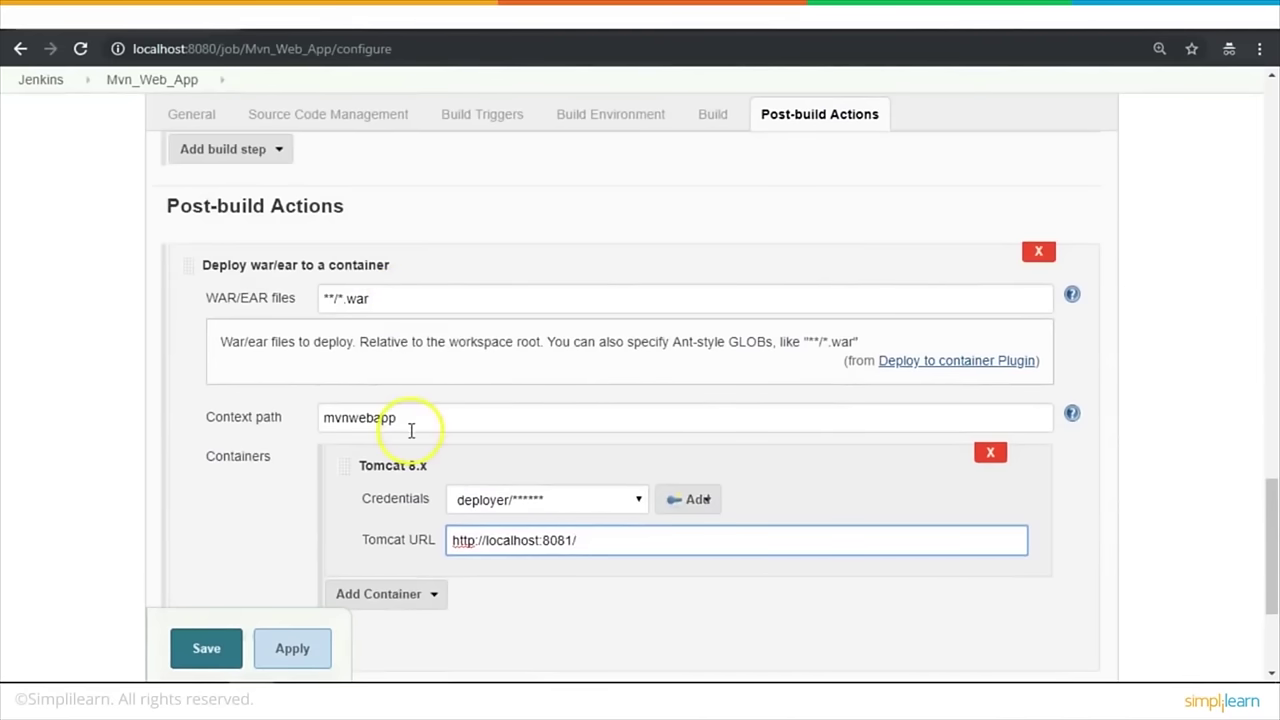
click(373, 417)
double_click(372, 416)
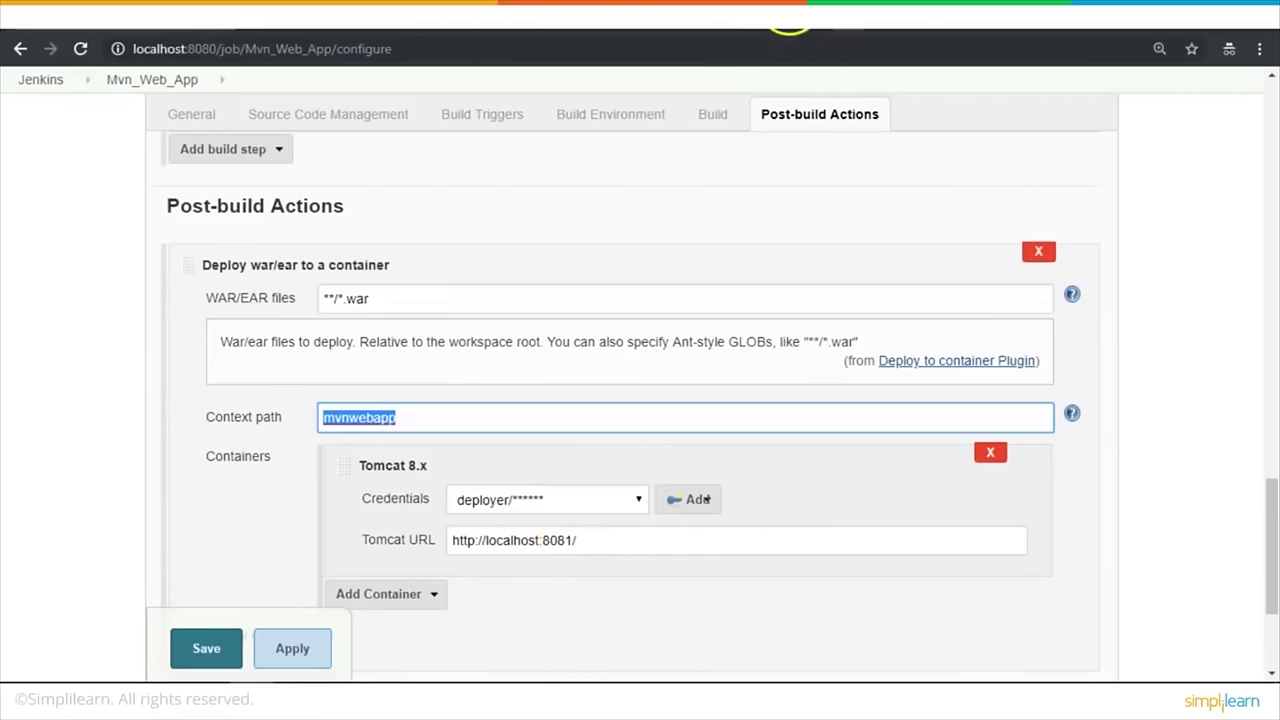
scroll(1195, 445, down, 3)
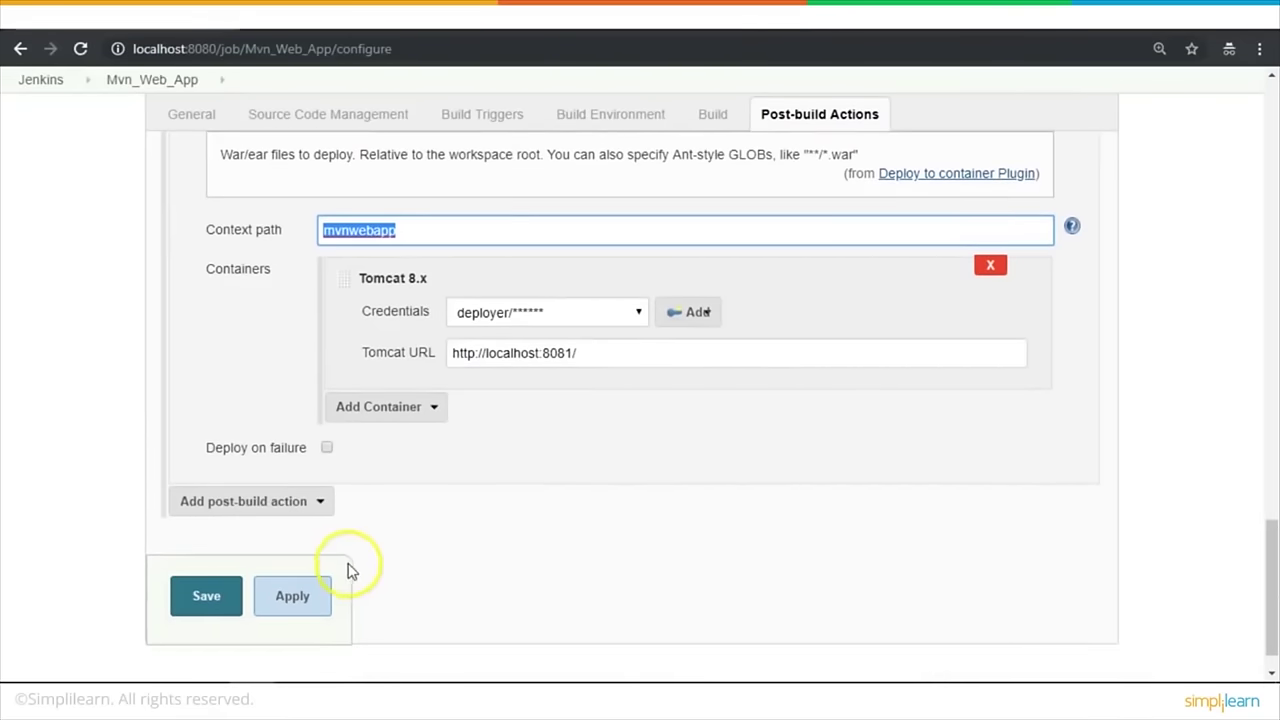
click(207, 600)
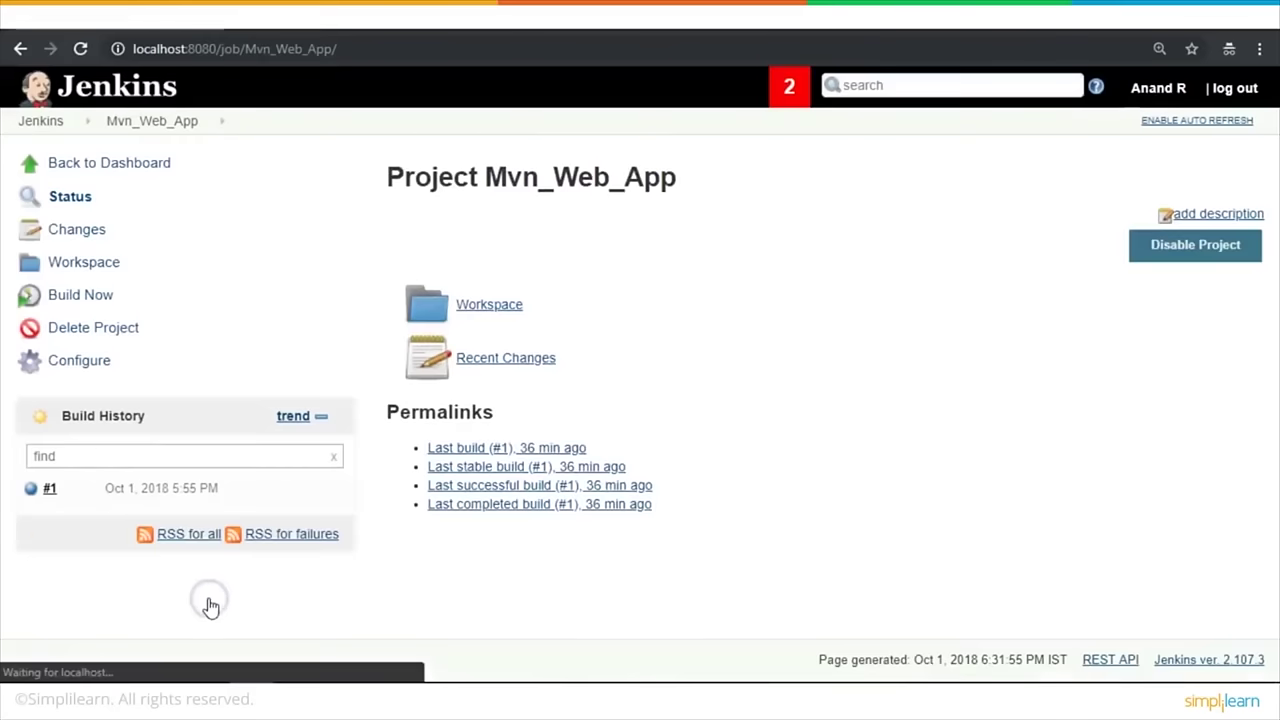
Step: Run build #2 of Mvn_Web_App and check its console log showing mvnwebapp.war deployed to Tomcat
click(86, 299)
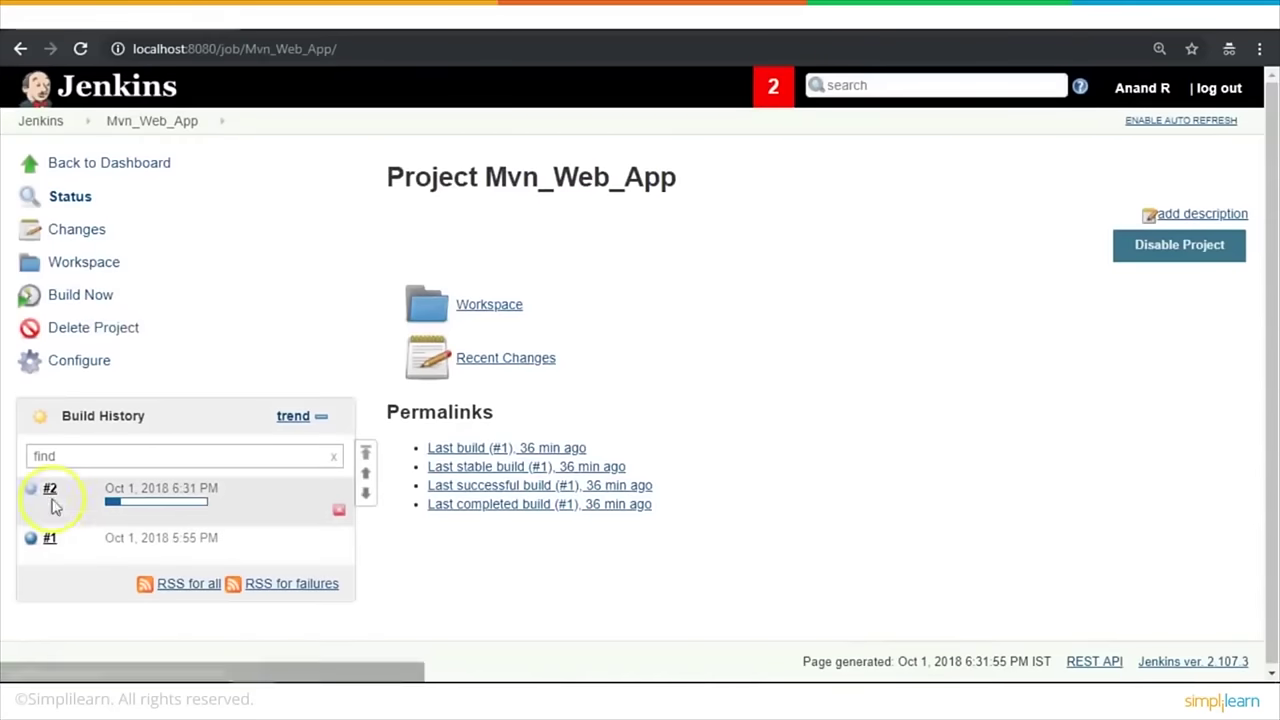
click(52, 489)
click(88, 264)
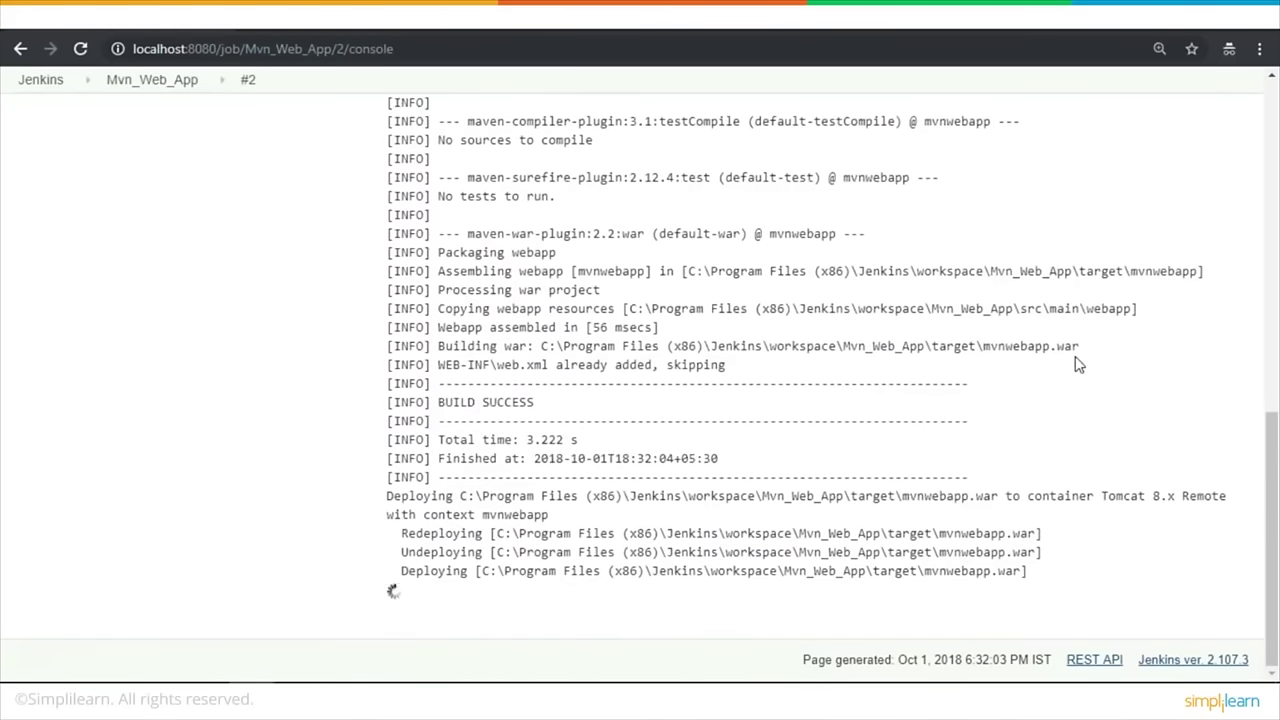
drag(847, 346, 1085, 347)
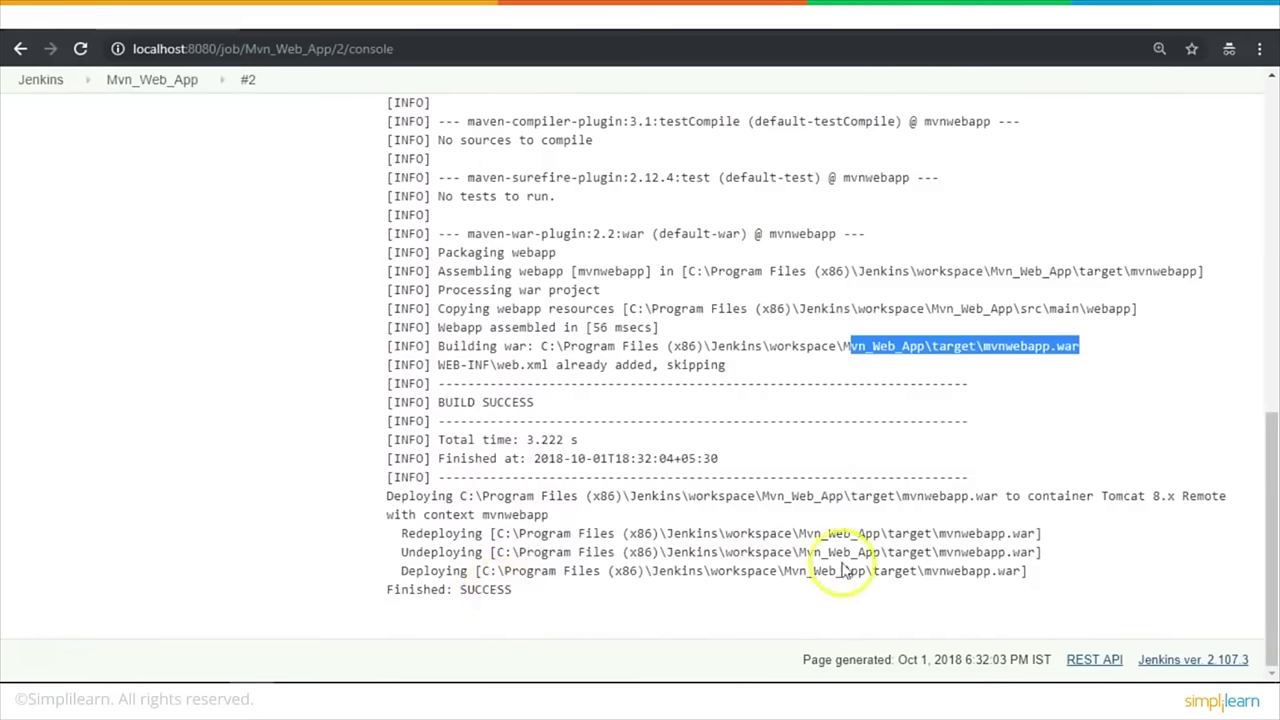
drag(888, 571, 1027, 571)
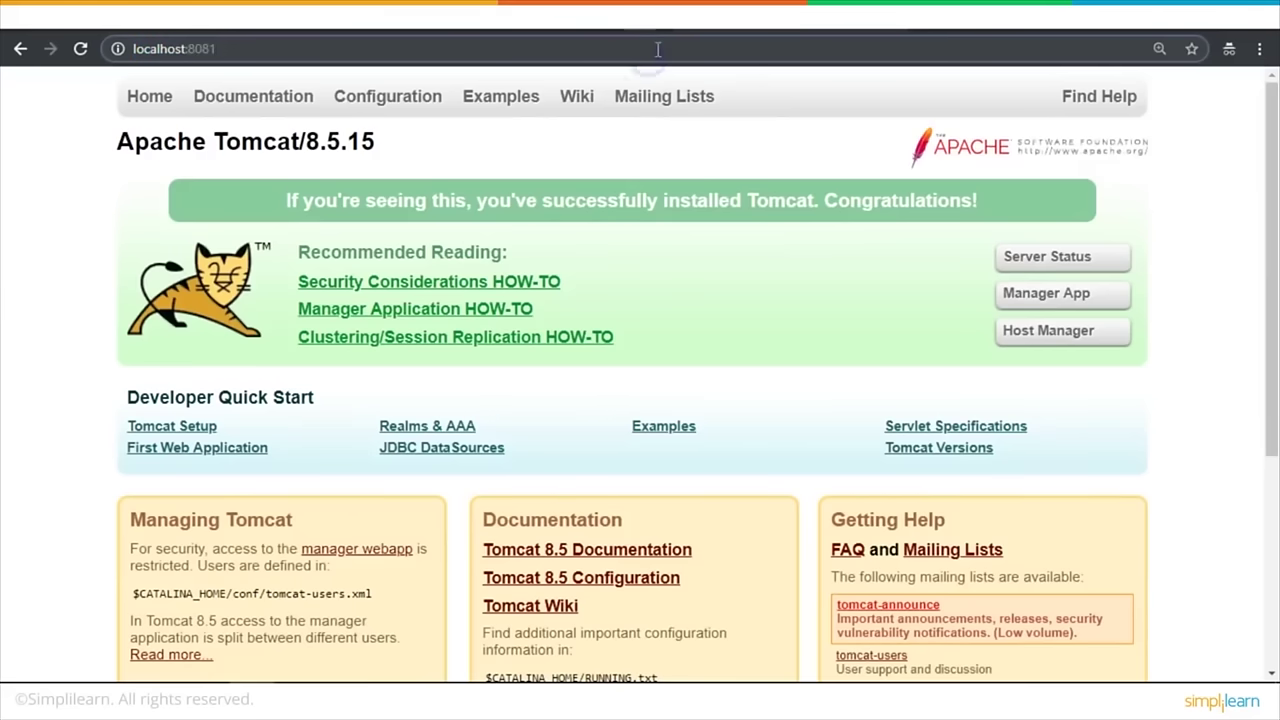
Step: Load localhost:8081/mvnwebapp/ to see Hello World!, then bring up the File Explorer window
click(658, 49)
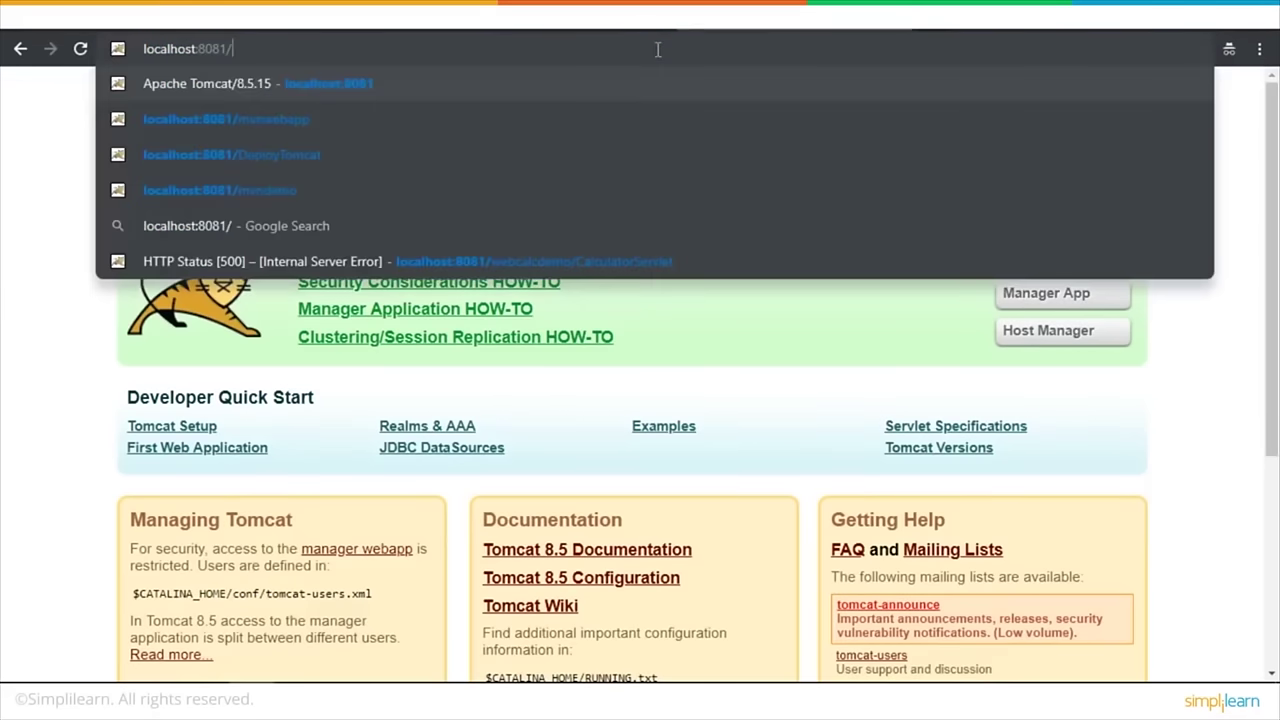
key(Down)
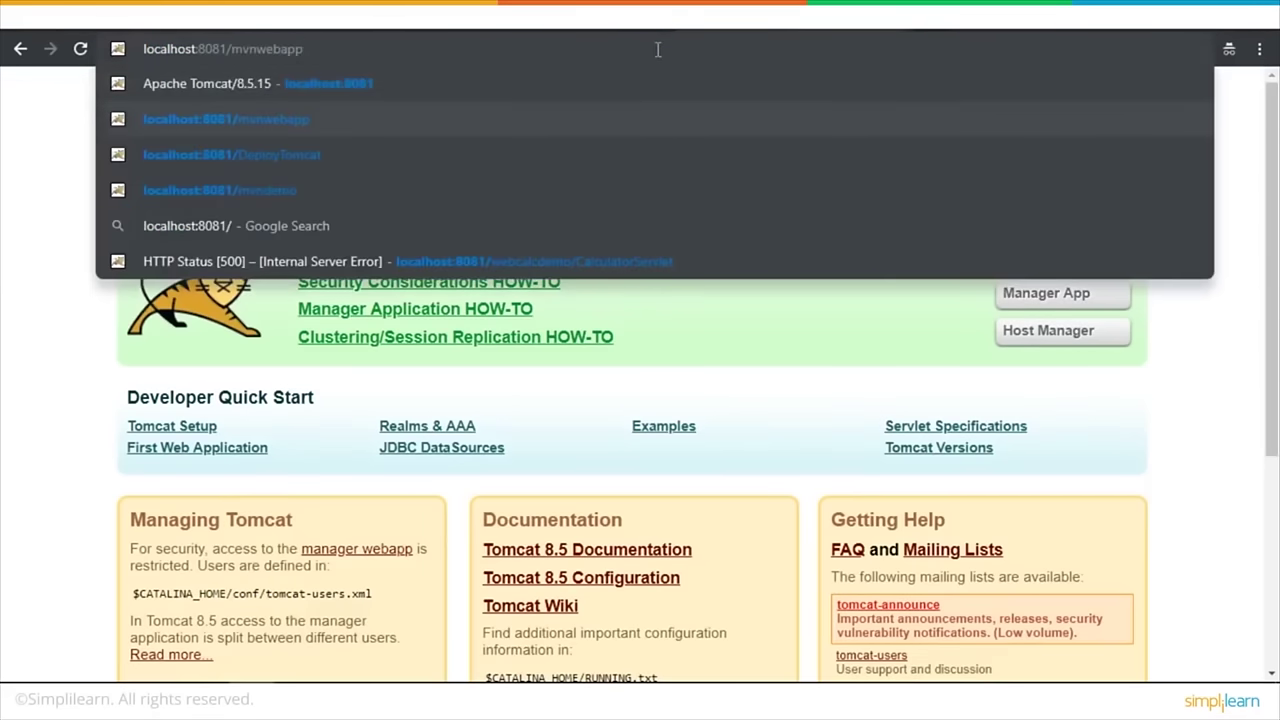
key(Return)
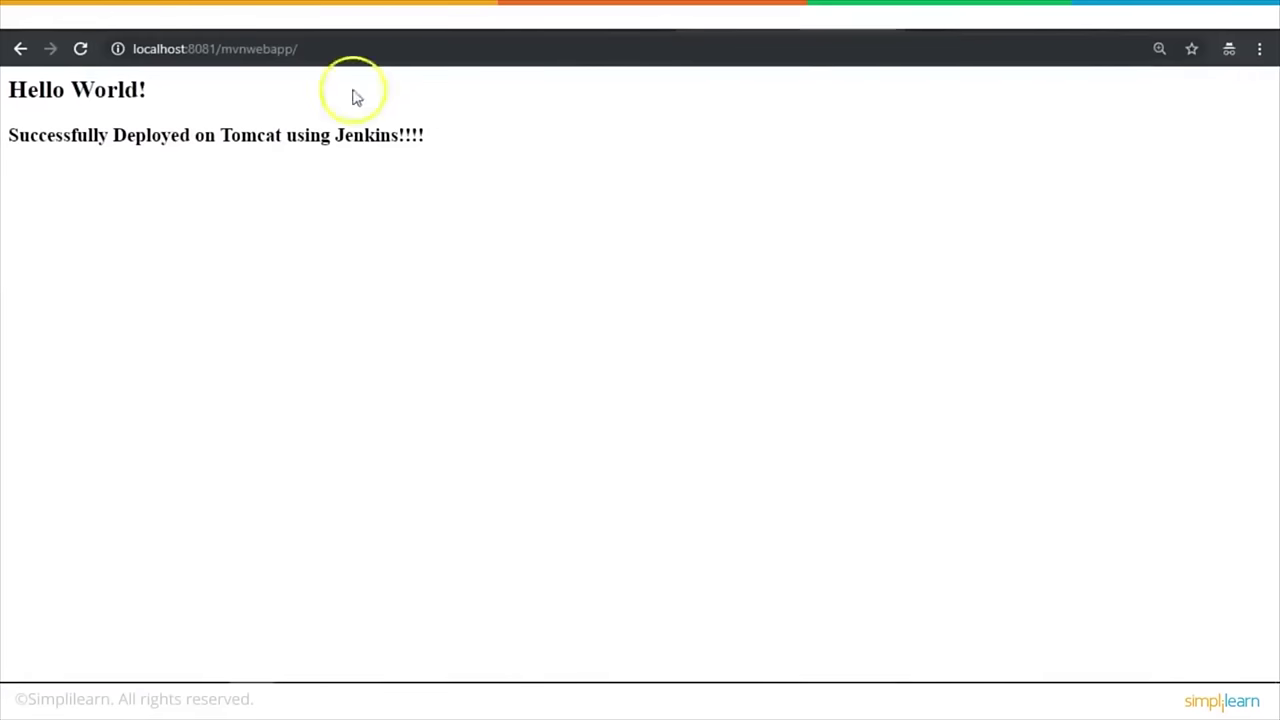
drag(195, 135, 454, 132)
click(206, 700)
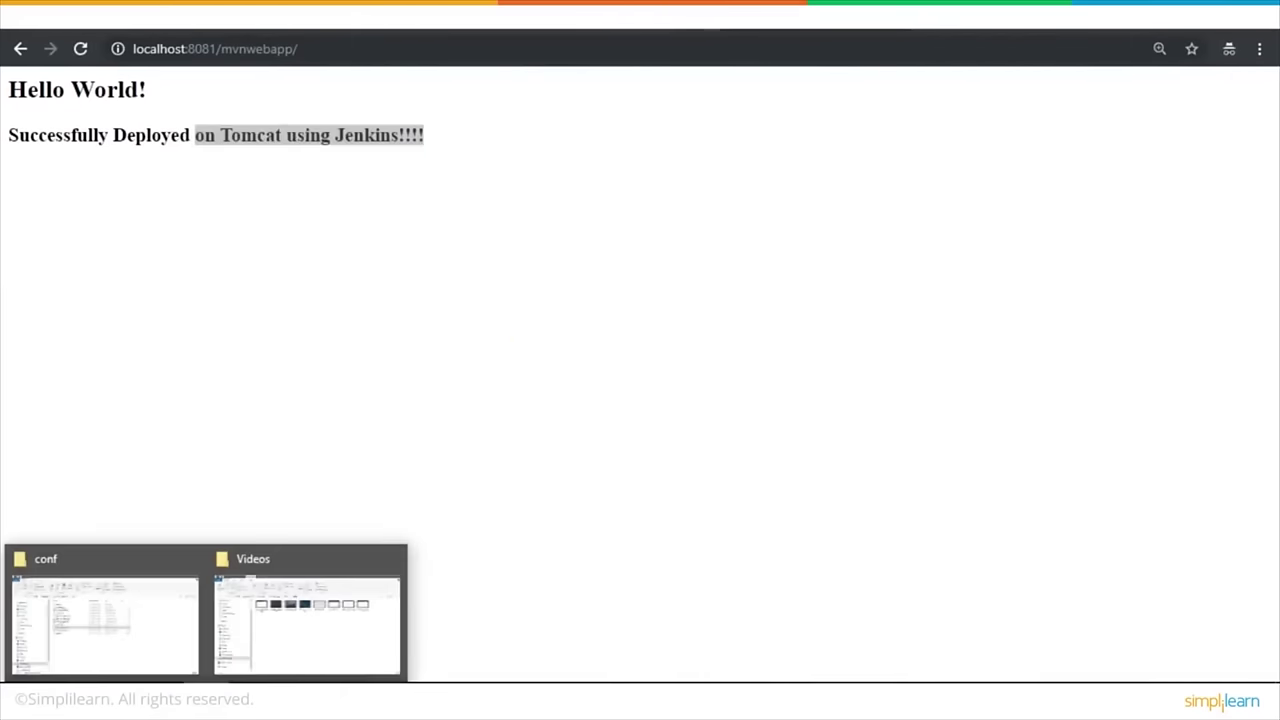
click(183, 651)
Step: Show C:\apache-tomcat-8.5.15\webapps newest first with mvnwebapp.war and its folder, then return to Chrome
click(336, 147)
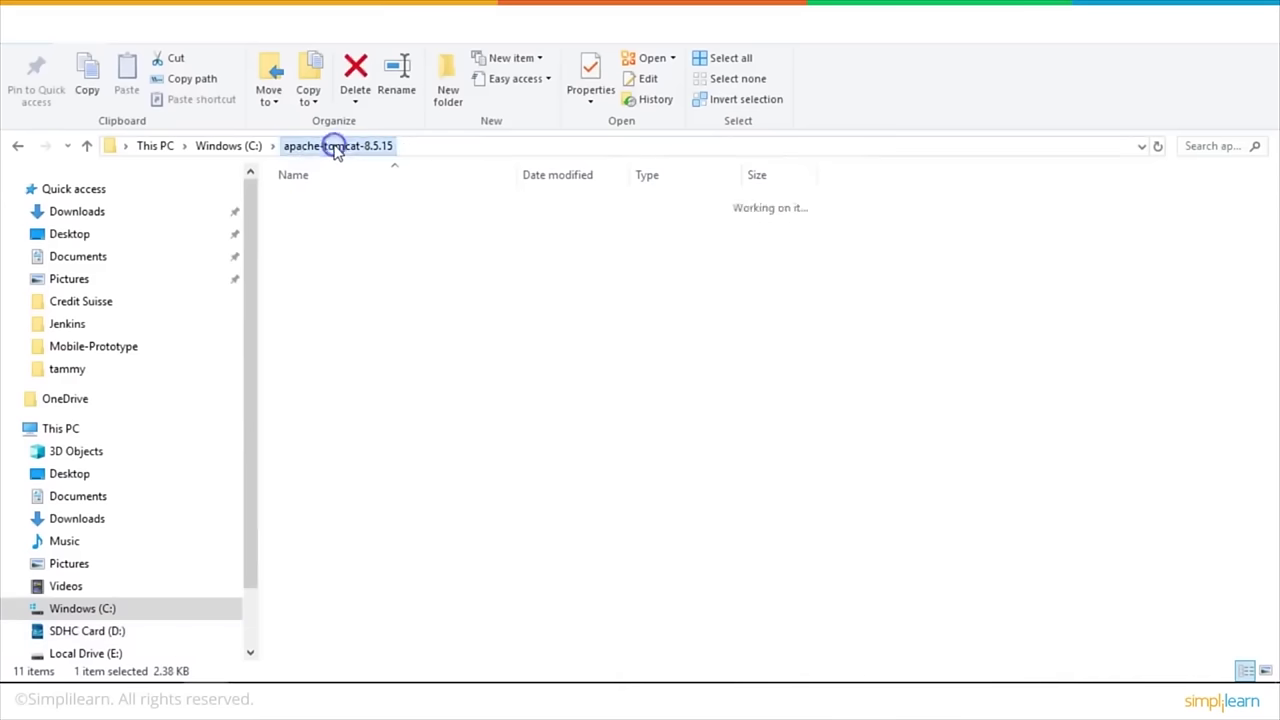
double_click(343, 298)
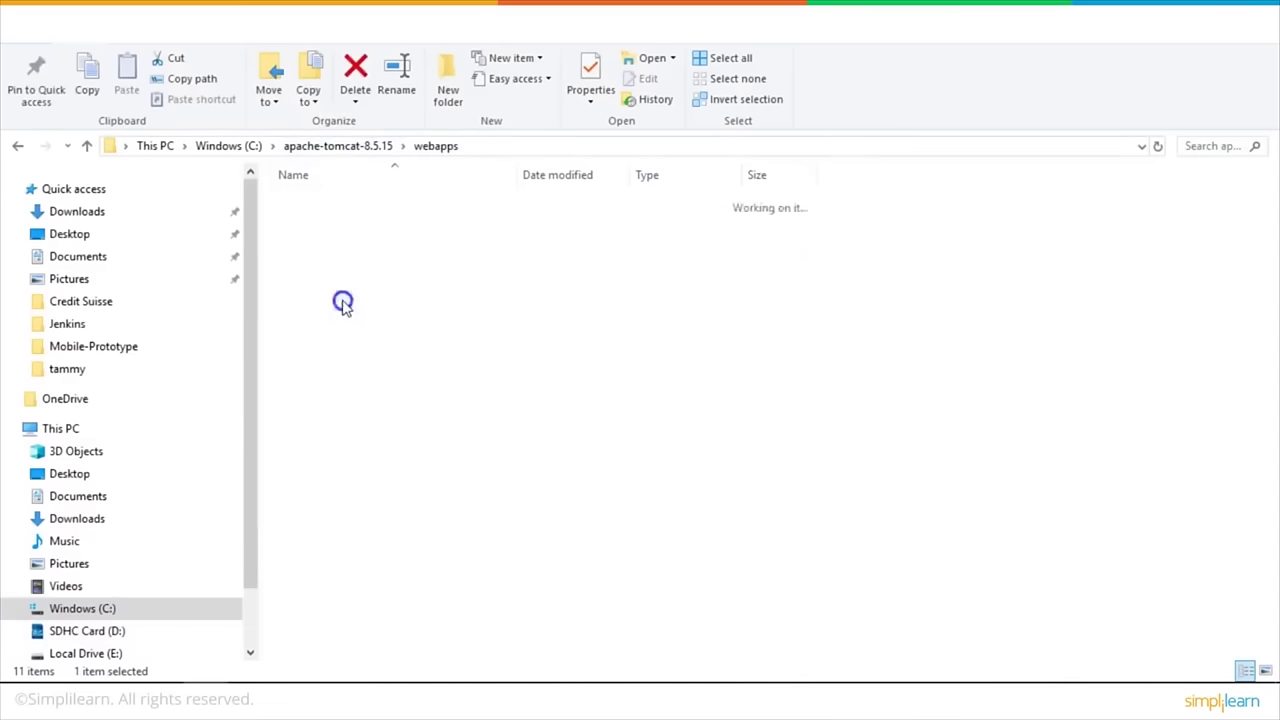
click(568, 180)
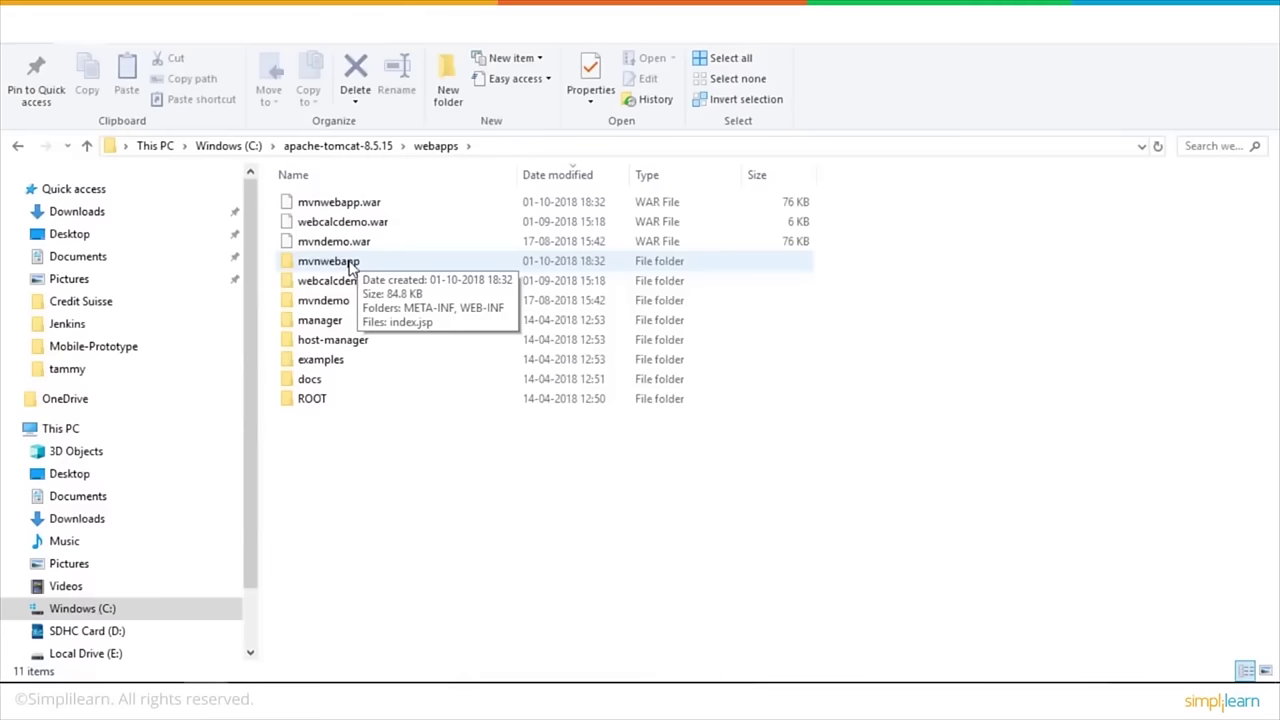
mouse_move(250, 680)
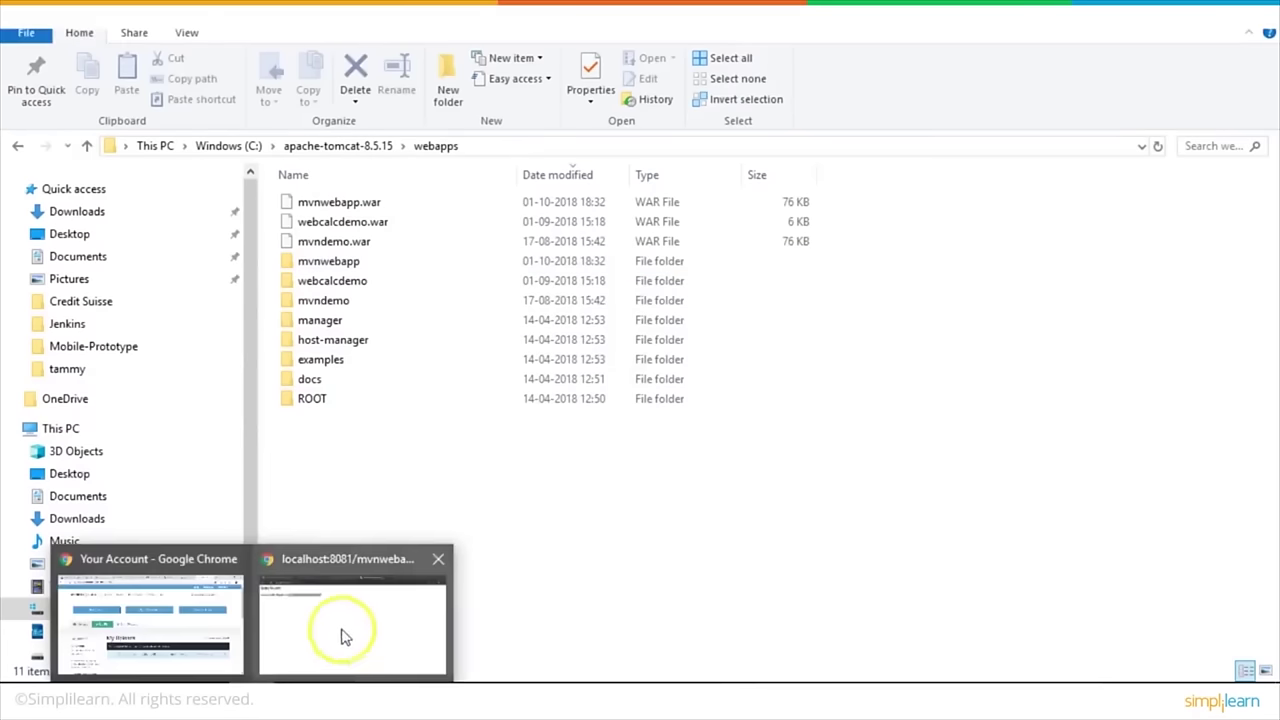
click(343, 637)
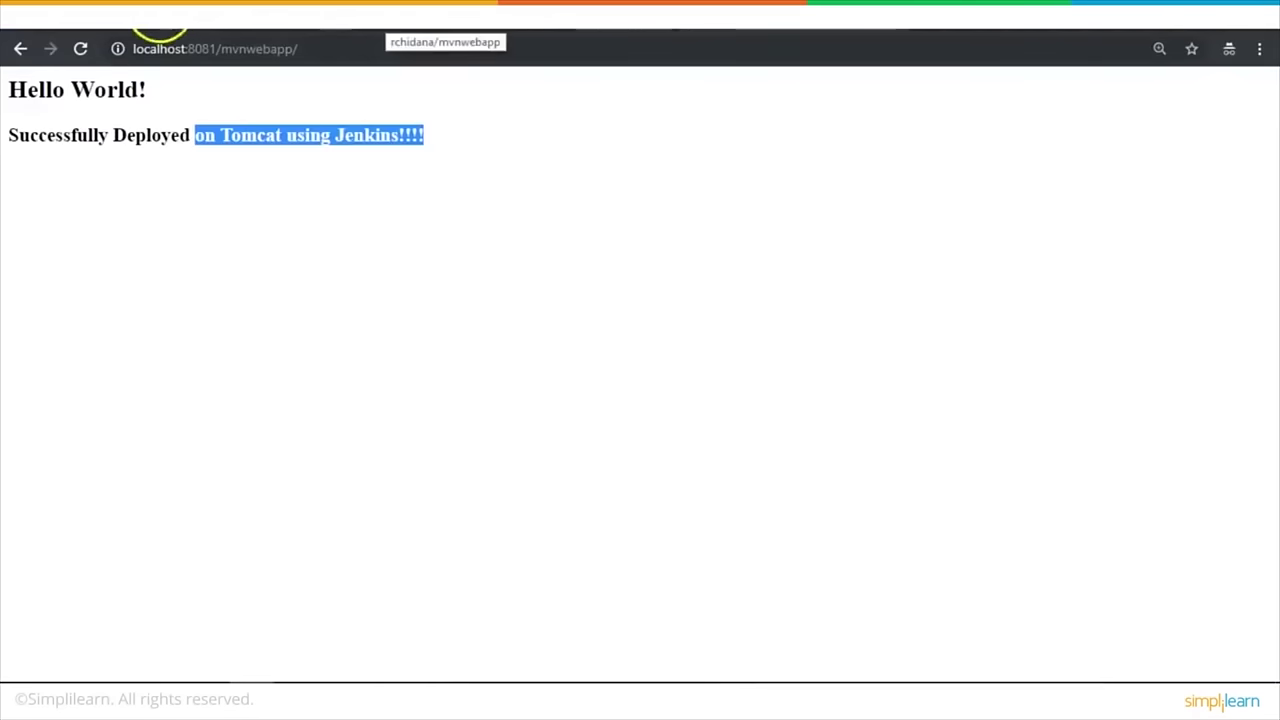
Step: Return from the Jenkins build console to the Mvn_Web_App project page
click(162, 22)
scroll(337, 303, up, 15)
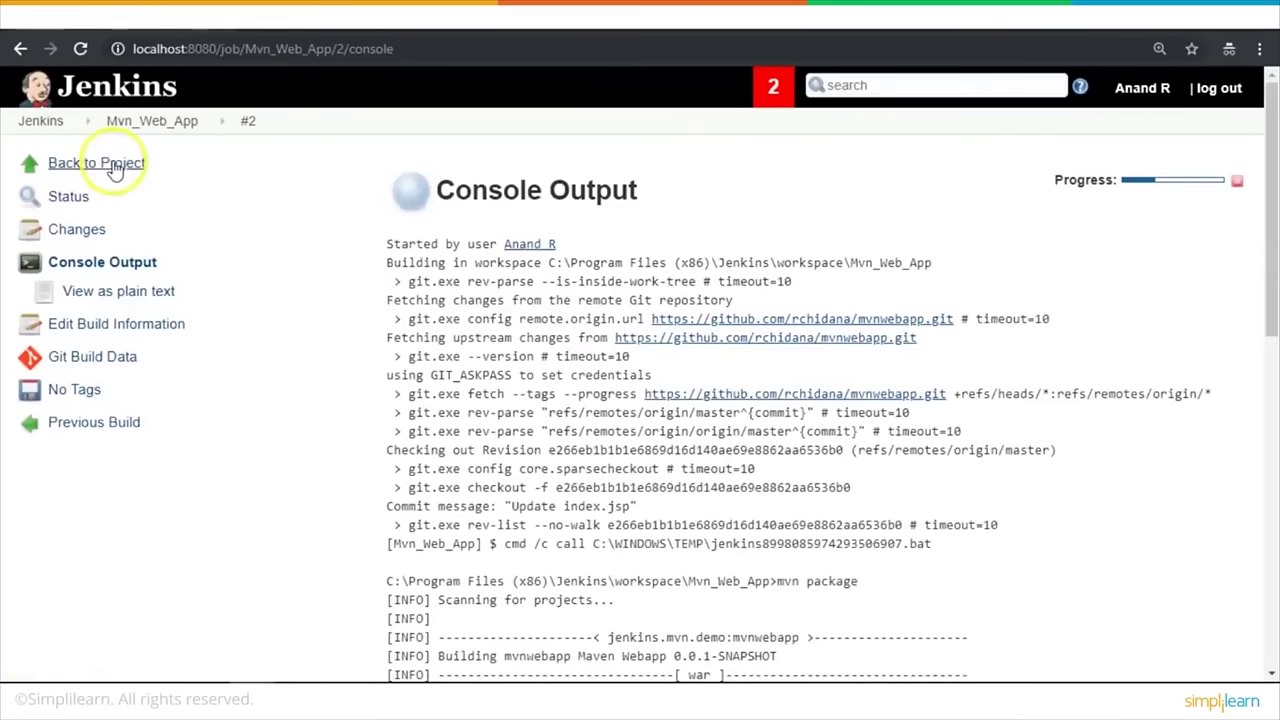
click(115, 168)
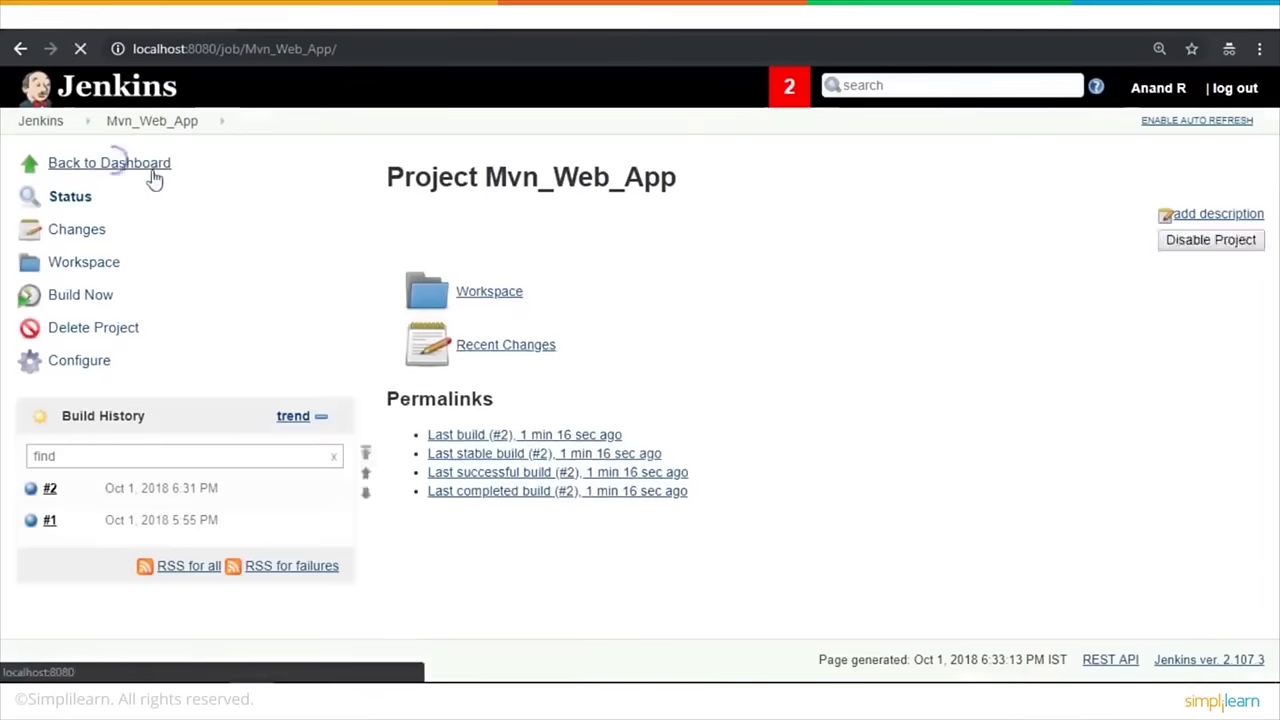
Step: Open the Mvn_Web_App configuration and review its sections, including the Tomcat 8.x deploy action
click(80, 362)
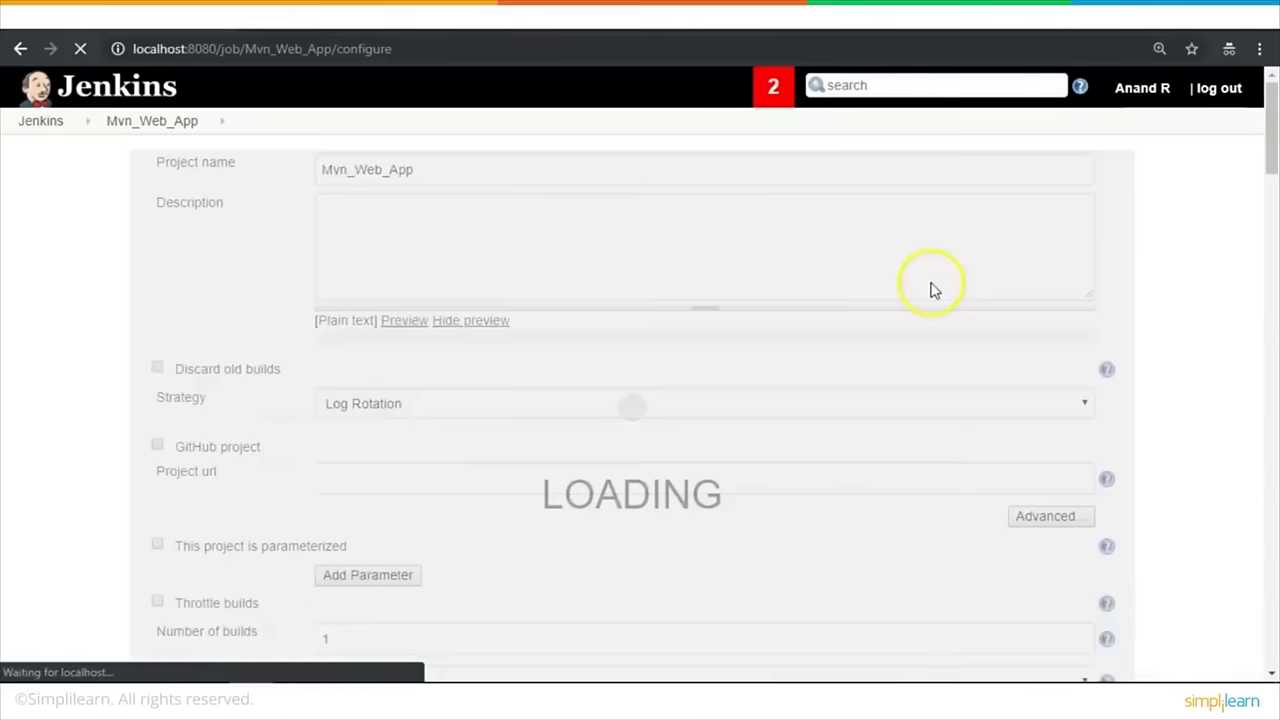
scroll(1080, 286, down, 10)
scroll(1086, 287, down, 10)
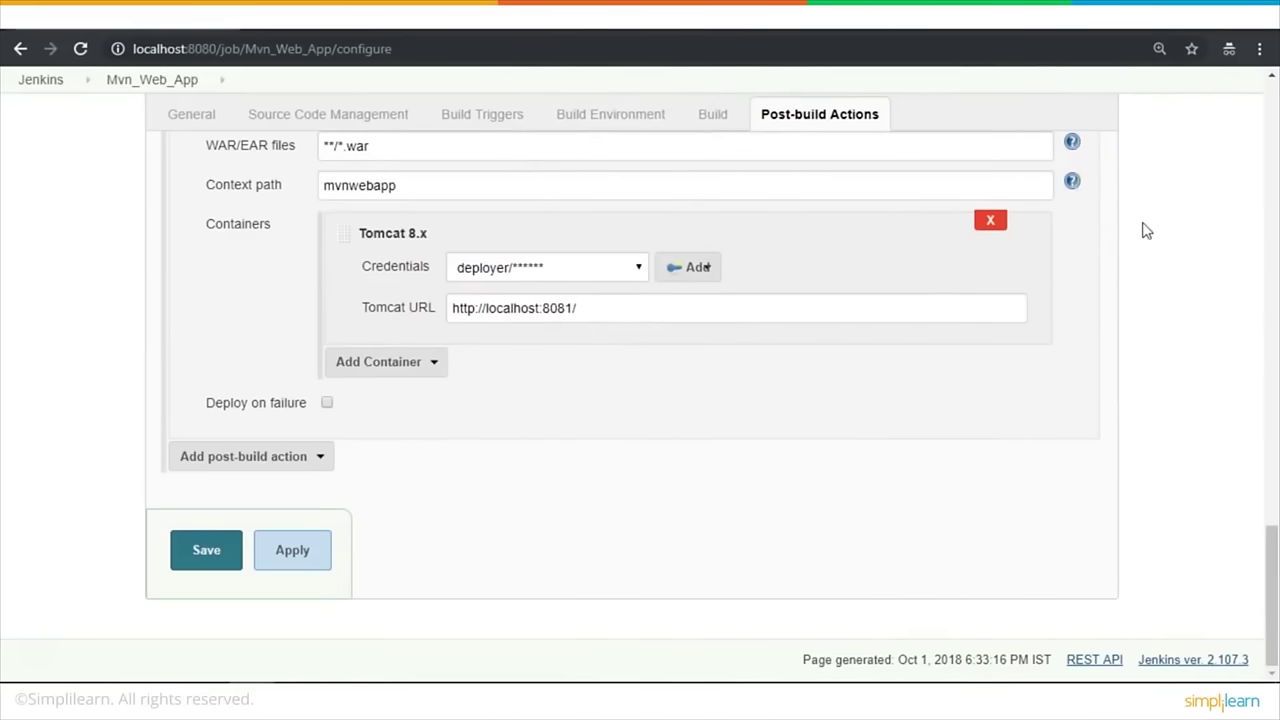
scroll(1140, 290, up, 4)
scroll(1176, 293, up, 4)
scroll(1176, 293, down, 1)
scroll(1176, 293, up, 2)
scroll(1176, 293, up, 5)
scroll(1176, 293, down, 12)
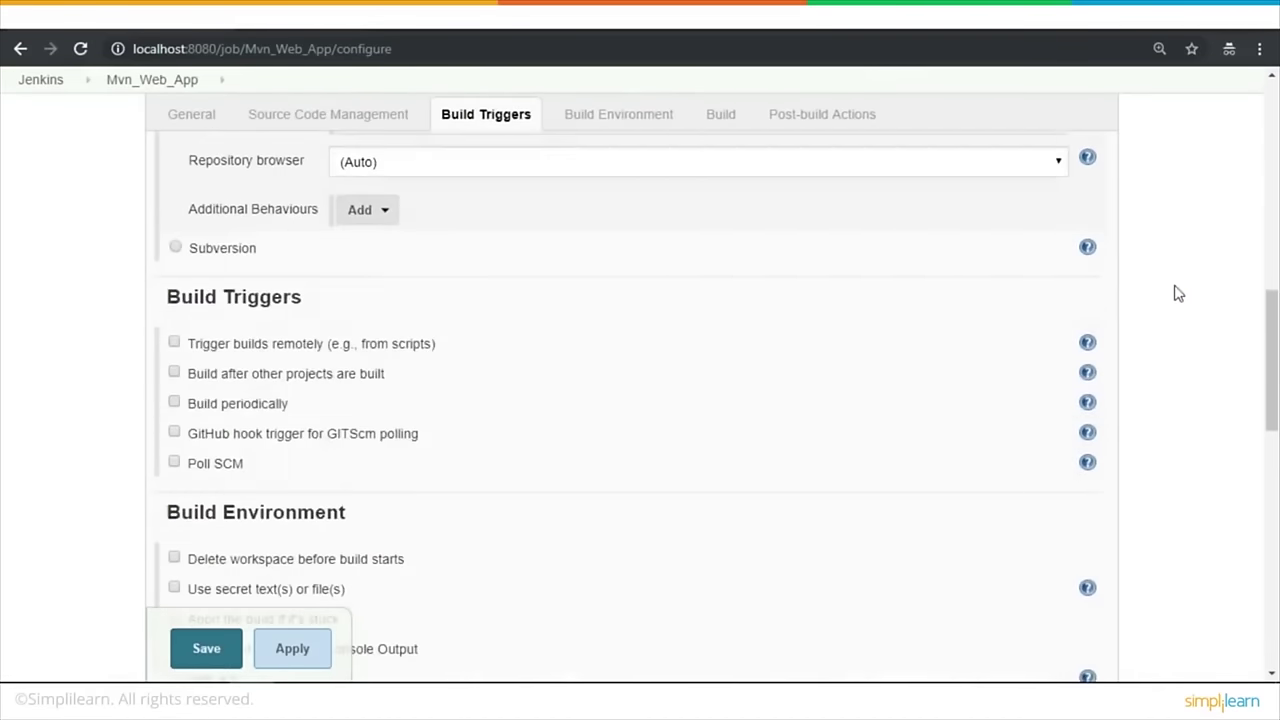
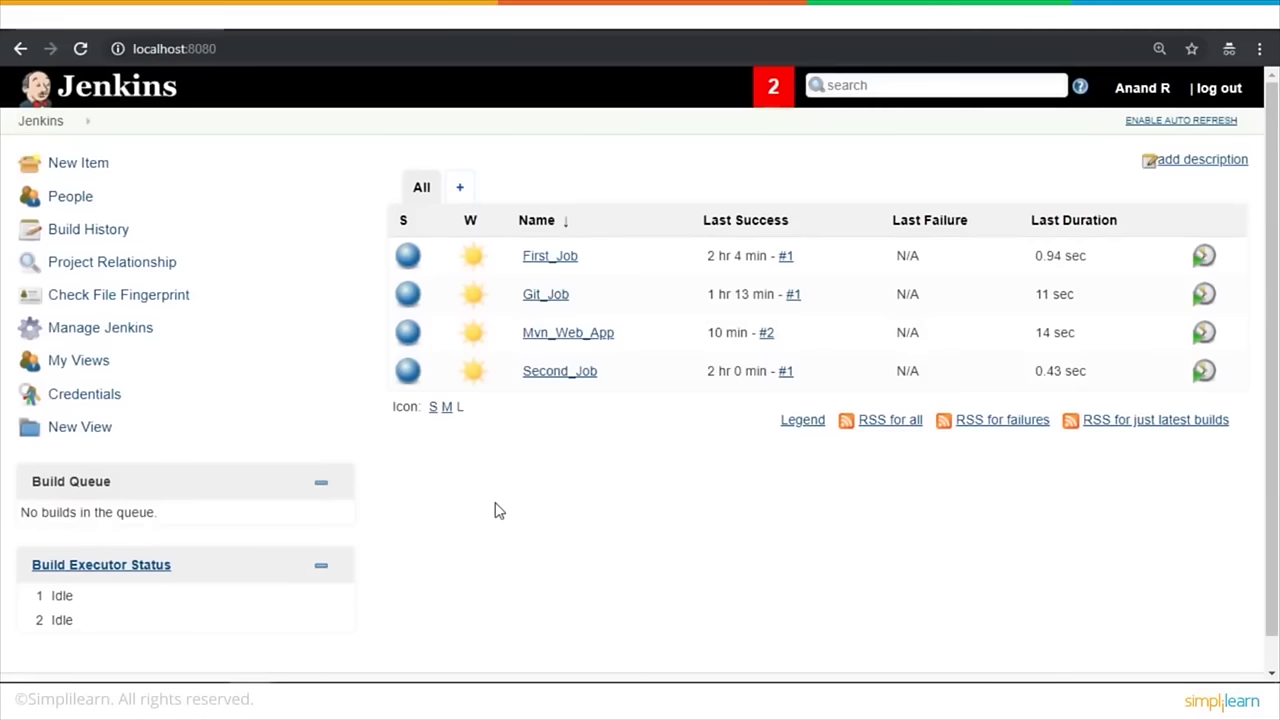
Step: Open Configure Global Security from Manage Jenkins and scroll down to the Agents section
click(127, 328)
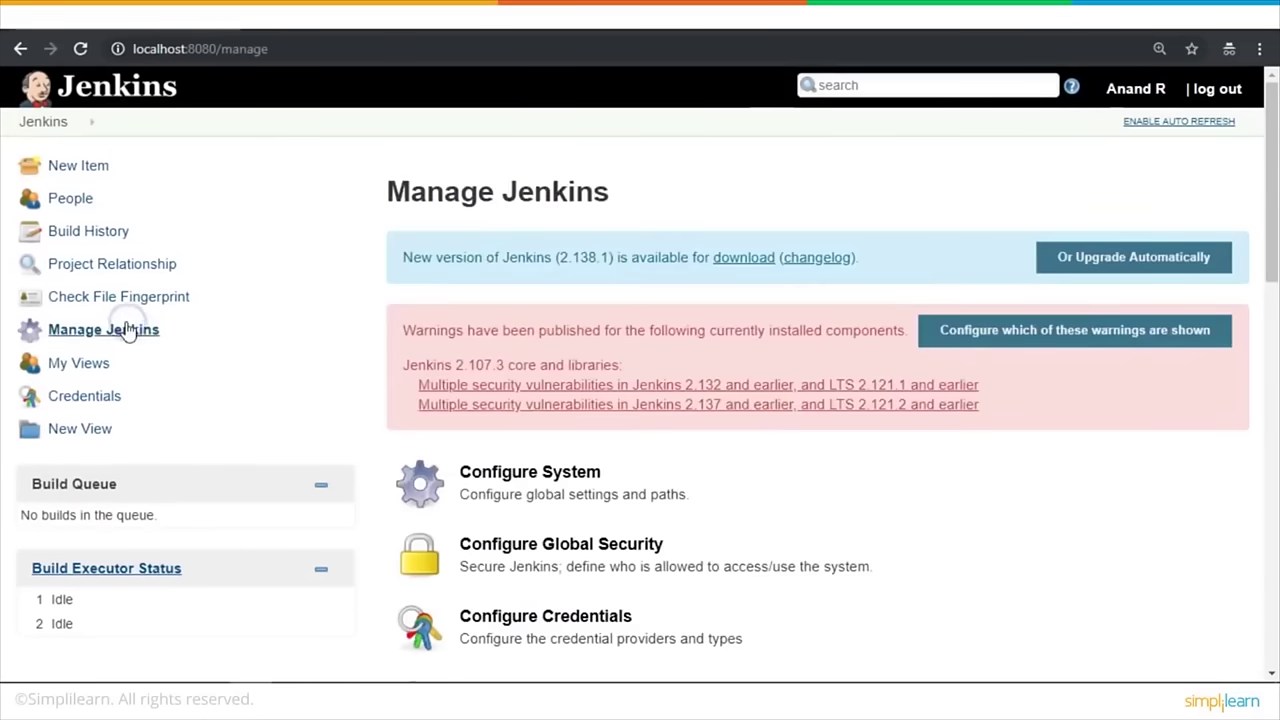
scroll(1040, 446, down, 2)
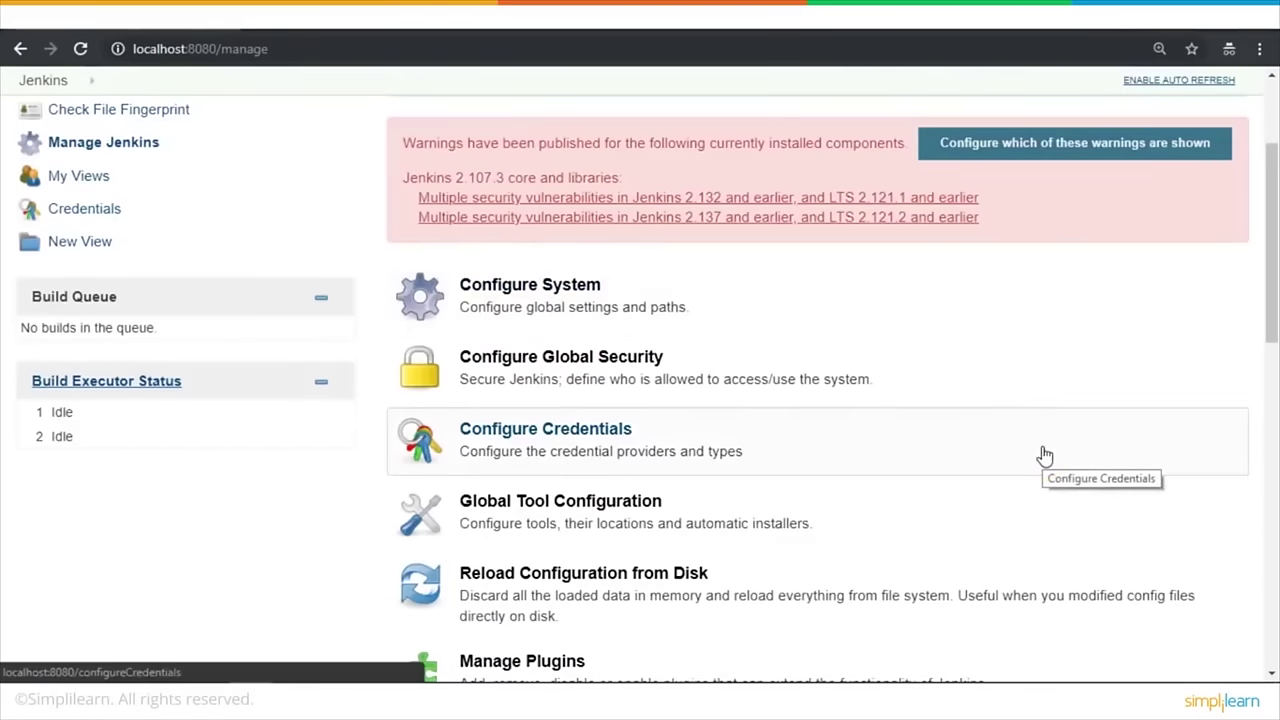
click(1038, 410)
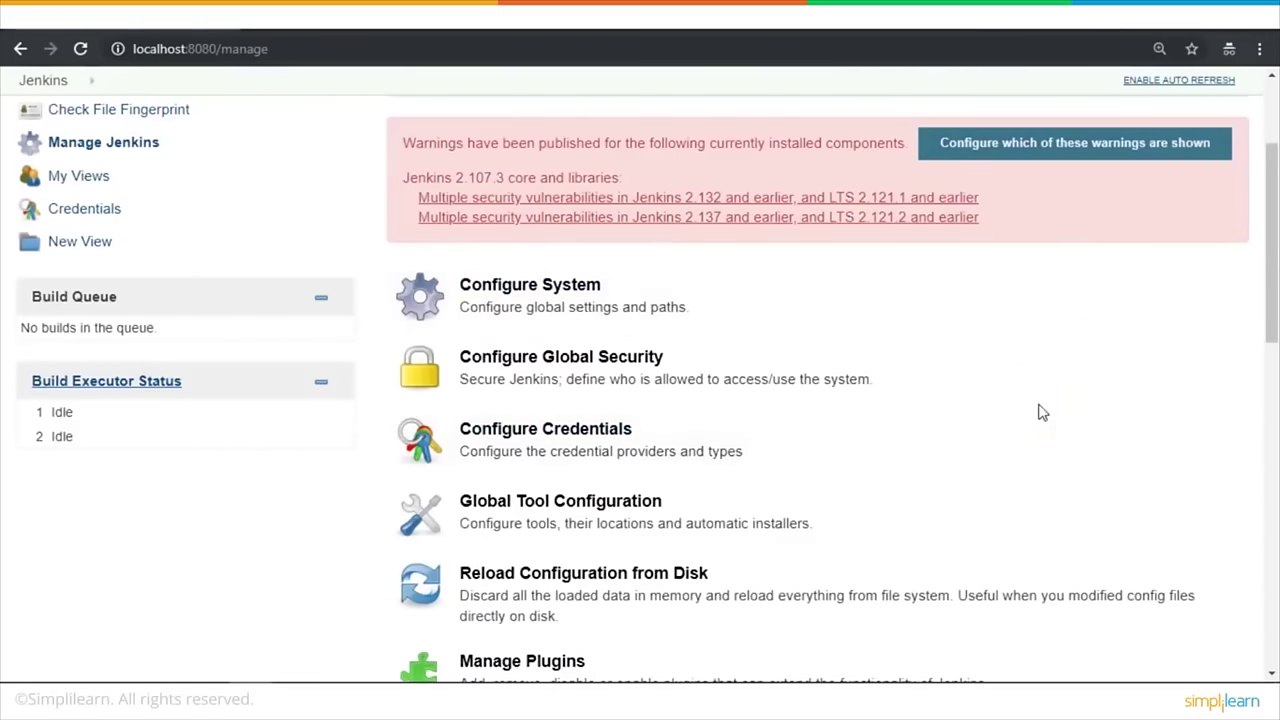
scroll(1043, 391, down, 1)
scroll(1046, 391, up, 1)
click(634, 370)
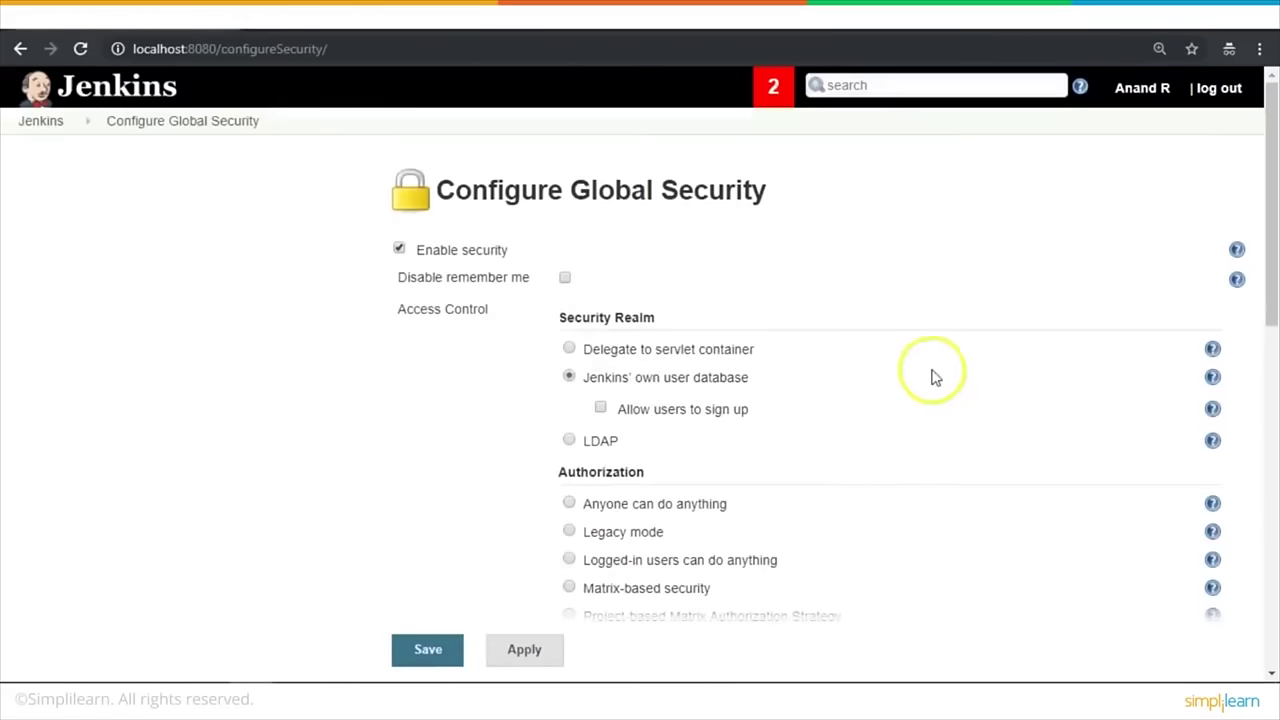
scroll(931, 374, down, 5)
click(432, 310)
Step: Review the help text for the TCP port for JNLP agents setting
double_click(402, 316)
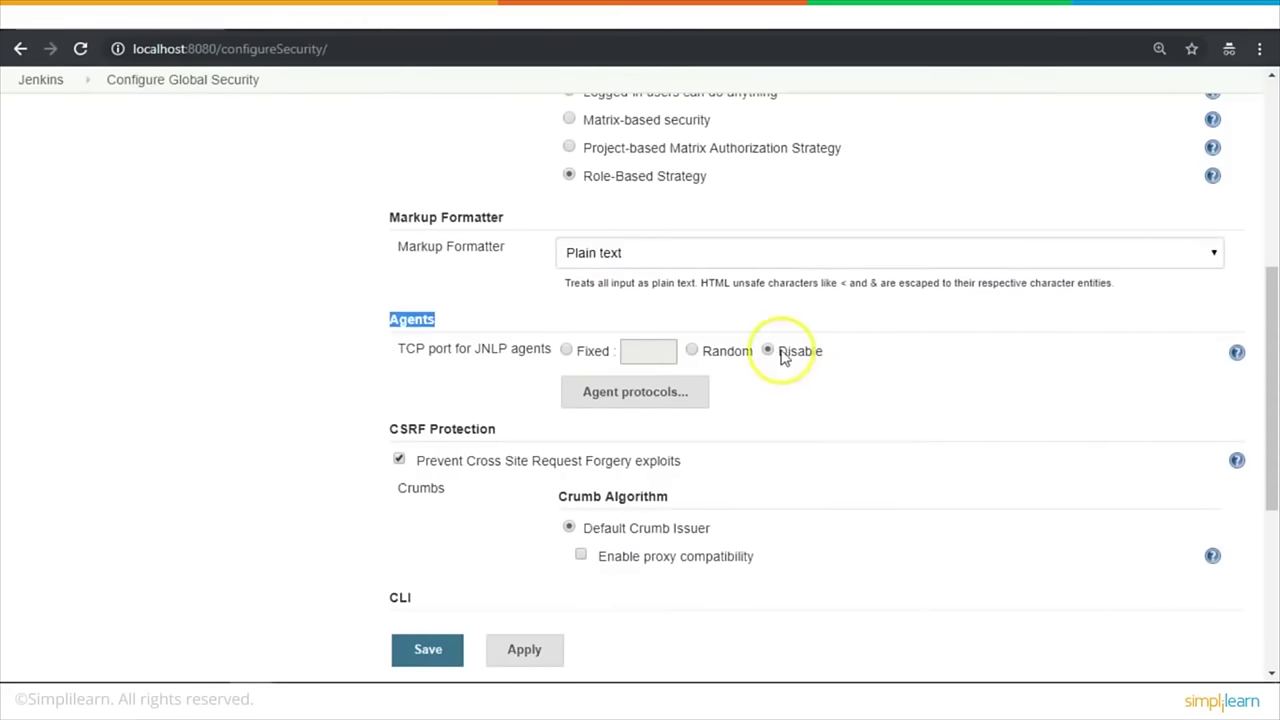
drag(443, 349, 612, 360)
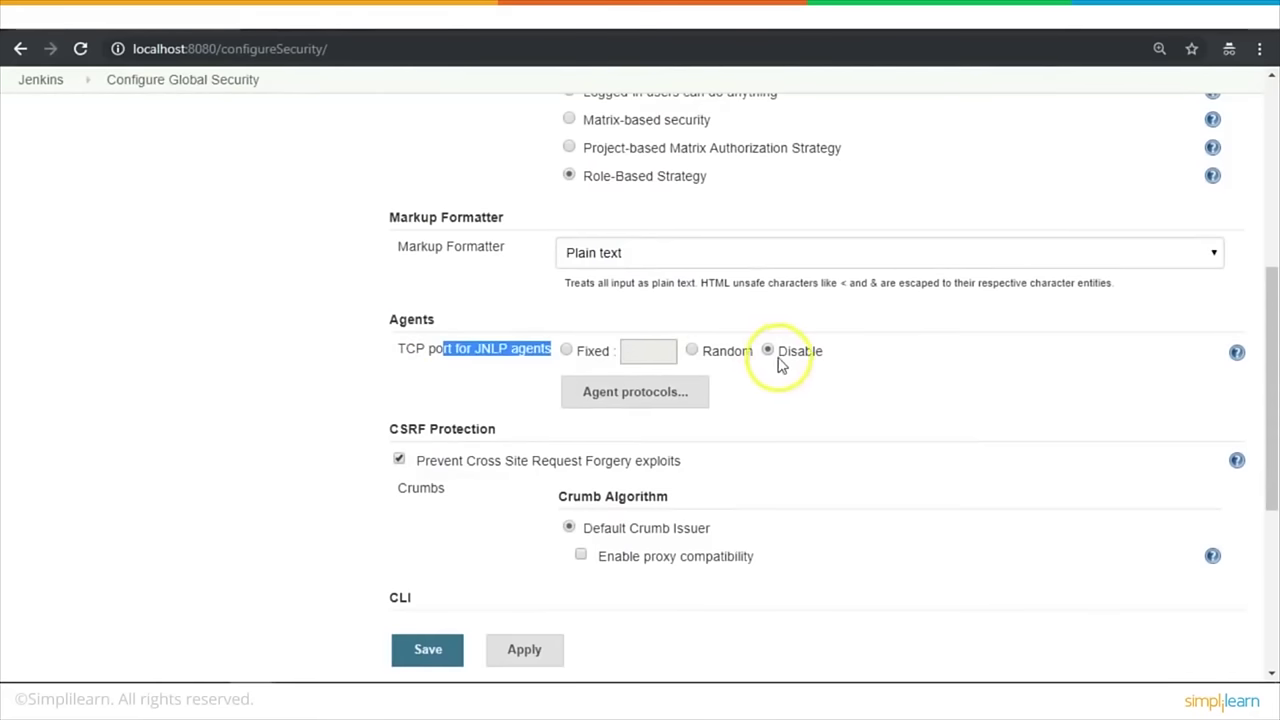
click(1240, 357)
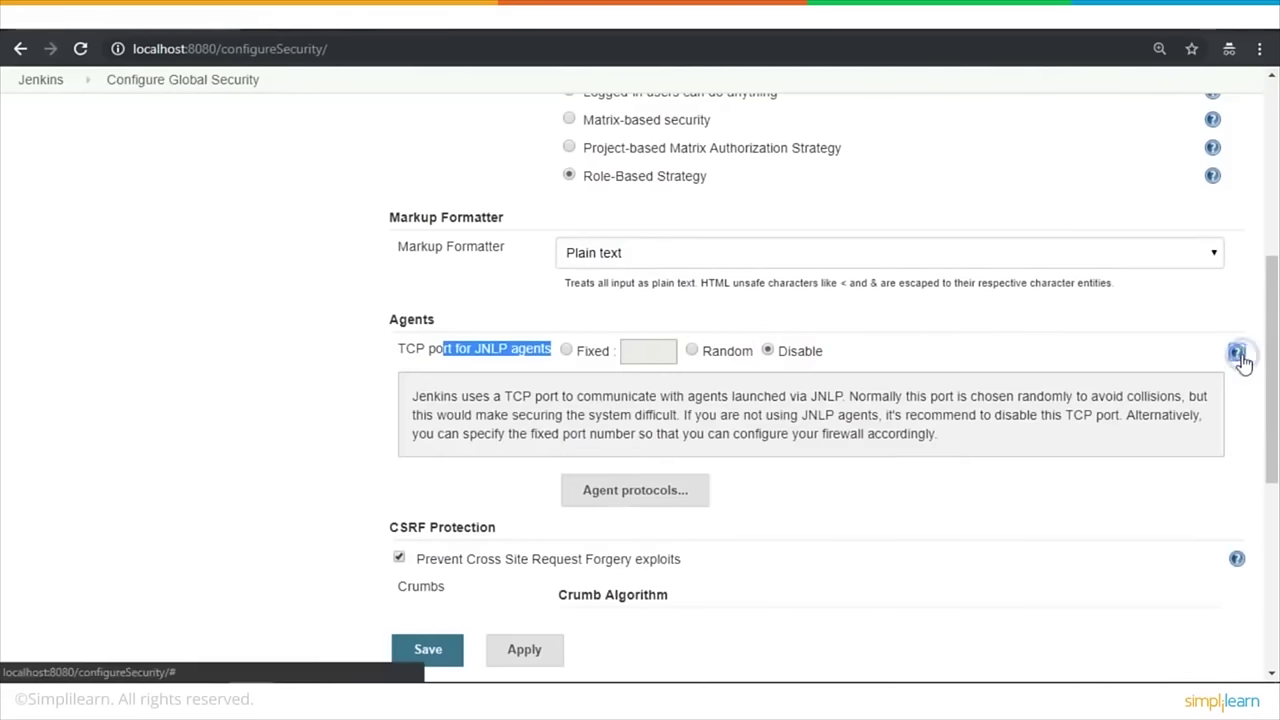
drag(722, 396, 858, 421)
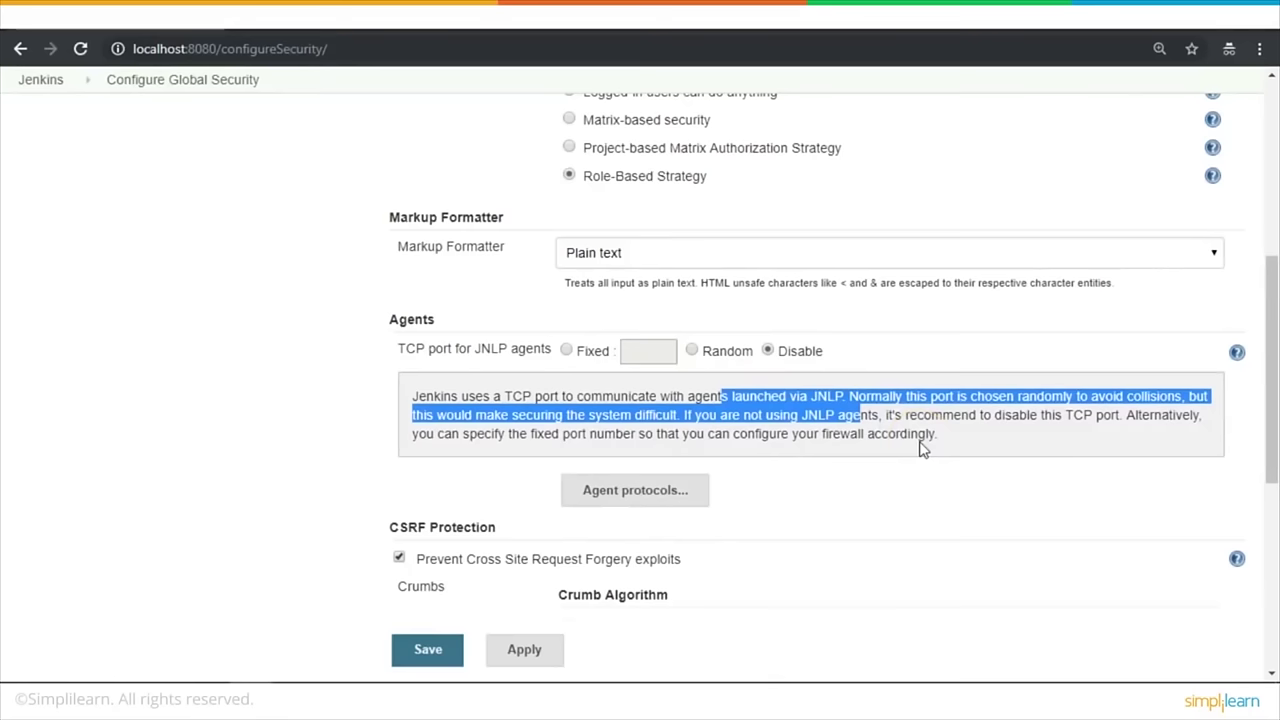
click(938, 322)
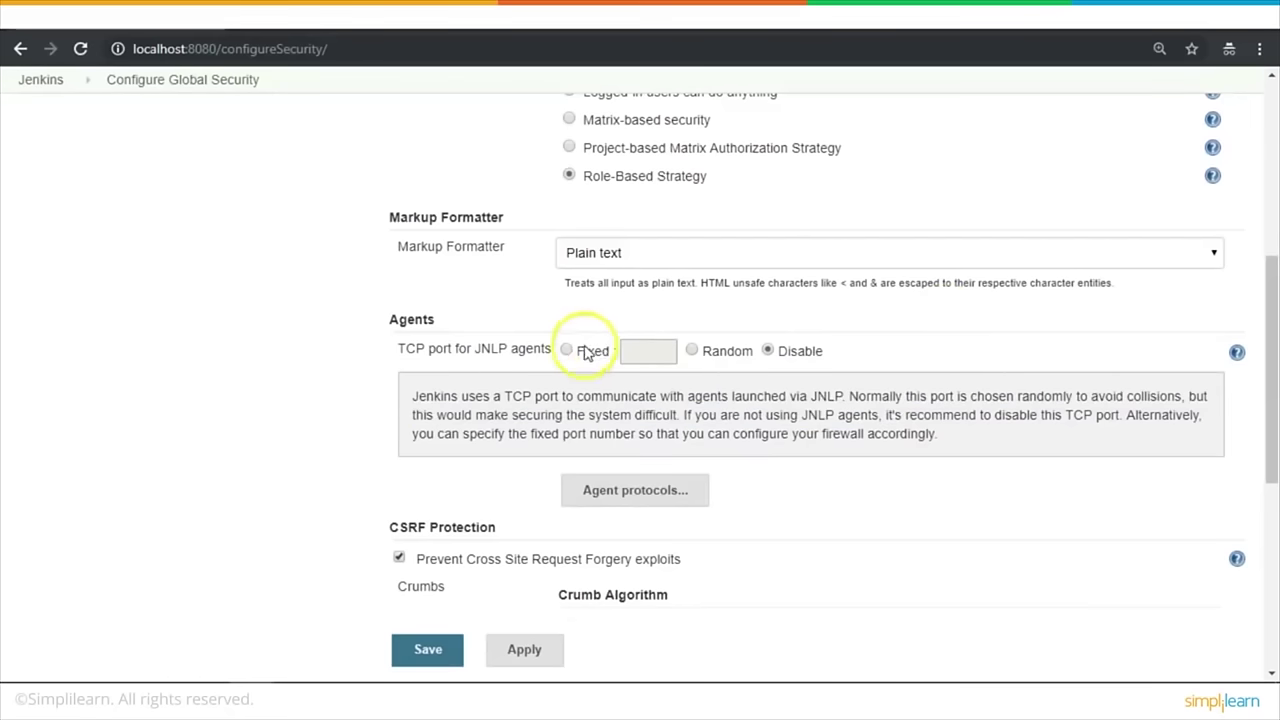
Step: Set the TCP port for JNLP agents to Random and save the security settings
click(691, 350)
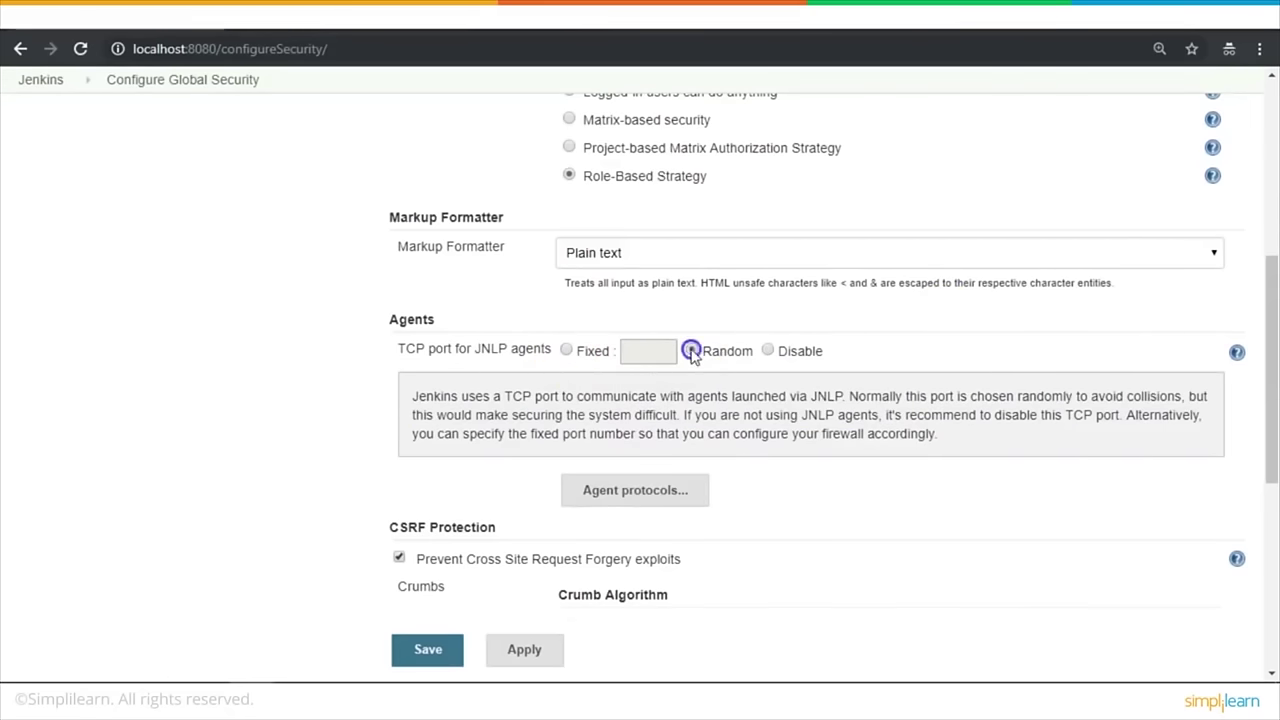
scroll(1008, 343, down, 2)
click(768, 164)
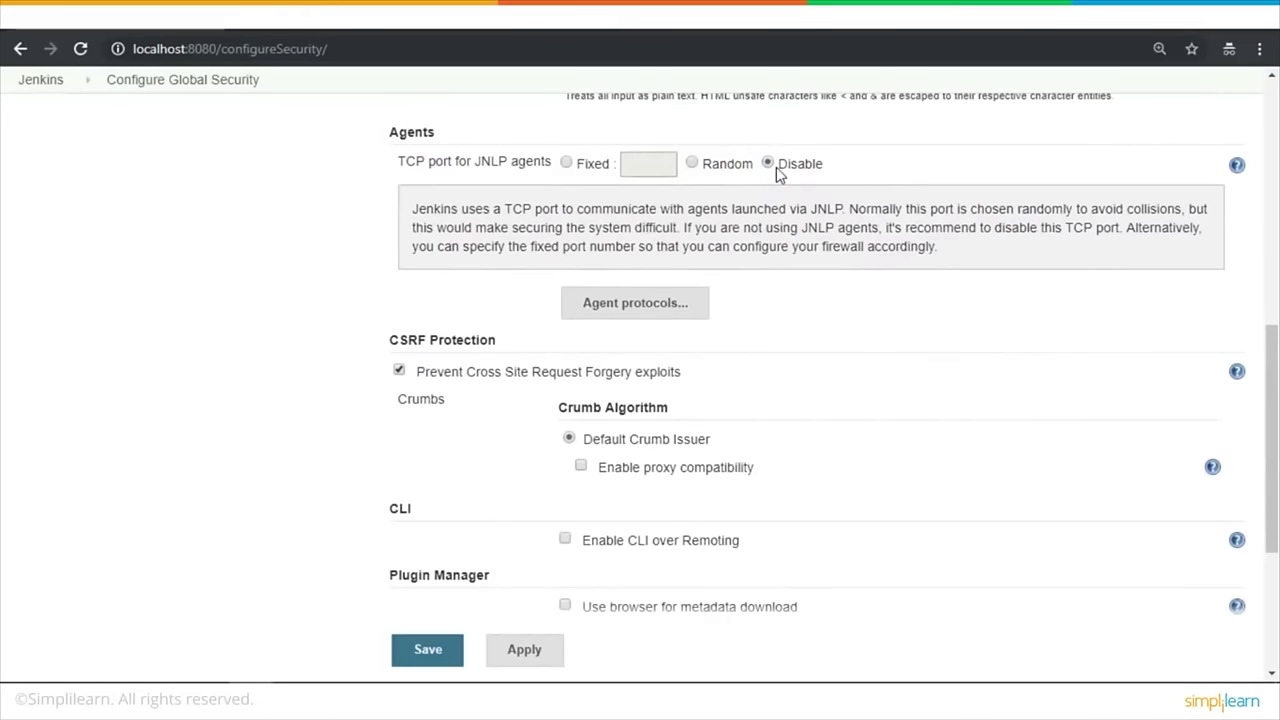
click(691, 163)
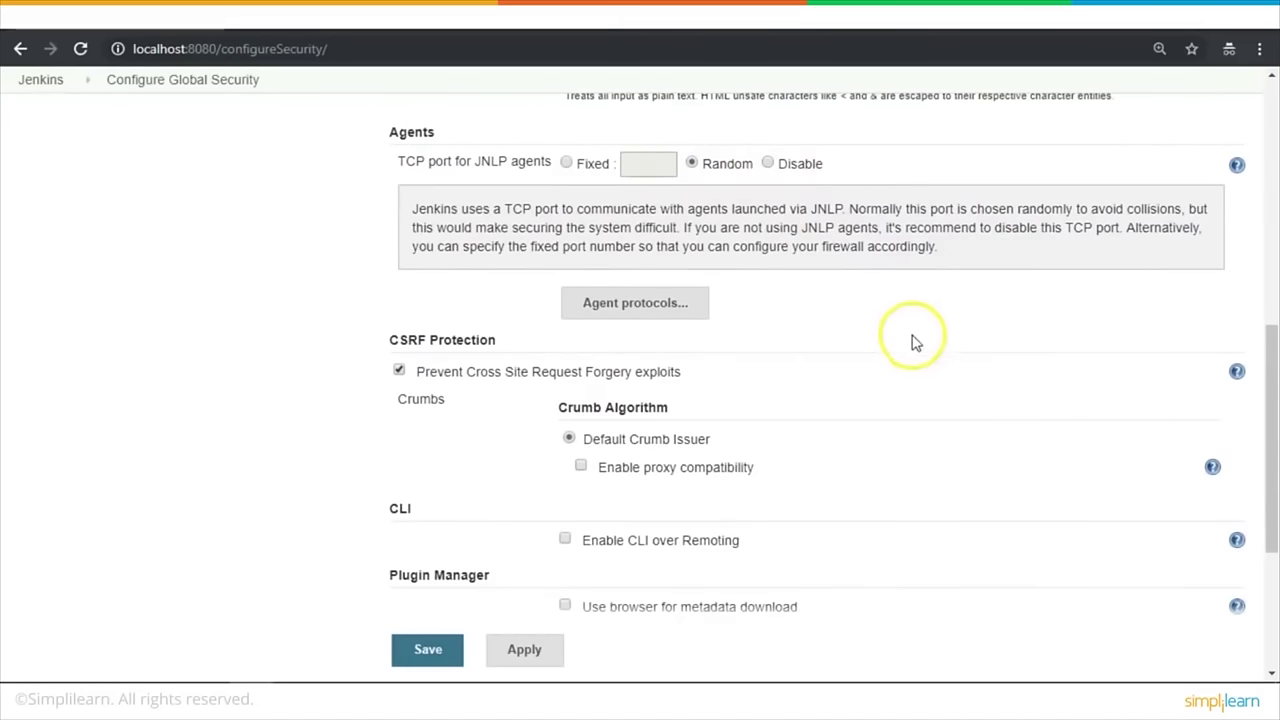
scroll(912, 340, up, 1)
click(421, 662)
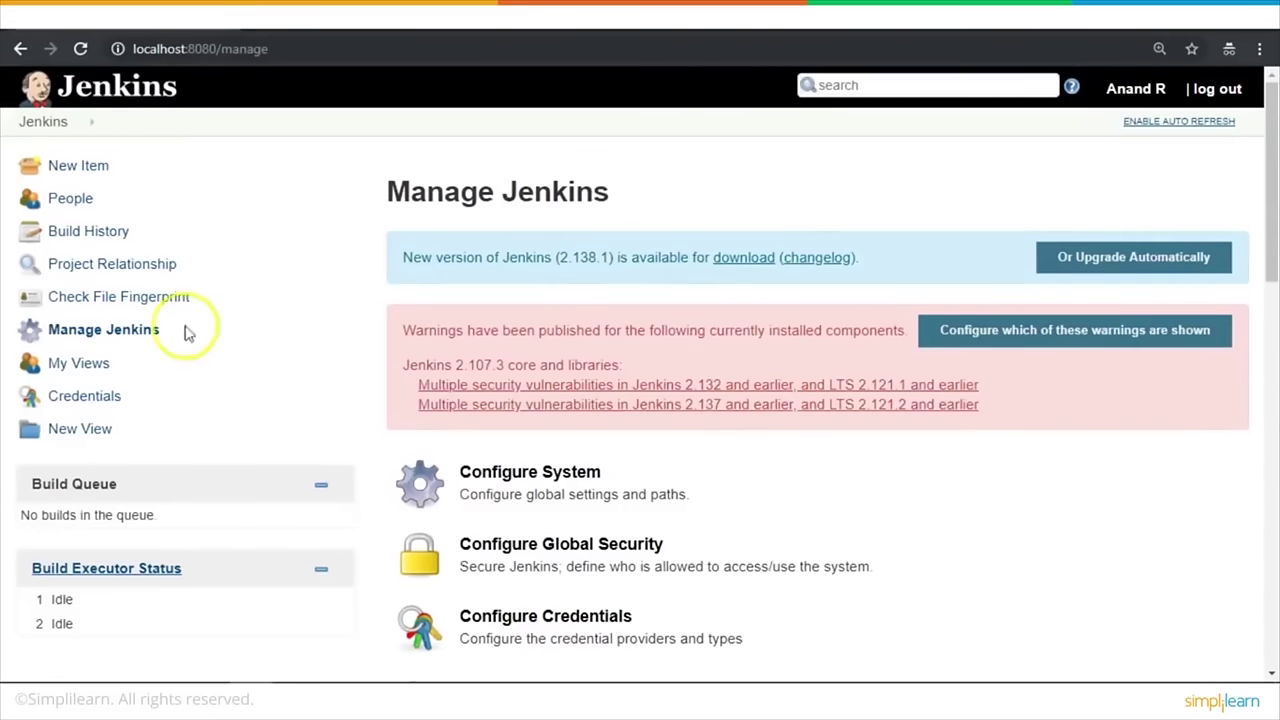
Step: Open Manage Nodes from Manage Jenkins, where only the master node is listed
click(124, 334)
scroll(857, 386, down, 5)
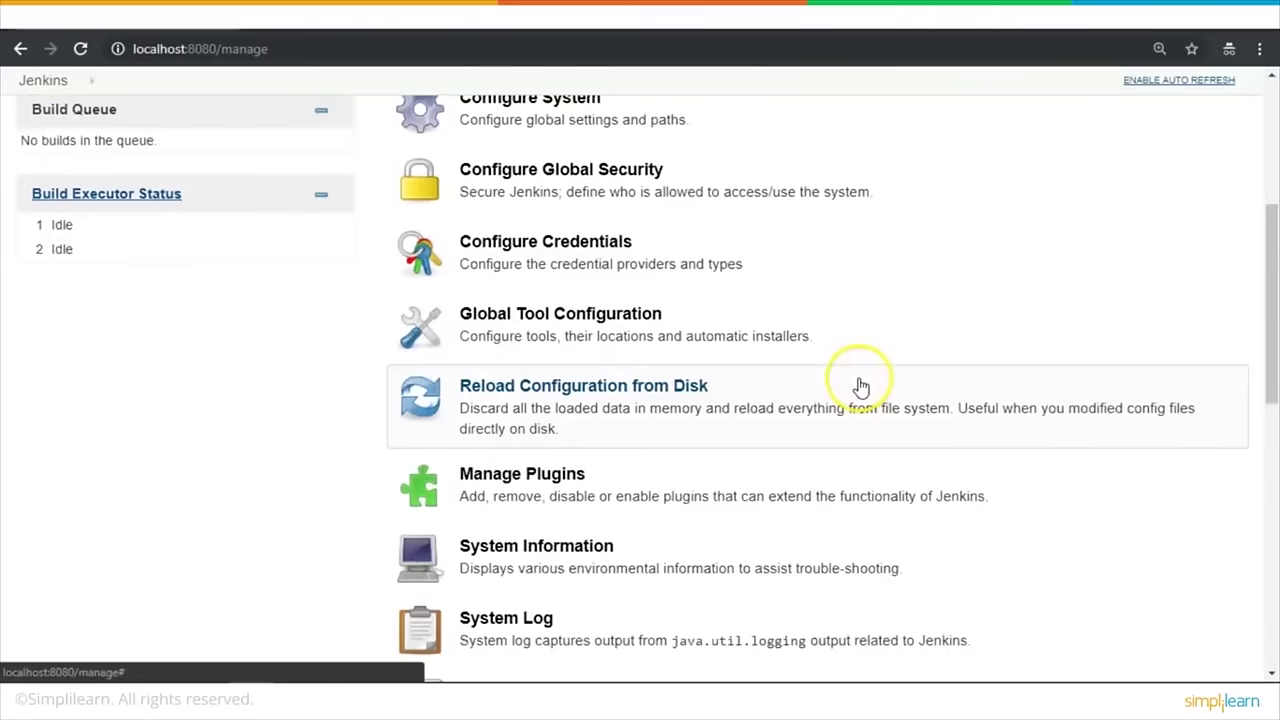
scroll(857, 386, down, 5)
click(558, 263)
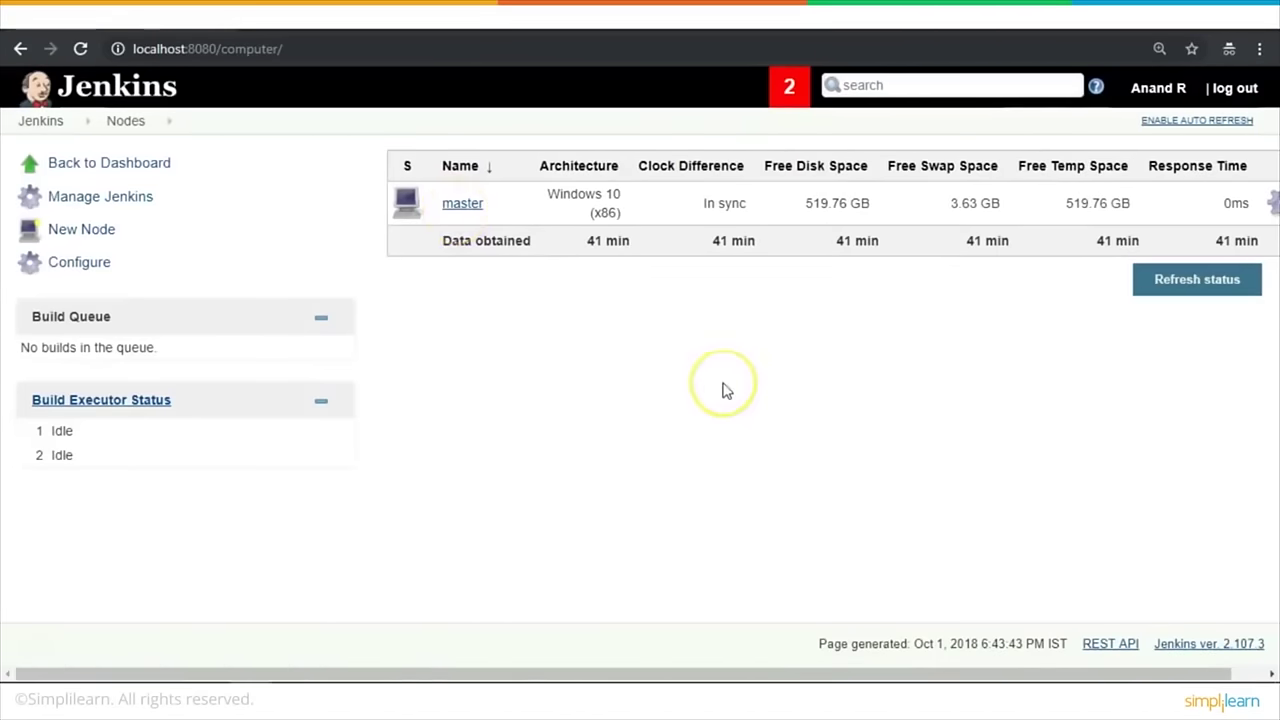
click(90, 236)
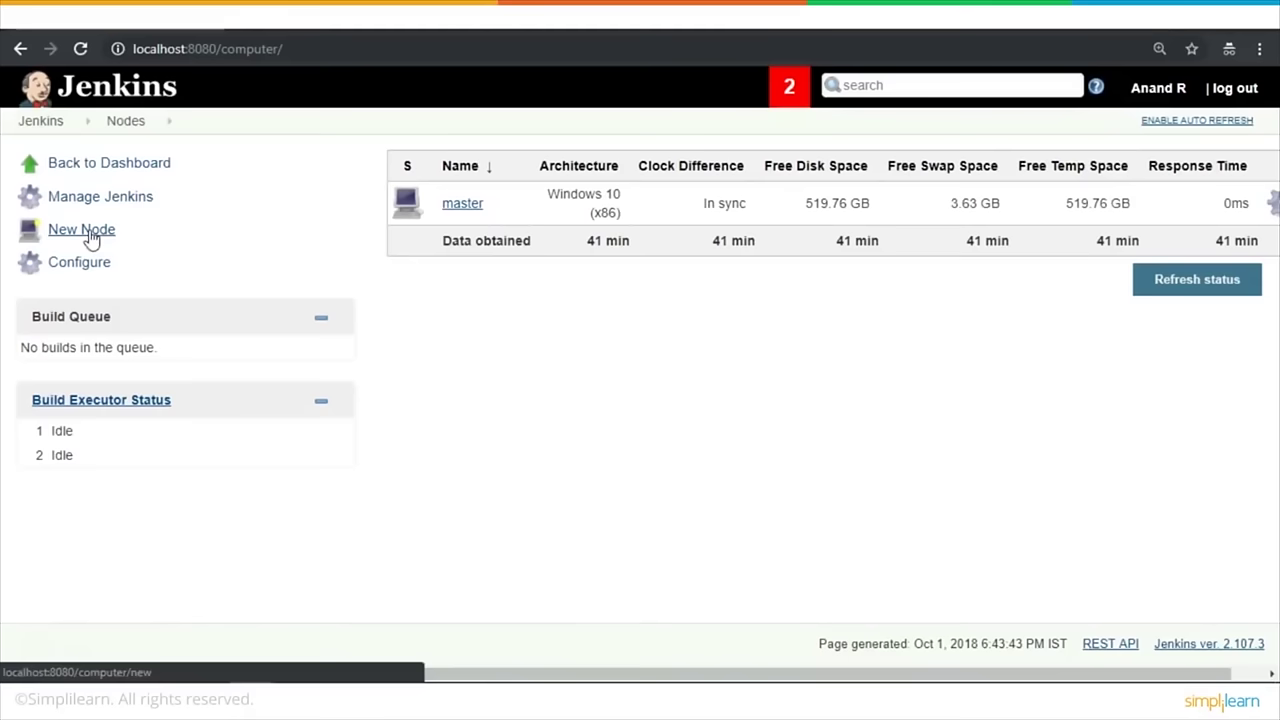
Step: Create a new Permanent Agent node named Windows_Node
click(90, 237)
click(506, 160)
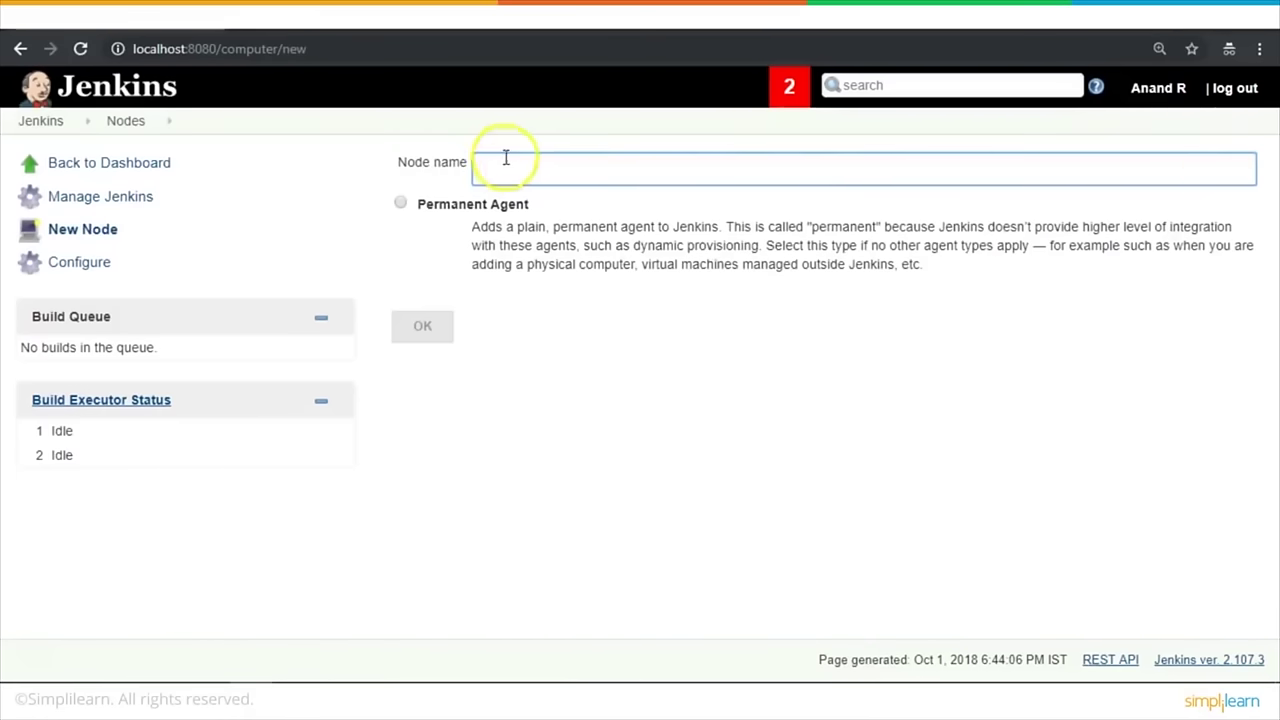
text(W)
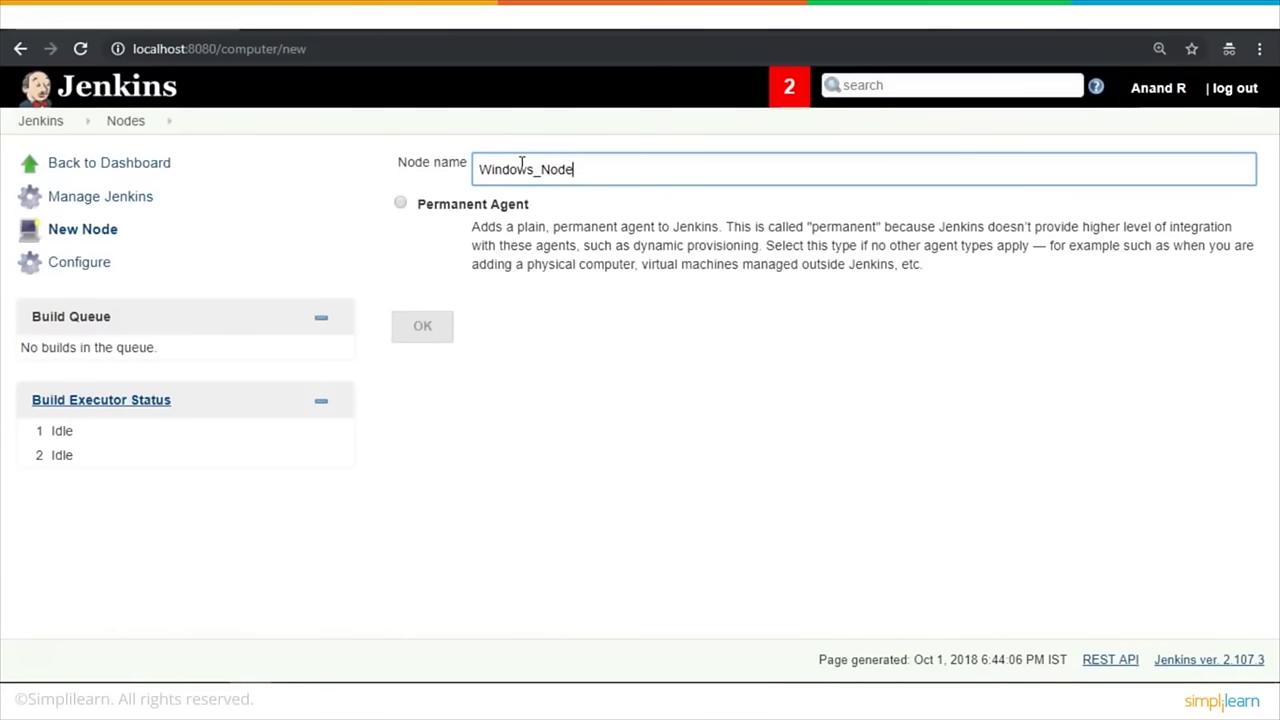
text(indows_Node)
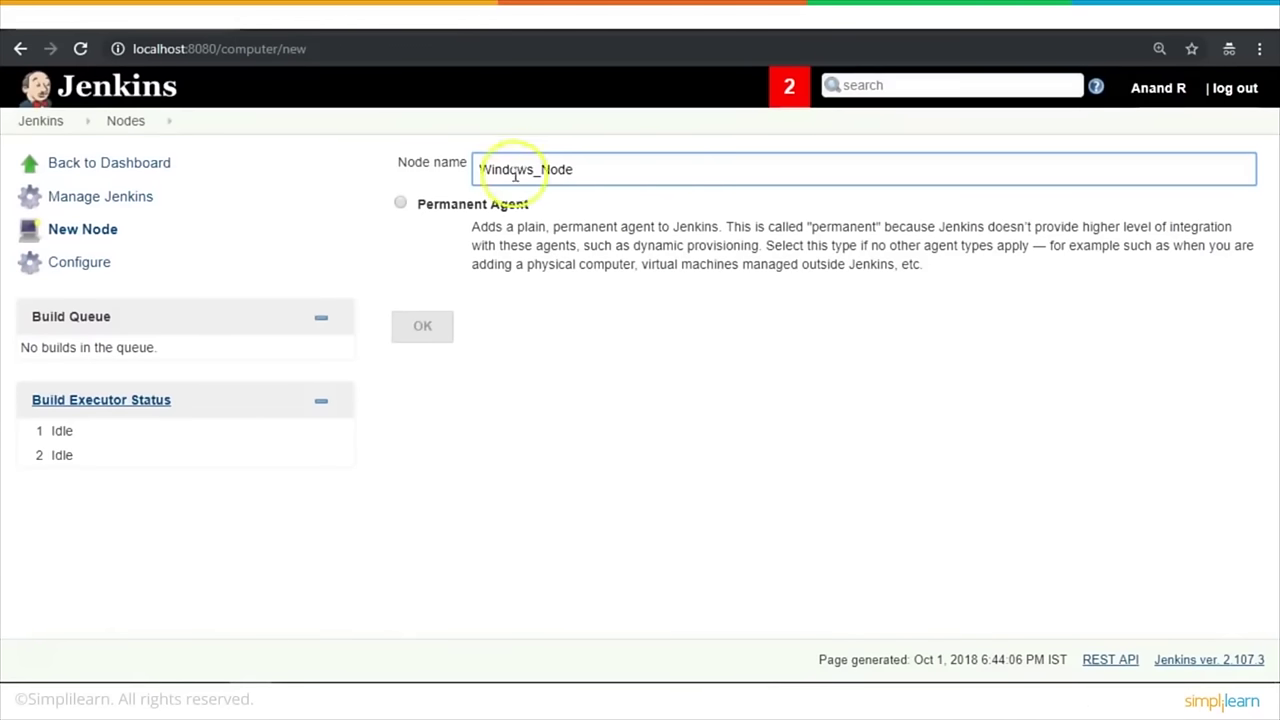
click(399, 204)
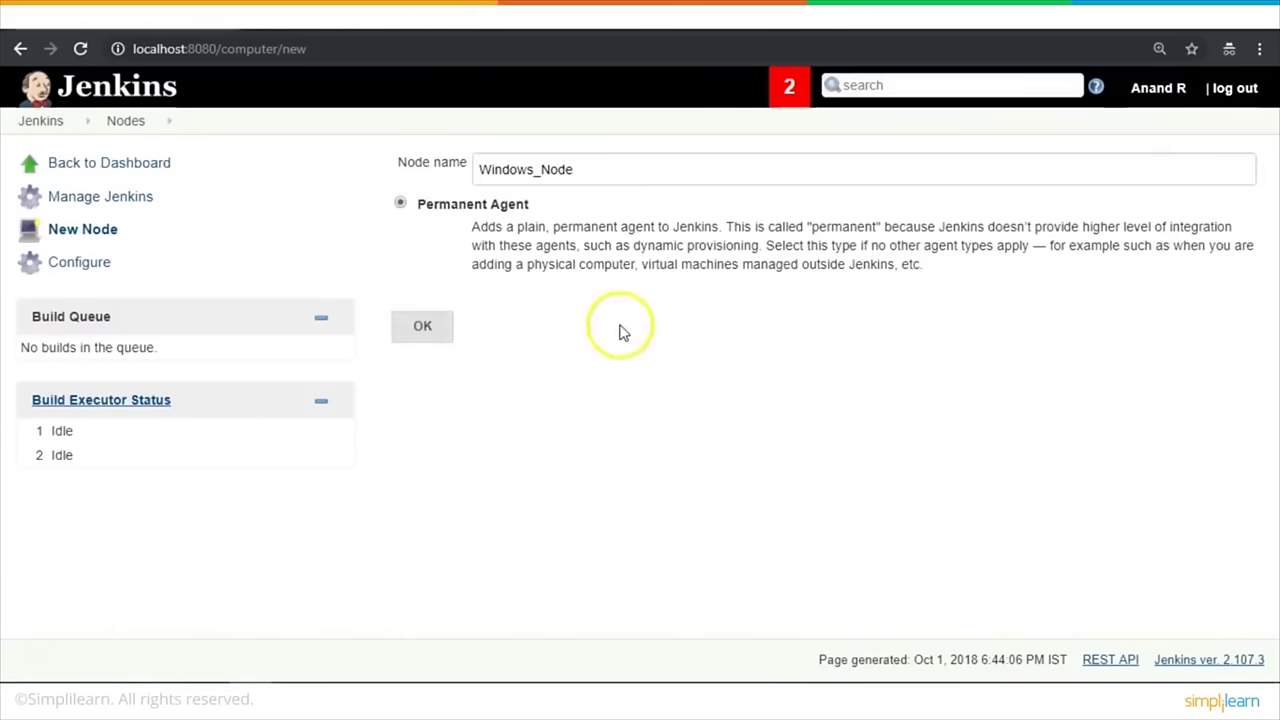
click(426, 330)
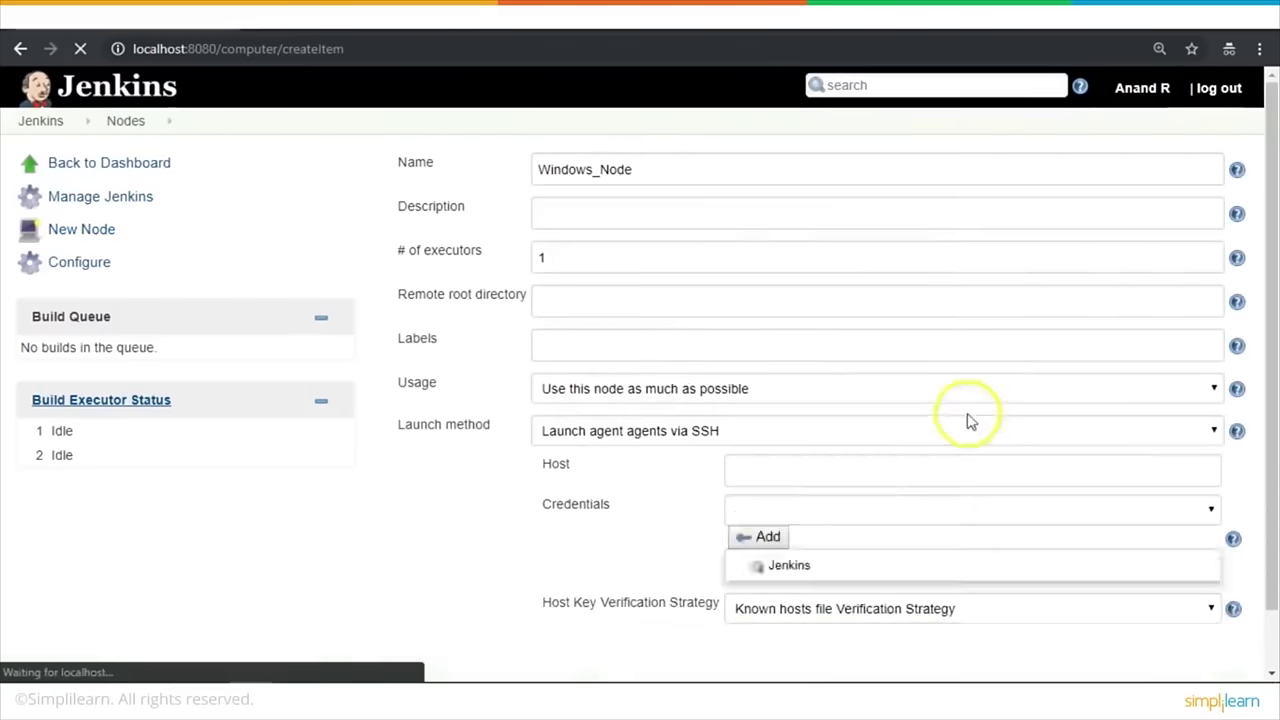
Step: Copy Windows_Node into the node description and keep 1 executor
drag(626, 174, 460, 191)
key(ctrl+c)
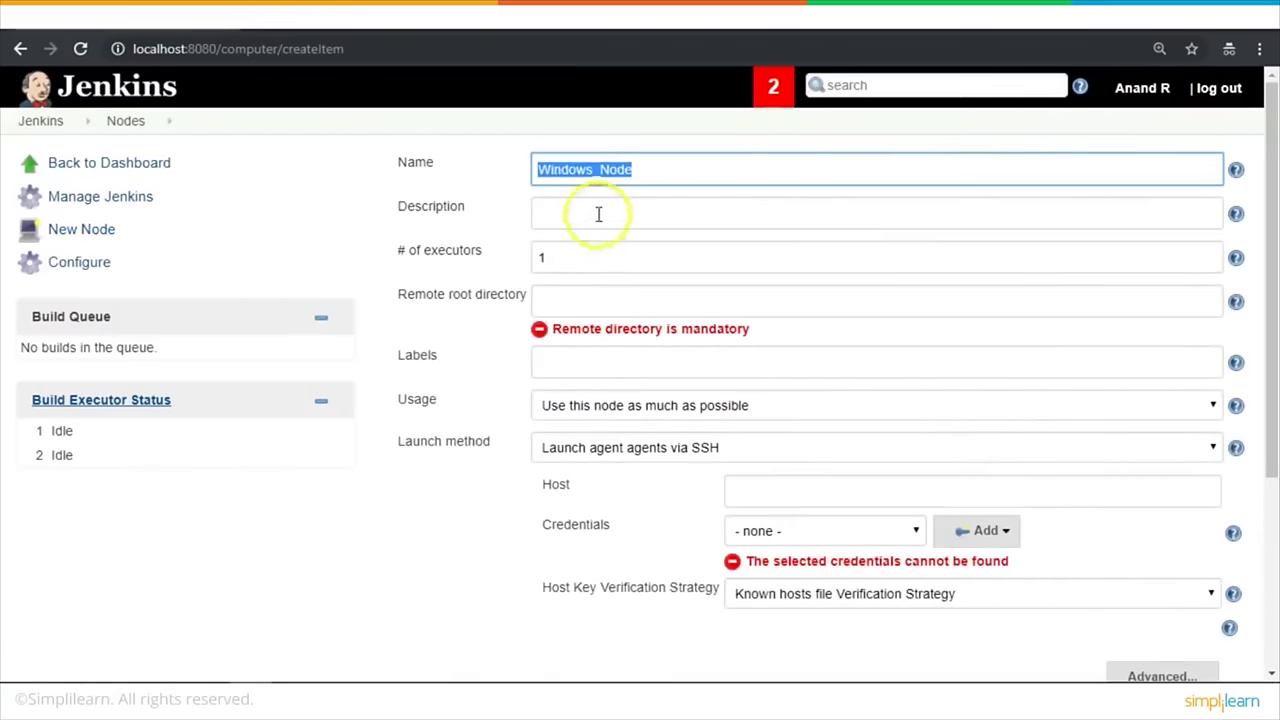
click(597, 213)
key(ctrl+v)
click(560, 256)
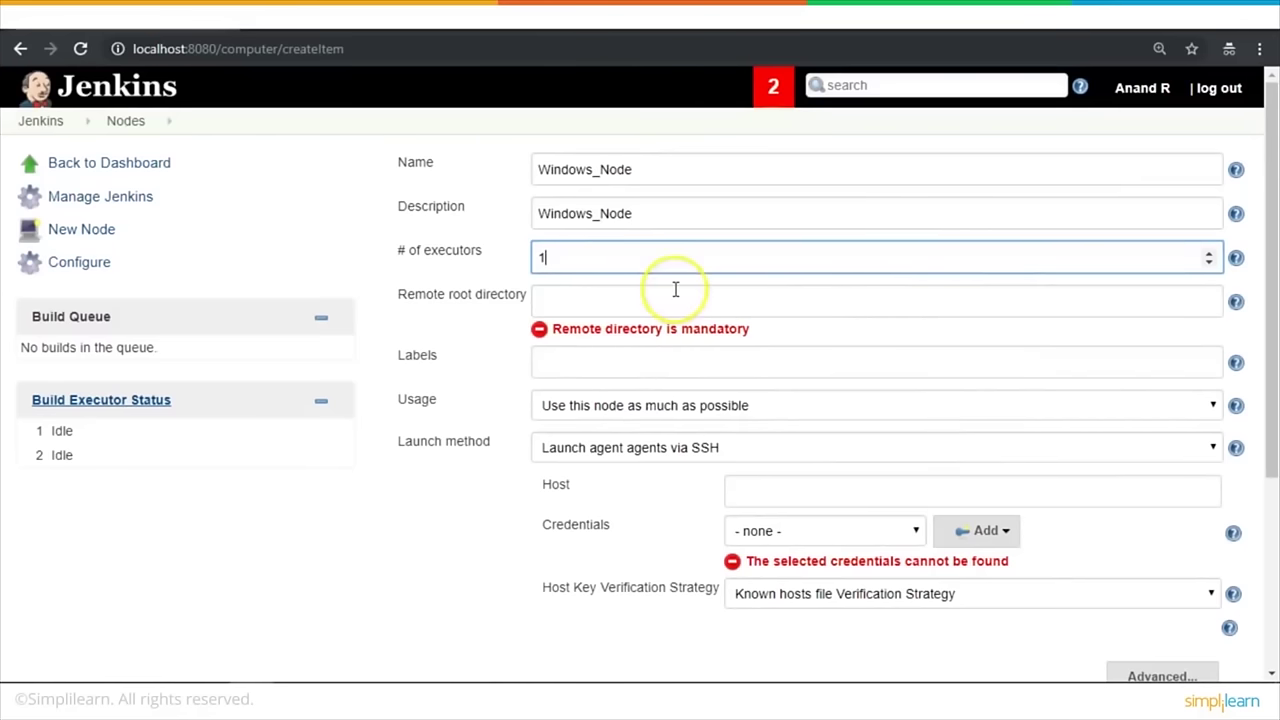
click(623, 300)
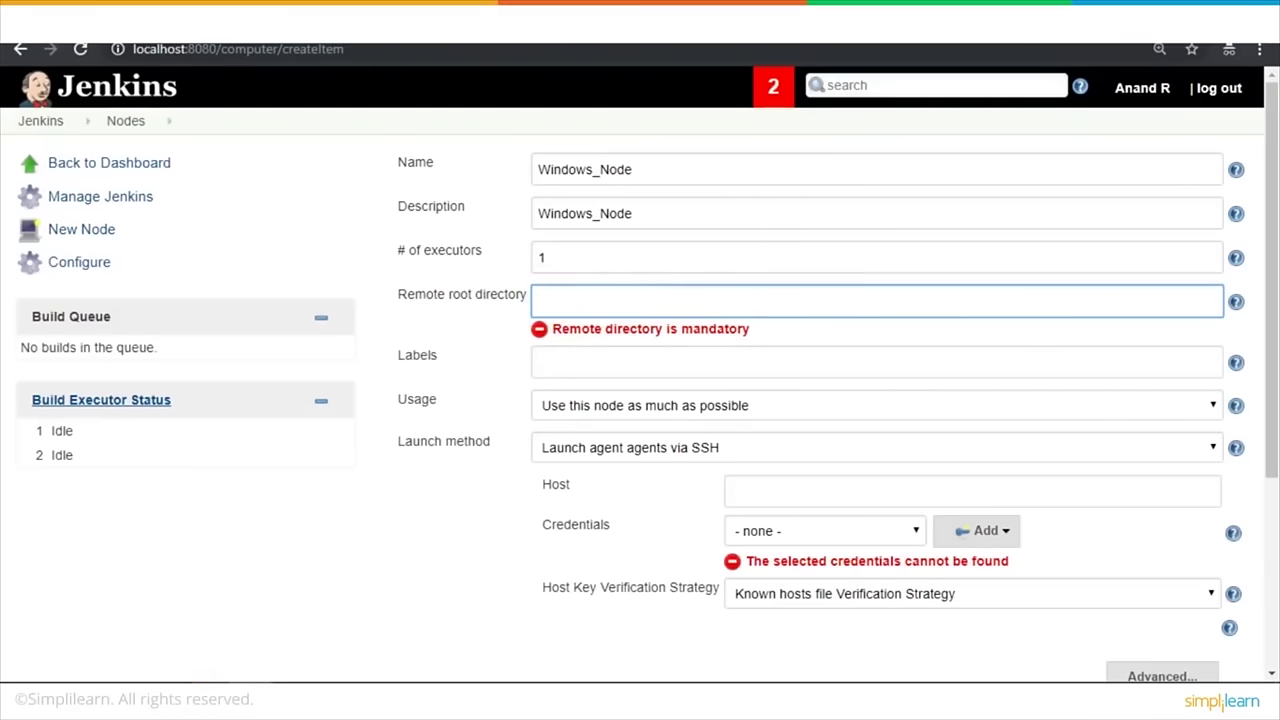
click(205, 715)
Step: Browse drive C to the Program Files (x86)\Jenkins\workspace folder
click(175, 654)
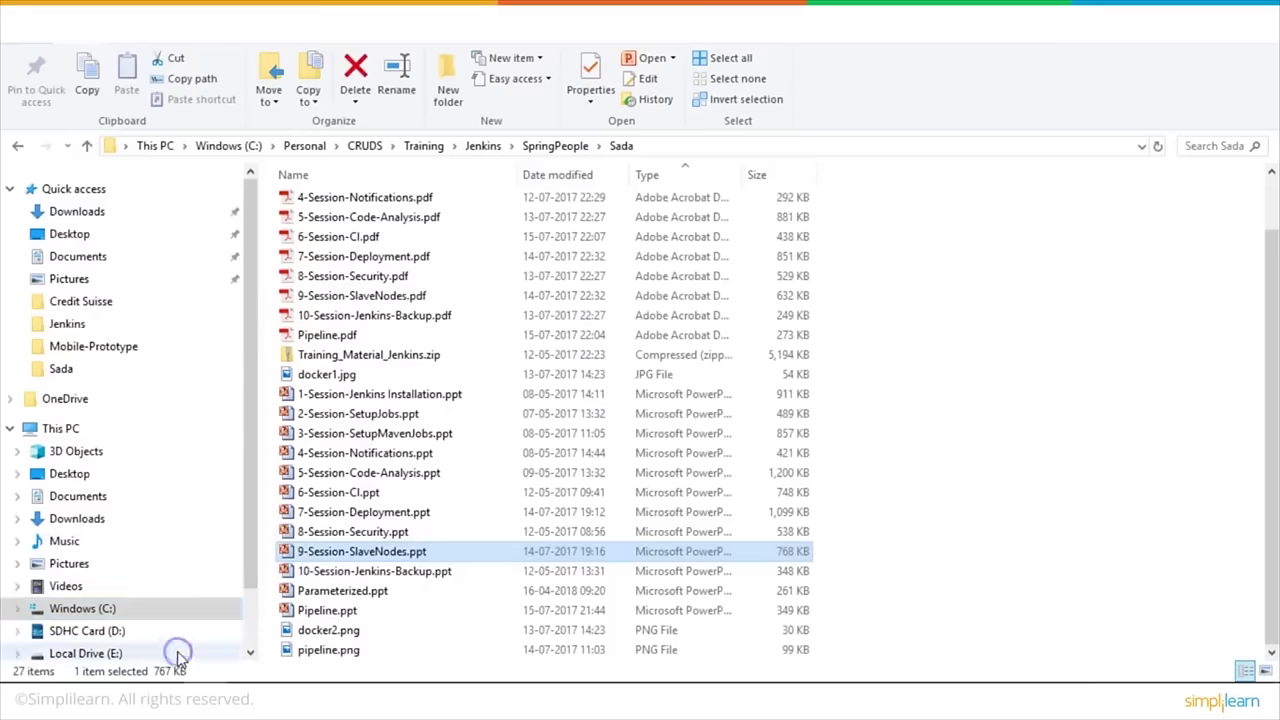
click(115, 653)
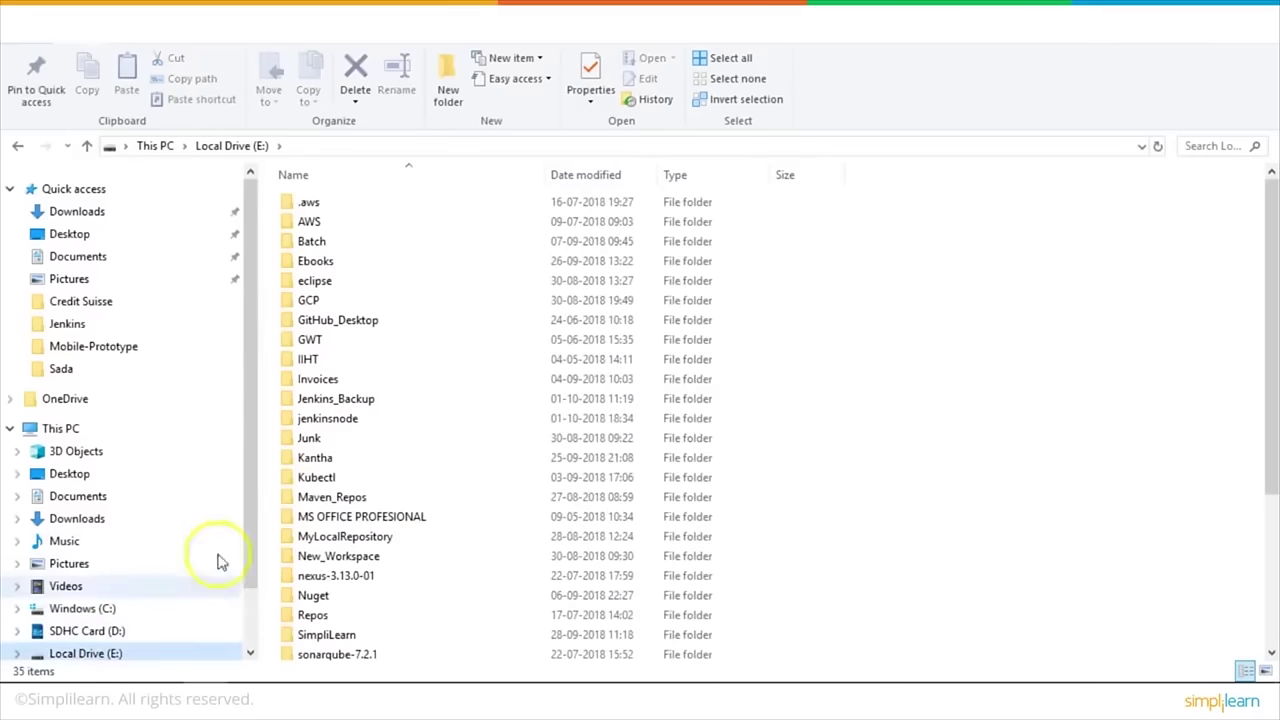
click(94, 608)
scroll(560, 390, down, 2)
double_click(366, 474)
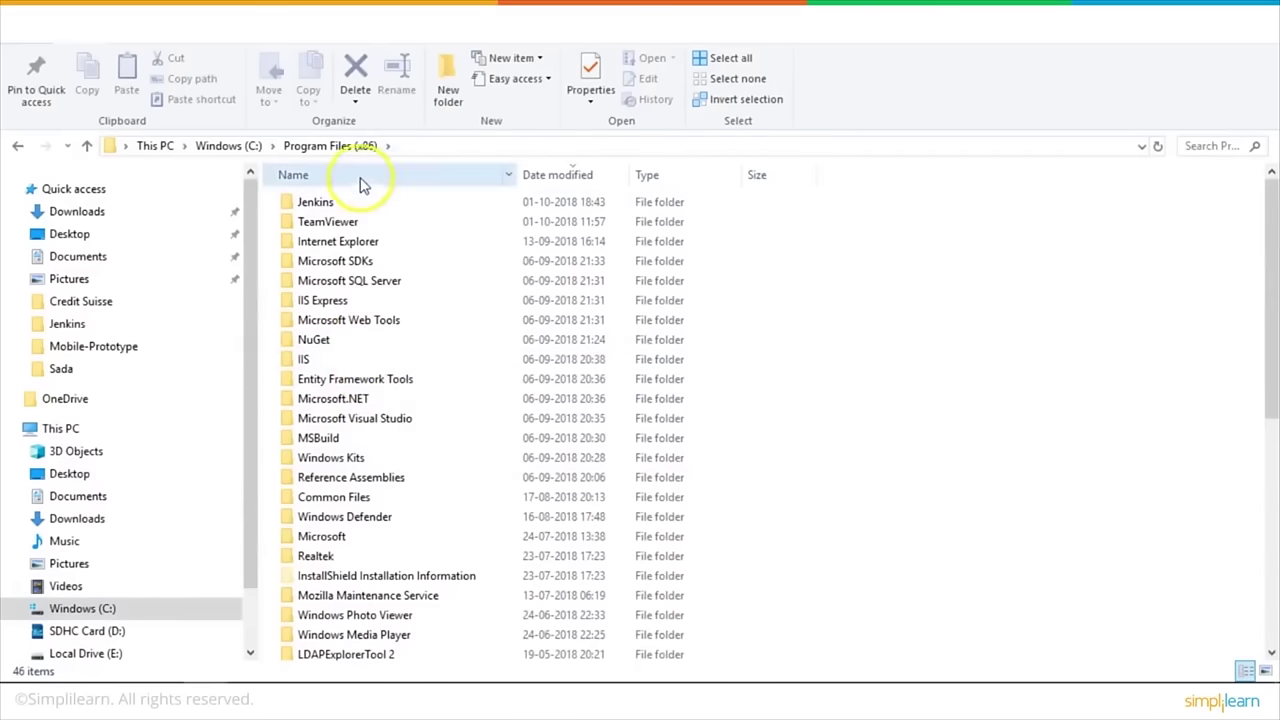
click(238, 150)
double_click(362, 555)
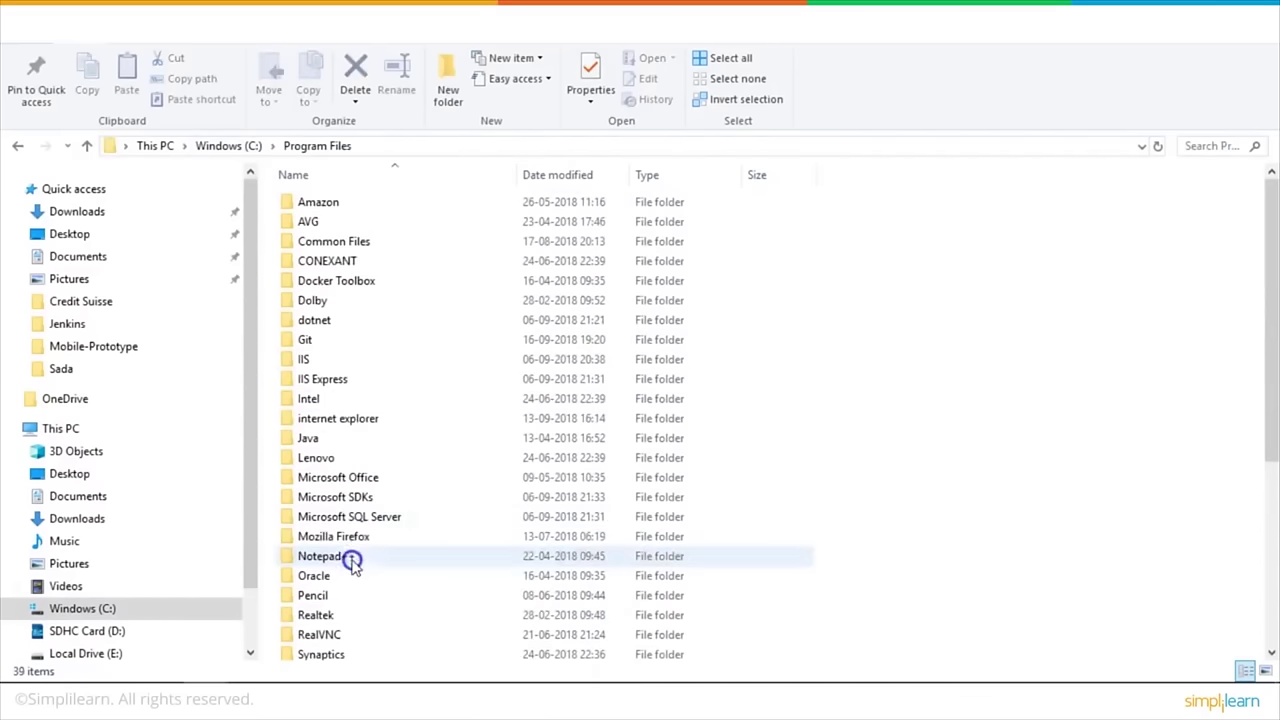
click(340, 442)
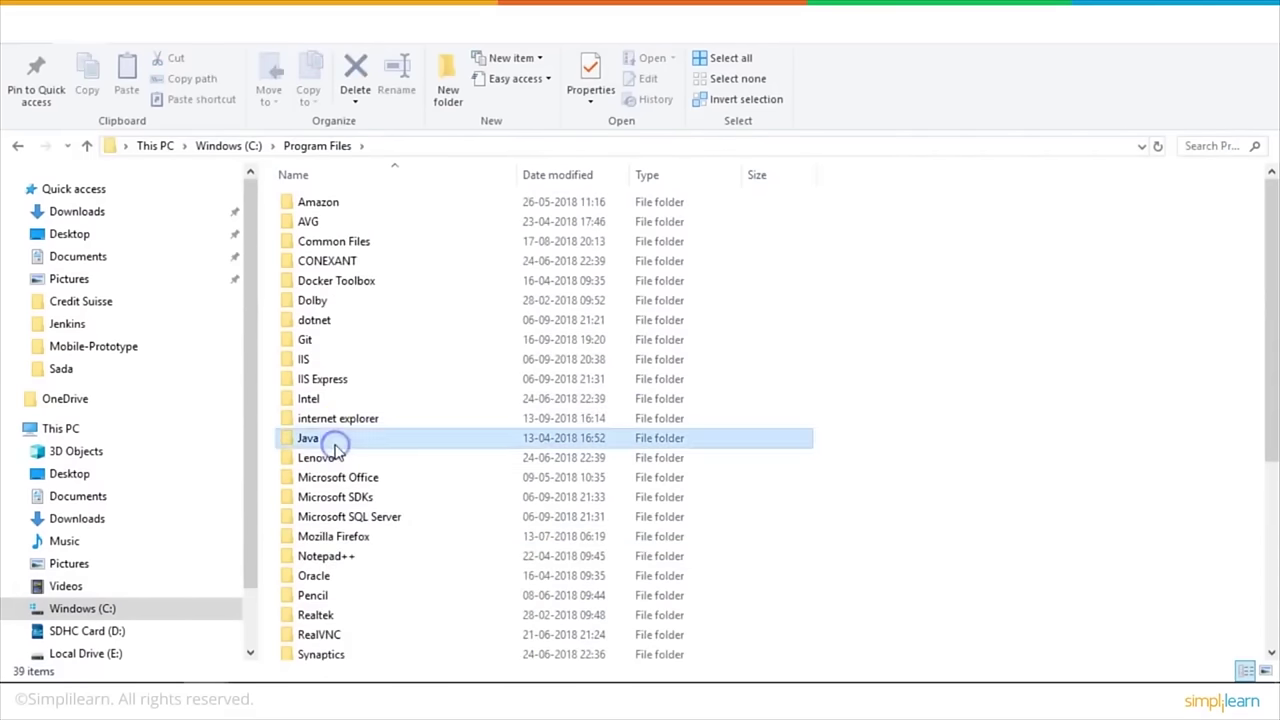
click(208, 146)
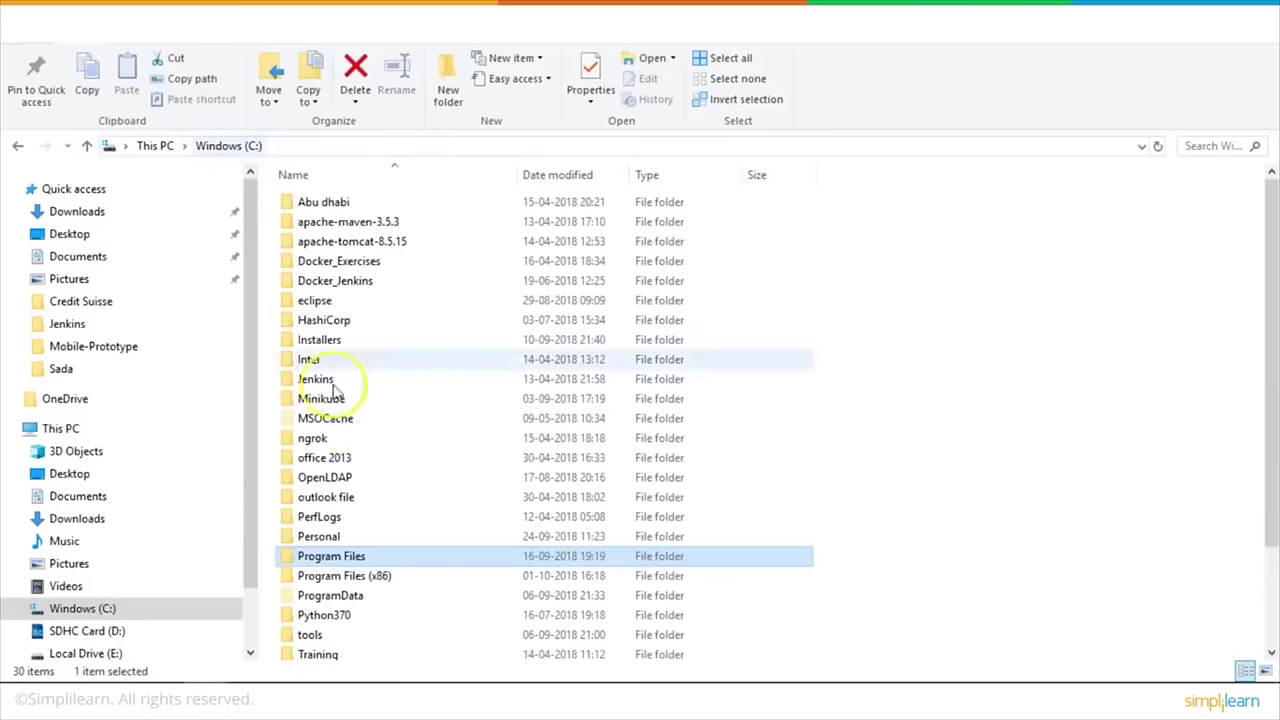
double_click(376, 578)
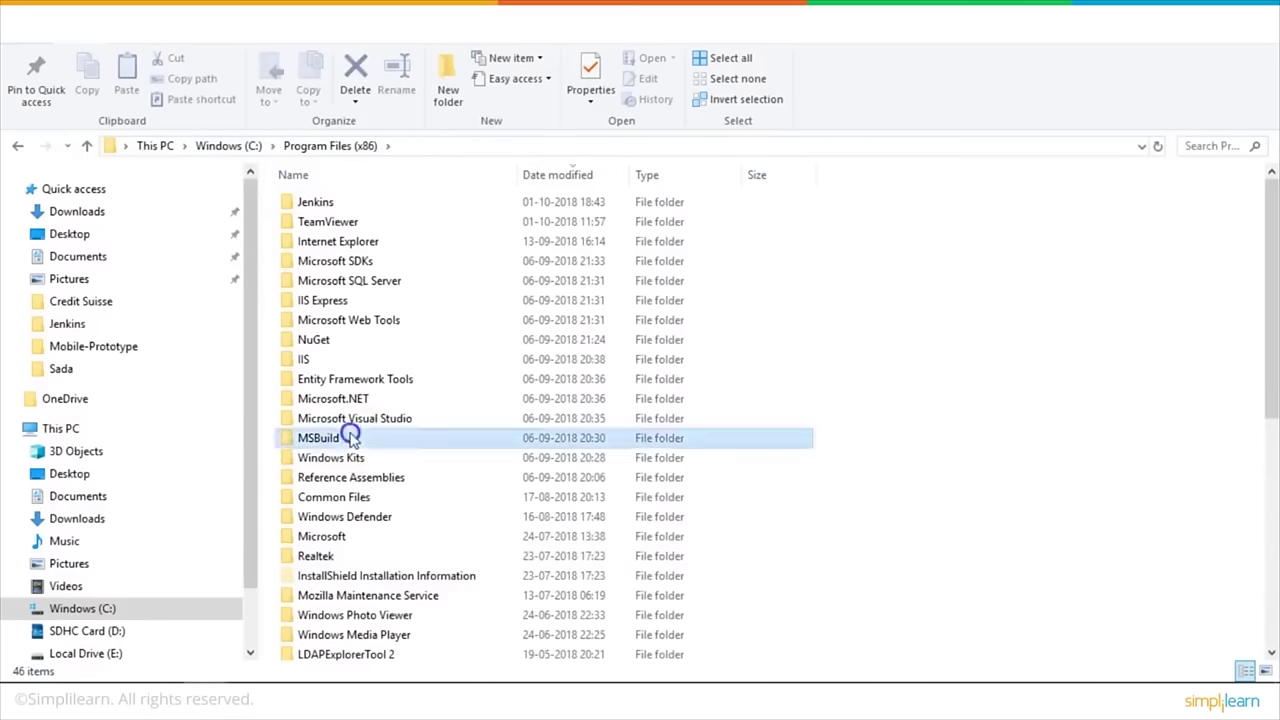
double_click(370, 204)
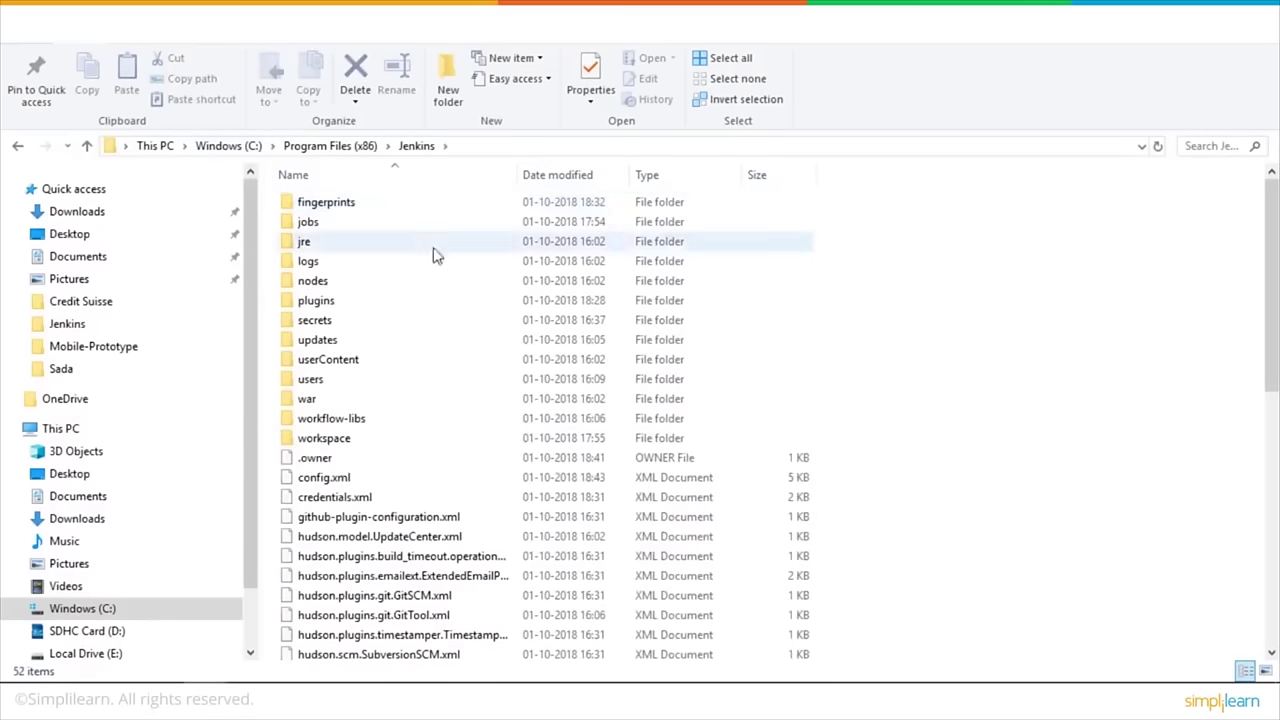
double_click(324, 438)
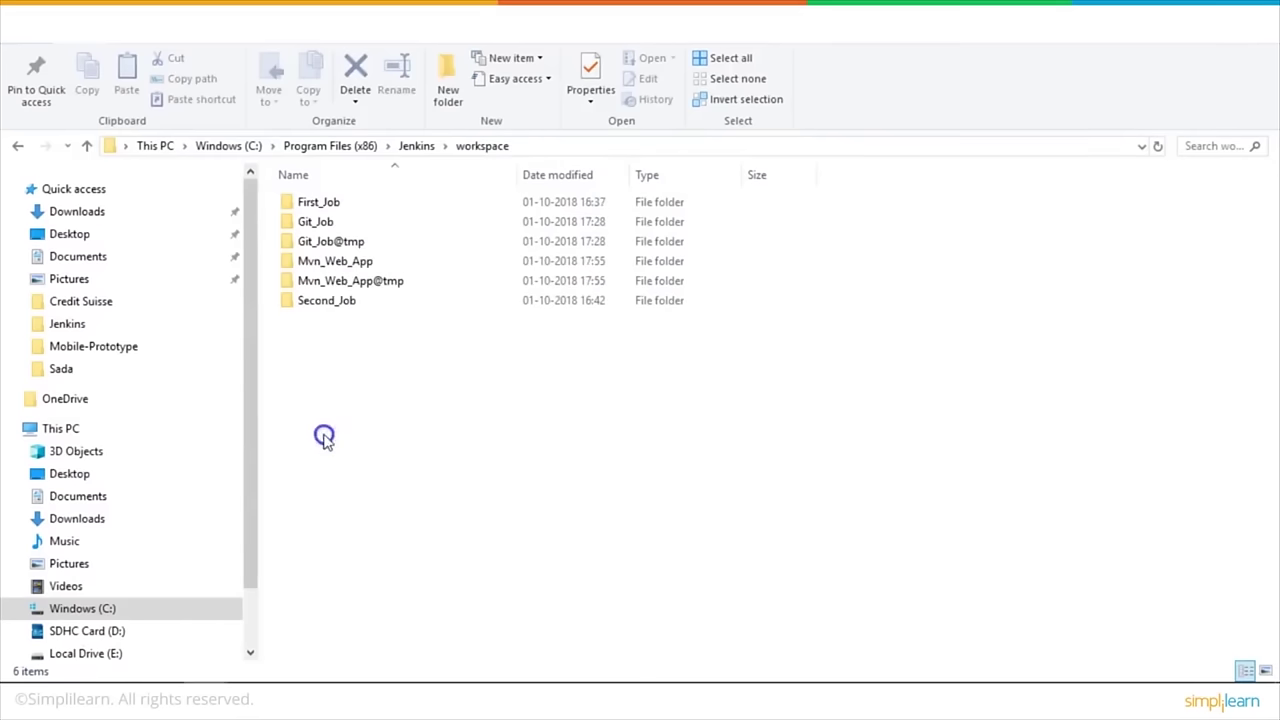
Step: Open the empty jenkinsnode folder on drive E and copy its path E:\jenkinsnode
click(228, 144)
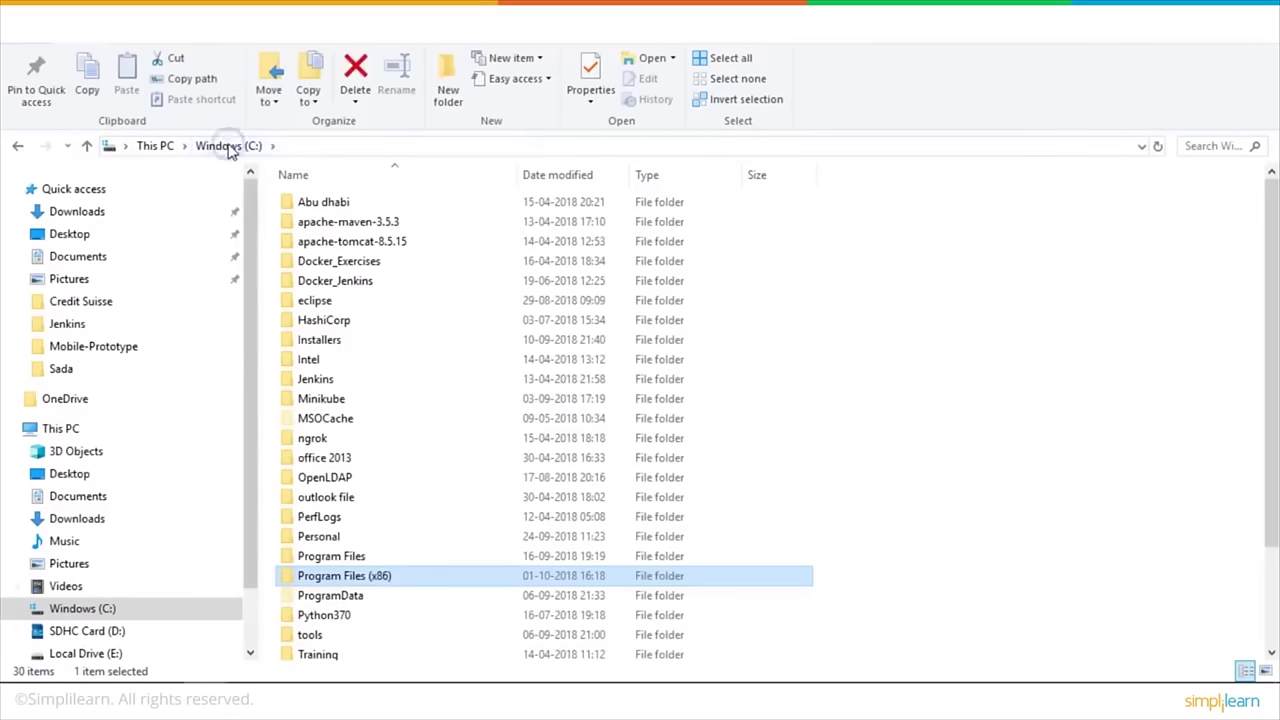
scroll(240, 600, down, 2)
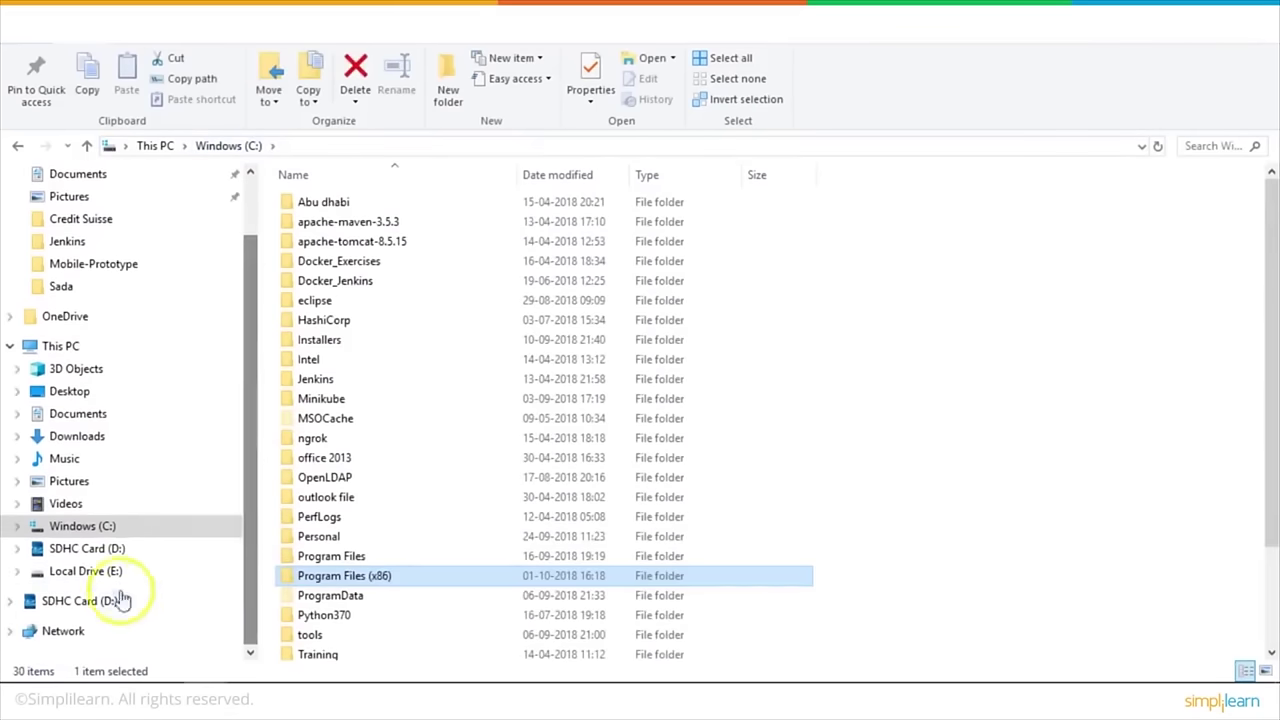
click(90, 575)
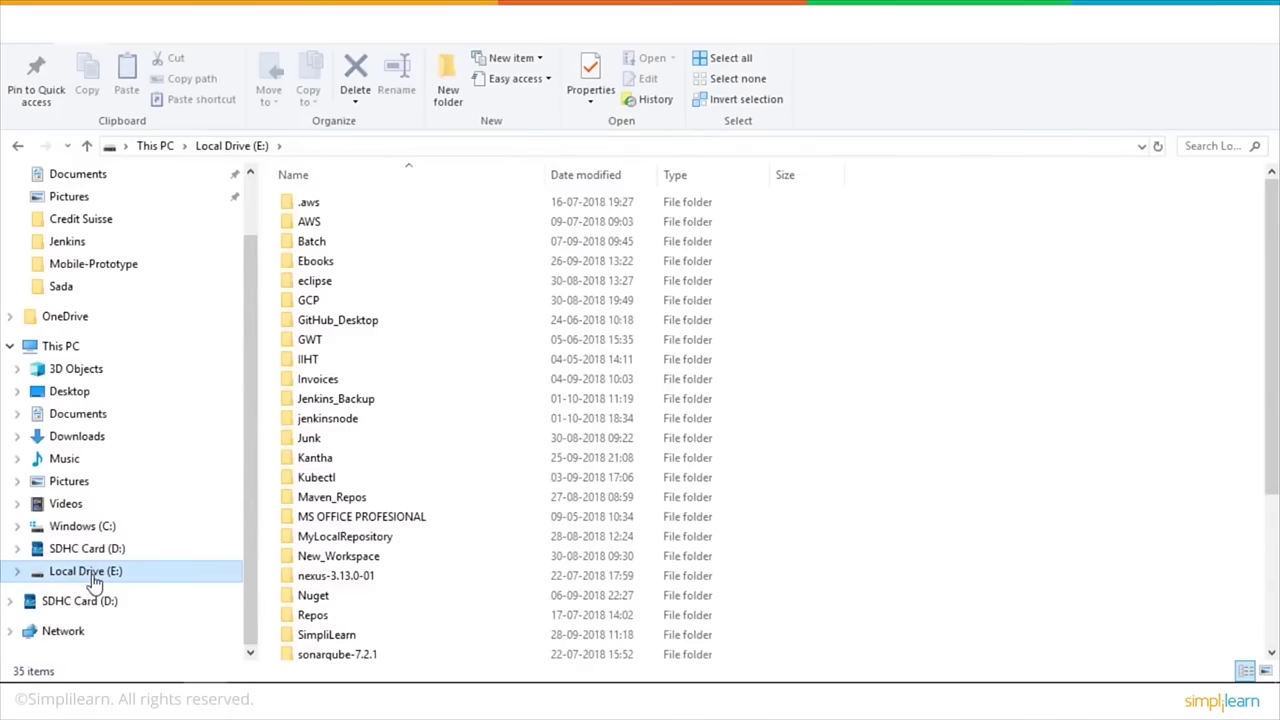
double_click(350, 418)
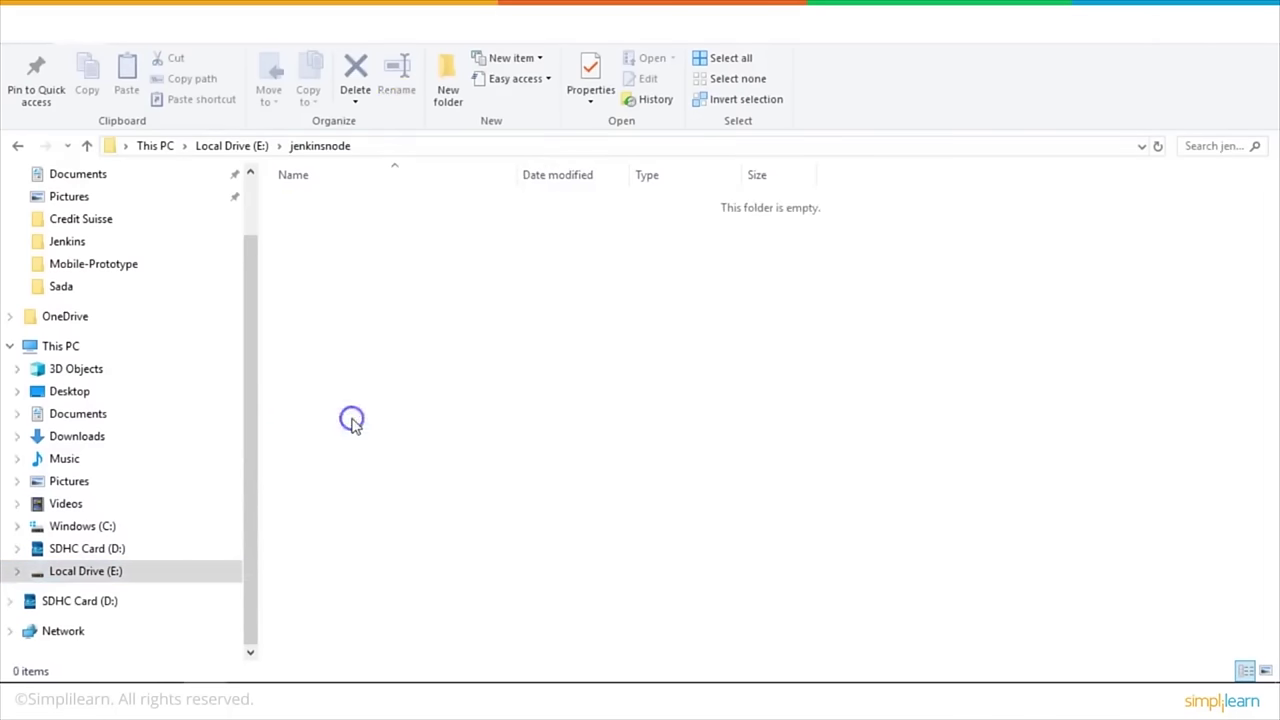
click(405, 148)
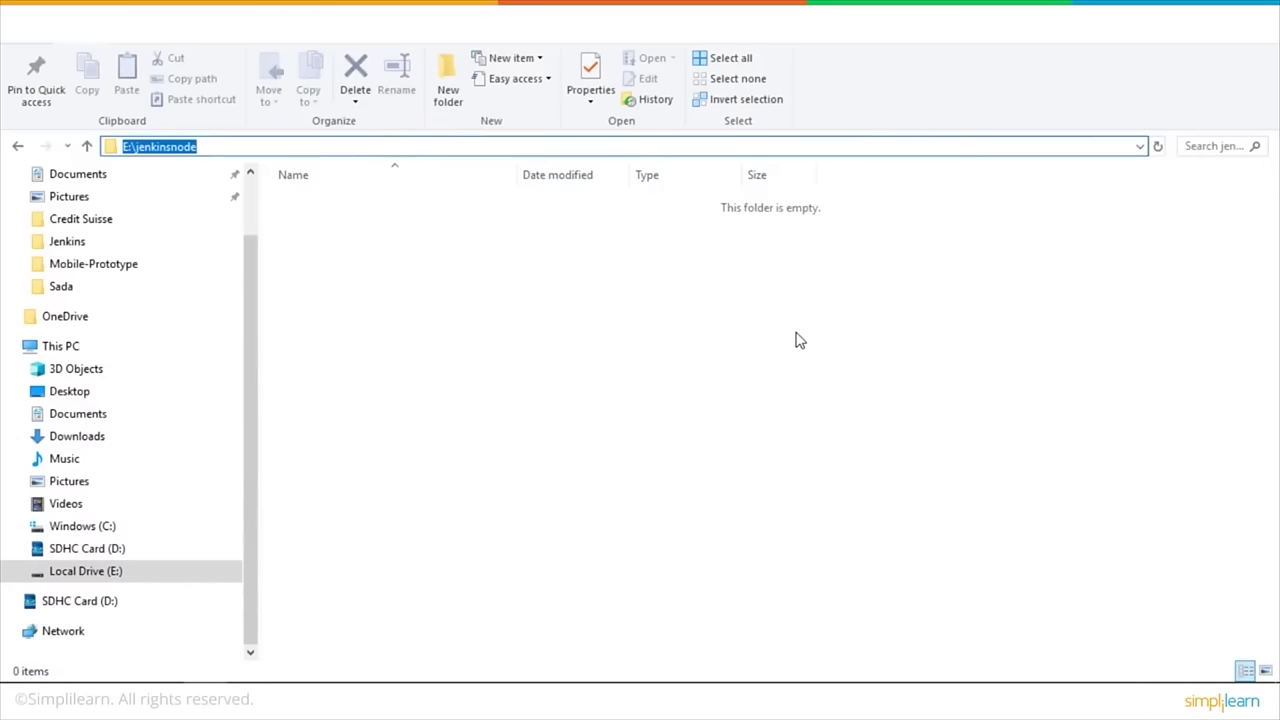
click(1053, 75)
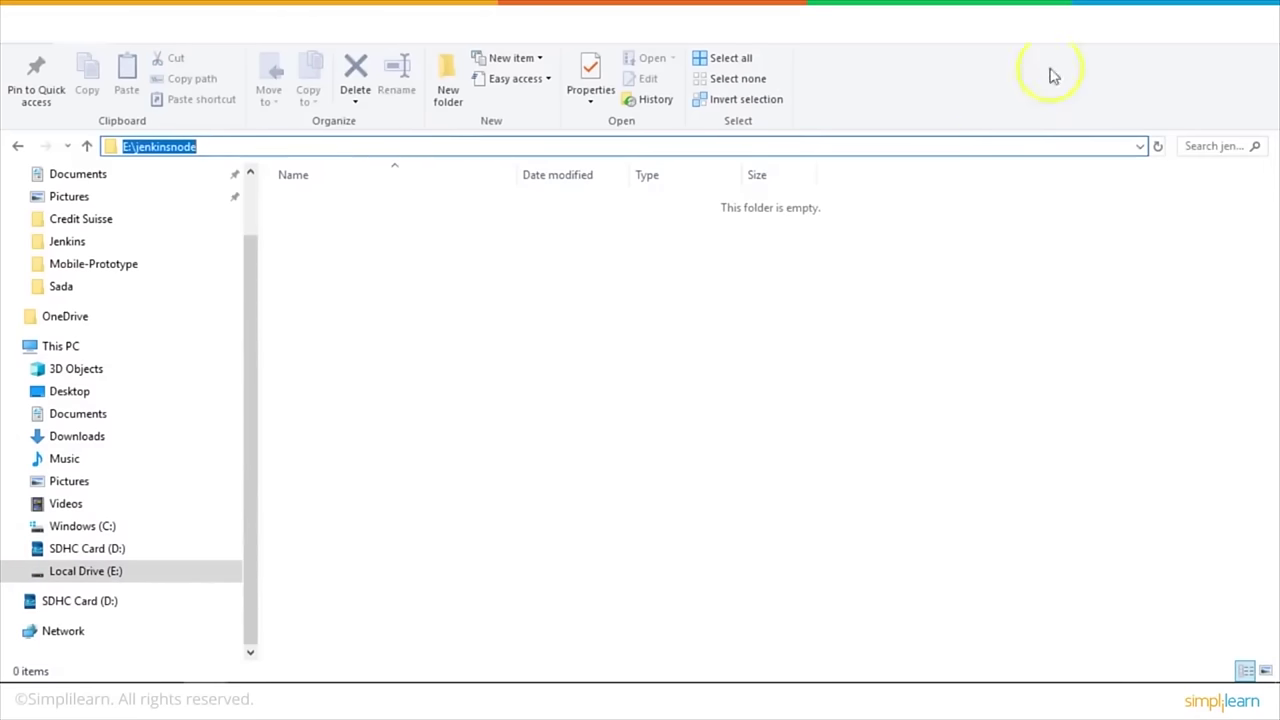
click(266, 142)
drag(266, 143, 74, 150)
key(ctrl+c)
click(1266, 50)
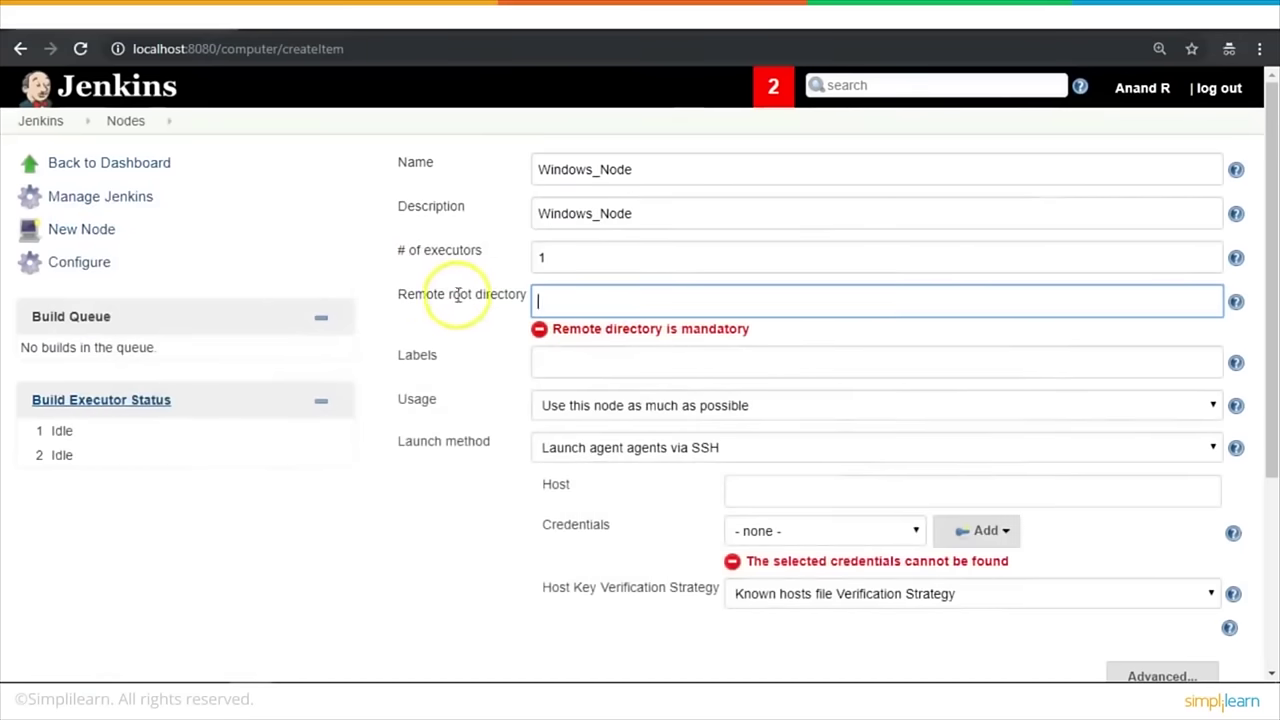
Step: Set the remote root directory to E:\jenkinsnode and the label to Windows_Node
key(ctrl+v)
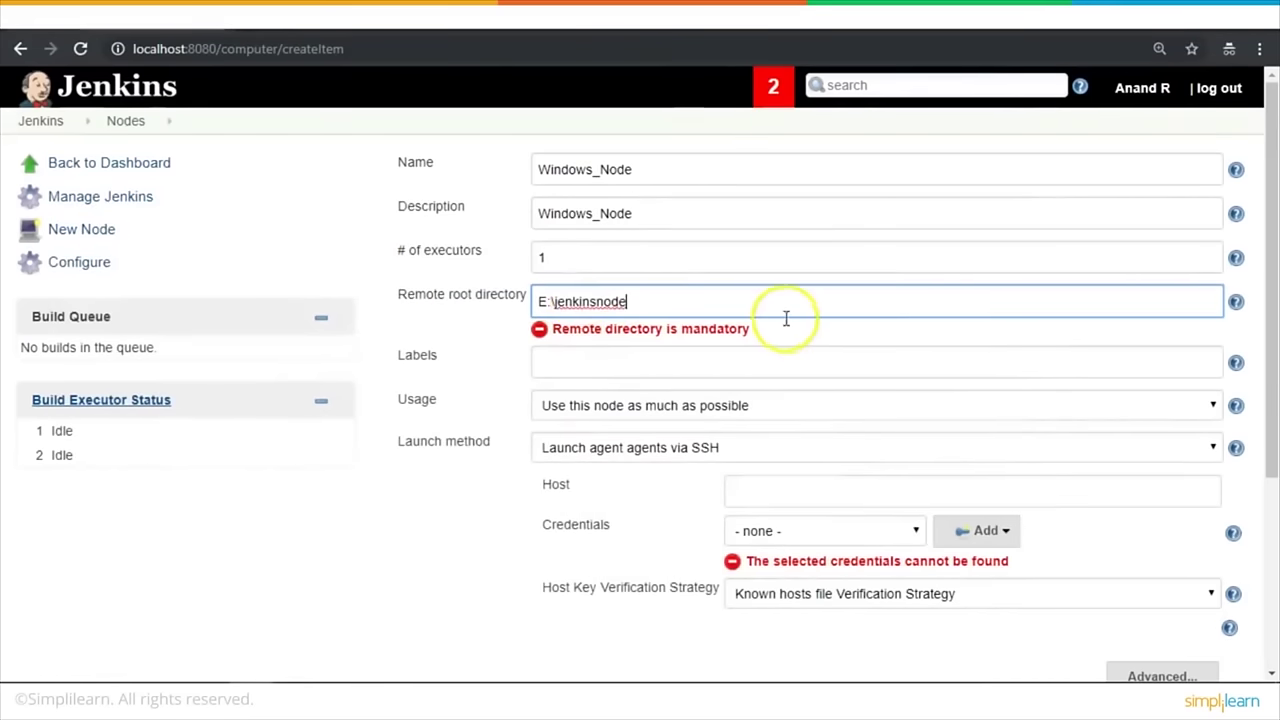
click(652, 360)
double_click(620, 213)
key(ctrl+c)
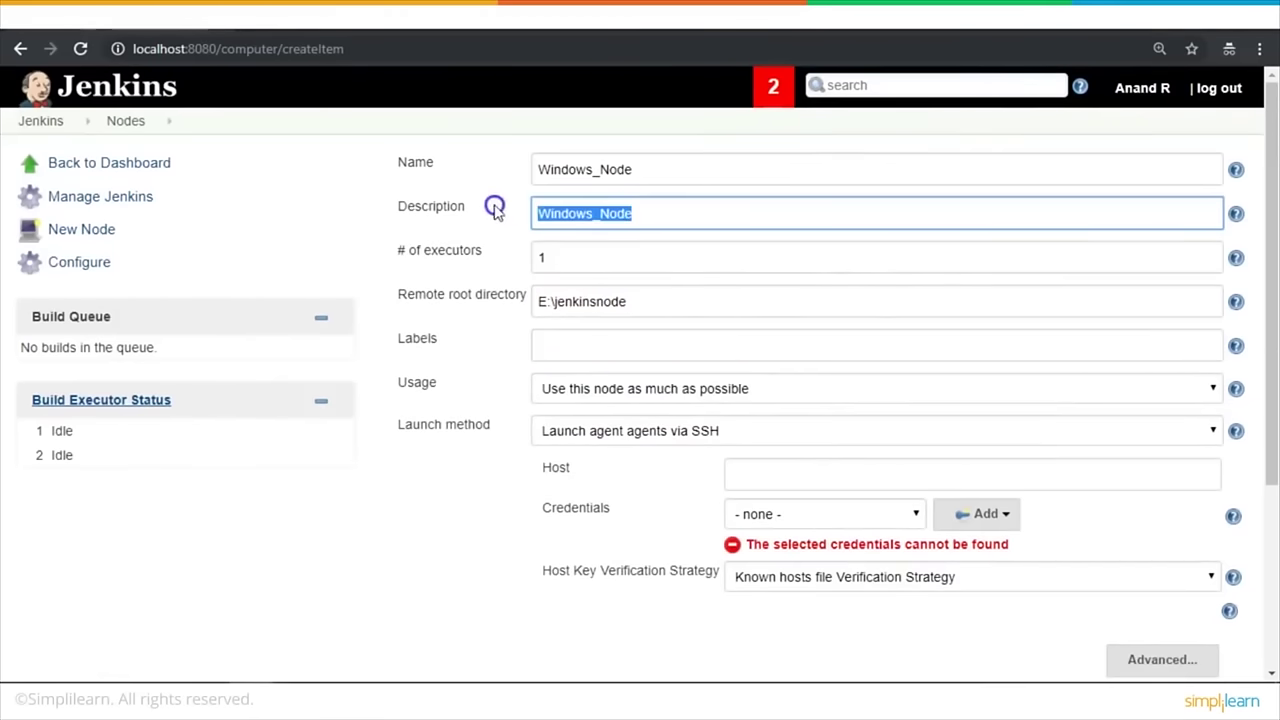
click(562, 342)
key(ctrl+v)
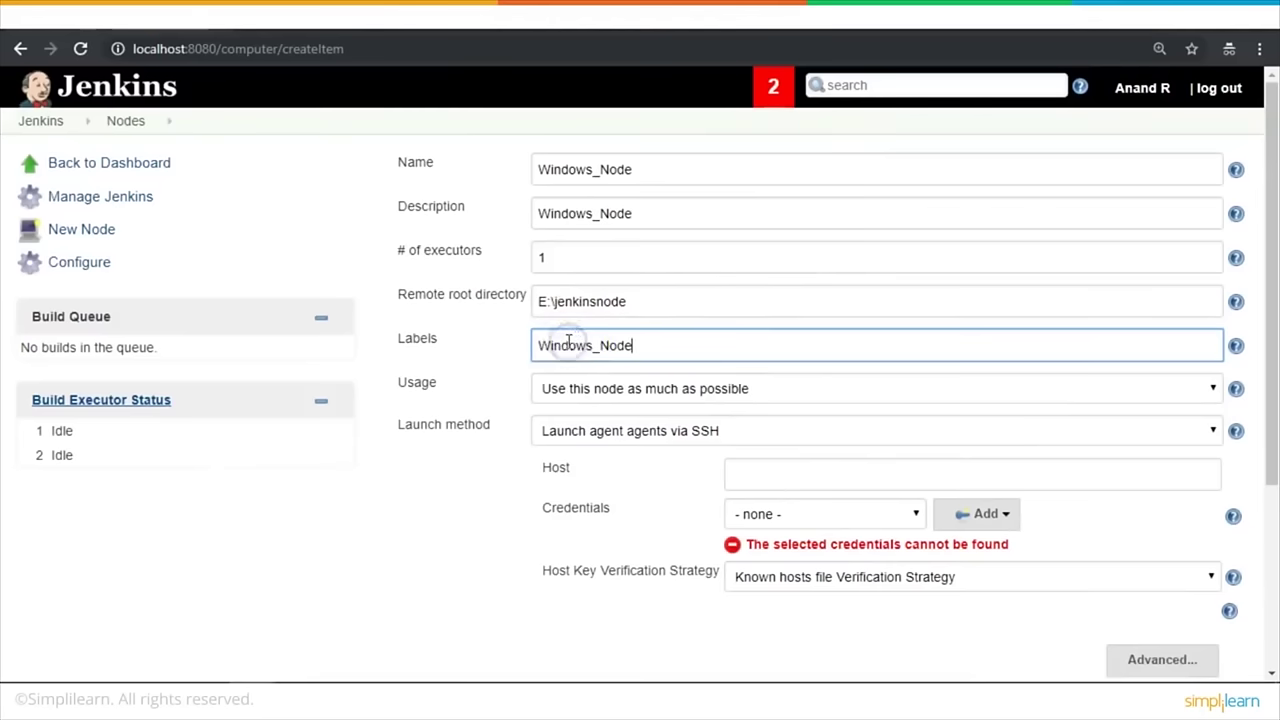
Step: Set Usage to 'Only build jobs with label expressions matching this node'
scroll(720, 354, down, 1)
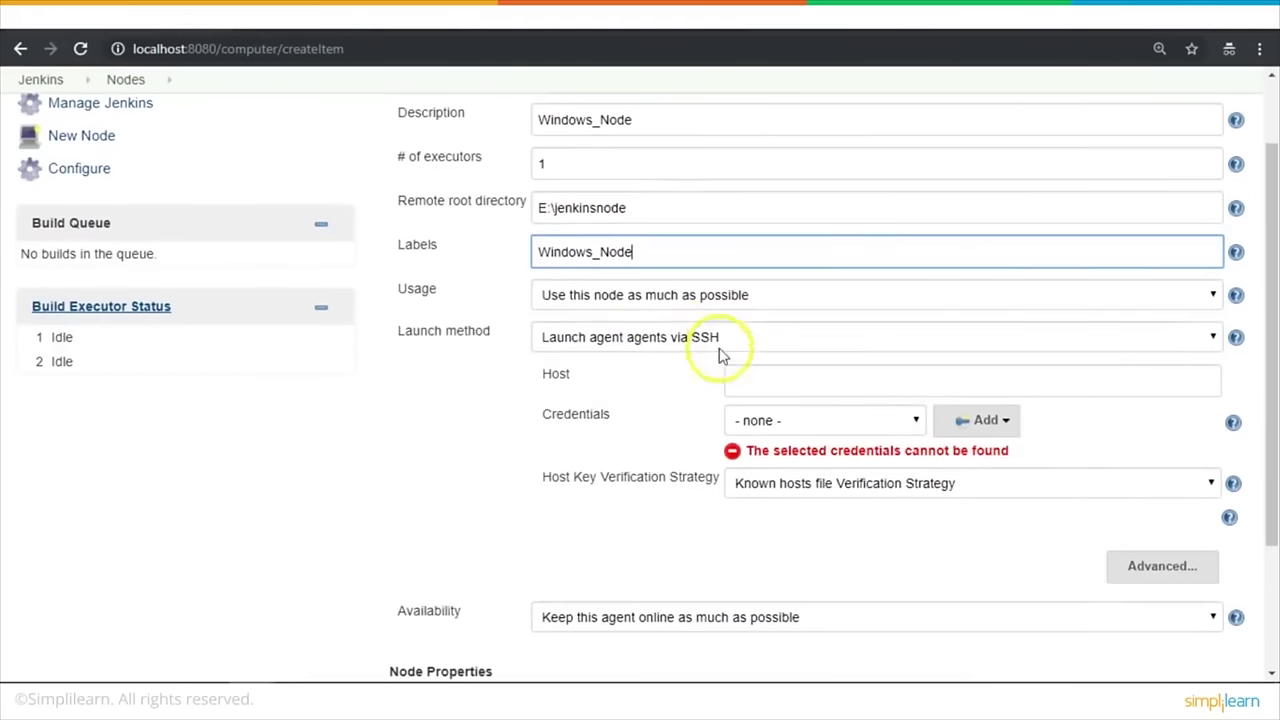
click(664, 295)
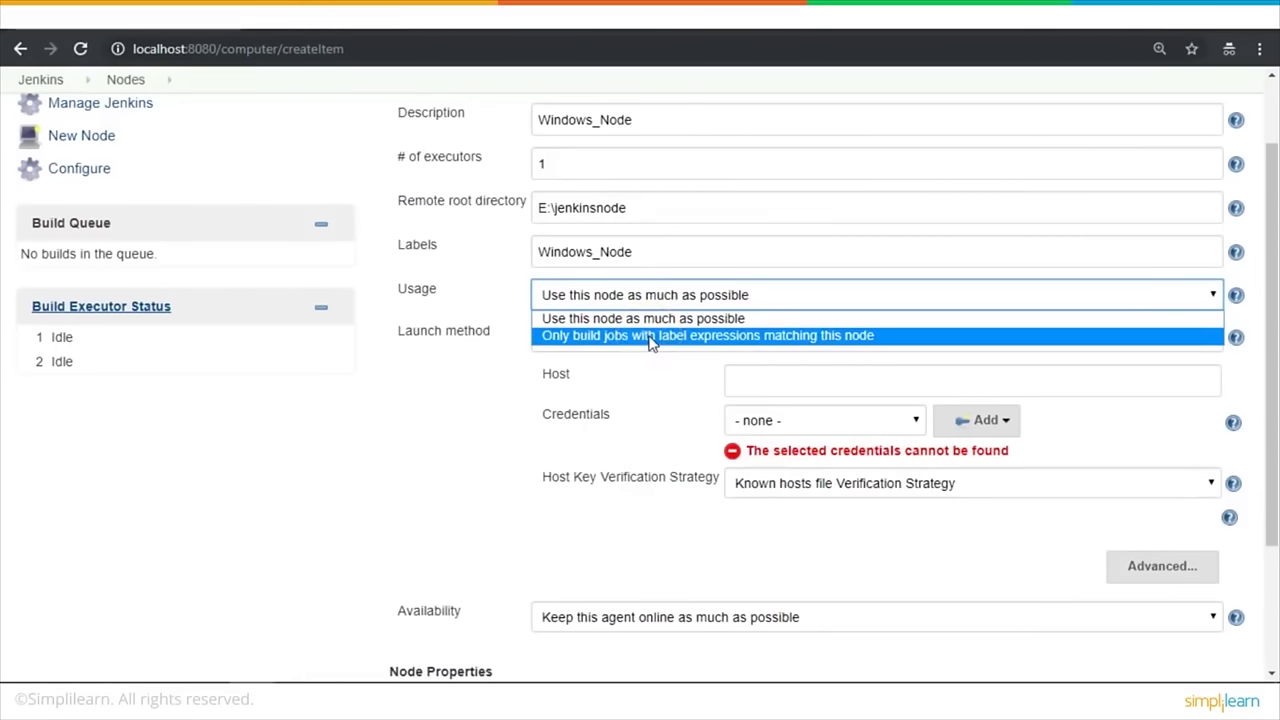
click(650, 337)
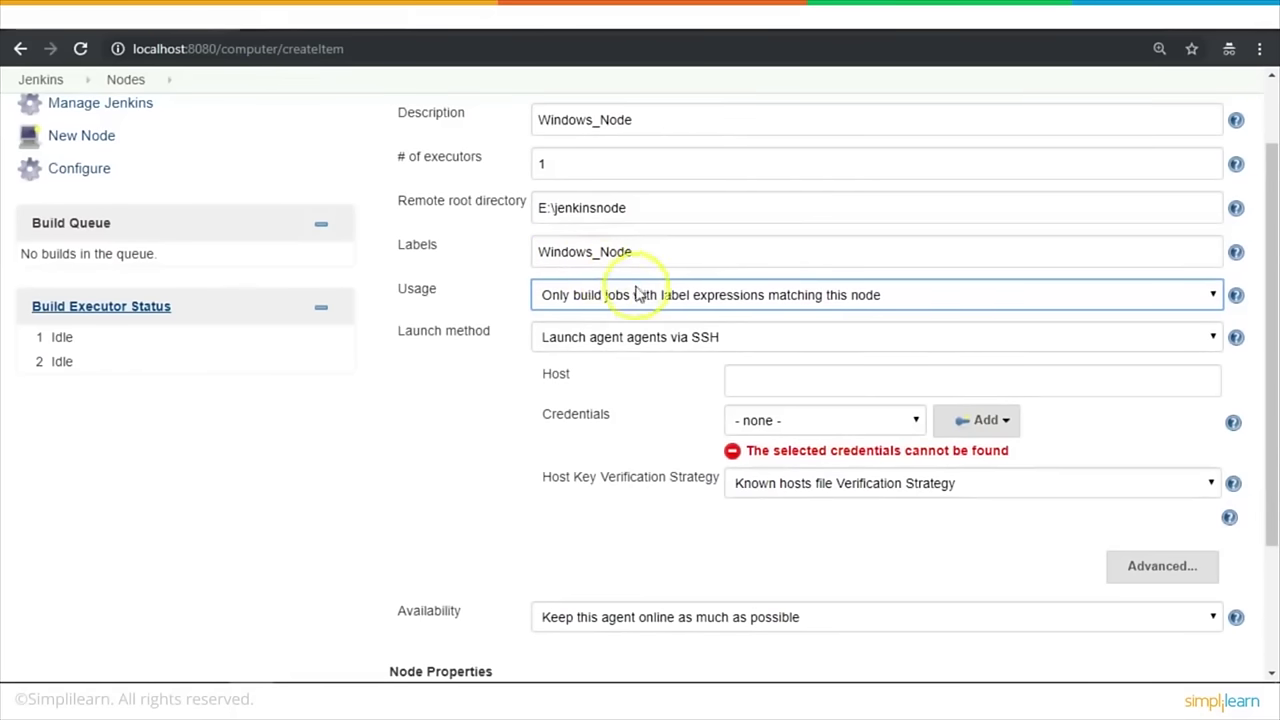
click(554, 250)
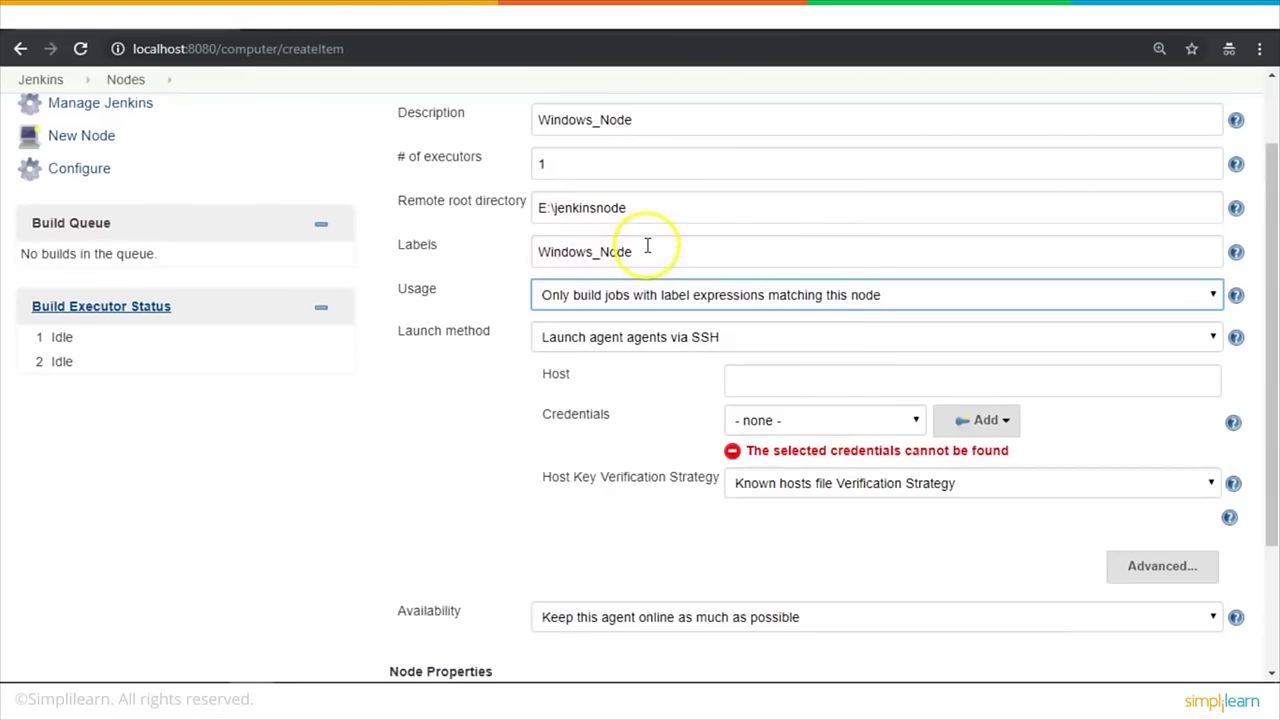
drag(643, 250, 486, 252)
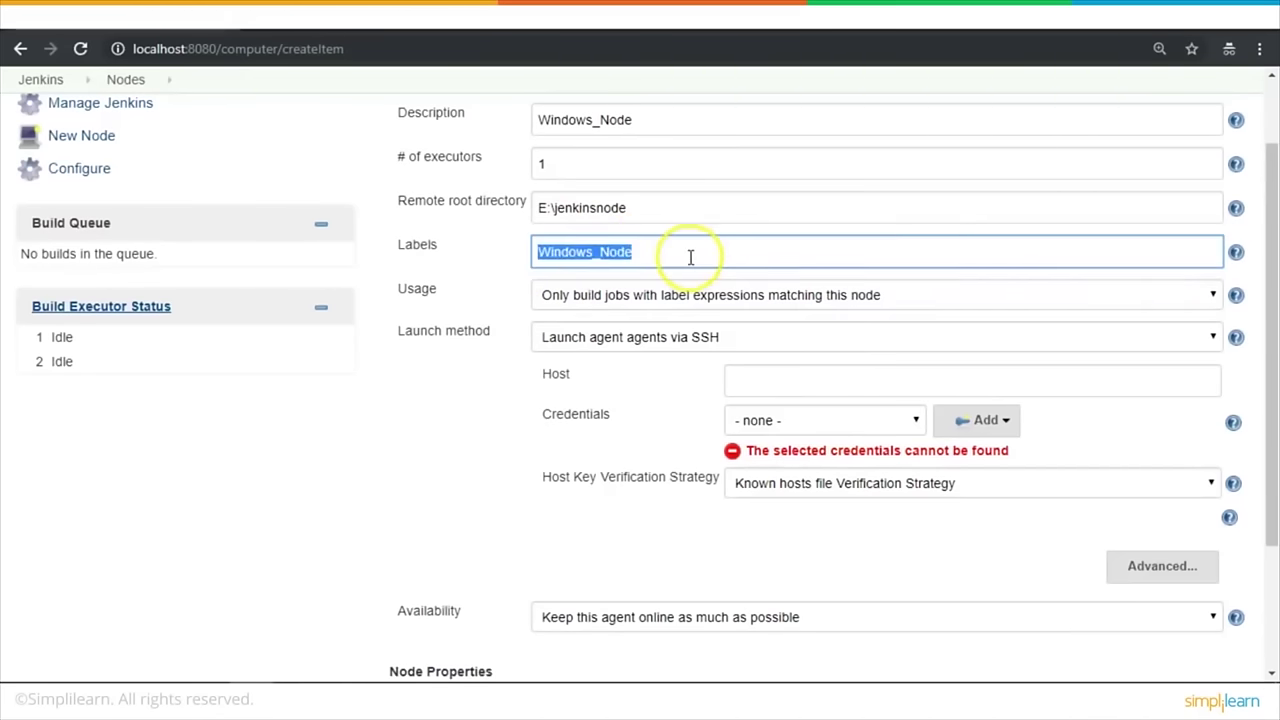
Step: Set launch method to Java Web Start, availability to keep online as much as possible, and save
click(667, 337)
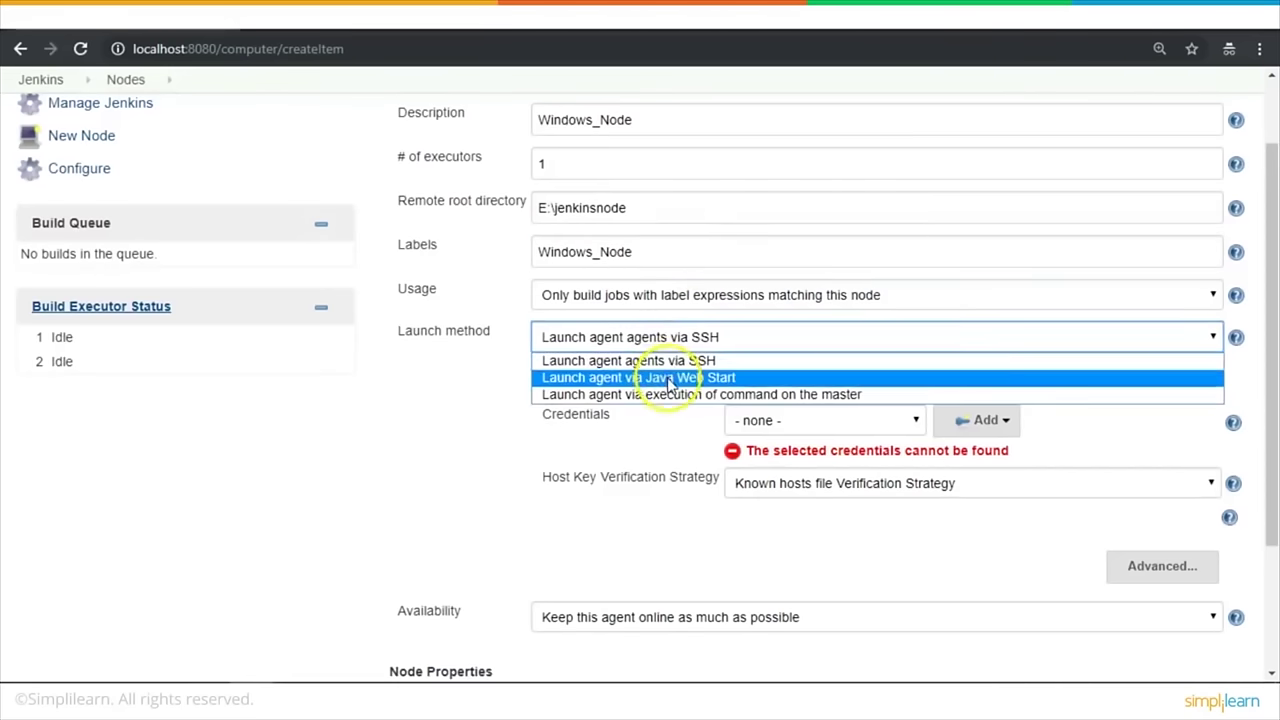
click(666, 377)
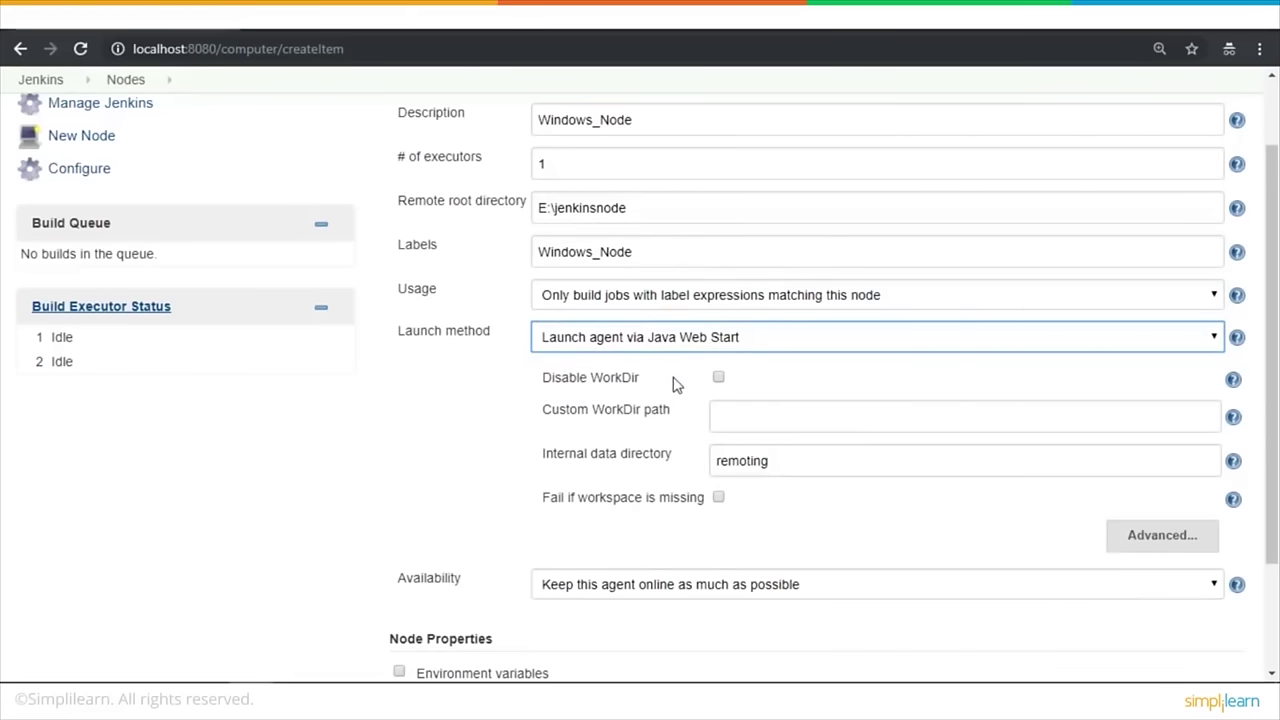
scroll(607, 400, down, 1)
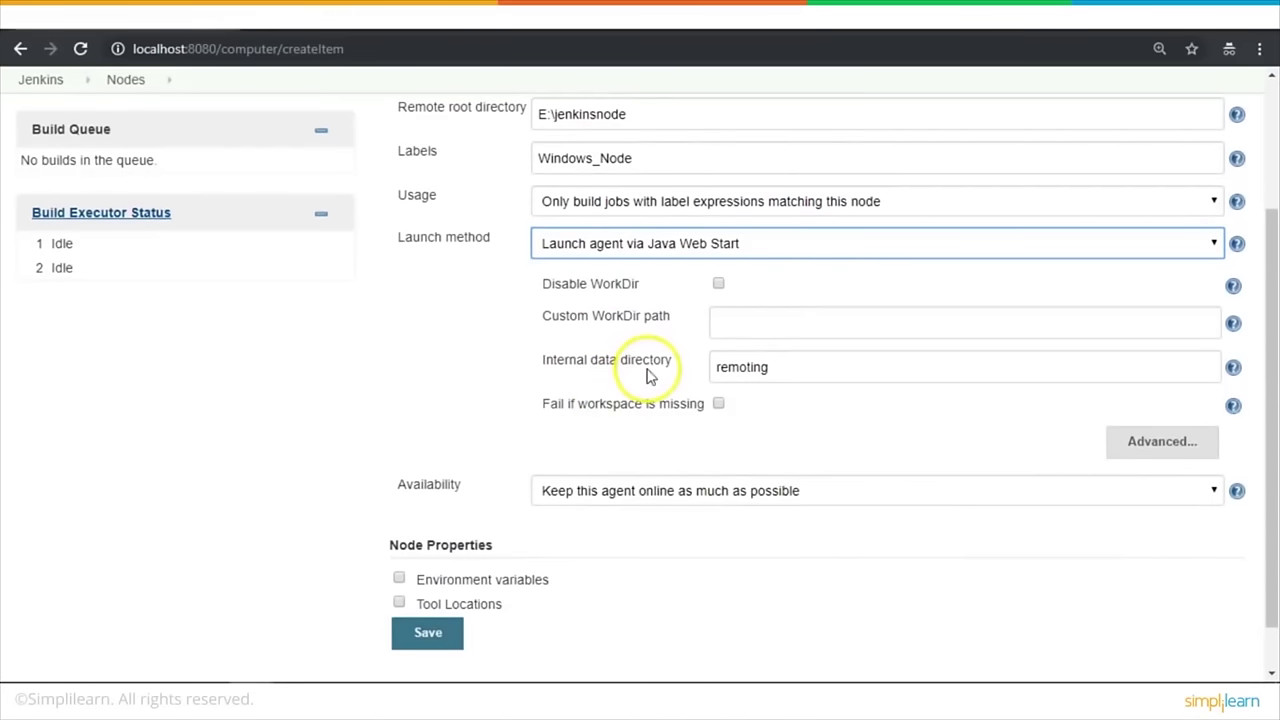
scroll(757, 414, down, 1)
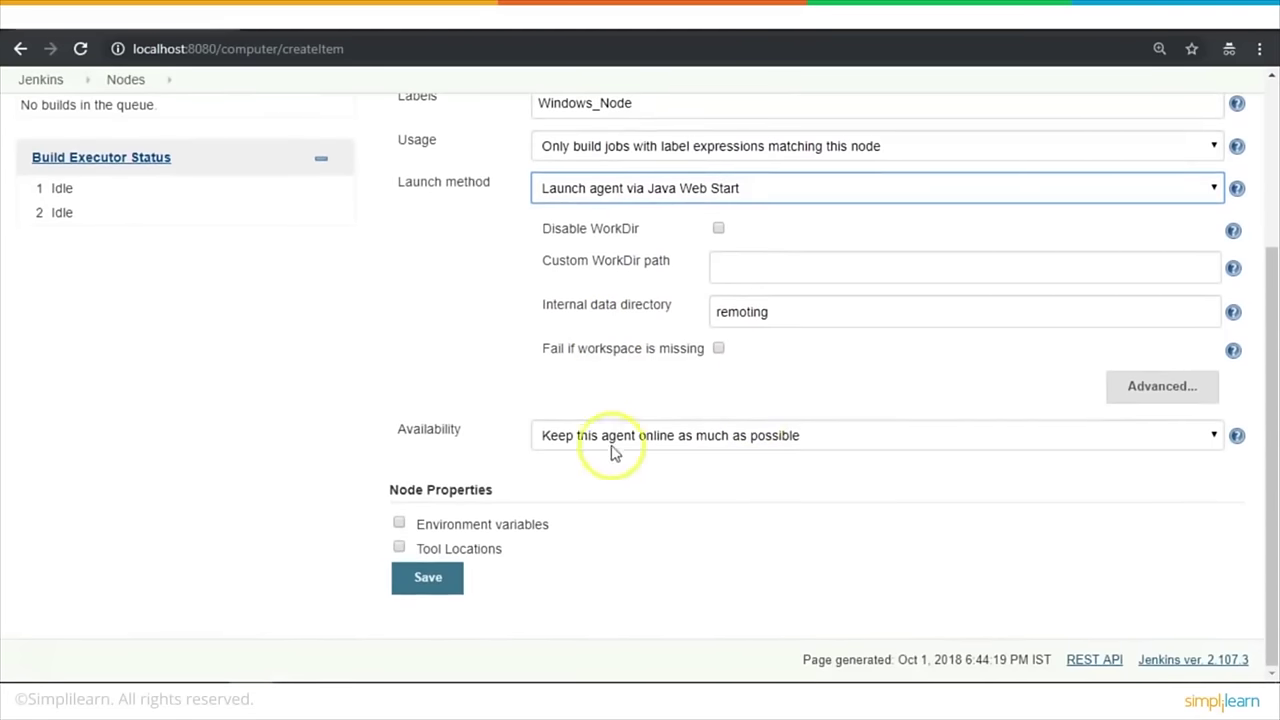
click(686, 440)
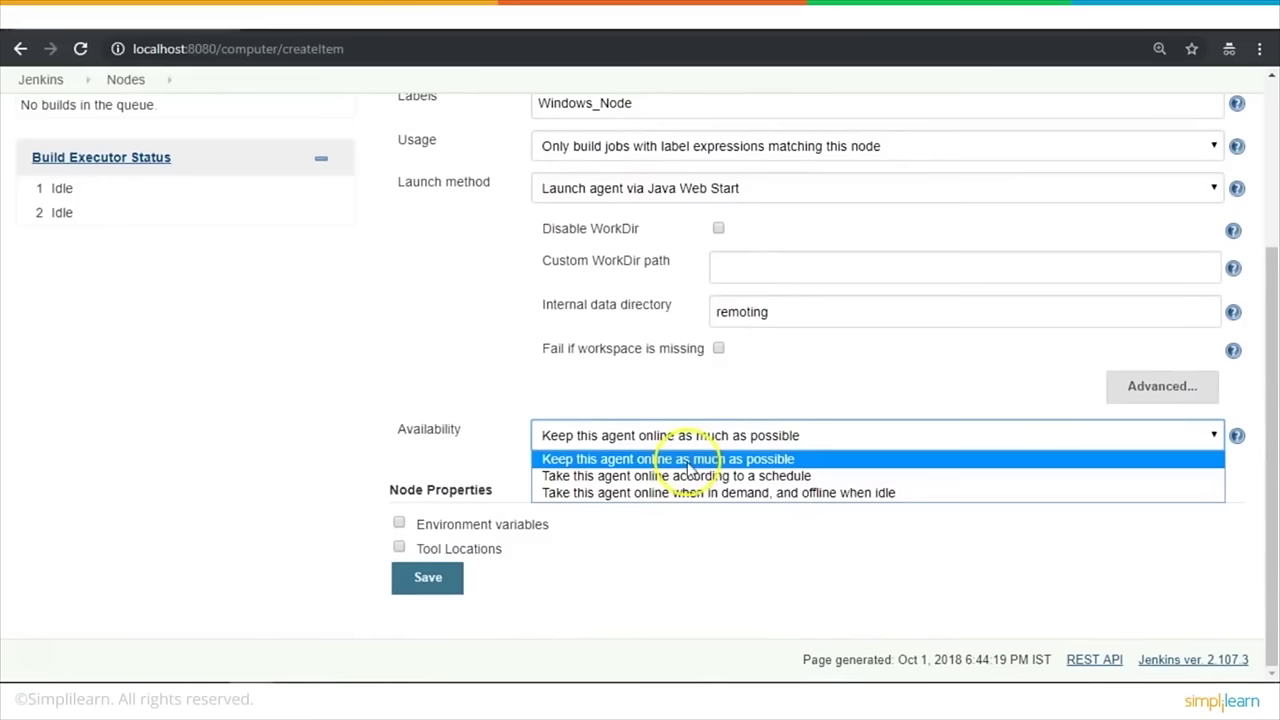
click(687, 462)
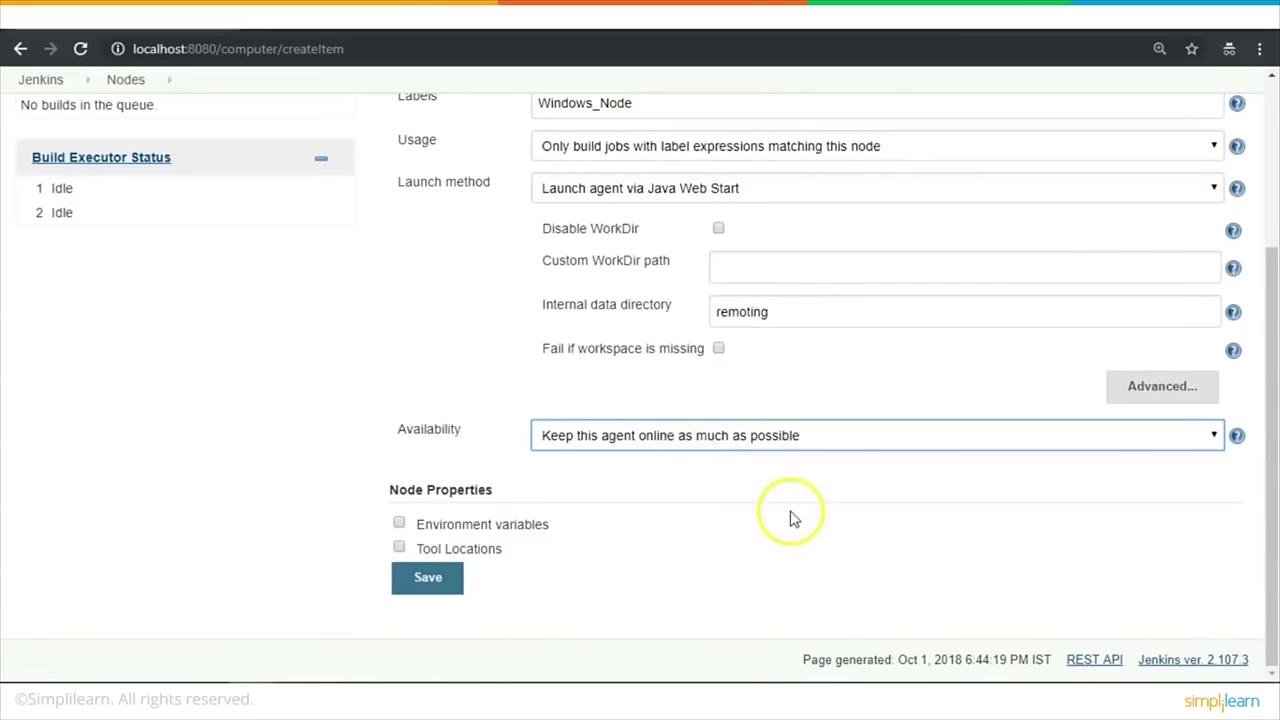
click(434, 581)
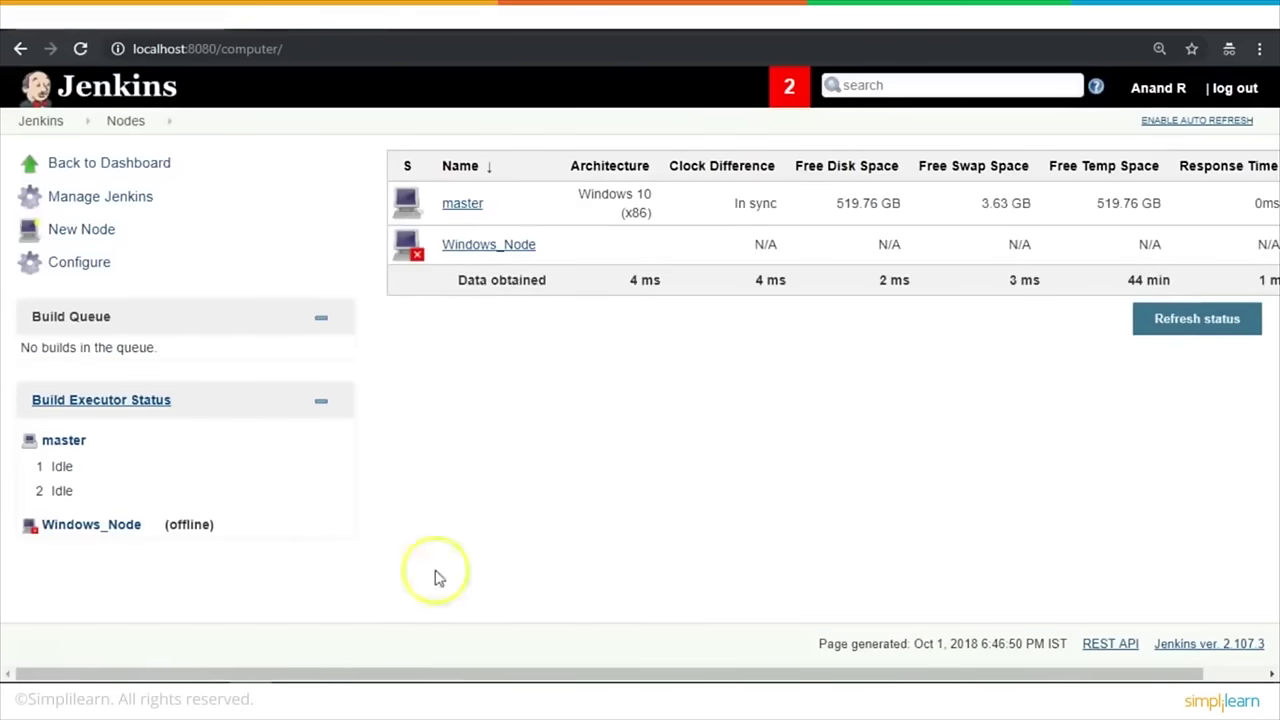
Step: Open the Windows_Node agent page and copy its full java -jar agent.jar launch command
click(543, 247)
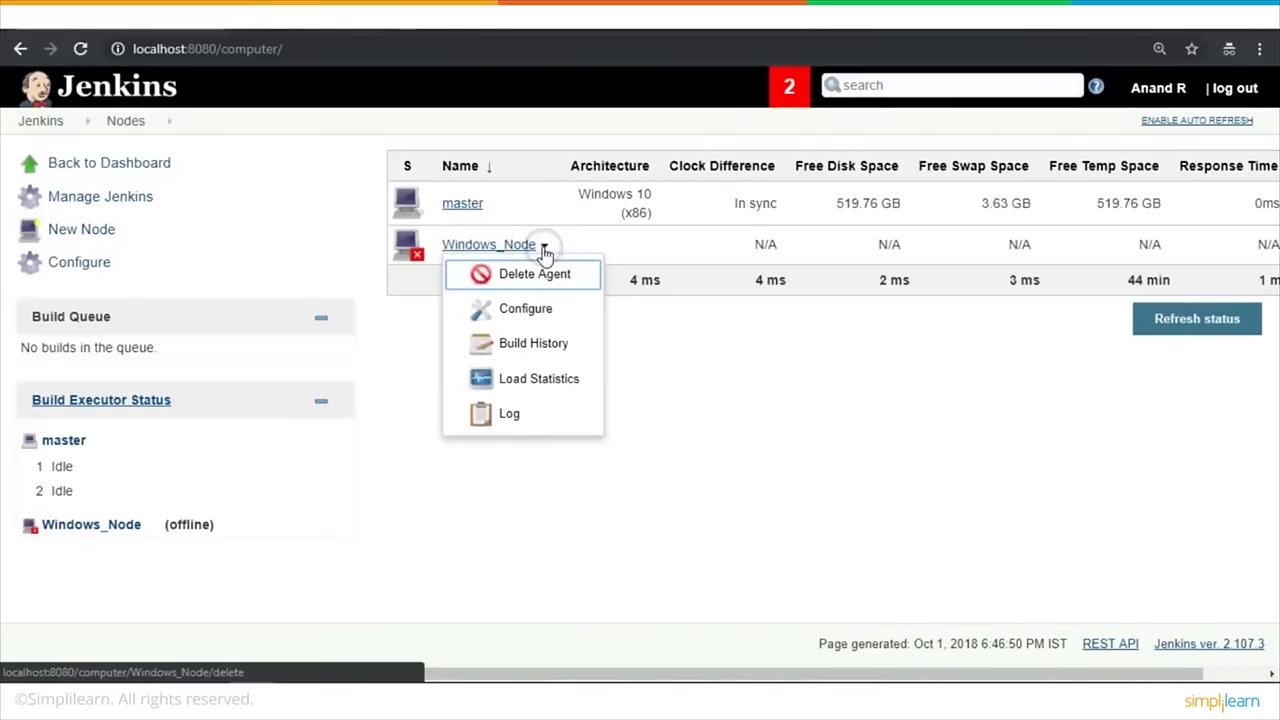
click(493, 252)
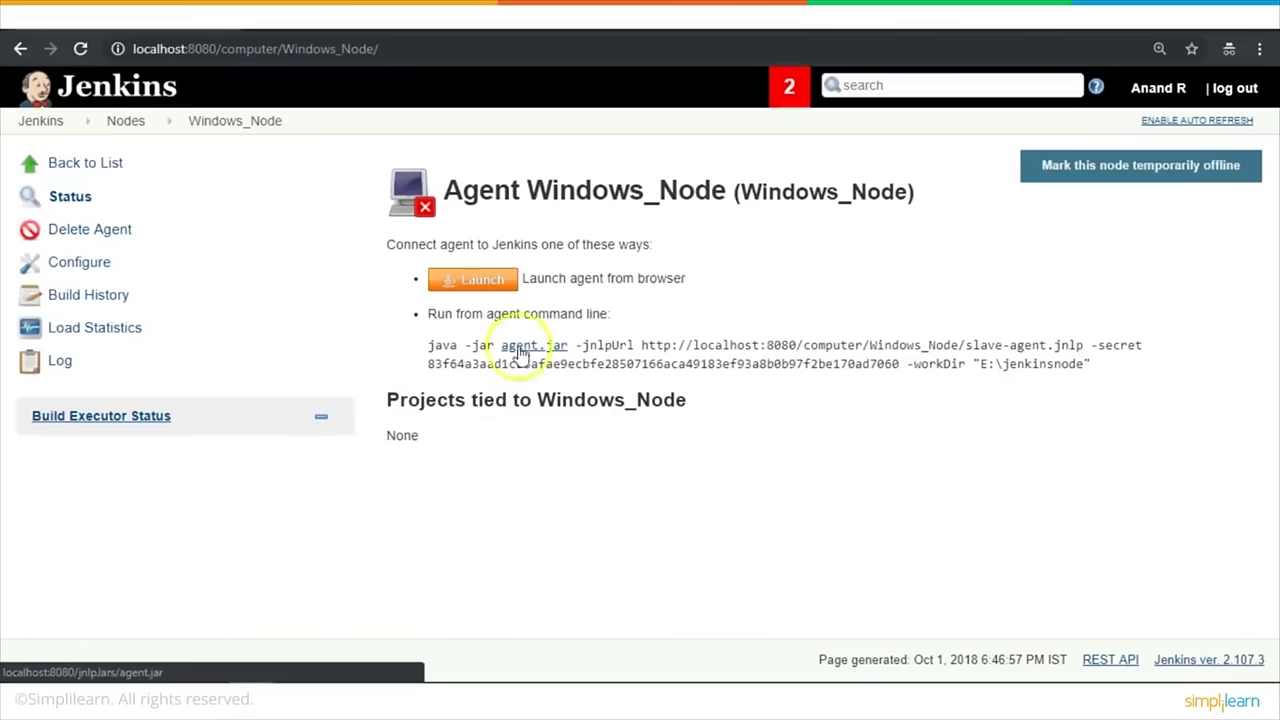
double_click(751, 366)
click(853, 408)
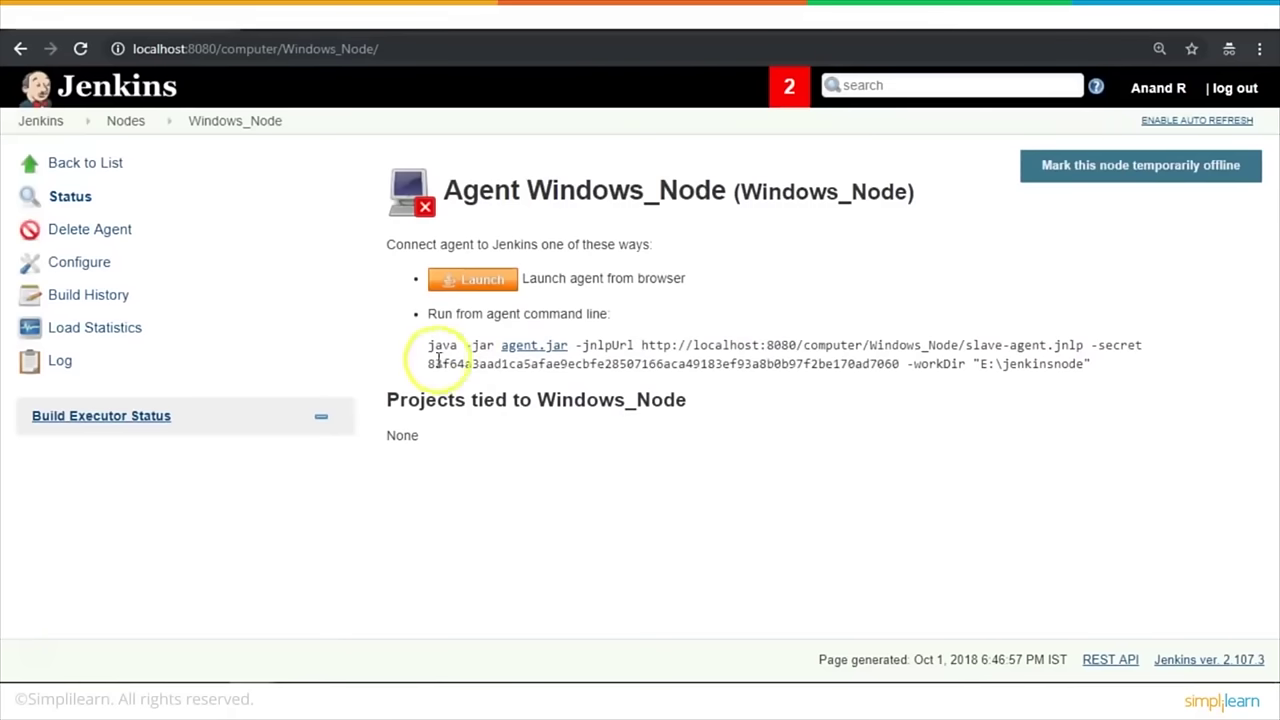
drag(843, 336, 1098, 370)
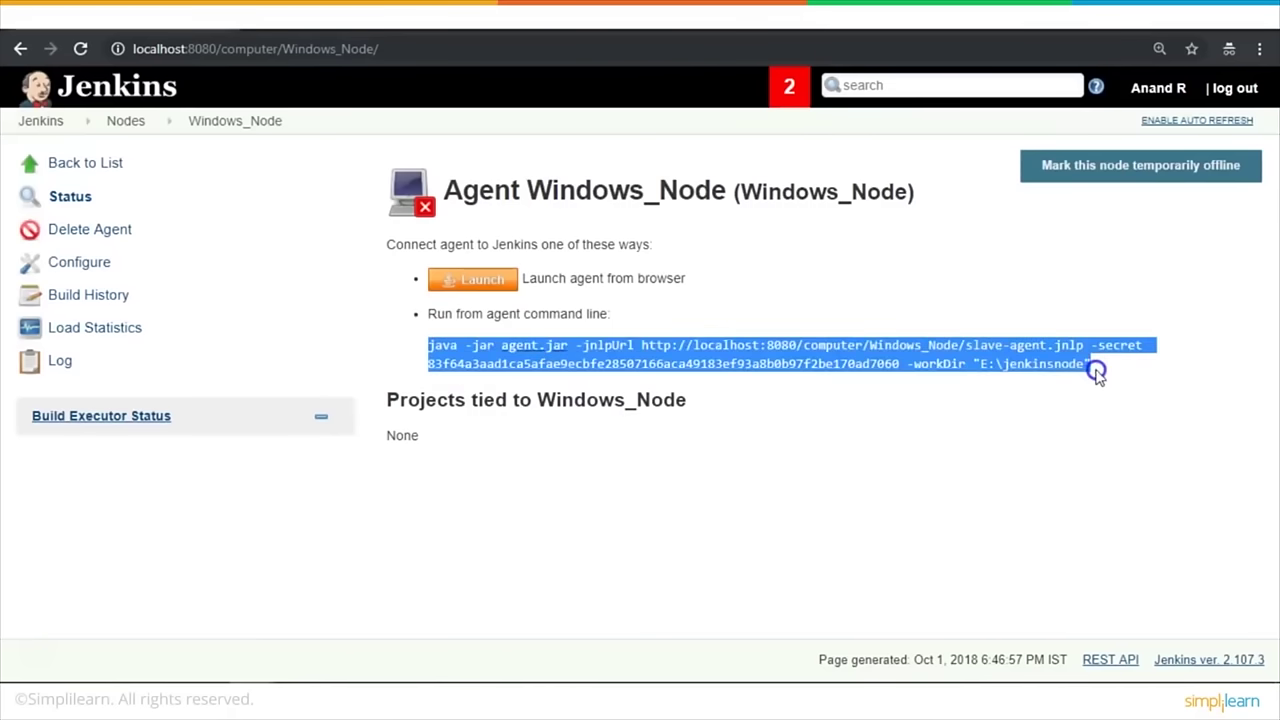
click(116, 692)
Step: Paste the agent launch command into a new Notepad++ document
text(note)
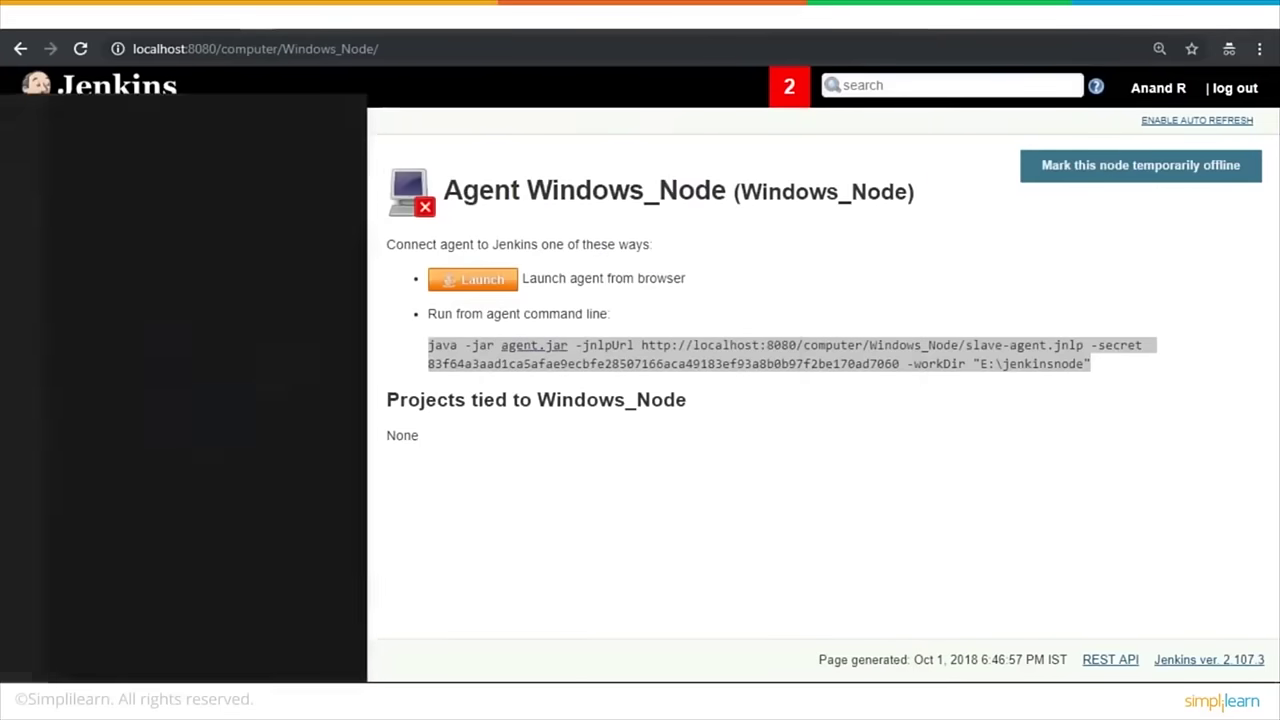
text(pa)
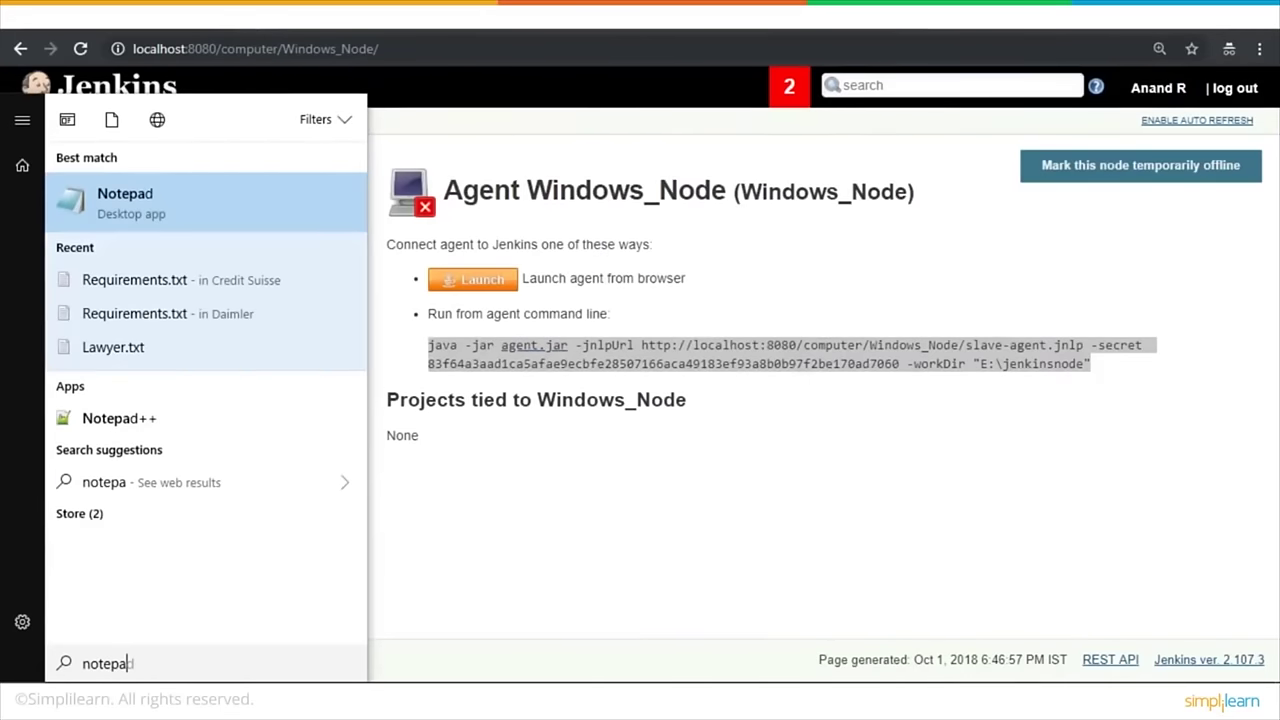
click(118, 418)
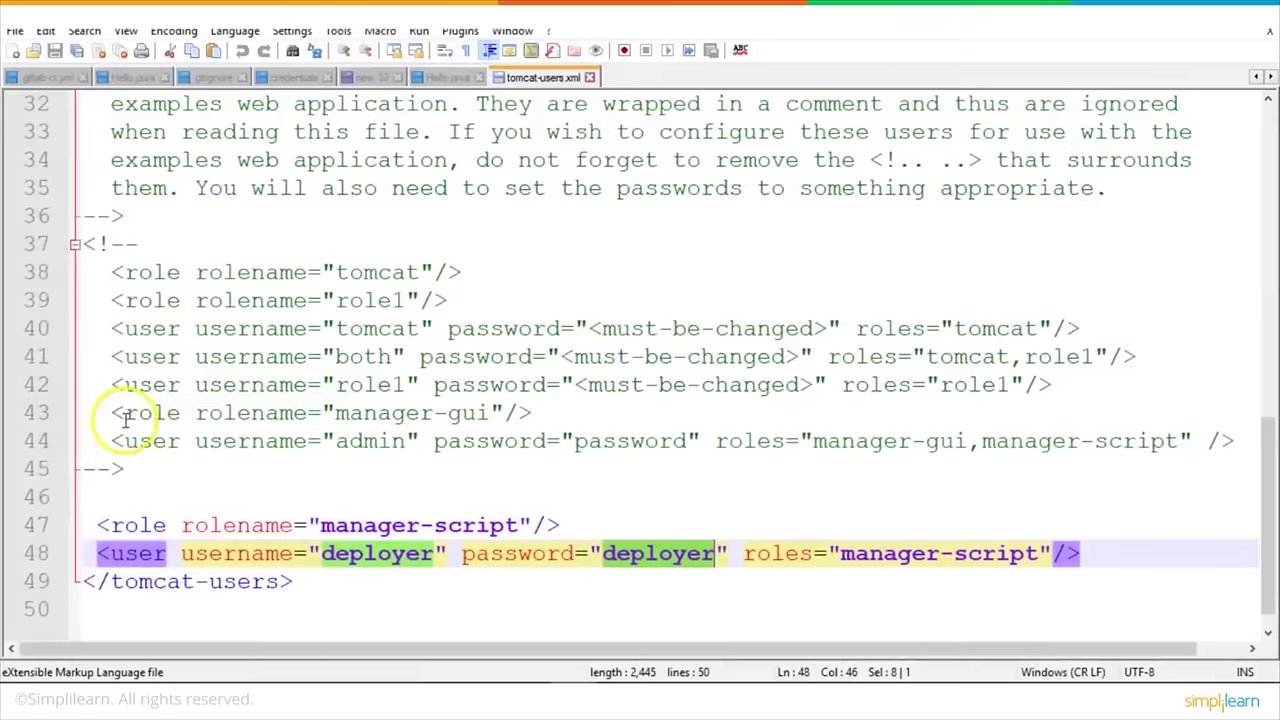
key(ctrl+n)
key(ctrl+v)
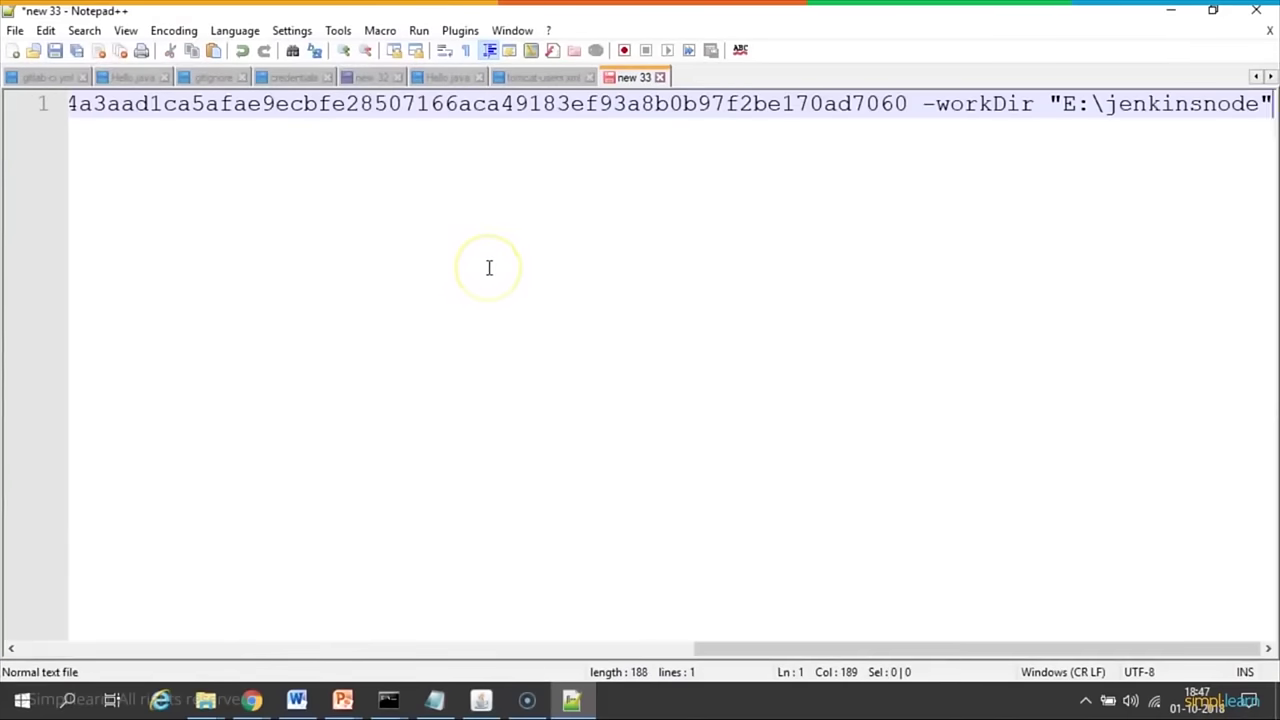
click(1171, 10)
Step: Download and keep agent.jar, then show it in the Downloads folder
click(953, 458)
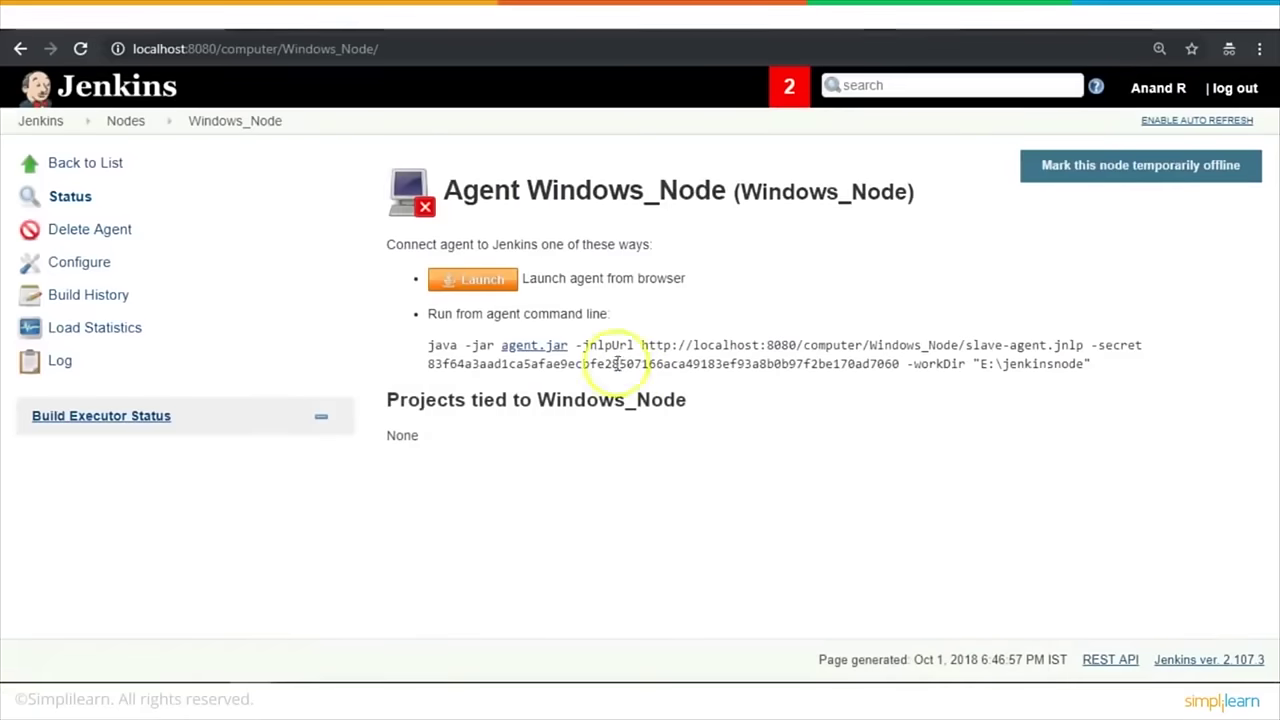
click(537, 350)
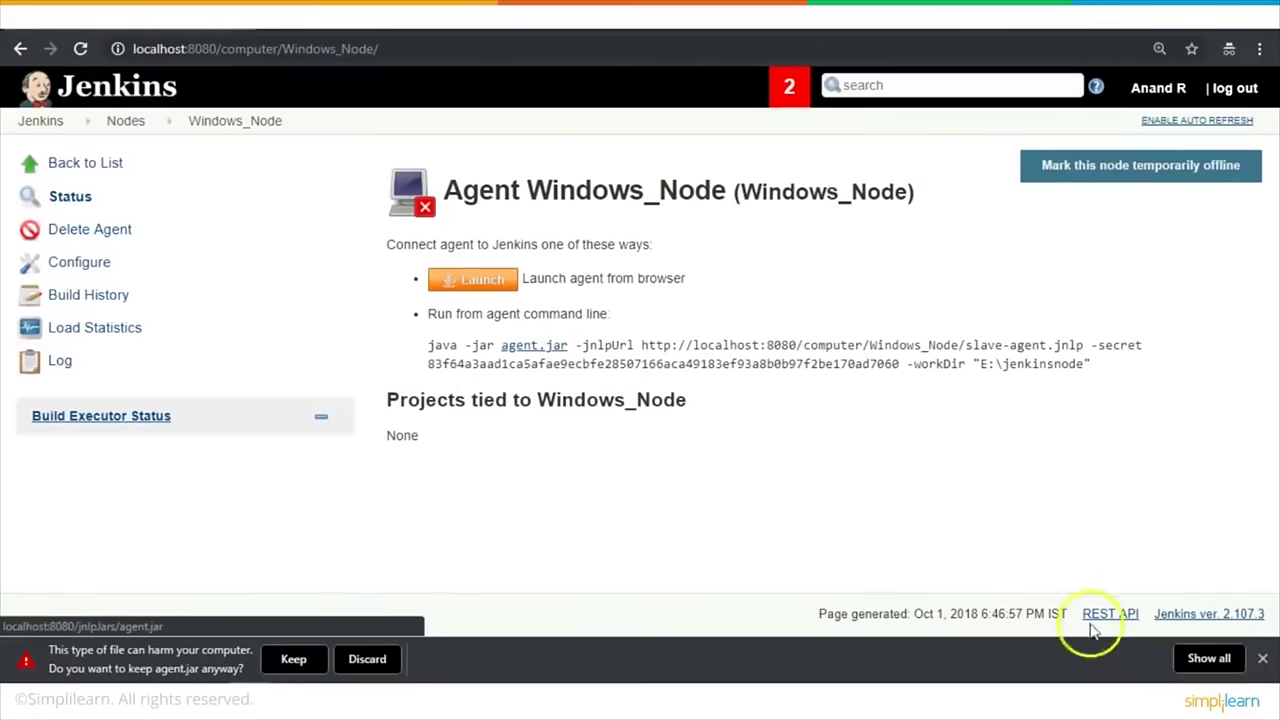
click(295, 660)
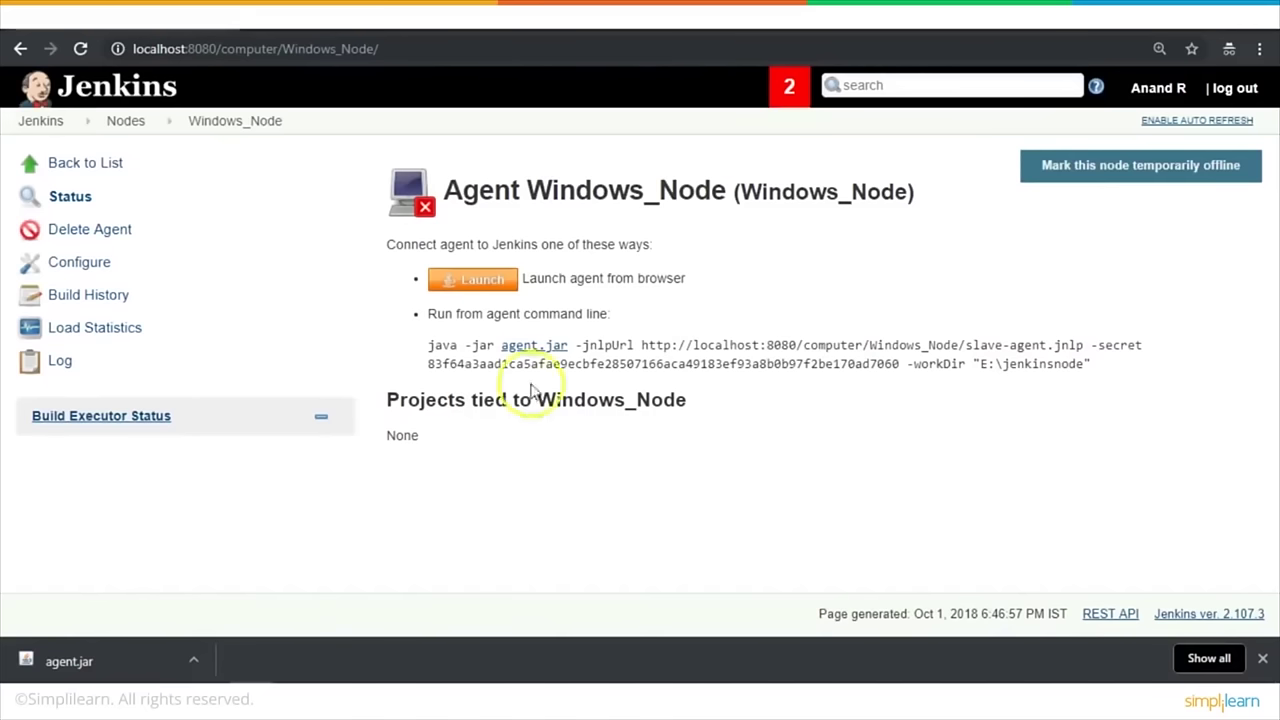
click(1205, 659)
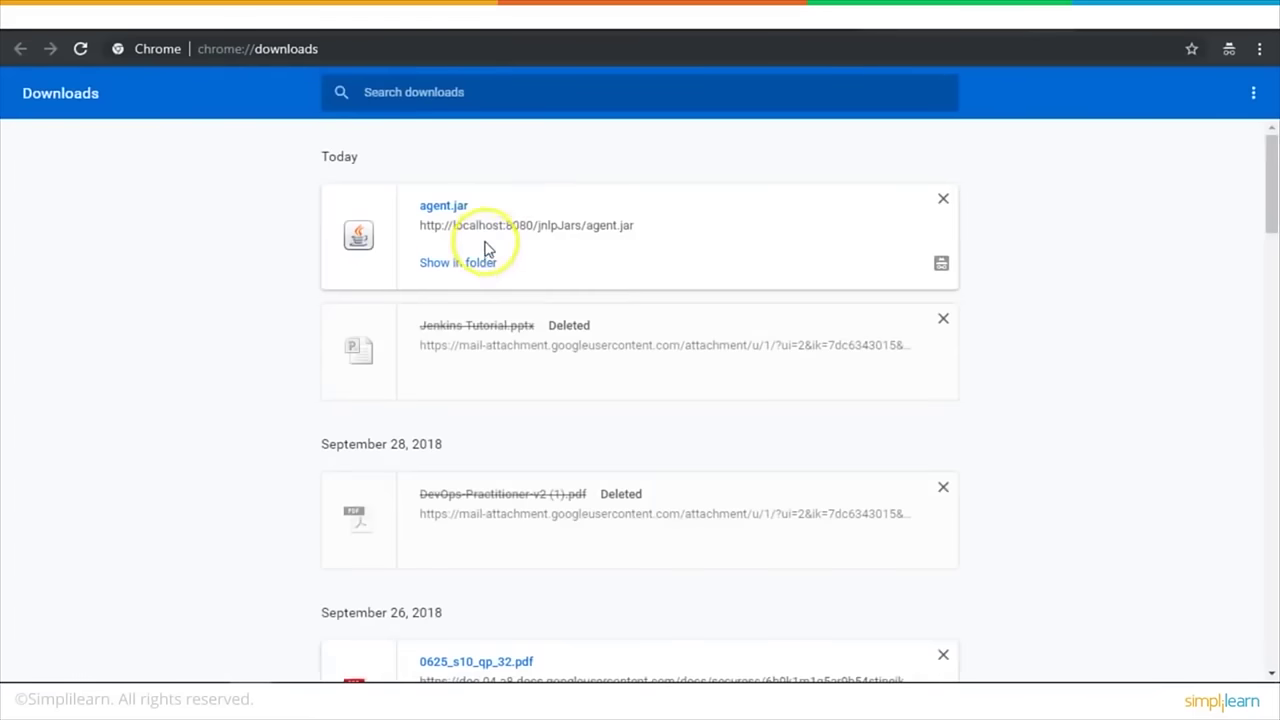
click(475, 264)
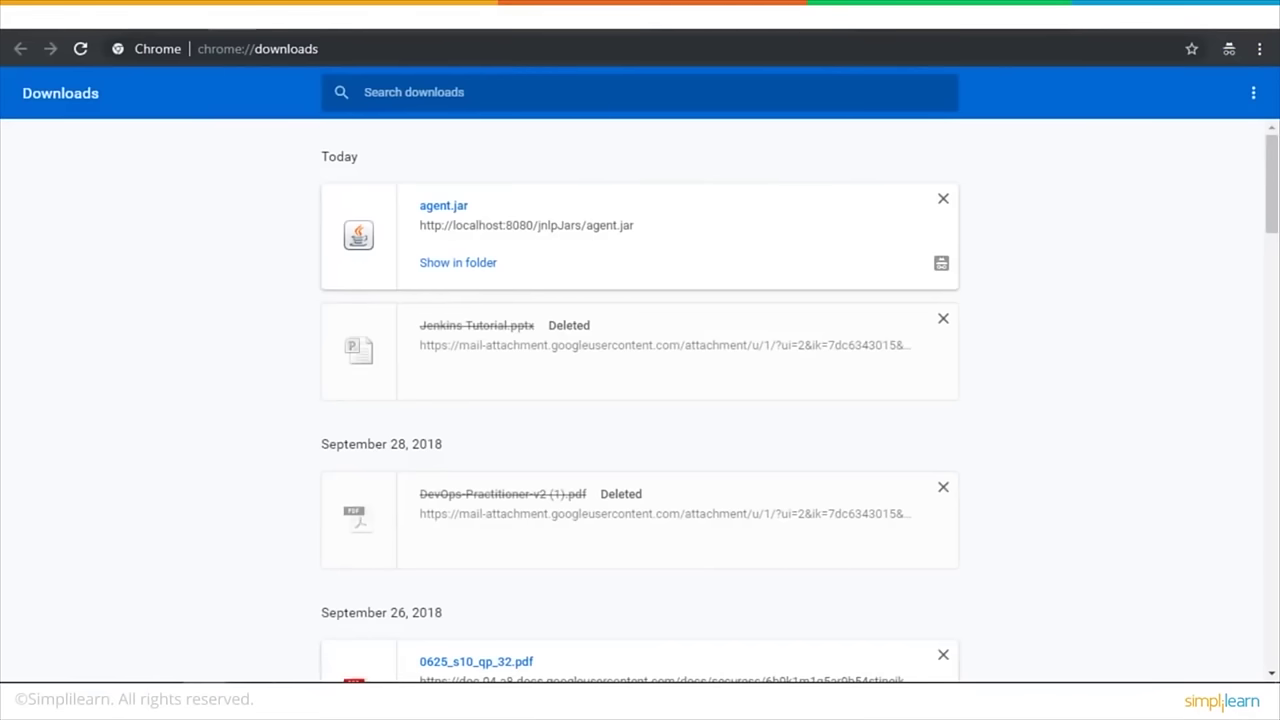
drag(720, 189, 483, 120)
Step: Copy agent.jar from Downloads into the E:\jenkinsnode folder
click(590, 106)
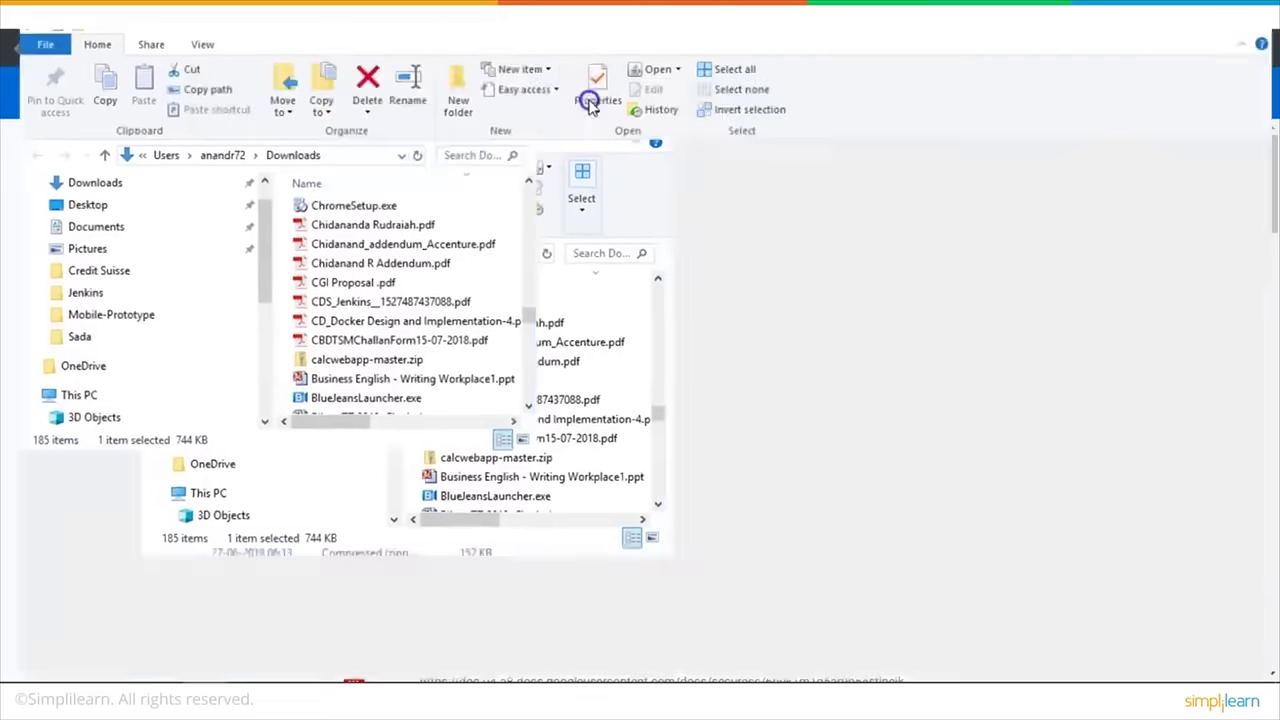
click(333, 650)
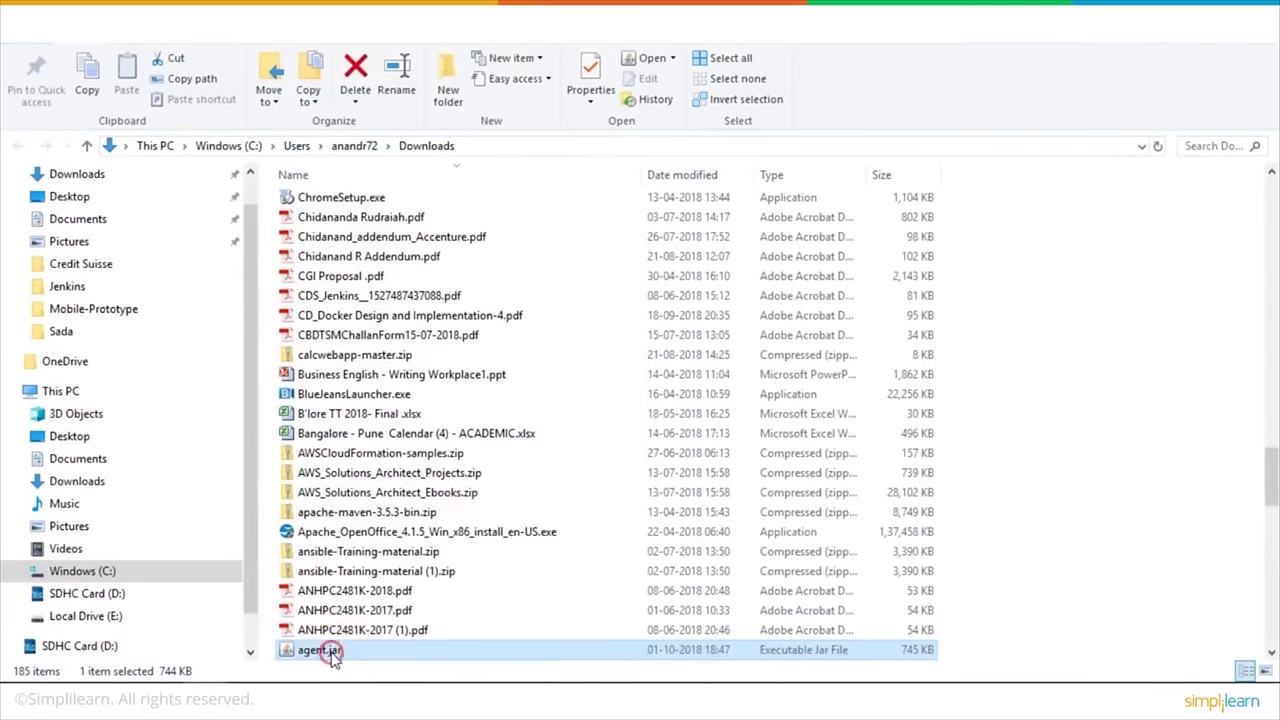
right_click(333, 650)
click(372, 540)
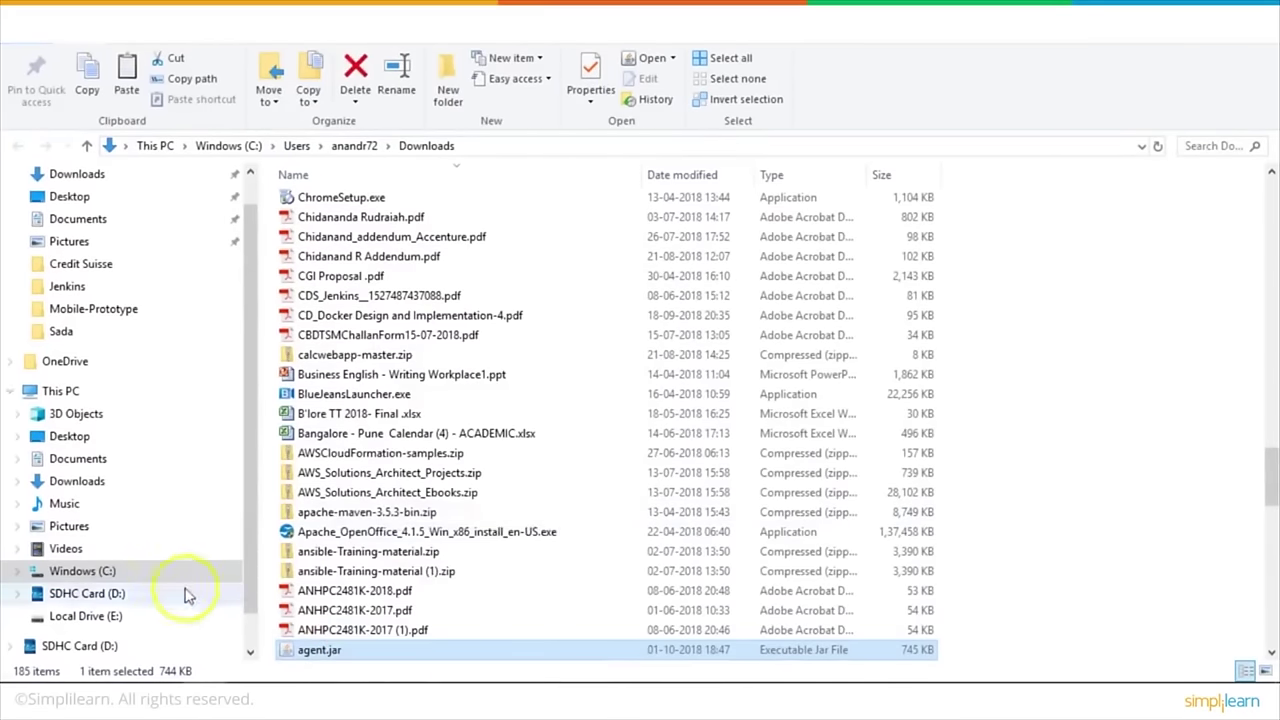
click(100, 615)
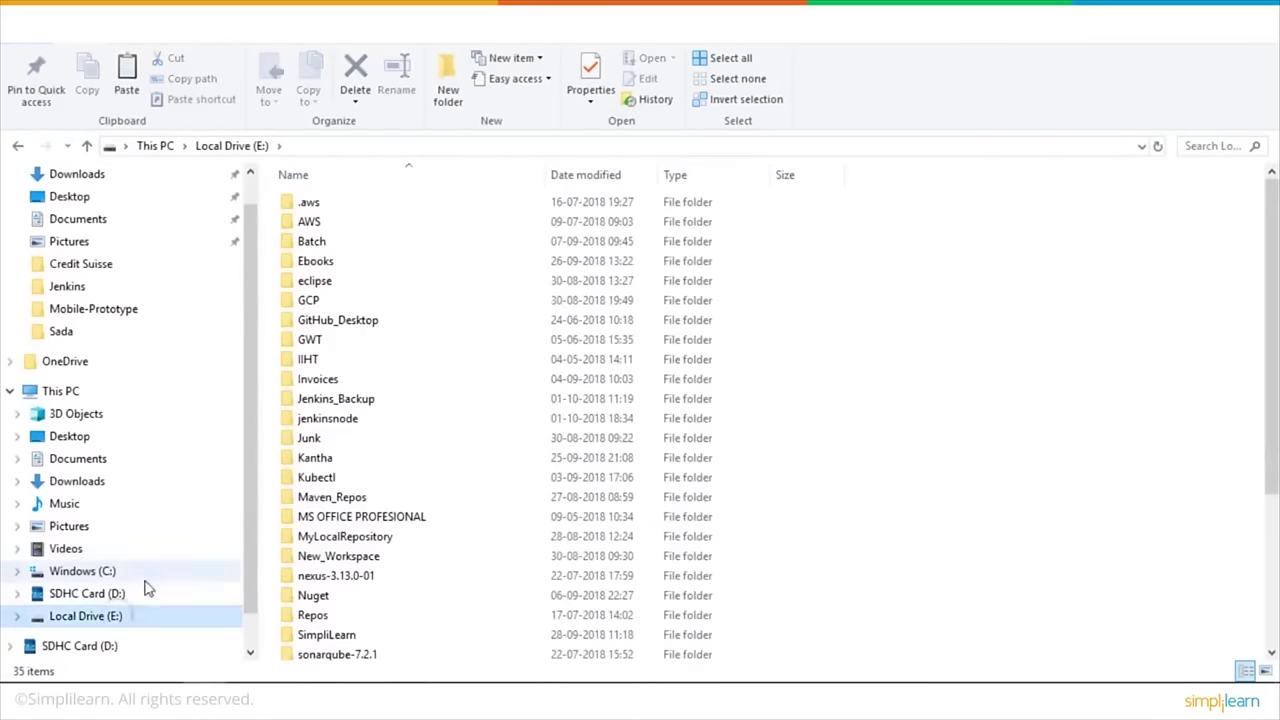
double_click(335, 424)
right_click(406, 292)
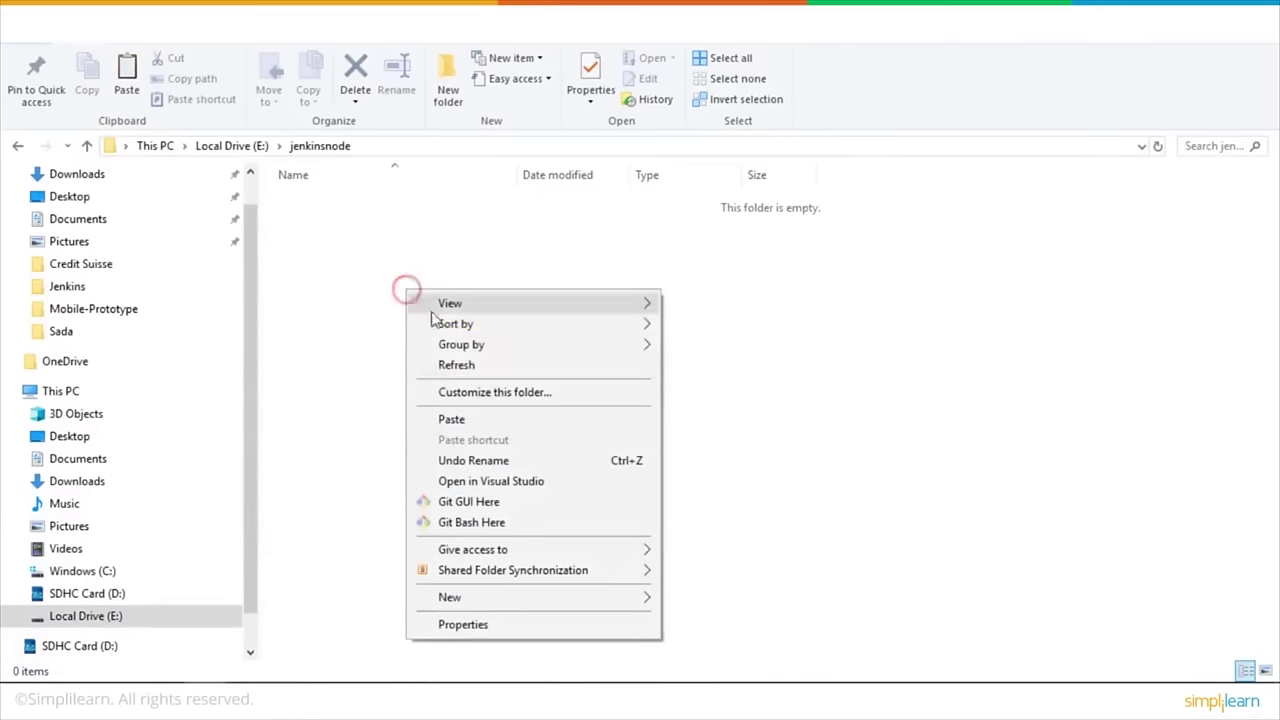
click(500, 418)
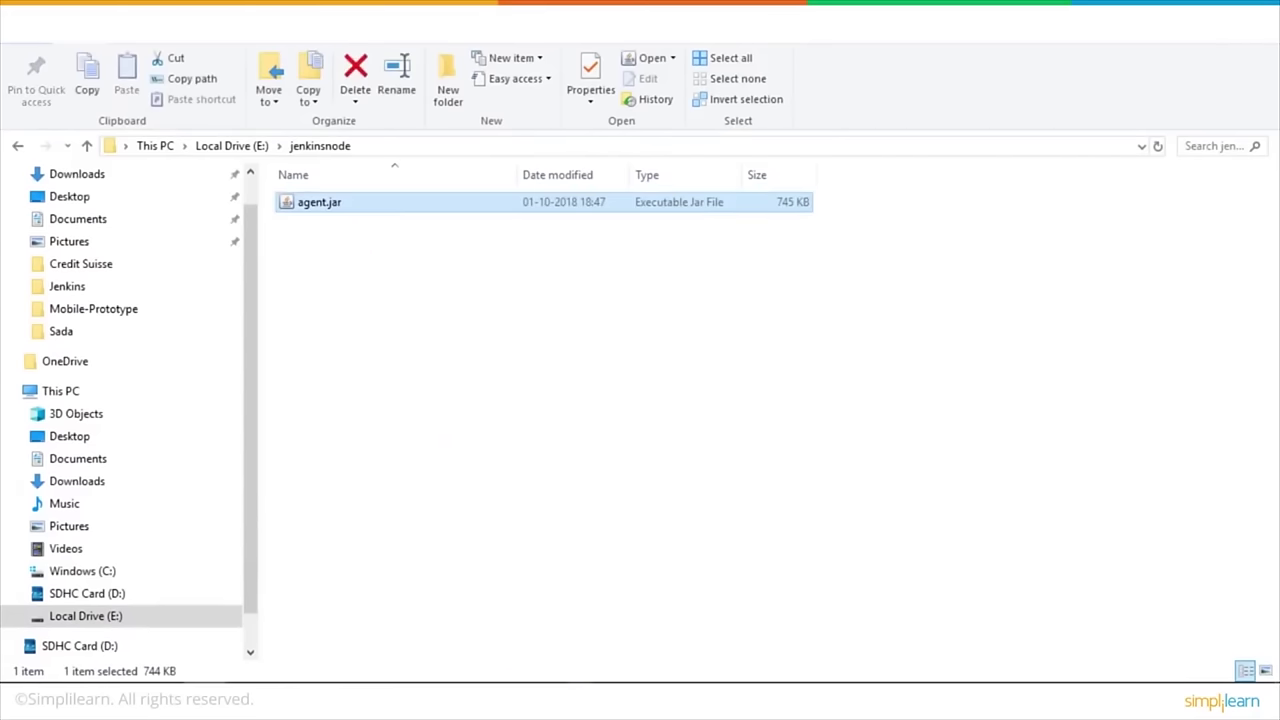
Step: Copy the saved agent command and paste it into a Command Prompt opened at E:\jenkinsnode
key(alt+Tab)
double_click(420, 118)
click(418, 114)
key(ctrl+a)
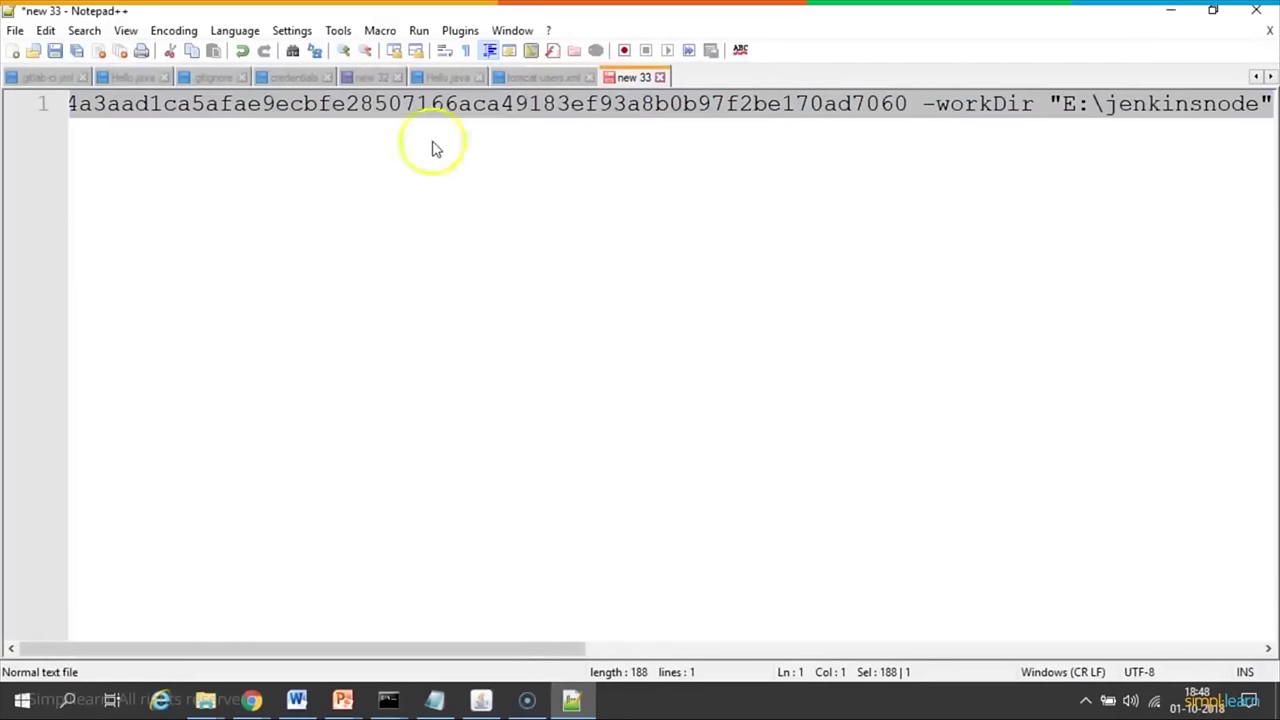
click(1171, 10)
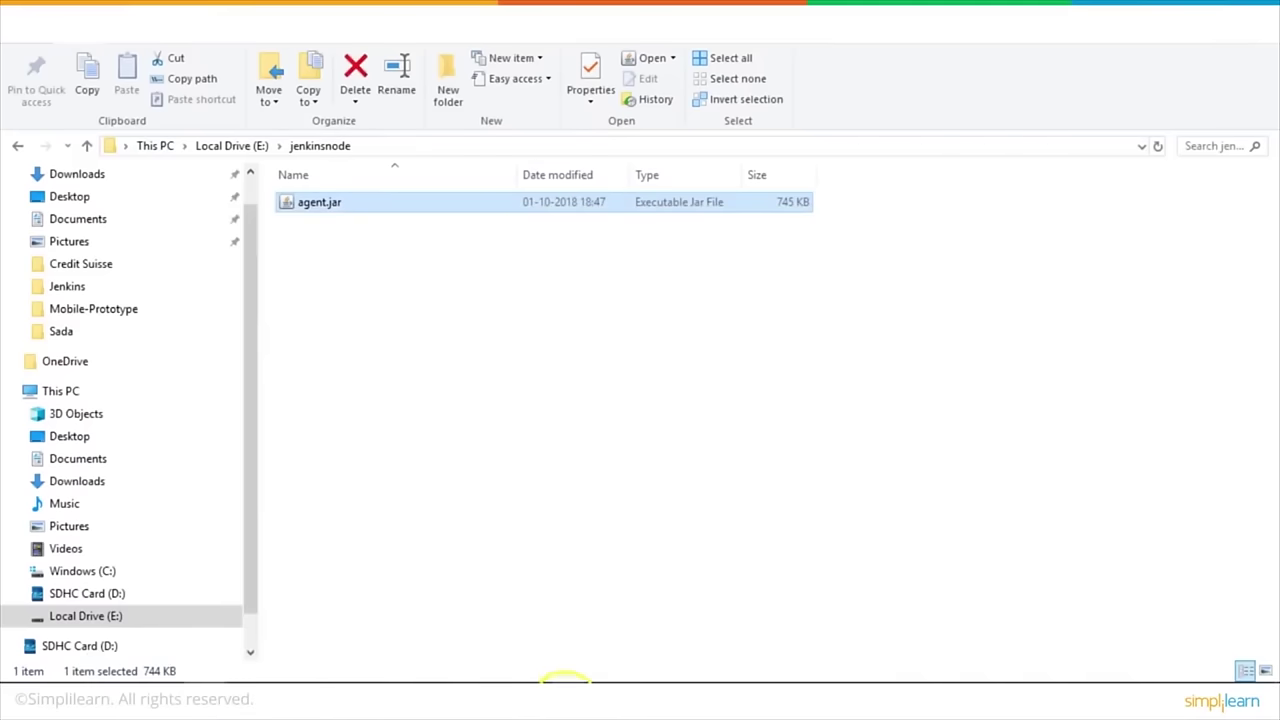
click(503, 147)
text(cmd)
key(Return)
right_click(500, 142)
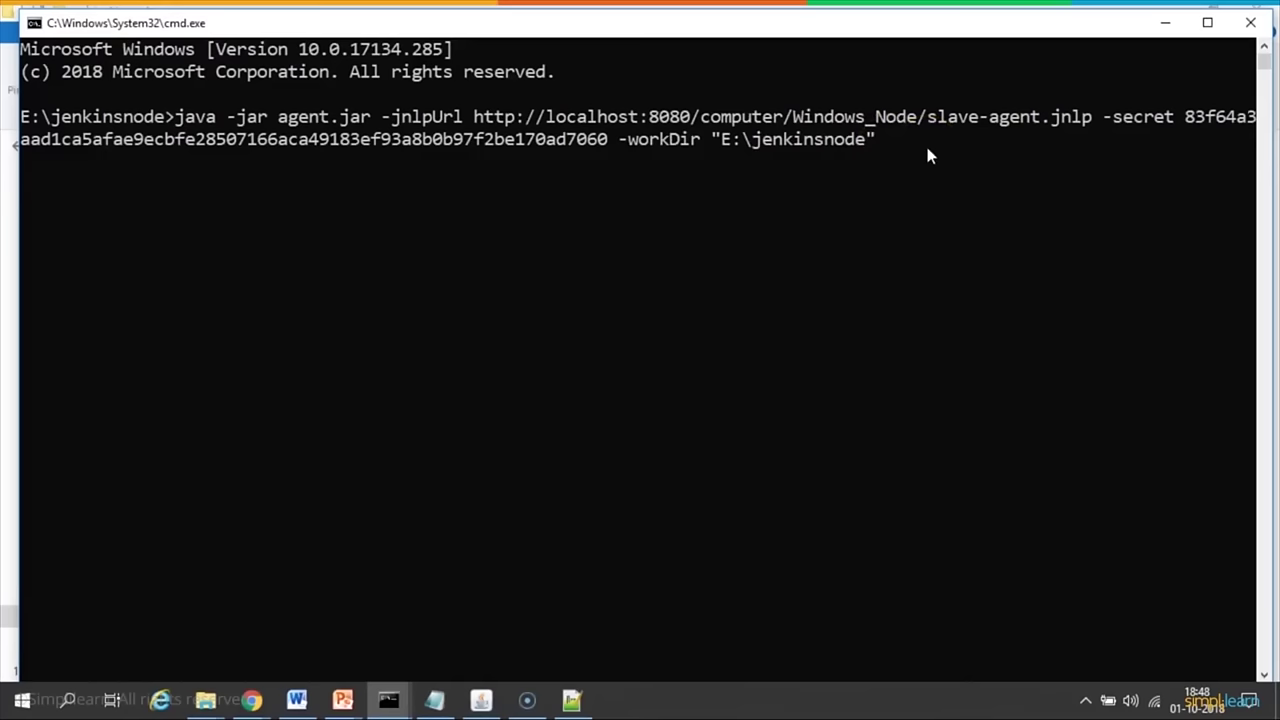
Step: Run the java -jar agent.jar command so the agent logs INFO: Connected
key(Return)
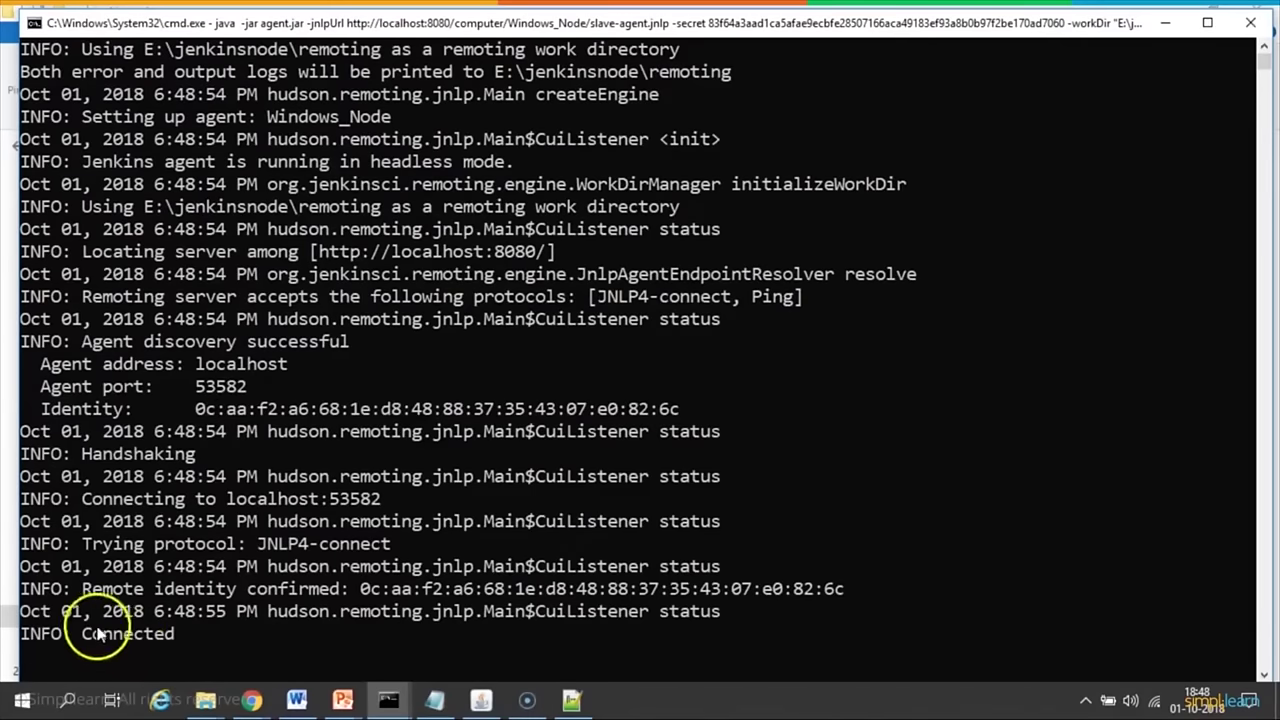
Step: Close the browser's Downloads tab and go back to the nodes list to confirm Windows_Node is online
click(256, 701)
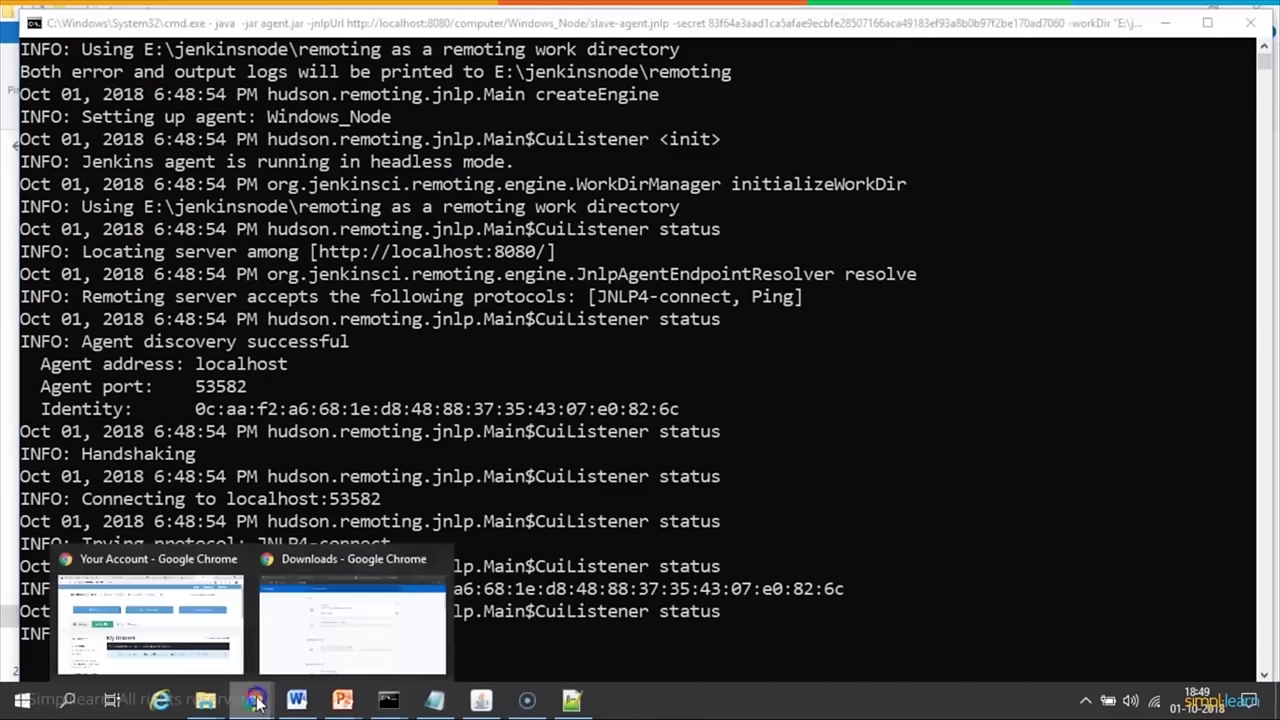
click(318, 636)
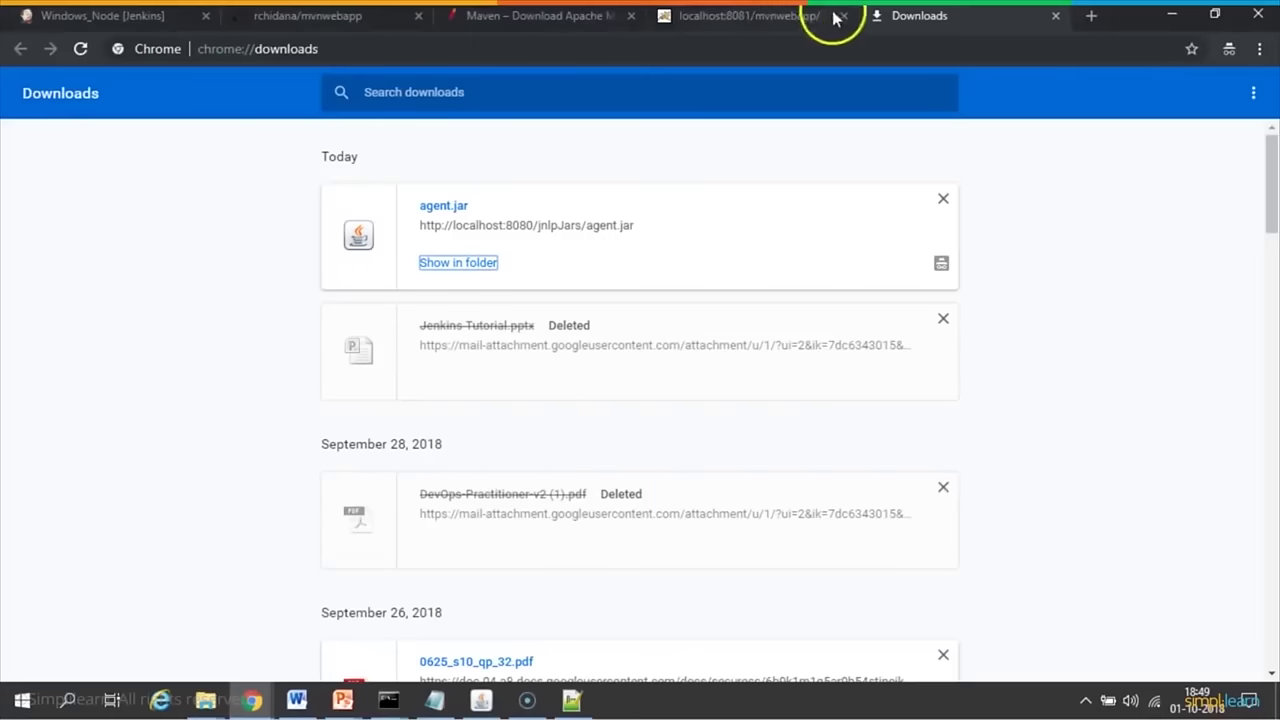
click(1055, 17)
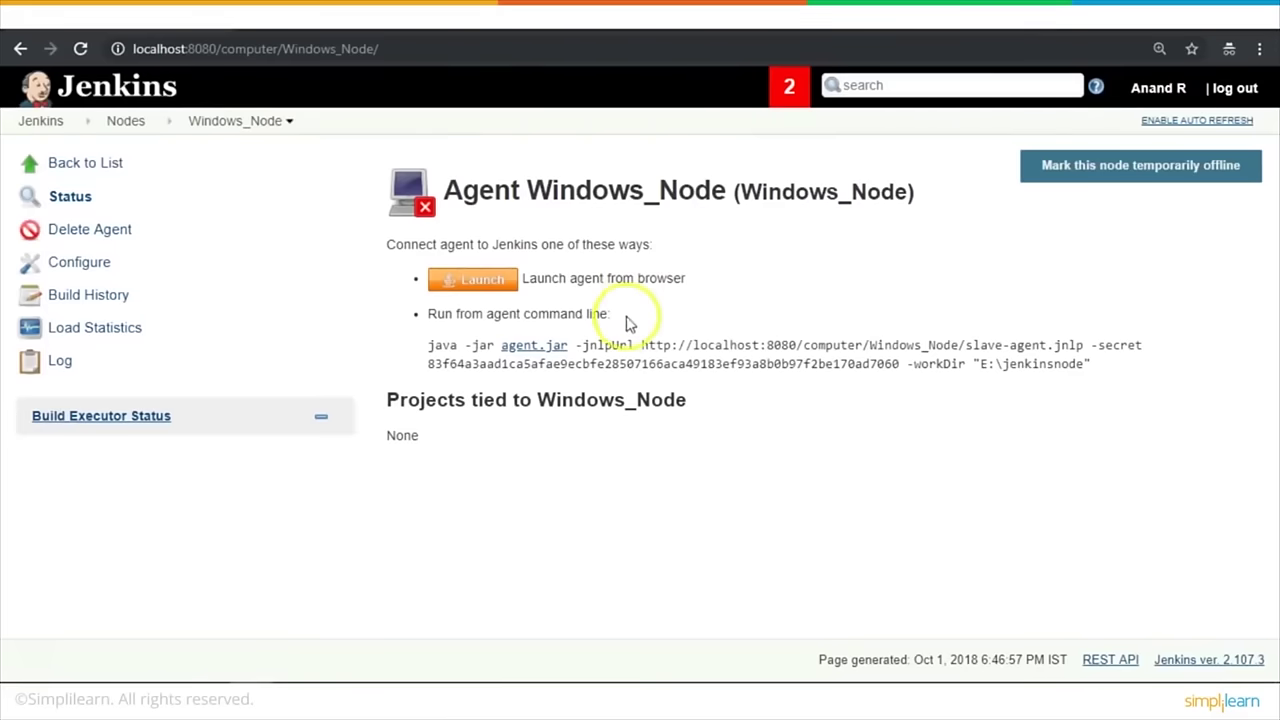
drag(462, 190, 880, 204)
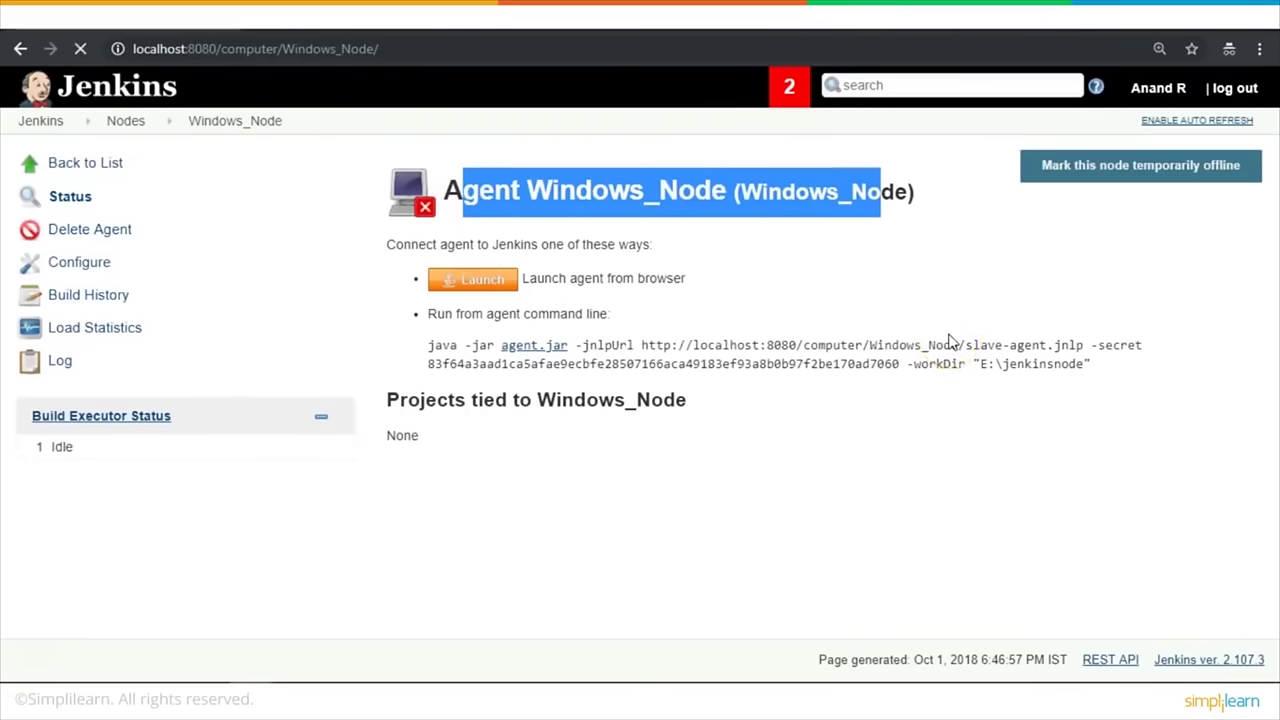
click(93, 166)
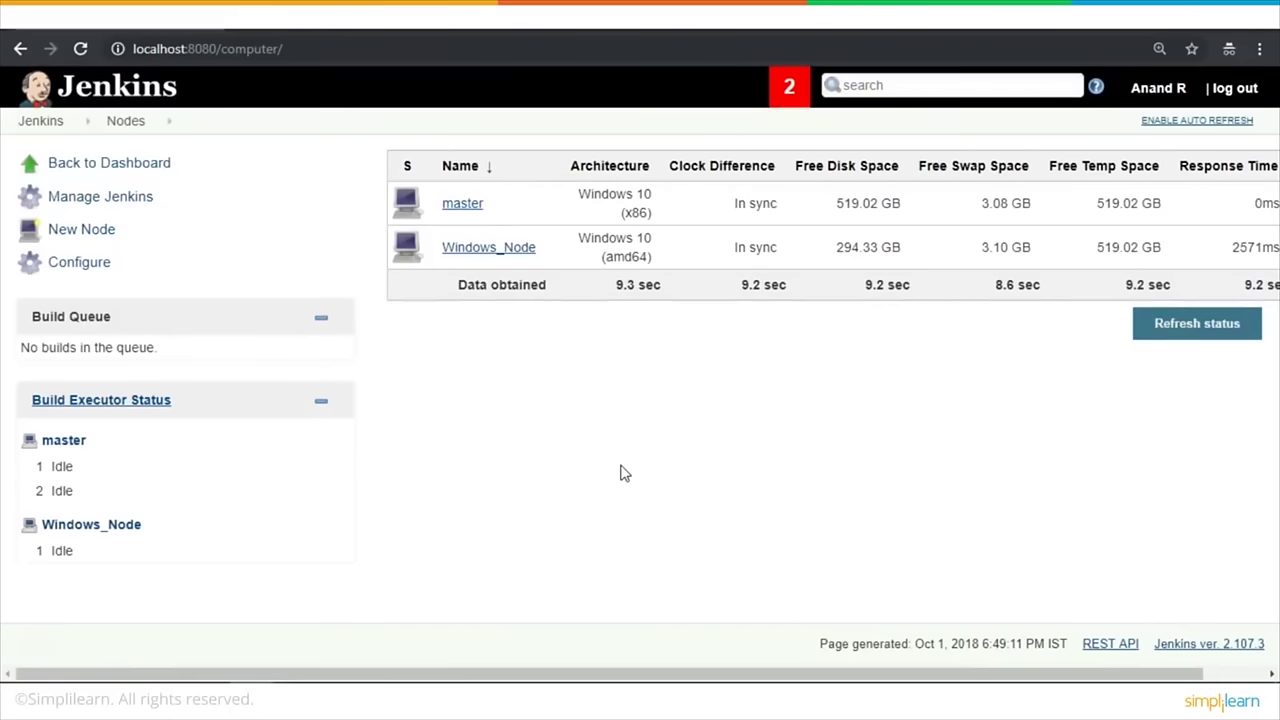
Step: Confirm a new remoting folder sits beside agent.jar in E:\jenkinsnode, then minimize the folder
mouse_move(388, 698)
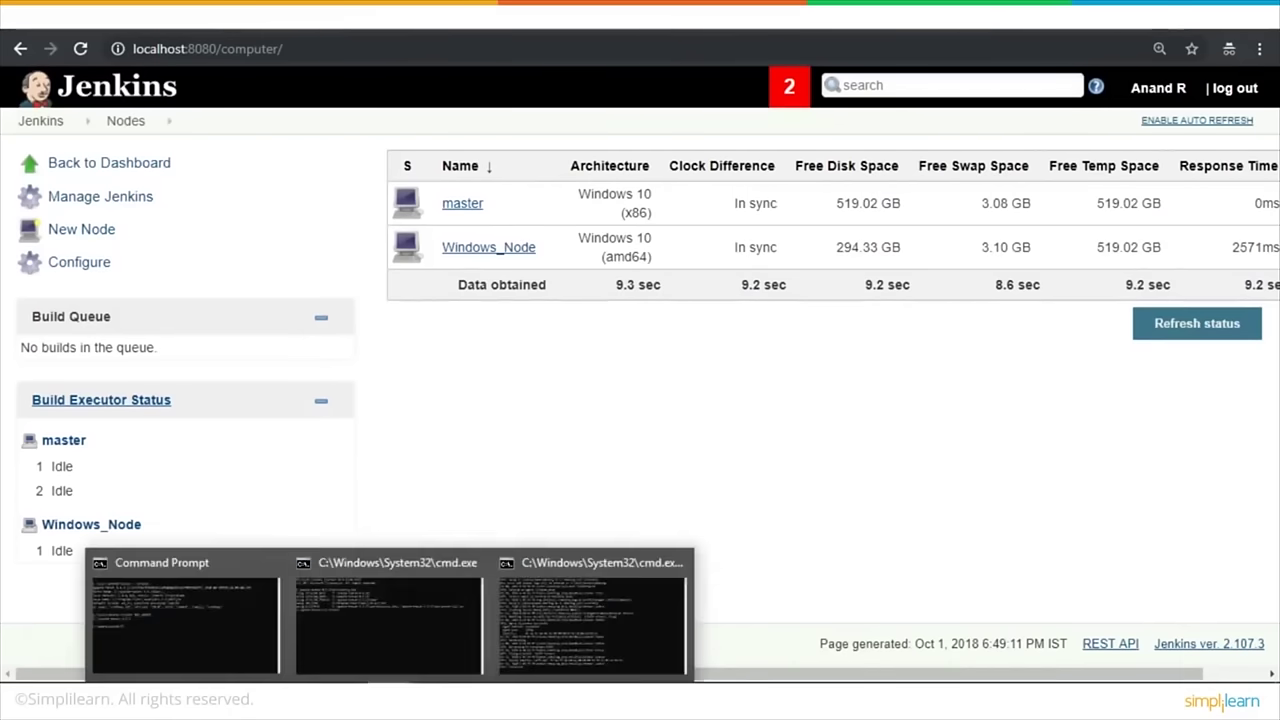
click(562, 619)
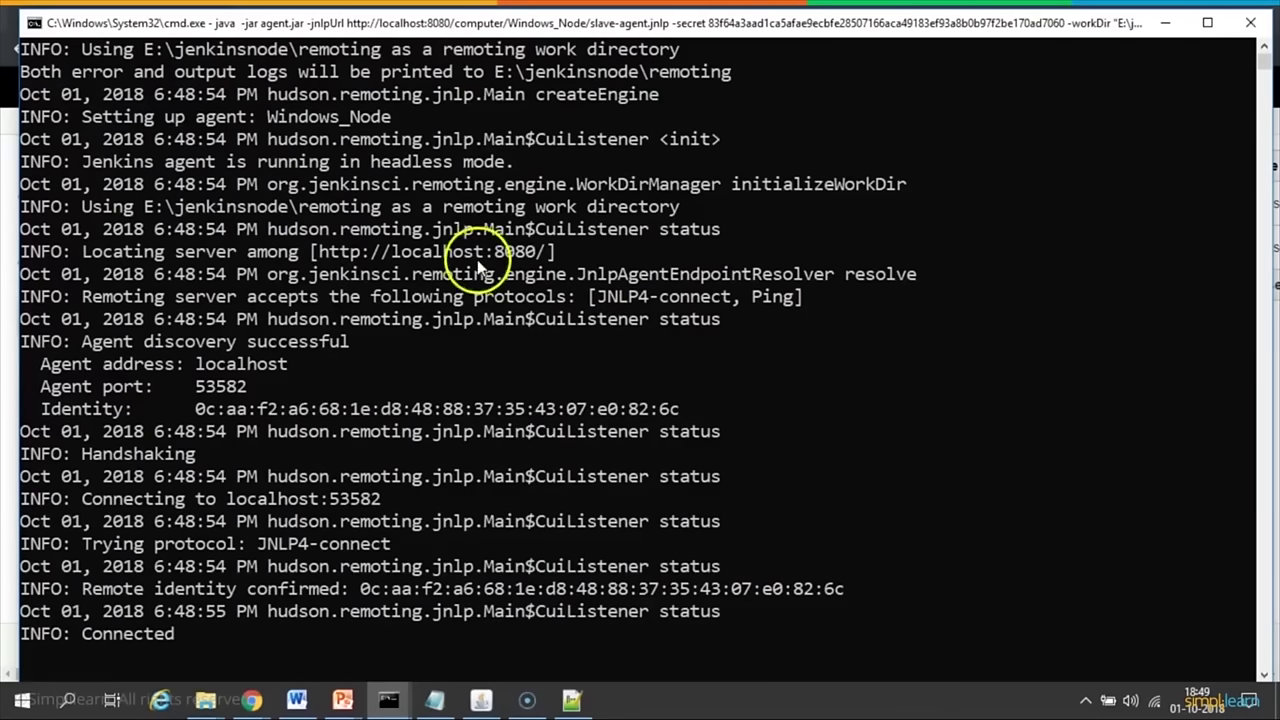
mouse_move(207, 700)
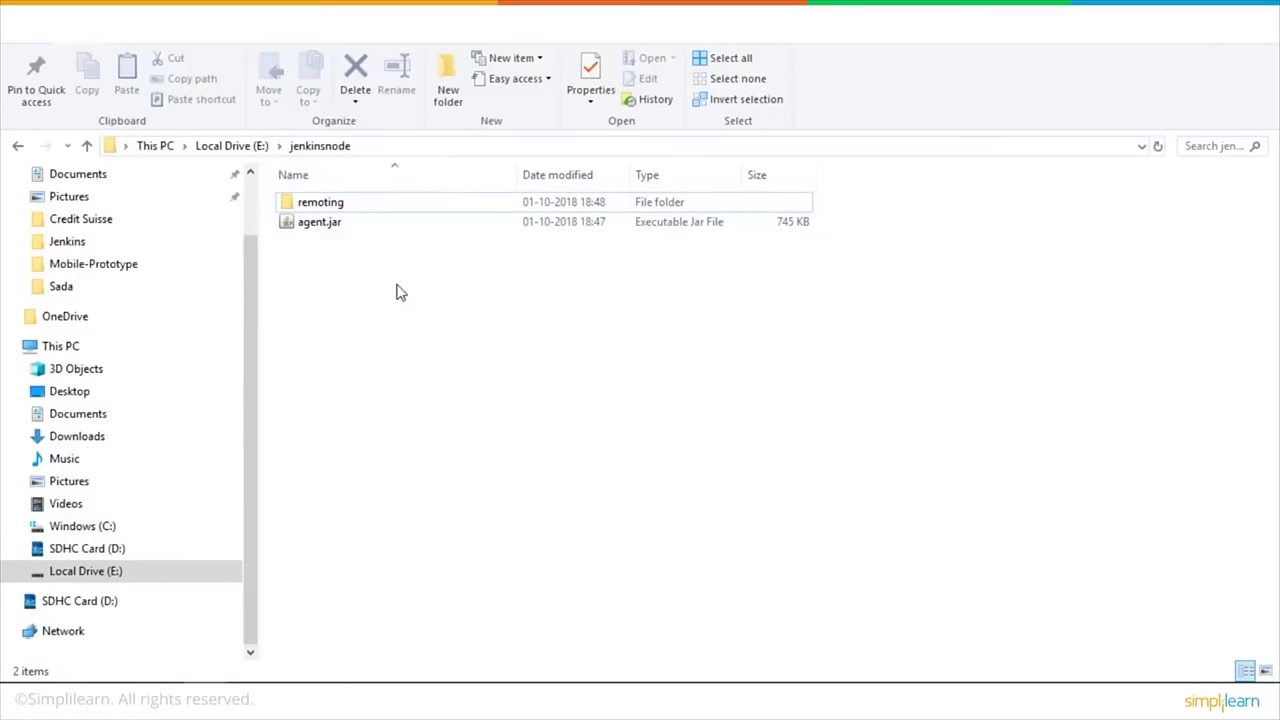
click(467, 357)
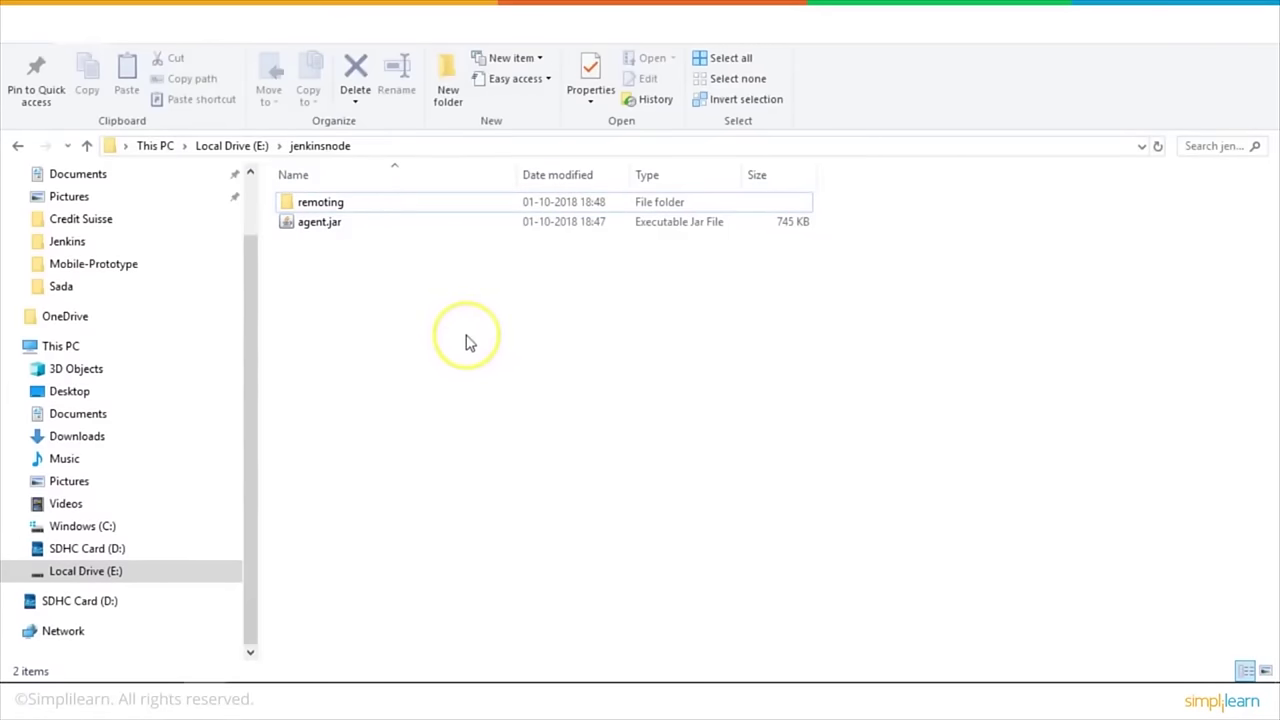
click(394, 343)
click(486, 340)
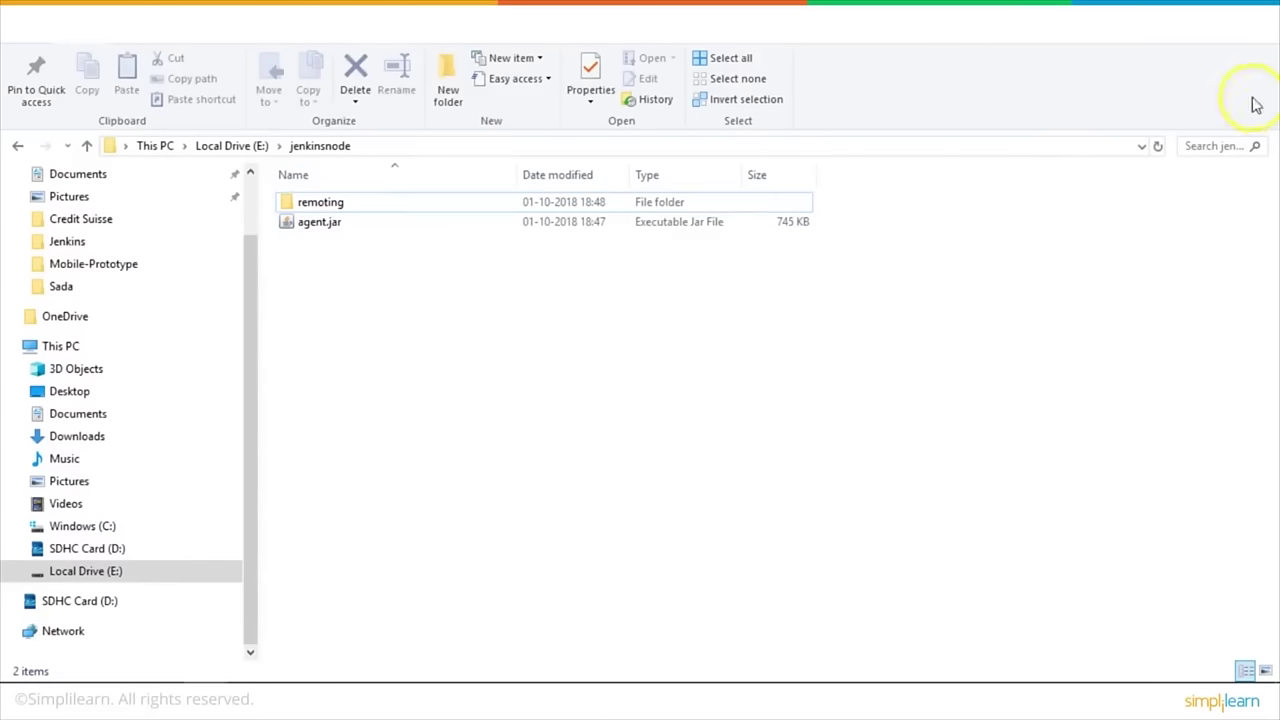
click(1165, 22)
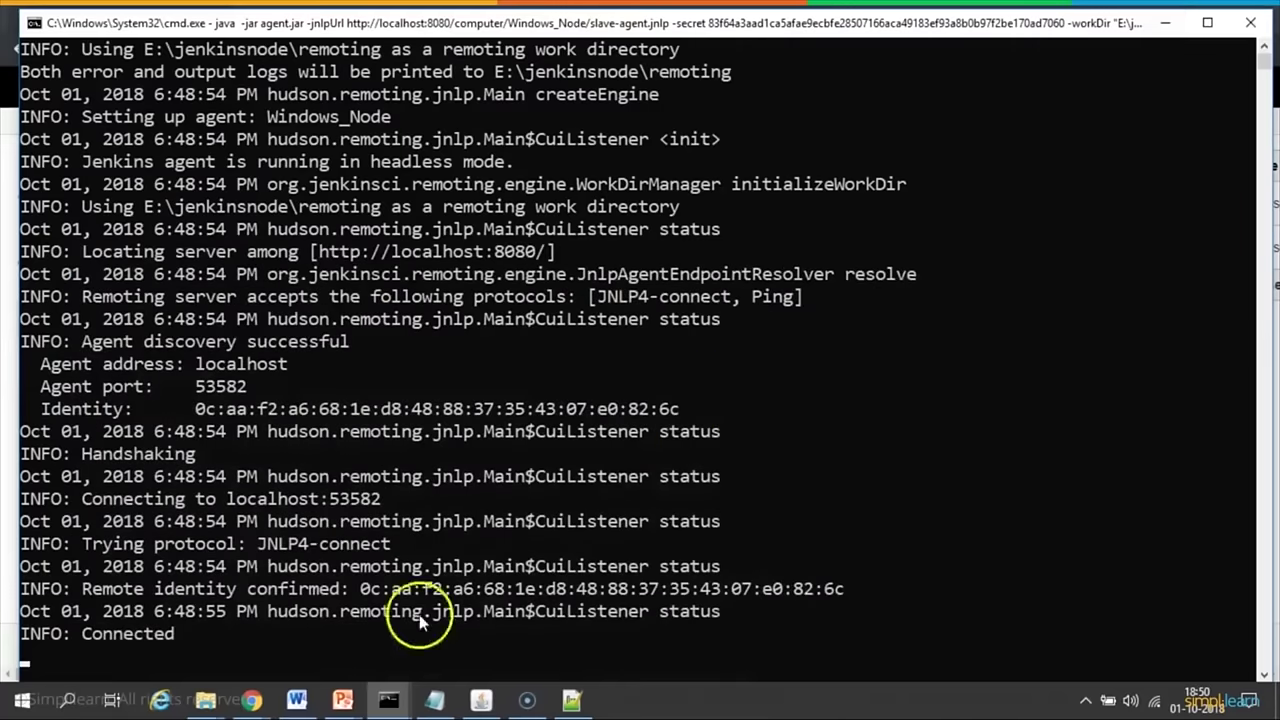
Step: Return from the Jenkins nodes page to the dashboard
mouse_move(252, 700)
click(308, 666)
click(120, 163)
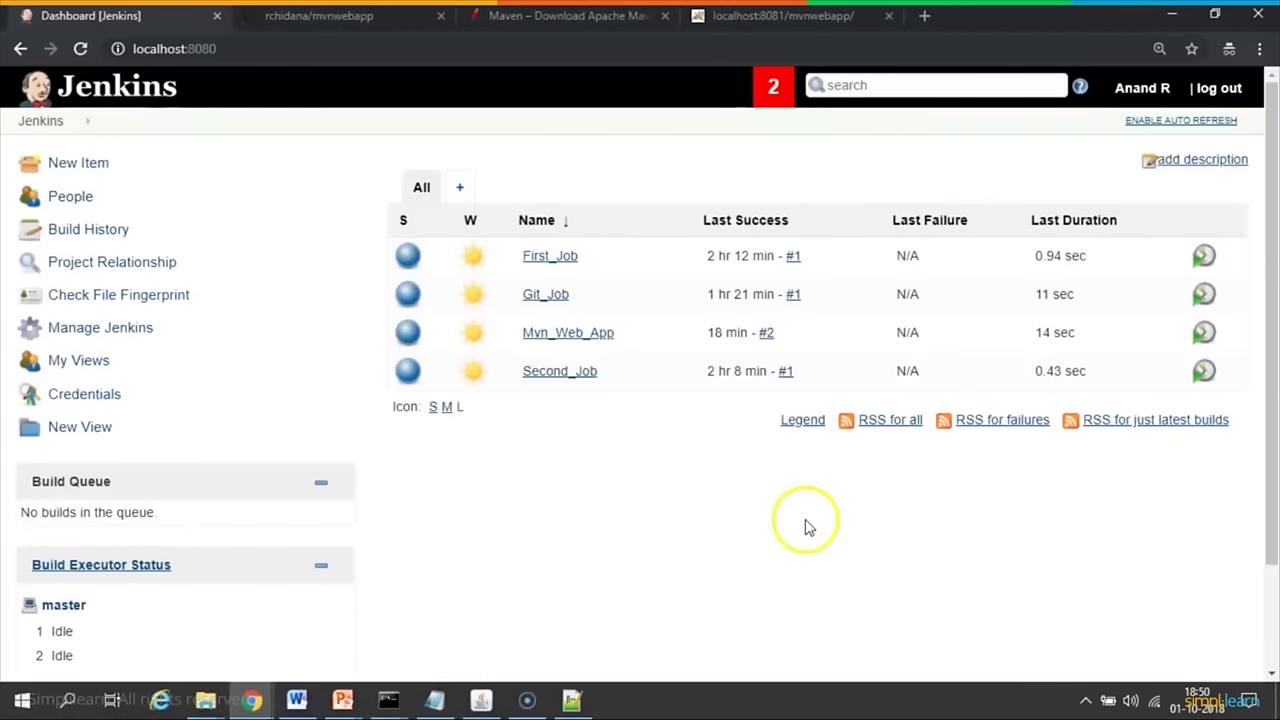
Step: Create a new freestyle project named Delegated_Job
click(80, 163)
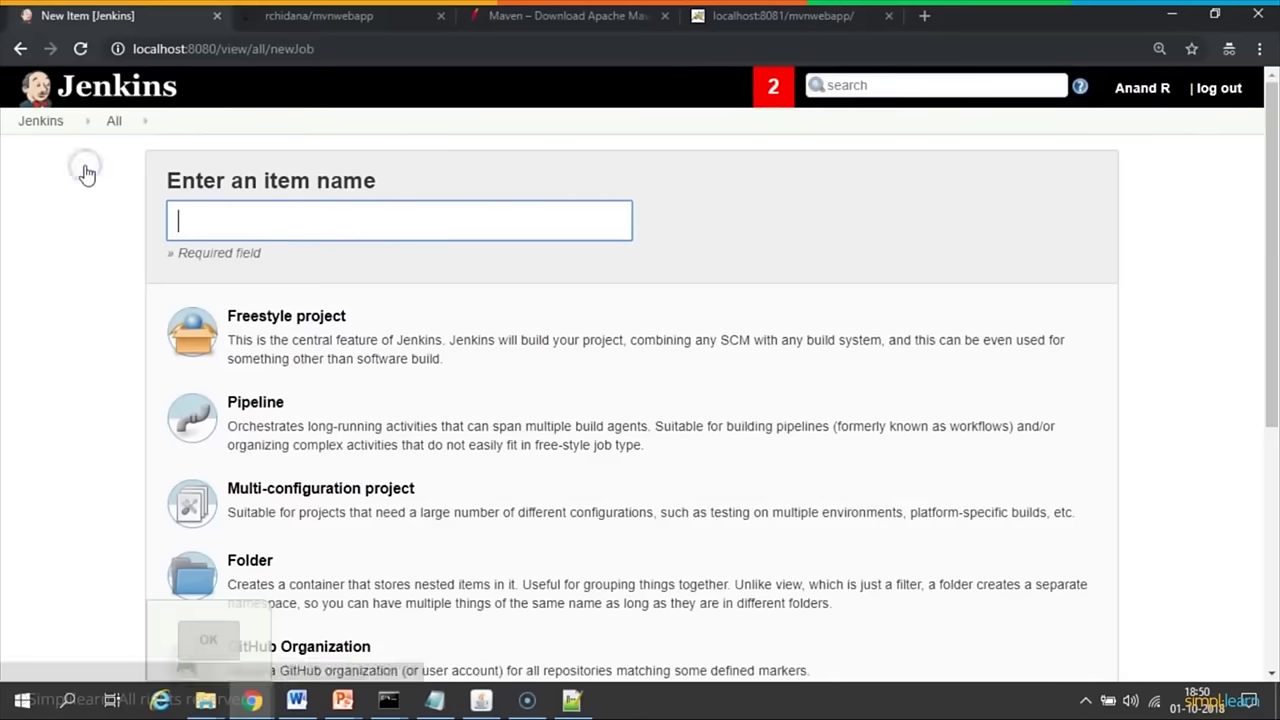
click(418, 210)
text(Delegated_Job)
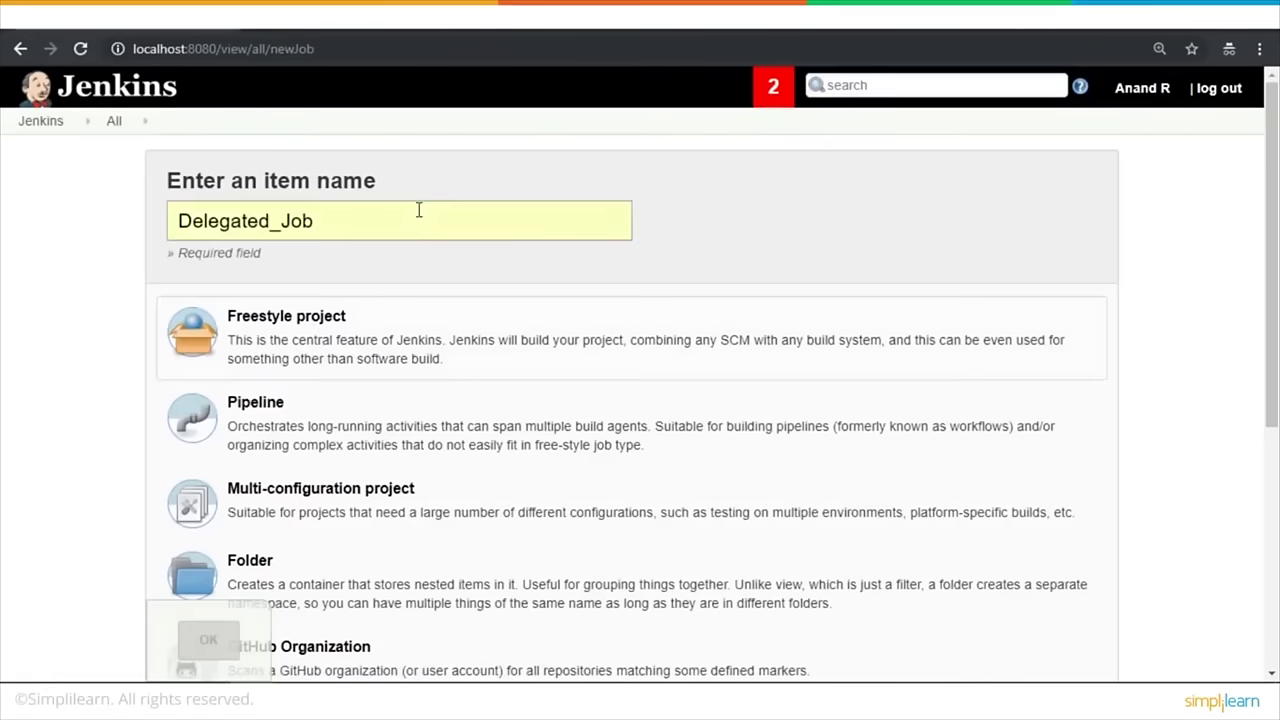
click(322, 316)
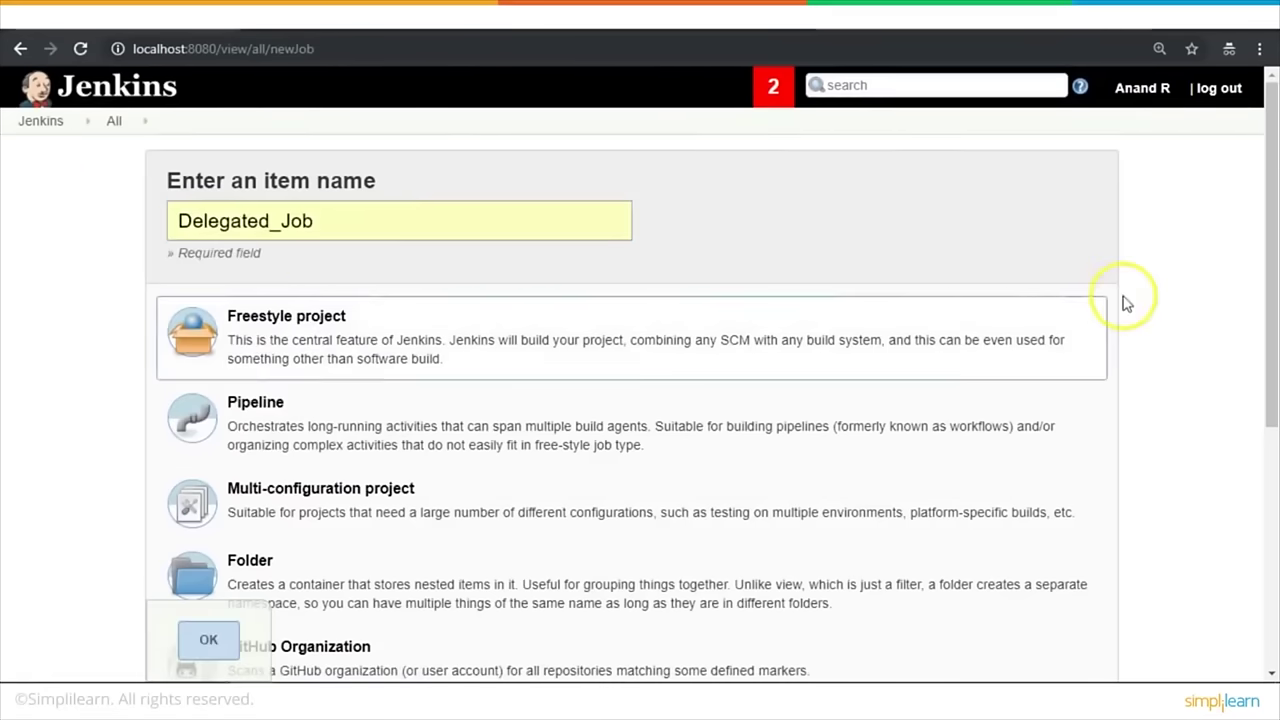
scroll(405, 533, down, 3)
click(205, 640)
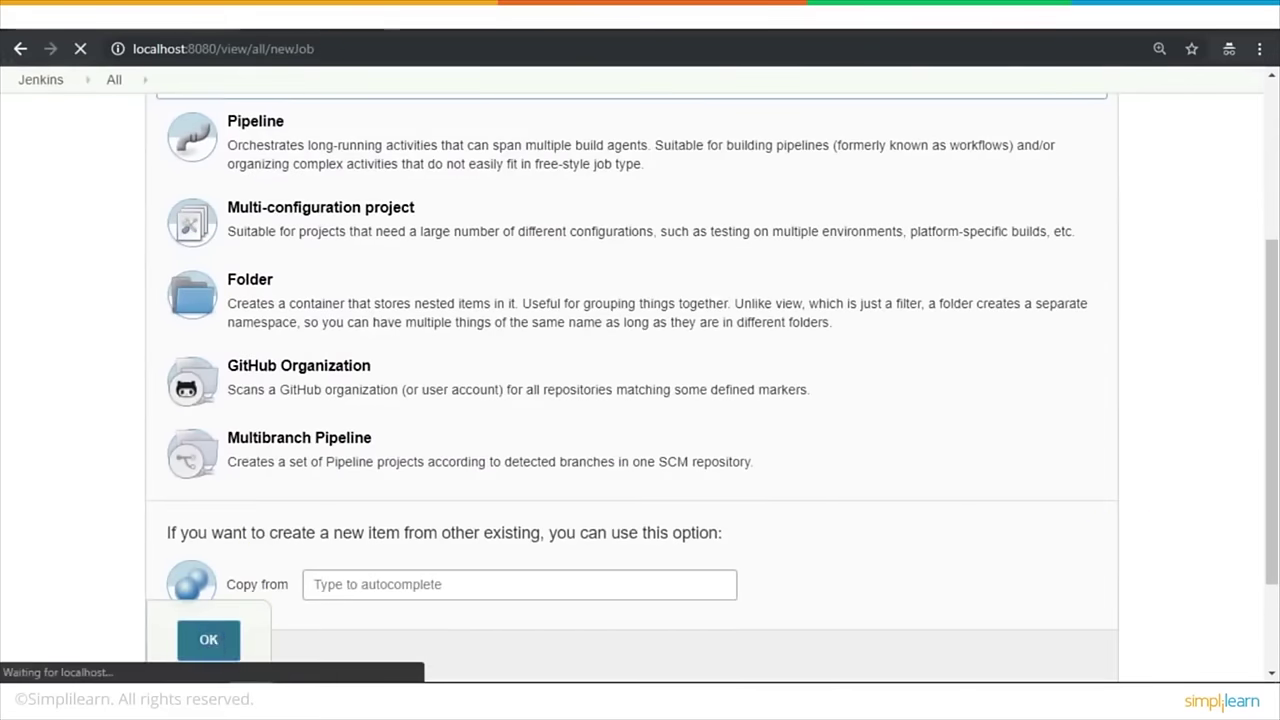
Step: Add an Execute Windows batch command build step with echo "Delegated to Agent"
scroll(1266, 357, down, 8)
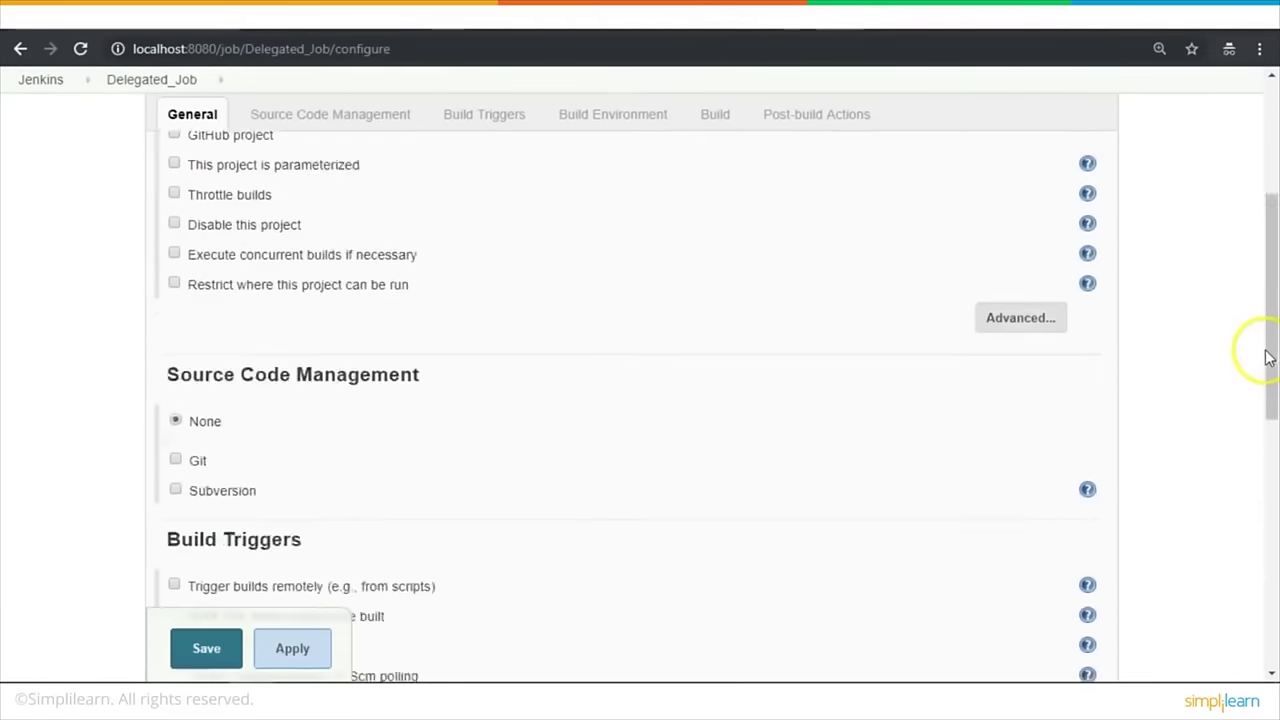
scroll(1009, 434, up, 3)
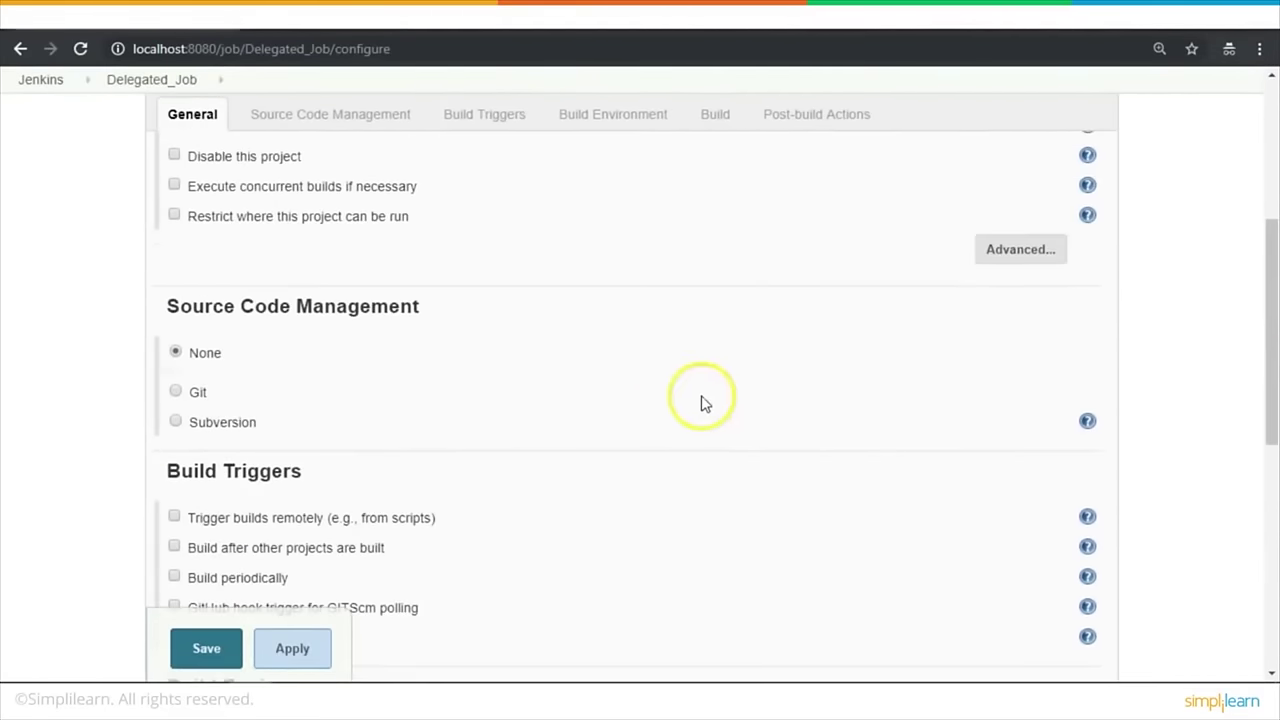
scroll(714, 406, down, 6)
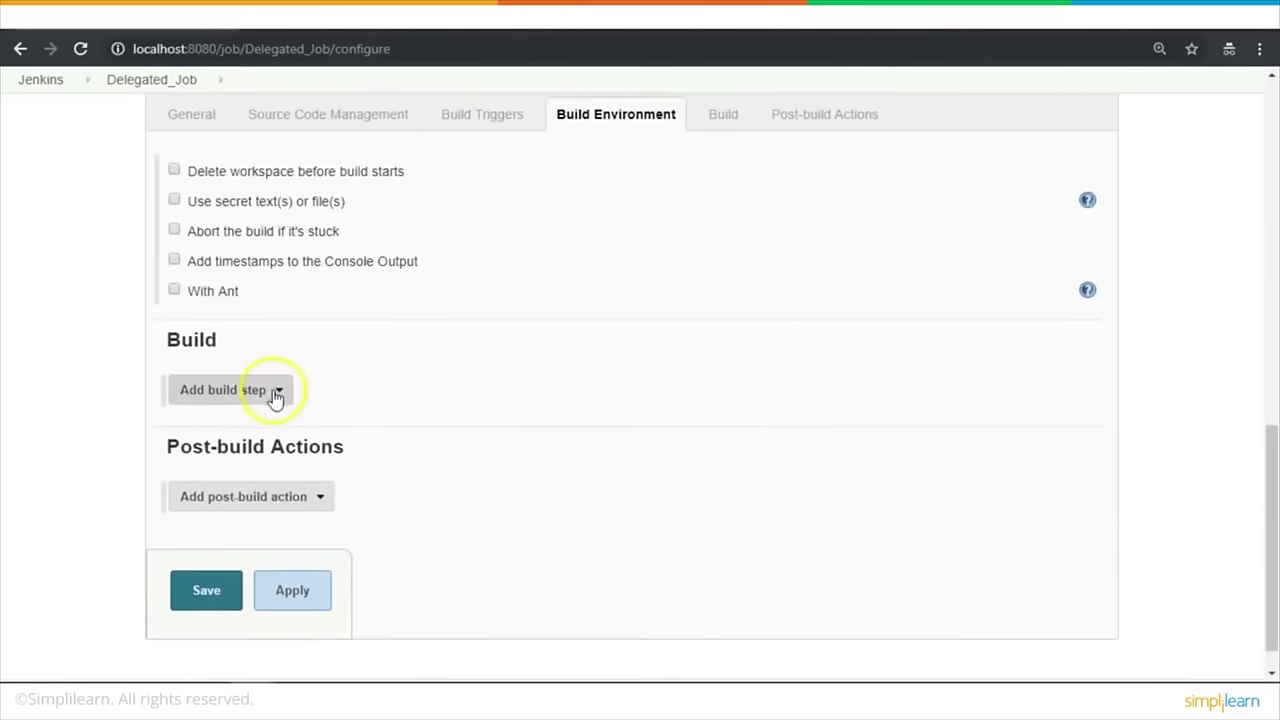
click(275, 394)
click(275, 421)
click(409, 449)
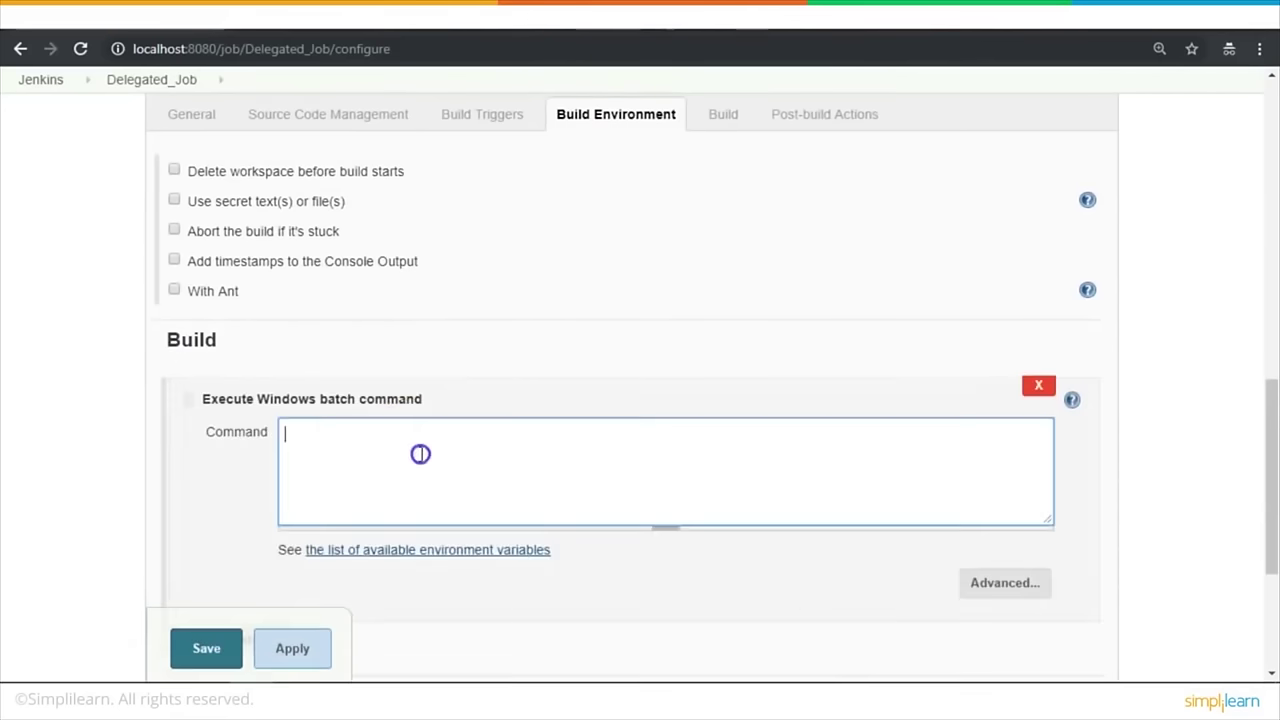
text(ech)
text(o "Delegate)
text(d to the Slav)
key(BackSpace)
key(BackSpace)
key(BackSpace)
key(BackSpace)
key(BackSpace)
key(BackSpace)
key(BackSpace)
key(BackSpace)
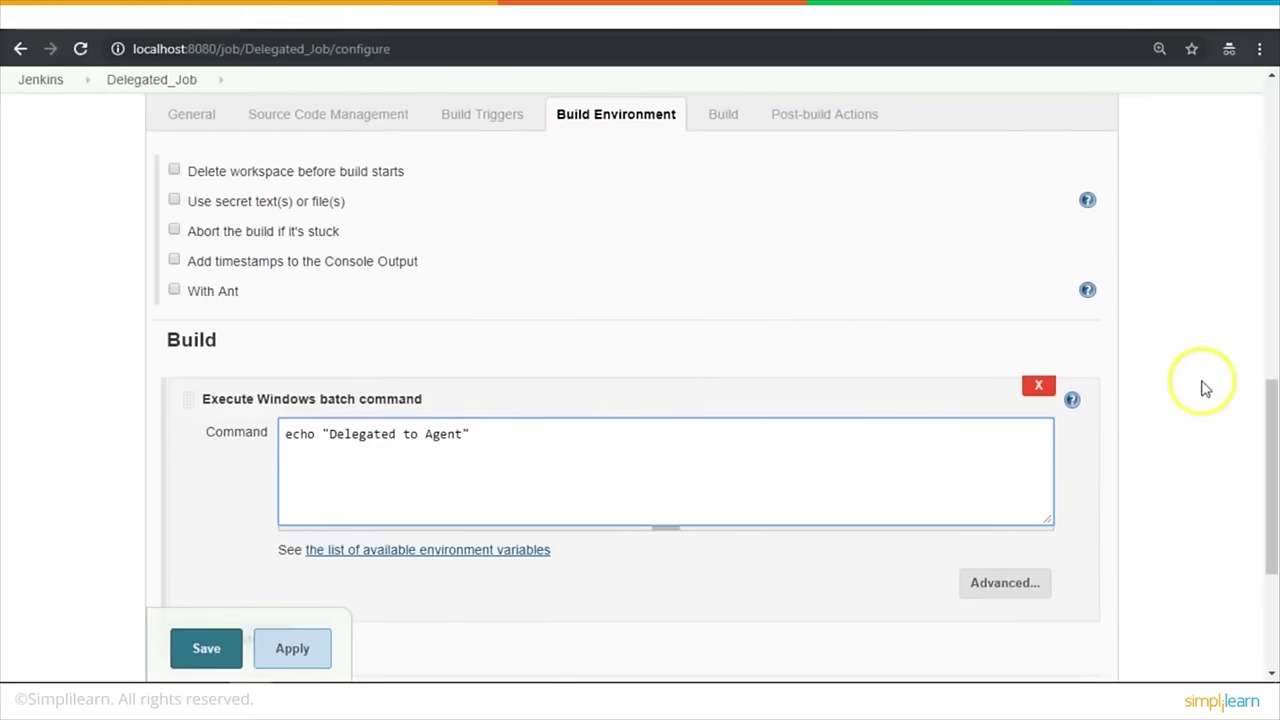
scroll(1205, 387, up, 7)
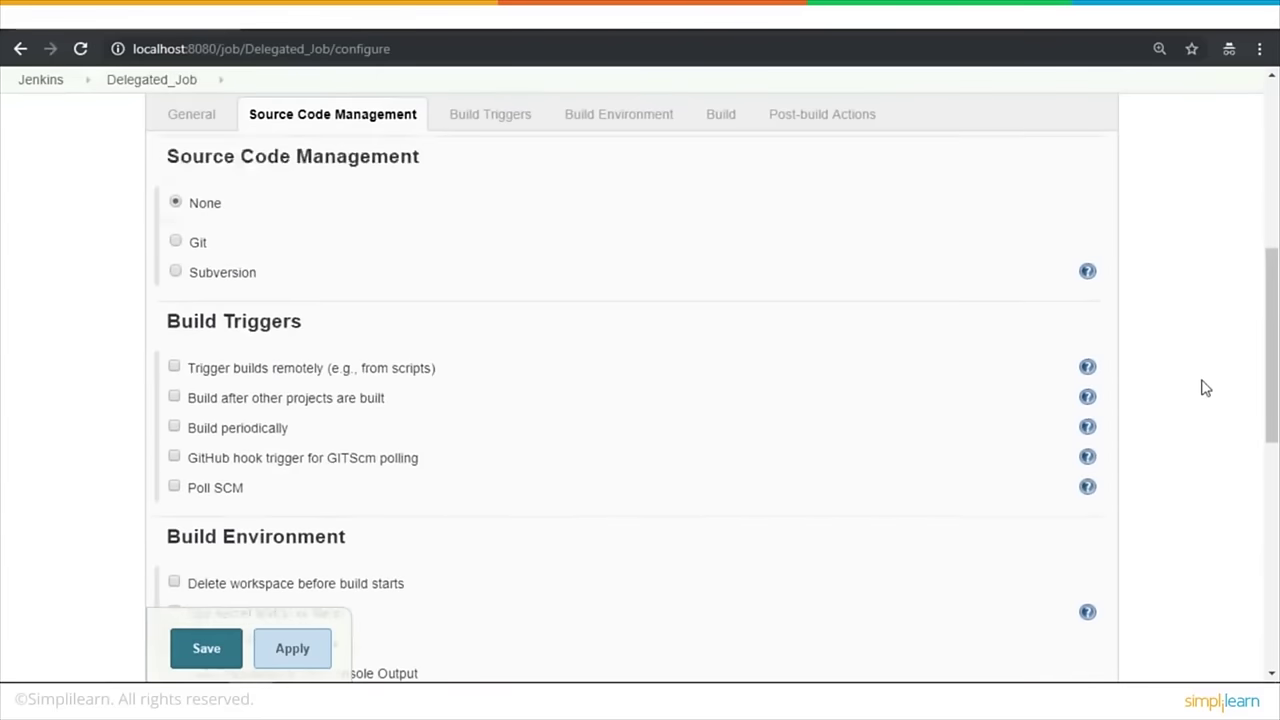
scroll(1195, 323, up, 4)
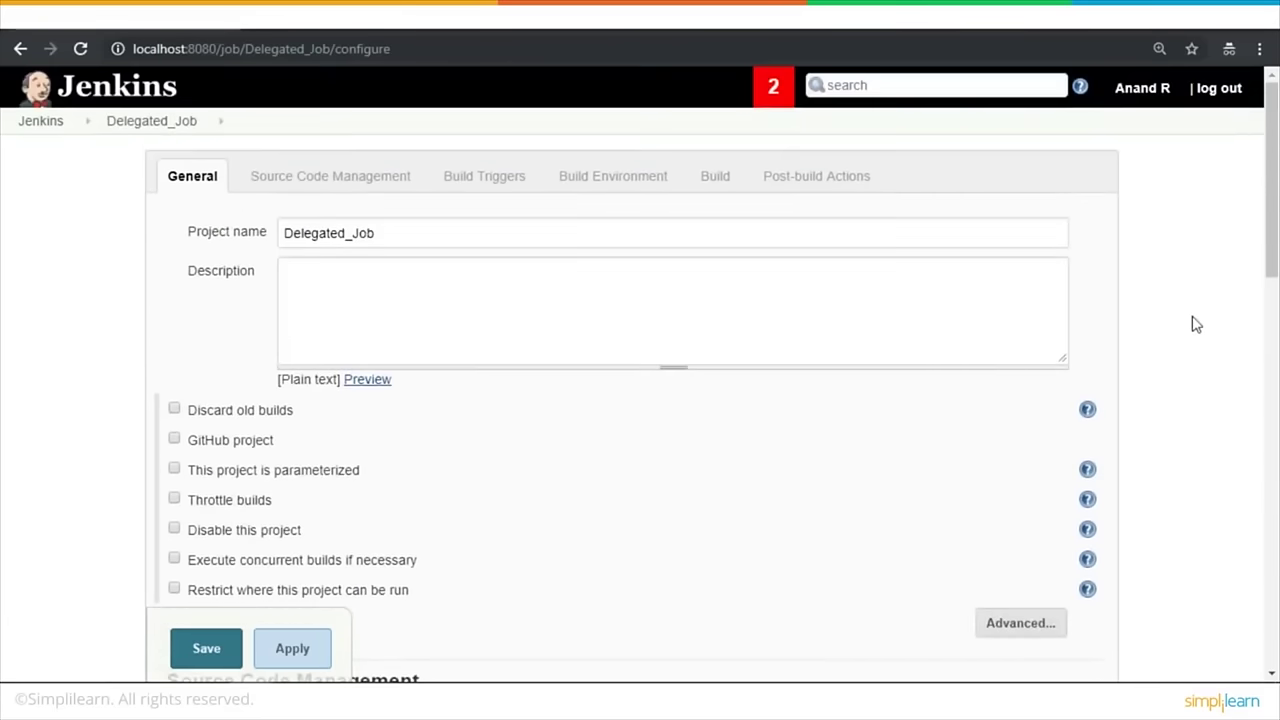
Step: Enable 'Restrict where this project can be run' with label expression Windows_Node
scroll(1195, 323, down, 2)
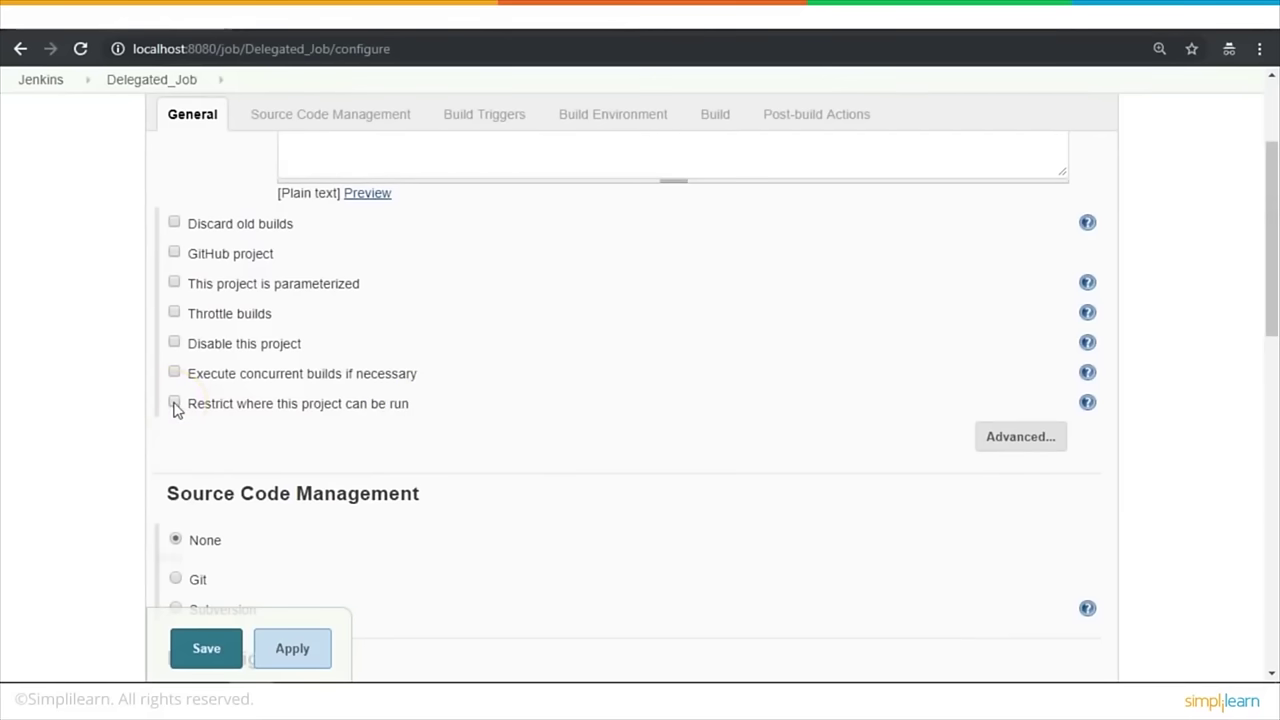
click(174, 404)
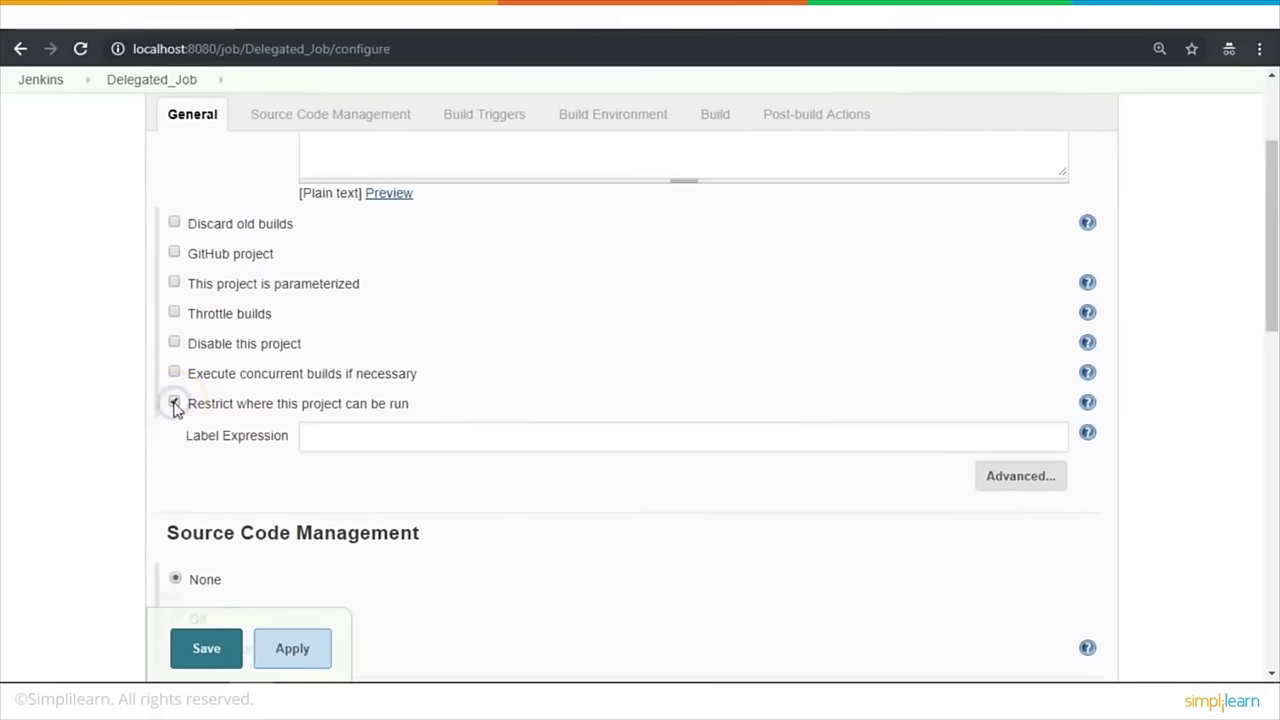
click(331, 438)
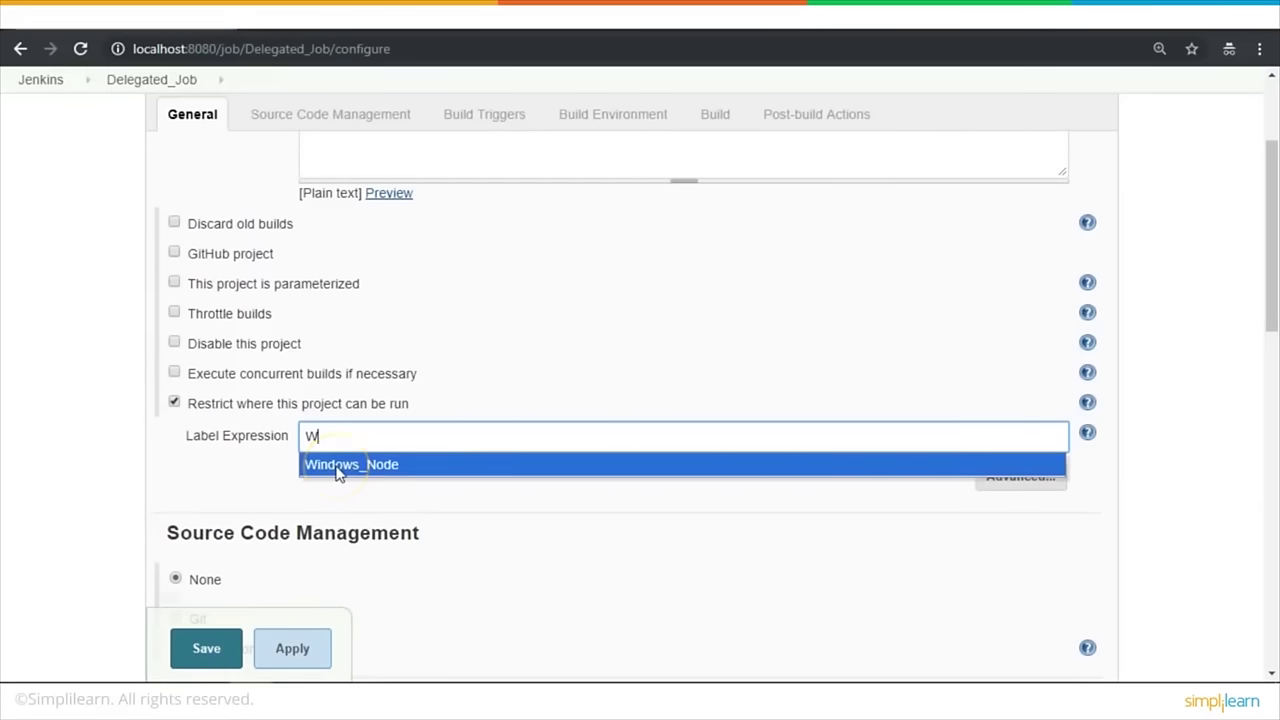
click(338, 465)
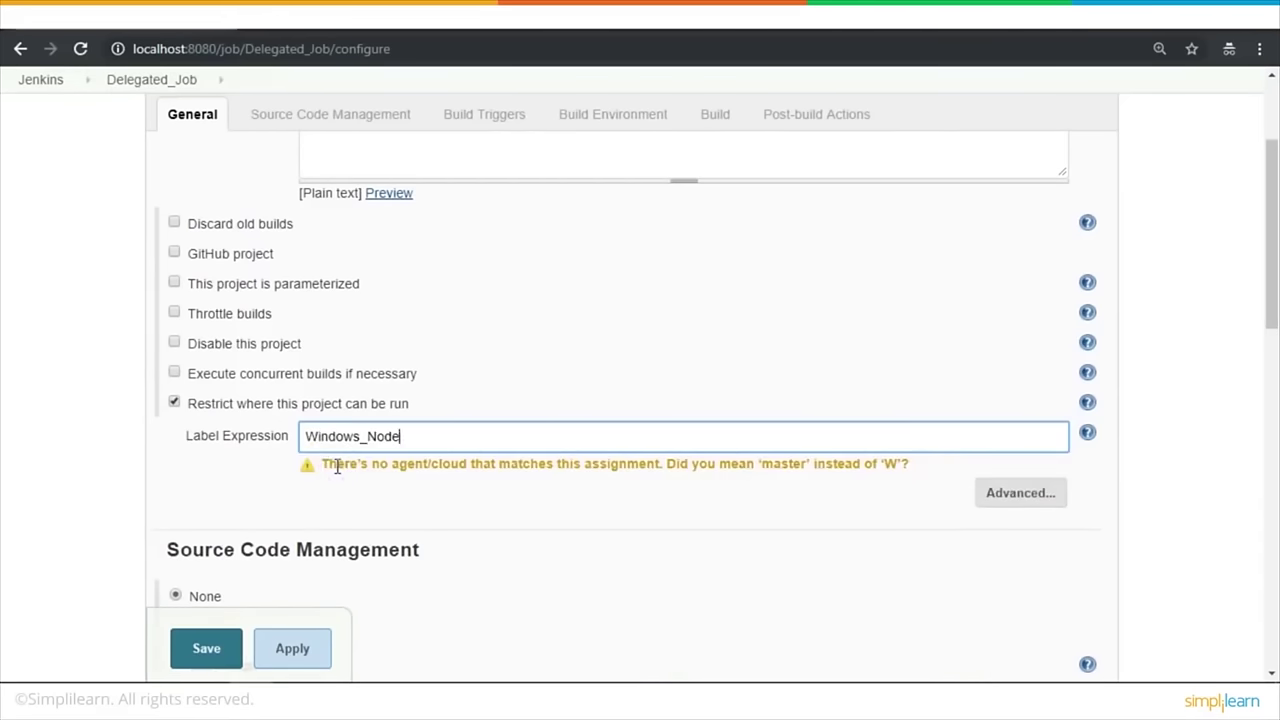
click(338, 467)
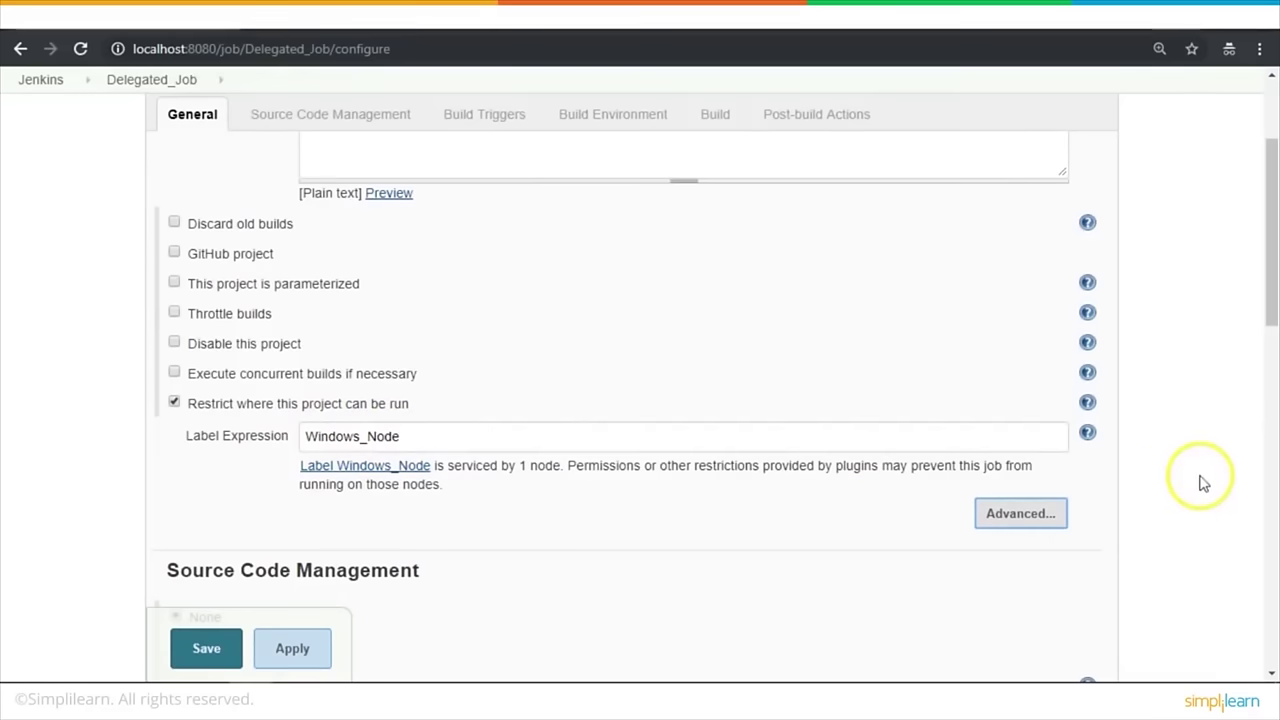
scroll(1207, 465, down, 1)
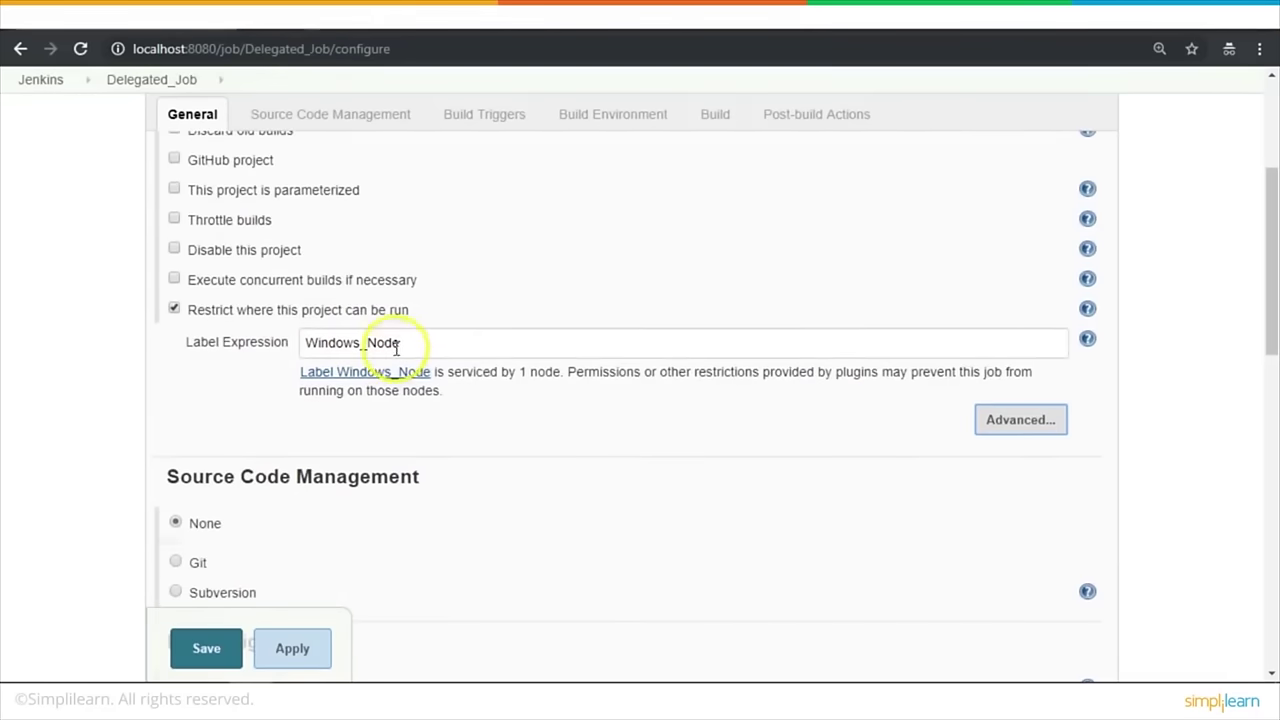
scroll(1172, 374, down, 3)
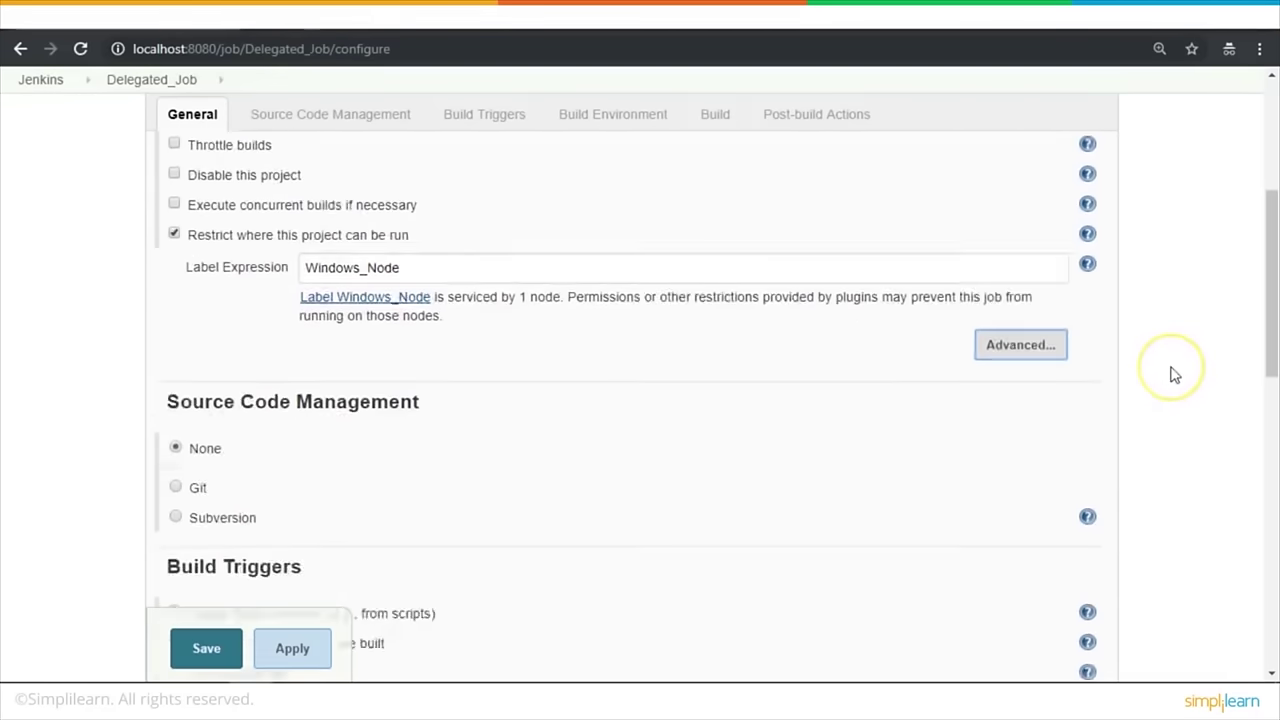
scroll(1175, 375, down, 5)
Step: Save Delegated_Job, run build #1, and highlight the E:\jenkinsnode\workspace path in its console output
click(210, 652)
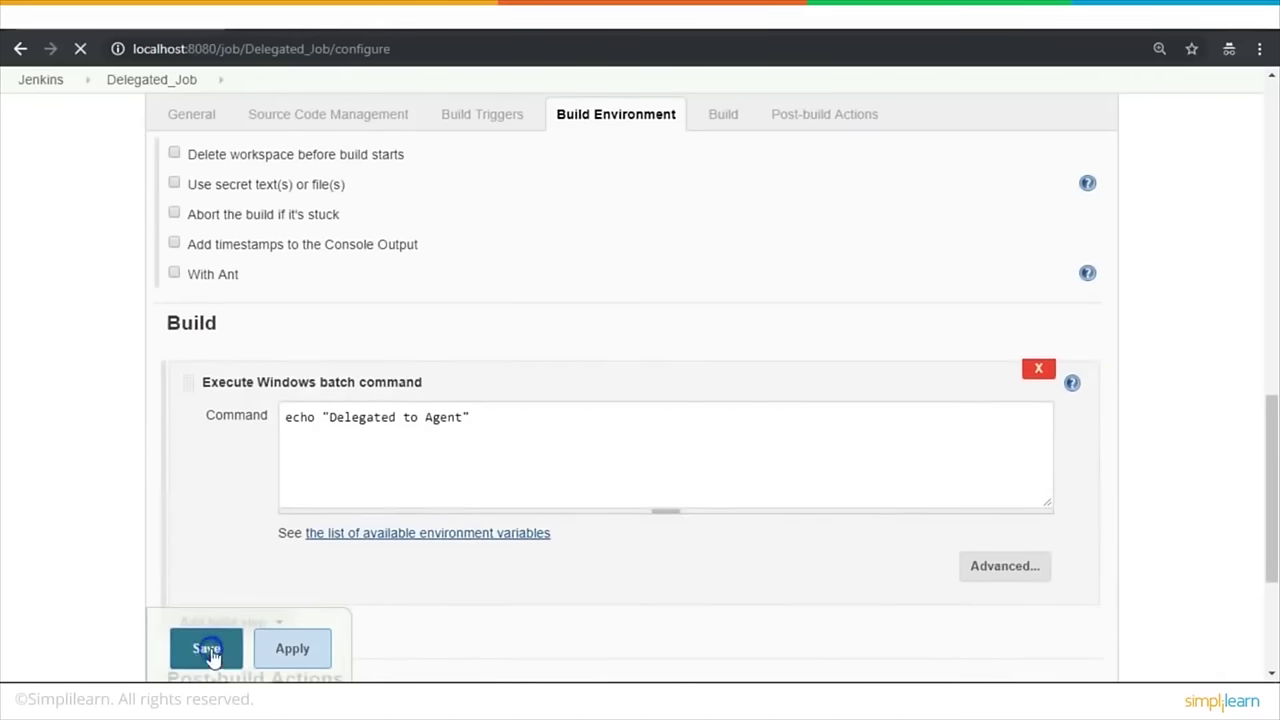
click(82, 295)
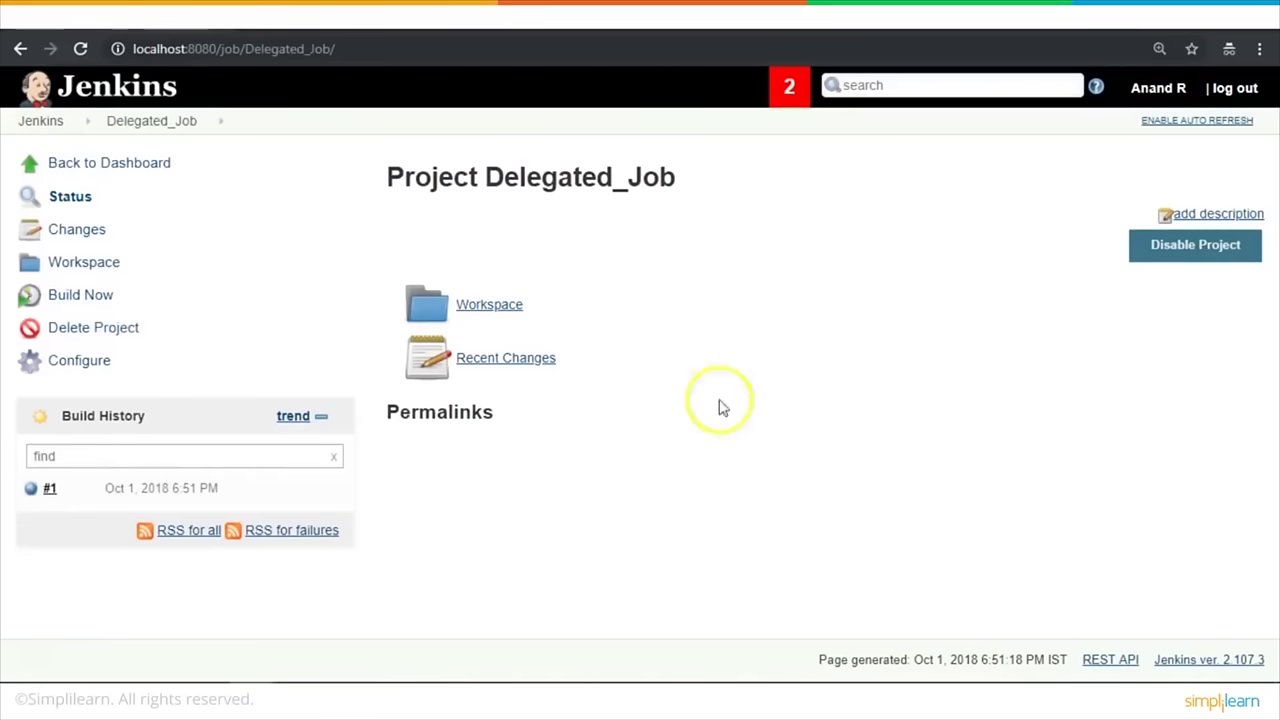
click(50, 490)
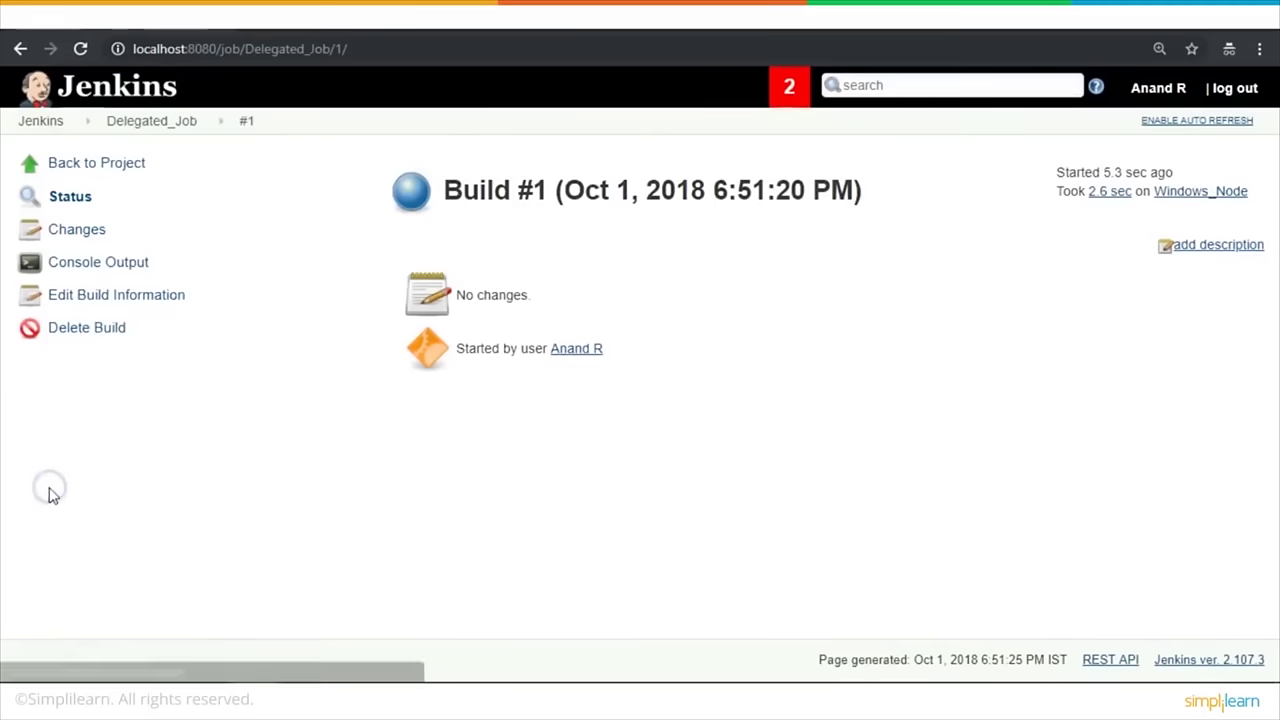
click(110, 262)
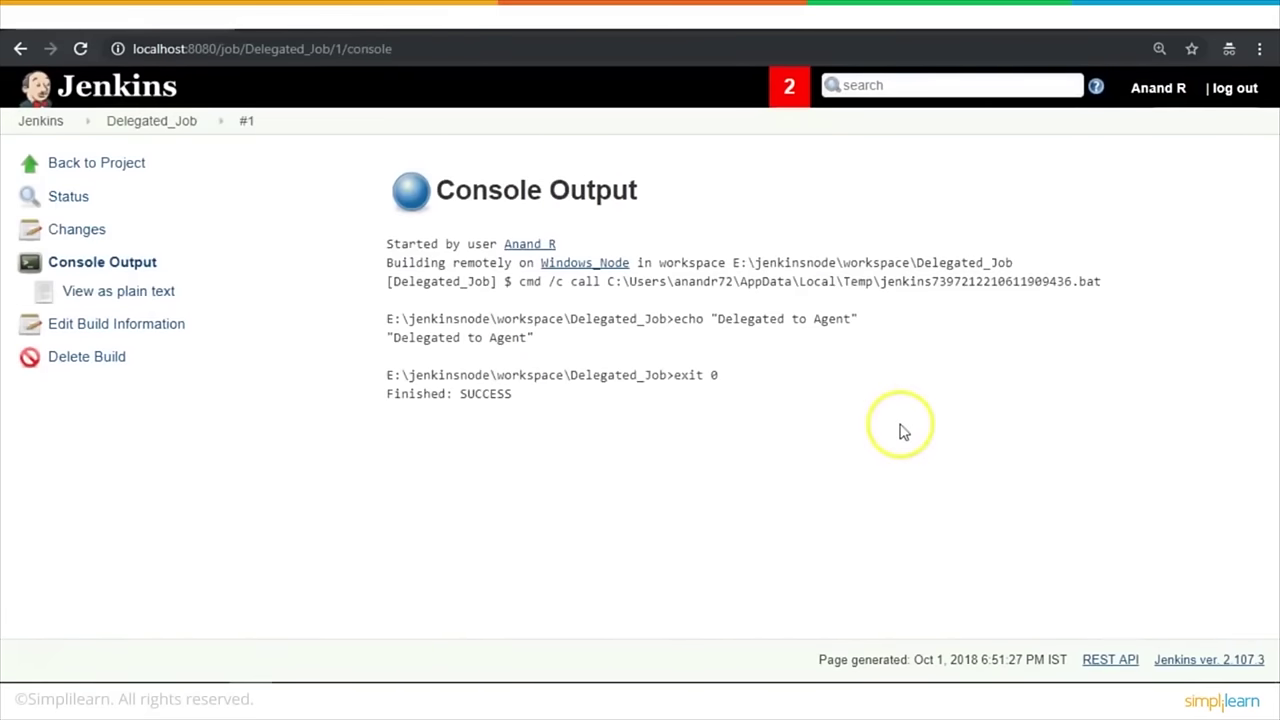
click(734, 262)
drag(734, 262, 912, 262)
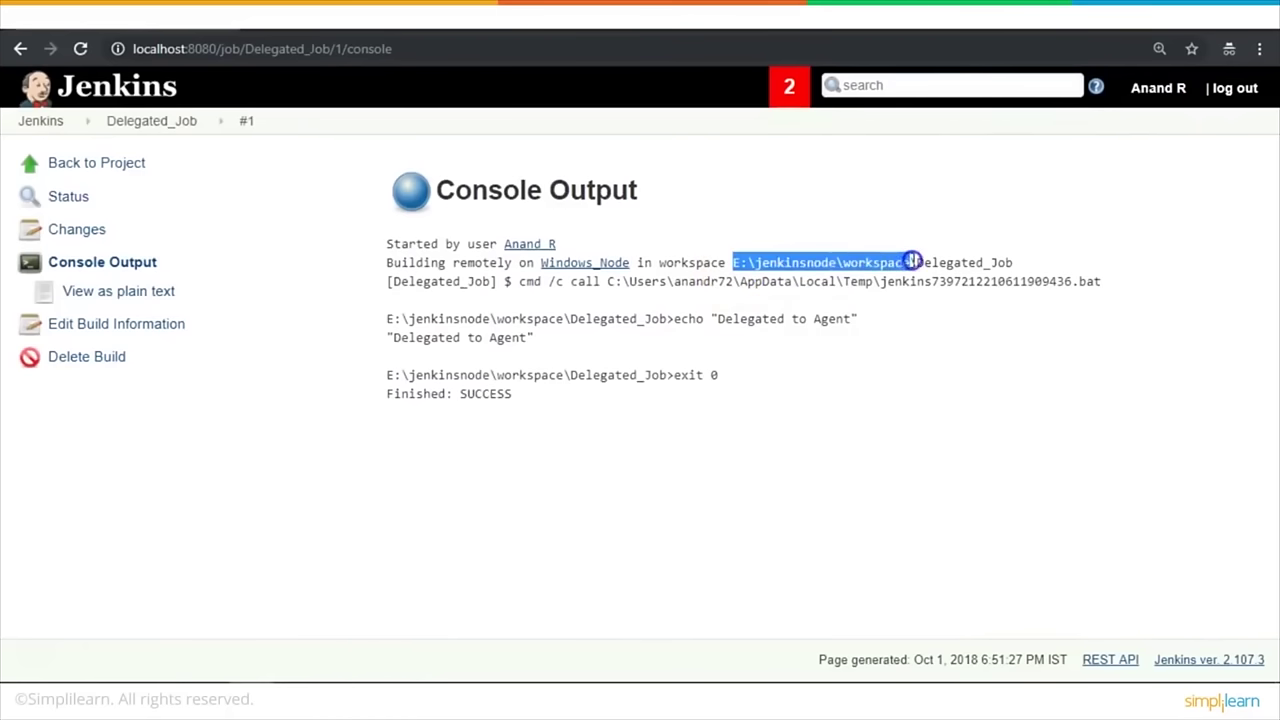
Step: Open E:\jenkinsnode\workspace\Delegated_Job in File Explorer, then go back to the build #1 console
mouse_move(277, 676)
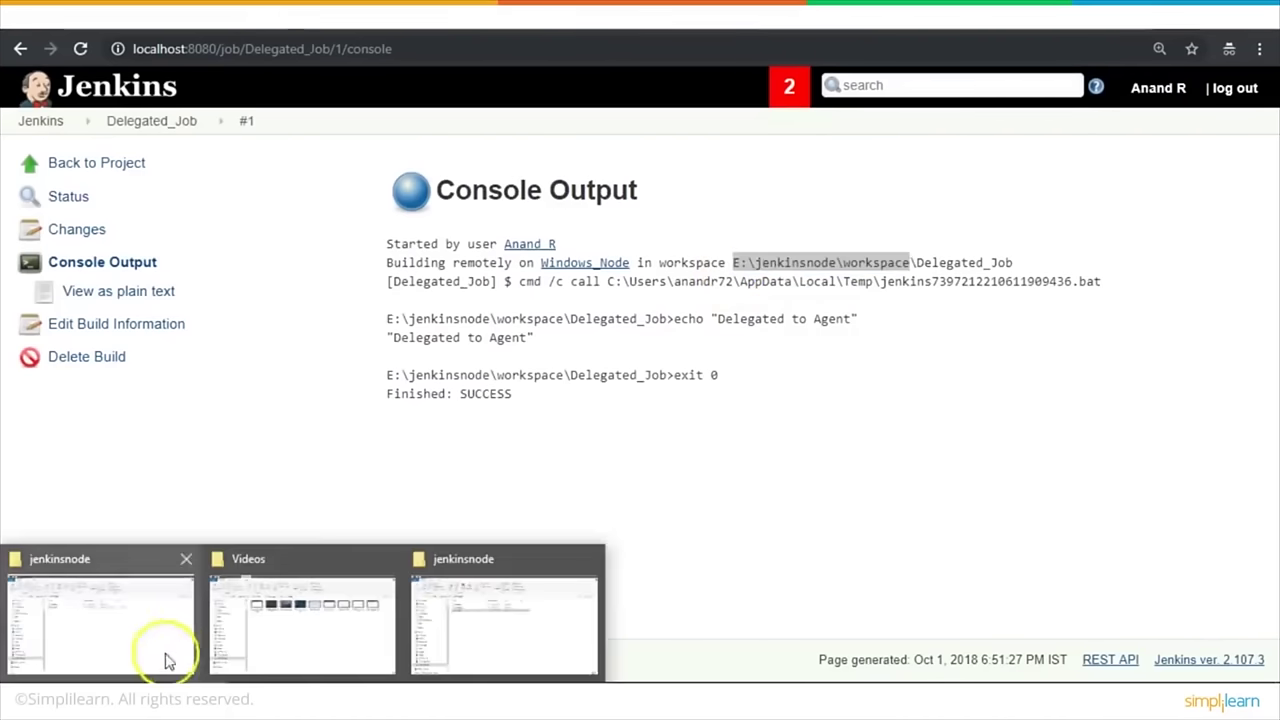
click(163, 655)
double_click(352, 222)
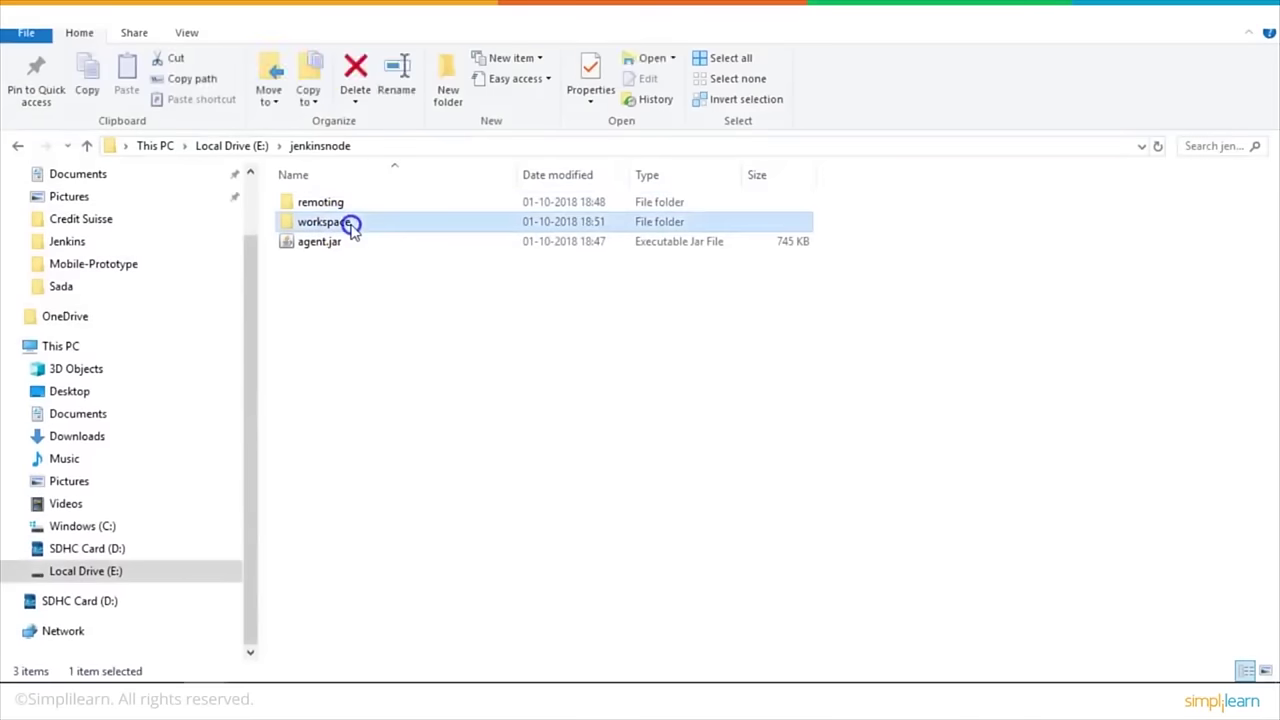
double_click(346, 205)
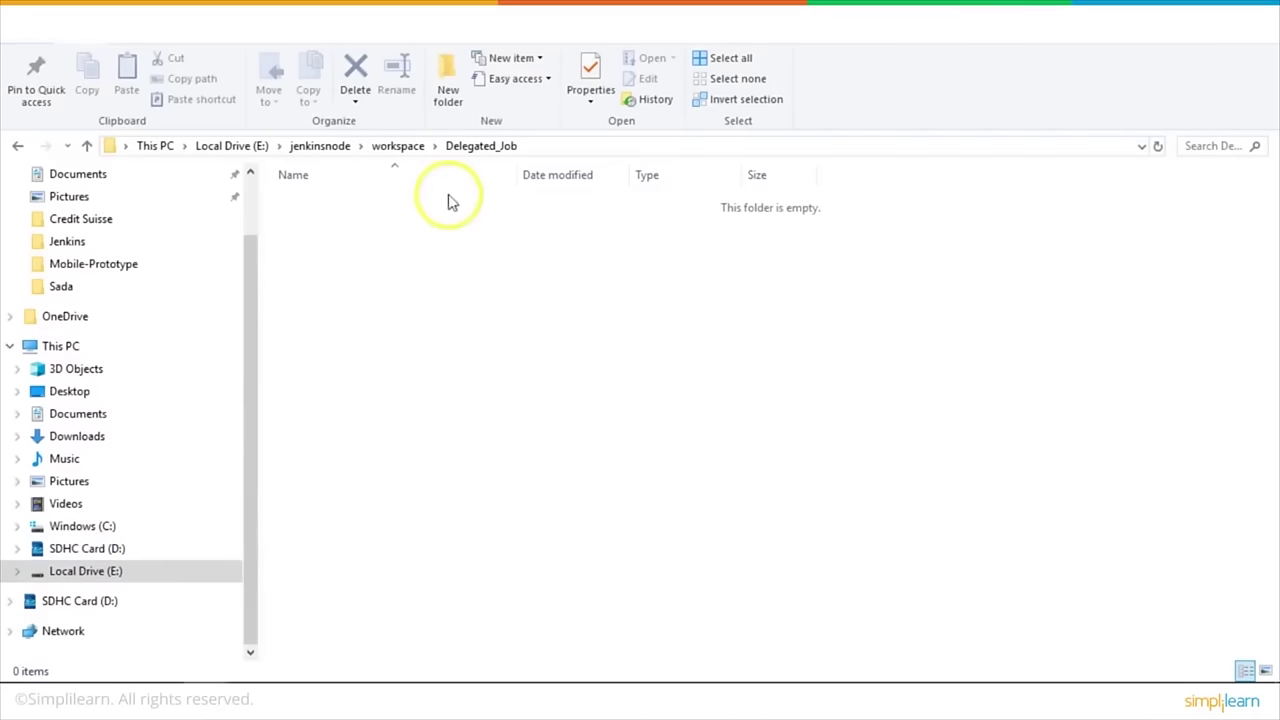
mouse_move(300, 678)
click(338, 635)
Step: Go from build #1 back to the dashboard, then through Manage Jenkins to the Plugin Manager
click(103, 165)
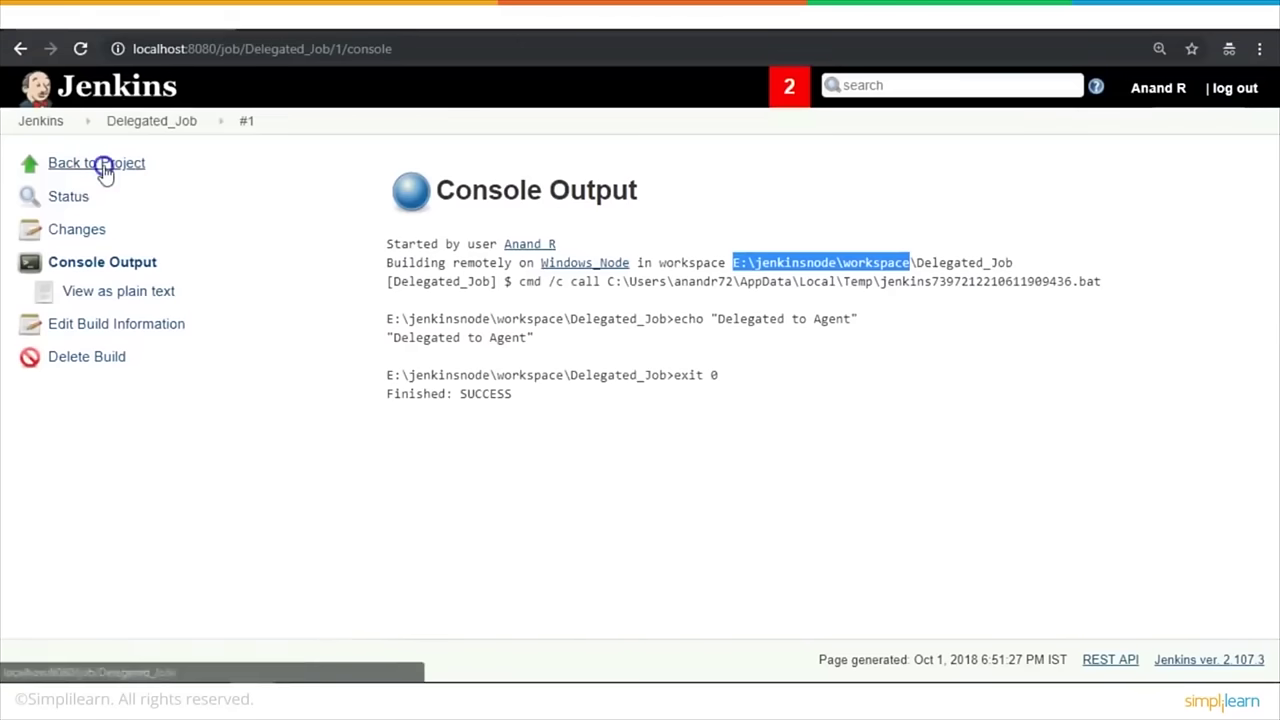
click(86, 162)
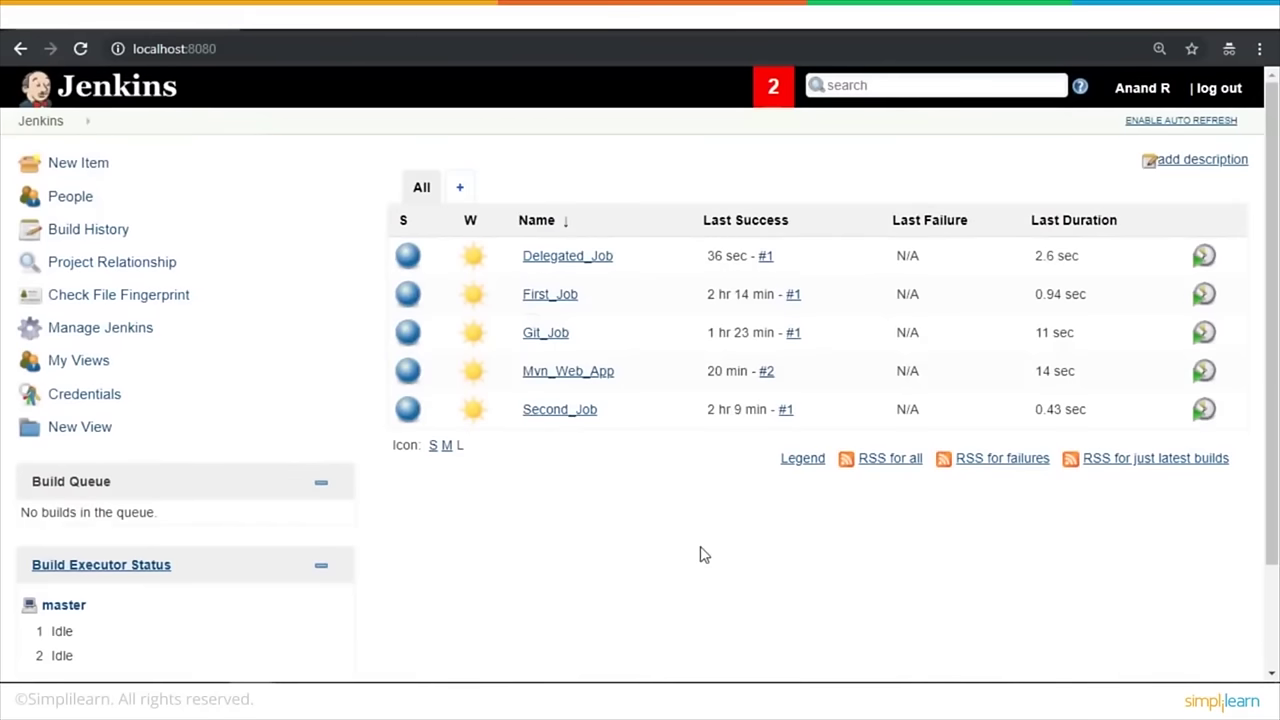
click(100, 327)
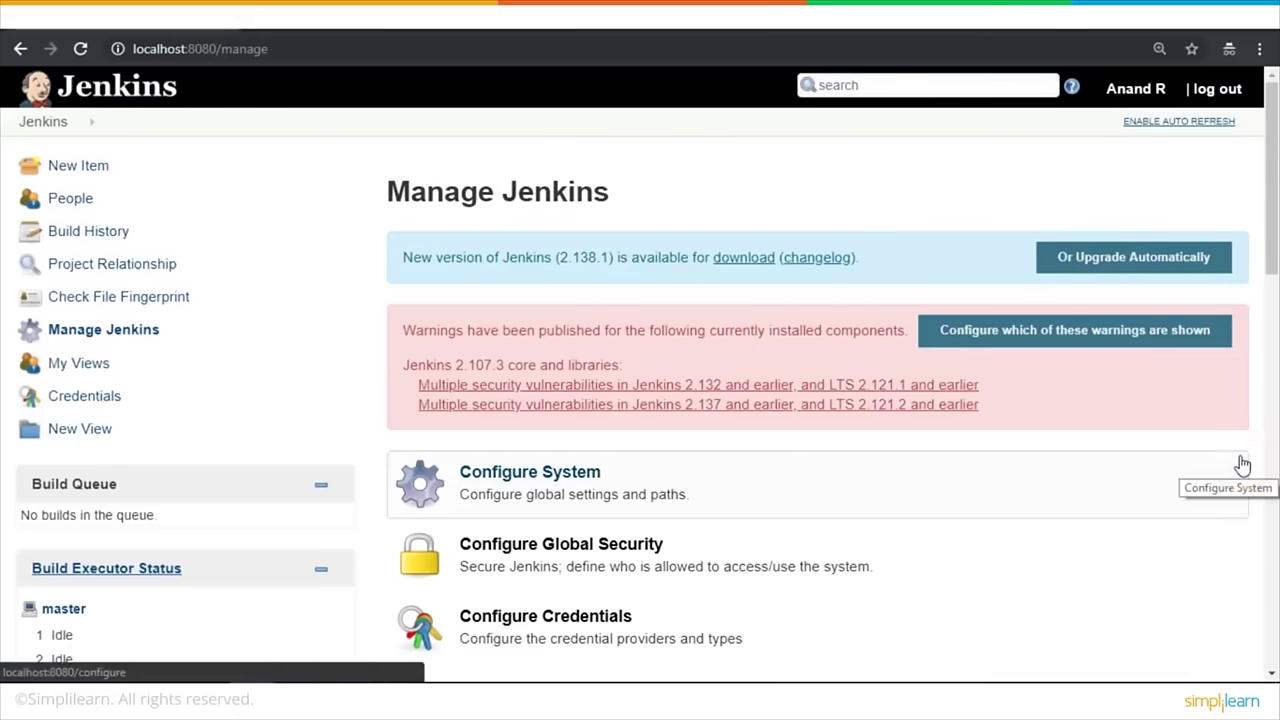
scroll(1241, 464, down, 3)
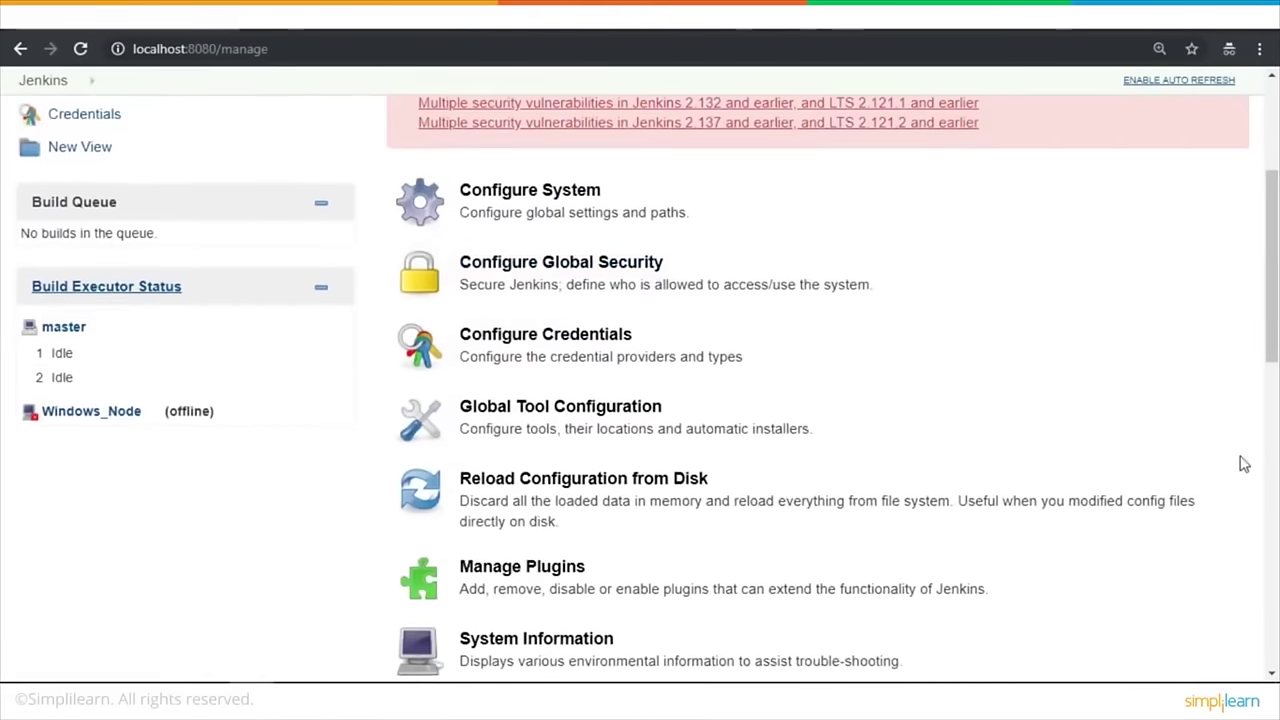
scroll(1241, 464, down, 1)
scroll(1241, 464, up, 1)
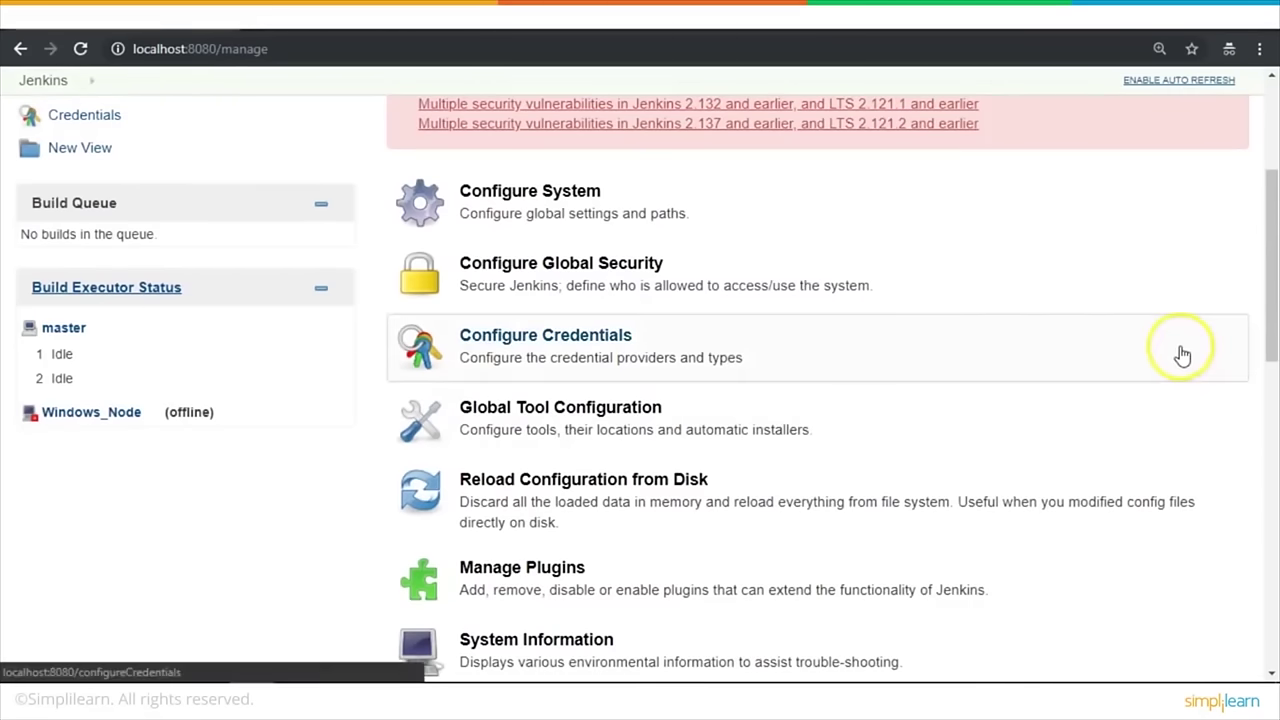
scroll(1183, 355, down, 1)
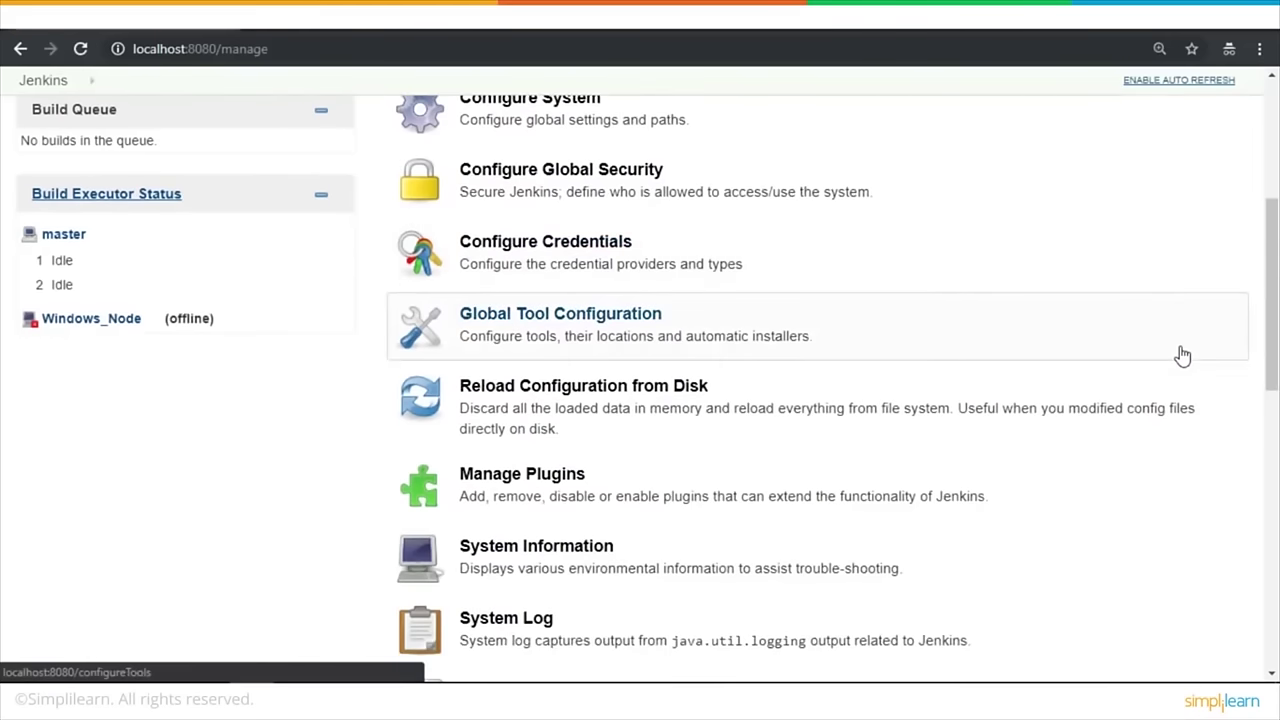
click(548, 476)
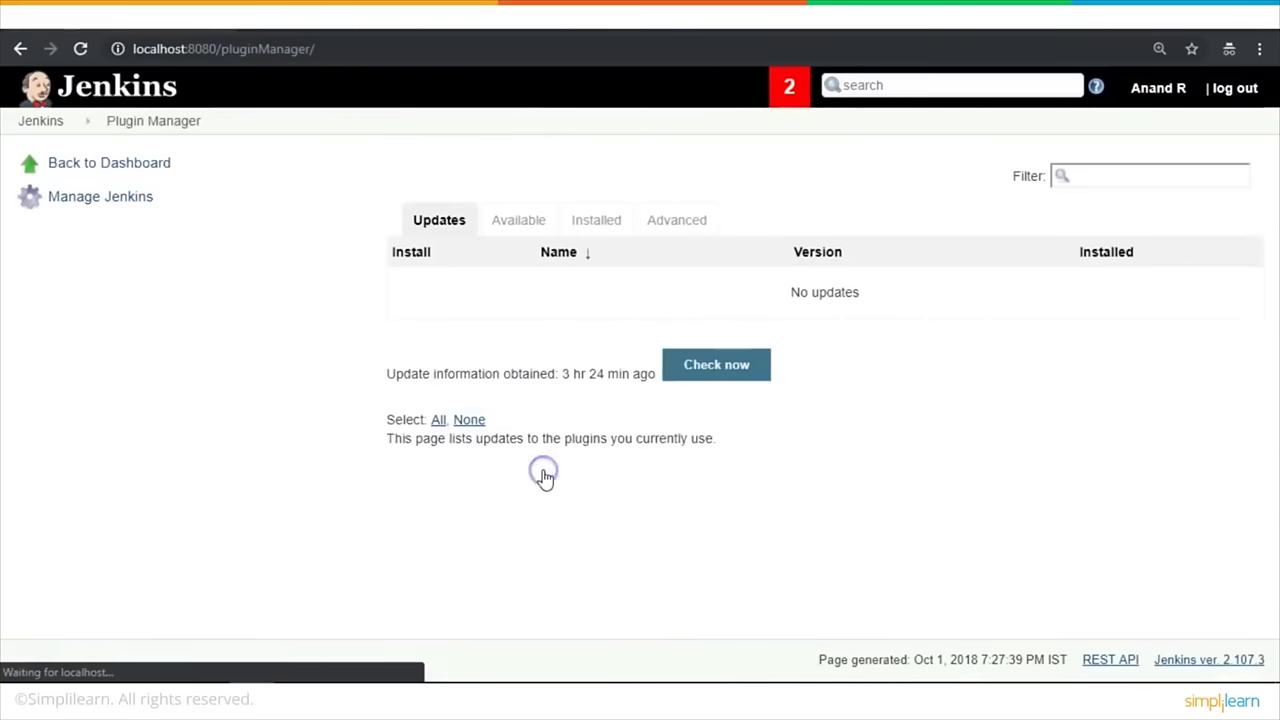
Step: Filter available plugins for 'bac', install Backup without restart, and return to the dashboard
click(522, 216)
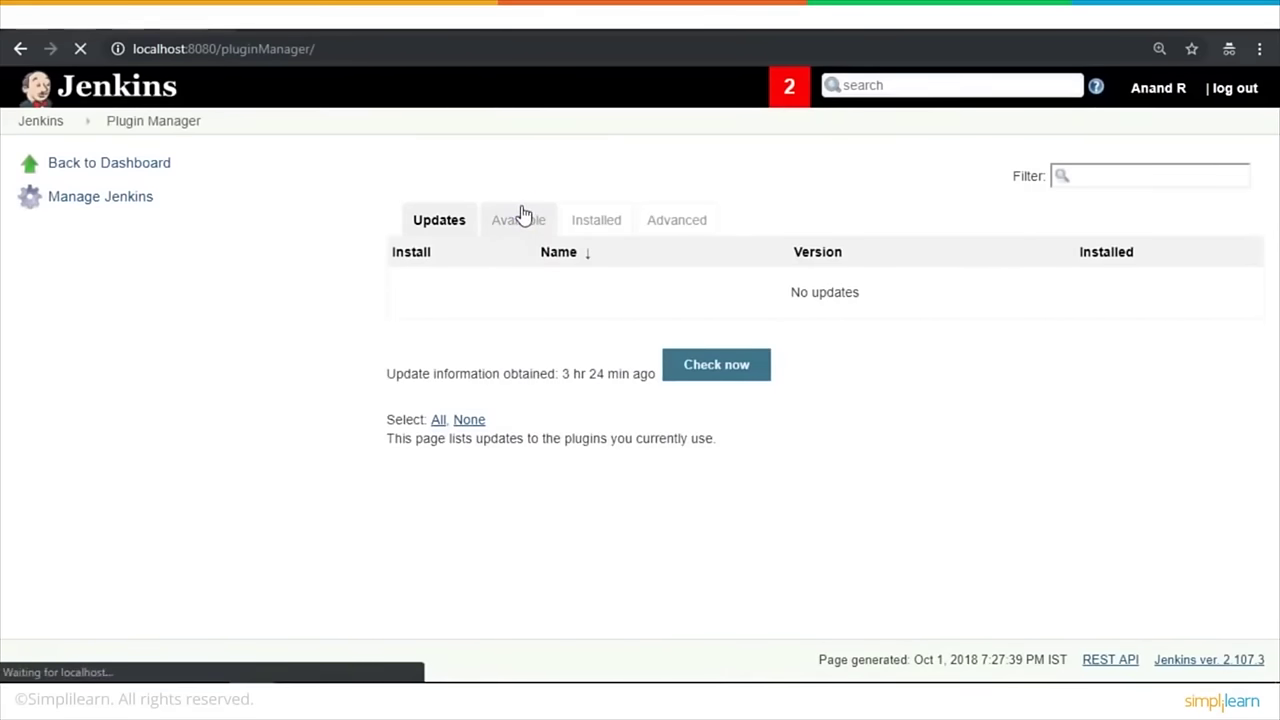
click(1109, 173)
text(backup)
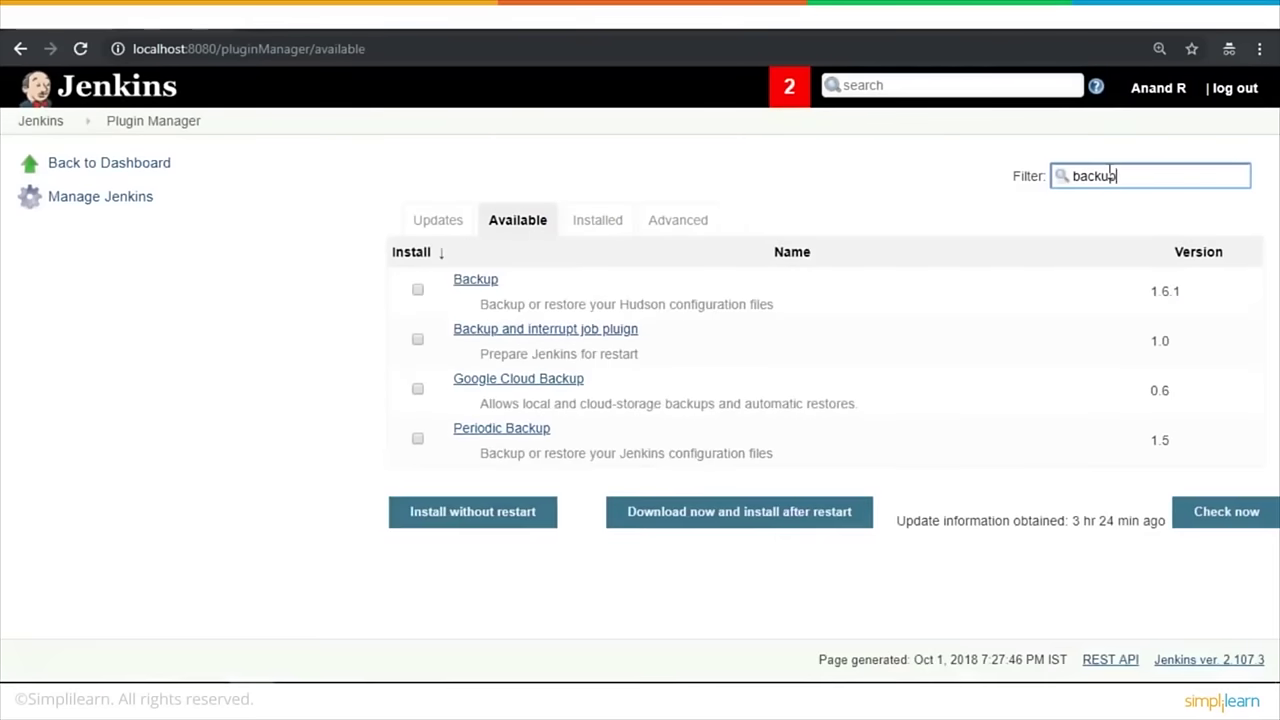
click(417, 289)
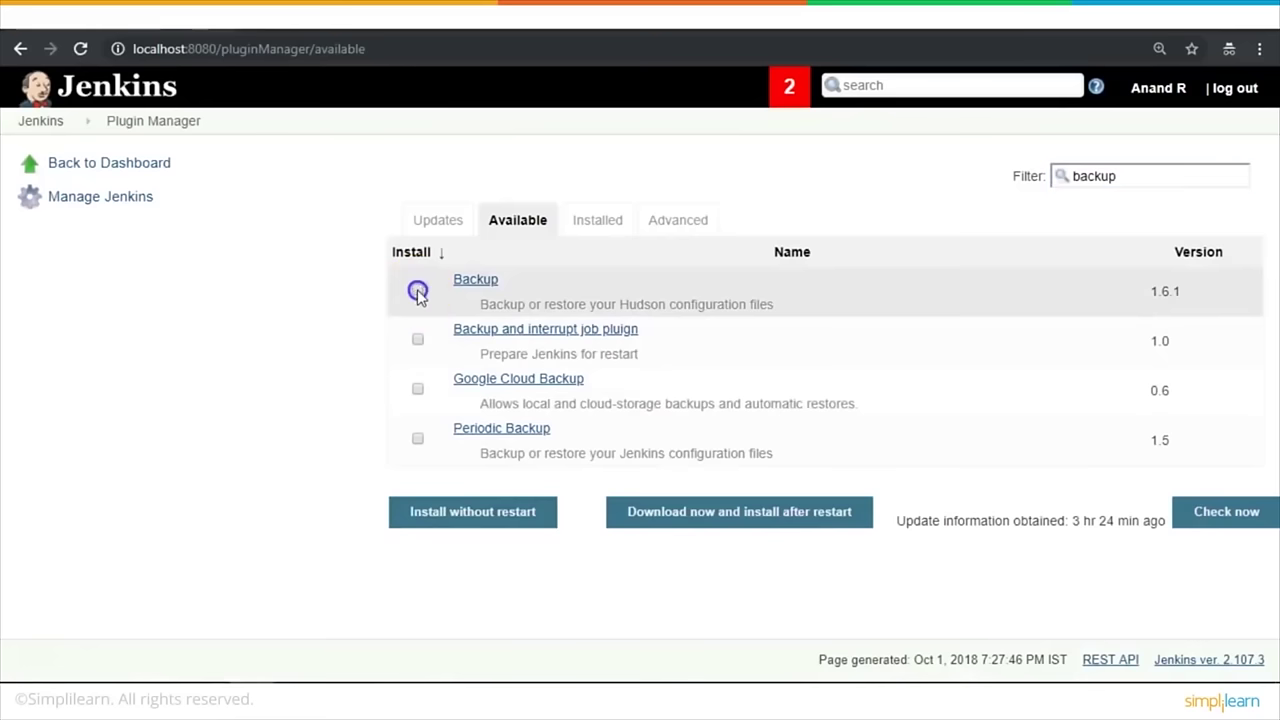
click(499, 515)
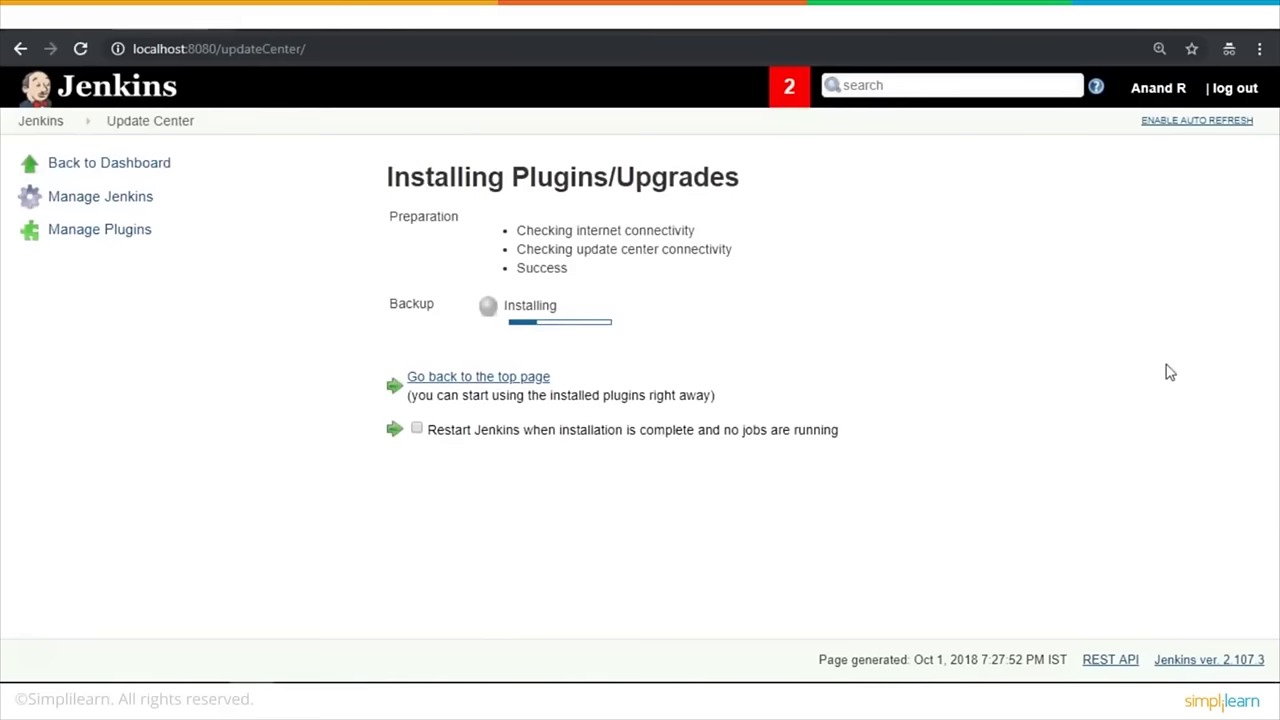
click(740, 283)
click(462, 369)
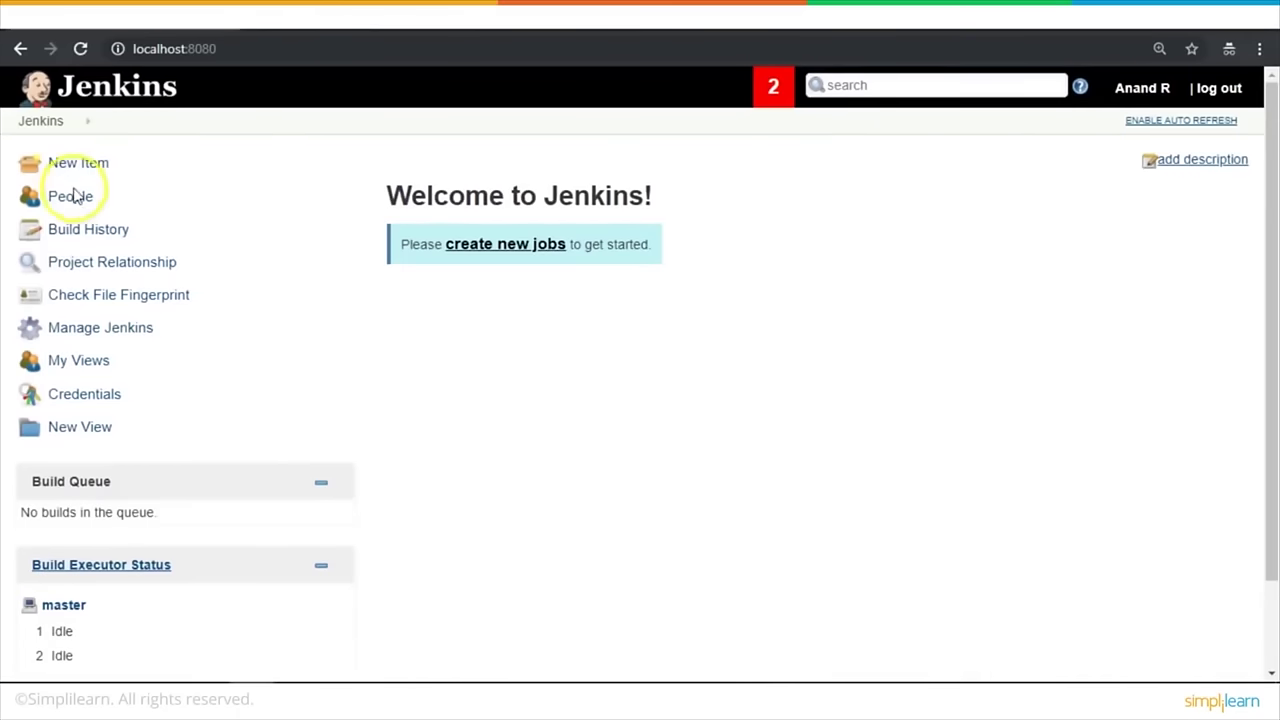
Step: Go to Manage Jenkins and open the Backup manager's Setup page
click(100, 329)
scroll(794, 477, down, 4)
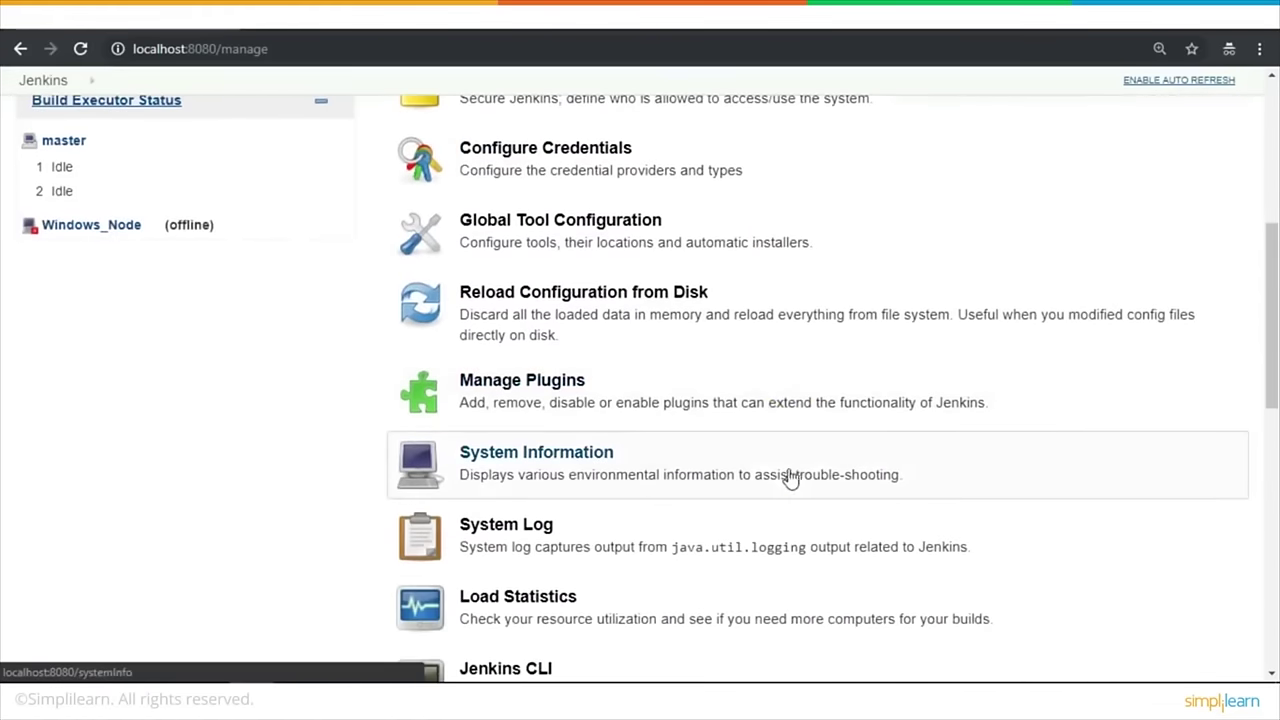
scroll(790, 476, down, 7)
scroll(778, 474, down, 3)
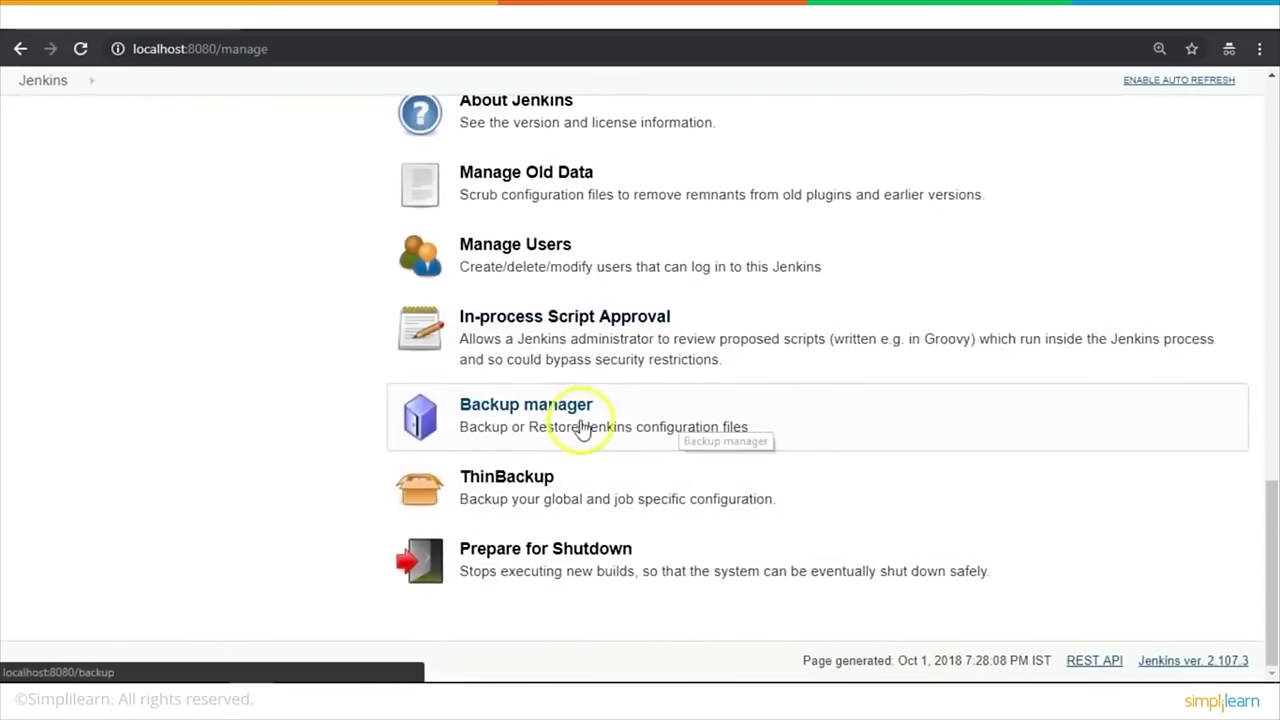
click(580, 425)
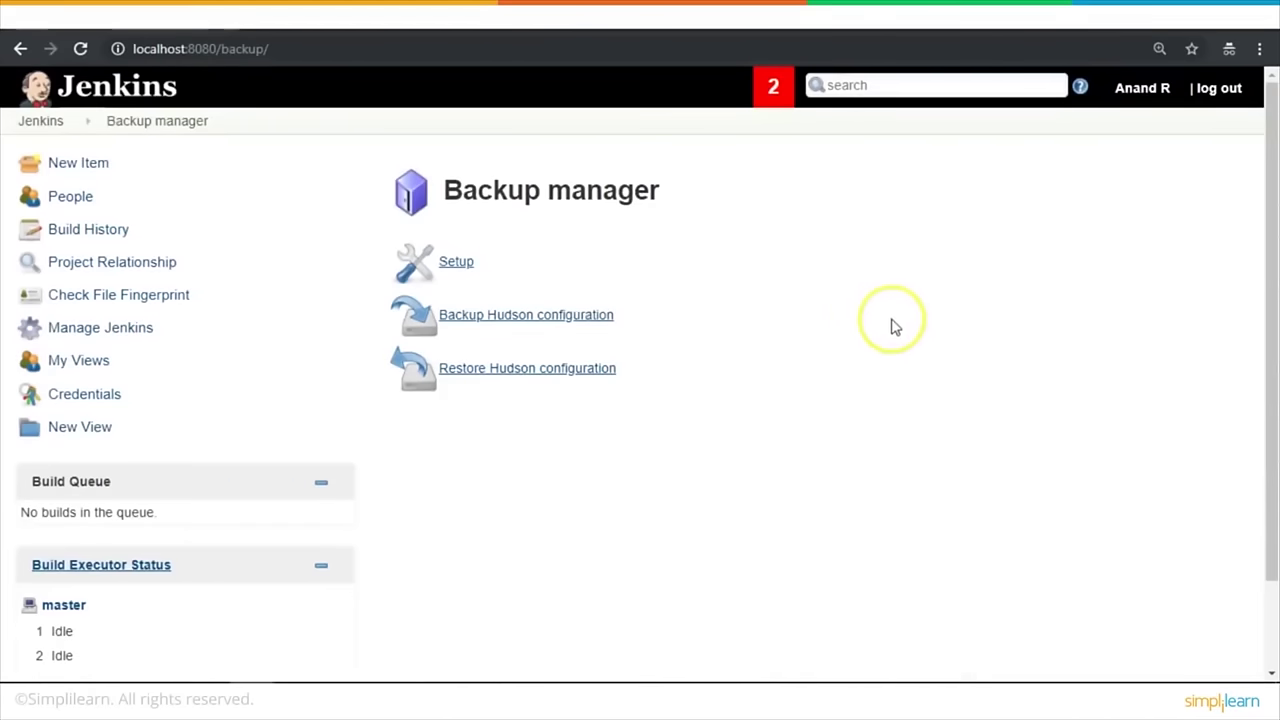
click(458, 266)
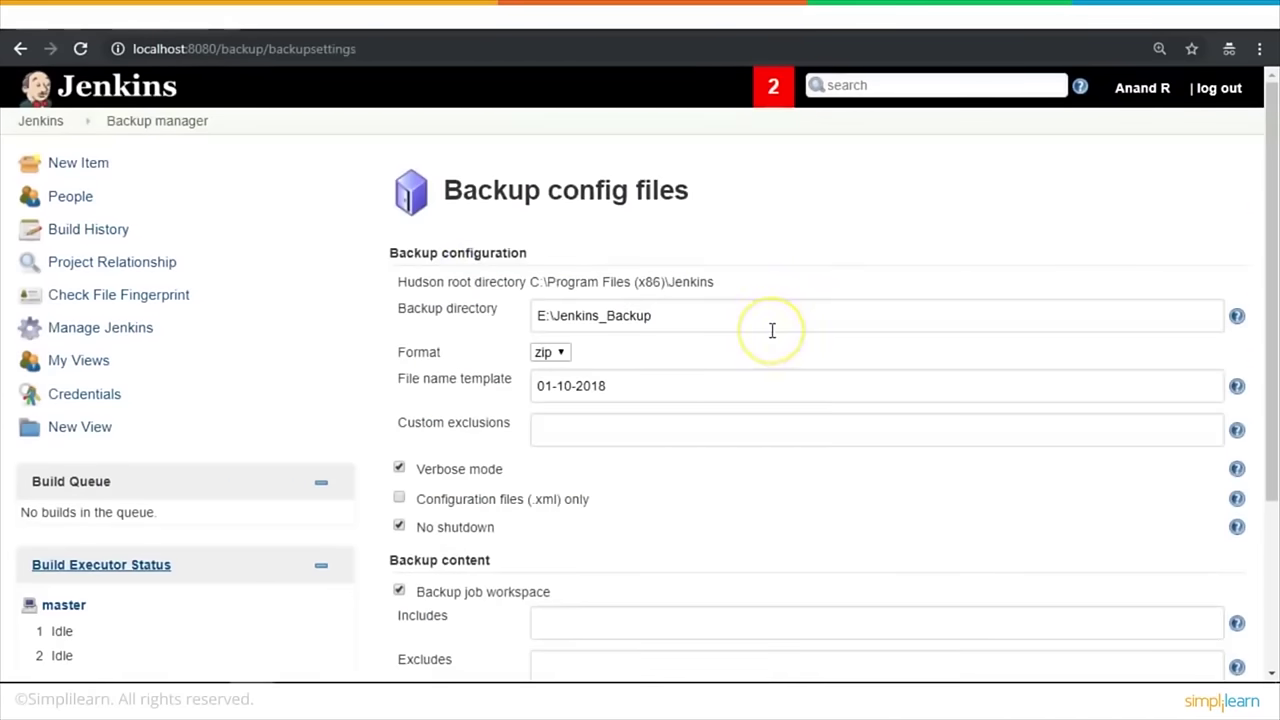
Step: Confirm E:\Jenkins_Backup as the backup directory and keep zip with template 01-10-2018
scroll(772, 330, down, 2)
drag(677, 226, 528, 235)
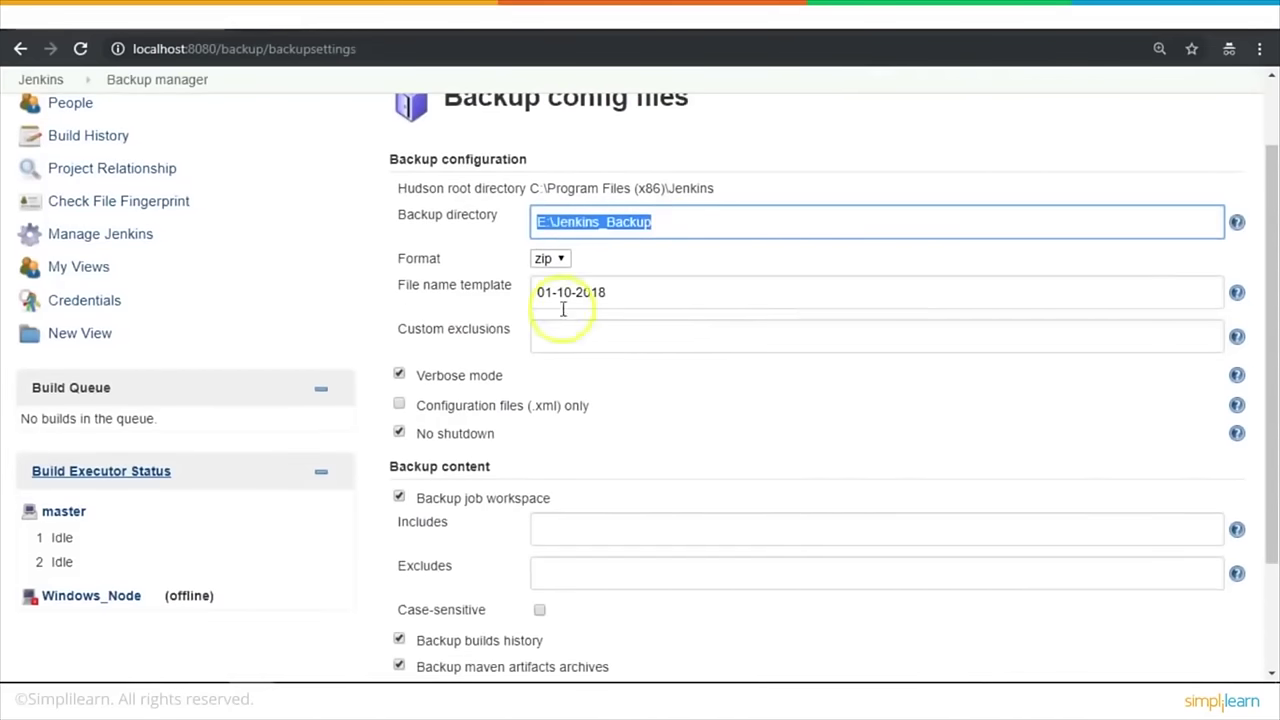
click(177, 660)
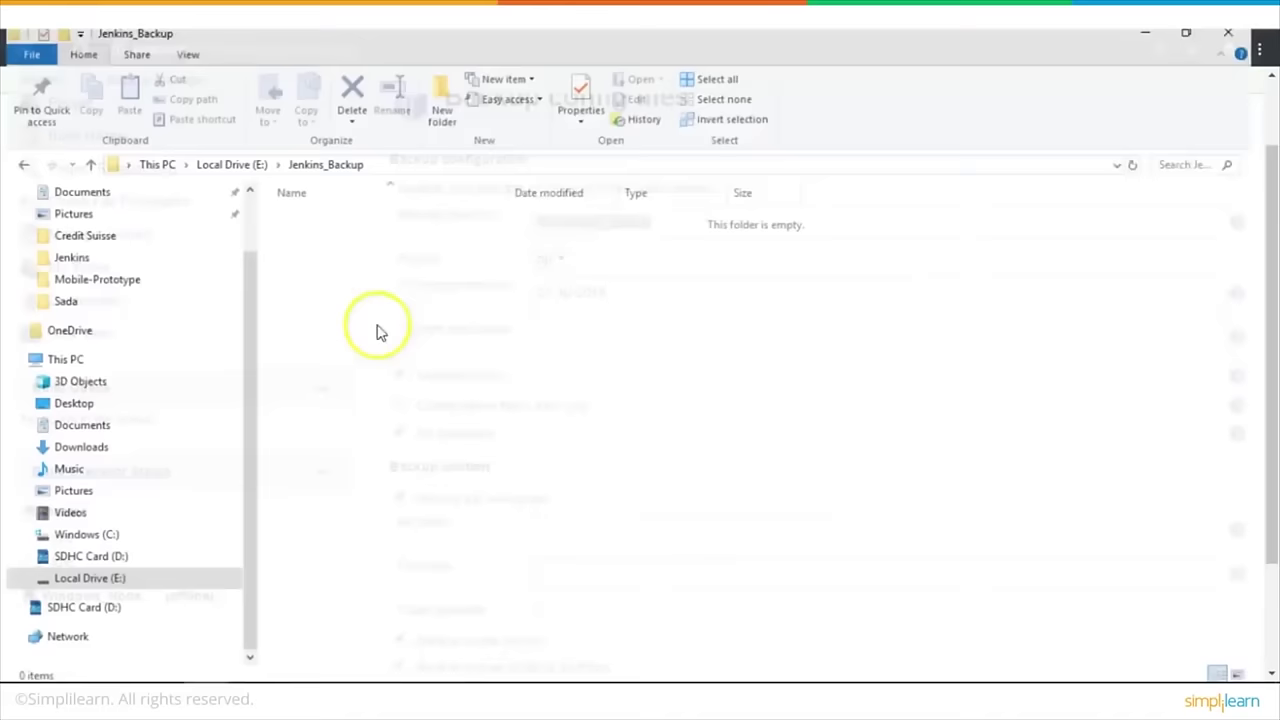
click(506, 143)
click(1140, 33)
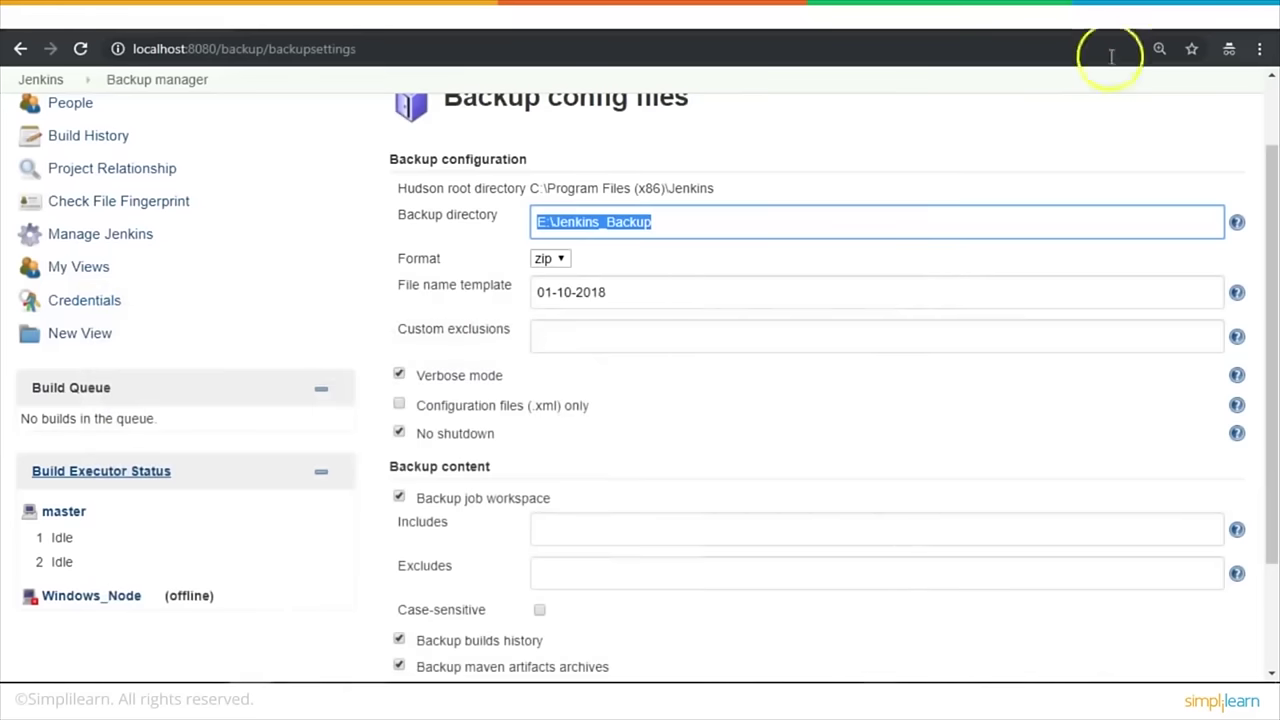
click(552, 258)
click(563, 278)
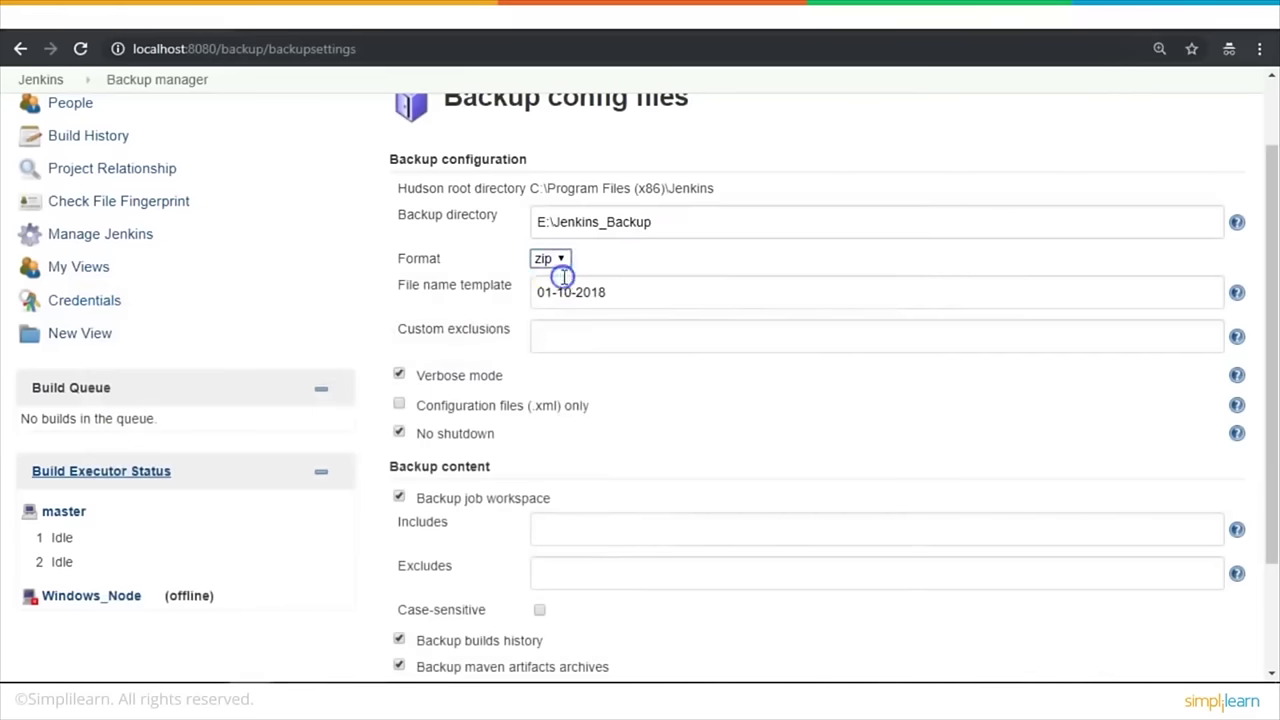
drag(623, 291, 514, 303)
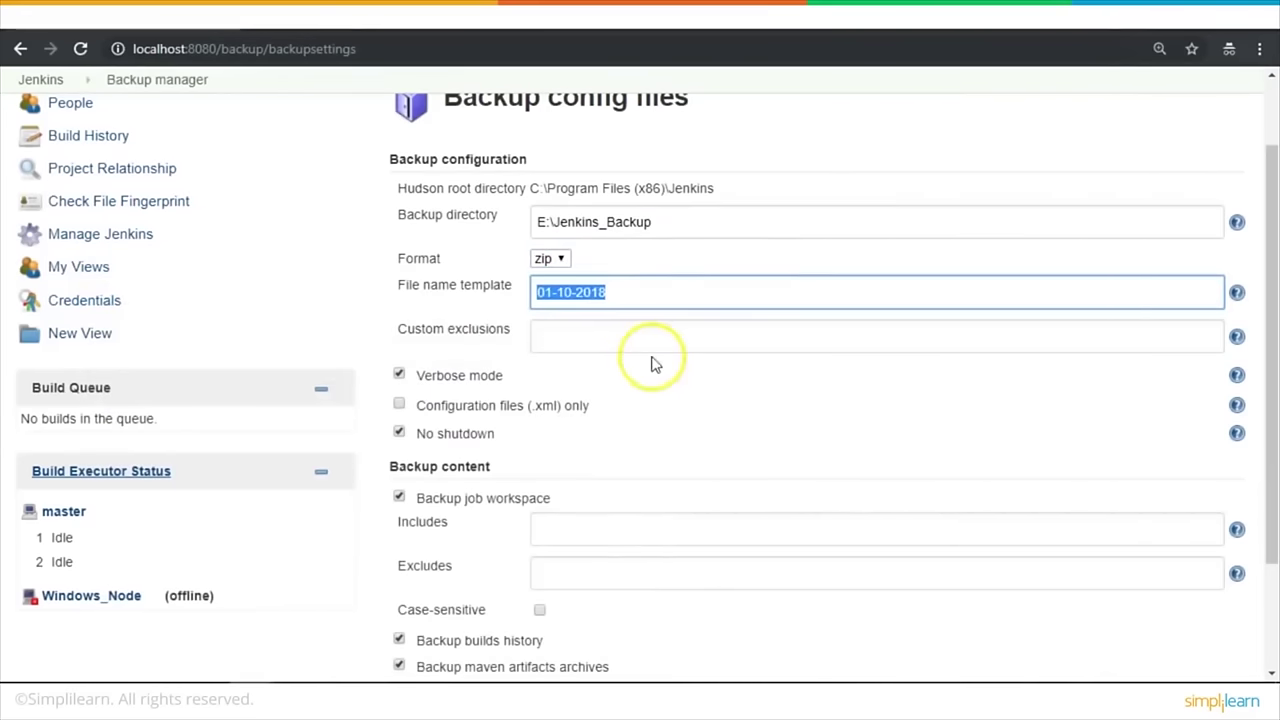
click(674, 291)
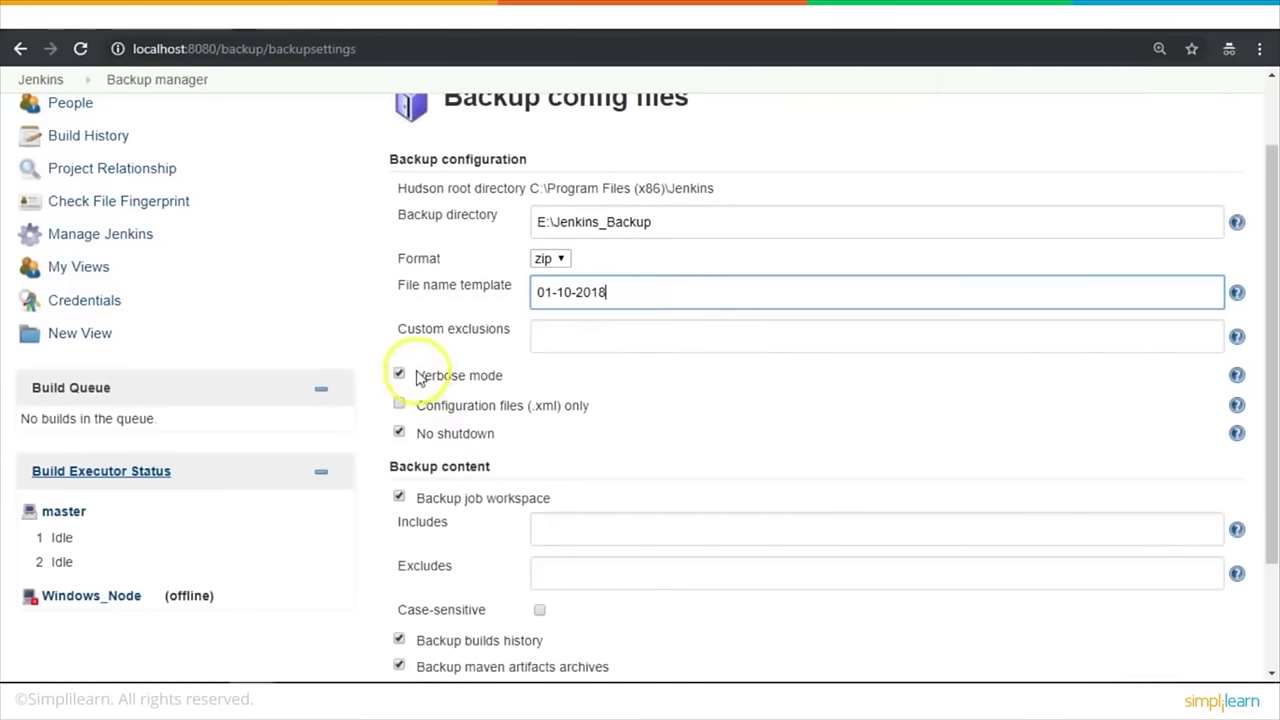
Step: Exclude fingerprints from the backup and save the settings
scroll(714, 423, down, 2)
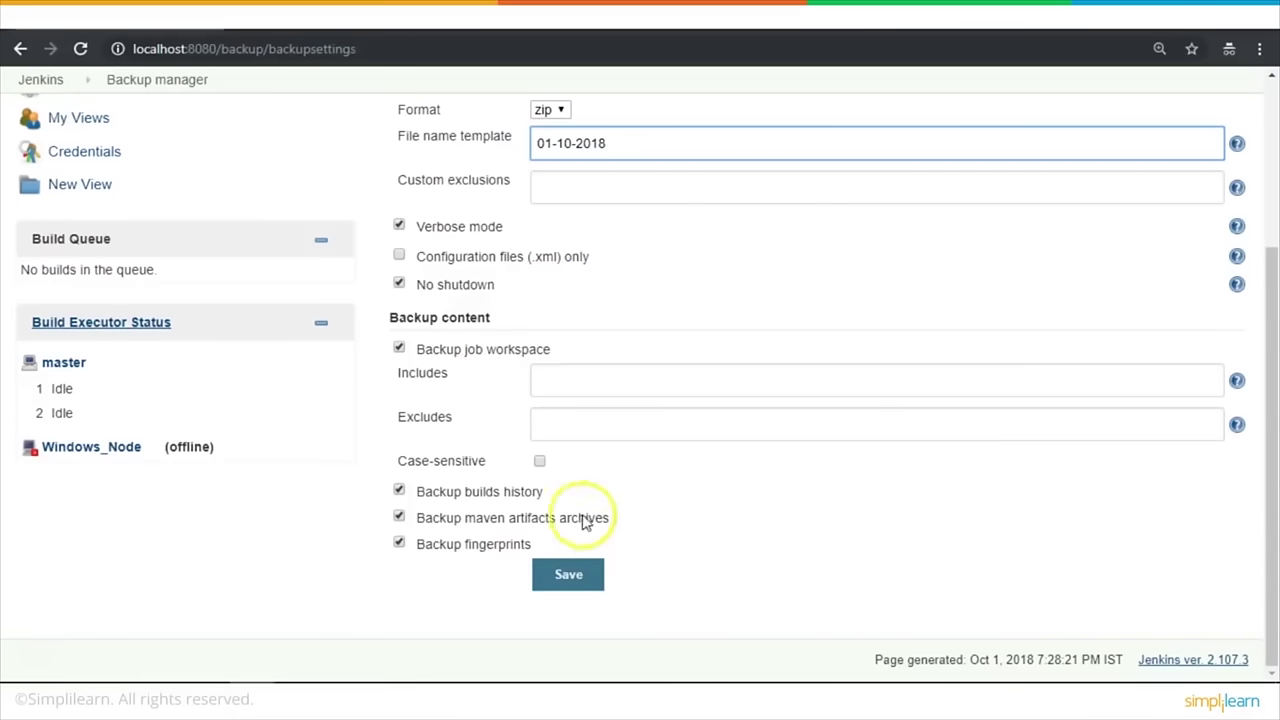
scroll(928, 352, up, 1)
scroll(928, 345, up, 3)
scroll(928, 343, down, 3)
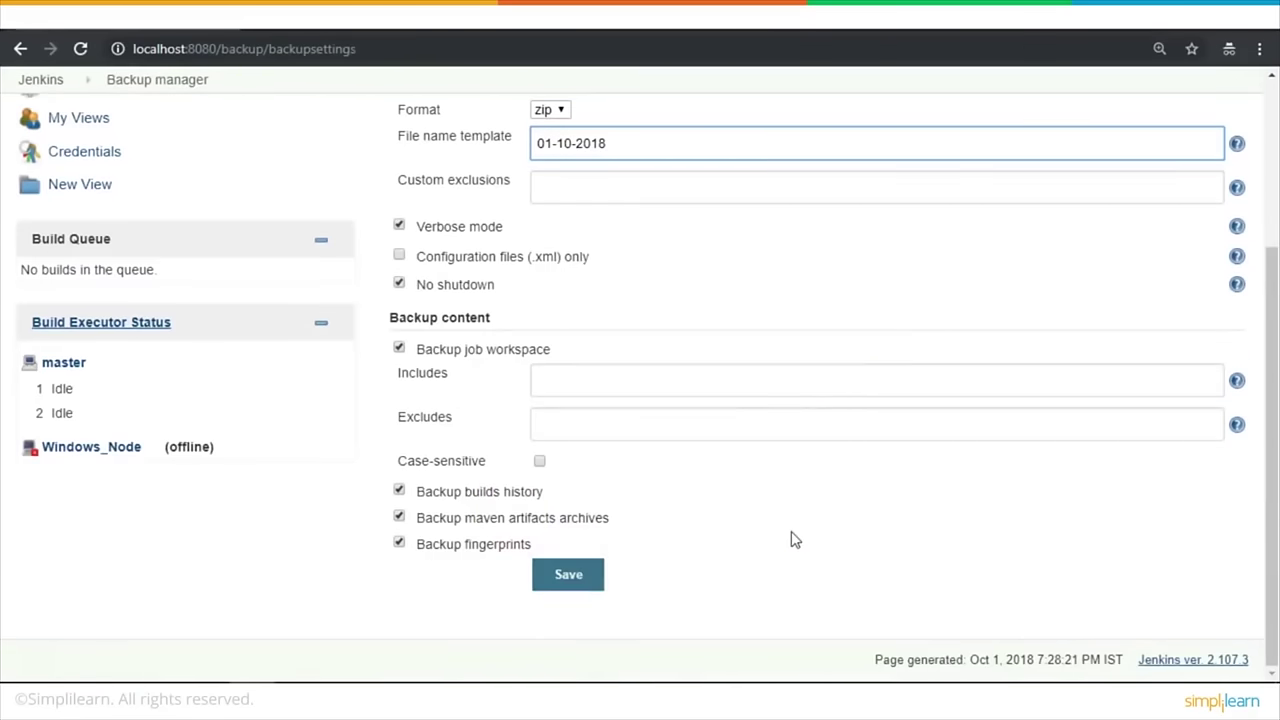
click(399, 543)
click(565, 575)
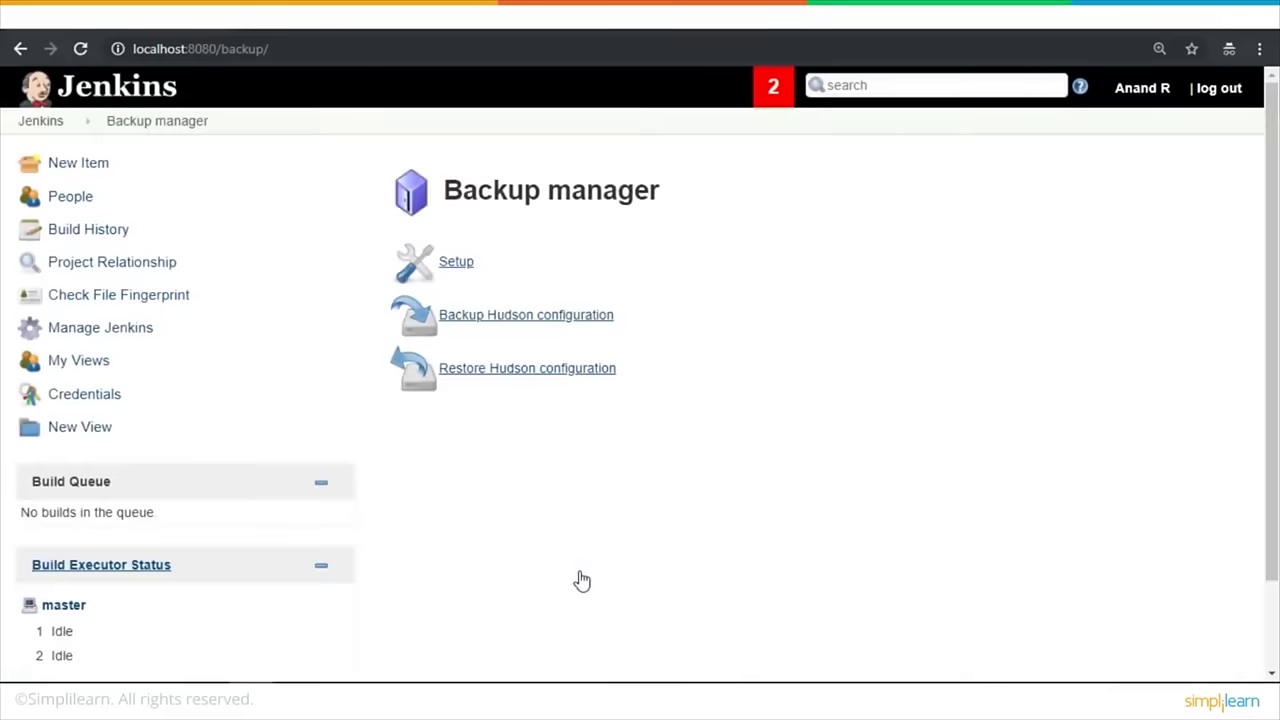
Step: Run 'Backup Hudson configuration' and follow its log to the end
click(551, 316)
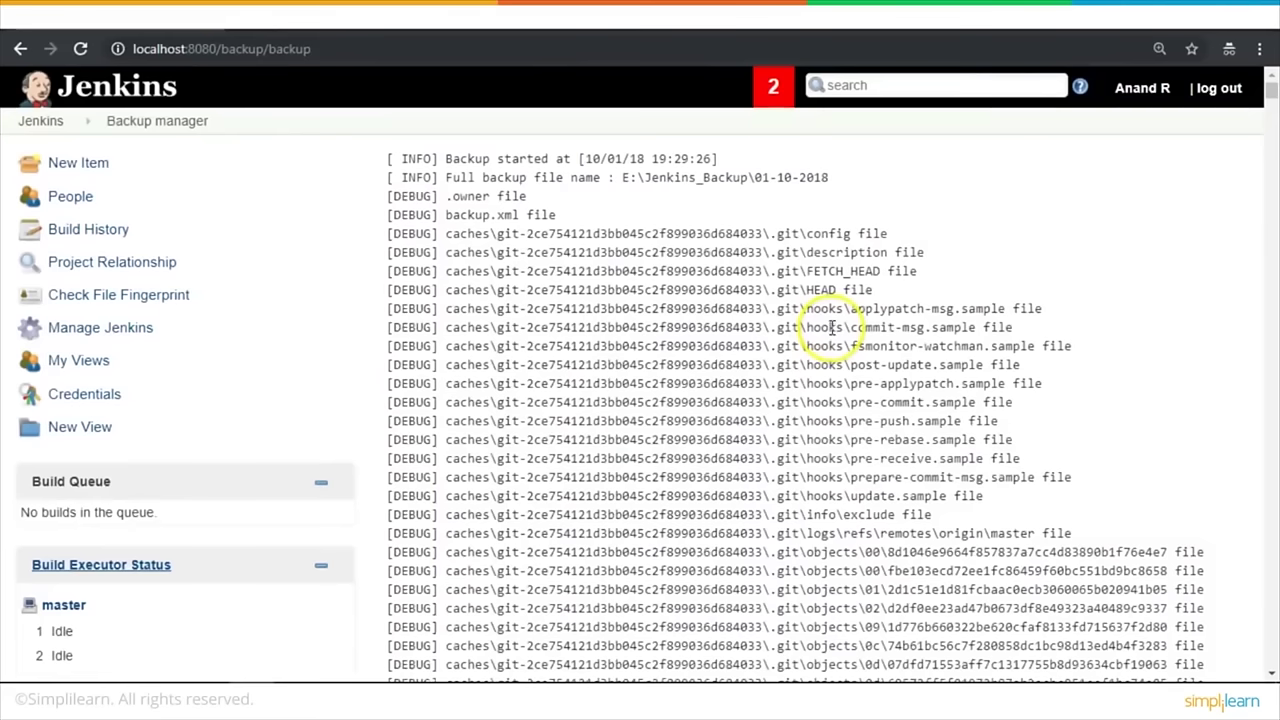
scroll(831, 327, down, 15)
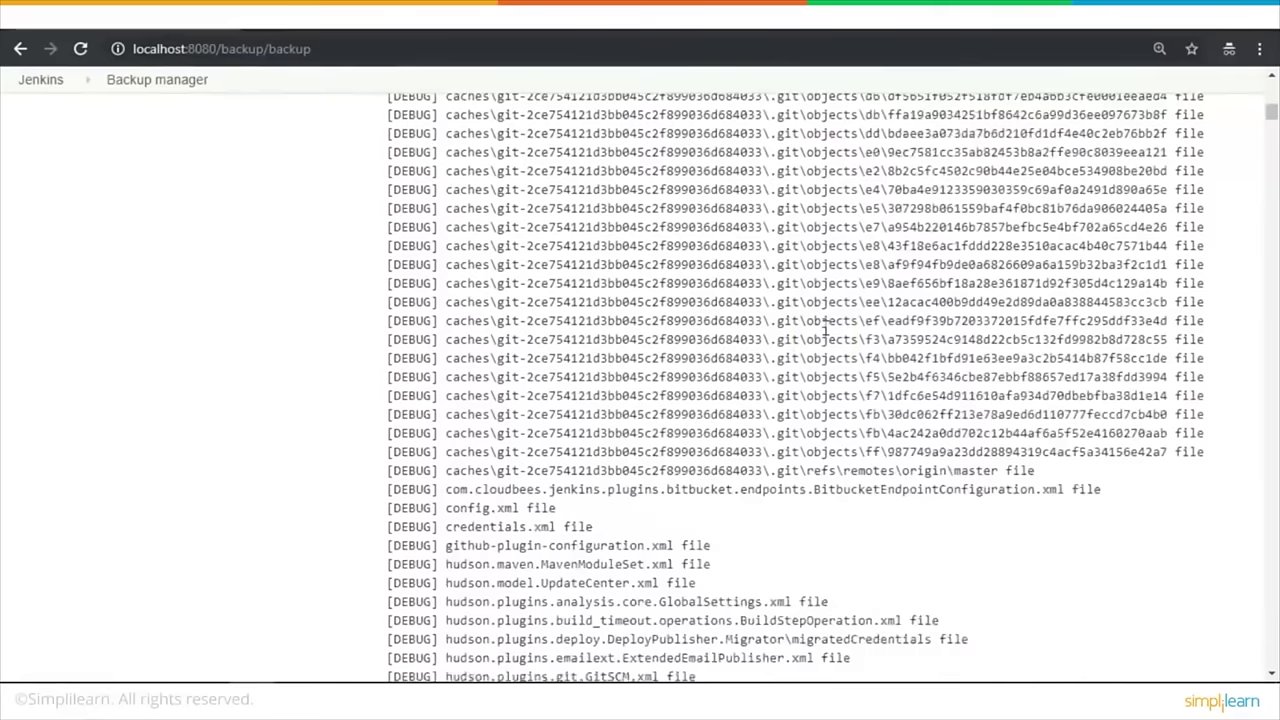
scroll(826, 330, down, 2)
drag(1270, 112, 1231, 617)
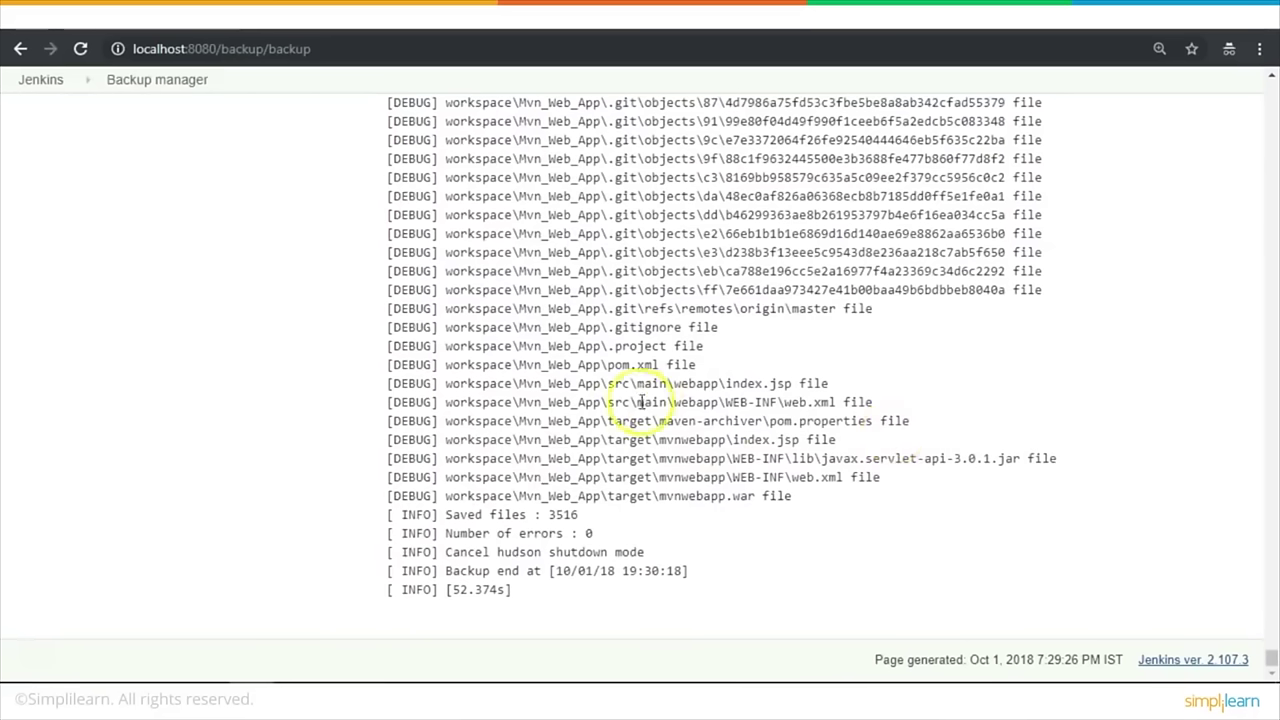
drag(524, 383, 655, 401)
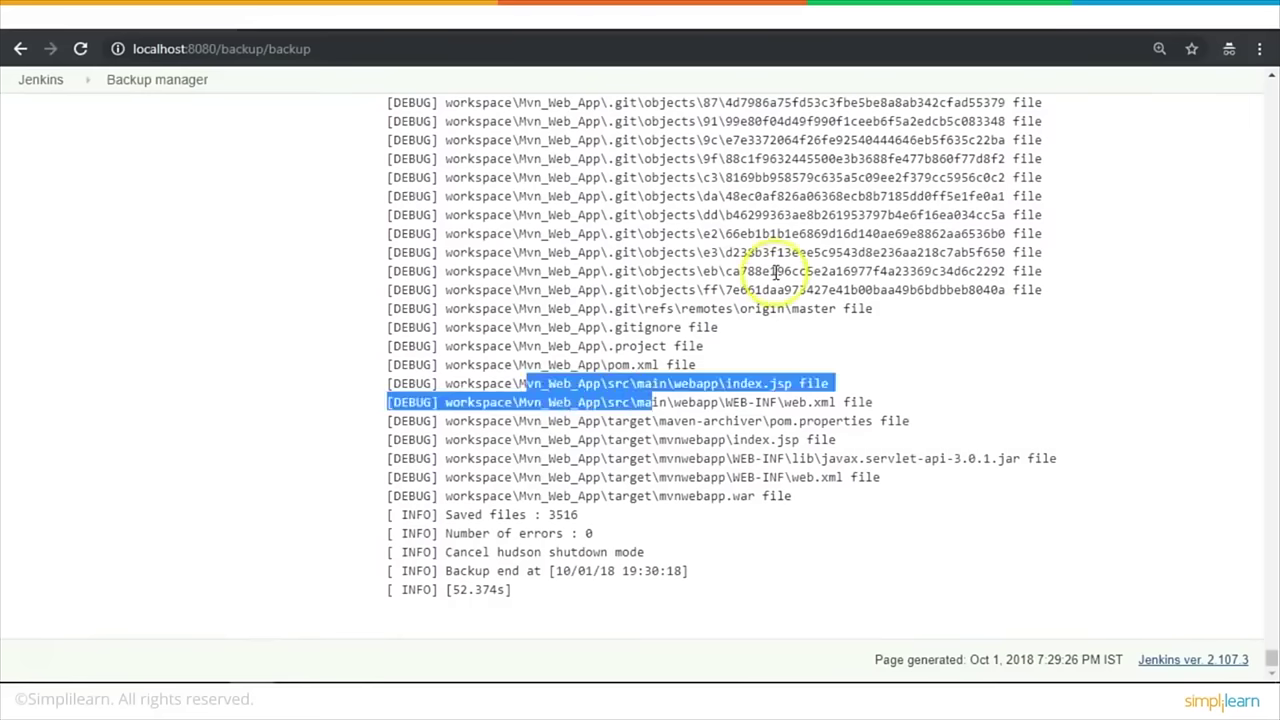
scroll(762, 290, up, 3)
Step: Verify the 307 MB 01-10-2018 backup file in E:\Jenkins_Backup, then return to the log
mouse_move(206, 678)
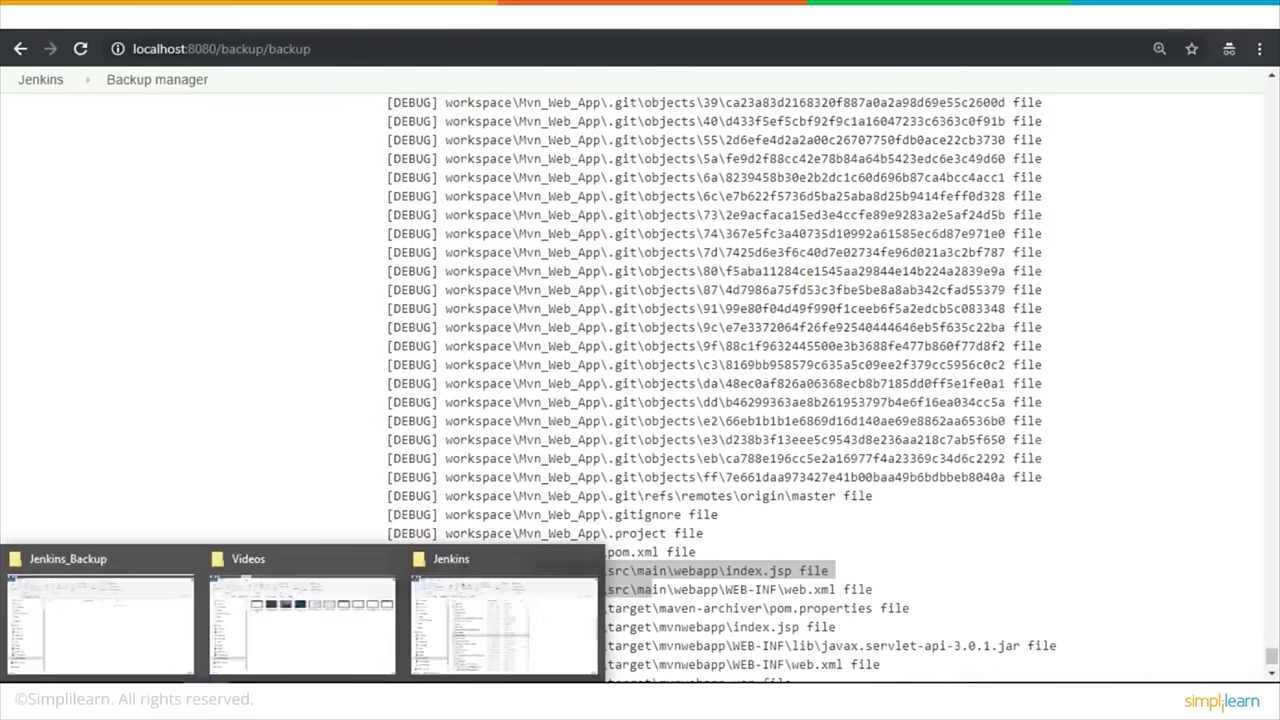
click(150, 652)
click(330, 203)
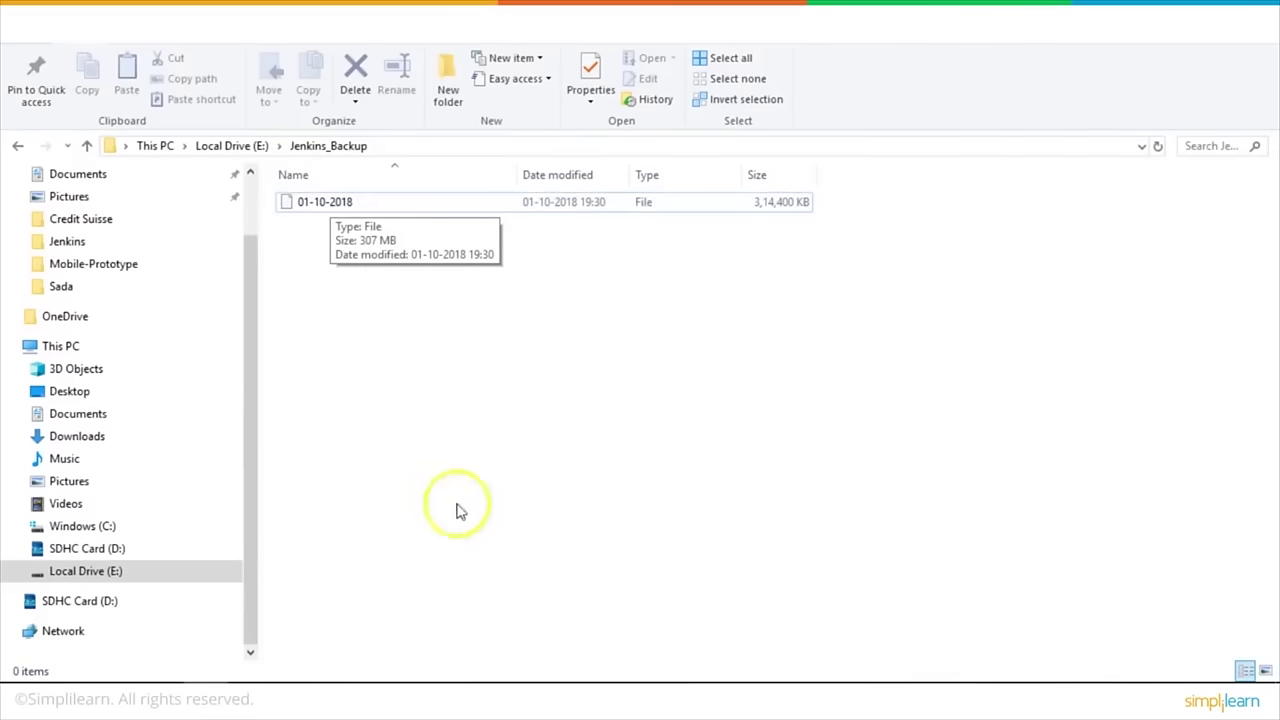
click(527, 700)
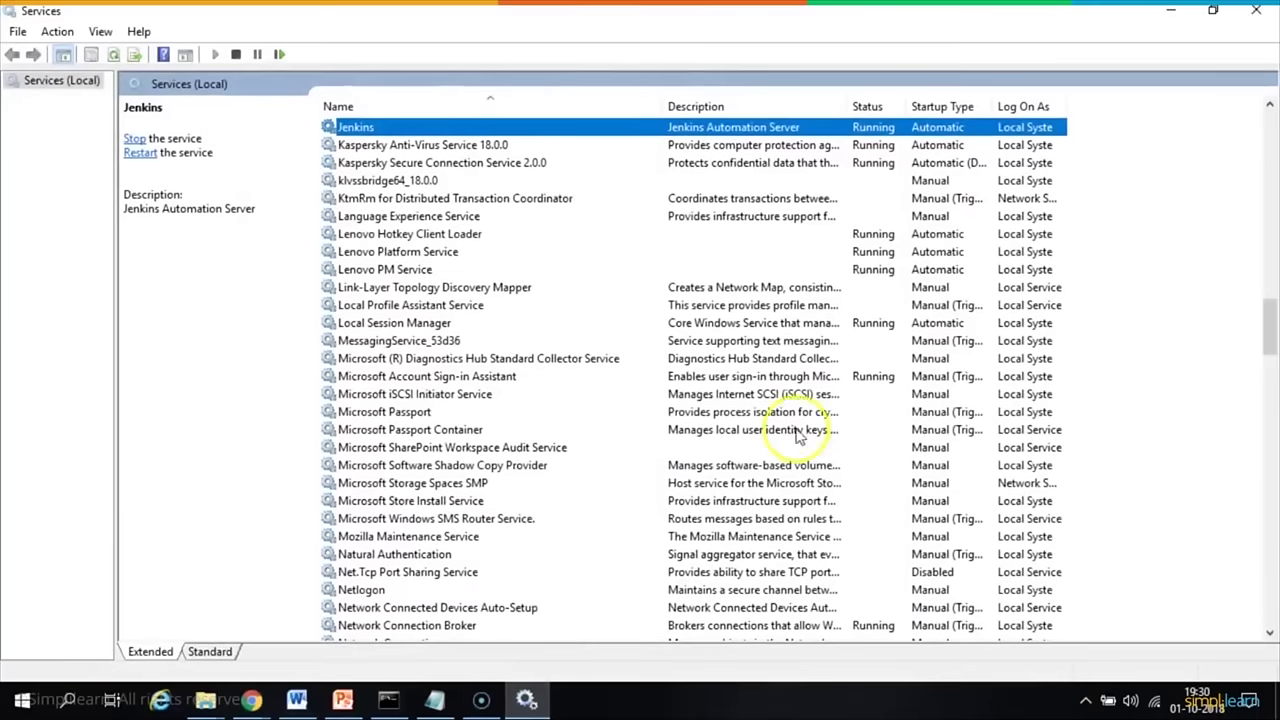
click(1256, 10)
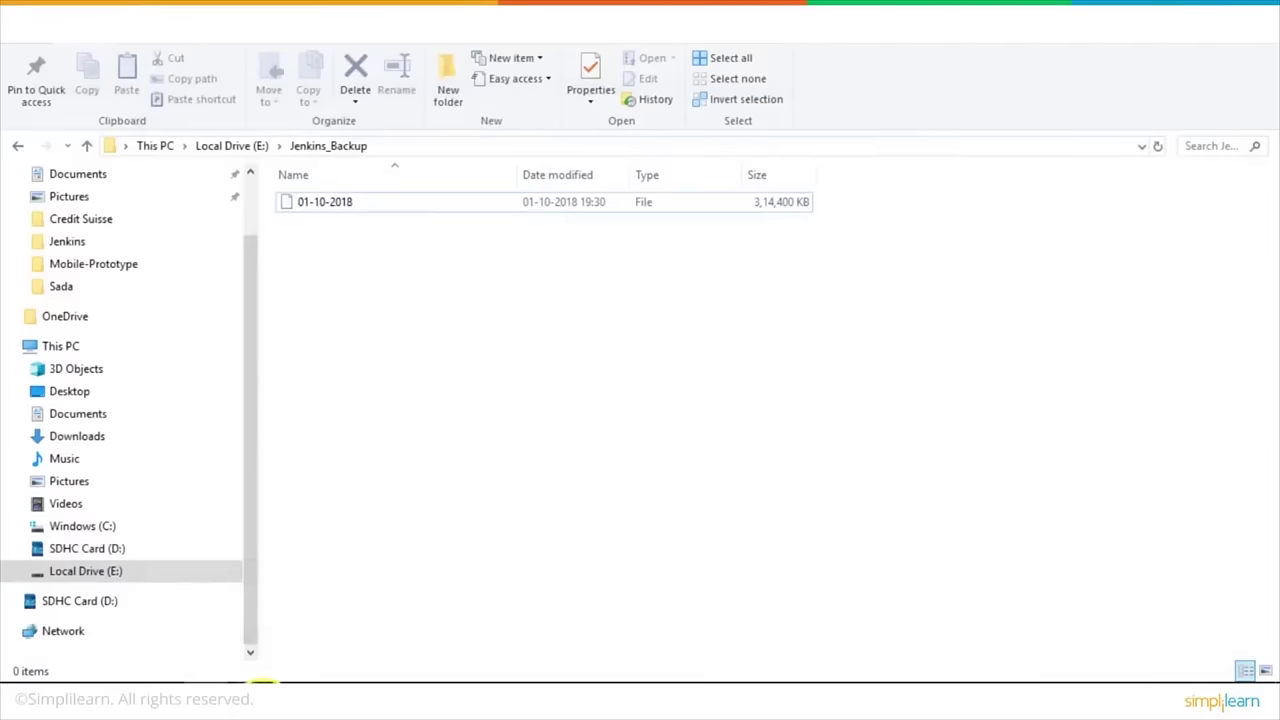
mouse_move(265, 700)
click(346, 646)
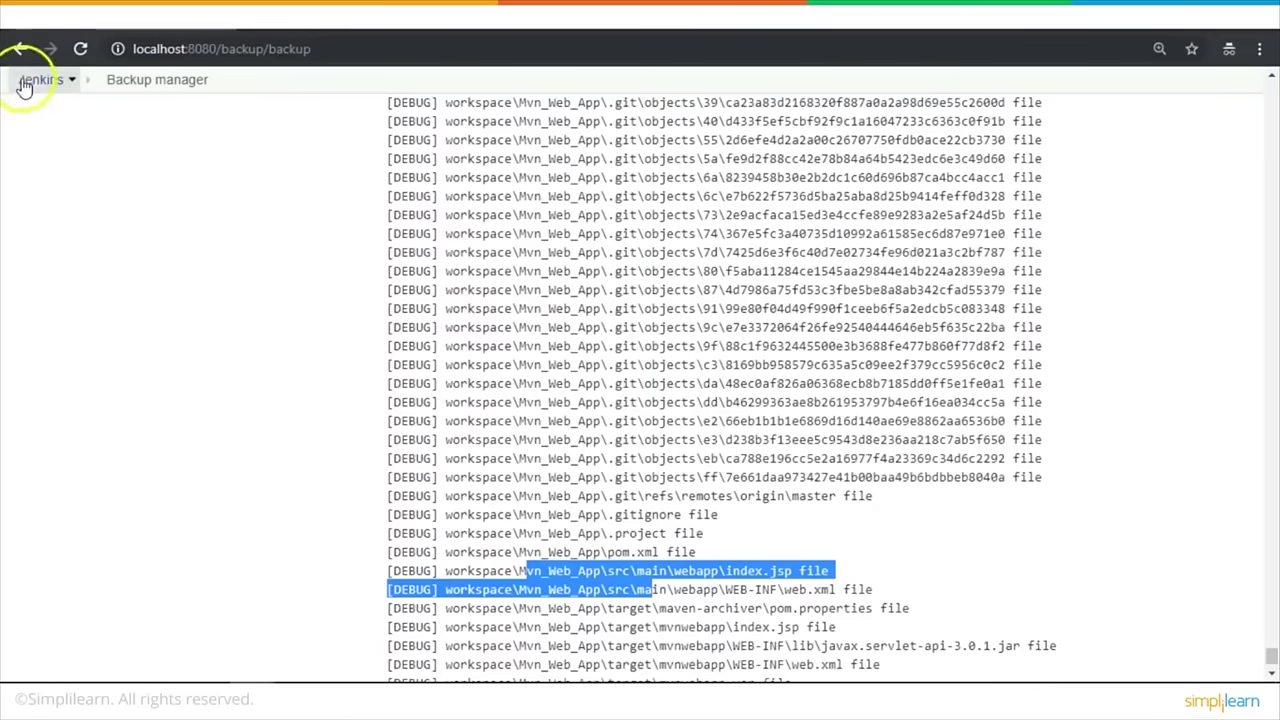
Step: Return from the dashboard through Manage Jenkins to the Backup manager page
click(30, 79)
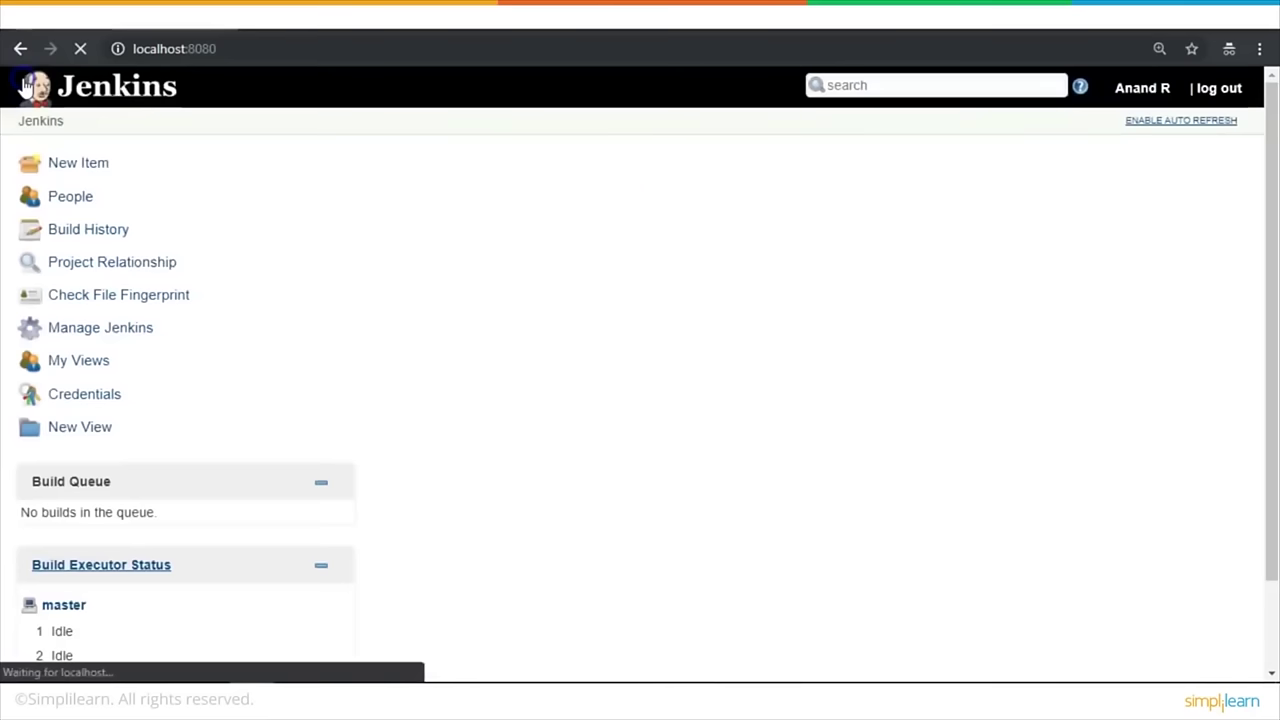
click(106, 331)
scroll(755, 451, down, 4)
scroll(755, 451, down, 8)
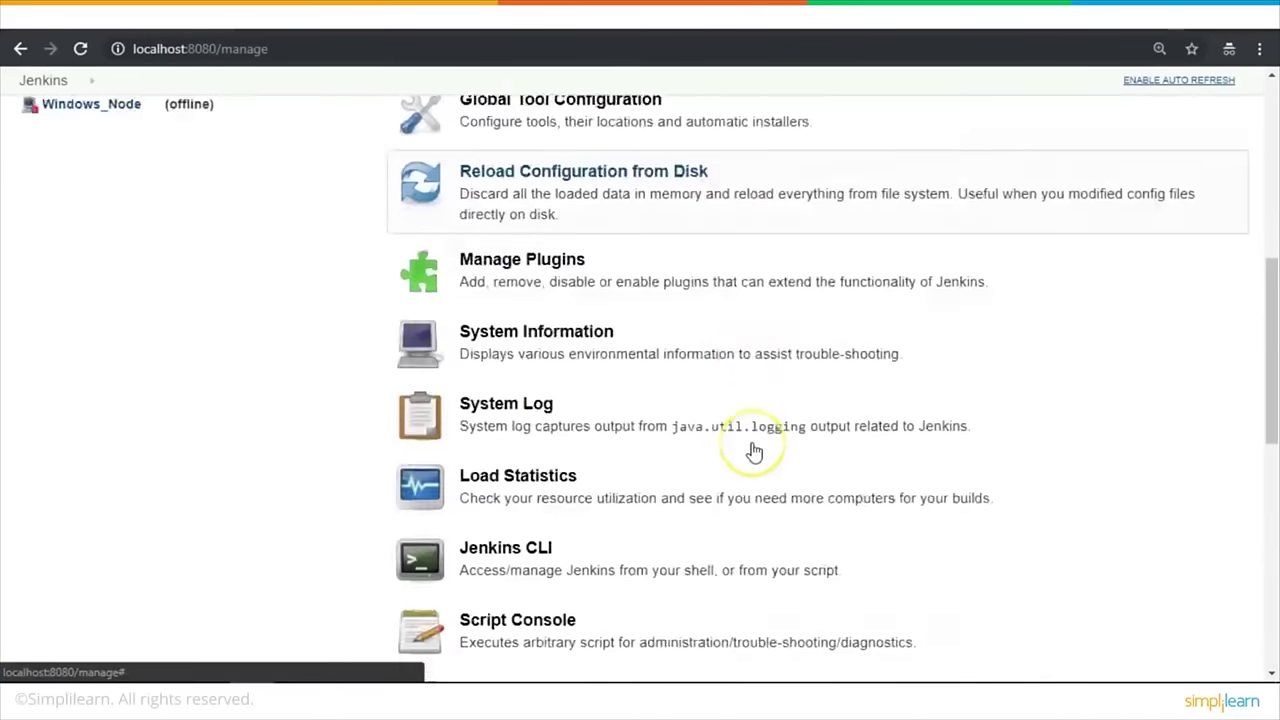
scroll(755, 451, down, 3)
click(580, 428)
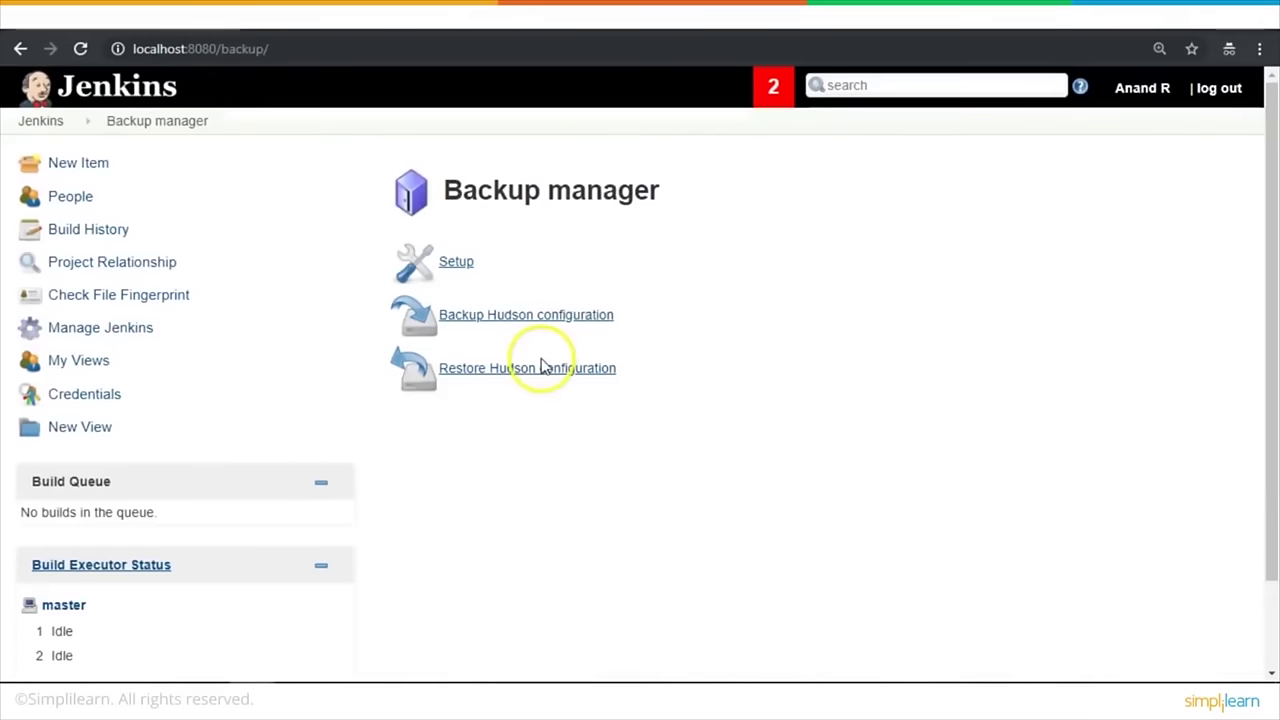
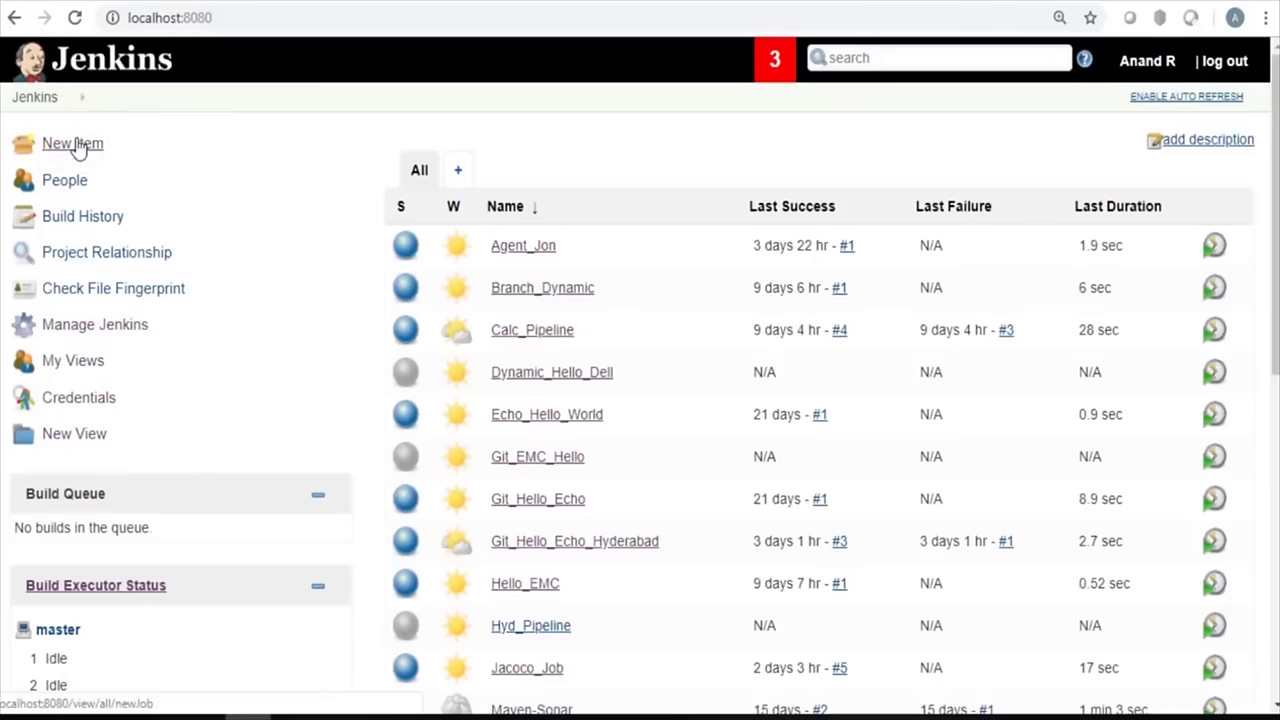
Step: Create a new freestyle project named First_Job
click(76, 147)
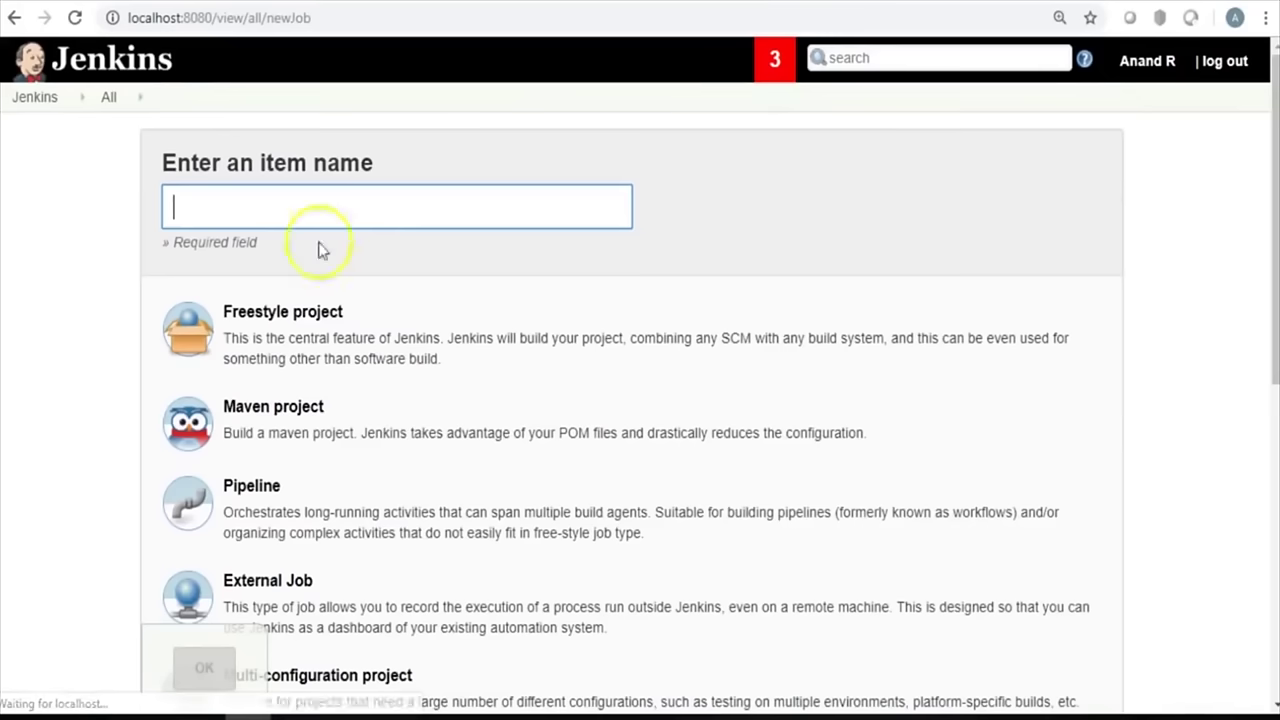
text(First_Job)
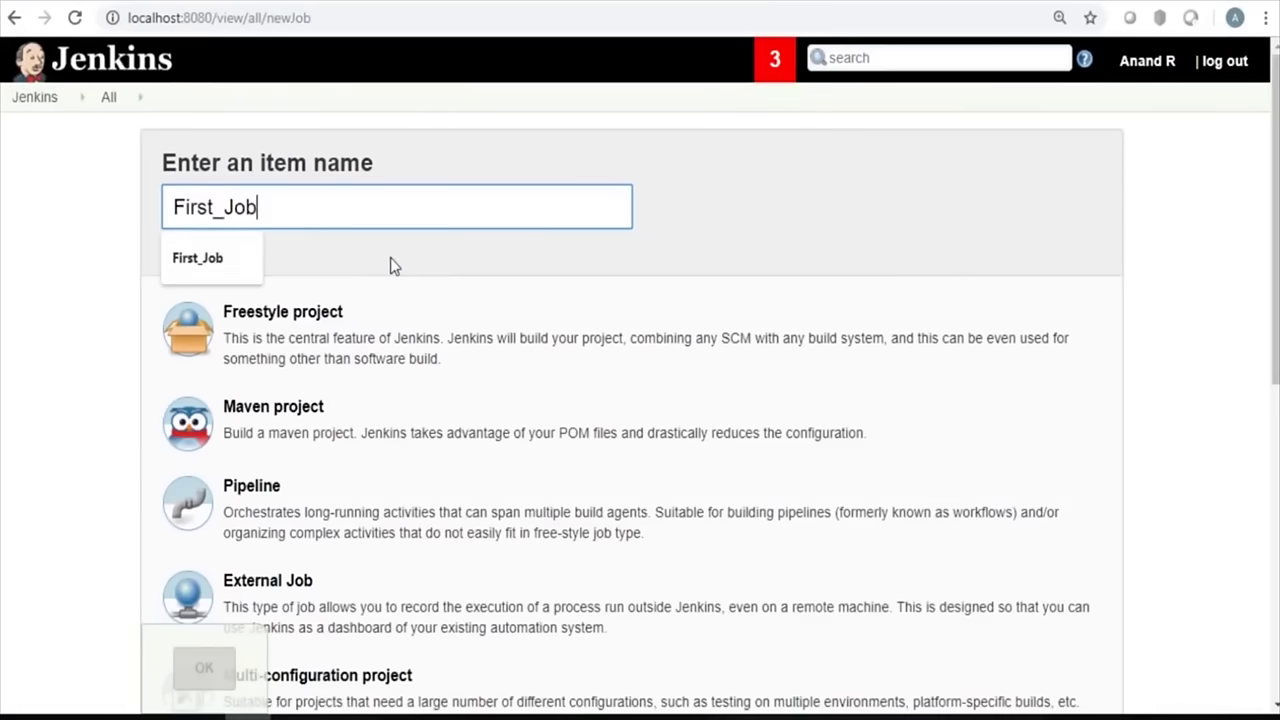
click(390, 265)
click(312, 326)
click(212, 676)
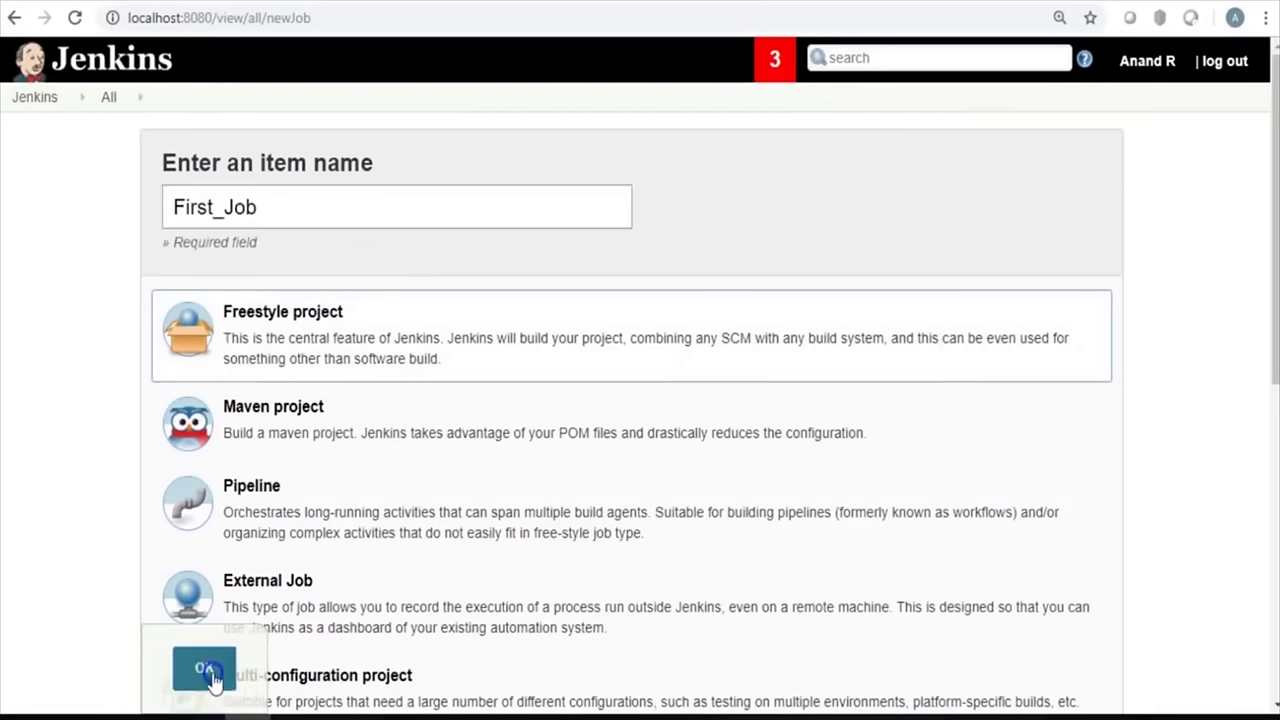
Step: Add a Windows batch step echoing "First Job : Triggered at : %date% : %time%" and save
scroll(651, 306, down, 10)
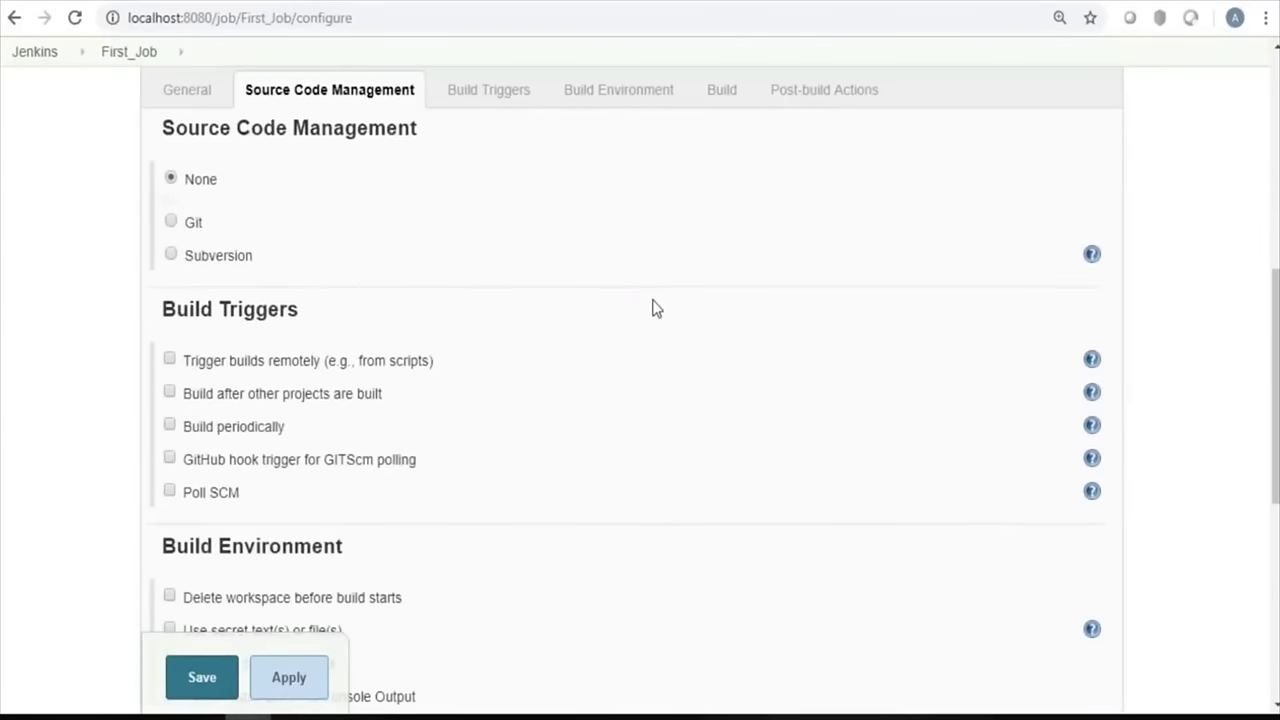
click(251, 349)
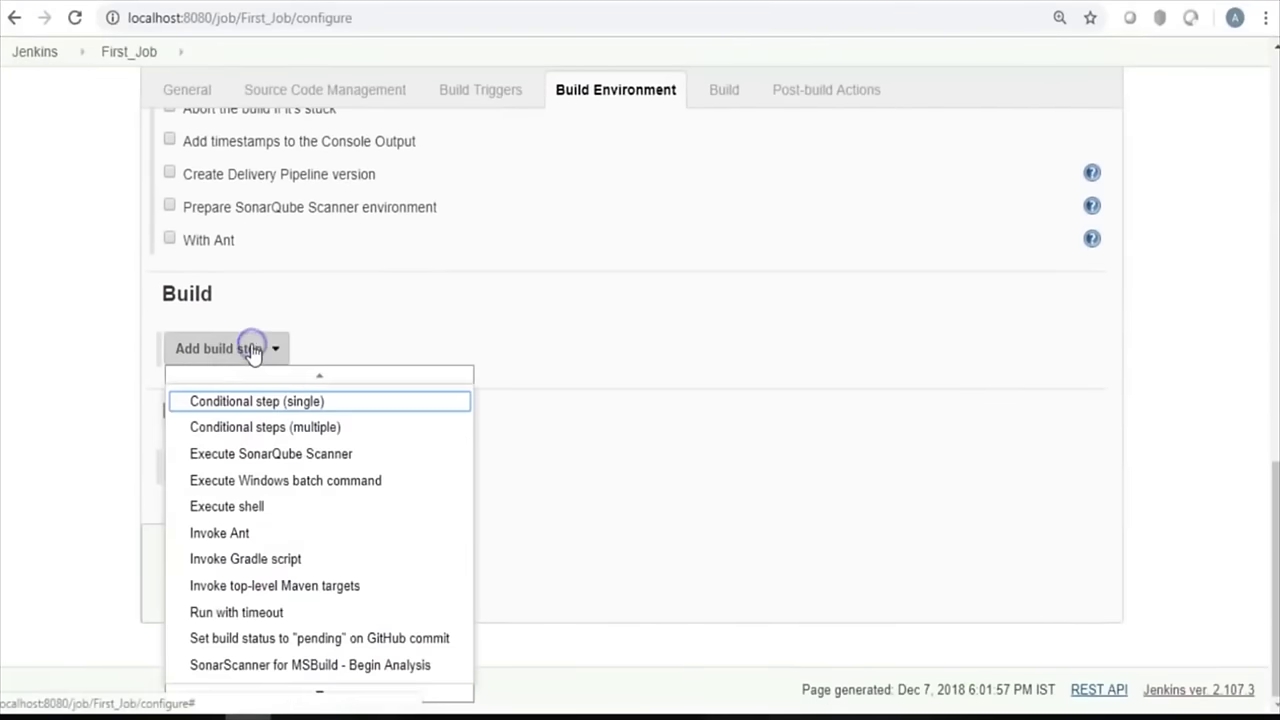
click(280, 481)
click(340, 405)
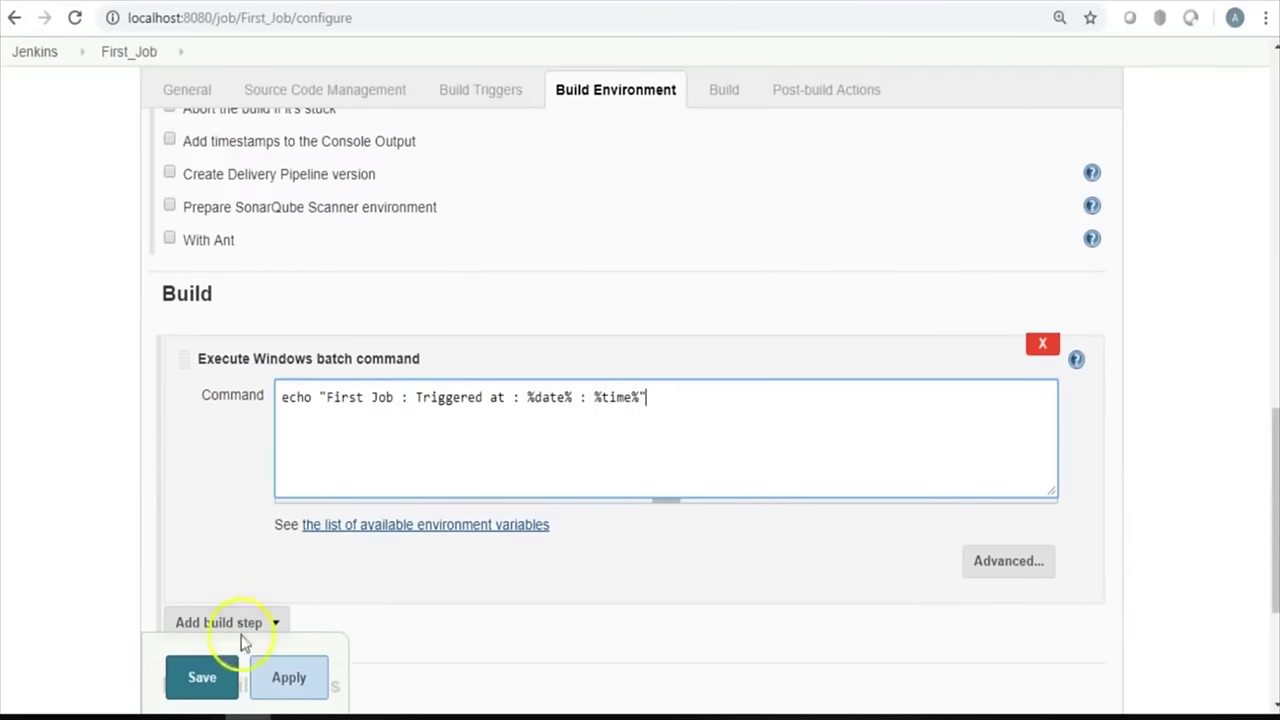
click(204, 678)
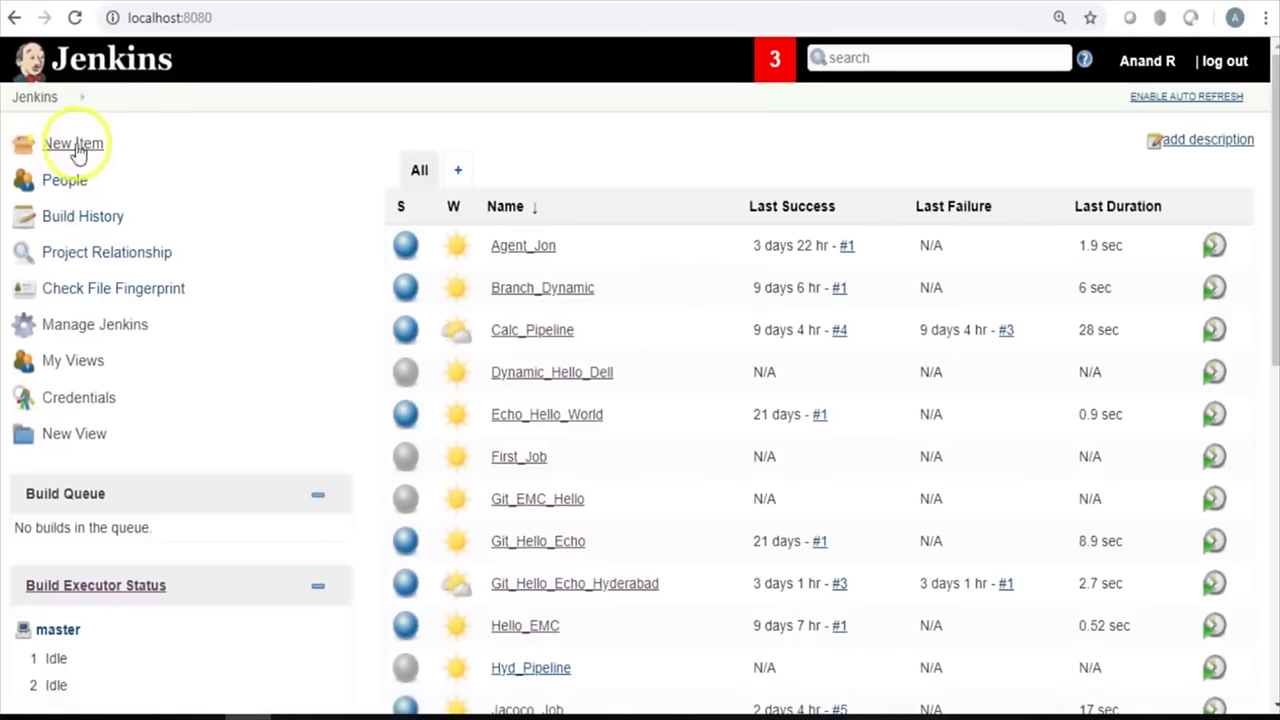
Step: Create a new freestyle project named Second_Job
click(62, 146)
text(S)
text(econd_Job)
click(380, 329)
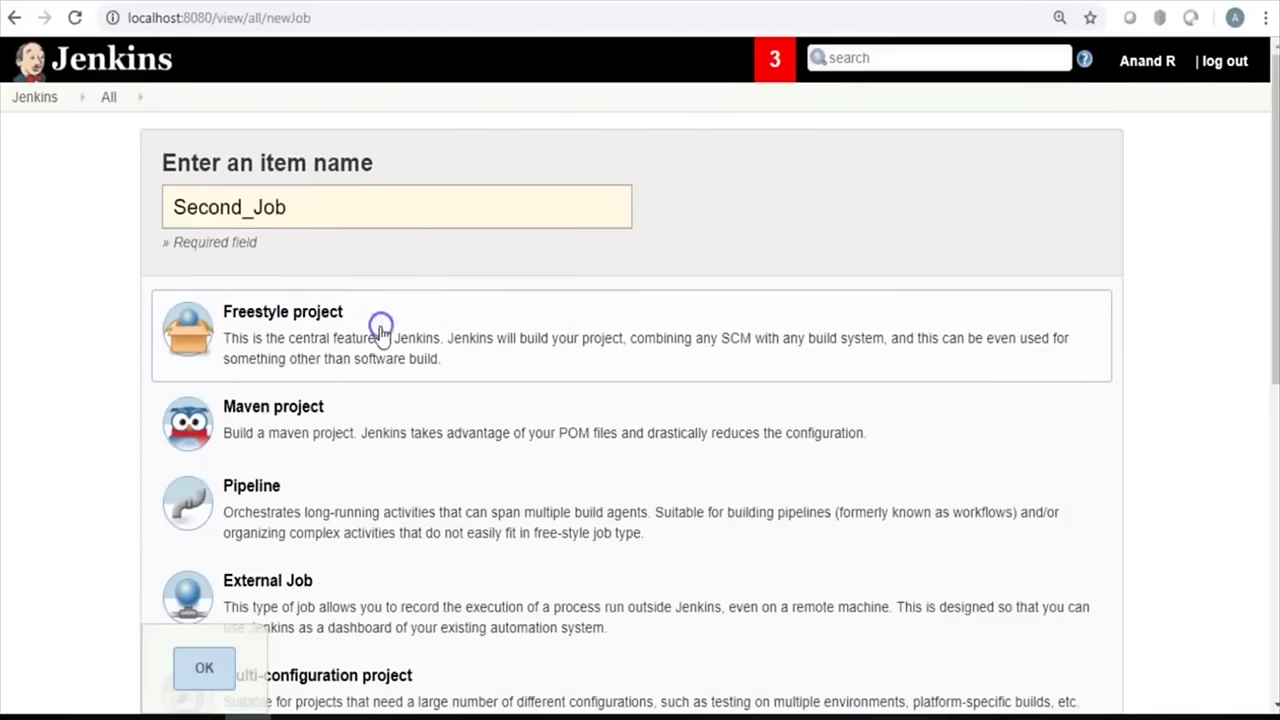
click(204, 668)
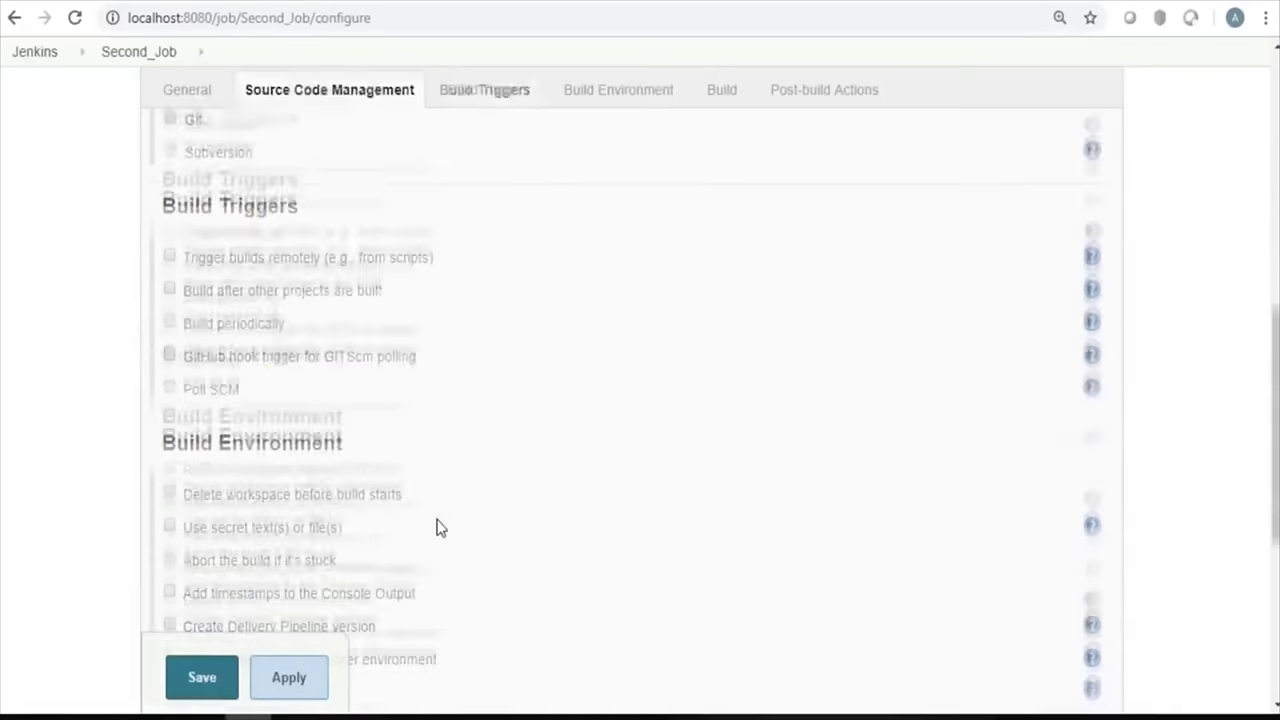
Step: Give Second_Job a Windows batch step echoing its trigger date and time, then save
click(271, 389)
click(285, 521)
text(echo "Second Job : Triggered at)
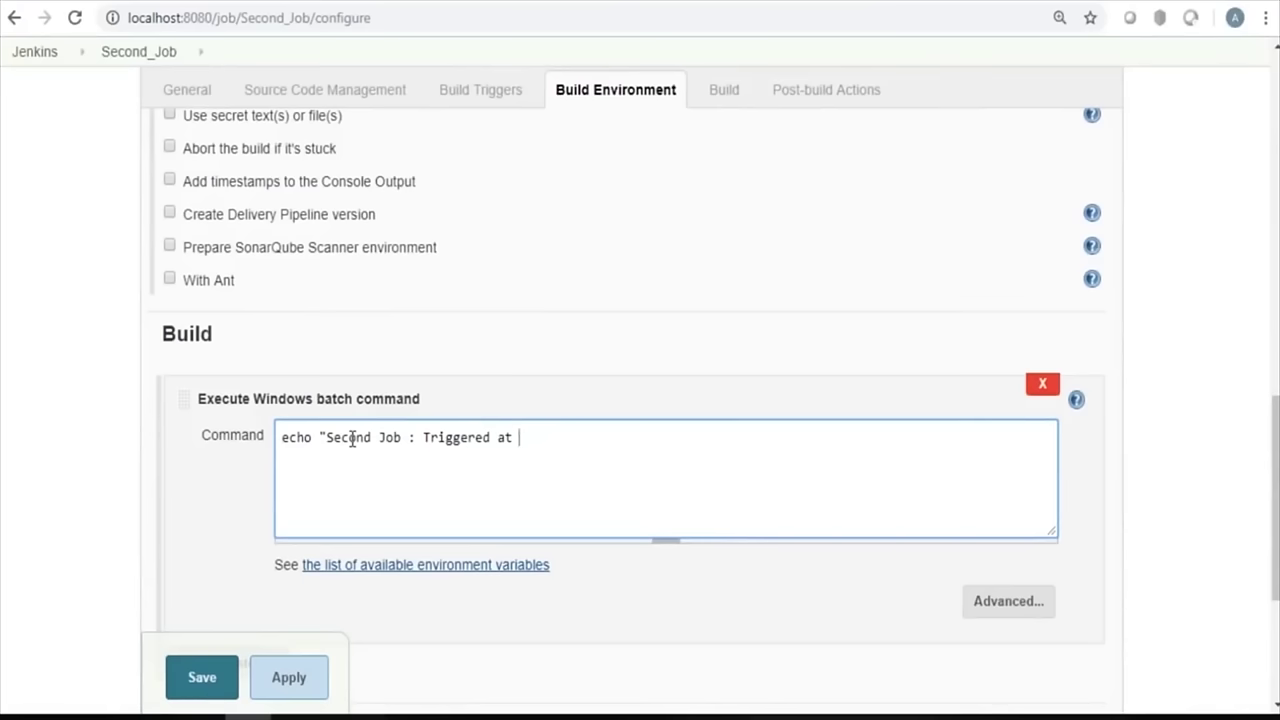
key(shift+Left)
key(shift+Left)
key(shift+Left)
key(shift+Left)
key(shift+Left)
key(shift+Left)
key(shift+Left)
key(shift+Left)
key(shift+Left)
key(shift+Left)
key(shift+Left)
key(shift+Left)
key(shift+Left)
key(shift+Left)
key(shift+Left)
key(shift+Left)
key(shift+Left)
key(shift+Left)
key(shift+Left)
key(shift+Left)
key(ctrl+c)
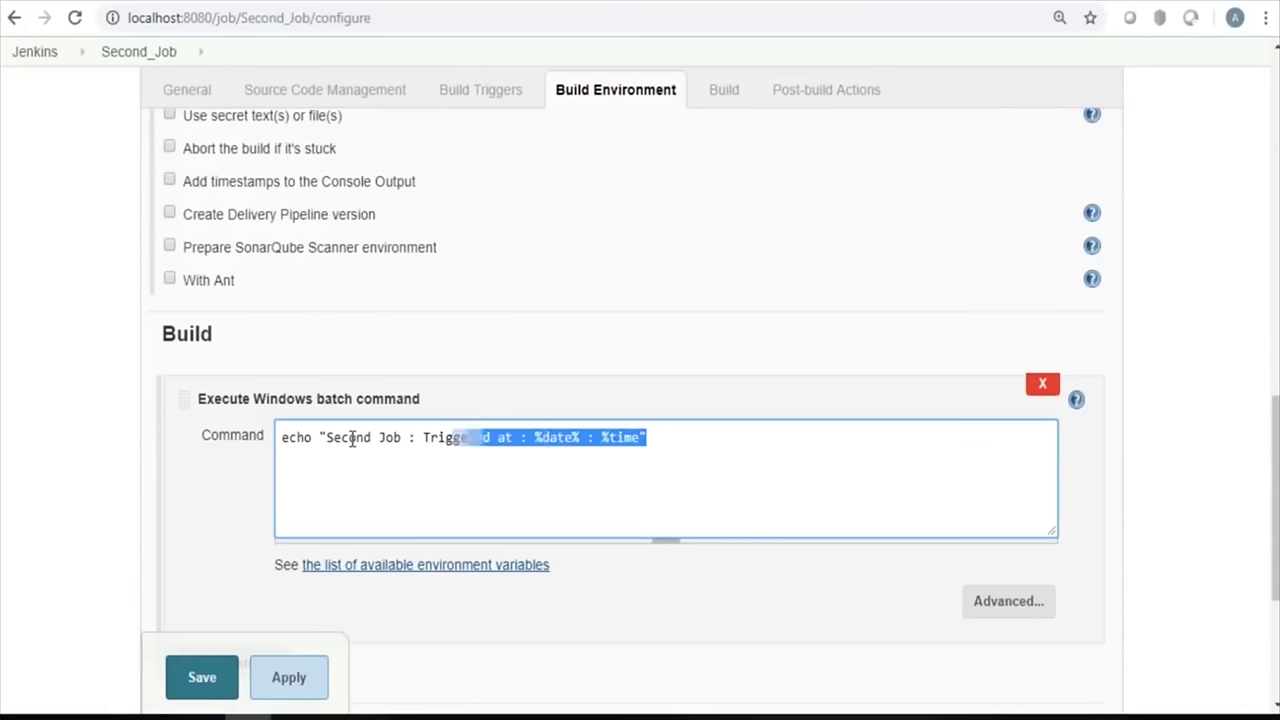
click(196, 676)
Step: Create a new freestyle project named Third_Job
click(91, 147)
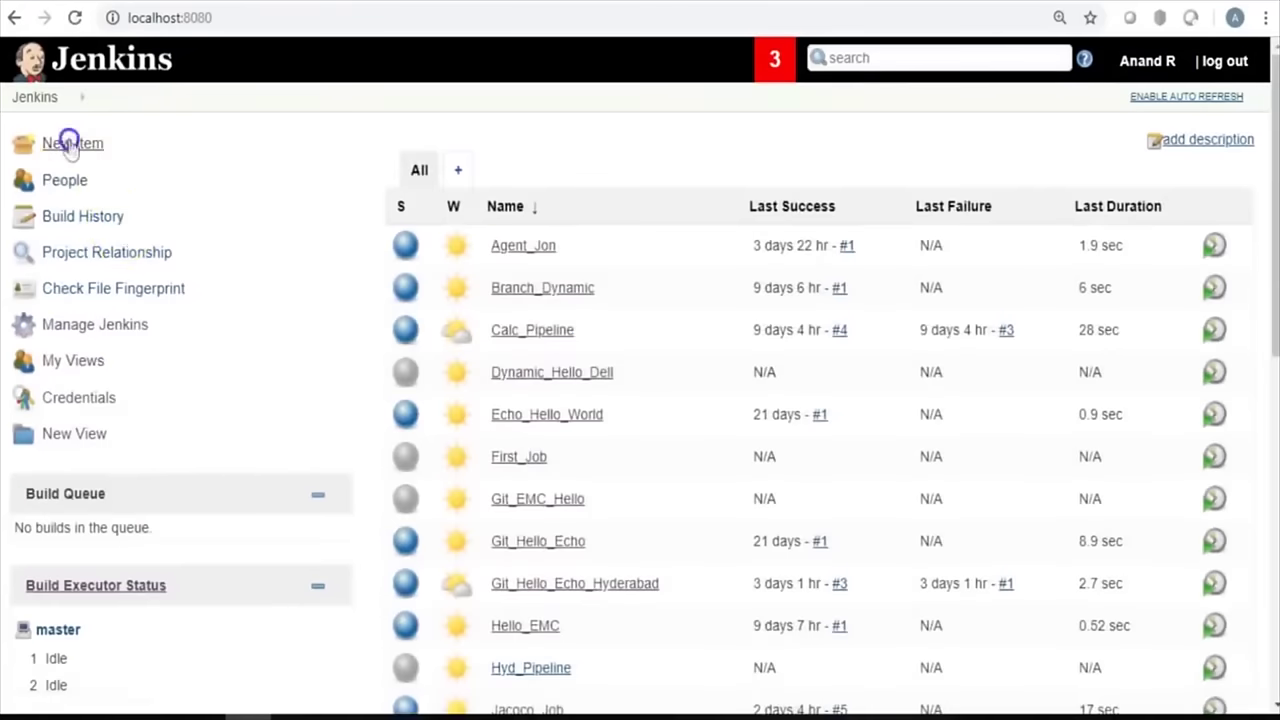
click(30, 143)
click(417, 217)
text(Third_Job)
click(349, 320)
click(204, 667)
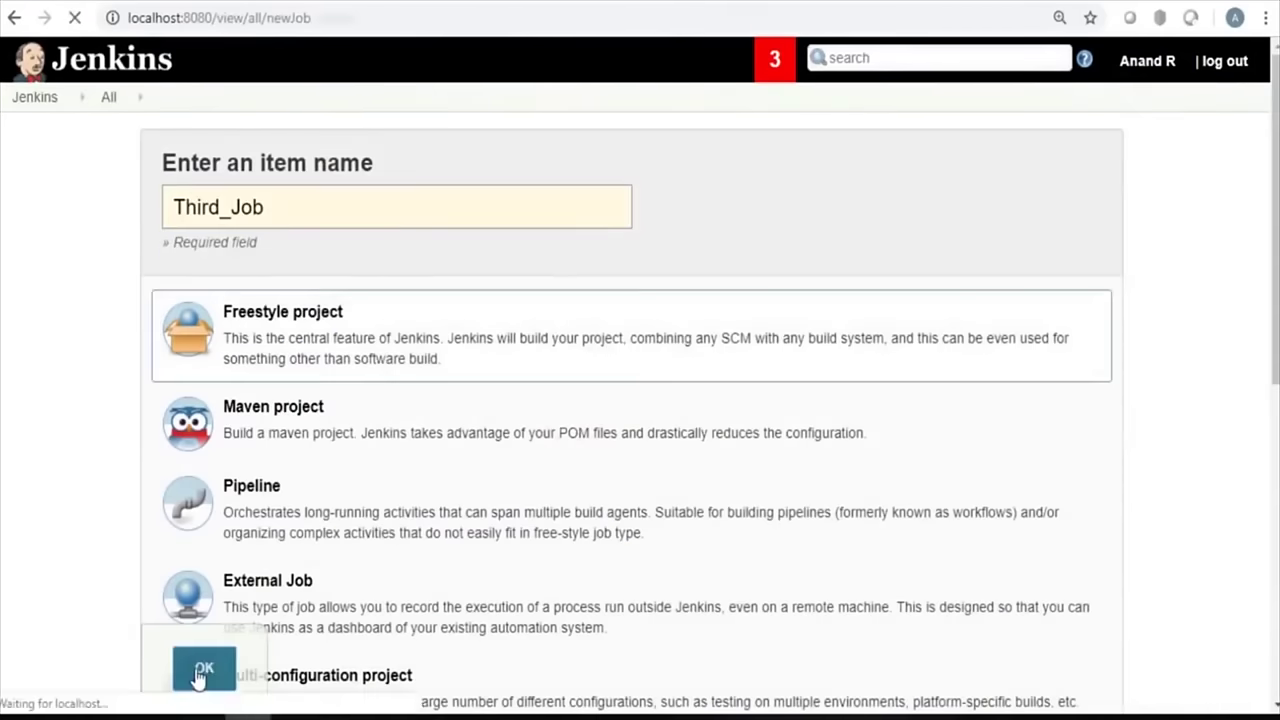
Step: Add a Windows batch step echoing "Third Job : Triggered at : %date% : %time" and save
scroll(443, 480, down, 15)
click(274, 350)
click(314, 480)
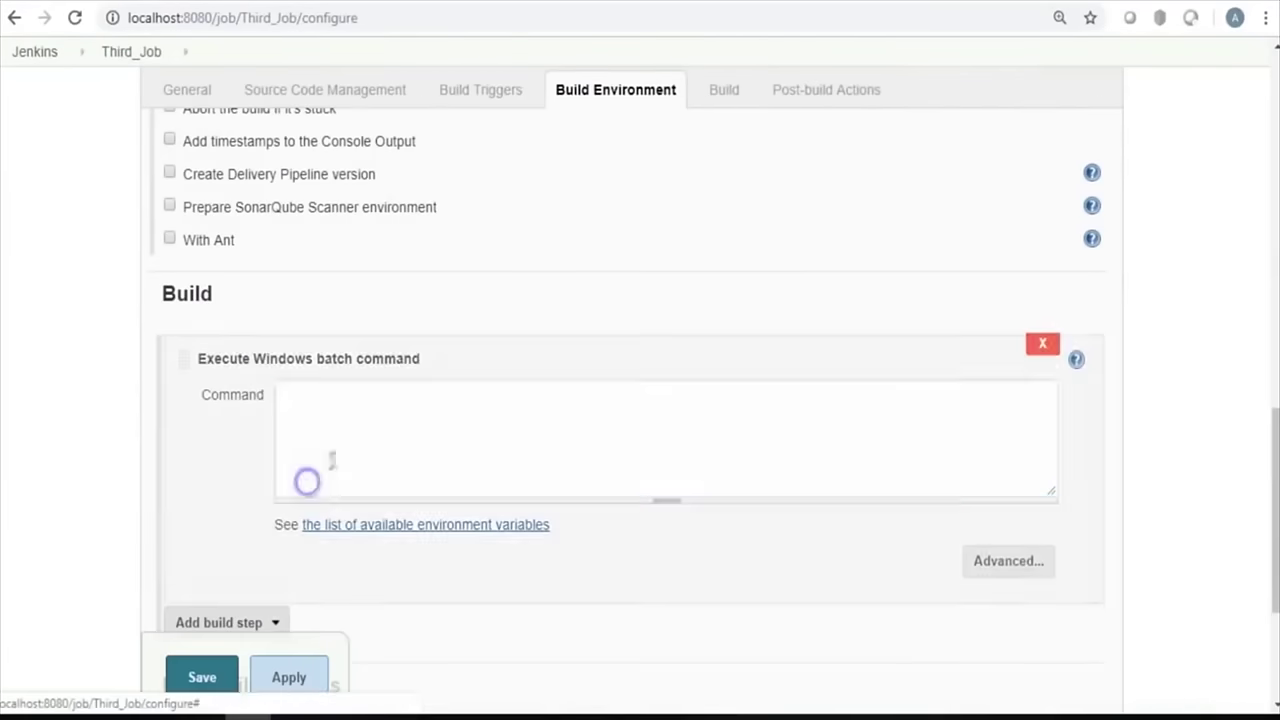
click(340, 437)
key(ctrl+v)
double_click(352, 398)
text(Third)
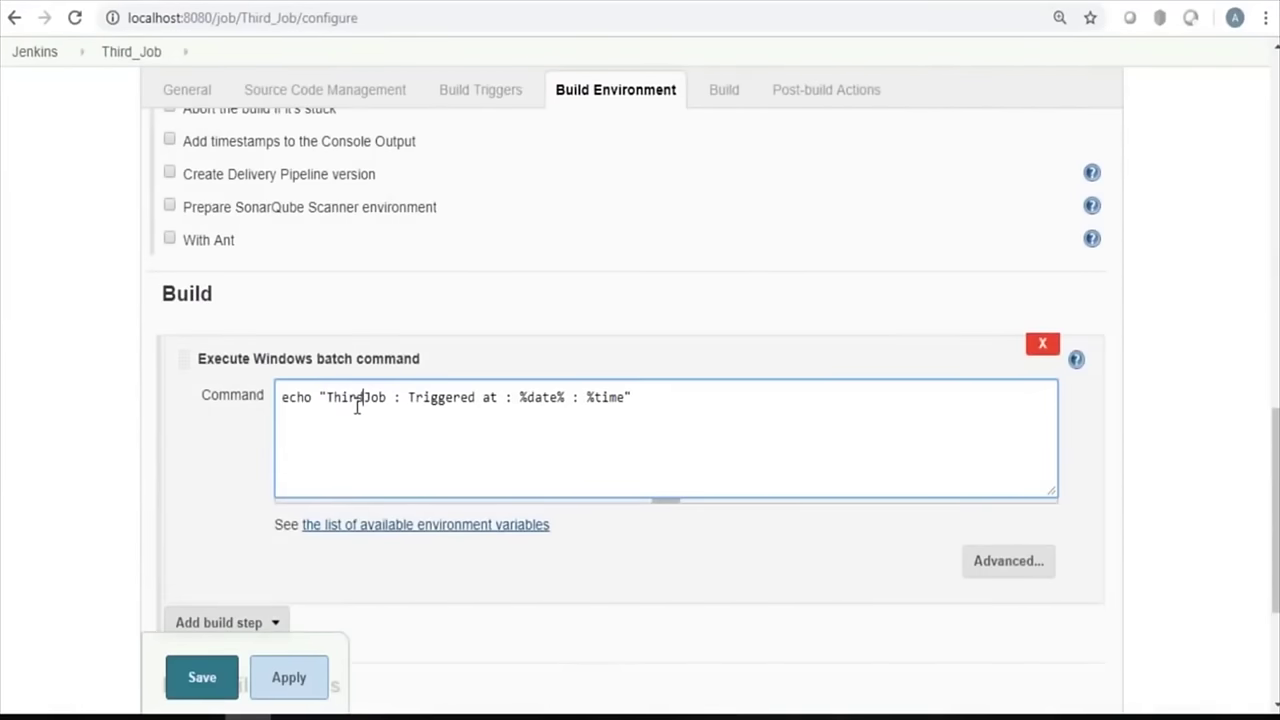
click(405, 491)
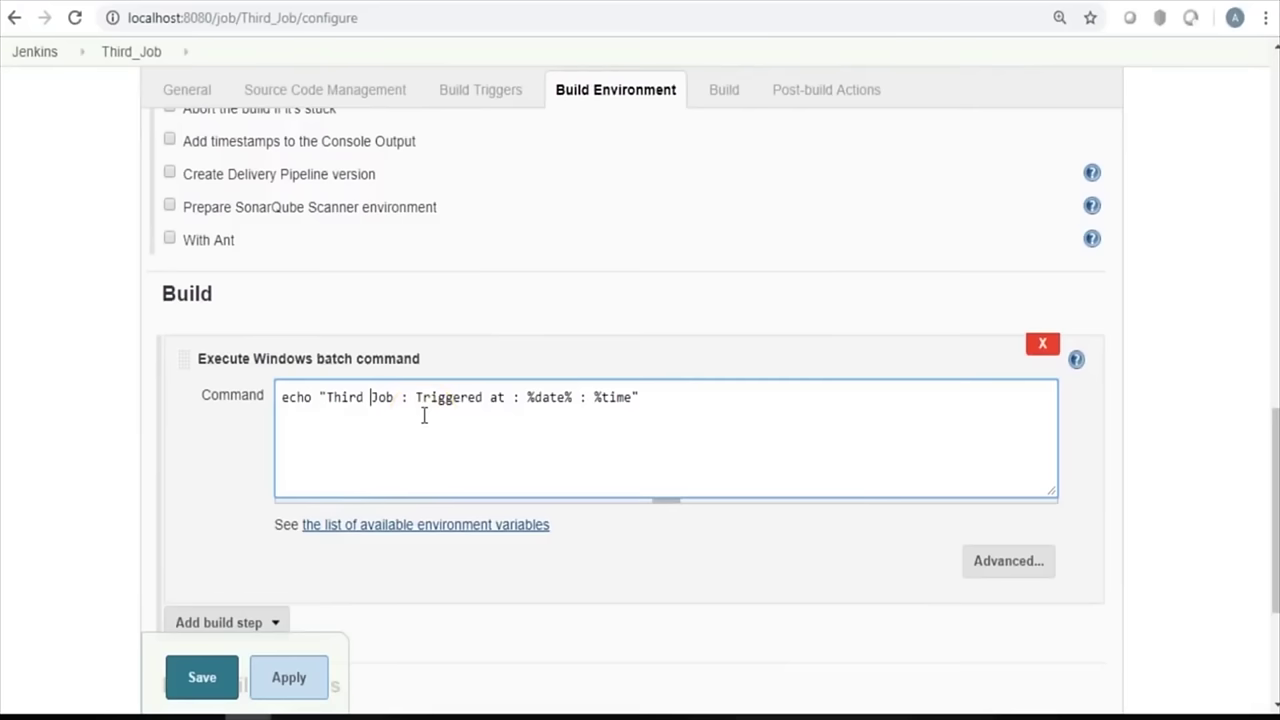
click(525, 399)
drag(525, 400, 575, 403)
click(193, 683)
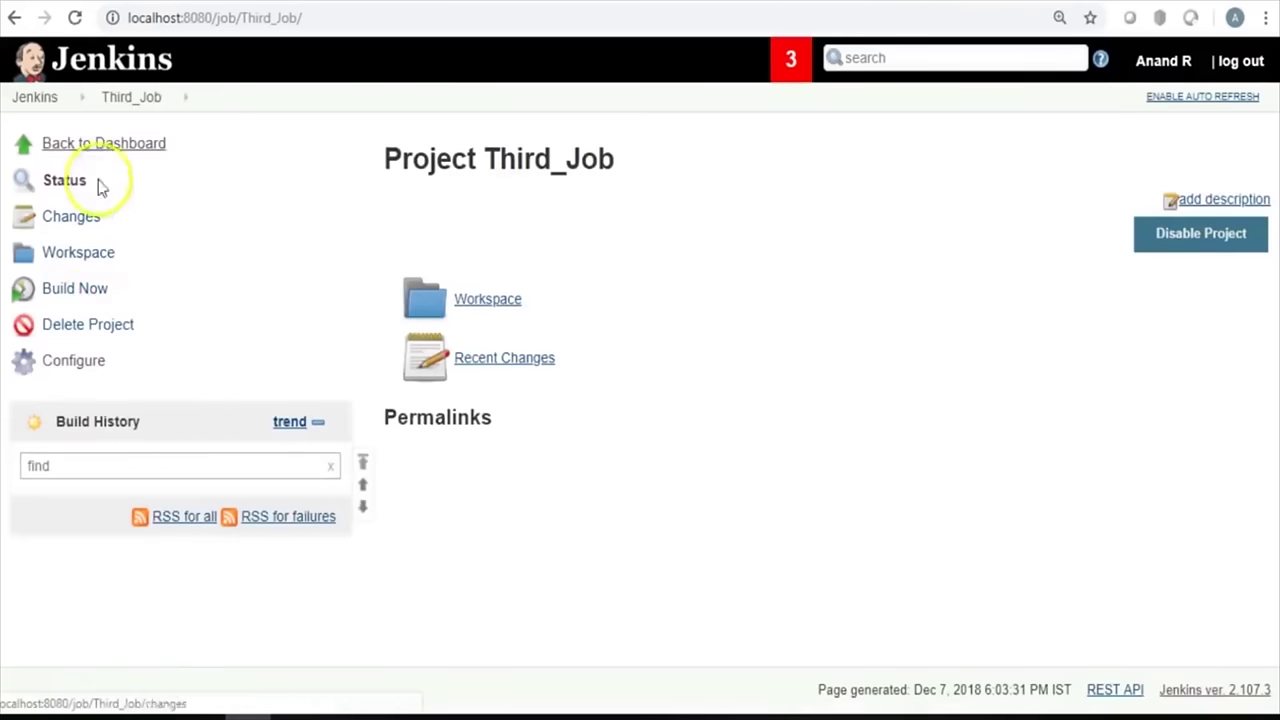
Step: Build Third_Job and check build #1's console output for the echoed date and time
click(86, 290)
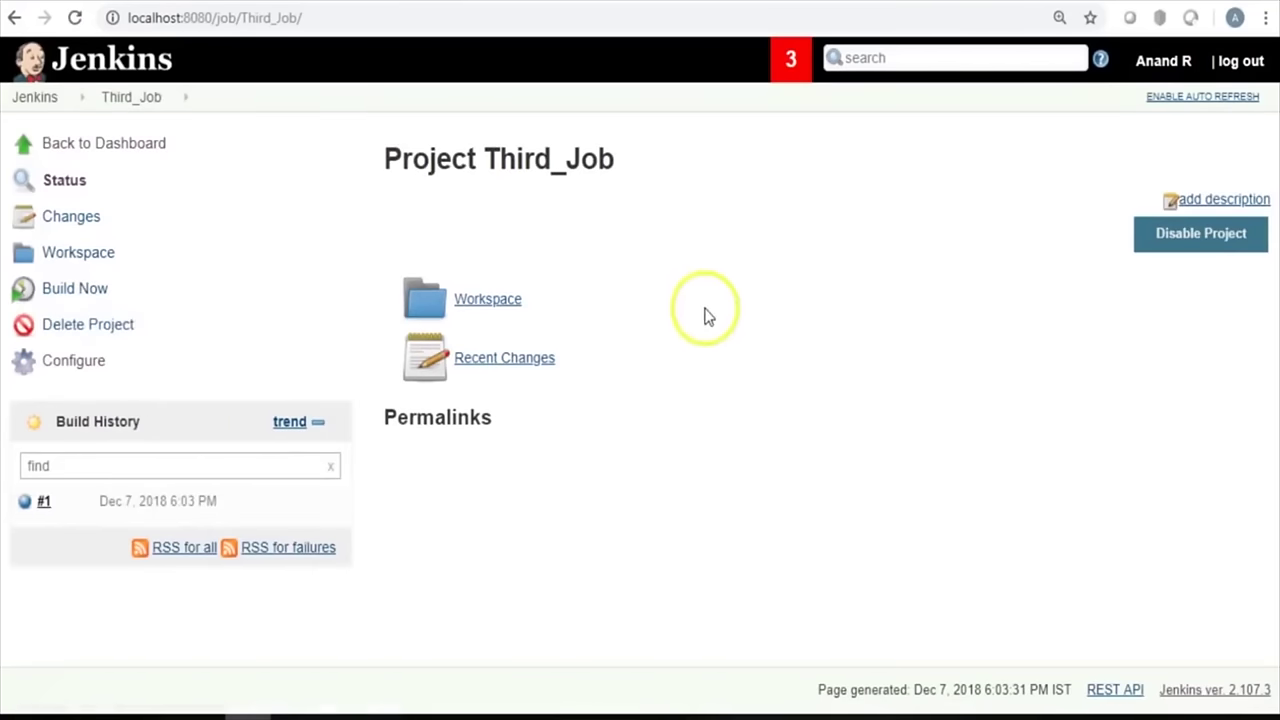
click(44, 508)
click(82, 252)
drag(495, 335, 776, 337)
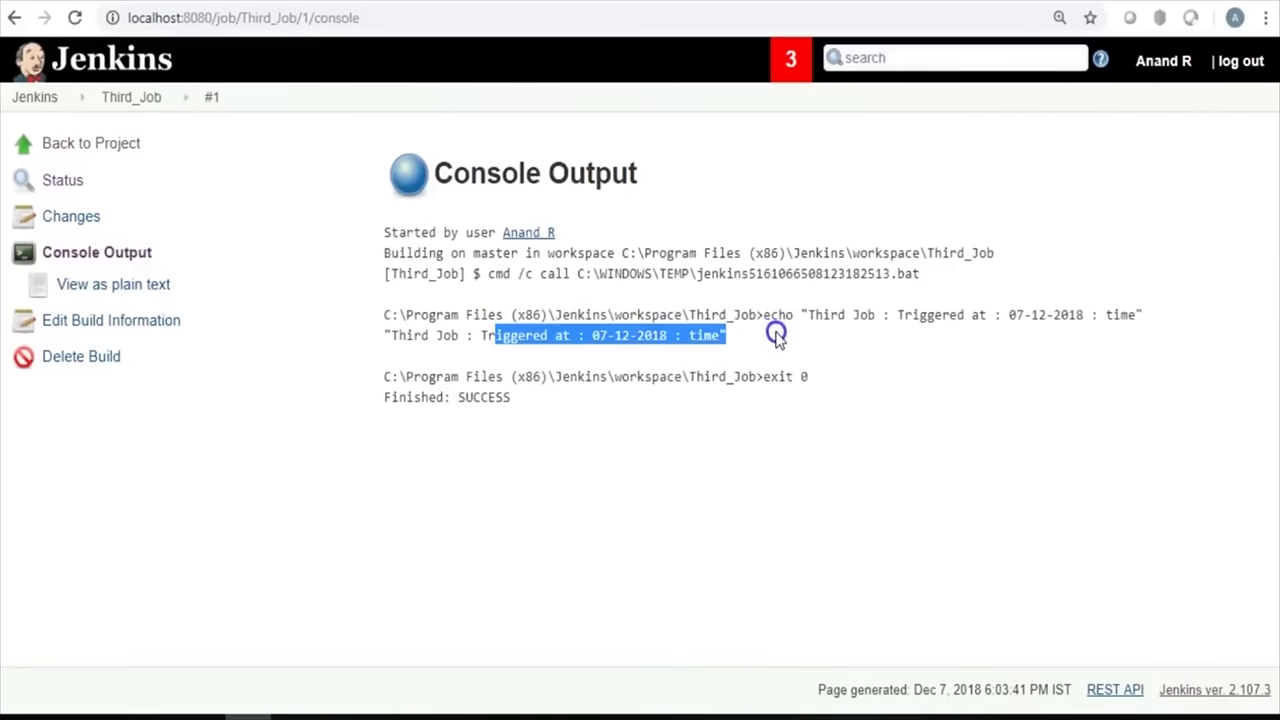
click(716, 354)
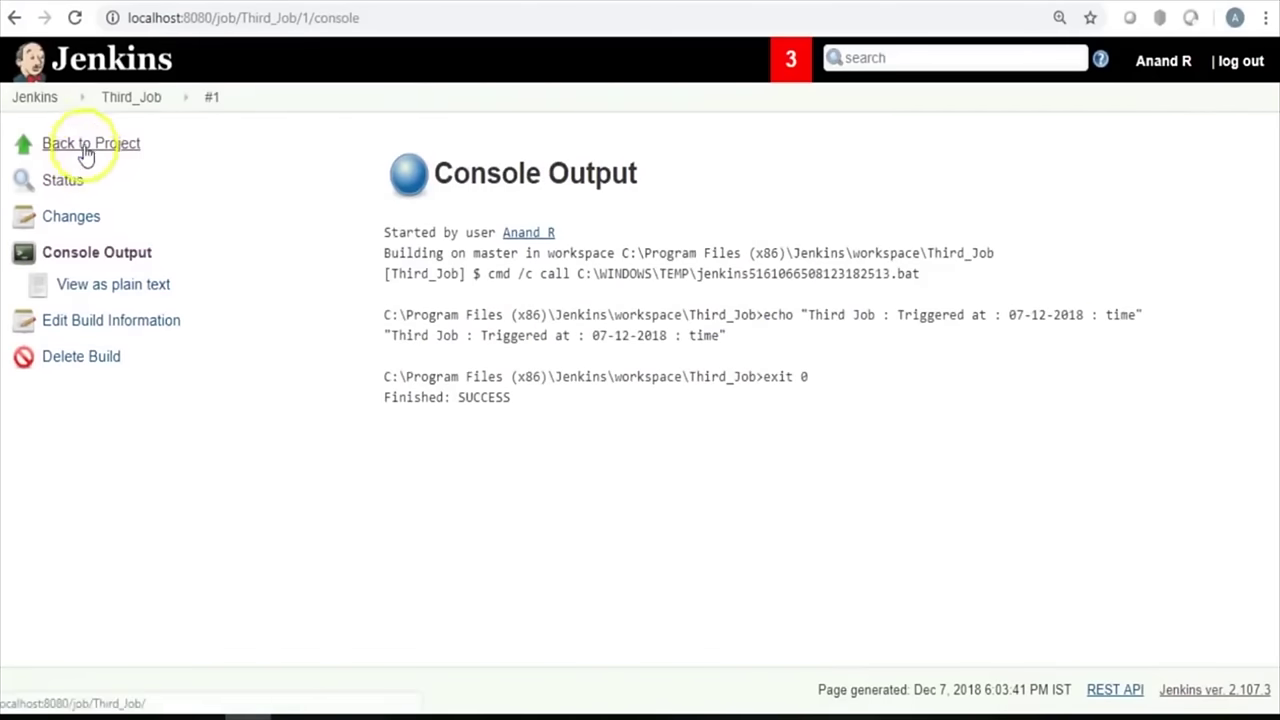
click(86, 146)
Step: Review Third_Job's echo command in its configuration and re-save it
click(62, 361)
scroll(633, 450, down, 15)
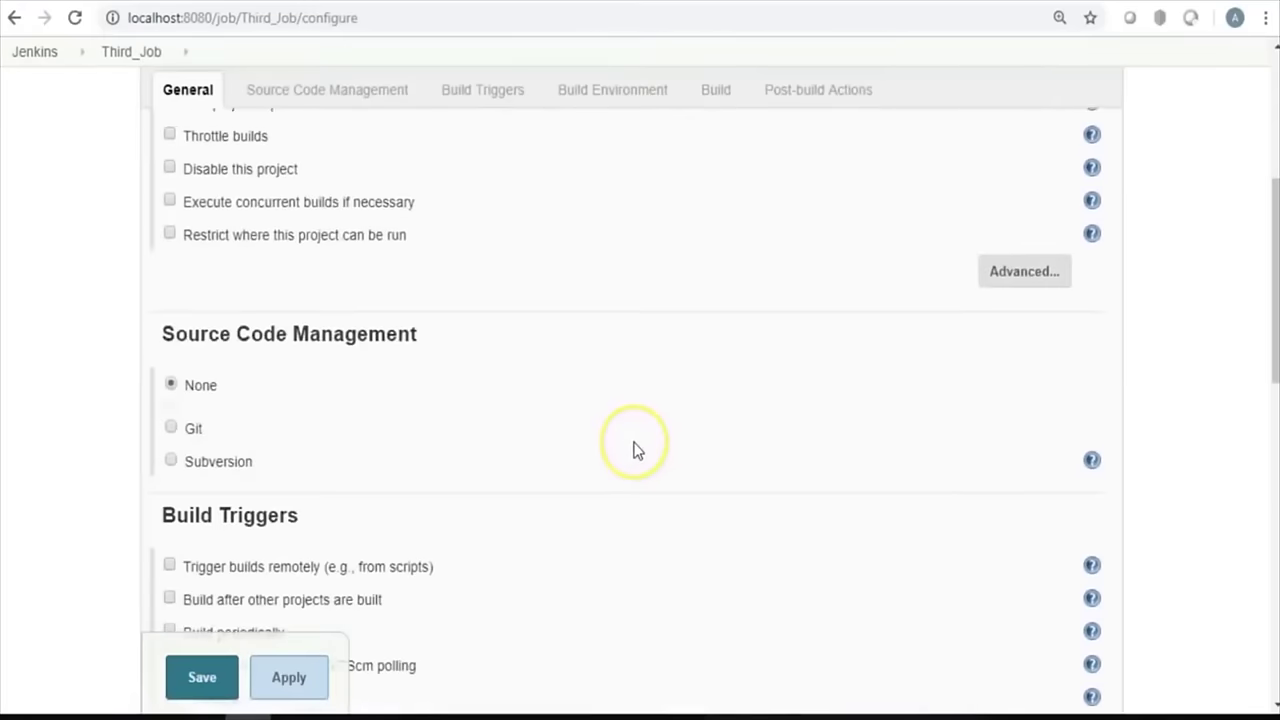
click(630, 433)
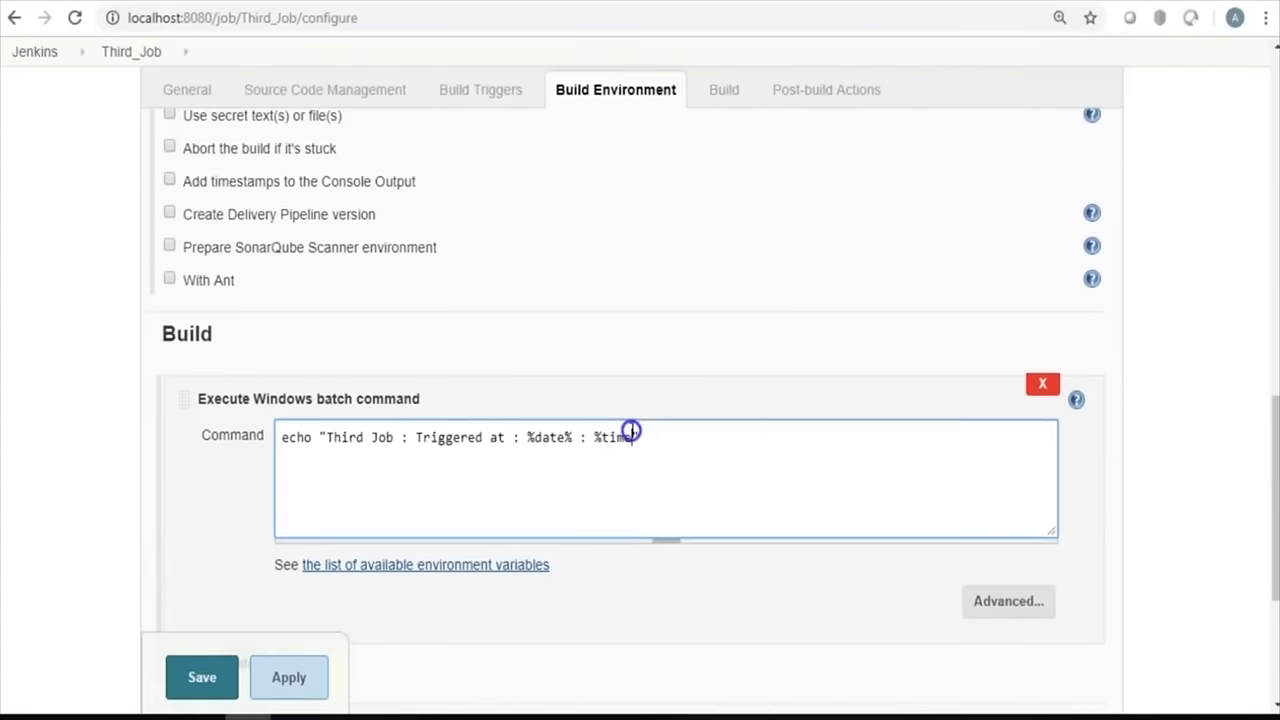
click(643, 490)
click(202, 677)
click(82, 140)
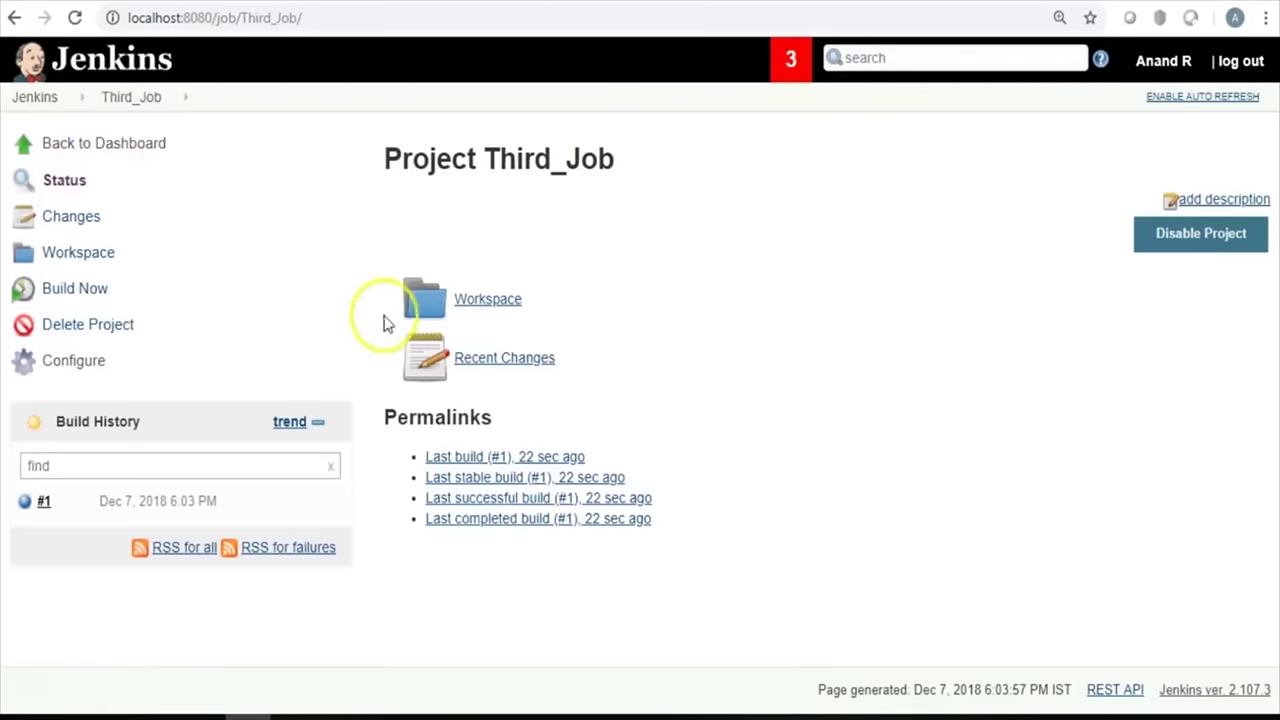
click(88, 146)
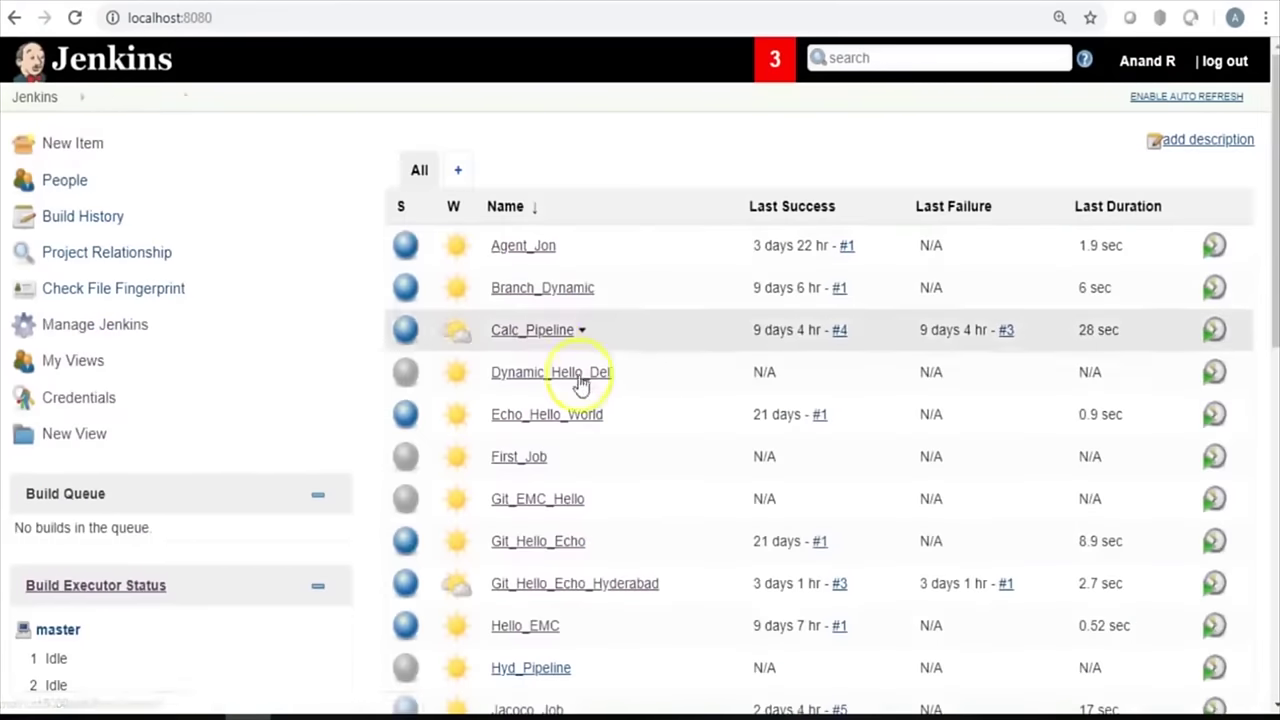
Step: Add the missing % so Second_Job's echo command ends with %time%, and save
scroll(580, 480, down, 2)
scroll(580, 491, down, 5)
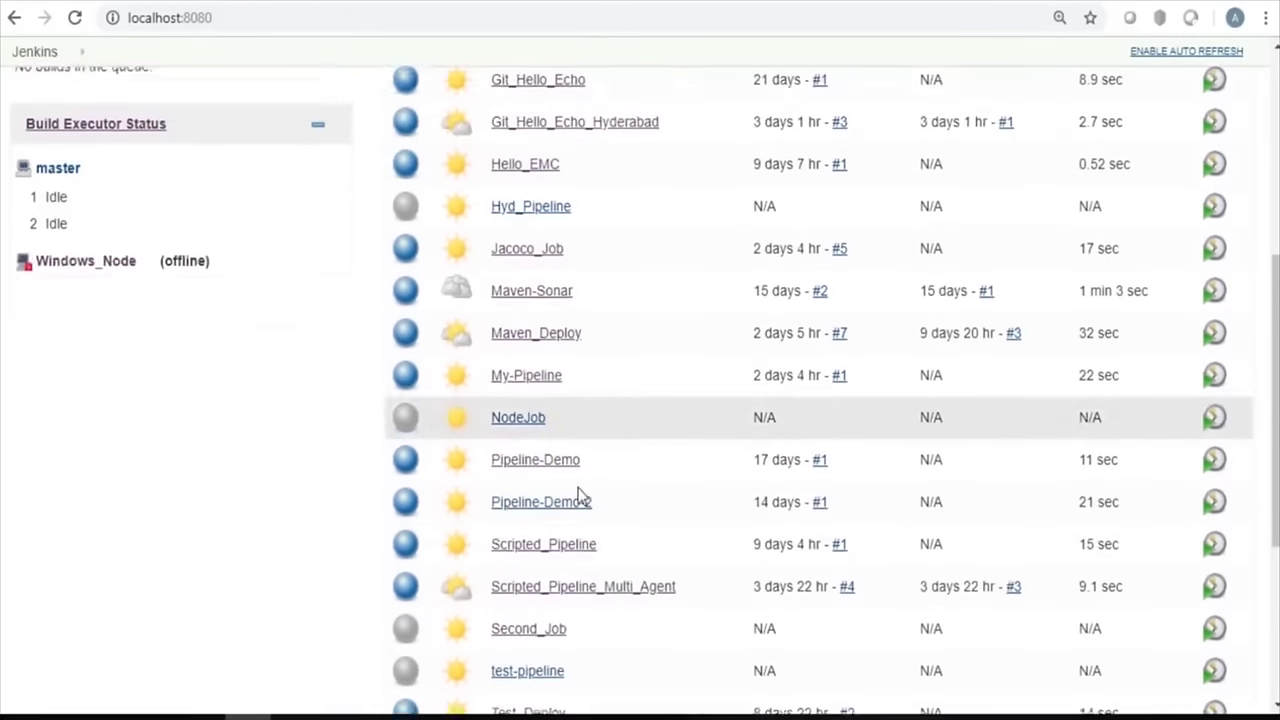
click(577, 575)
click(571, 662)
scroll(263, 354, down, 15)
click(638, 540)
text(%)
click(210, 680)
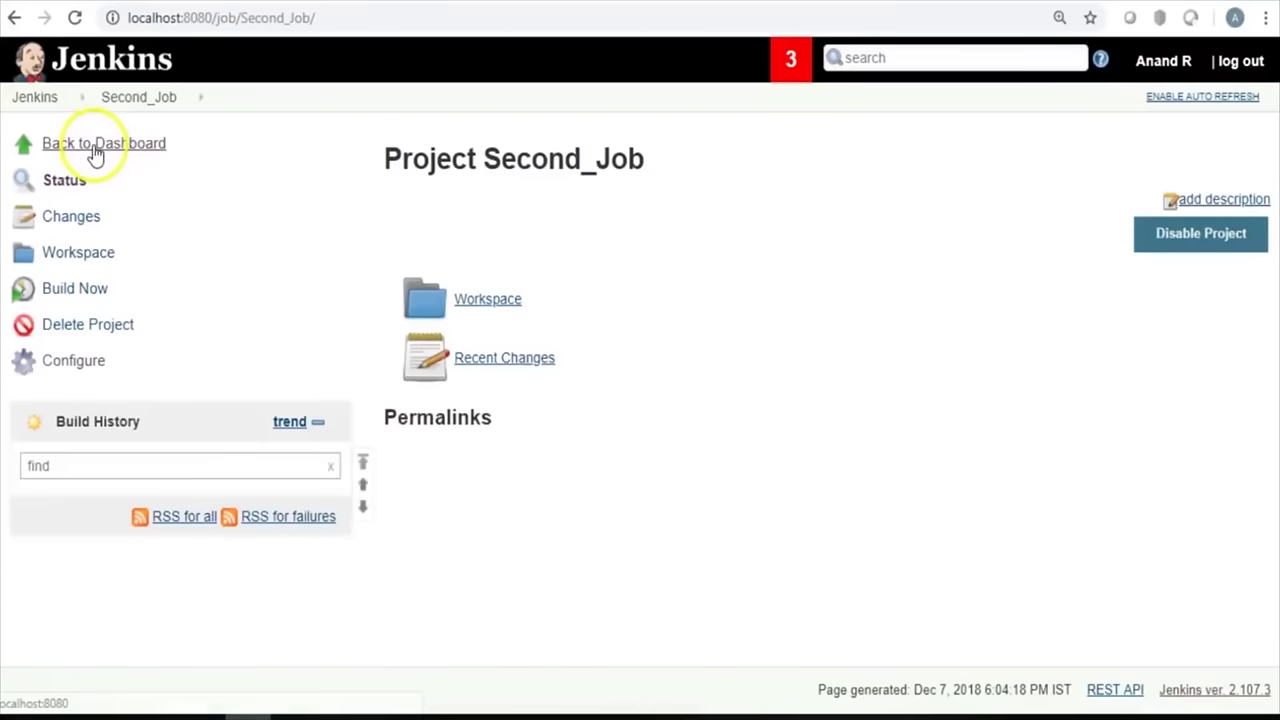
click(94, 150)
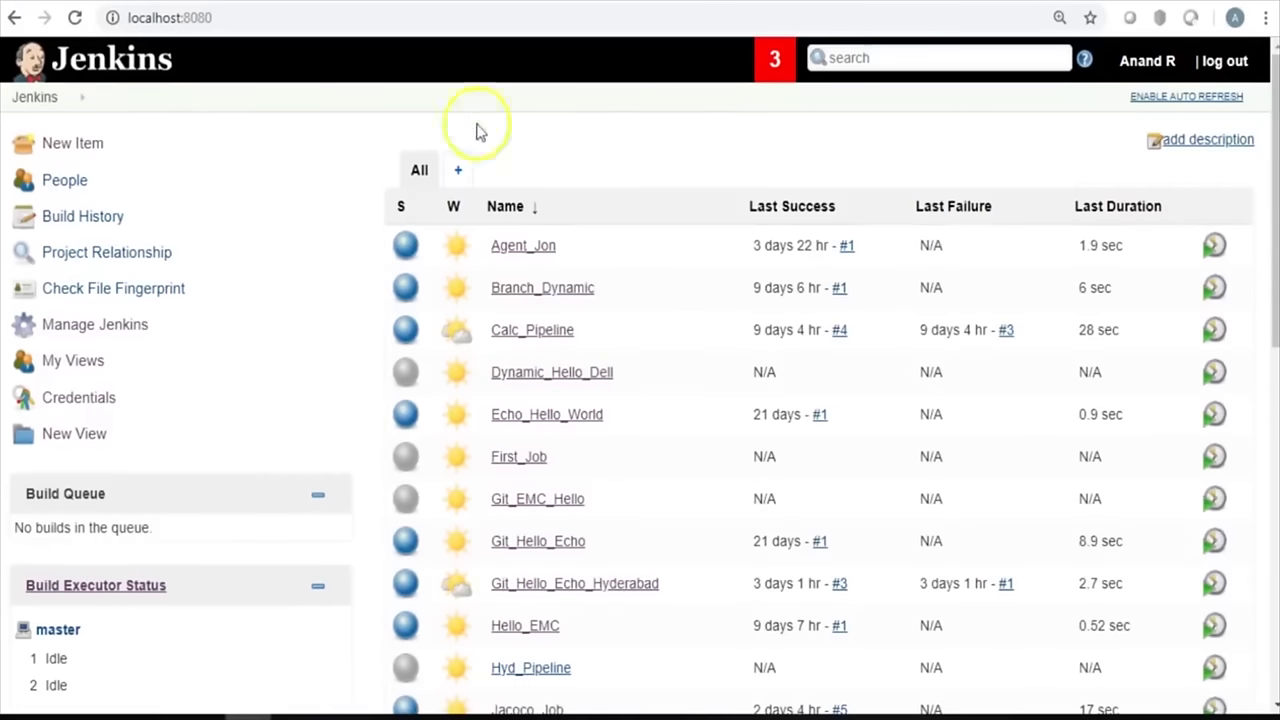
Step: Add a 'Build other projects' post-build action to First_Job's configuration
click(555, 458)
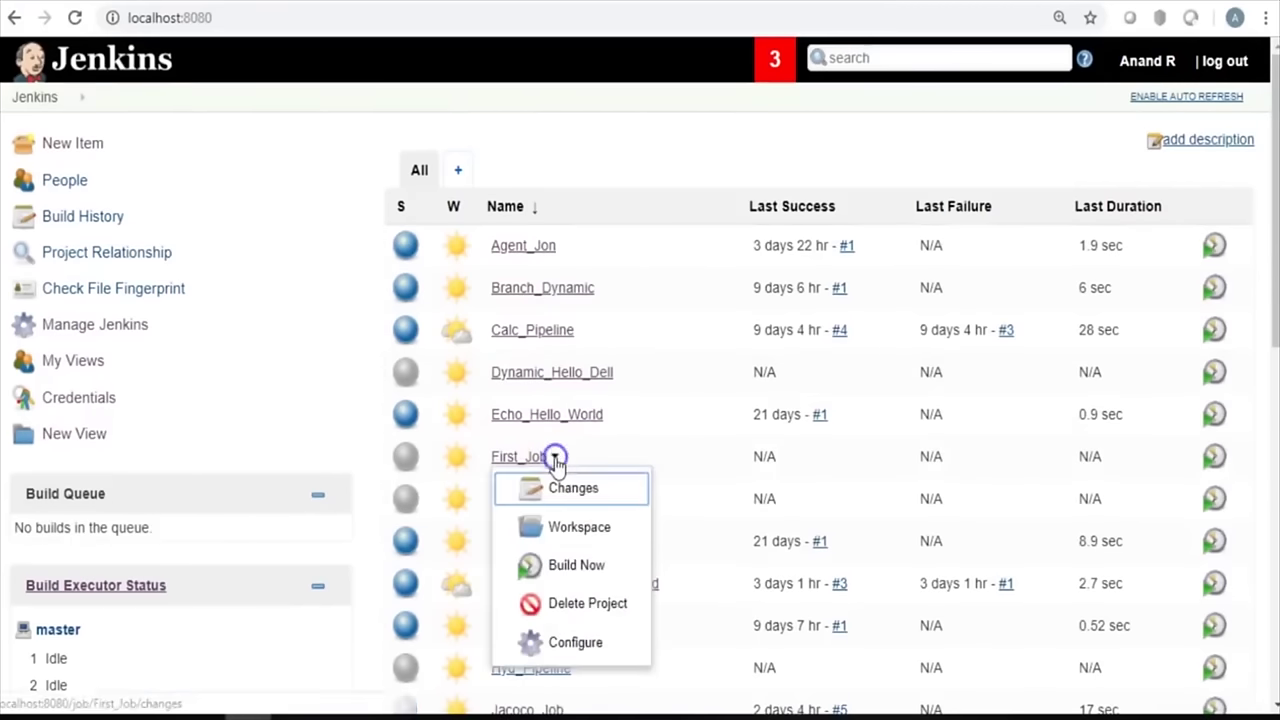
click(569, 645)
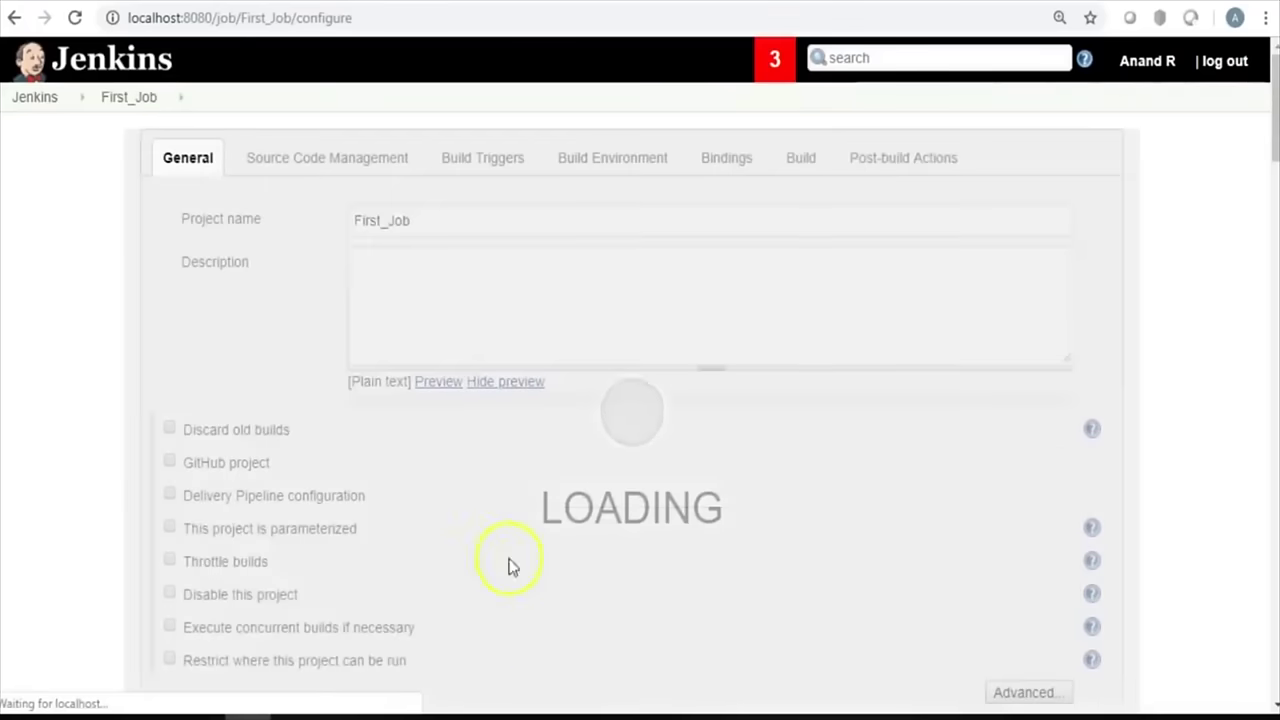
scroll(1150, 355, down, 3)
scroll(1145, 365, down, 3)
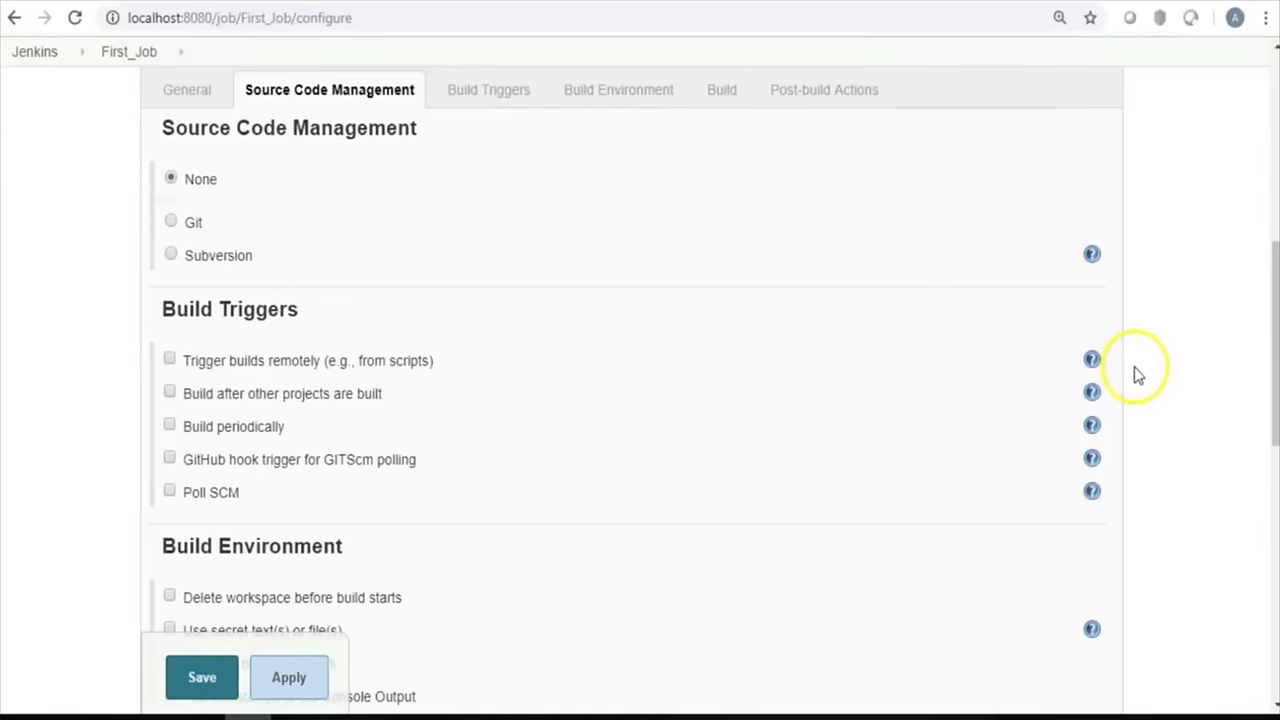
scroll(1138, 375, down, 9)
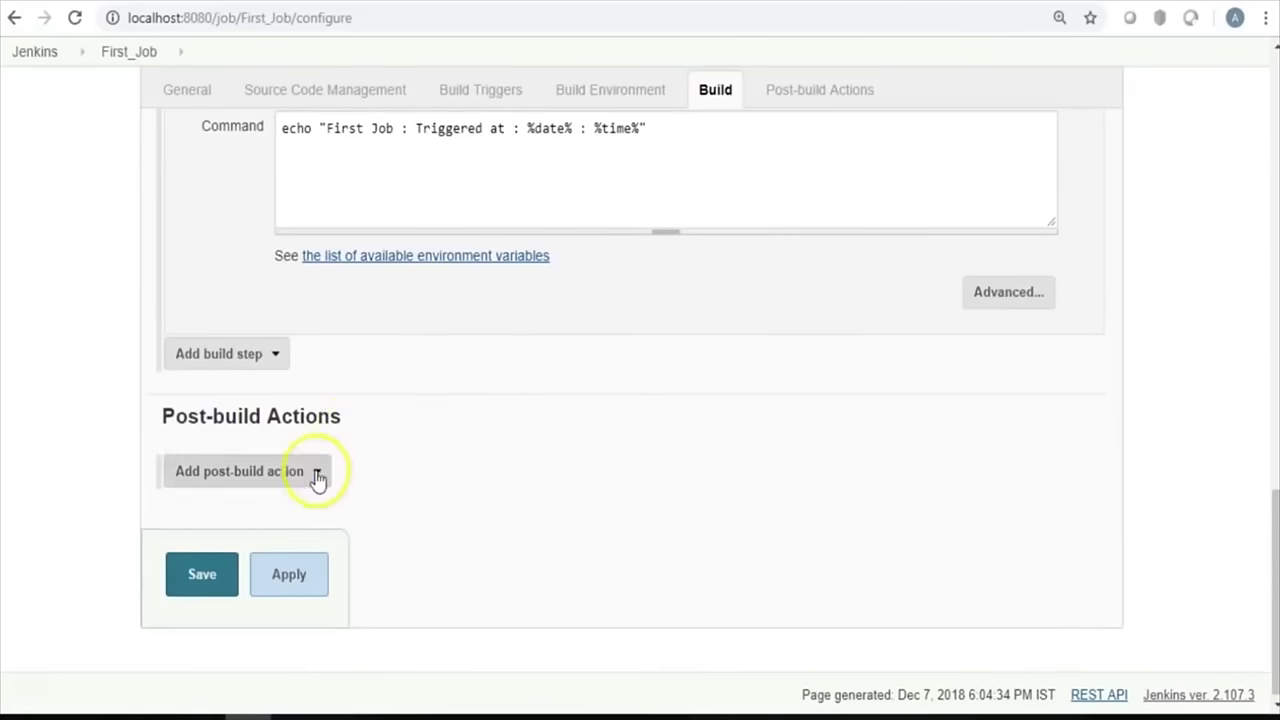
click(316, 474)
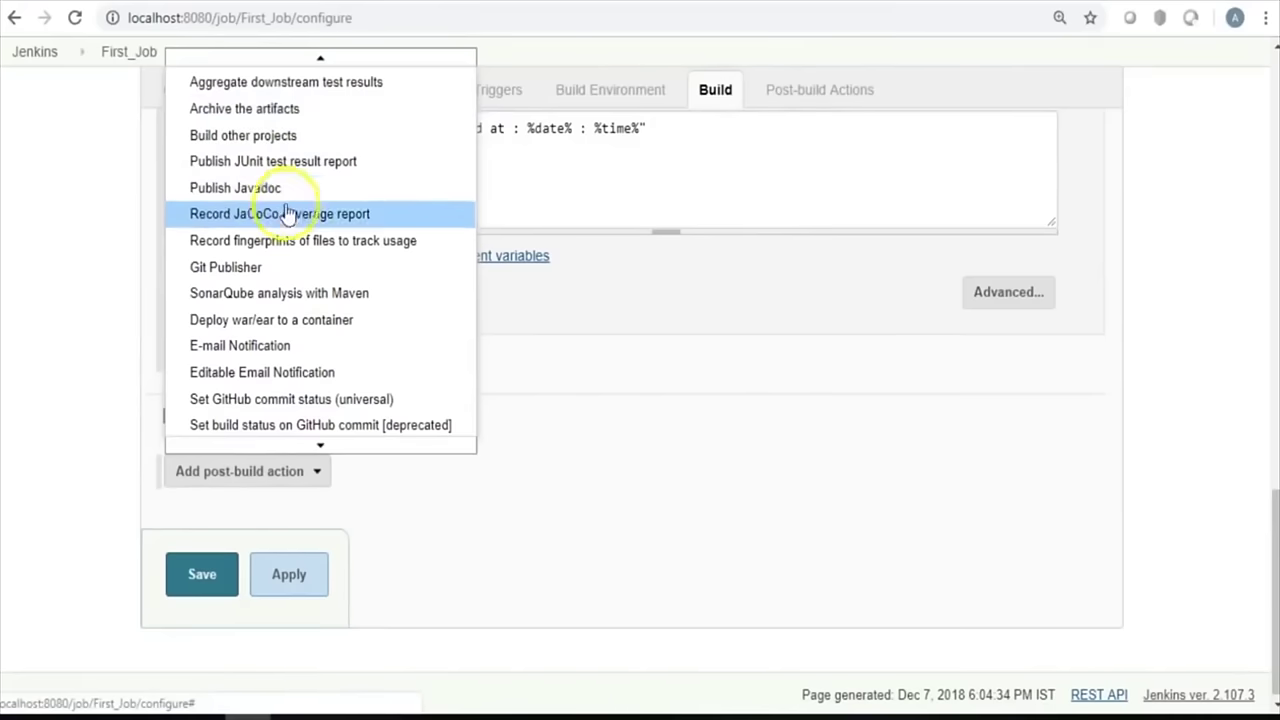
click(272, 322)
mouse_move(322, 447)
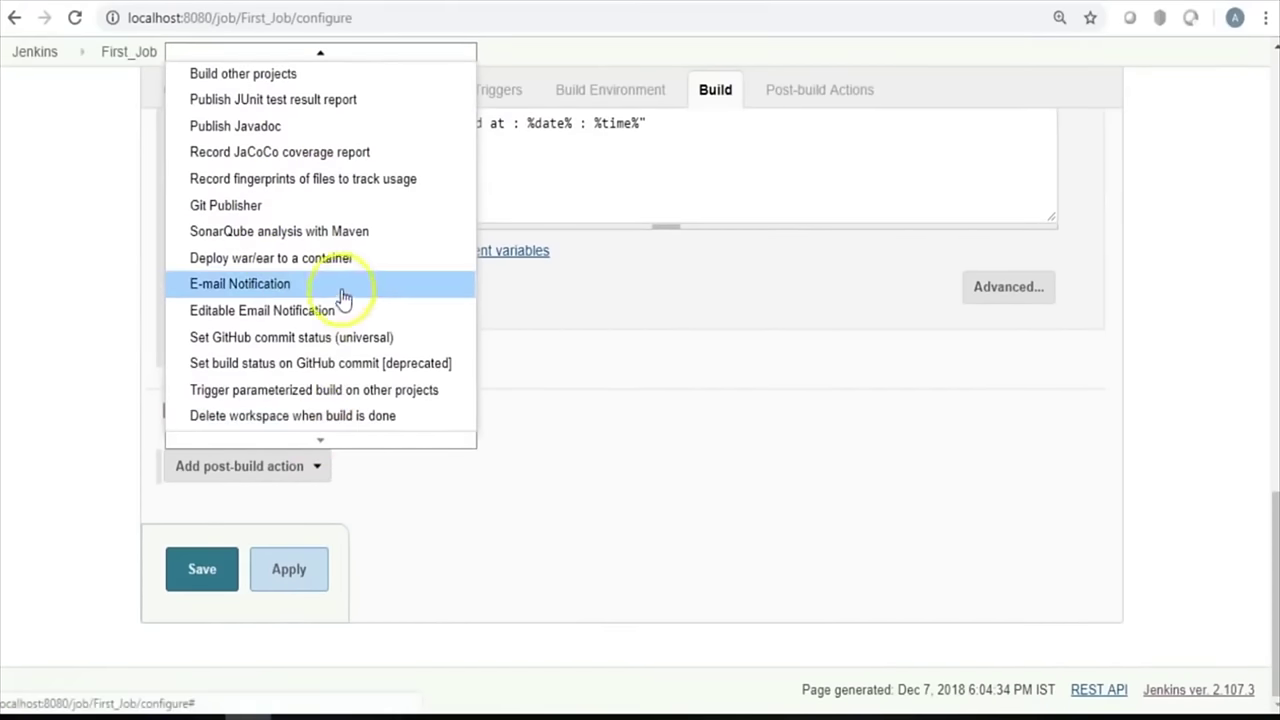
scroll(345, 290, up, 4)
click(357, 486)
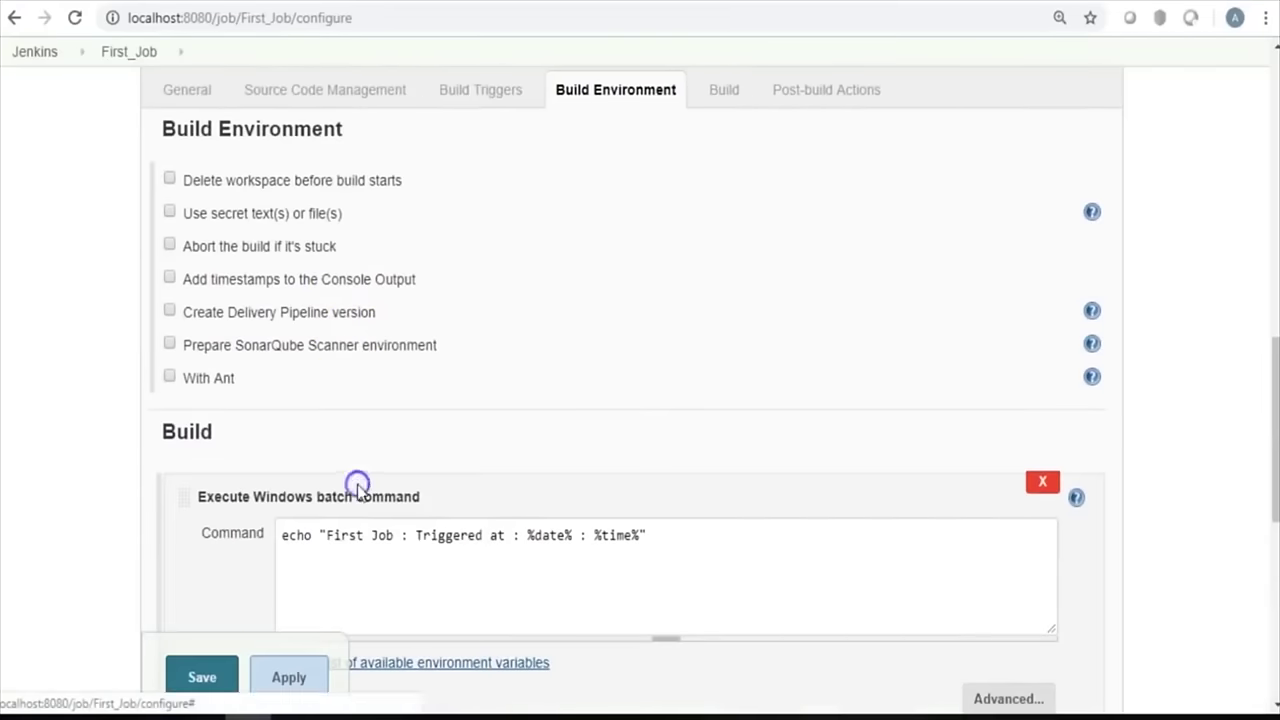
Step: Set Second_Job as the project to build, save First_Job, and return to the dashboard
scroll(1195, 333, down, 3)
scroll(1195, 333, down, 3)
click(458, 305)
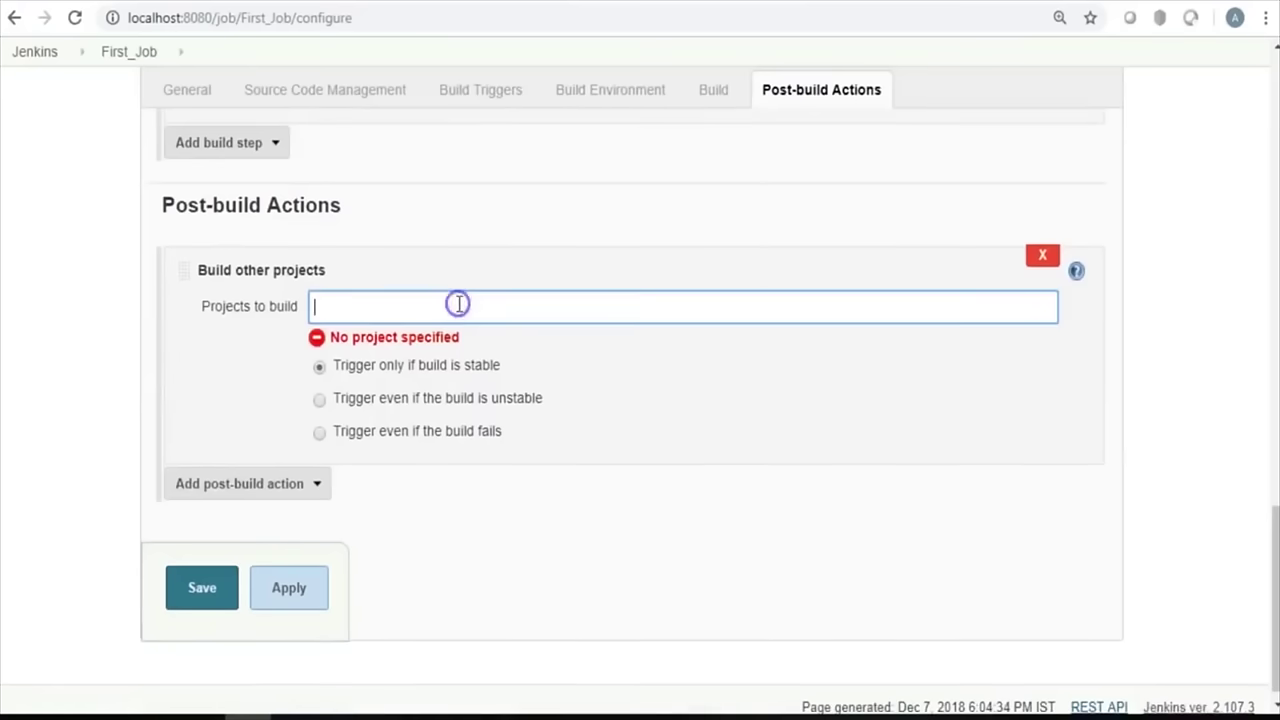
text(Sec)
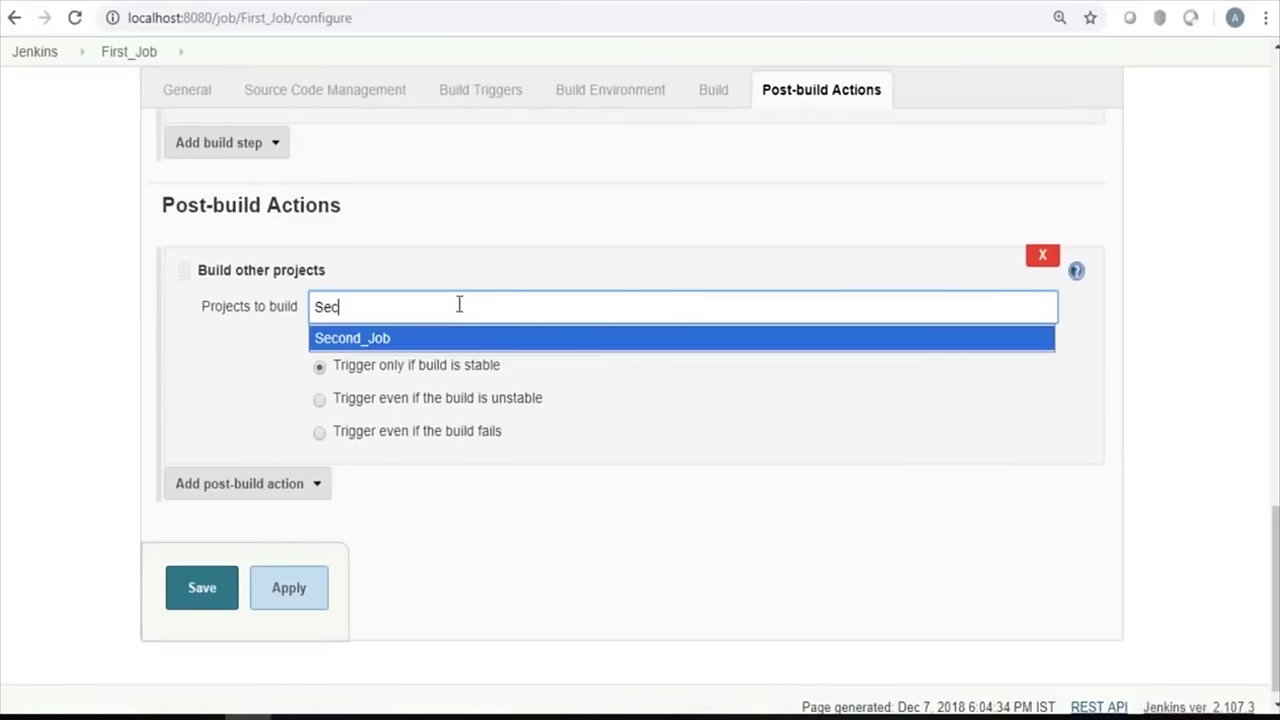
click(366, 339)
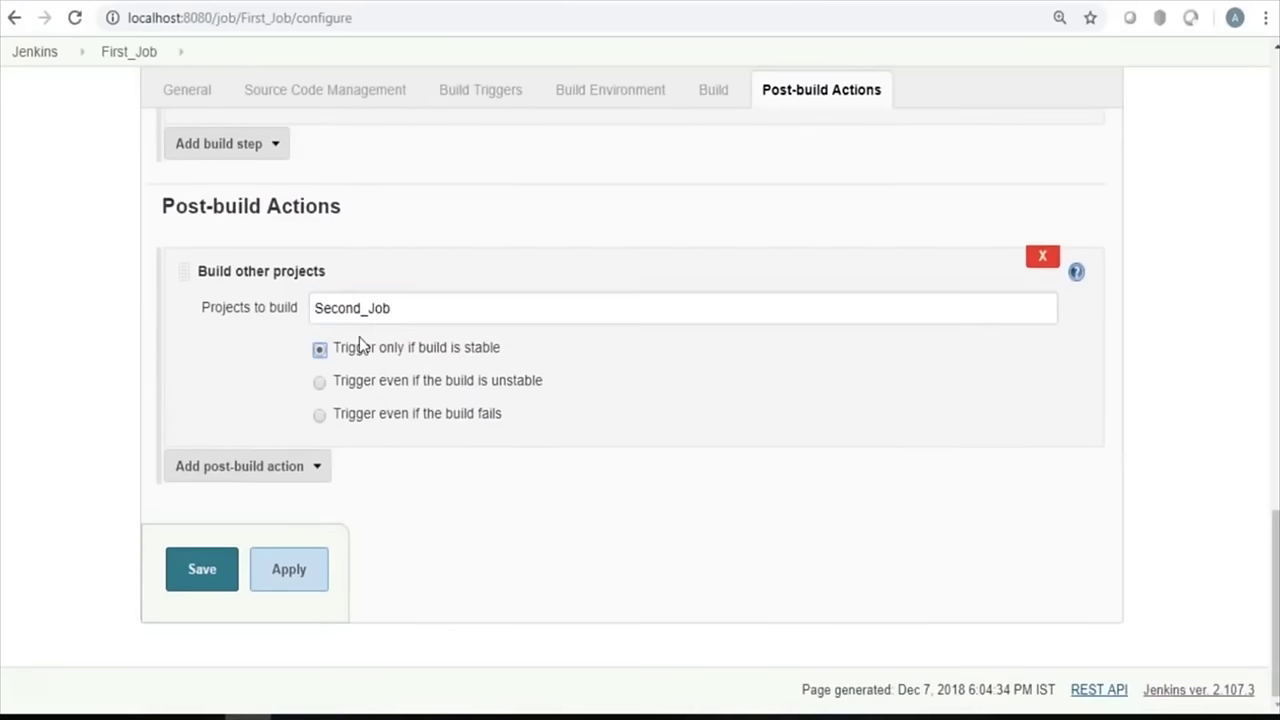
click(205, 570)
click(89, 143)
Step: Give Second_Job a 'Build other projects' post-build action targeting Third_Job, then save
scroll(600, 337, down, 8)
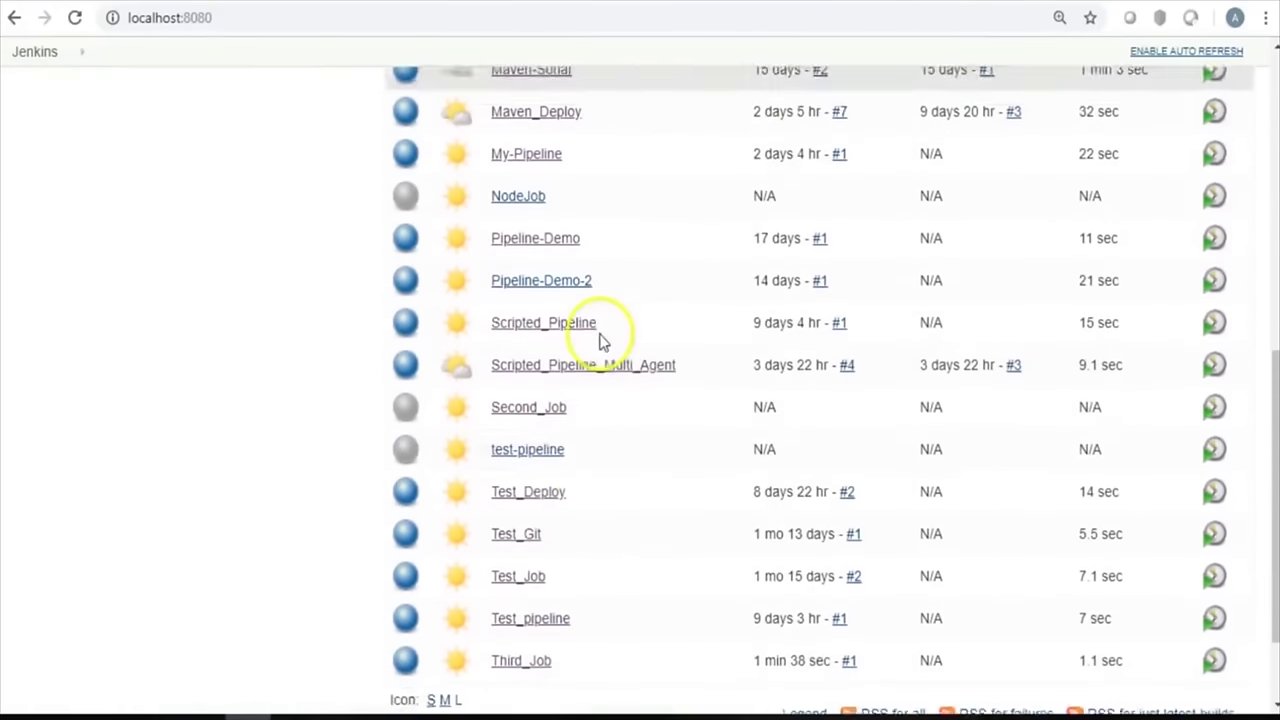
click(574, 370)
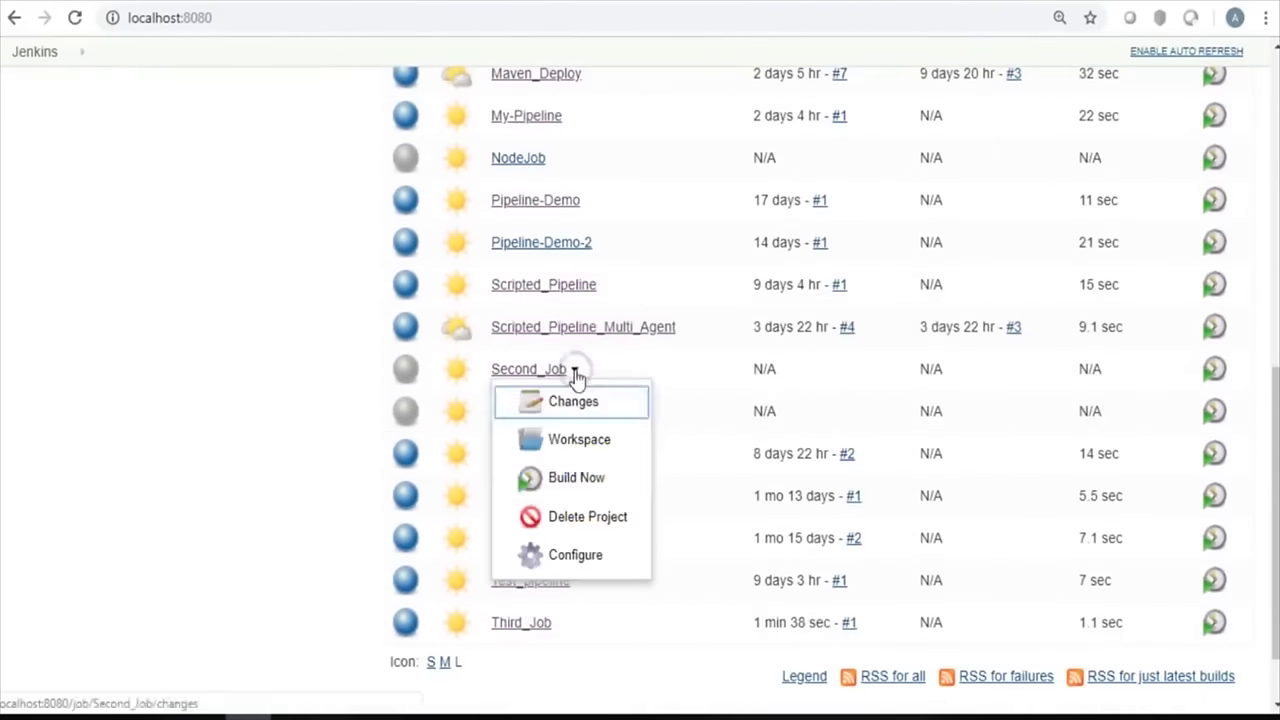
click(574, 552)
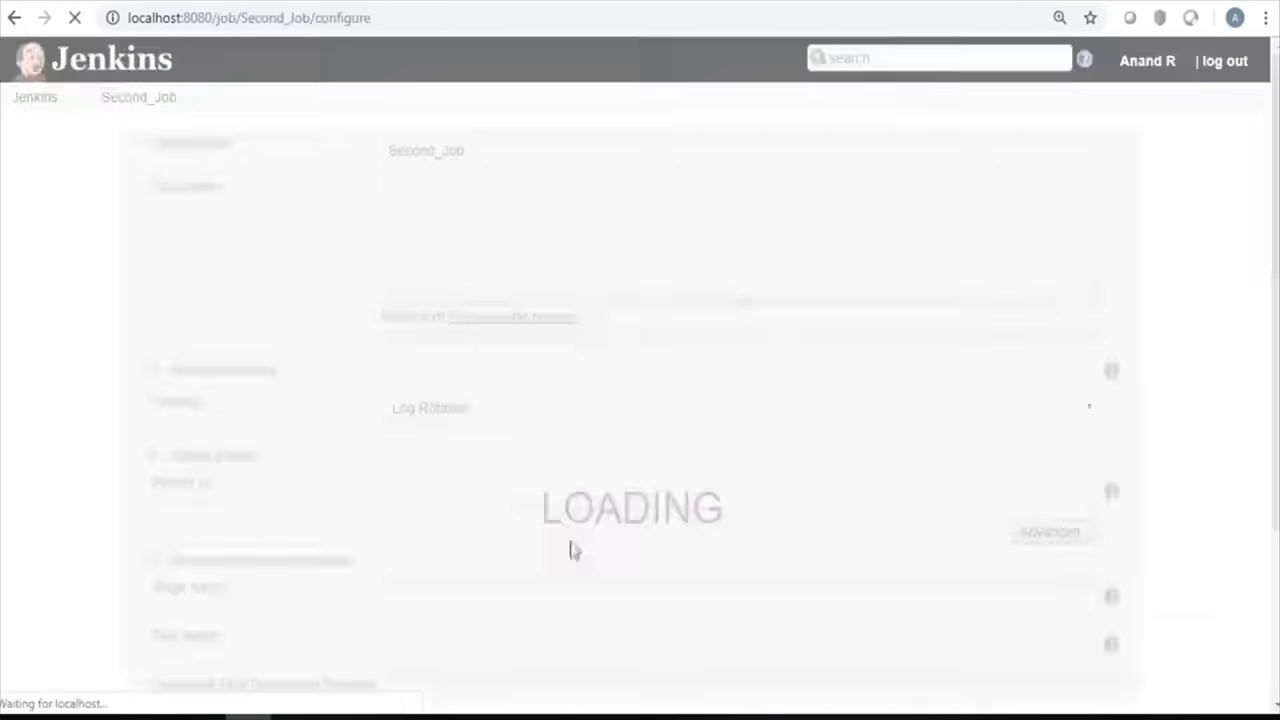
scroll(686, 360, down, 10)
click(314, 467)
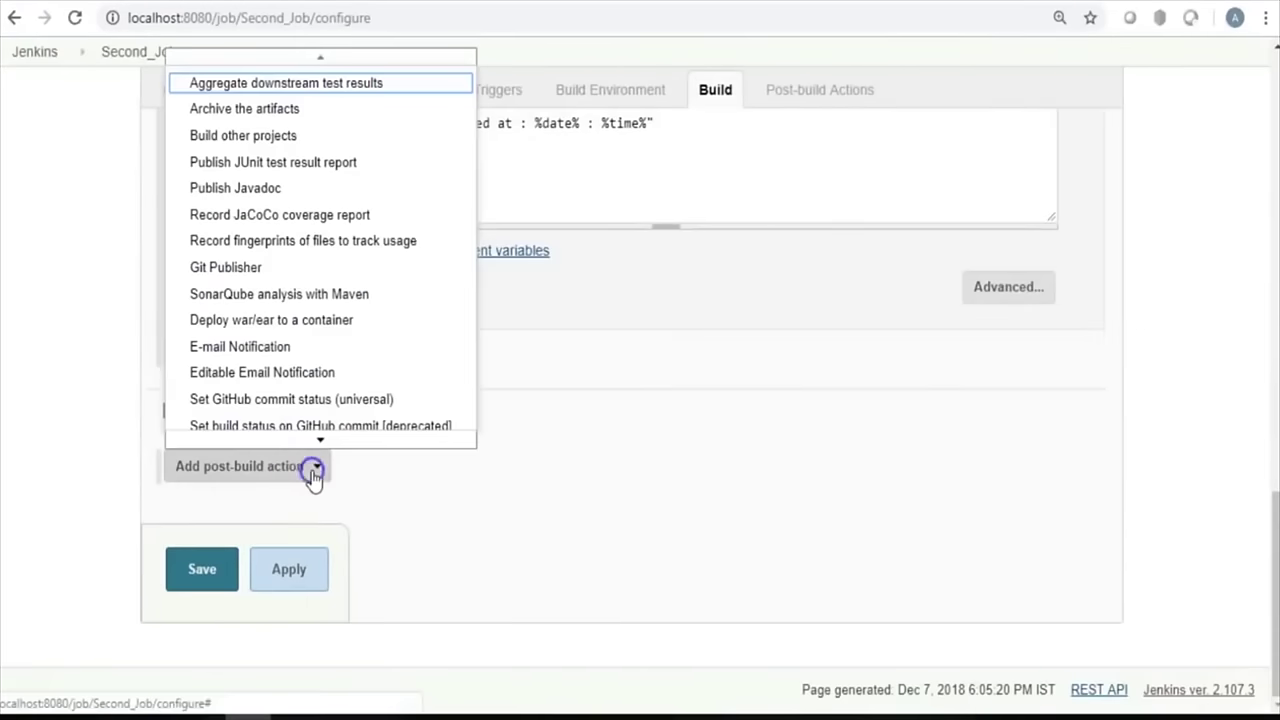
click(322, 135)
scroll(494, 374, down, 3)
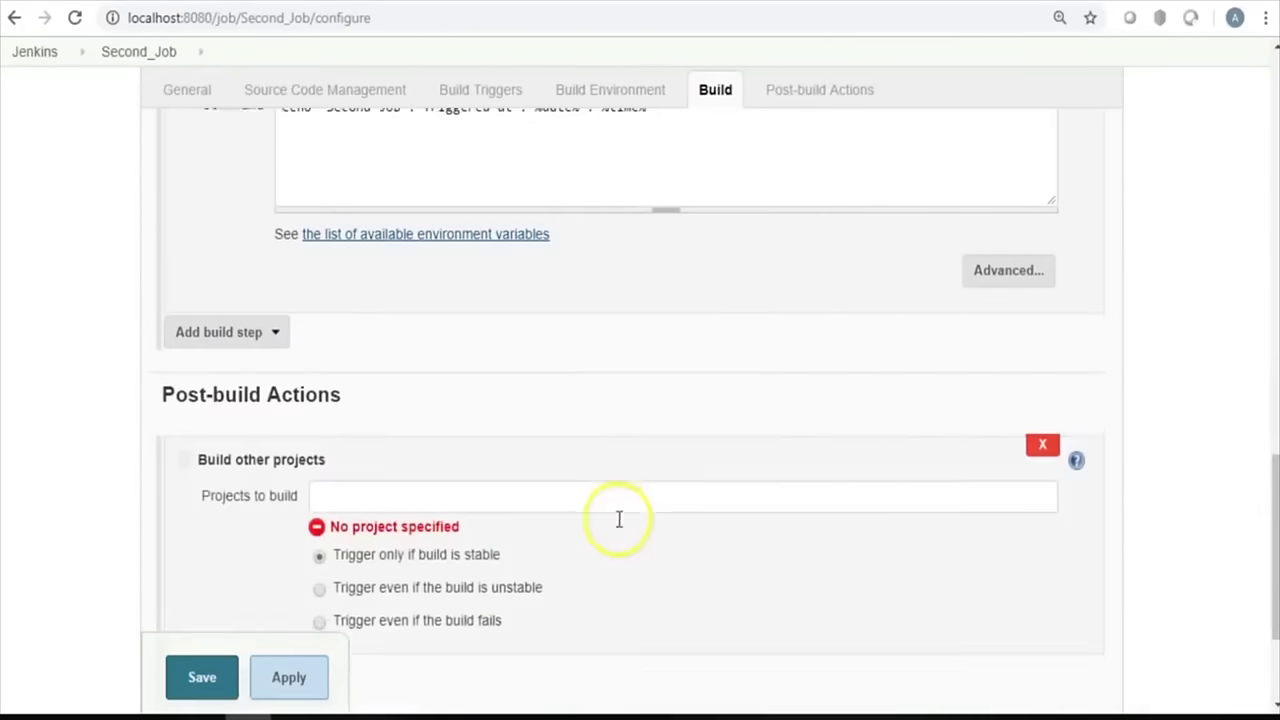
click(422, 288)
text(Third_Job,)
click(362, 380)
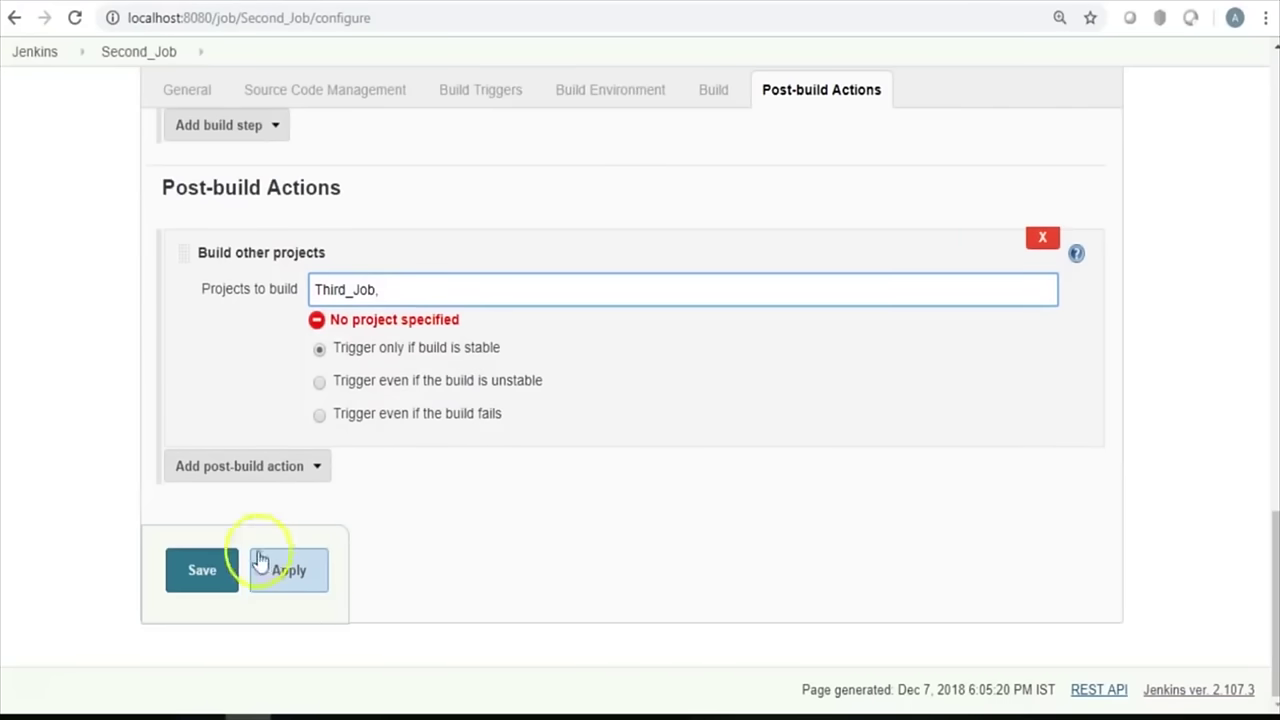
click(200, 572)
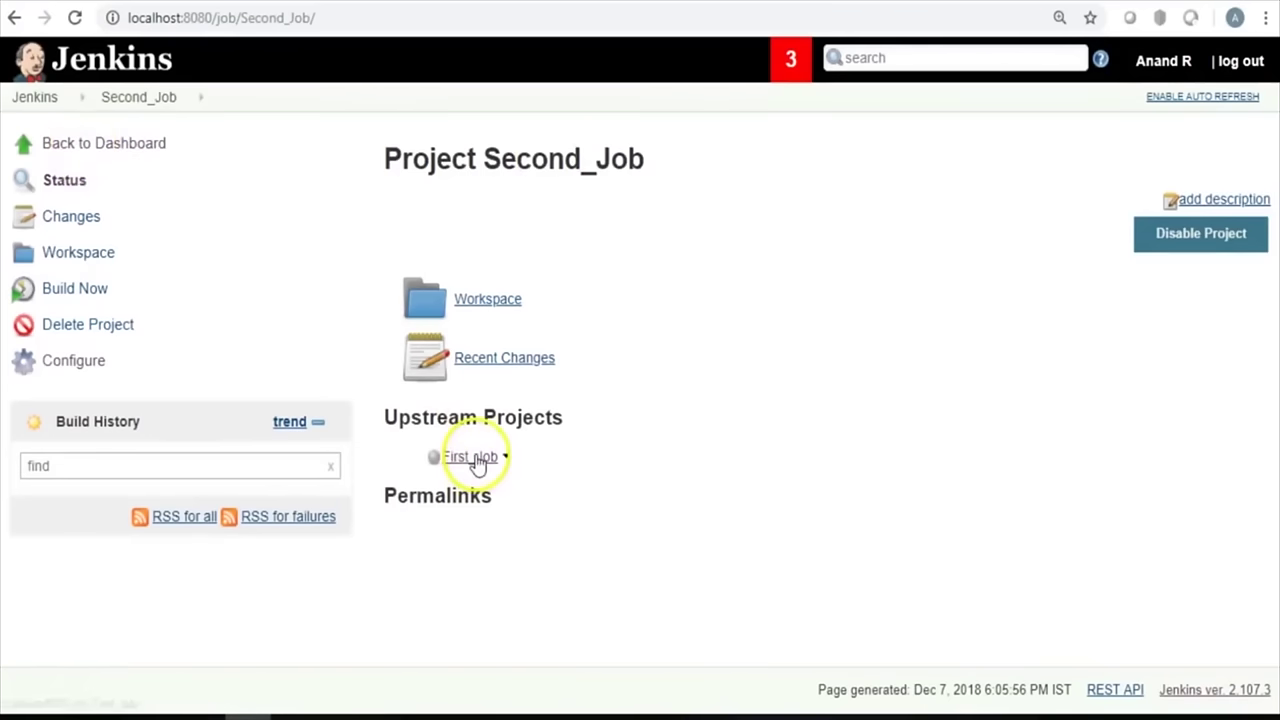
Step: Build First_Job, check Second_Job build #1's console output, then open the triggered Third_Job
click(80, 143)
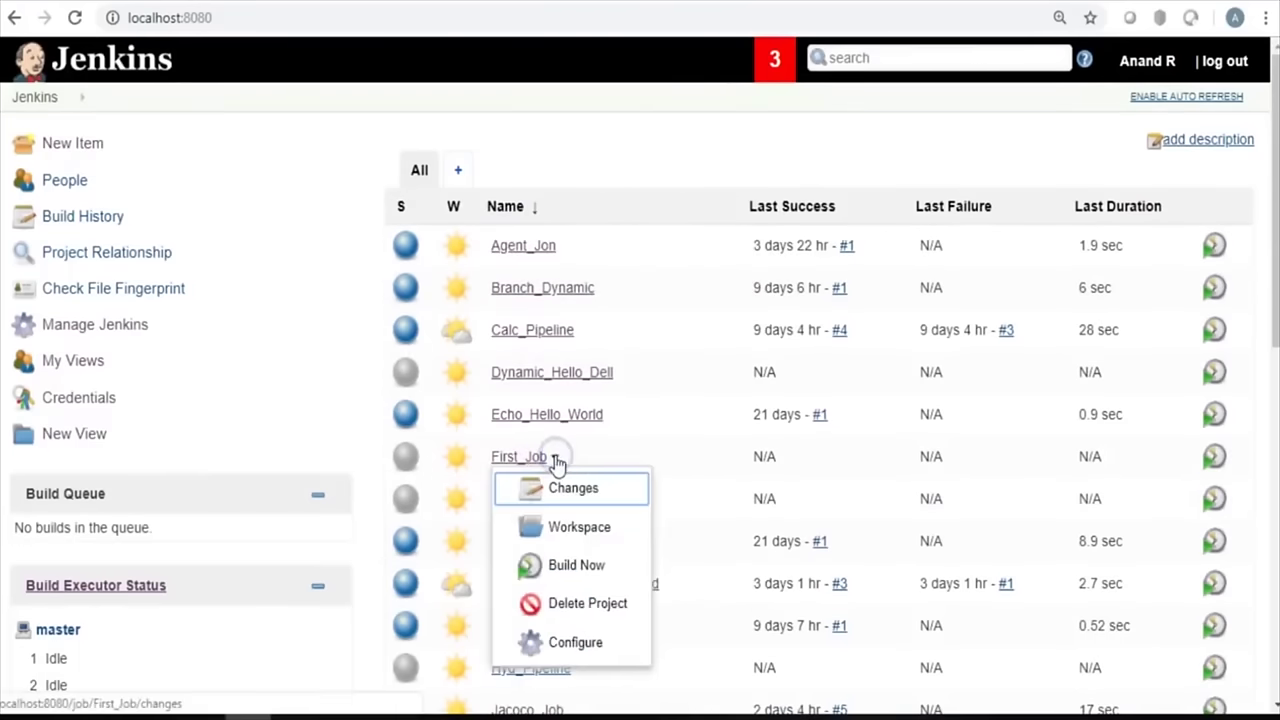
click(572, 566)
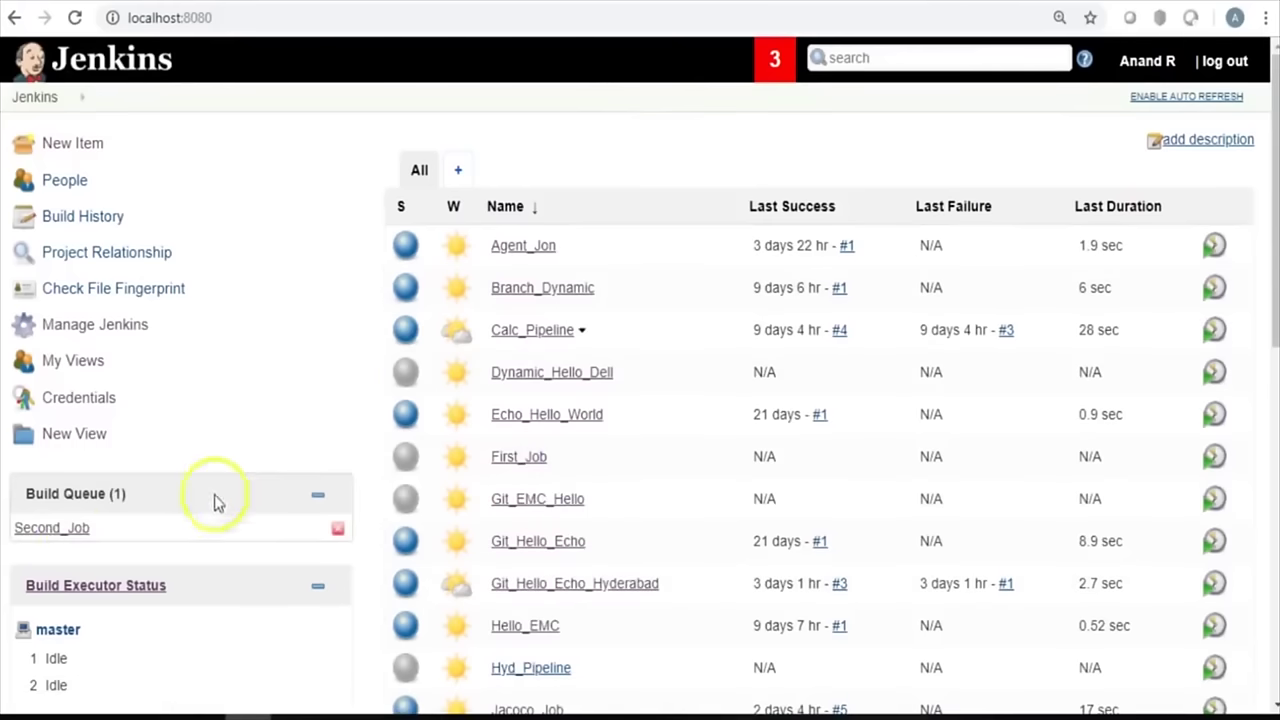
mouse_move(44, 536)
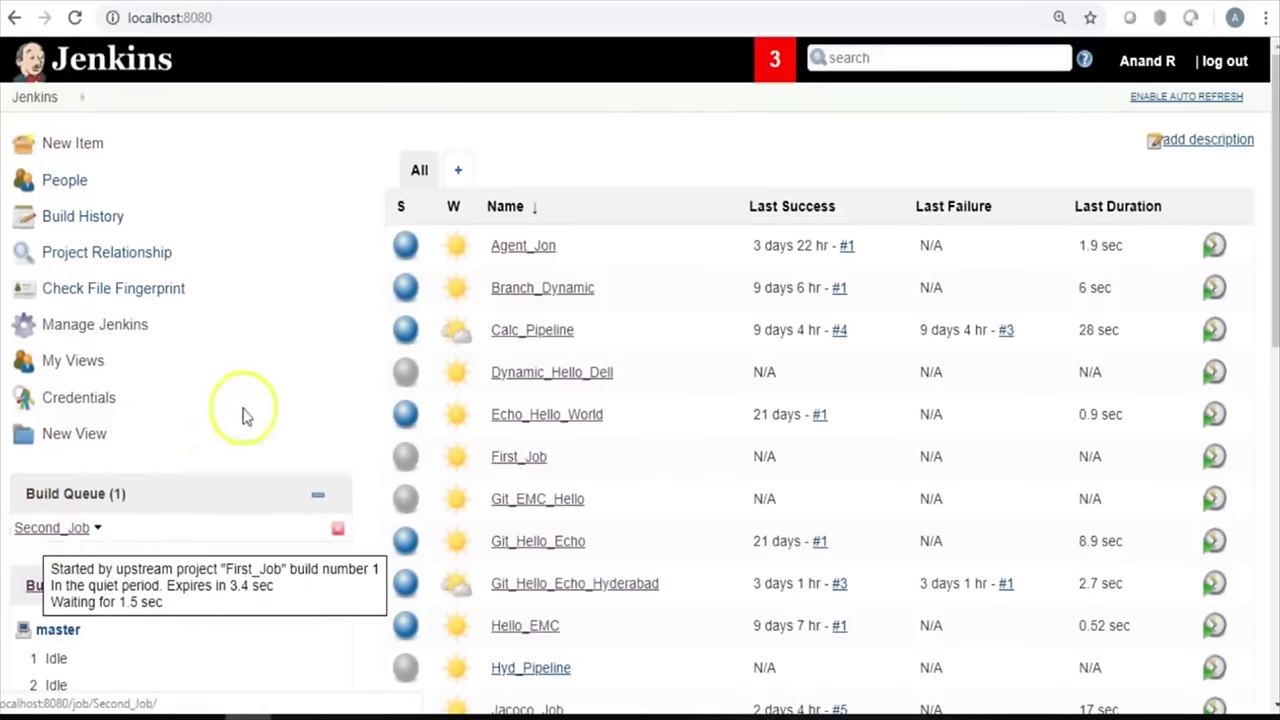
click(49, 530)
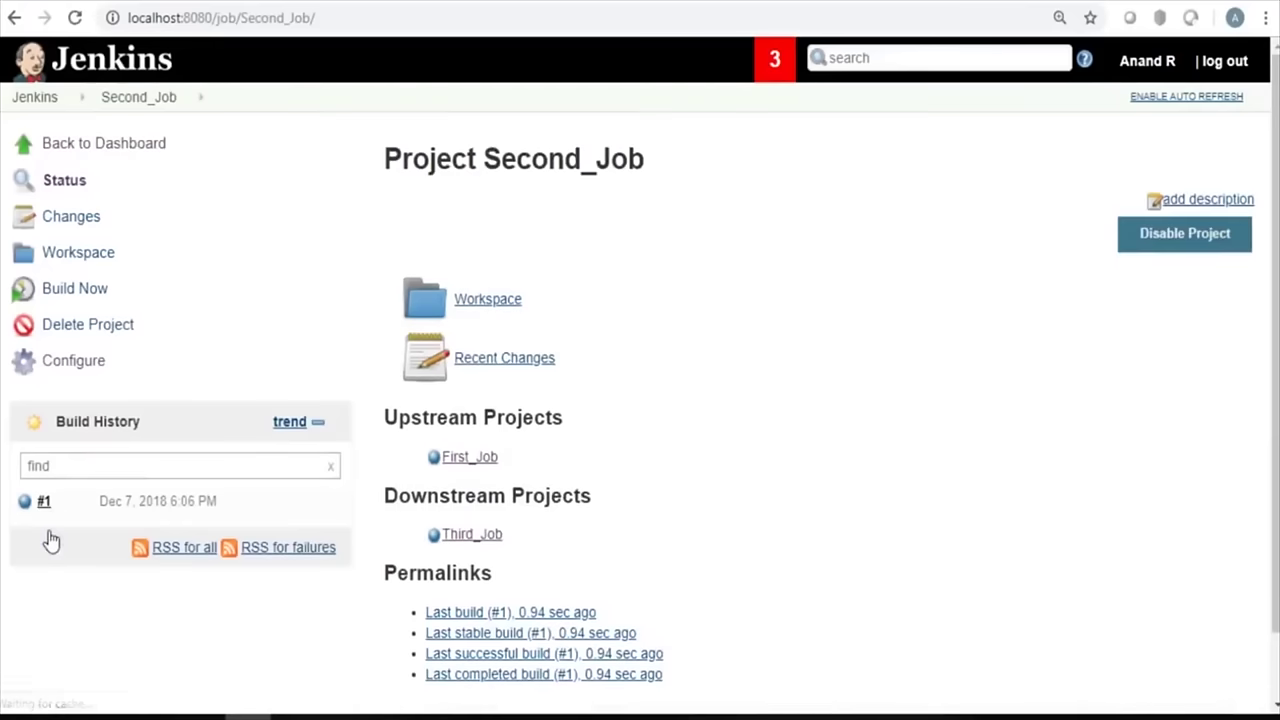
click(43, 503)
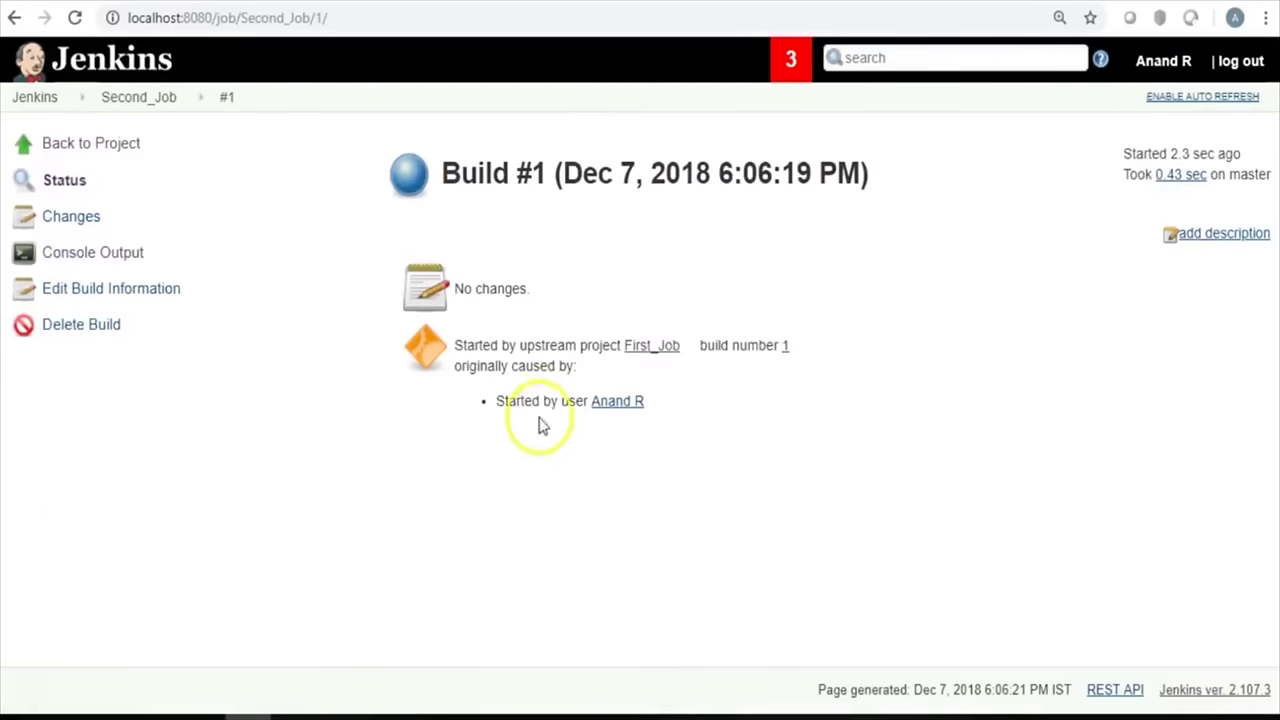
click(122, 252)
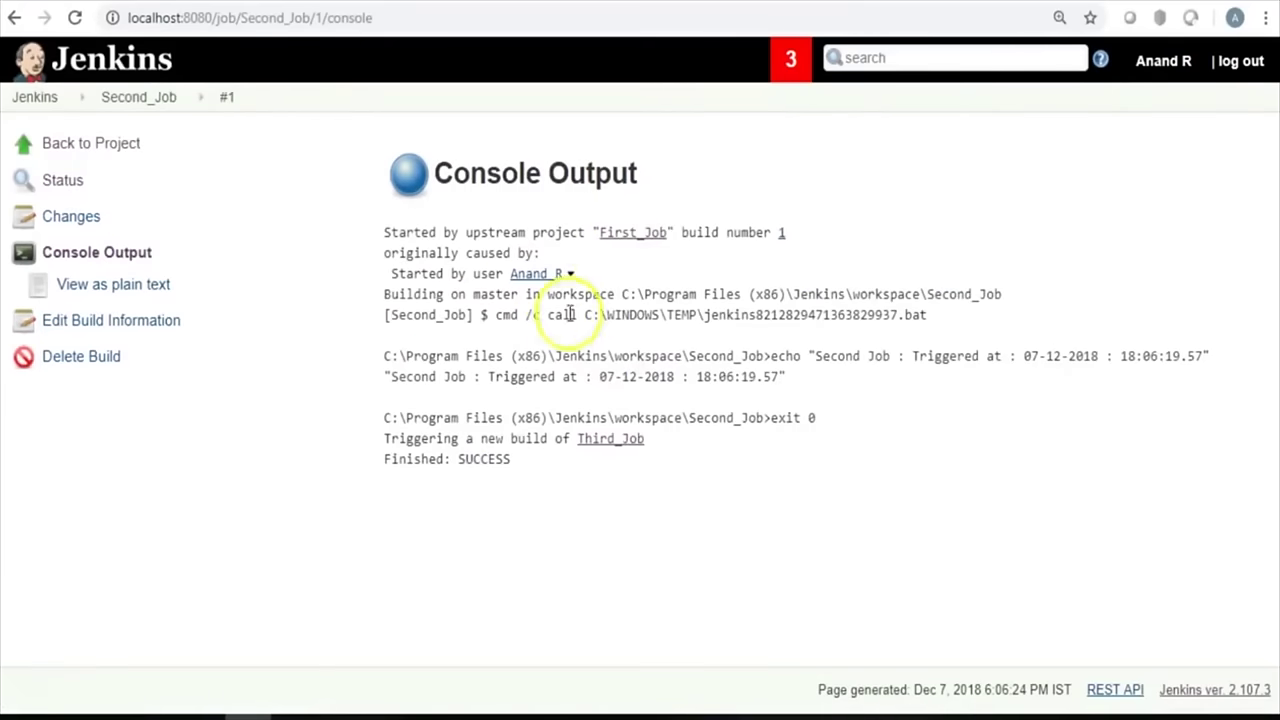
click(612, 442)
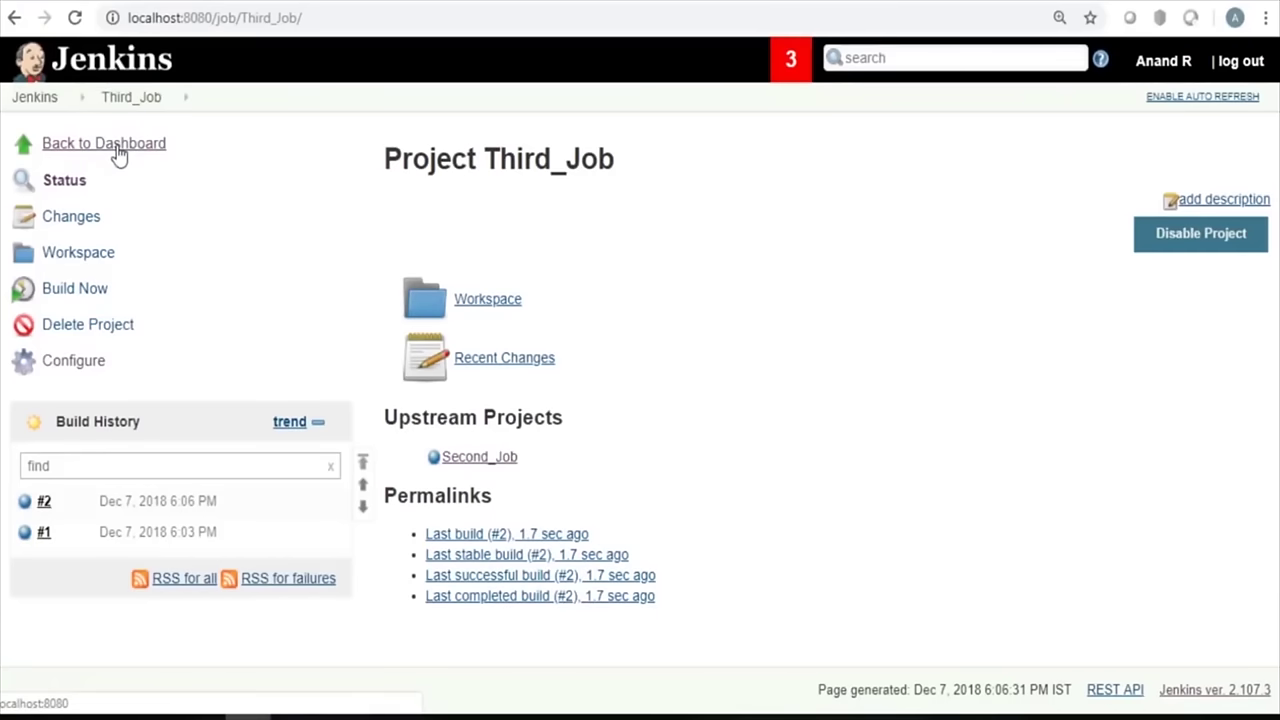
Step: Go to Manage Jenkins > Manage Plugins and list the installed plugins
click(112, 144)
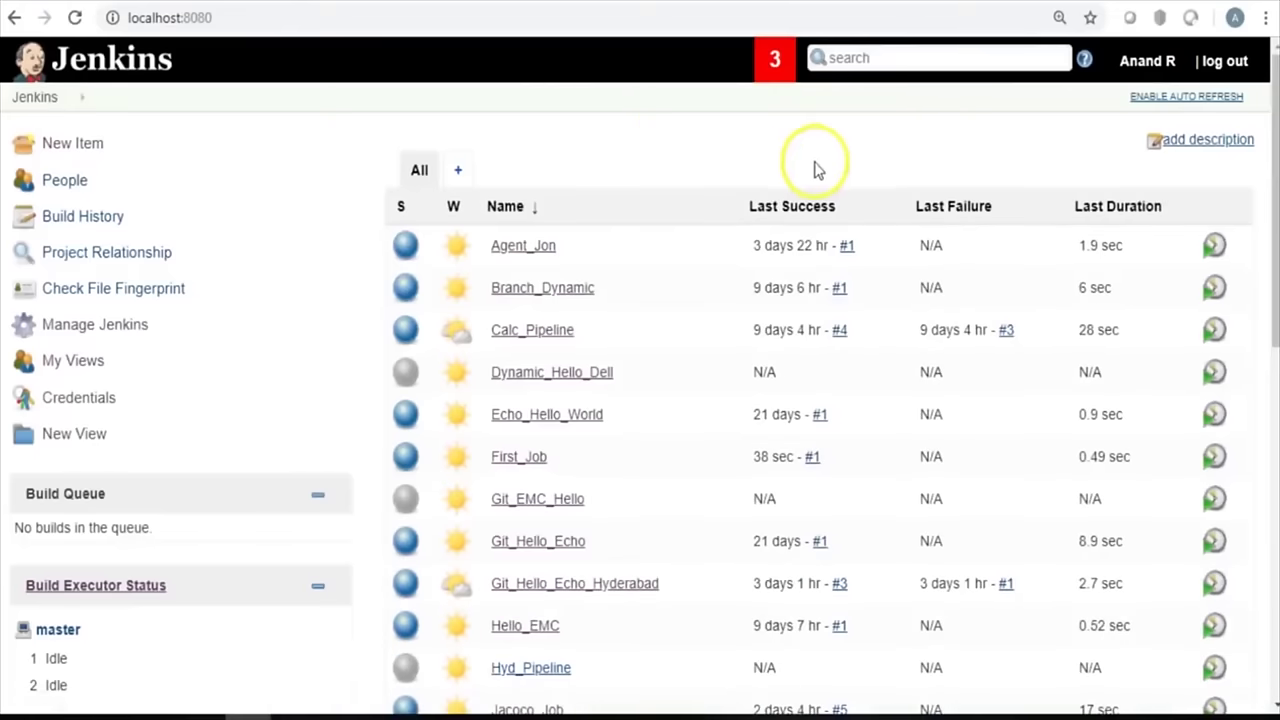
click(134, 328)
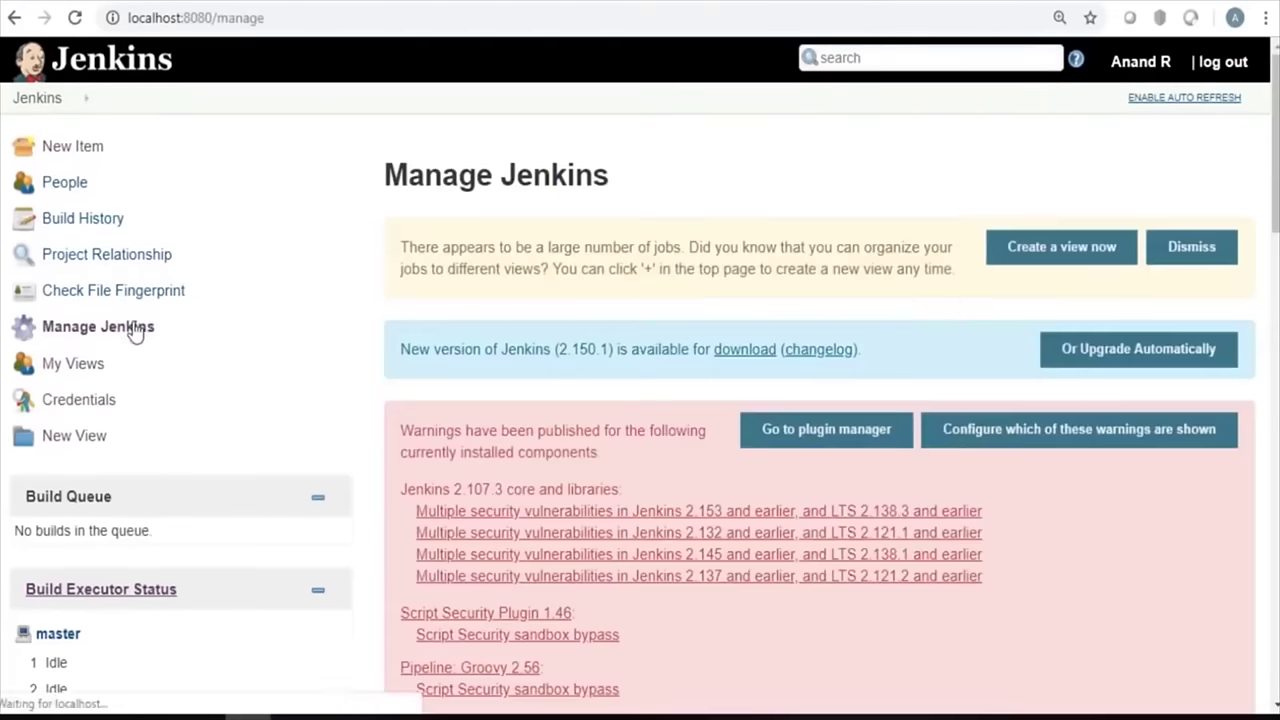
scroll(629, 337, down, 6)
click(623, 480)
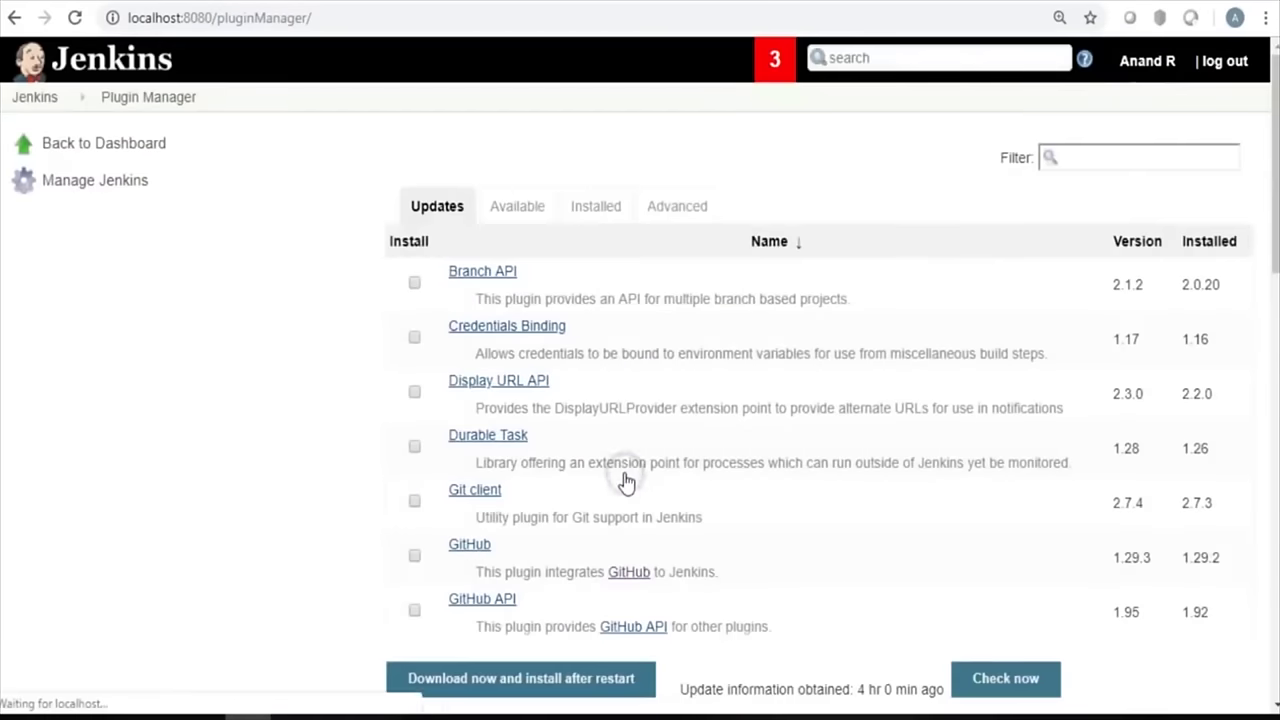
click(595, 206)
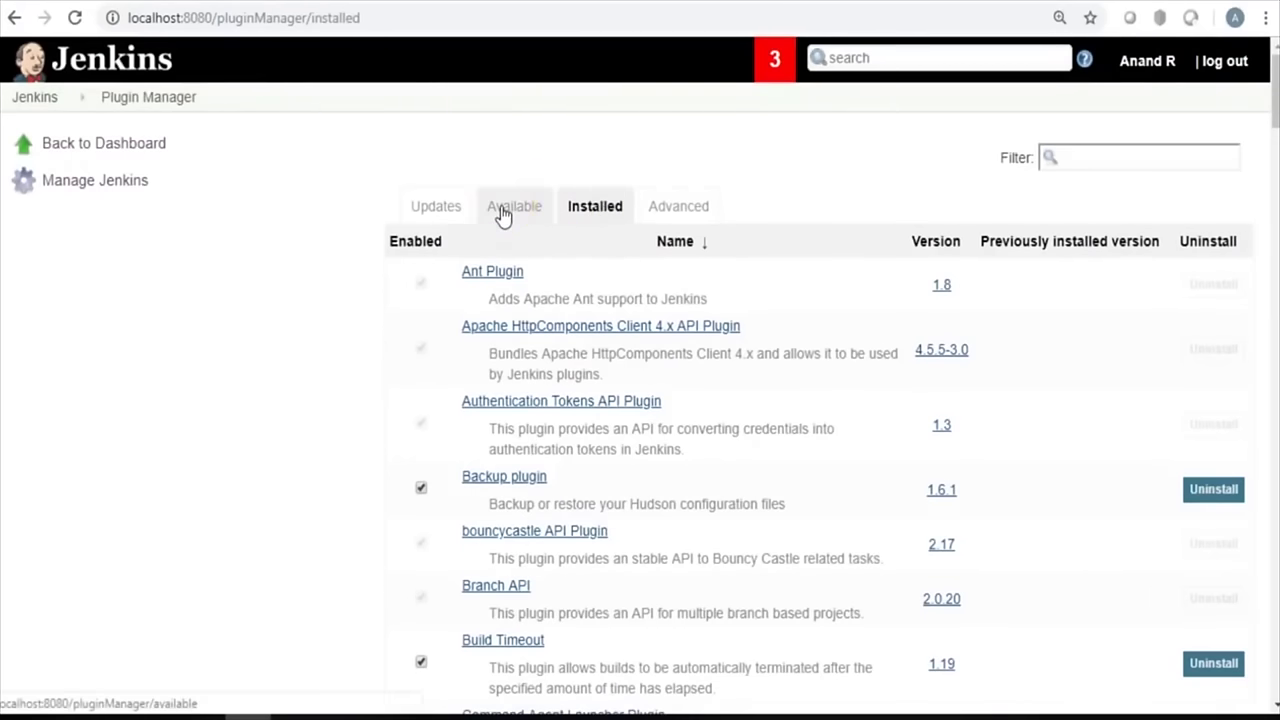
Step: Filter installed plugins for 'Deliver' to confirm Delivery Pipeline Plugin 1.3.2, then clear the filter
click(1121, 150)
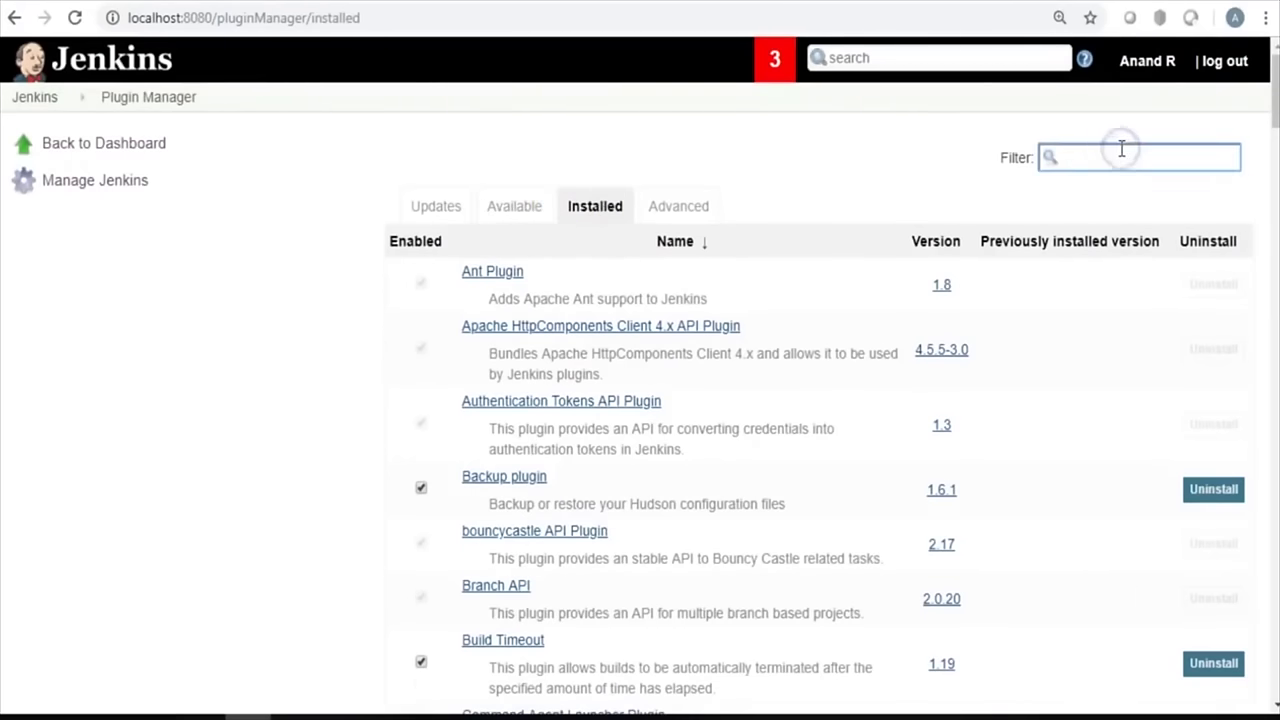
text(Delivery)
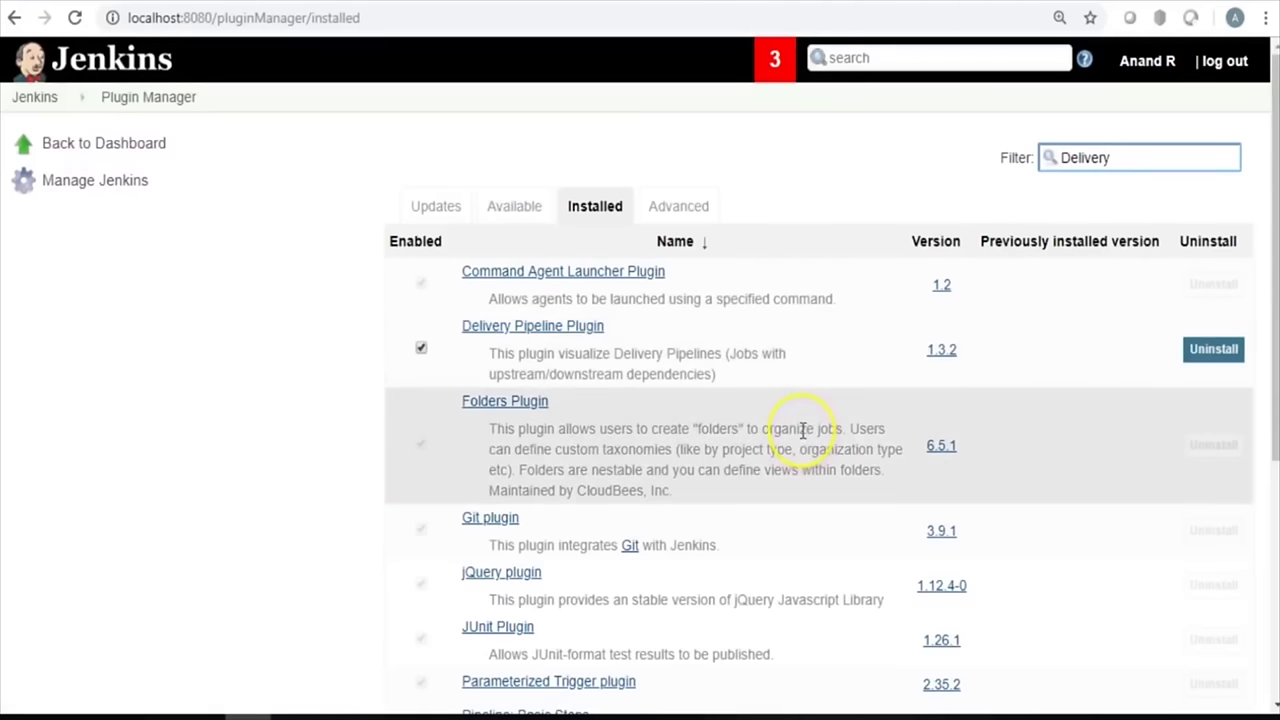
drag(1131, 157, 1037, 171)
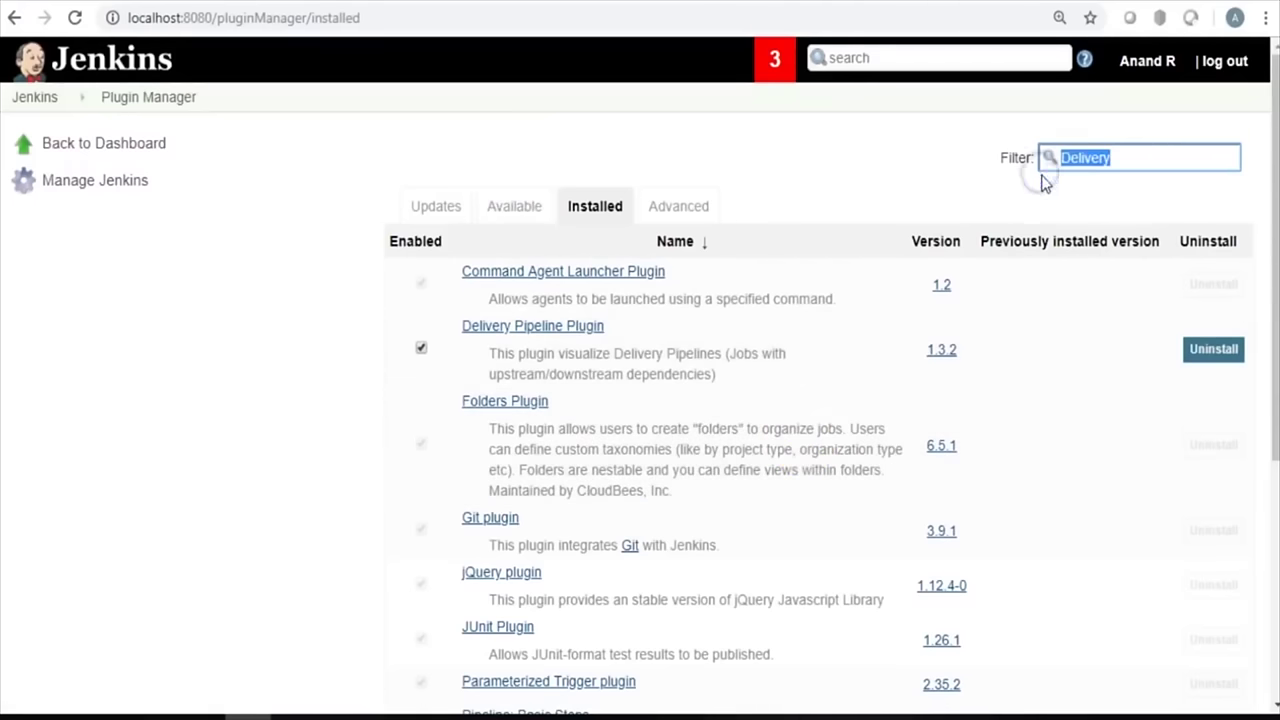
key(BackSpace)
click(32, 143)
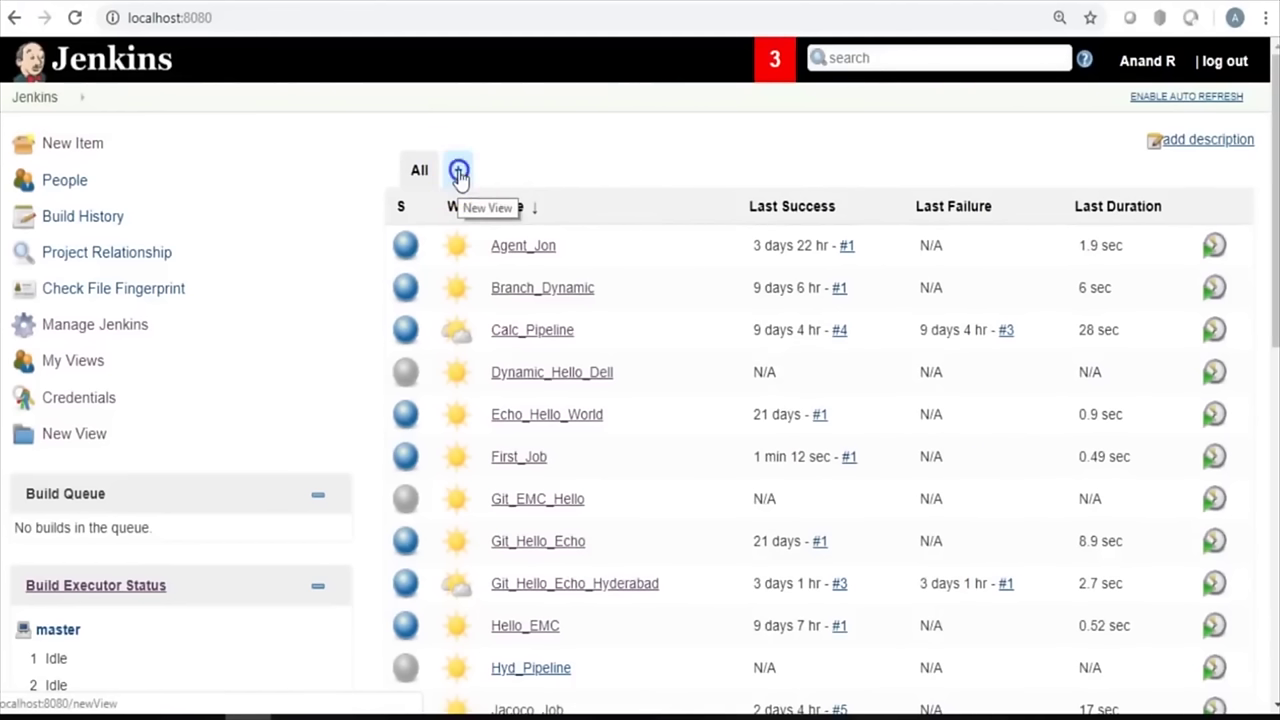
Step: Create a Delivery Pipeline View named My_First_Pipeline
click(459, 175)
click(512, 155)
text(My_First_P)
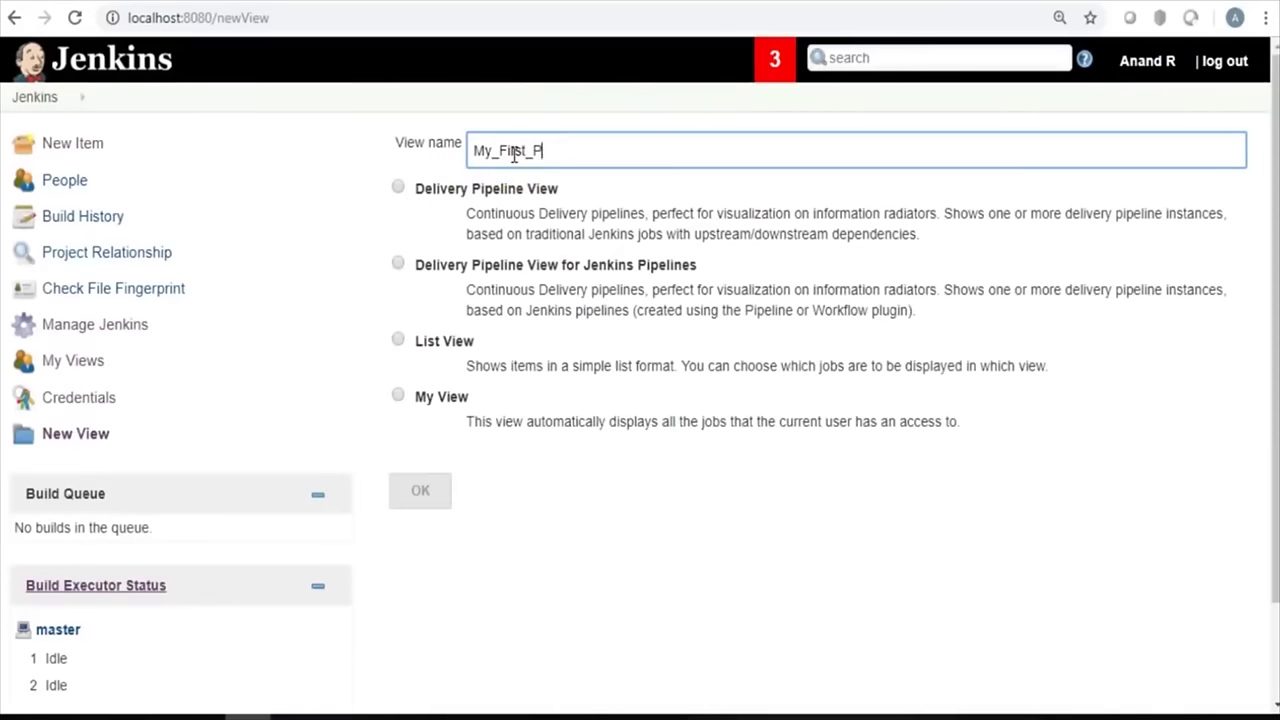
text(ipeline)
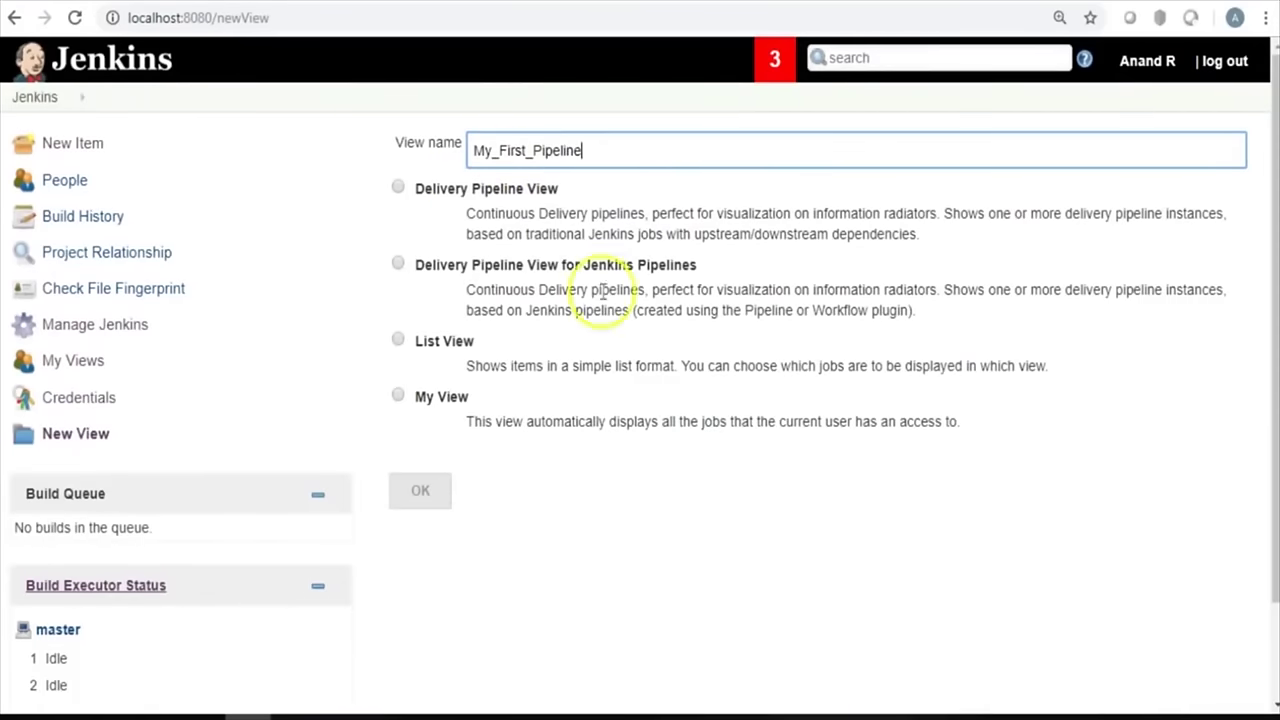
drag(716, 233, 928, 233)
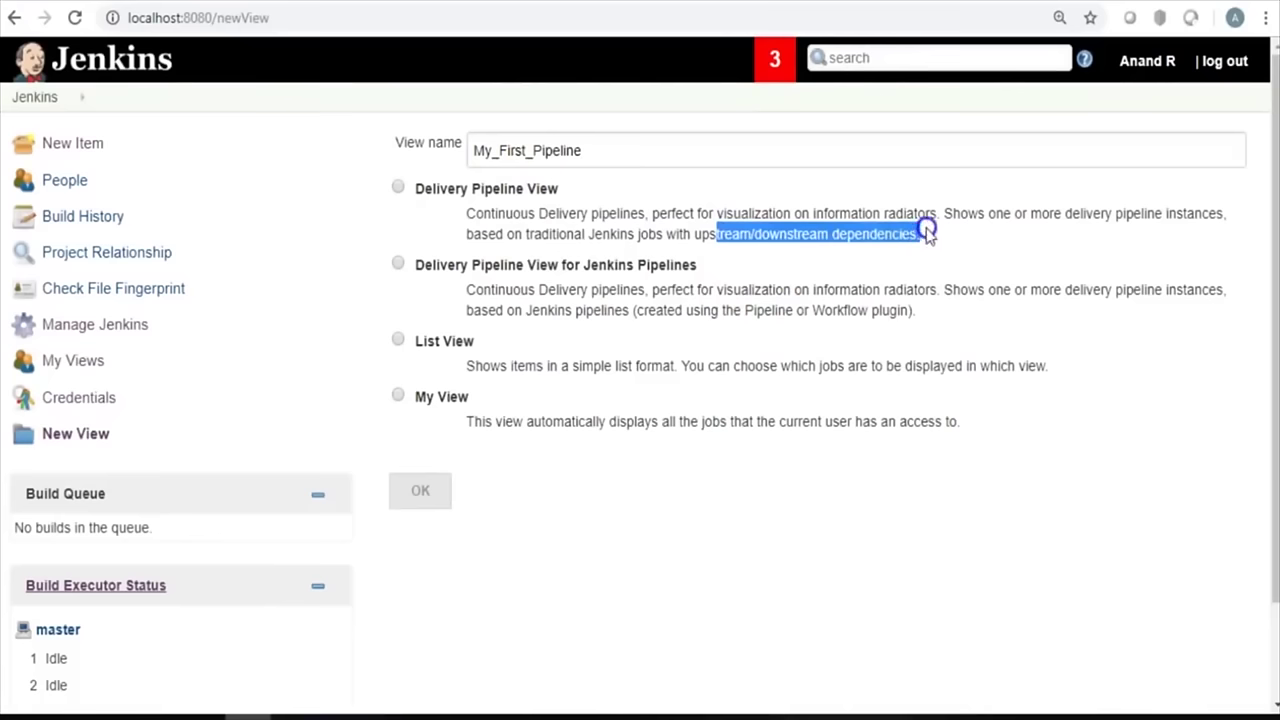
click(398, 187)
click(421, 490)
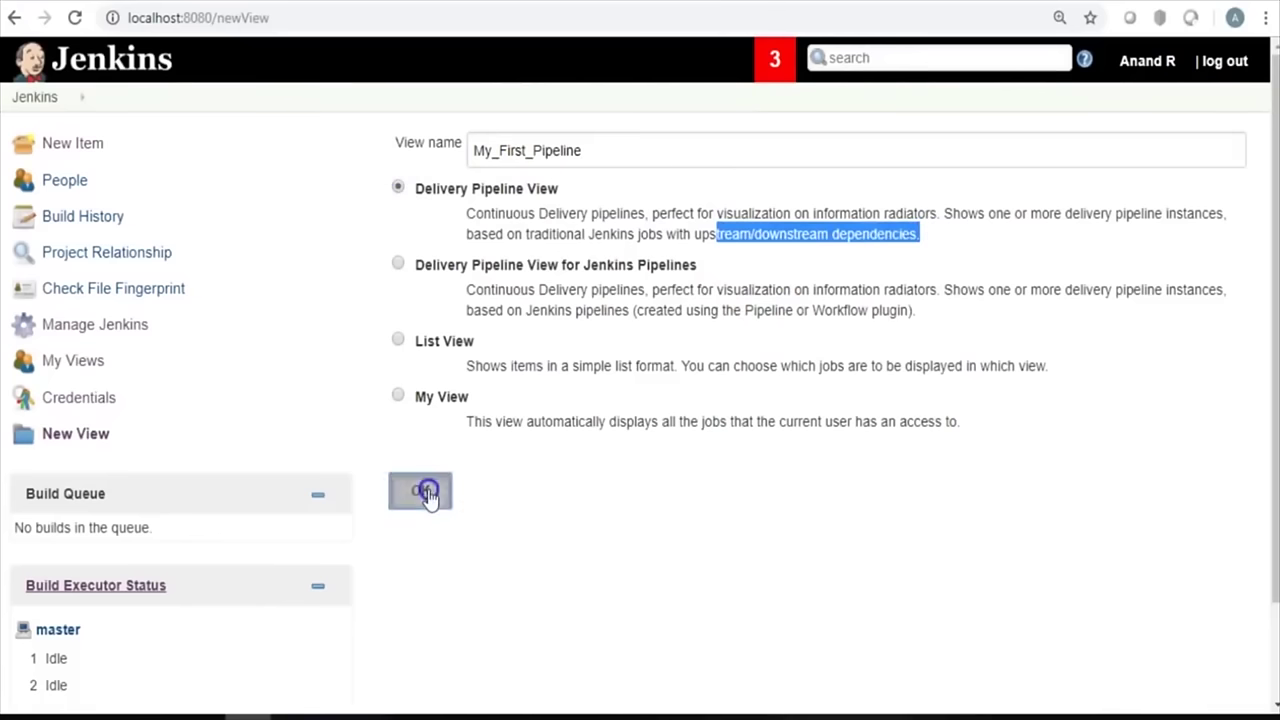
Step: Add pipeline component SimpliLearn_Pipeline with initial job First_Job and save the view
scroll(1049, 229, down, 5)
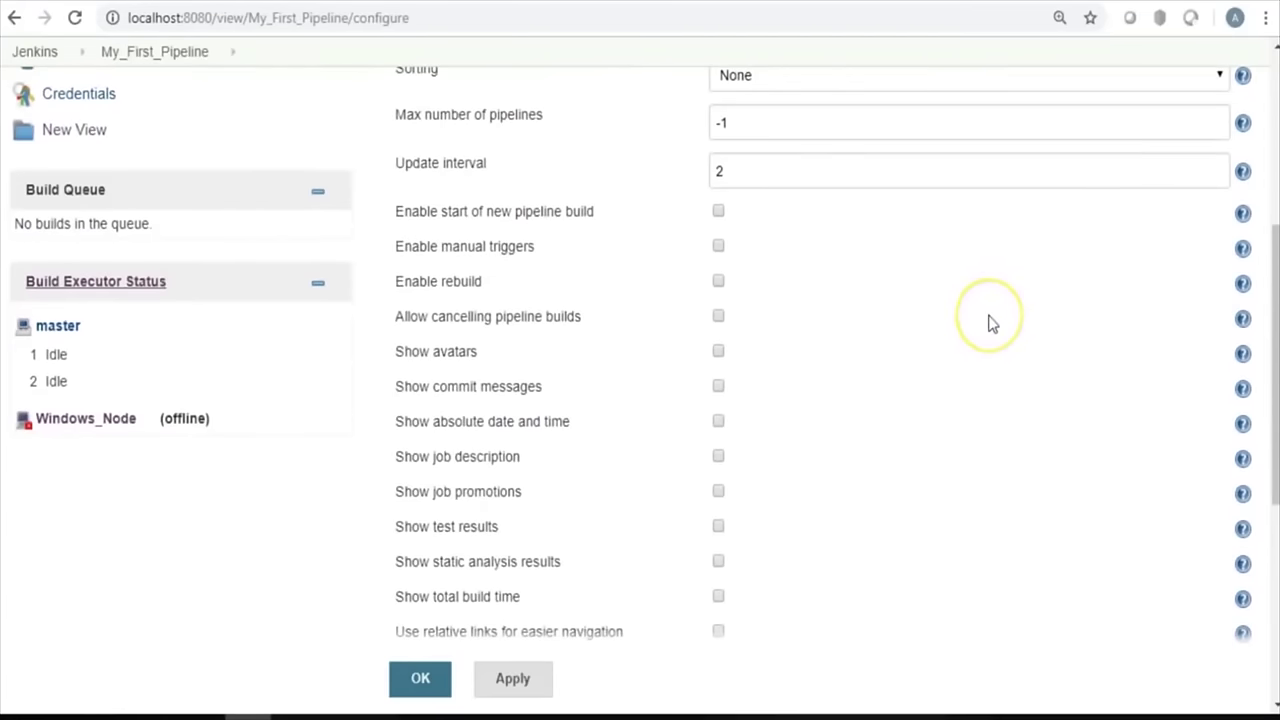
scroll(988, 323, down, 5)
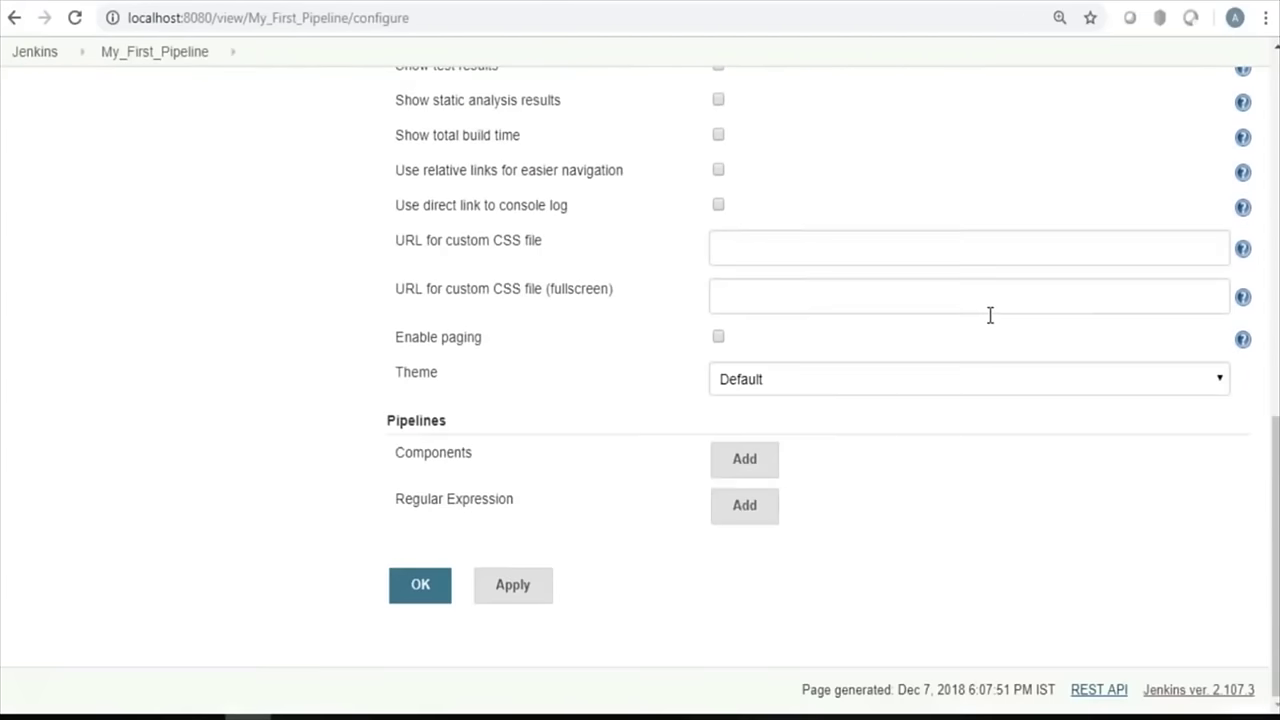
click(745, 460)
drag(1270, 457, 1276, 517)
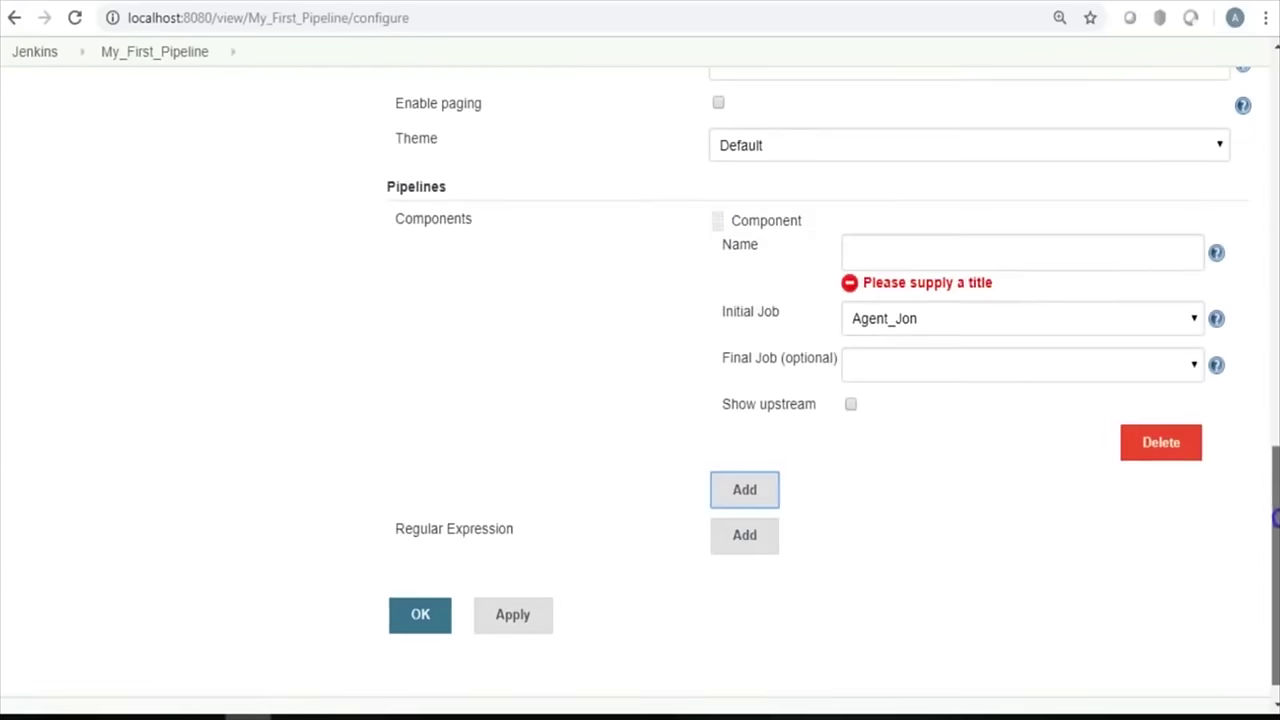
click(940, 258)
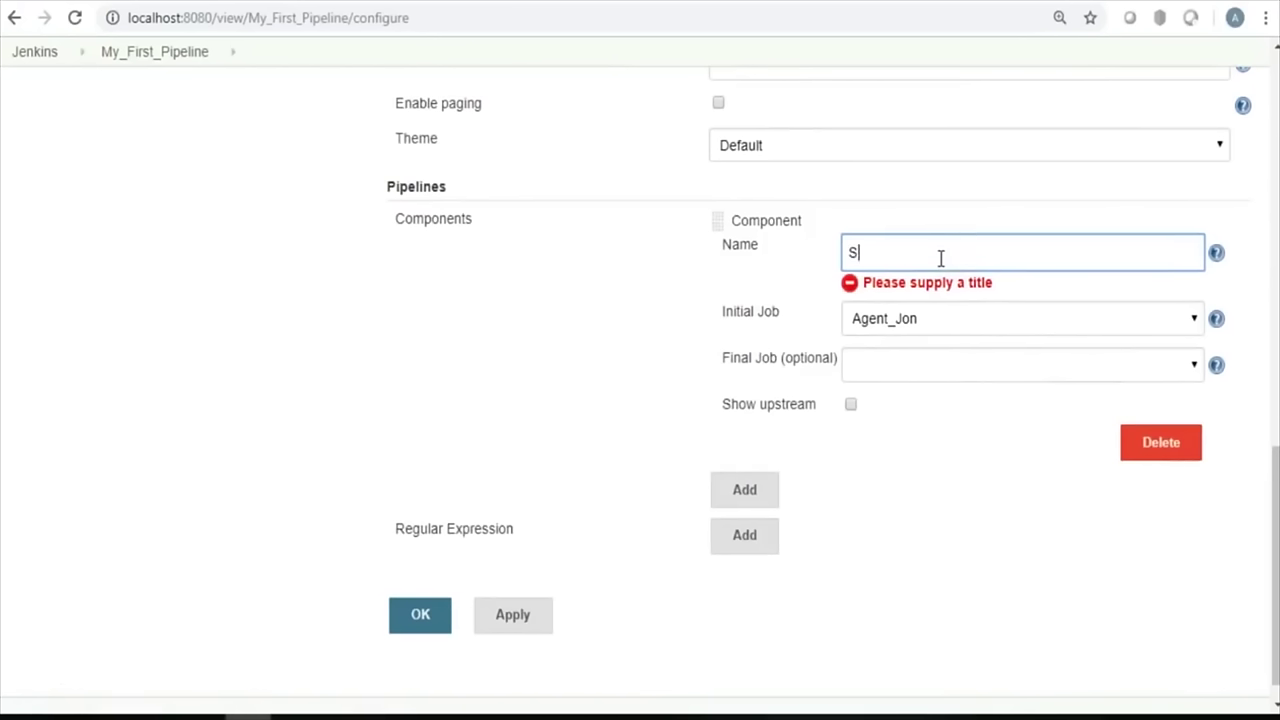
text(SimpliLearn_Pipeline)
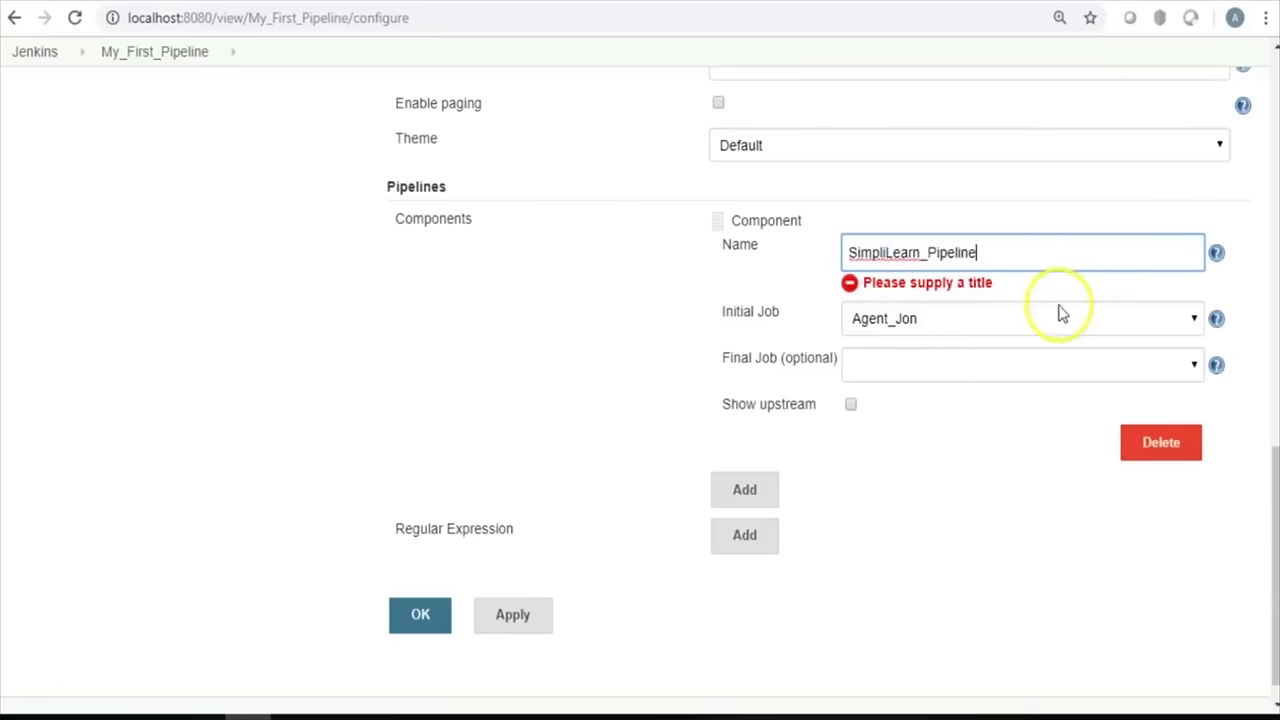
click(1057, 318)
key(f)
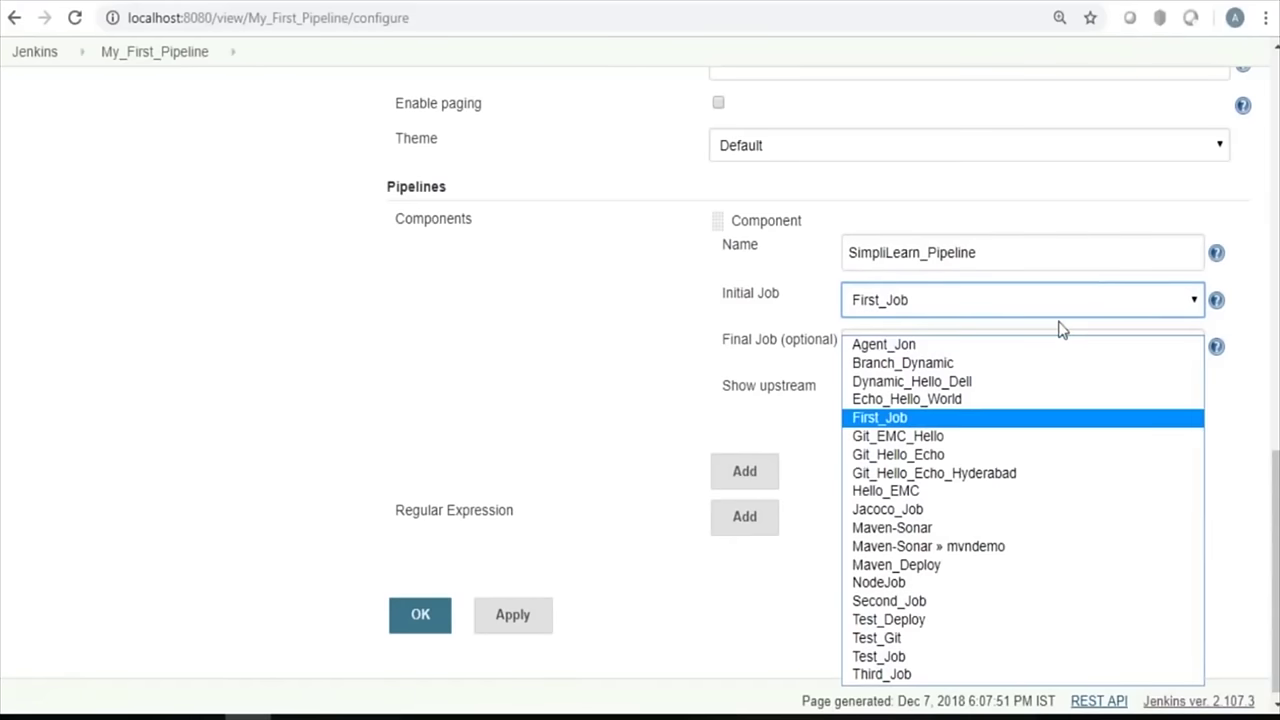
click(920, 418)
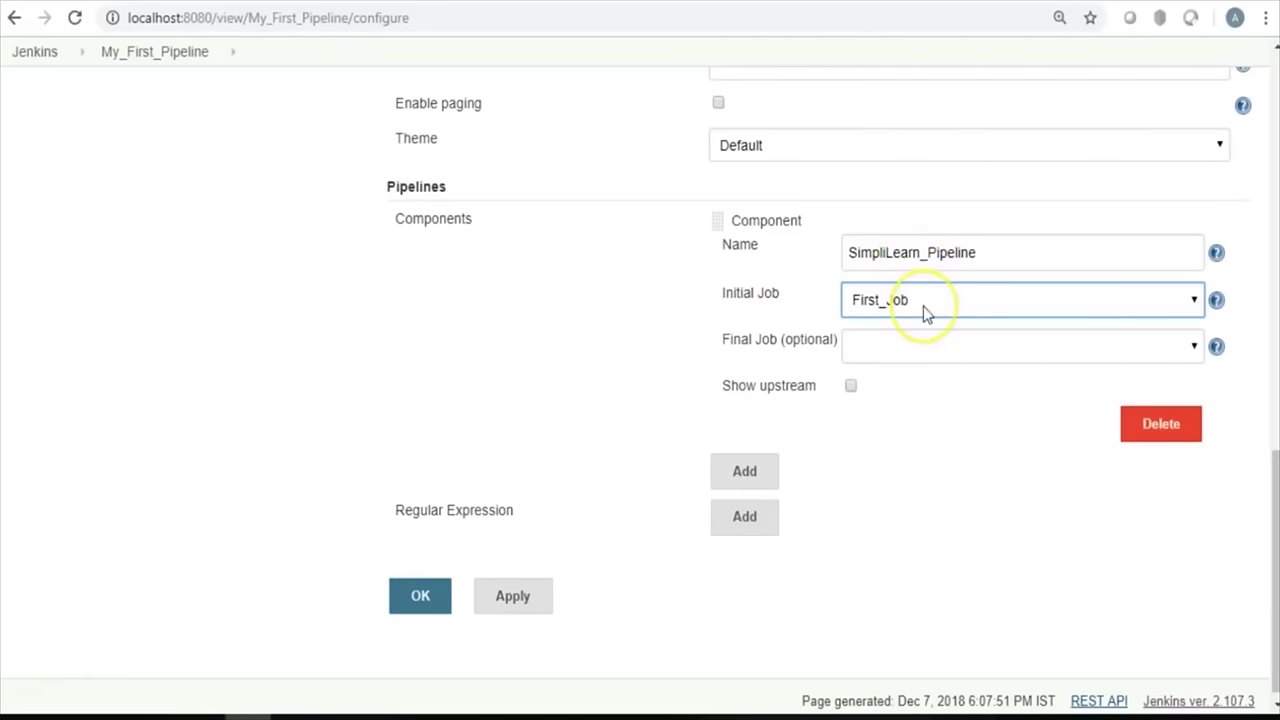
click(416, 604)
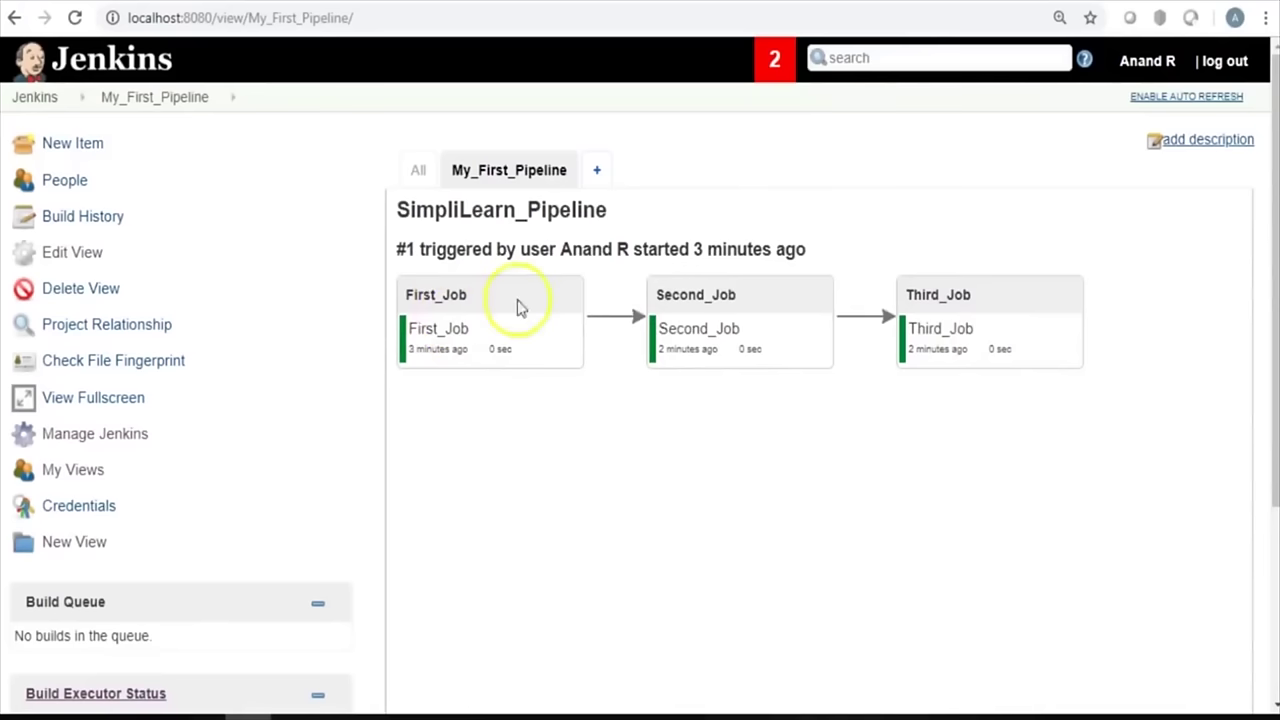
Step: Check the latest Third_Job build's console output, then return to the My_First_Pipeline view
click(936, 343)
click(112, 252)
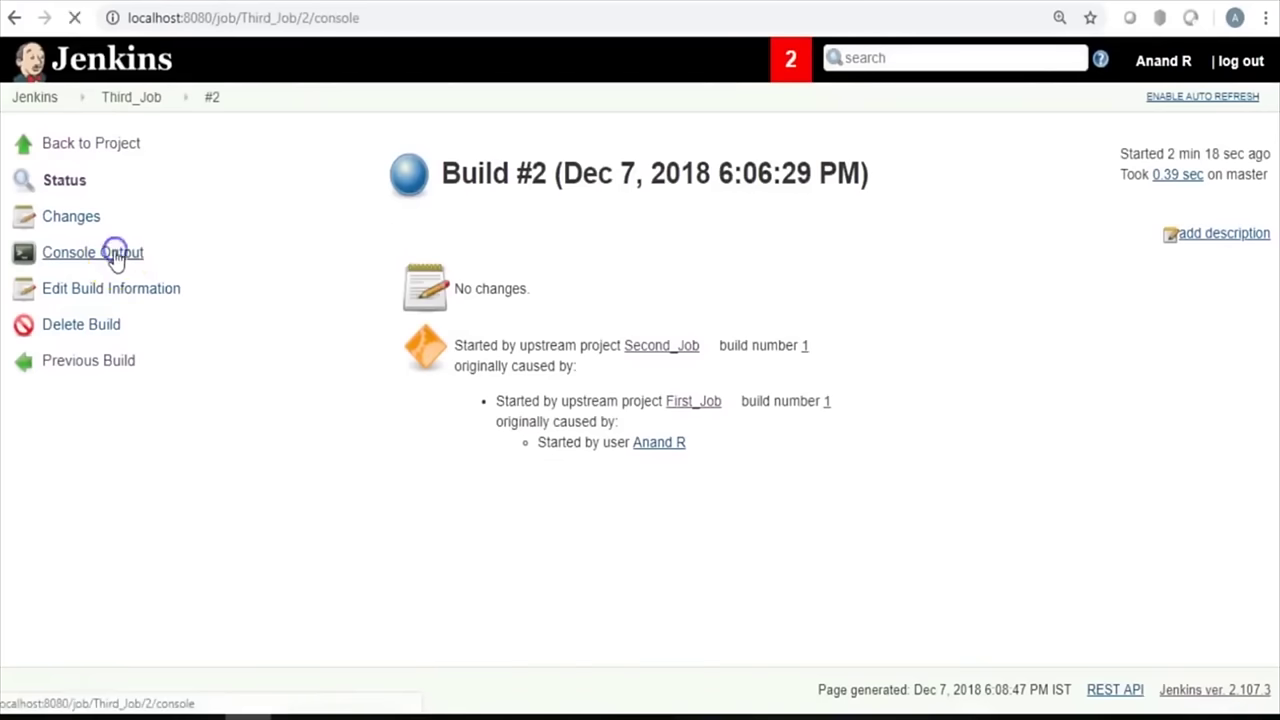
click(90, 145)
click(96, 146)
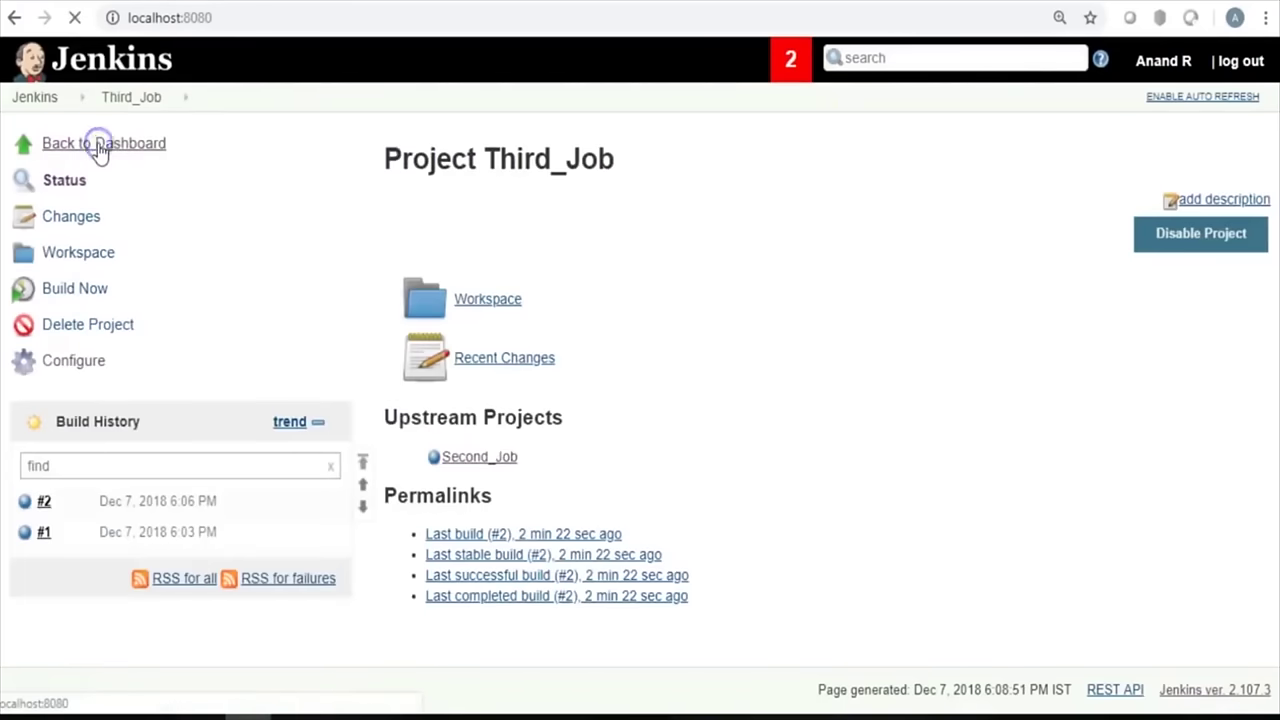
click(508, 170)
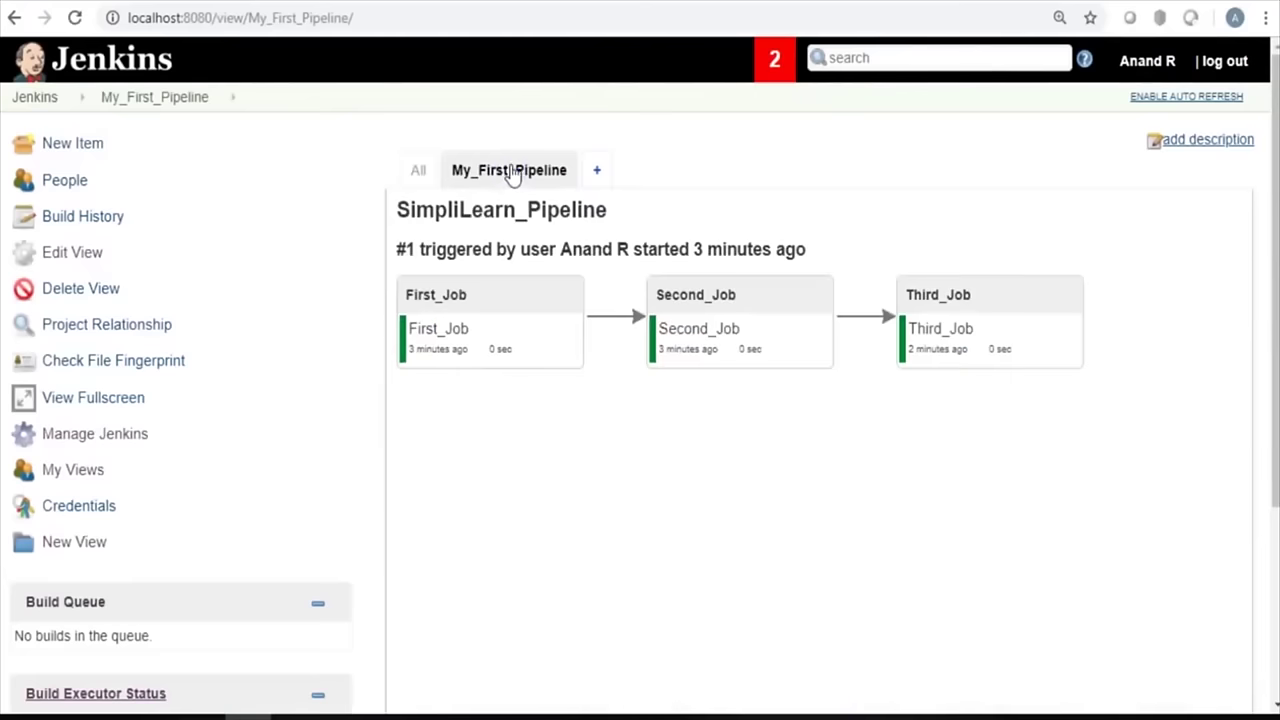
click(418, 171)
click(488, 172)
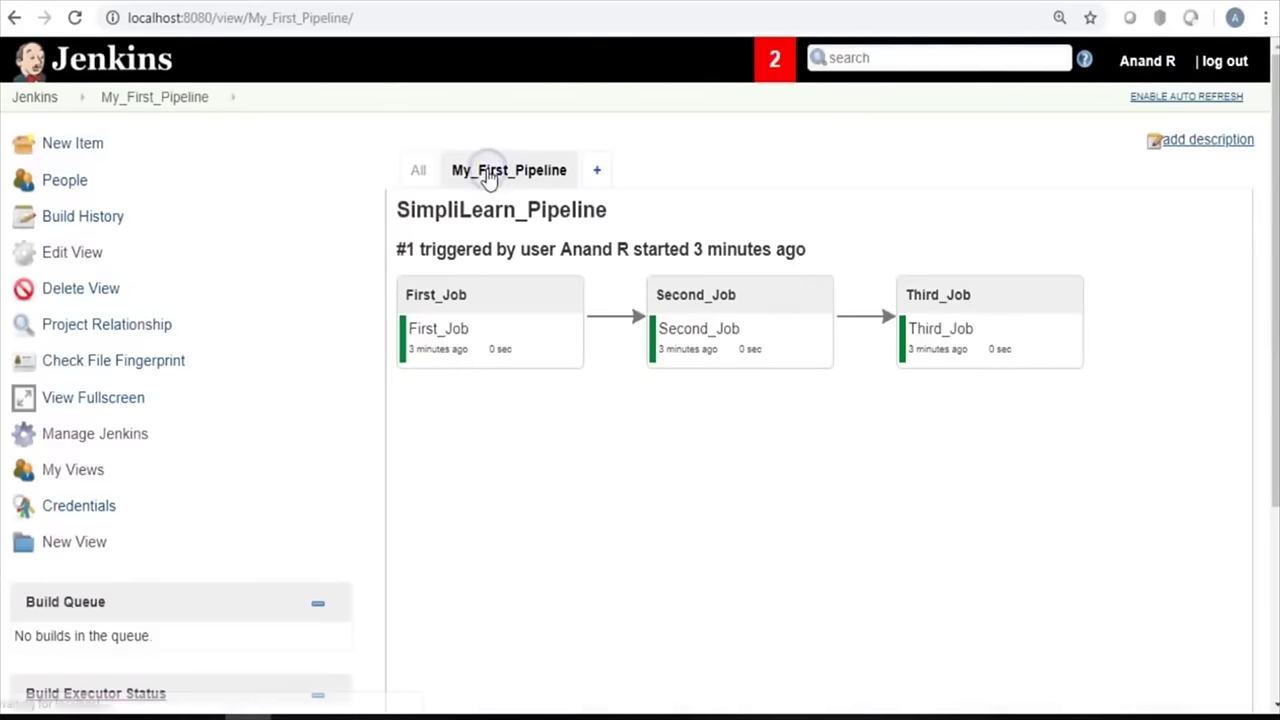
Step: Turn on 'Enable start of new pipeline build' in the view settings, apply, and save
scroll(100, 470, down, 1)
click(68, 177)
scroll(1000, 449, down, 2)
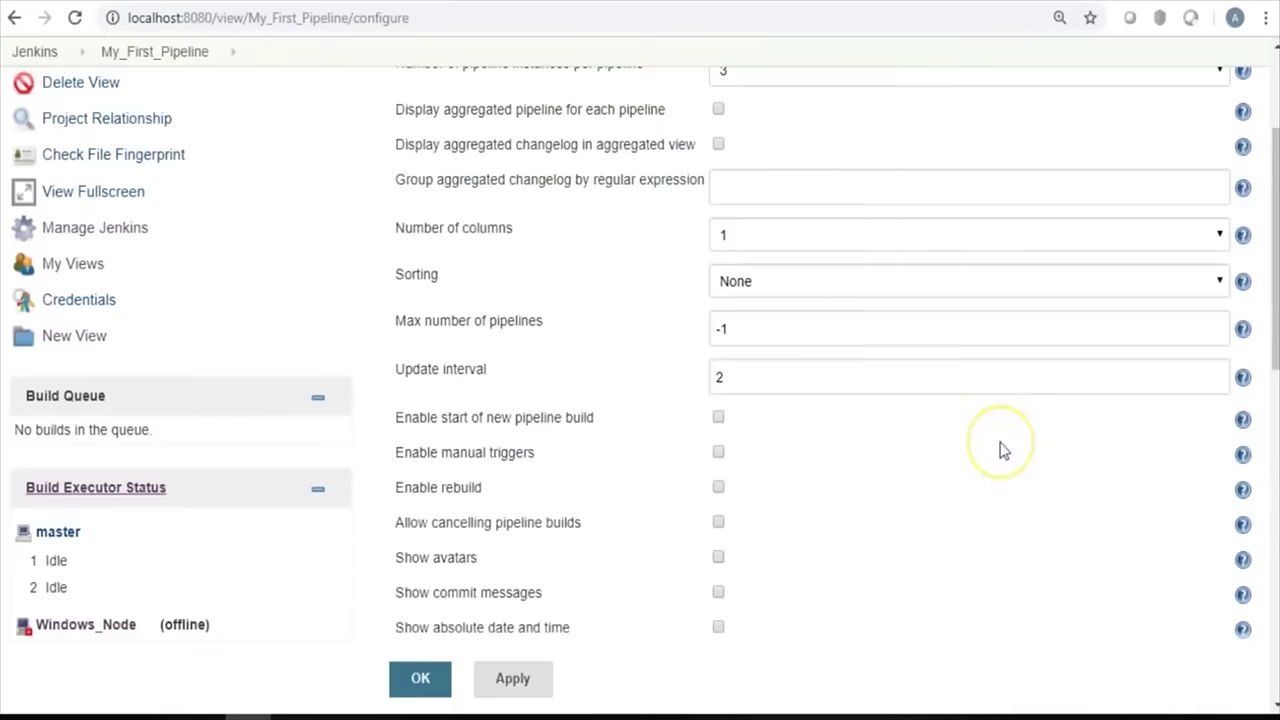
click(717, 417)
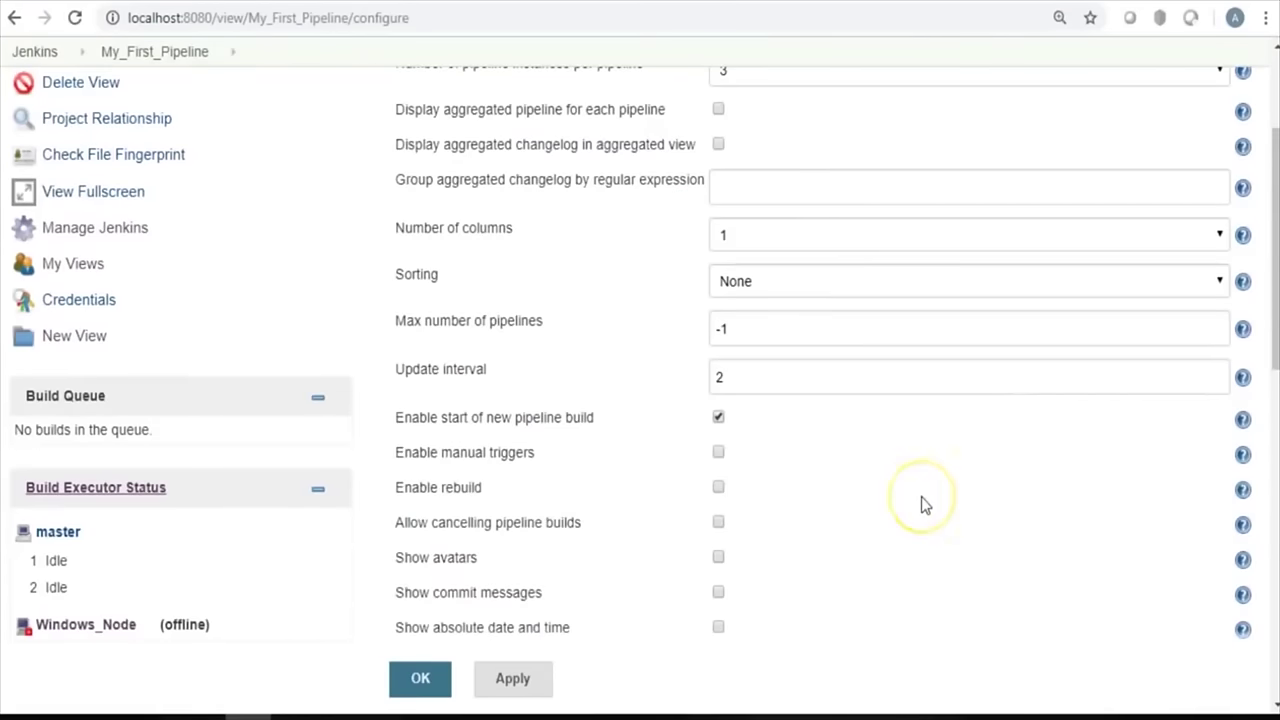
click(506, 678)
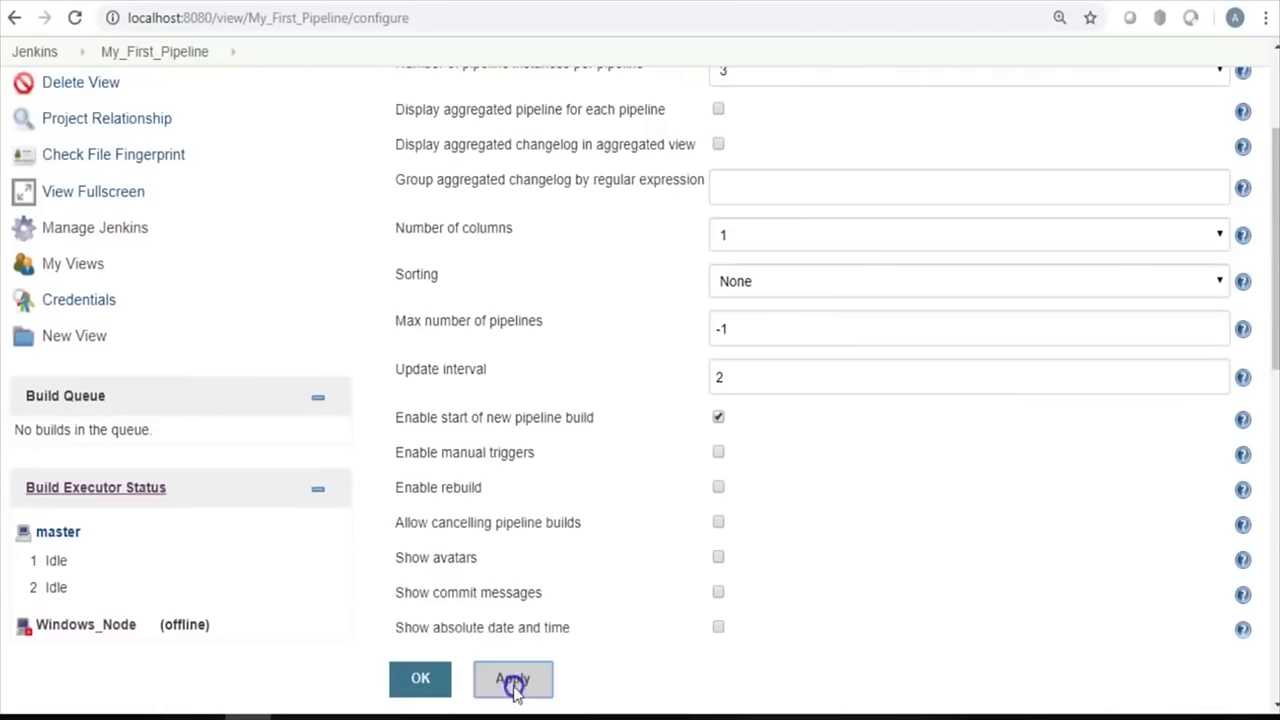
click(420, 684)
click(622, 214)
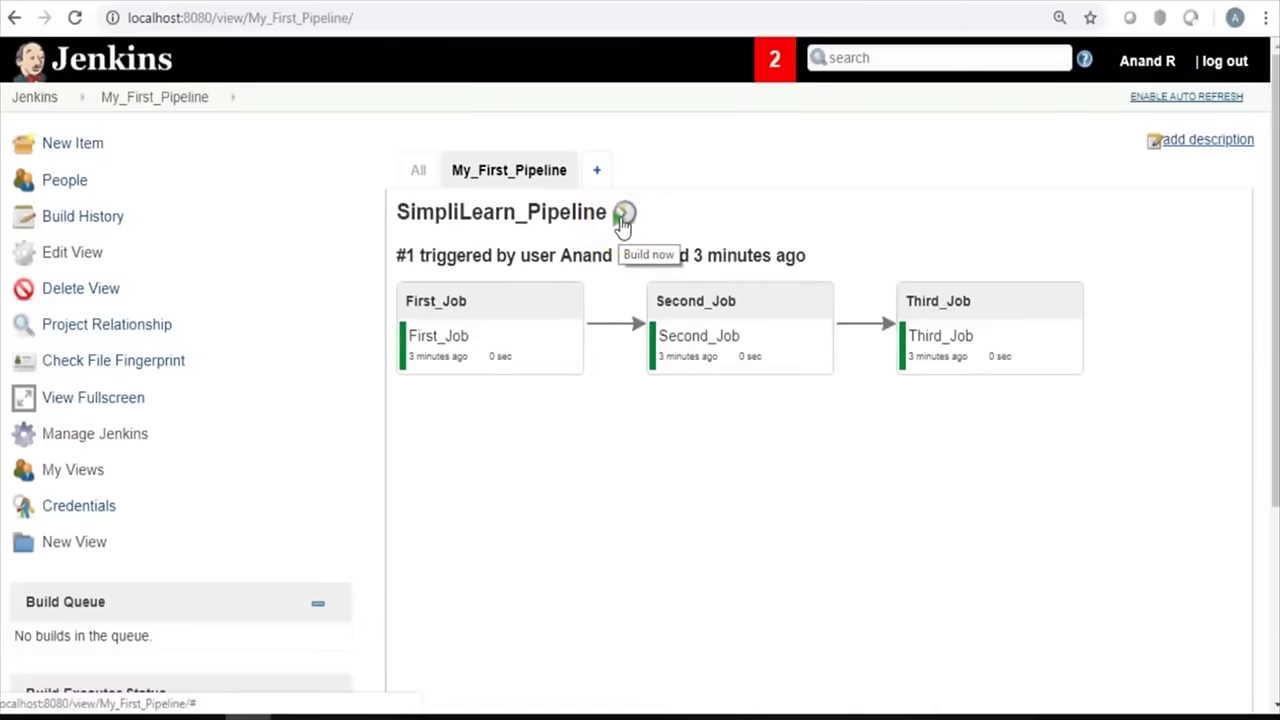
Step: Run SimpliLearn_Pipeline from the view, then visit Manage Jenkins and return to the dashboard
click(622, 222)
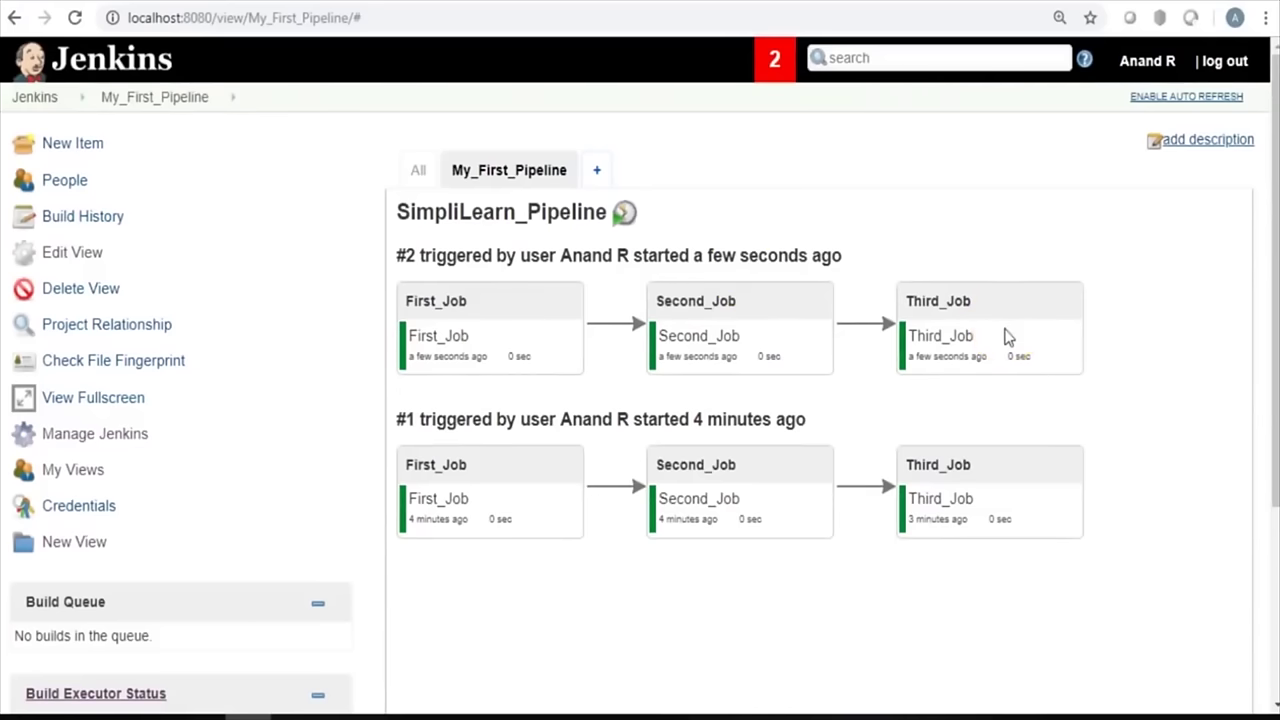
click(88, 435)
click(30, 97)
scroll(523, 420, down, 3)
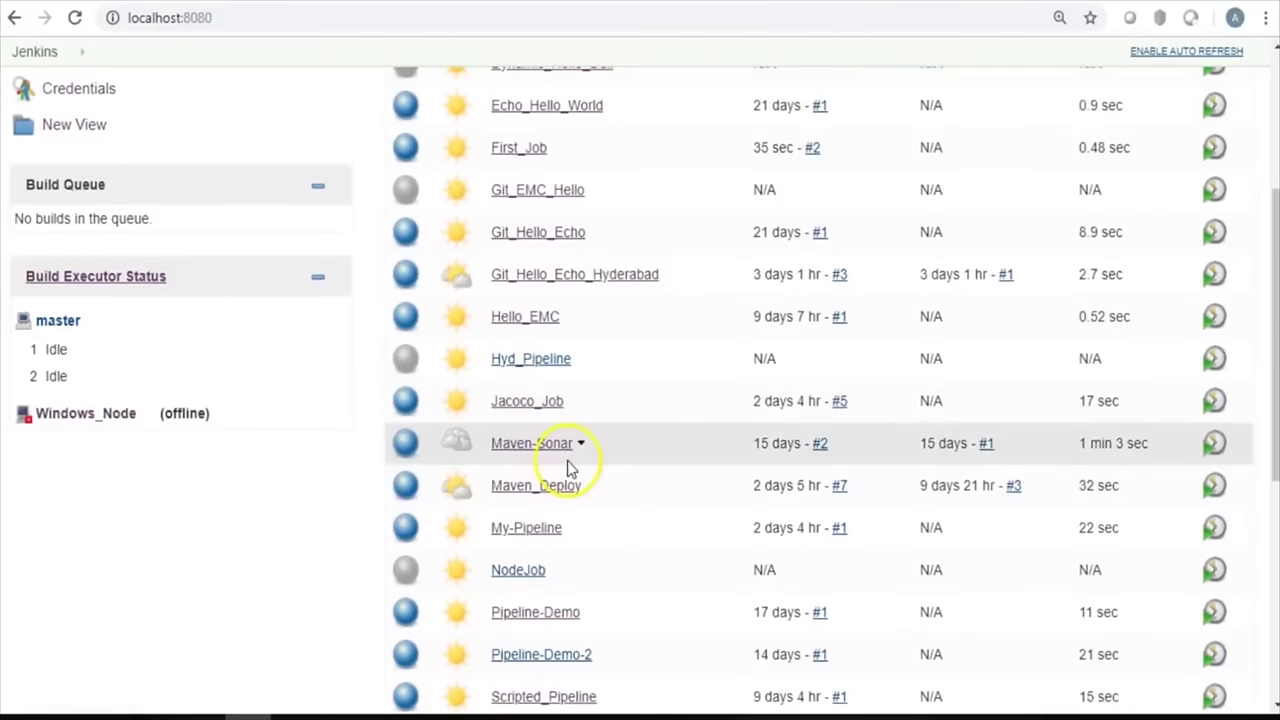
click(555, 149)
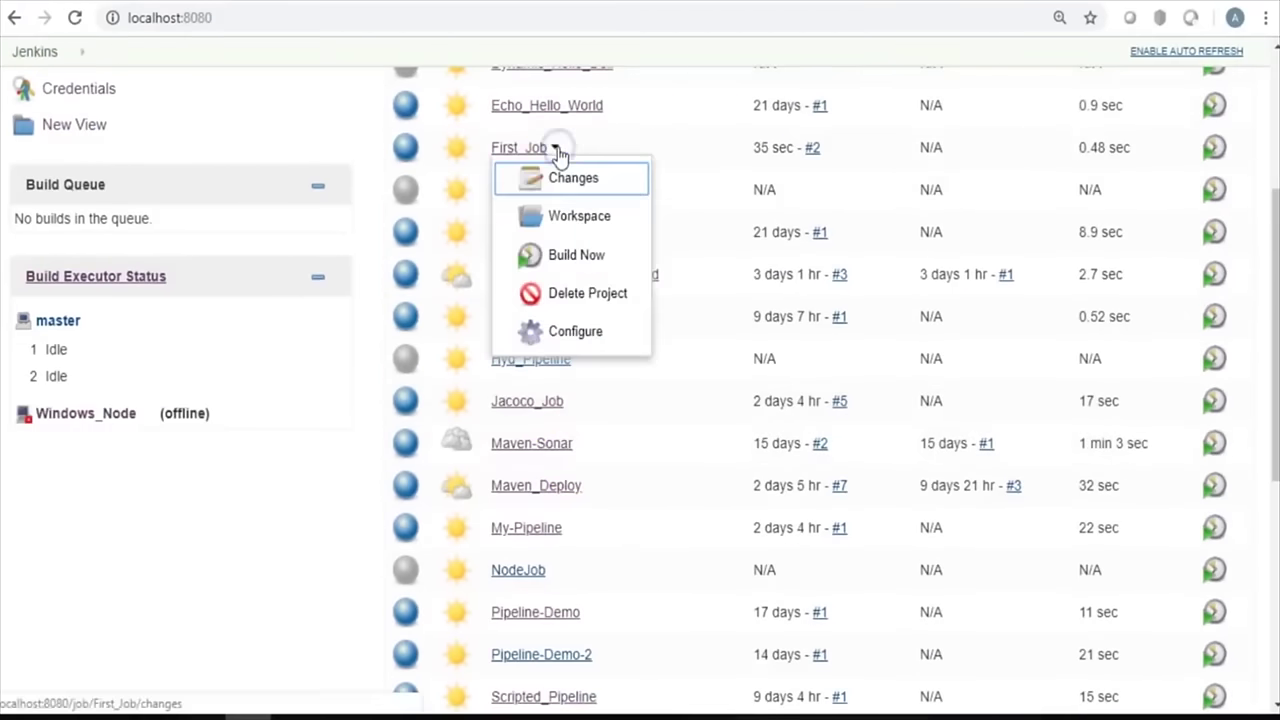
click(577, 332)
scroll(1150, 340, down, 4)
scroll(1170, 308, down, 15)
click(501, 313)
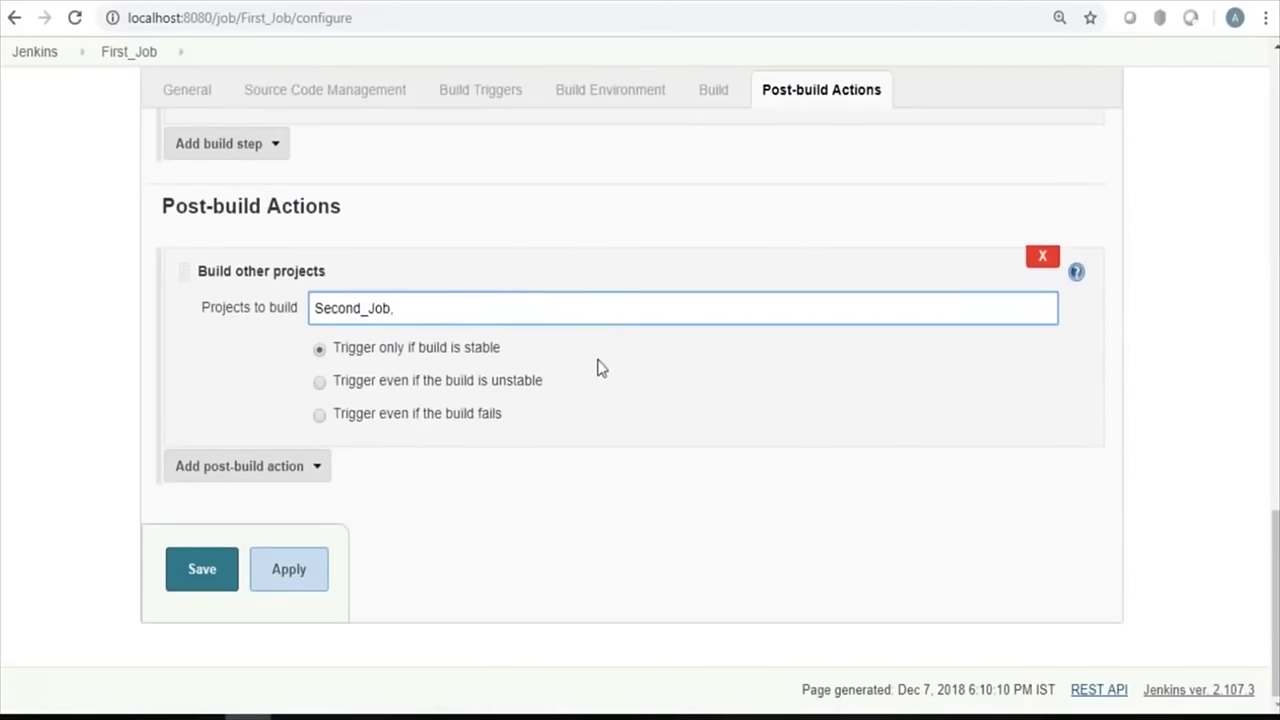
text(,Th)
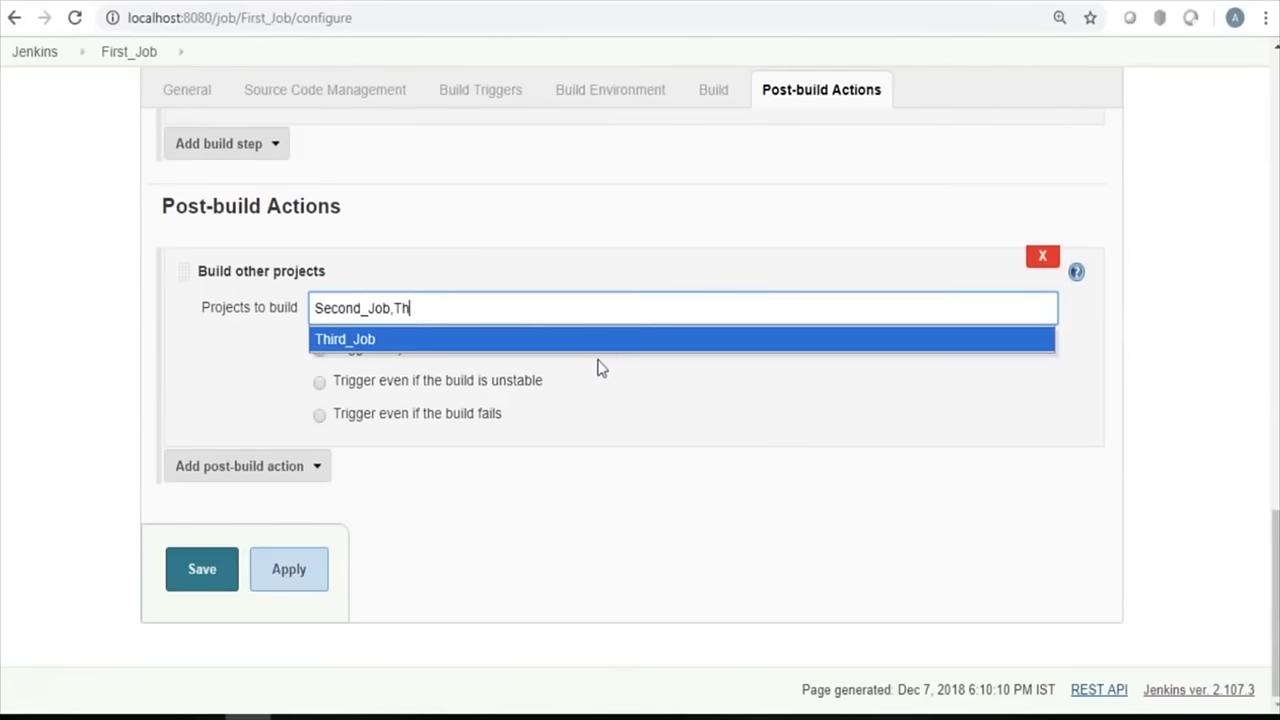
key(BackSpace)
key(BackSpace)
key(BackSpace)
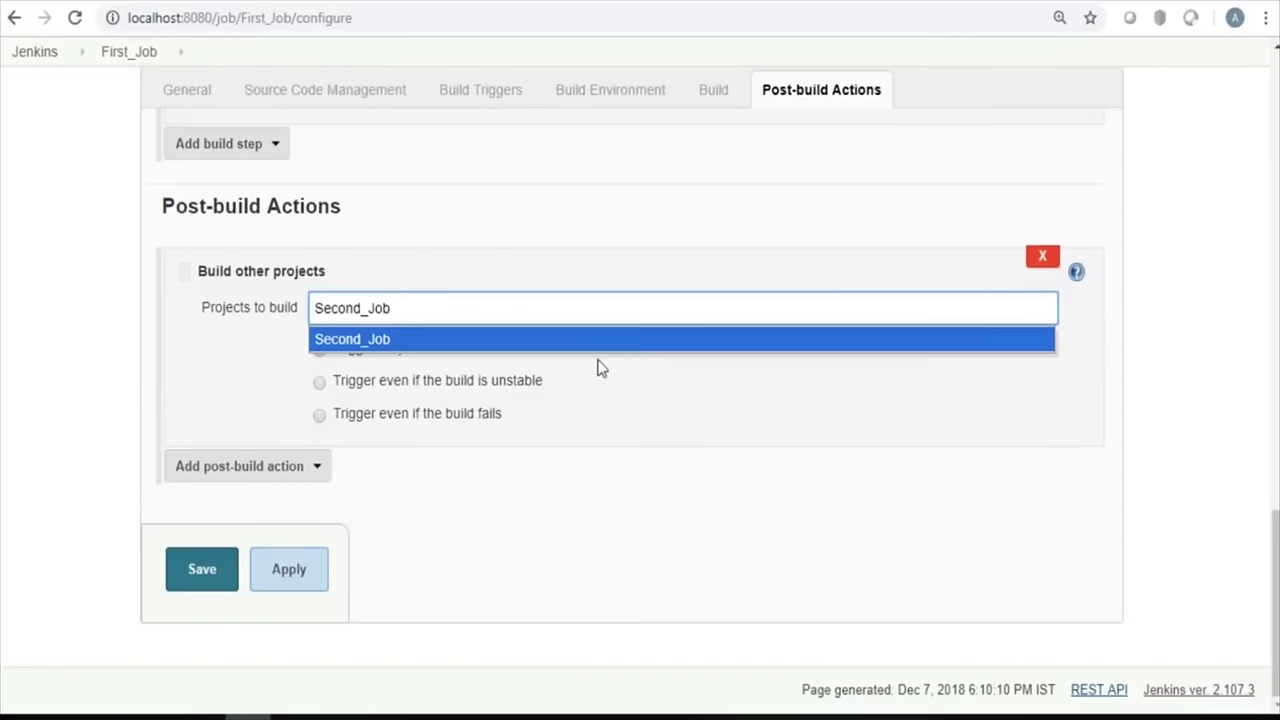
click(204, 568)
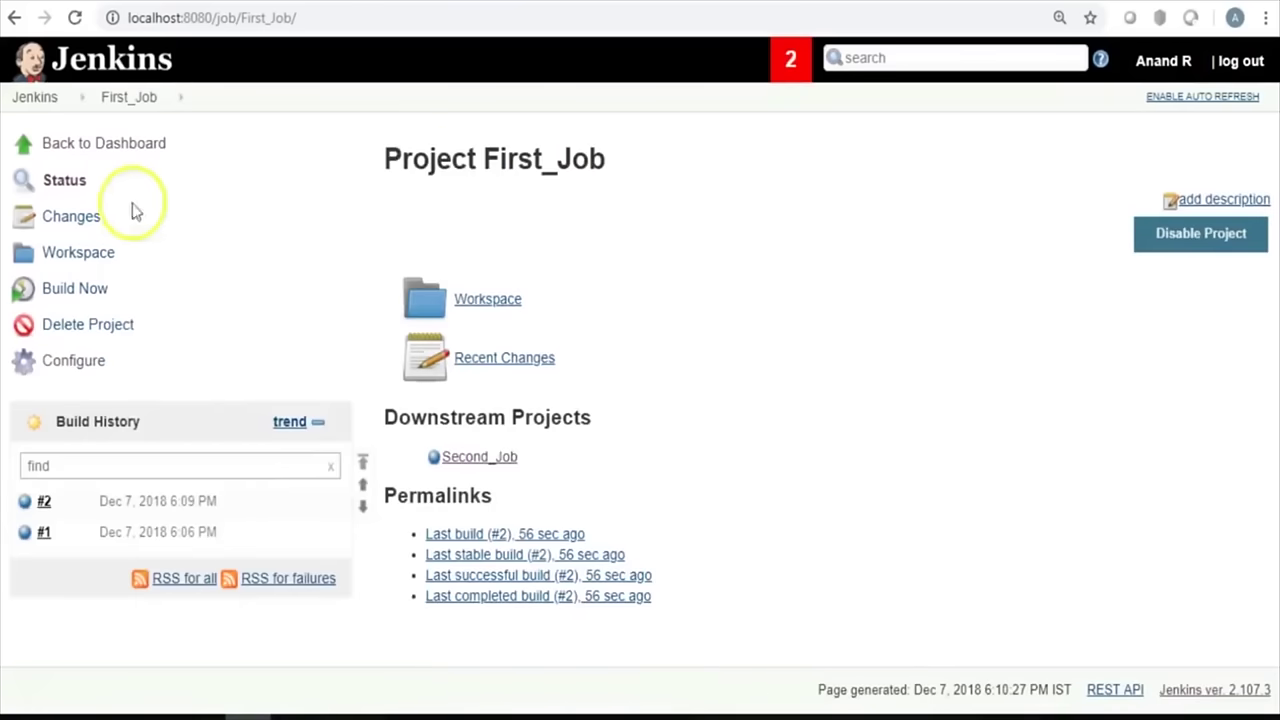
click(76, 145)
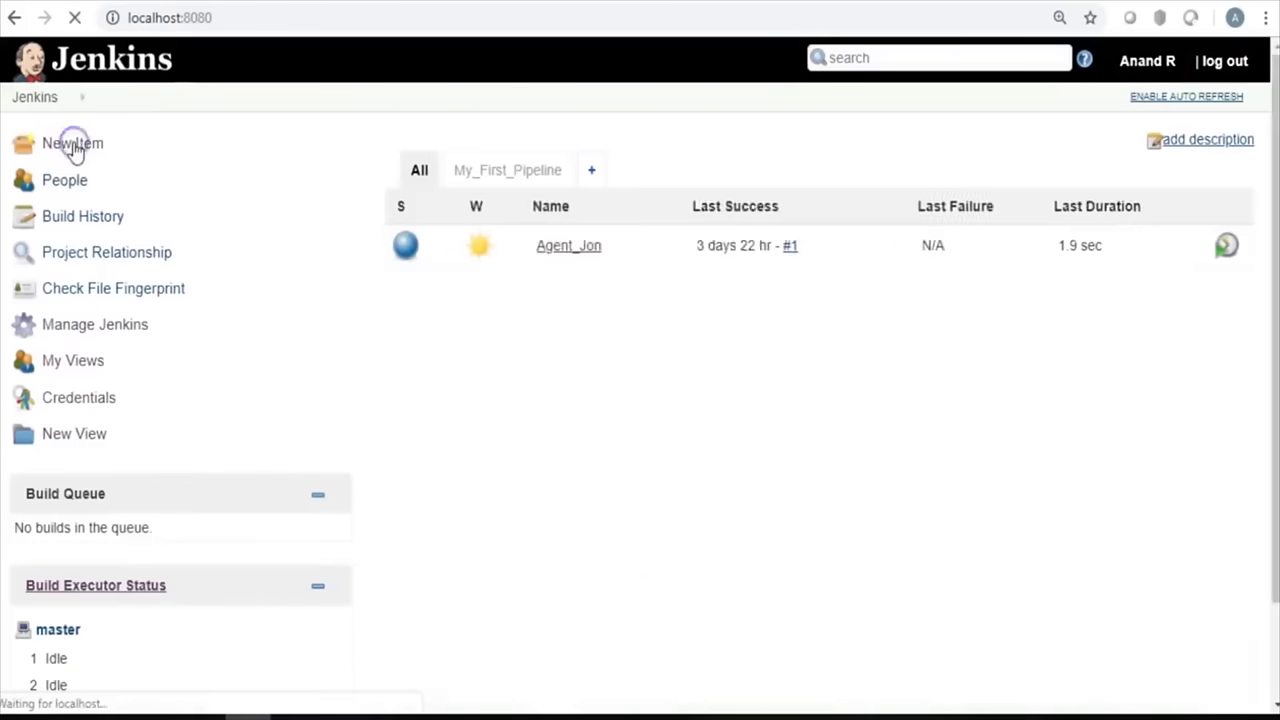
Step: Open the My_First_Pipeline view, then bring up the Notepad++ pipeline script 'new 45'
click(508, 170)
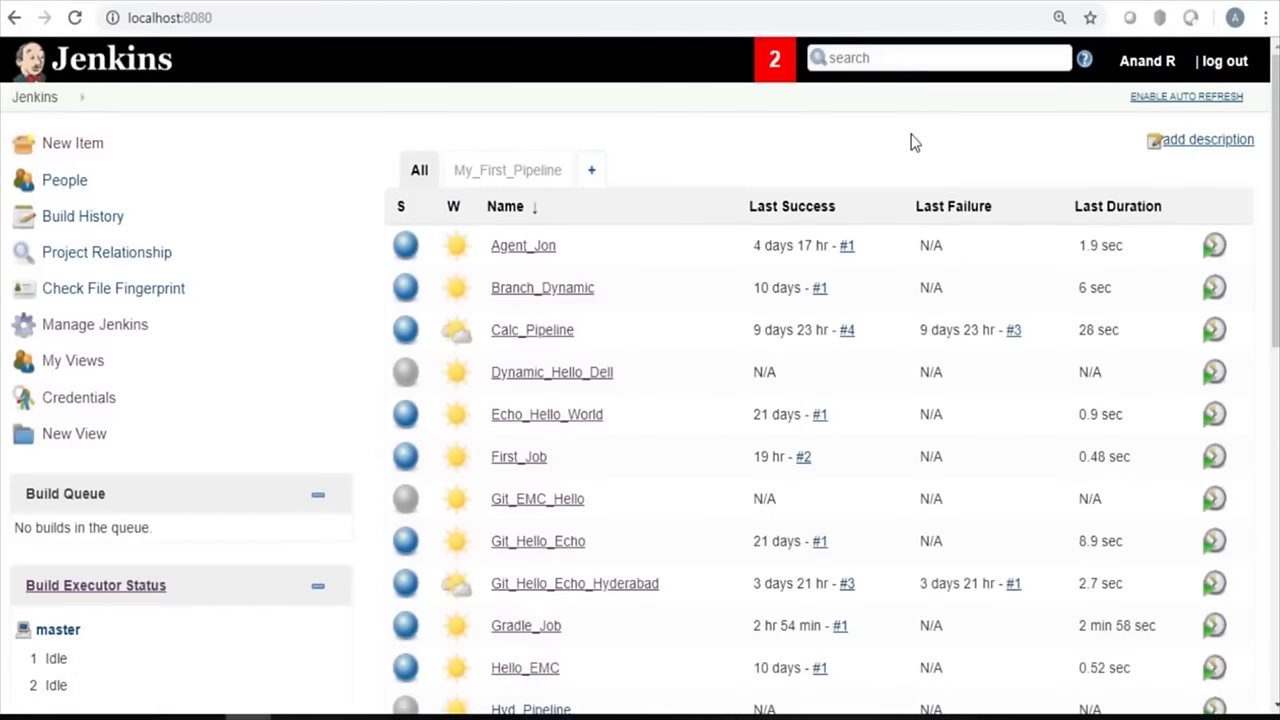
scroll(889, 183, down, 8)
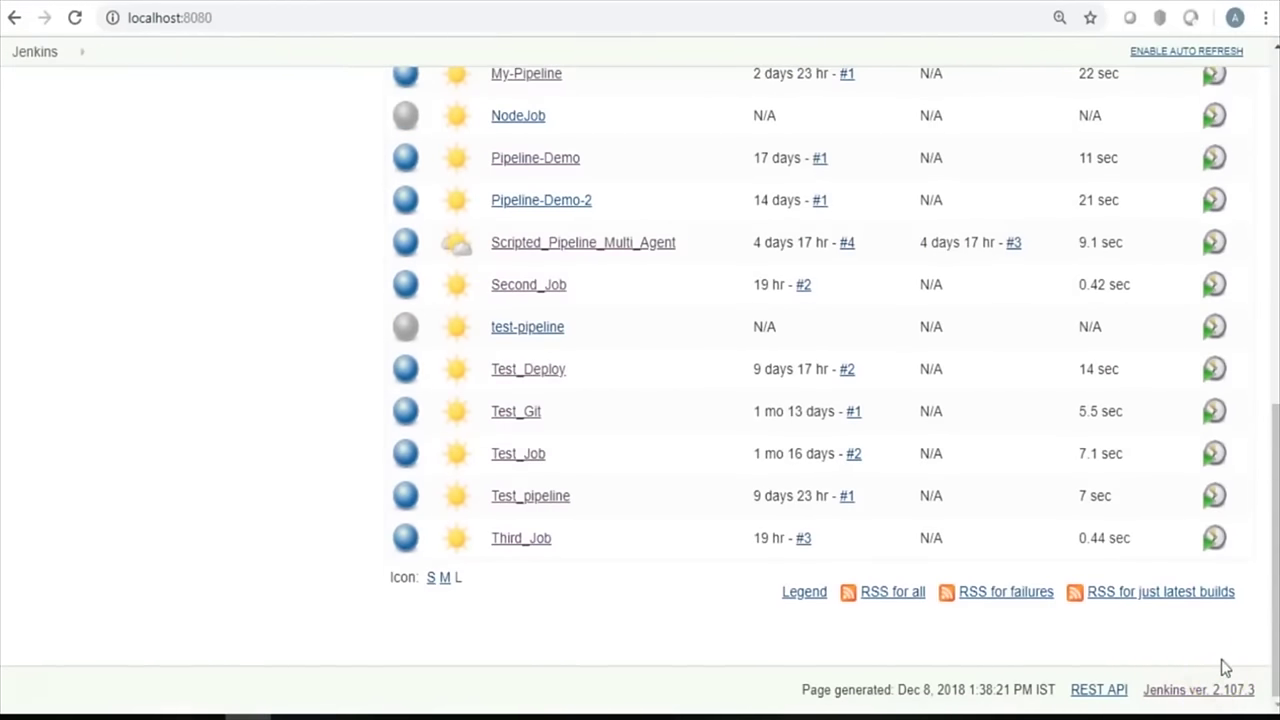
scroll(1258, 254, up, 8)
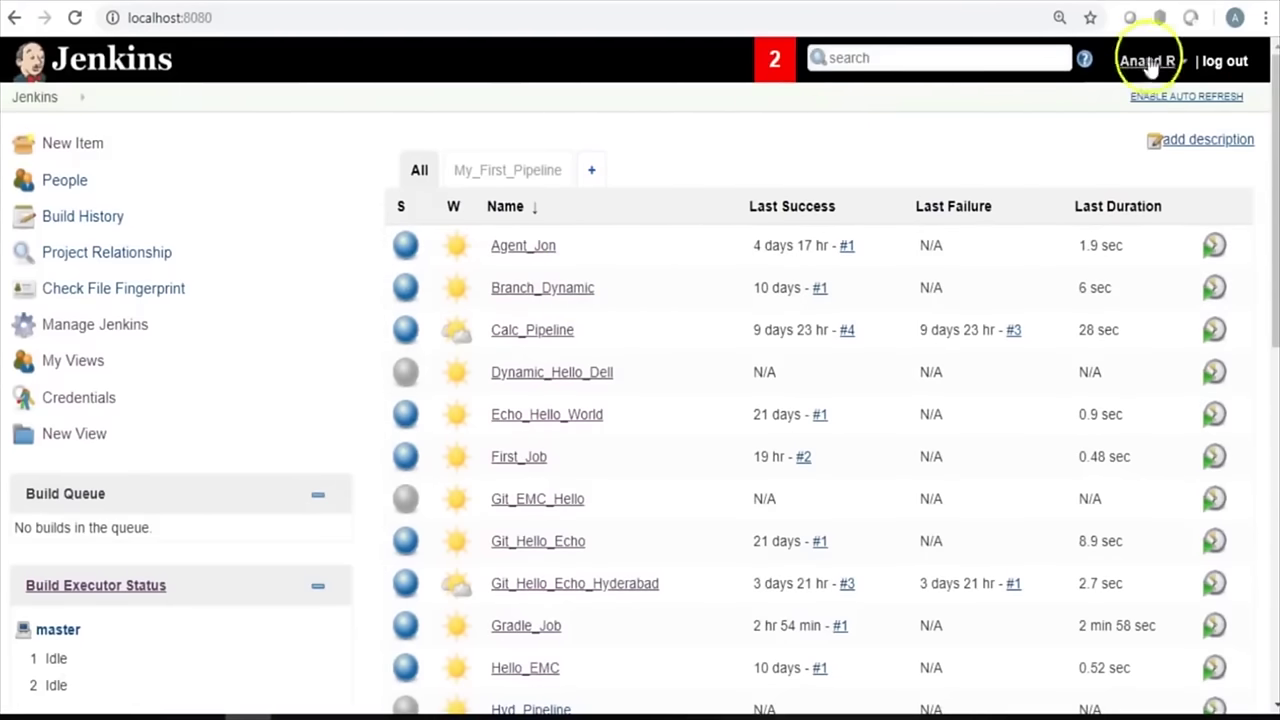
click(1172, 8)
click(760, 348)
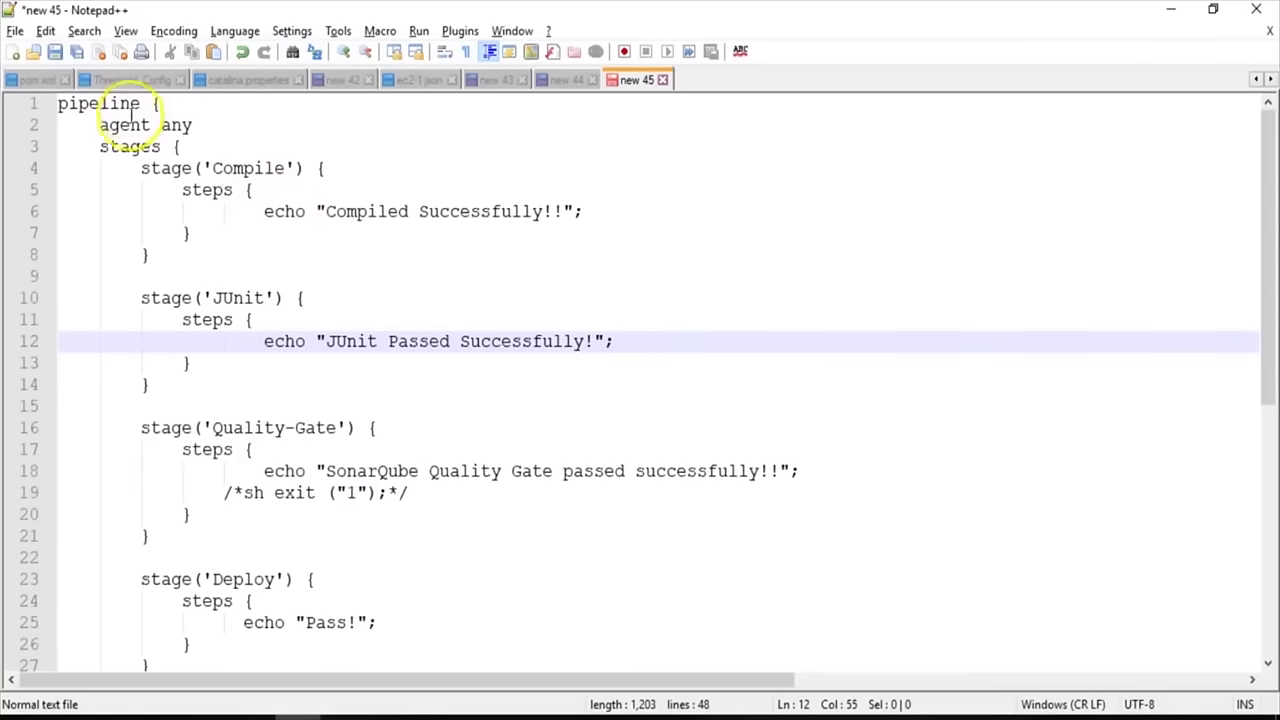
Step: Highlight the agent any declaration and the JUnit and Quality-Gate echo steps
drag(100, 125, 193, 126)
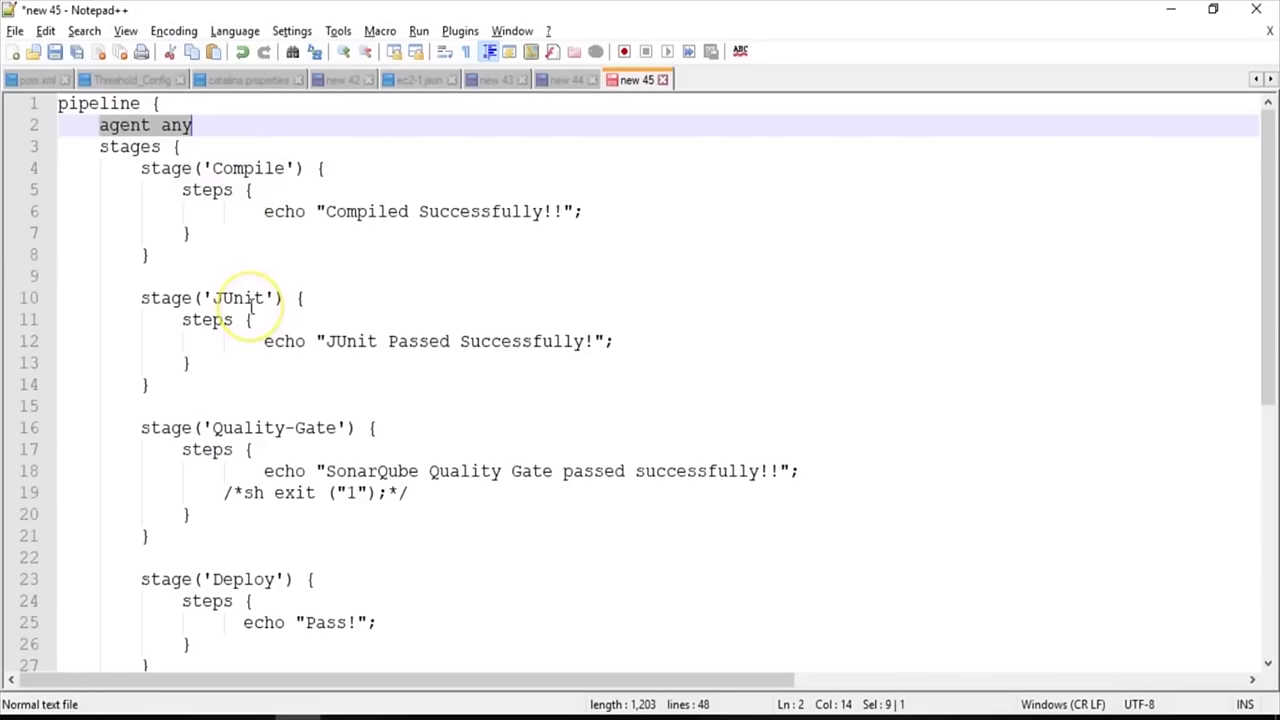
scroll(265, 416, down, 2)
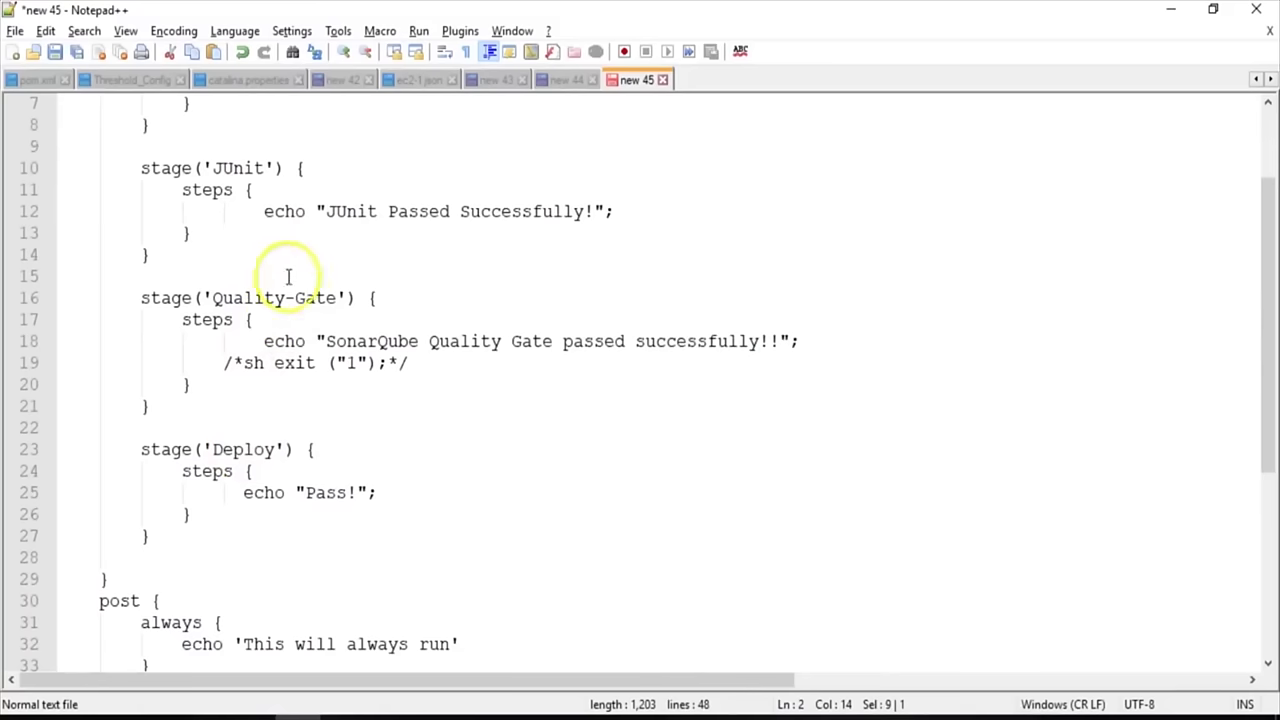
drag(264, 211, 603, 211)
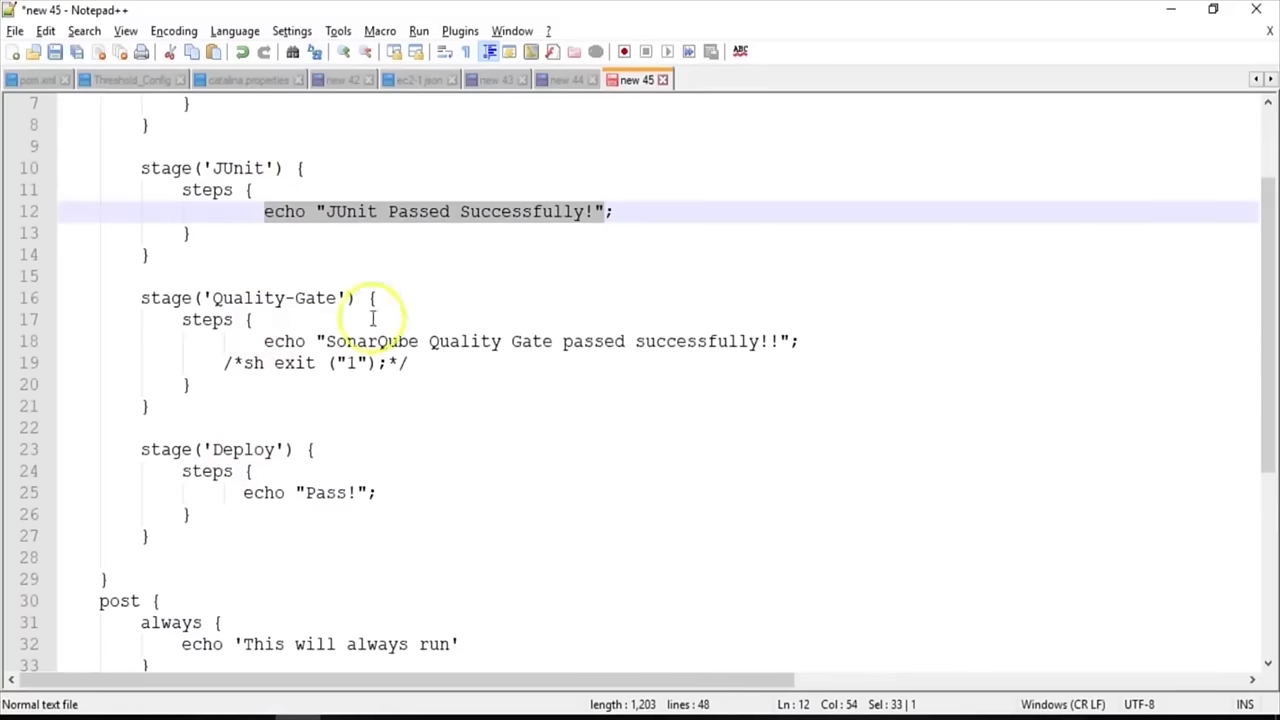
drag(266, 341, 810, 341)
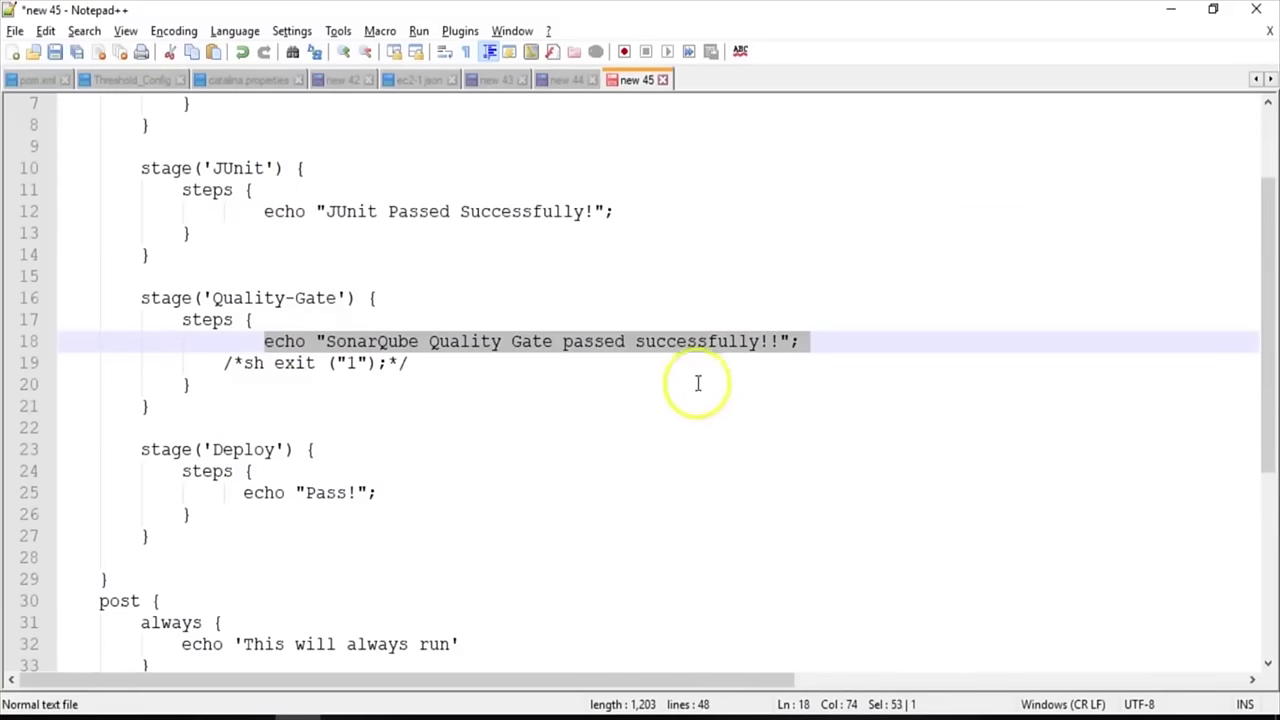
Step: Highlight the echoes in the post block's success, failure, unstable and changed conditions
scroll(662, 388, down, 5)
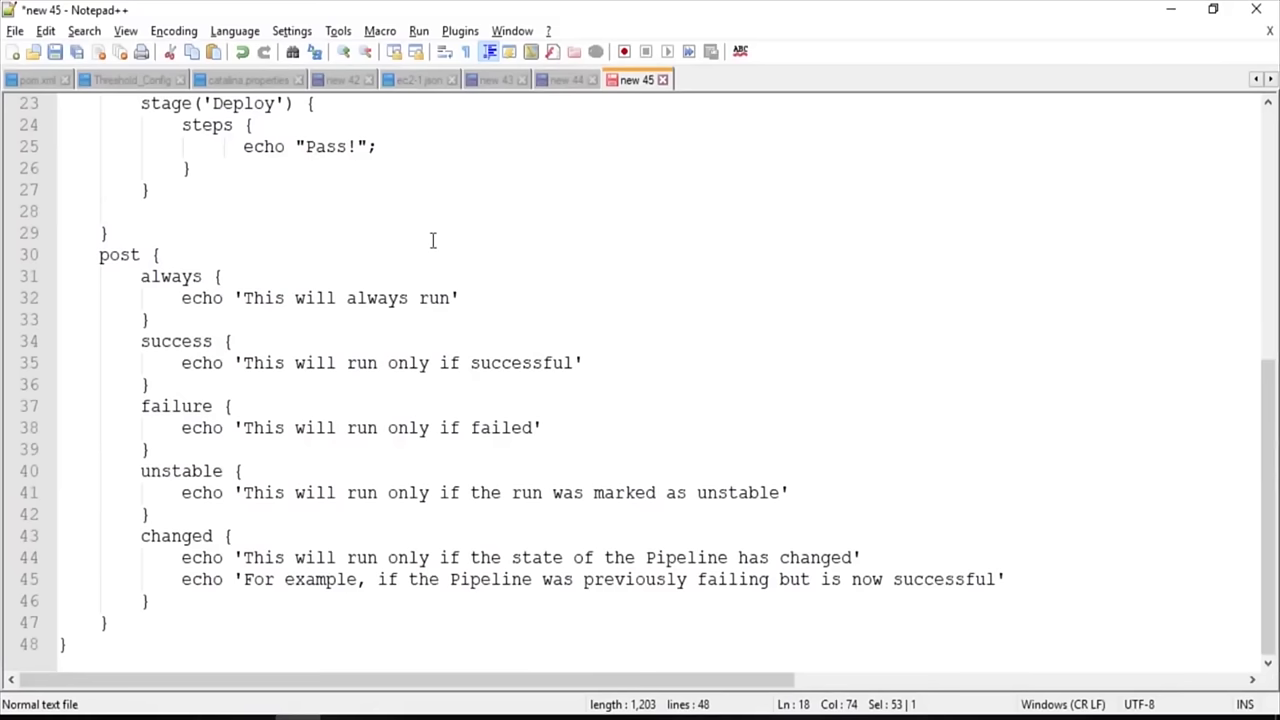
drag(181, 363, 586, 362)
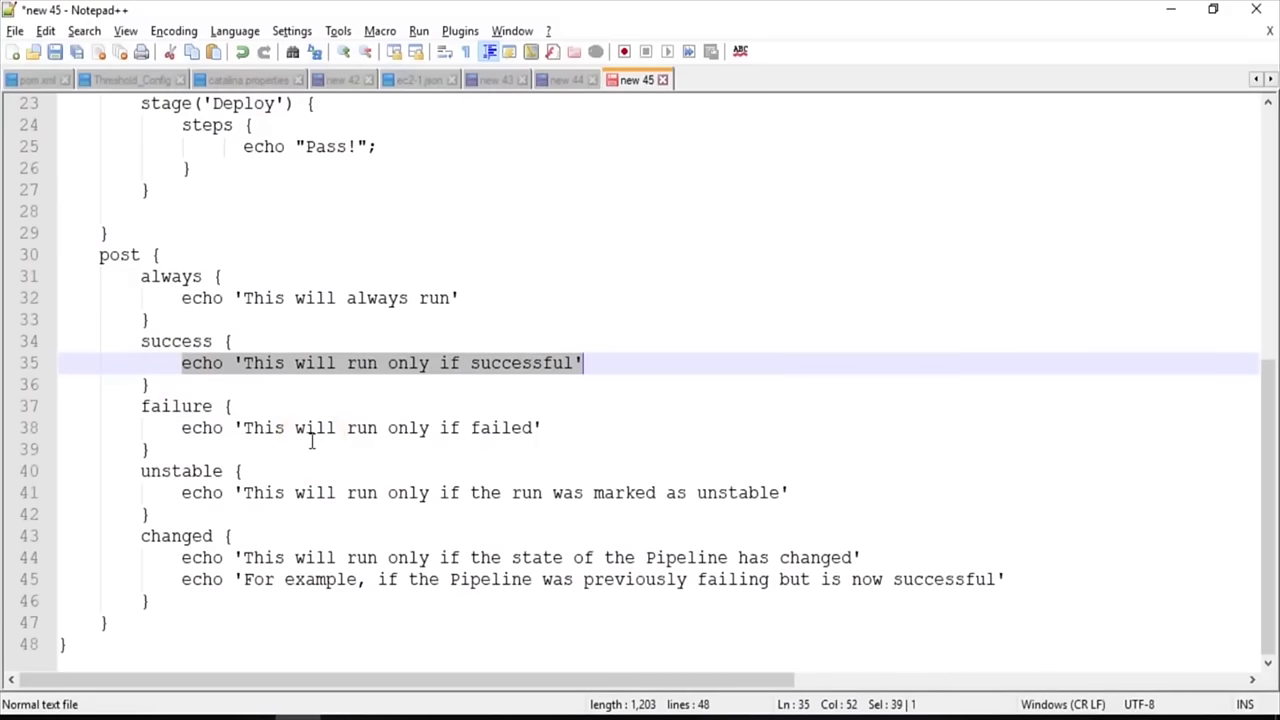
drag(181, 428, 550, 418)
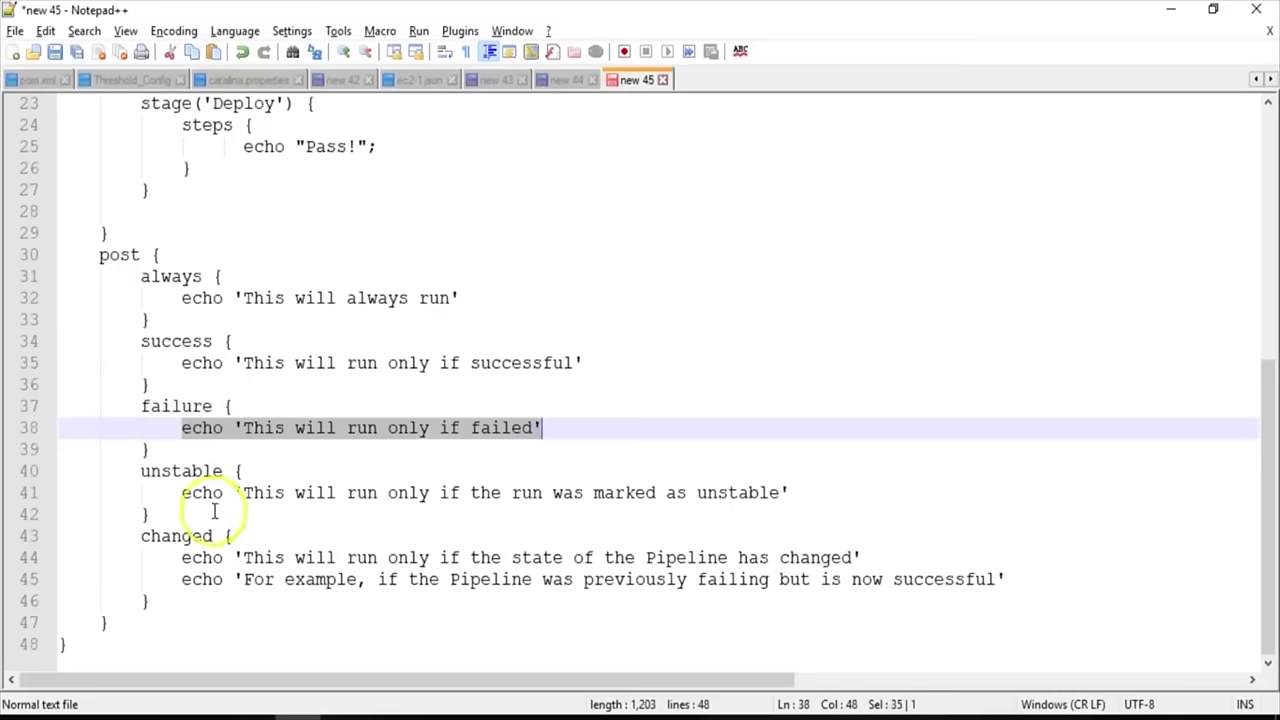
drag(171, 491, 812, 488)
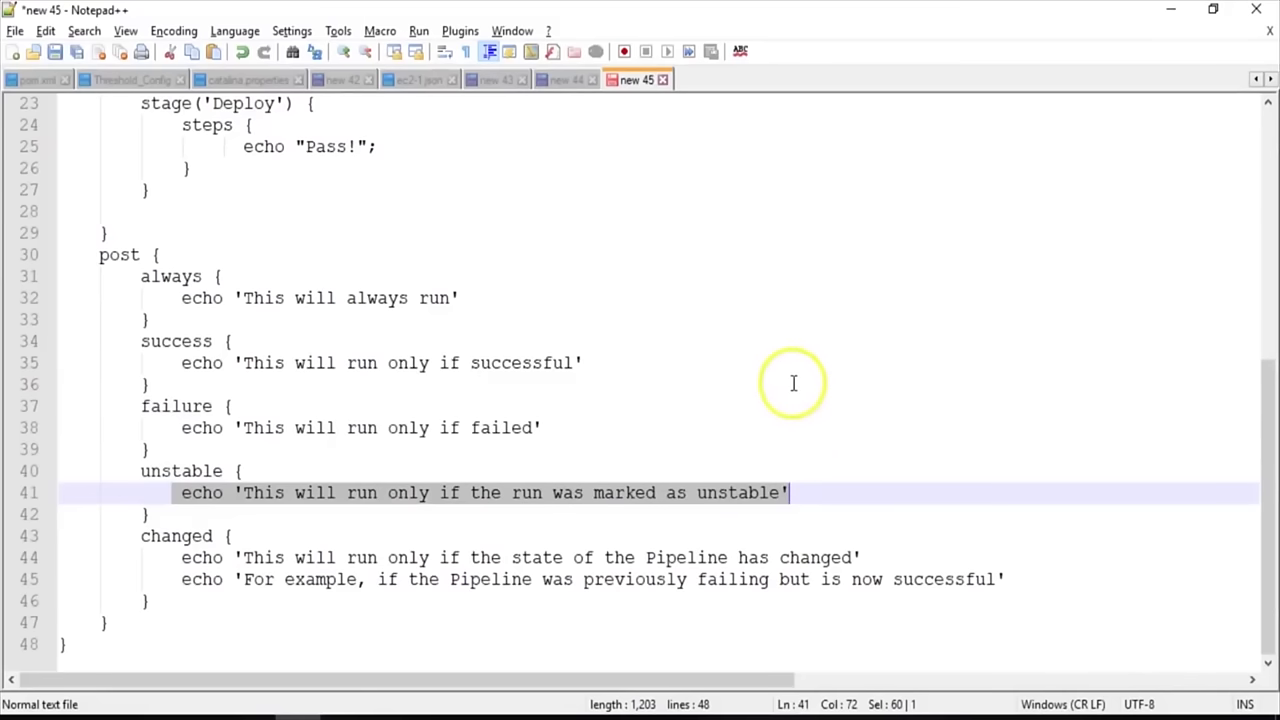
drag(182, 557, 1031, 578)
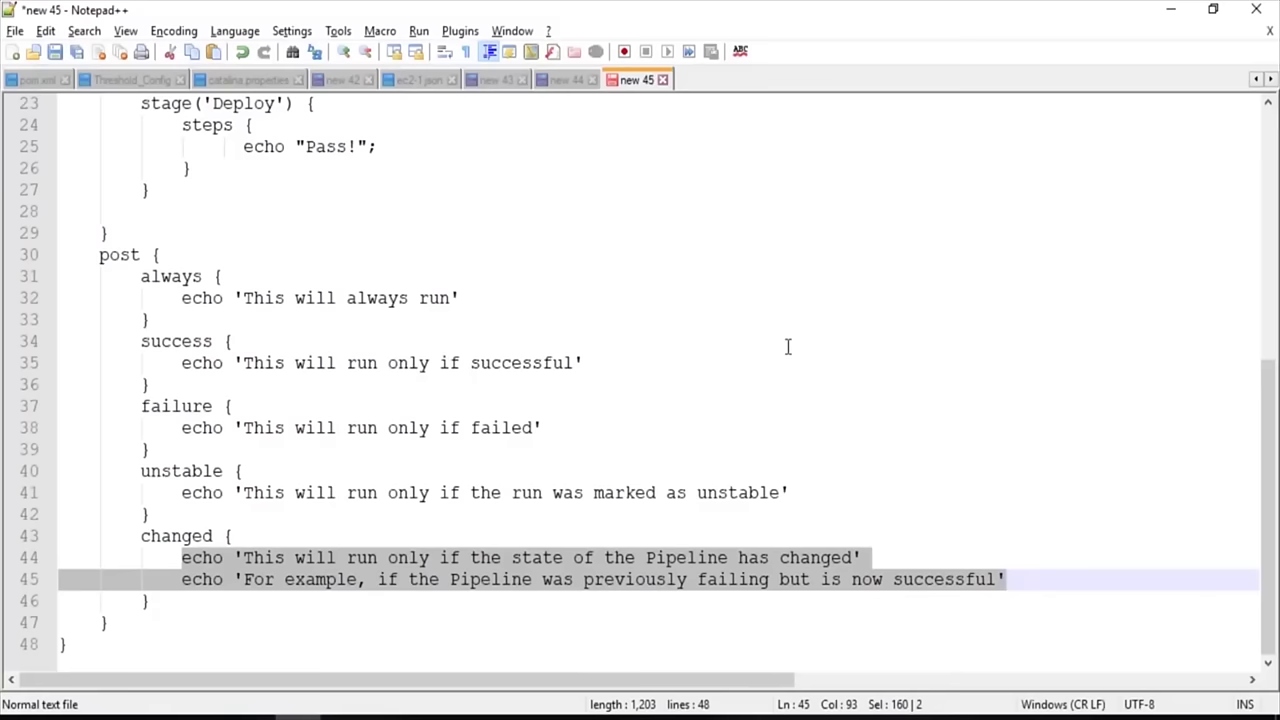
Step: Select the entire pipeline script and minimize Notepad++
scroll(326, 449, up, 5)
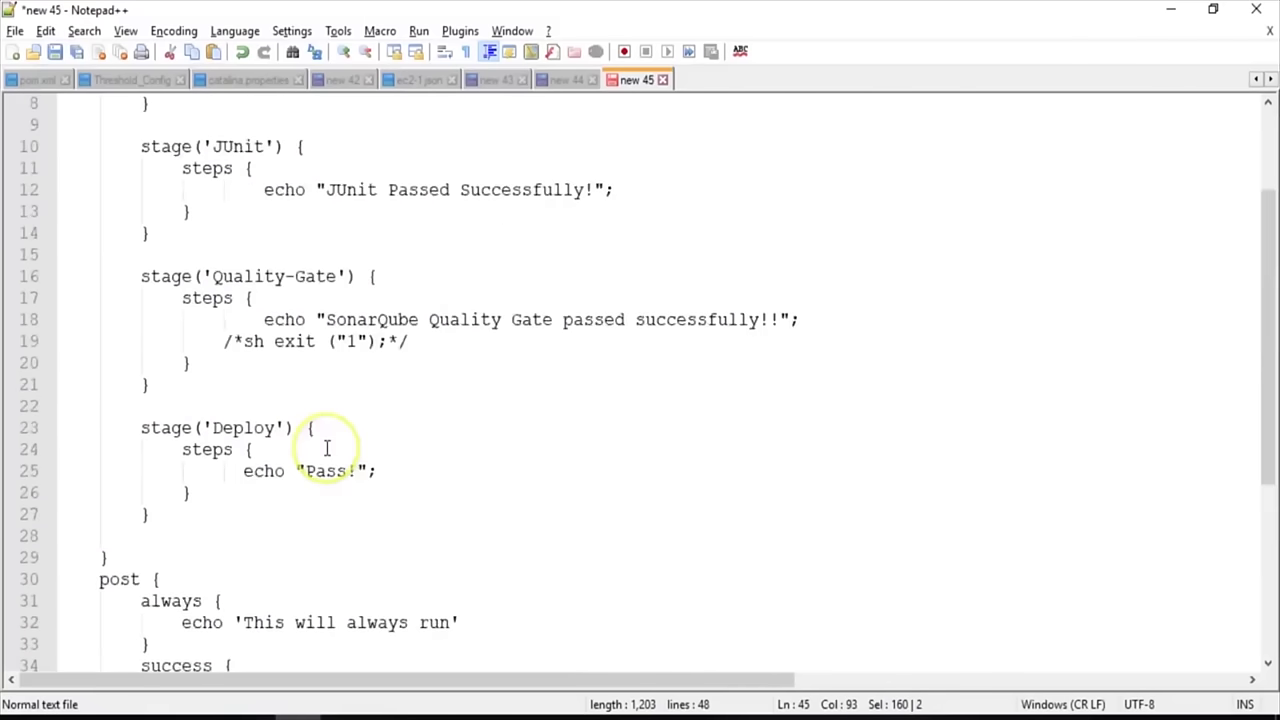
scroll(326, 449, up, 3)
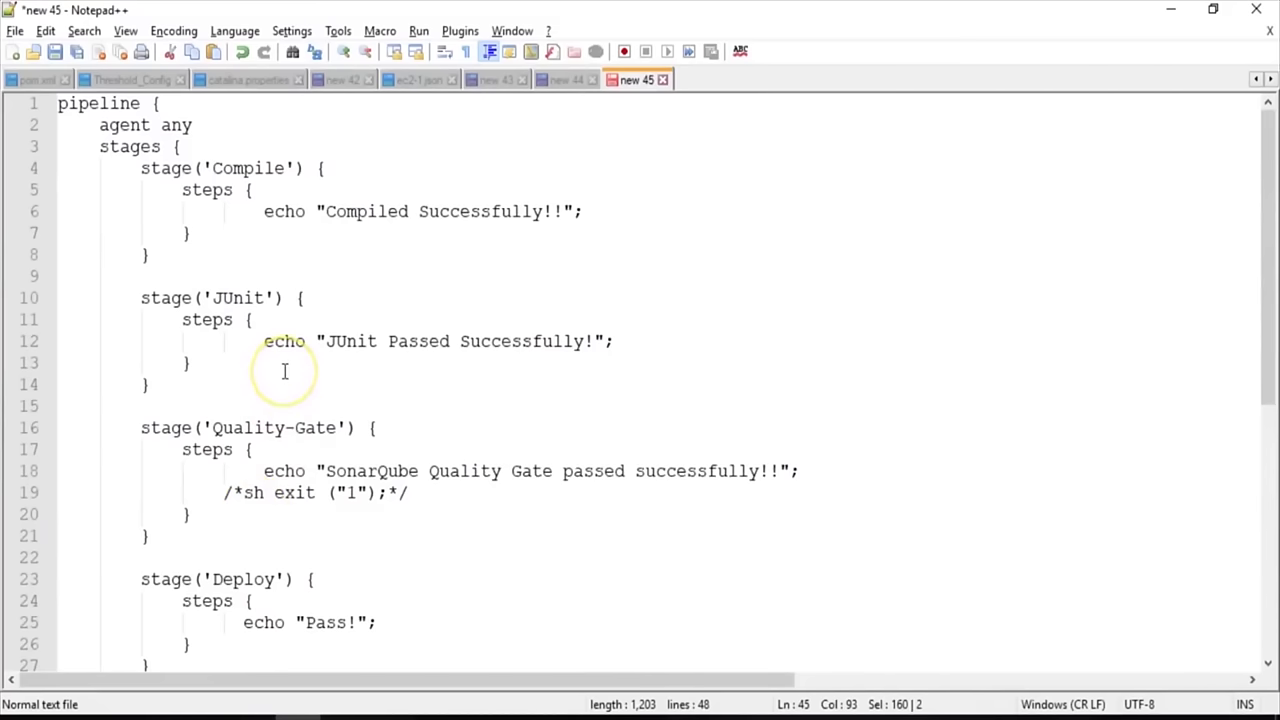
key(ctrl+a)
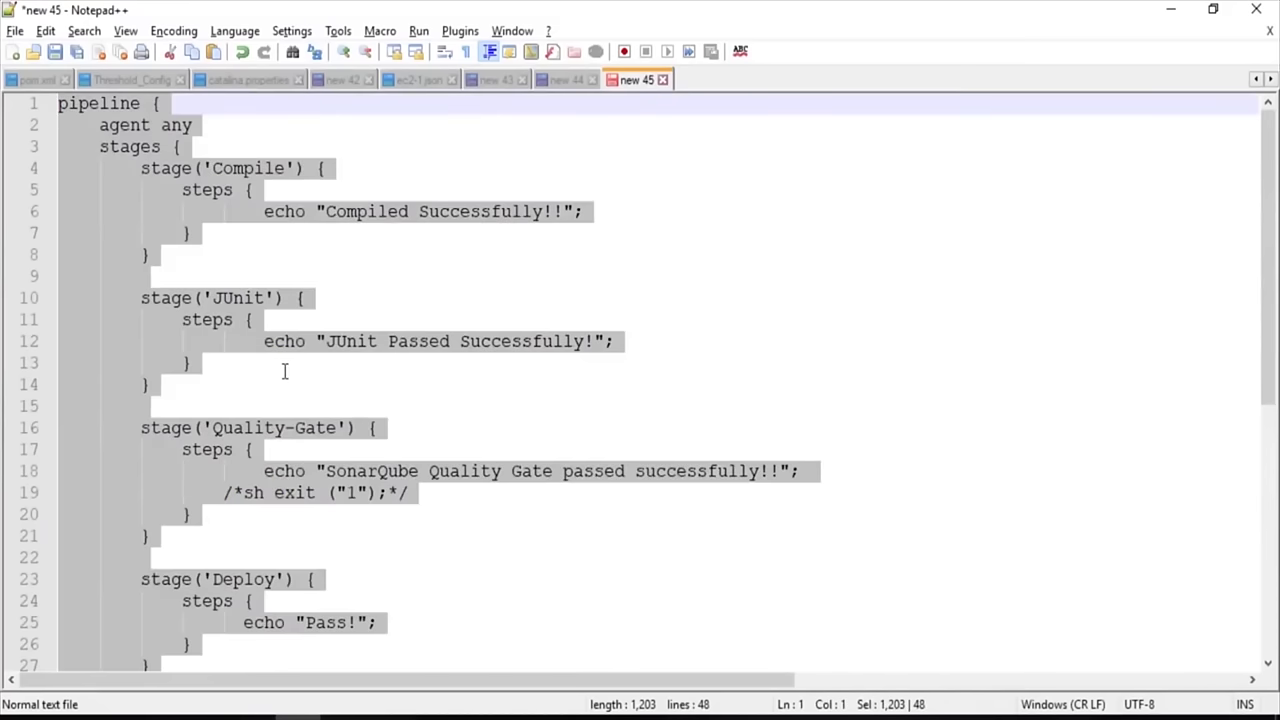
click(1171, 9)
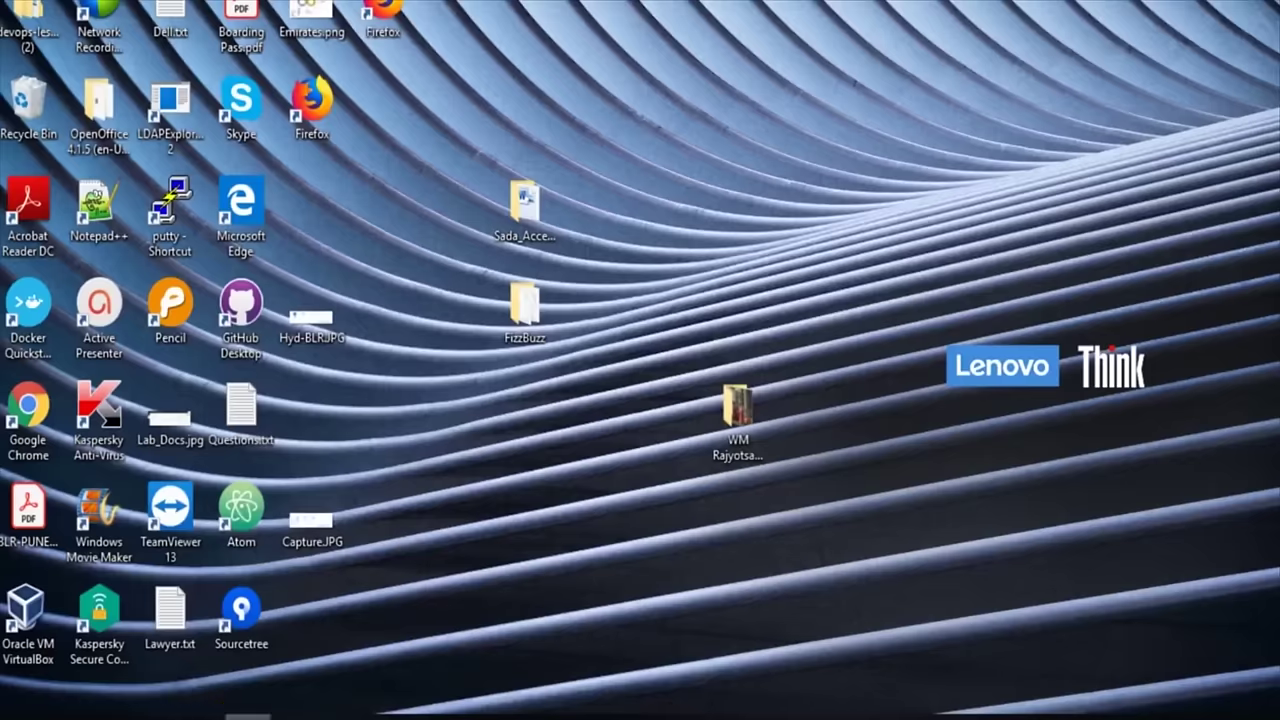
Step: Back in Jenkins, create a new Pipeline job named Scripted_Pipeline
click(236, 712)
click(75, 143)
click(287, 207)
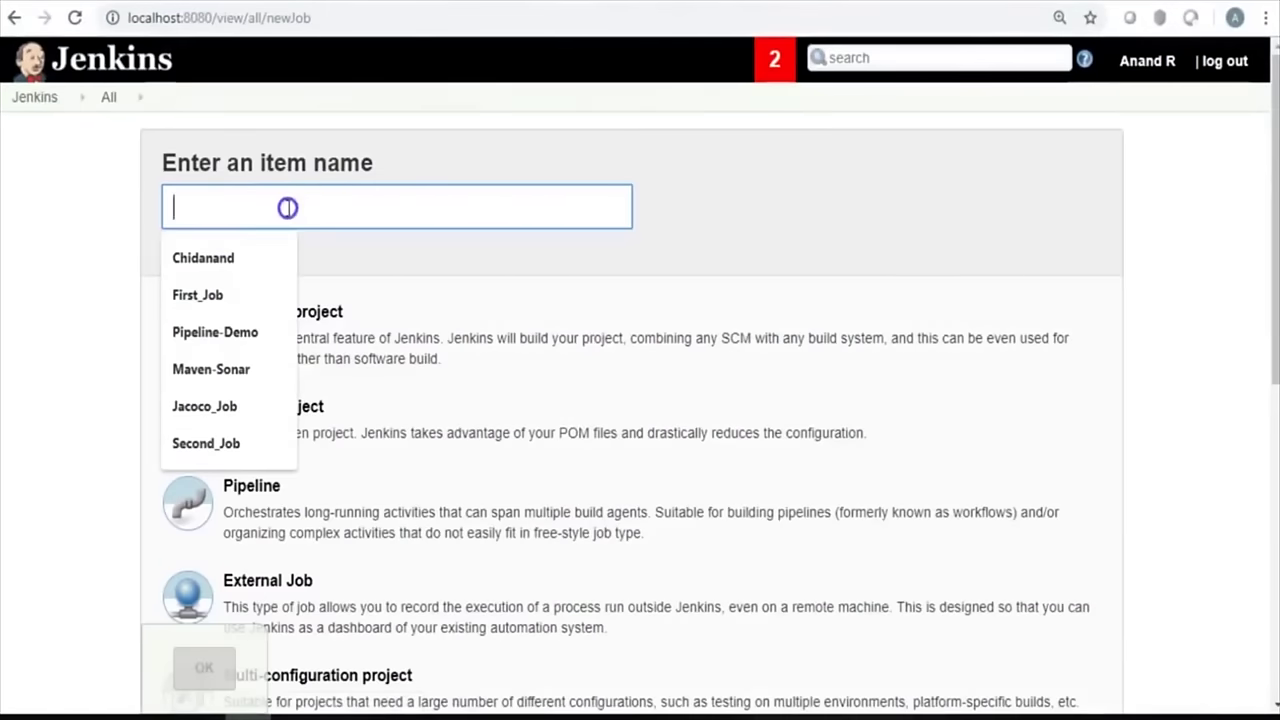
text(Sc)
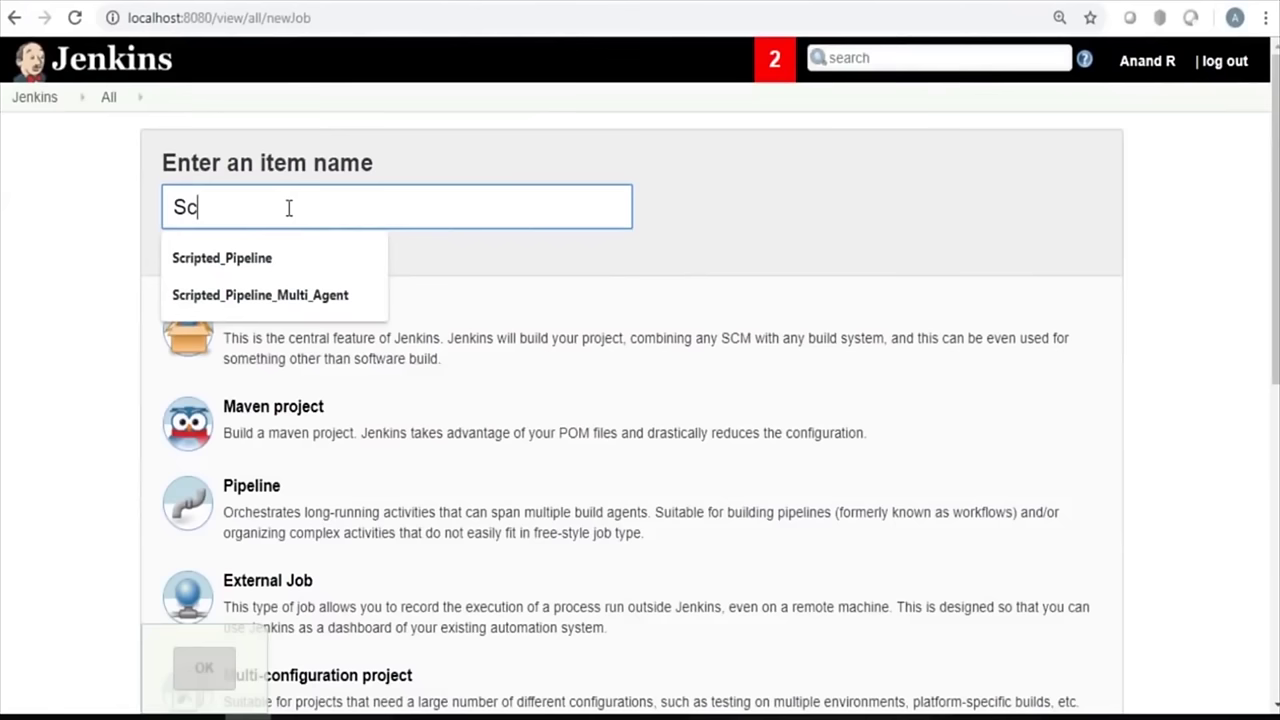
click(247, 263)
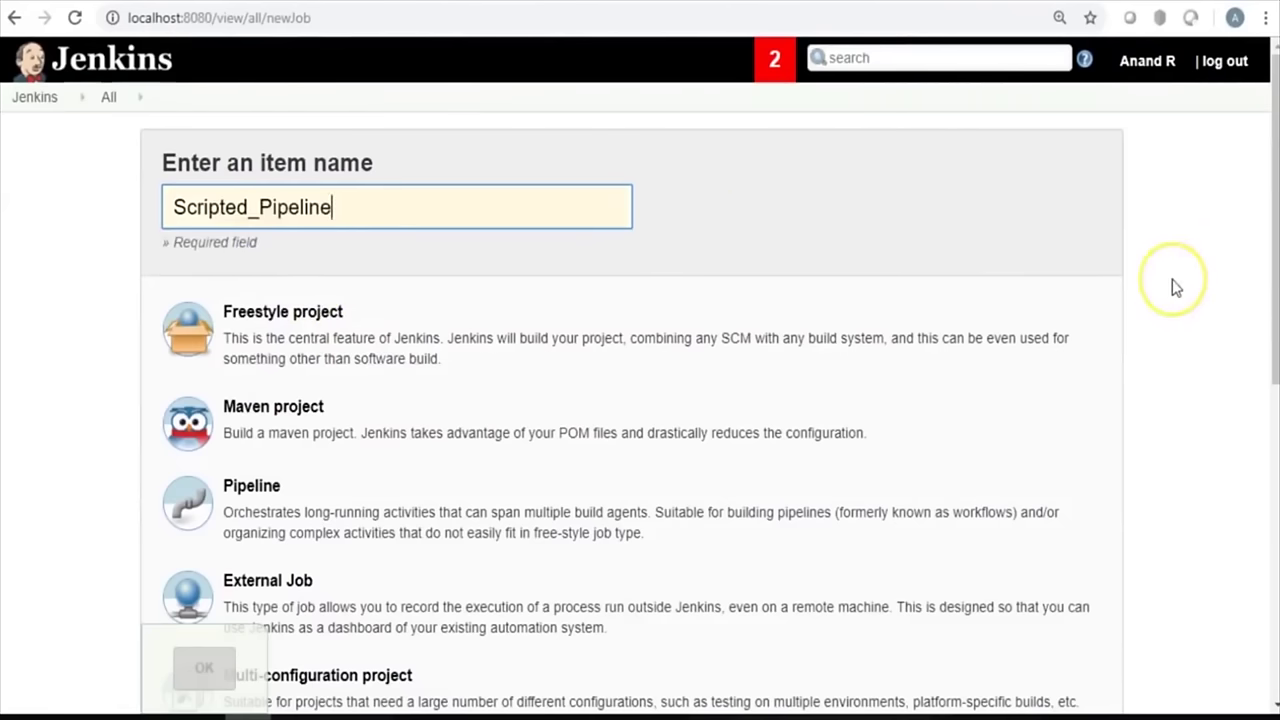
scroll(1172, 279, down, 1)
click(398, 400)
click(200, 666)
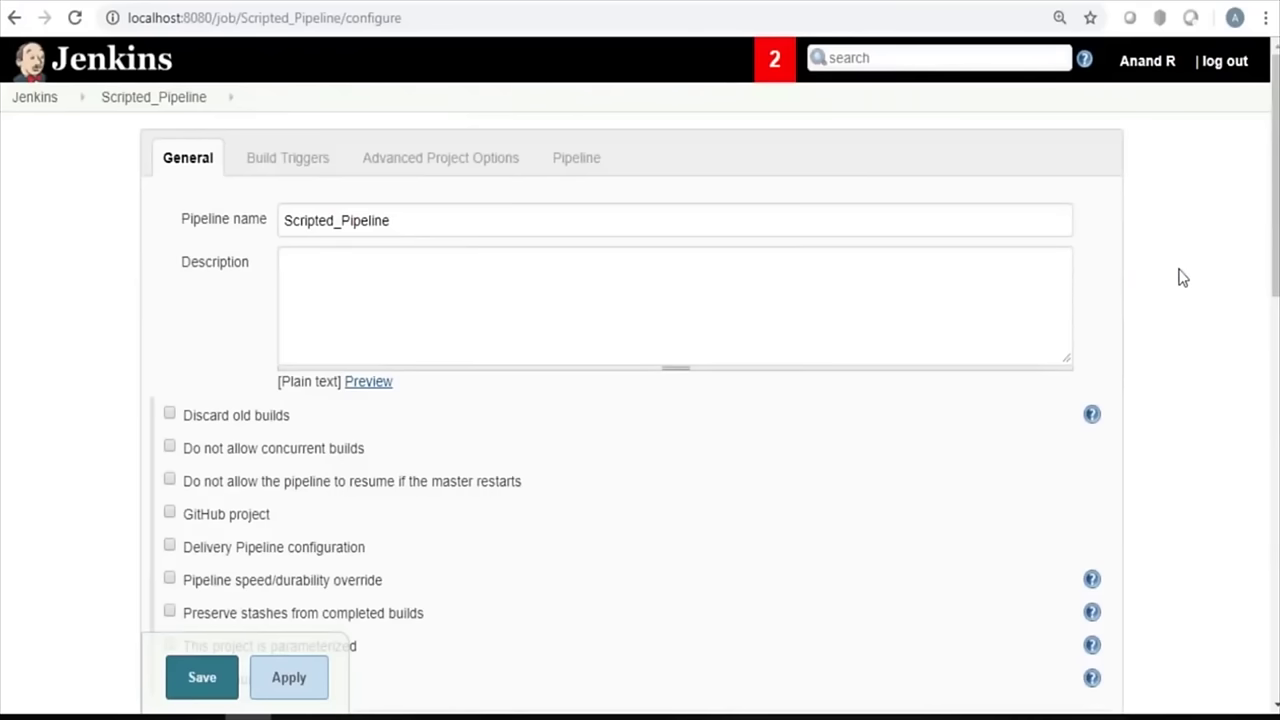
Step: Open Scripted_Pipeline's Pipeline Syntax link in a new browser tab
scroll(1182, 278, down, 3)
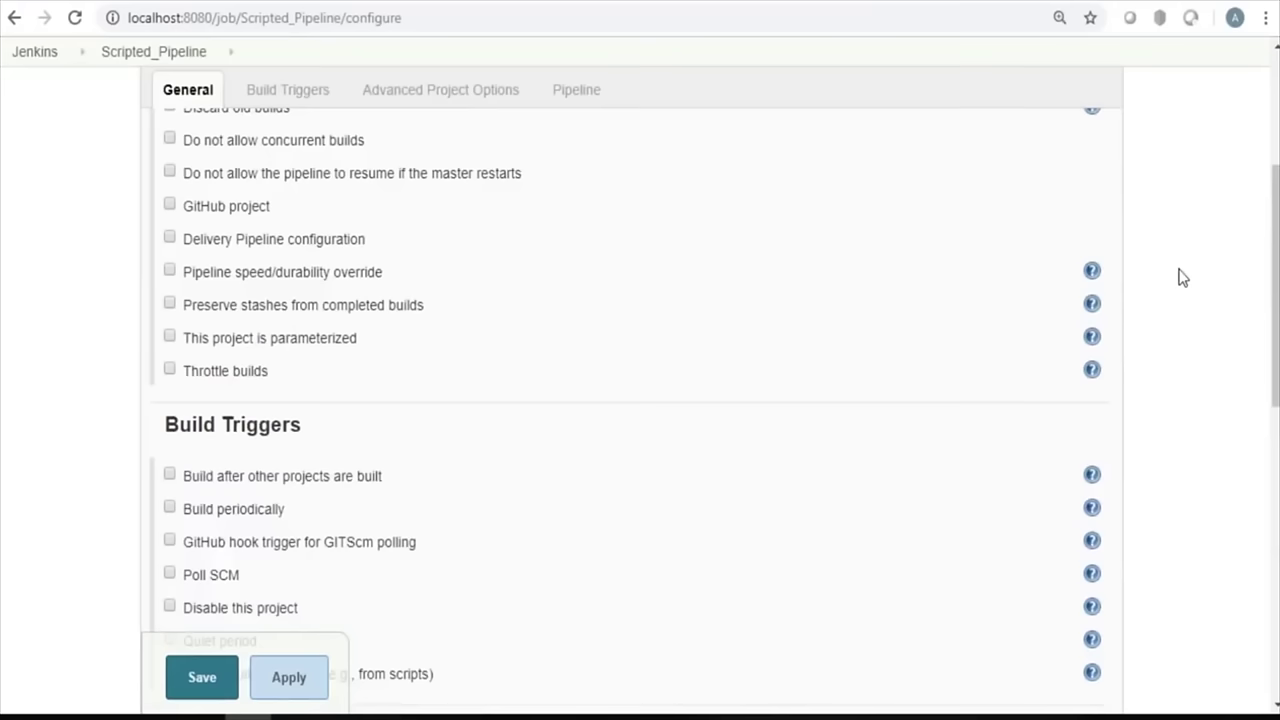
scroll(1182, 278, down, 3)
scroll(1167, 288, down, 3)
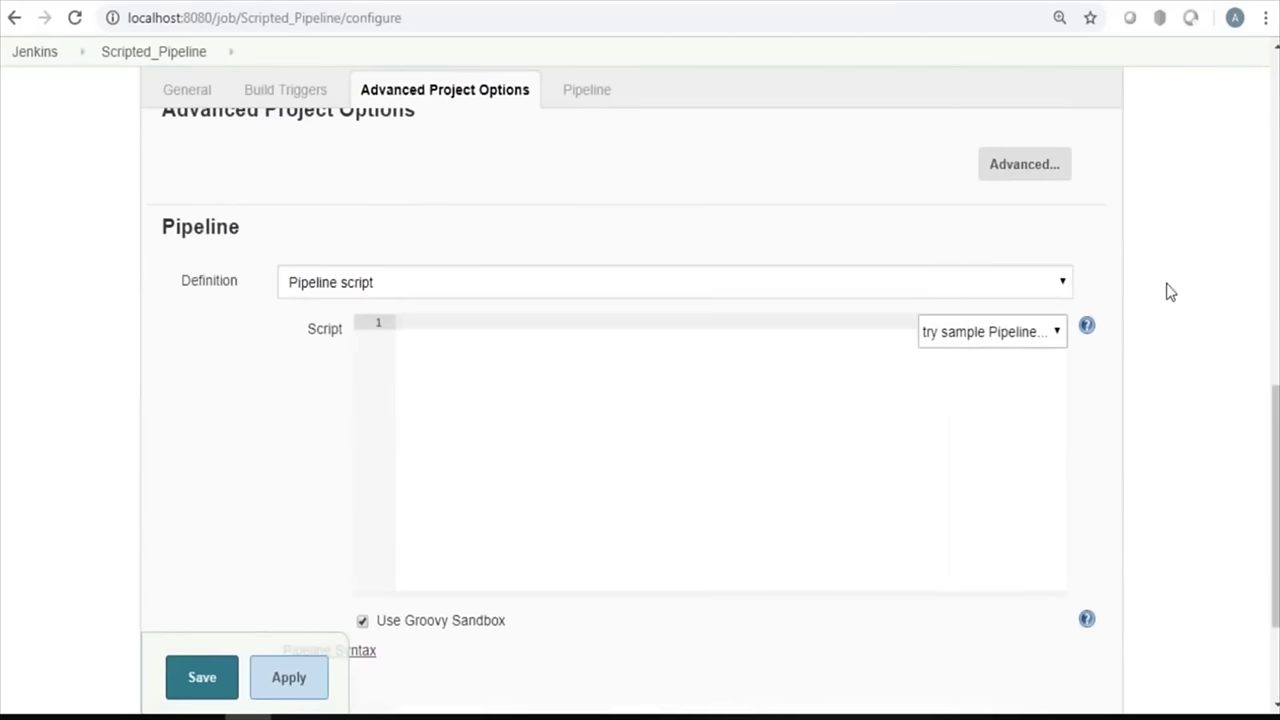
click(504, 345)
scroll(1231, 280, down, 2)
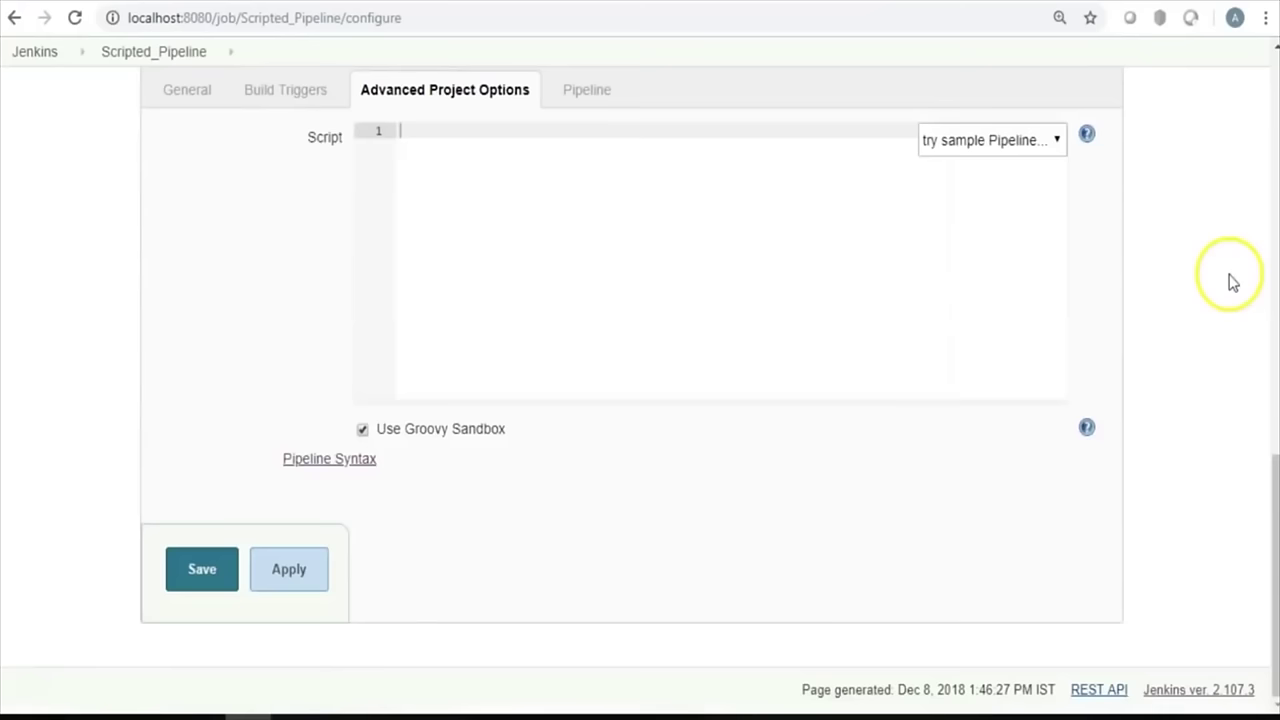
scroll(1231, 280, up, 1)
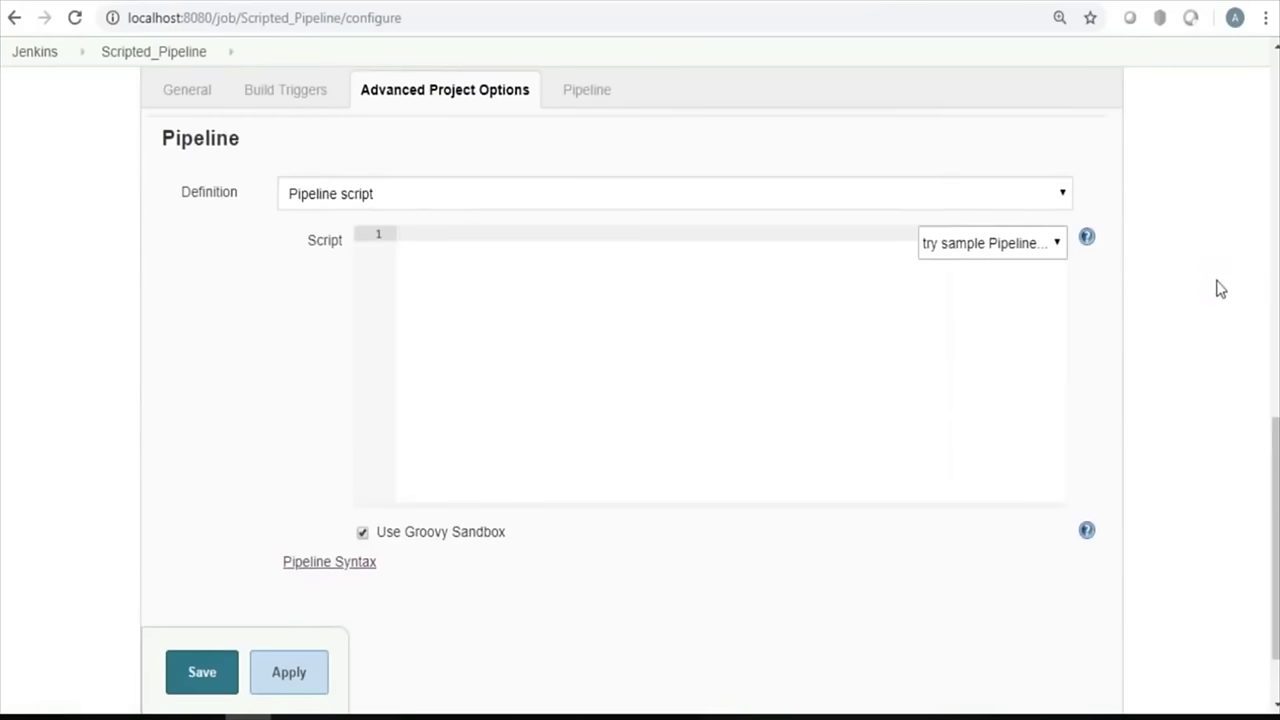
right_click(346, 563)
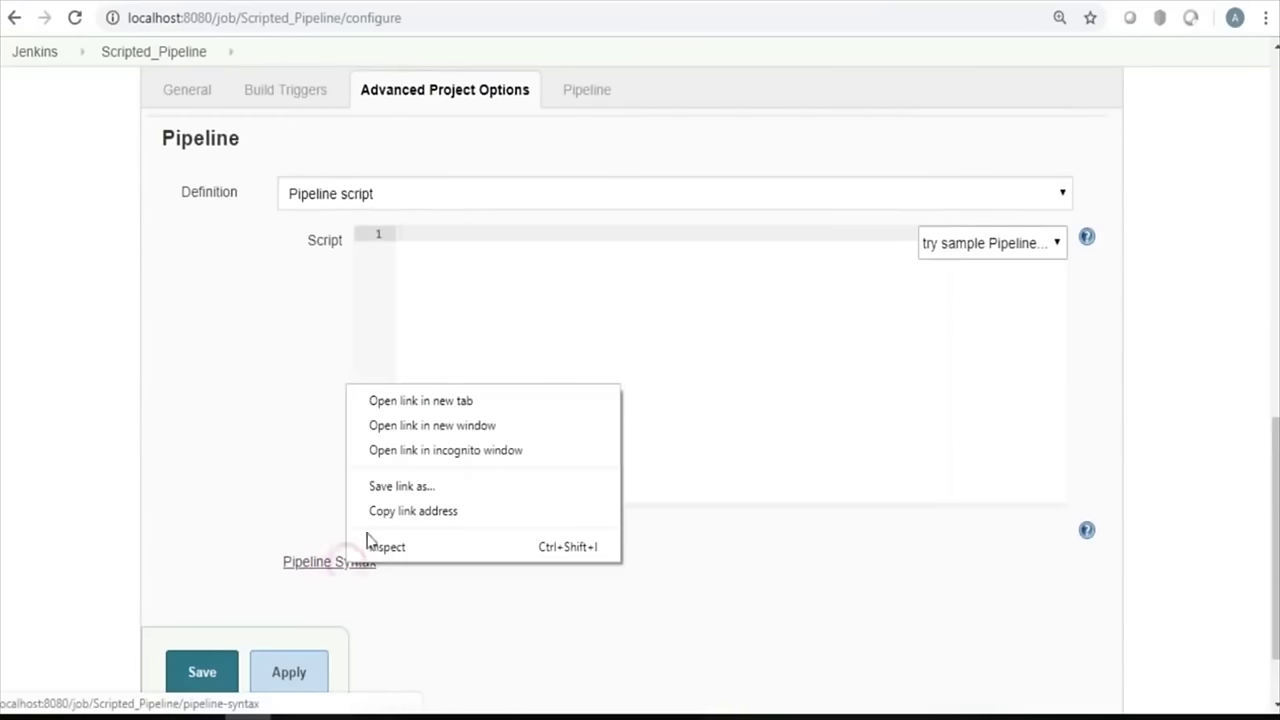
click(420, 401)
Step: Look through the Snippet Generator's Sample Step list, then return to the configure tab
key(ctrl+Tab)
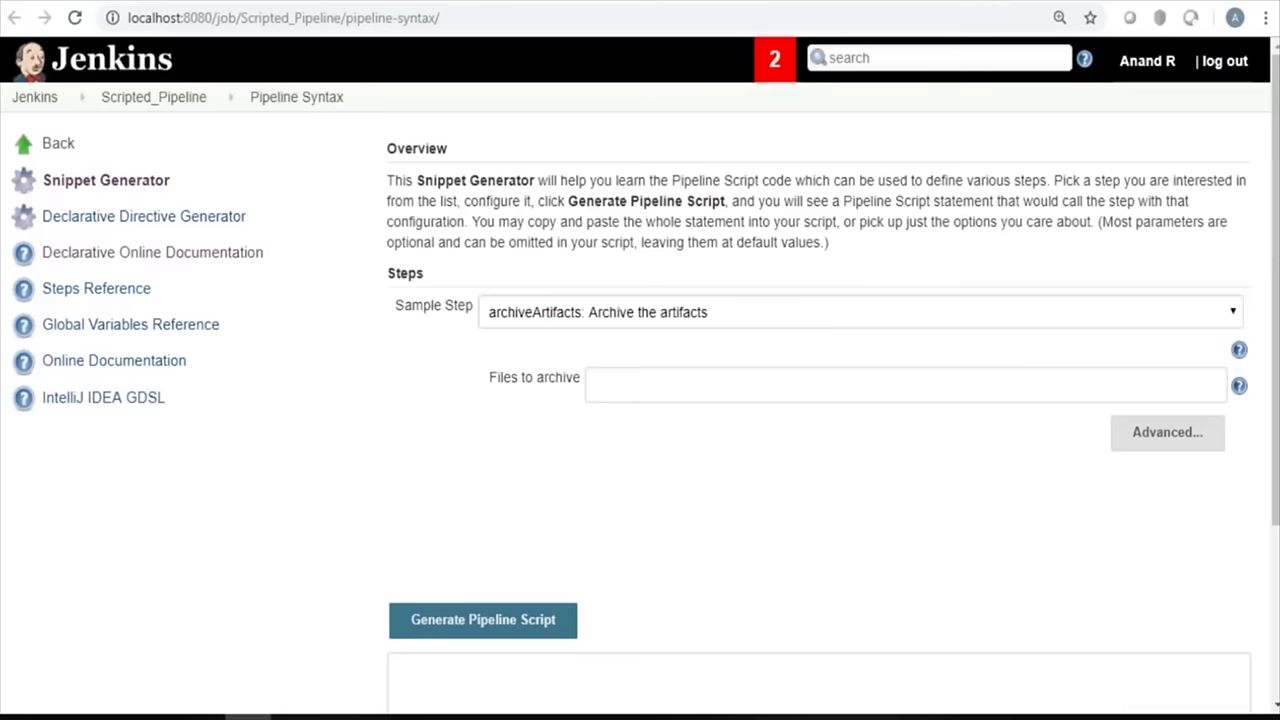
click(893, 310)
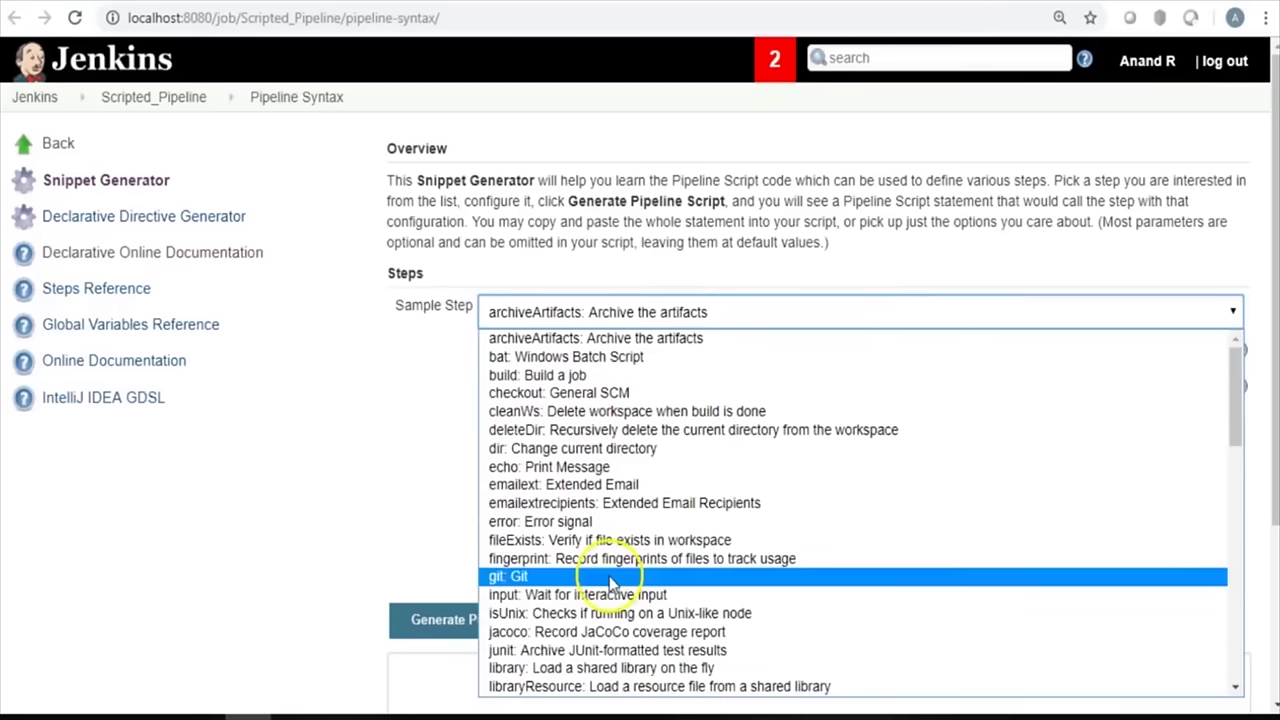
key(Escape)
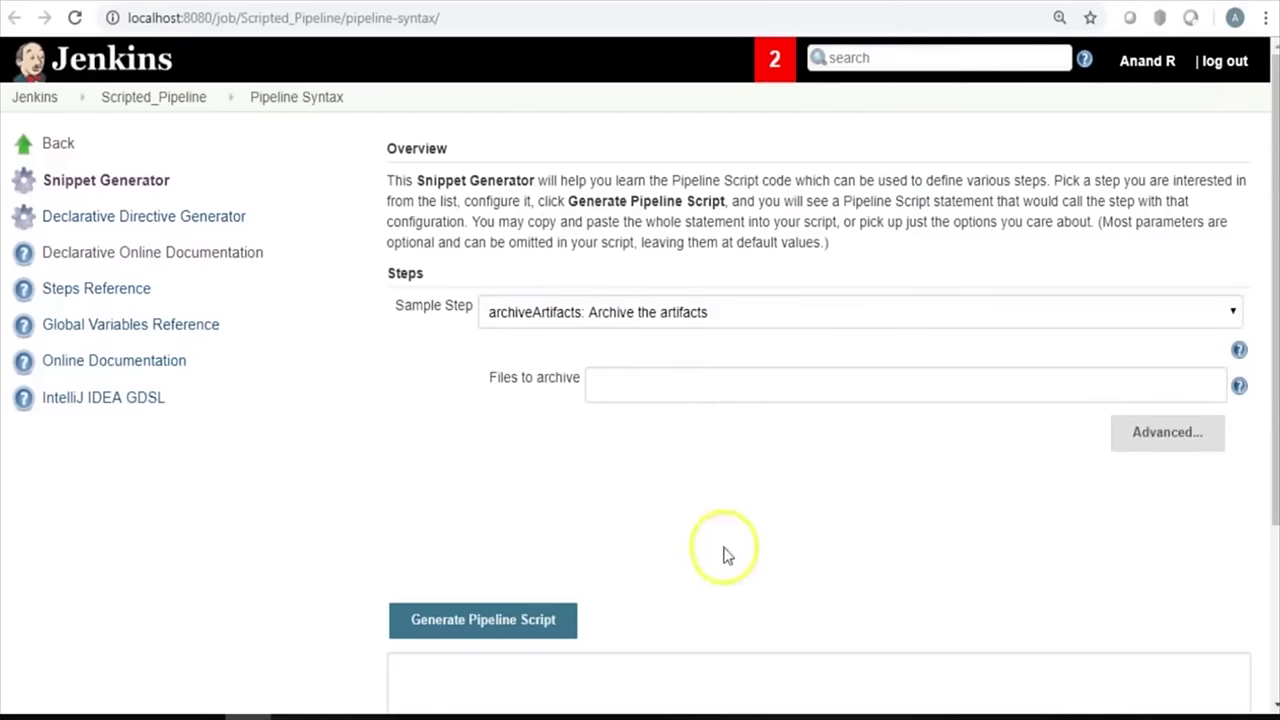
scroll(726, 554, down, 3)
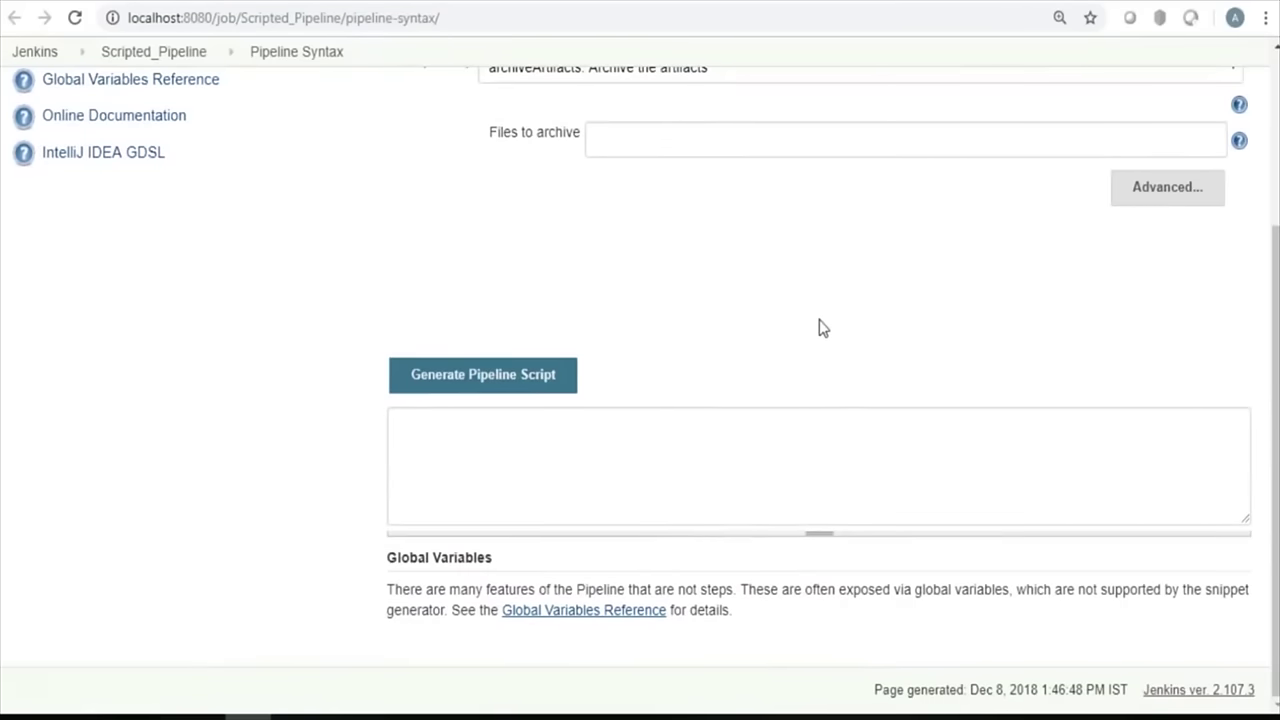
scroll(820, 329, up, 1)
click(897, 398)
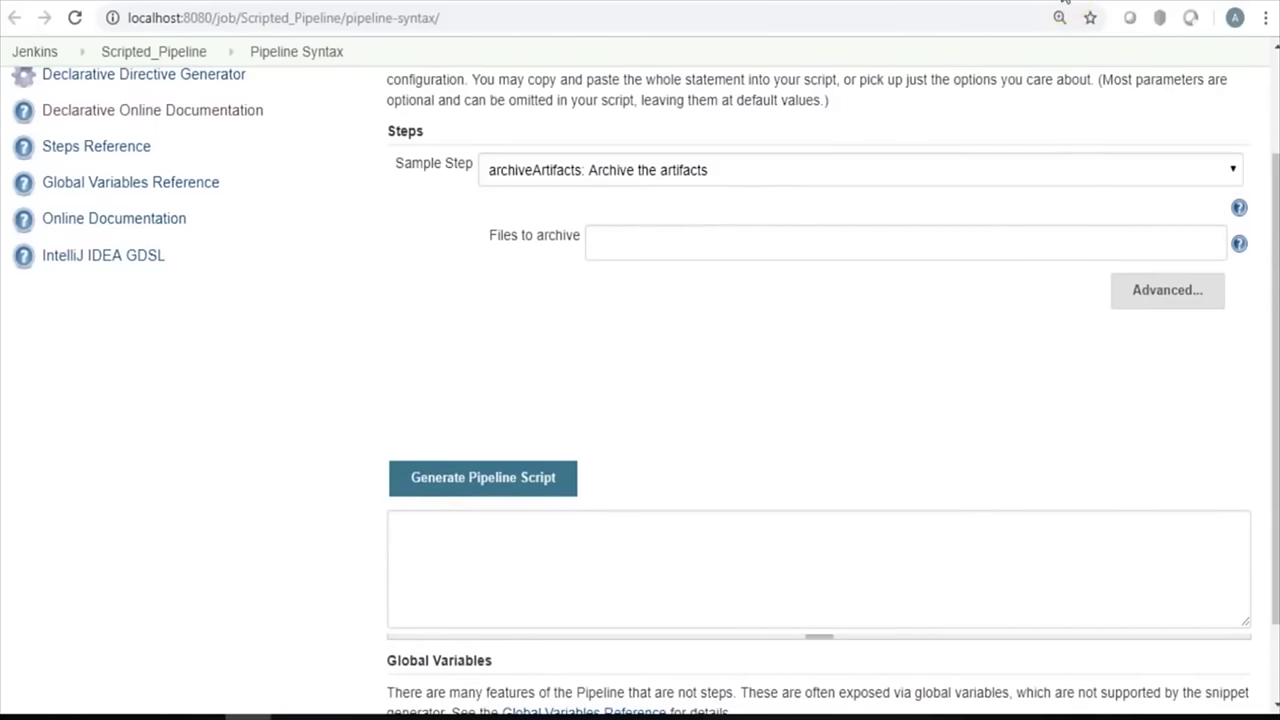
click(1065, 3)
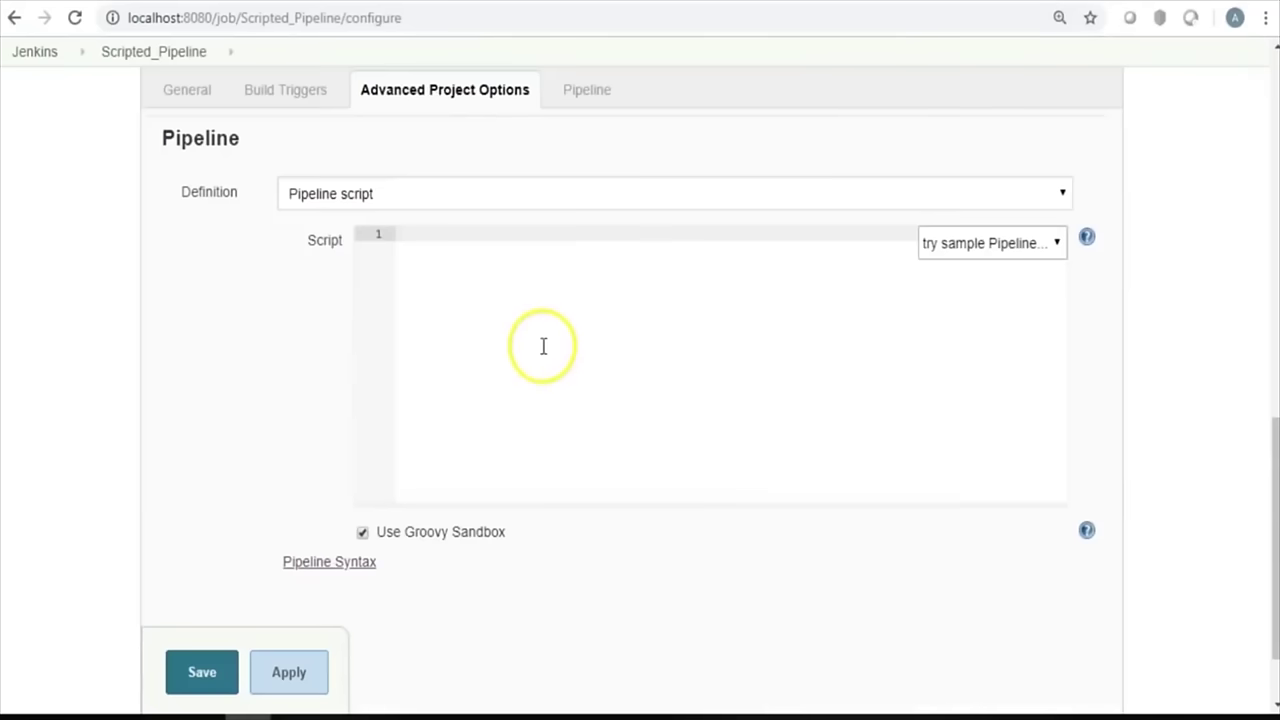
Step: Paste the Compile, JUnit and Quality-Gate script into Scripted_Pipeline's Script box and save
click(475, 284)
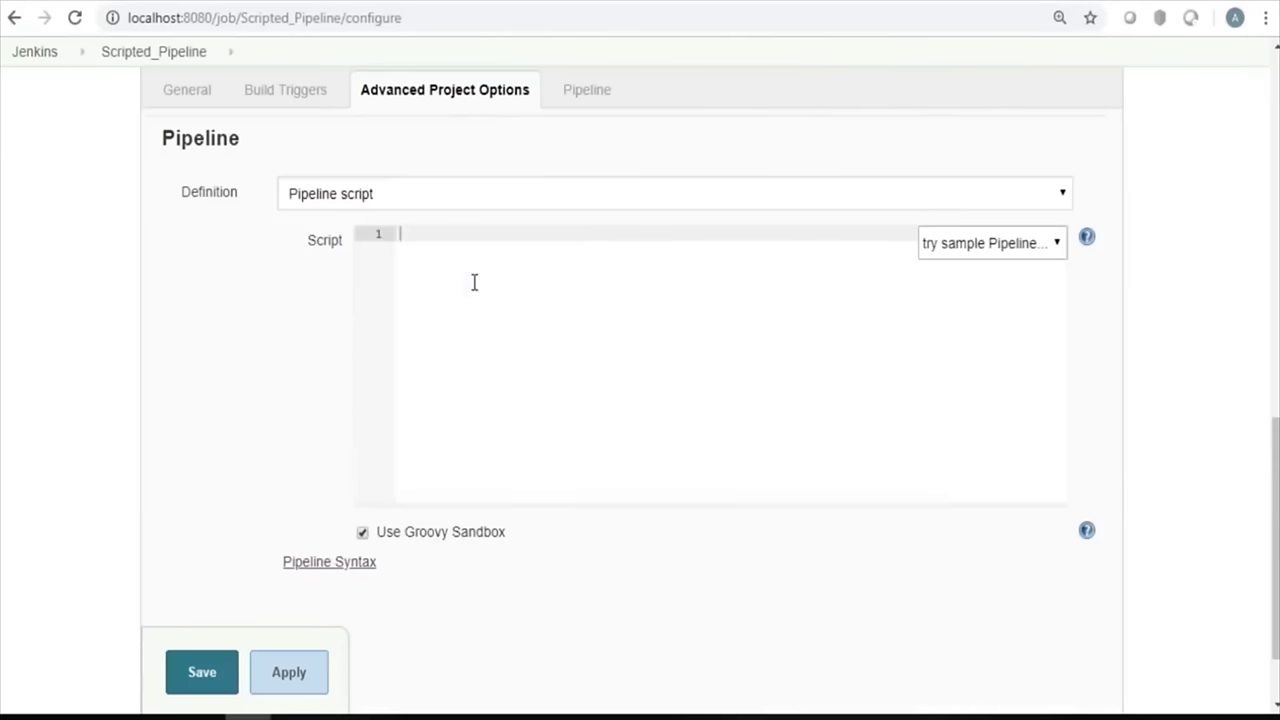
key(ctrl+v)
drag(1057, 420, 1060, 258)
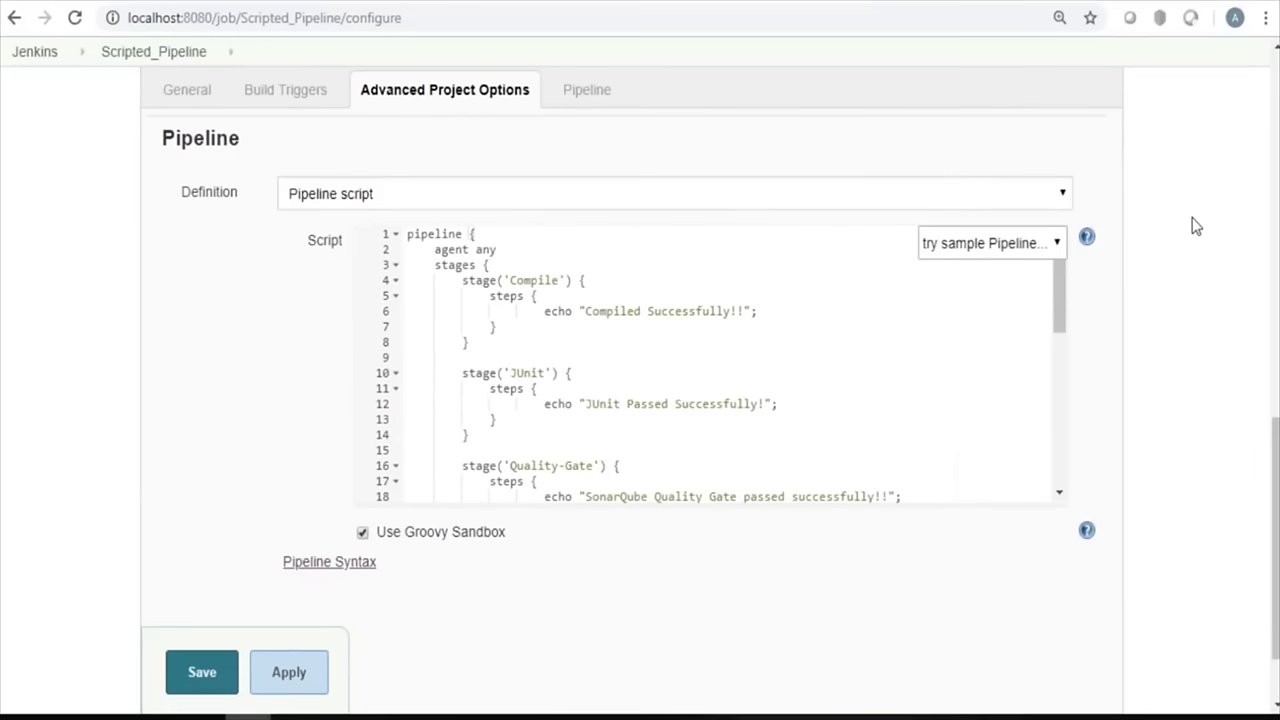
click(743, 349)
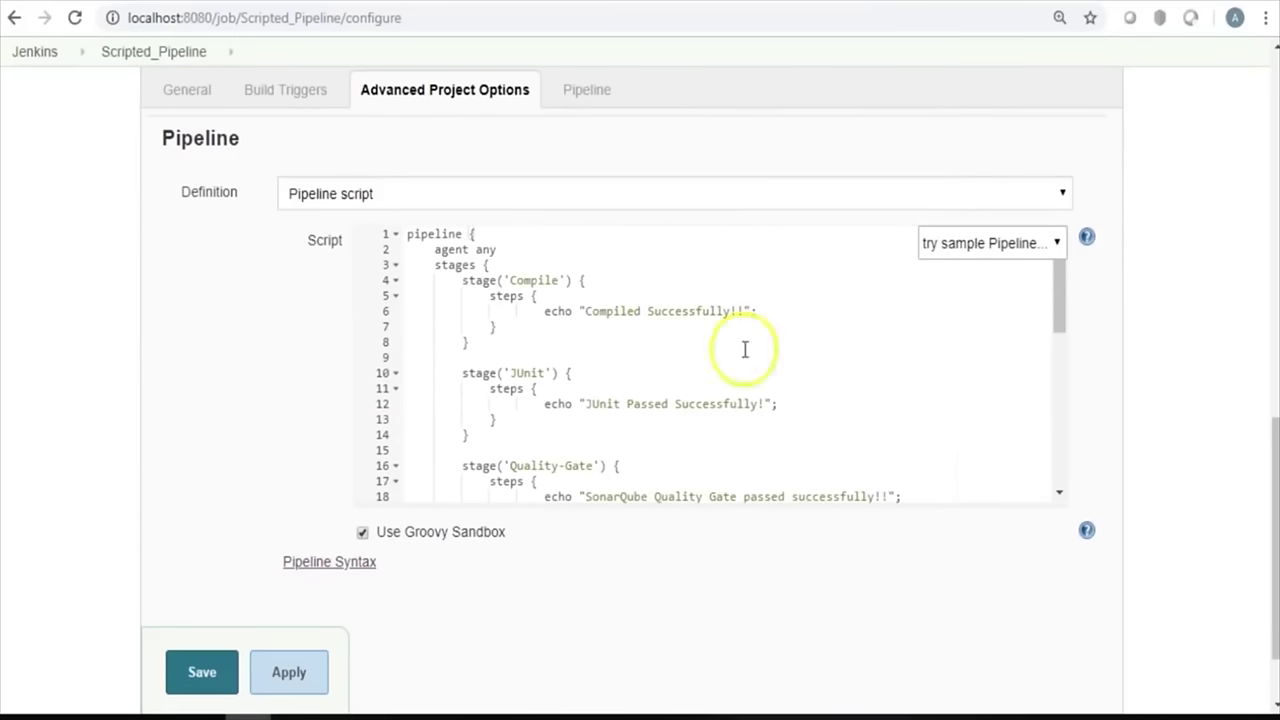
click(691, 351)
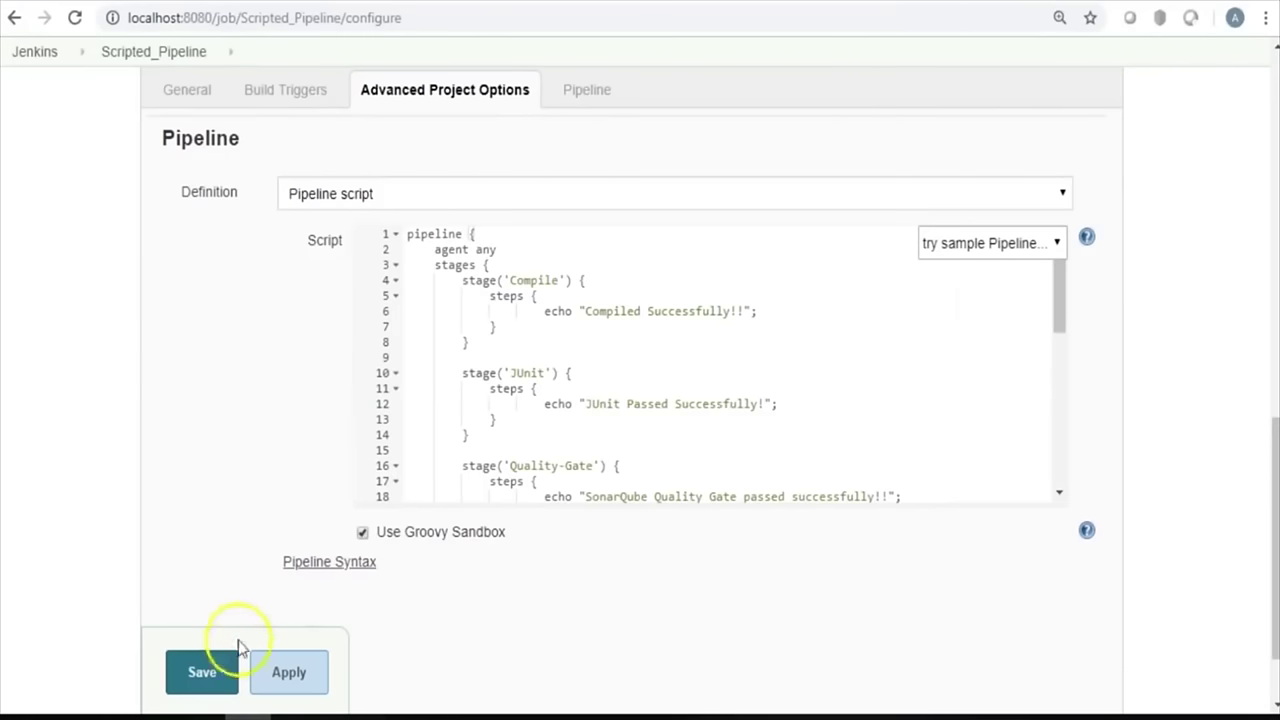
click(209, 669)
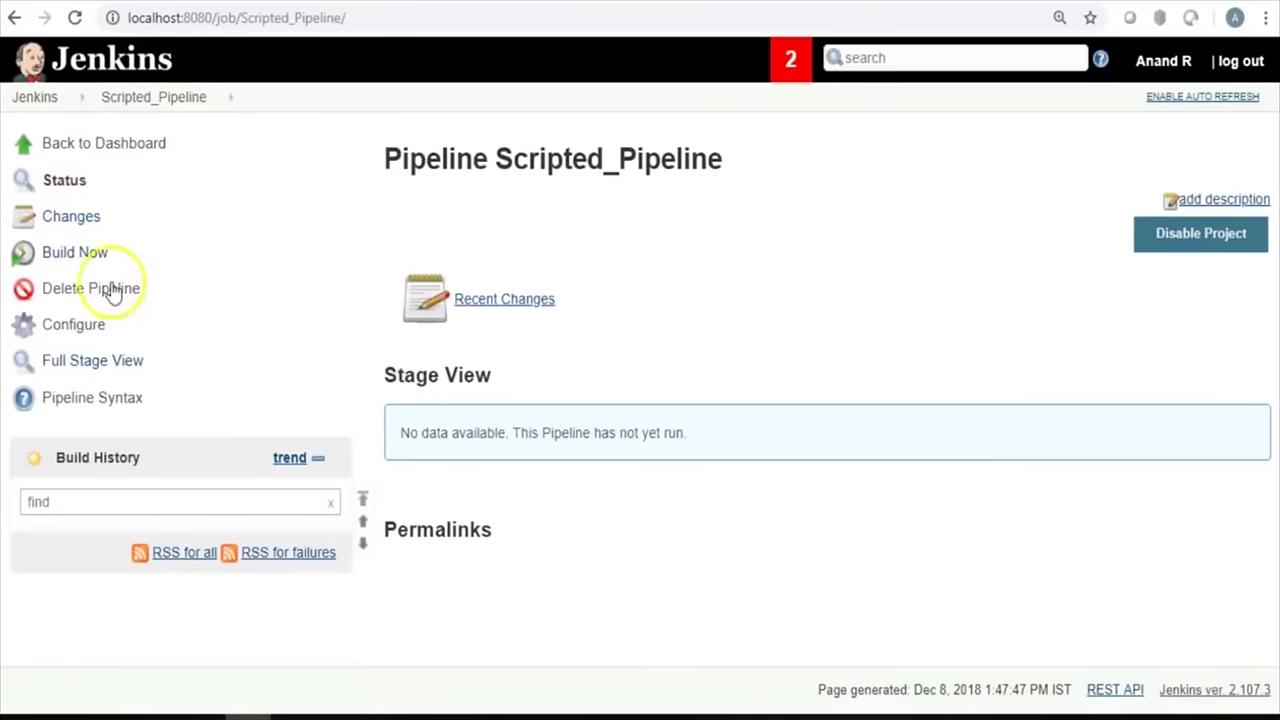
Step: Build Scripted_Pipeline and read build #1's console output down to Finished: SUCCESS
click(92, 252)
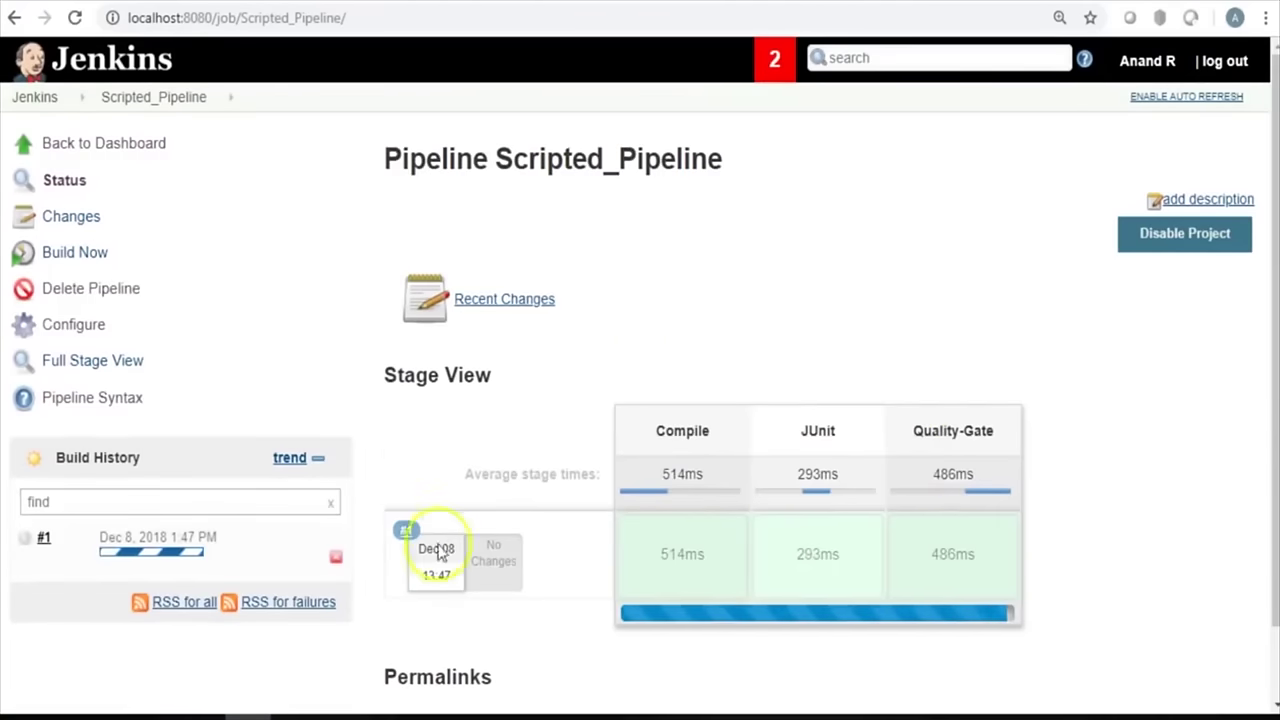
click(44, 540)
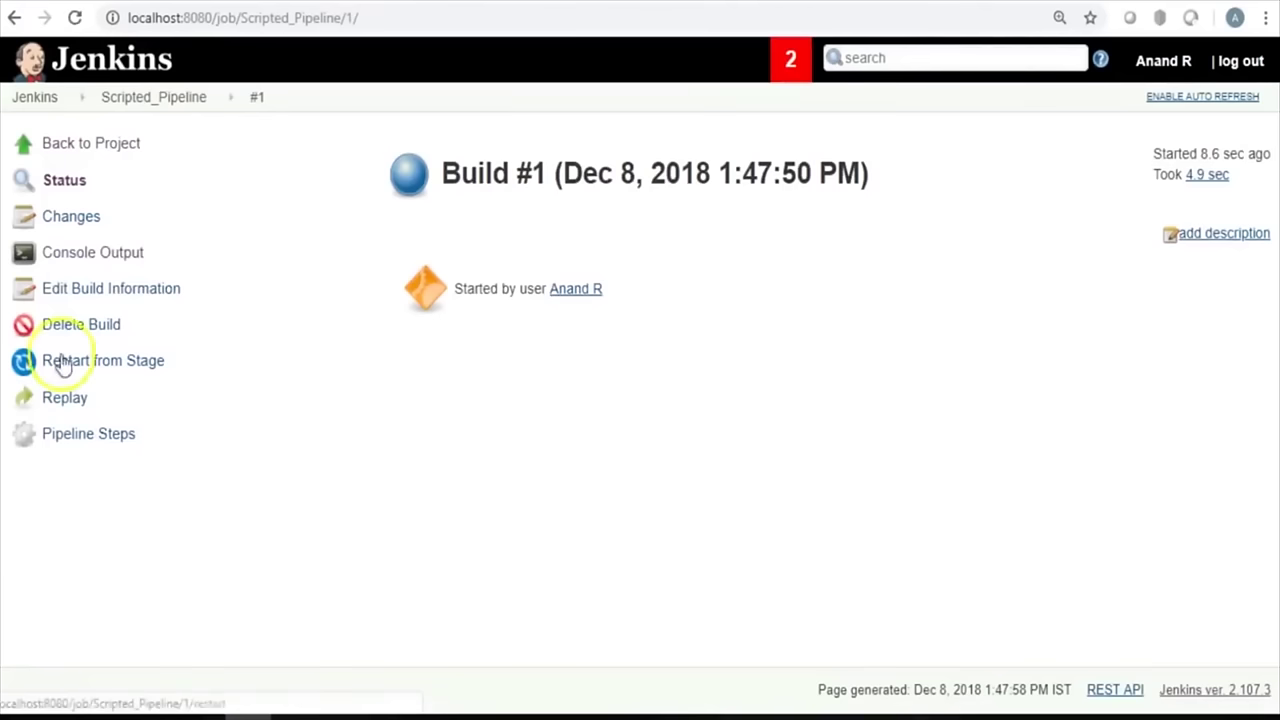
click(68, 254)
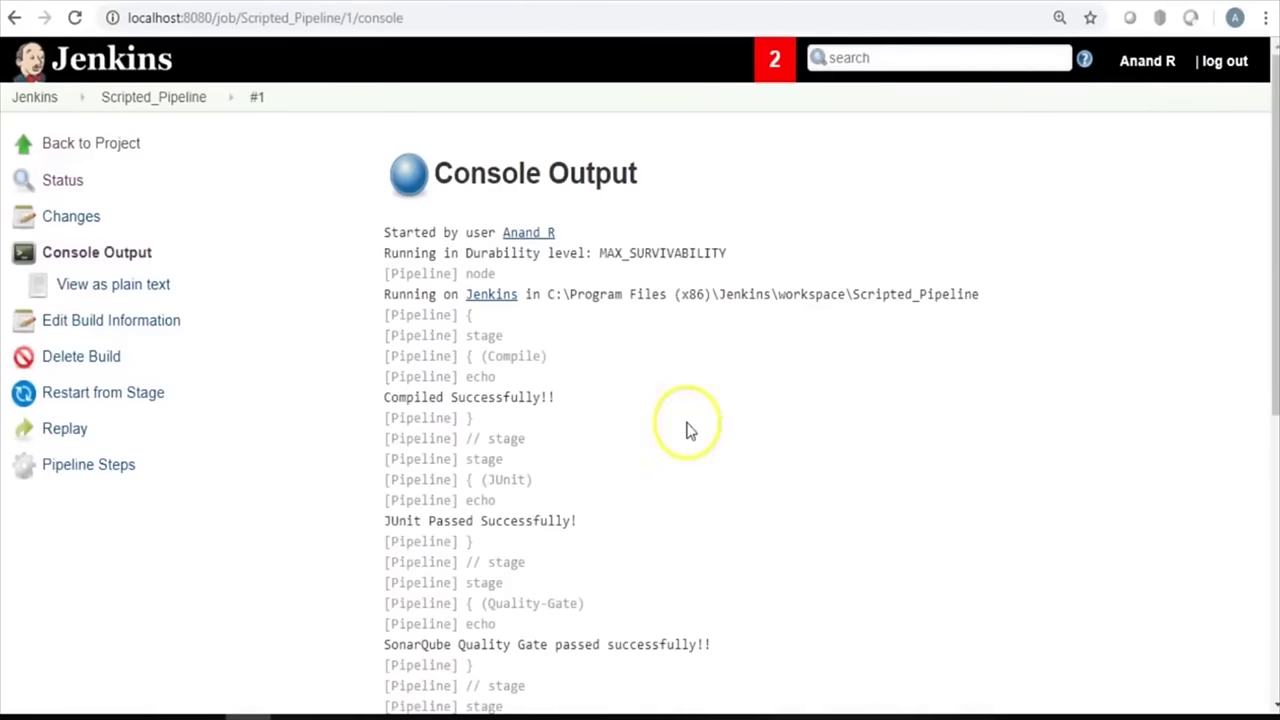
scroll(688, 430, down, 1)
scroll(1030, 437, down, 2)
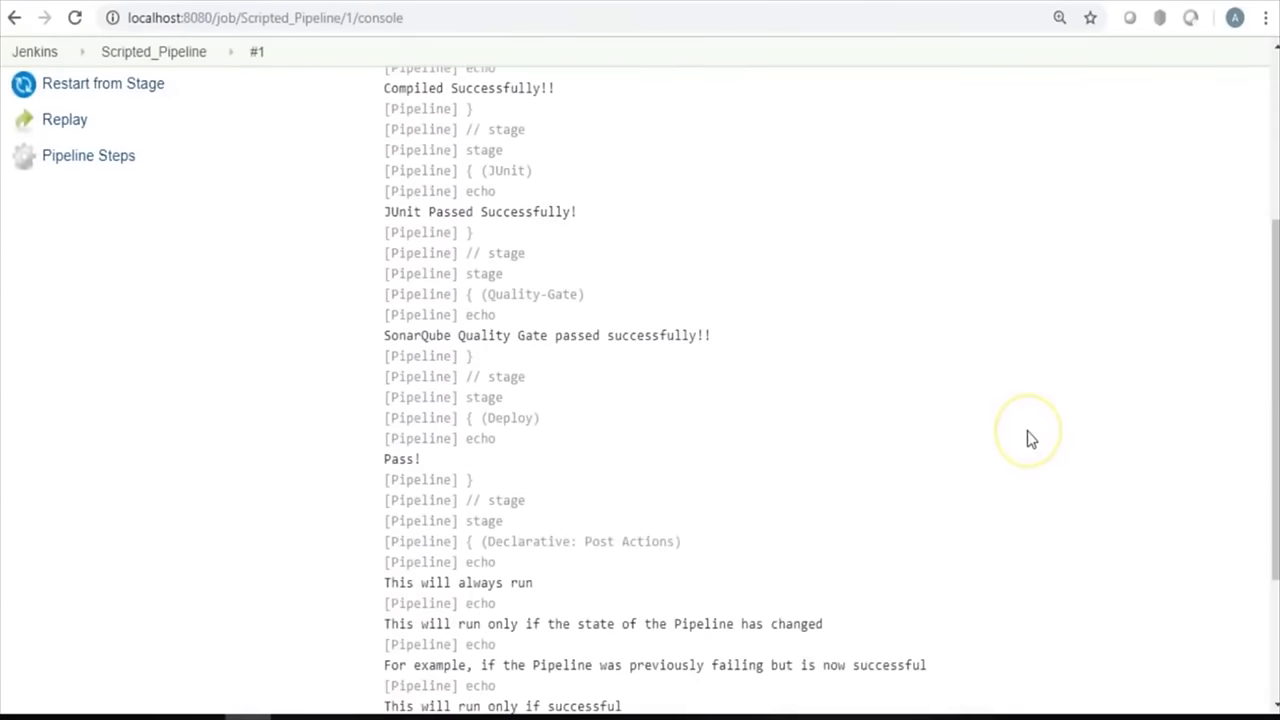
scroll(1030, 440, down, 1)
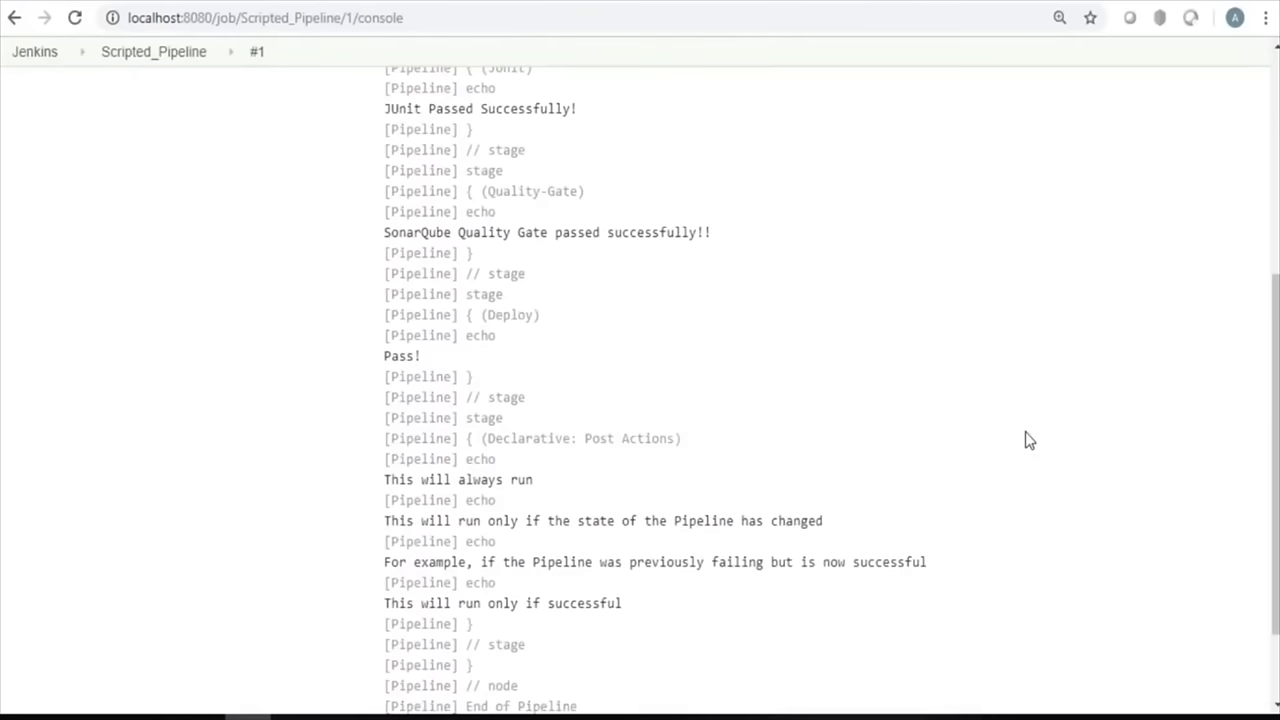
scroll(1030, 440, down, 1)
click(466, 363)
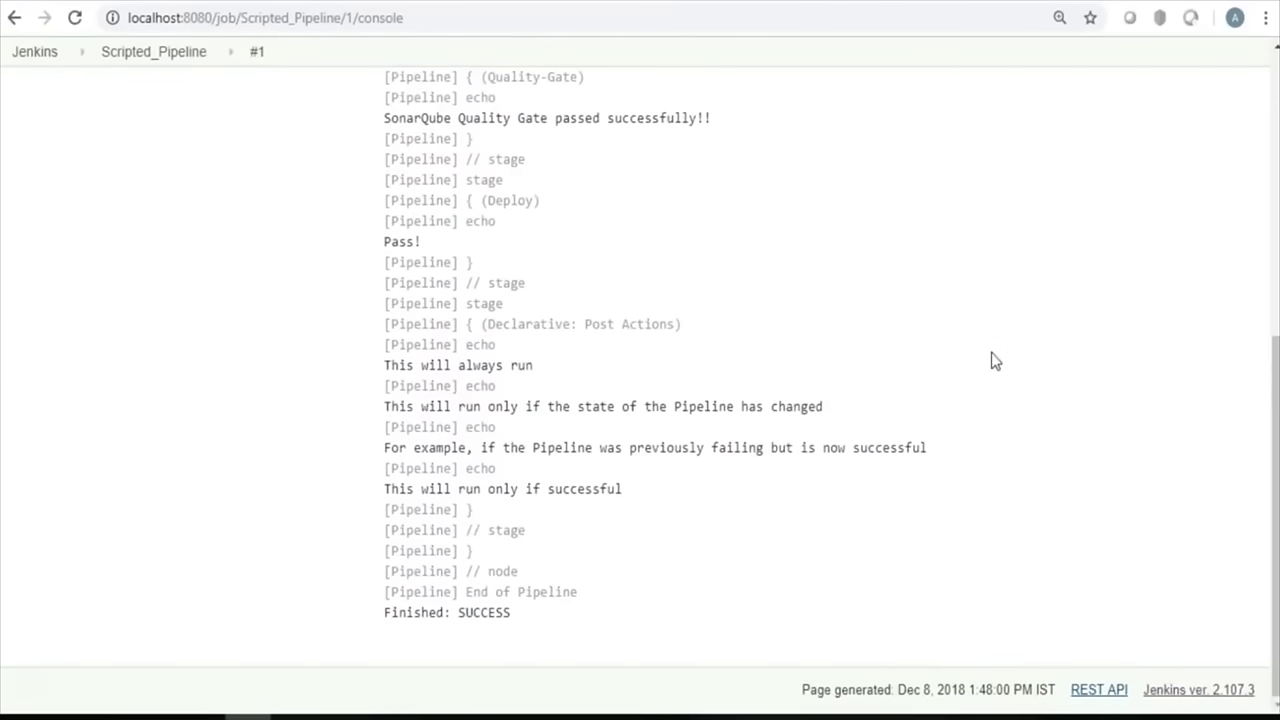
scroll(991, 358, up, 5)
Step: Go back to the Scripted_Pipeline project, then bring the 'Your Repositories' Chrome window forward
click(88, 144)
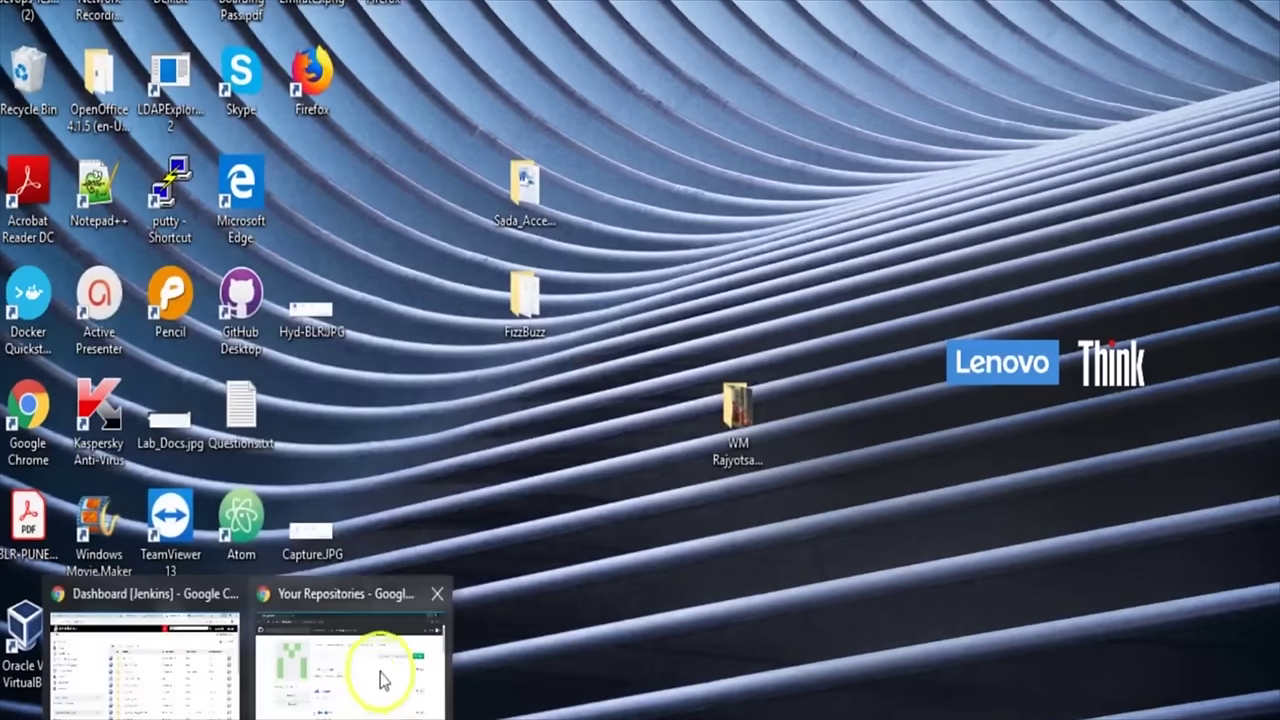
click(380, 670)
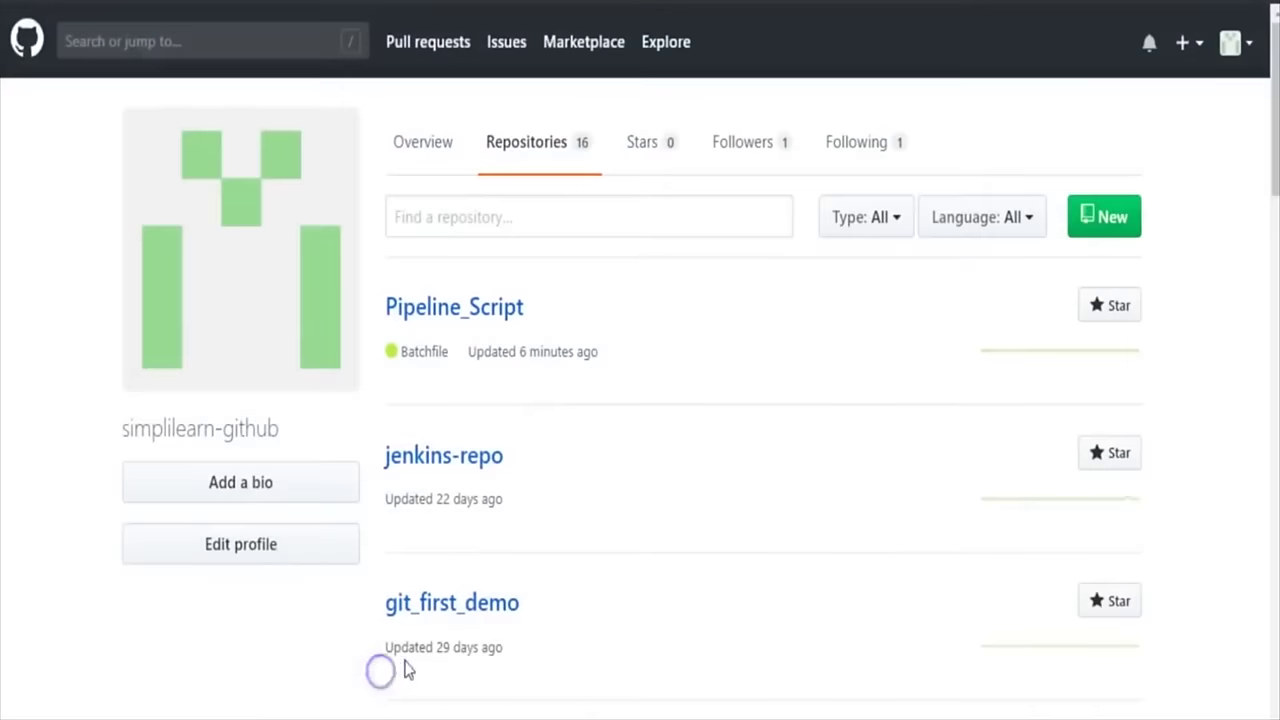
Step: Browse the Pipeline_Script repository and inspect the echo command in Build.bat
click(481, 309)
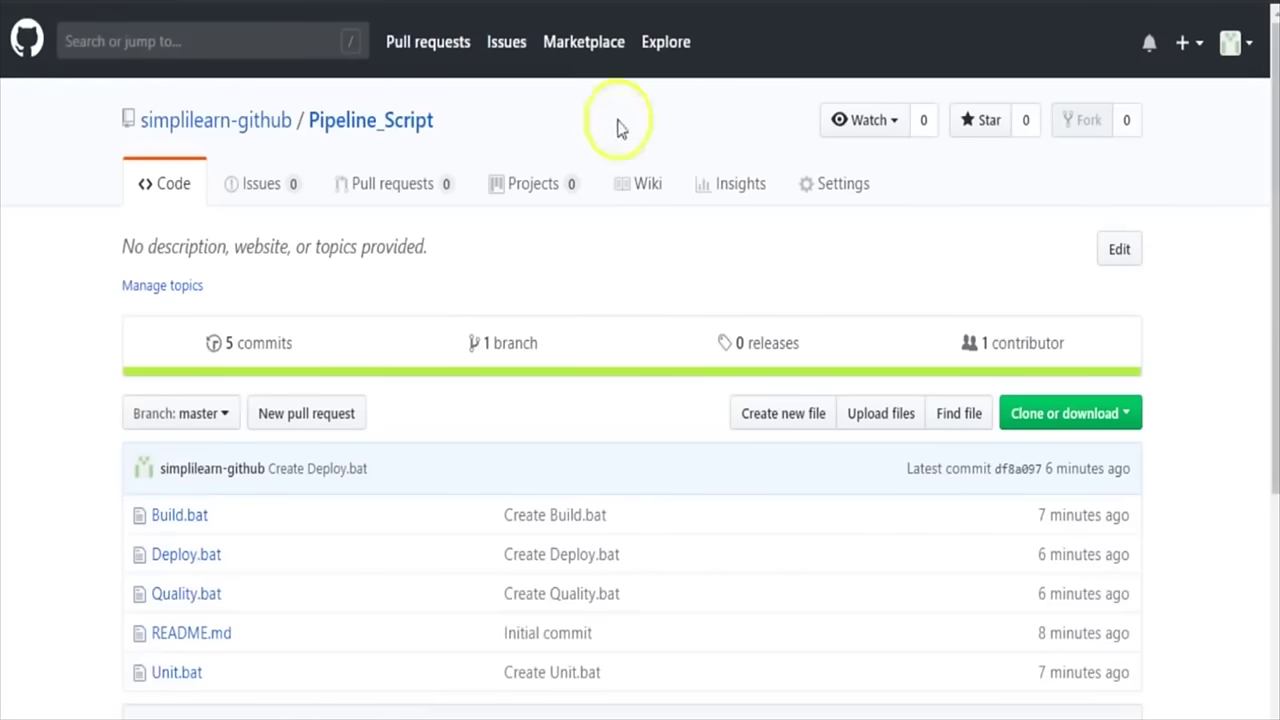
scroll(1206, 297, down, 2)
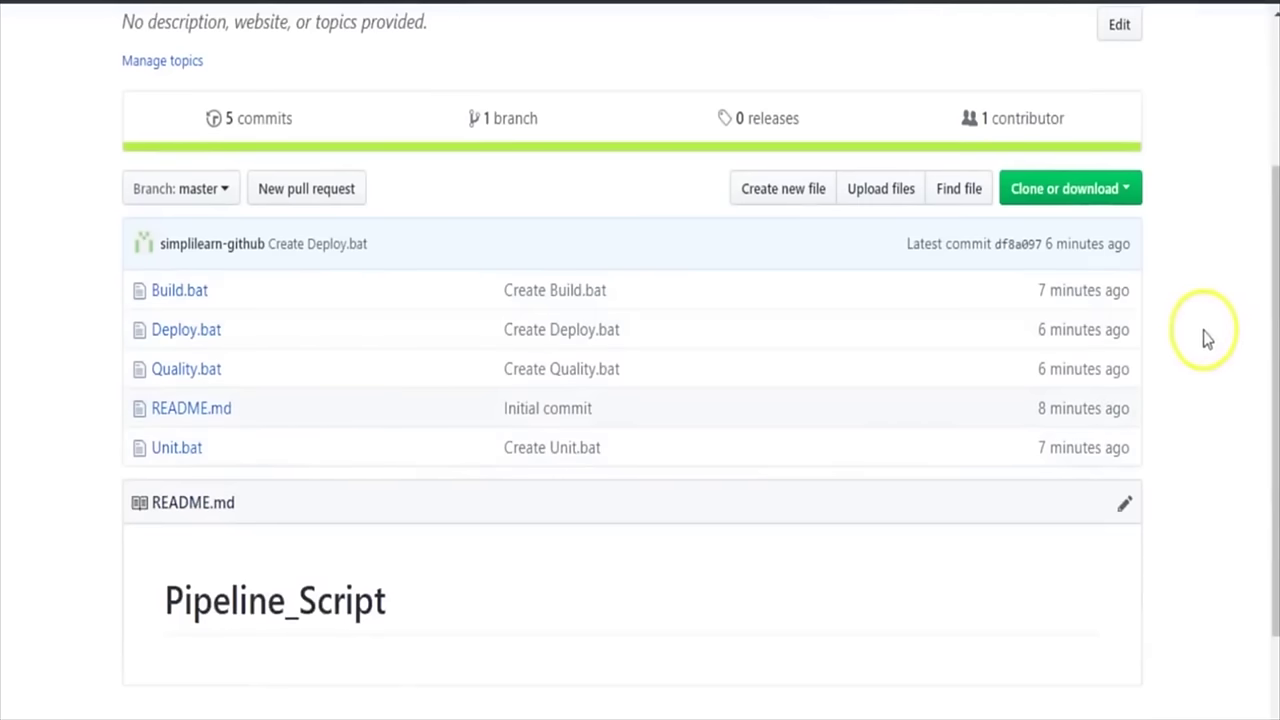
click(192, 299)
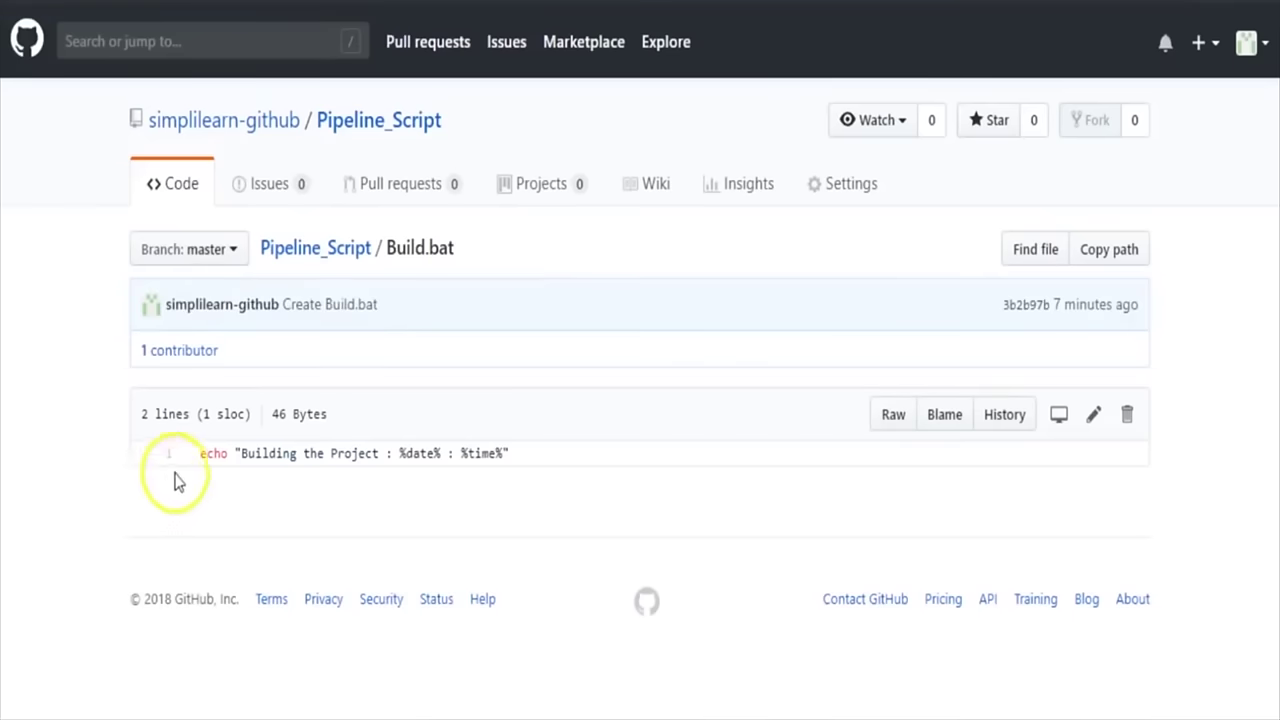
drag(208, 452, 510, 450)
click(322, 250)
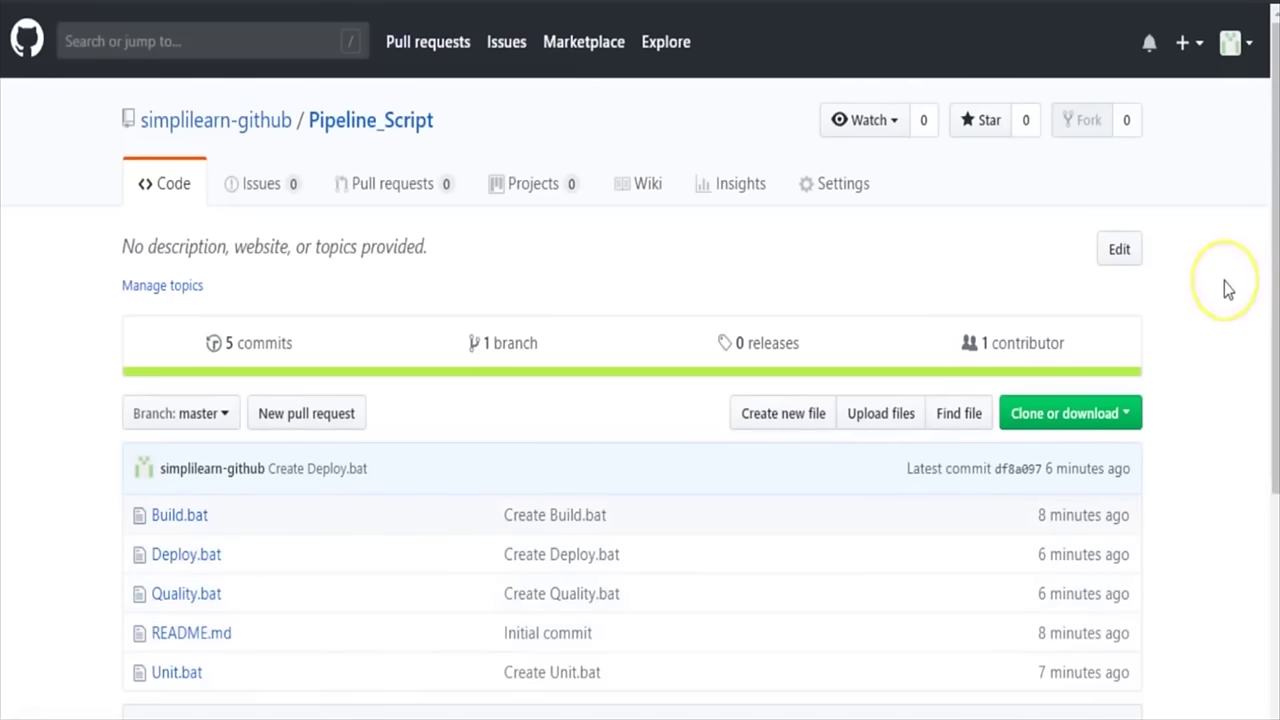
scroll(1224, 285, down, 1)
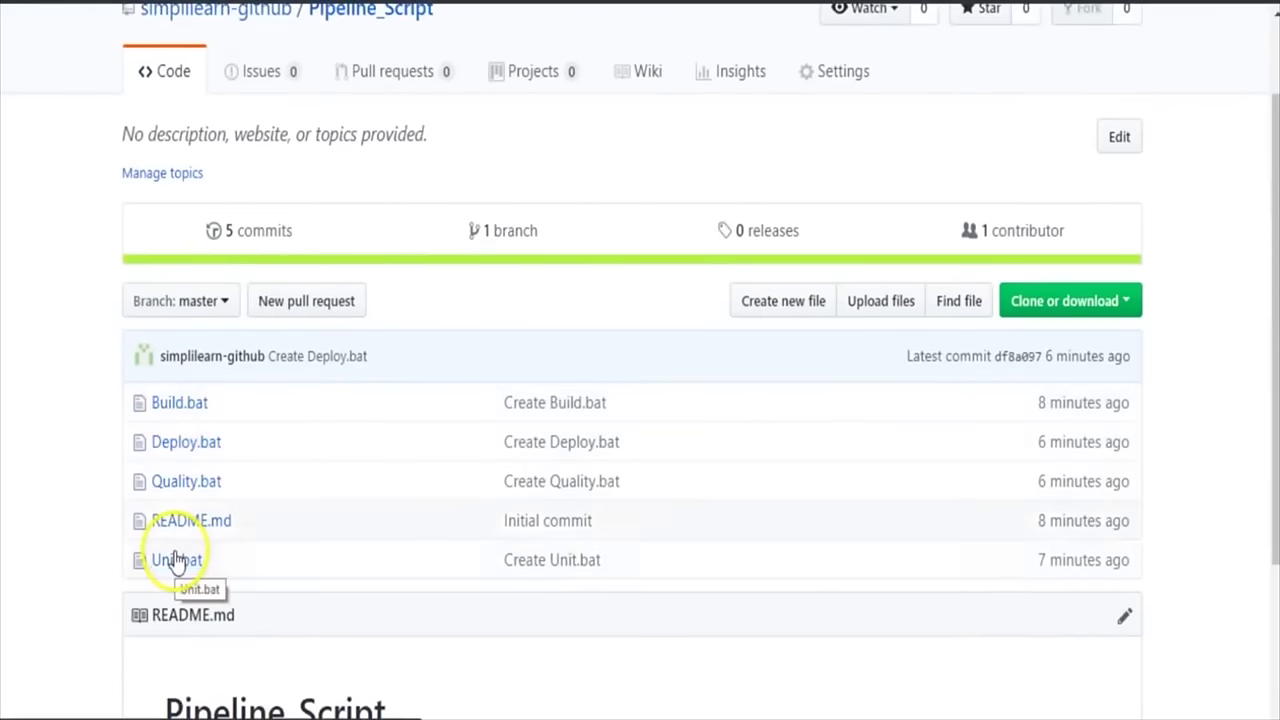
scroll(1220, 200, up, 1)
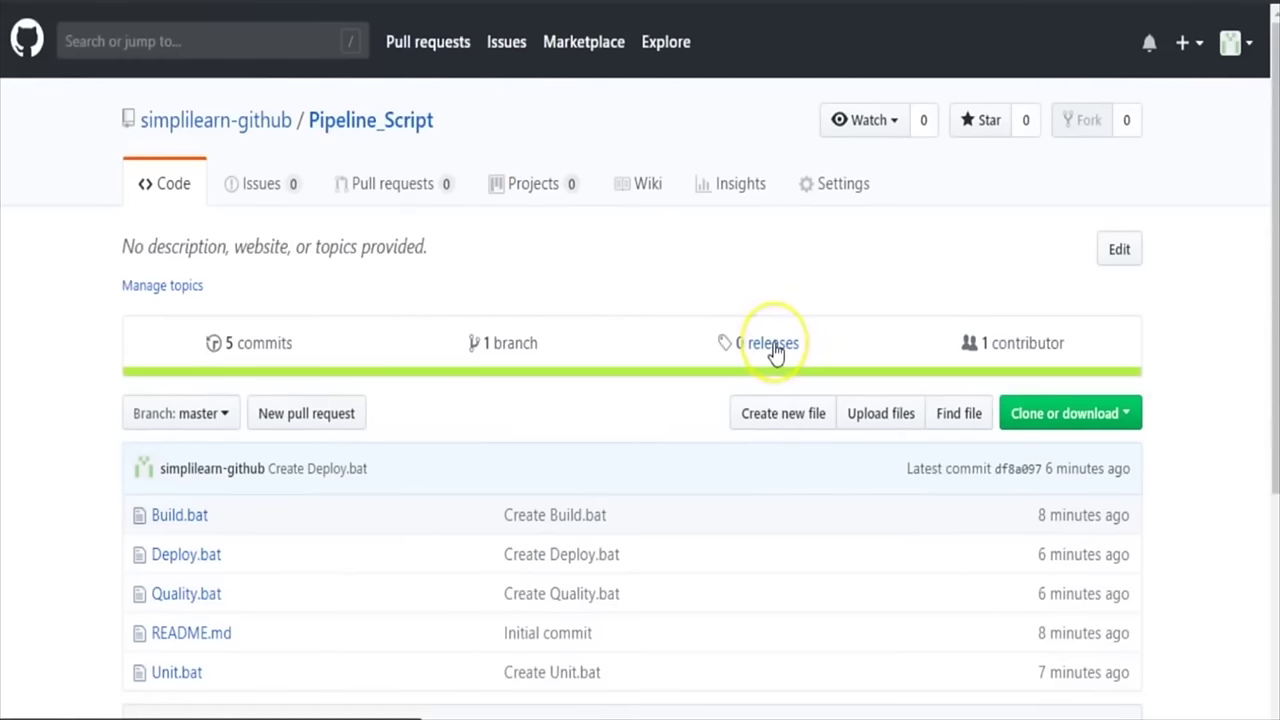
scroll(1176, 357, down, 2)
scroll(1176, 357, up, 1)
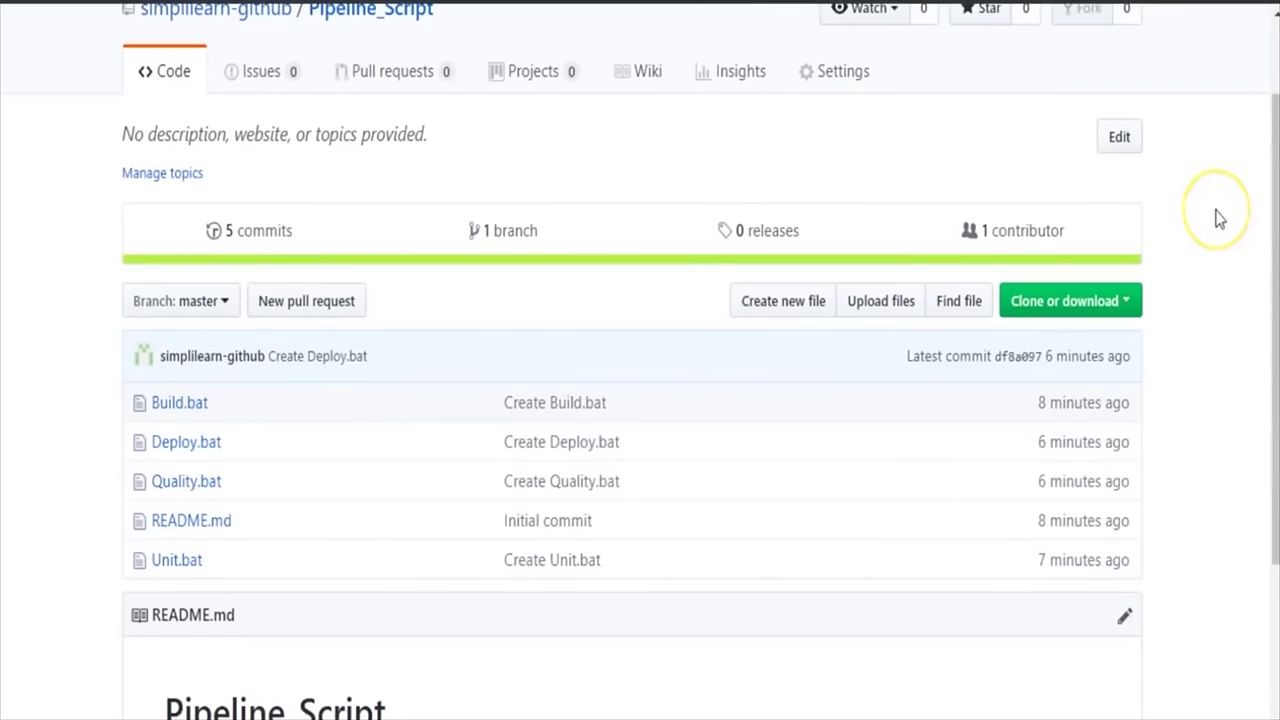
scroll(1218, 218, up, 1)
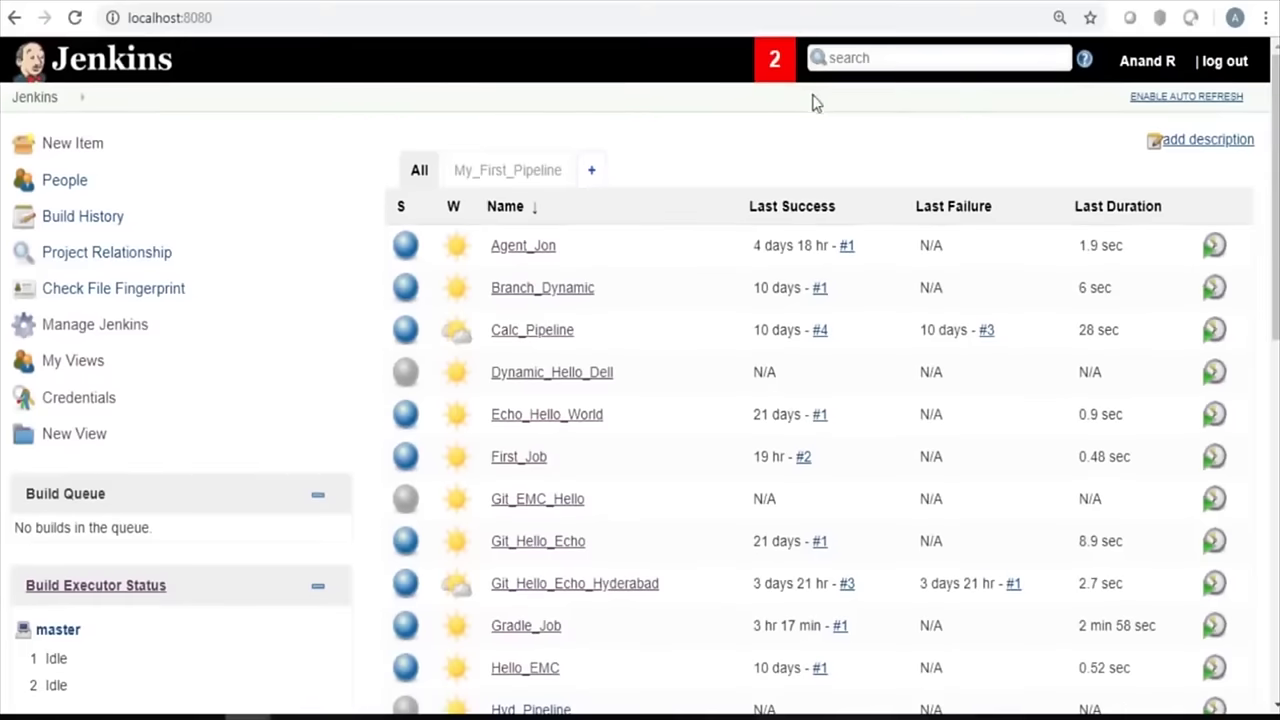
Step: Create a Pipeline job named Scripted_Pipeline_GitHub and scroll to its Pipeline section
click(60, 150)
click(343, 195)
text(Sc)
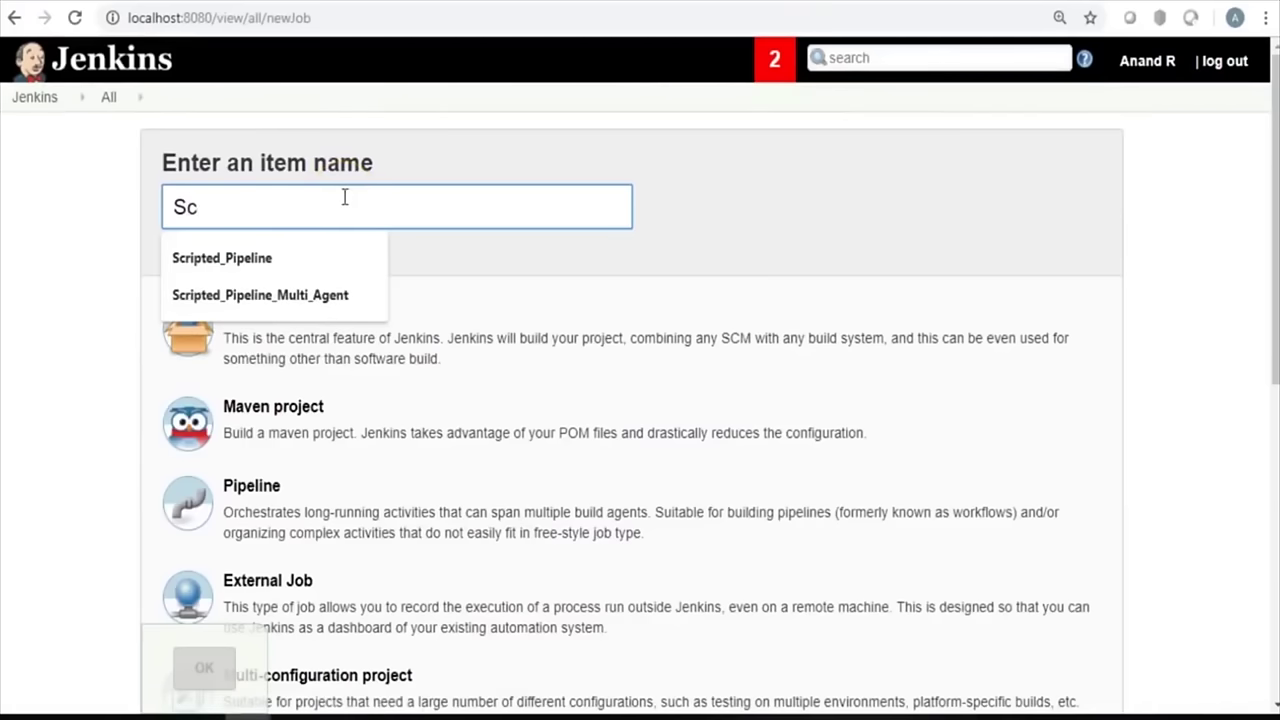
key(Down)
key(Up)
text(rip[)
key(BackSpace)
key(BackSpace)
text(pted_Pip)
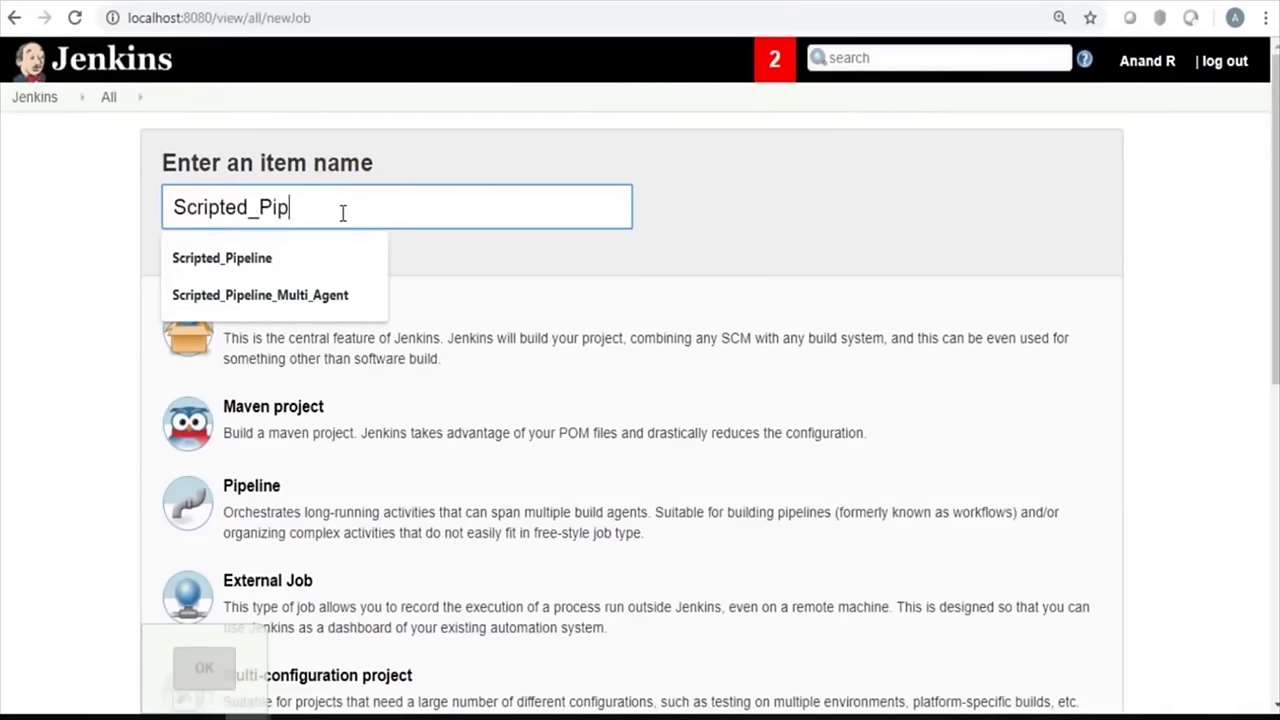
text(eline_GitHub)
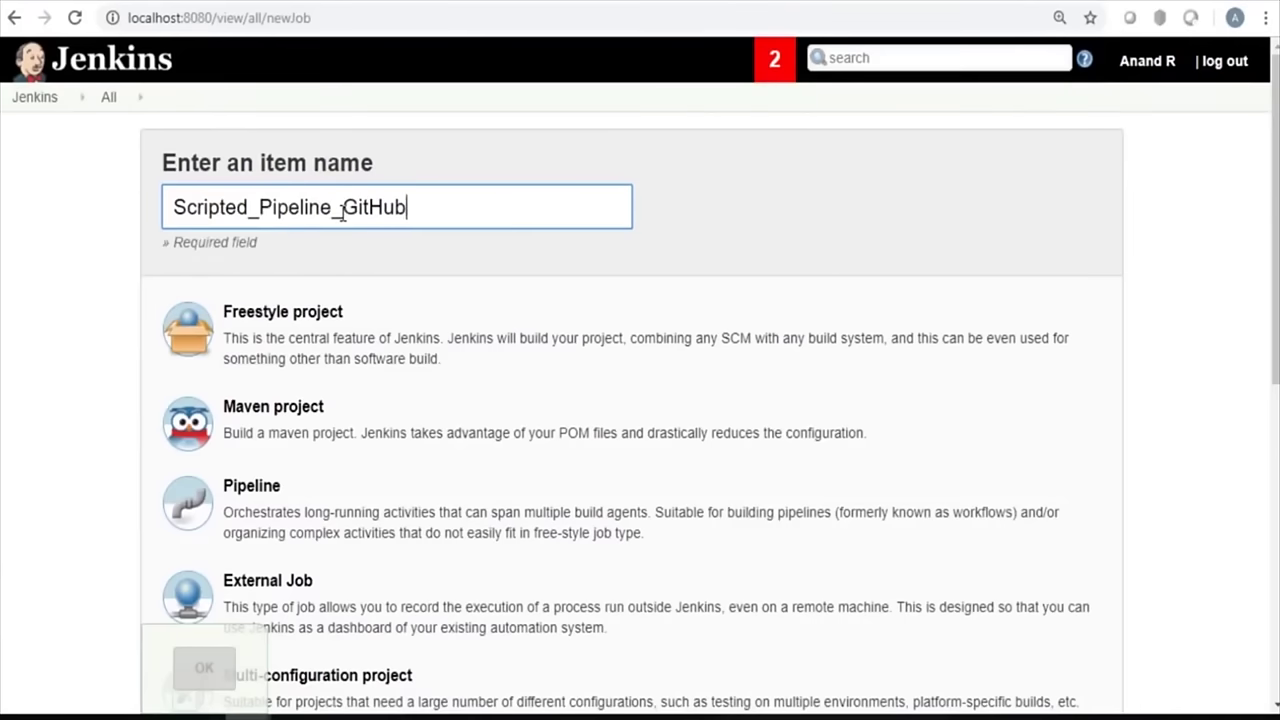
click(294, 492)
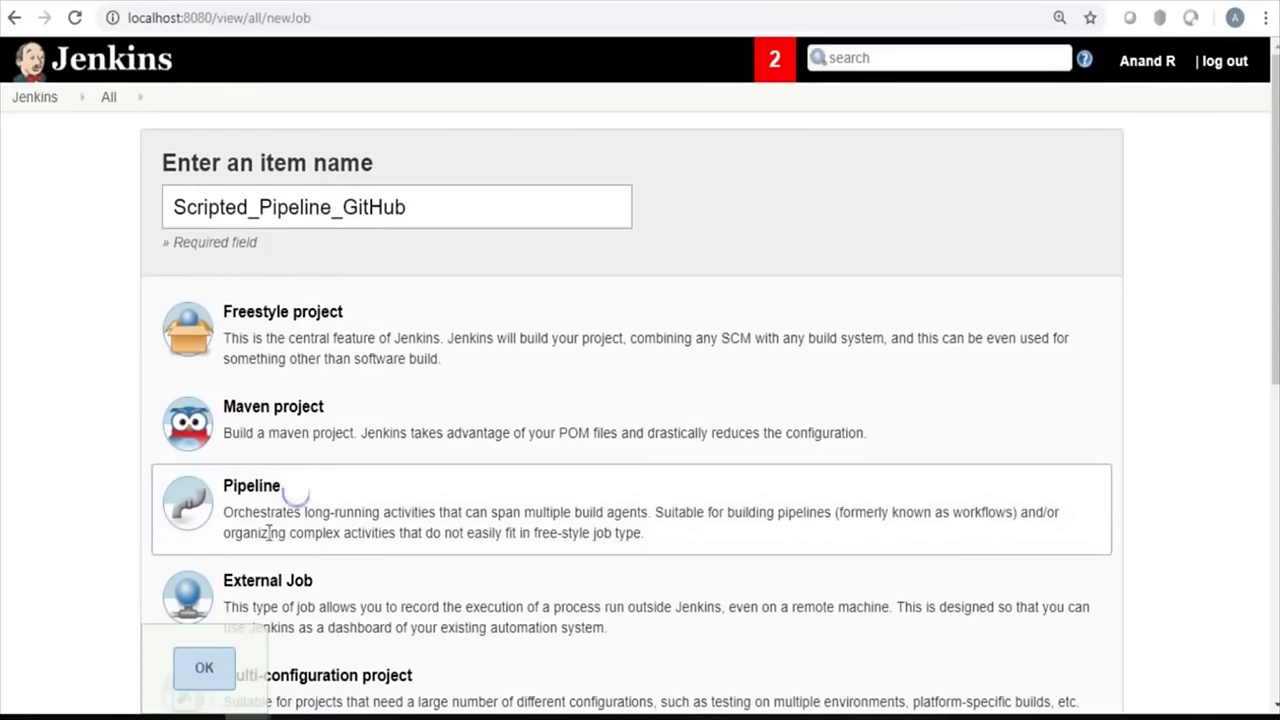
click(201, 670)
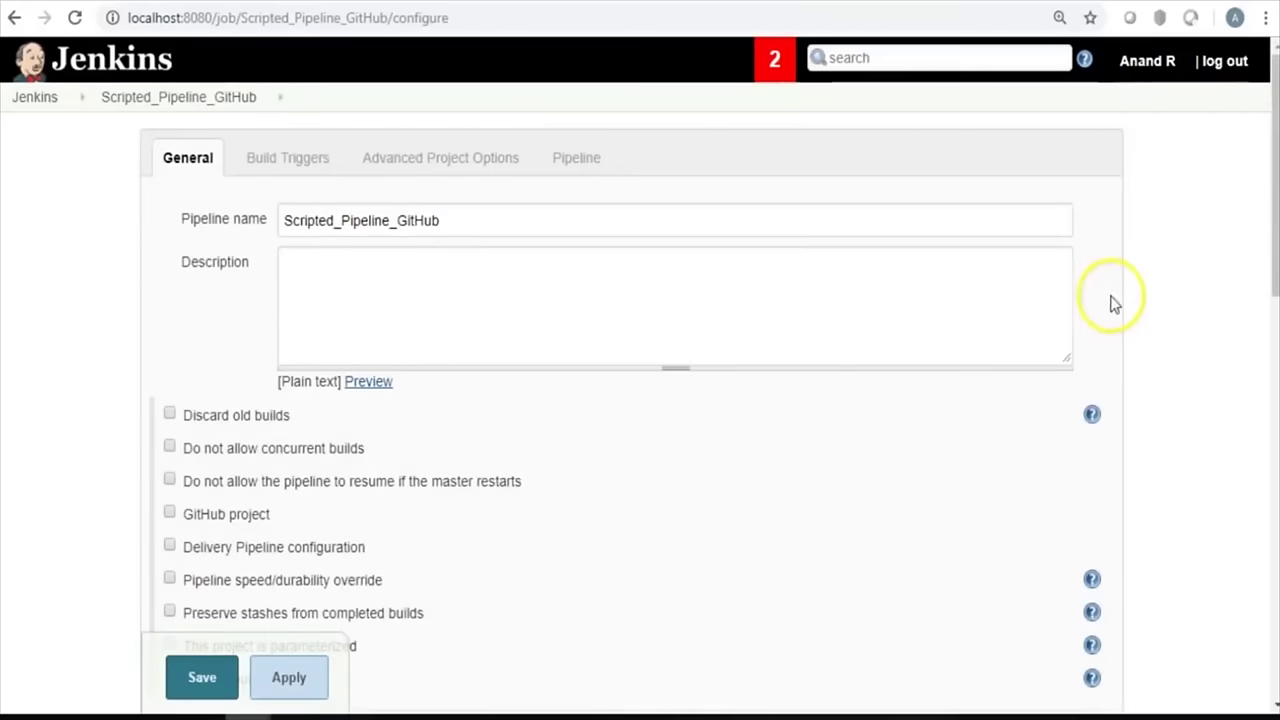
scroll(1117, 304, down, 10)
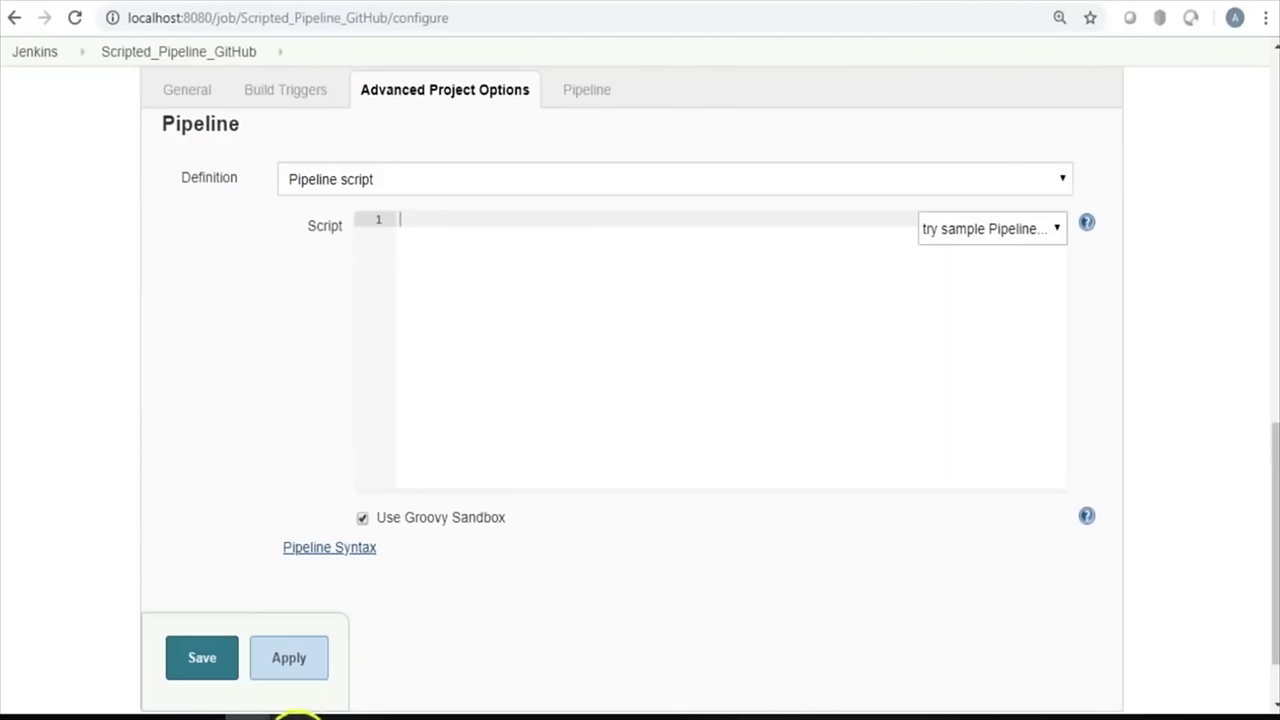
click(295, 716)
scroll(503, 346, down, 6)
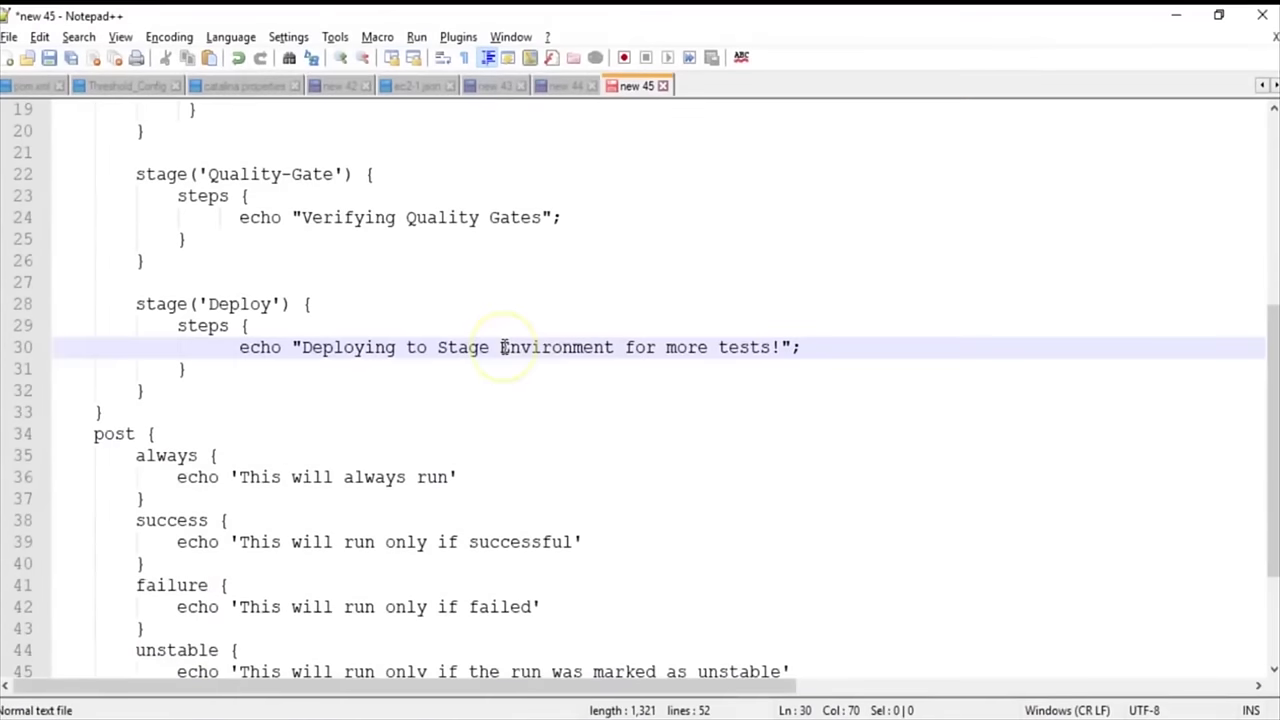
scroll(503, 346, down, 3)
scroll(503, 346, up, 9)
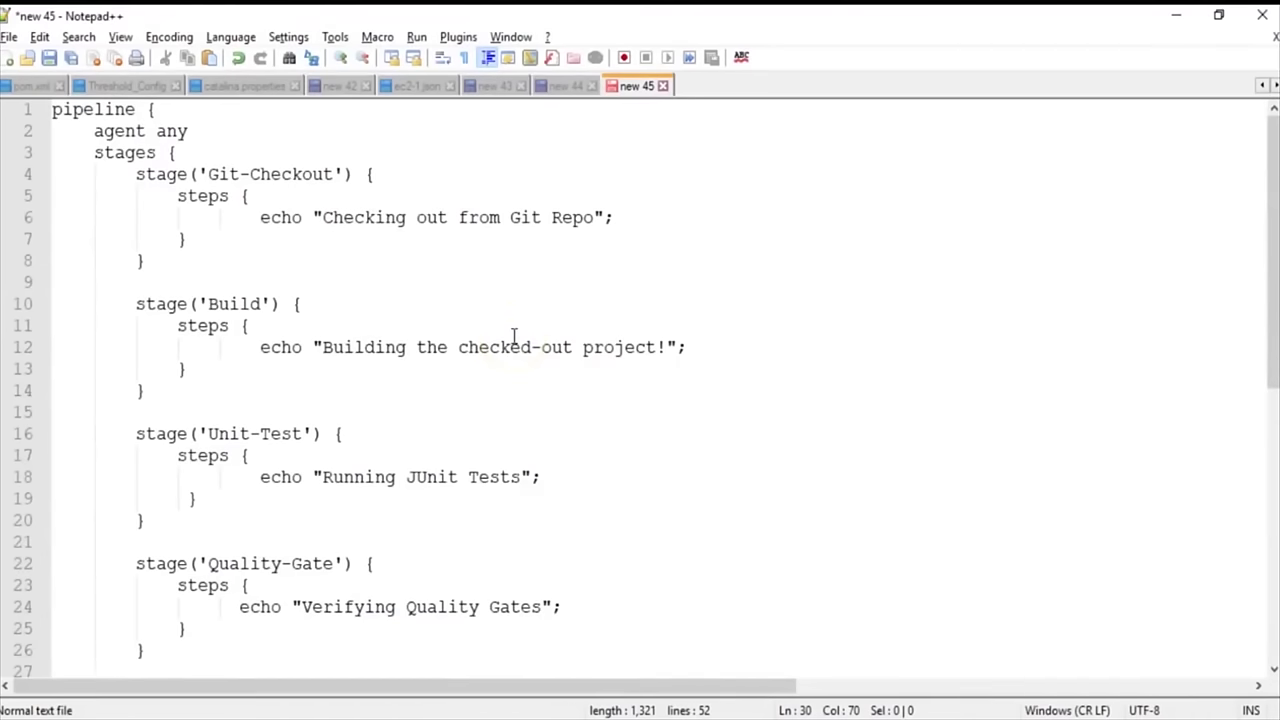
key(ctrl+a)
key(alt+Tab)
click(617, 397)
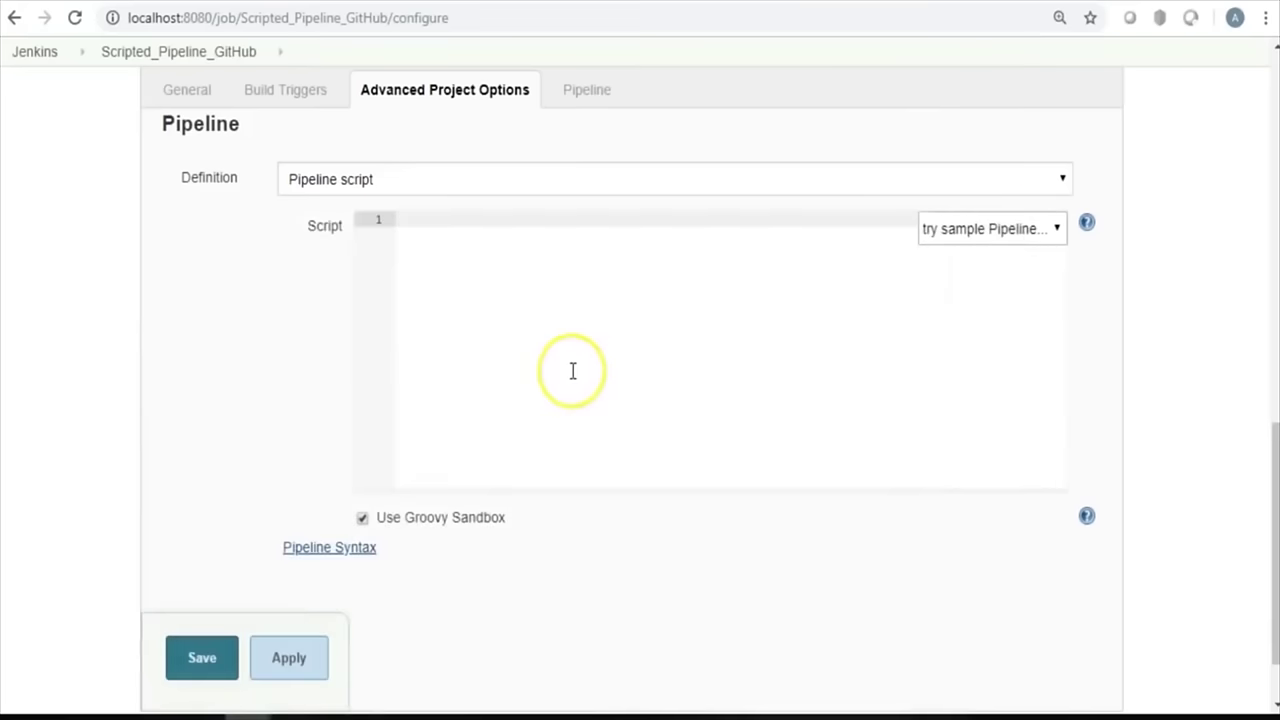
key(ctrl+v)
scroll(1026, 449, up, 10)
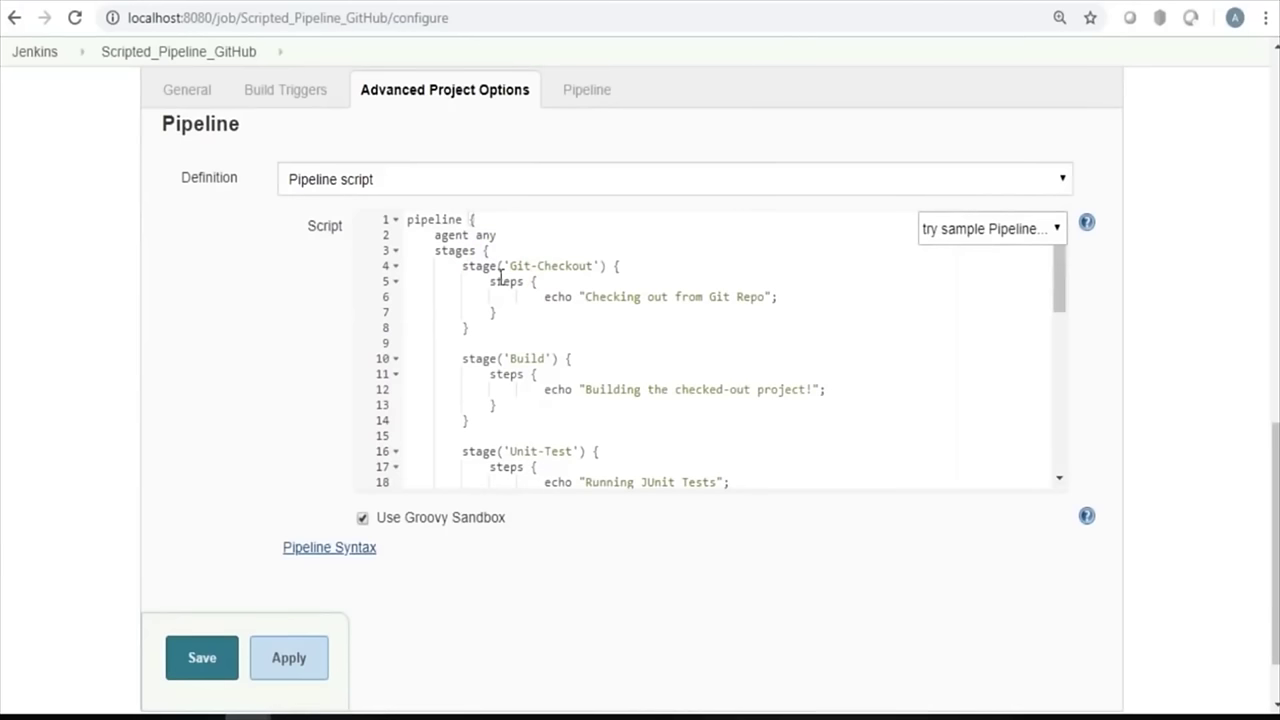
click(573, 390)
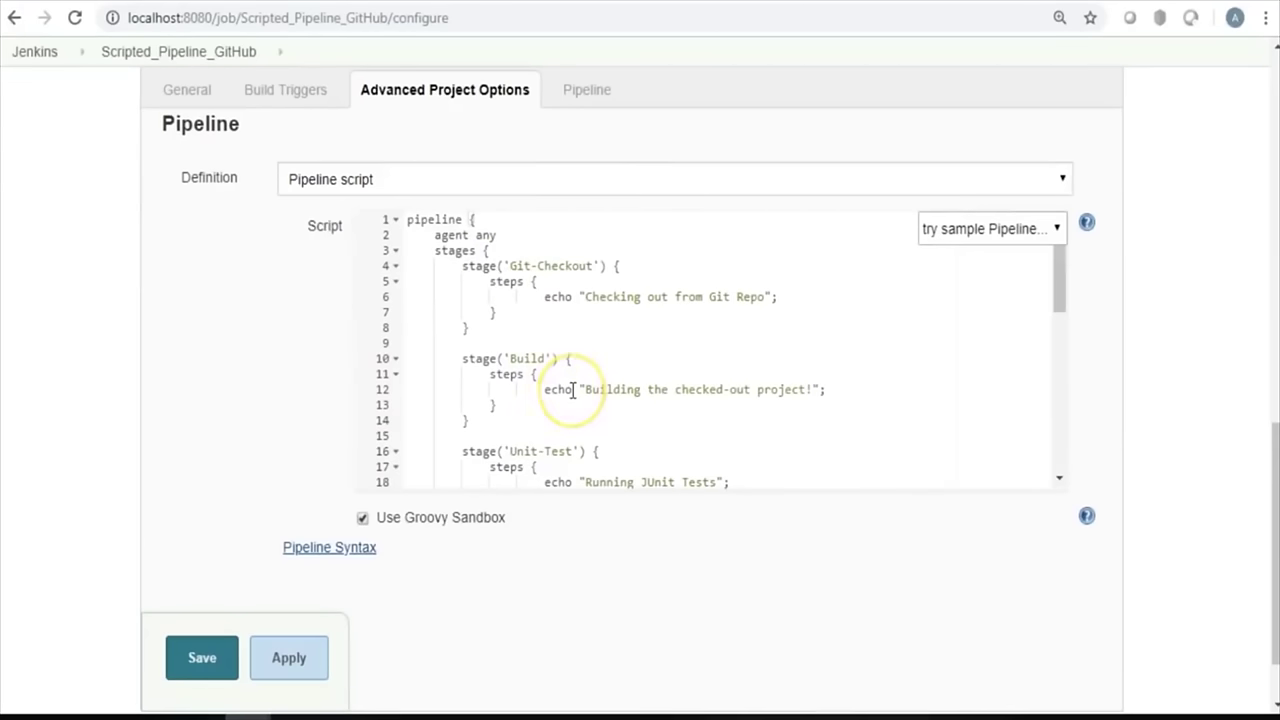
click(510, 263)
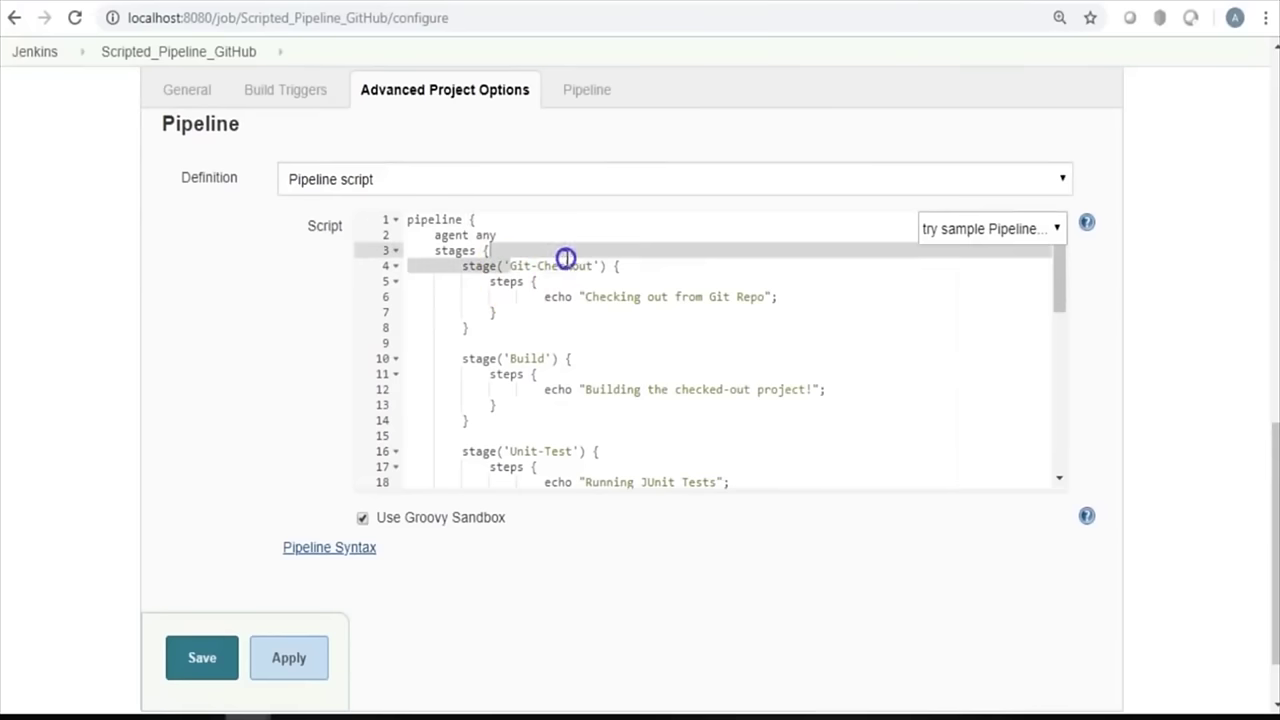
double_click(527, 359)
scroll(610, 385, down, 3)
double_click(558, 315)
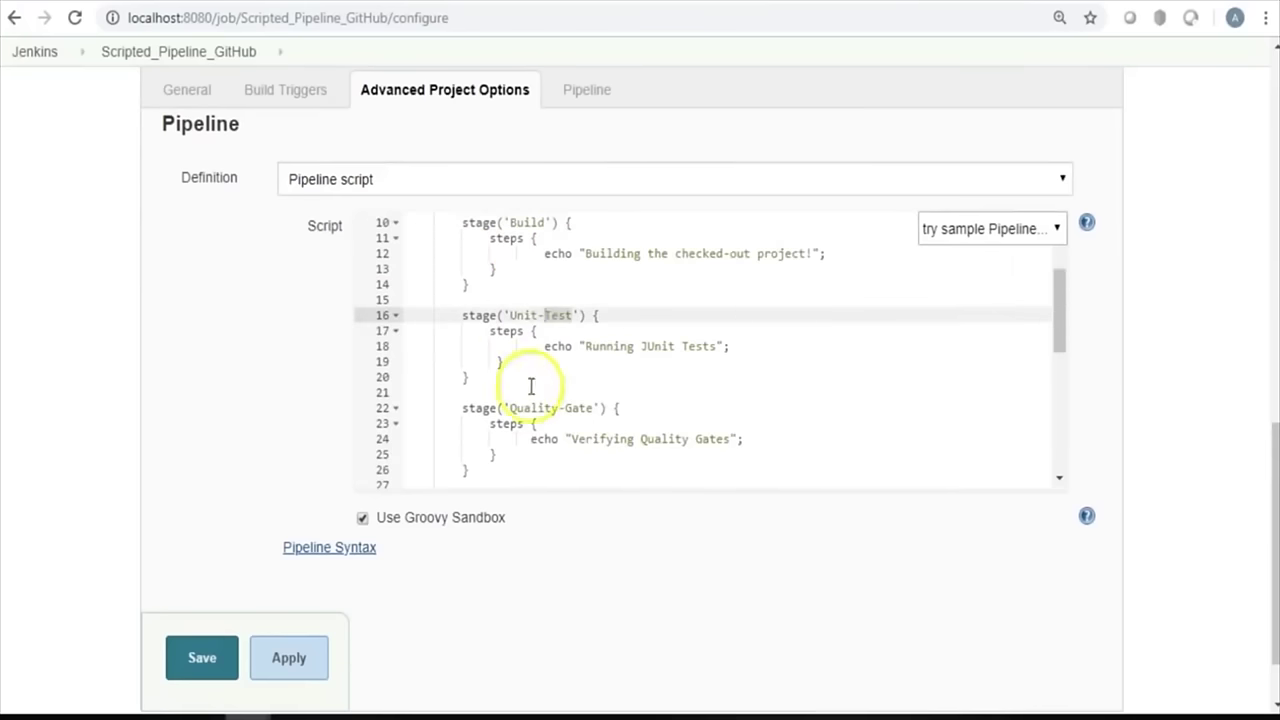
double_click(531, 408)
scroll(651, 408, down, 3)
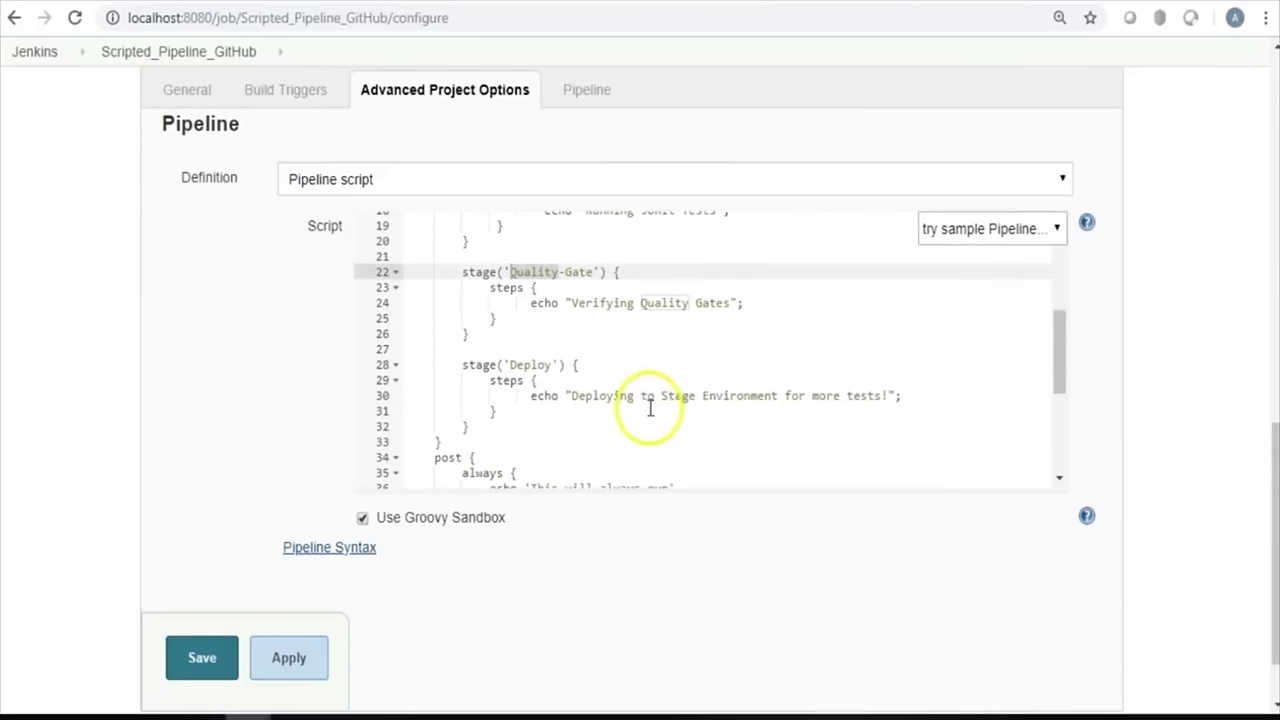
double_click(514, 363)
scroll(763, 380, up, 5)
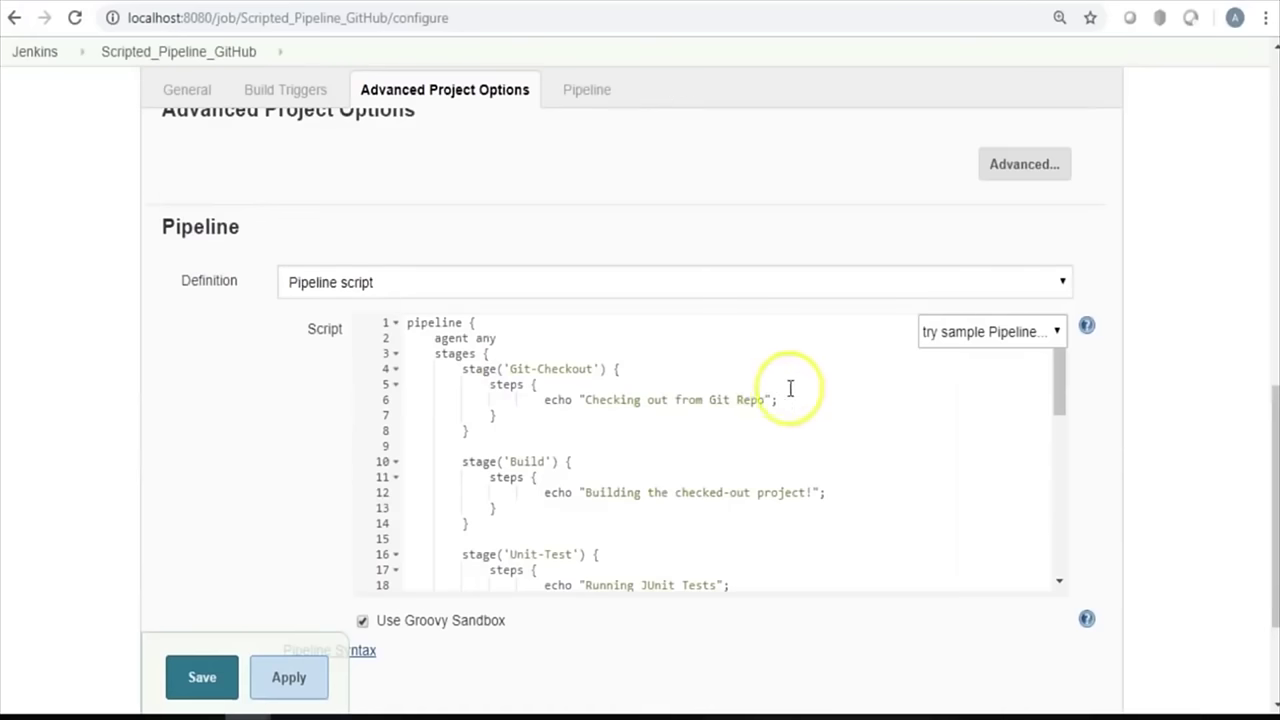
click(800, 399)
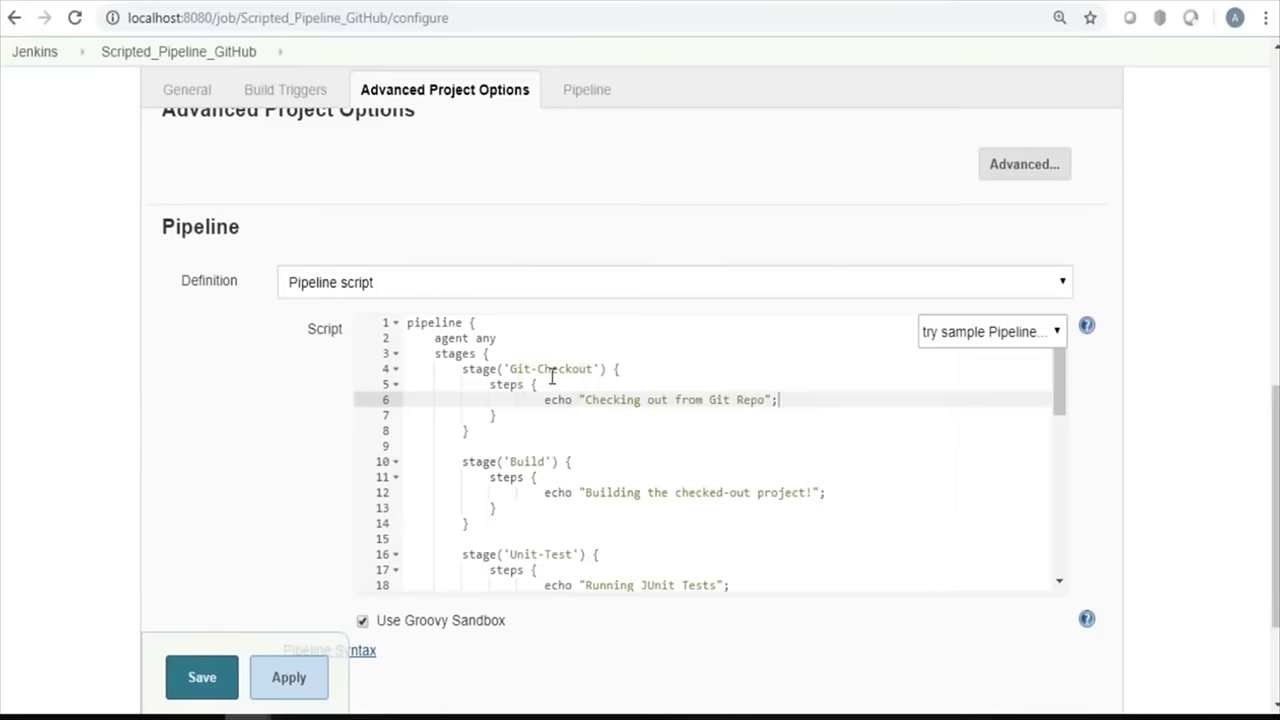
scroll(1150, 330, down, 3)
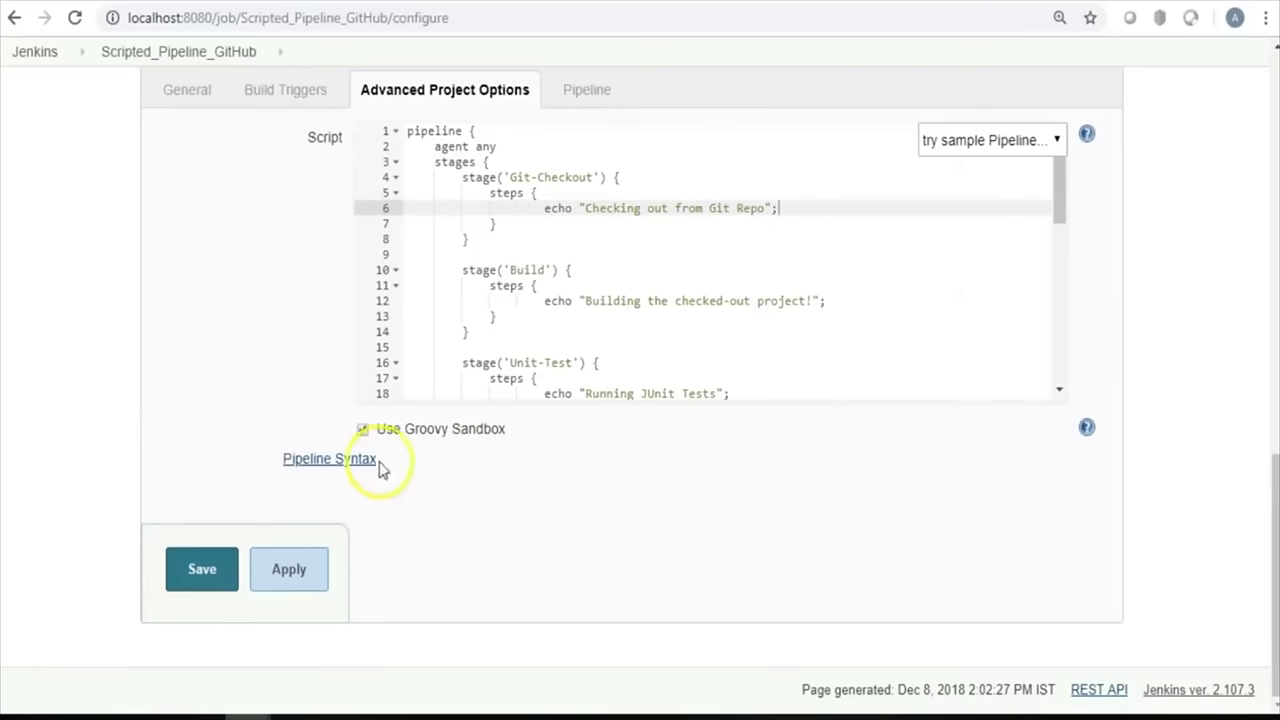
Step: Open Pipeline Syntax in a new tab and choose git: Git as the sample step
right_click(327, 460)
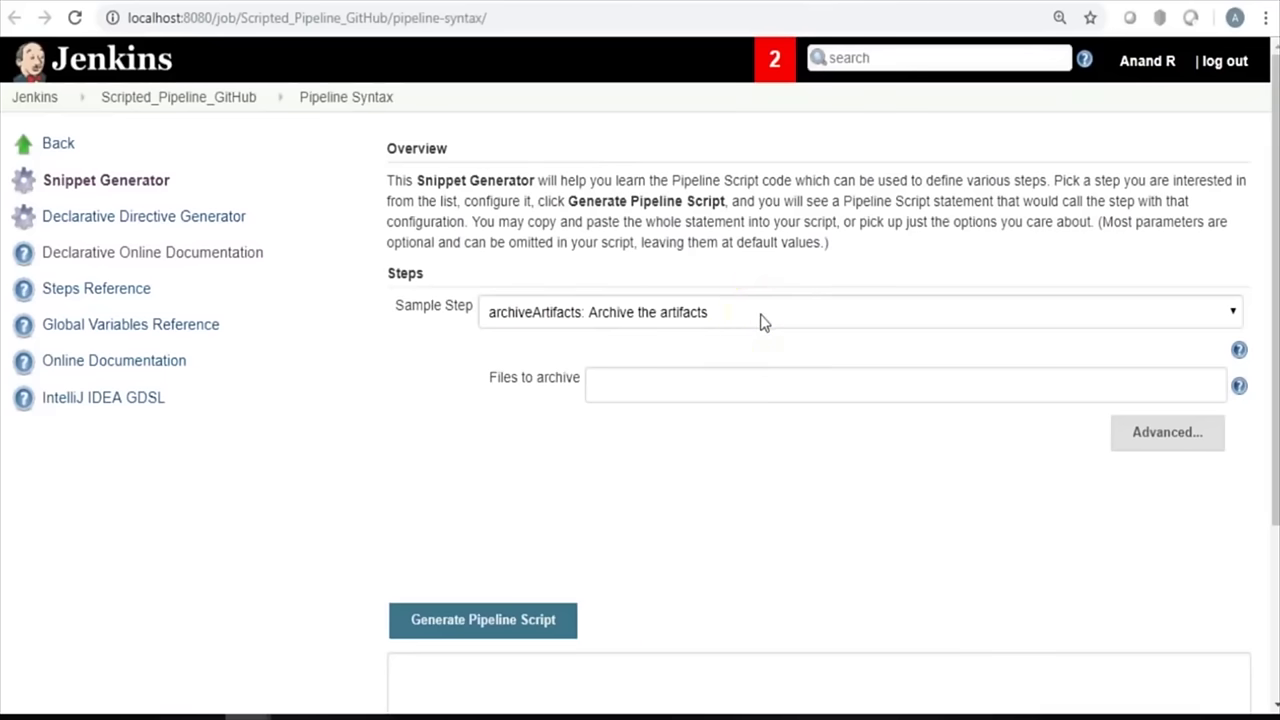
click(760, 316)
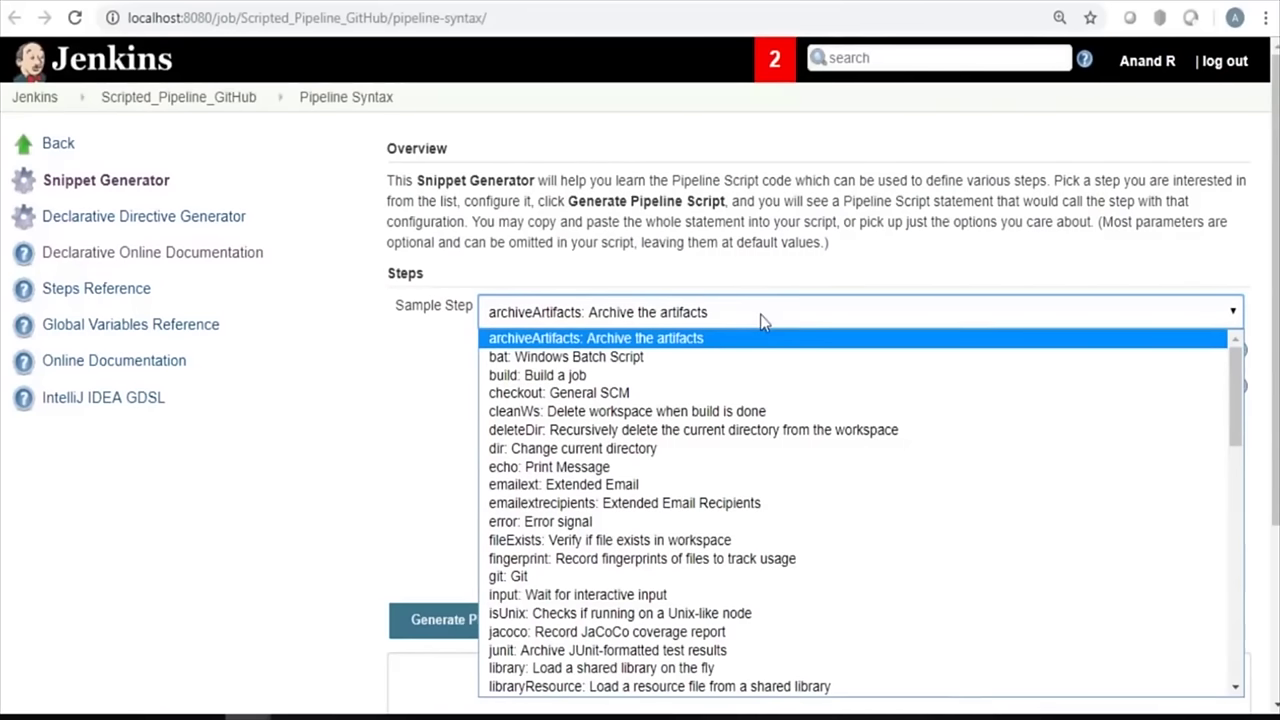
key(g)
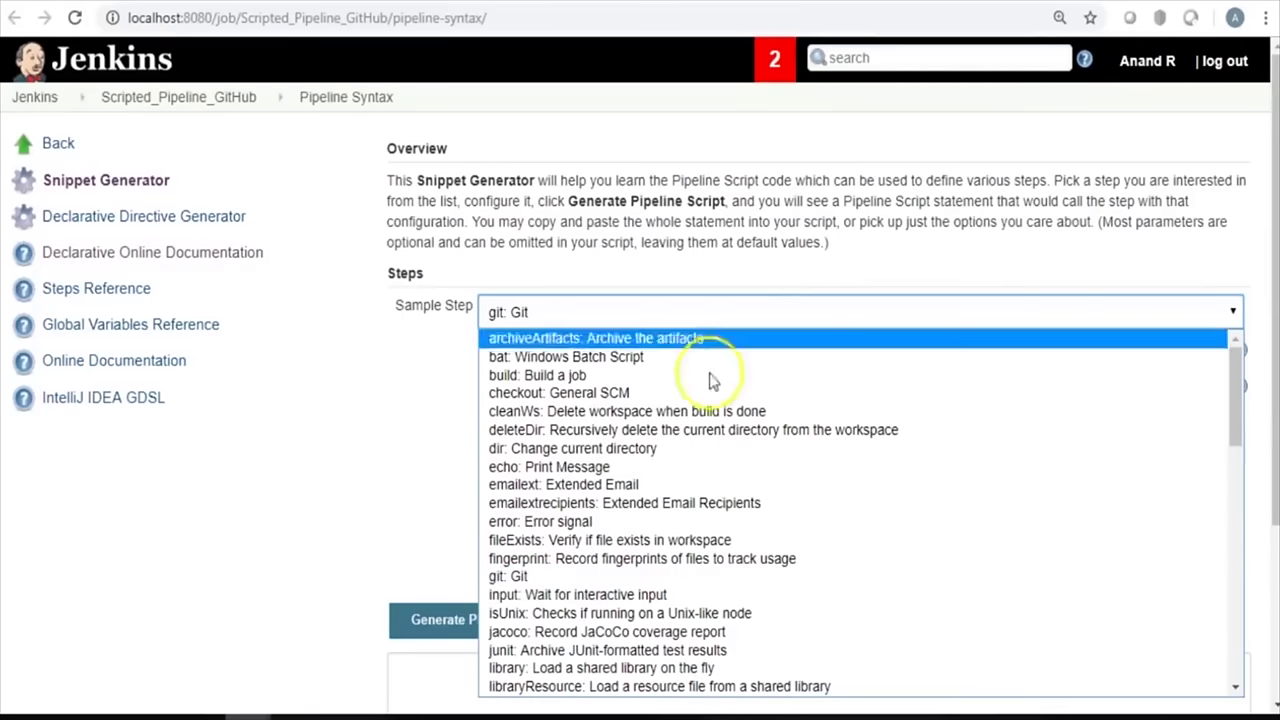
click(552, 577)
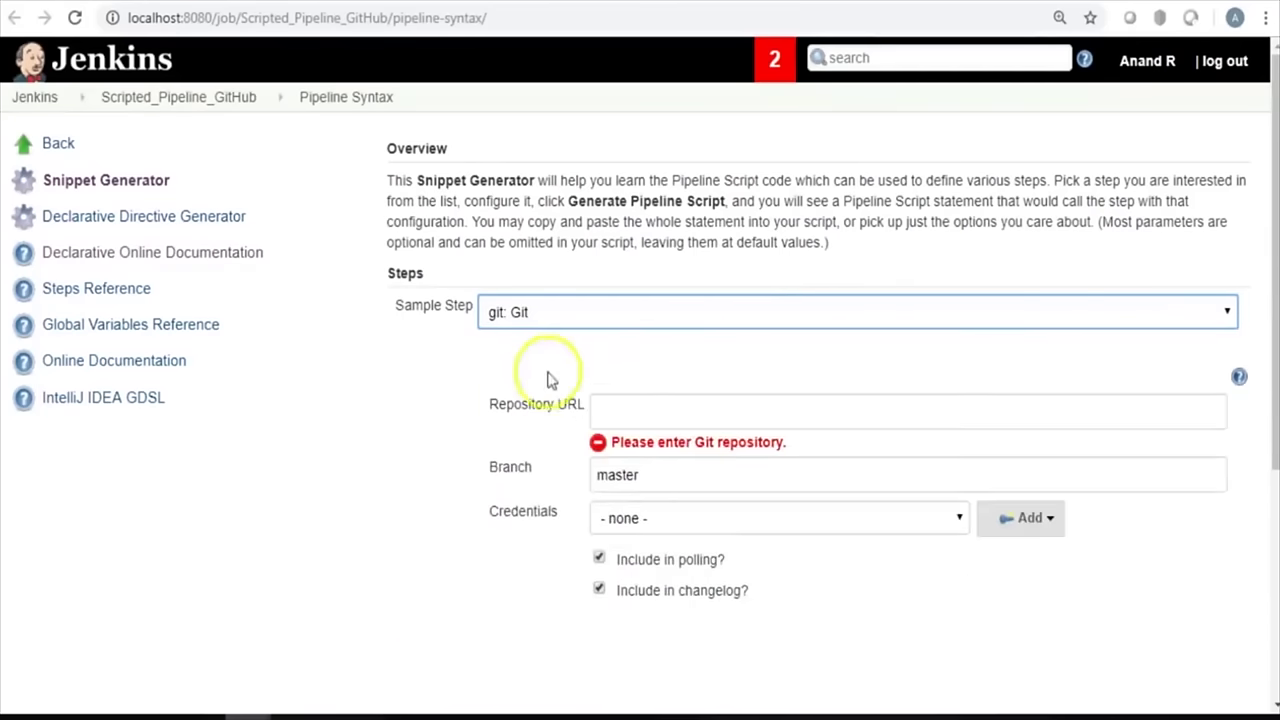
click(618, 406)
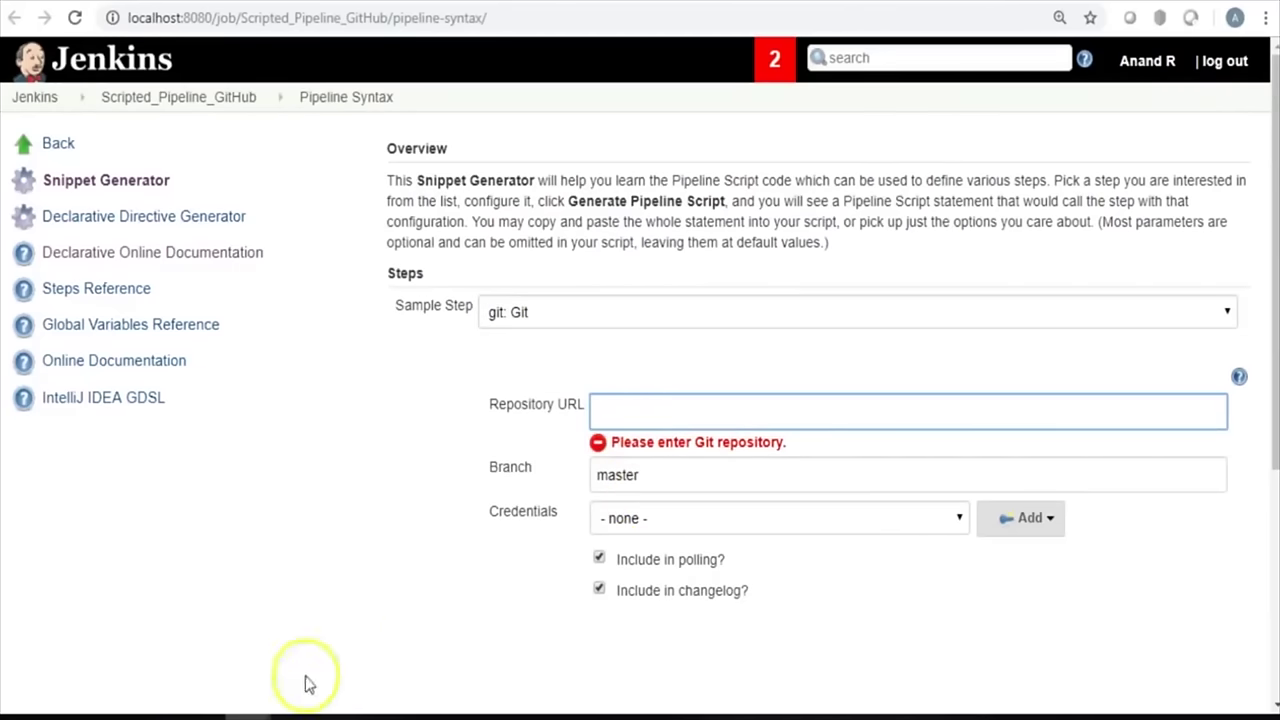
Step: Copy the Pipeline_Script clone URL from GitHub and paste it as the Repository URL
mouse_move(259, 714)
click(347, 628)
click(1080, 409)
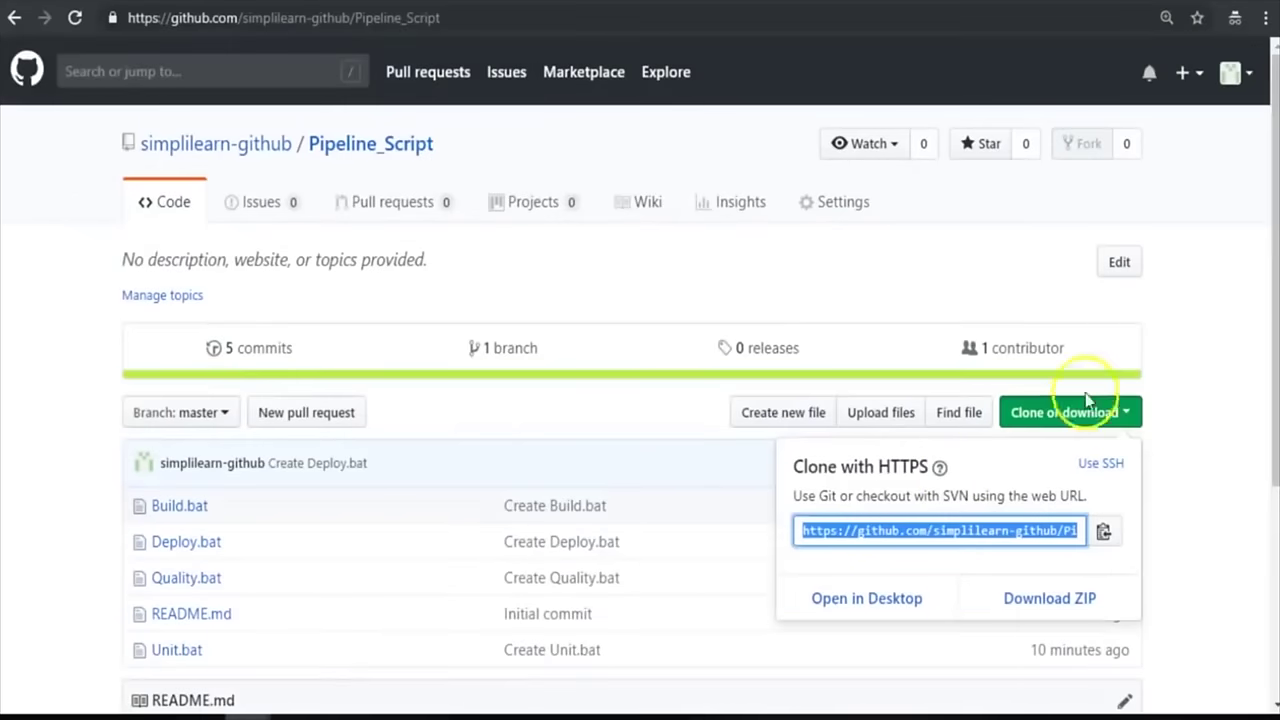
click(1124, 406)
click(943, 536)
triple_click(940, 537)
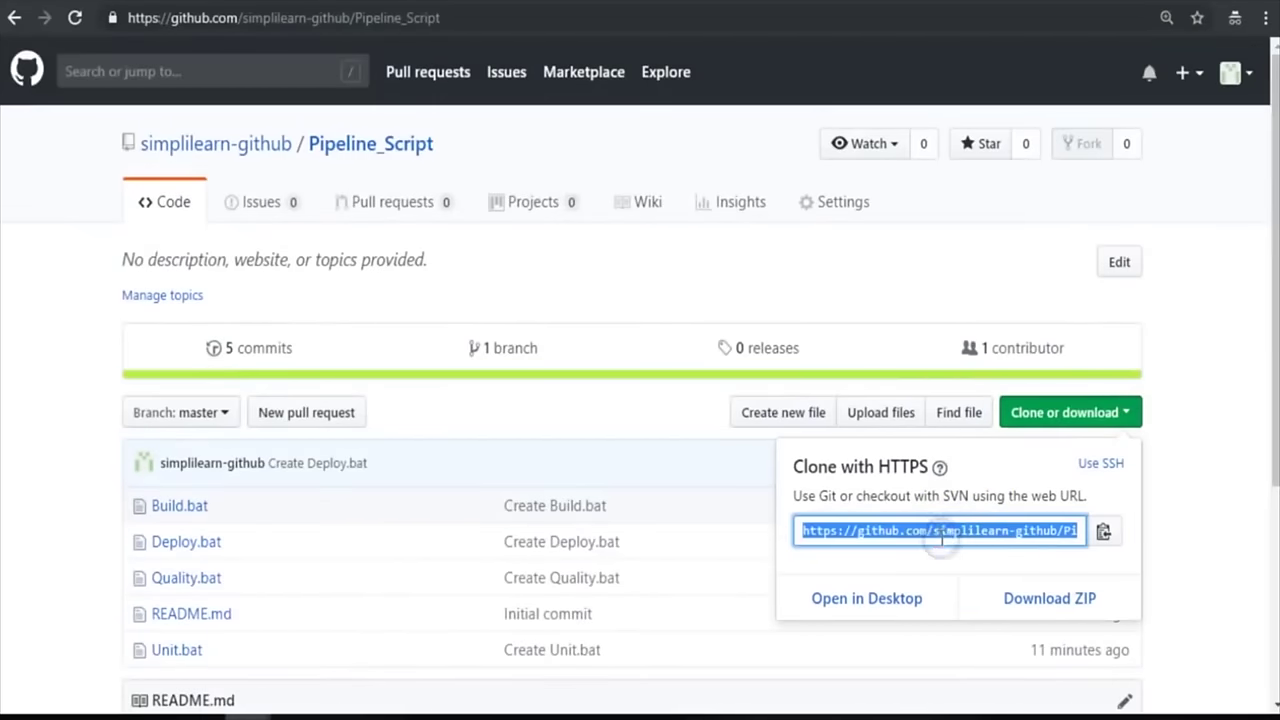
key(alt+Tab)
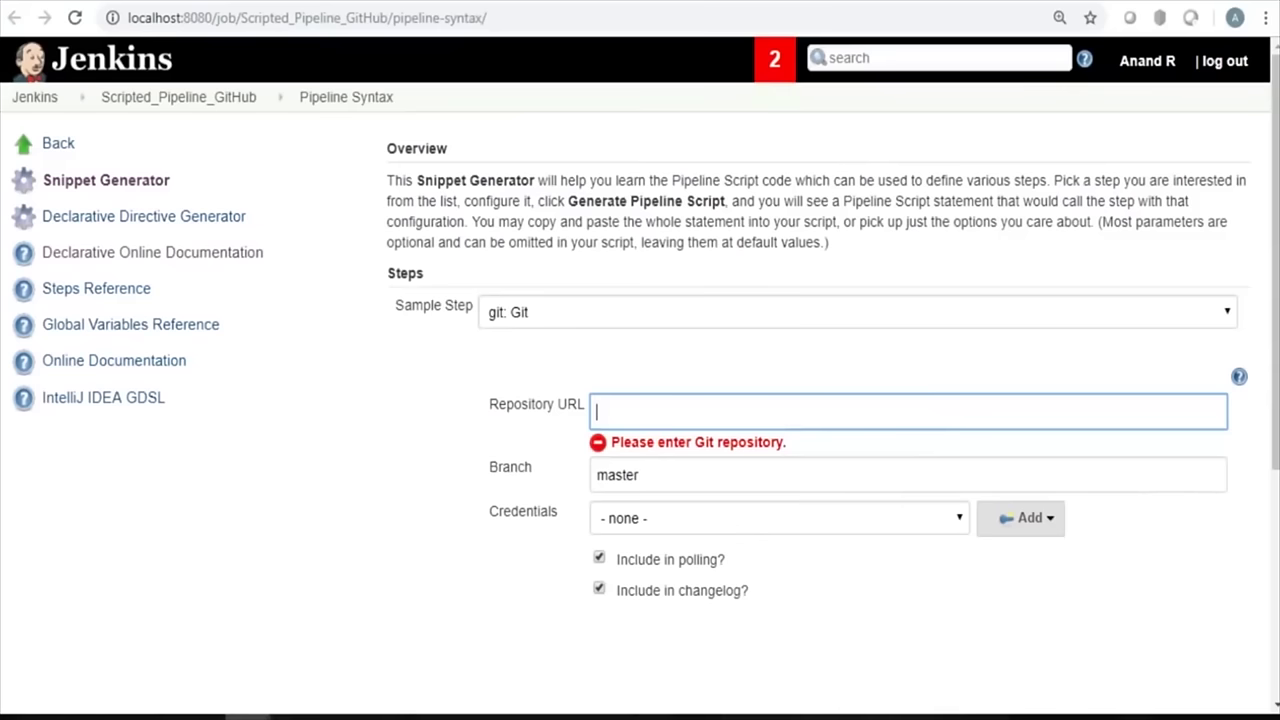
text(https://github.com/simplilearn-github/Pipeline_Script.git)
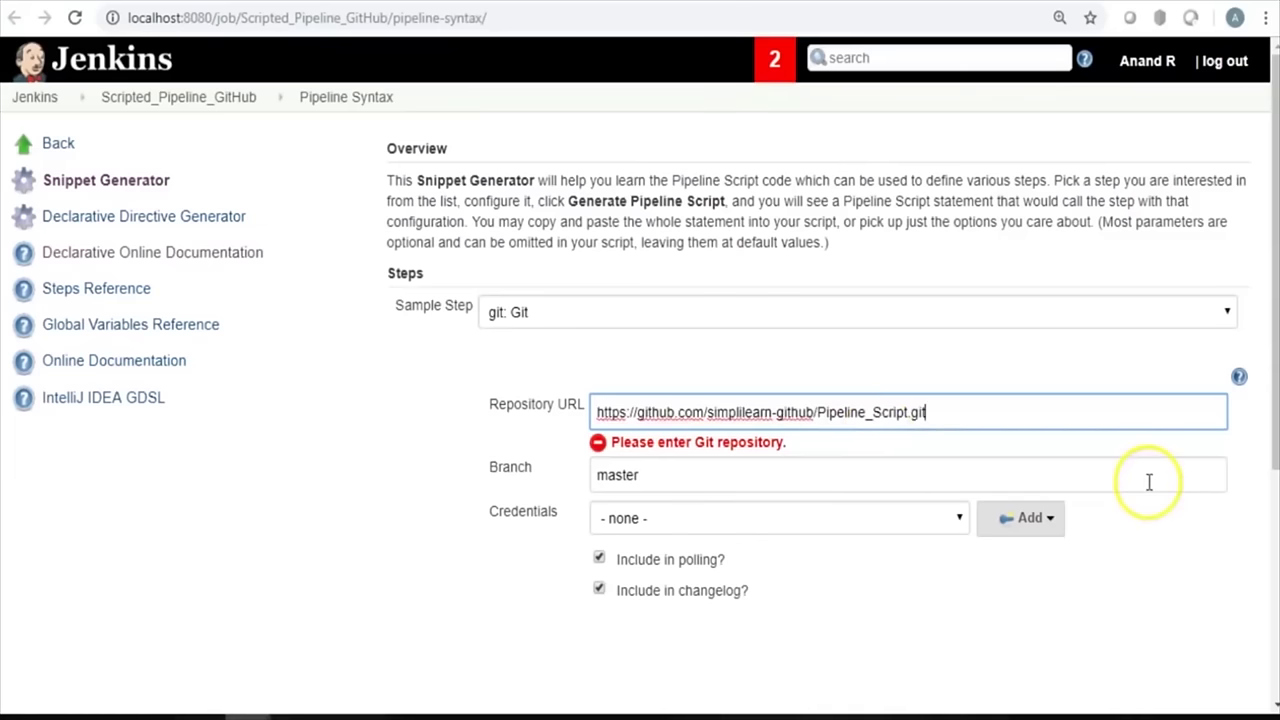
key(Tab)
Step: Review the credentials options and leave Credentials set to none
scroll(1223, 371, down, 2)
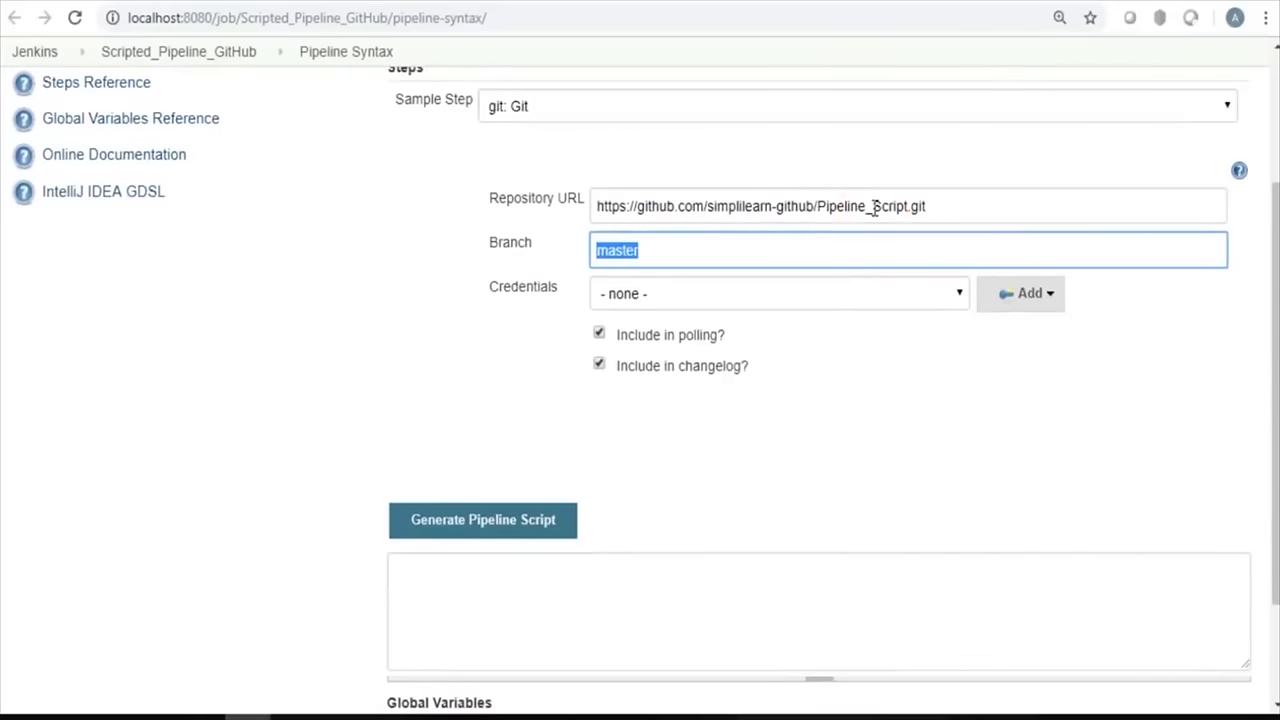
click(955, 294)
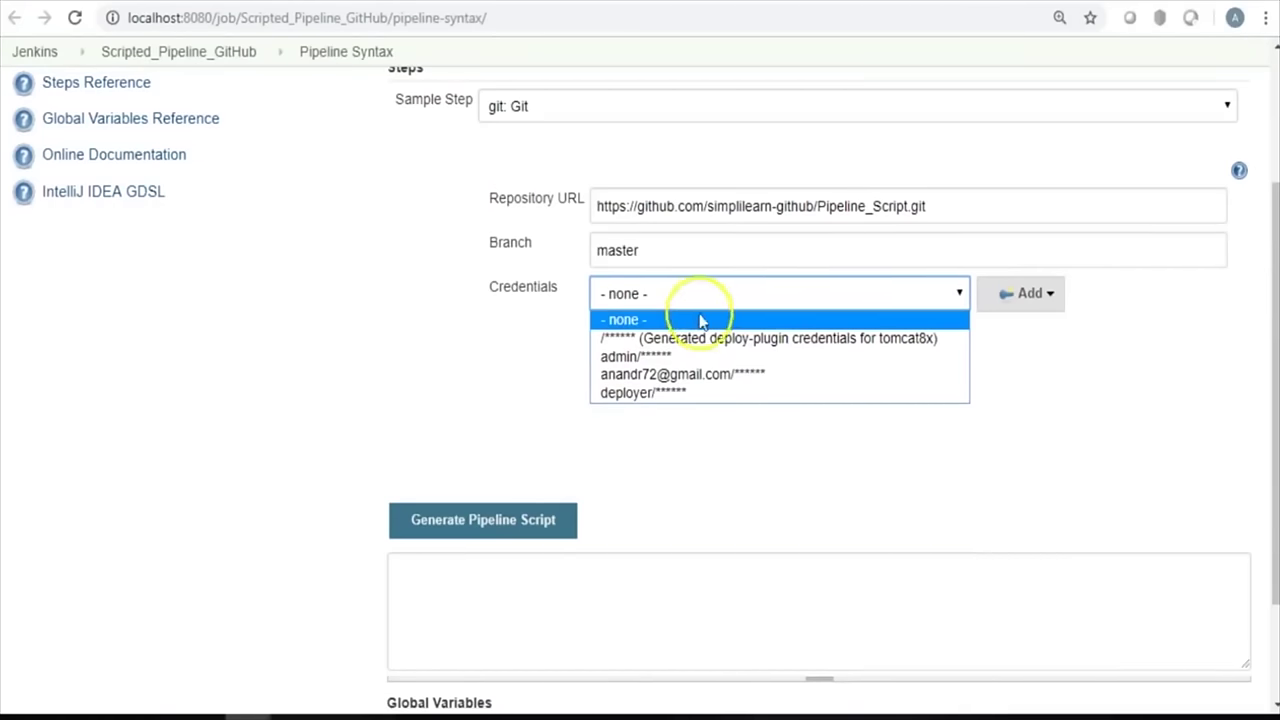
click(1048, 294)
click(1044, 332)
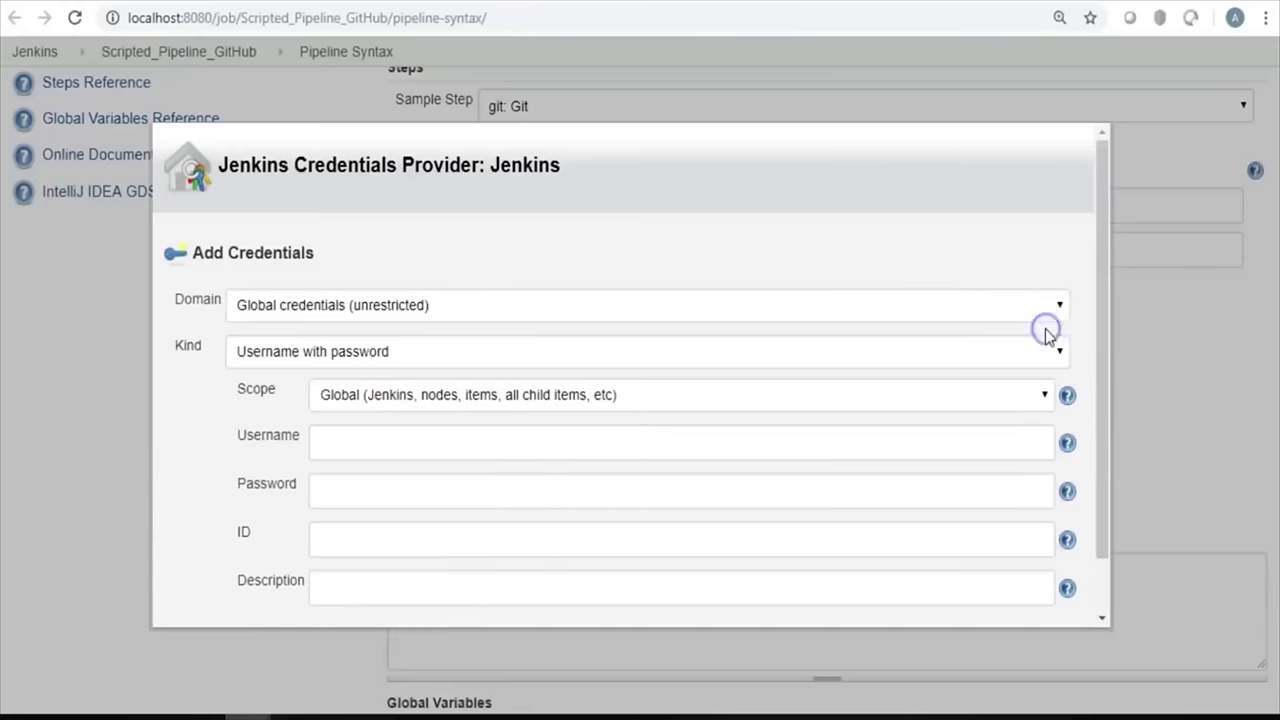
scroll(377, 449, down, 1)
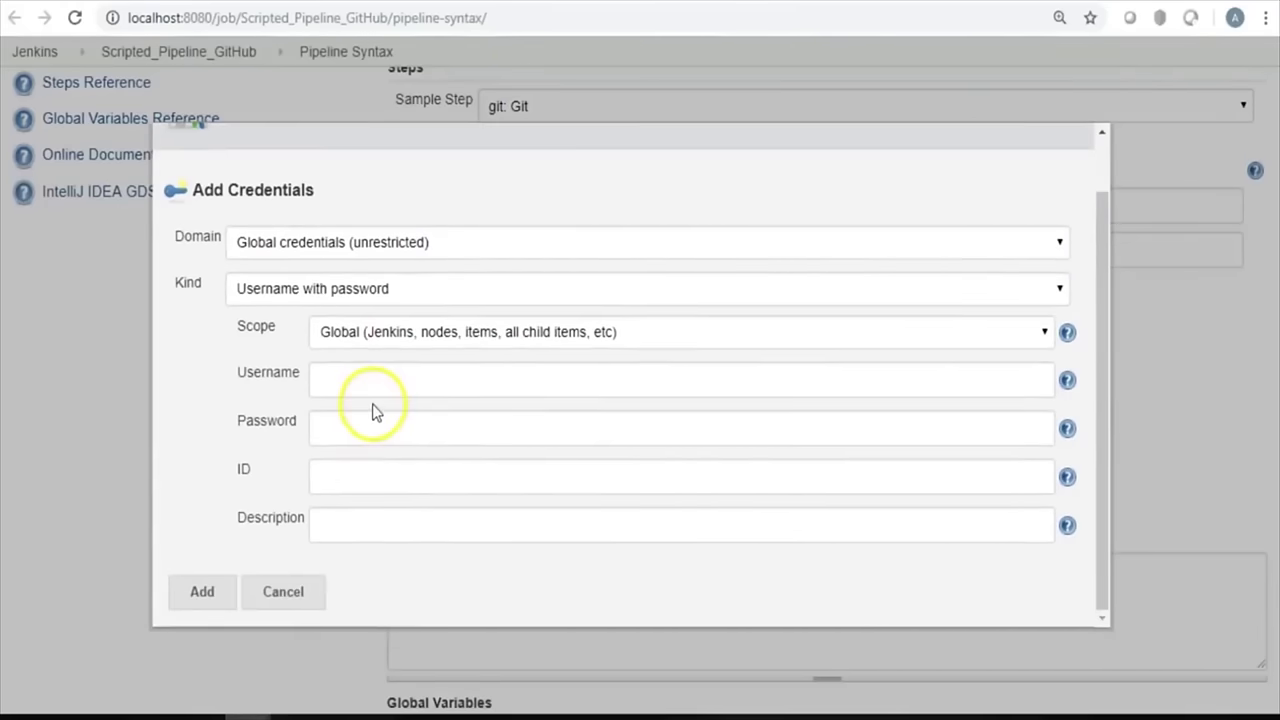
click(288, 592)
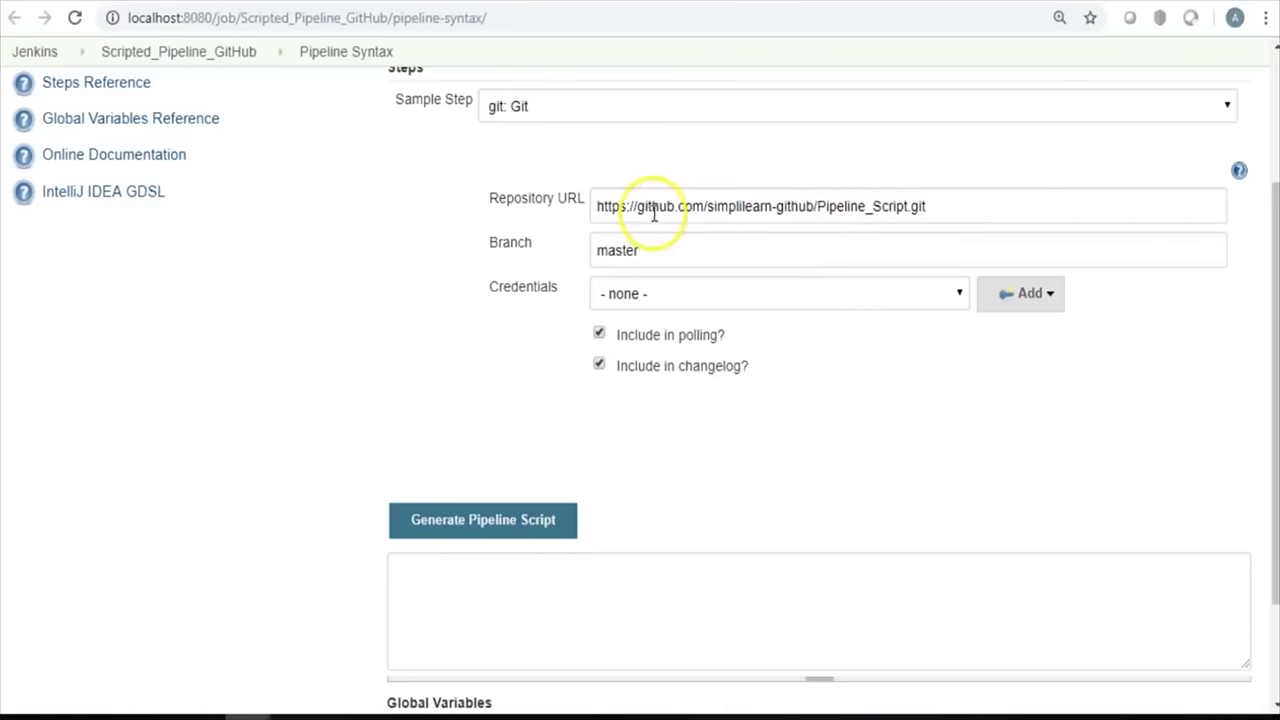
Step: Generate the git step and paste it after the echo on line 6 in Git-Checkout
click(531, 524)
click(754, 573)
drag(754, 573, 366, 583)
key(ctrl+c)
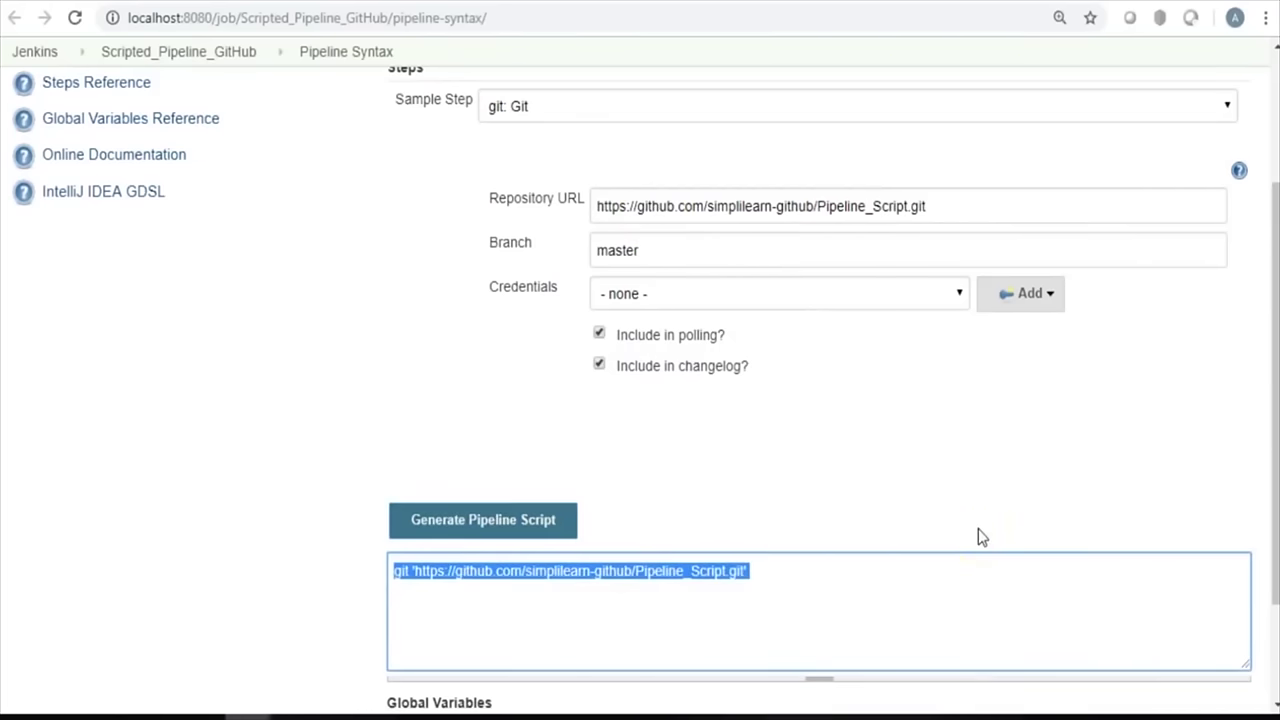
click(778, 5)
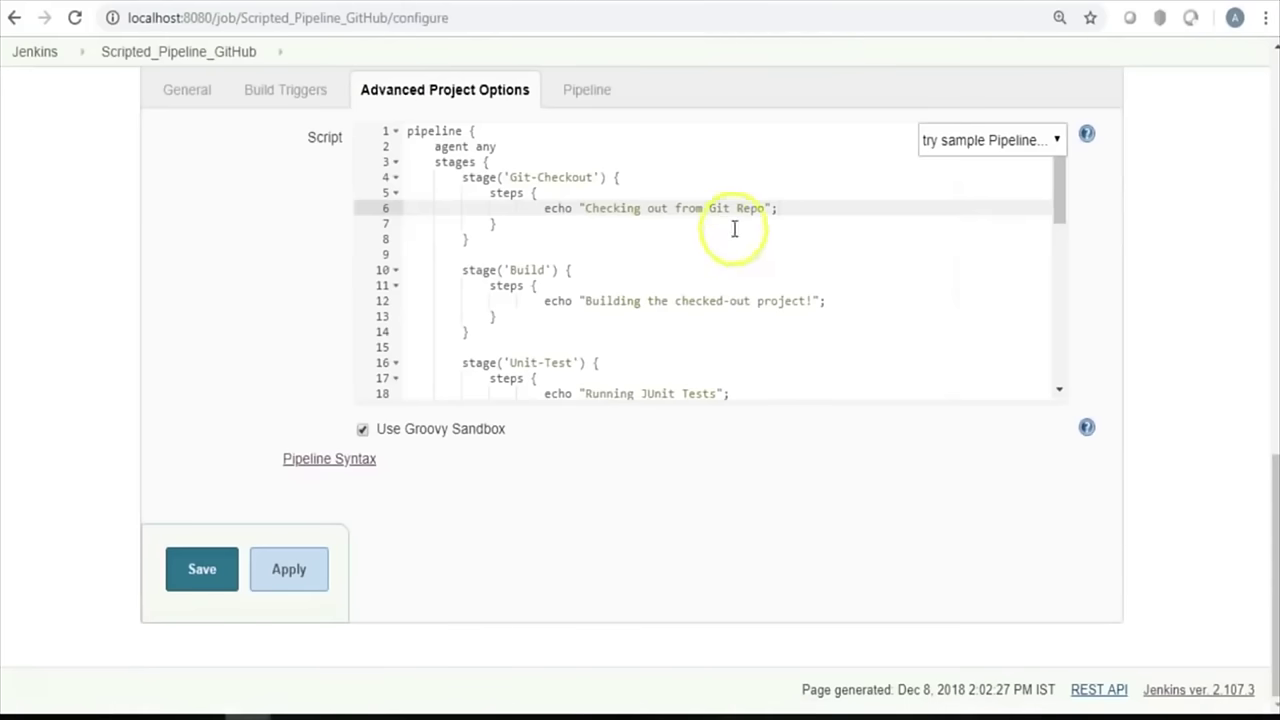
click(786, 209)
key(Return)
key(ctrl+v)
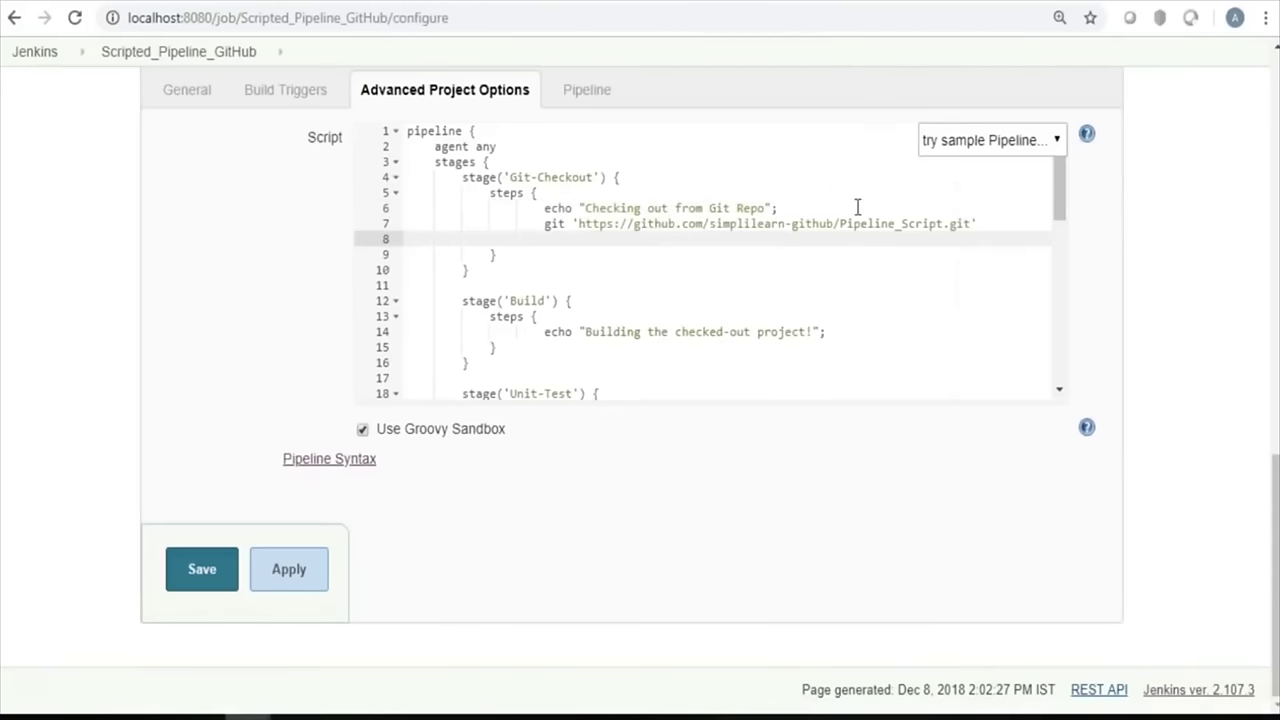
key(Delete)
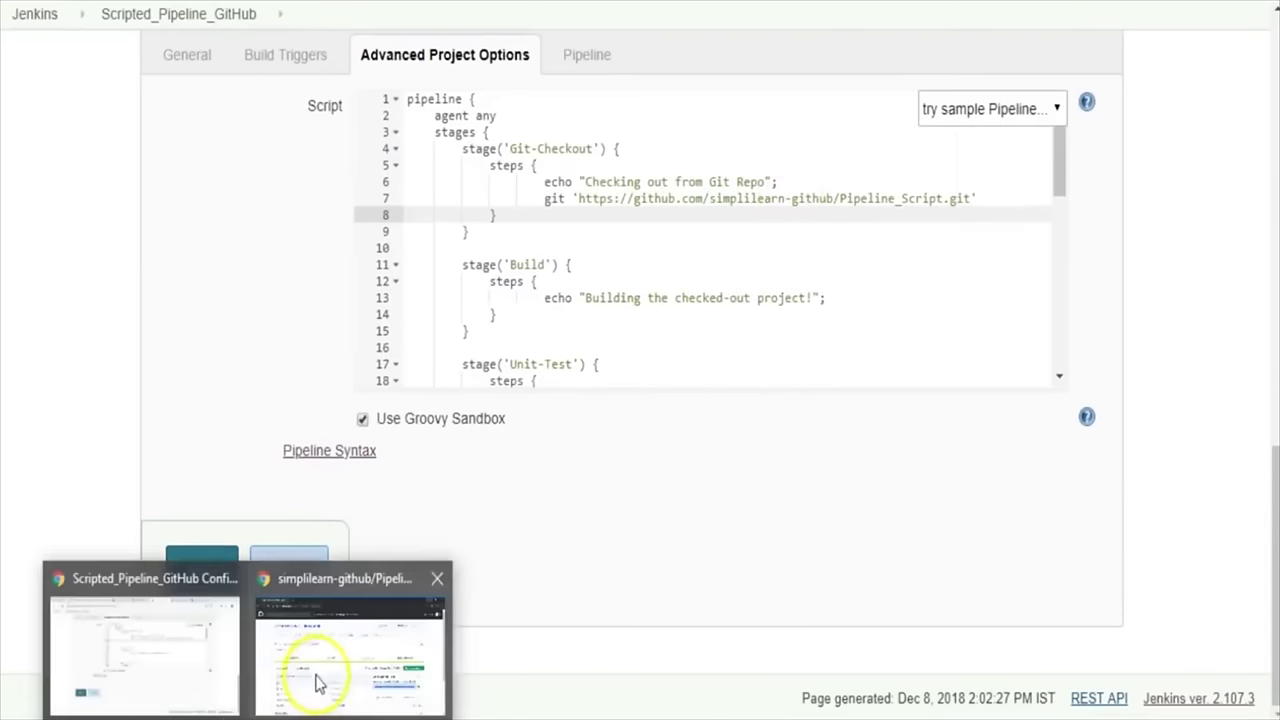
click(310, 678)
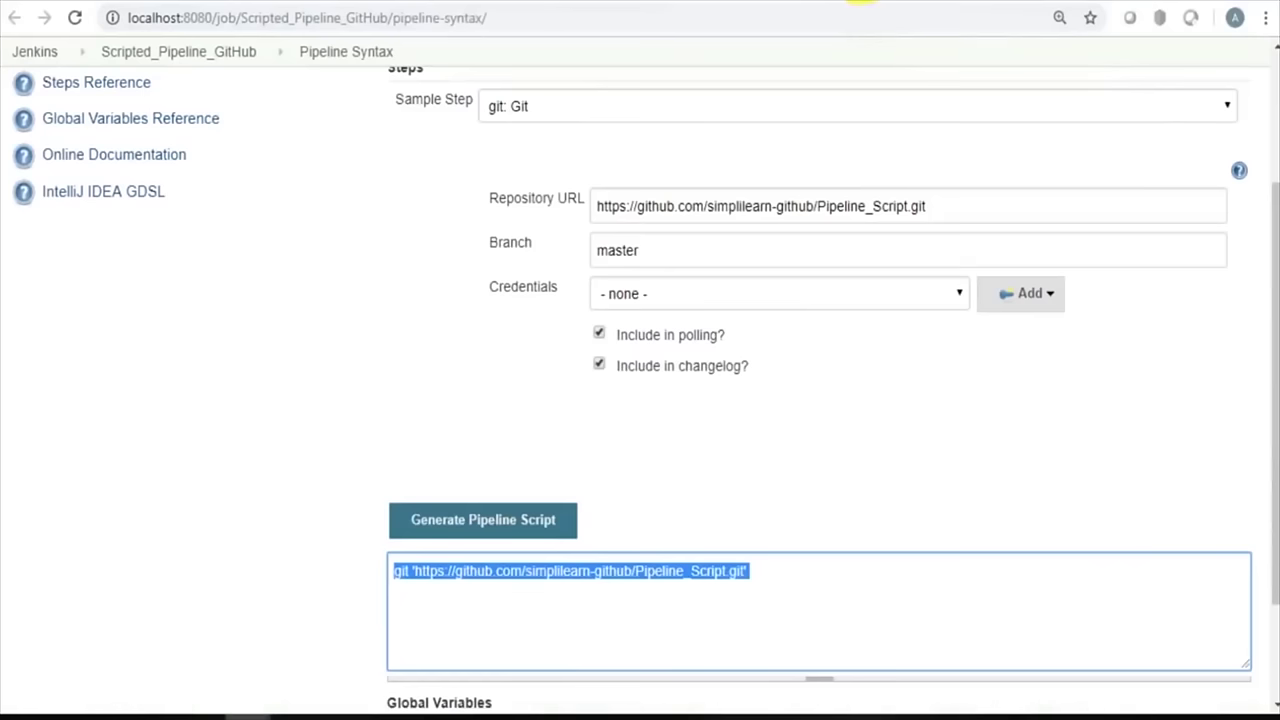
Step: Generate bat 'Build.bat' from the Windows Batch Script sample step and select the snippet
mouse_move(264, 710)
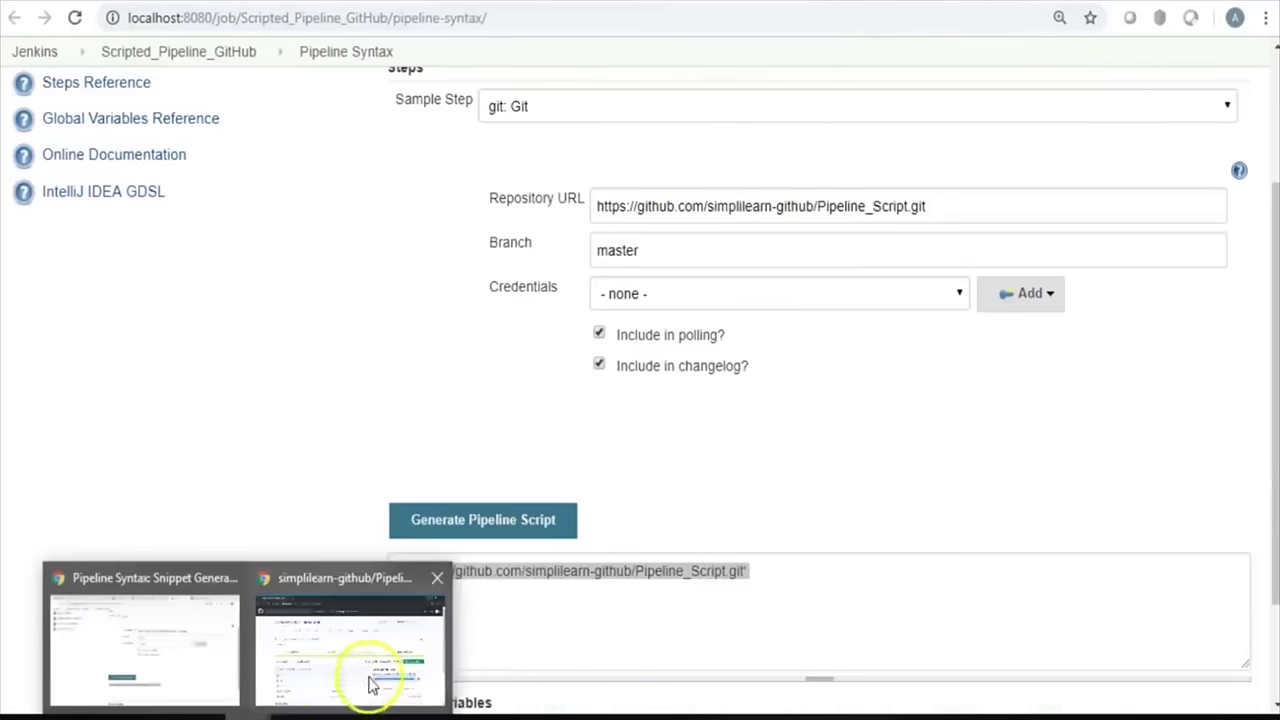
click(370, 680)
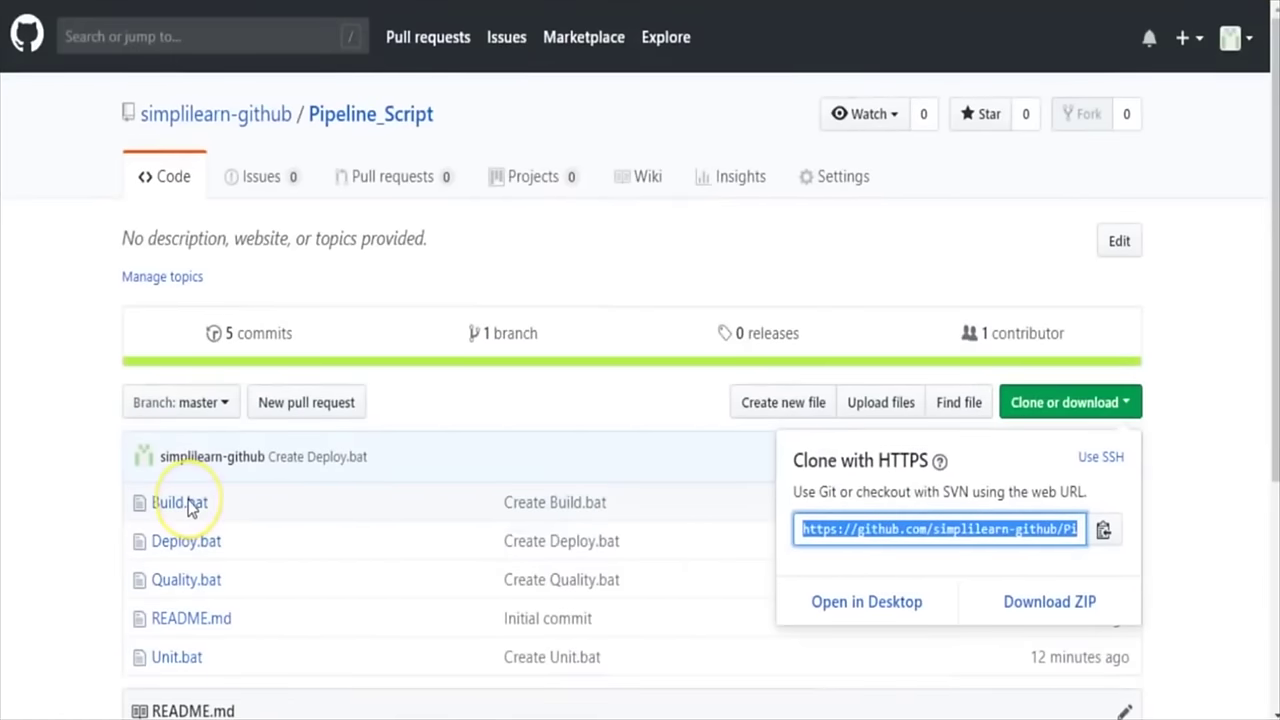
click(1100, 6)
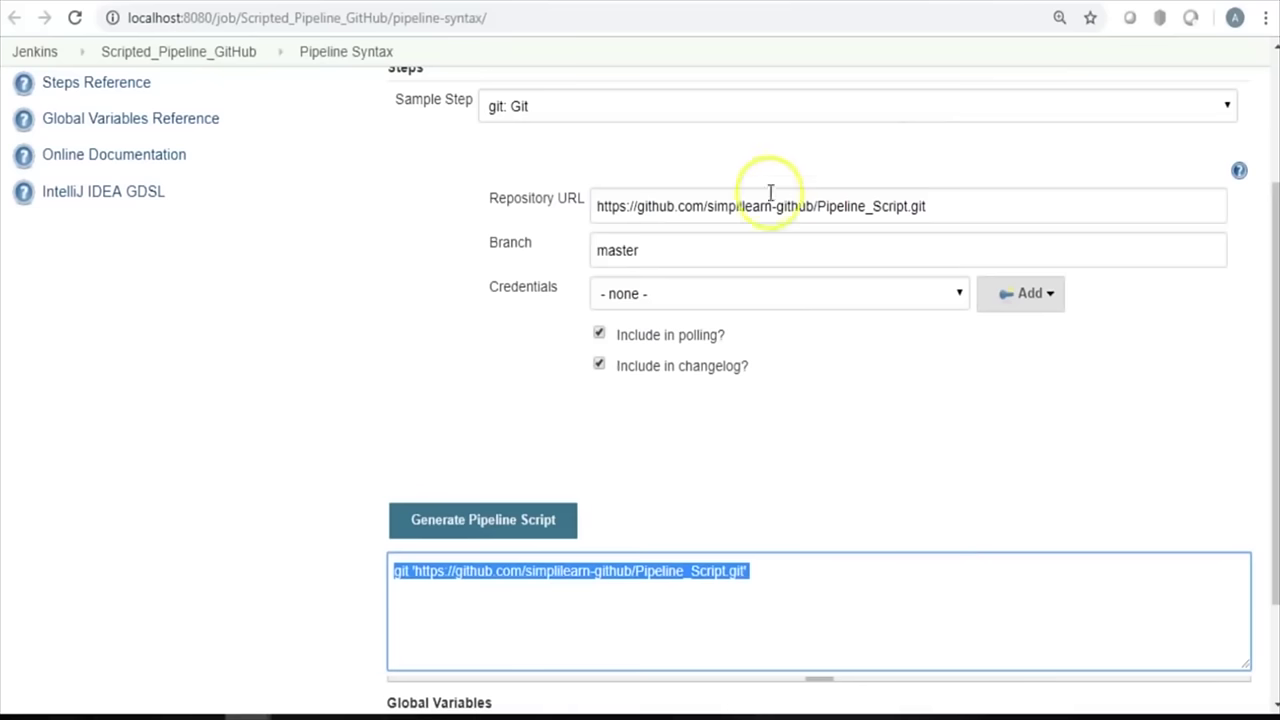
click(651, 105)
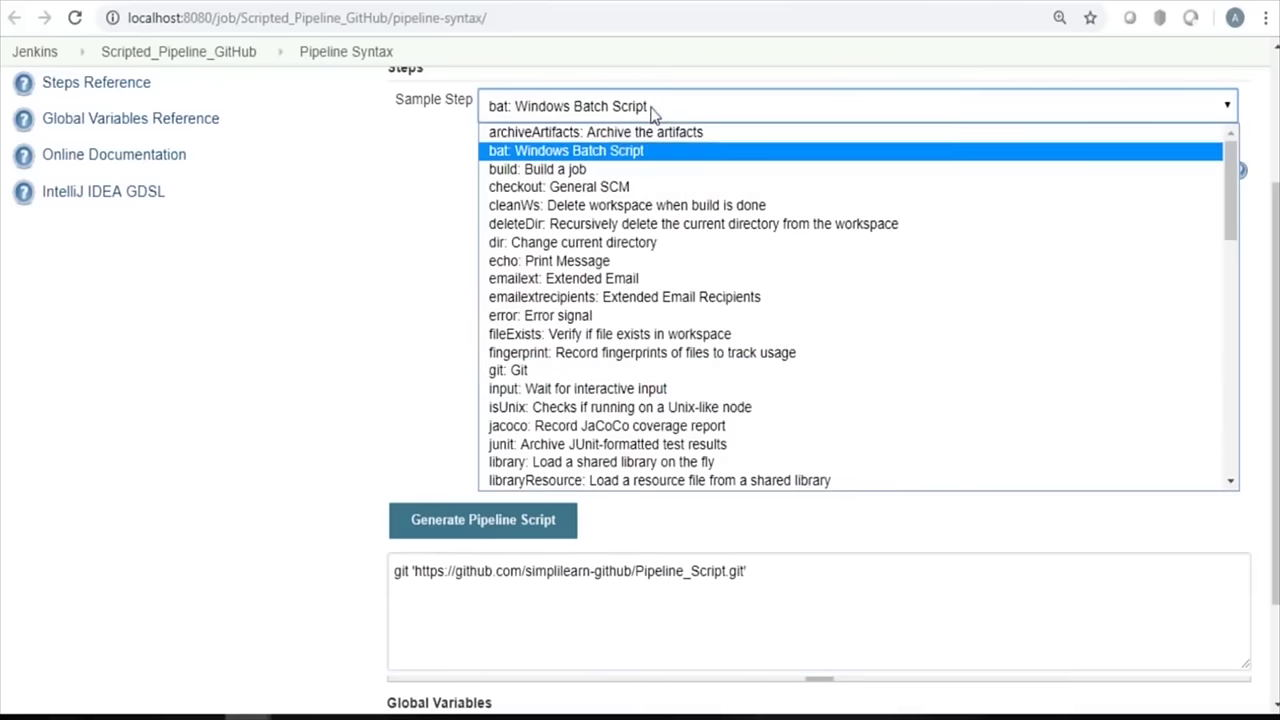
click(630, 152)
click(623, 150)
text(Build.ba)
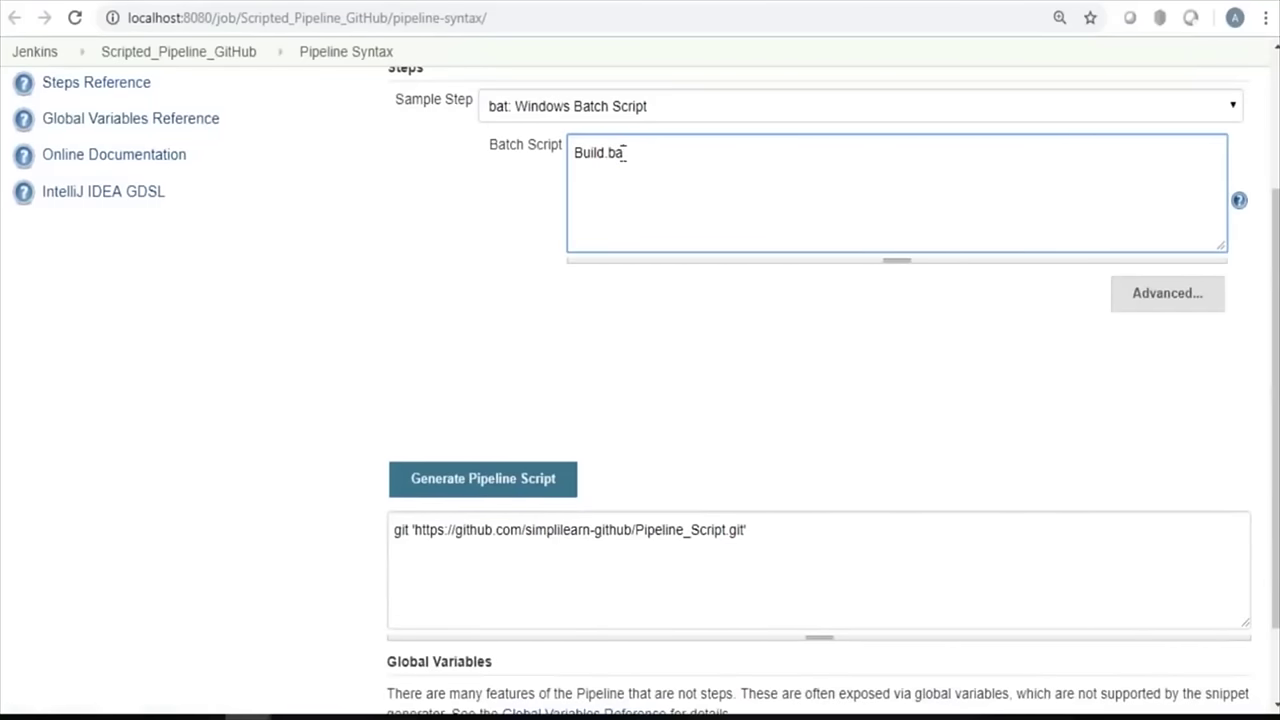
text(t)
click(479, 479)
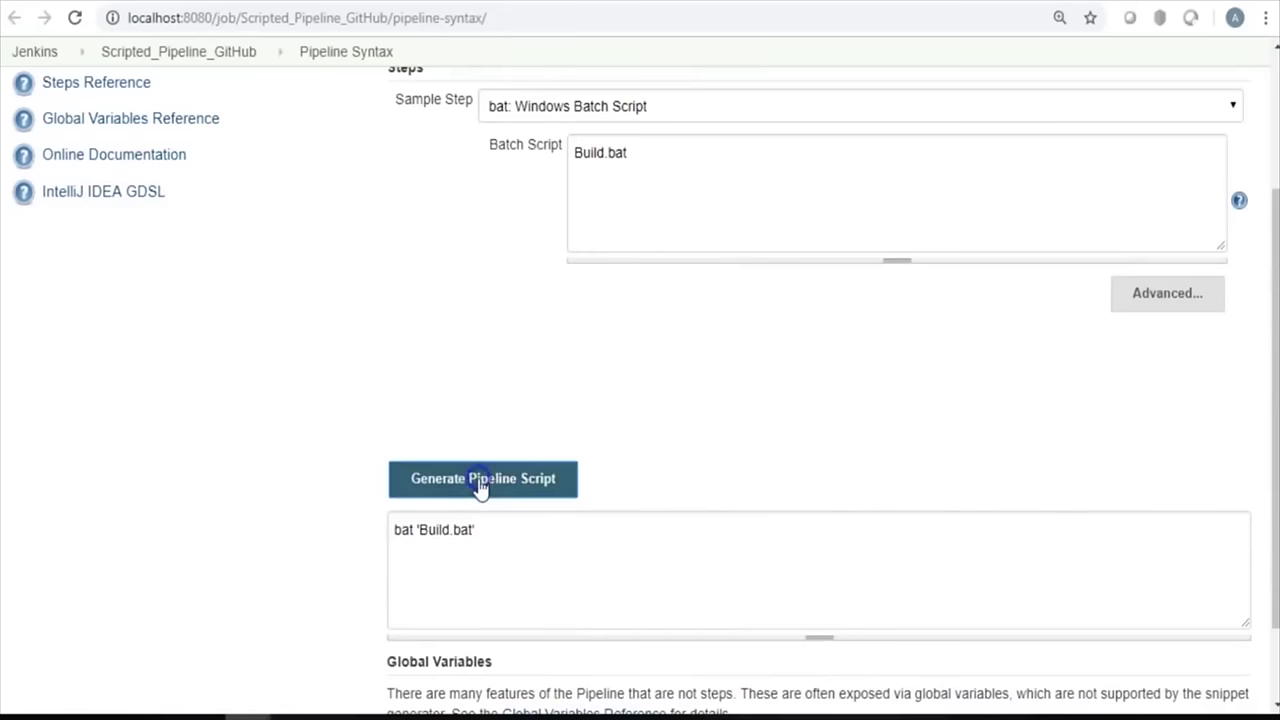
triple_click(500, 529)
key(ctrl+c)
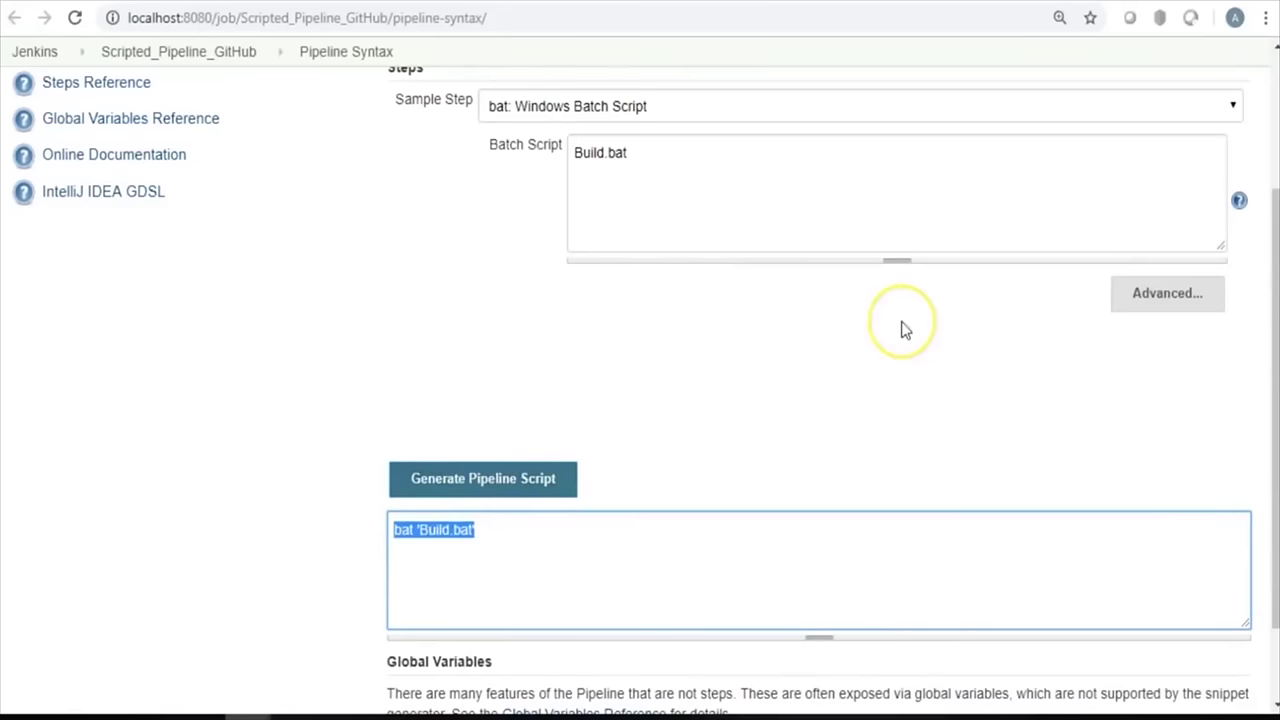
Step: Paste bat 'Build.bat' into the Build stage after line 13
click(866, 2)
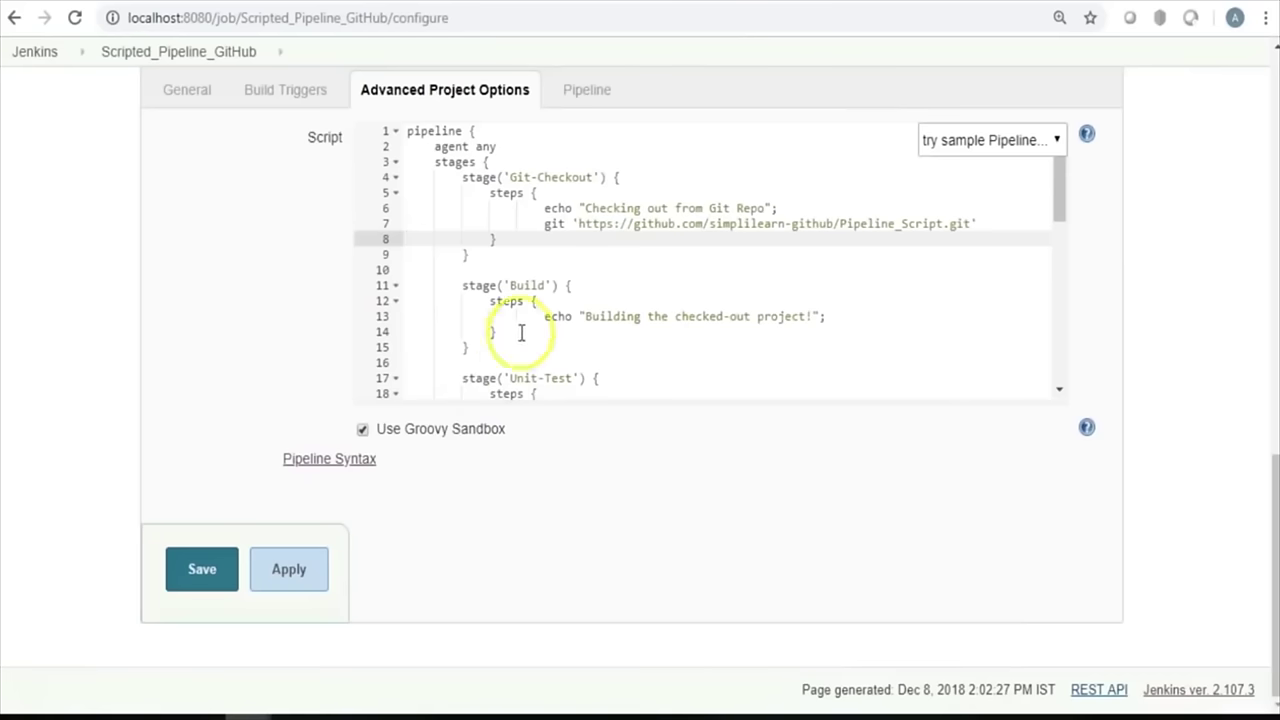
click(846, 317)
key(Return)
key(ctrl+v)
scroll(834, 349, down, 3)
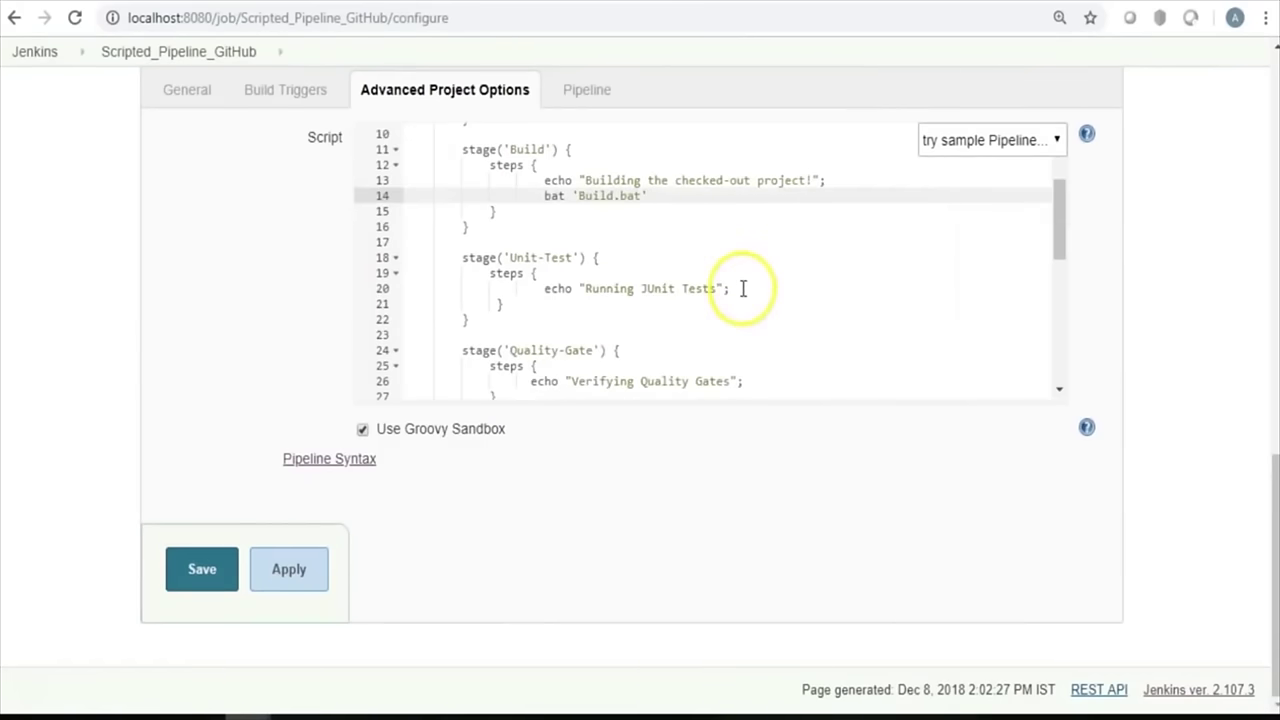
Step: Add Unit.bat and Quality.bat batch steps to the Unit-Test and Quality-Gate stages
click(823, 294)
key(Return)
key(ctrl+v)
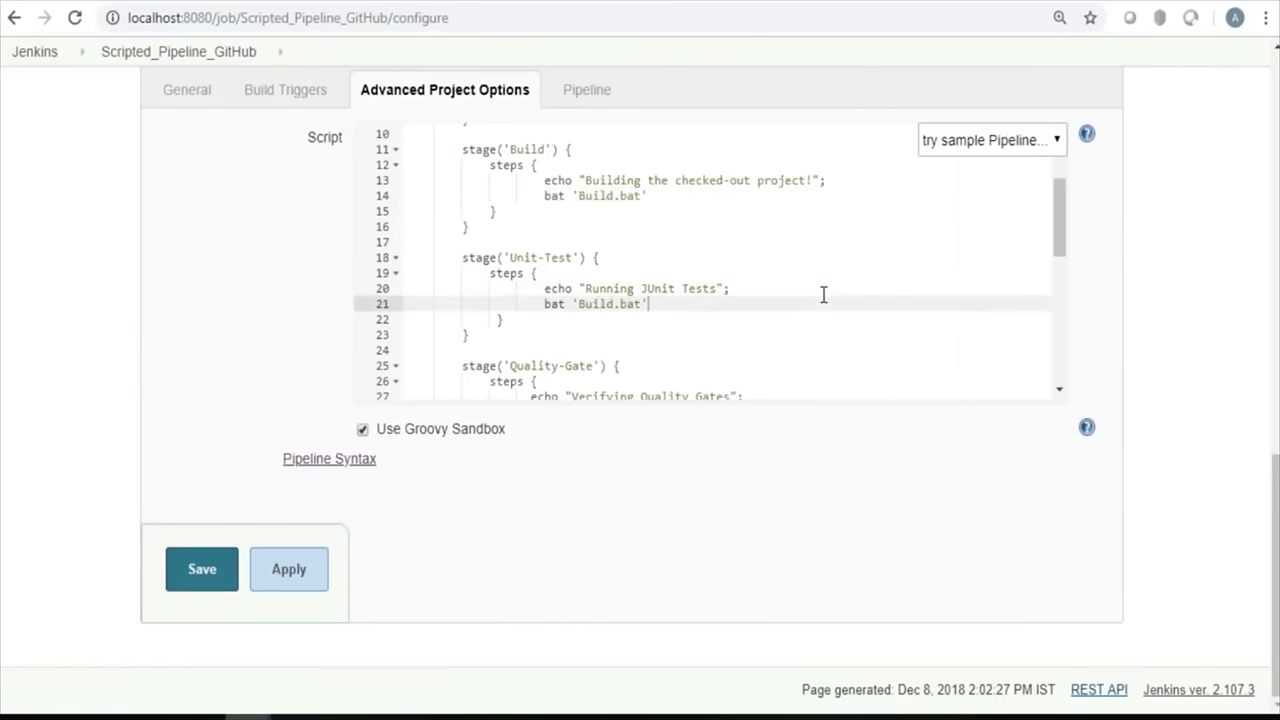
key(Left)
key(ctrl+shift+Right)
text(Un)
mouse_move(229, 706)
click(300, 677)
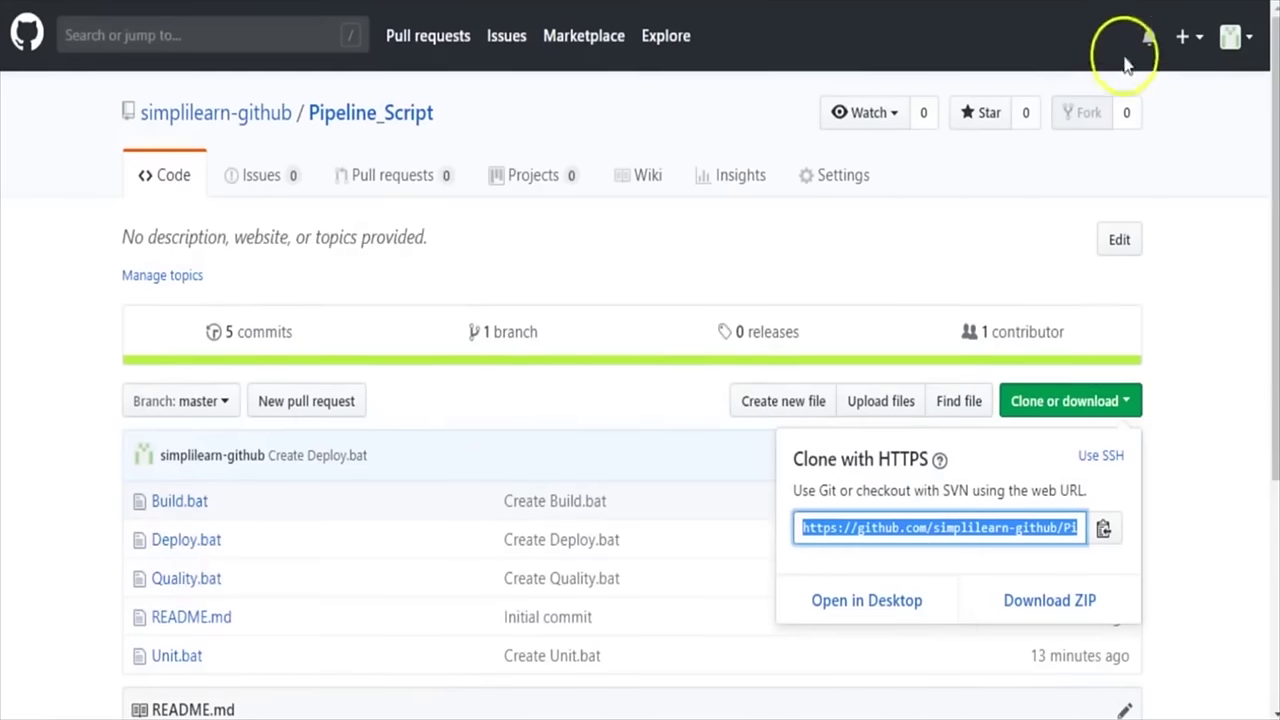
key(alt+Tab)
double_click(580, 276)
text(Q)
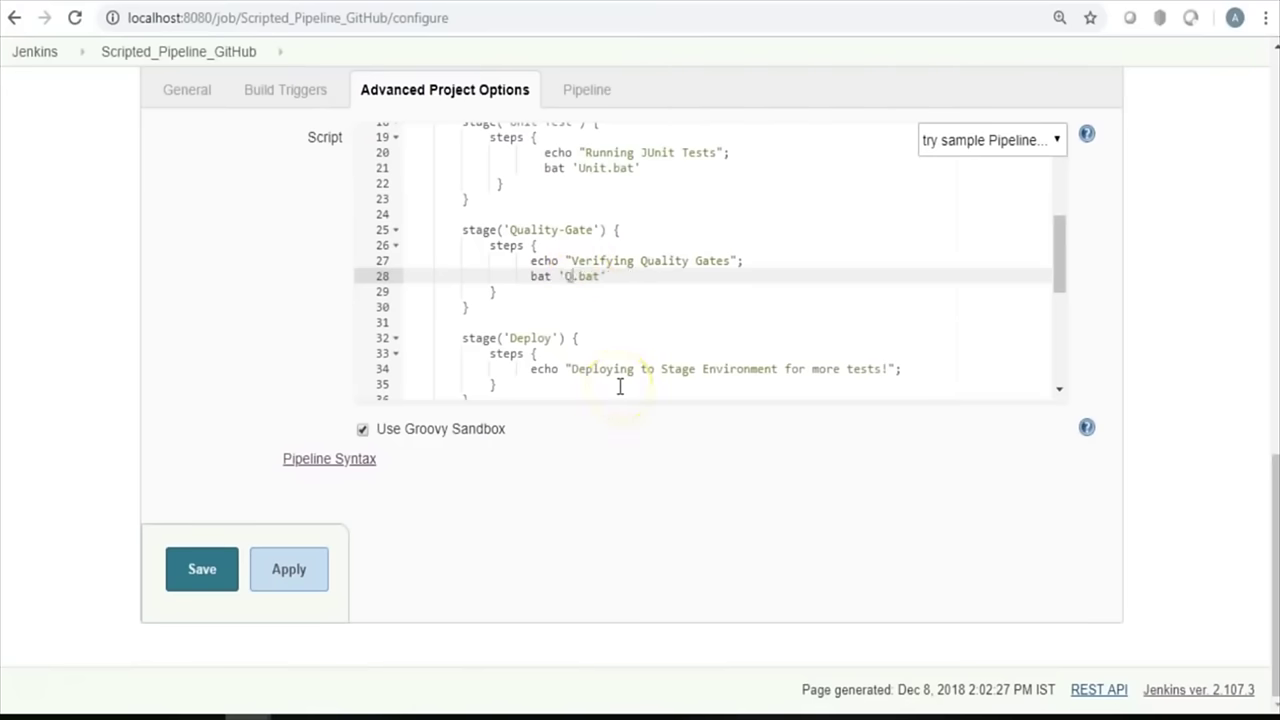
text(uality)
Step: Add a Deploy batch step on line 35 in the Deploy stage
click(929, 369)
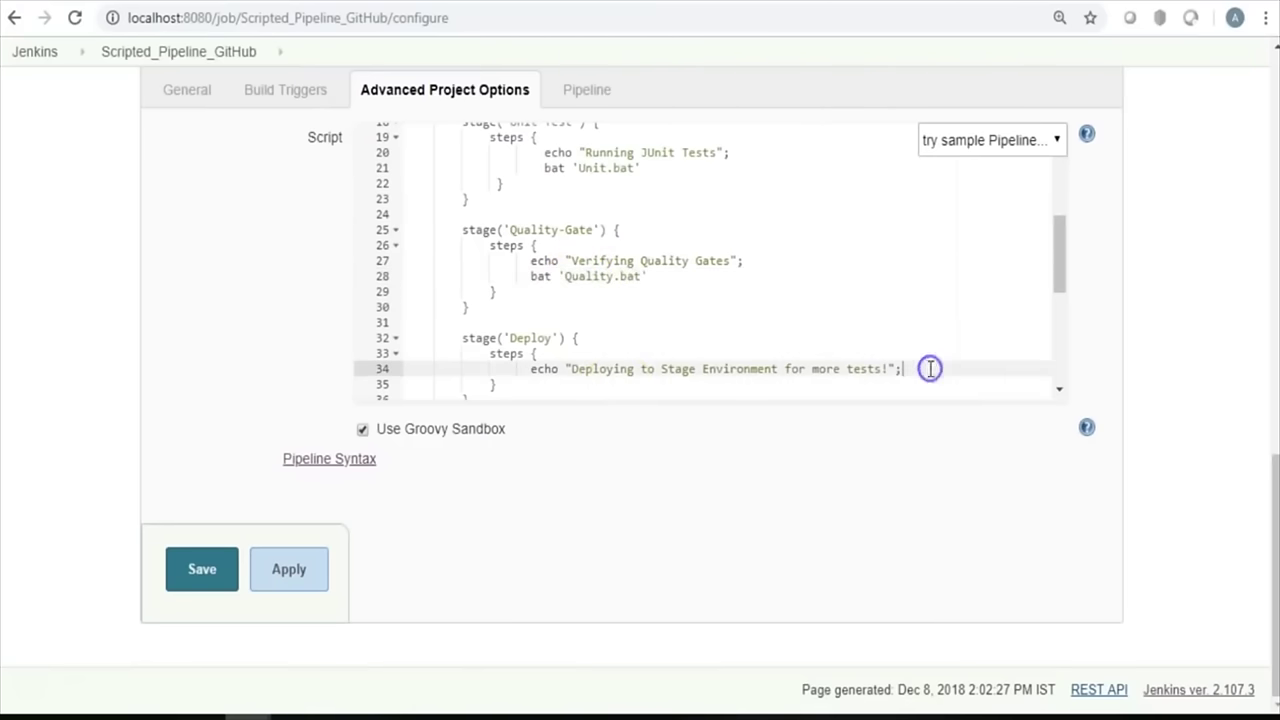
key(Return)
key(ctrl+v)
double_click(578, 384)
text(D)
drag(1060, 249, 1063, 157)
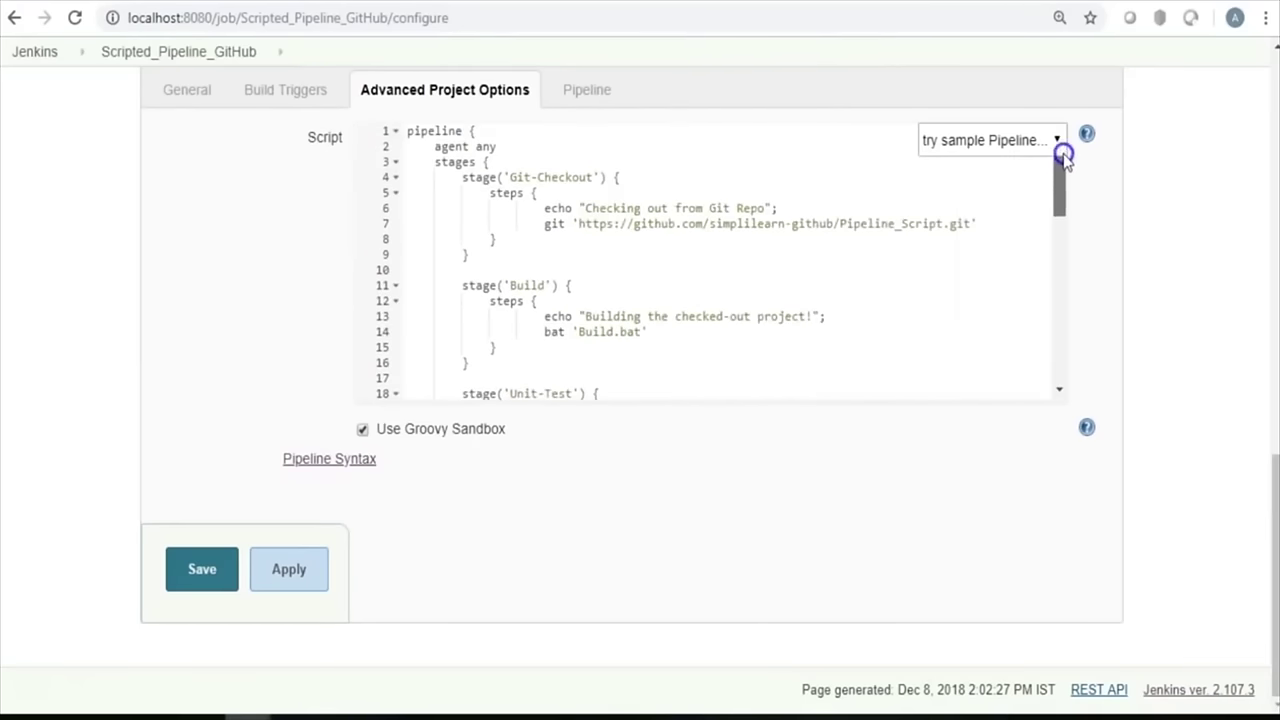
click(840, 253)
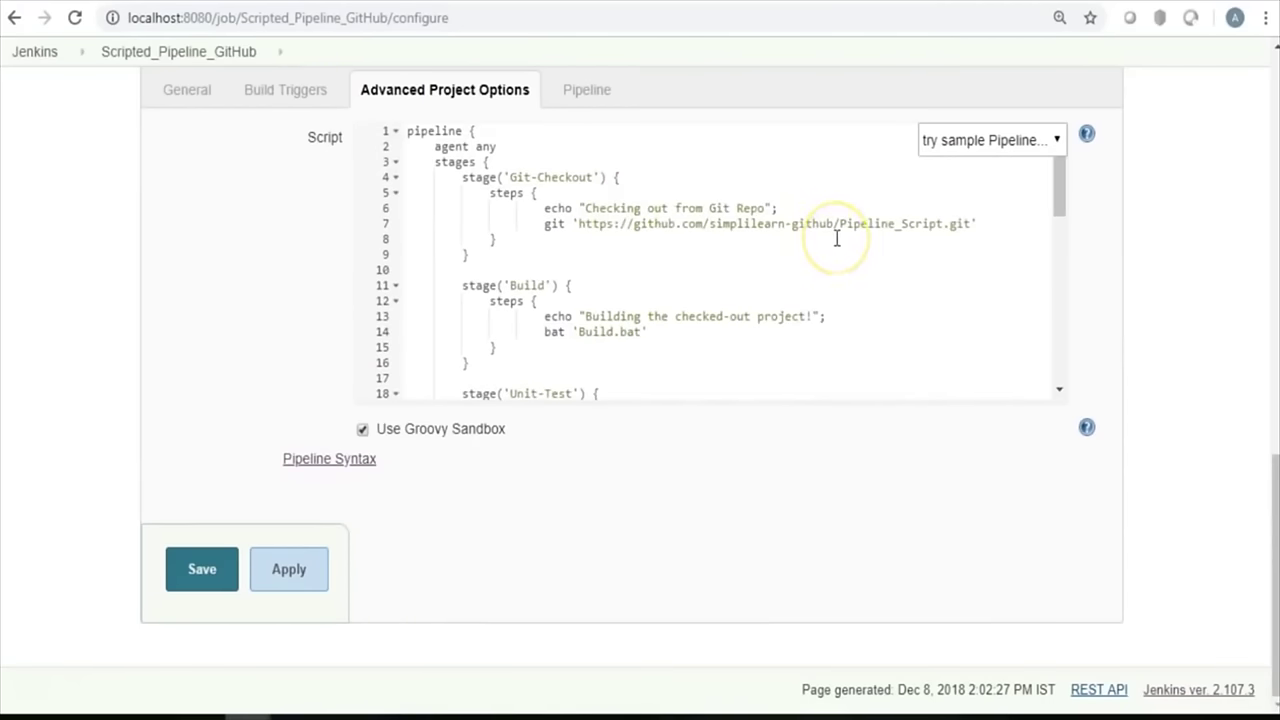
Step: Save the pipeline configuration and start build #1 with Build Now
click(803, 247)
click(195, 570)
click(78, 255)
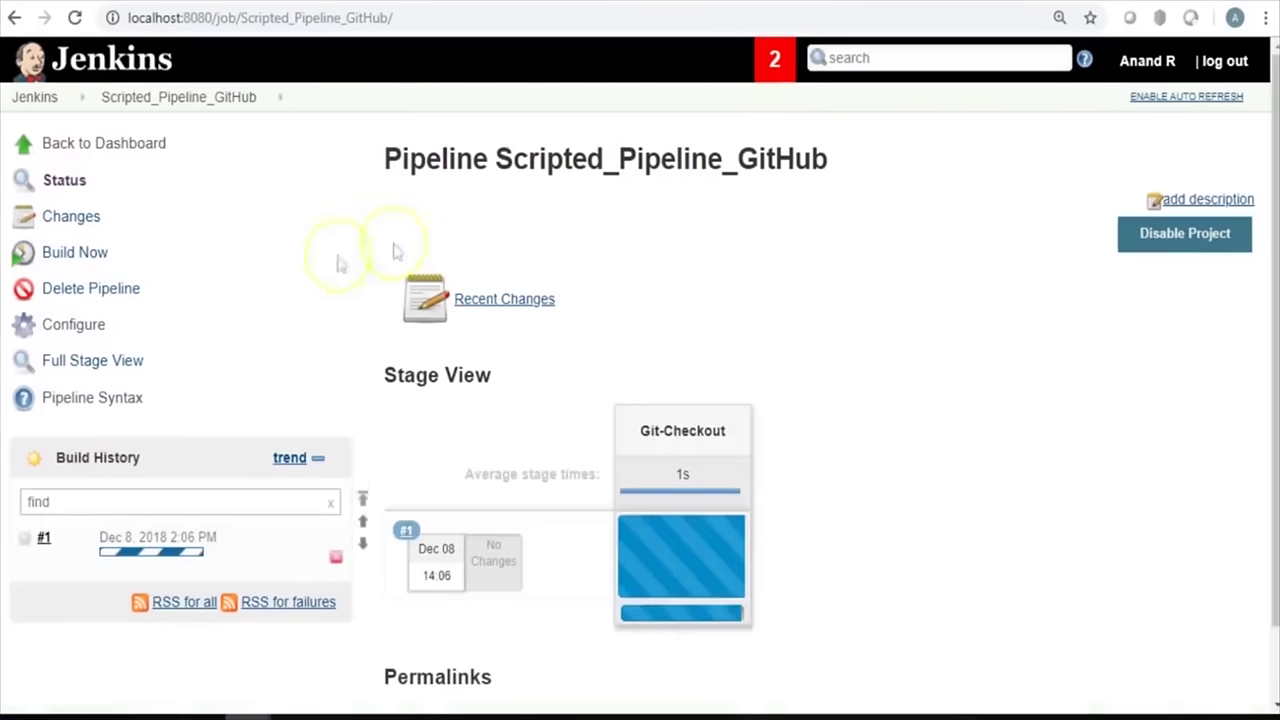
click(44, 541)
Step: Open build #1's console output and highlight the 'Create Deploy.bat' commit and checkout lines
click(98, 252)
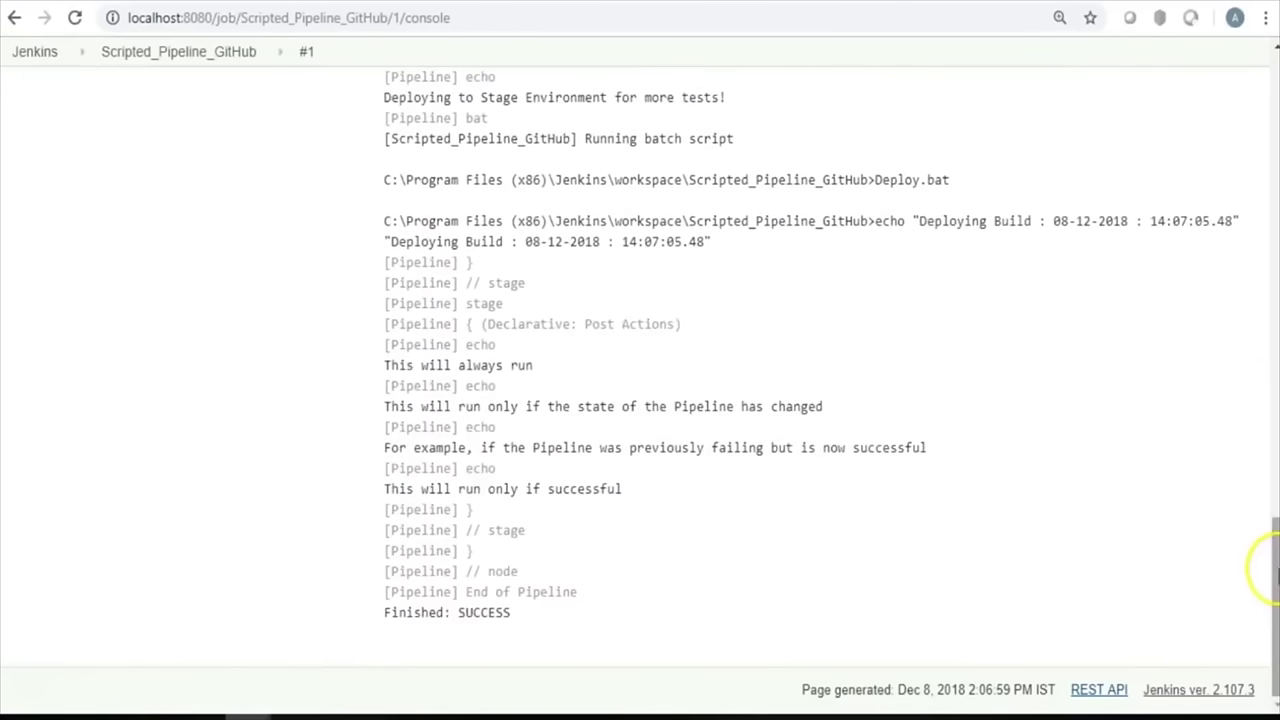
drag(1276, 563, 1272, 182)
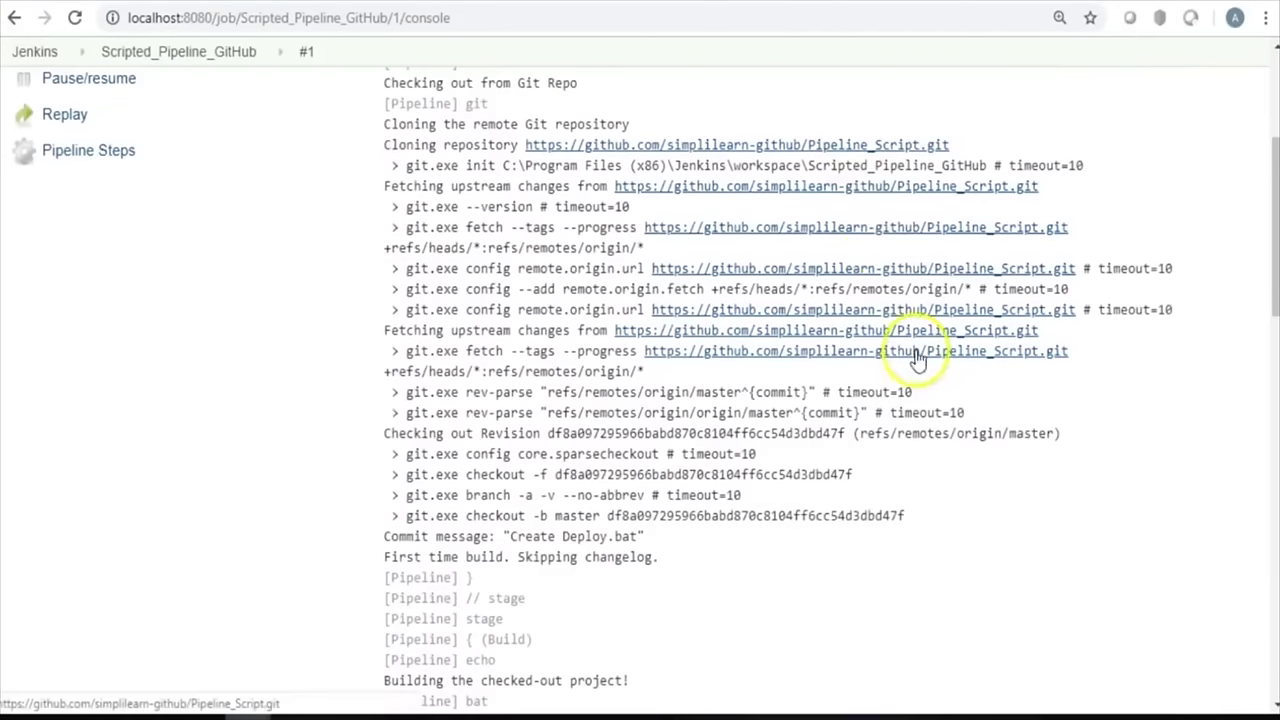
scroll(700, 450, down, 1)
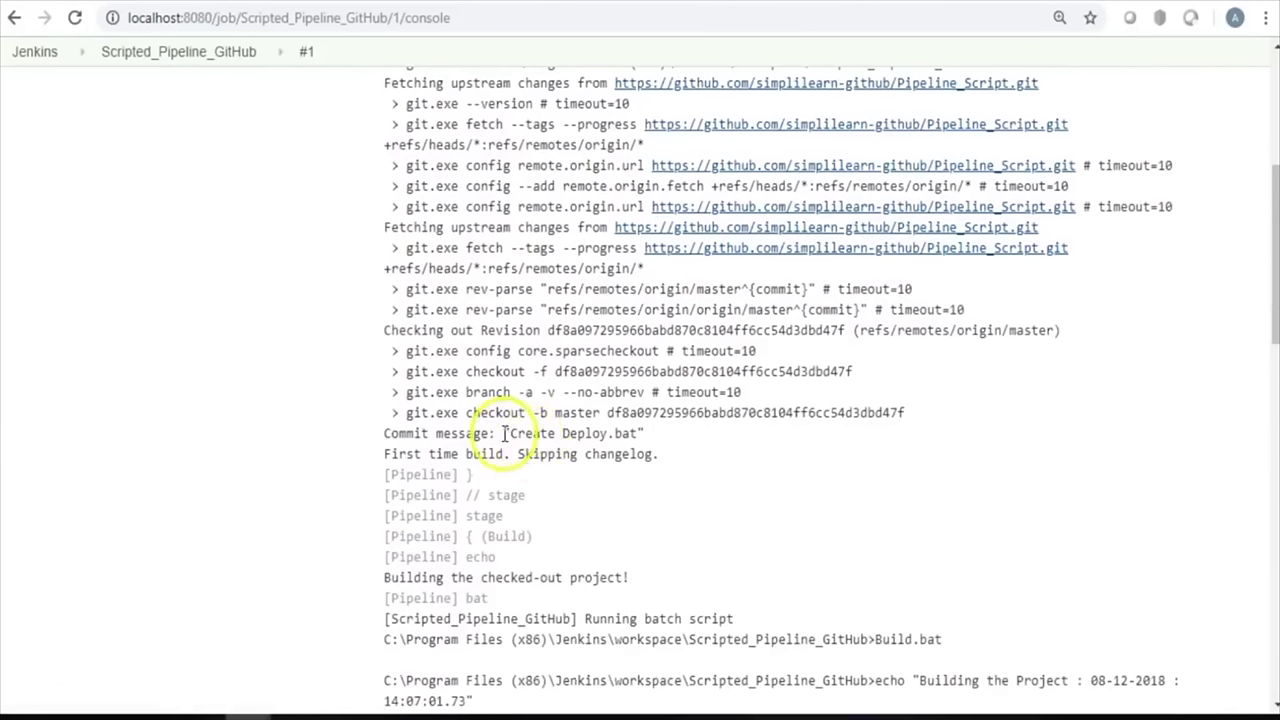
drag(520, 428, 658, 430)
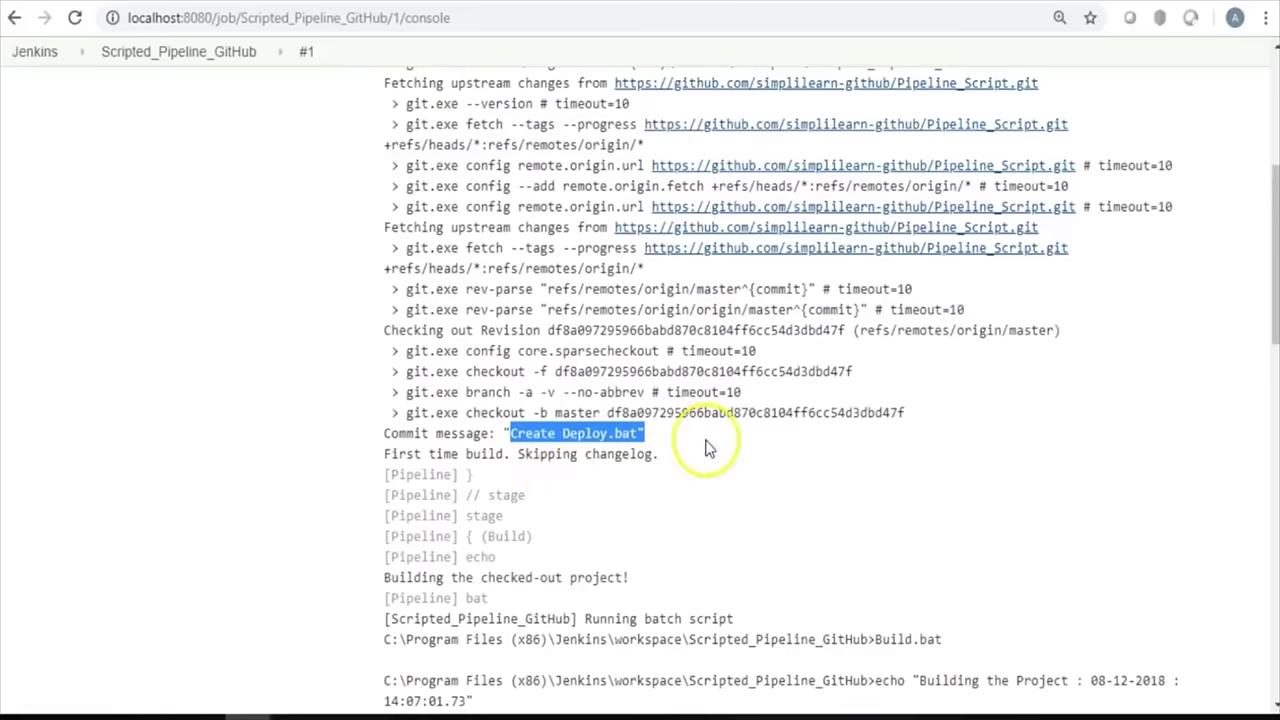
scroll(700, 450, down, 1)
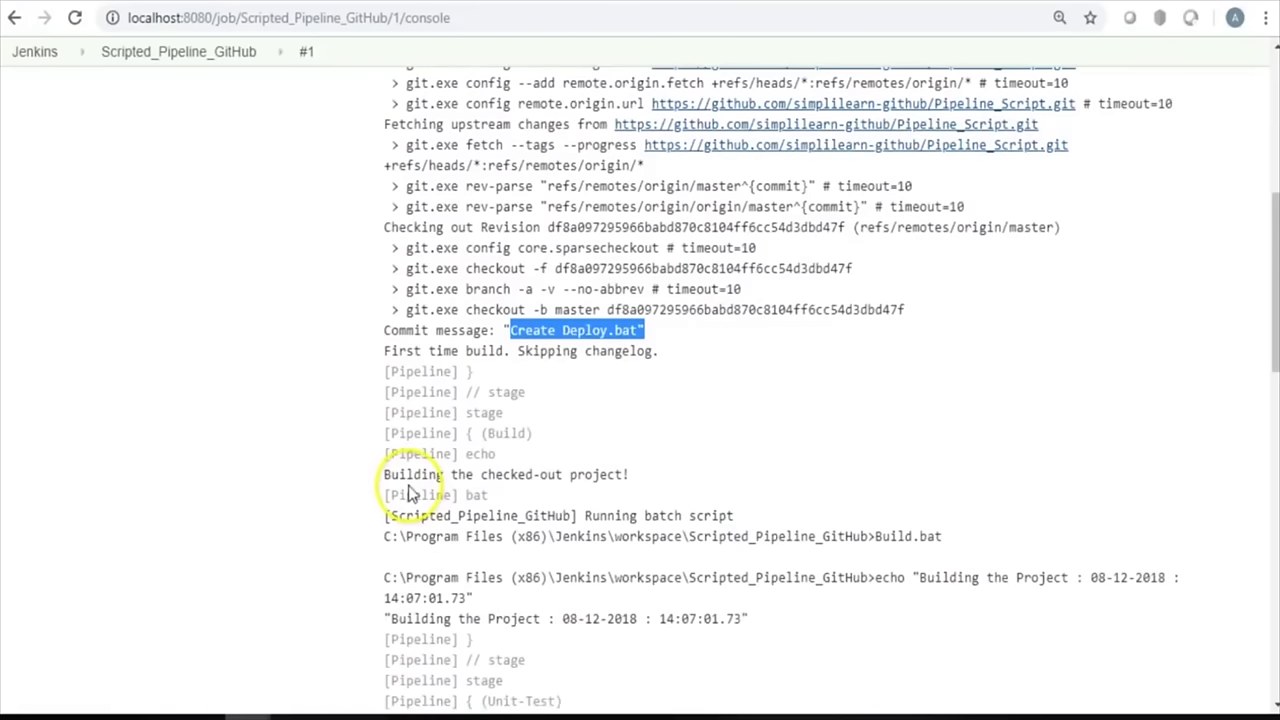
drag(386, 476, 648, 480)
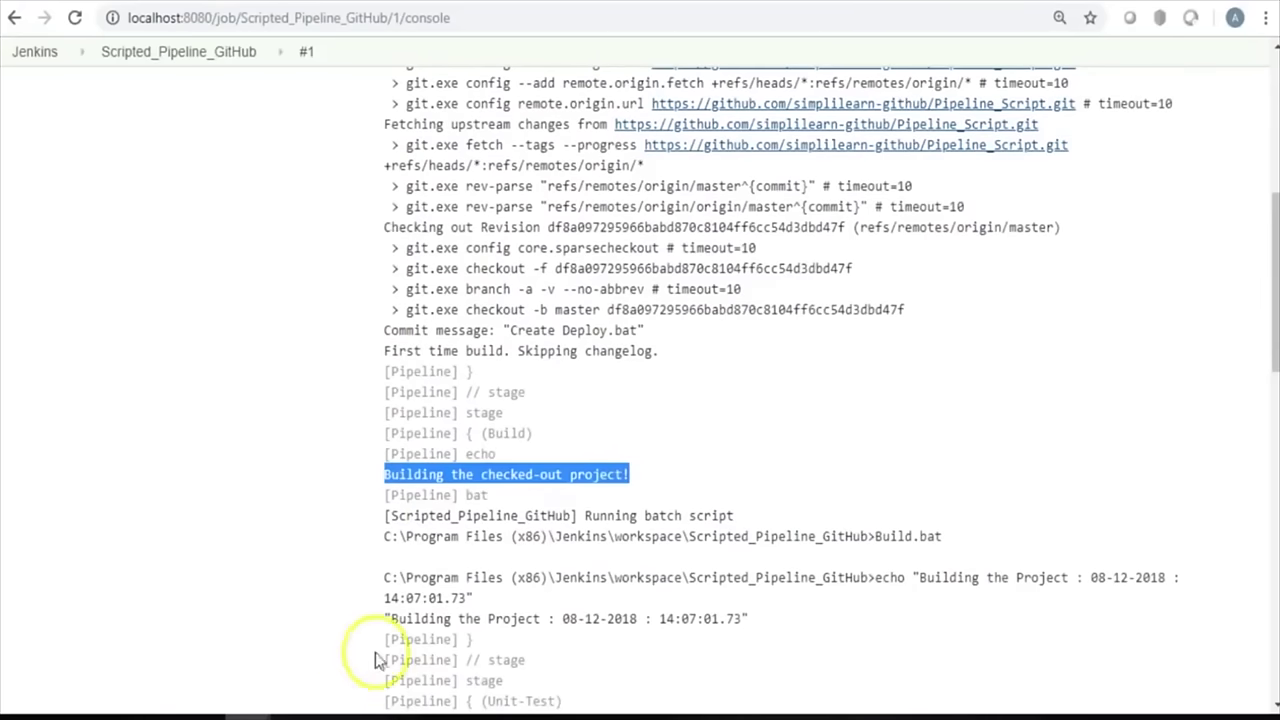
Step: Compare Build.bat's echo command on GitHub with its dated output in the console
click(255, 716)
click(350, 650)
click(180, 500)
drag(237, 443, 426, 447)
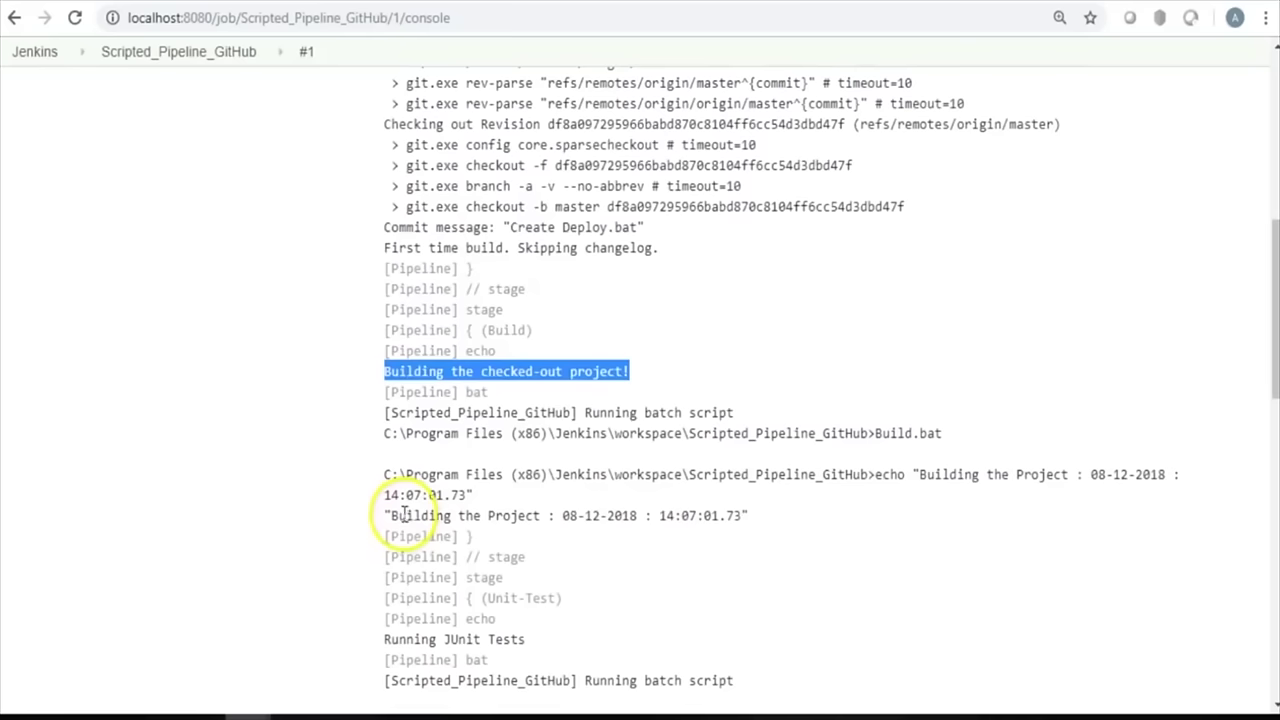
click(400, 514)
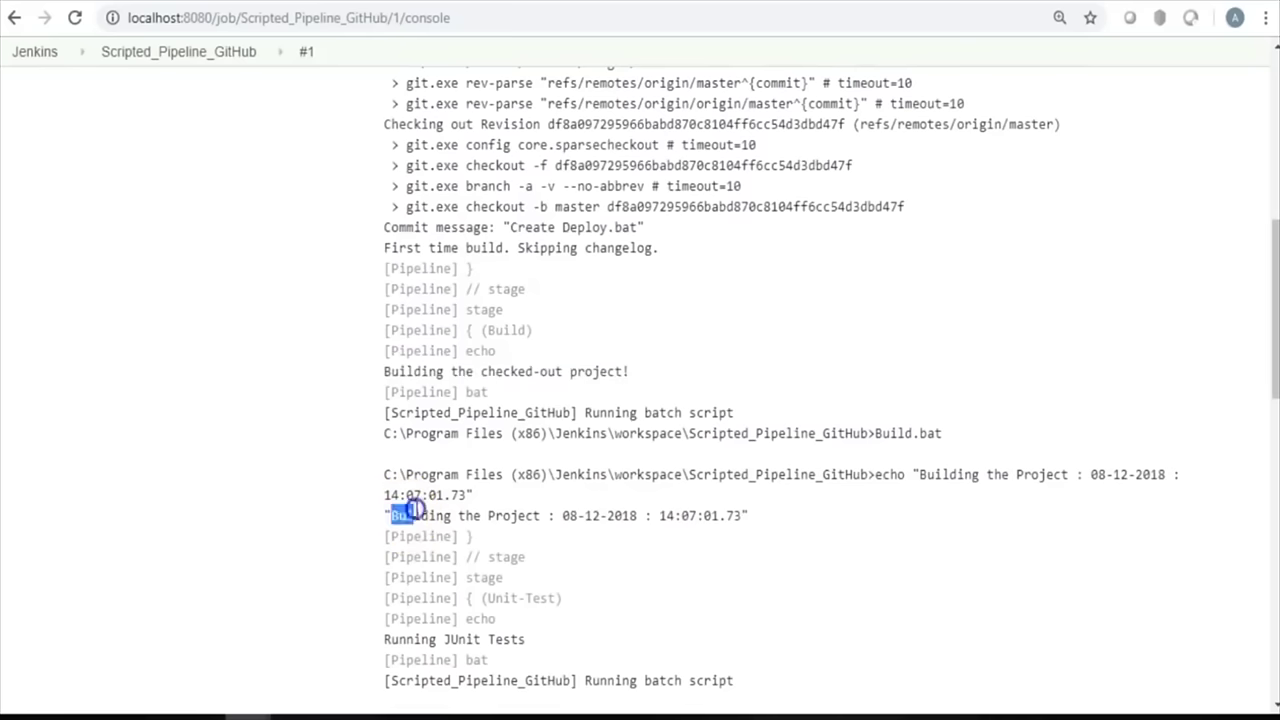
drag(585, 512, 667, 515)
Step: Highlight Unit.bat and its echoed time in the console, then return to the project
scroll(777, 394, down, 1)
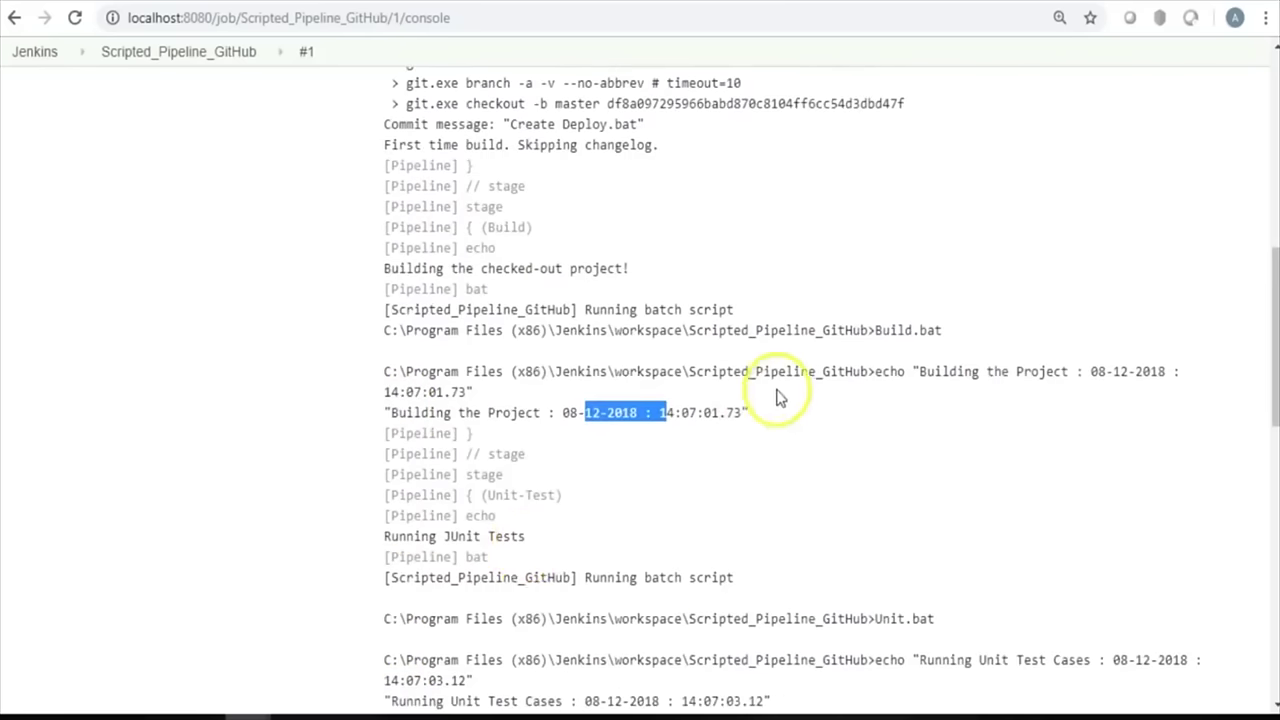
scroll(535, 552, down, 1)
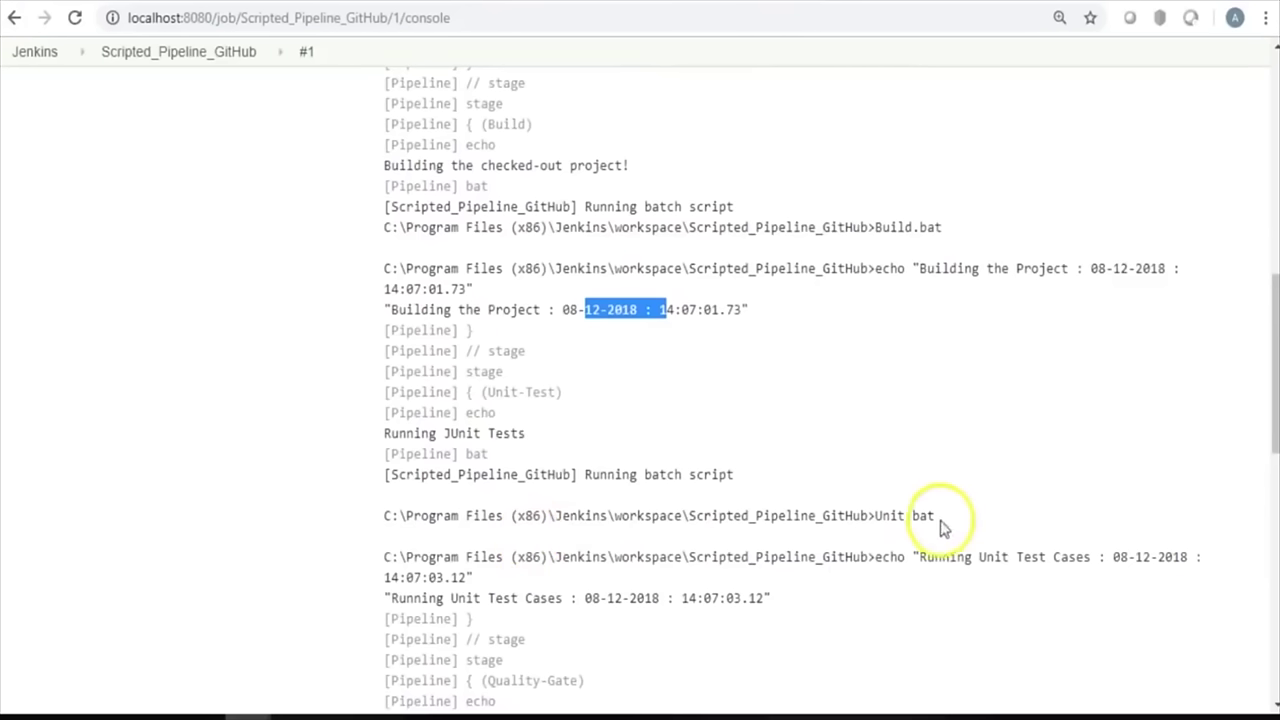
drag(876, 516, 937, 514)
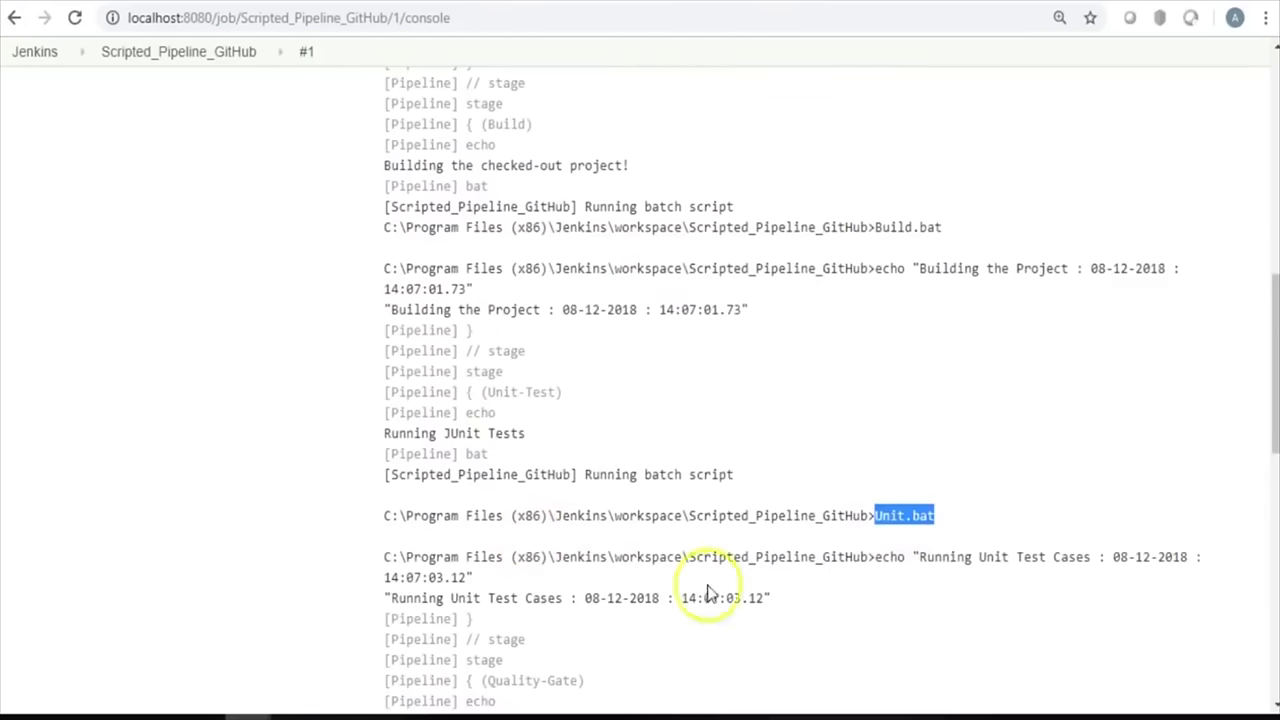
drag(391, 577, 481, 577)
scroll(762, 418, down, 4)
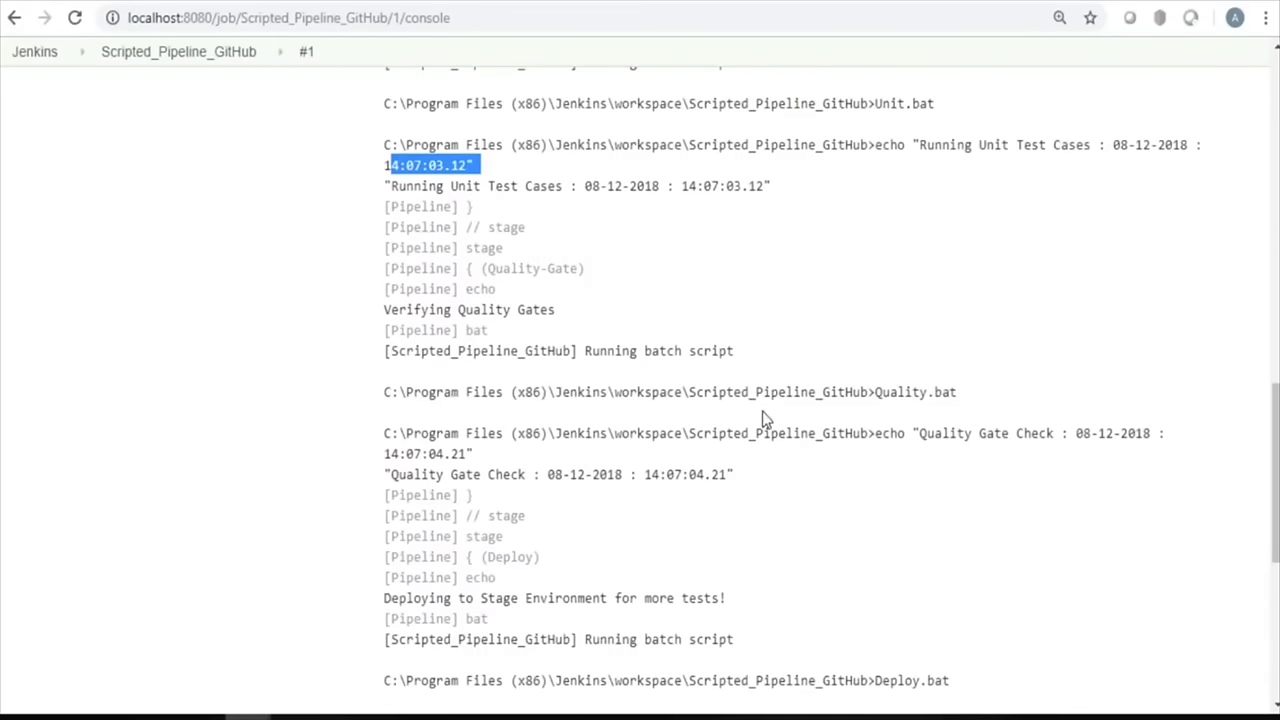
scroll(549, 330, up, 10)
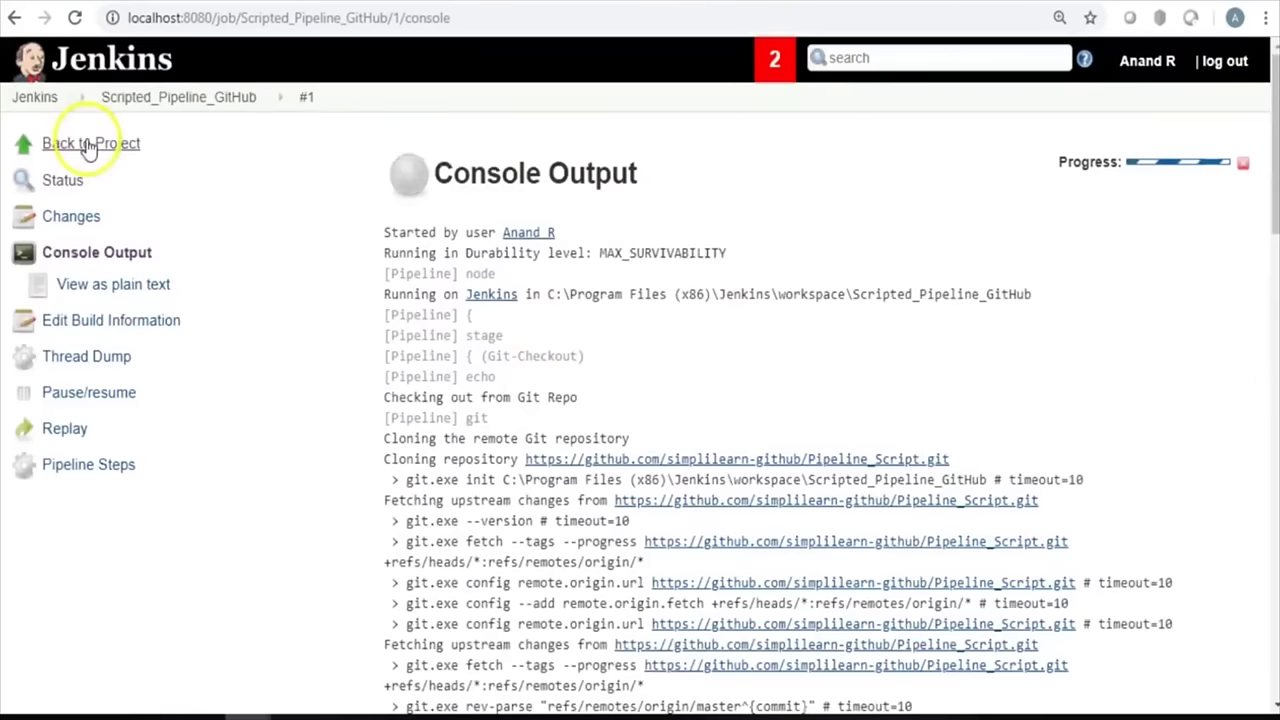
click(86, 143)
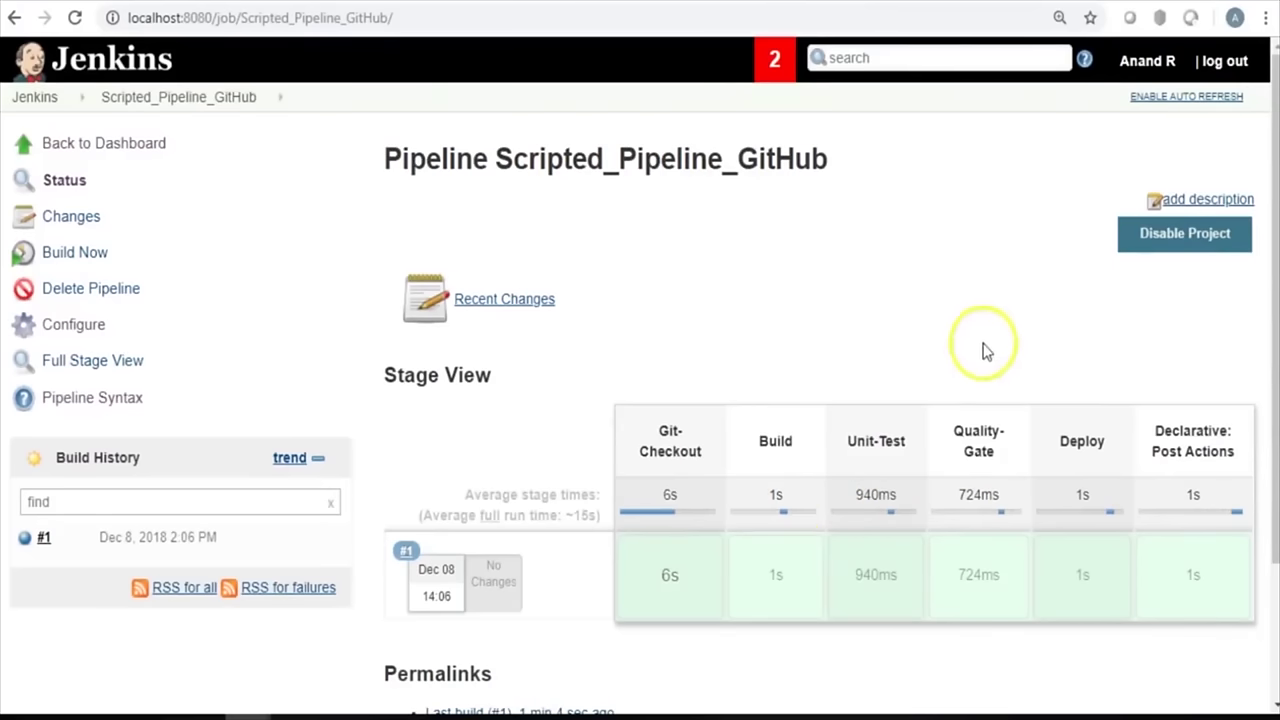
Step: Go back to the Jenkins dashboard job list
key(alt+Left)
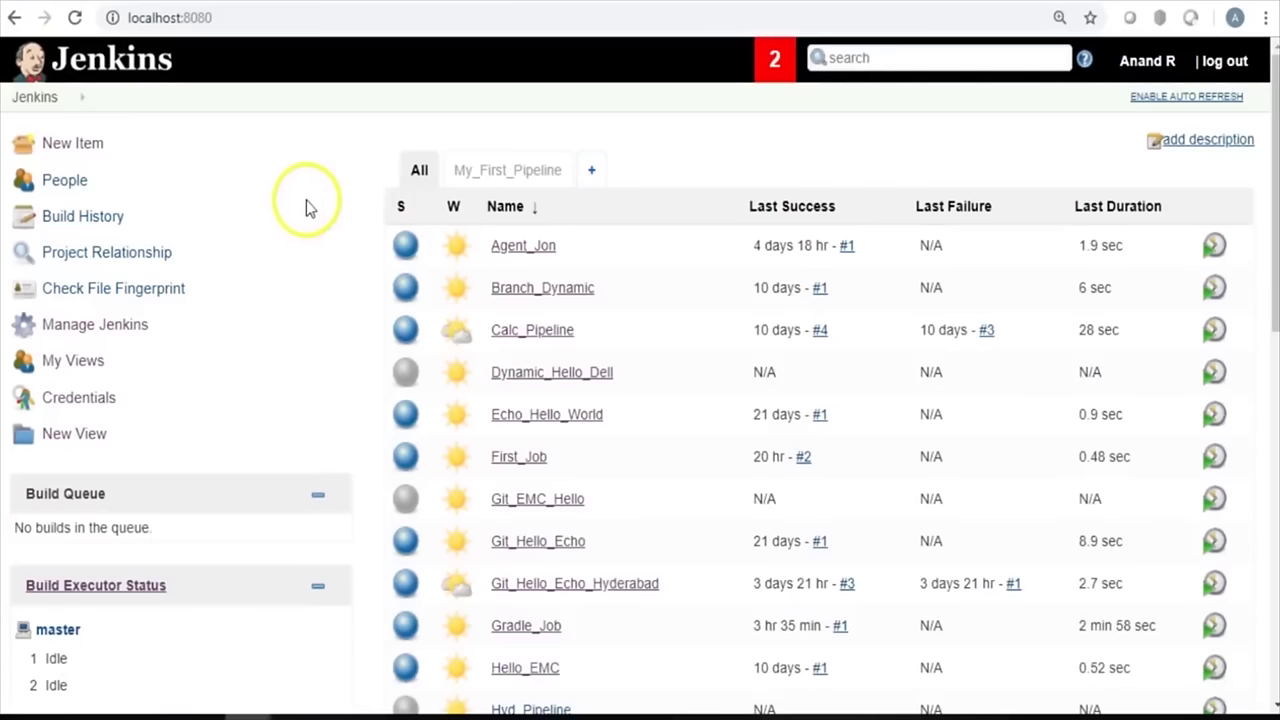
Step: Open the Windows_Node agent page and select its java agent launch command
scroll(930, 150, down, 3)
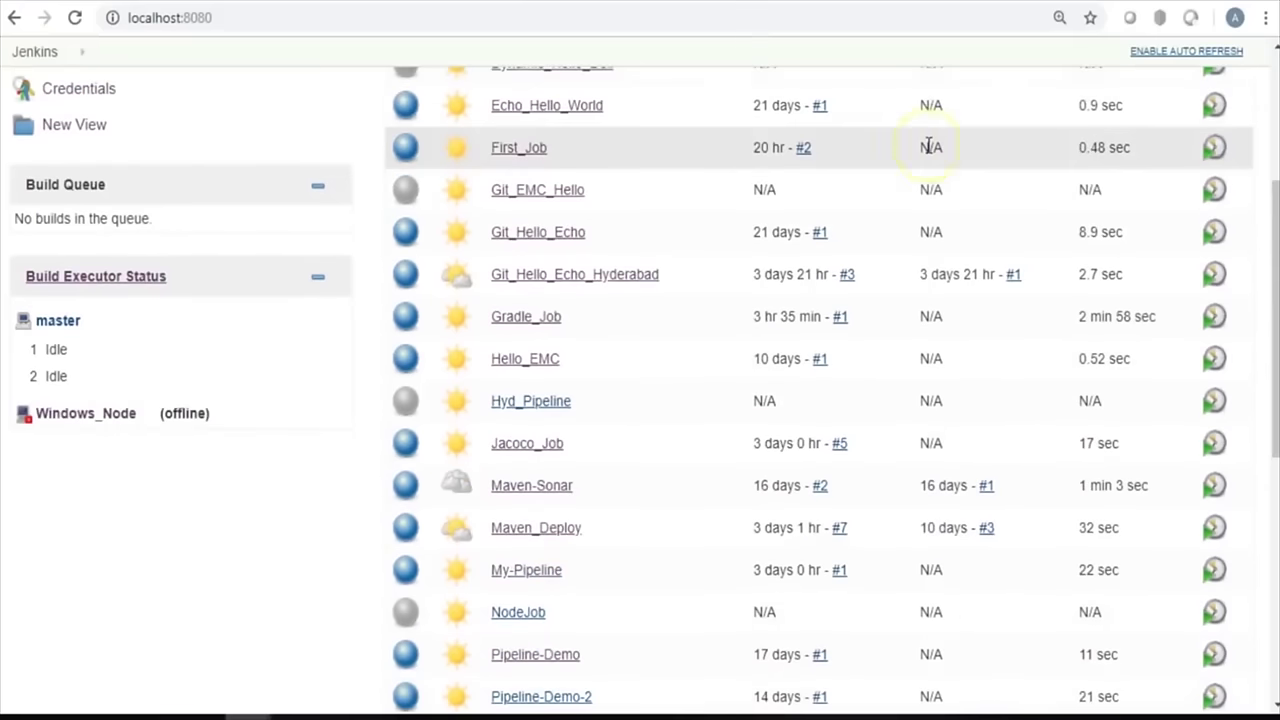
click(75, 413)
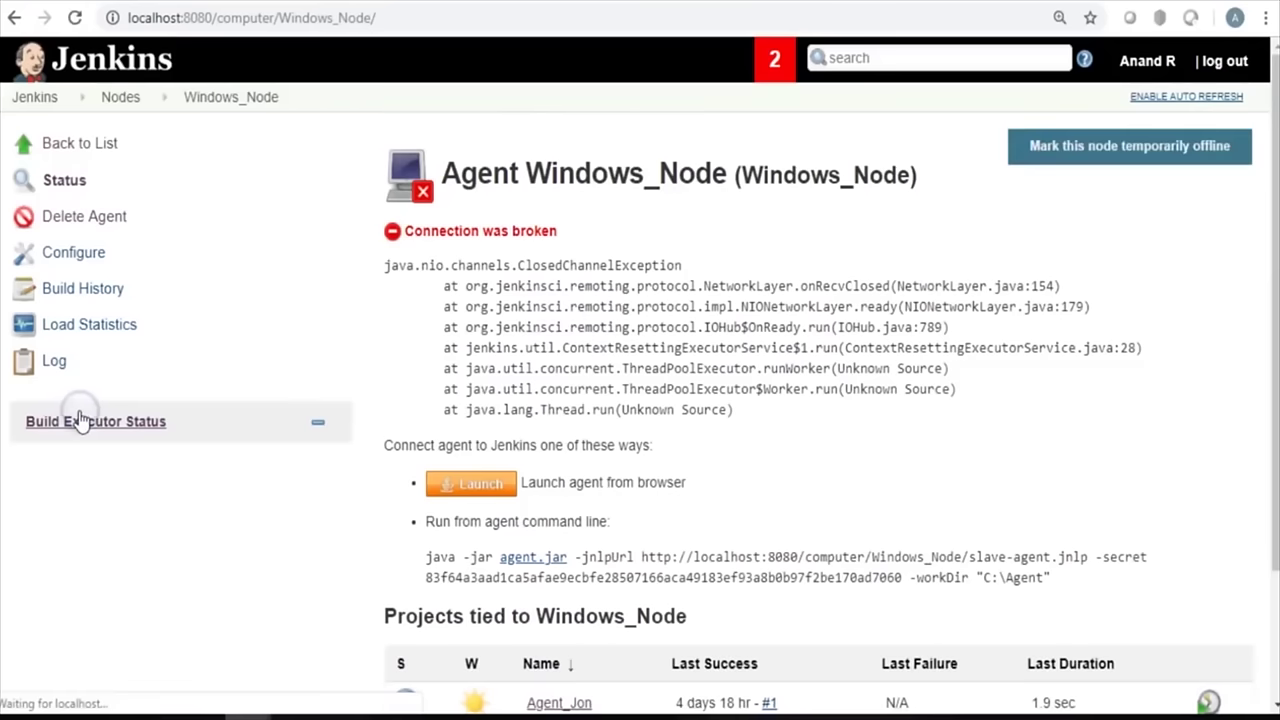
scroll(809, 357, down, 3)
scroll(800, 354, up, 3)
scroll(803, 354, down, 3)
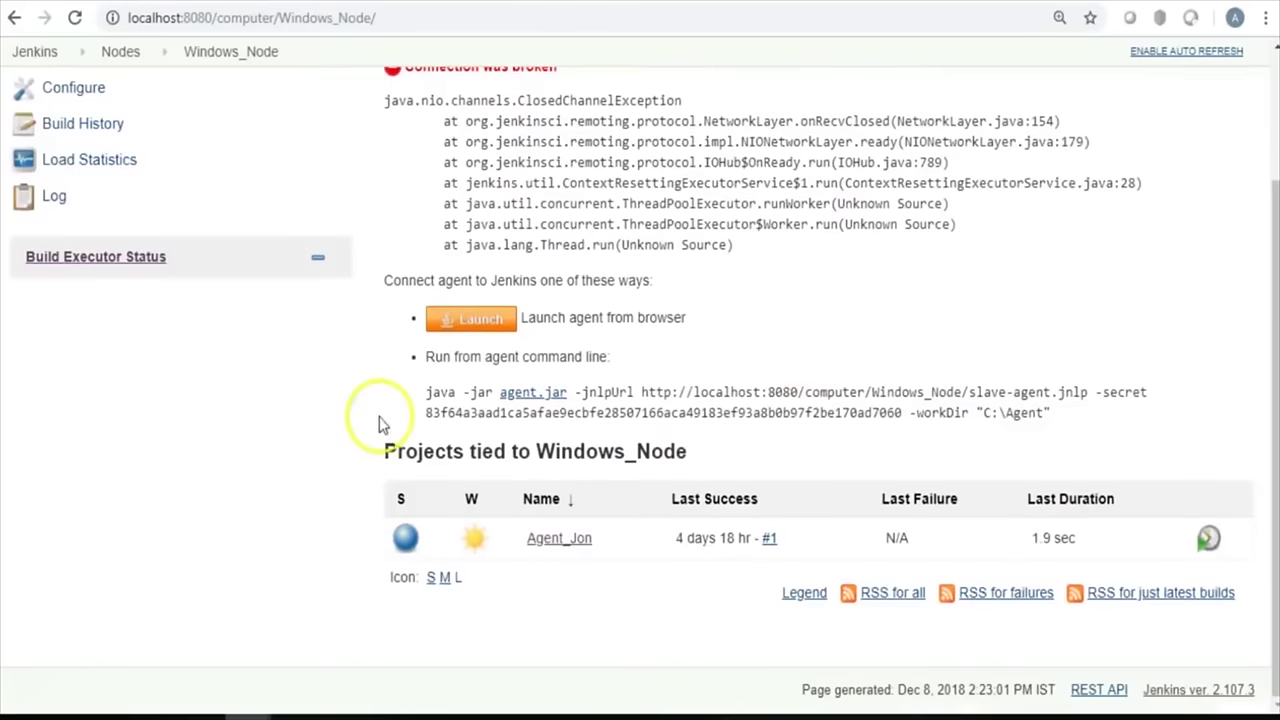
drag(983, 413, 1063, 416)
click(1065, 413)
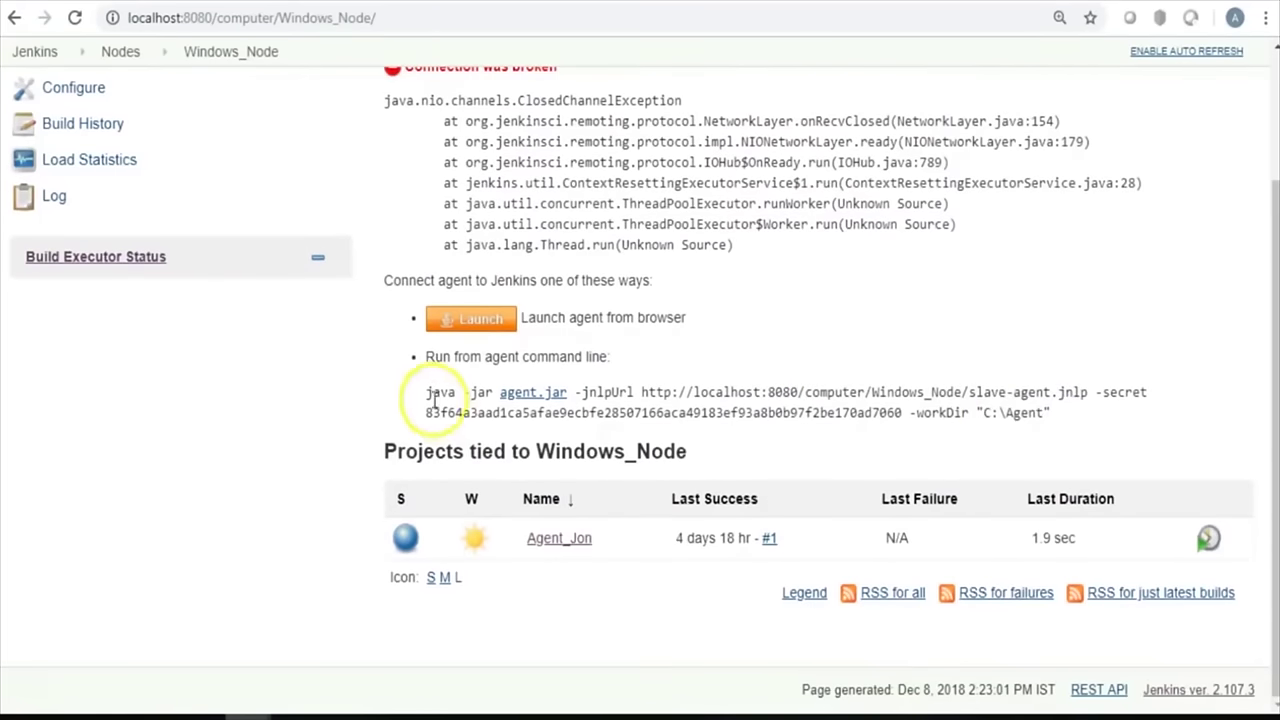
drag(424, 400, 1063, 432)
key(ctrl+c)
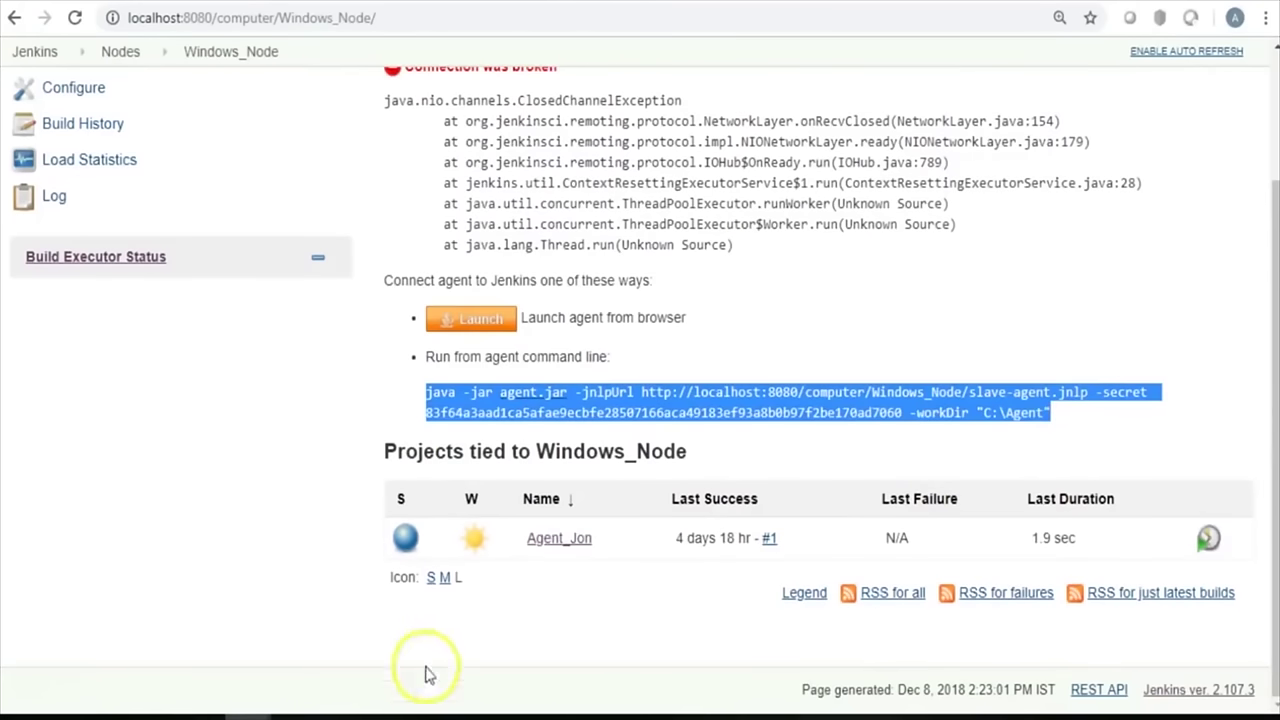
click(205, 715)
Step: Open a command prompt in the Agent folder via cmd and run the pasted agent command
click(166, 577)
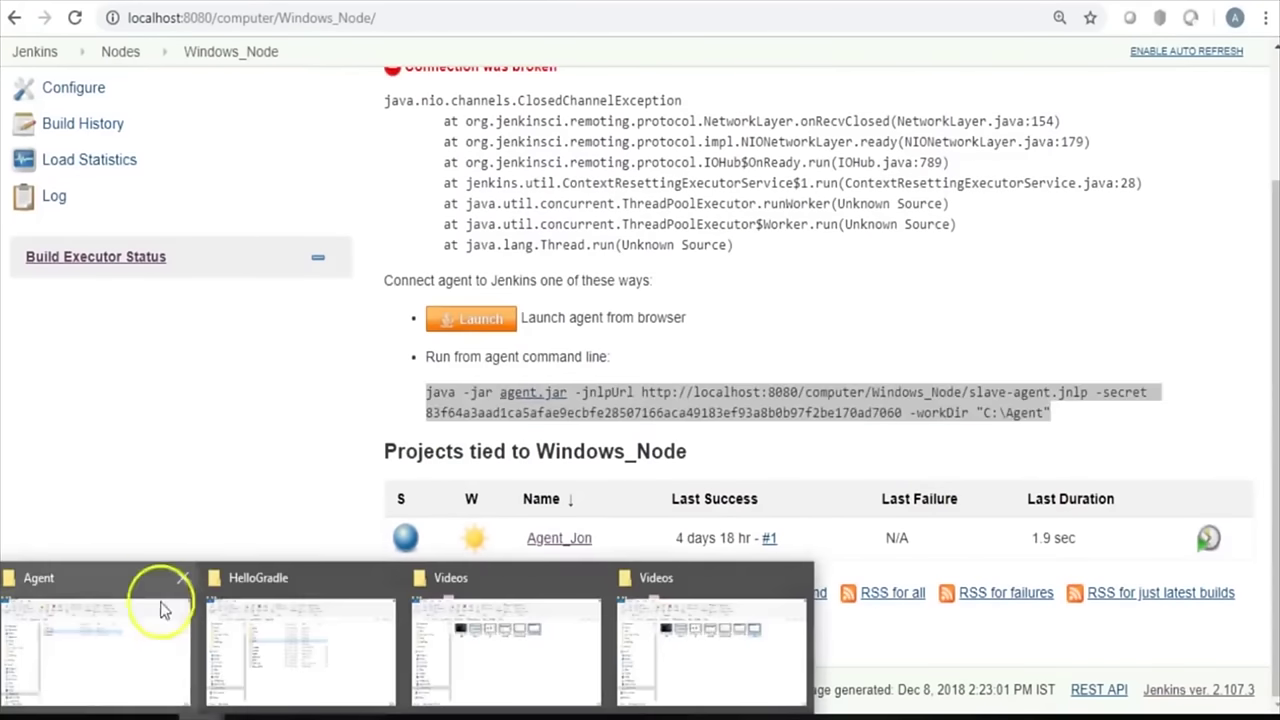
click(374, 126)
text(cmd)
key(Return)
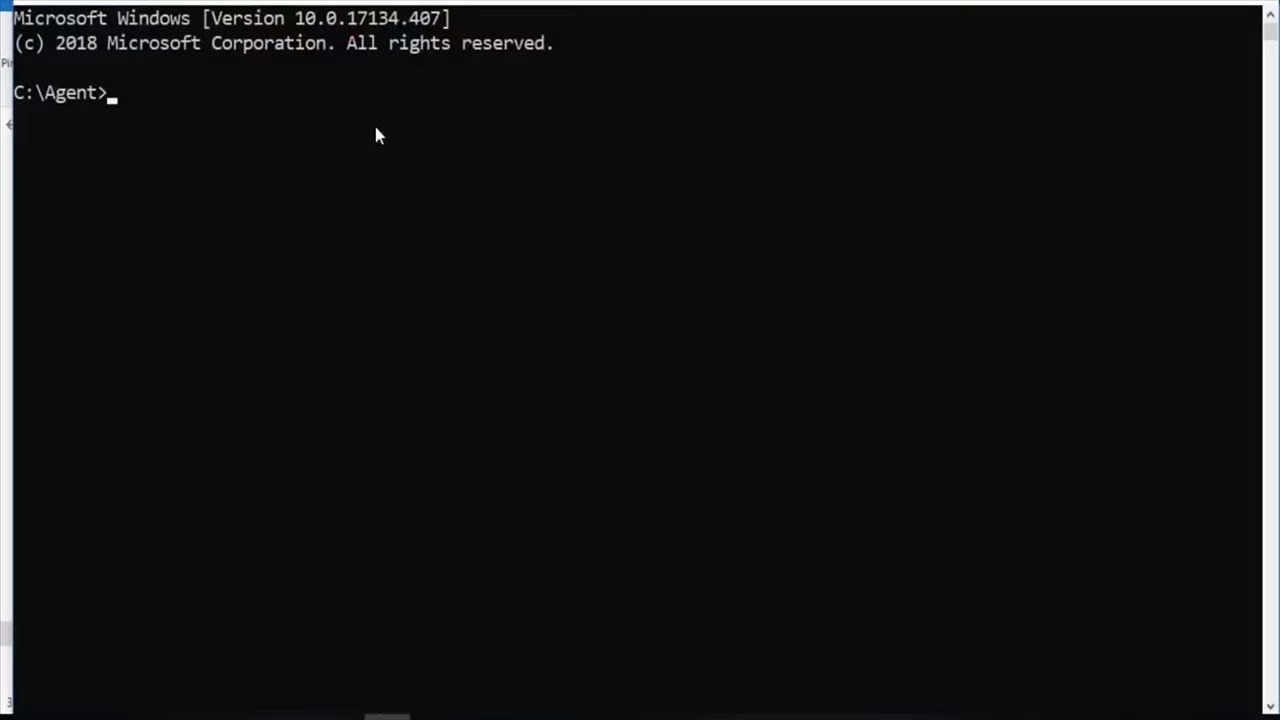
right_click(383, 150)
key(Return)
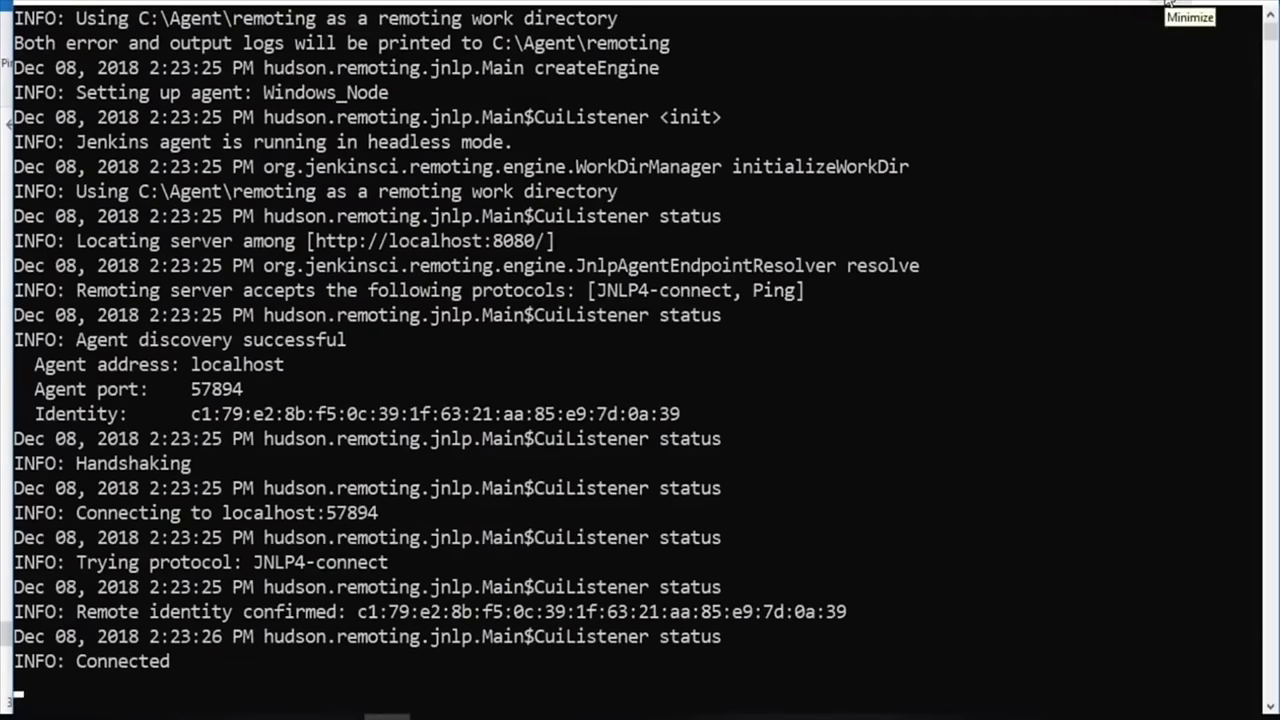
click(1167, 6)
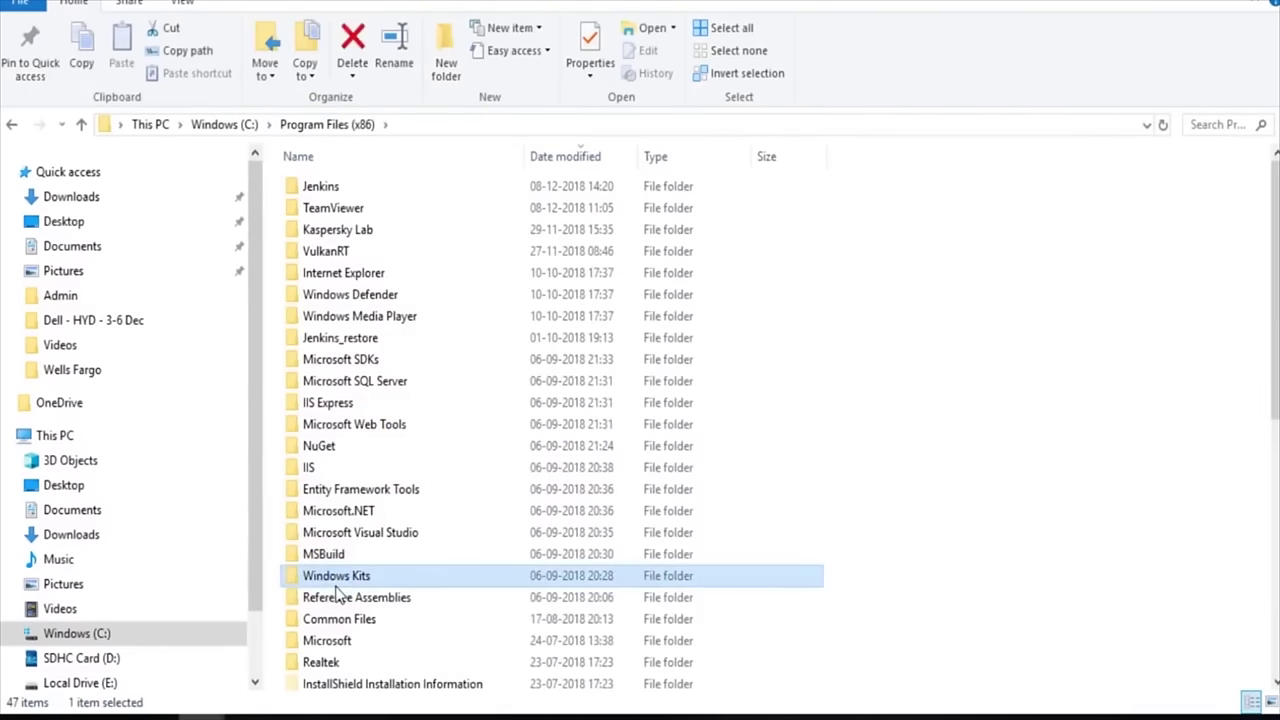
Step: Browse Jenkins' workspace folder in Program Files (x86), then open C:\Agent
key(j)
double_click(380, 188)
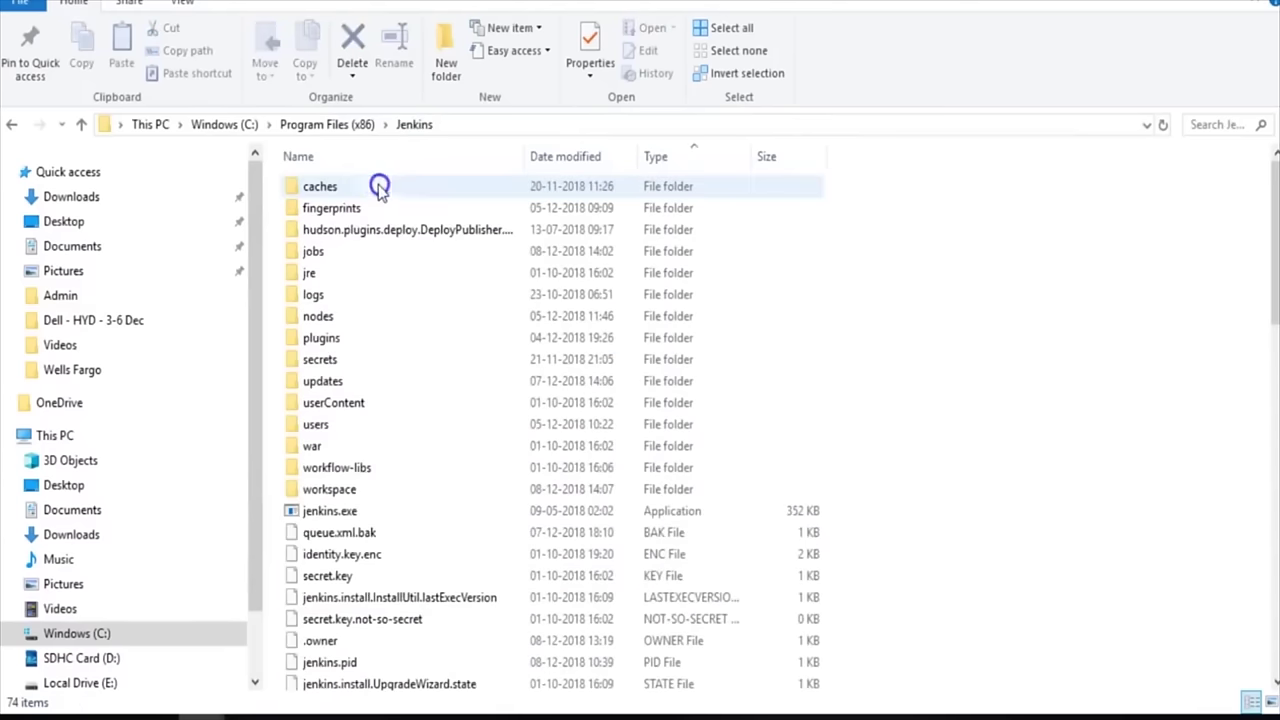
double_click(337, 489)
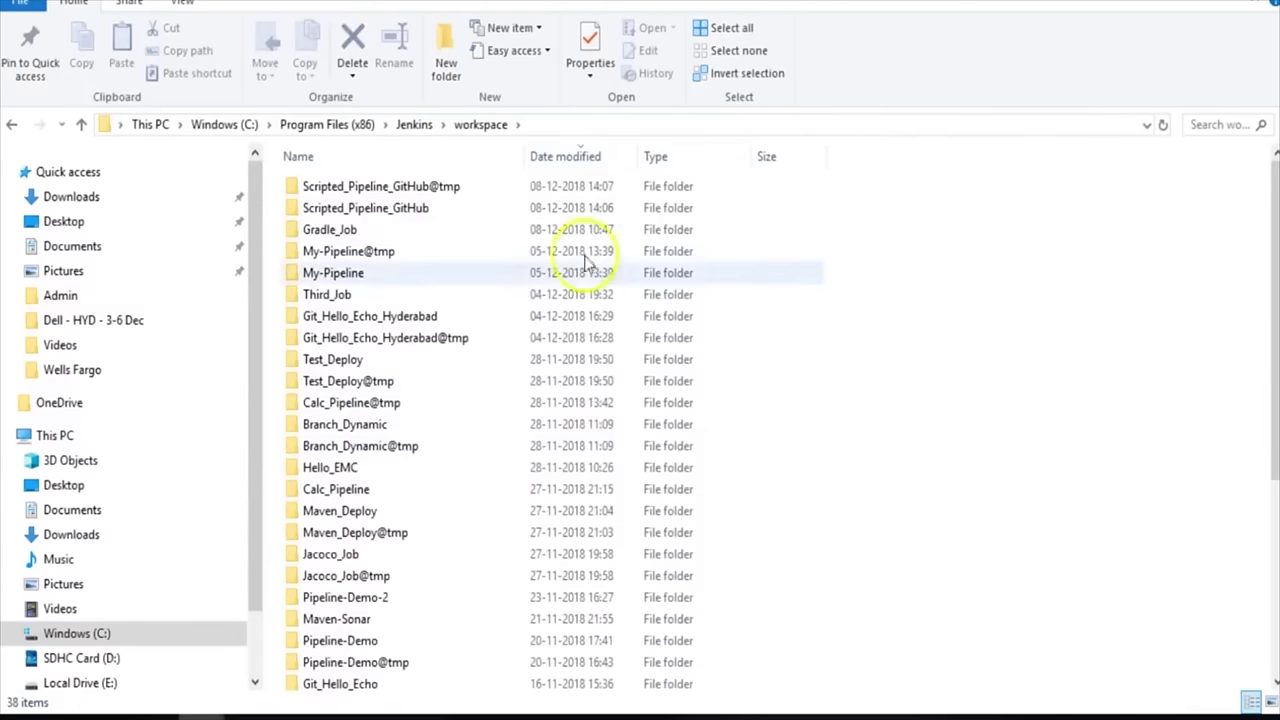
click(95, 630)
double_click(318, 208)
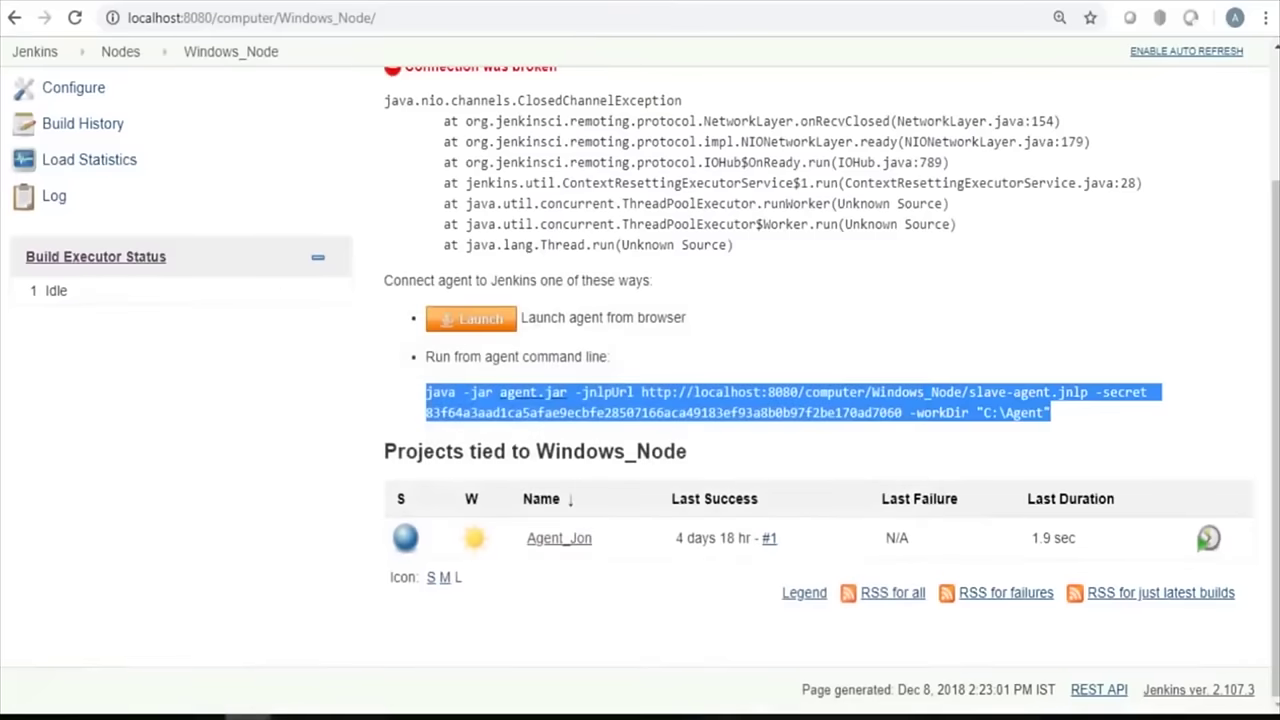
Step: Go from the Windows_Node page back to the Nodes list
scroll(251, 206, up, 2)
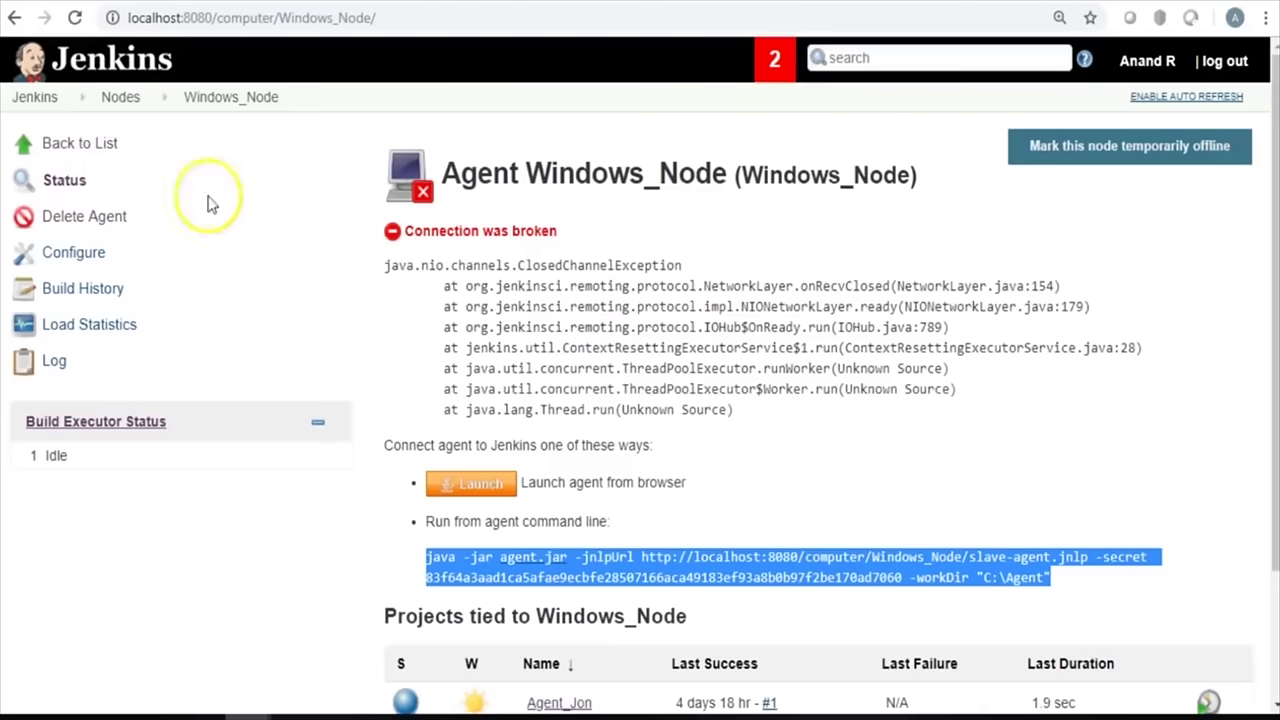
click(80, 143)
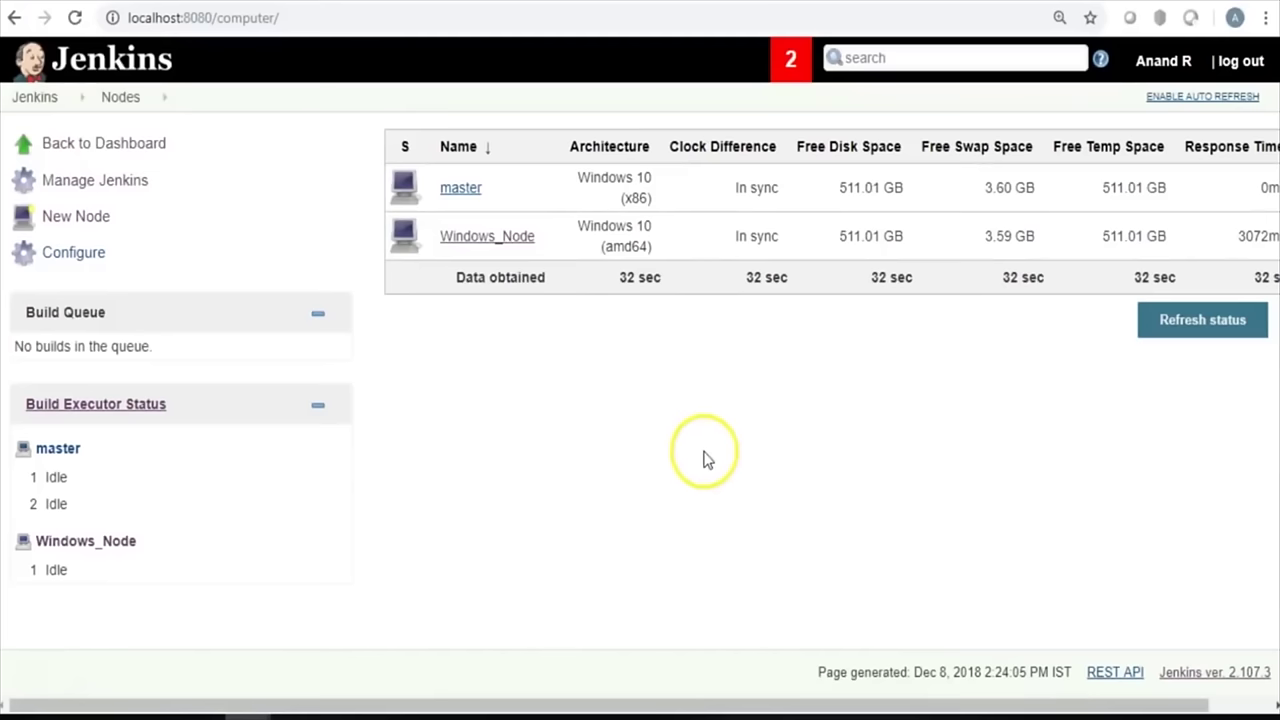
Step: From the dashboard, create a new Pipeline item called Agent_Scripted_Job
click(91, 143)
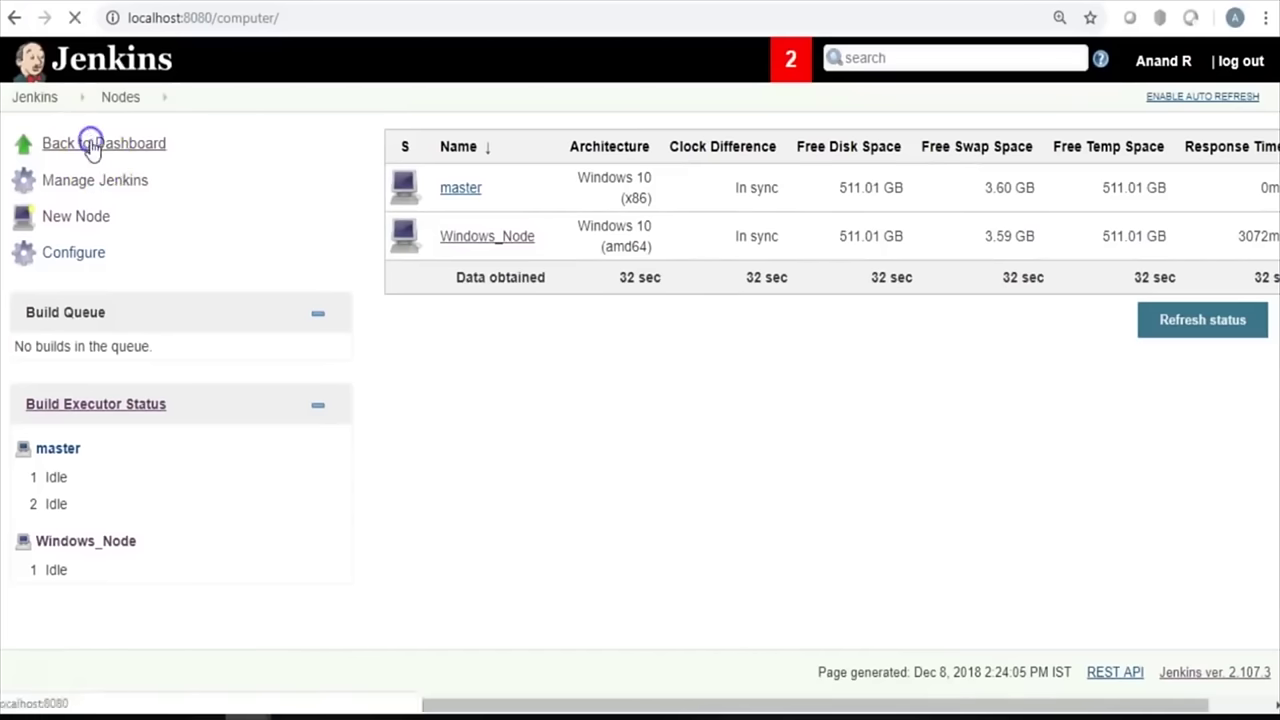
click(80, 147)
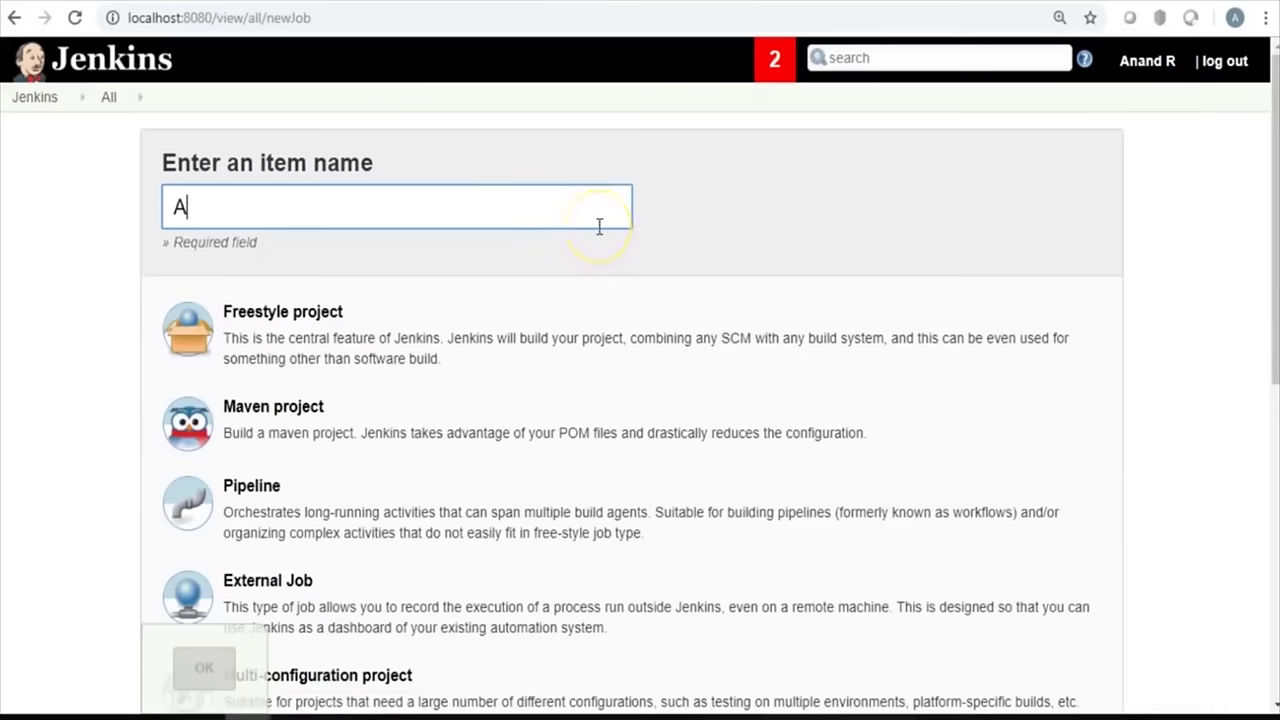
text(Agent_Scripted_Job)
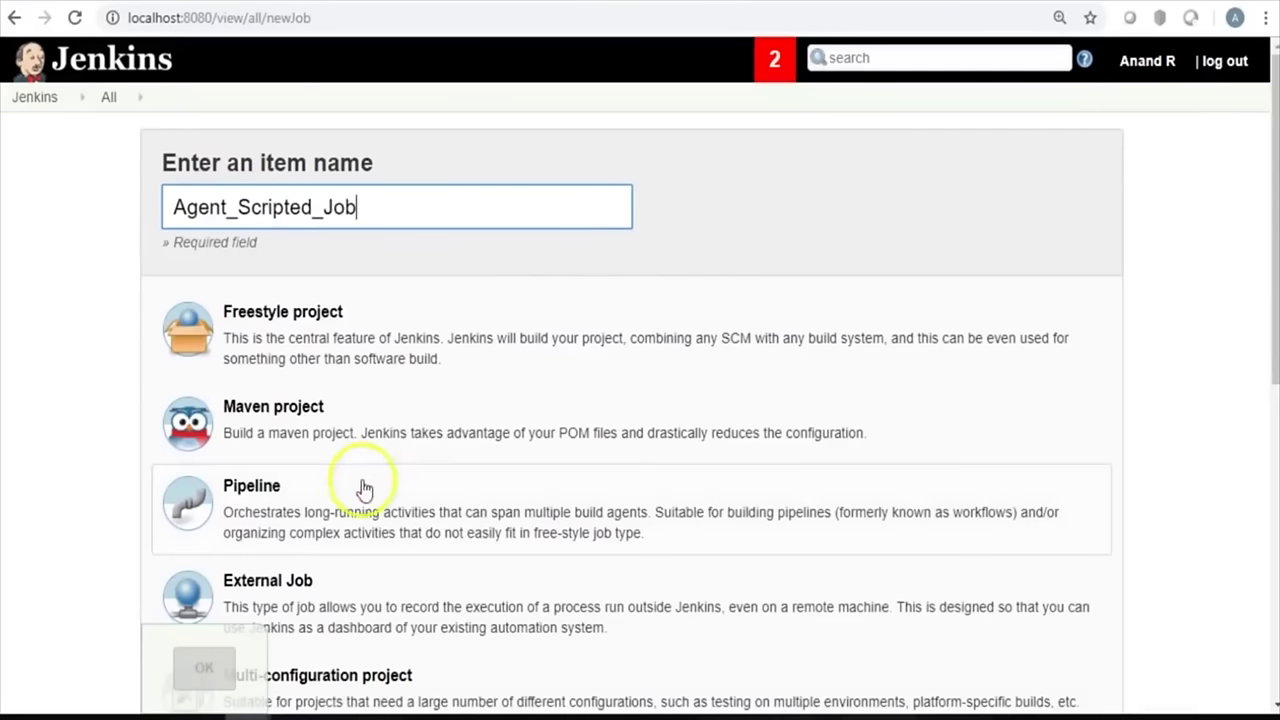
click(346, 515)
scroll(1192, 300, down, 3)
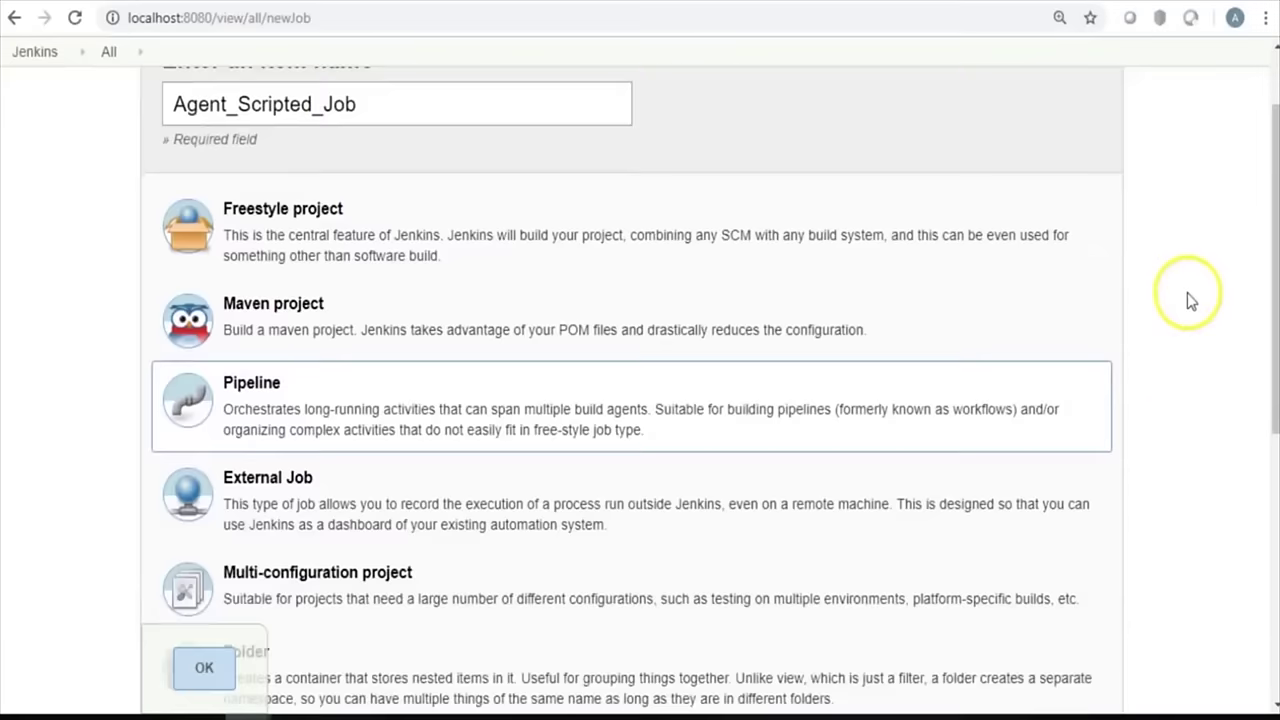
click(204, 667)
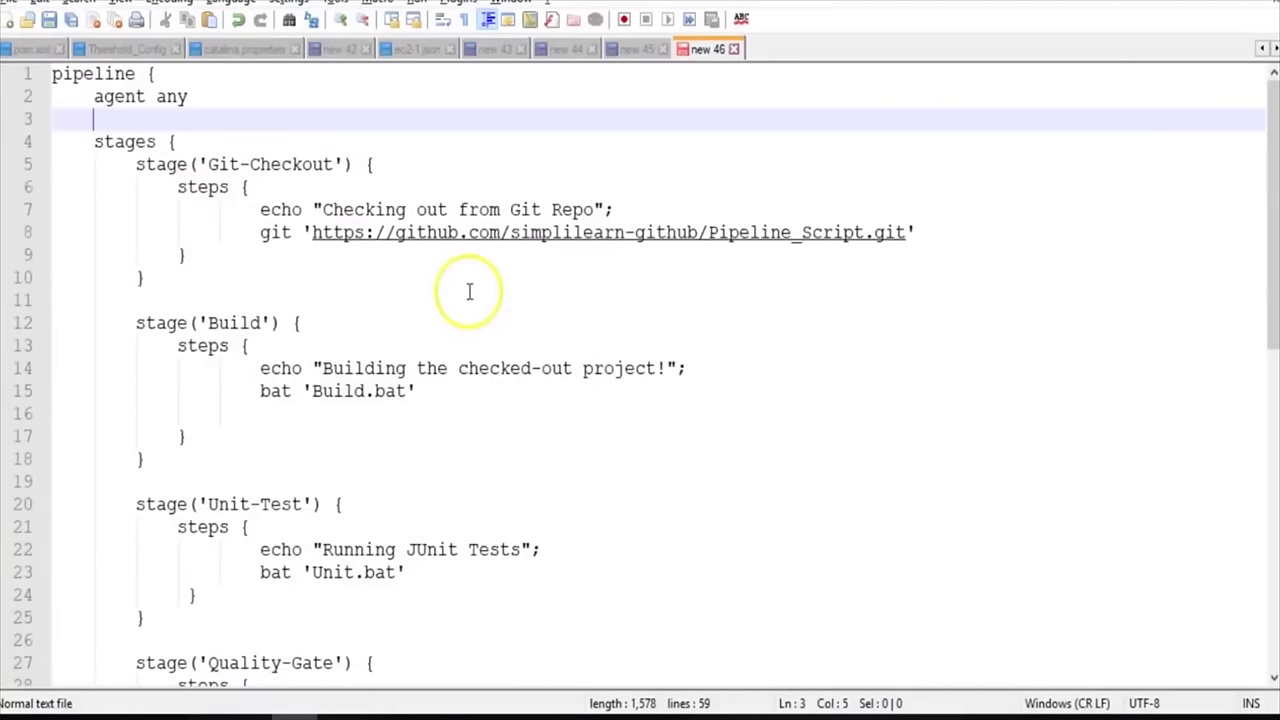
Step: In Notepad++, replace 'agent any' on line 2 with an agent { label '' } block
double_click(172, 96)
key(Delete)
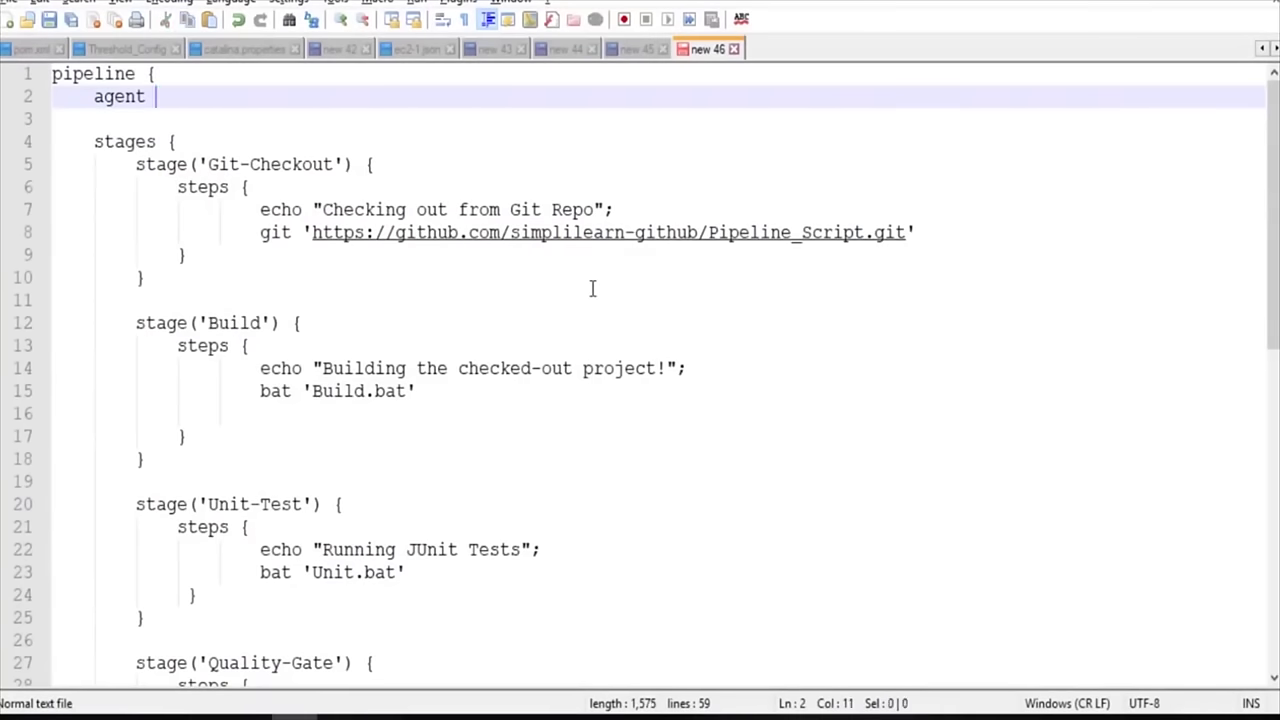
text({)
key(Return)
key(Return)
key(Tab)
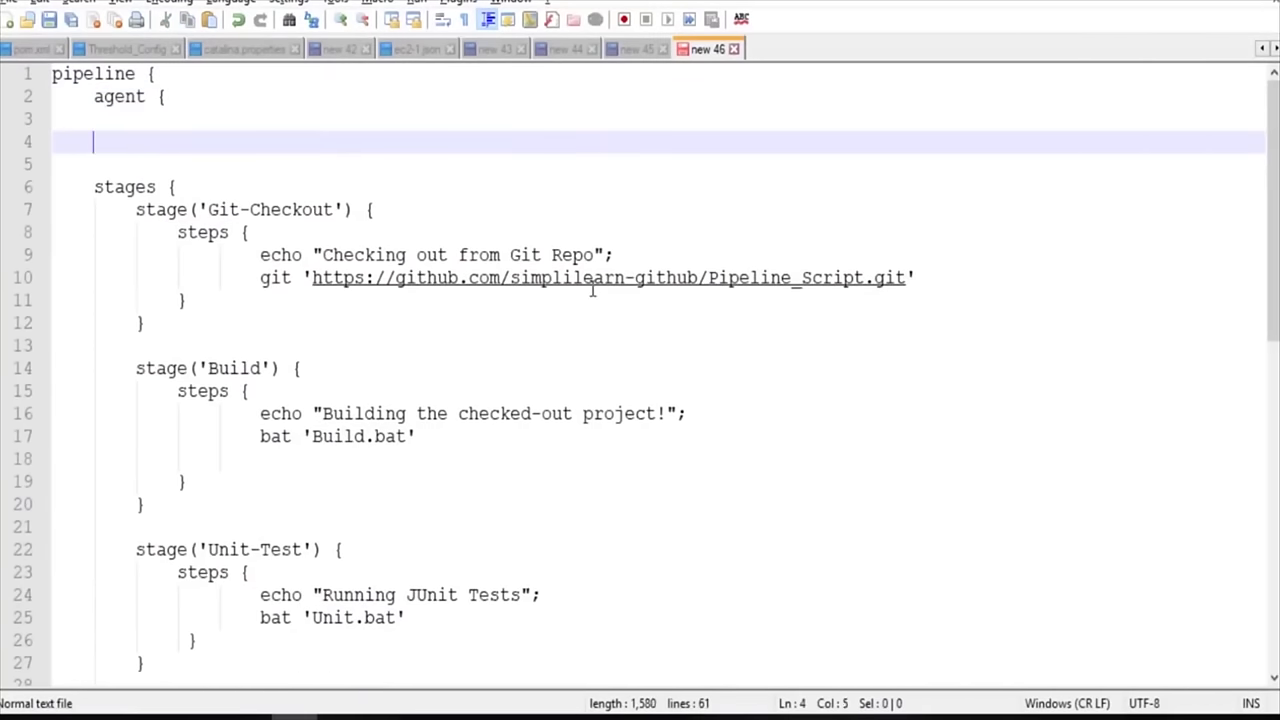
key(Up)
key(Tab)
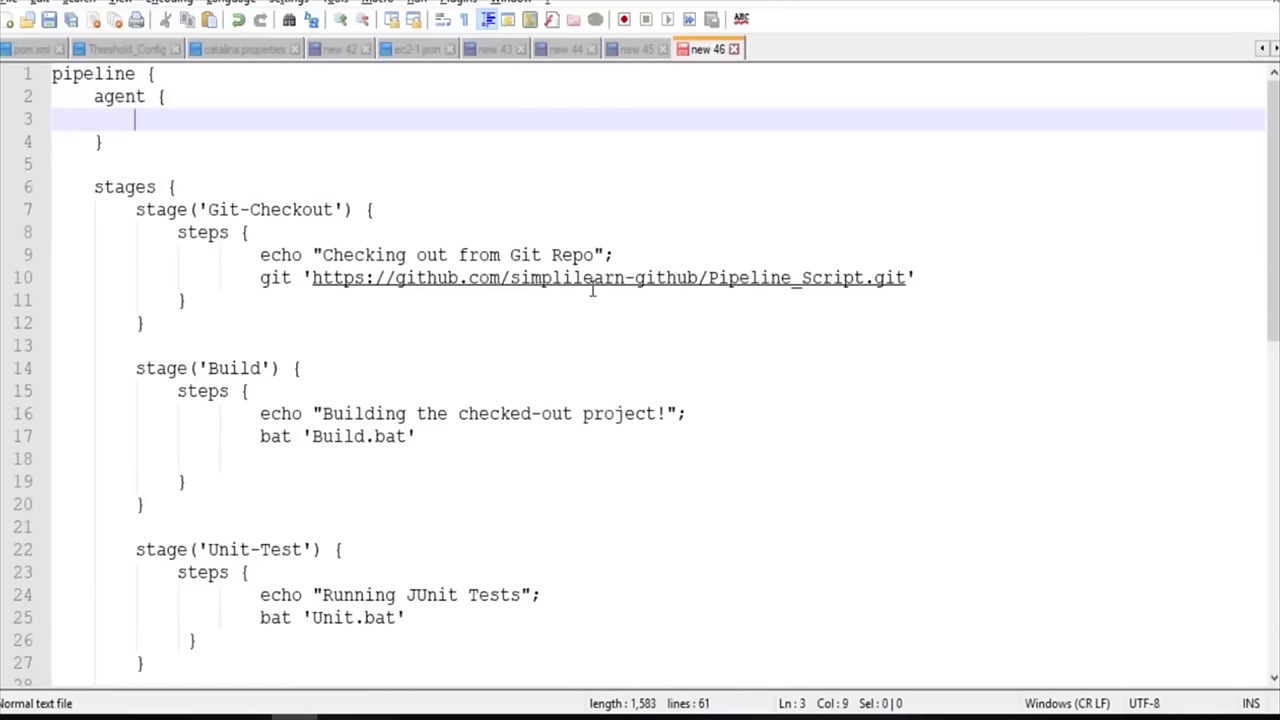
text(label ')
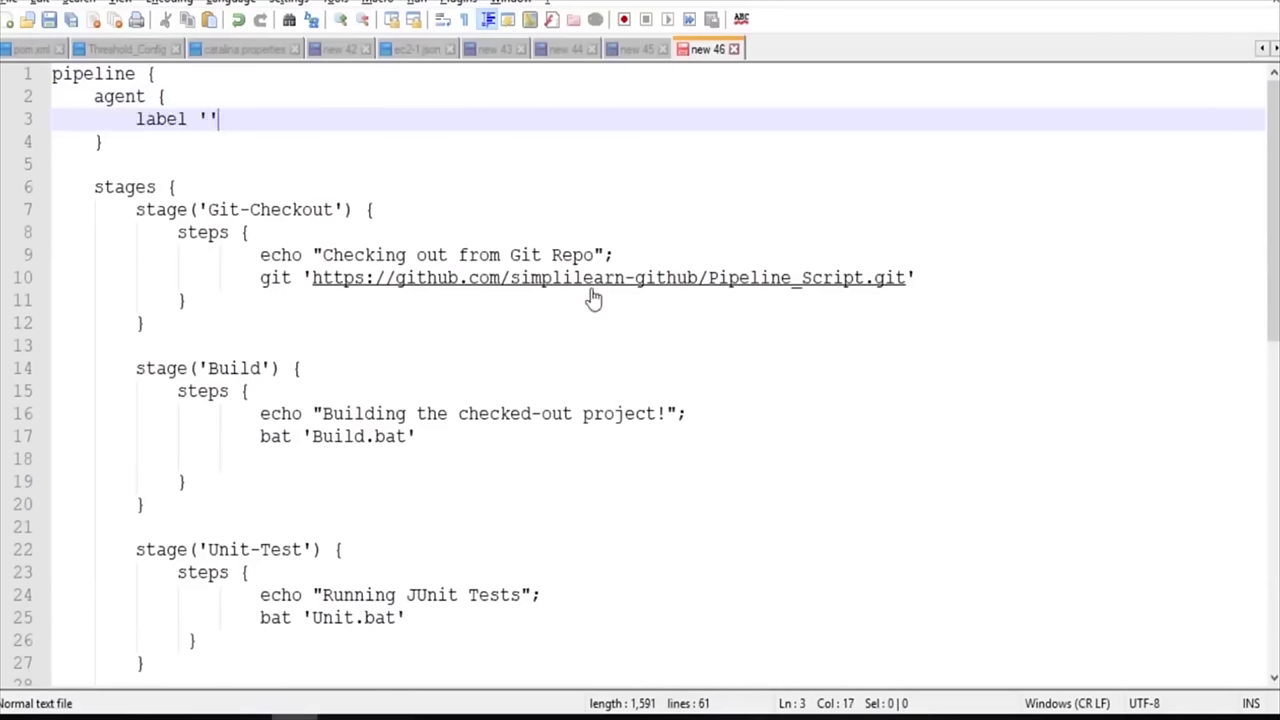
key(Left)
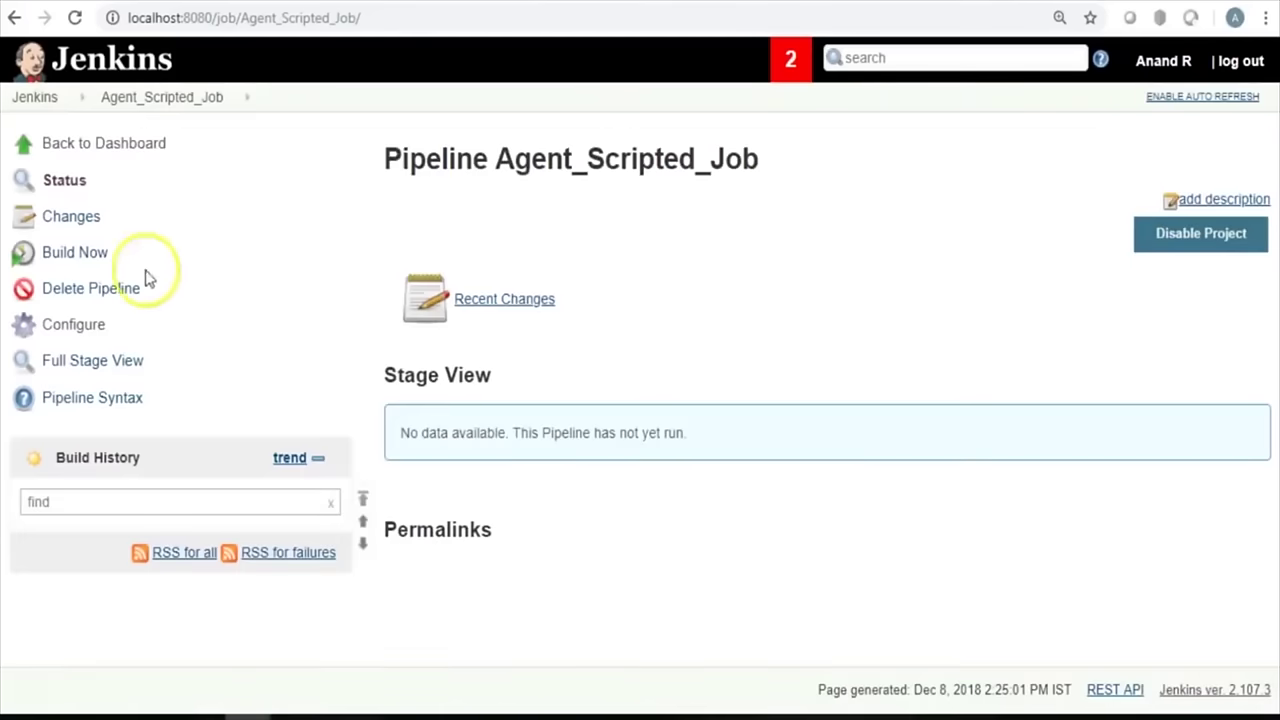
Step: Open the Windows_Node agent page from the dashboard and copy the node name from its heading
click(70, 143)
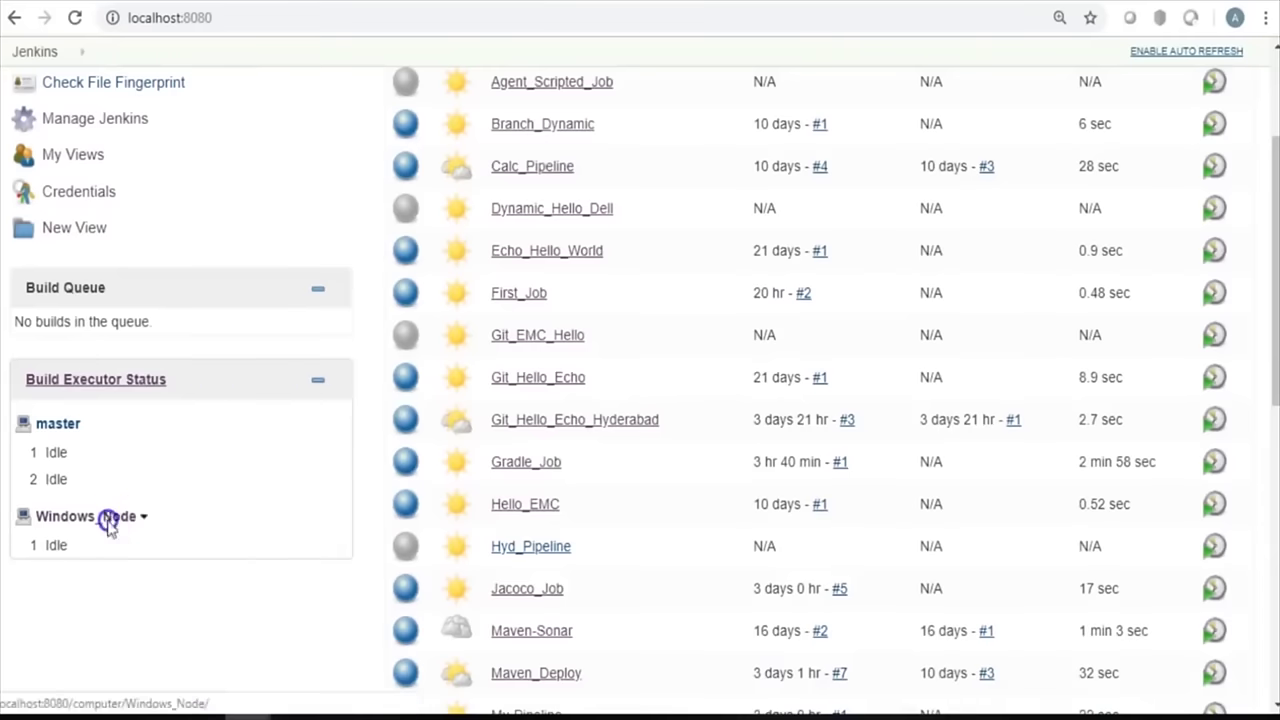
click(108, 522)
drag(536, 272, 772, 273)
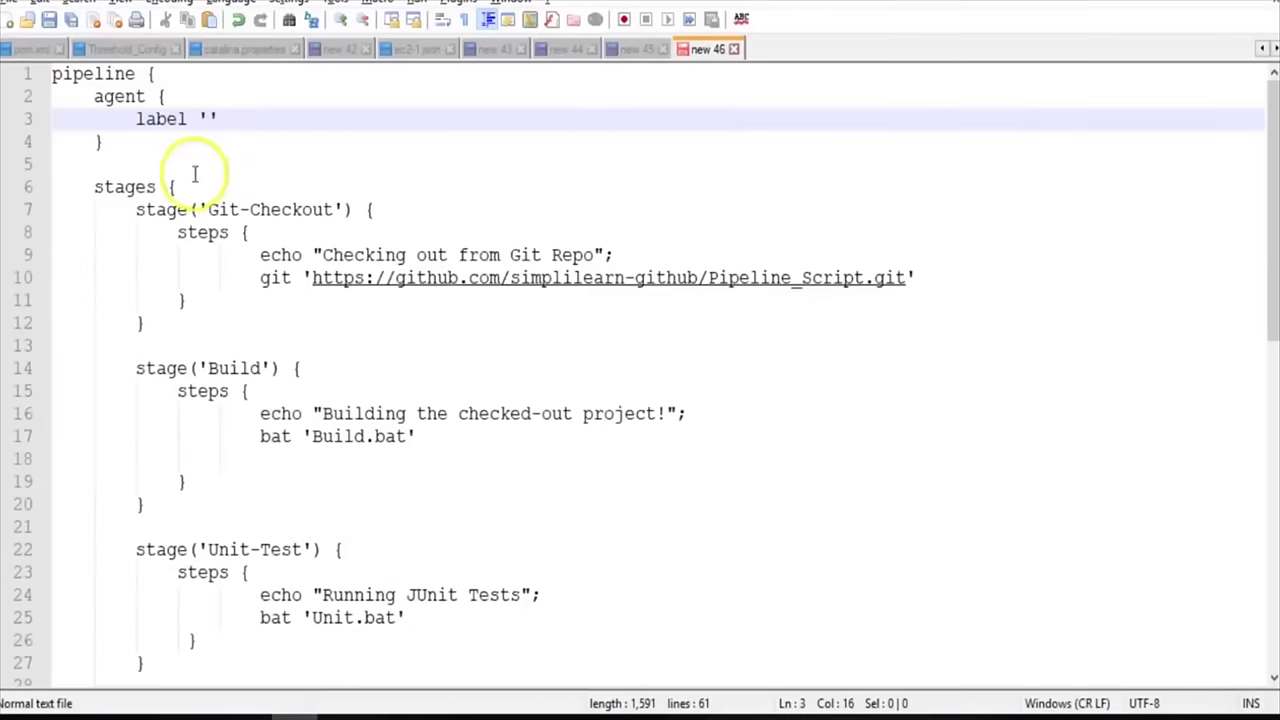
text(Windows_Node)
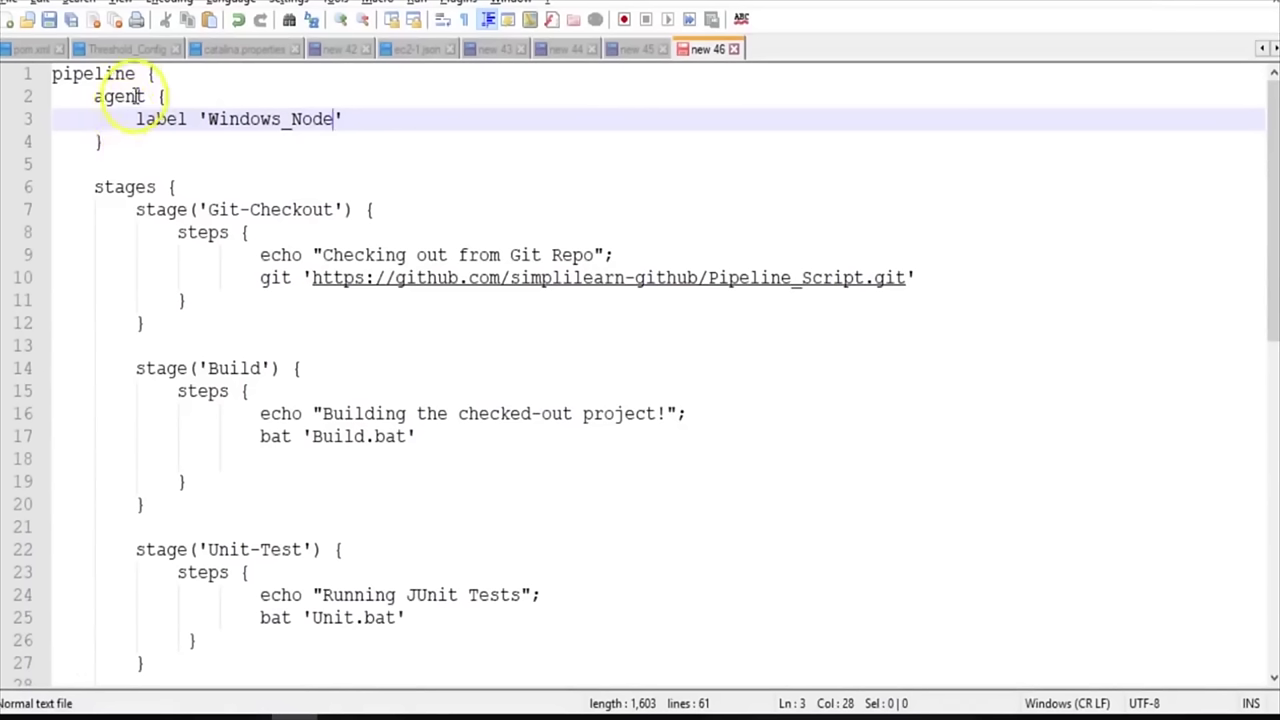
double_click(161, 119)
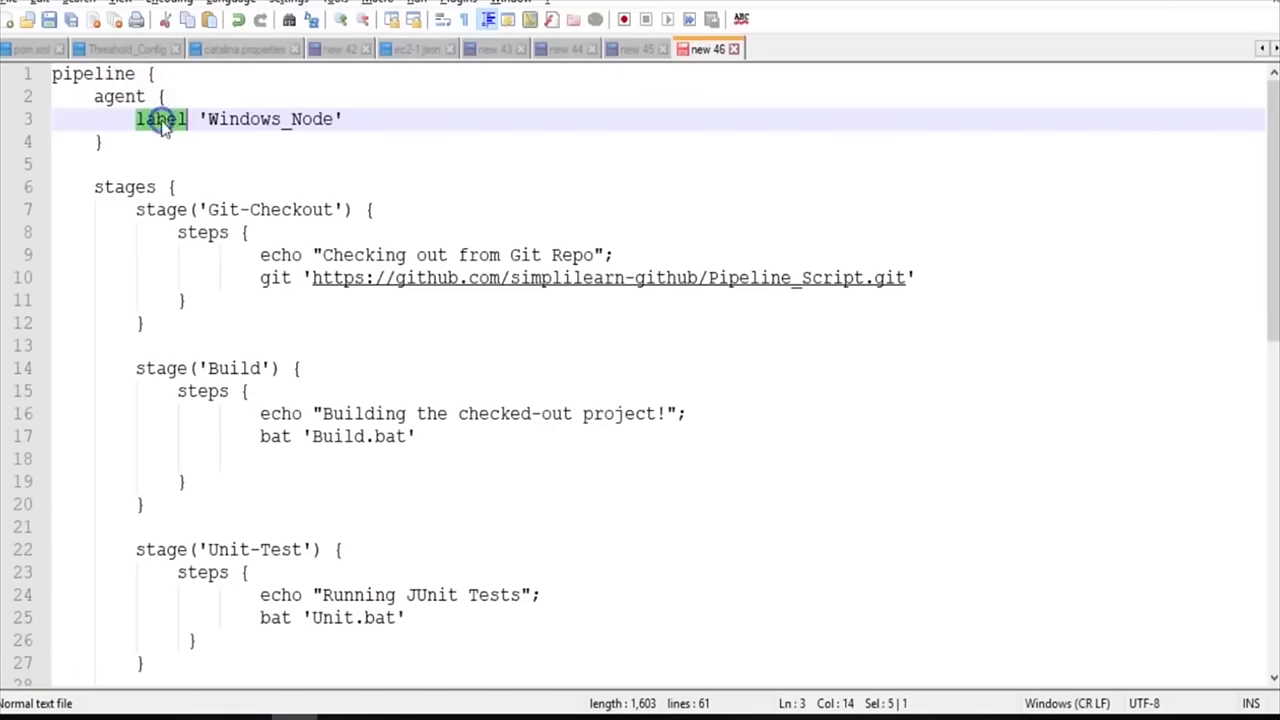
double_click(285, 119)
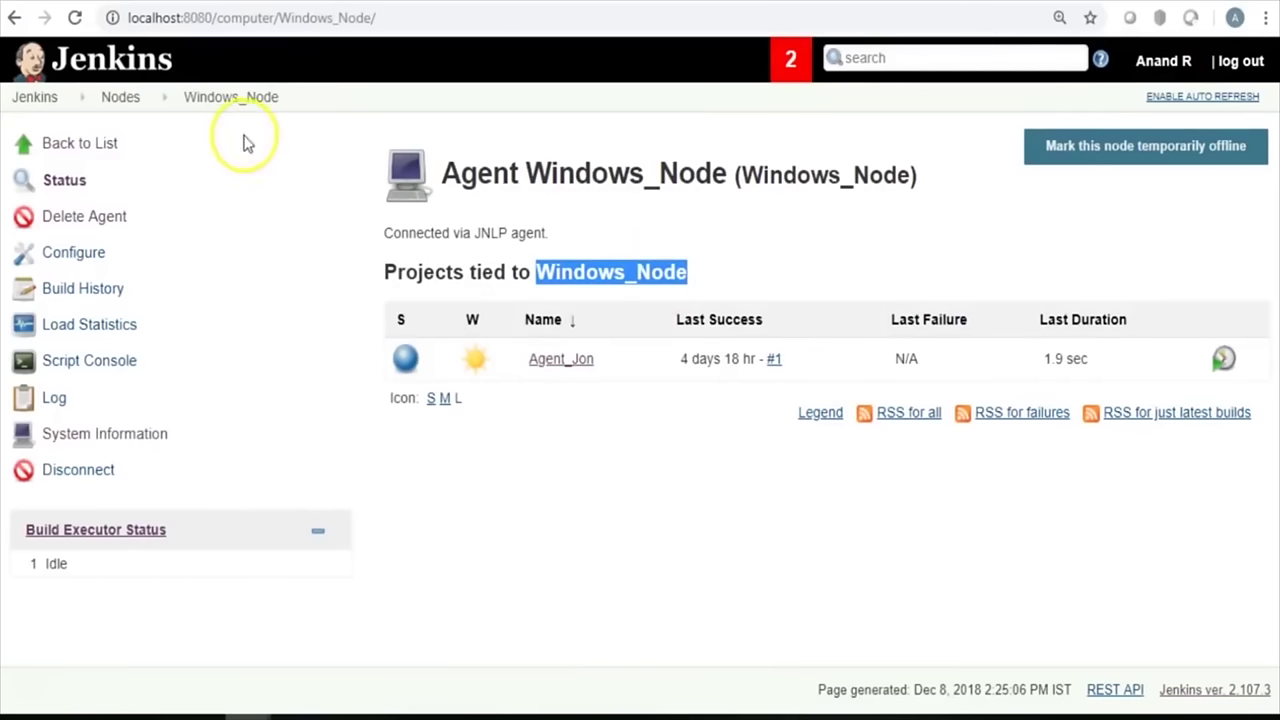
Step: Open Agent_Scripted_Job's Configure page at its empty Pipeline script, then return to Notepad++
click(80, 143)
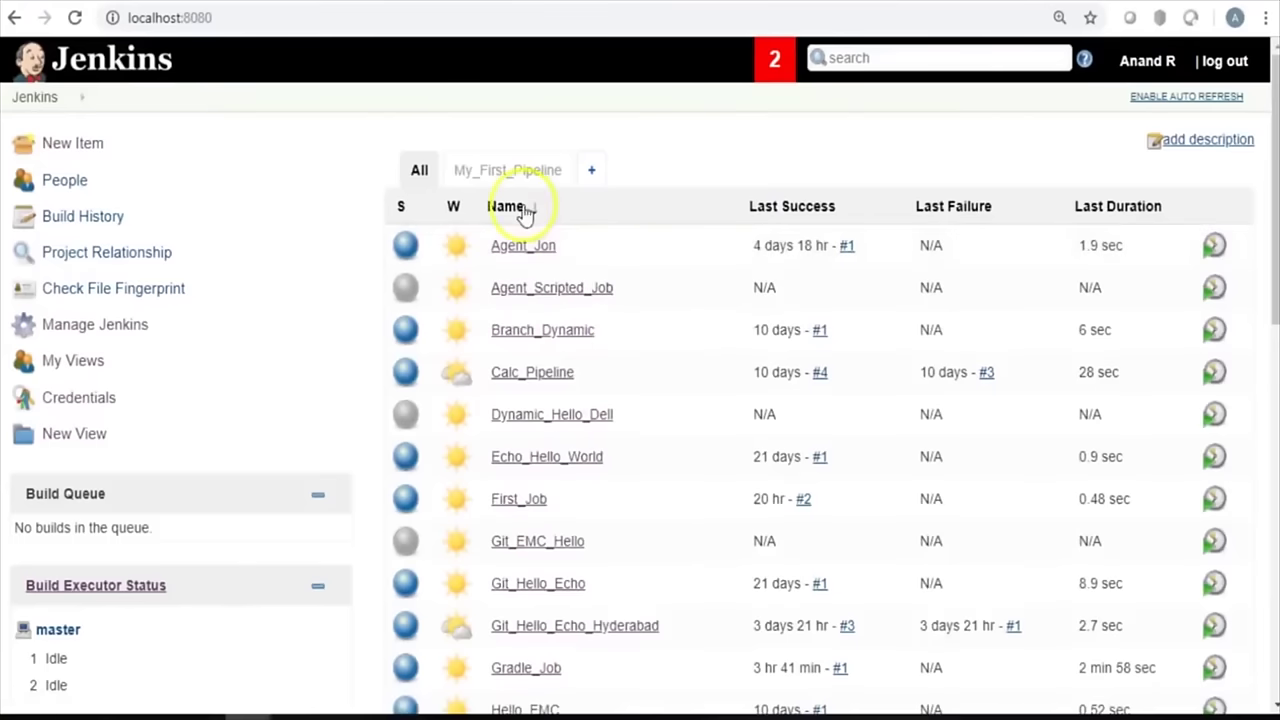
scroll(632, 382, down, 4)
scroll(632, 382, down, 2)
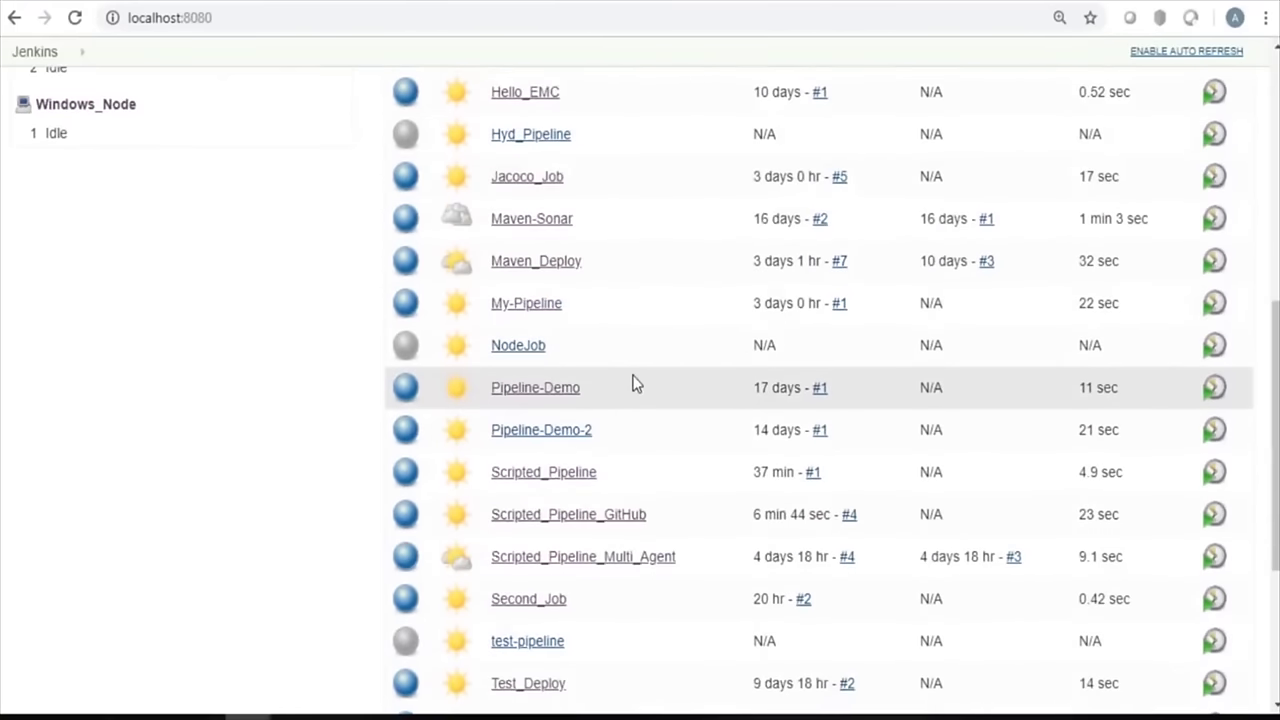
text(agent)
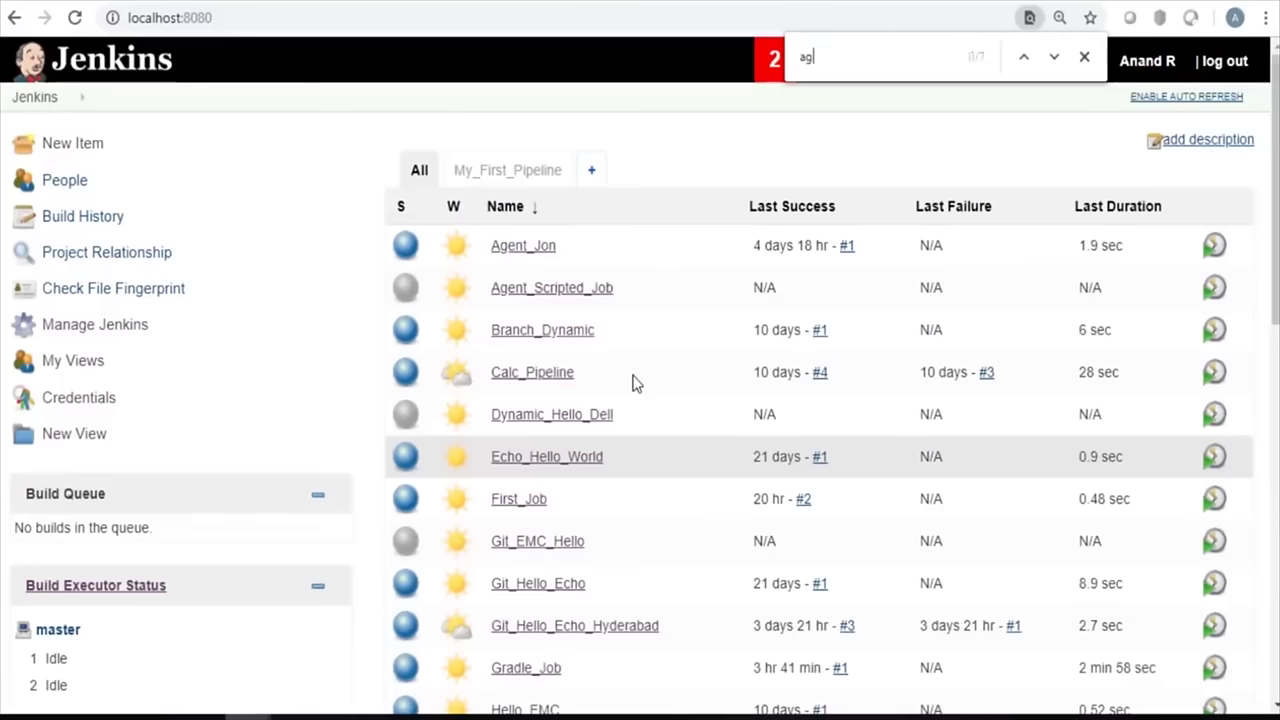
click(621, 287)
click(600, 431)
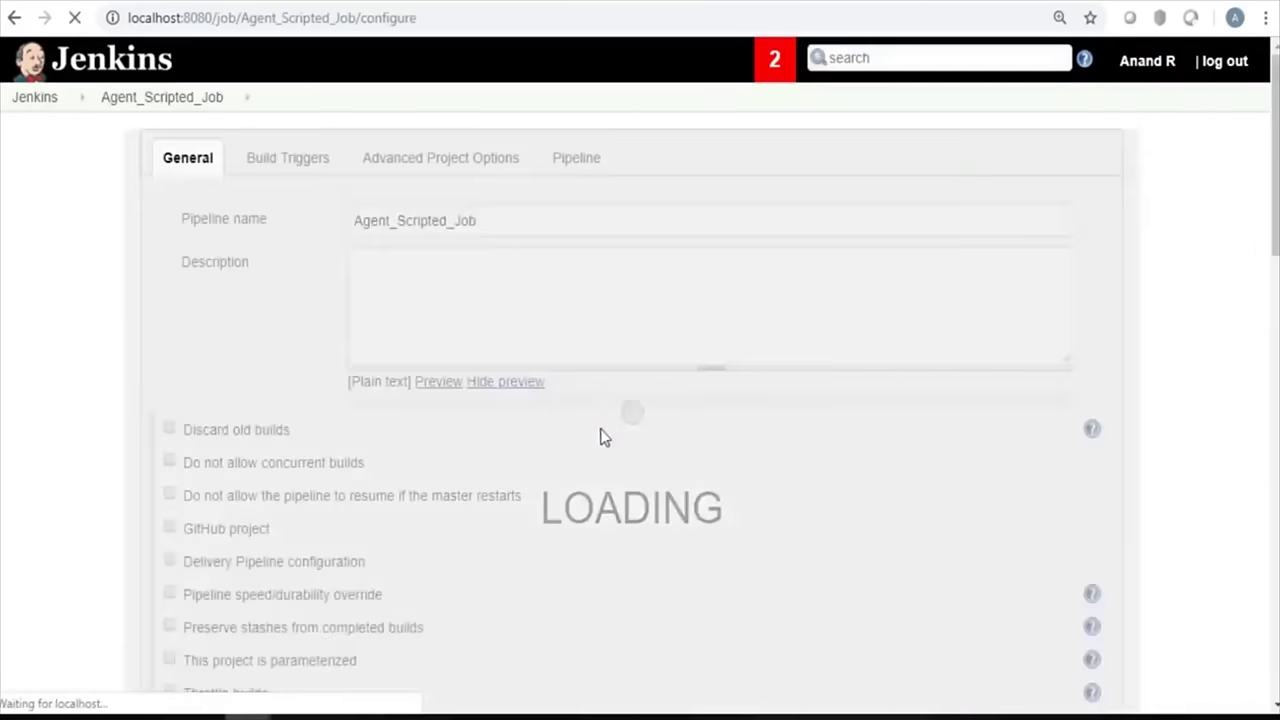
scroll(1166, 243, down, 10)
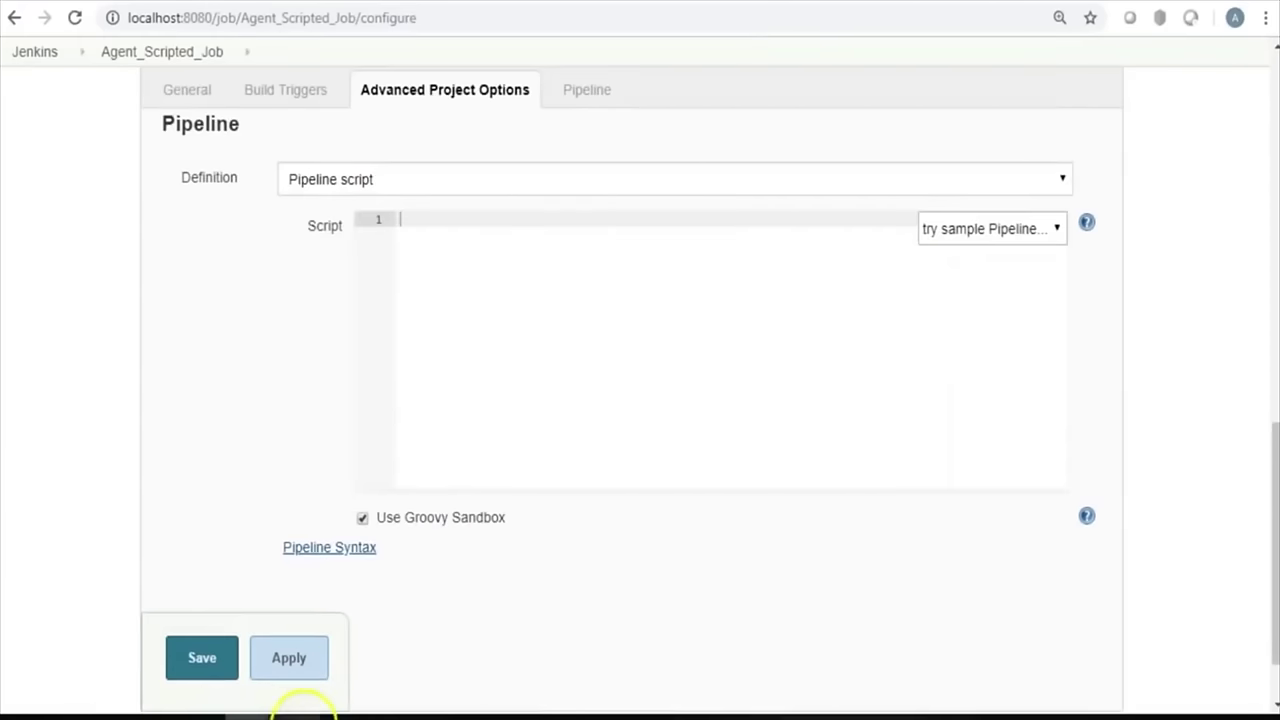
click(308, 714)
click(306, 158)
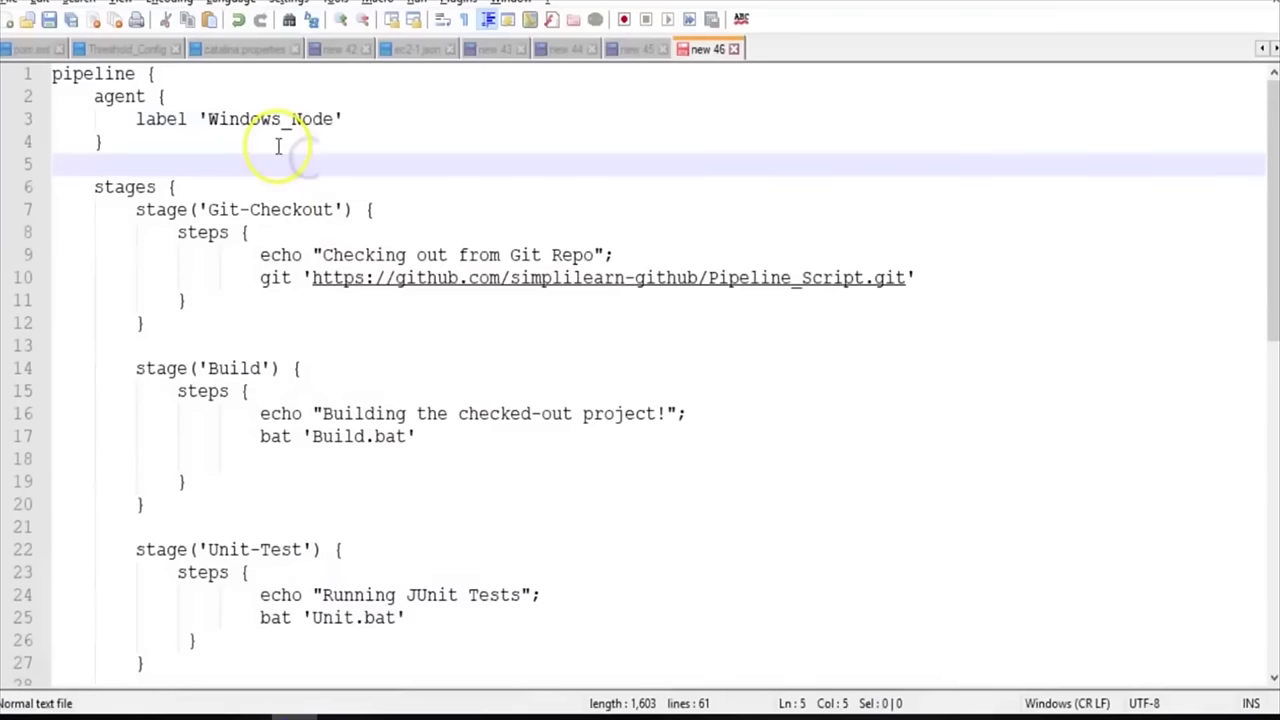
Step: Review the script, highlighting the Build.bat step on line 17 and the agent label 'Windows_Node' line
key(ctrl+a)
click(714, 116)
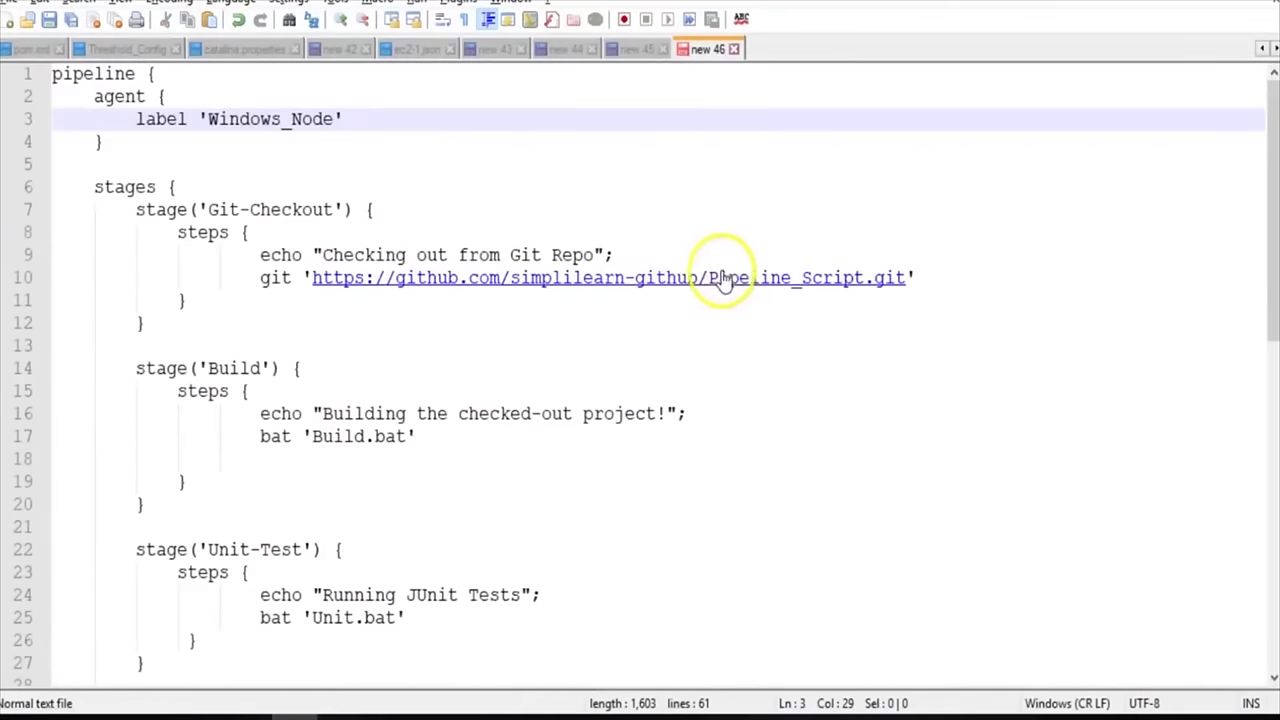
drag(260, 436, 567, 476)
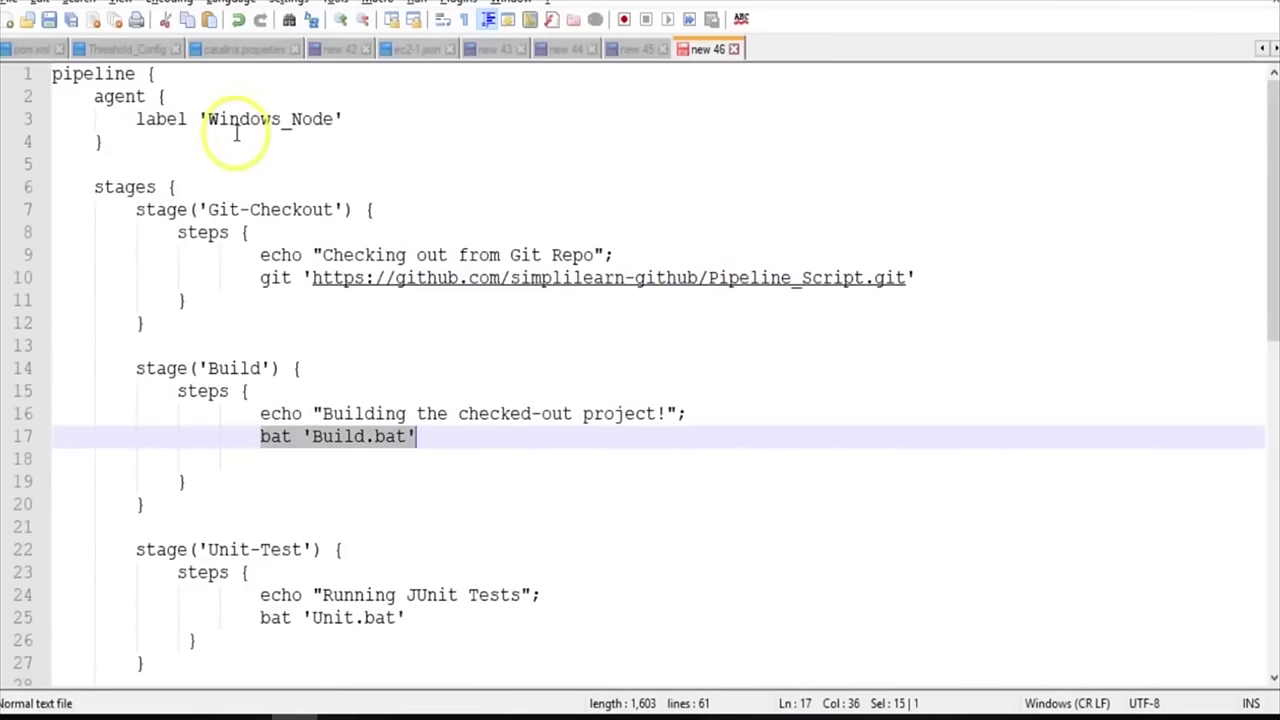
drag(136, 119, 400, 109)
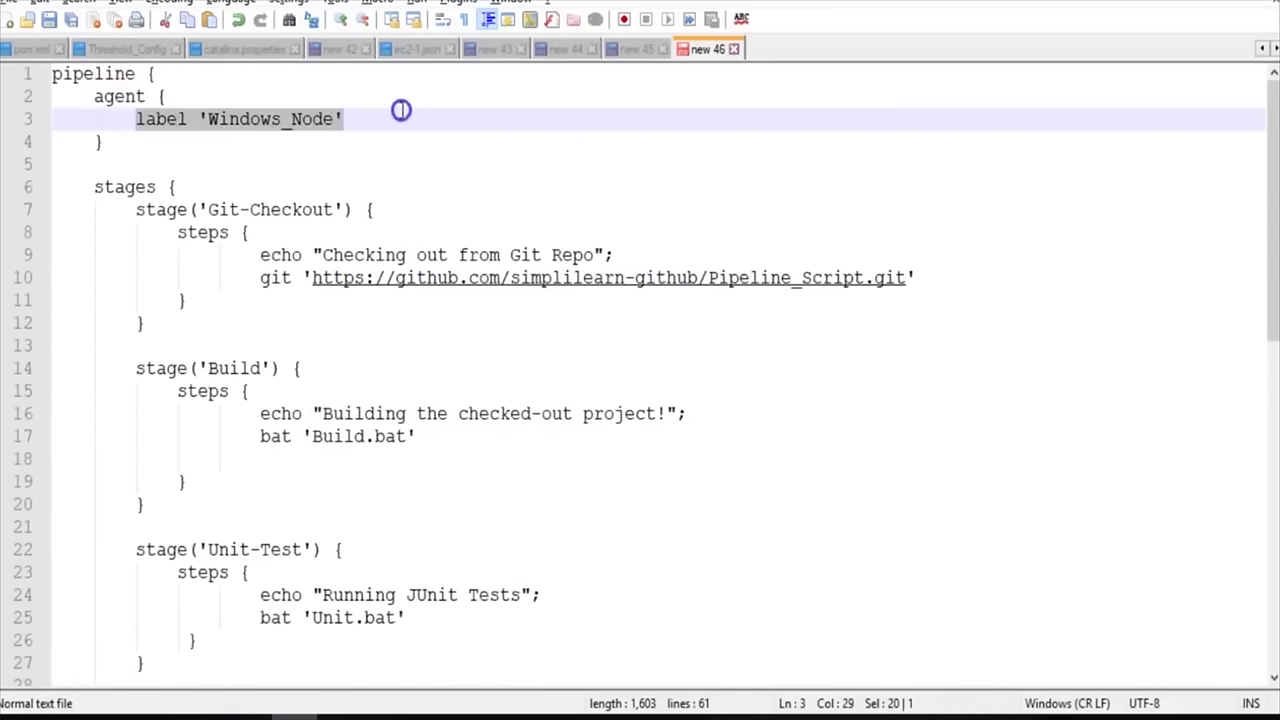
click(623, 194)
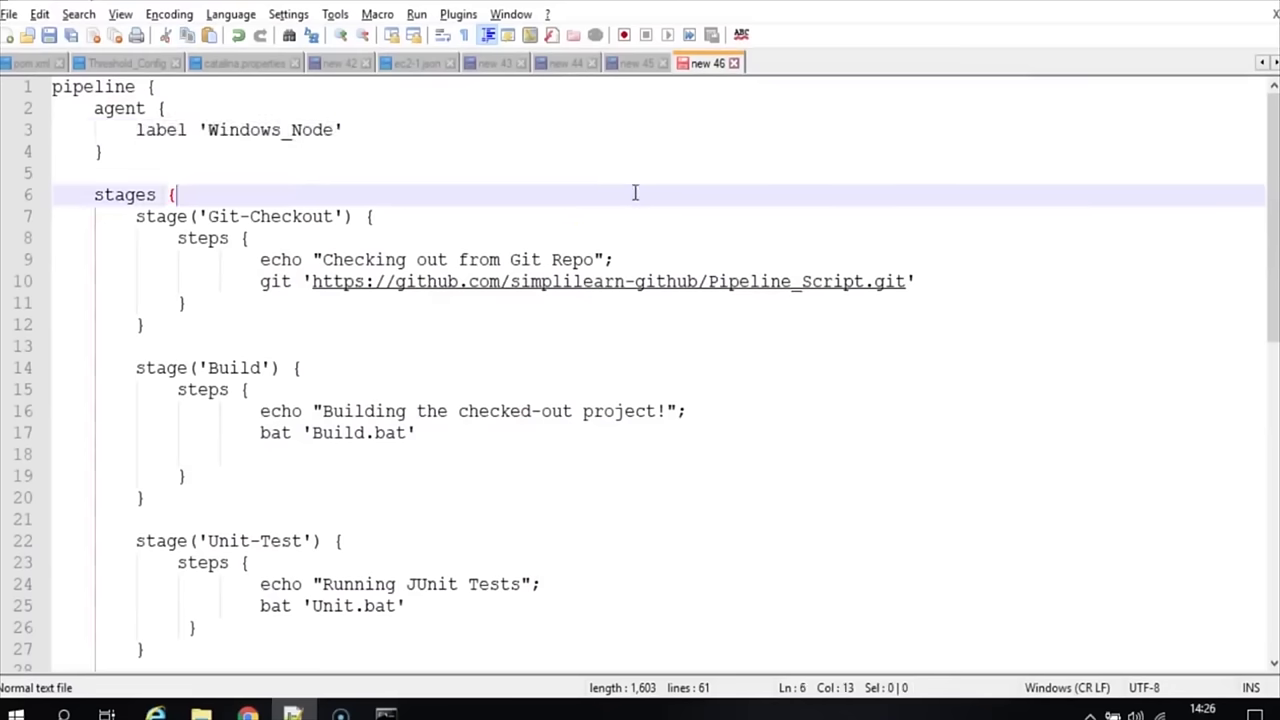
Step: Put the whole Notepad++ pipeline script into the Jenkins job's Script box
key(ctrl+a)
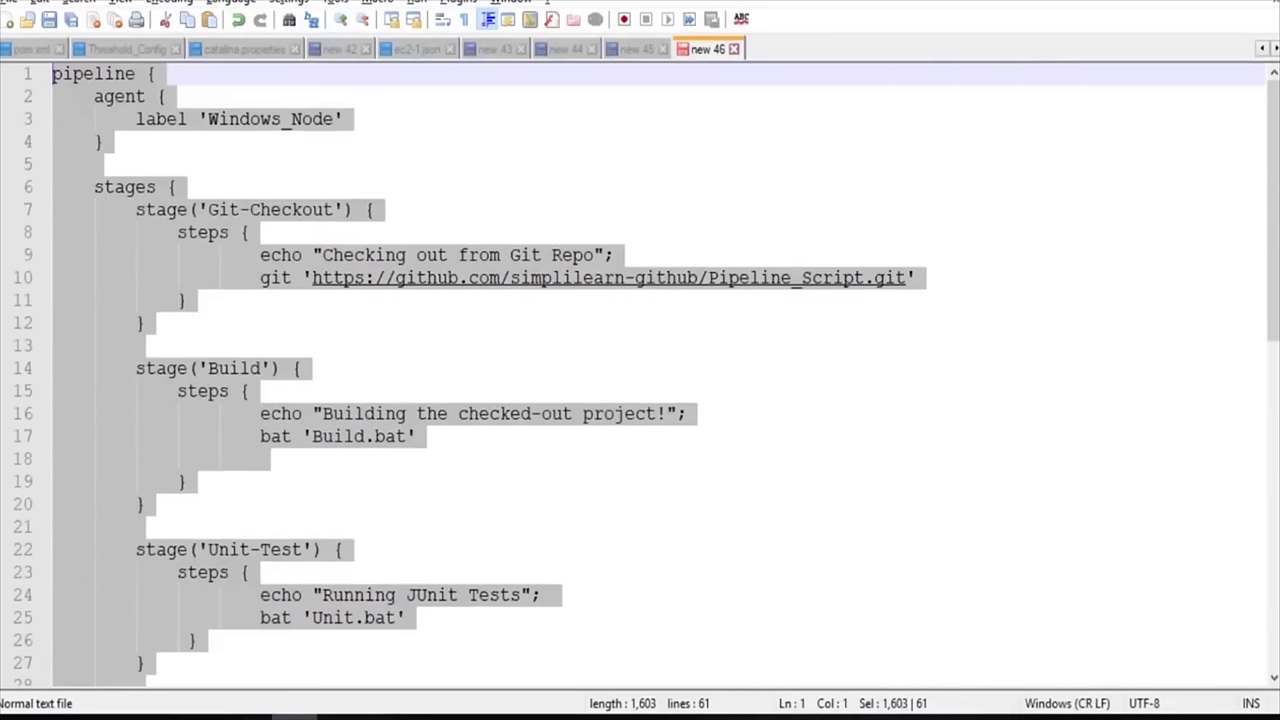
key(ctrl+v)
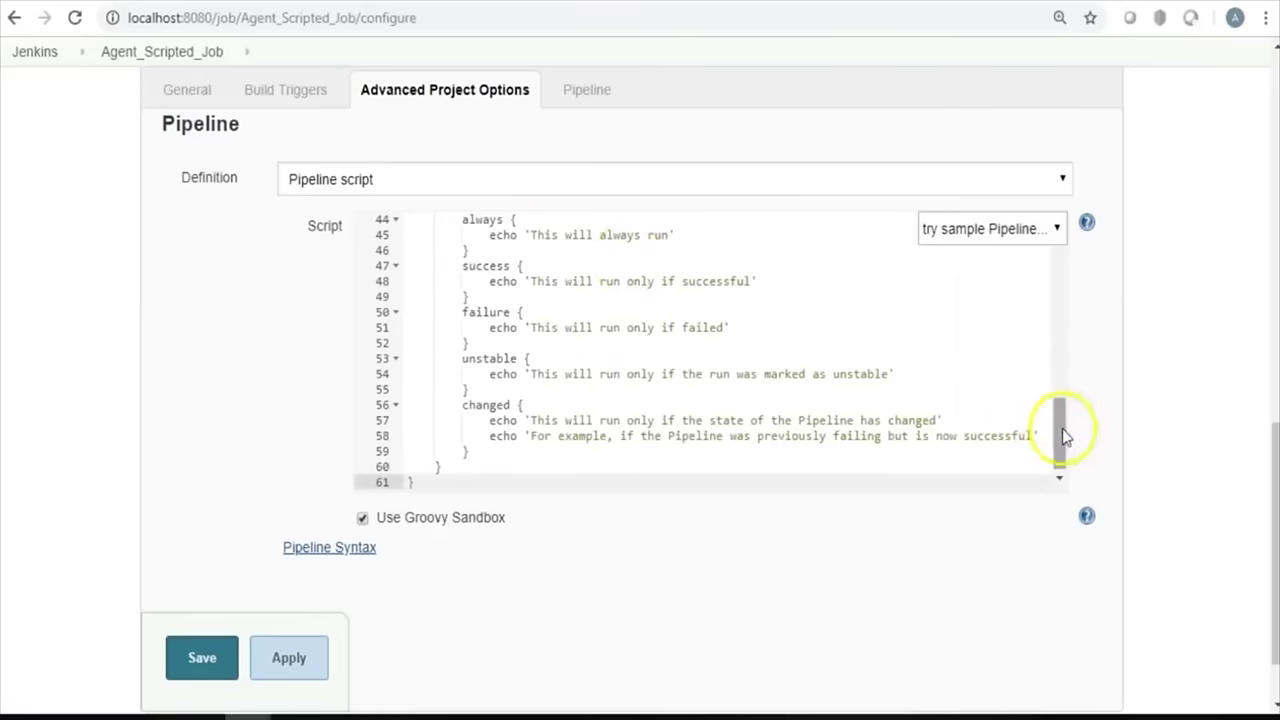
drag(1063, 436, 1063, 234)
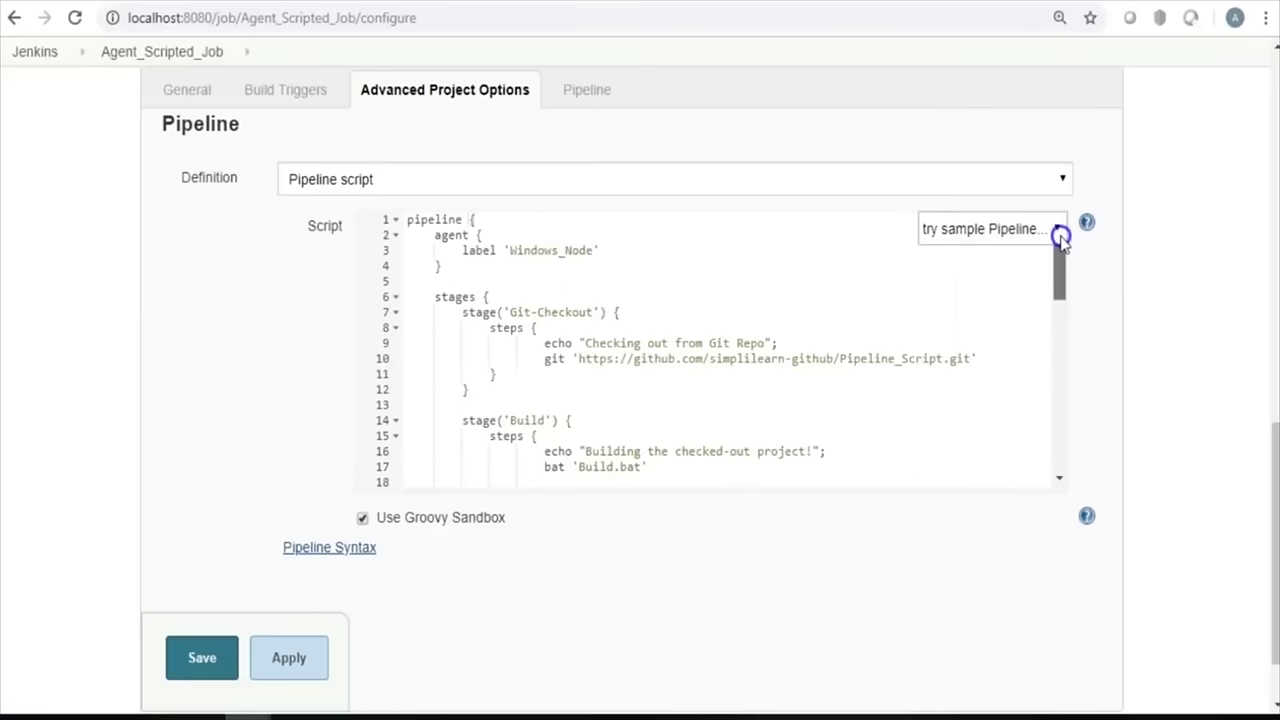
Step: Save the pipeline, run Build Now on Agent_Scripted_Job, and open the running job's page
click(197, 665)
click(103, 143)
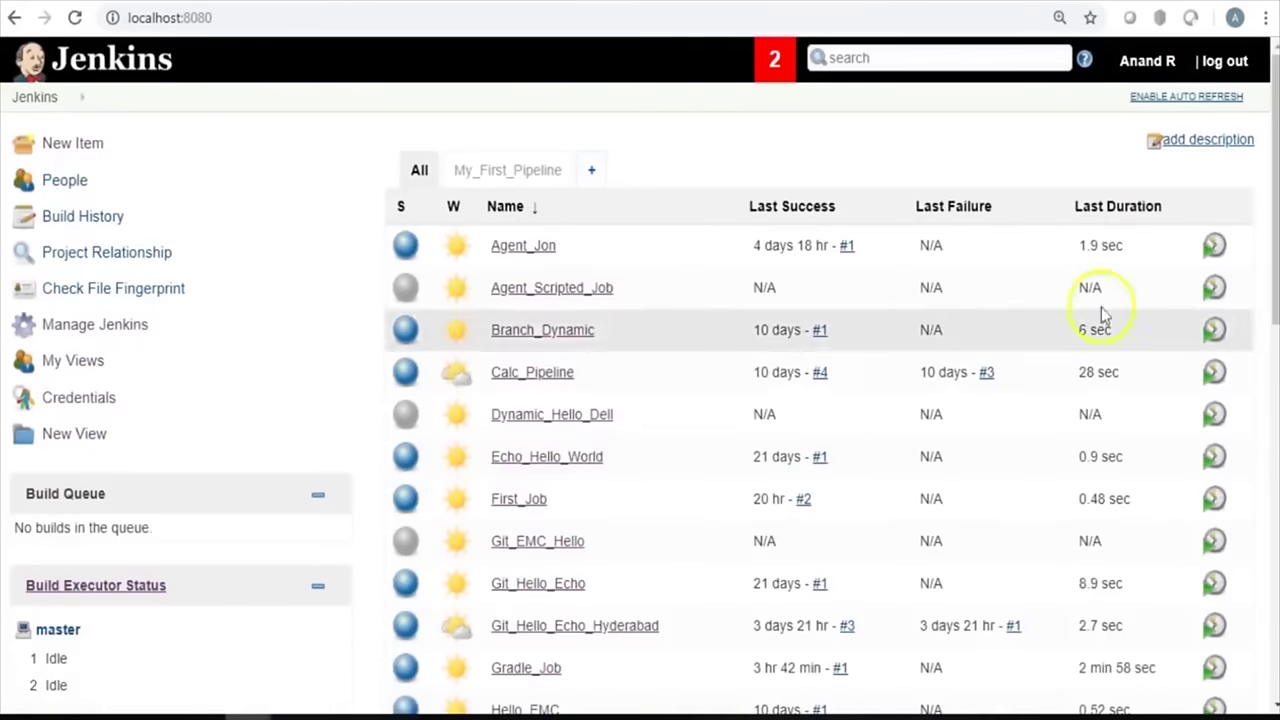
scroll(1184, 284, down, 1)
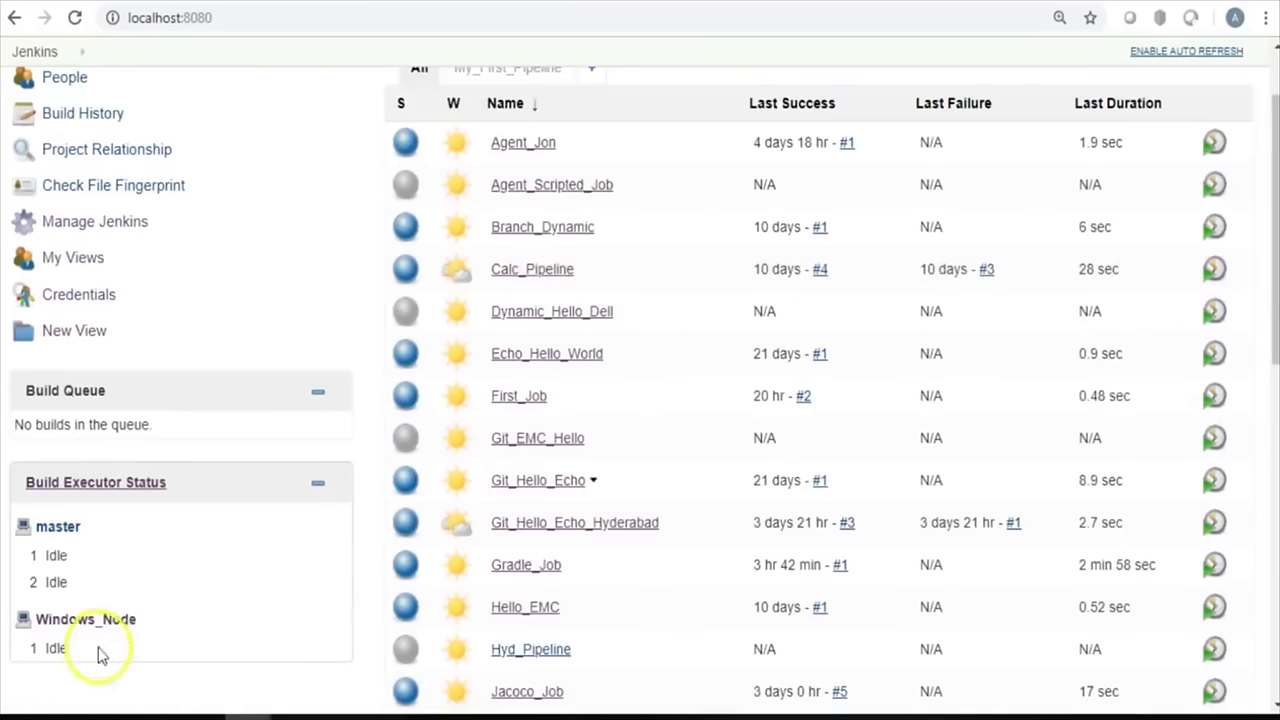
mouse_move(88, 540)
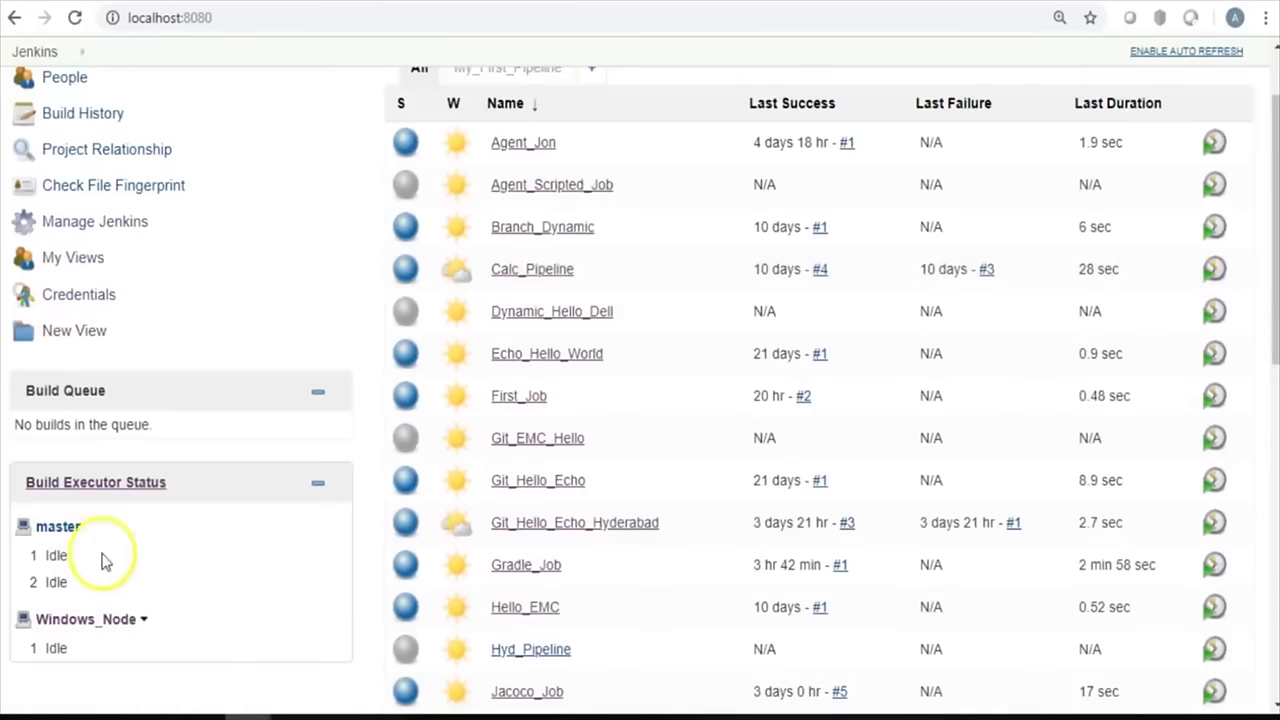
click(622, 188)
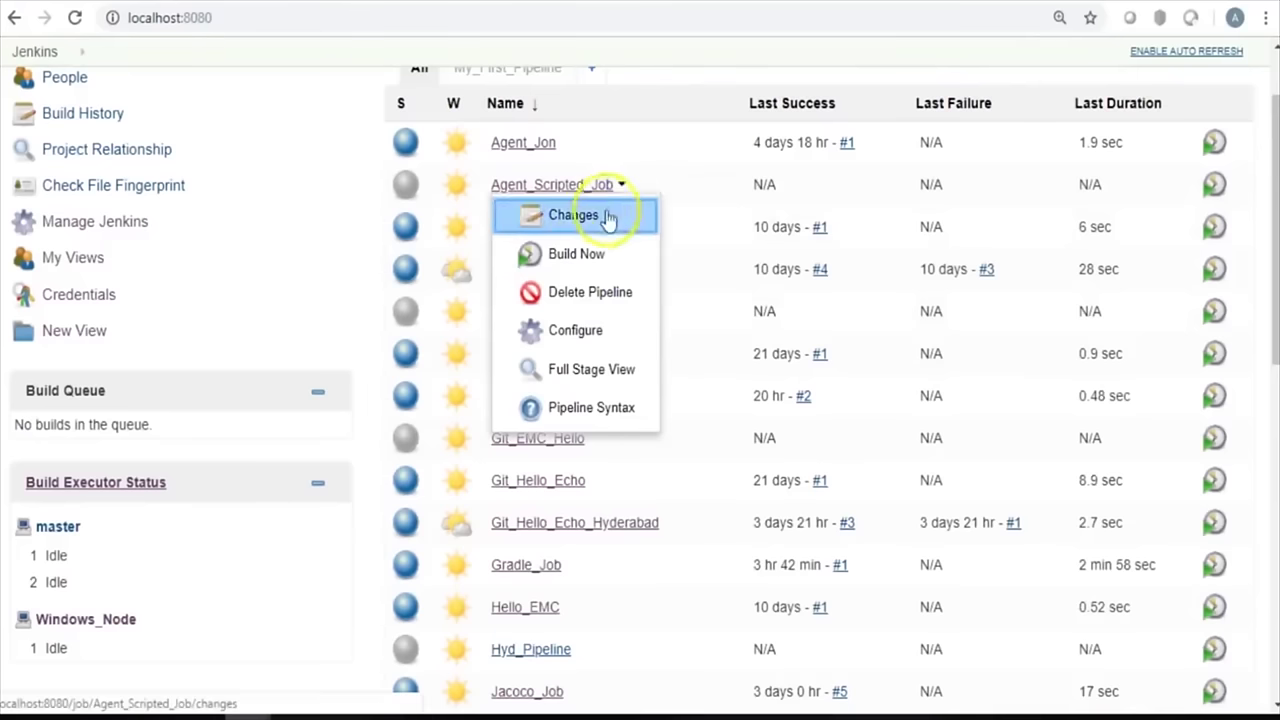
click(580, 251)
scroll(110, 590, down, 1)
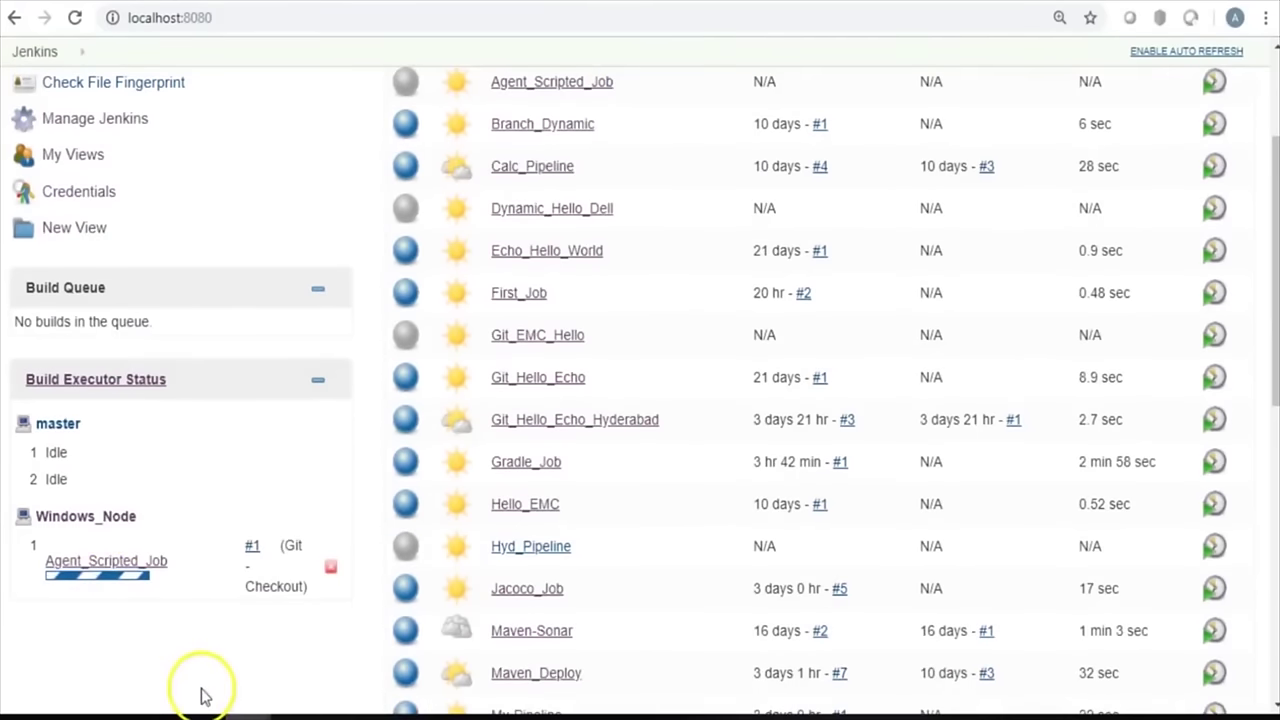
click(108, 559)
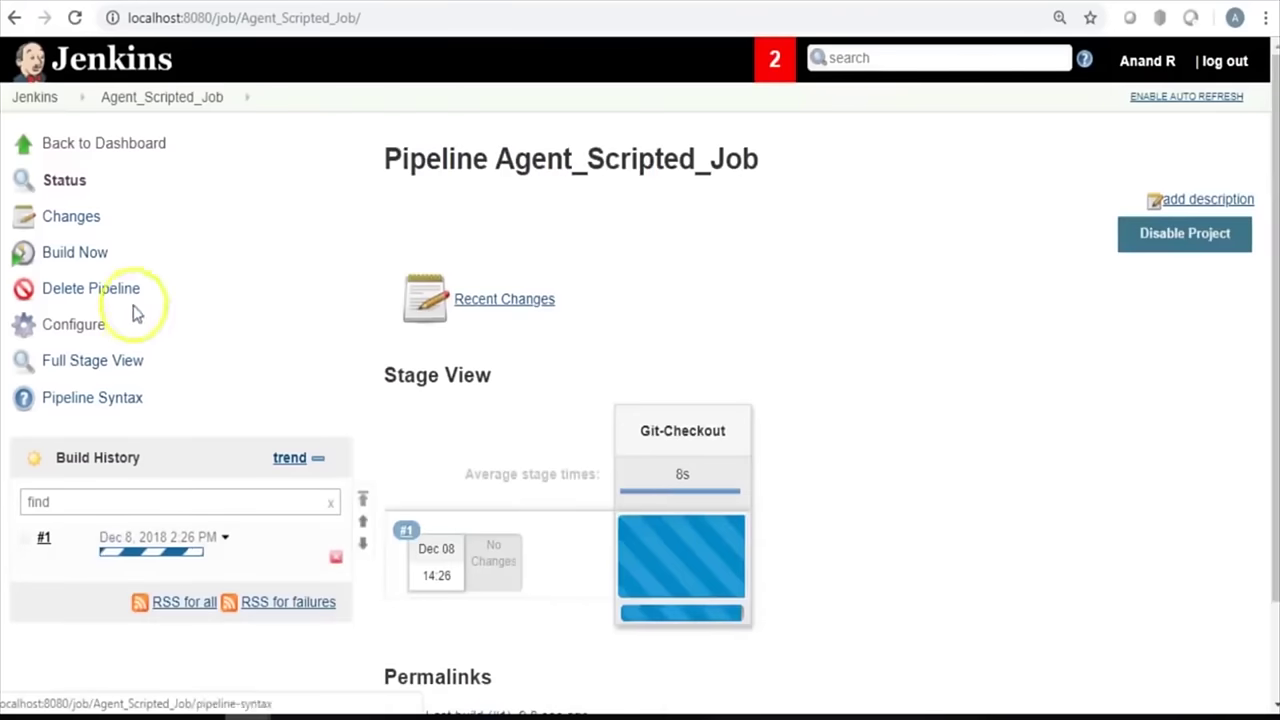
Step: Check build #1's console for the C:\Agent\workspace\Agent_Scripted_Job path and Finished: SUCCESS, then return to the project
click(44, 541)
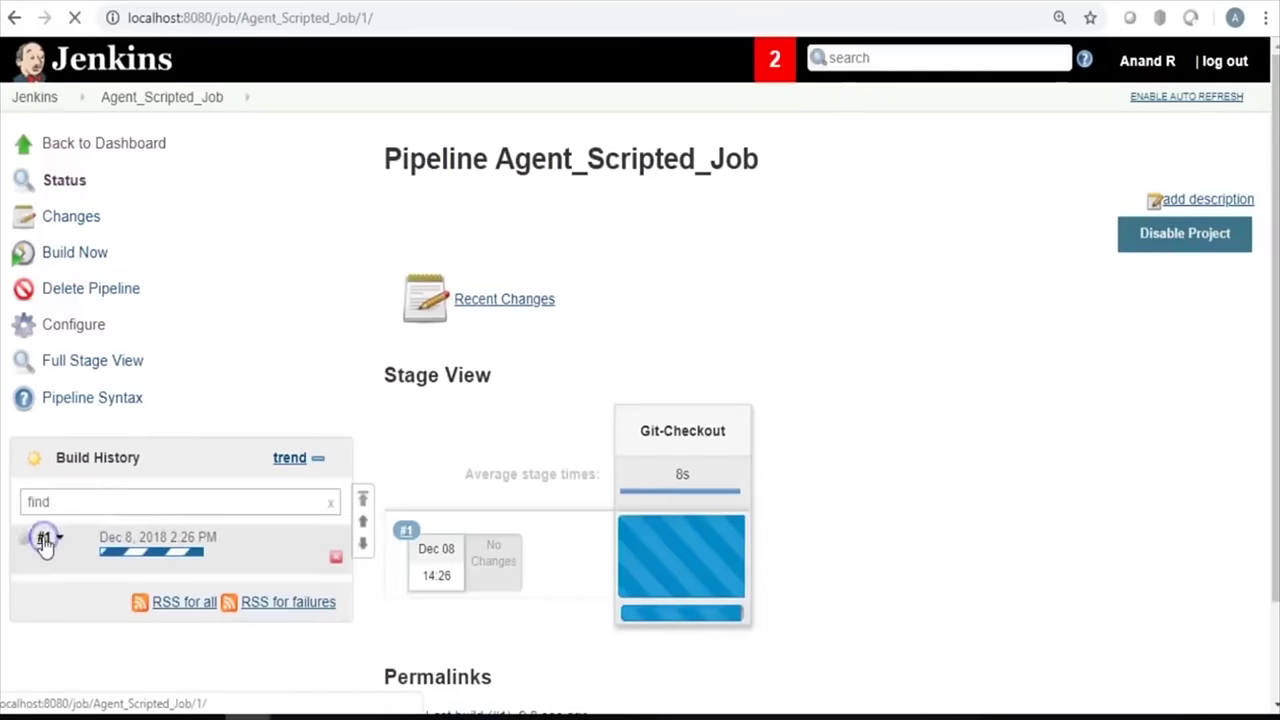
click(103, 251)
scroll(1111, 317, up, 5)
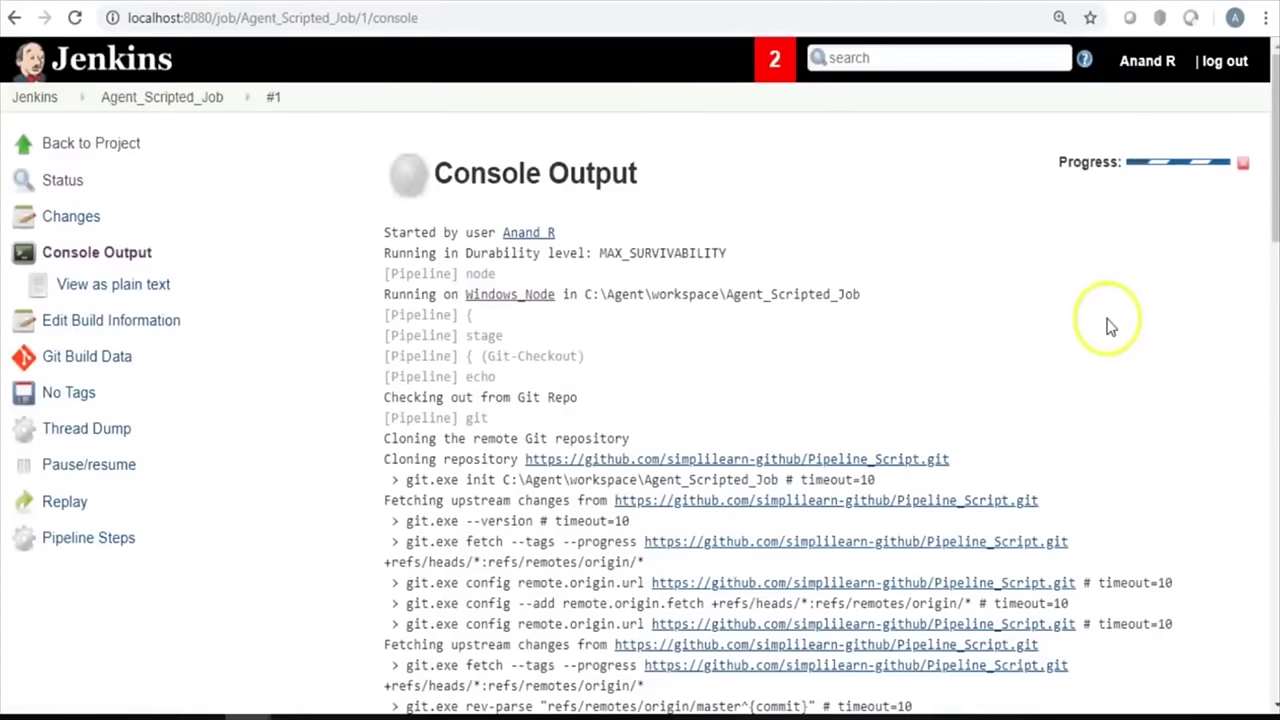
drag(585, 294, 726, 294)
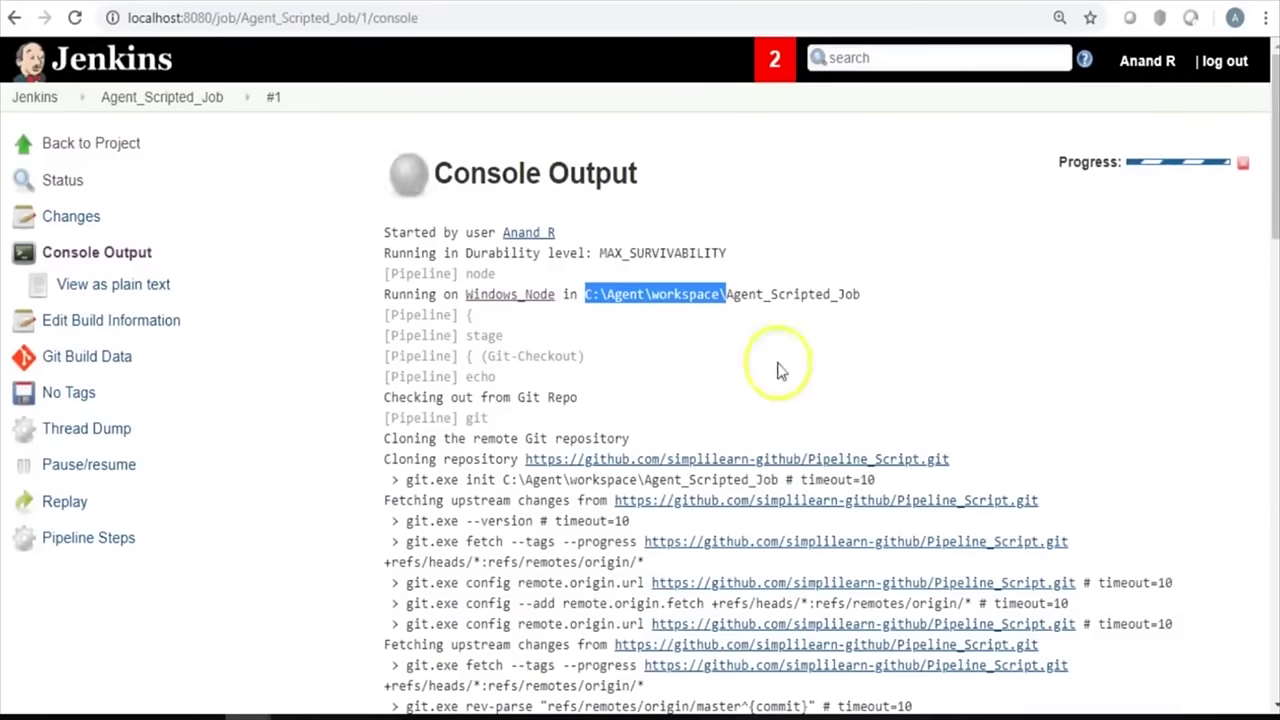
click(679, 303)
drag(585, 294, 709, 306)
scroll(728, 386, down, 6)
scroll(857, 405, down, 6)
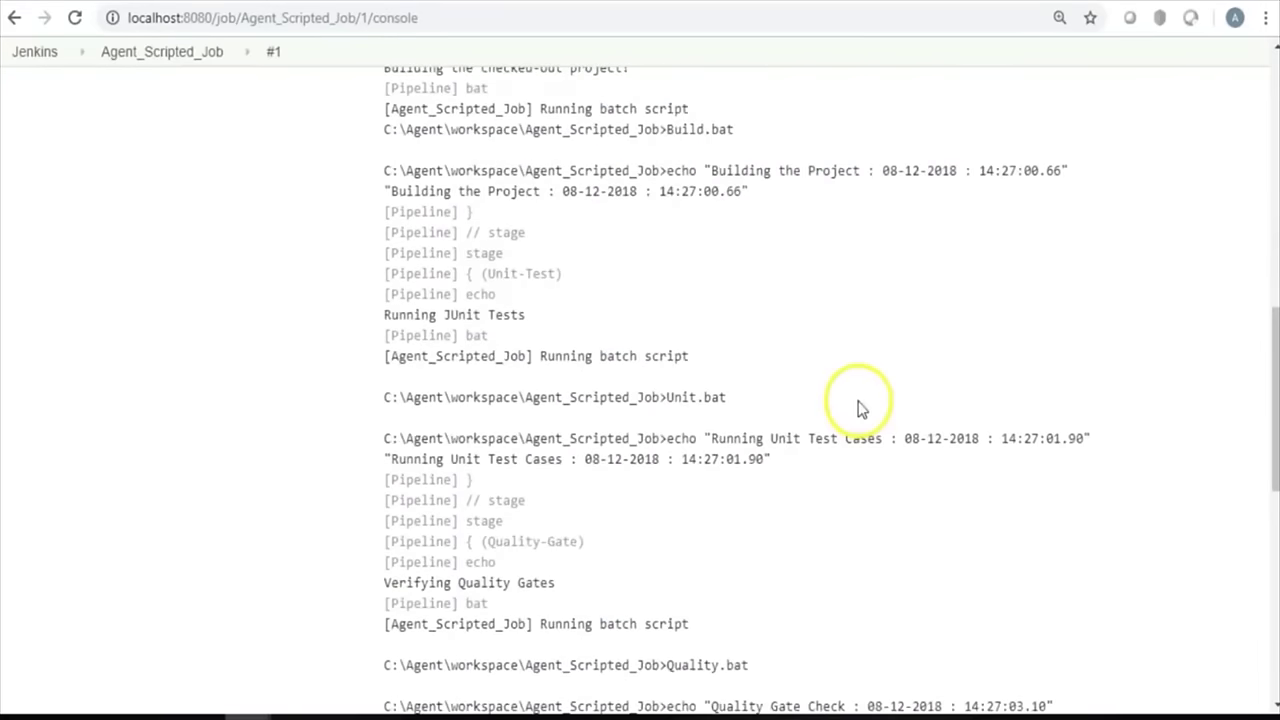
scroll(858, 400, down, 4)
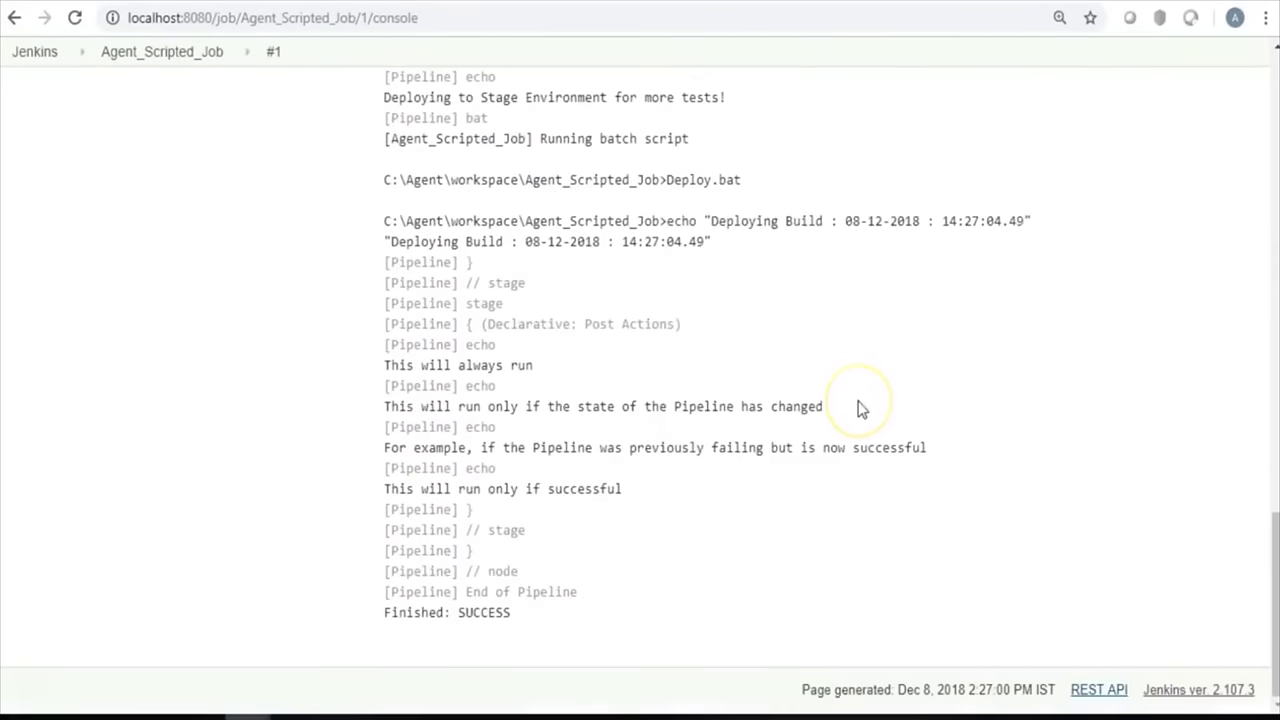
scroll(857, 409, up, 15)
click(113, 144)
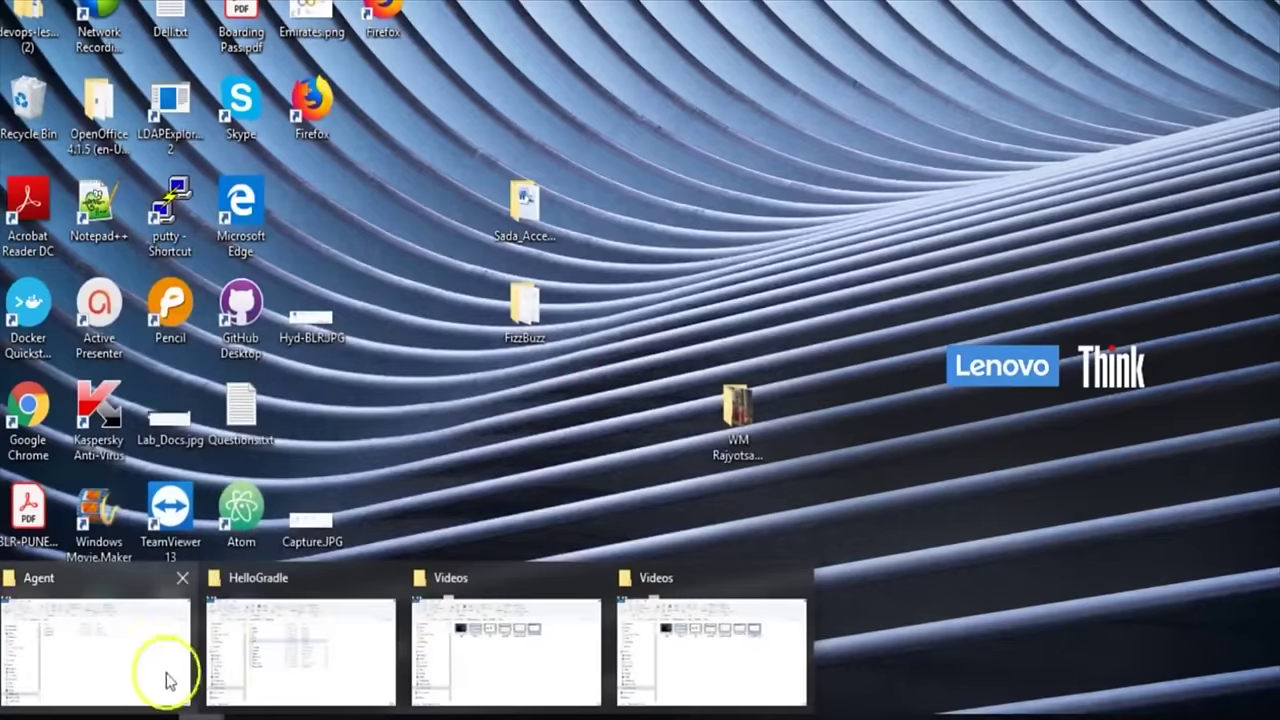
Step: Browse to C:\Agent\workspace\Agent_Scripted_Job in File Explorer to see the checked-out files, then return to Jenkins
click(166, 671)
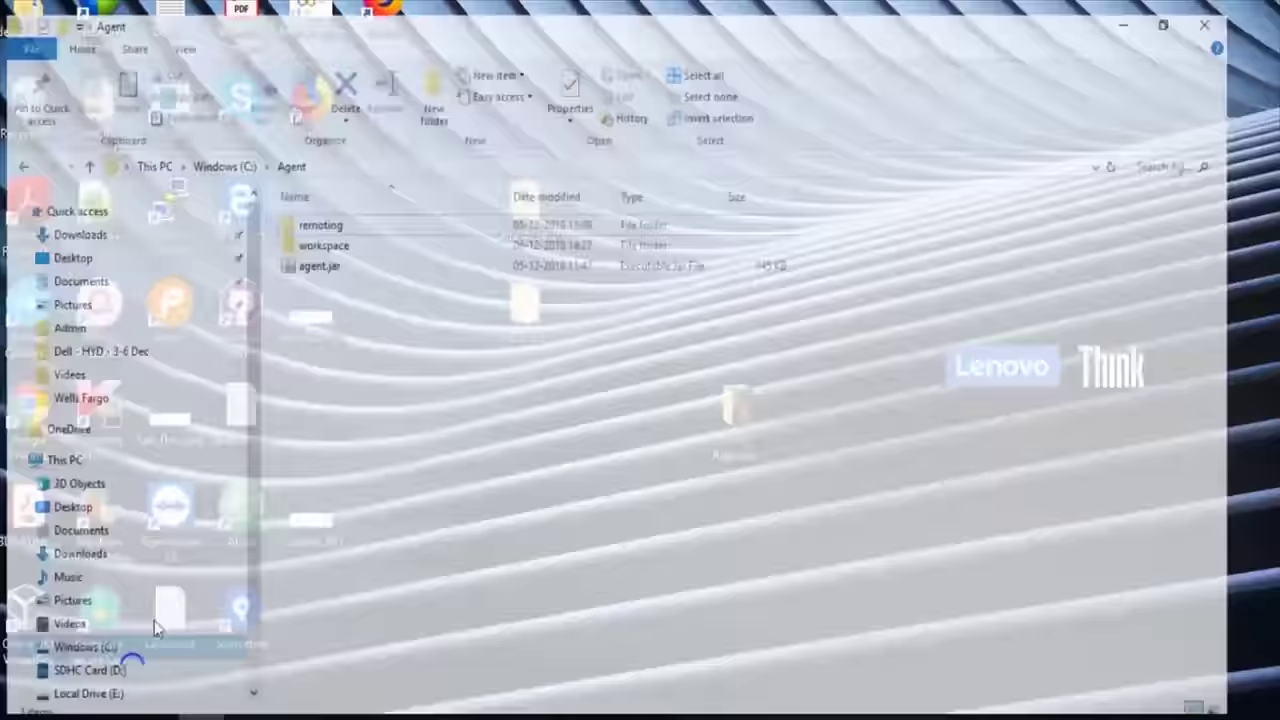
double_click(335, 208)
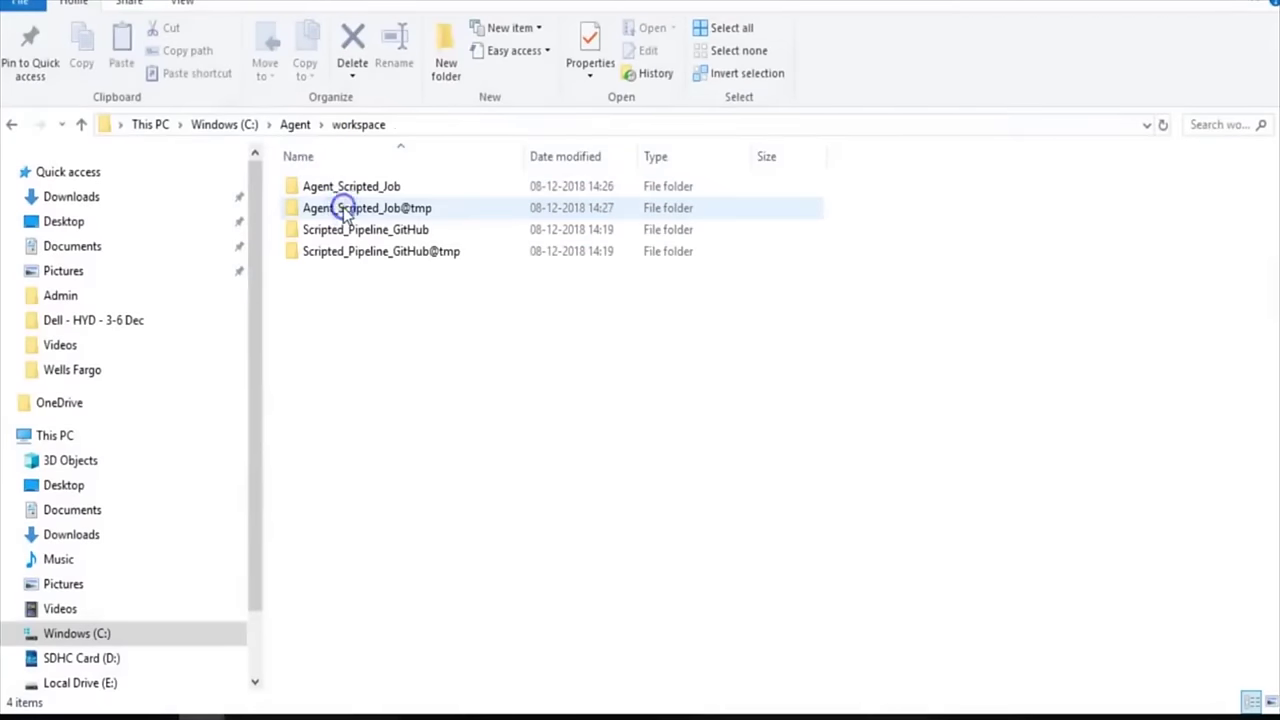
double_click(360, 190)
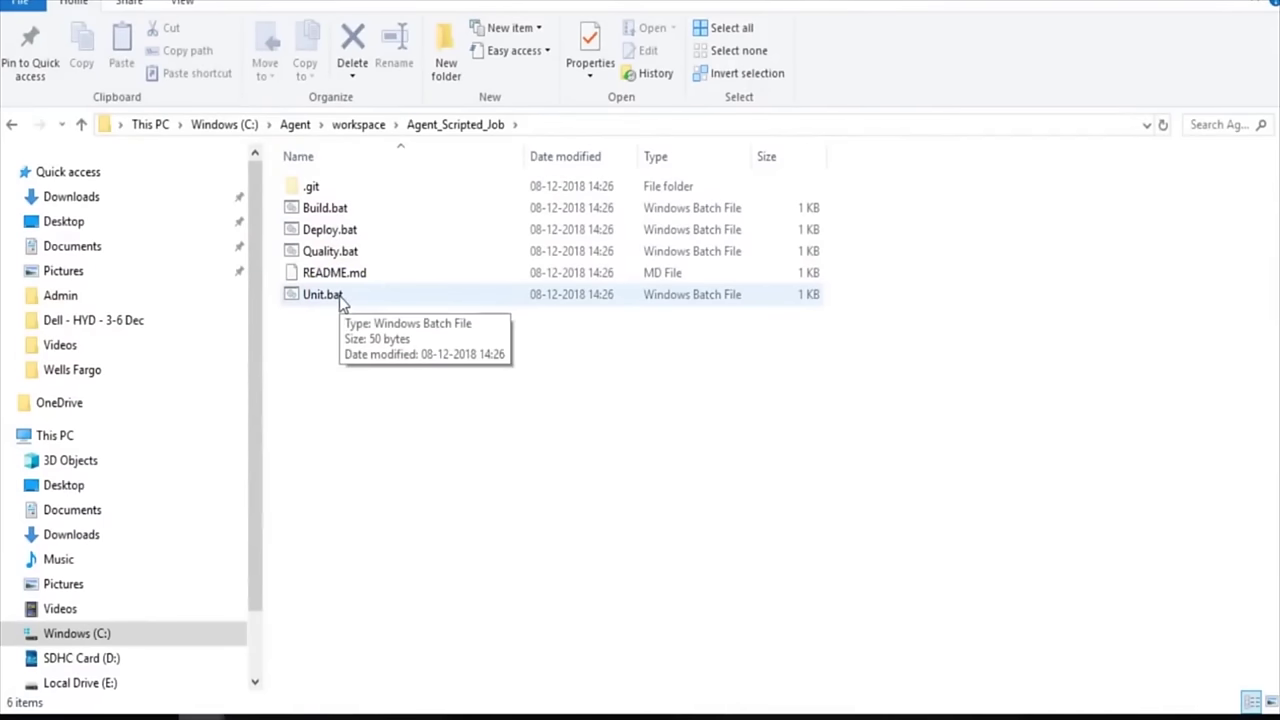
mouse_move(255, 705)
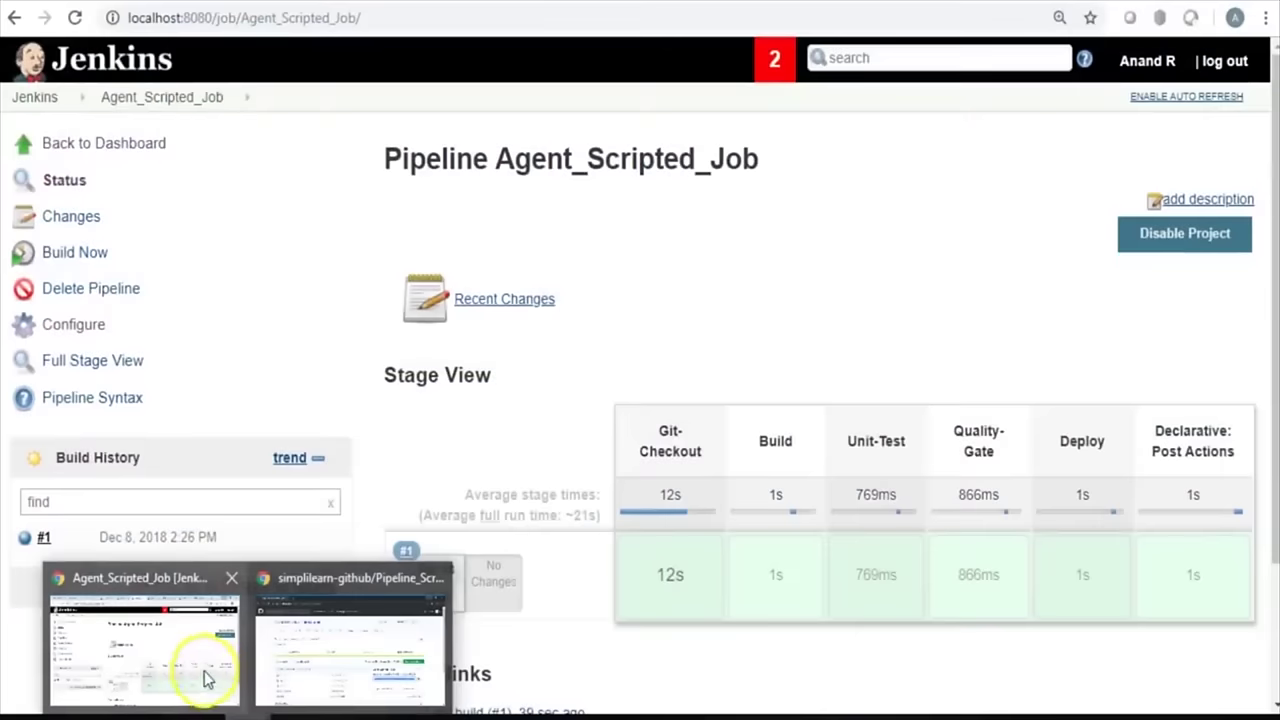
click(200, 677)
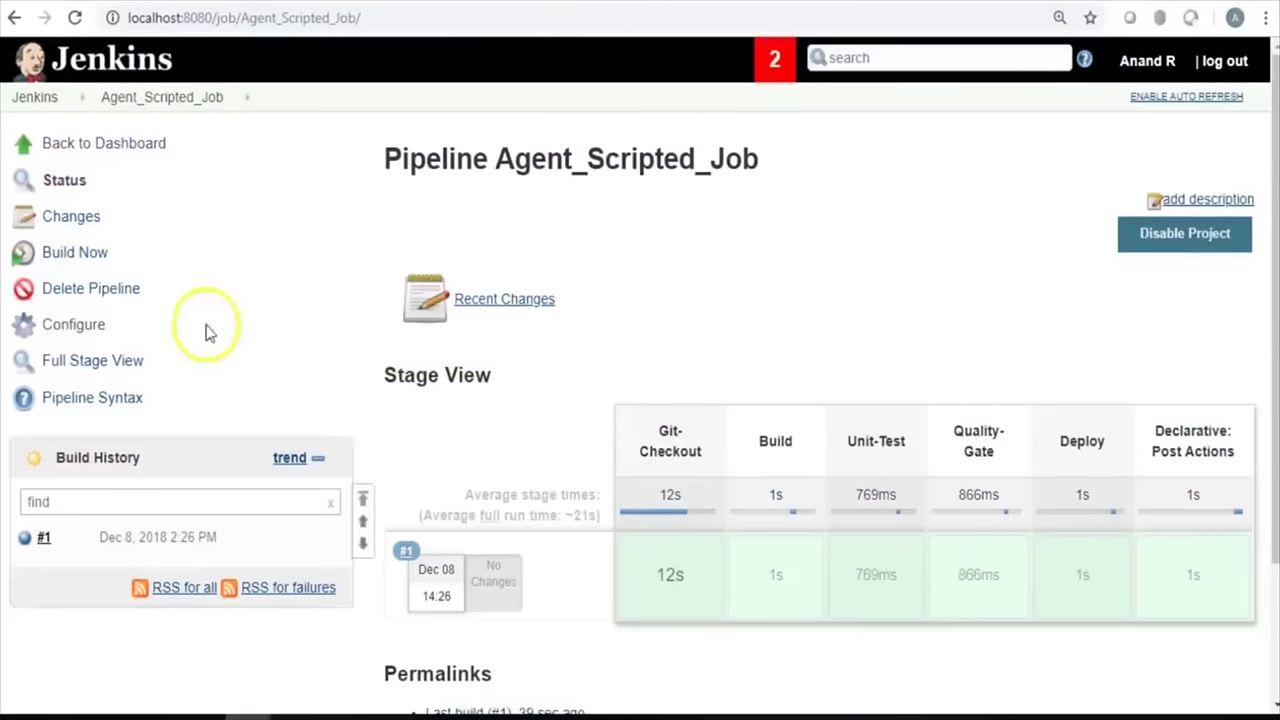